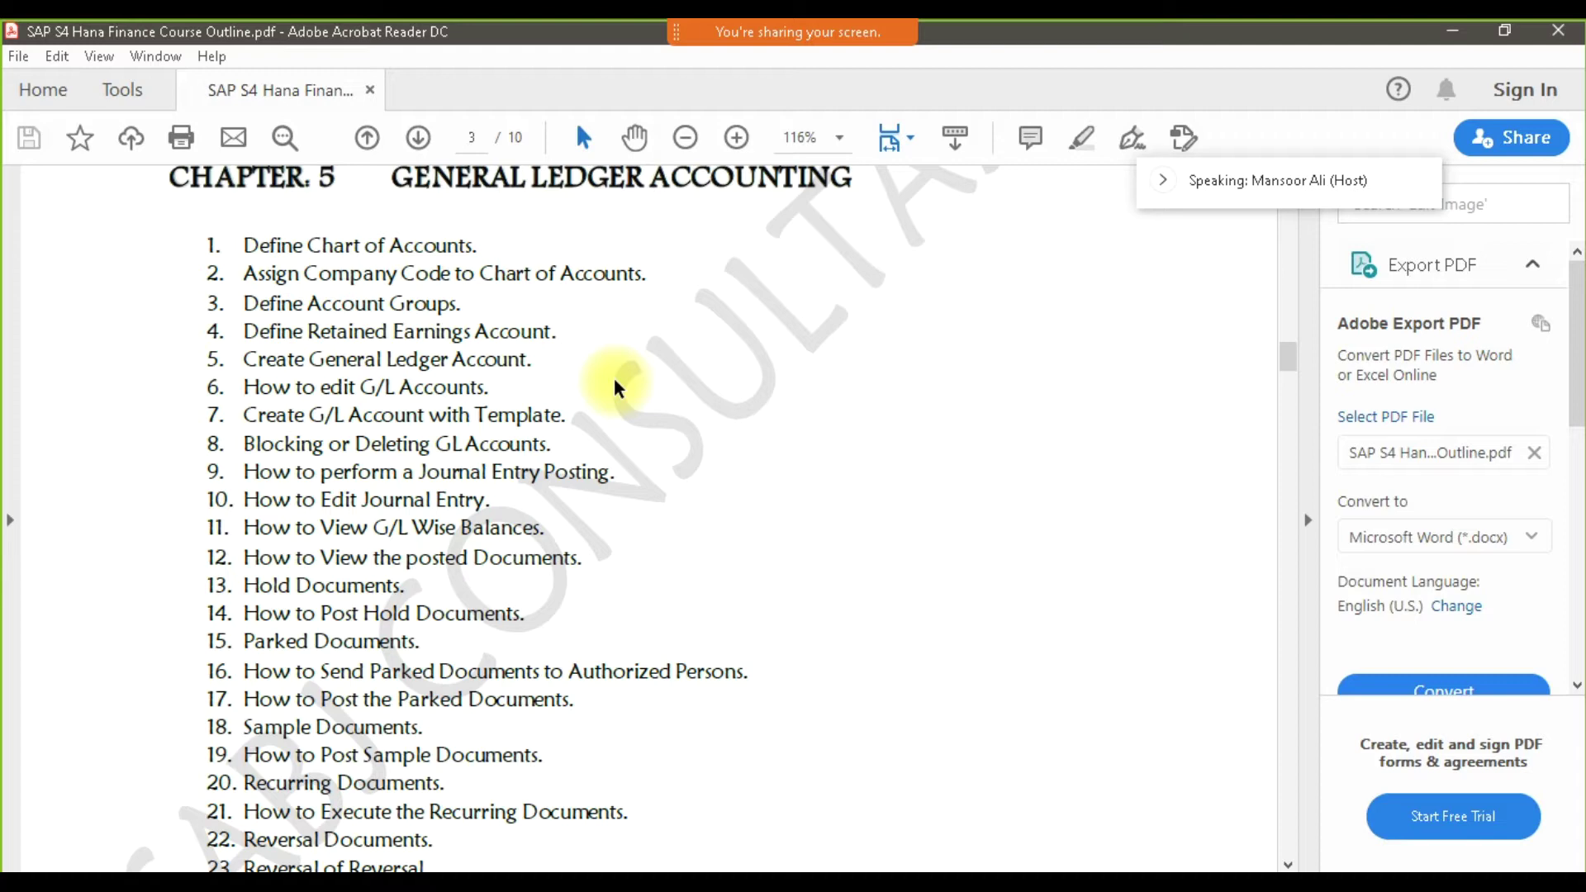
# - Switch to the Excel workbook and go to the General Ledger Creation heading in cell A136 of Sheet1
pyautogui.moveTo(498, 869)
pyautogui.click(460, 697)
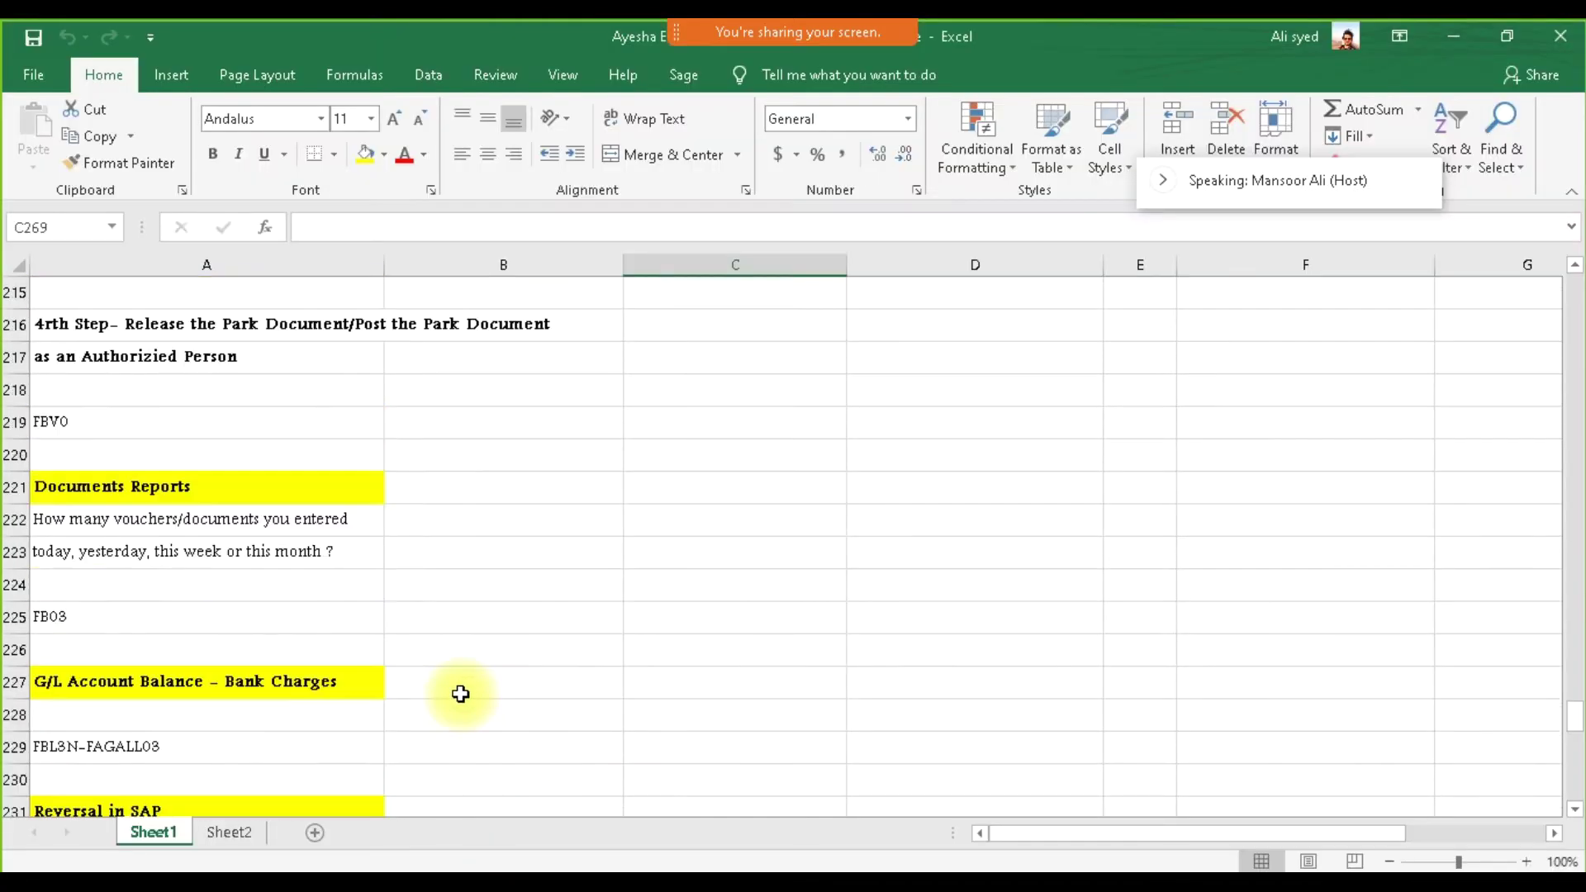
pyautogui.scroll(3, 460, 694)
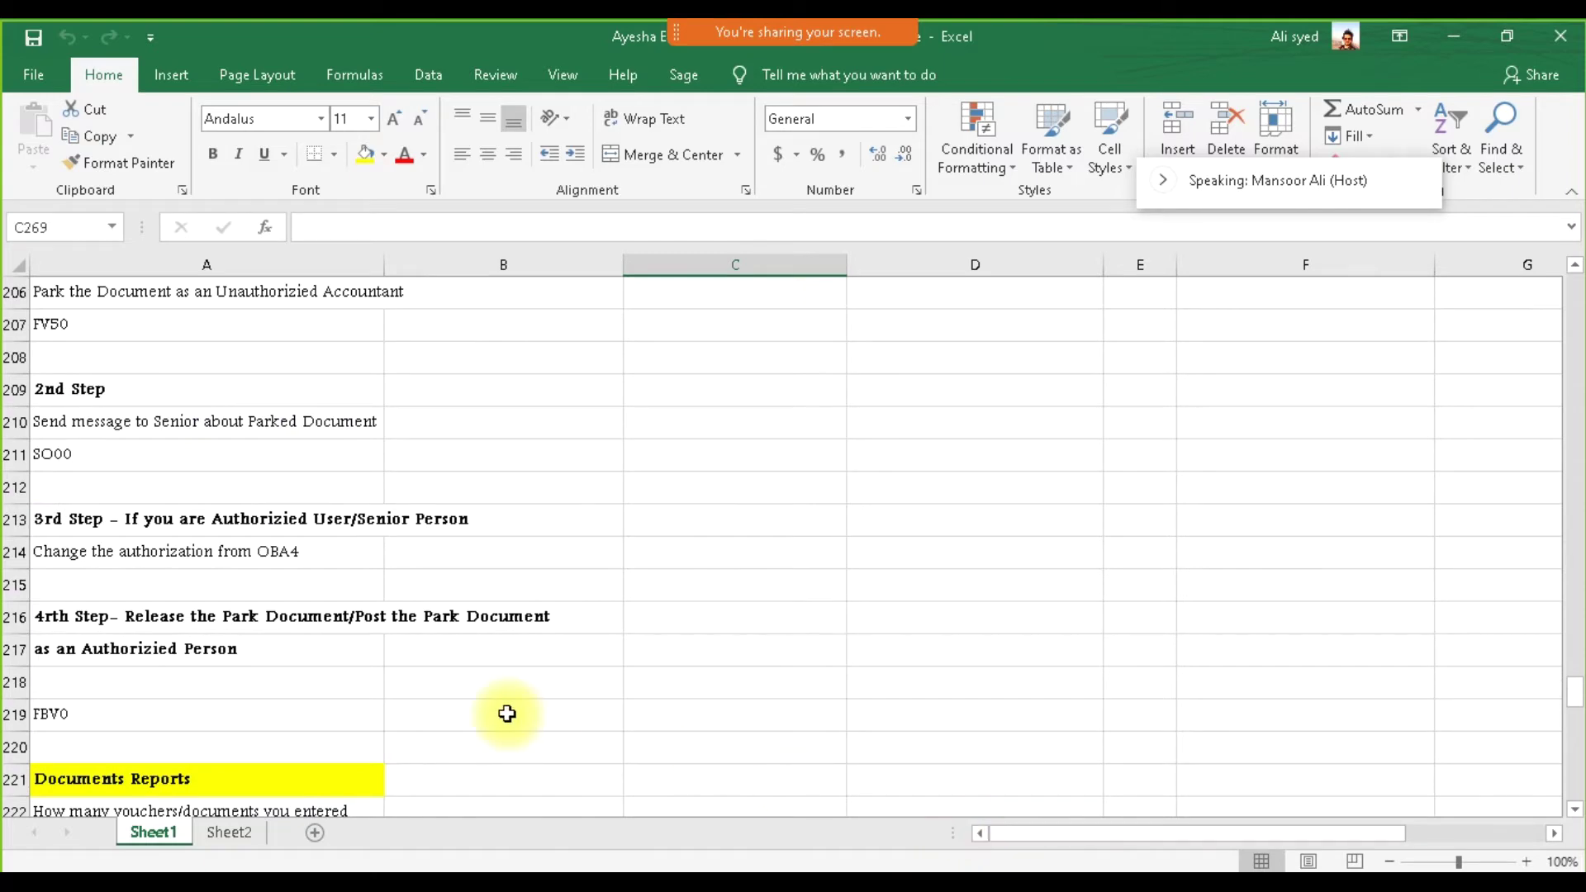
pyautogui.scroll(20, 507, 714)
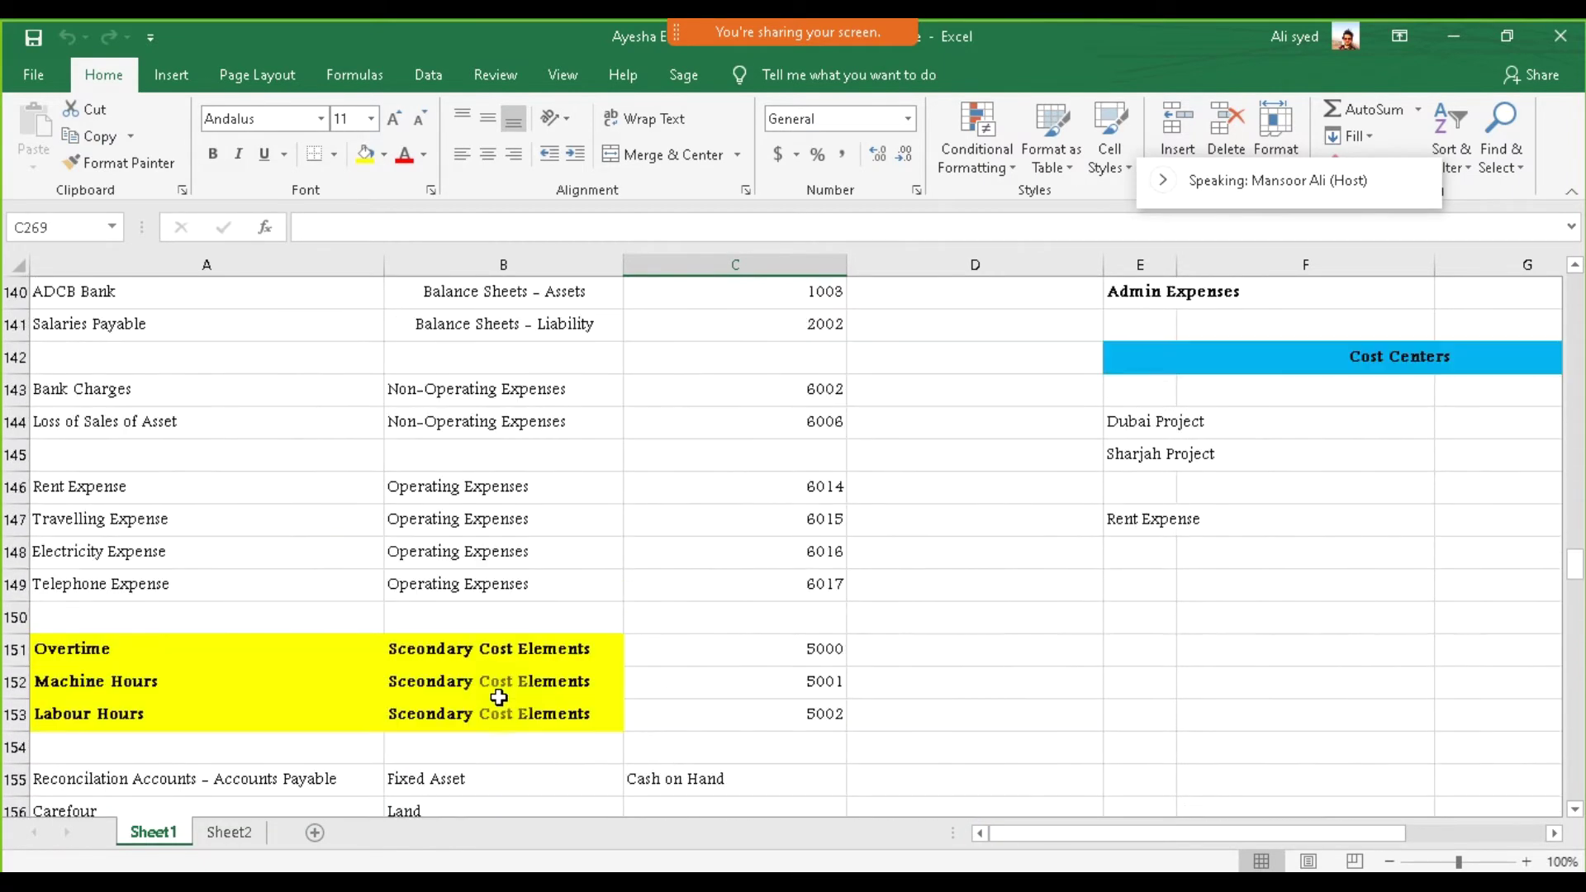
pyautogui.scroll(5, 498, 698)
pyautogui.scroll(-2, 499, 697)
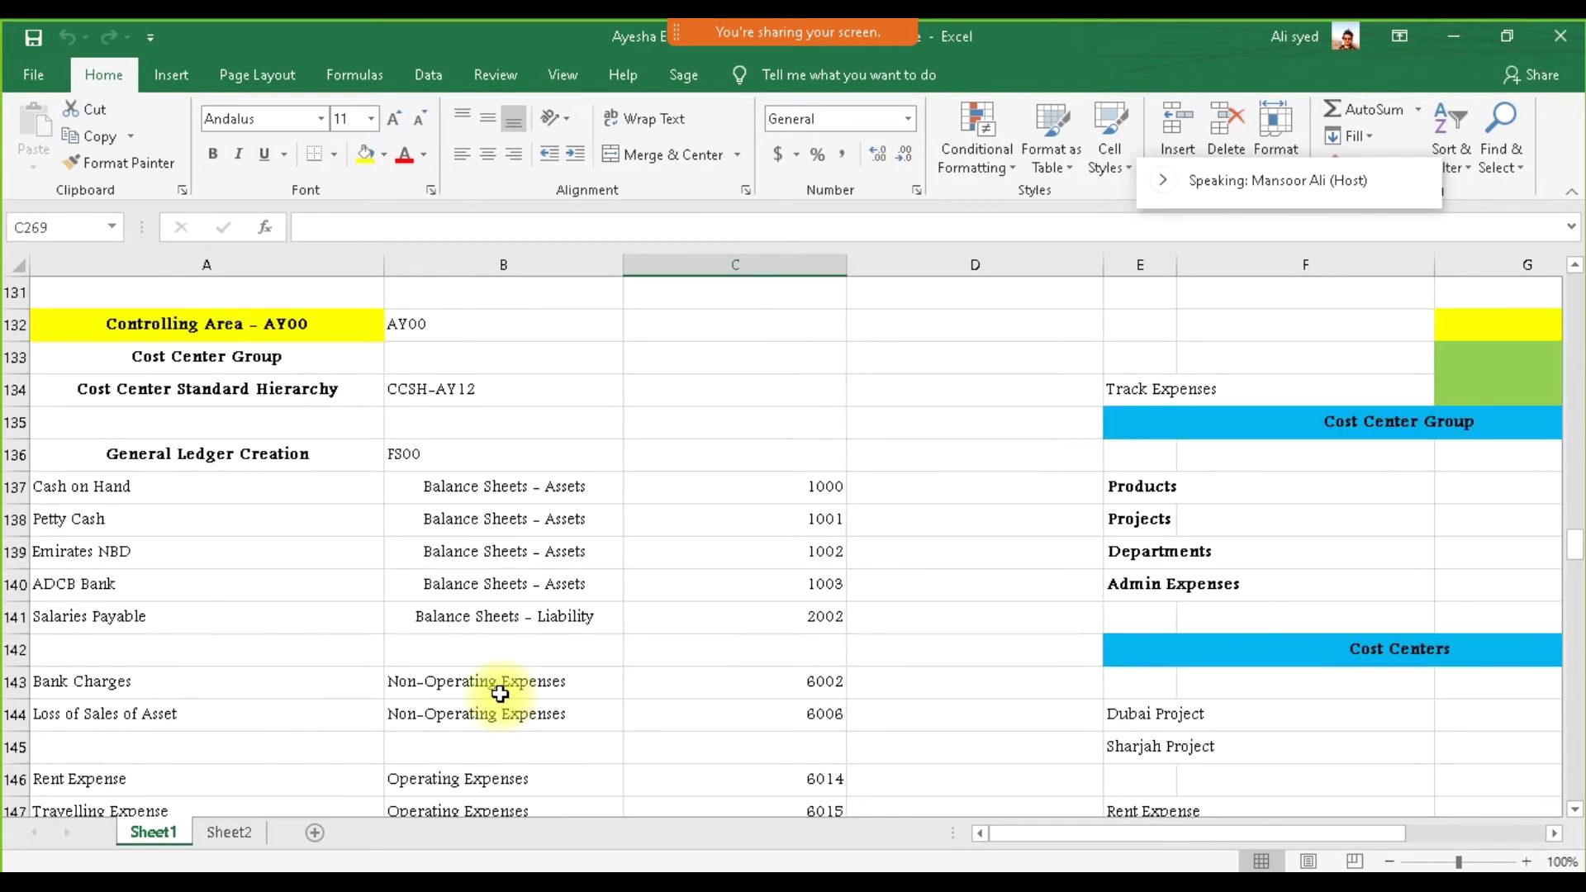
pyautogui.click(275, 464)
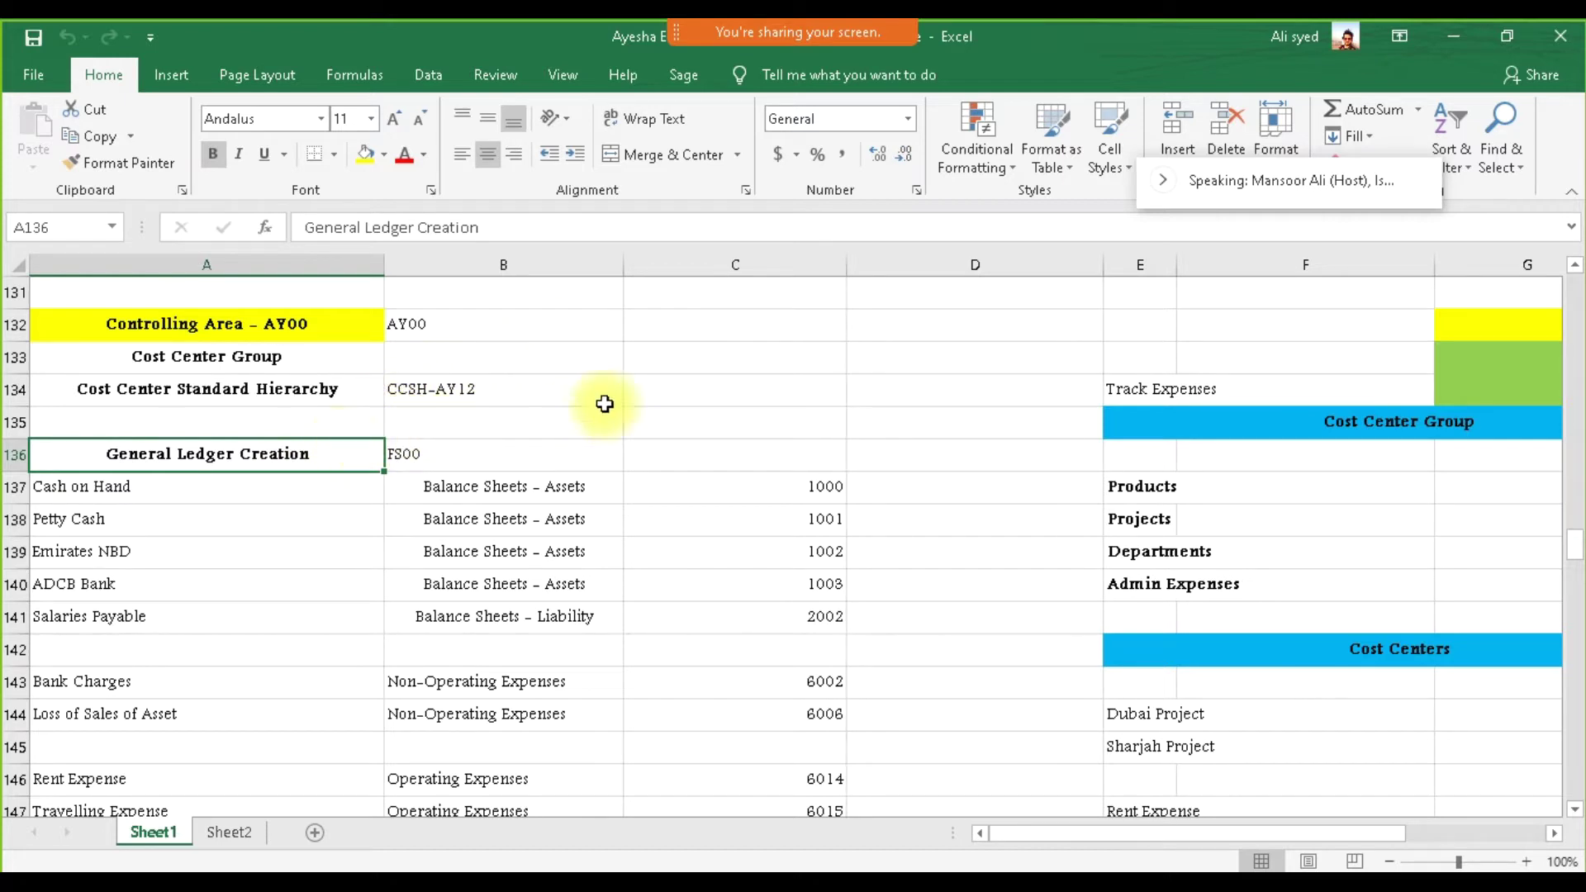
# - Enter "ECC Version" in cell C134 and "SAP S/4 Hana Version" in cell C135
pyautogui.click(665, 389)
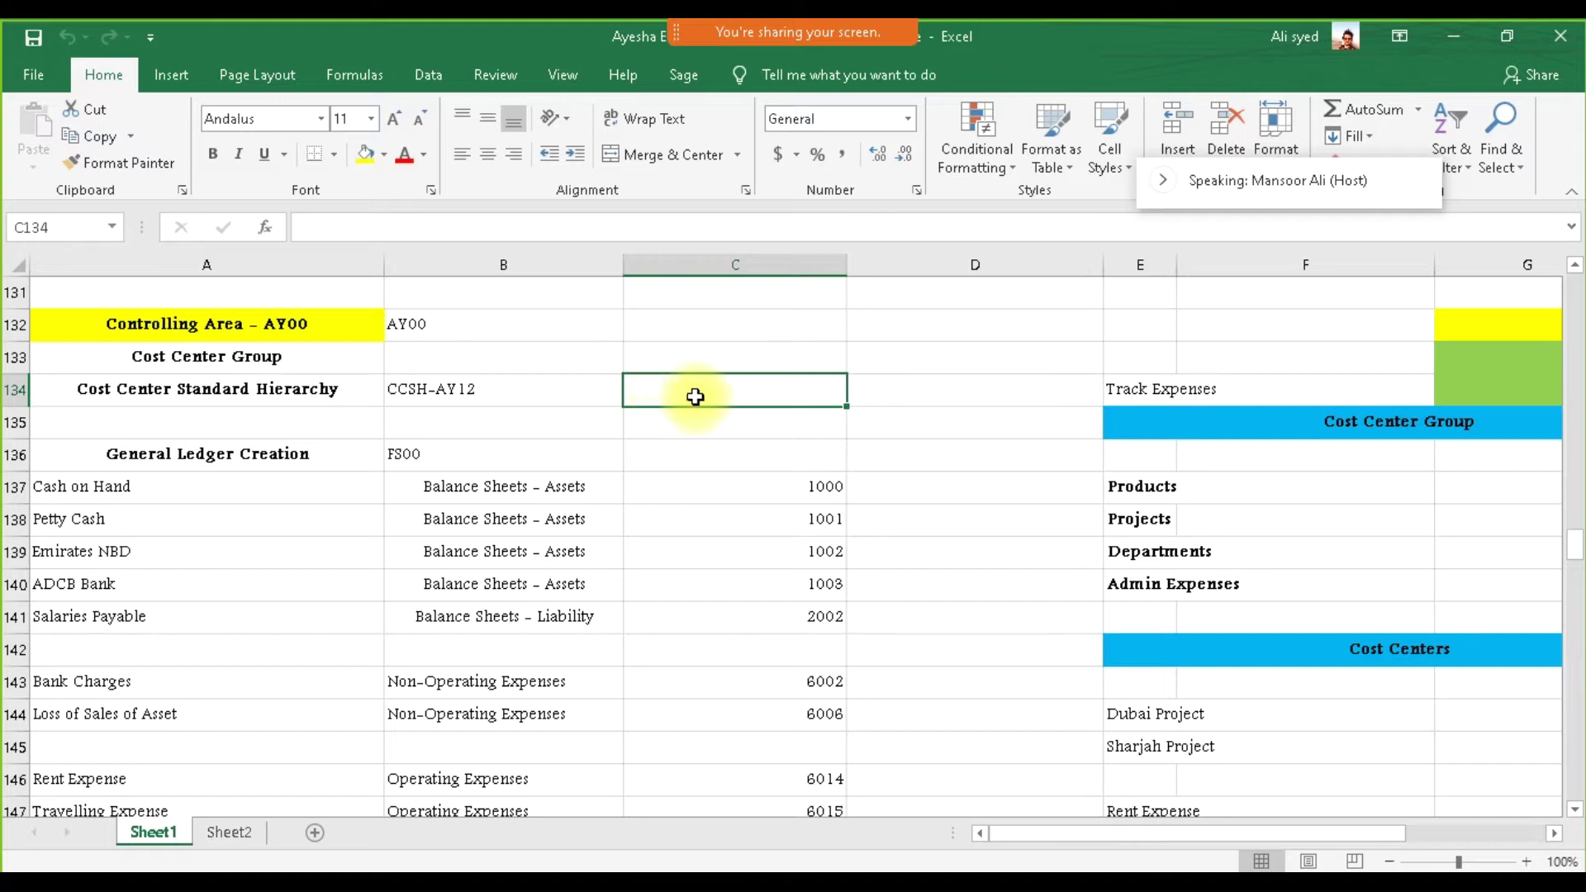
pyautogui.write('ECC')
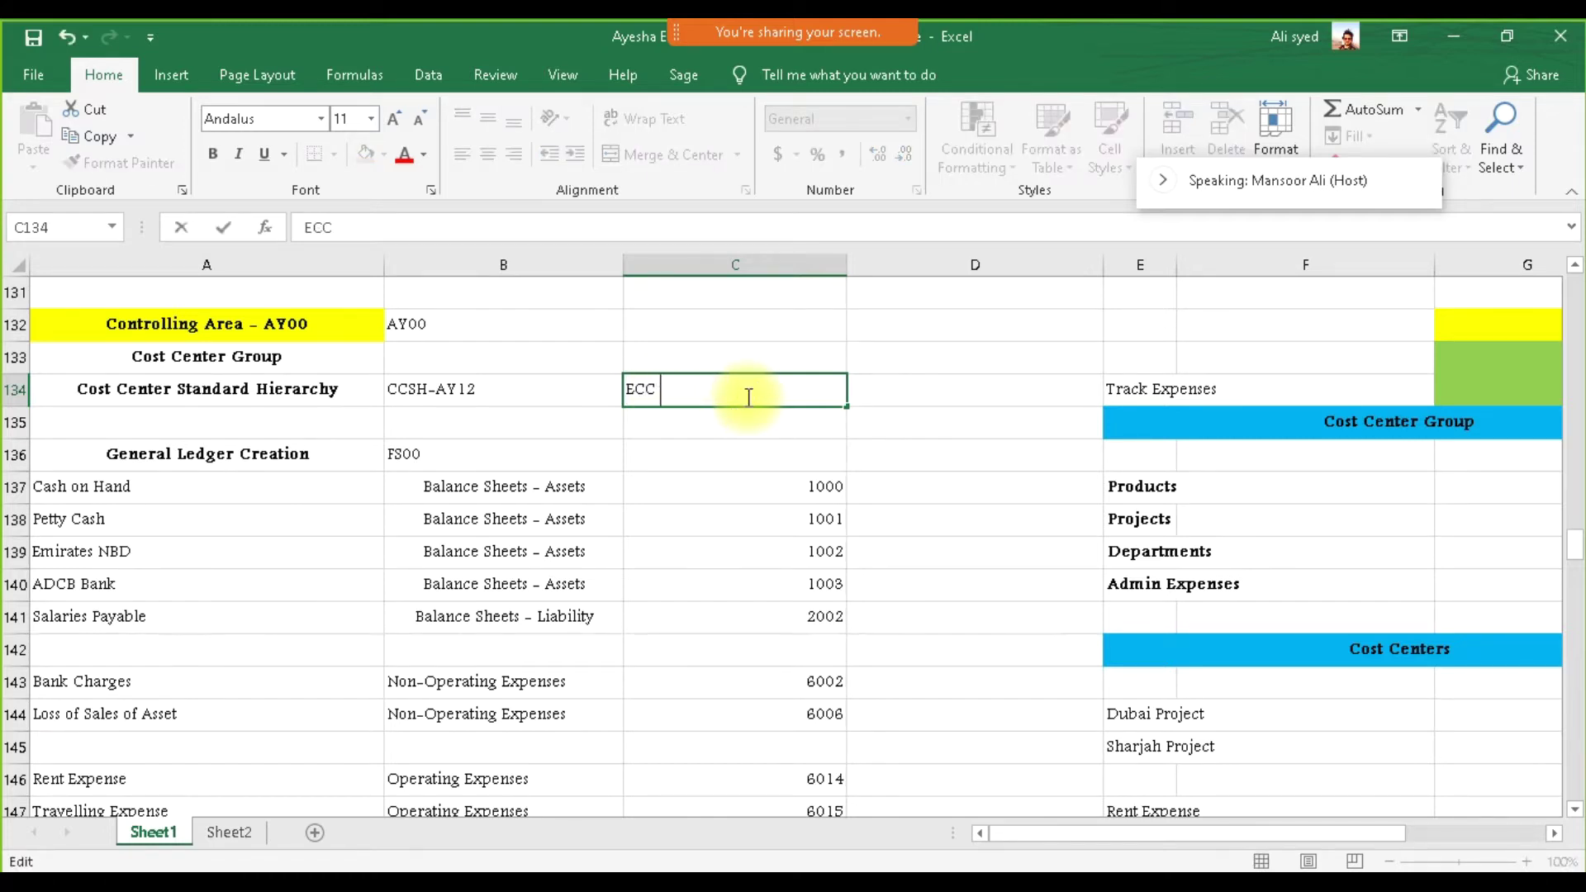
pyautogui.write(' Version')
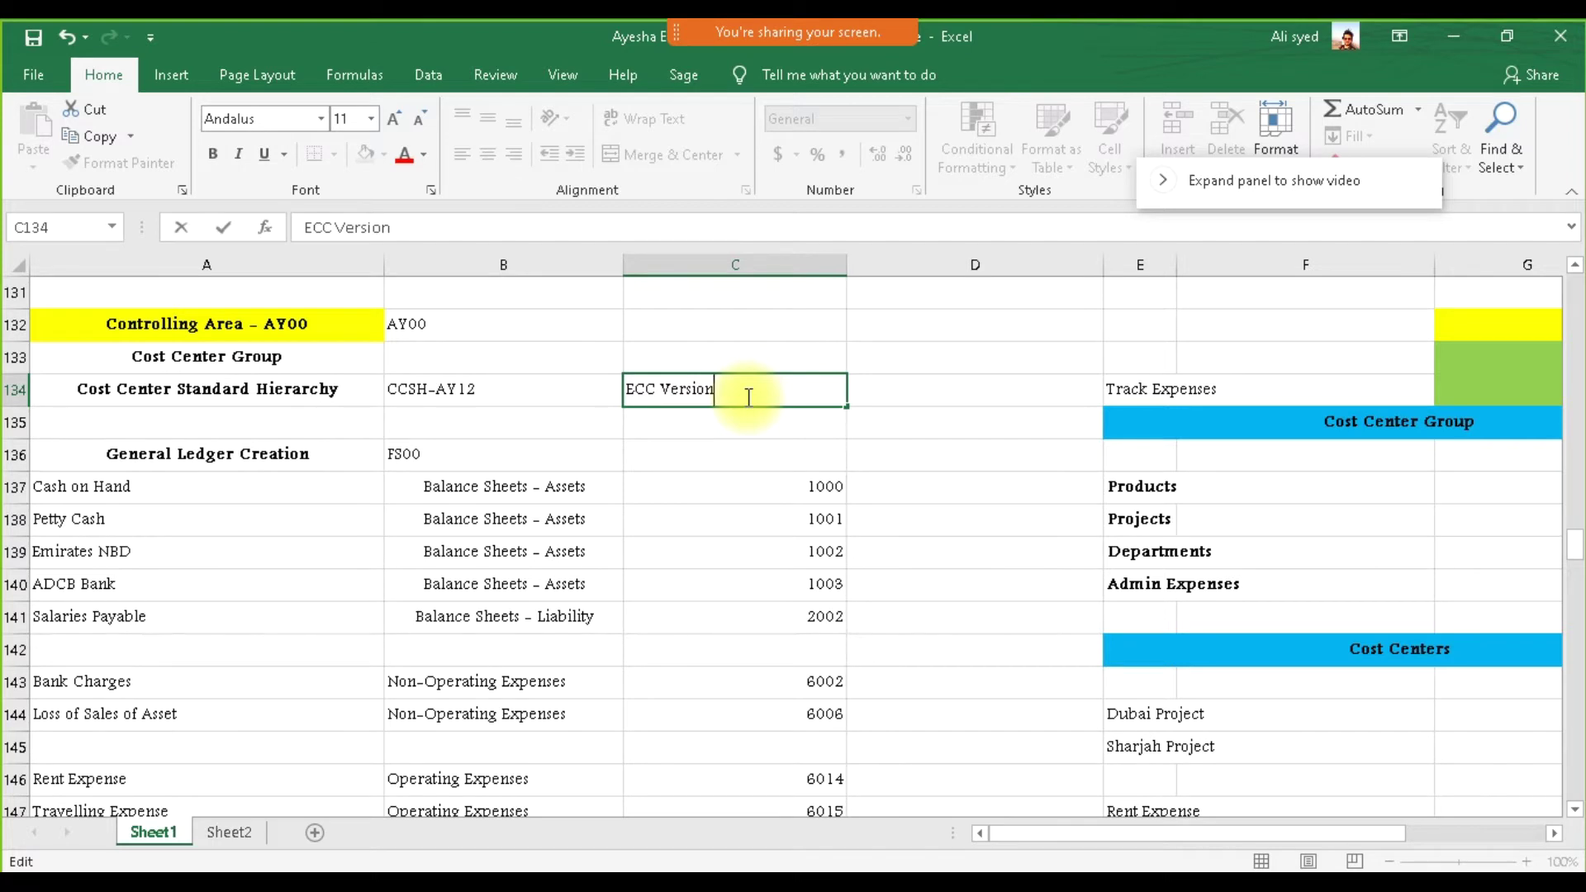
pyautogui.press('Return')
pyautogui.write('SAP S')
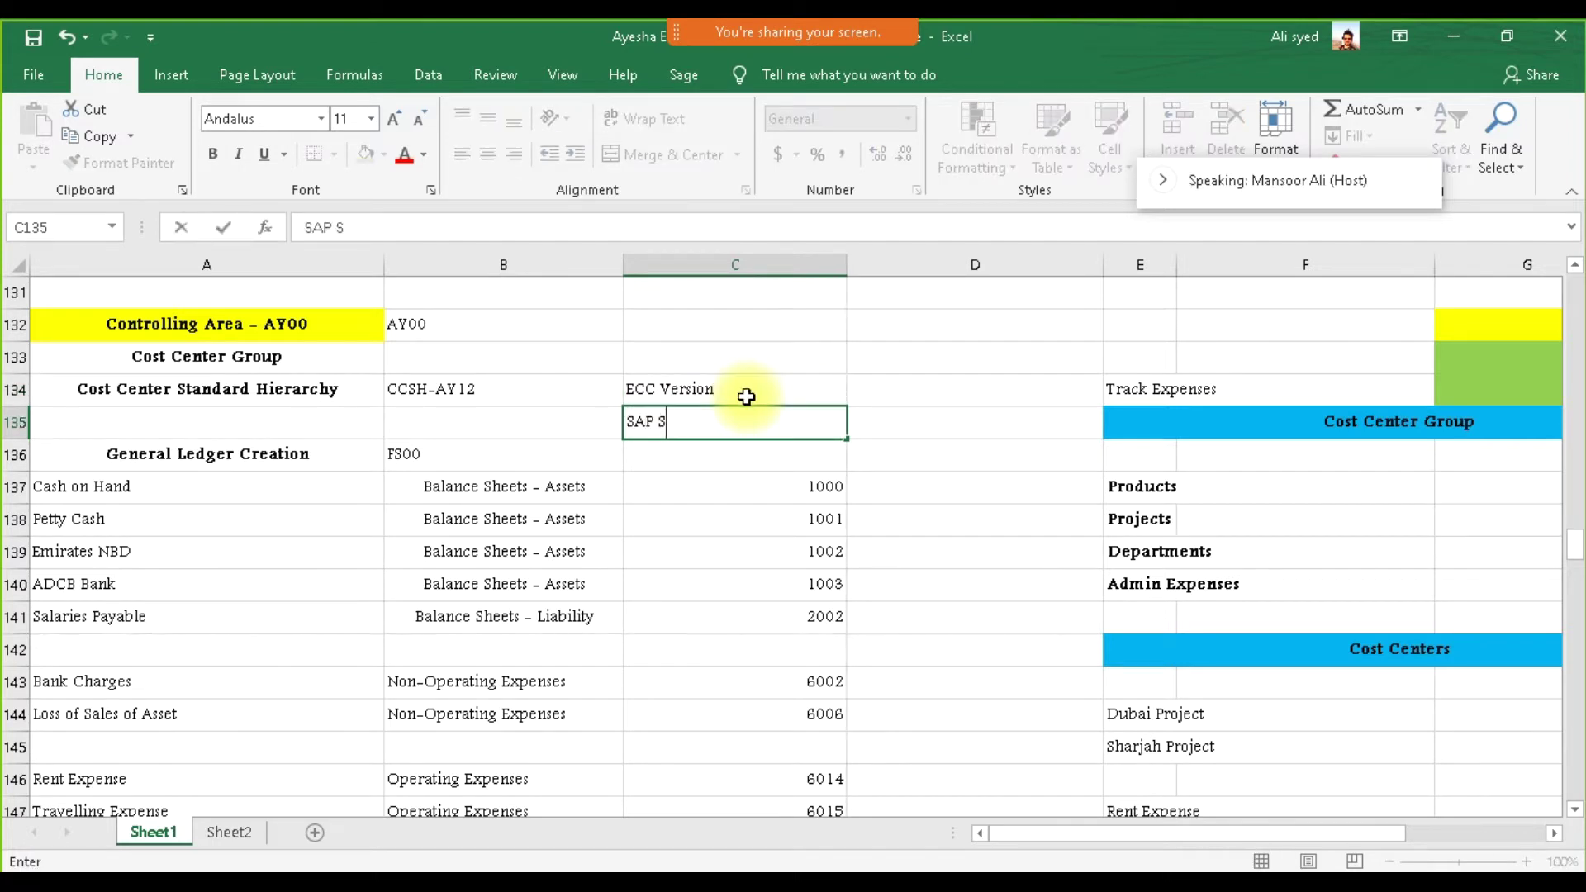
pyautogui.write('/4 Hana Version')
pyautogui.press('Return')
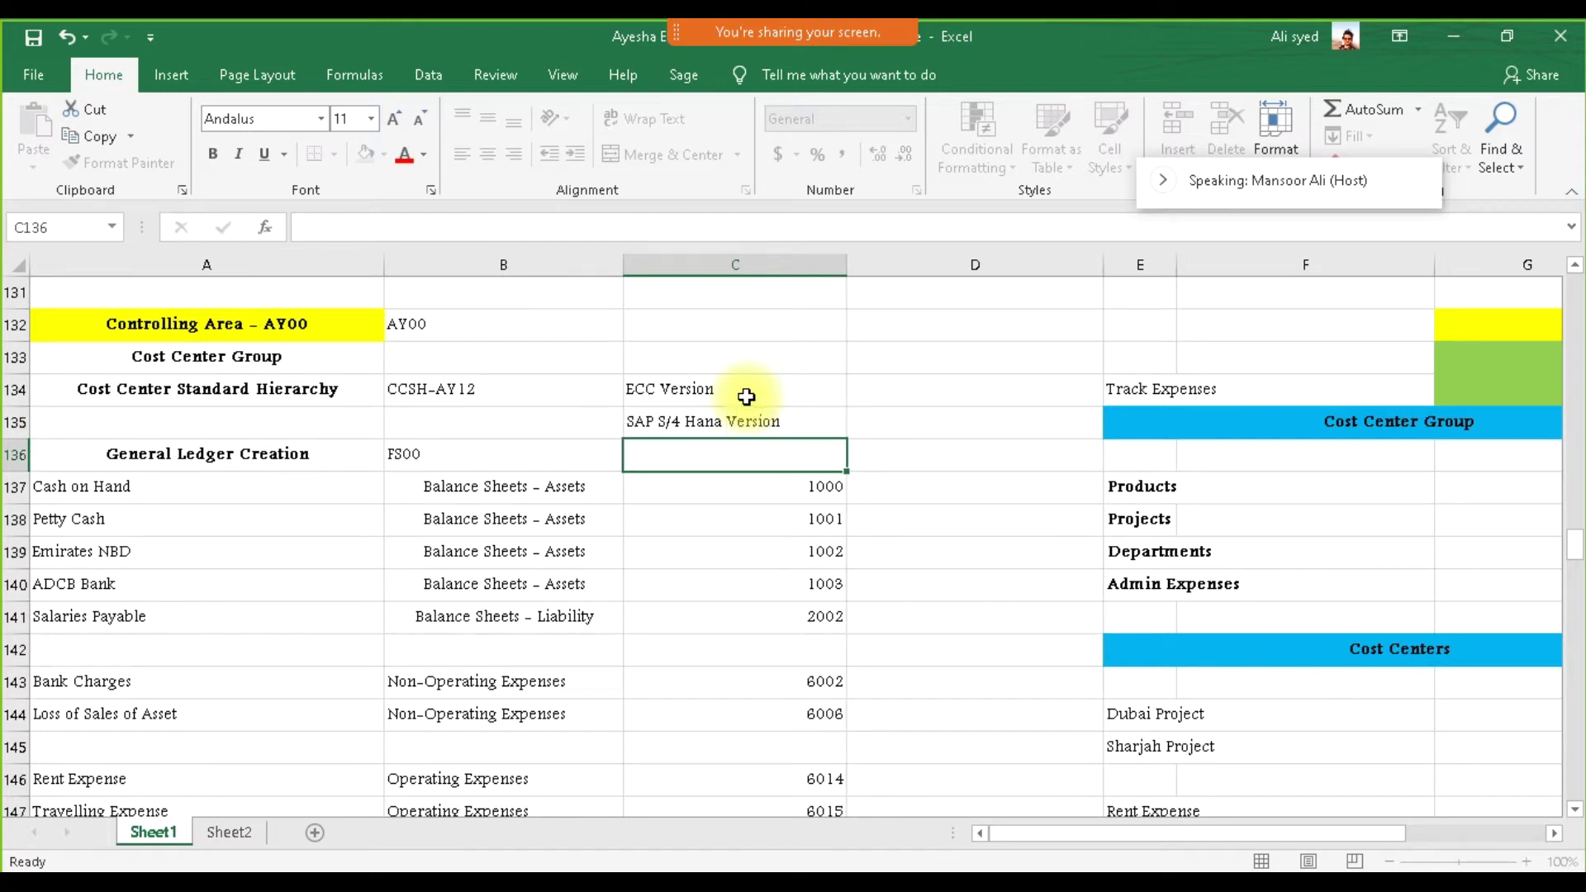
# - Enter "SAP S/4 Hana FIROI Cloud" in cell C136 and centre the text in cells C134 to C136
pyautogui.write('SAP')
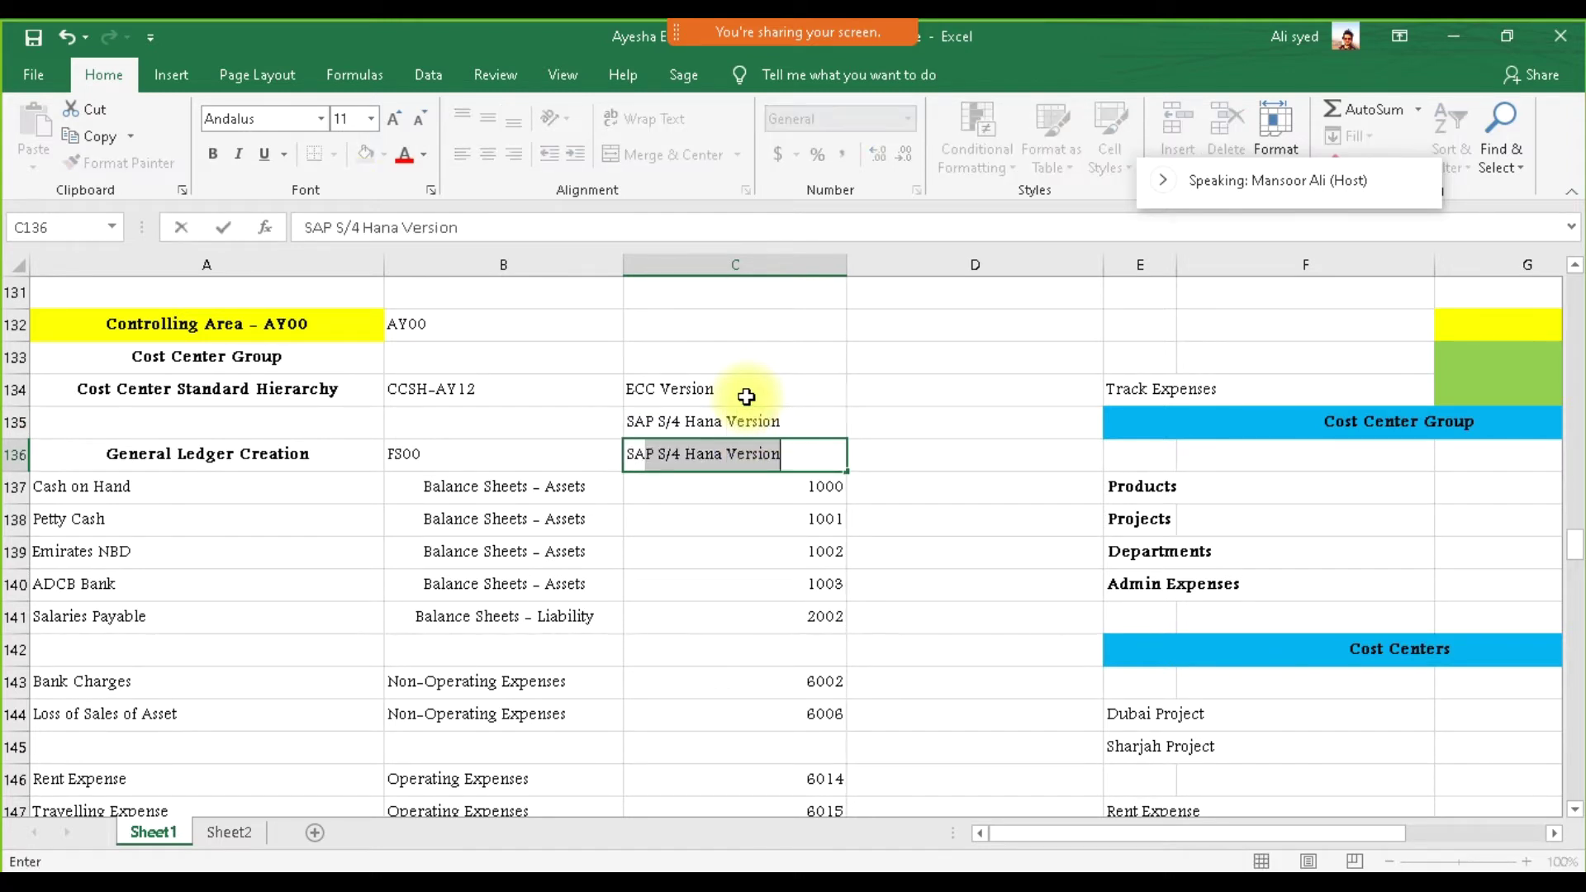
pyautogui.write(' S/4 Hana FIRO')
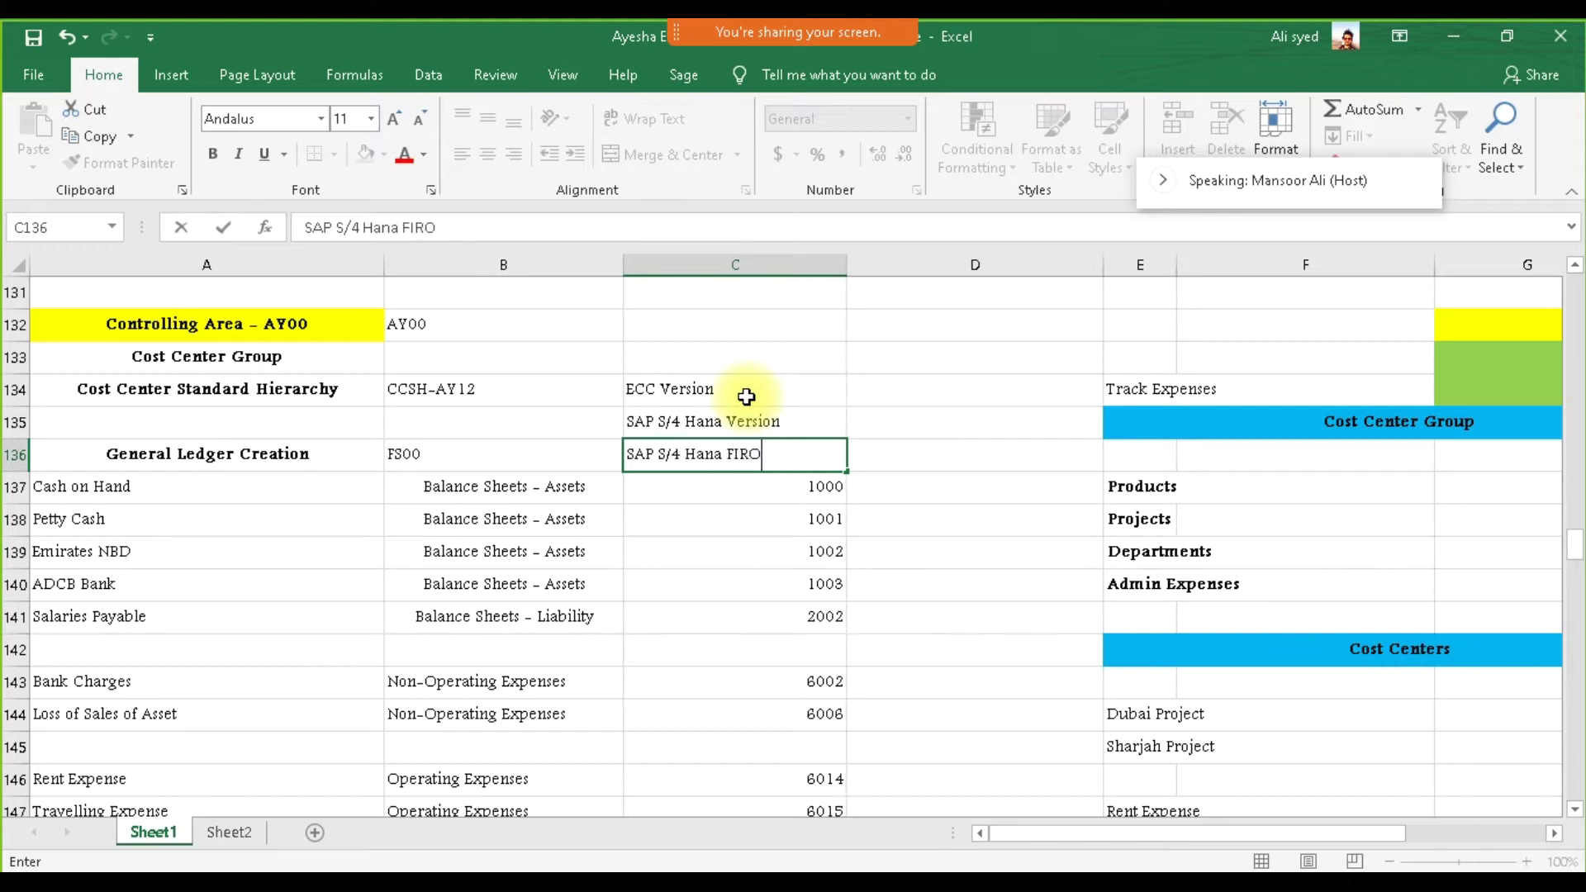
pyautogui.write('I Cloud')
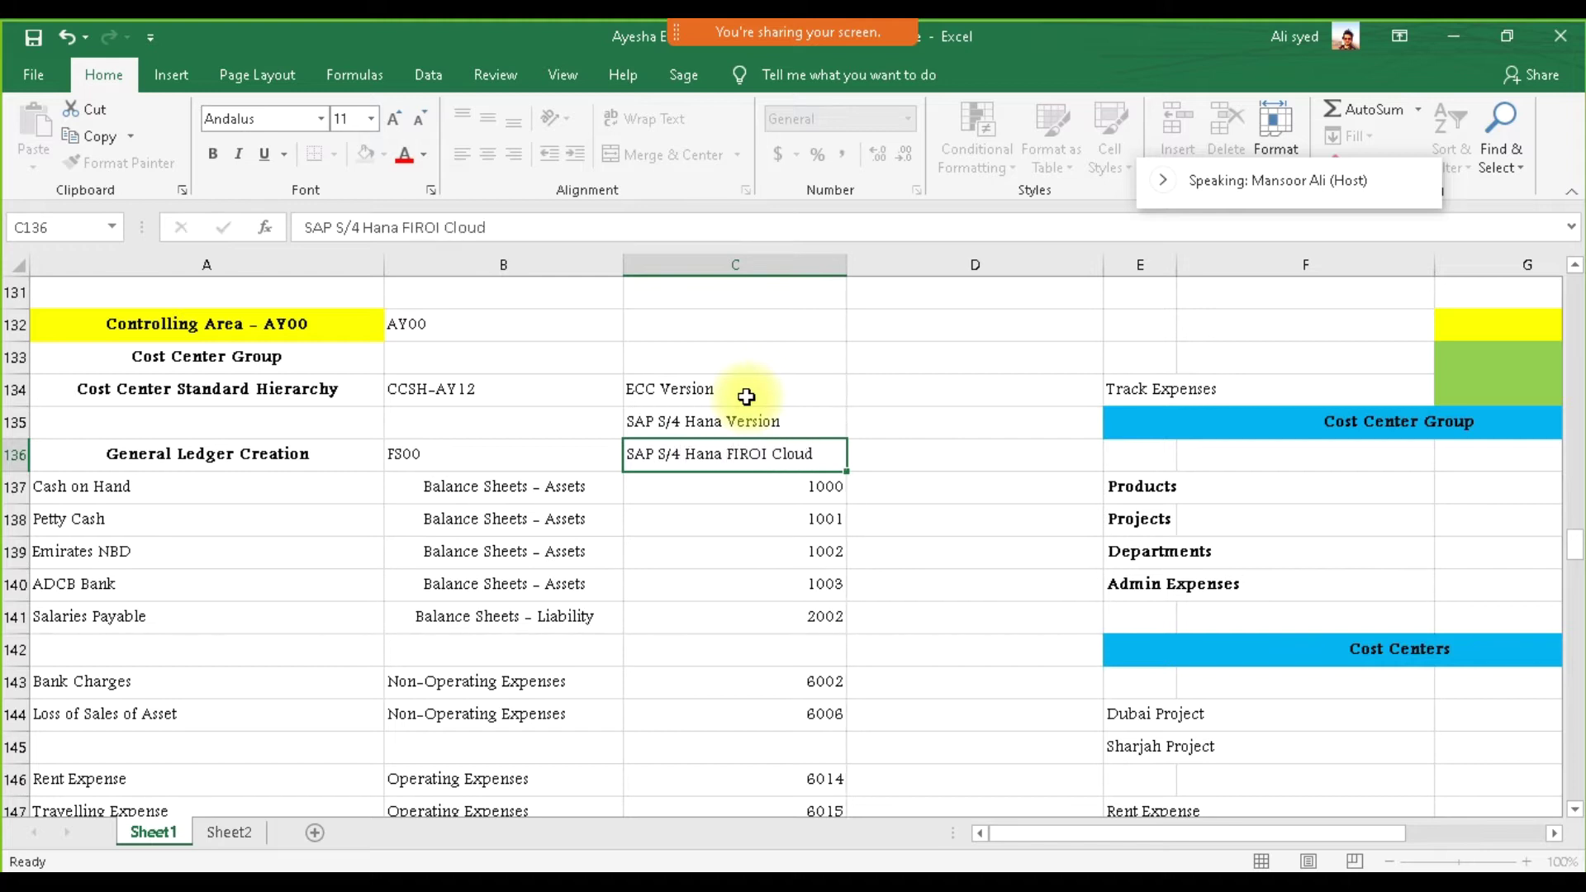
pyautogui.press('Return')
pyautogui.moveTo(746, 396); pyautogui.dragTo(788, 445)
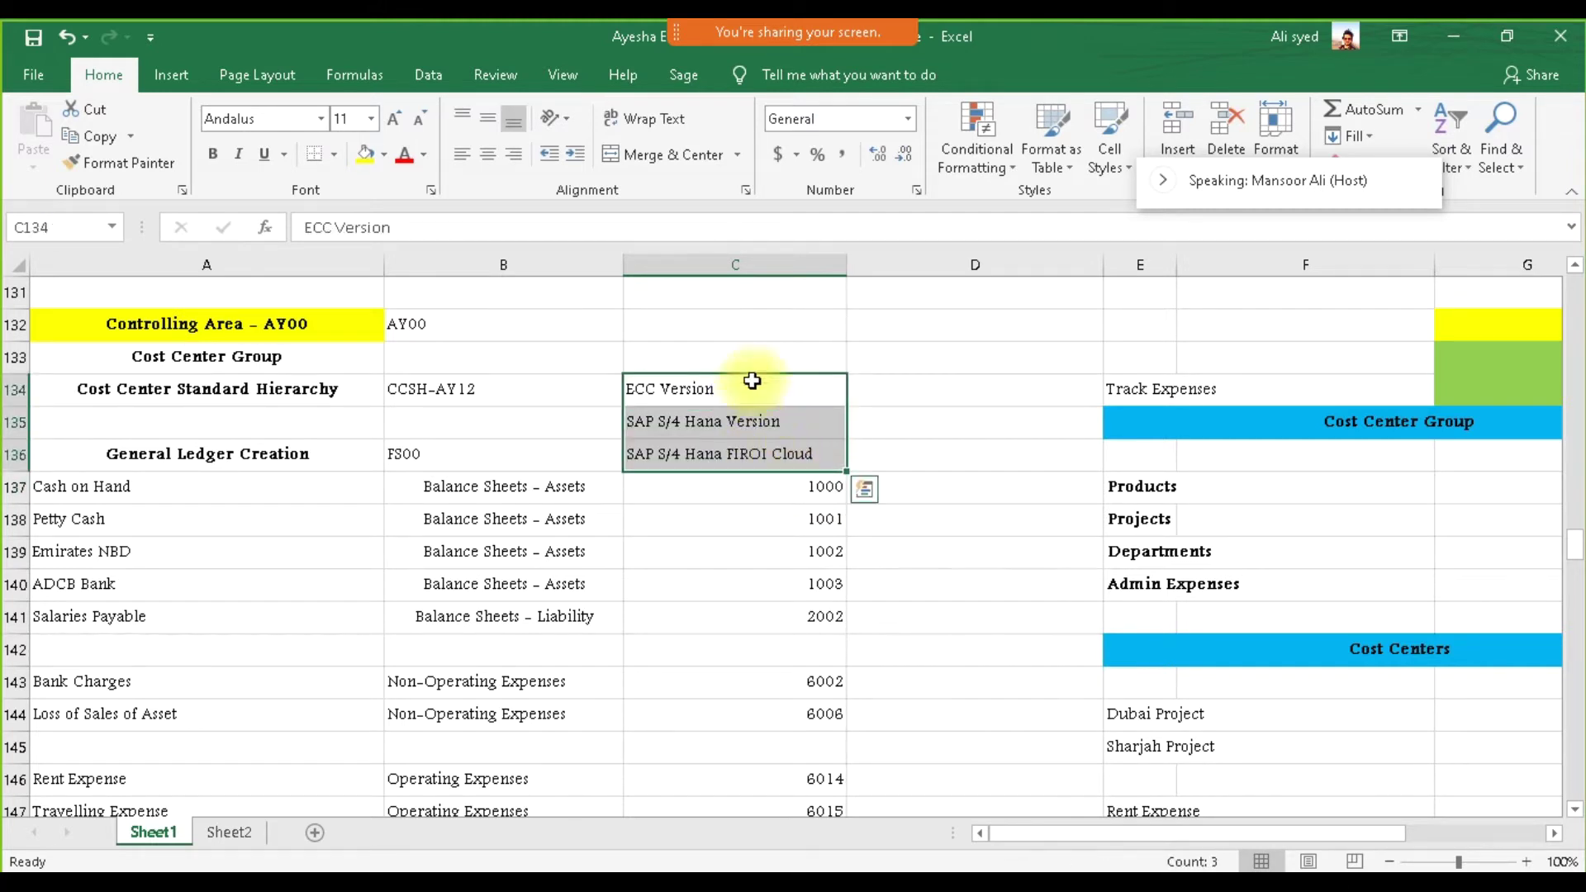
pyautogui.click(493, 161)
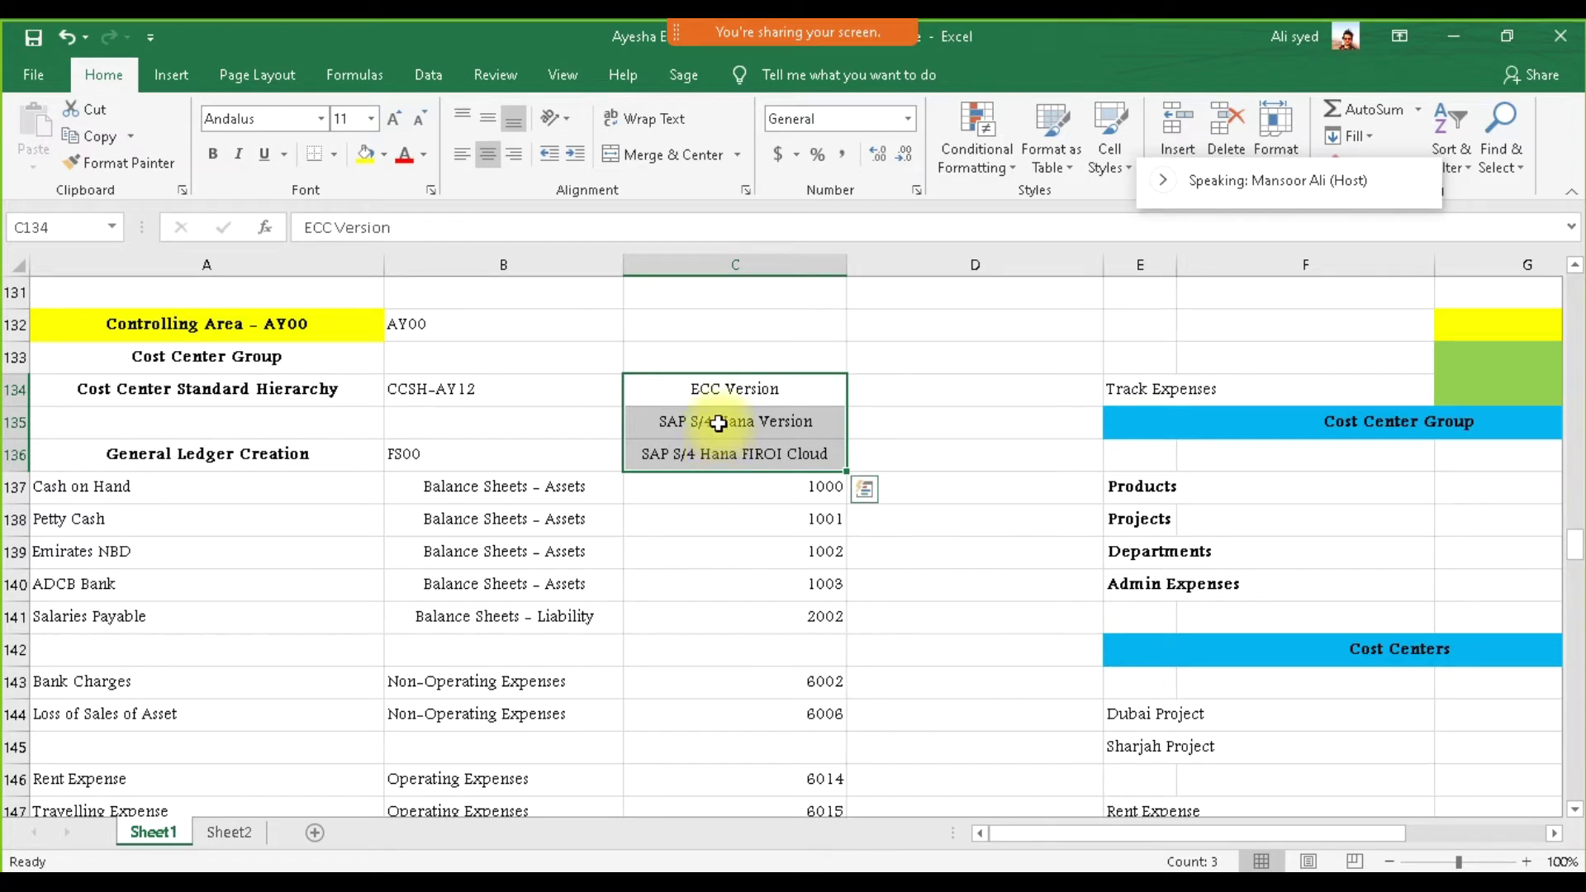
# - Make the "SAP S/4 Hana Version" entry in cell C135 bold
pyautogui.click(246, 484)
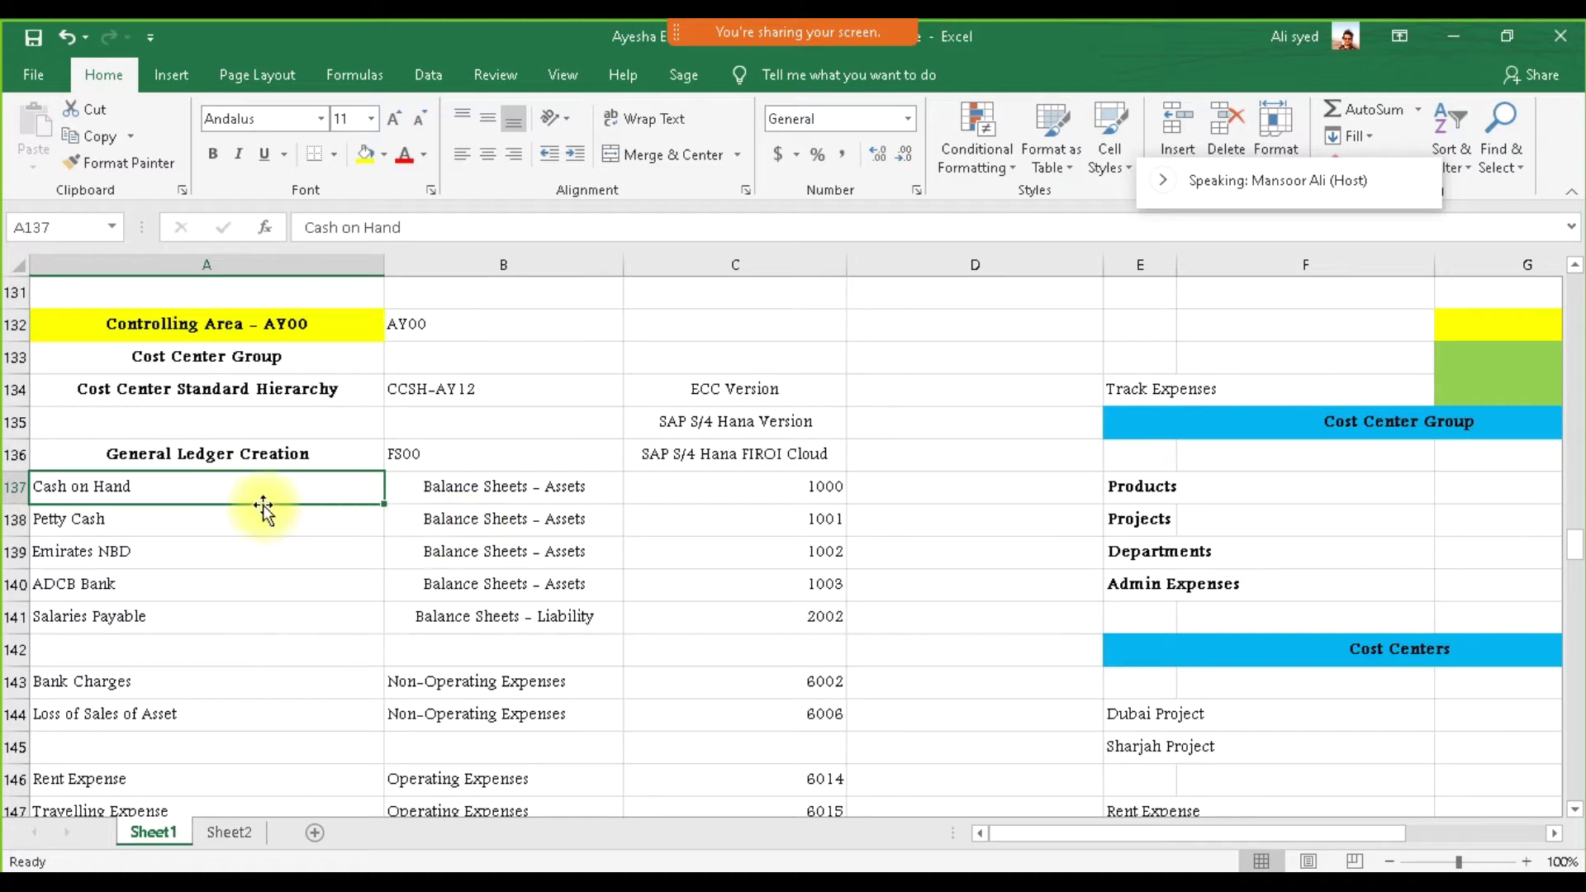
pyautogui.click(431, 492)
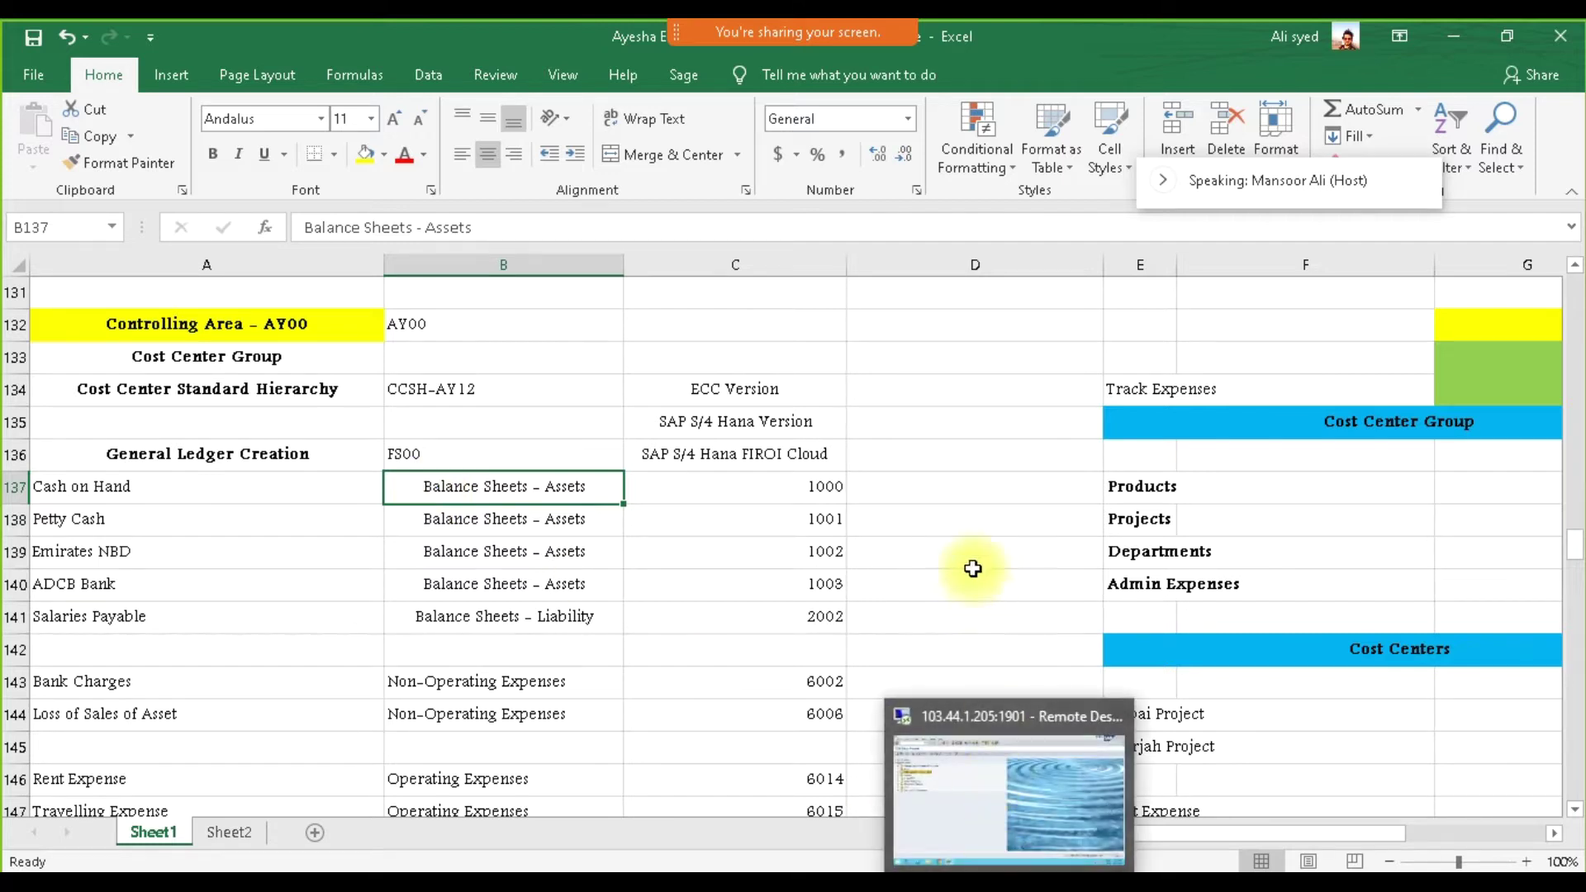
pyautogui.click(810, 426)
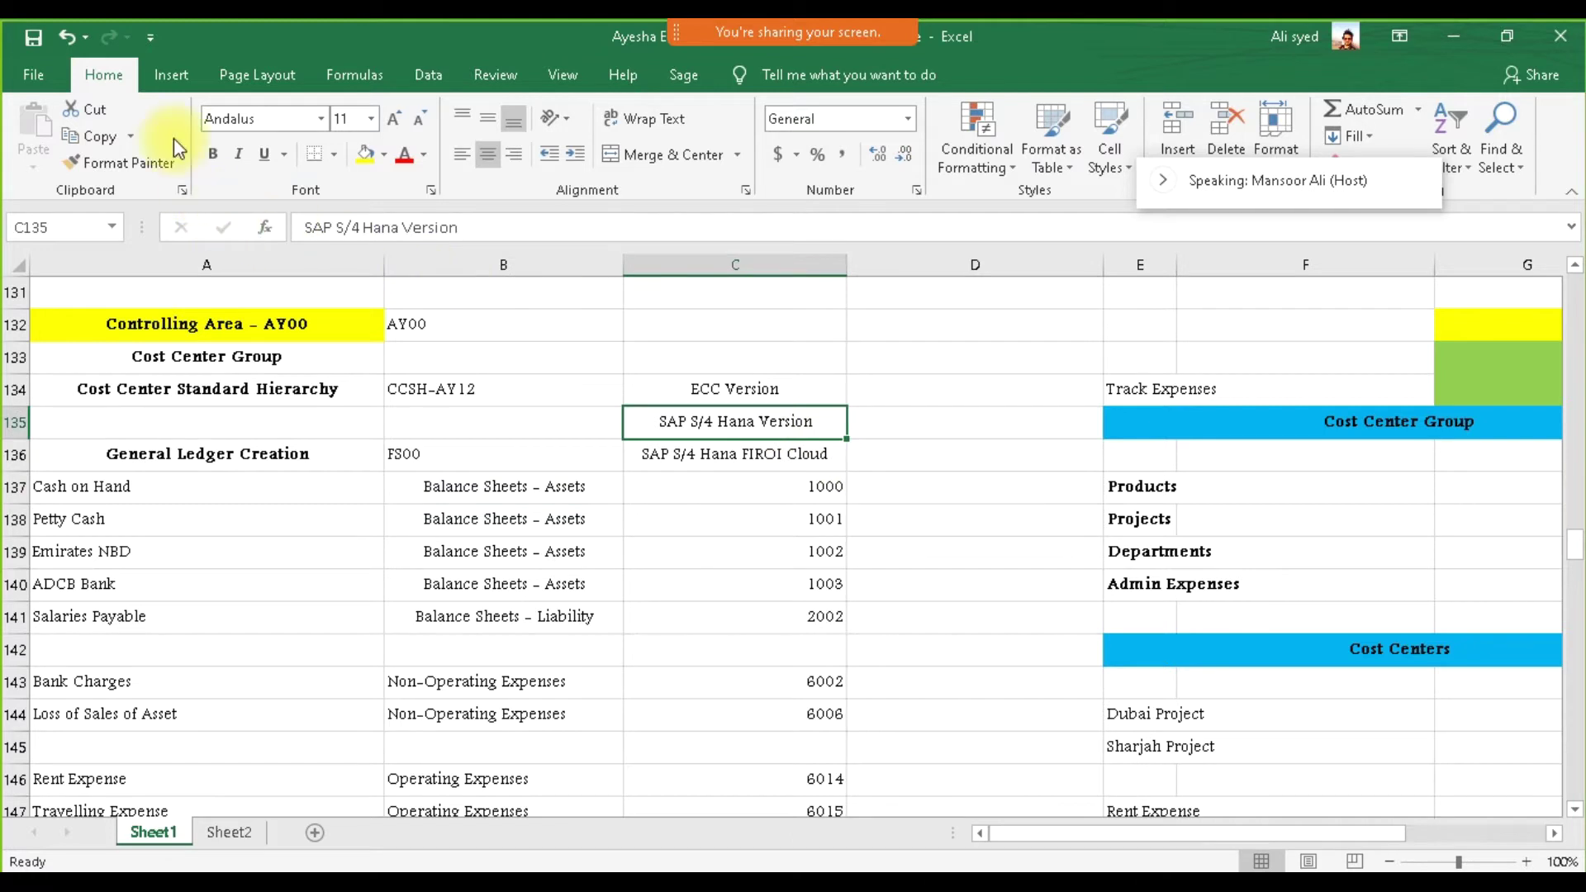
pyautogui.click(206, 158)
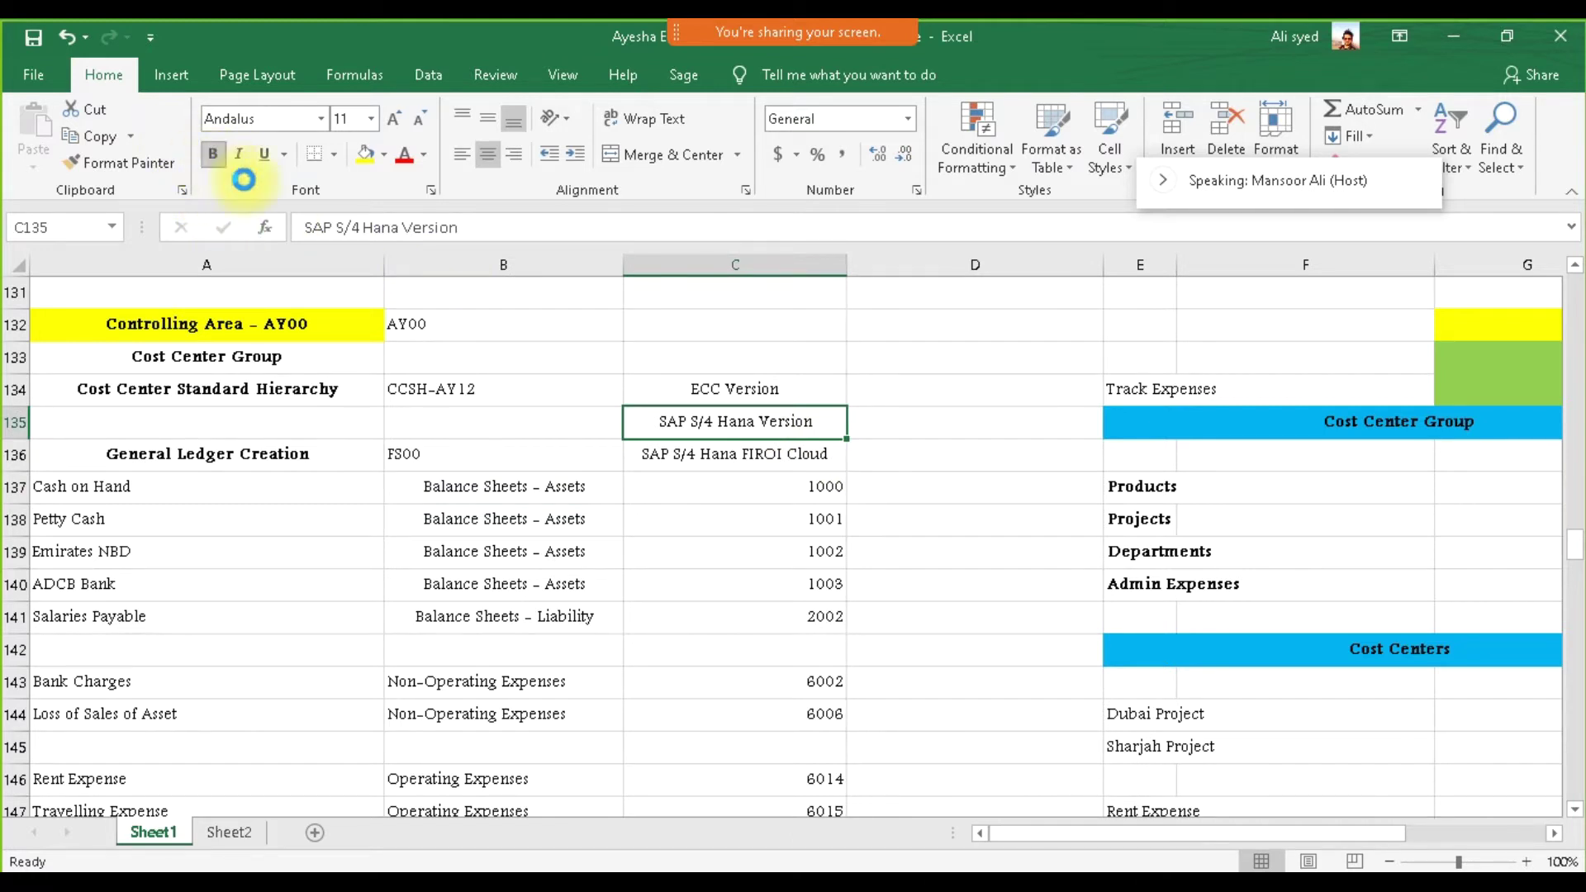
# - Switch to the SAP remote session and expand Accounting, Financial Accounting and General Ledger in the SAP Menu tree
pyautogui.click(978, 867)
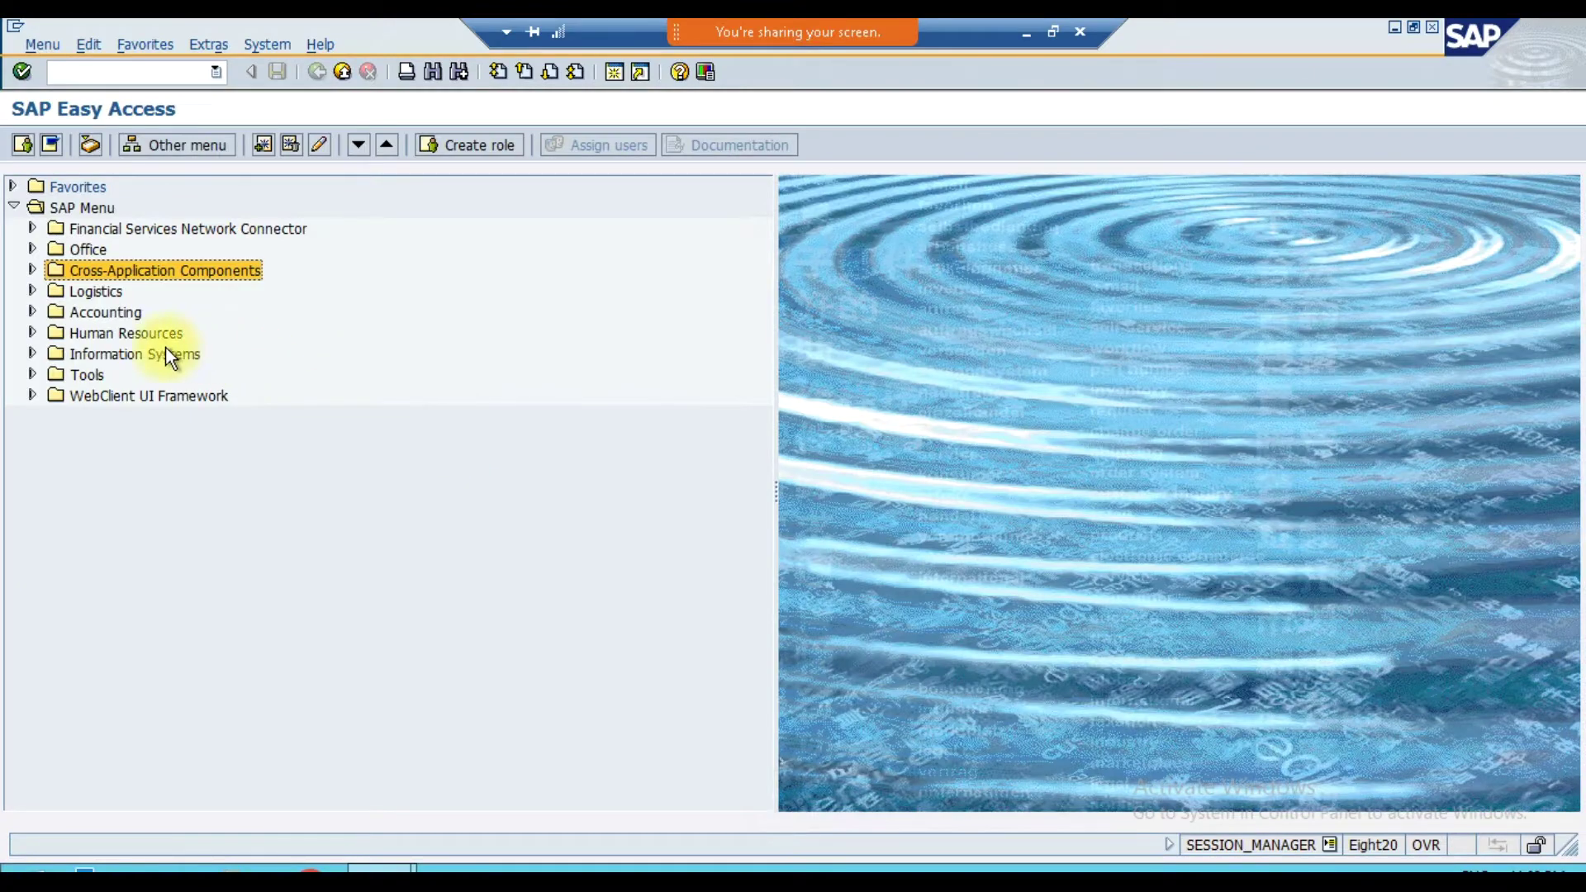
pyautogui.click(64, 315)
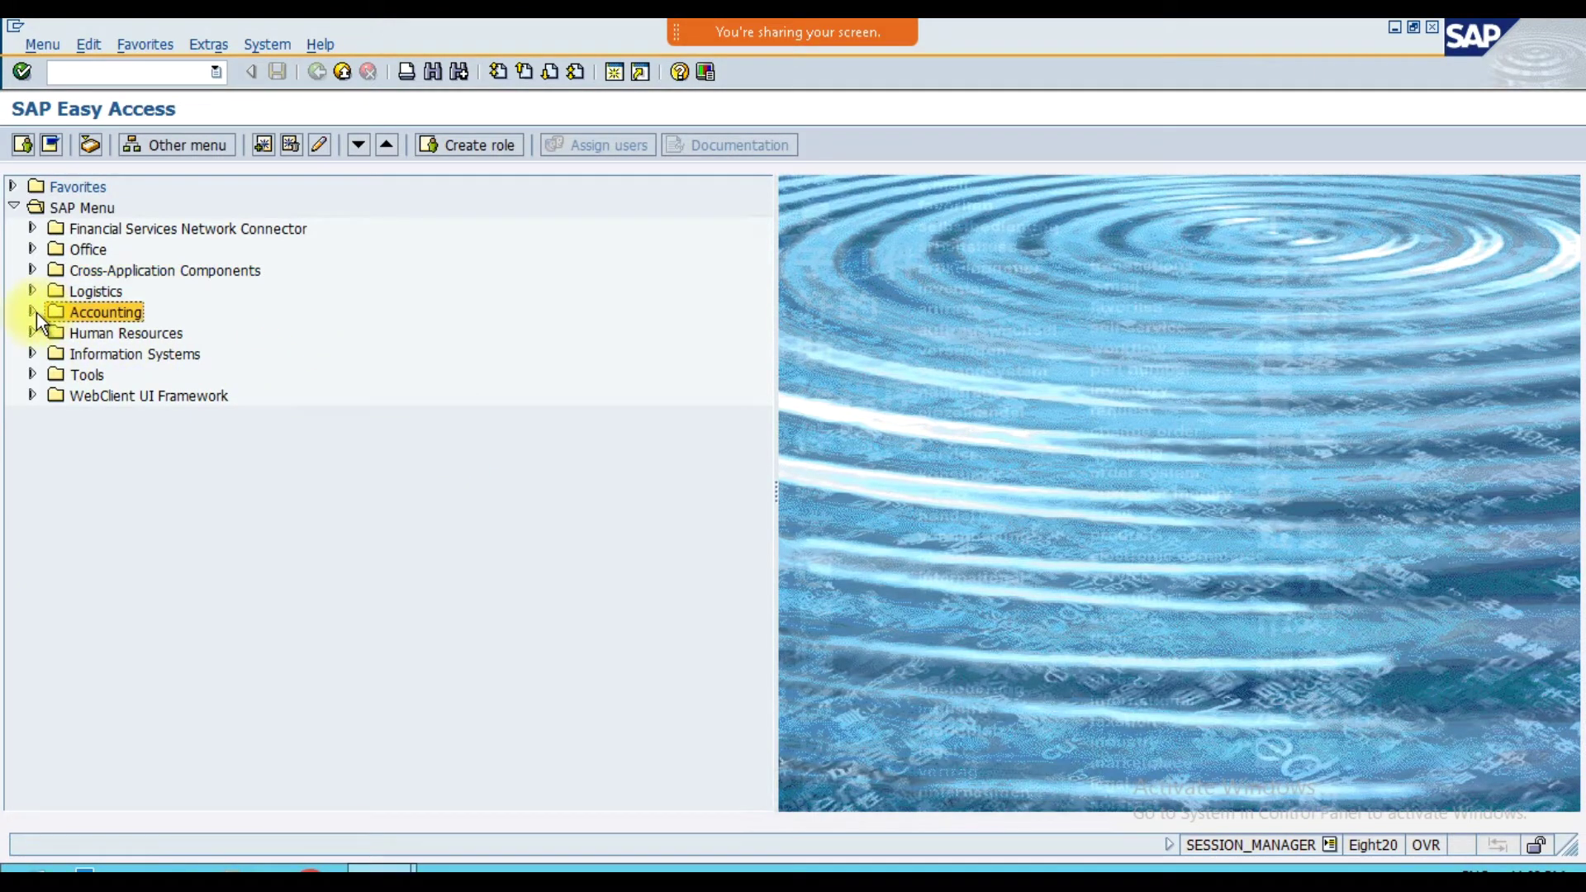
pyautogui.click(35, 313)
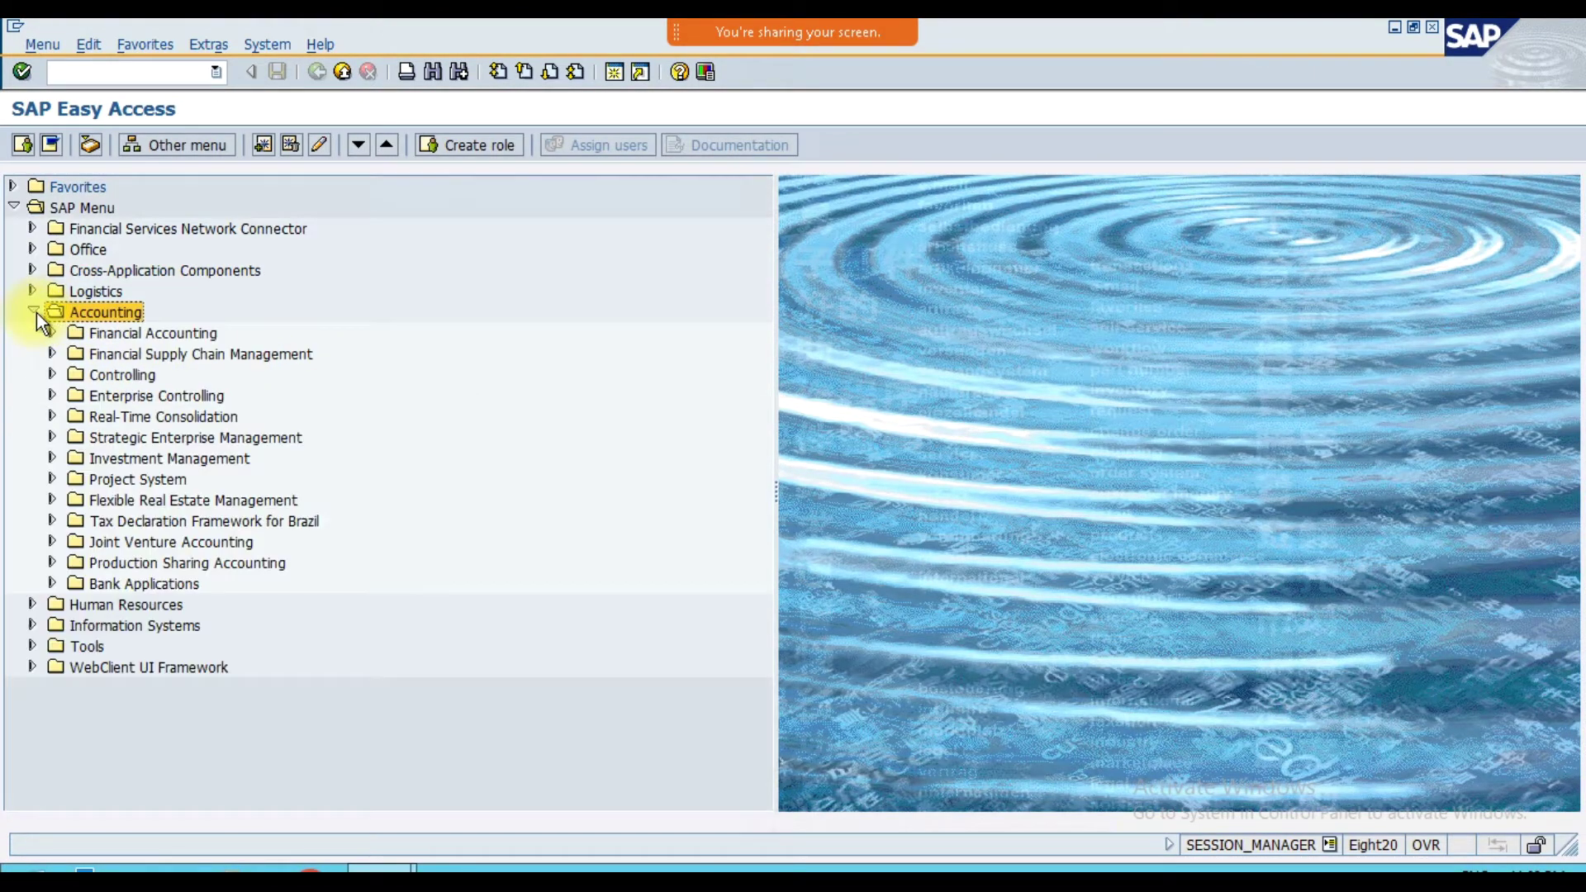
pyautogui.click(87, 332)
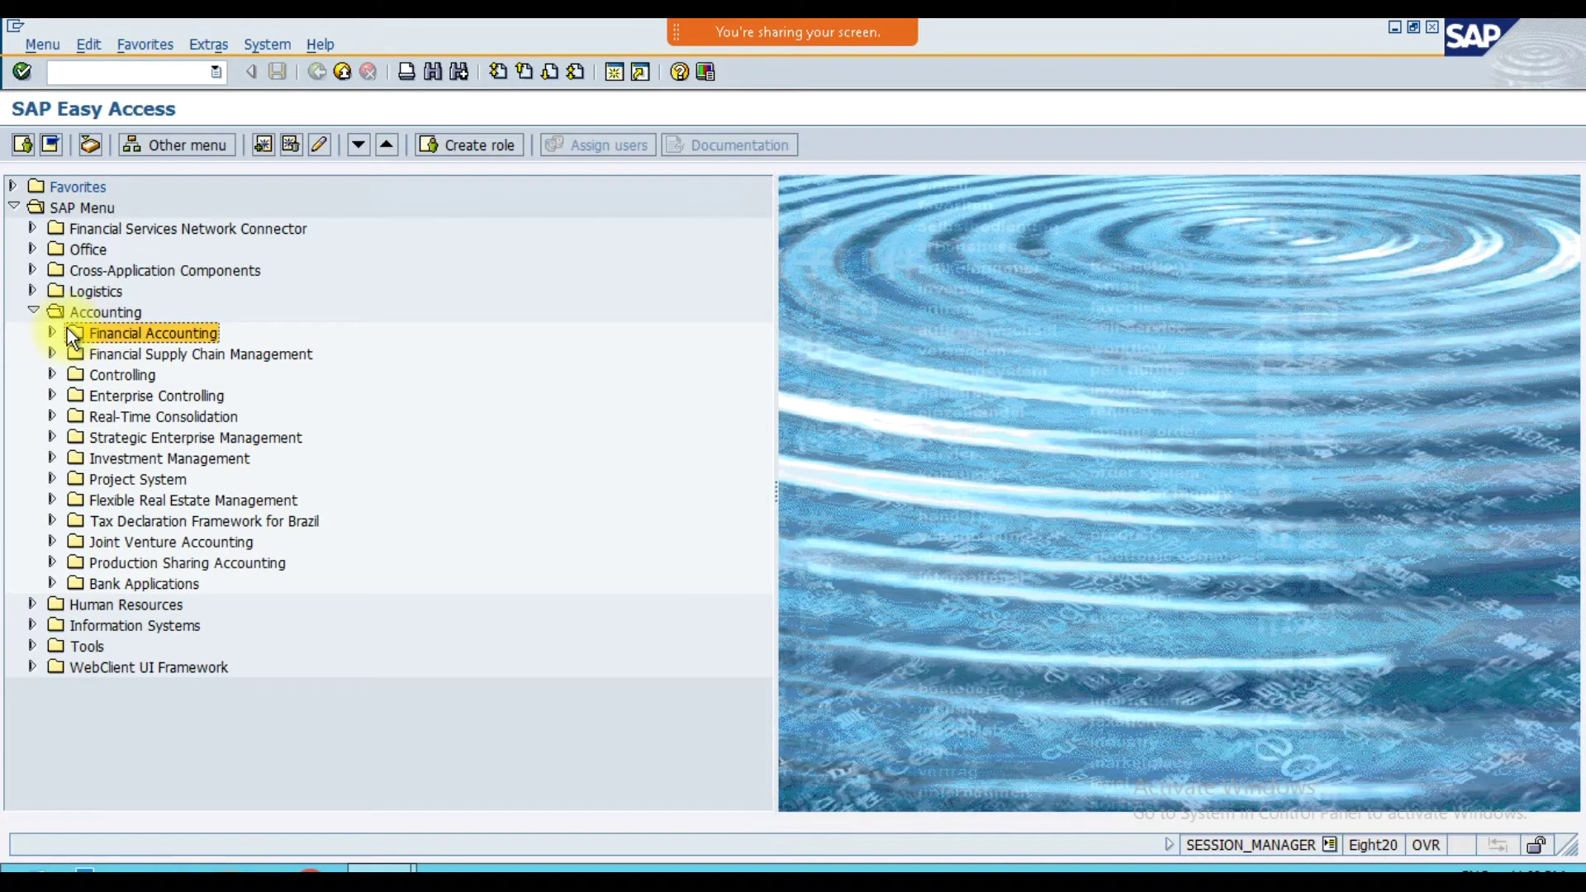
pyautogui.click(54, 332)
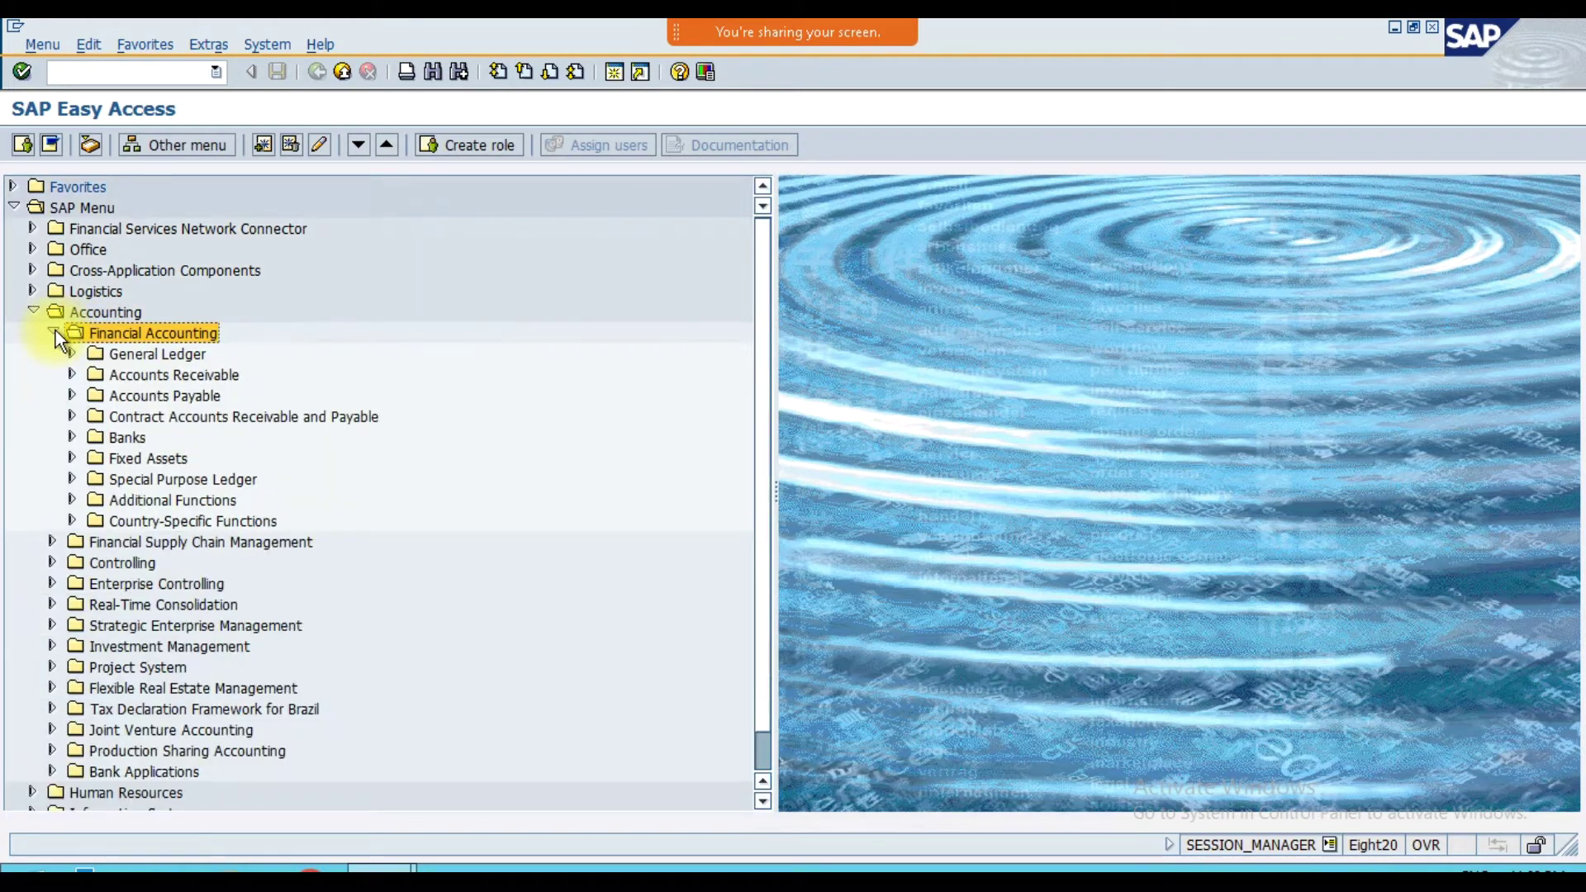
pyautogui.click(116, 354)
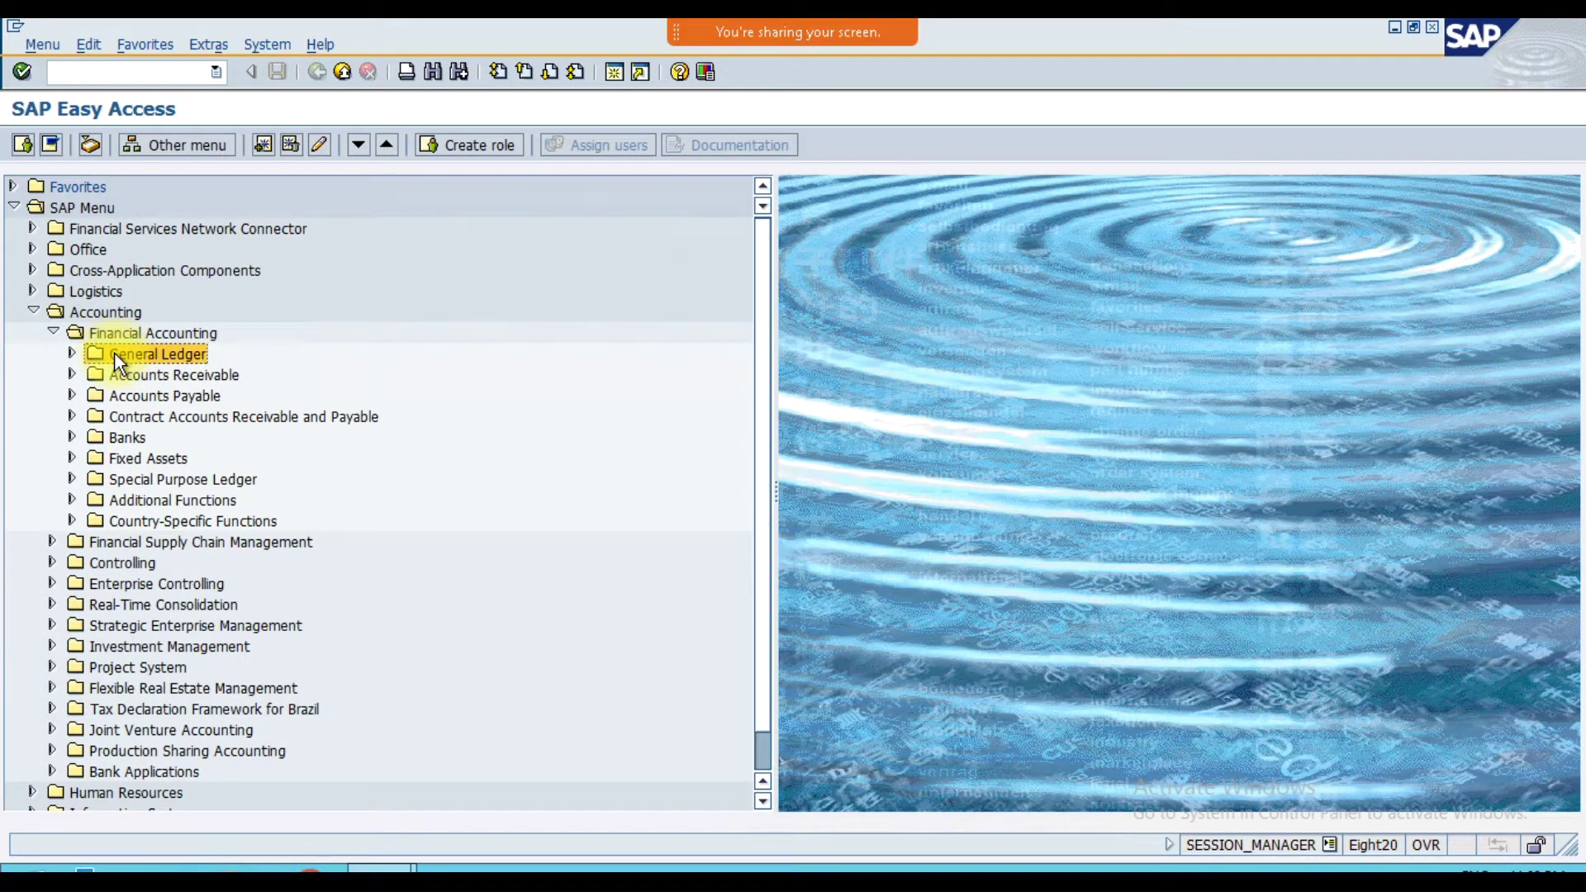
pyautogui.click(71, 350)
# - Expand Master Records, G/L Accounts and Individual Processing under General Ledger, and open FS00 - Centrally
pyautogui.click(143, 439)
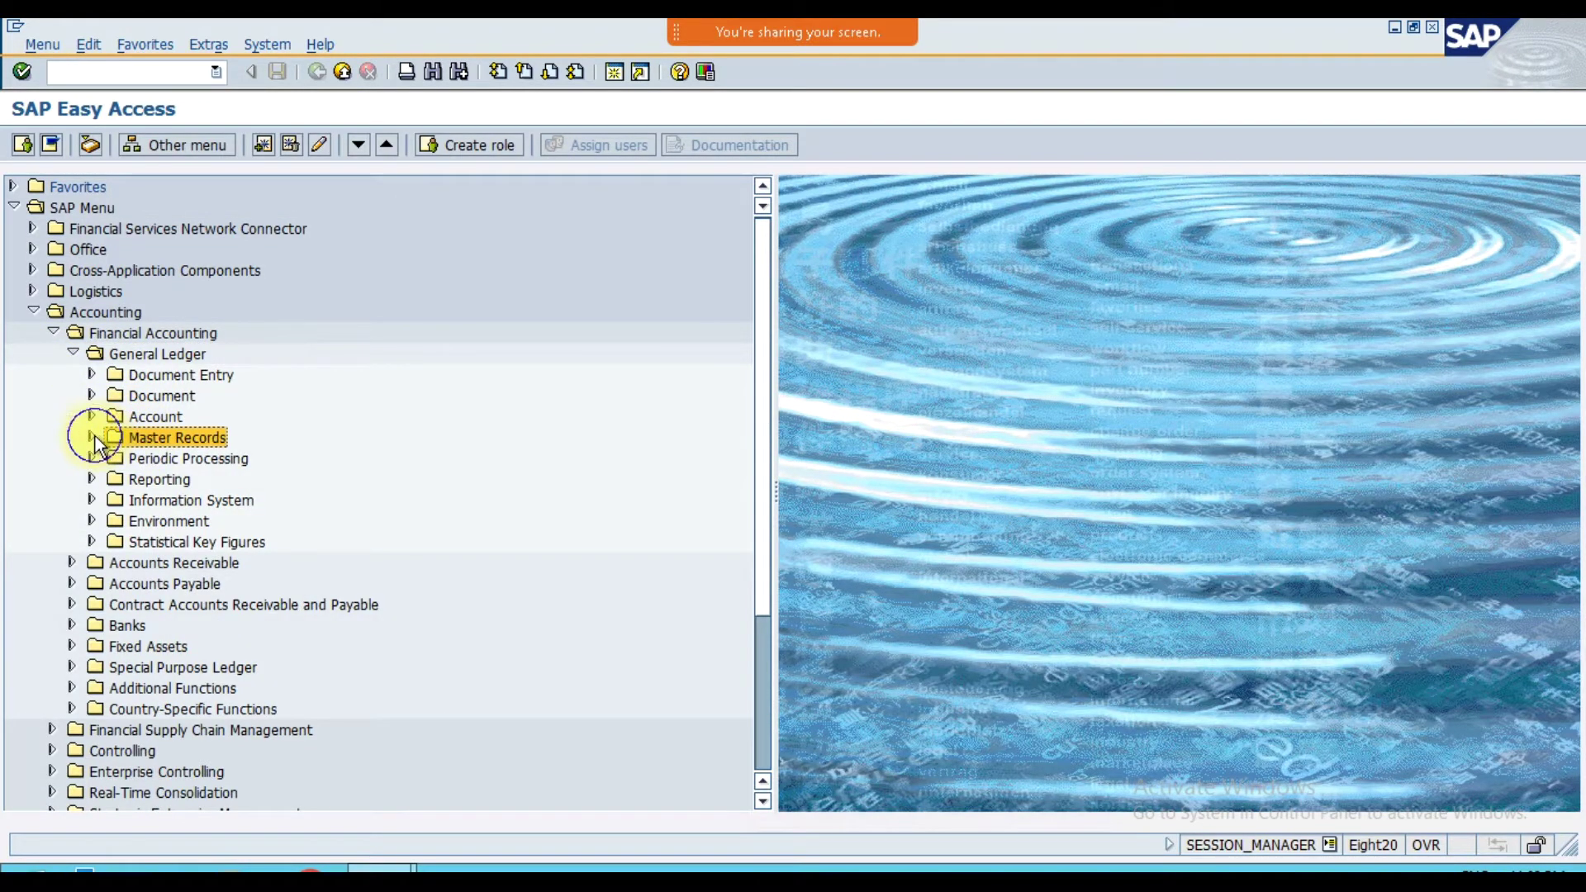
pyautogui.click(95, 436)
pyautogui.click(147, 461)
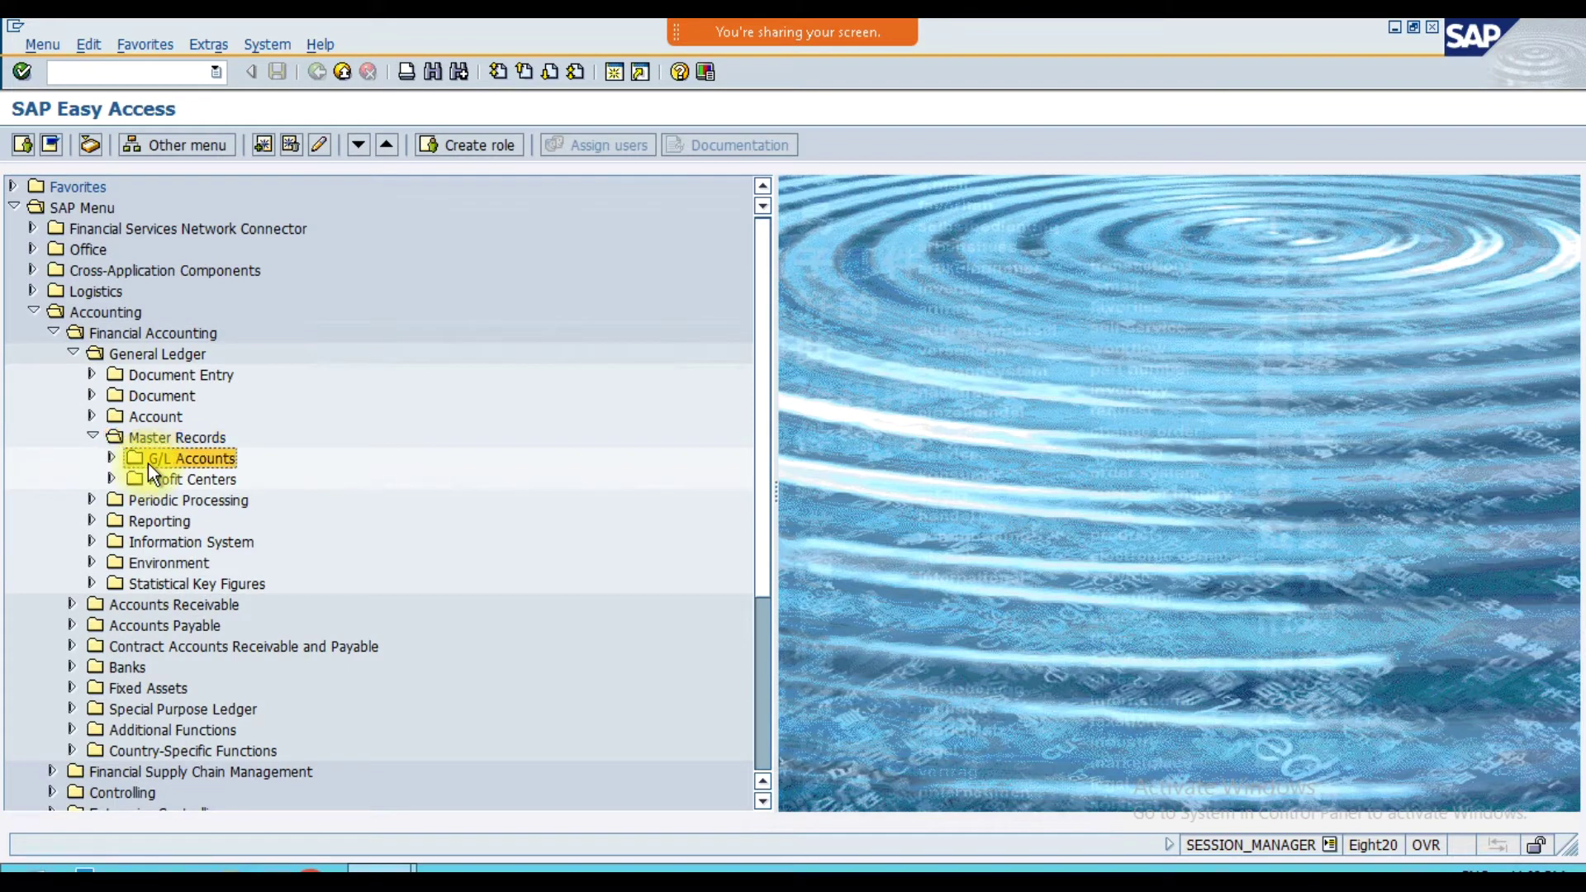
pyautogui.click(111, 458)
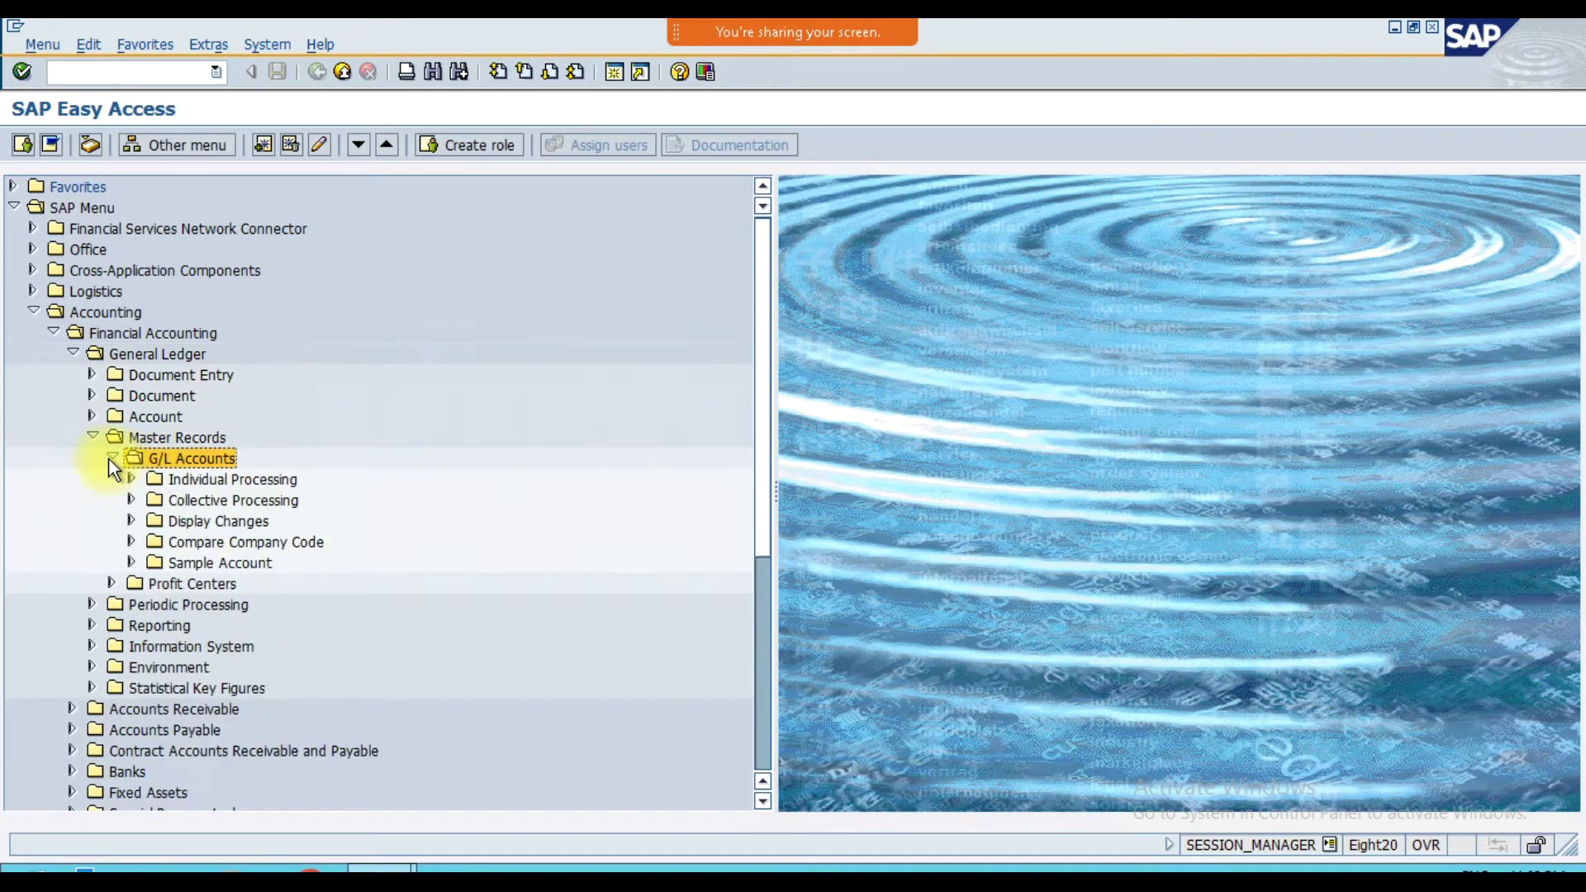
pyautogui.click(159, 479)
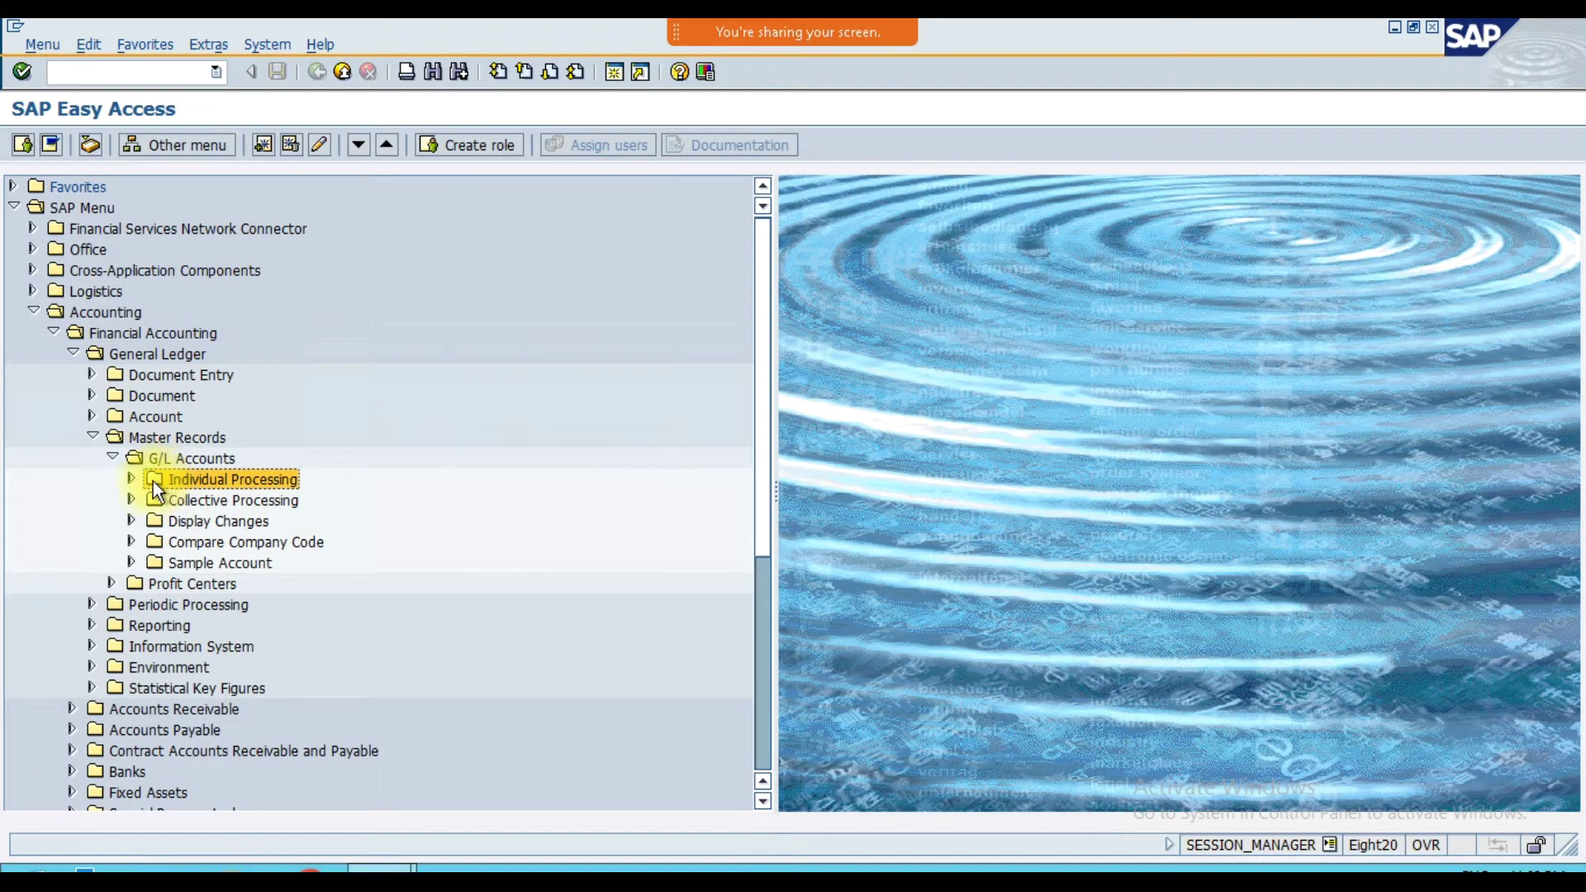
pyautogui.click(131, 482)
pyautogui.click(208, 502)
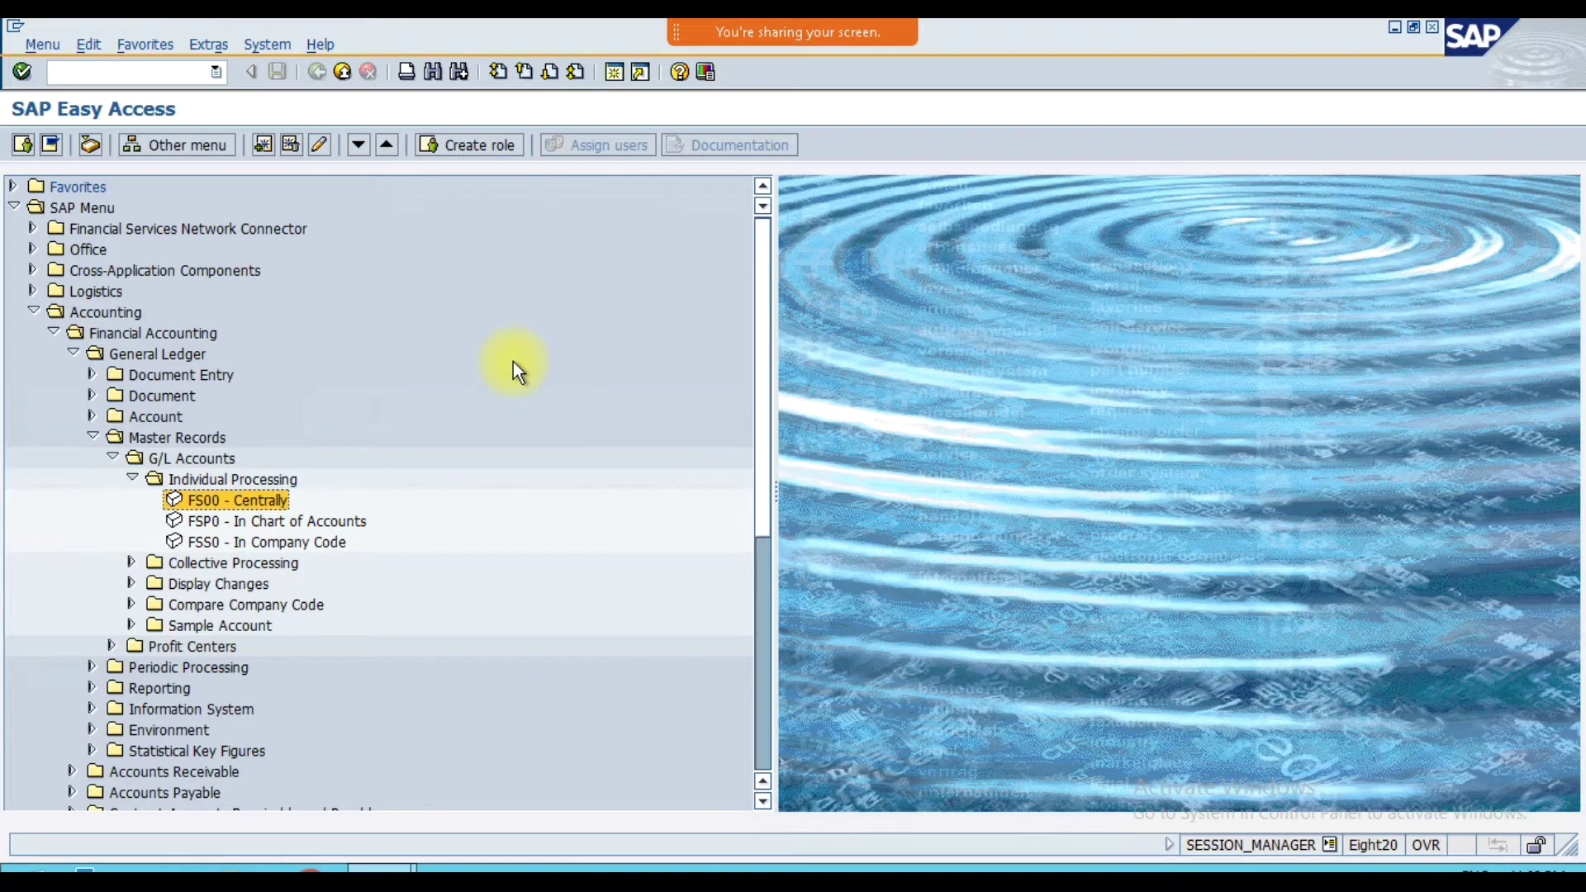
pyautogui.doubleClick(274, 504)
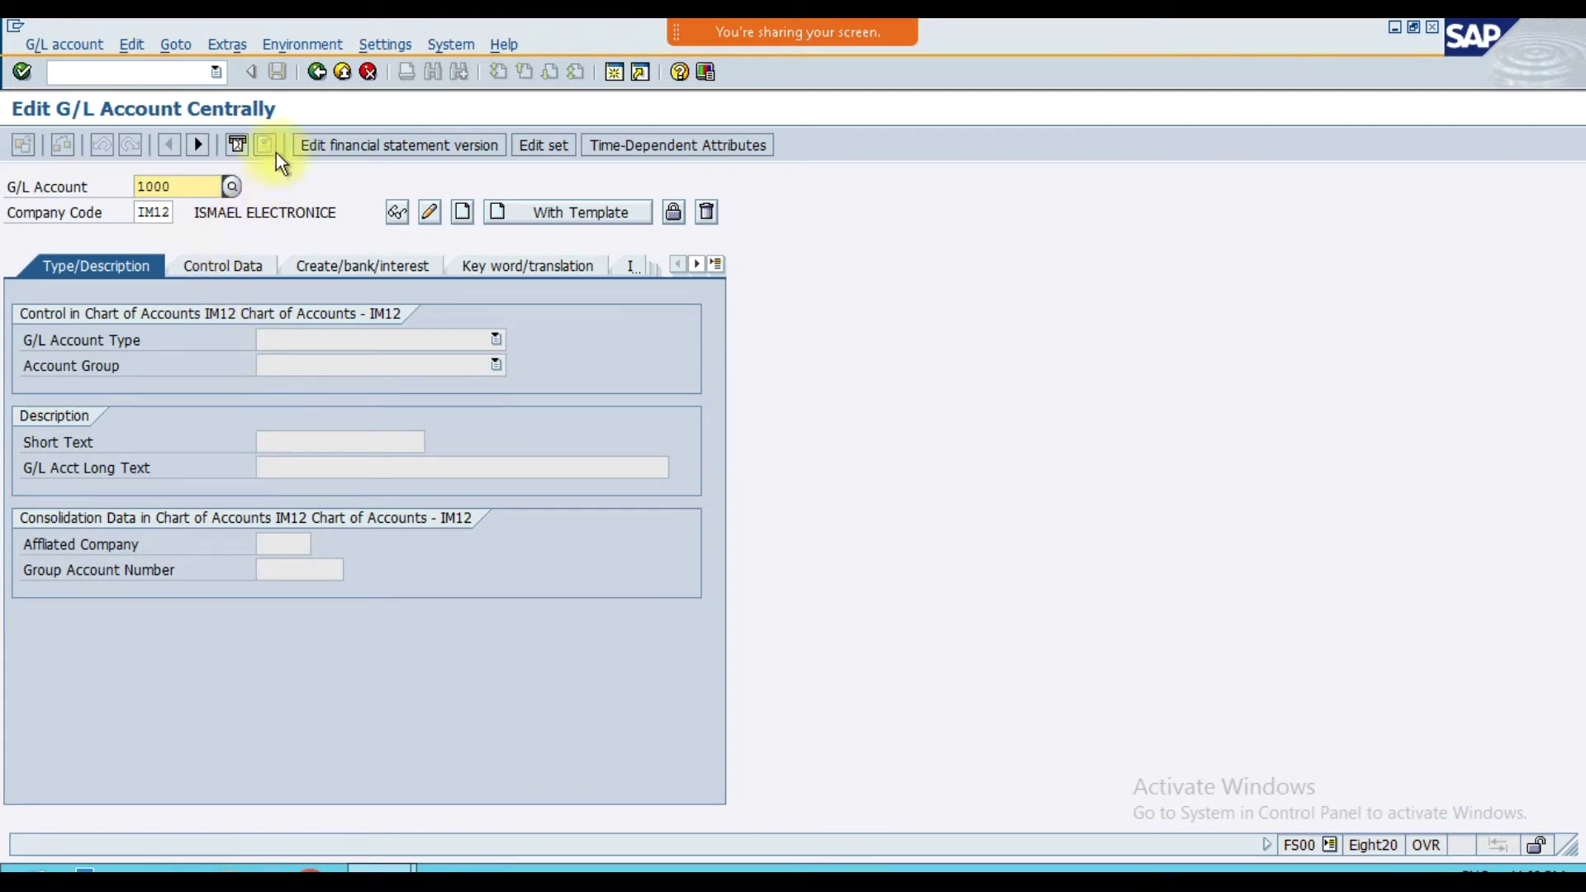
# - Return to SAP Easy Access and reopen the FS00 - Centrally transaction
pyautogui.click(343, 72)
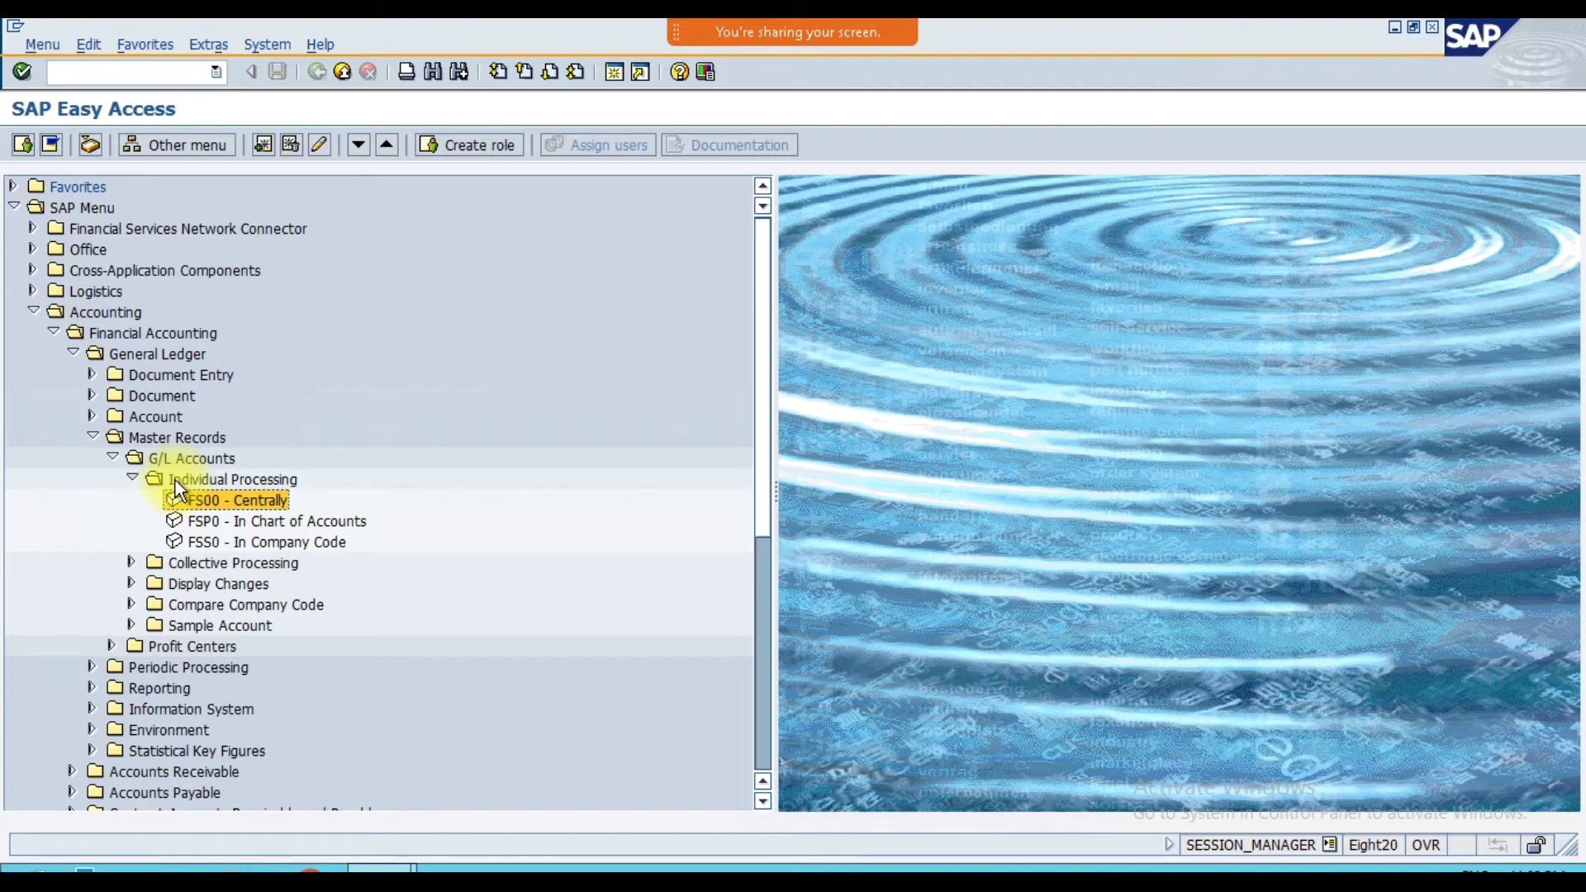
pyautogui.doubleClick(222, 503)
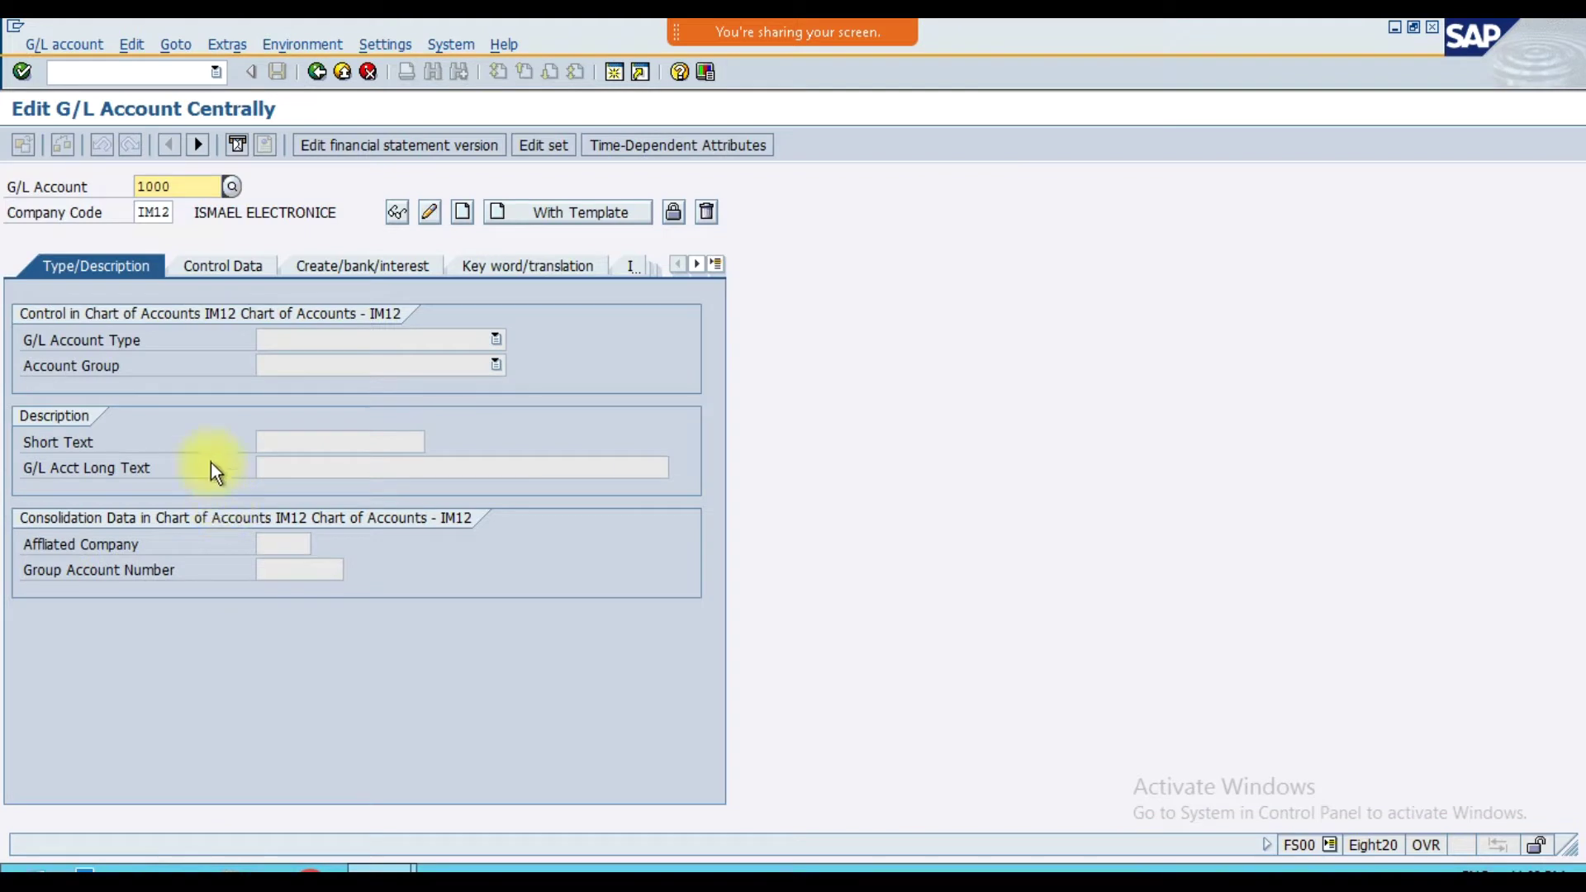
# - Examine the G/L Account field of the FS00 screen and switch back to the Excel workbook
pyautogui.moveTo(136, 186); pyautogui.dragTo(183, 189)
pyautogui.click(183, 188)
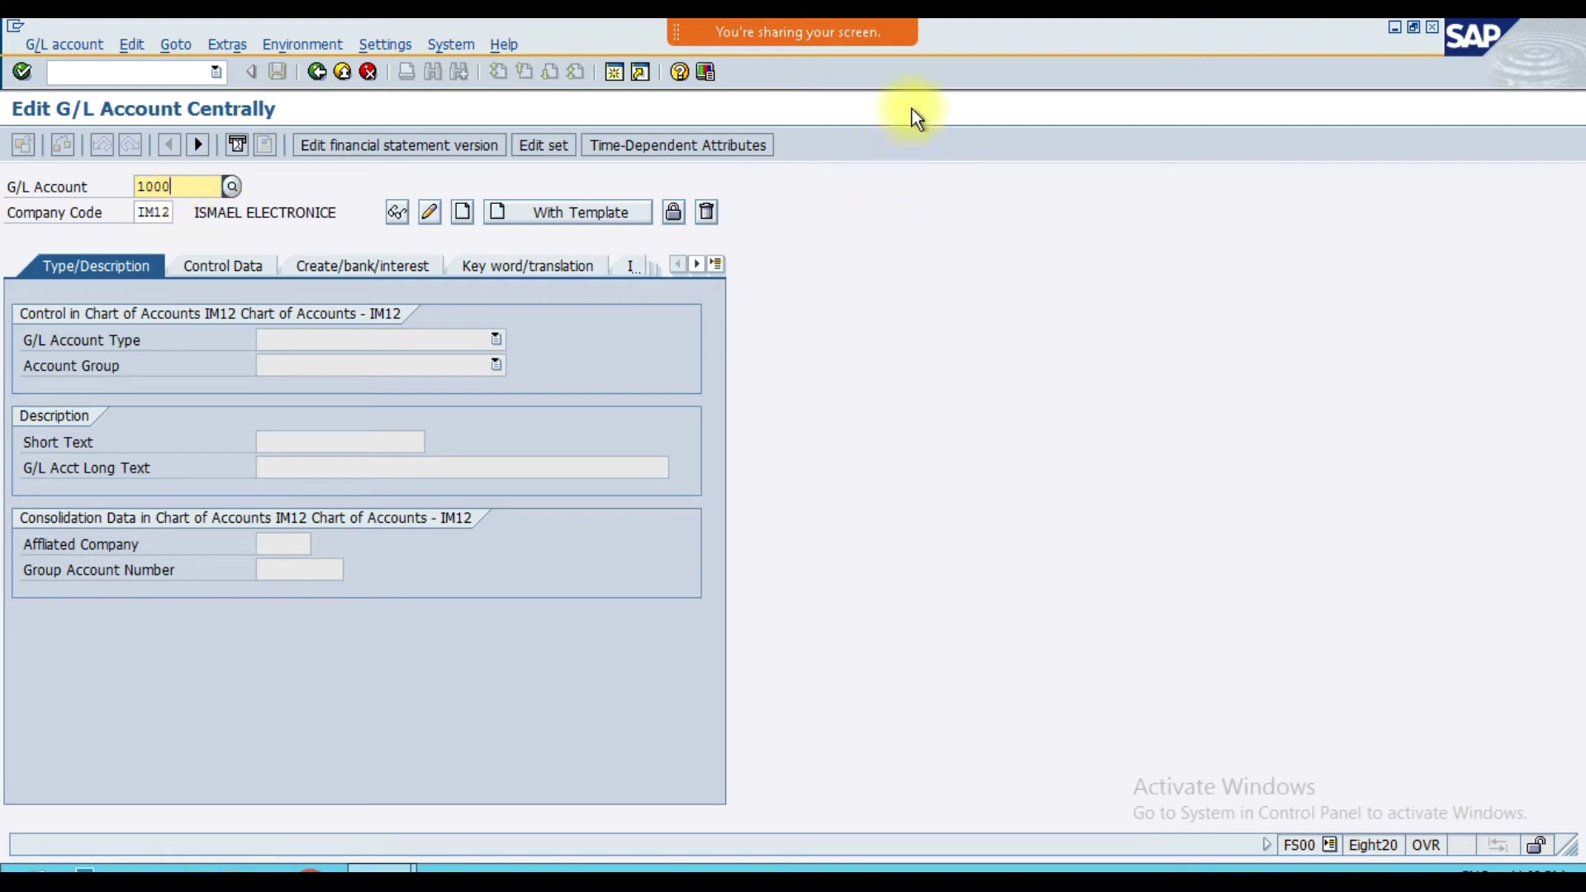
pyautogui.click(1040, 32)
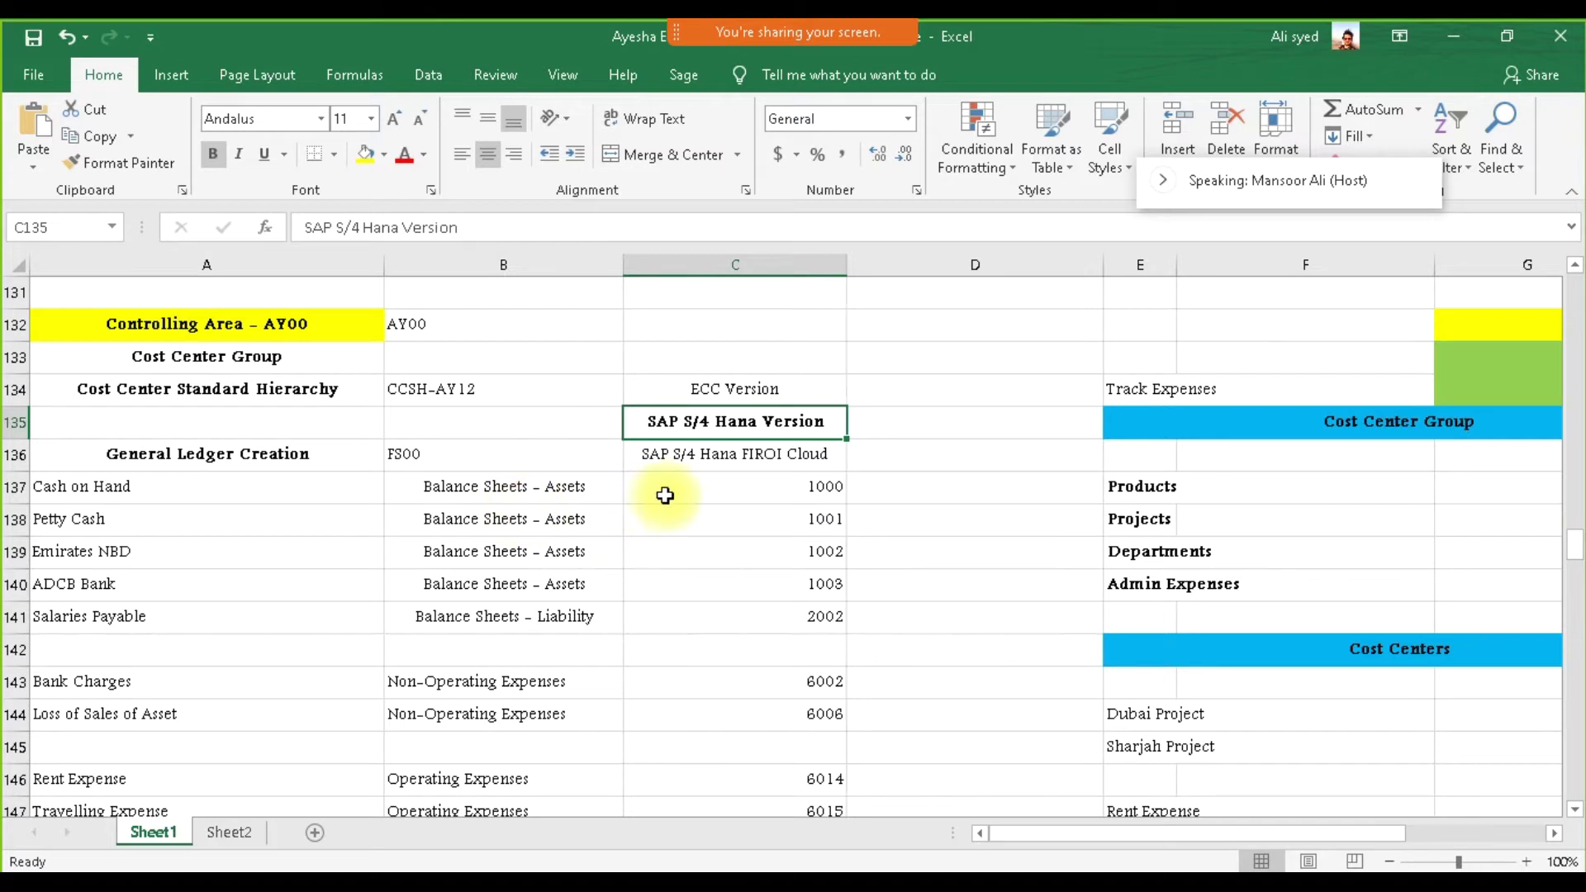
# - Check the Cash on Hand entry and its account number in the workbook, and switch back to the SAP session
pyautogui.click(279, 490)
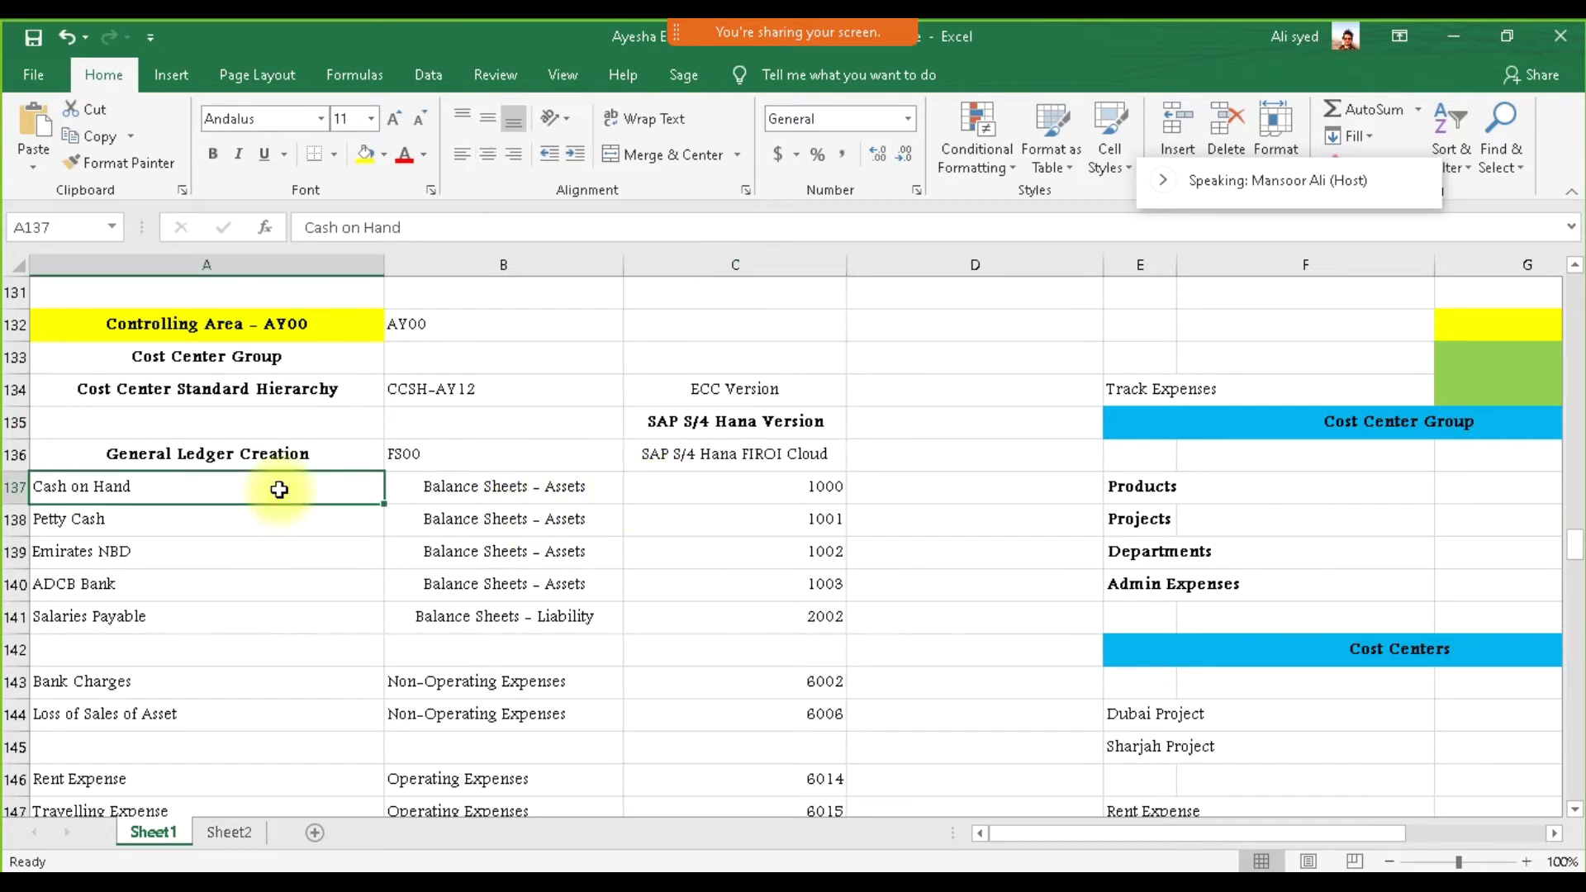
pyautogui.click(640, 485)
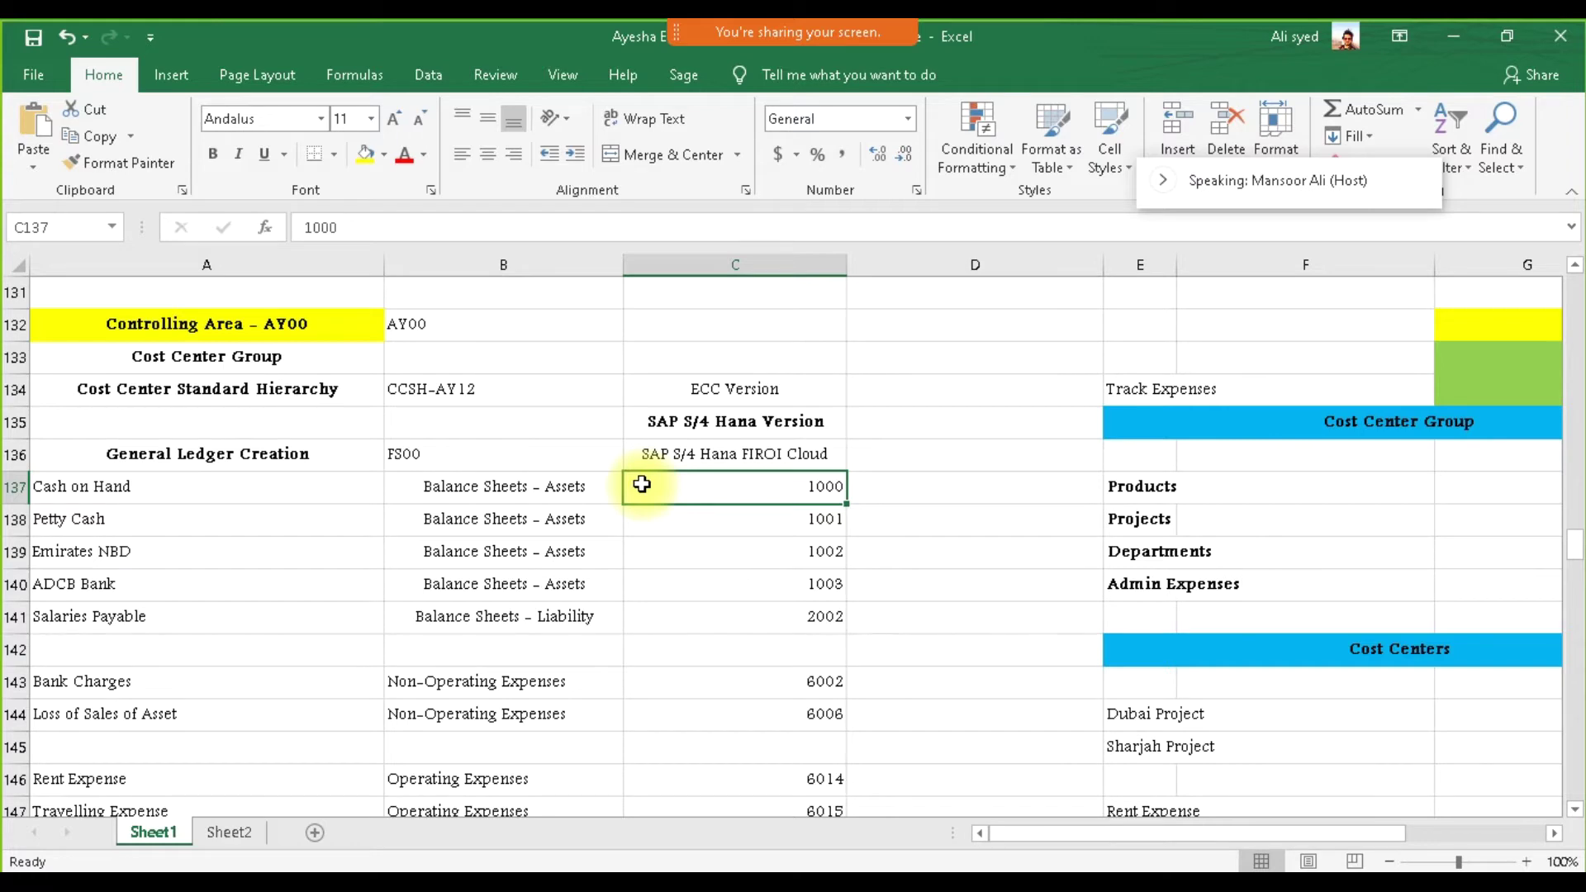
pyautogui.click(1001, 863)
# - Start creating G/L account 1000 in company code IM12
pyautogui.moveTo(184, 189); pyautogui.dragTo(131, 188)
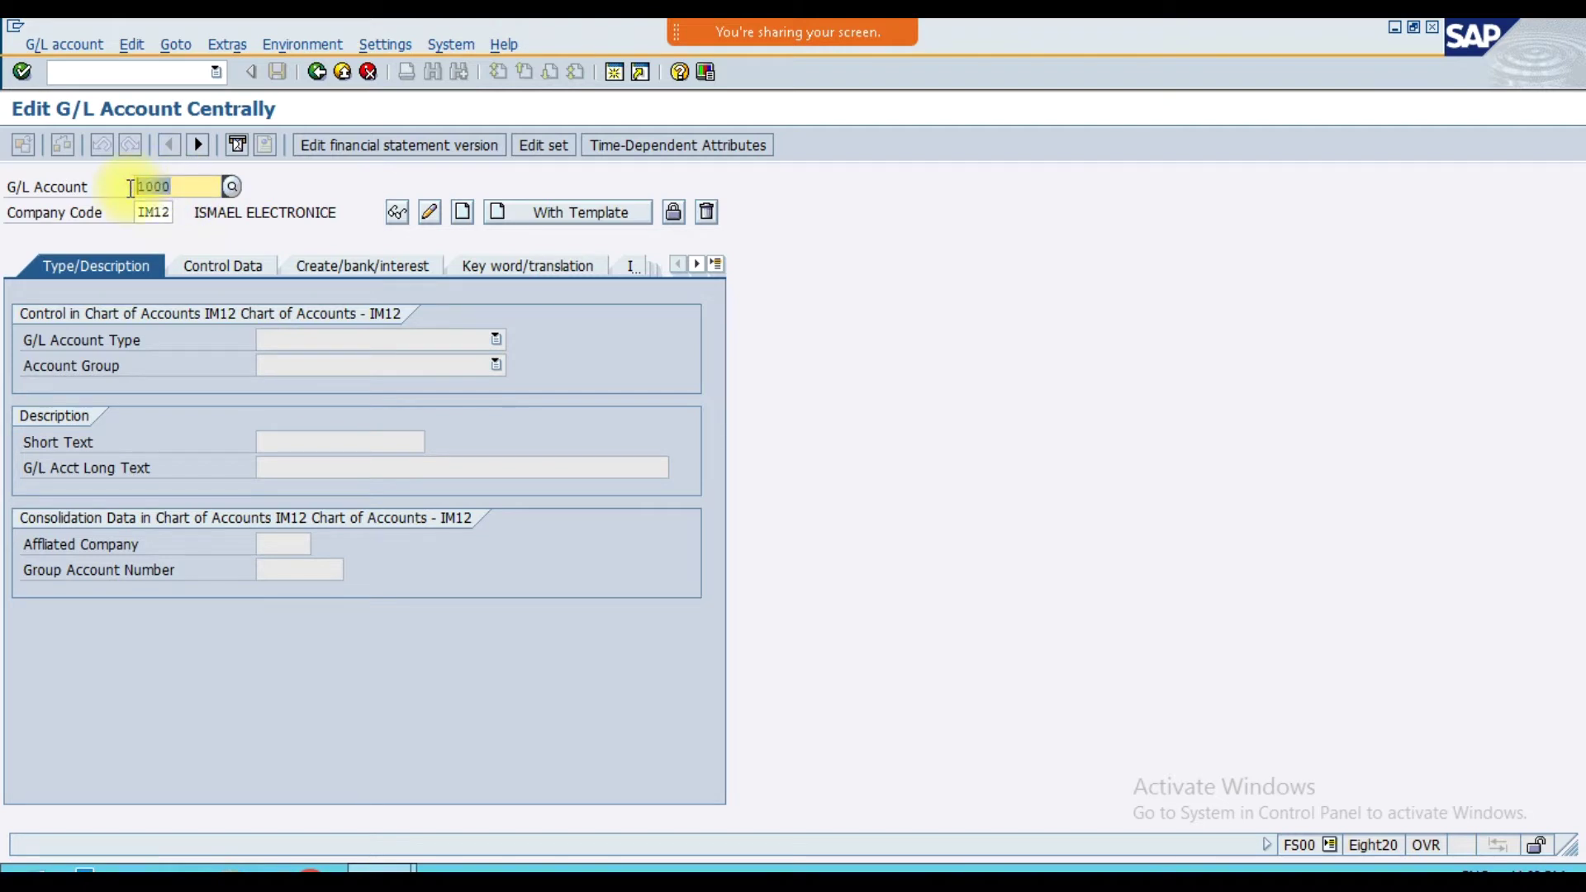
pyautogui.click(131, 188)
pyautogui.click(139, 213)
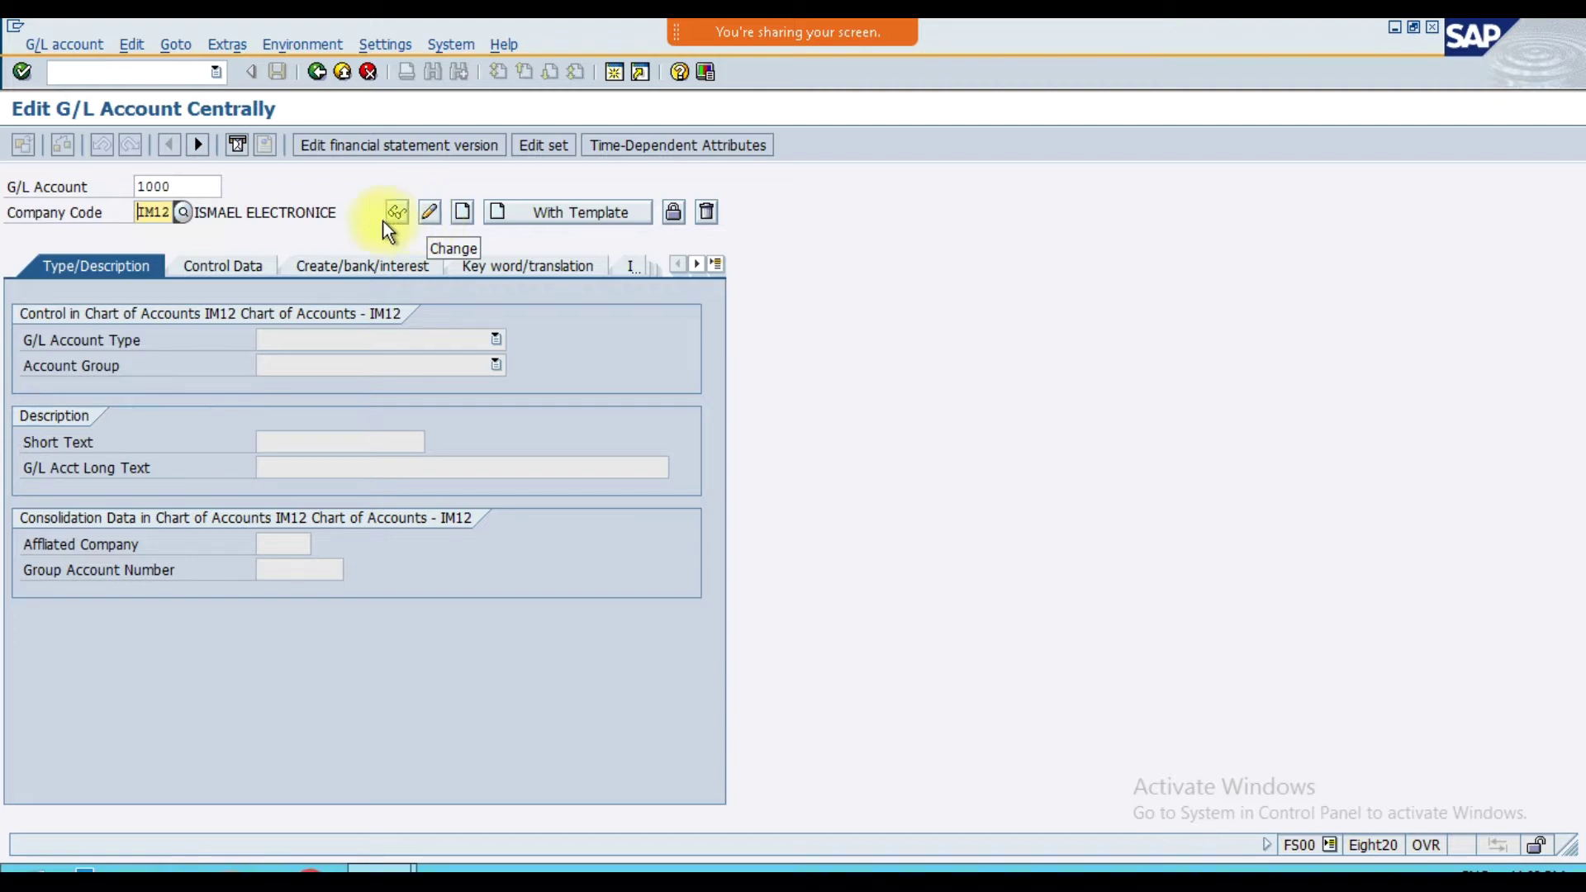
pyautogui.moveTo(192, 190); pyautogui.dragTo(130, 192)
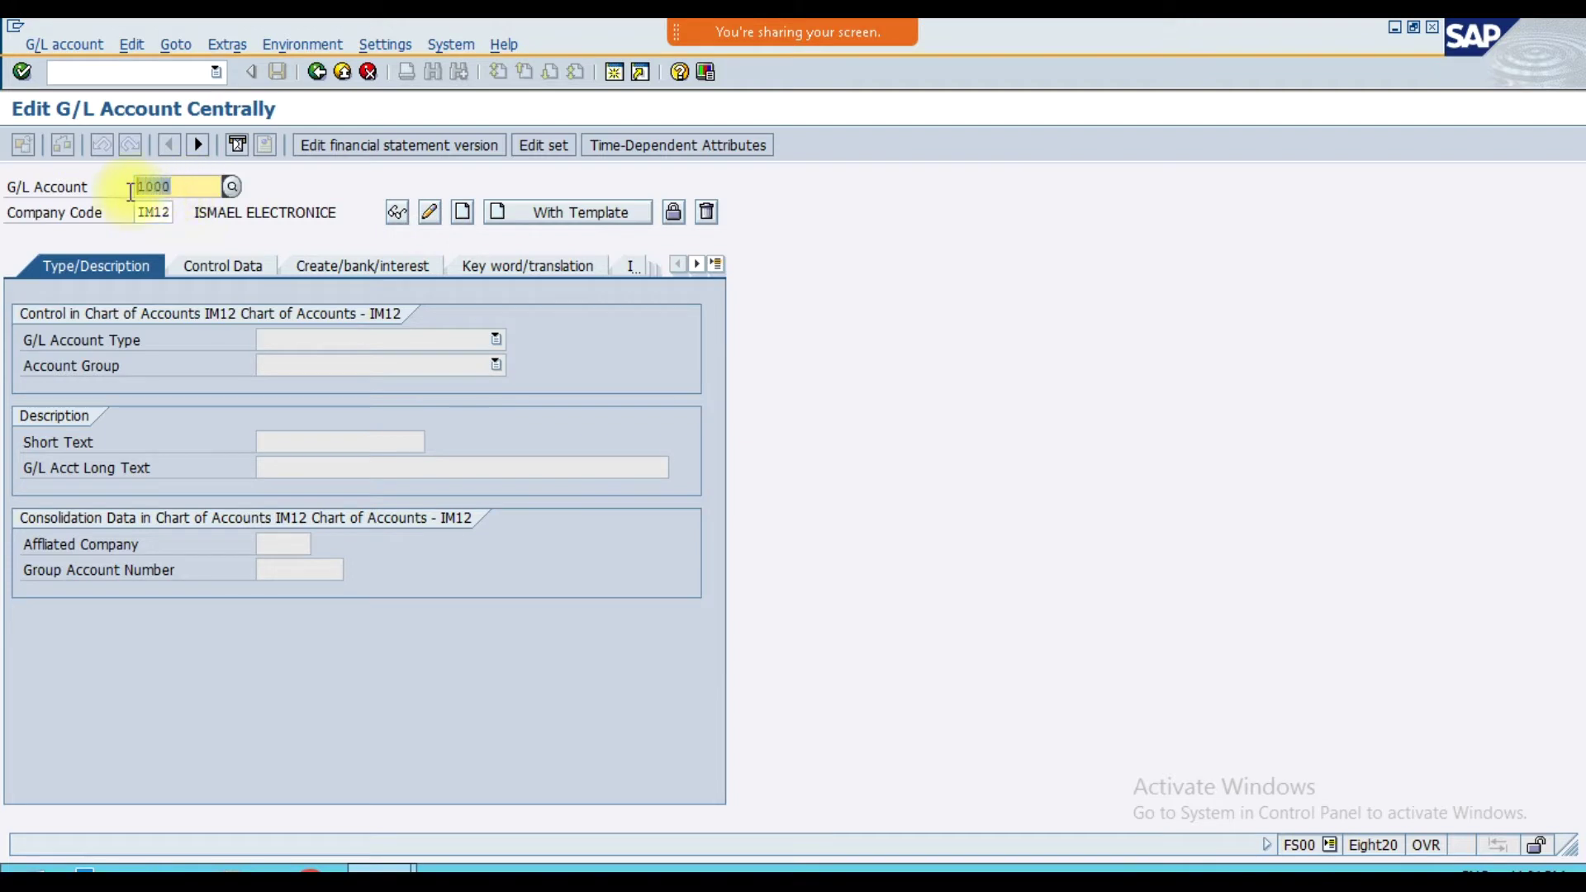
pyautogui.click(144, 213)
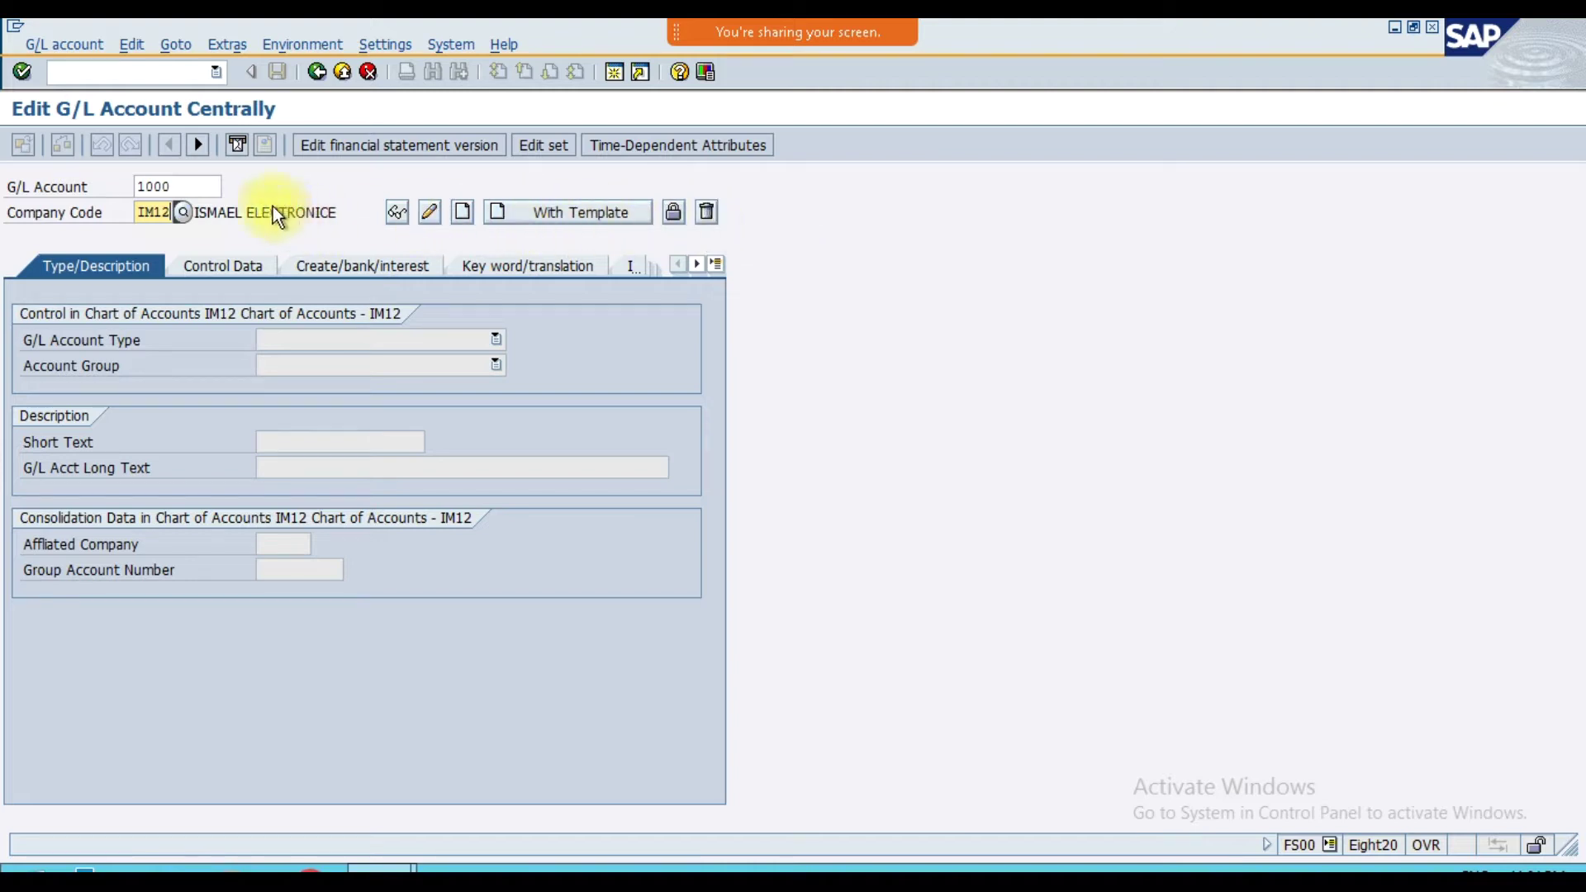
pyautogui.click(179, 186)
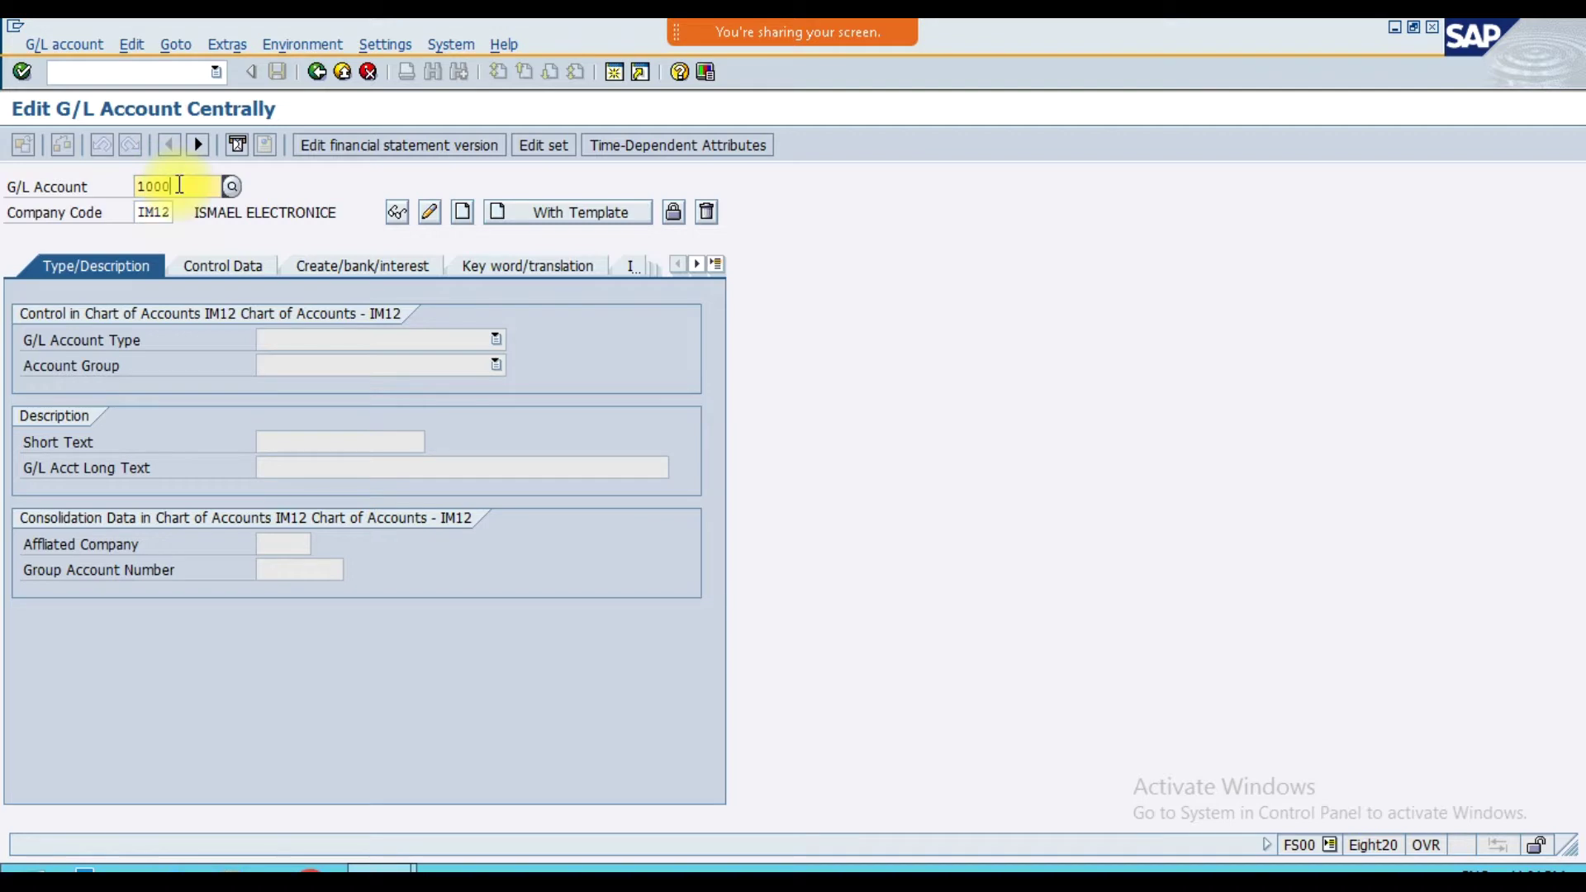
pyautogui.click(164, 208)
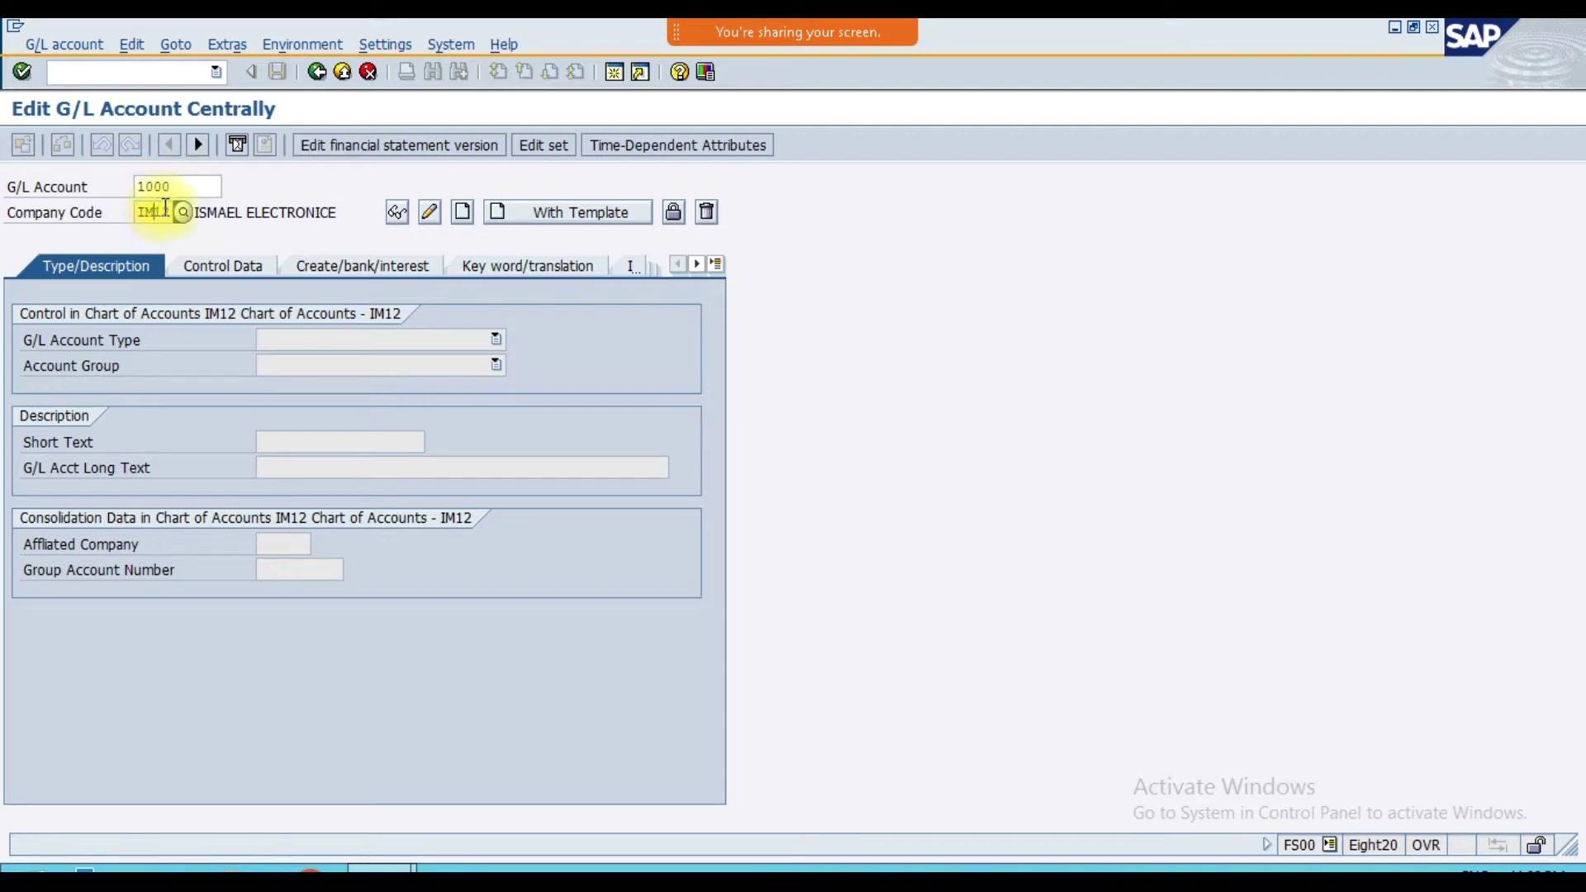
pyautogui.click(462, 216)
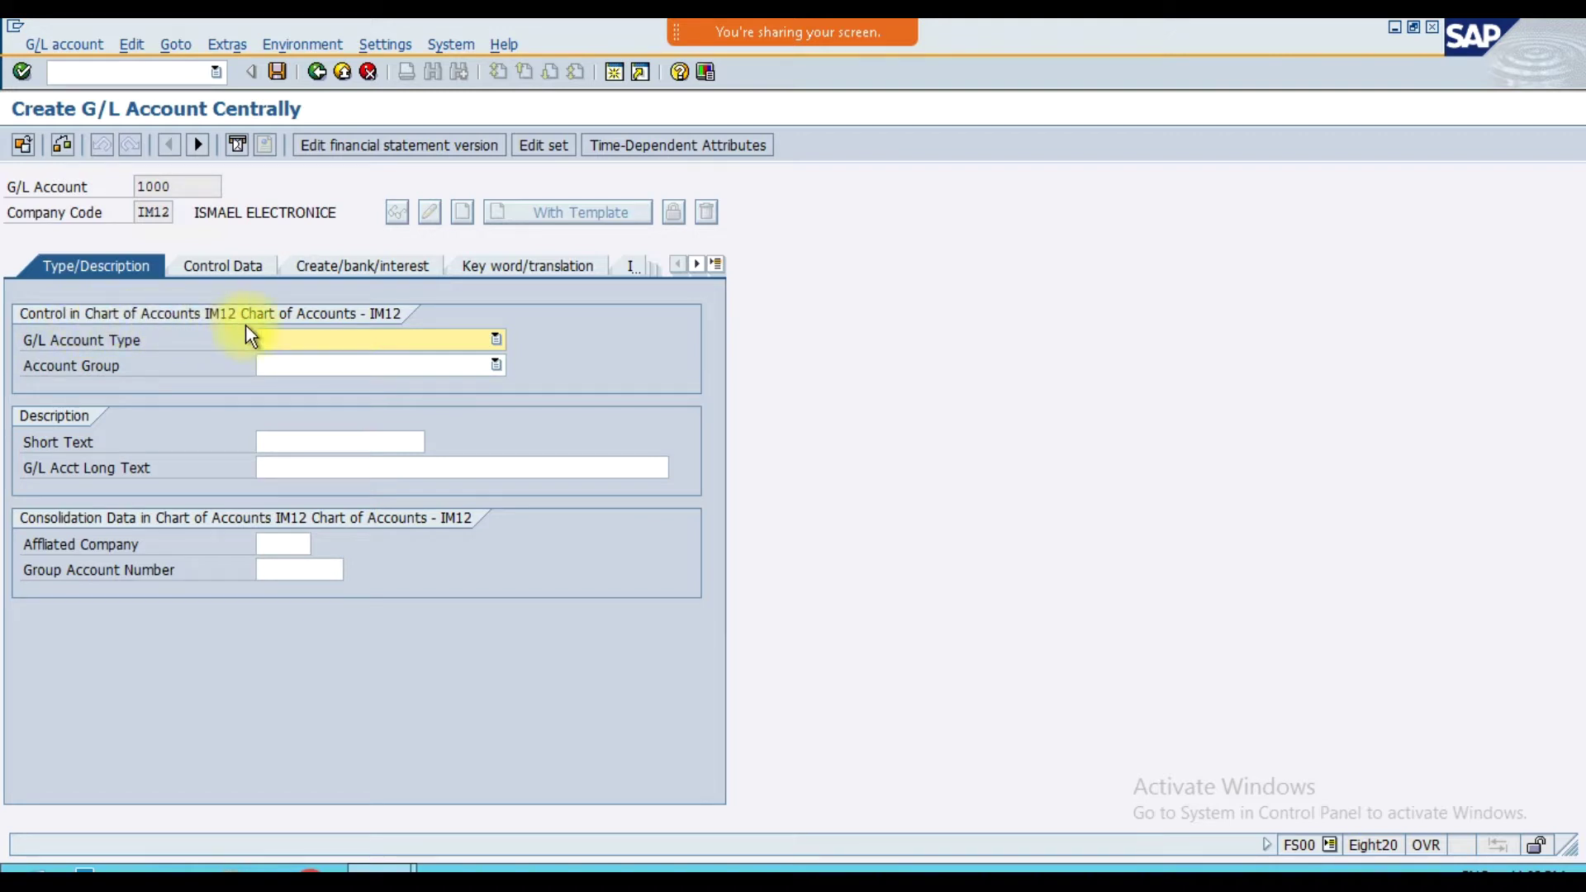
# - Mark the G/L Account Type field with a red pen annotation on the shared screen, and close the annotation tools
pyautogui.moveTo(22, 345); pyautogui.dragTo(175, 339)
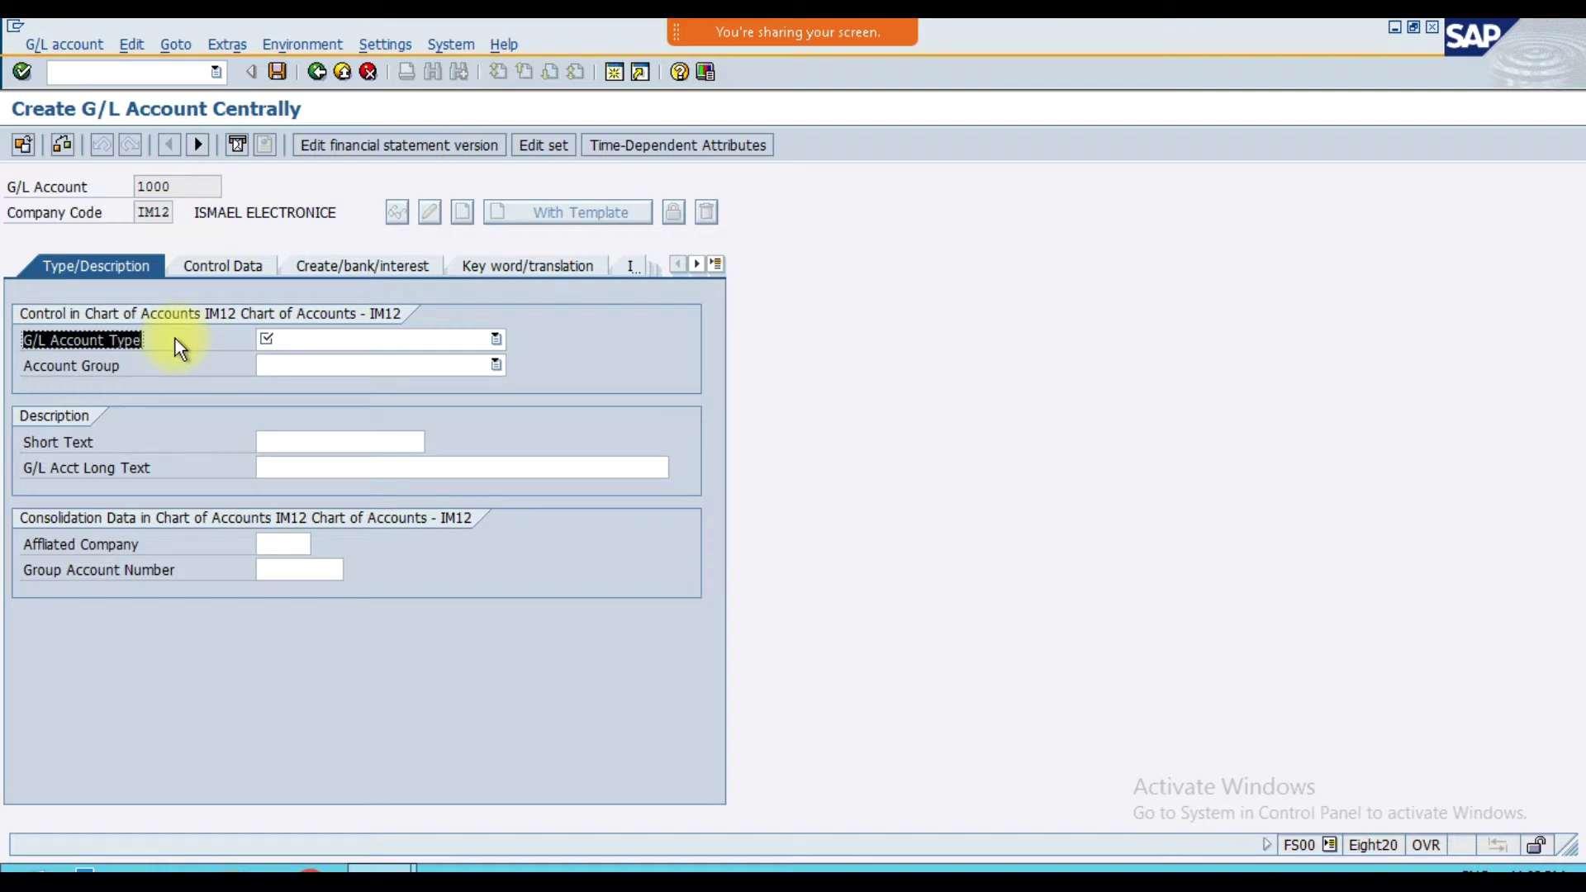
pyautogui.click(175, 339)
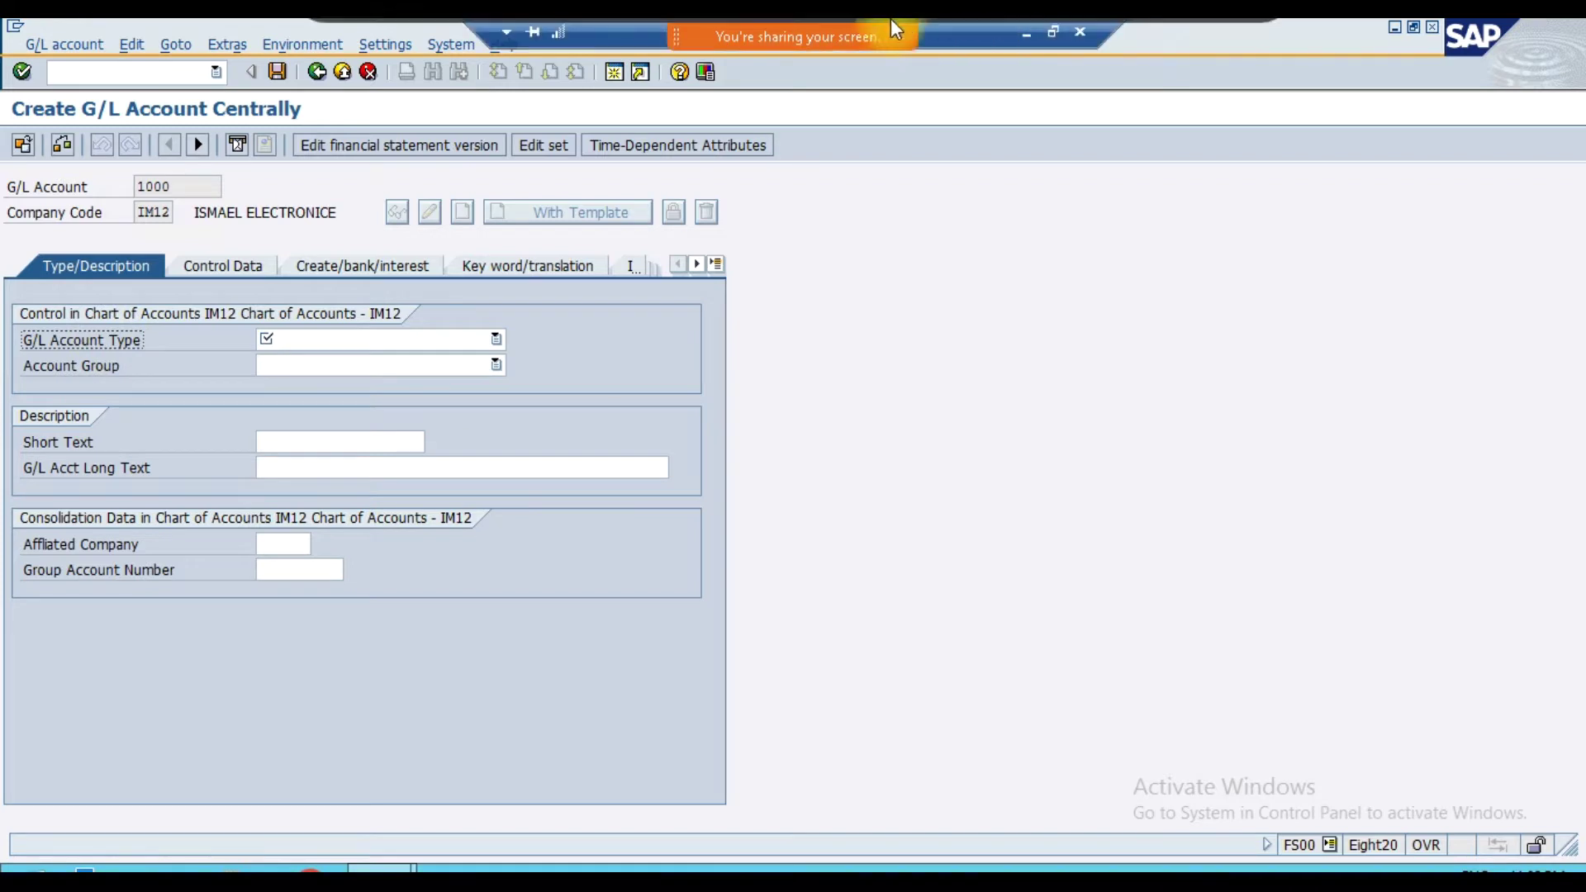
pyautogui.moveTo(1016, 51)
pyautogui.click(1152, 63)
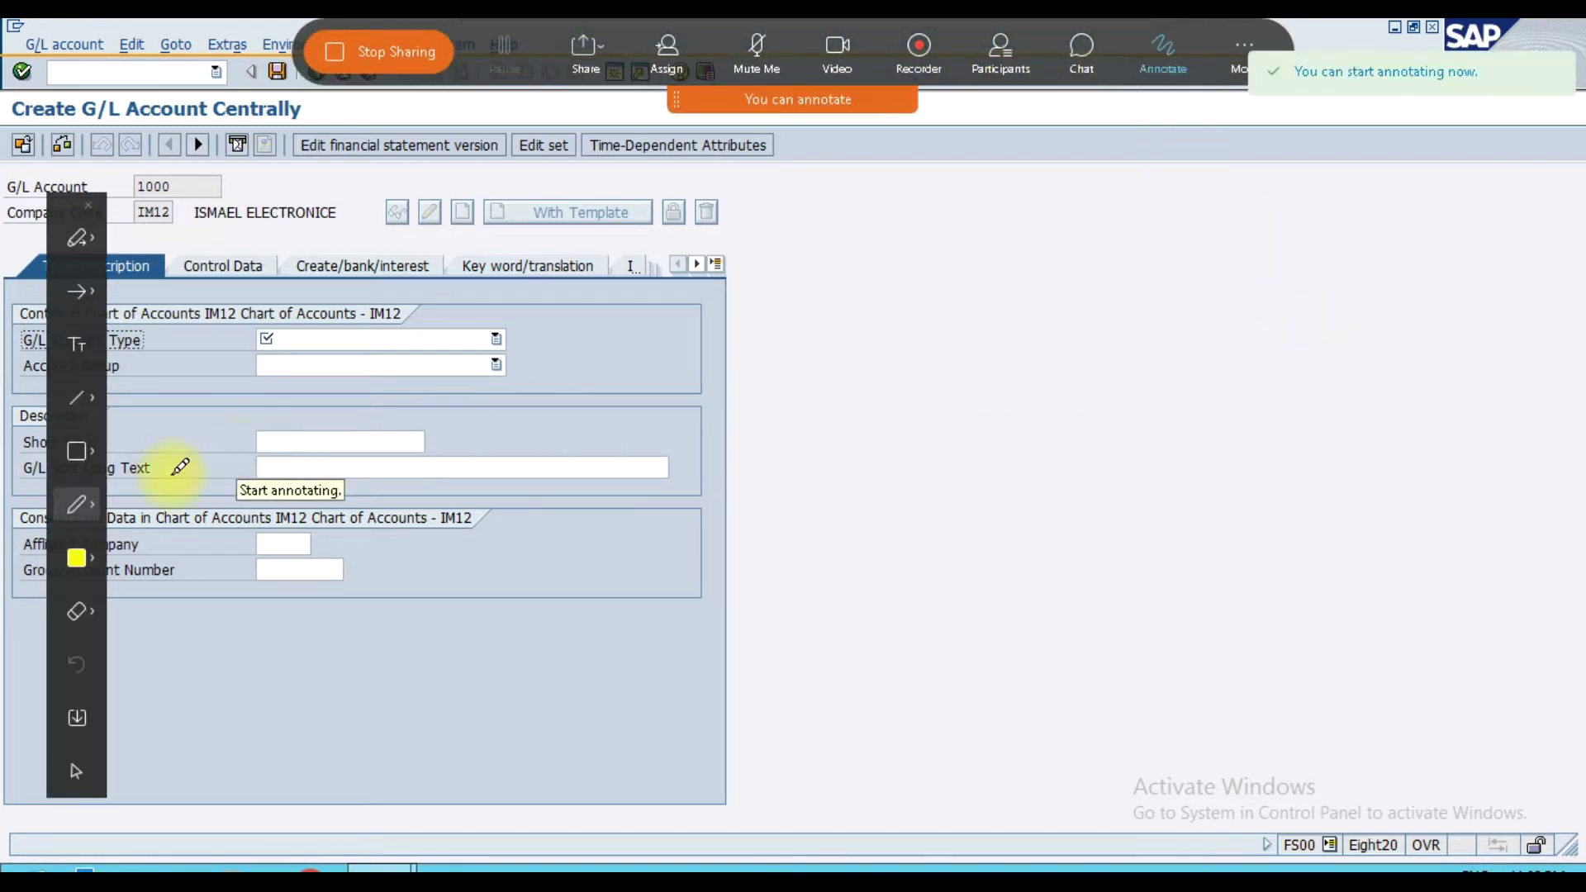
pyautogui.click(91, 559)
pyautogui.click(134, 564)
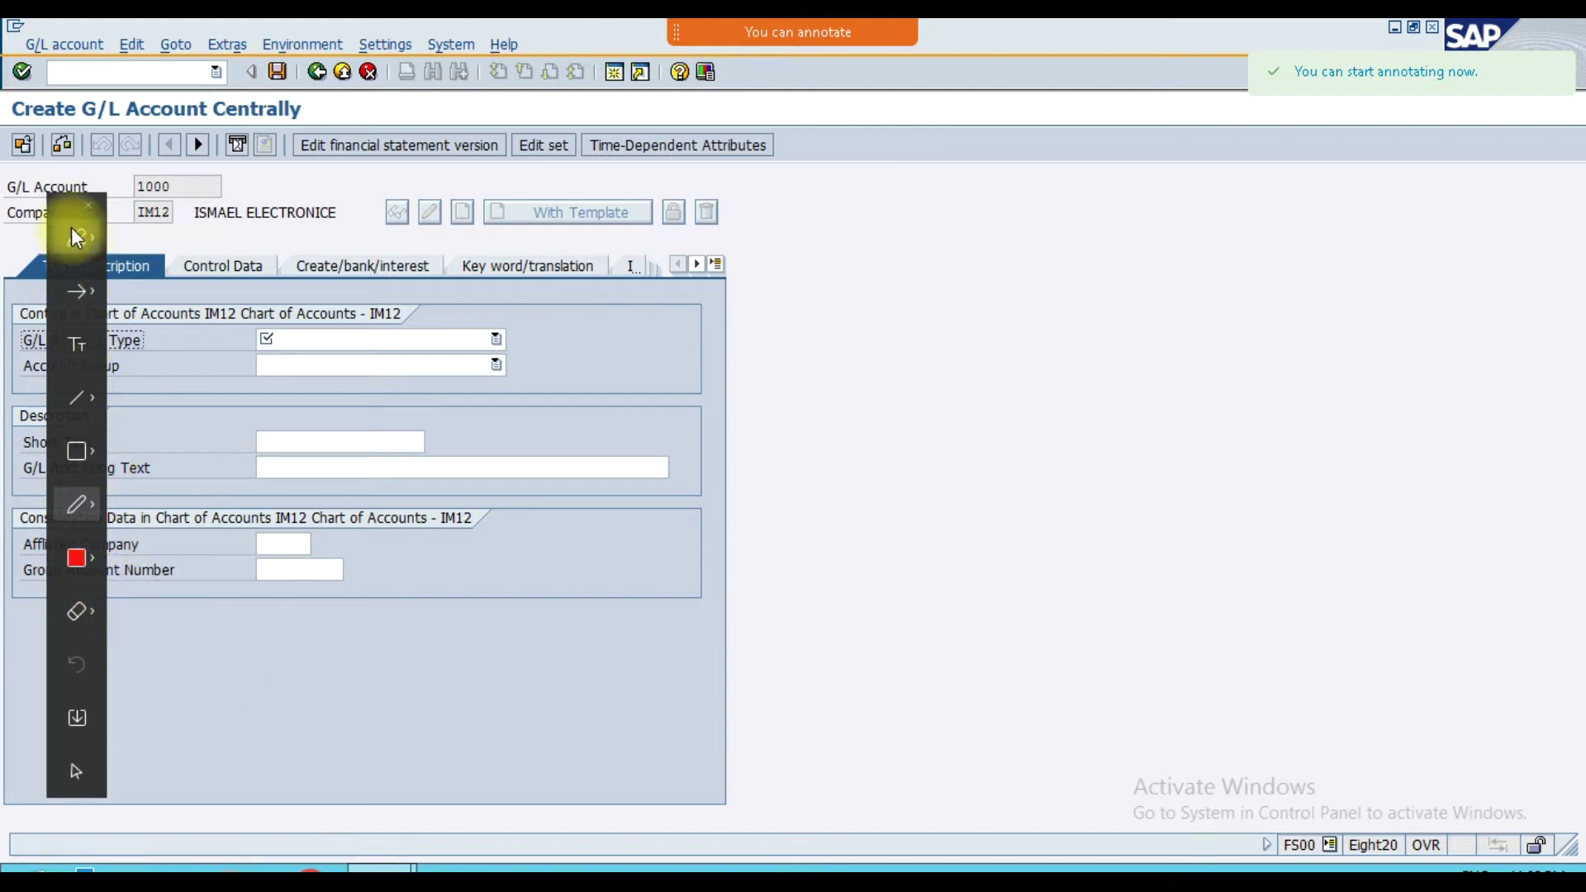
pyautogui.moveTo(62, 205)
pyautogui.mouseDown()
pyautogui.moveTo(1160, 295)
pyautogui.moveTo(1360, 210)
pyautogui.mouseUp()
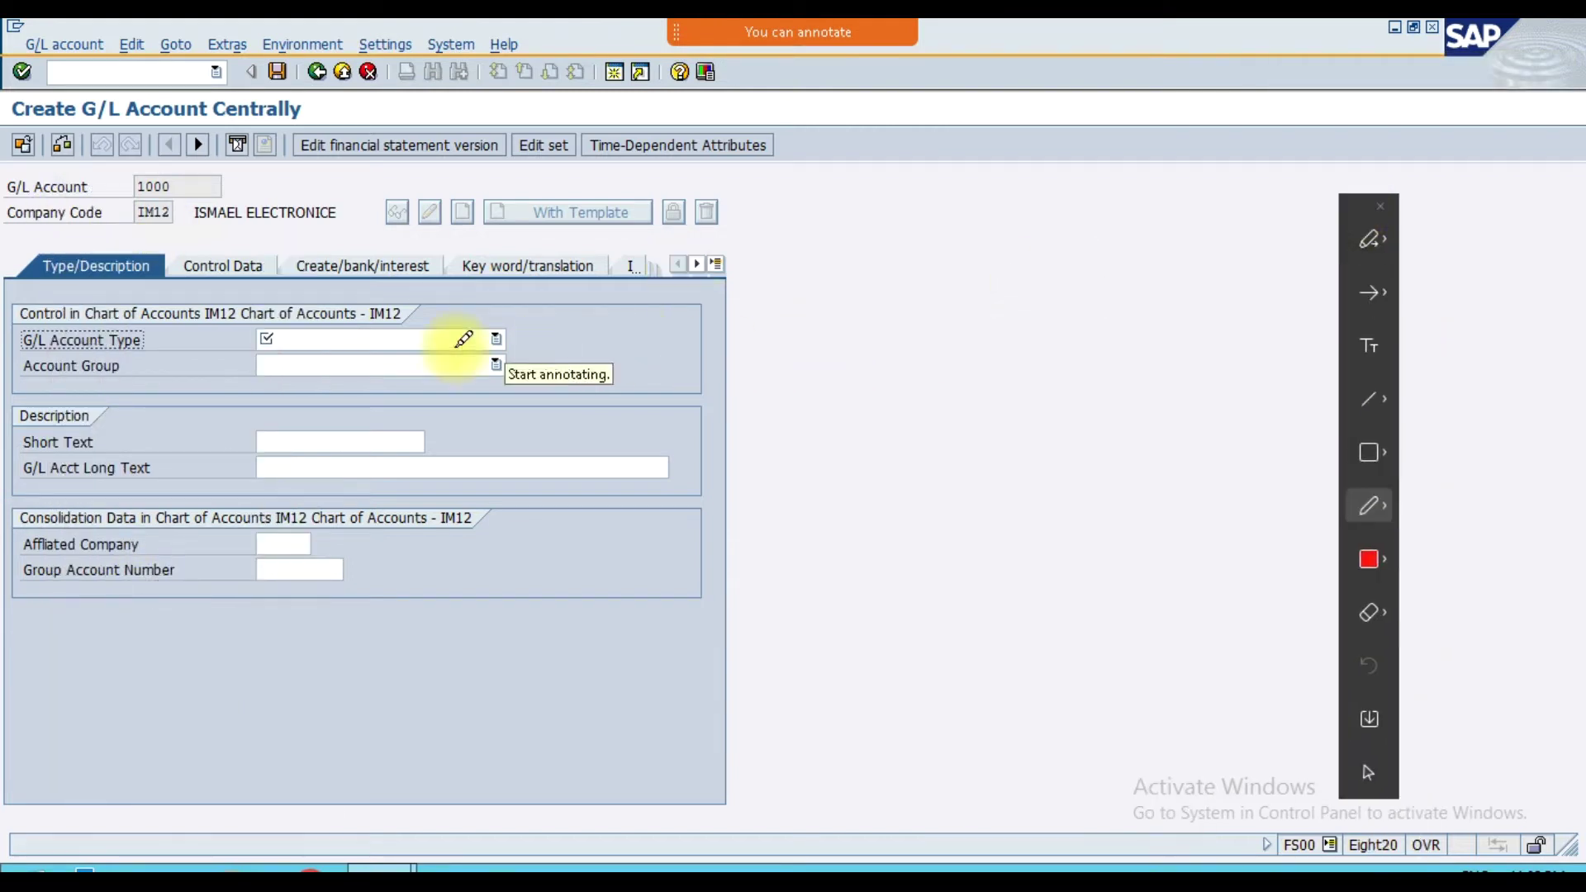
pyautogui.moveTo(177, 343); pyautogui.dragTo(234, 301)
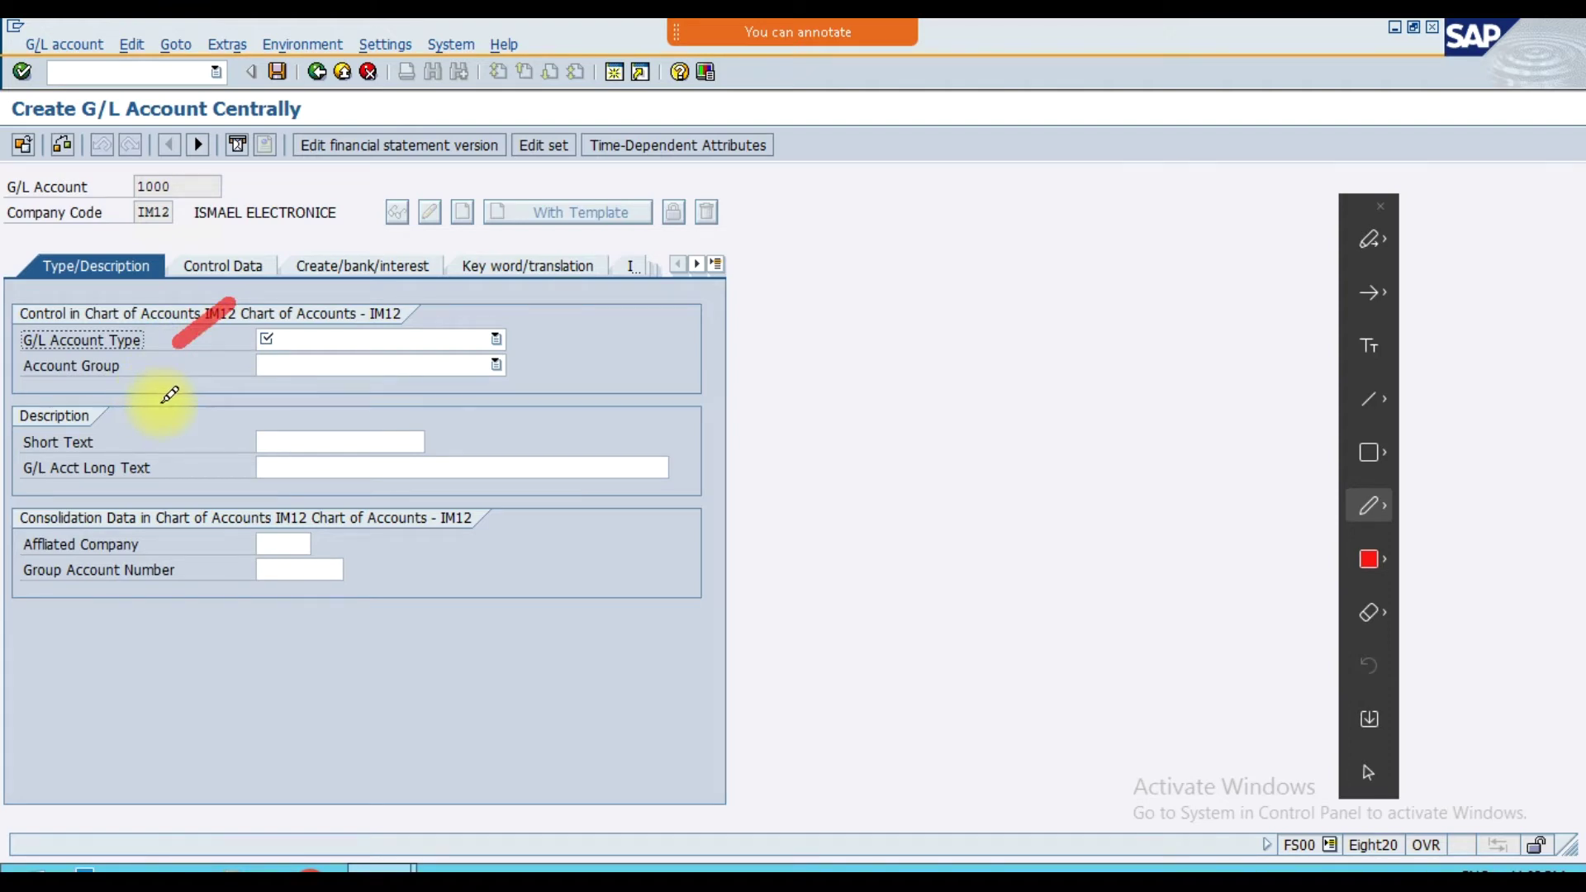
pyautogui.click(1381, 206)
# - Set the G/L account type to Balance Sheet Account and the account group to Assets
pyautogui.click(364, 337)
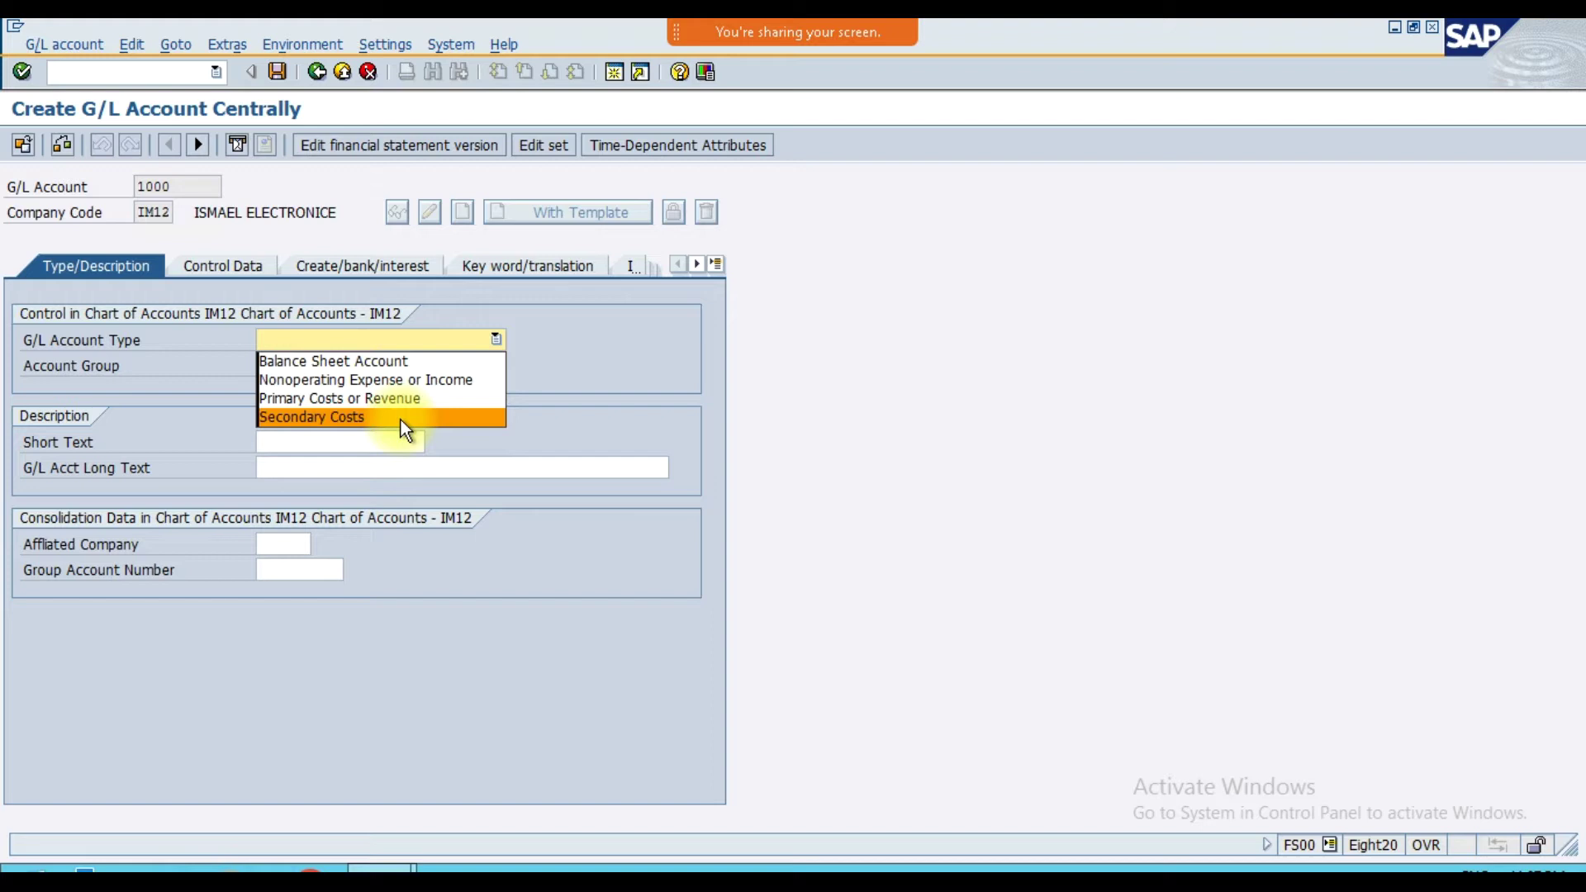
pyautogui.click(331, 360)
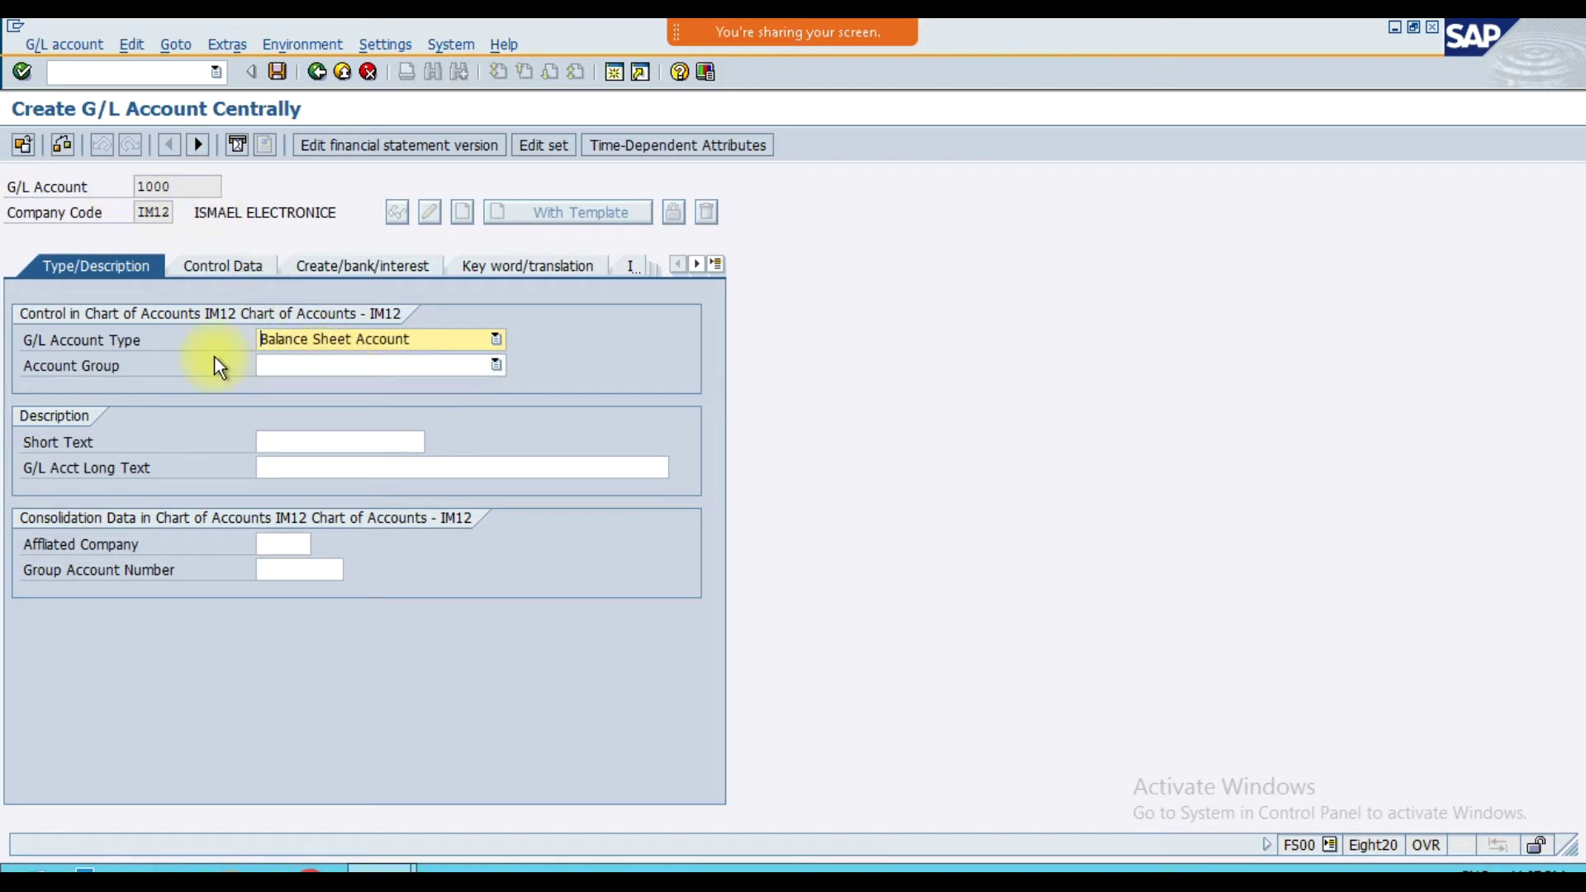
pyautogui.click(277, 366)
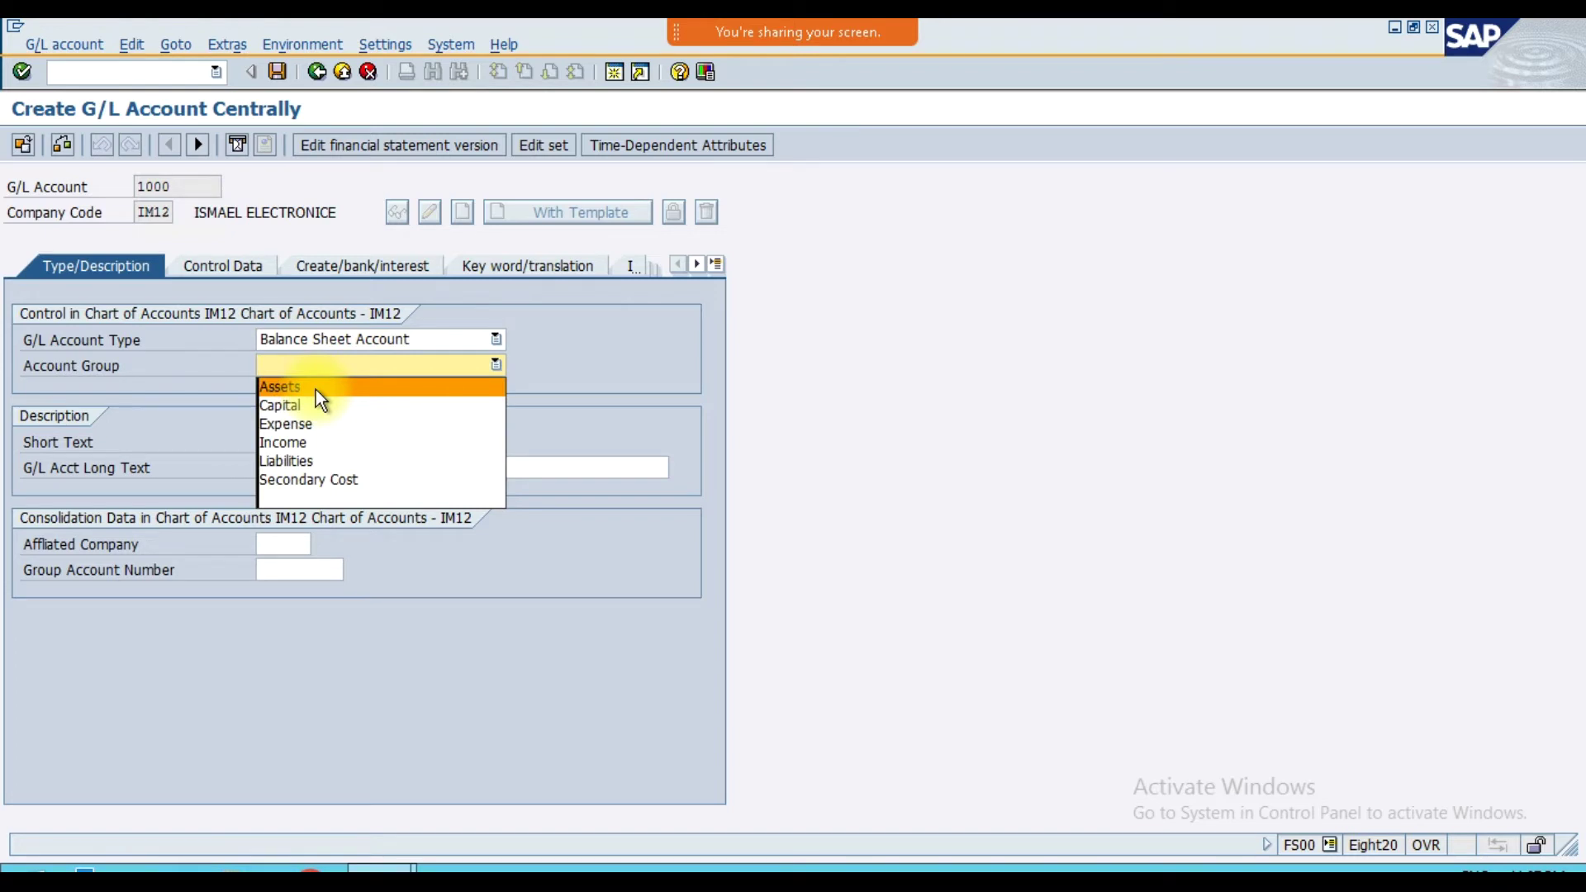
pyautogui.click(320, 388)
# - Enter the short text "Cash on Hand A/C" and the G/L account long text "Cash on Hand Account"
pyautogui.click(320, 443)
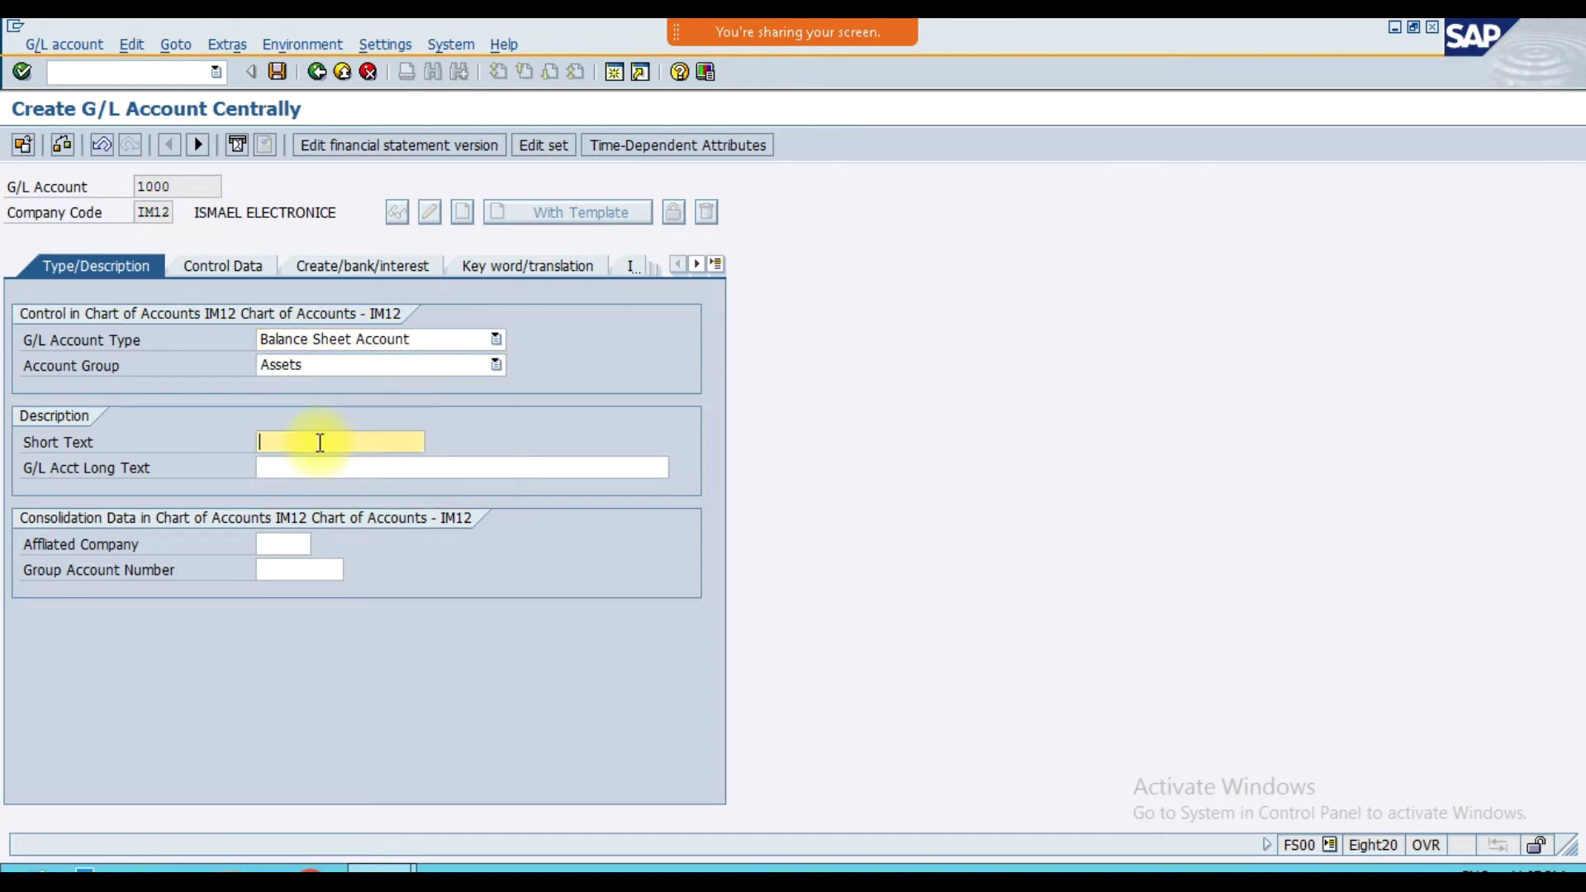
pyautogui.write('Cash')
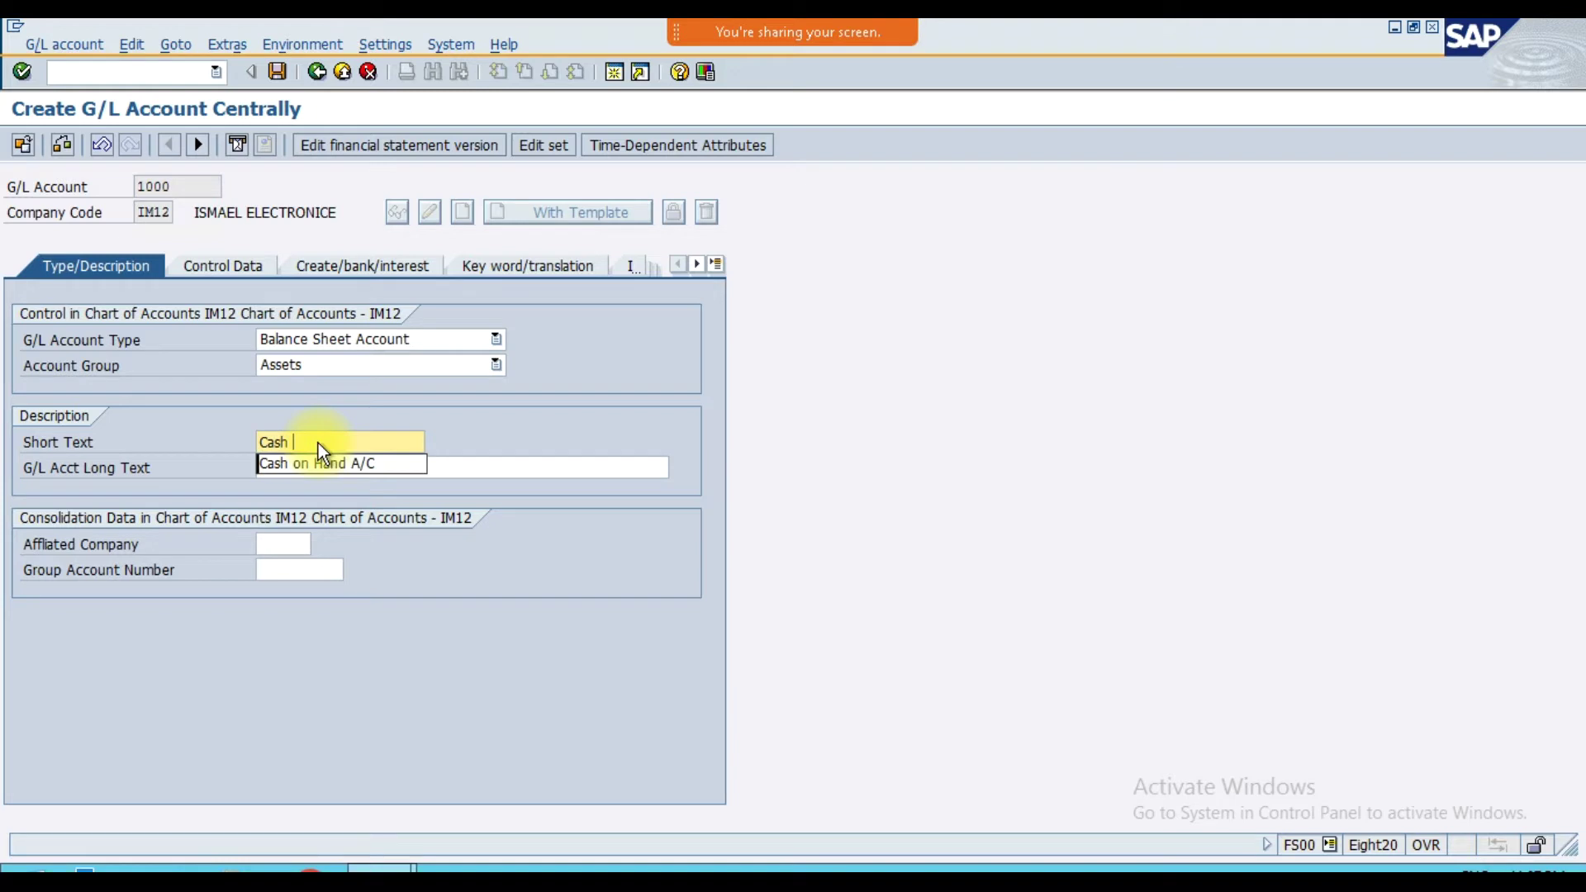
pyautogui.press('Down')
pyautogui.press('Return')
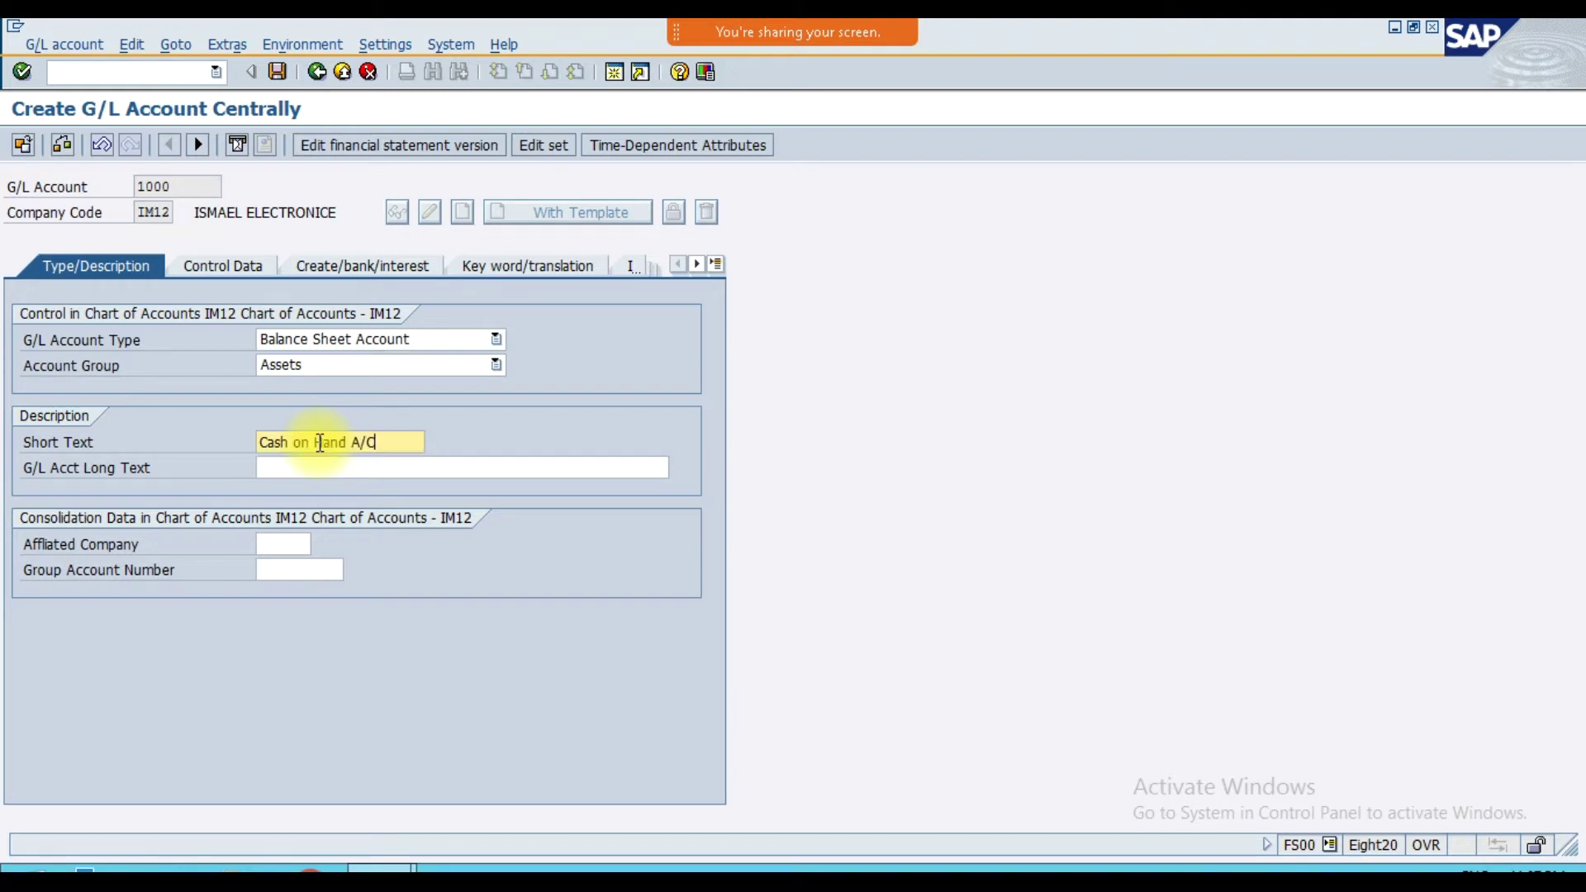
pyautogui.press('Tab')
pyautogui.write('Cash')
pyautogui.press('Down')
pyautogui.press('Return')
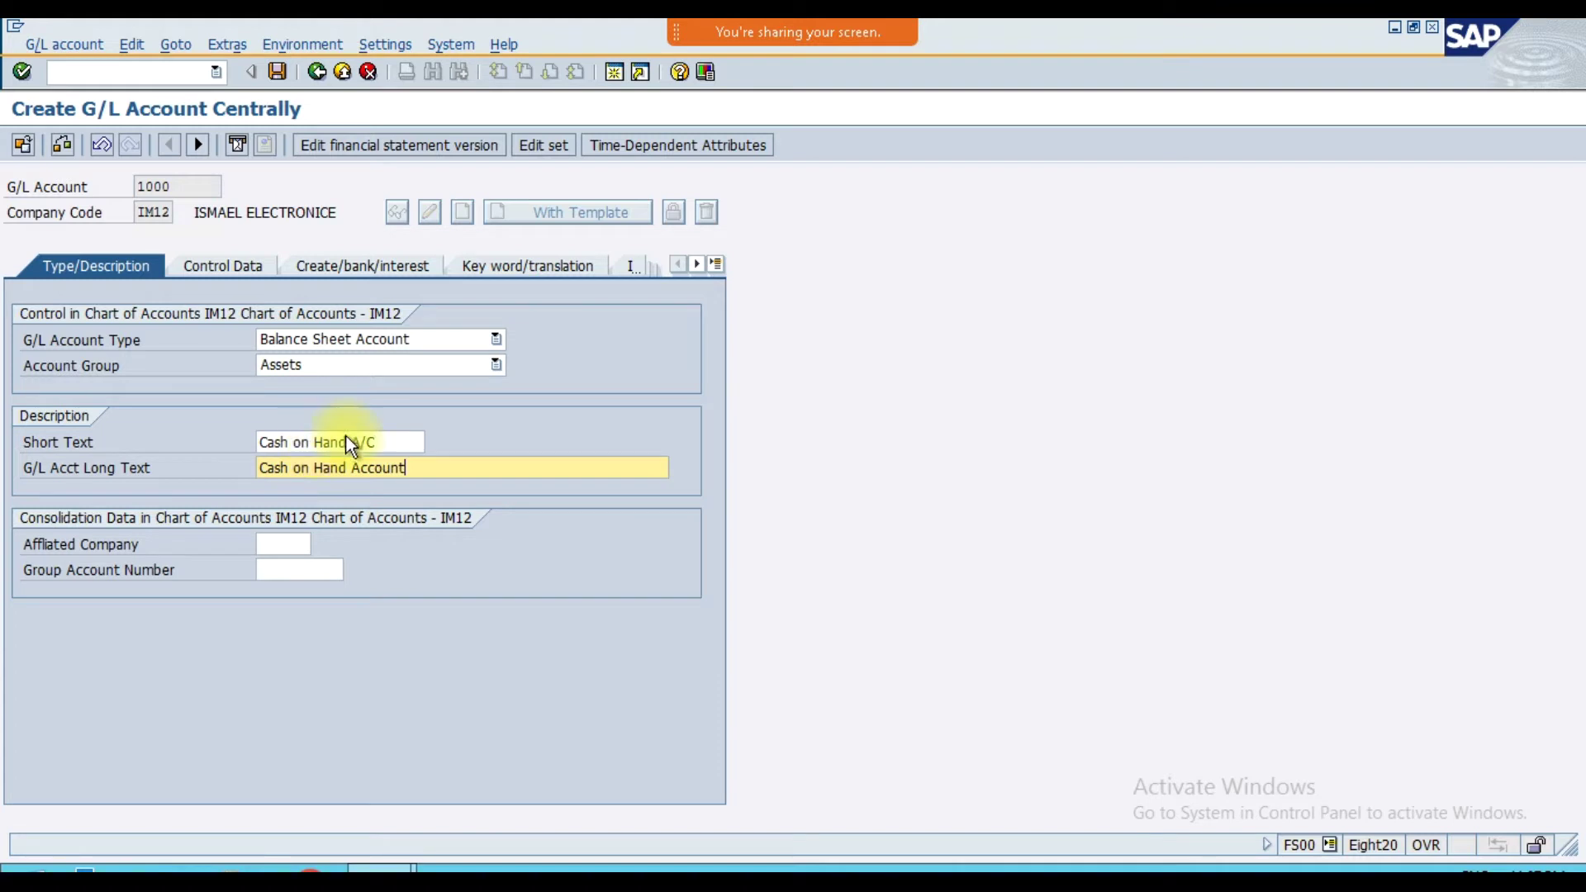
pyautogui.moveTo(385, 442); pyautogui.dragTo(263, 440)
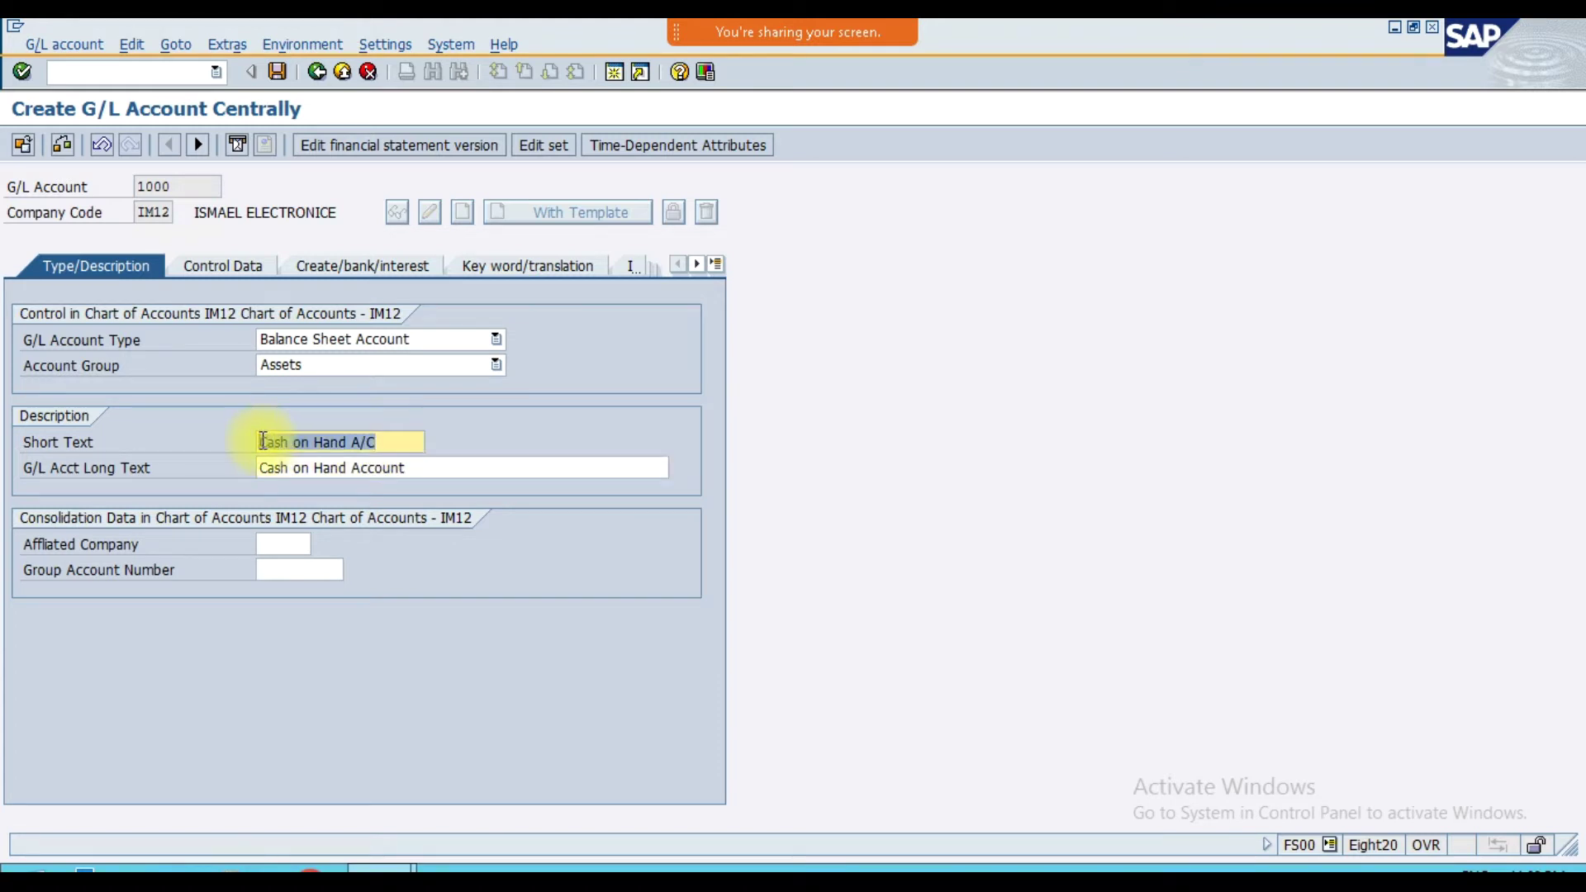
pyautogui.click(262, 440)
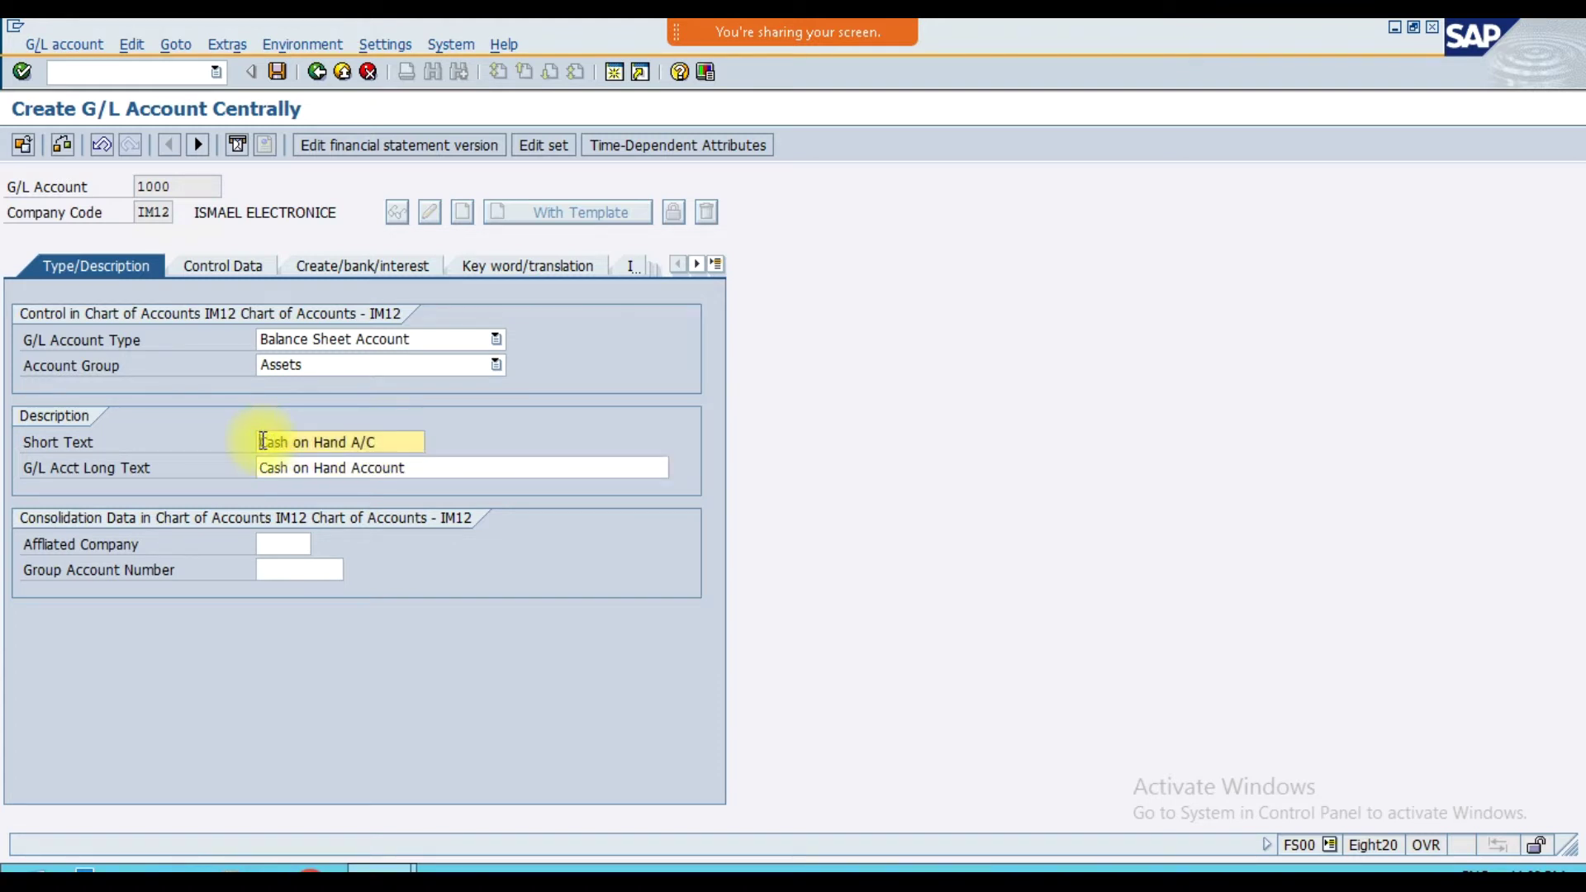
pyautogui.click(408, 447)
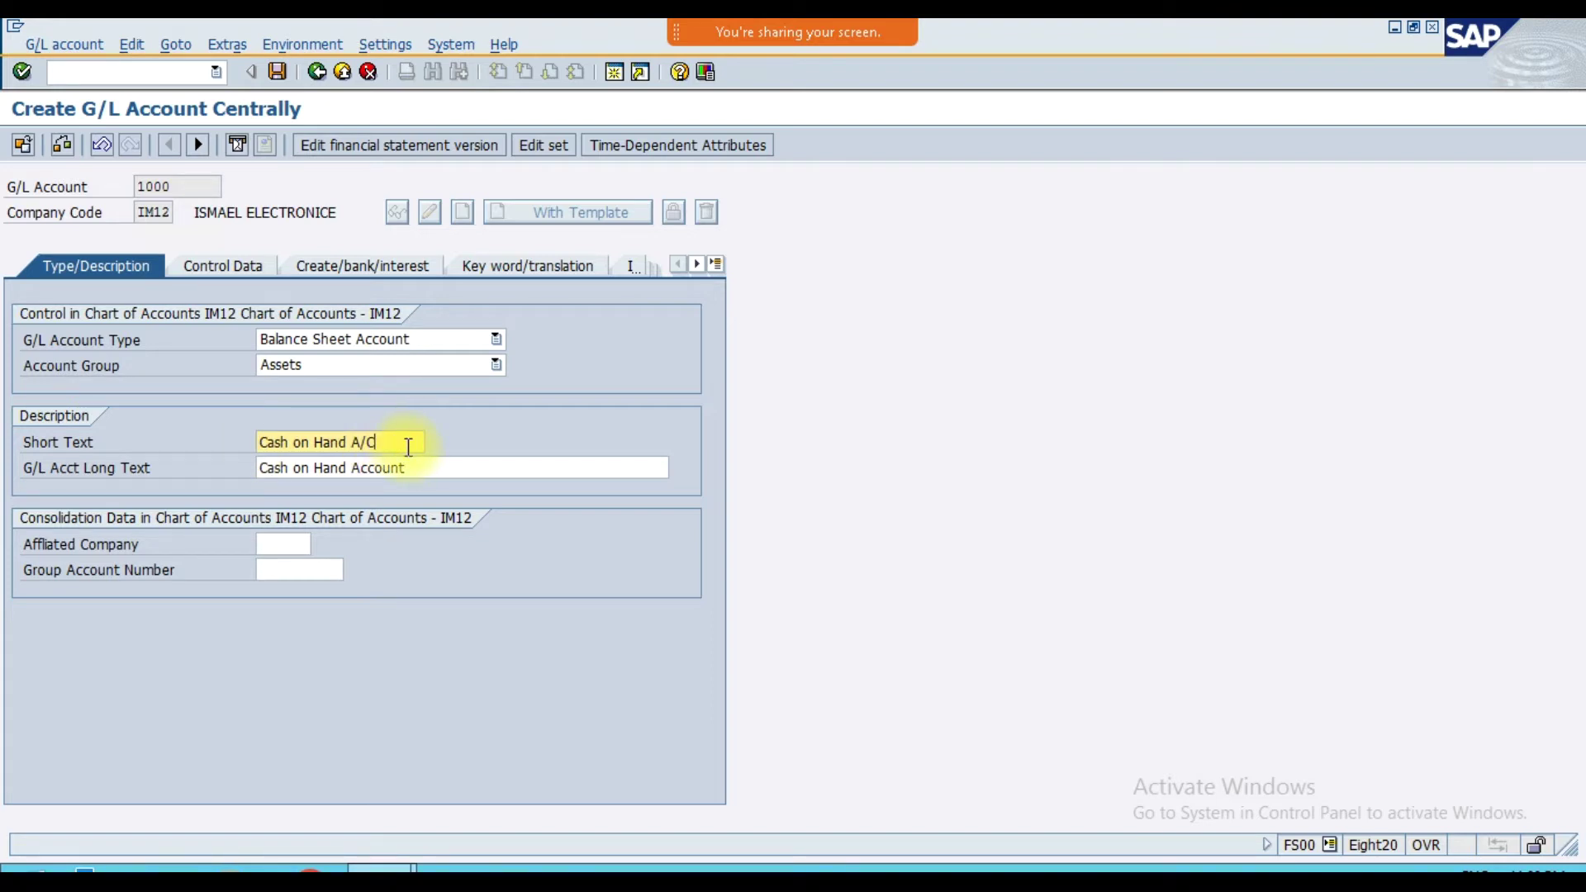
pyautogui.click(451, 468)
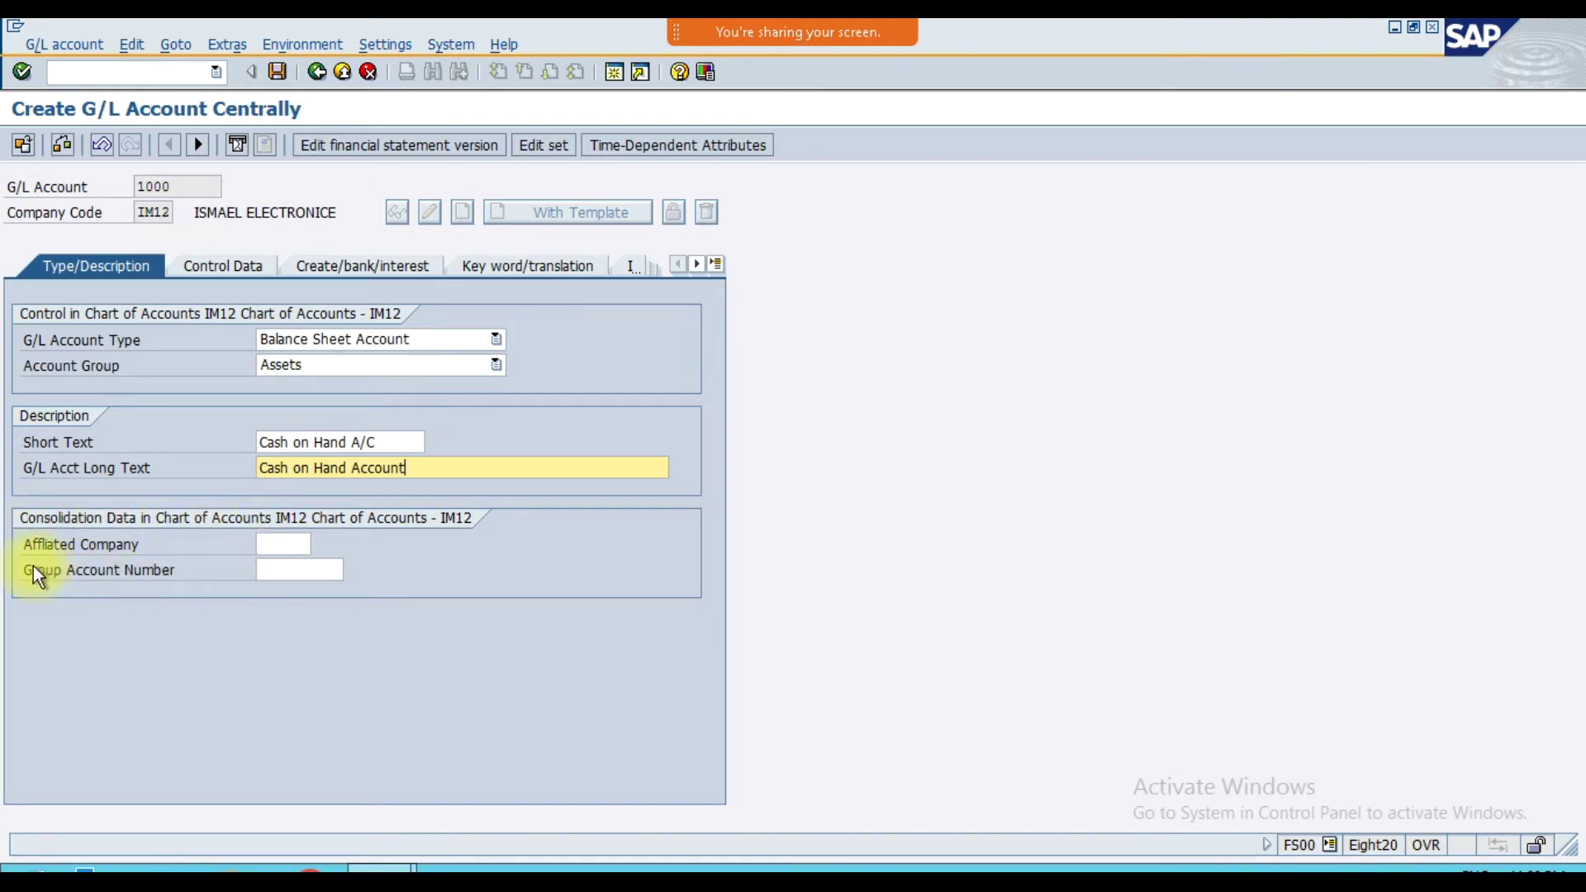
# - Look up the group account number in chart of accounts VB01 and choose 10000, Cash on Hand Account
pyautogui.click(124, 573)
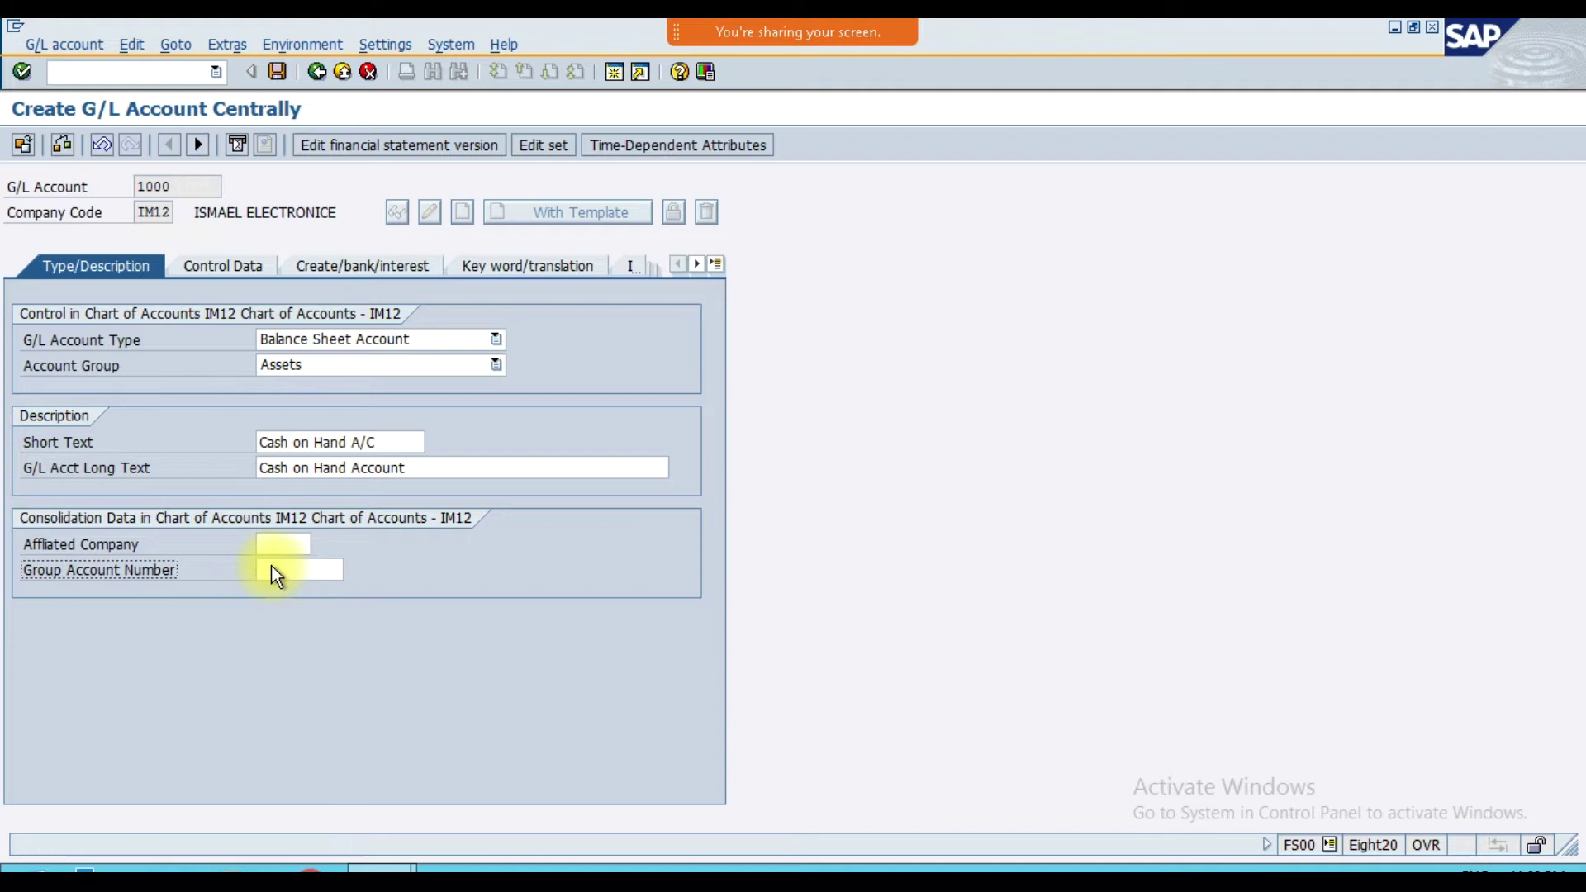
pyautogui.click(271, 569)
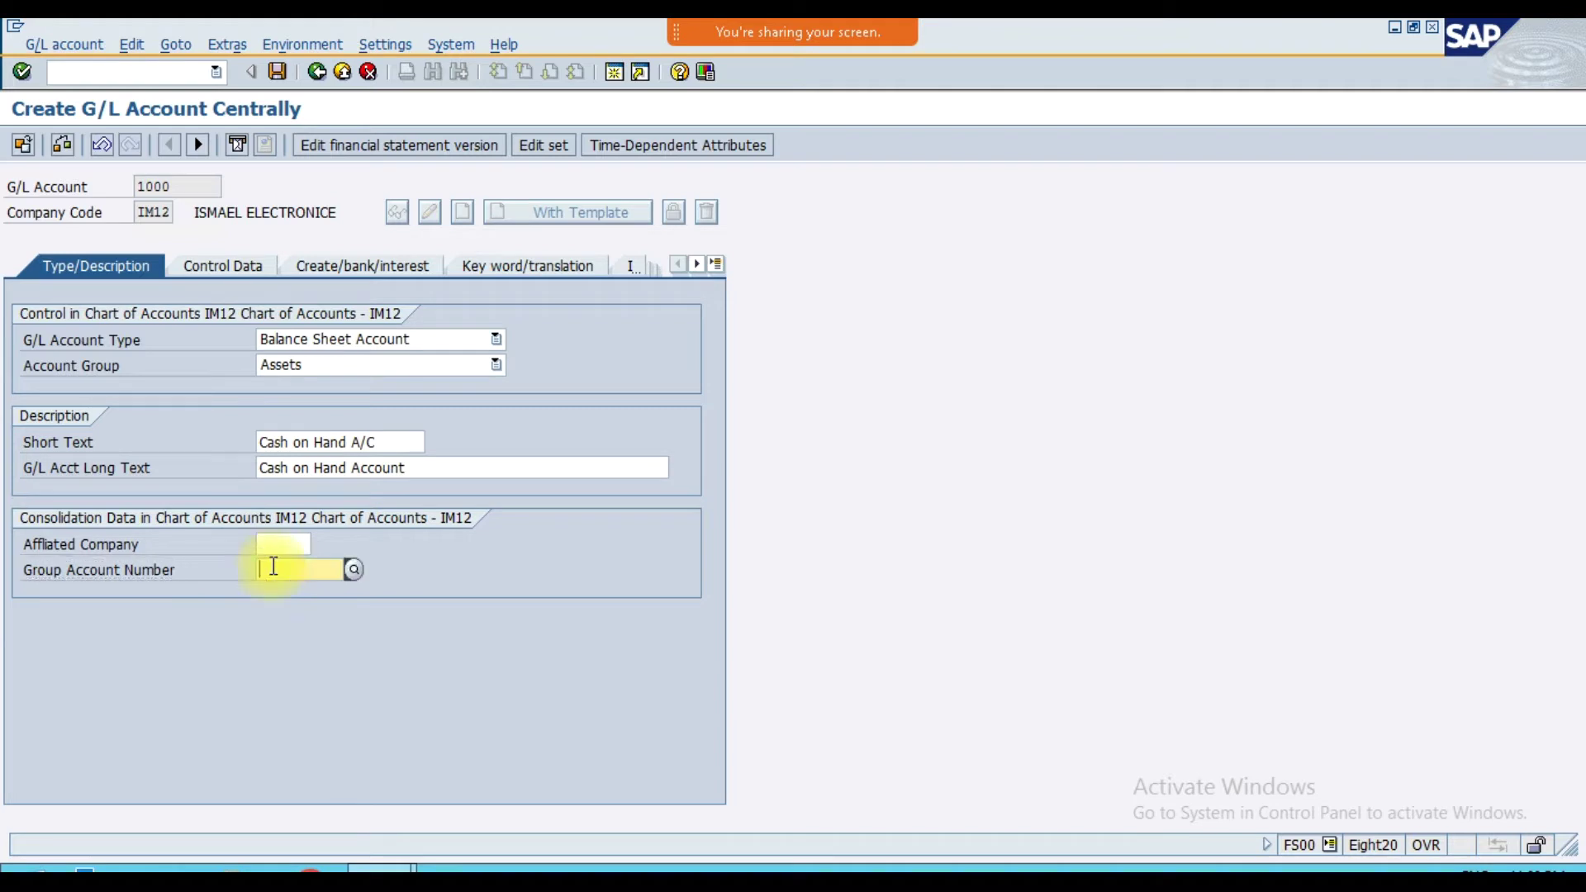
pyautogui.click(355, 570)
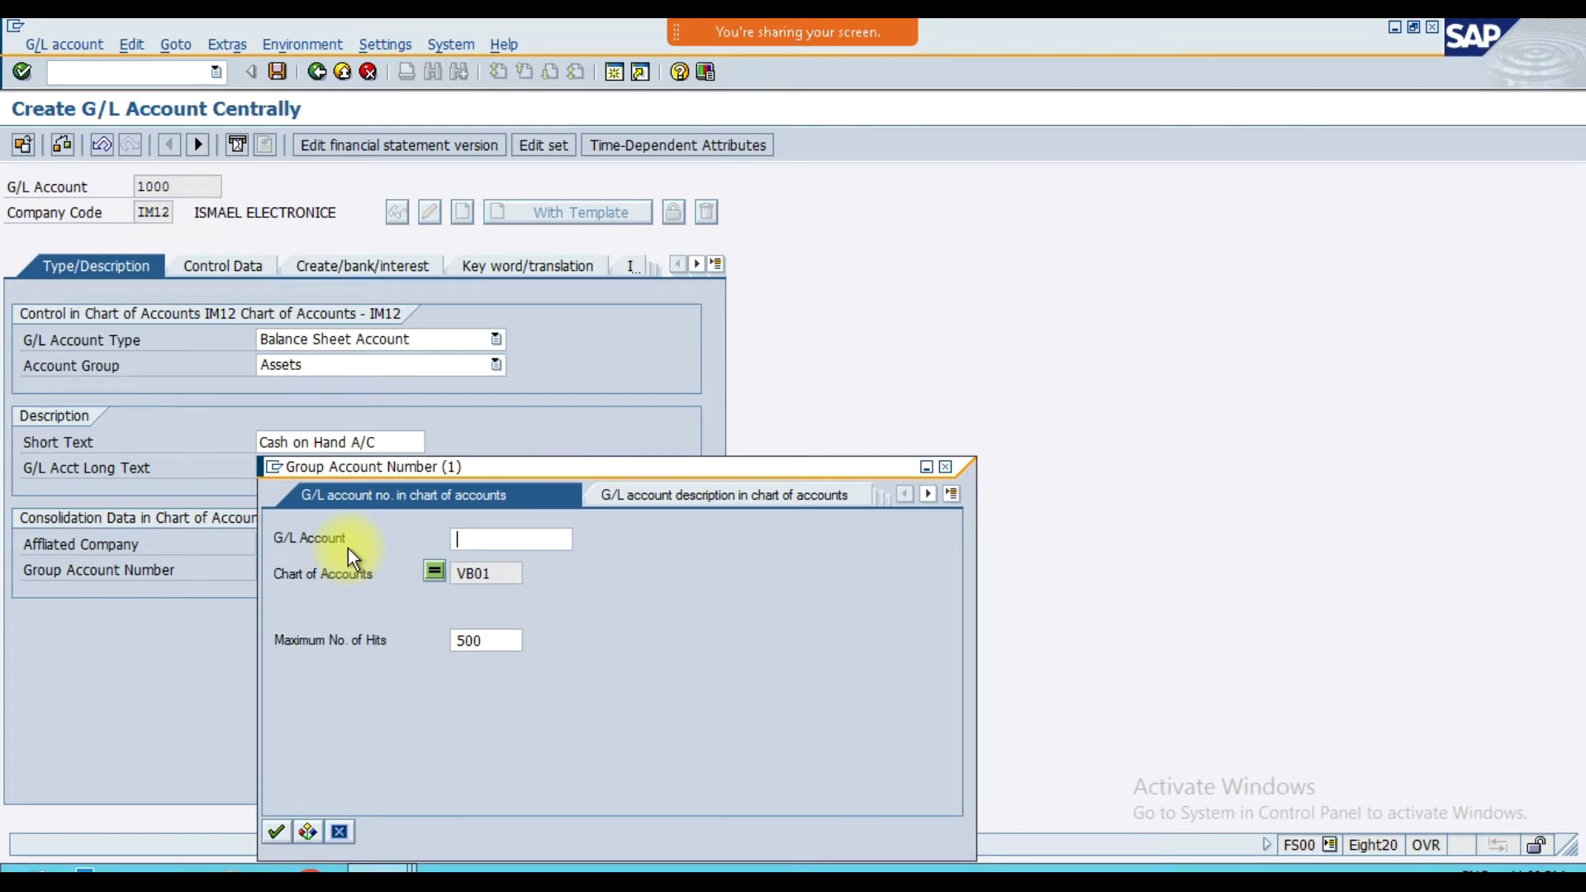
pyautogui.press('Return')
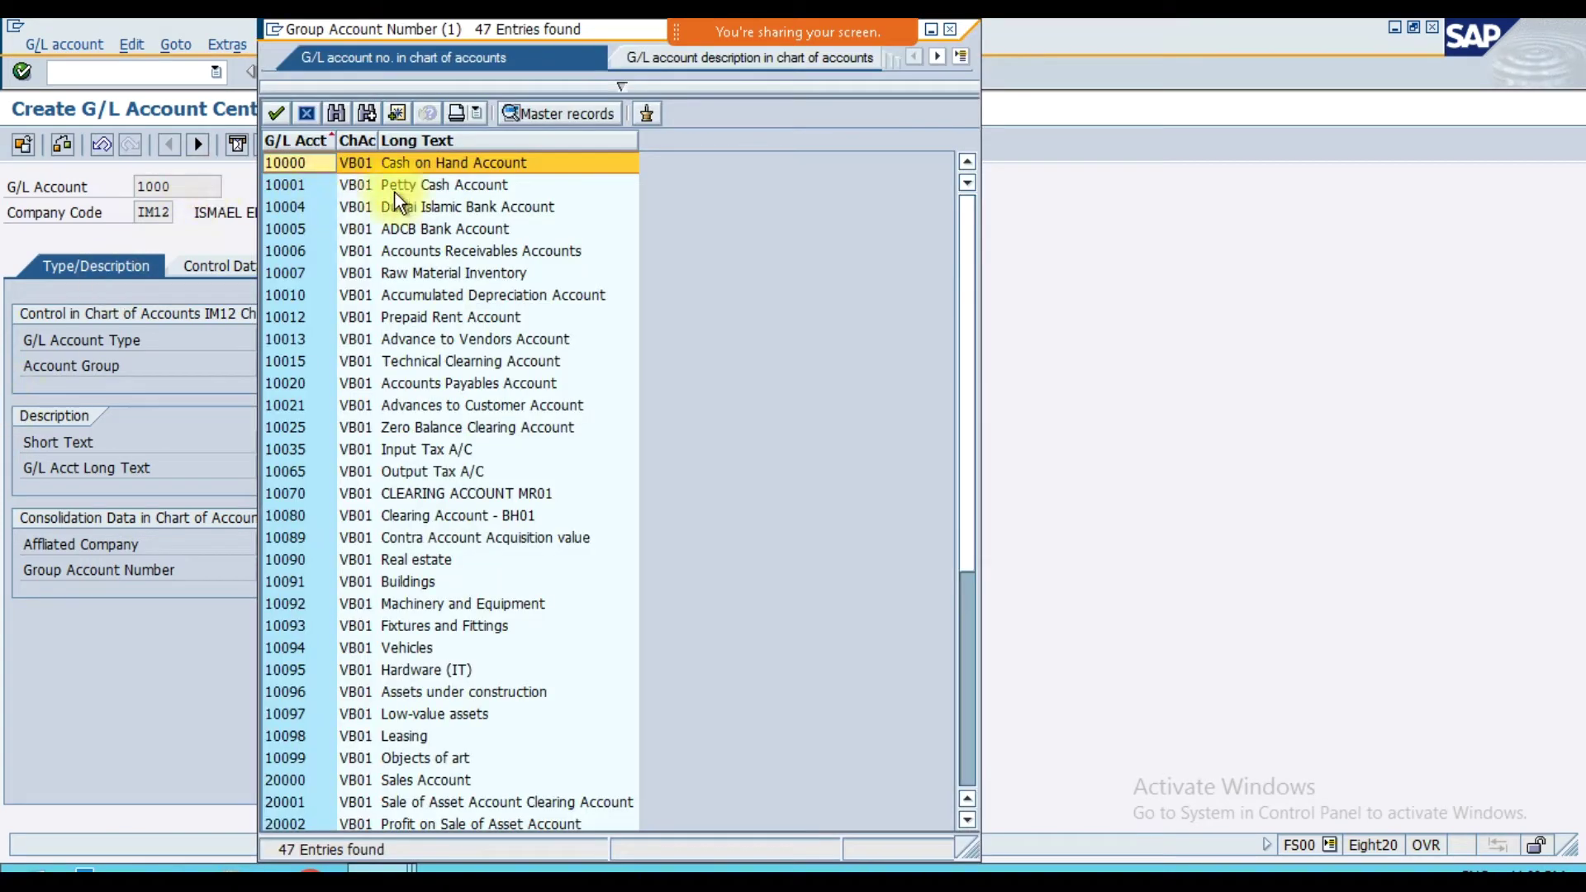
pyautogui.doubleClick(449, 164)
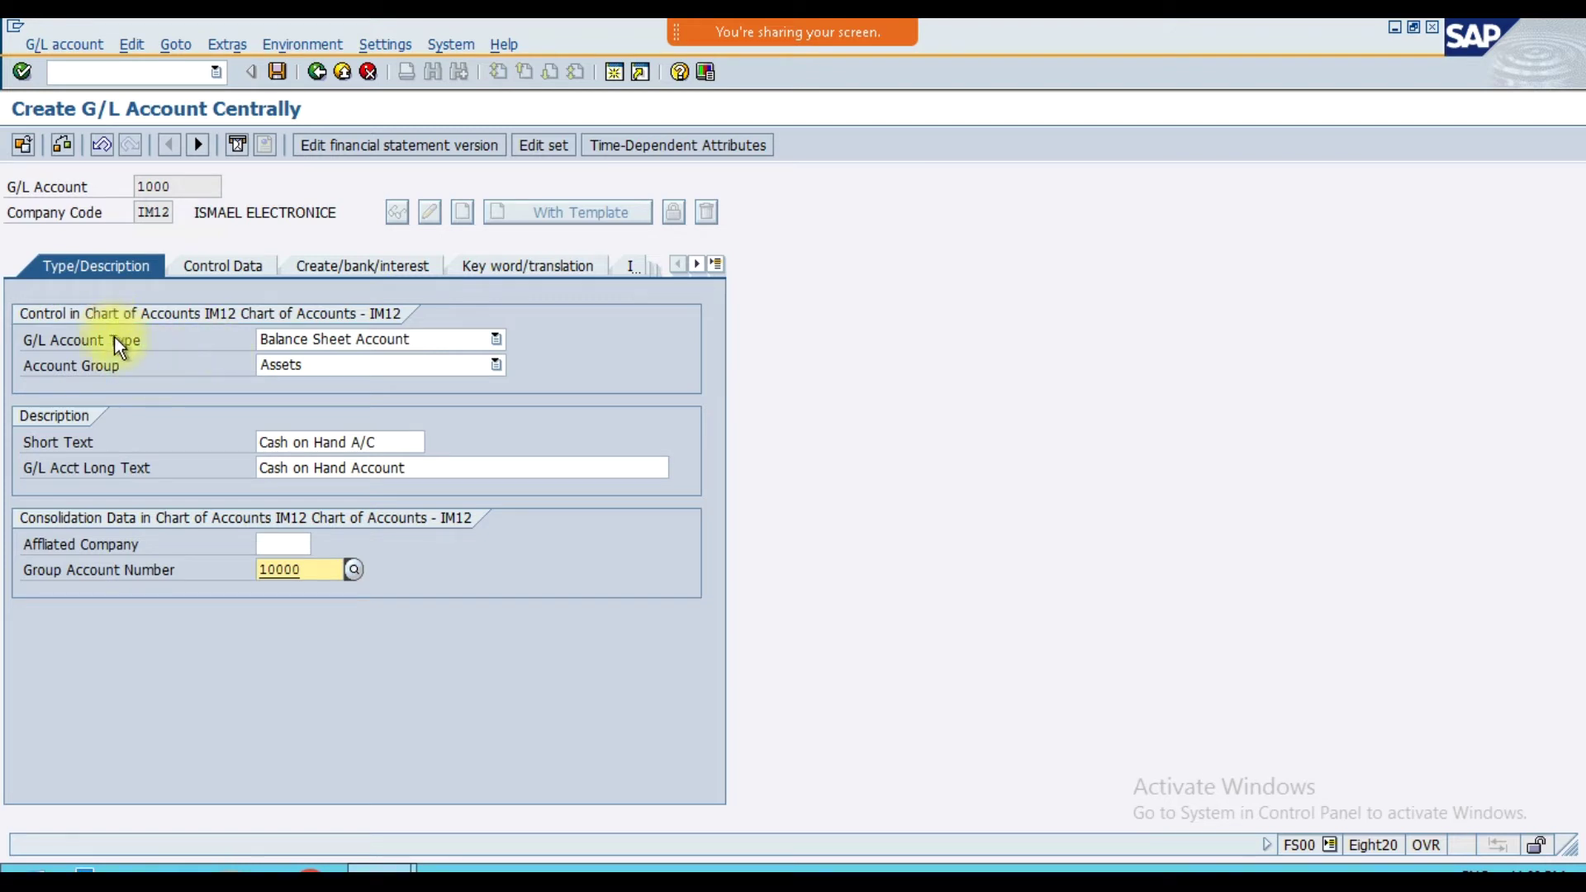
# - Review the G/L account type options, keep Balance Sheet Account, and switch to the Excel workbook
pyautogui.moveTo(28, 342); pyautogui.dragTo(173, 347)
pyautogui.click(175, 347)
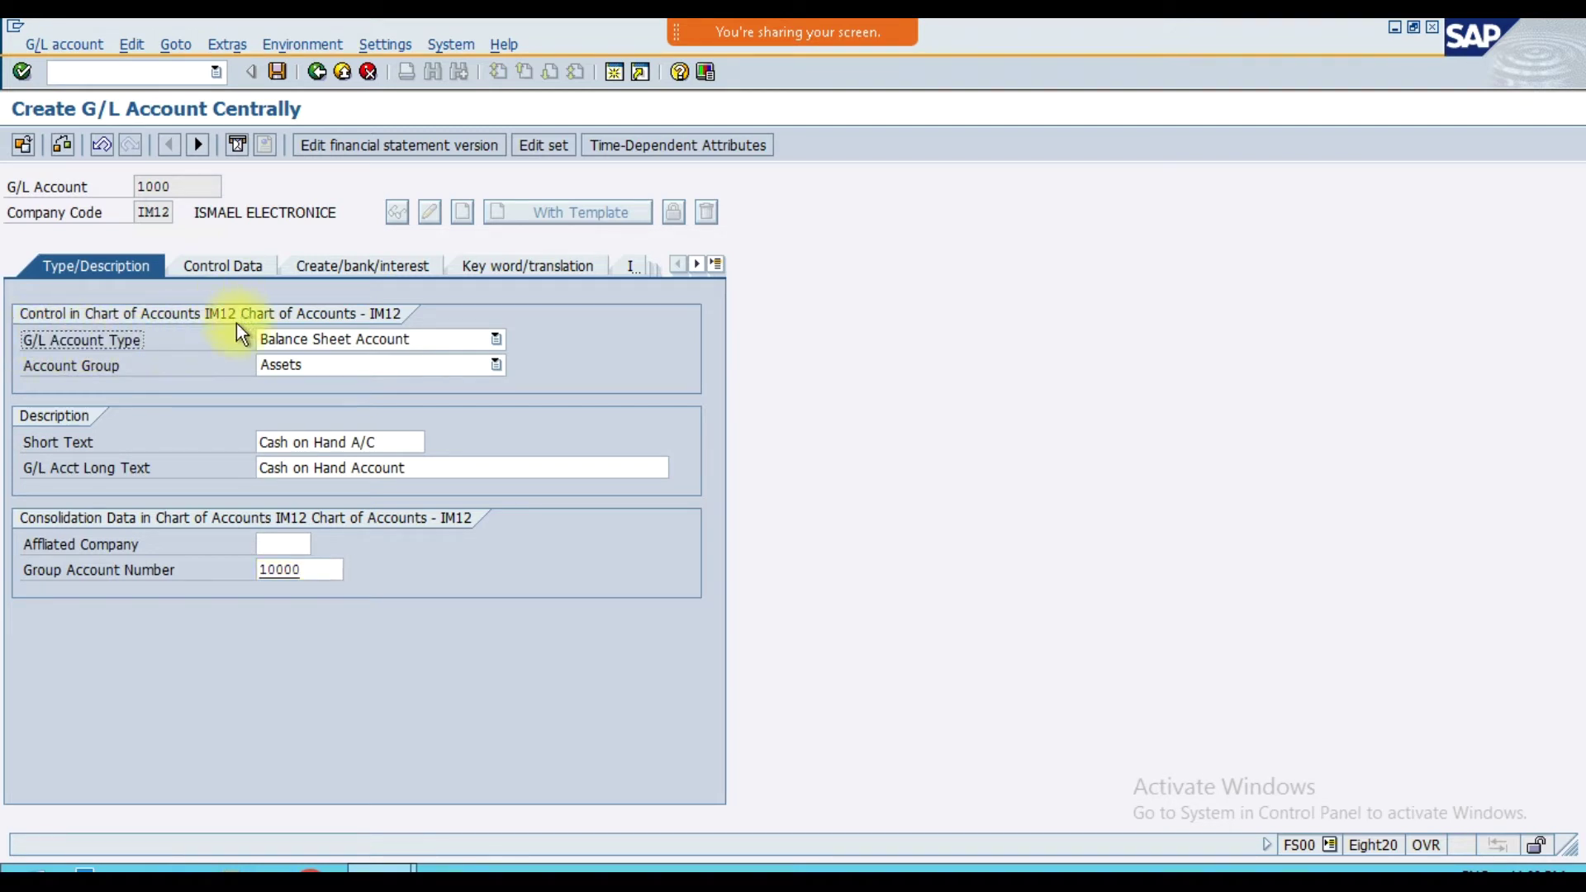
pyautogui.click(279, 339)
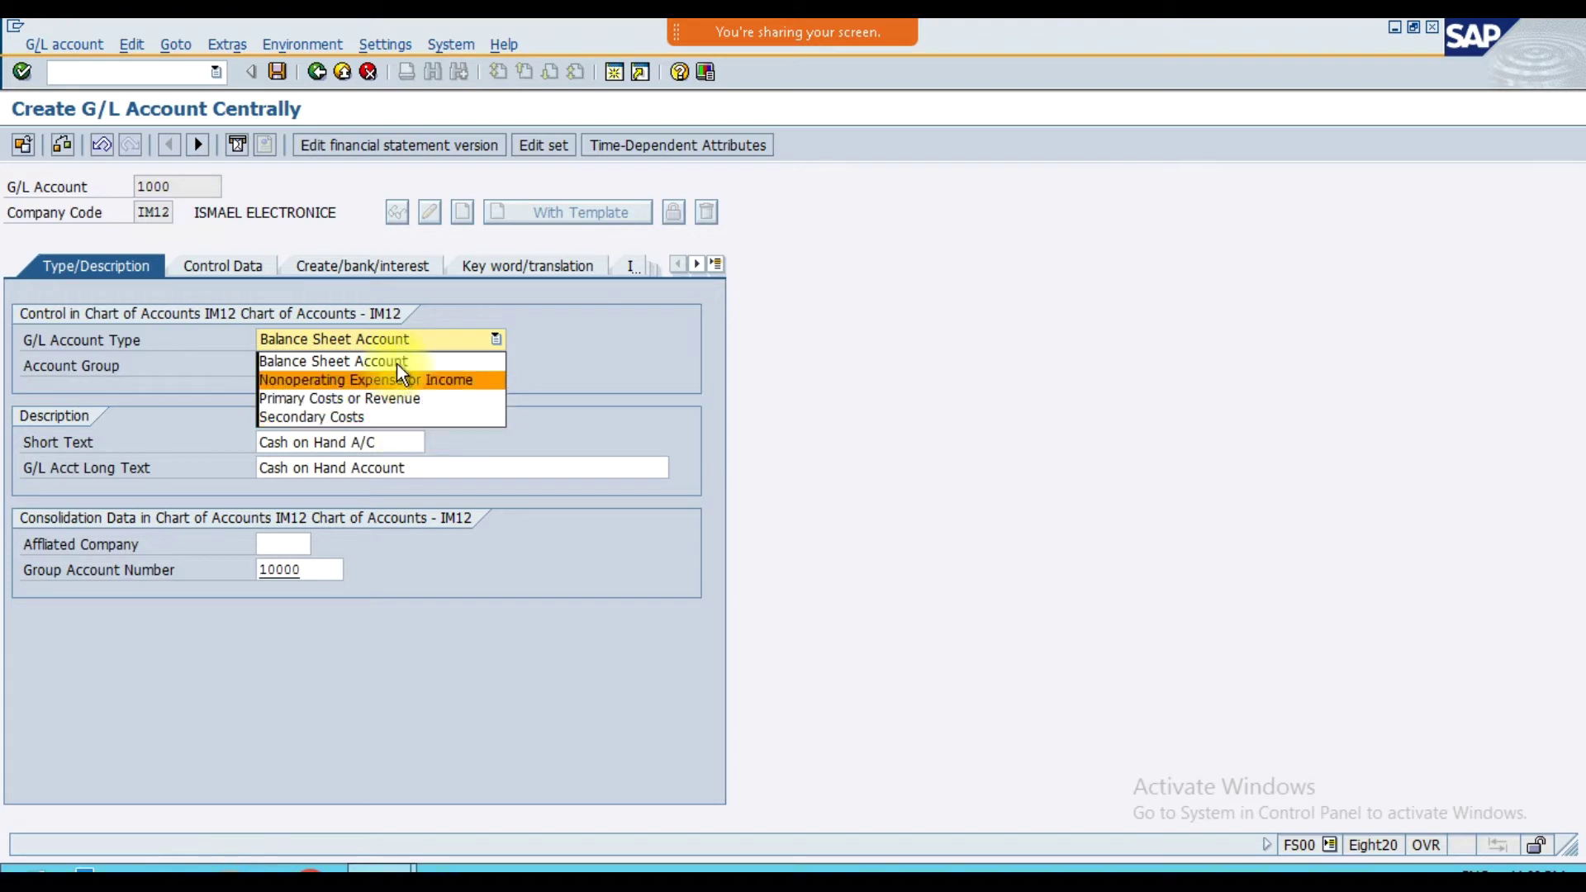
pyautogui.click(428, 363)
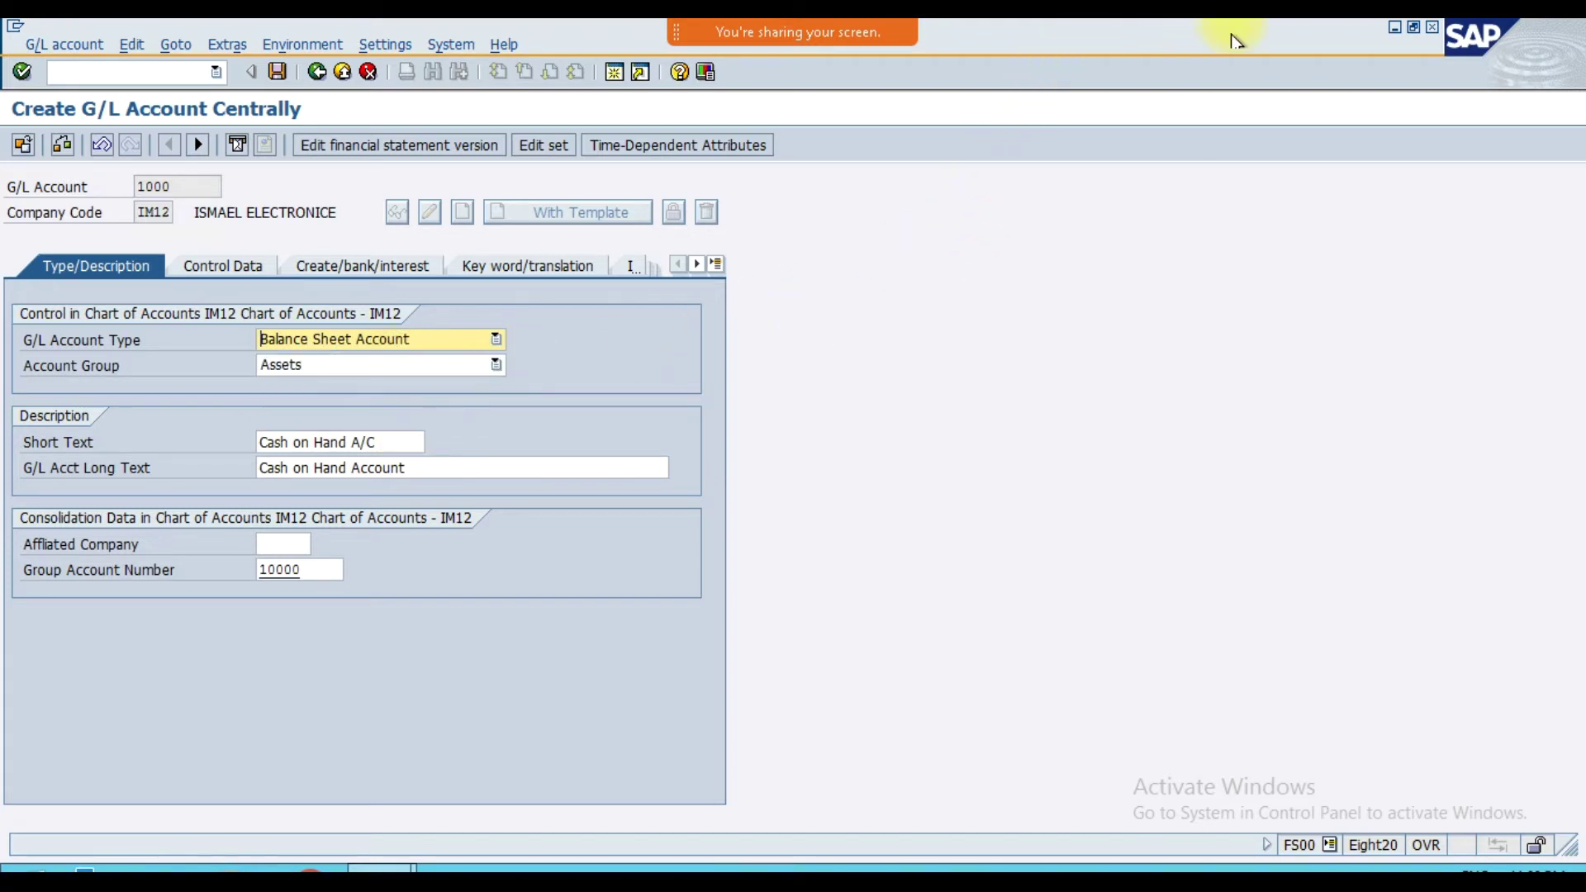
pyautogui.click(1027, 35)
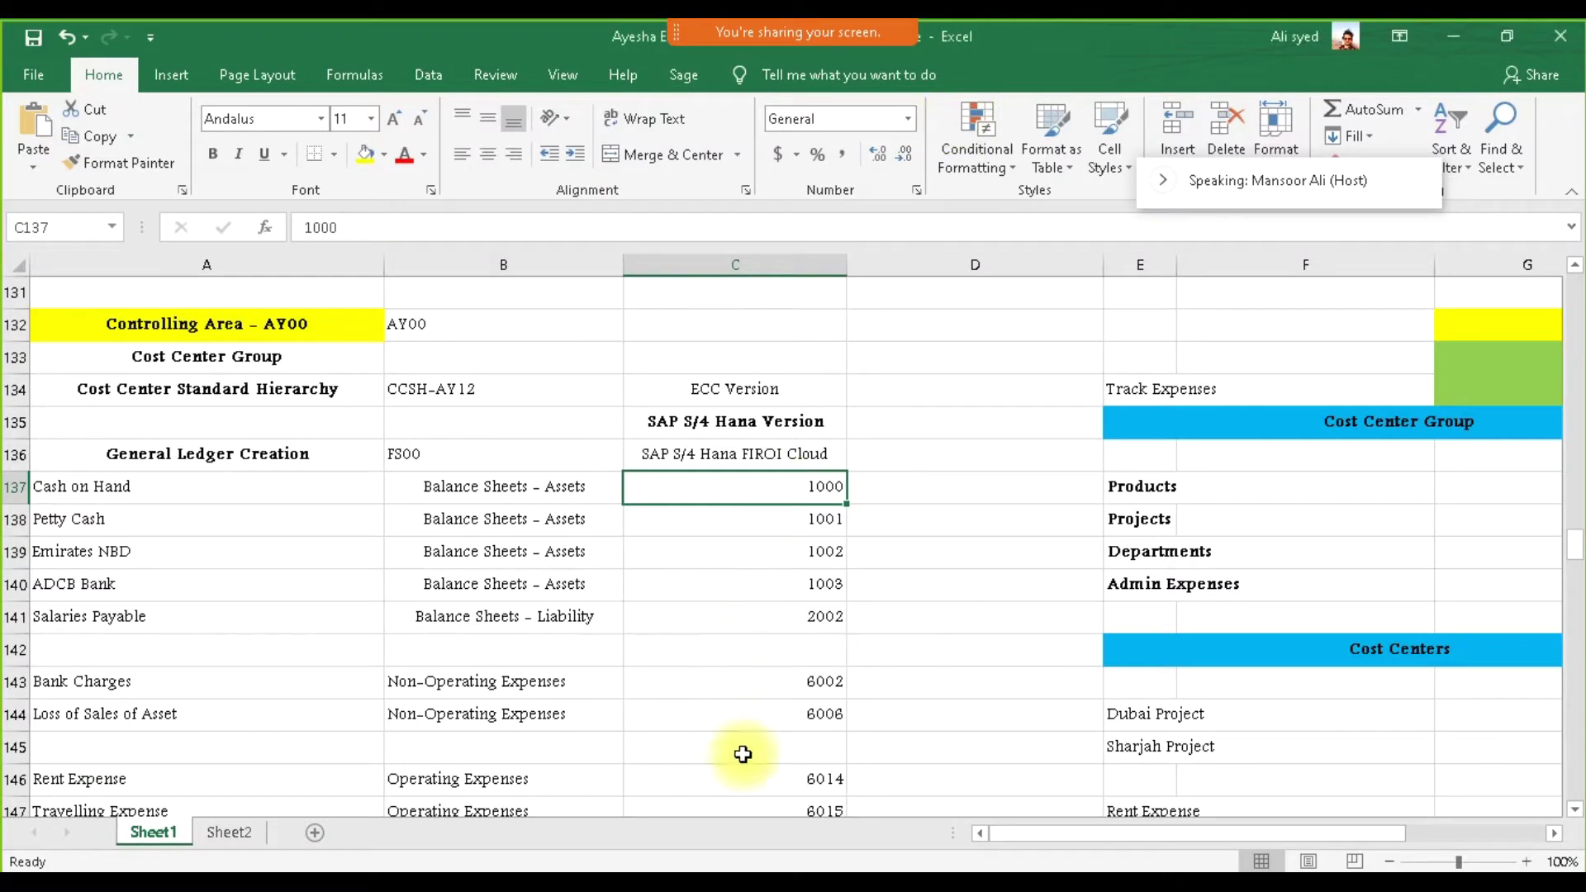
# - Switch to the SAP Easy Access session and expand Accounting, Financial Accounting and General Ledger in the SAP menu tree
pyautogui.moveTo(714, 868)
pyautogui.click(786, 736)
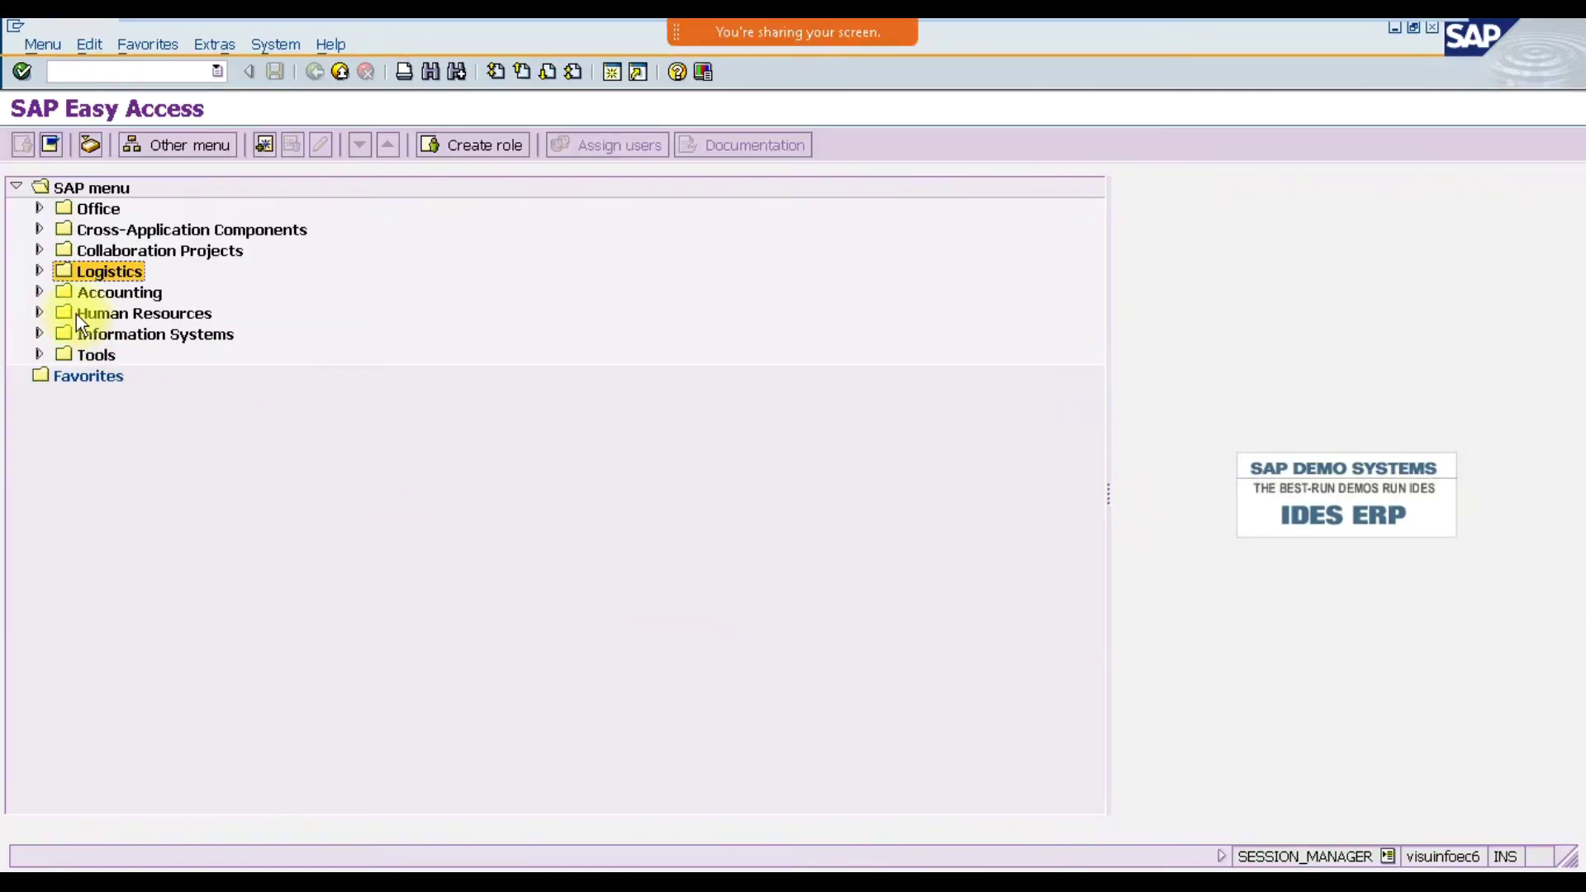
pyautogui.click(38, 291)
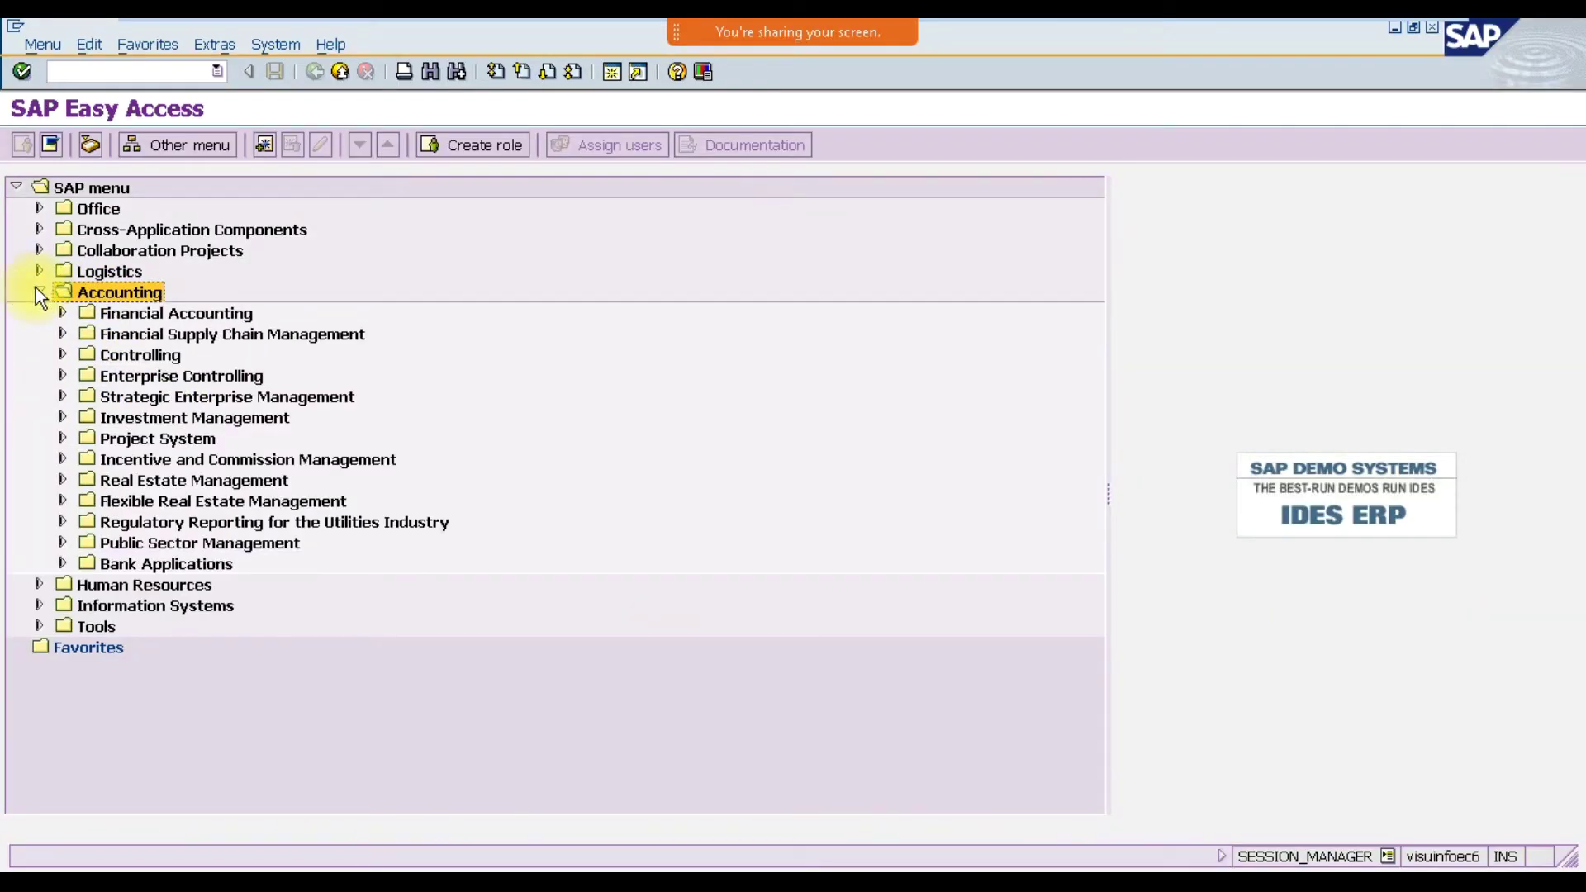
pyautogui.click(115, 334)
pyautogui.click(104, 316)
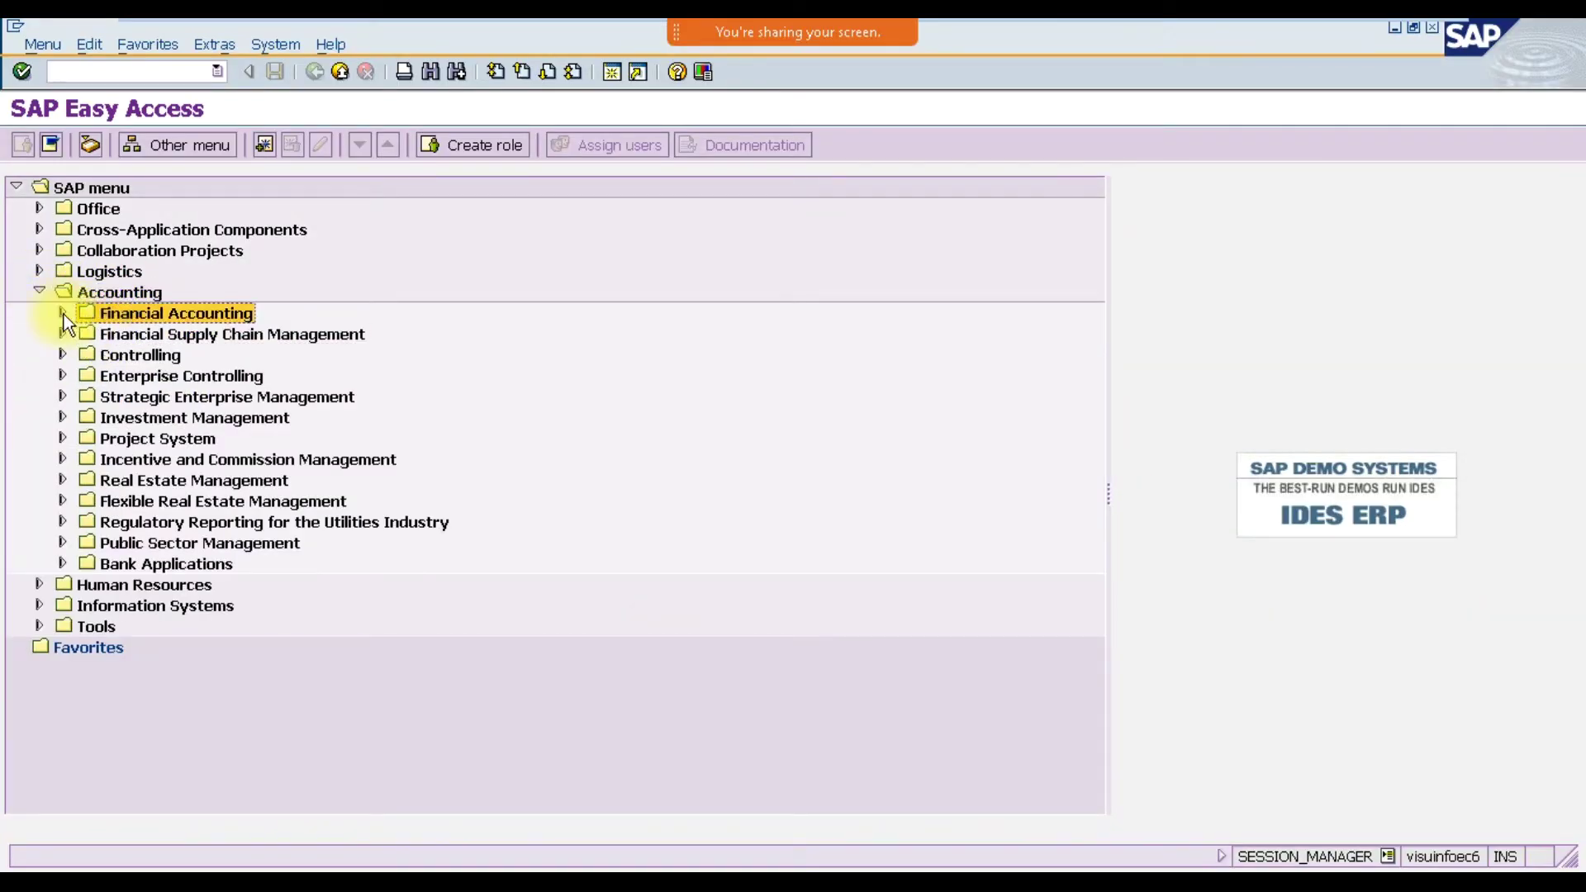
pyautogui.click(62, 314)
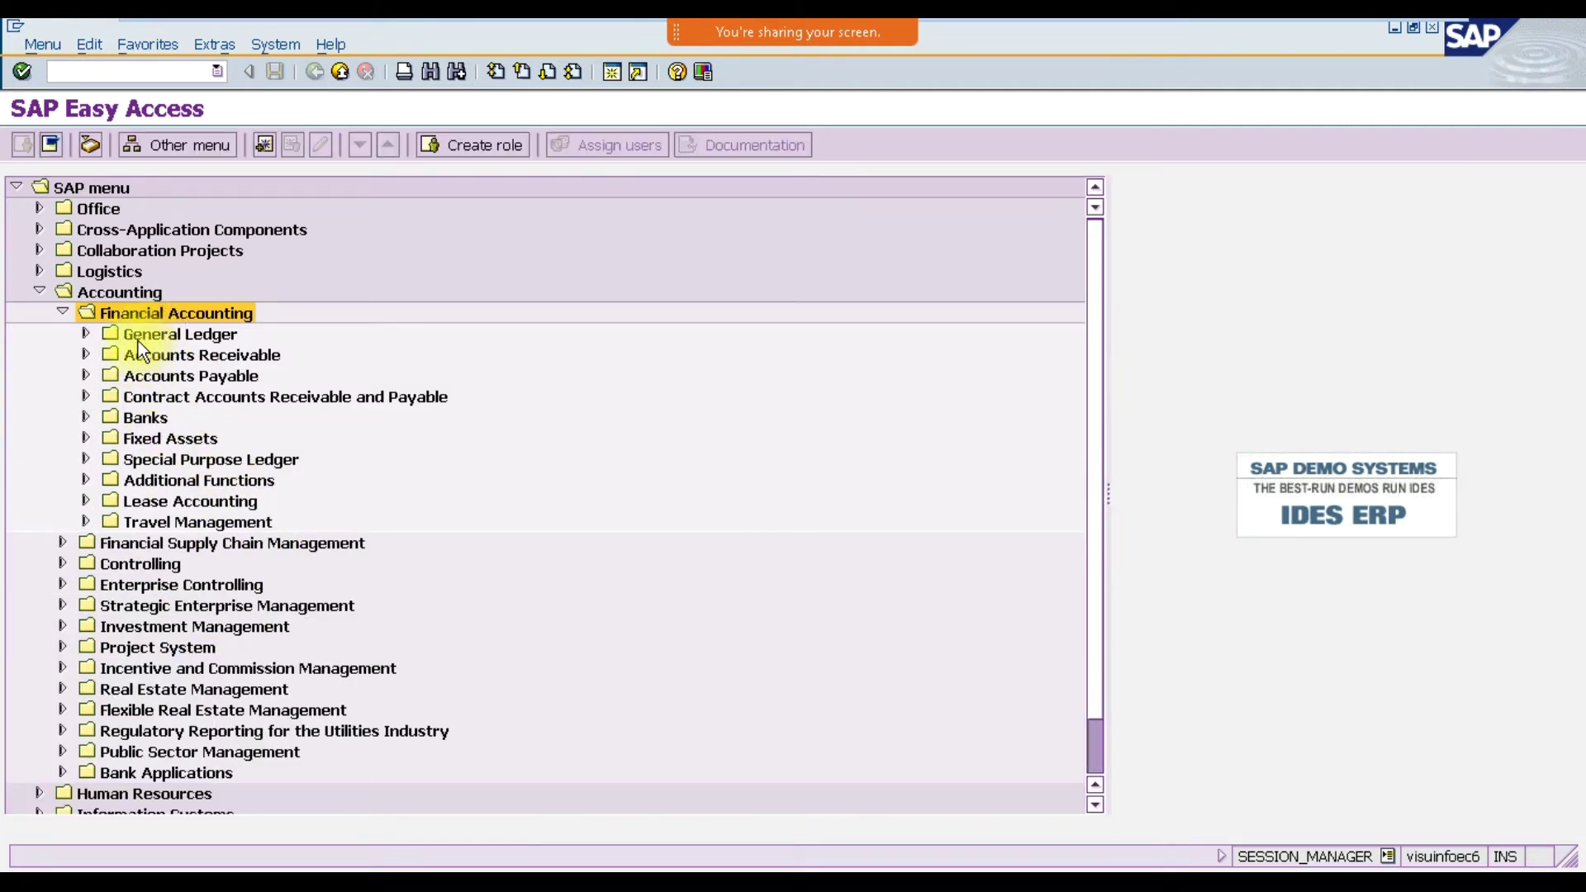
pyautogui.click(137, 338)
pyautogui.click(85, 335)
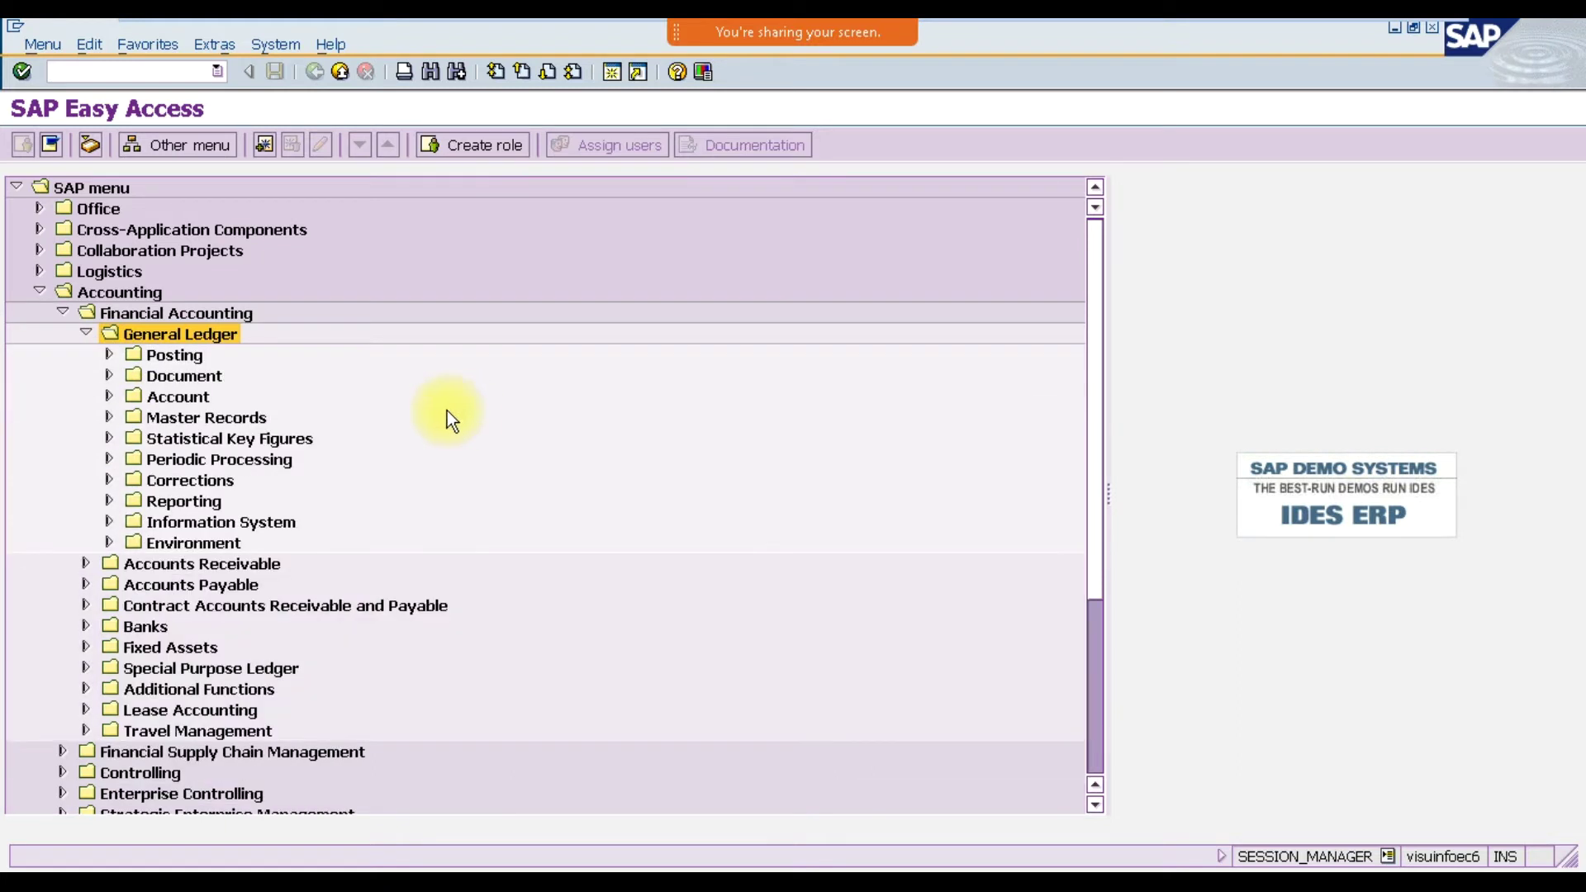
# - Expand Master Records, G/L Accounts and Individual Processing under General Ledger, and start transaction FS00 - Centrally
pyautogui.click(187, 420)
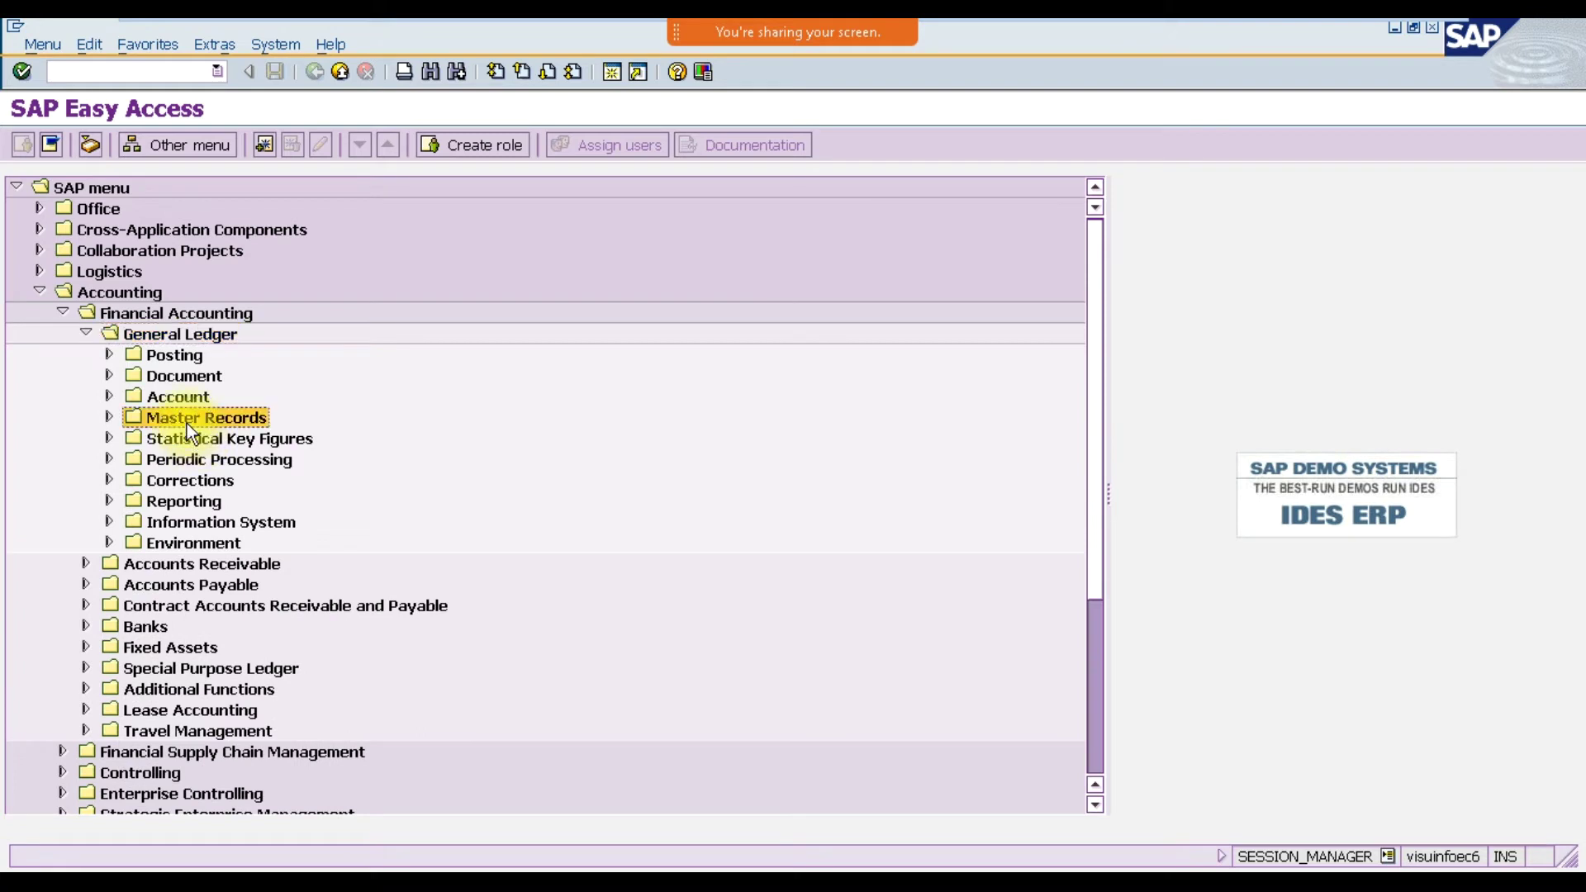
pyautogui.click(115, 419)
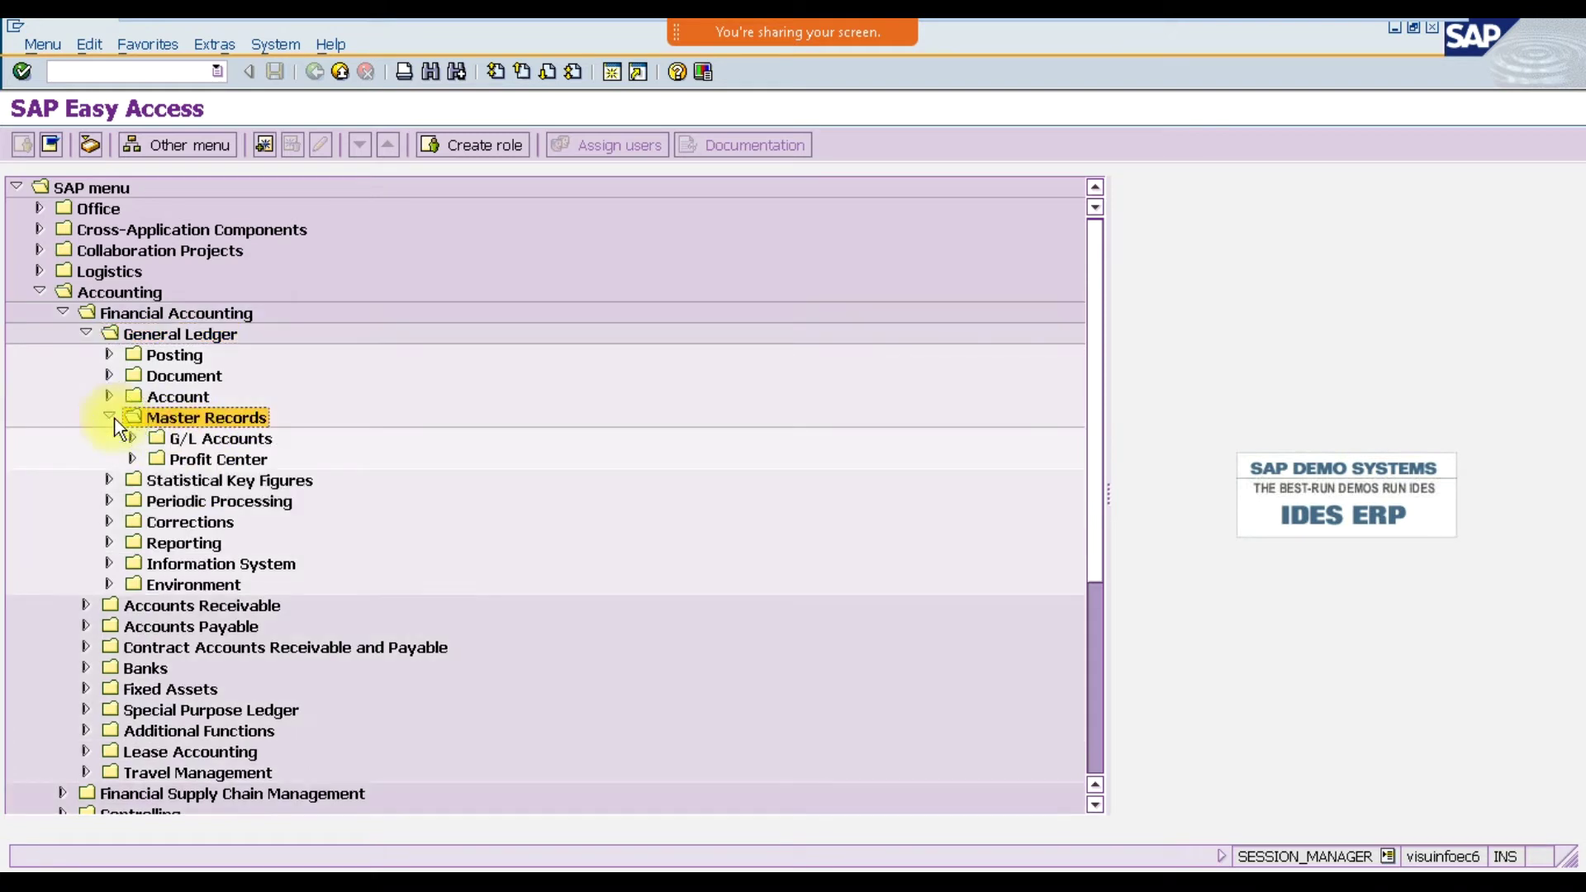
pyautogui.click(175, 433)
pyautogui.click(135, 439)
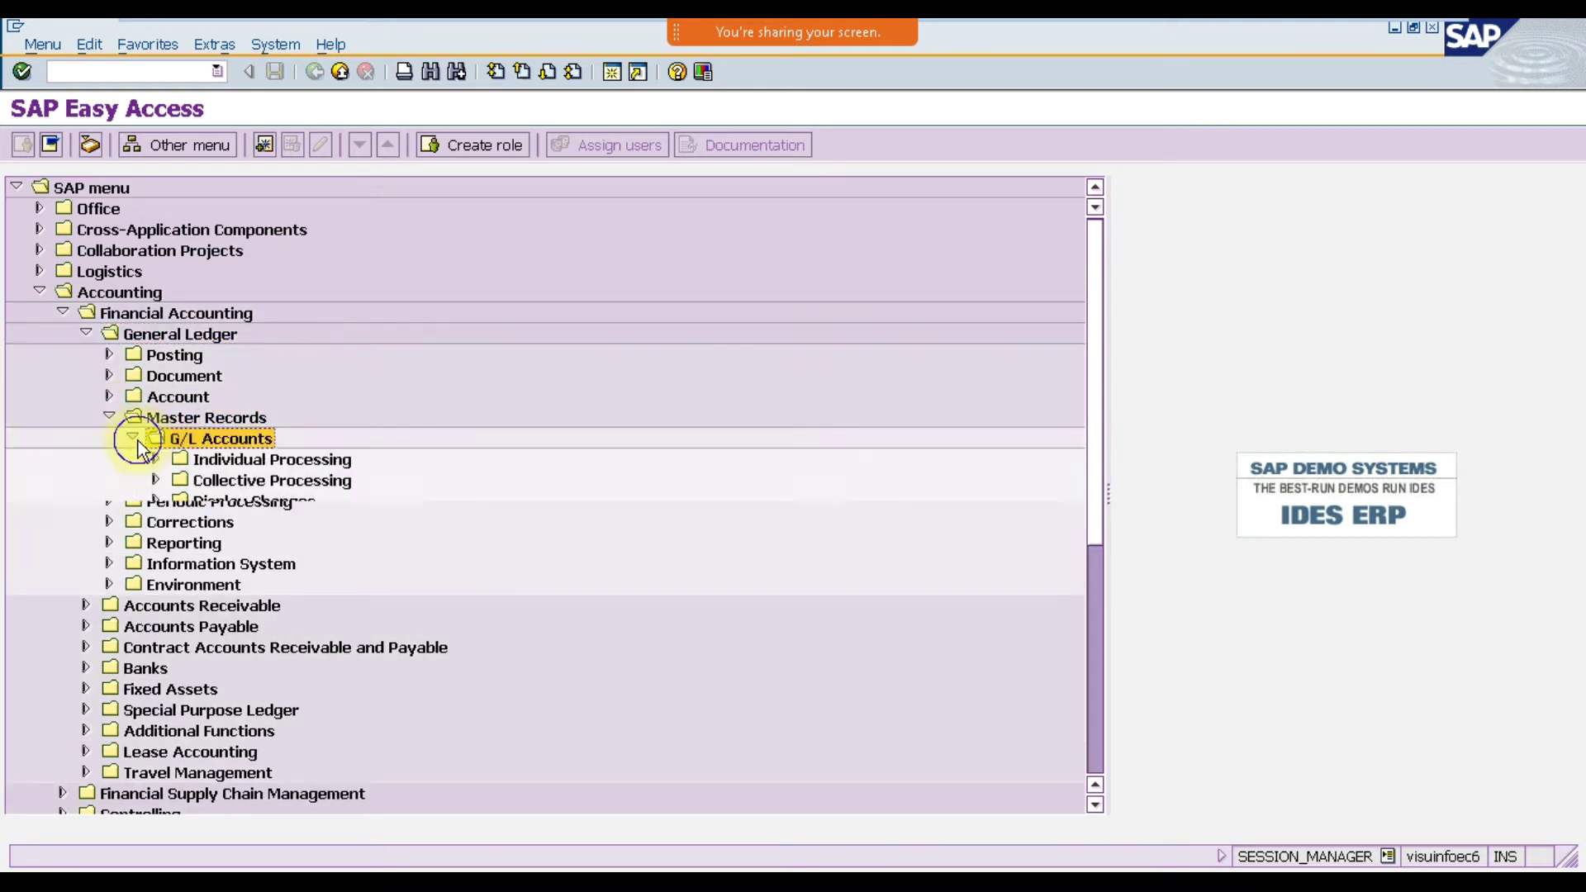
pyautogui.click(190, 459)
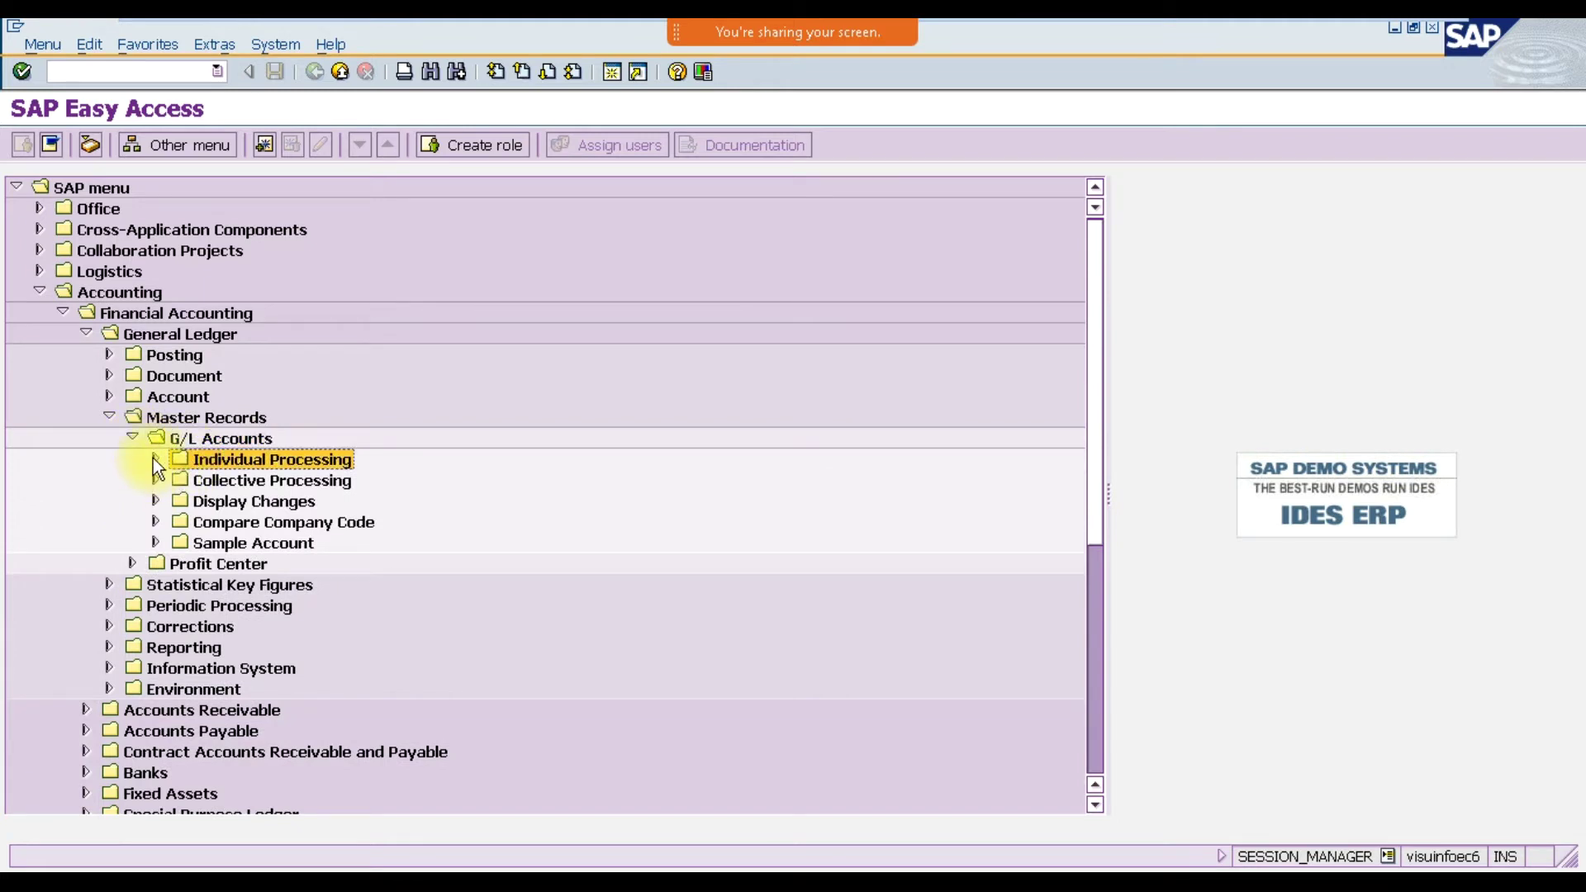
pyautogui.click(155, 460)
pyautogui.click(232, 486)
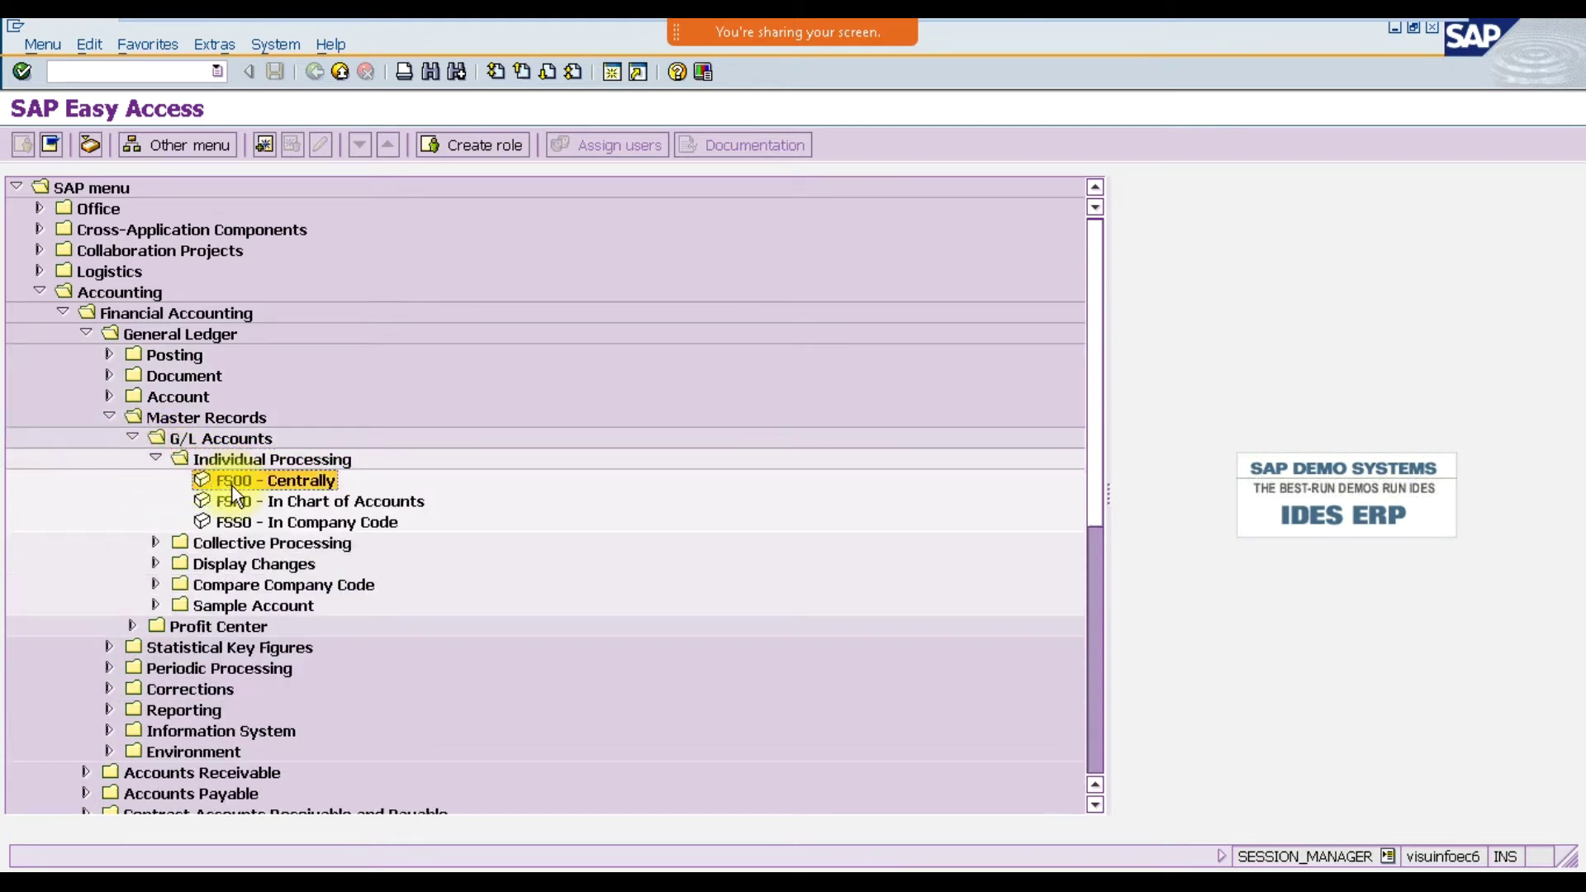
pyautogui.doubleClick(232, 486)
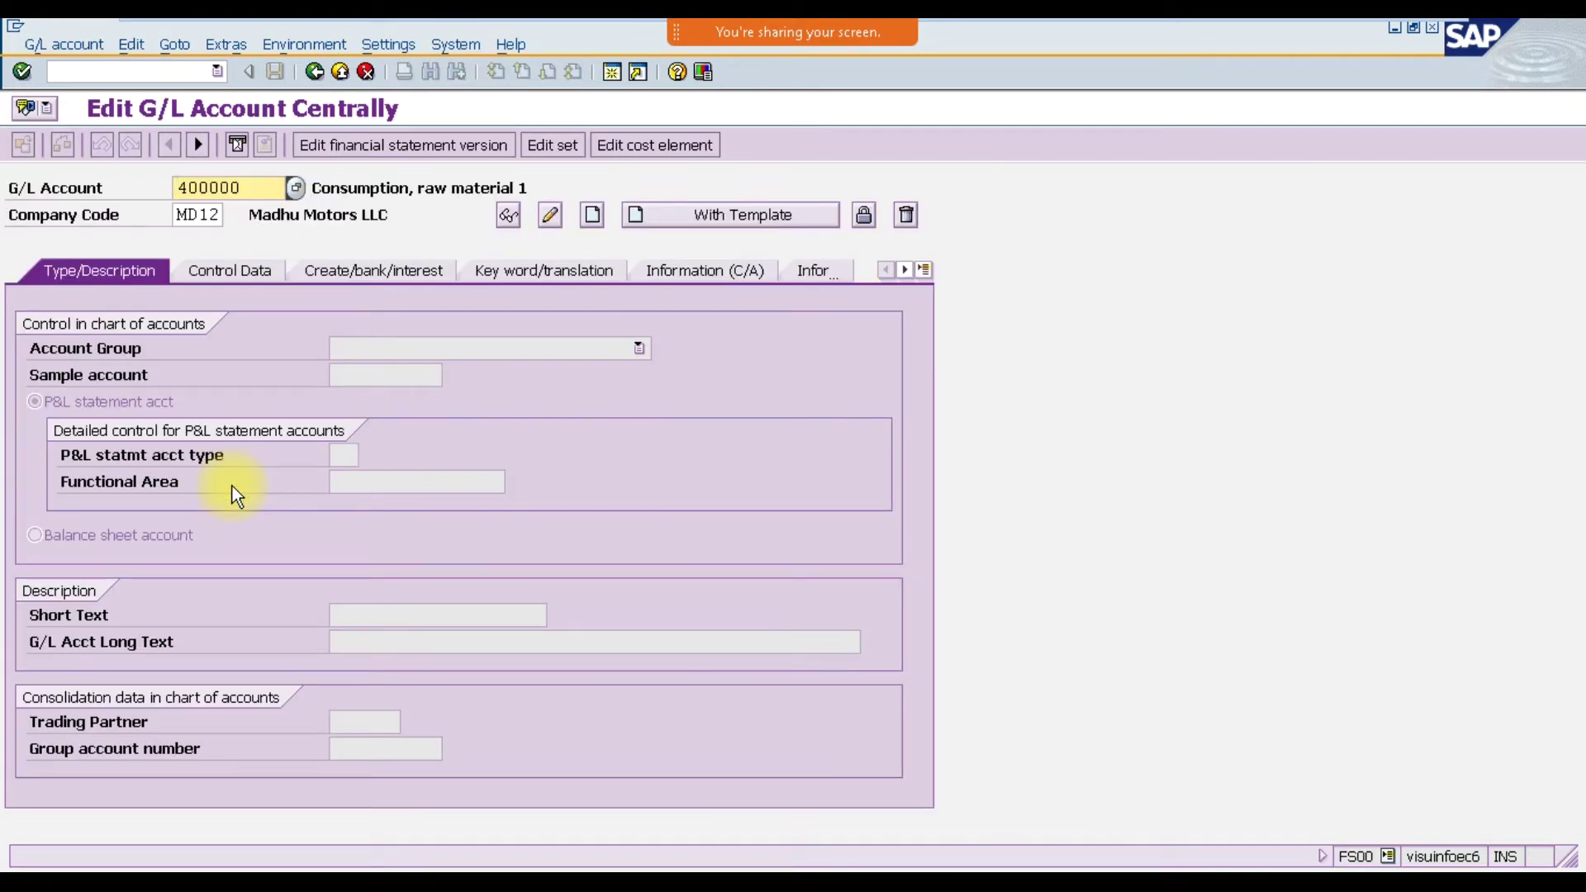
# - Replace the G/L account number with 1000
pyautogui.press('Delete')
pyautogui.press('Delete')
pyautogui.press('Delete')
pyautogui.press('Delete')
pyautogui.press('Delete')
pyautogui.press('Delete')
pyautogui.write('1000')
pyautogui.press('Tab')
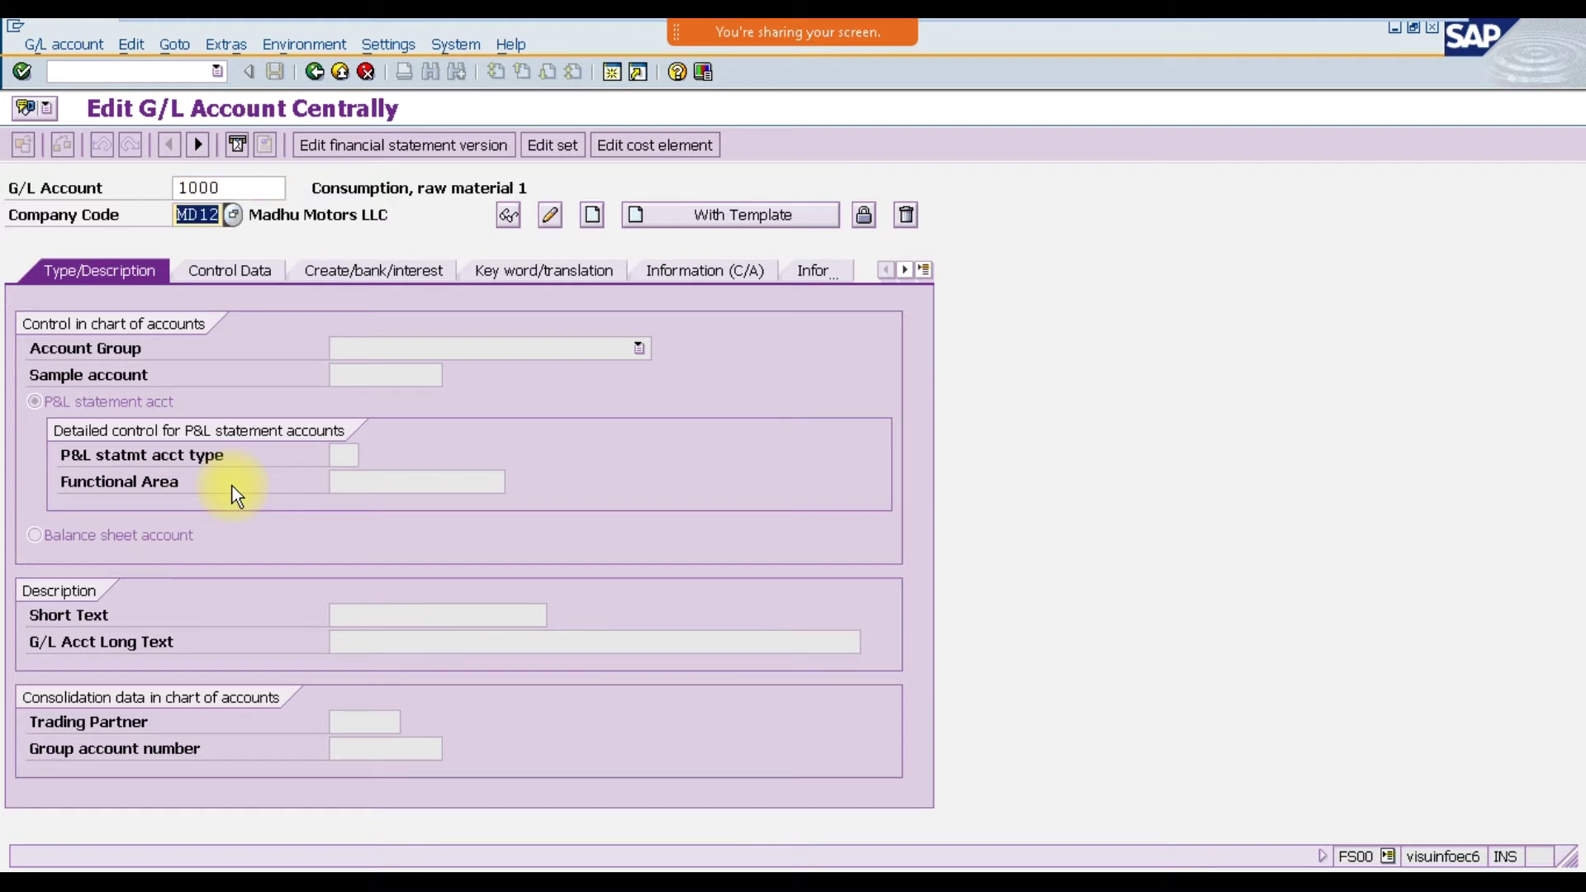
# - Set the company code to RAFC and display the G/L account's master data
pyautogui.write('ra')
pyautogui.press('BackSpace')
pyautogui.press('BackSpace')
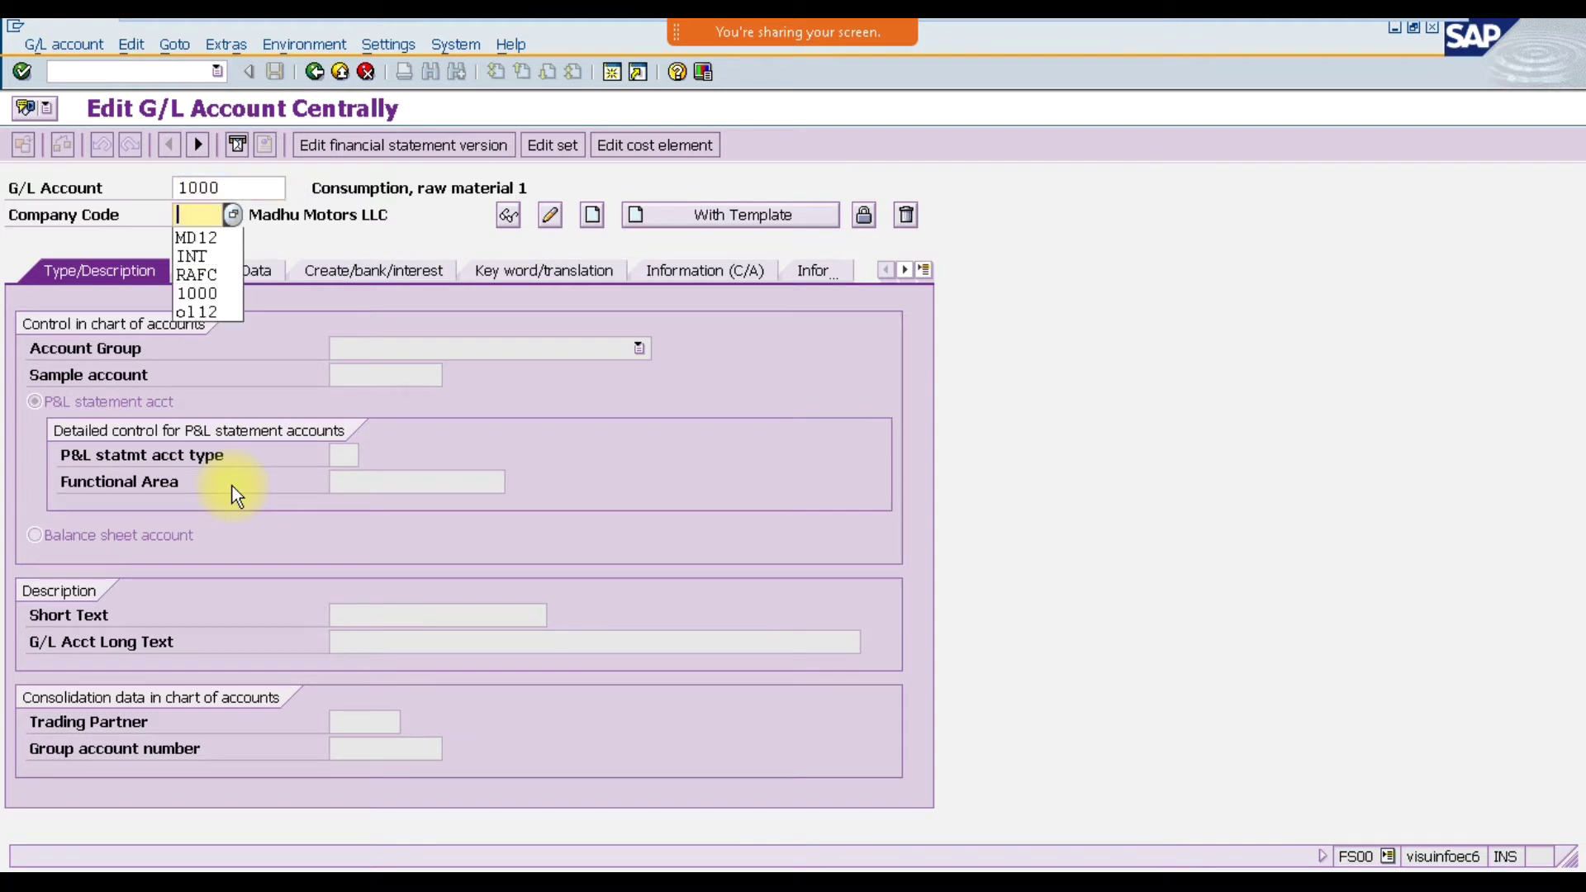
pyautogui.write('RAFC')
pyautogui.press('Return')
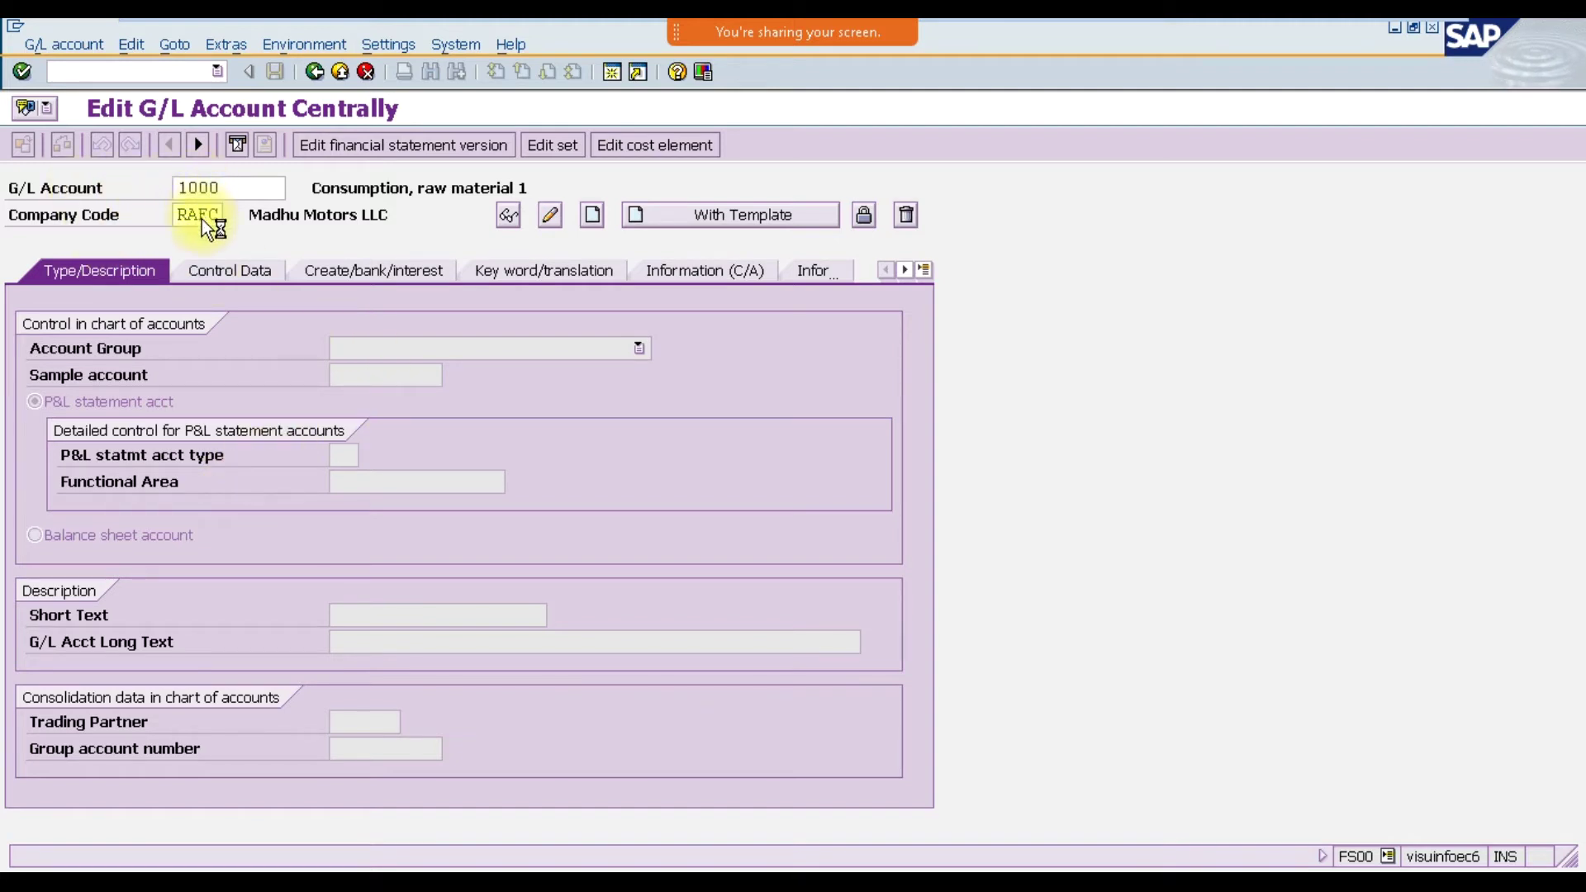
pyautogui.click(509, 217)
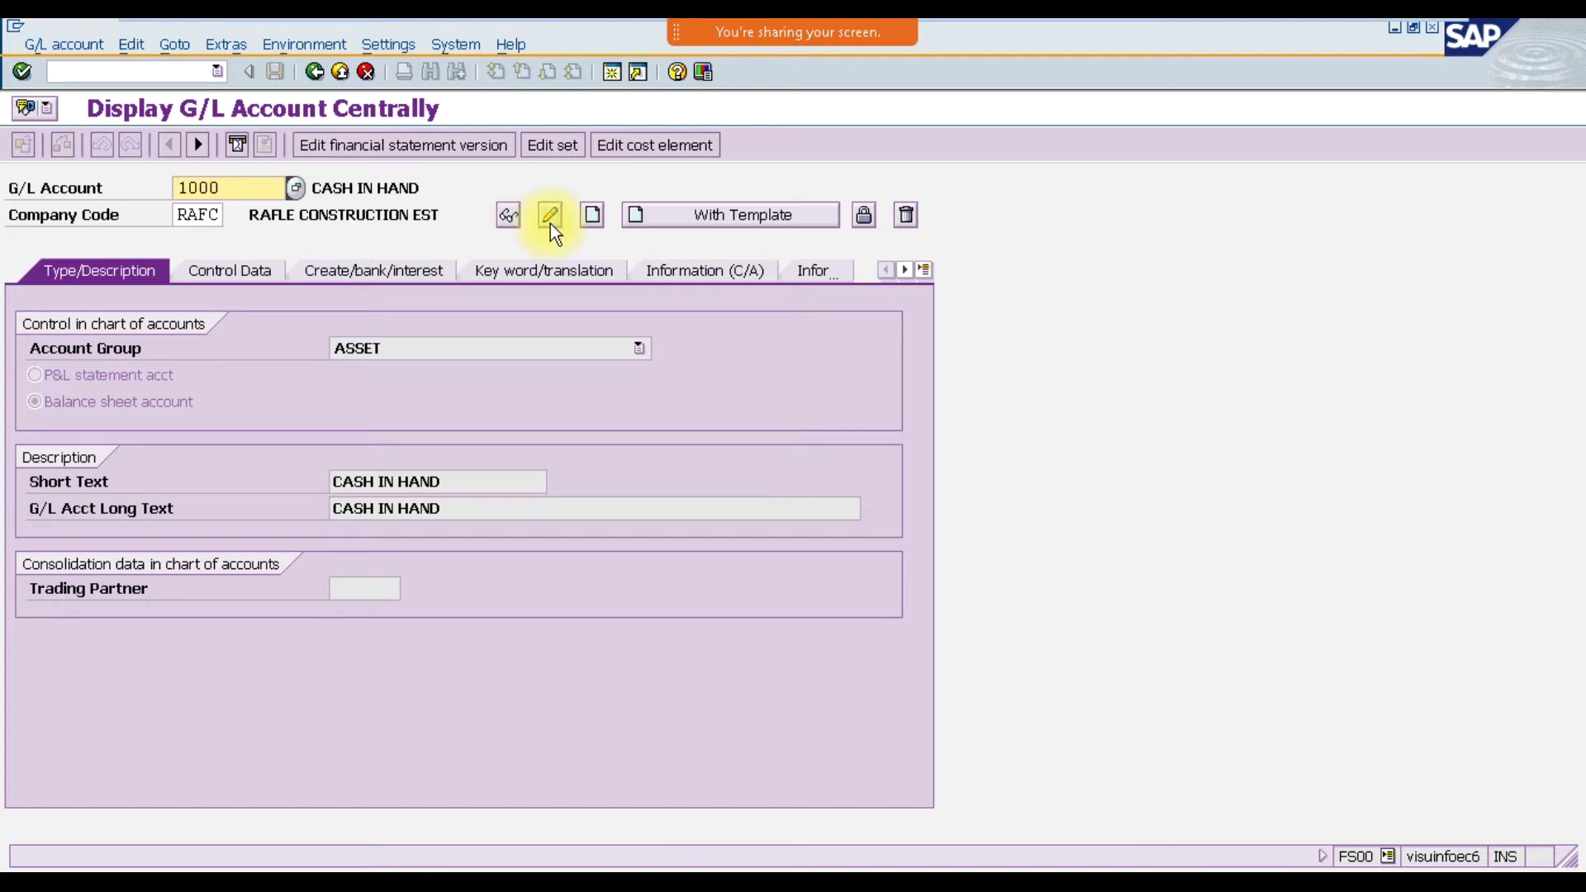
# - Switch the account to change mode, keep ASSET as the account group, and review the short and long text fields
pyautogui.click(550, 221)
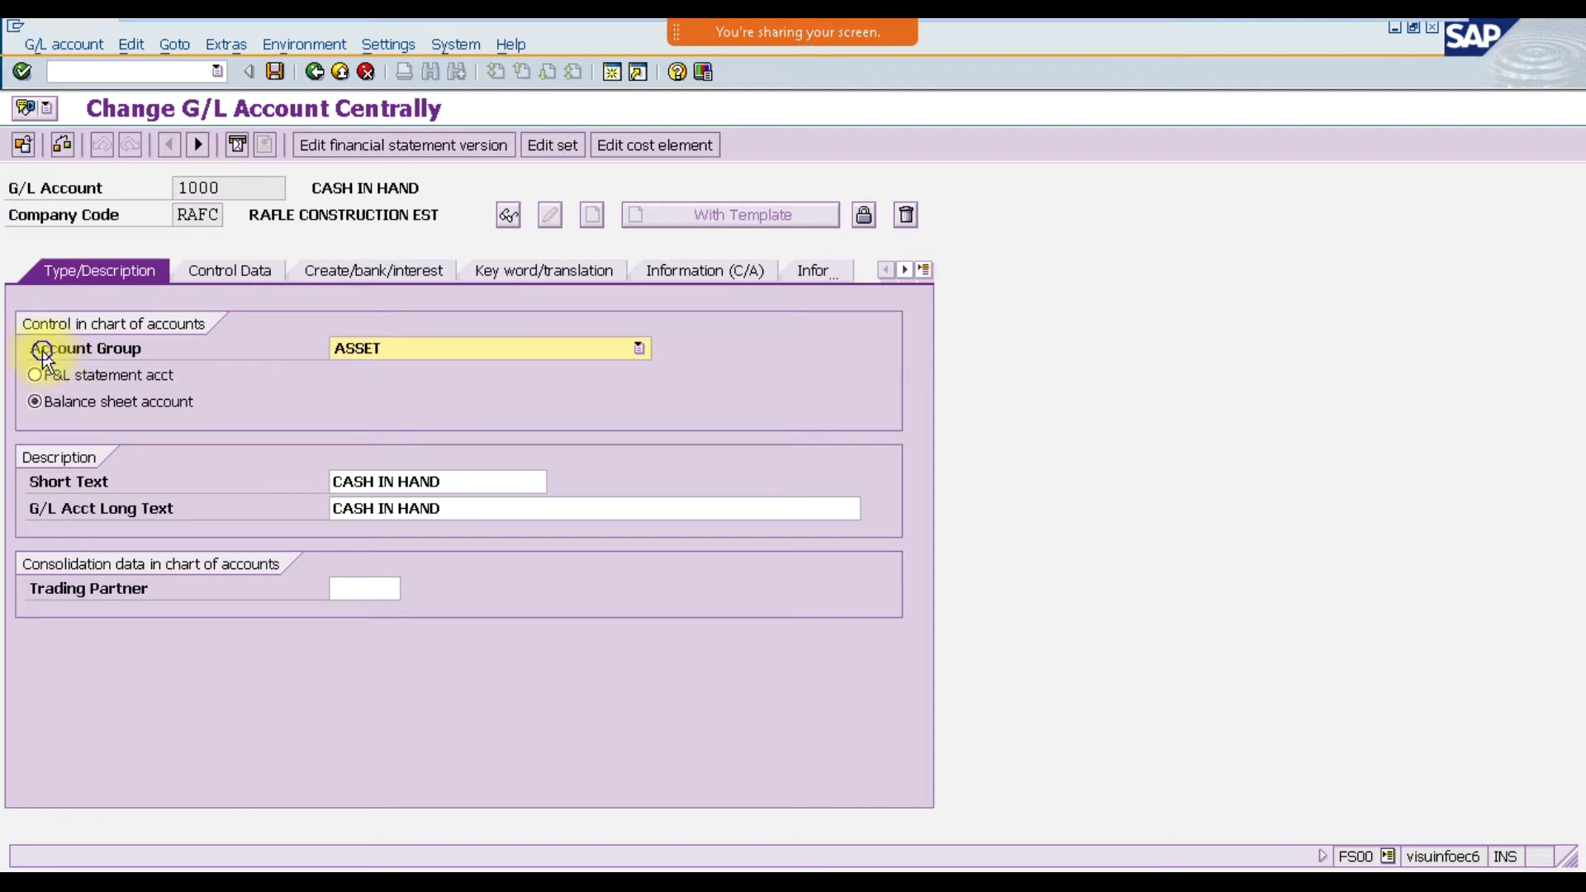
pyautogui.click(40, 348)
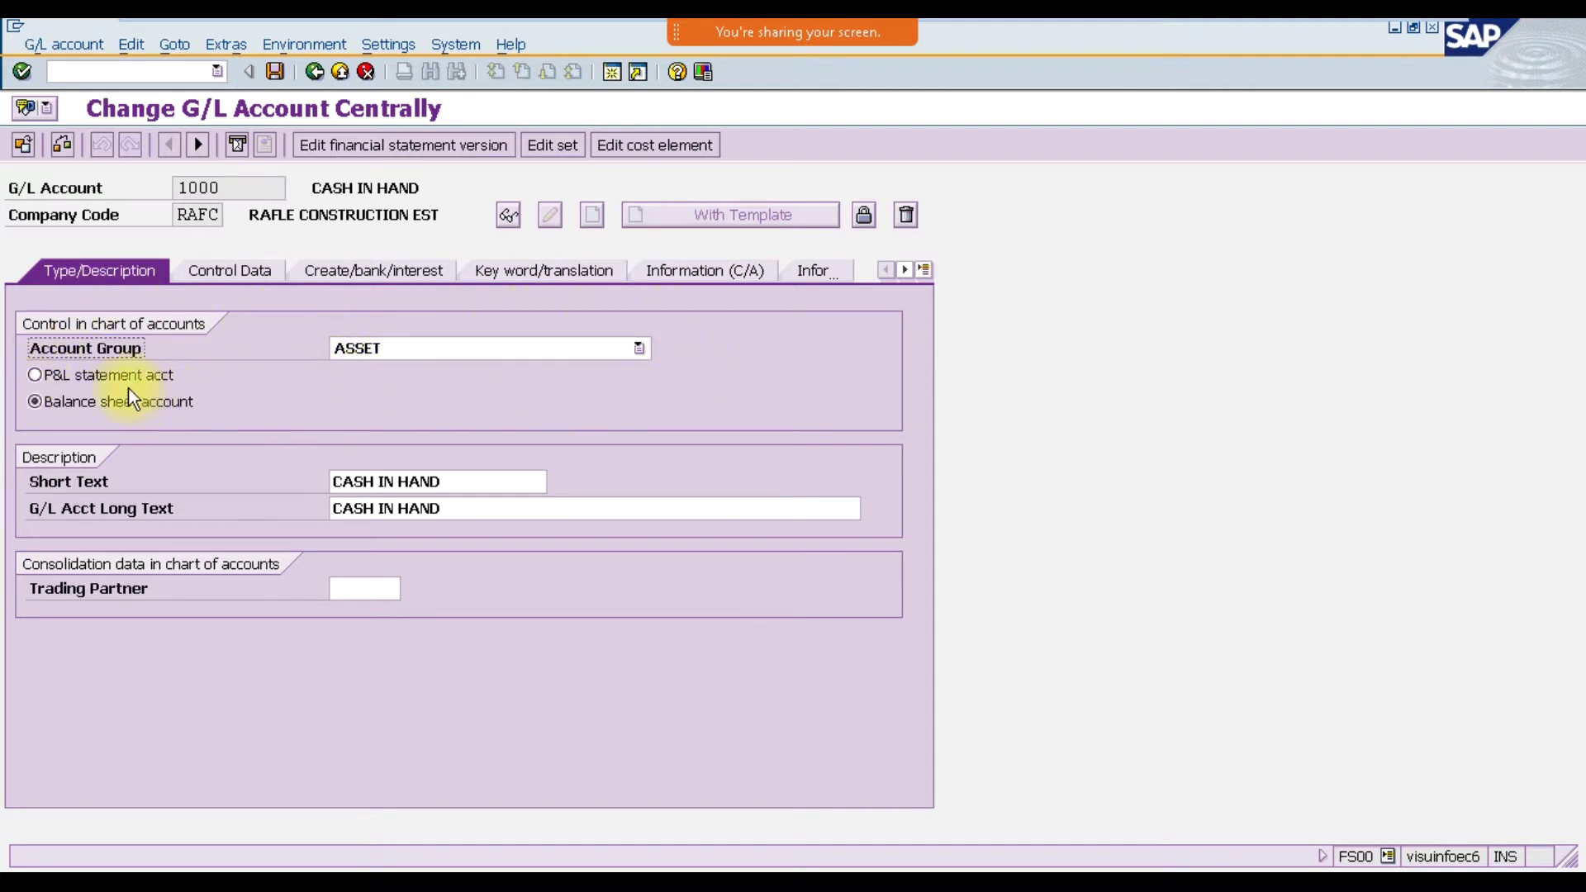
pyautogui.click(463, 350)
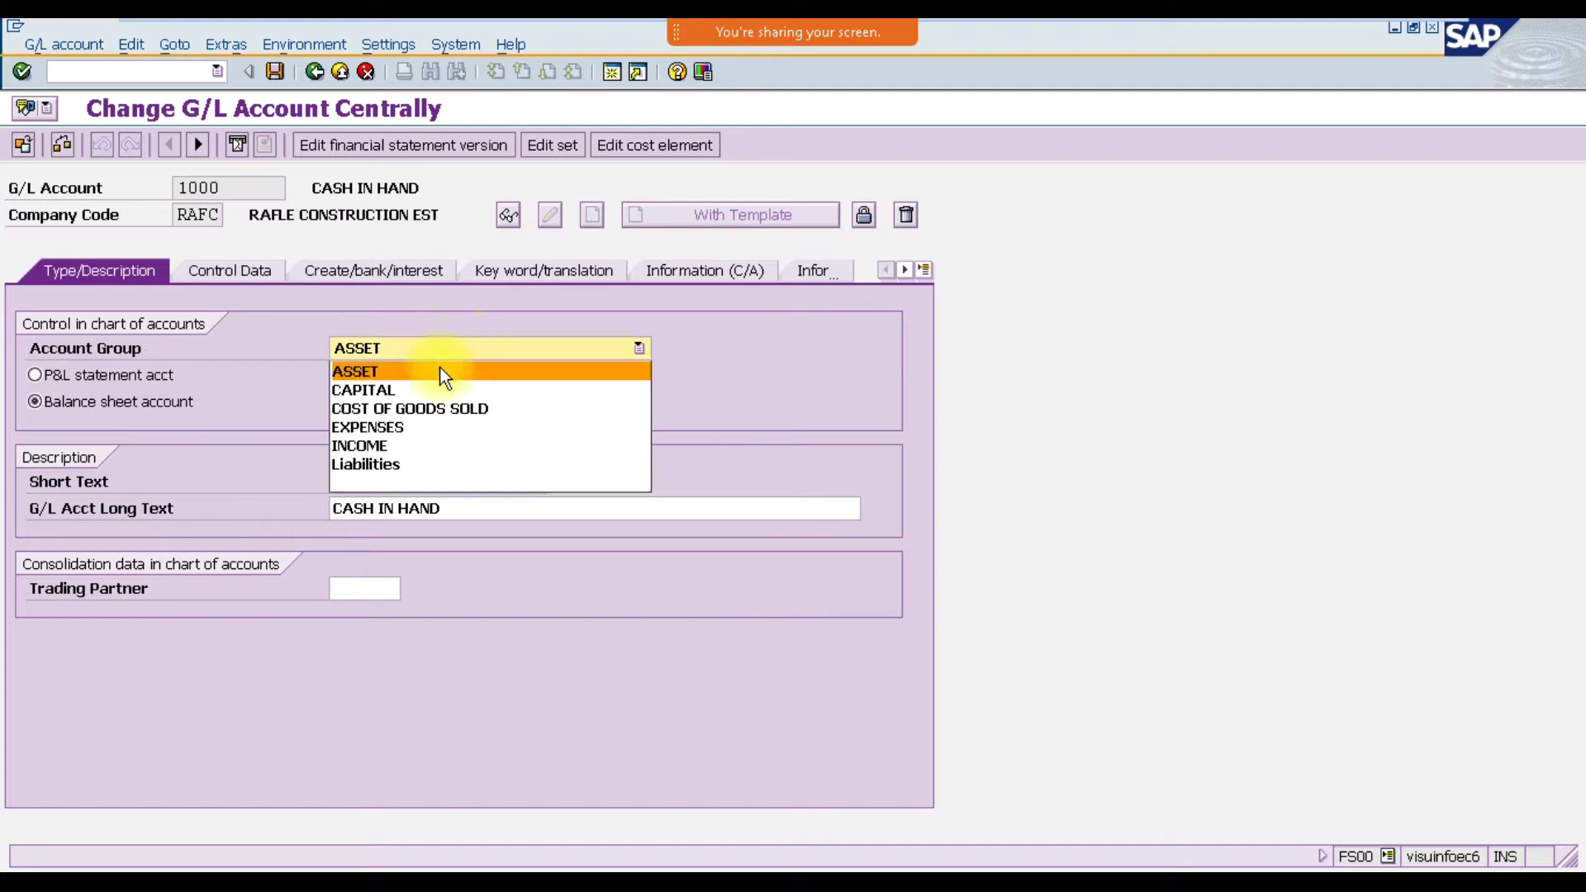
pyautogui.click(442, 373)
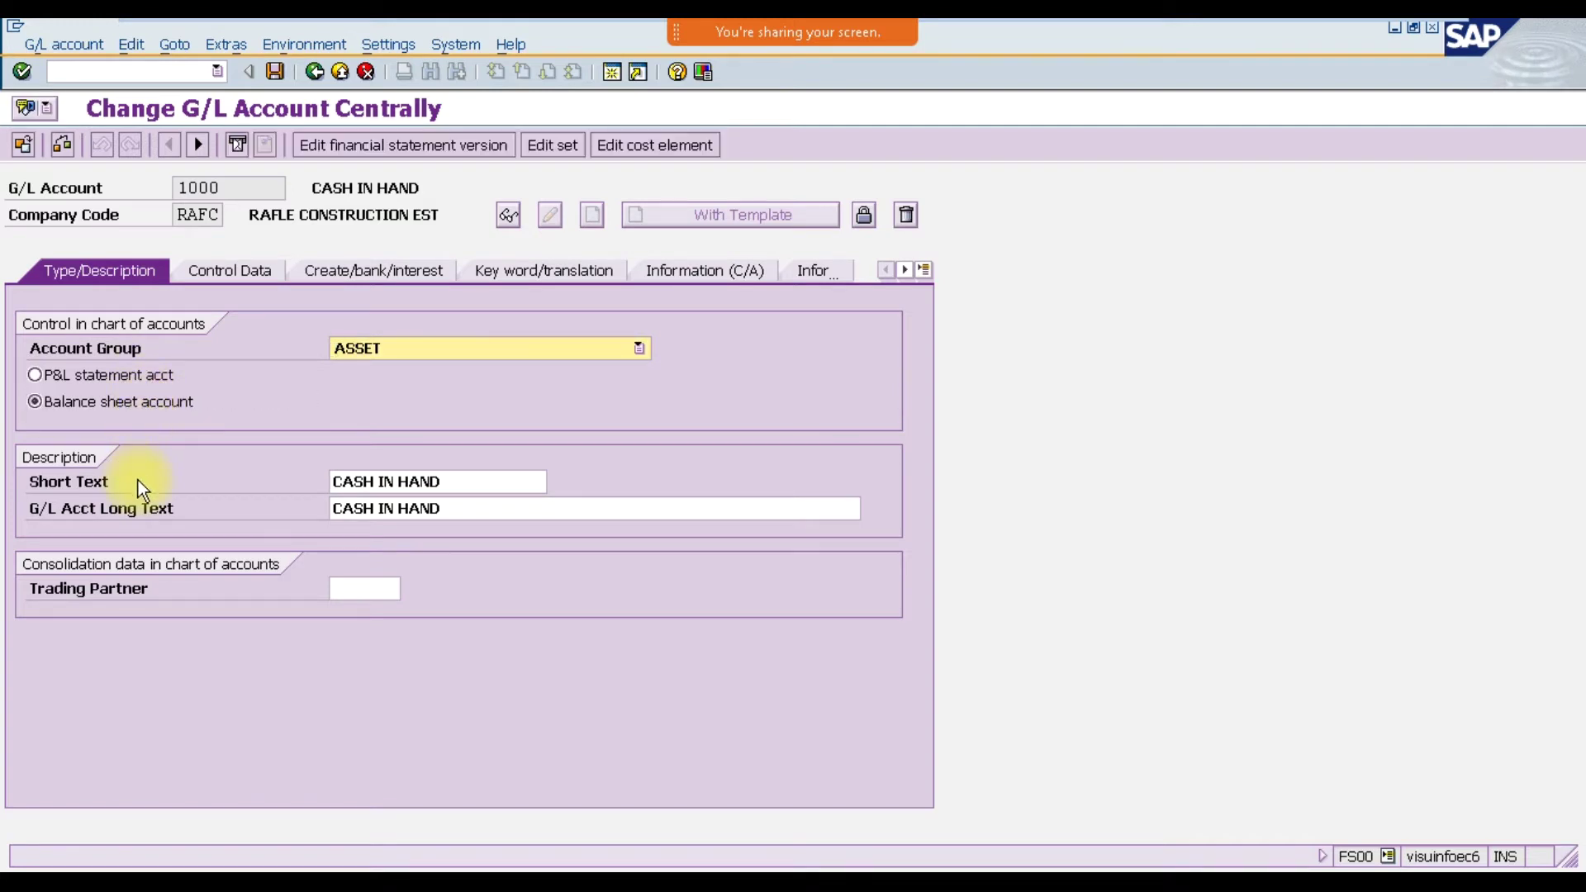
pyautogui.click(159, 479)
pyautogui.click(202, 518)
pyautogui.click(74, 661)
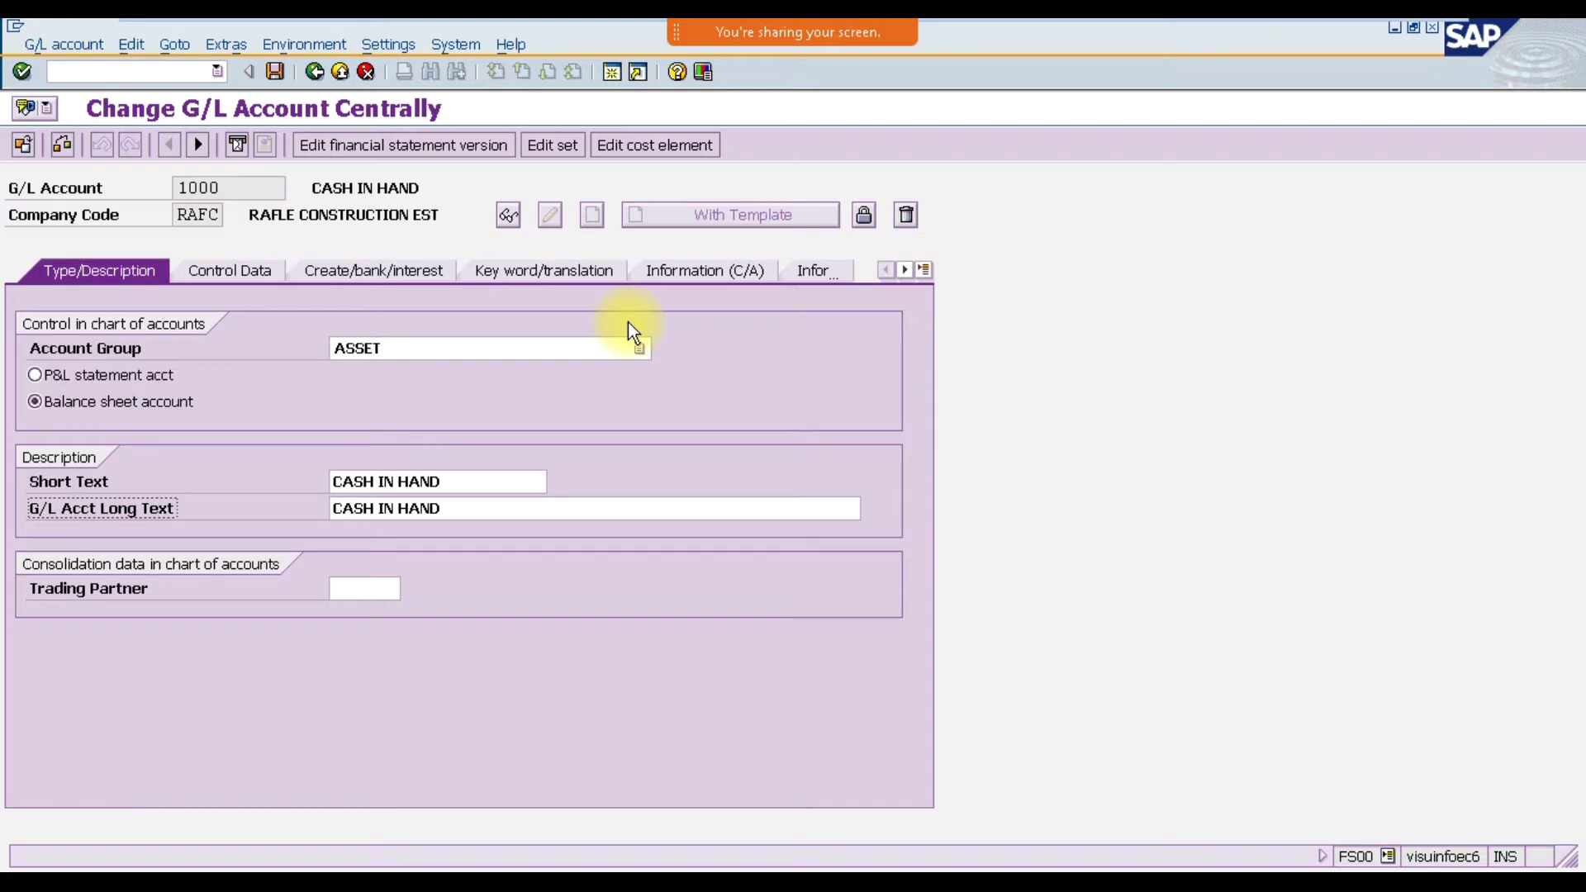
# - Open the account's control data and examine the account currency, local currency balance and exchange rate difference key settings
pyautogui.click(258, 269)
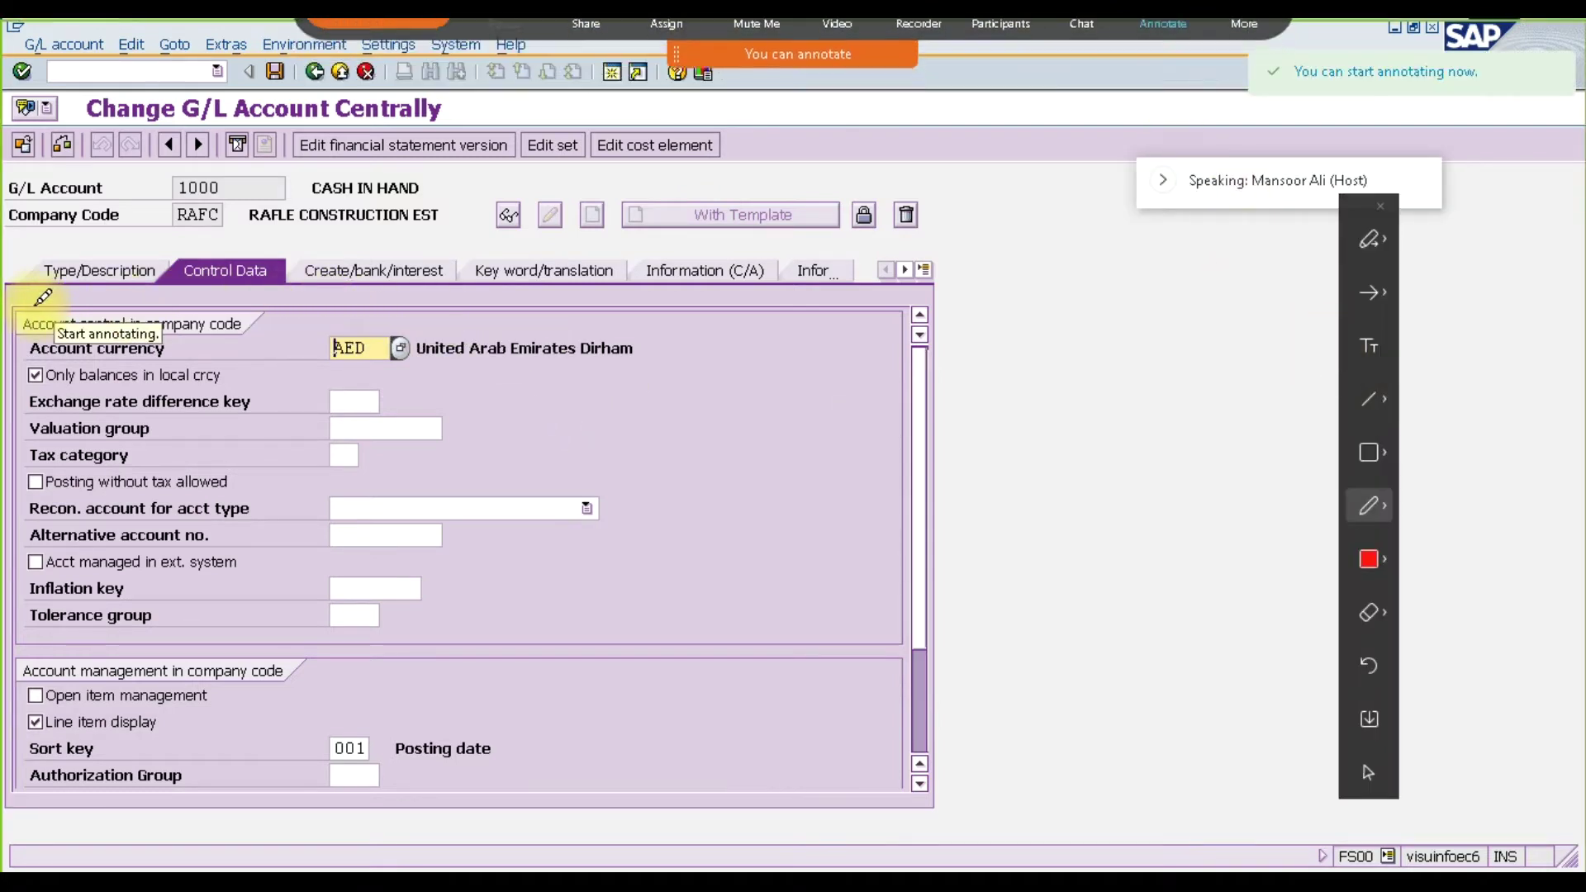
pyautogui.moveTo(39, 297)
pyautogui.mouseDown()
pyautogui.moveTo(239, 296)
pyautogui.moveTo(691, 355)
pyautogui.moveTo(712, 553)
pyautogui.moveTo(346, 648)
pyautogui.moveTo(82, 668)
pyautogui.moveTo(13, 534)
pyautogui.moveTo(19, 294)
pyautogui.moveTo(49, 287)
pyautogui.mouseUp()
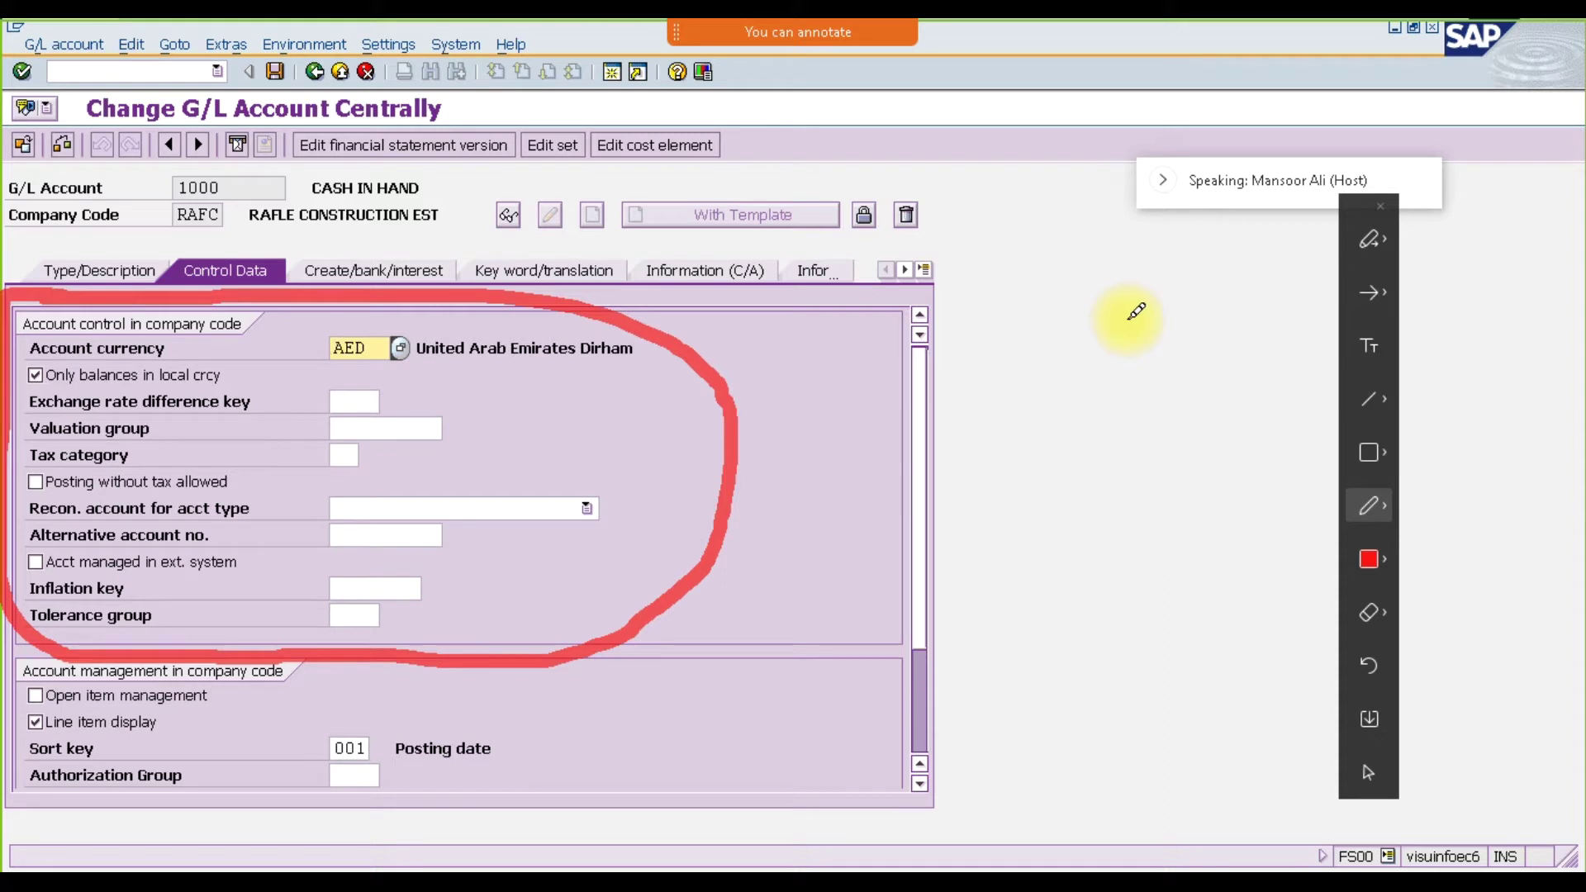
pyautogui.click(1372, 224)
pyautogui.click(115, 351)
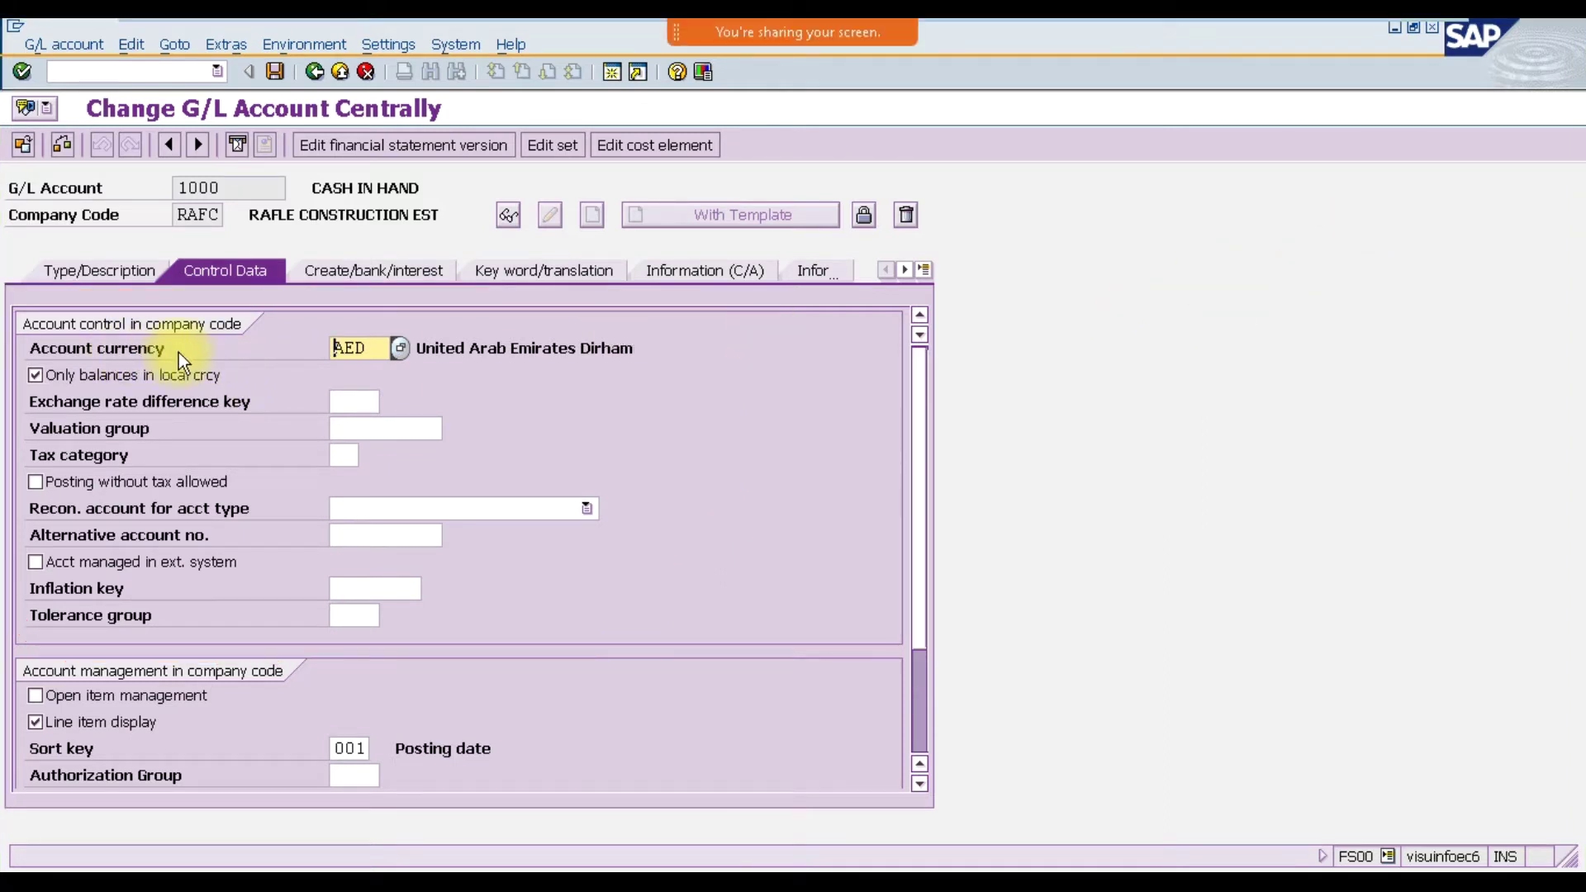
pyautogui.moveTo(382, 344); pyautogui.dragTo(330, 342)
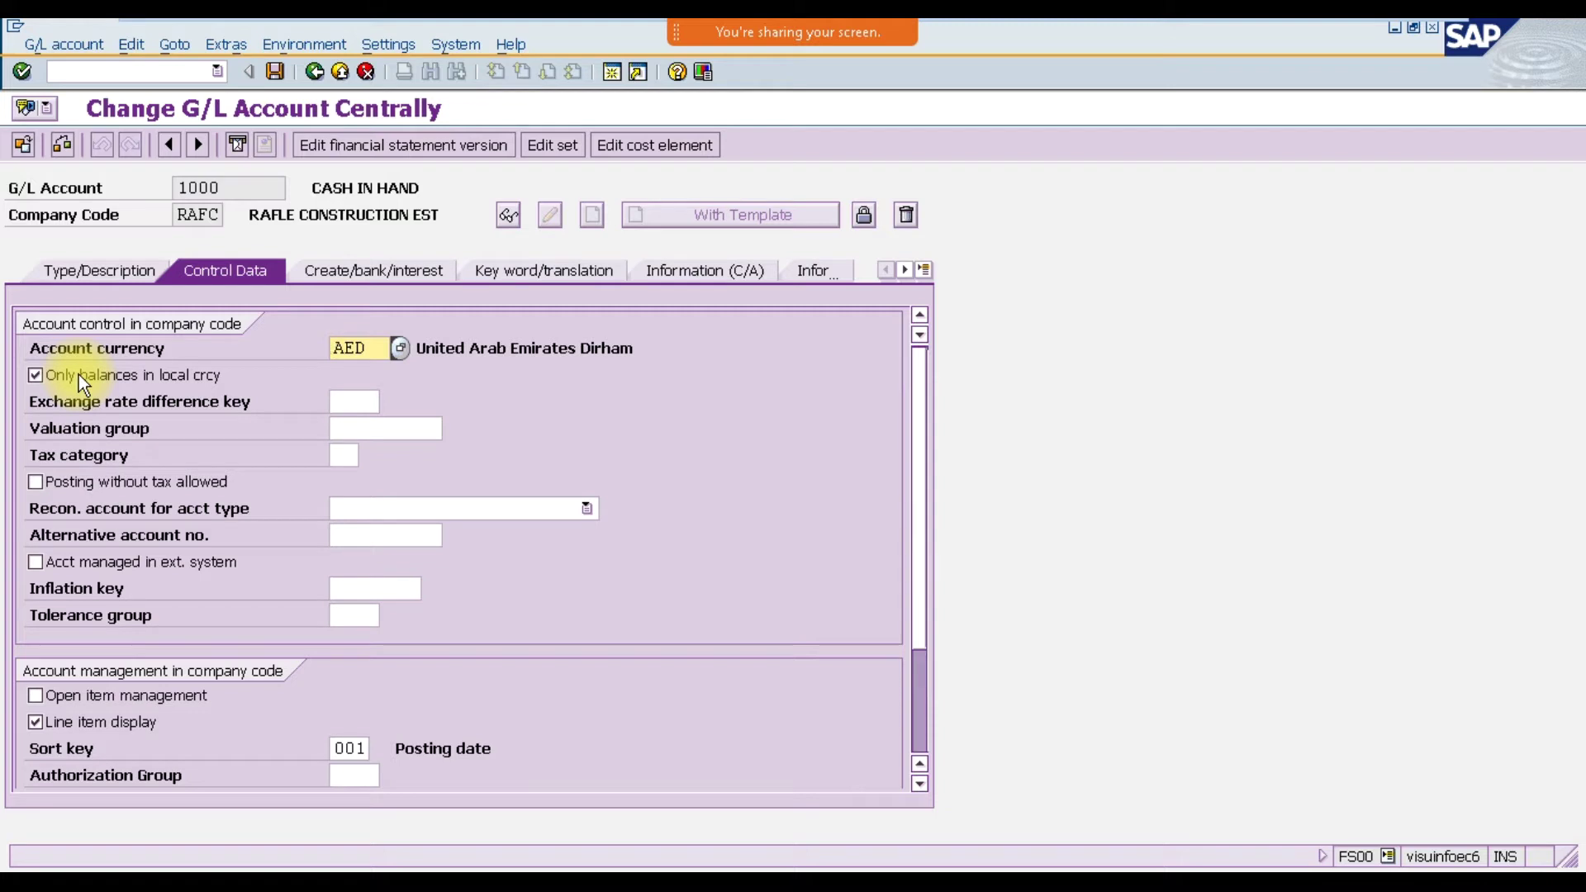
pyautogui.click(41, 404)
pyautogui.moveTo(131, 405); pyautogui.dragTo(260, 405)
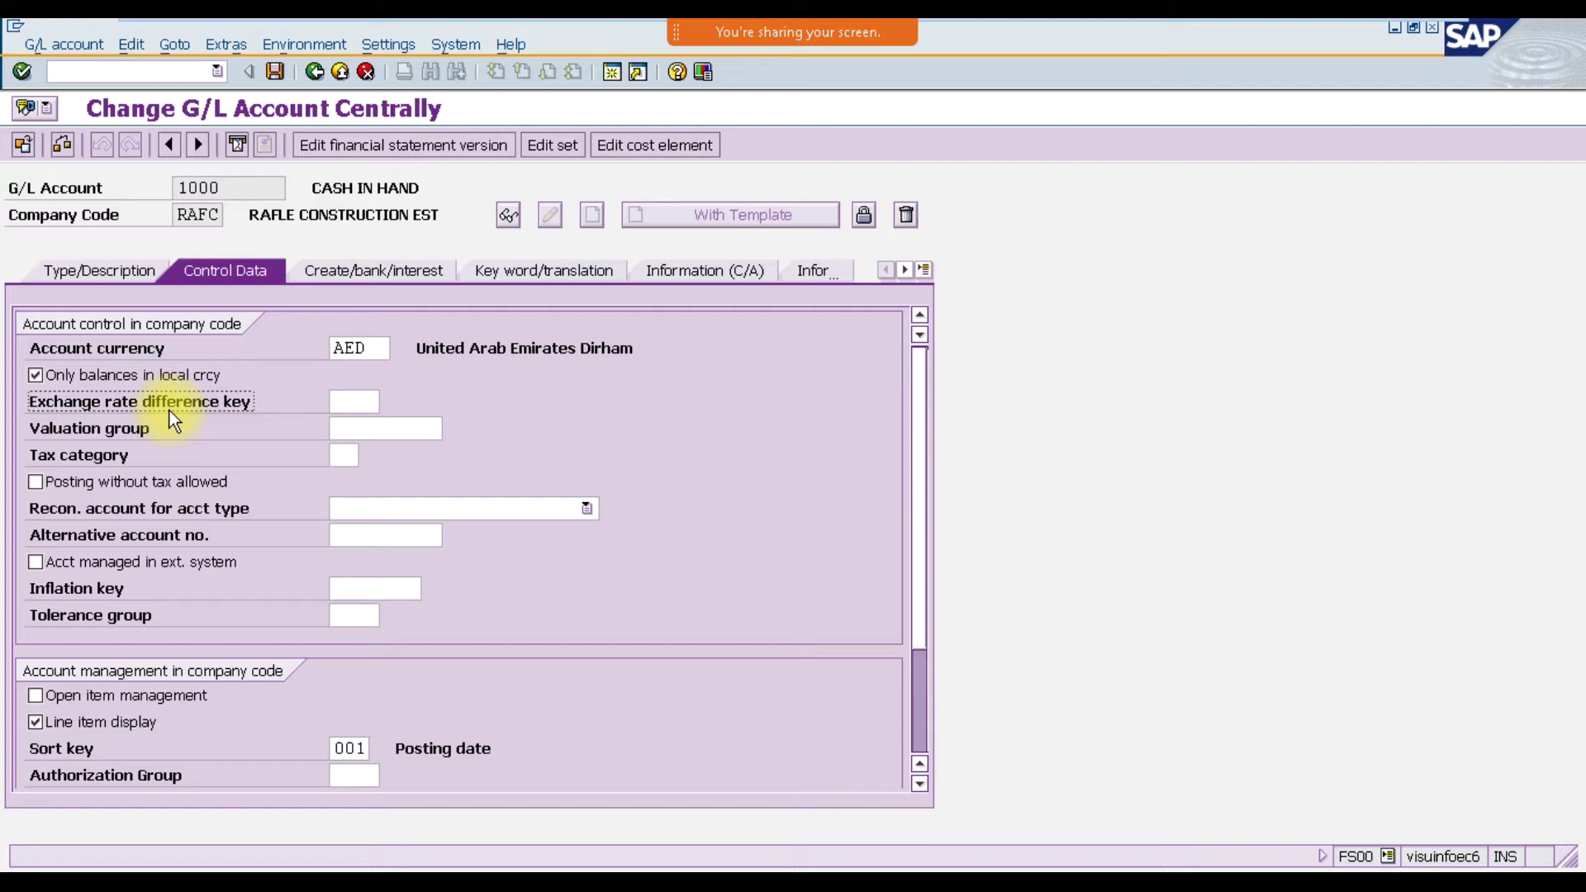
# - Look up the possible tax category entries, review the input, output and all tax types options, and close the list without choosing
pyautogui.click(41, 459)
pyautogui.click(248, 189)
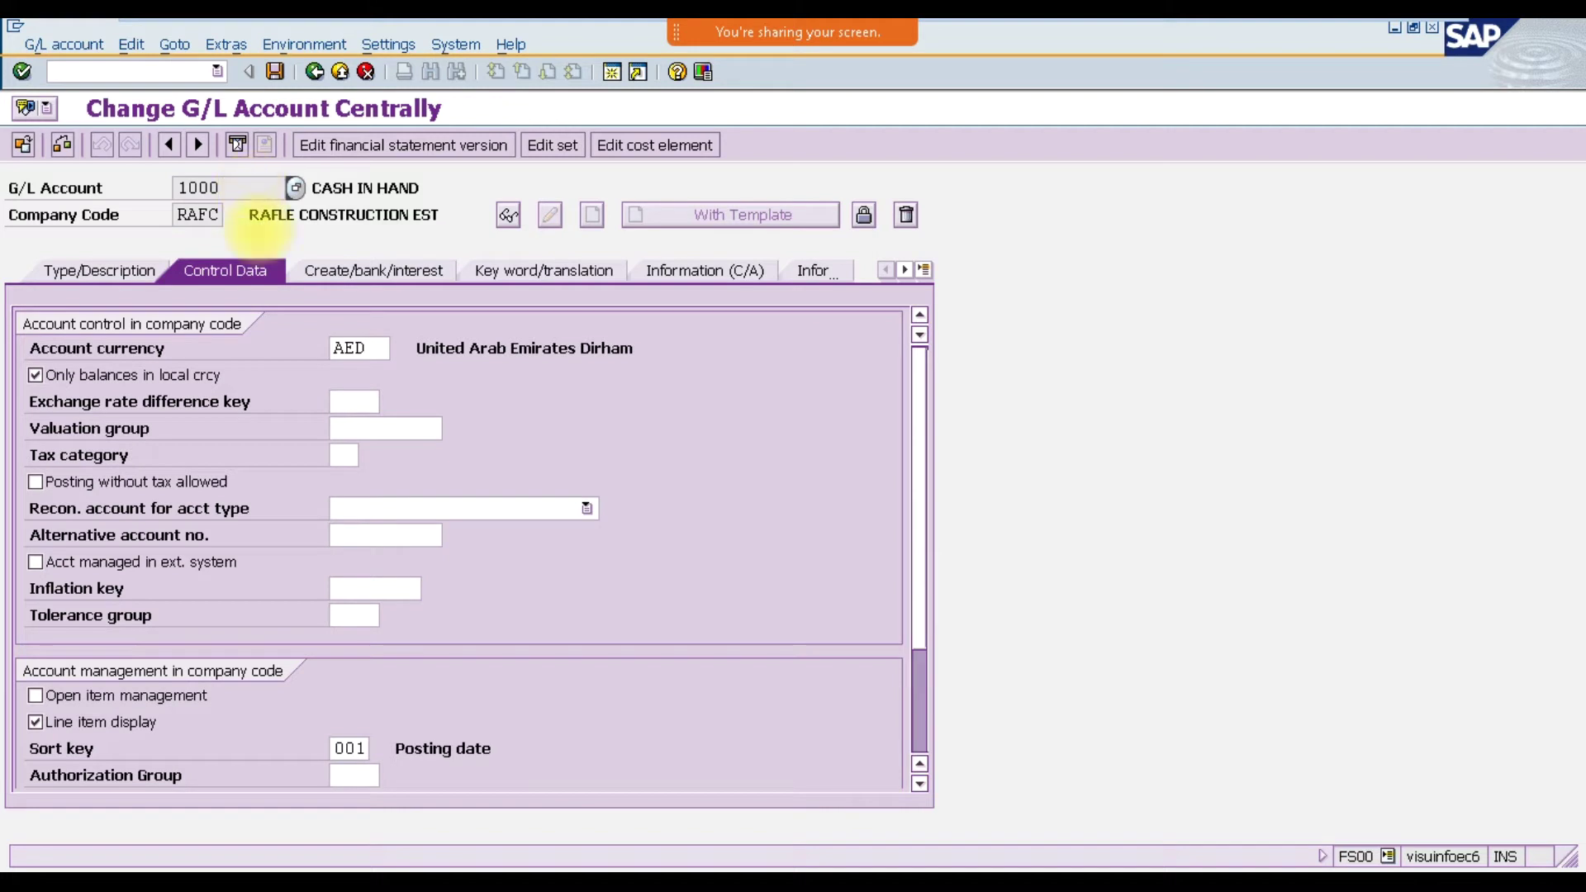
pyautogui.click(347, 455)
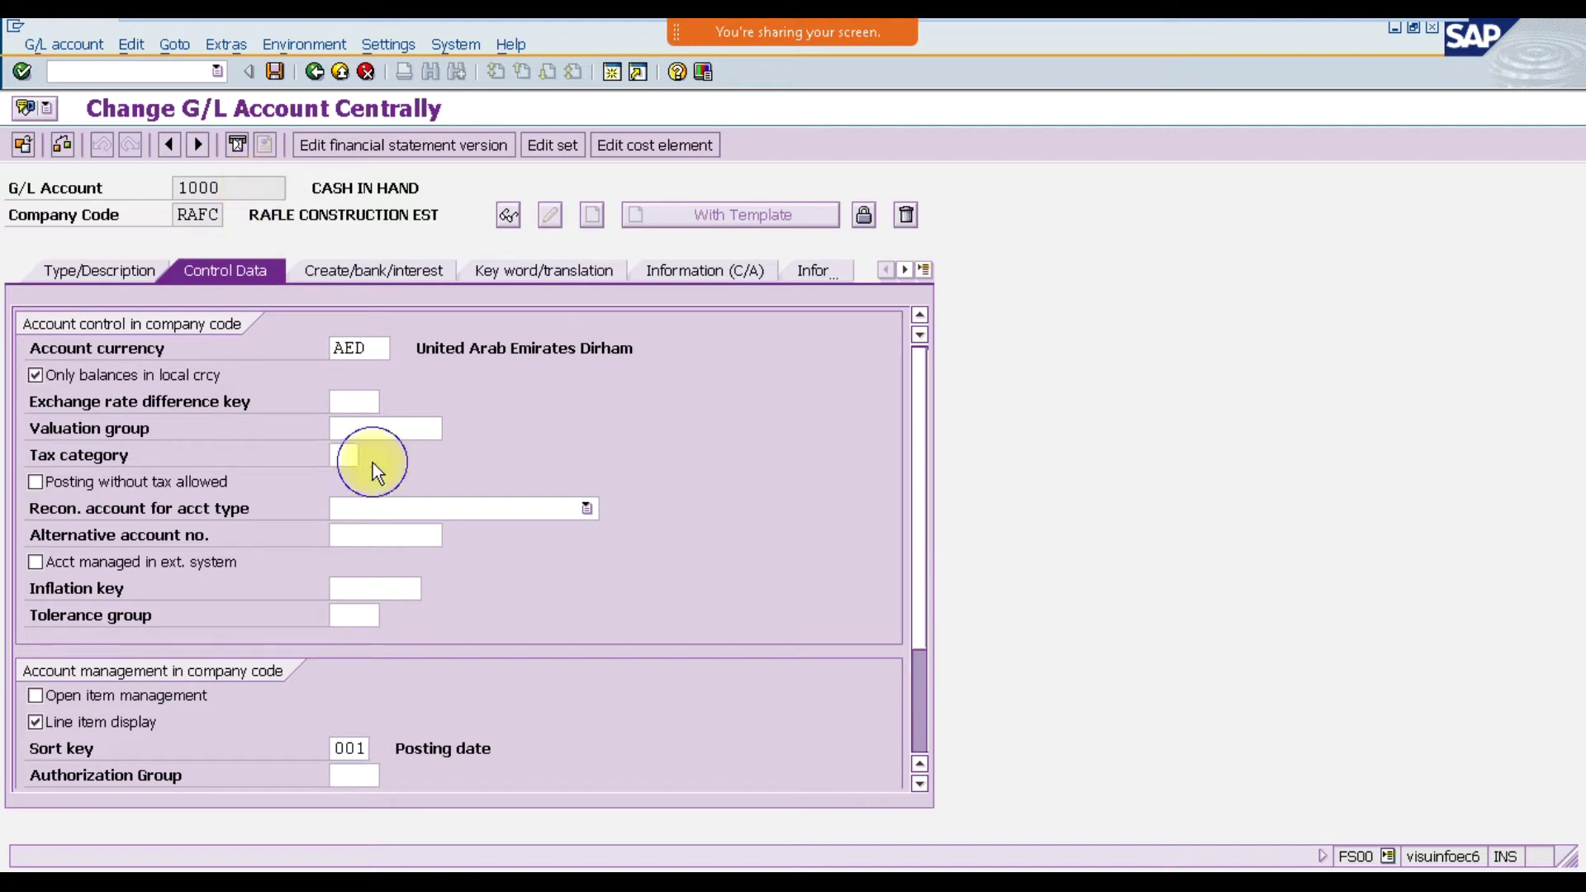
pyautogui.press('Return')
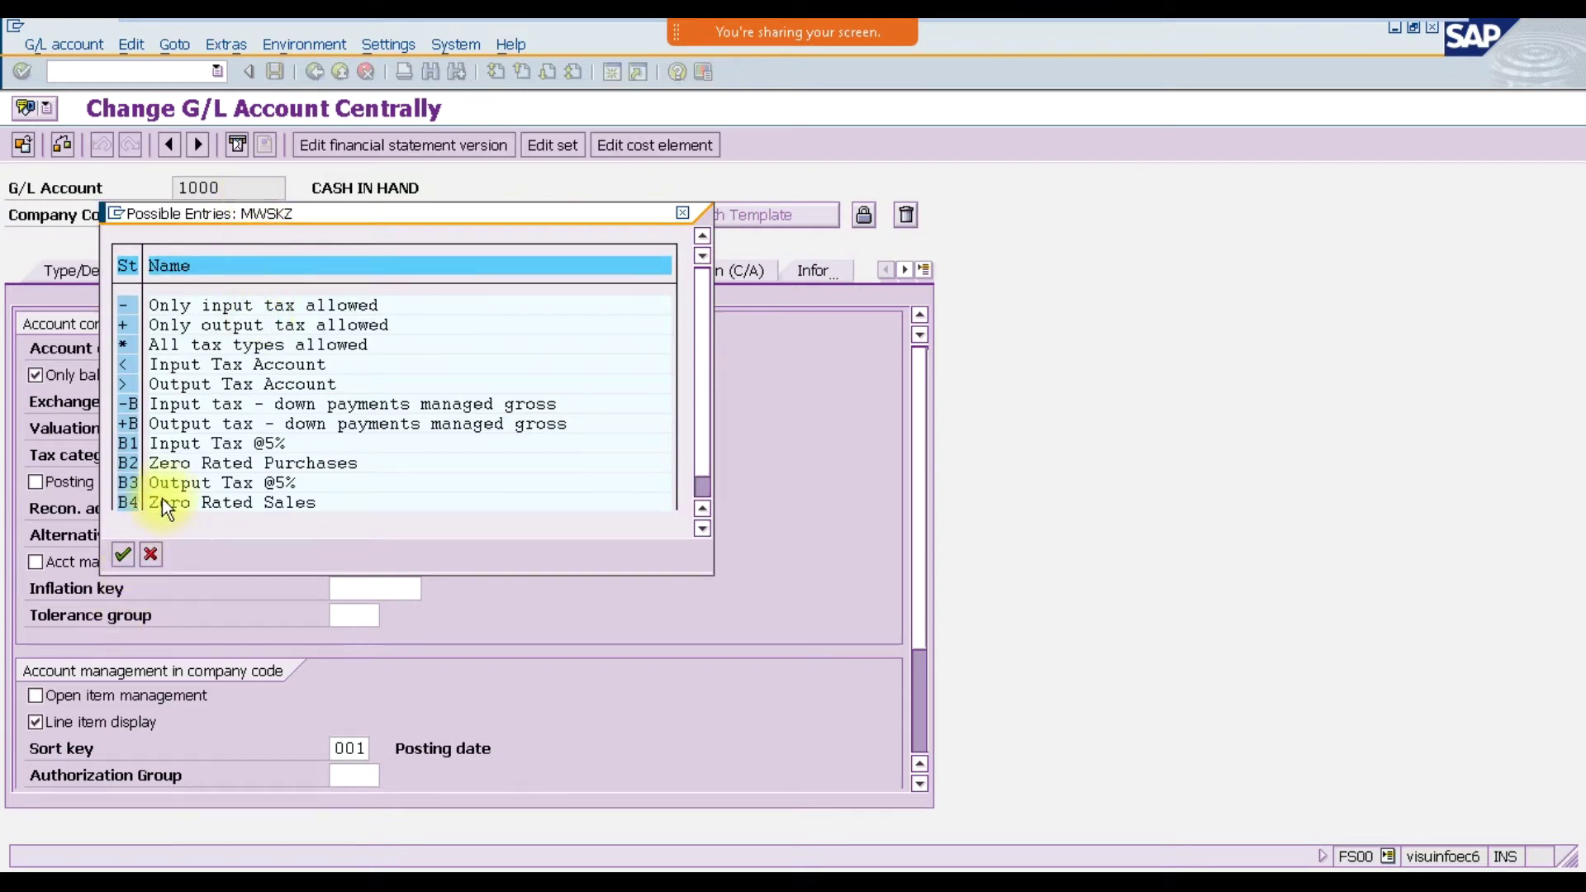
pyautogui.click(169, 446)
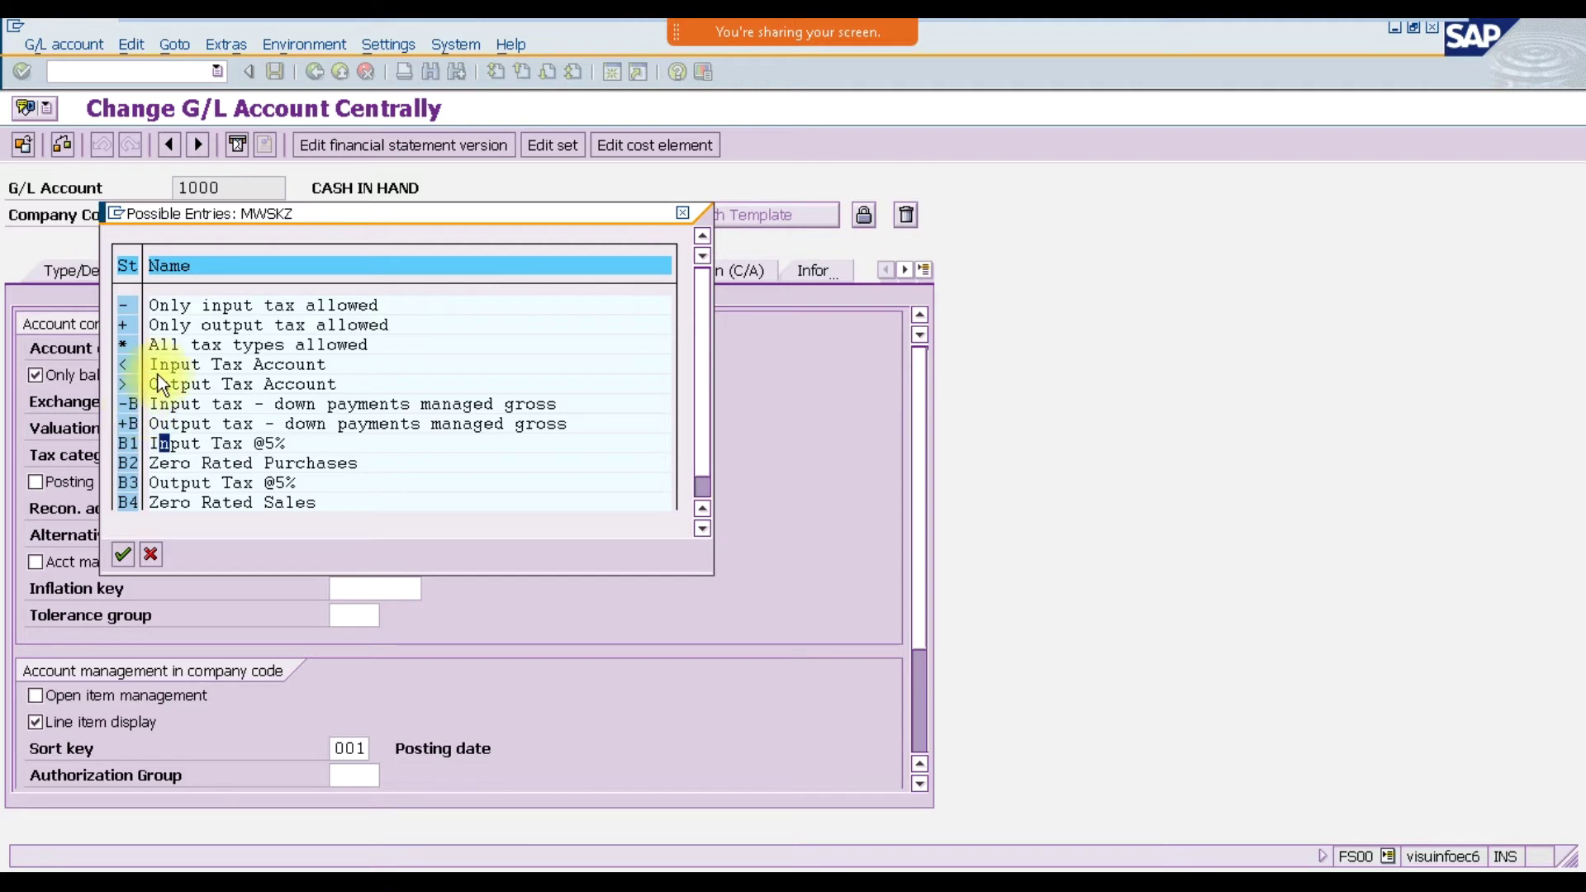
pyautogui.click(132, 305)
pyautogui.moveTo(150, 345); pyautogui.dragTo(400, 350)
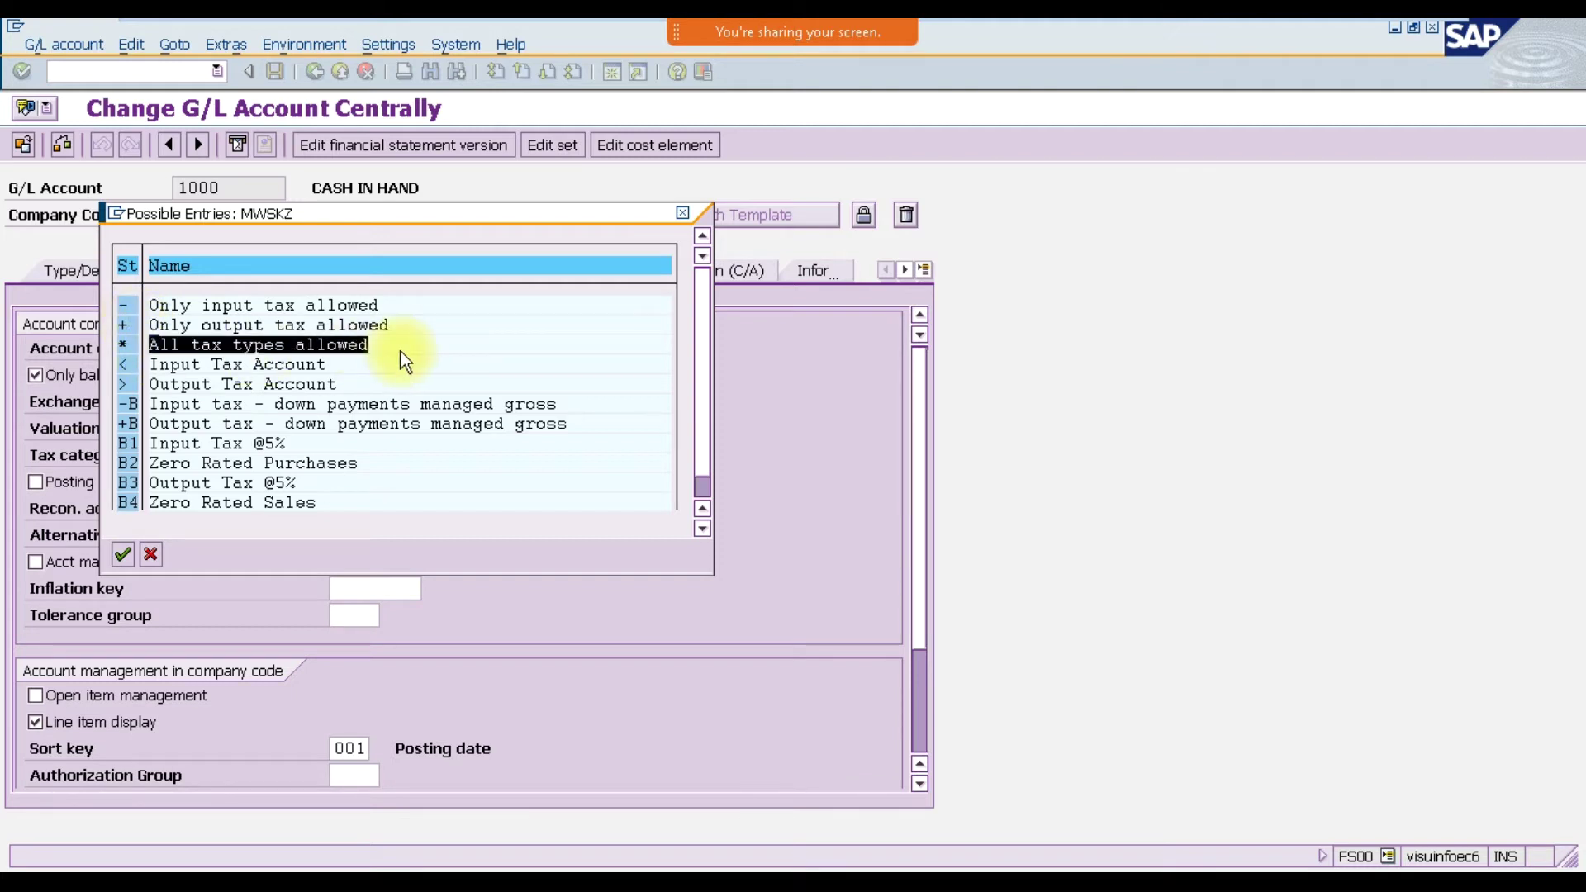
pyautogui.hotkey('ctrl', 'c')
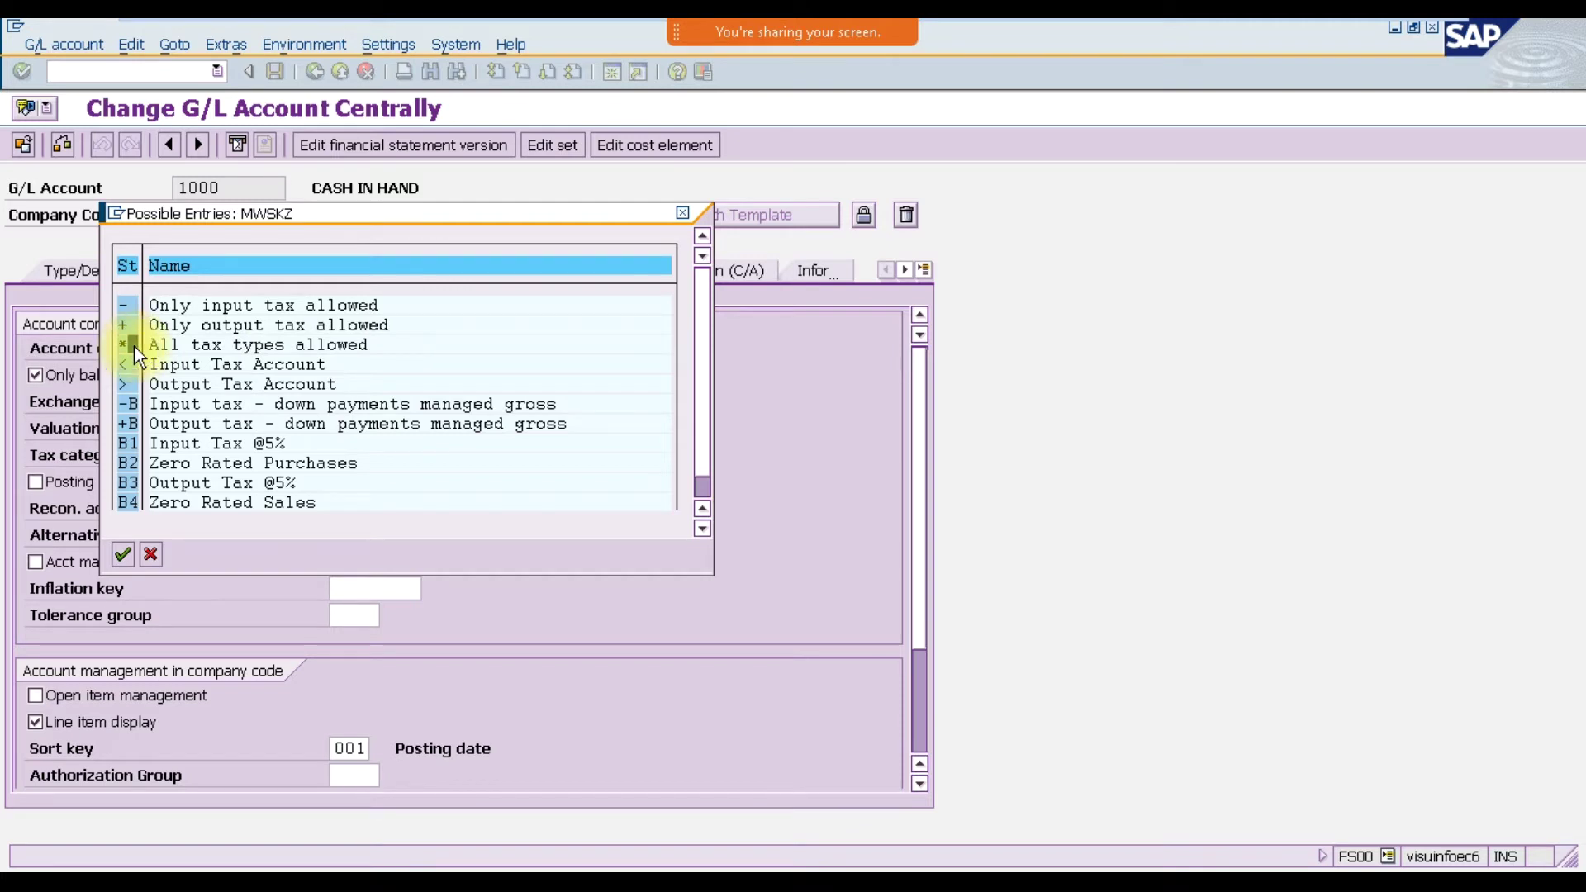
pyautogui.click(682, 213)
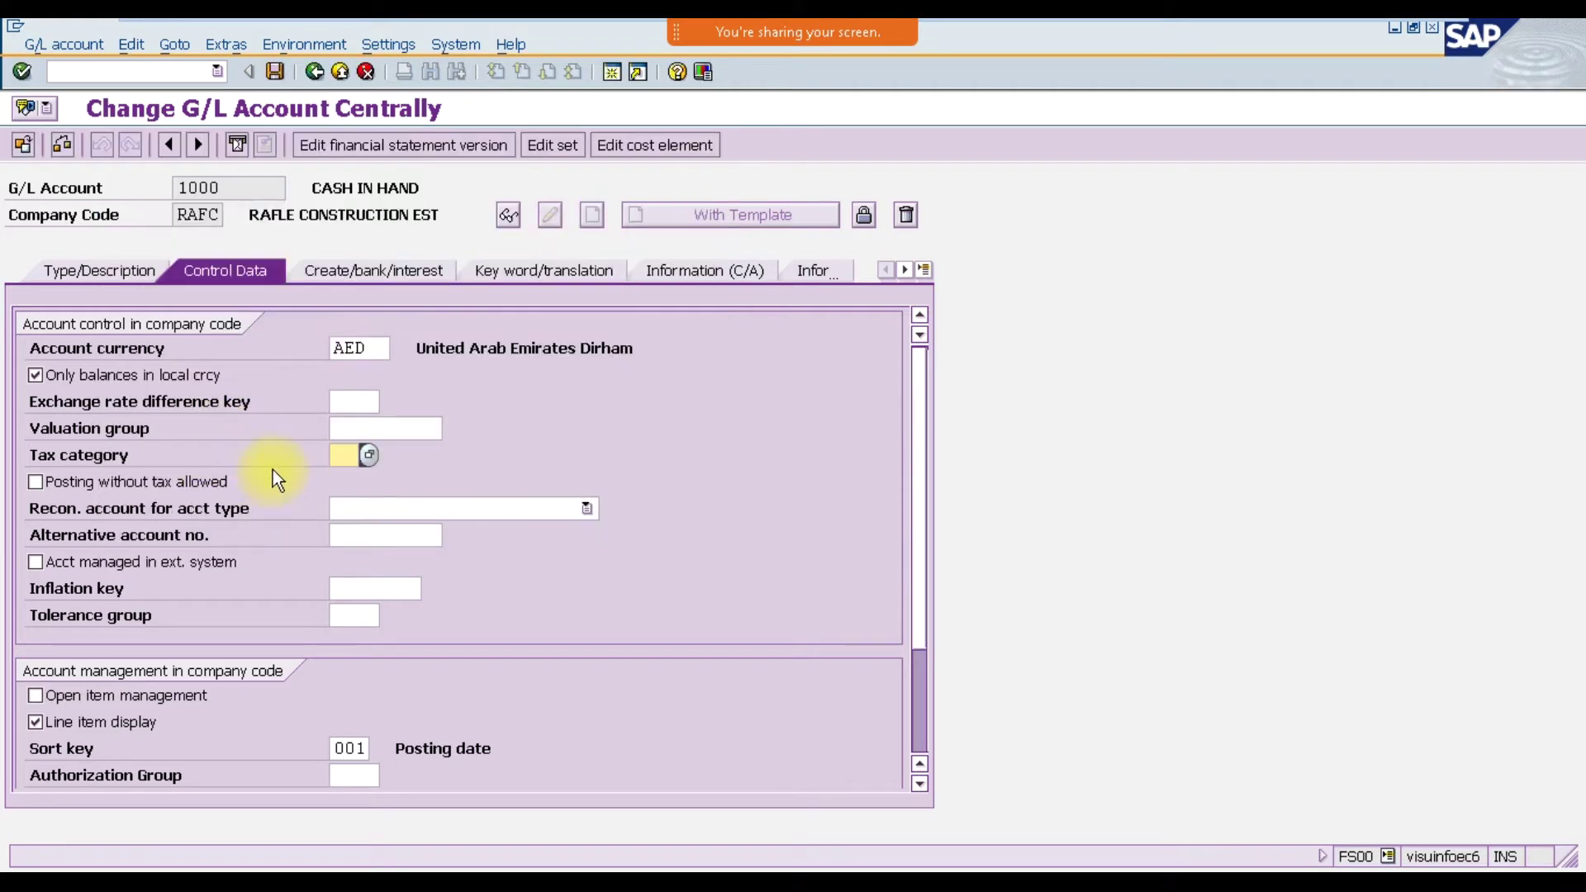
# - Allow posting without tax for the account, and check the tax category entries again without choosing one
pyautogui.click(113, 483)
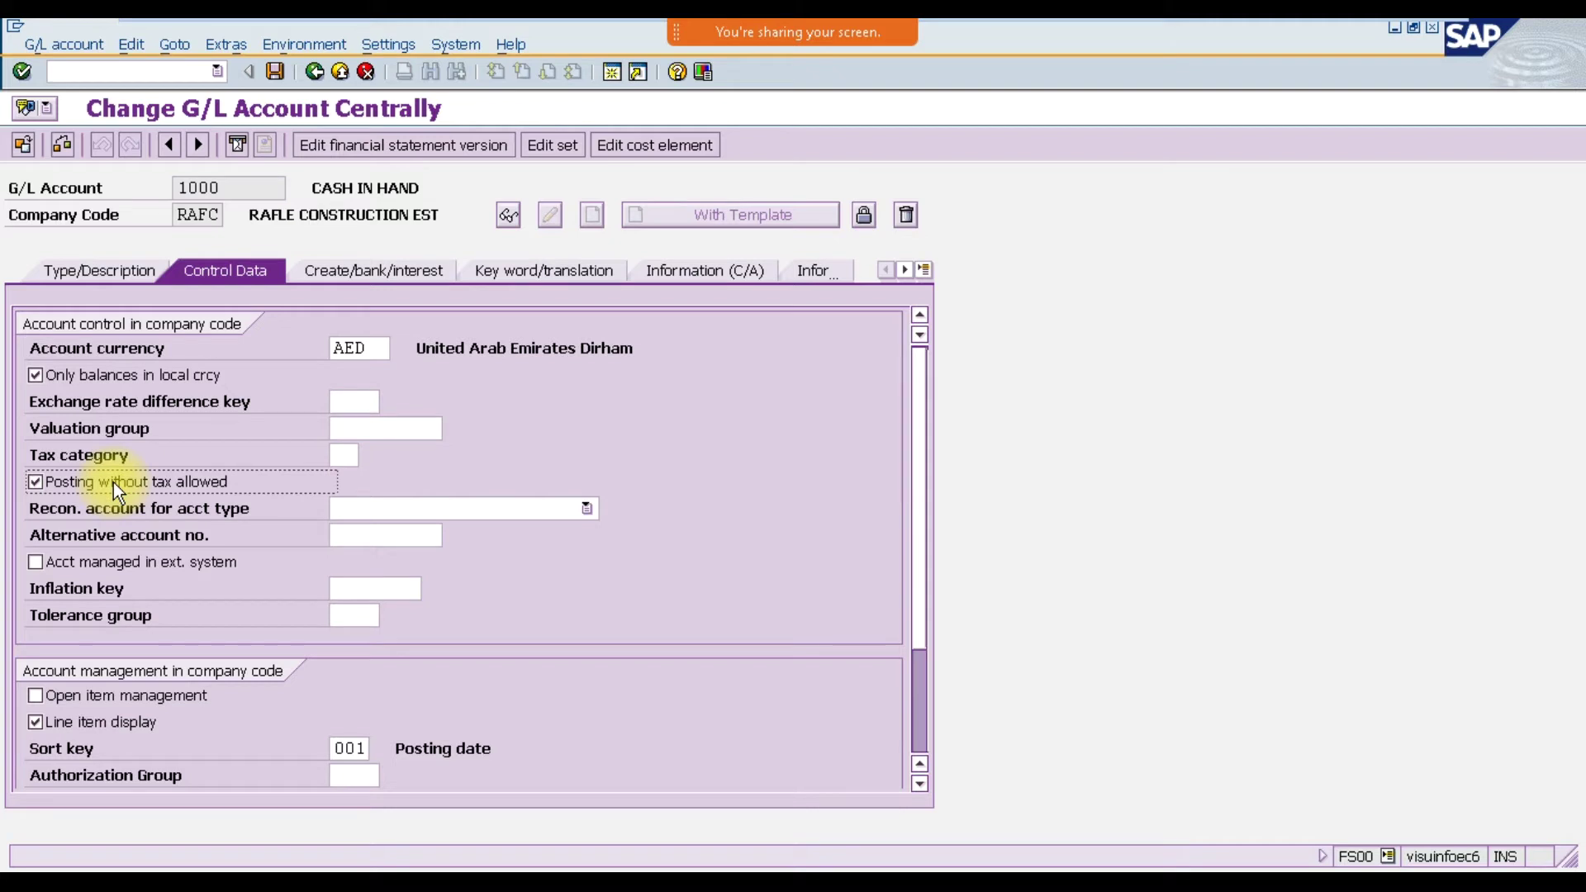
pyautogui.click(359, 455)
pyautogui.click(368, 455)
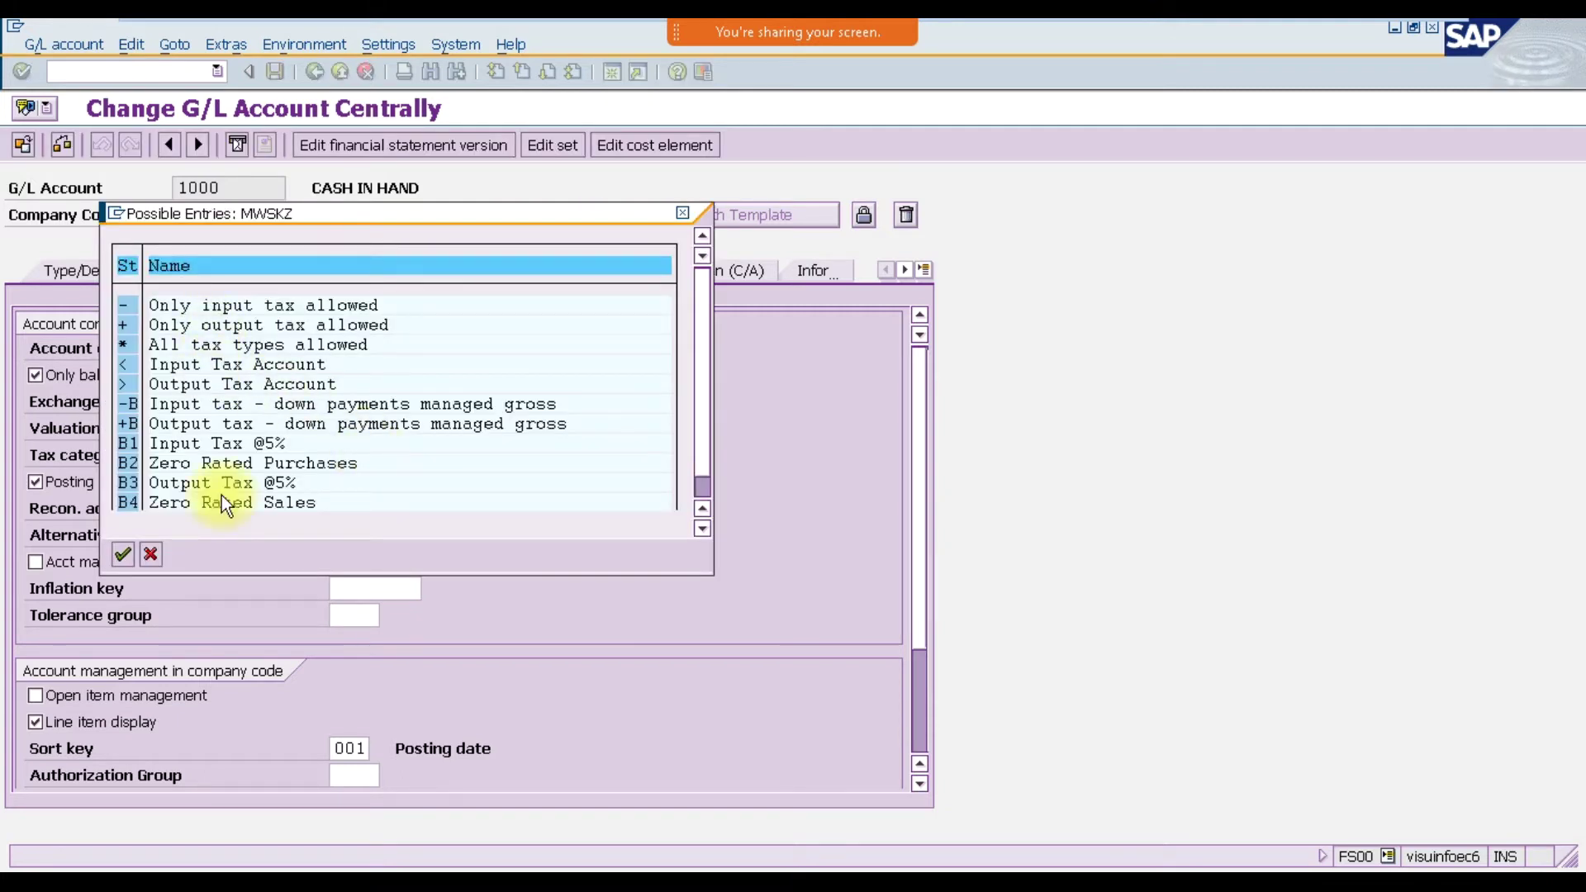
pyautogui.click(157, 557)
# - Close the tax category entries and look up the account types available for the reconciliation account
pyautogui.click(76, 516)
pyautogui.moveTo(240, 520); pyautogui.dragTo(319, 520)
pyautogui.click(430, 509)
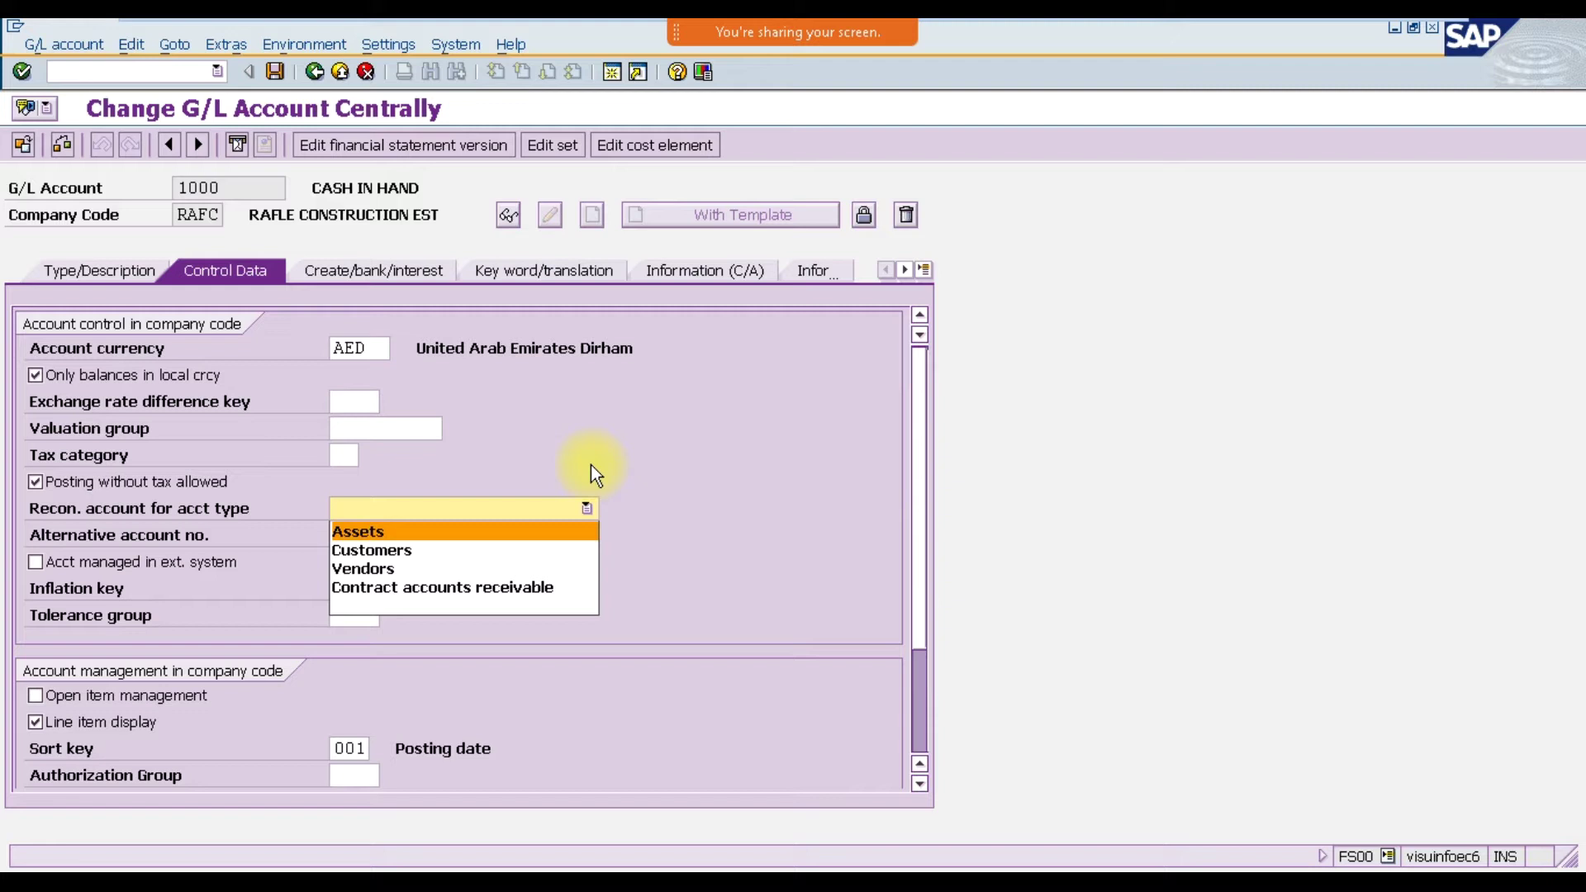
# - Switch to the Excel workbook and enter Building, Dubai Mall, Emirates Mall and Burjaman Mall in cells D133 to D136
pyautogui.moveTo(962, 18)
pyautogui.click(1372, 40)
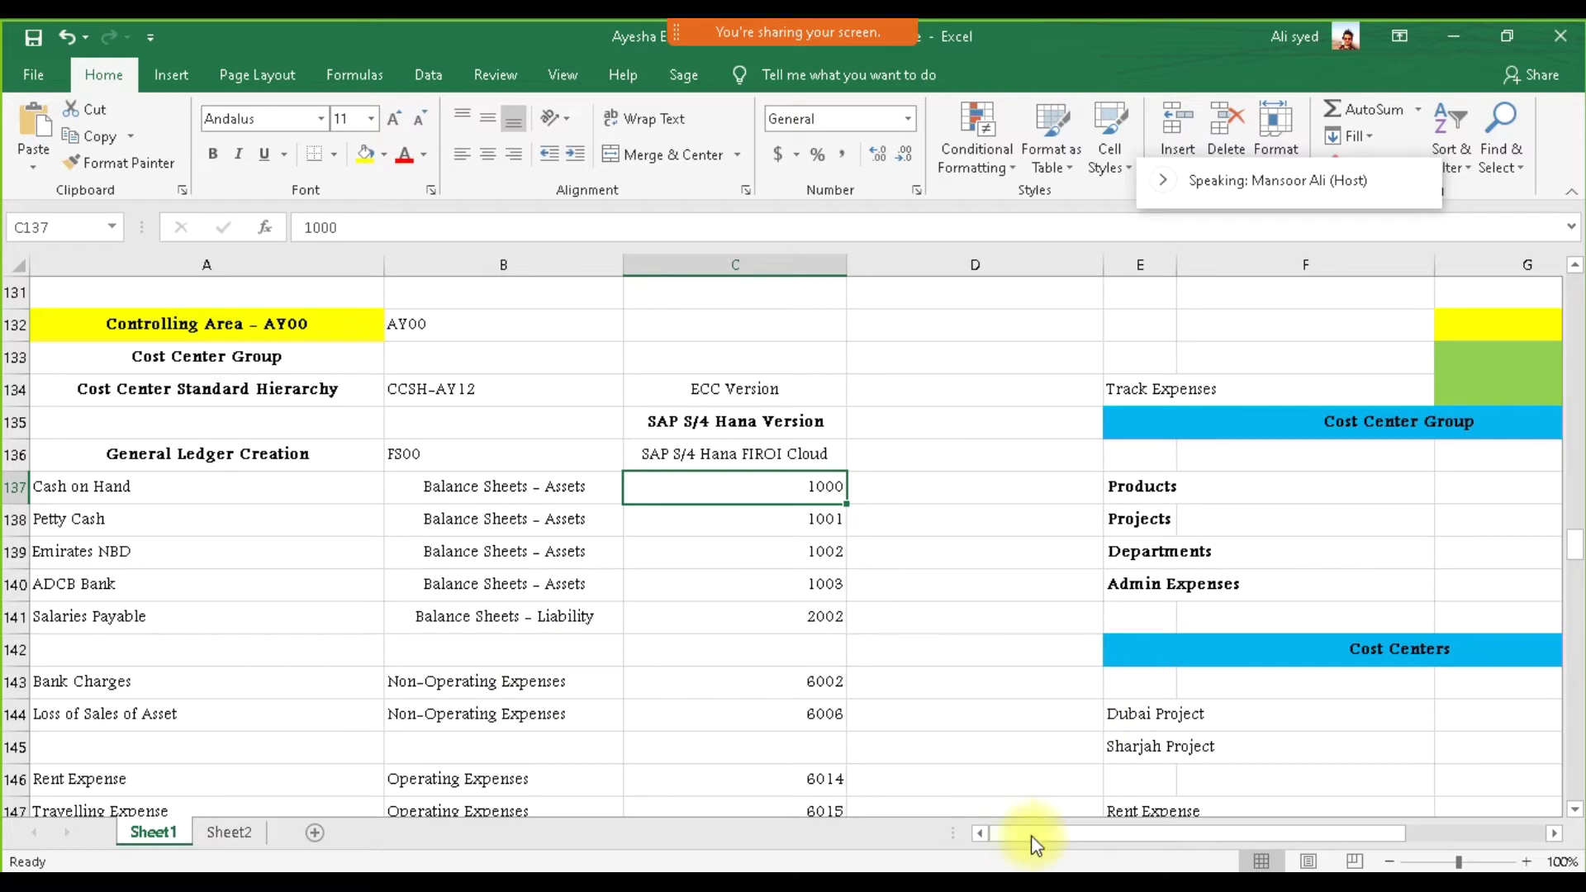
pyautogui.click(919, 366)
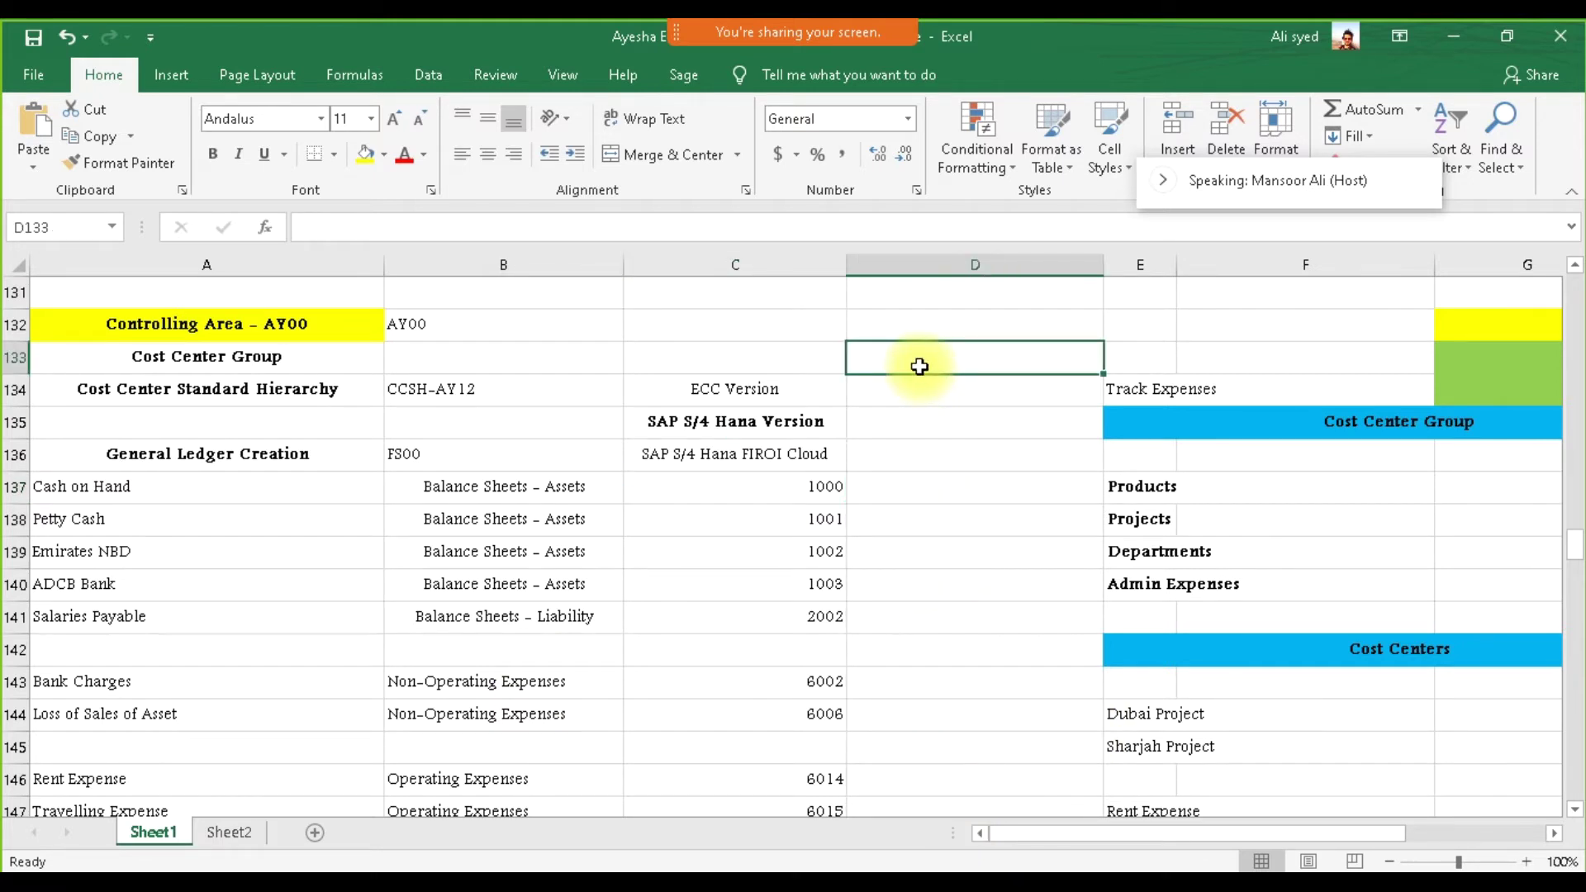
pyautogui.write('Building')
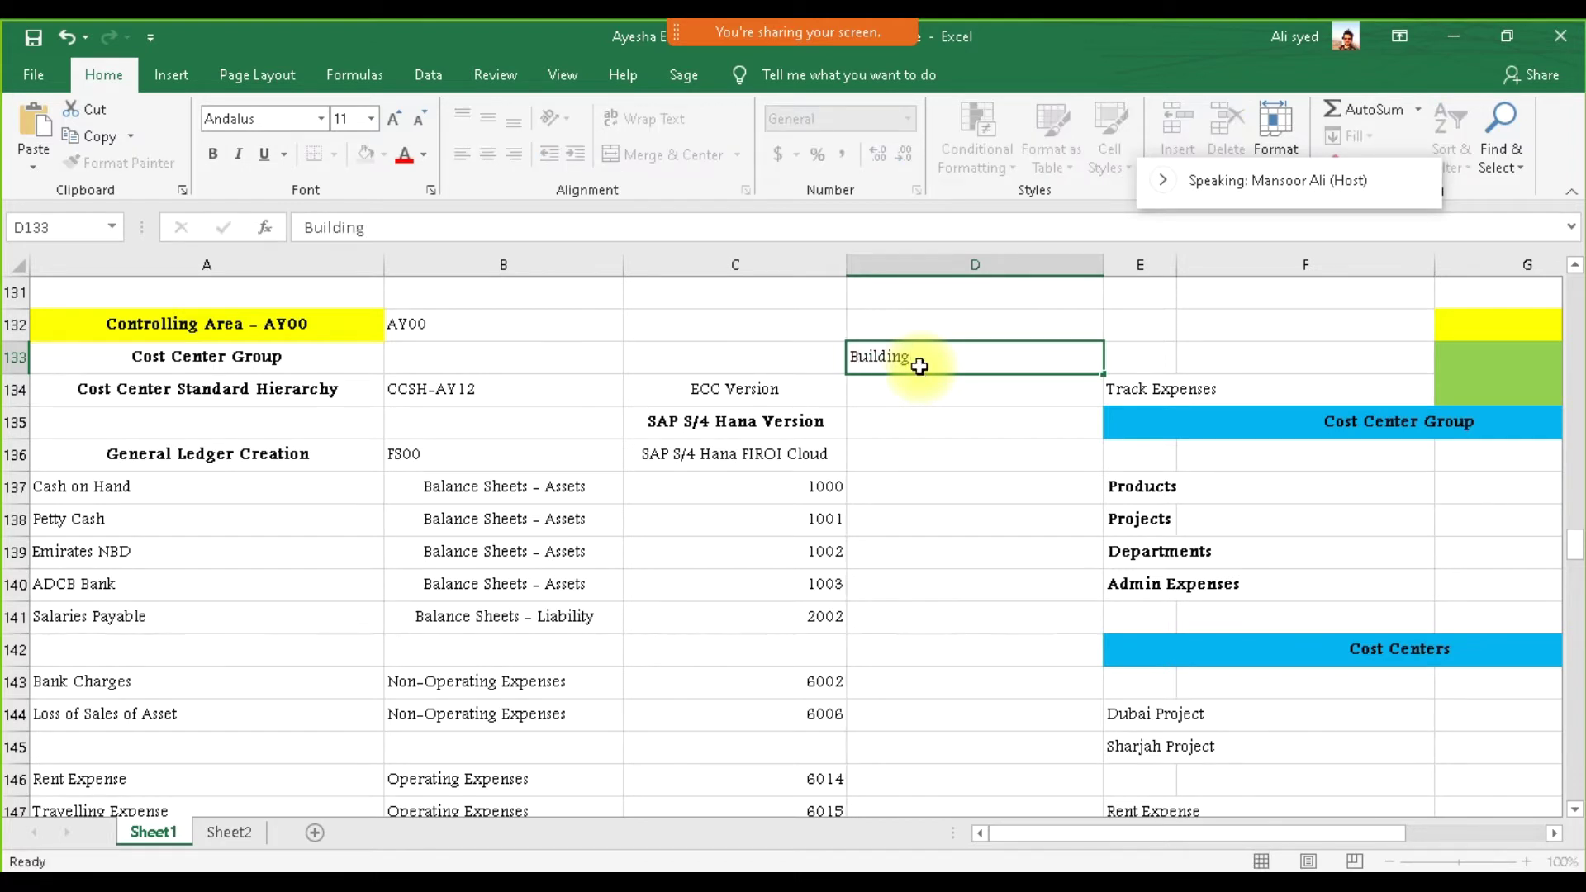
pyautogui.press('Return')
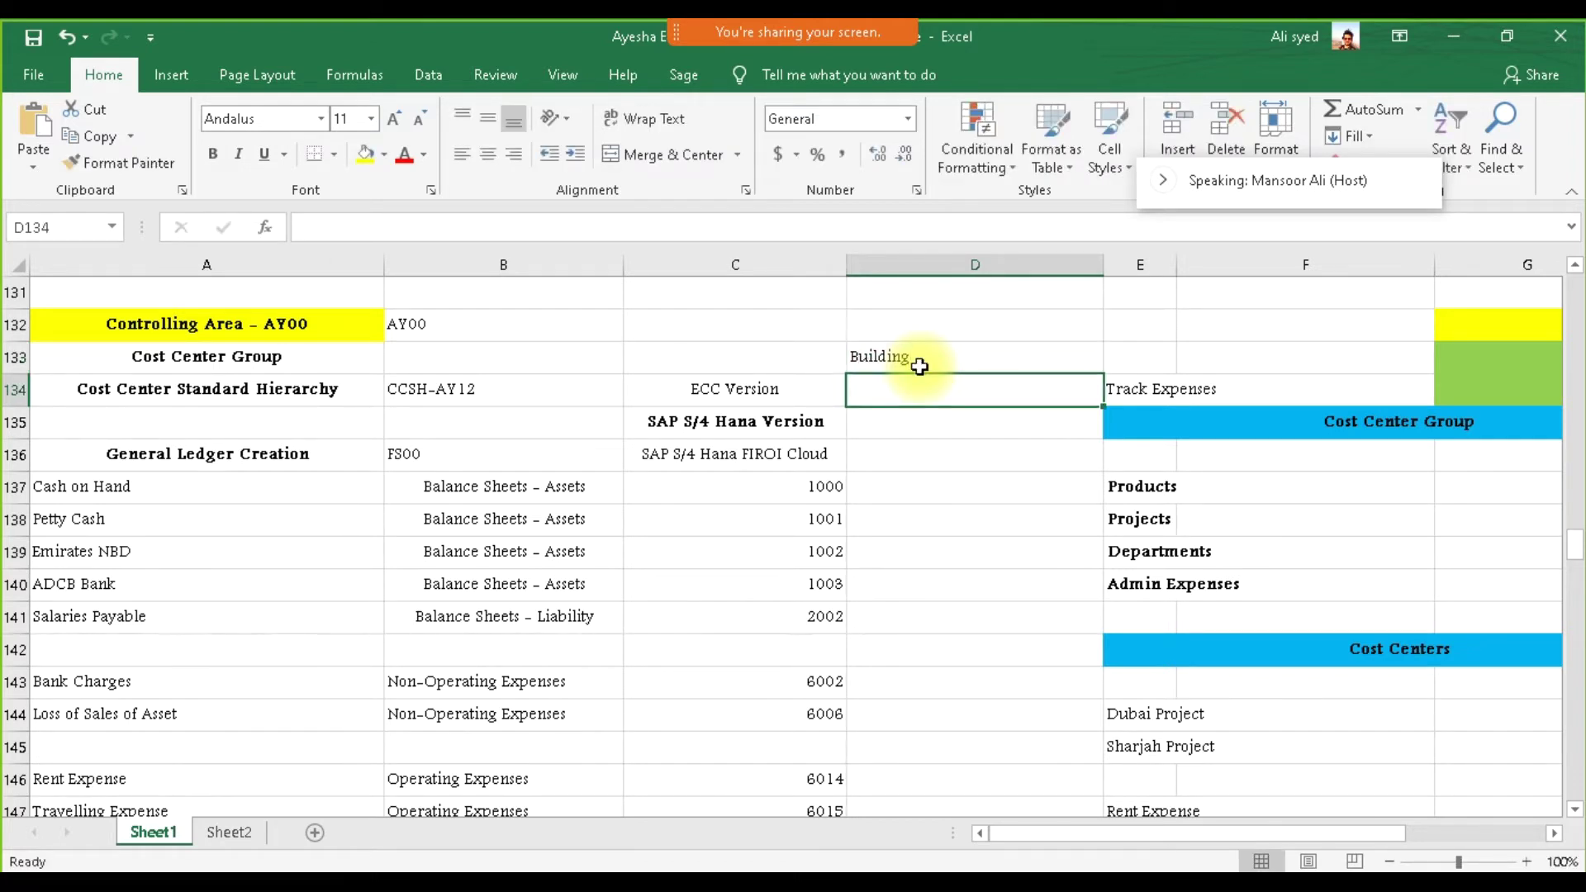
pyautogui.write('Dubai Mall')
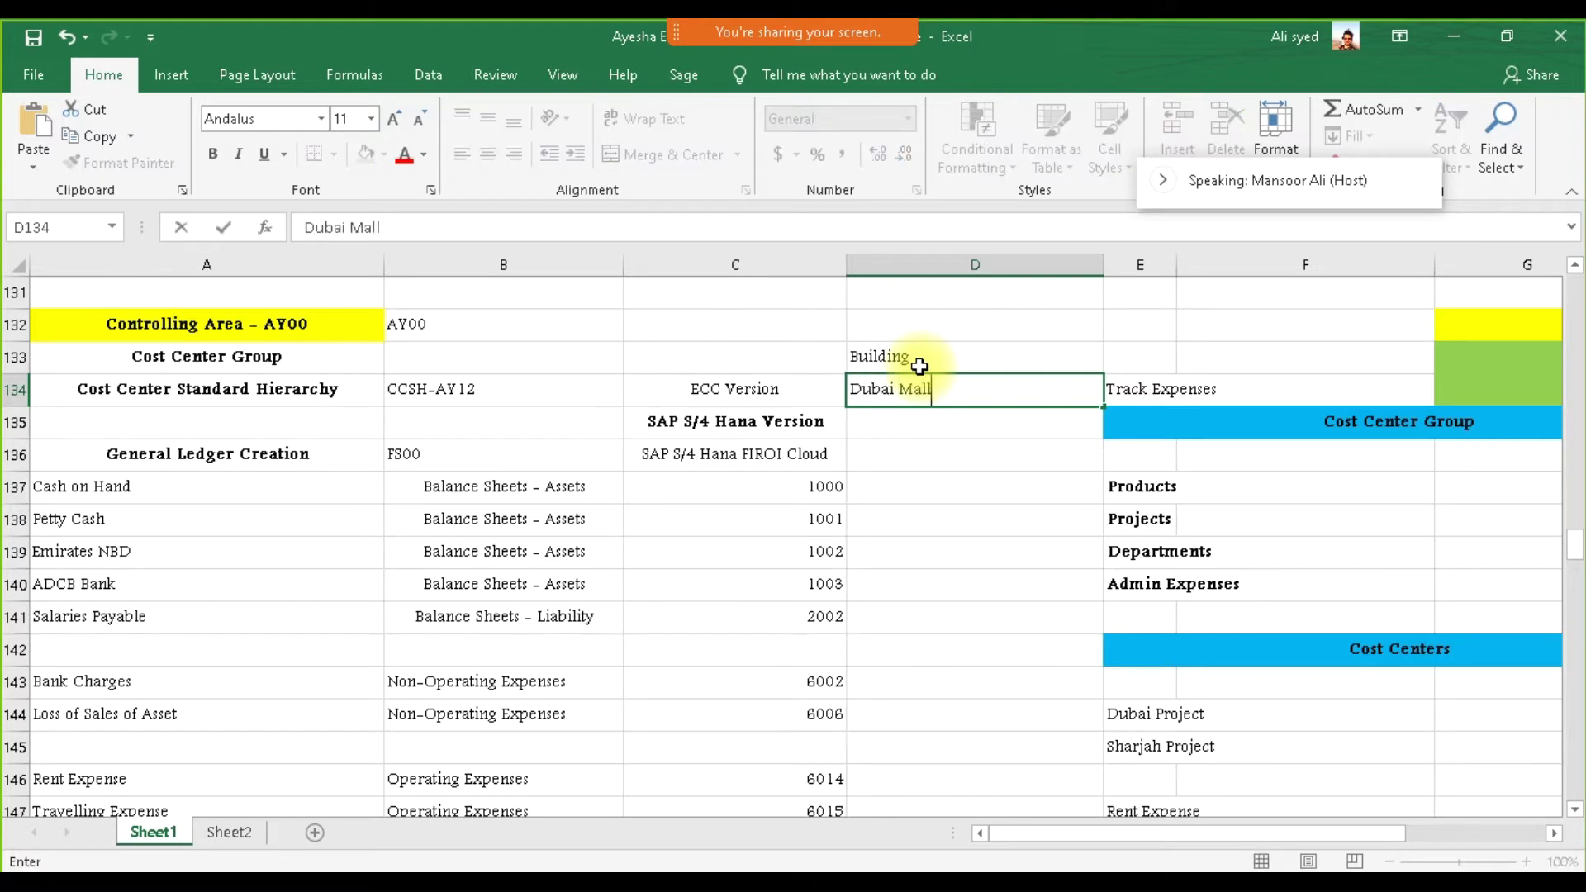
pyautogui.press('Return')
pyautogui.write('Emirates')
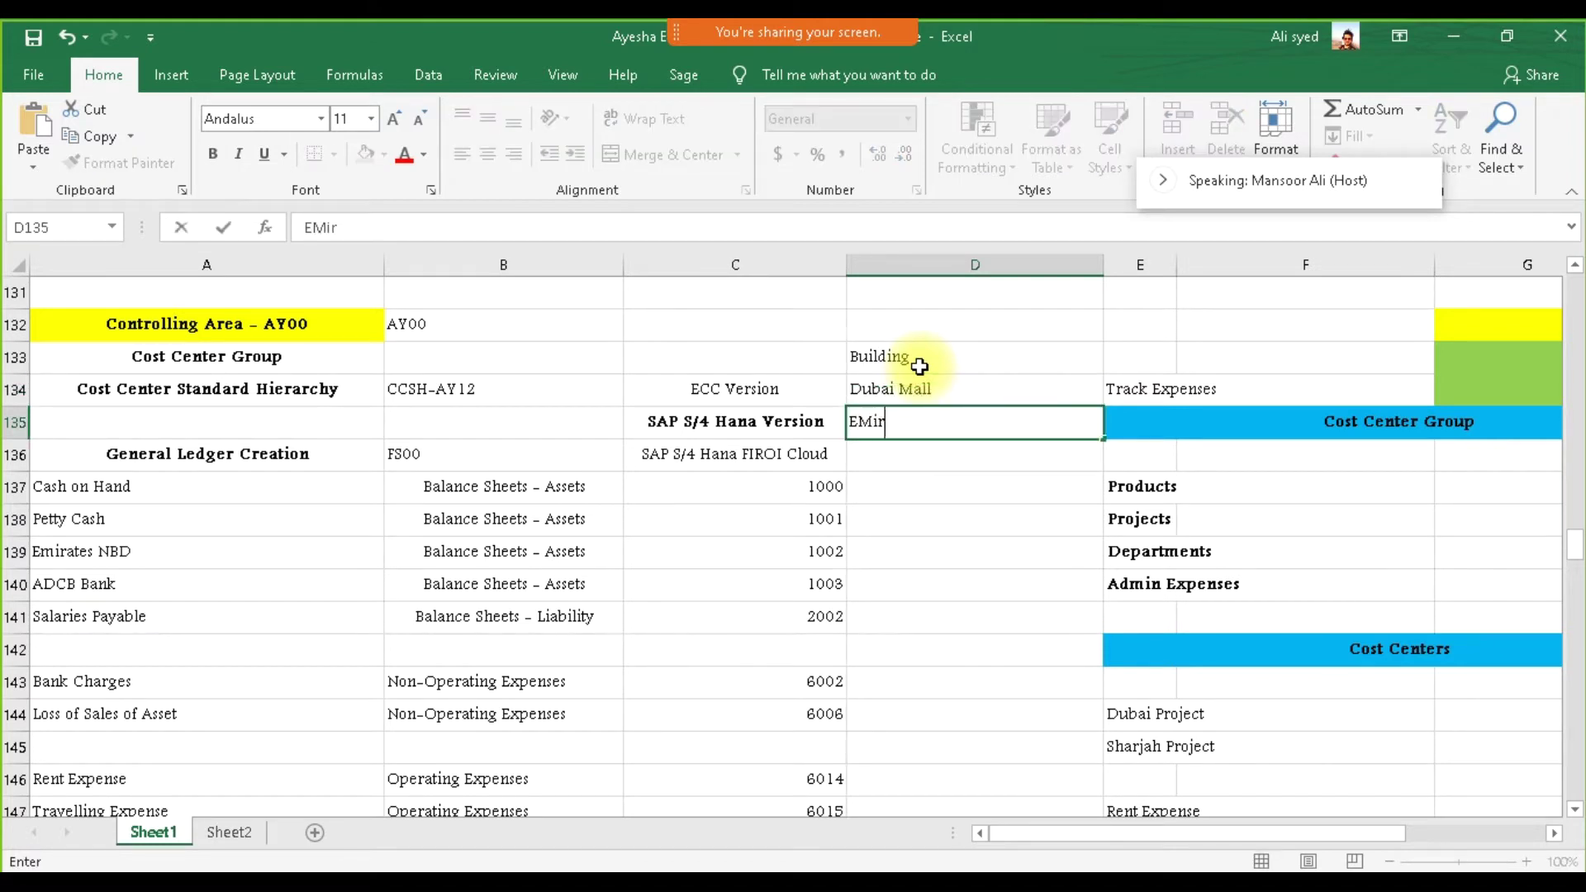
pyautogui.write(' Mall')
pyautogui.press('Return')
pyautogui.write('Burj')
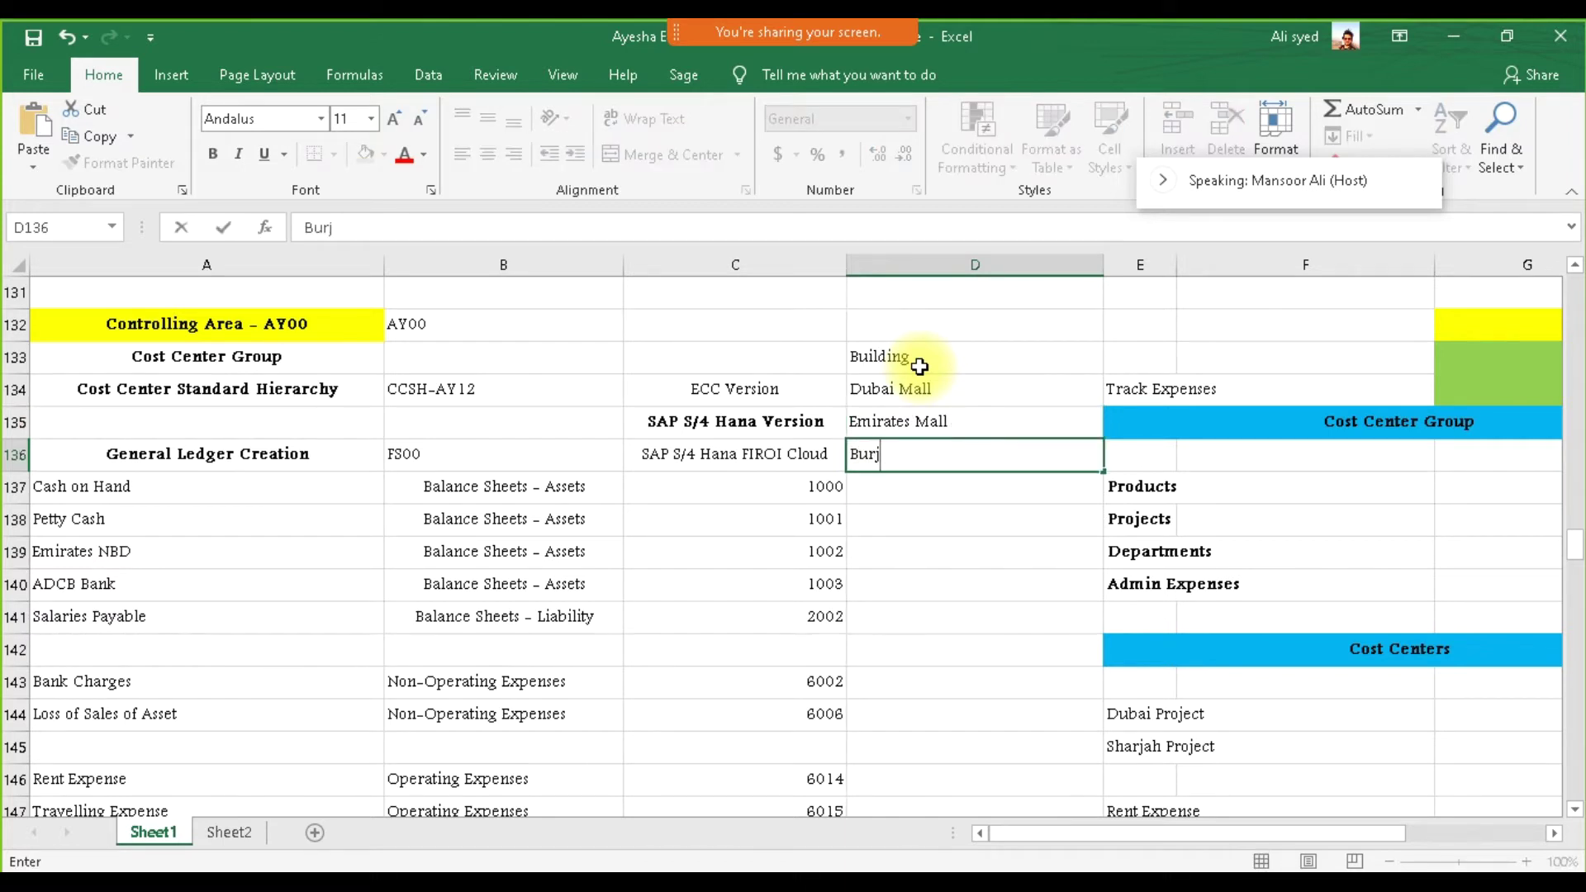
pyautogui.press('BackSpace')
pyautogui.write('rjaman Mall')
pyautogui.press('Return')
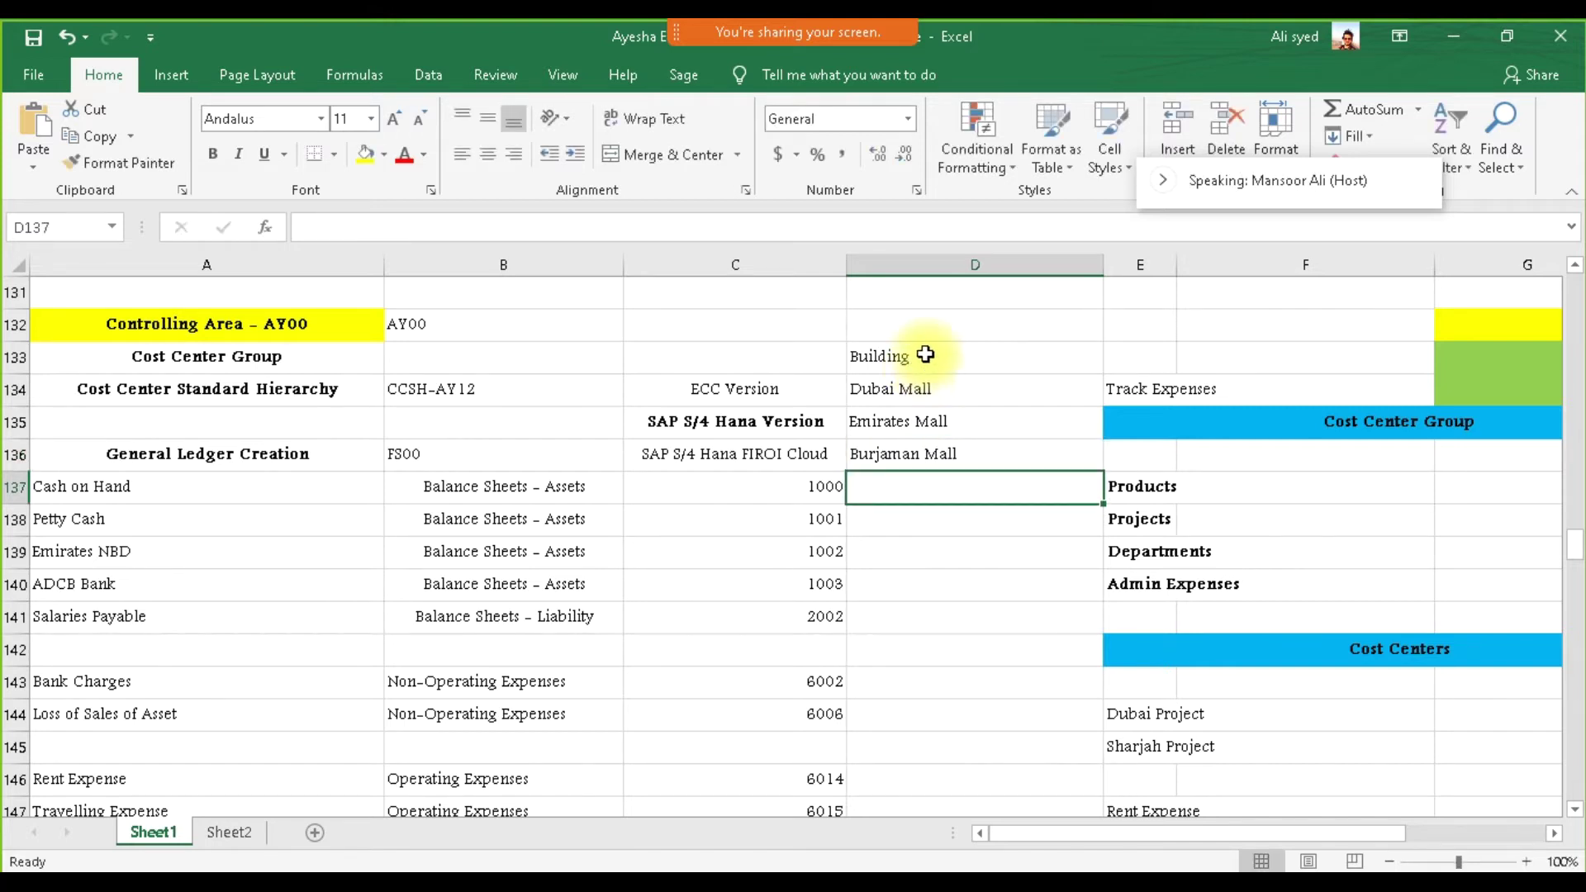
# - Review the Building heading and its mall names, then clear cells D133 to D136
pyautogui.click(925, 355)
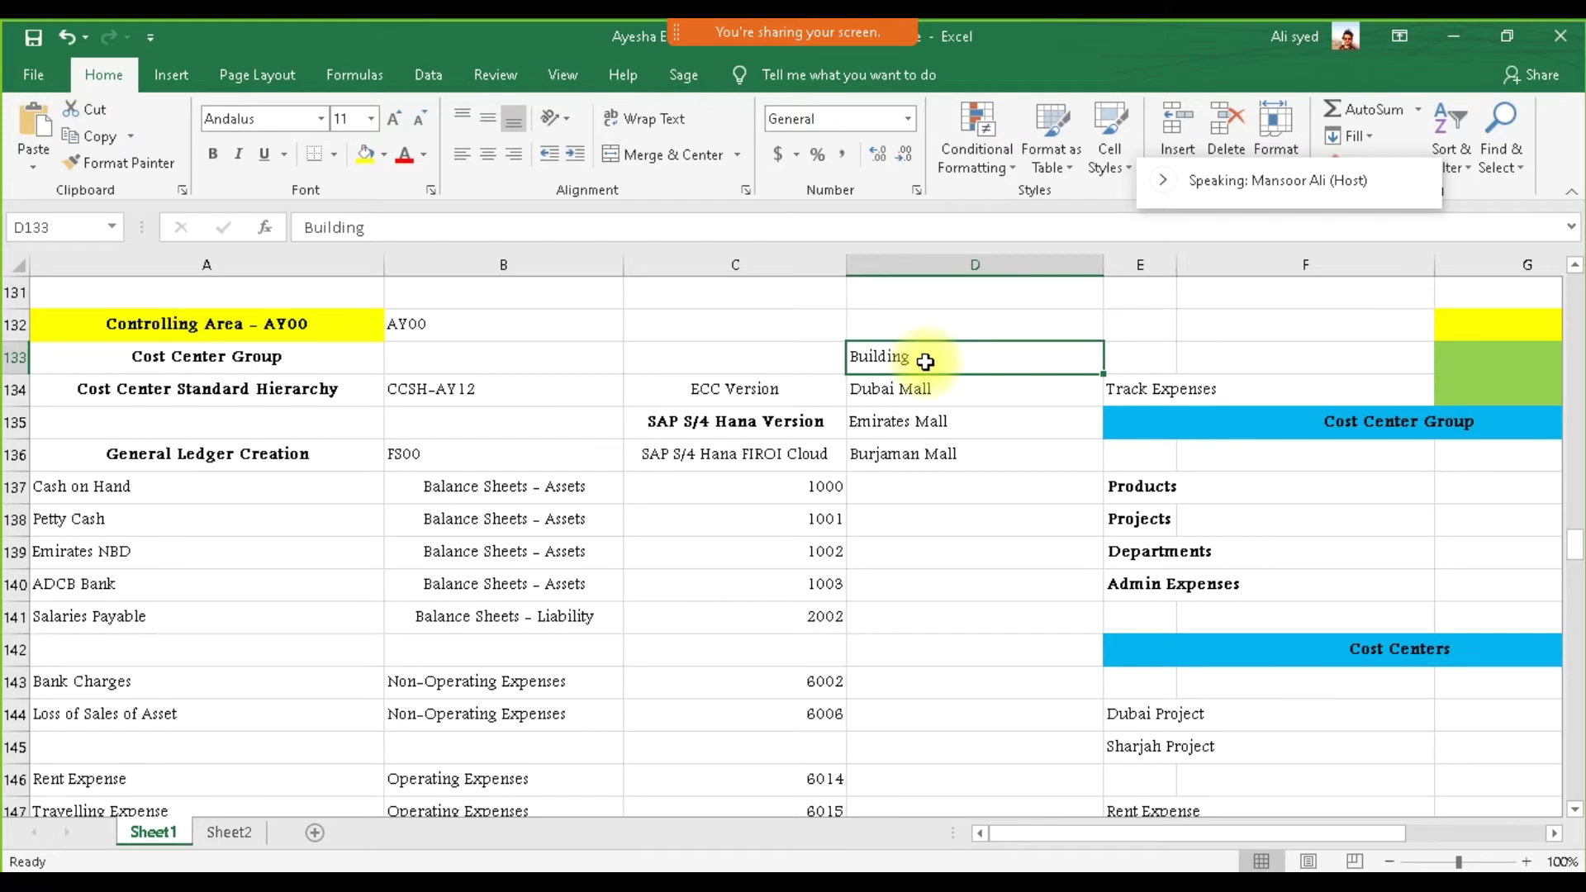
pyautogui.moveTo(915, 381); pyautogui.dragTo(922, 454)
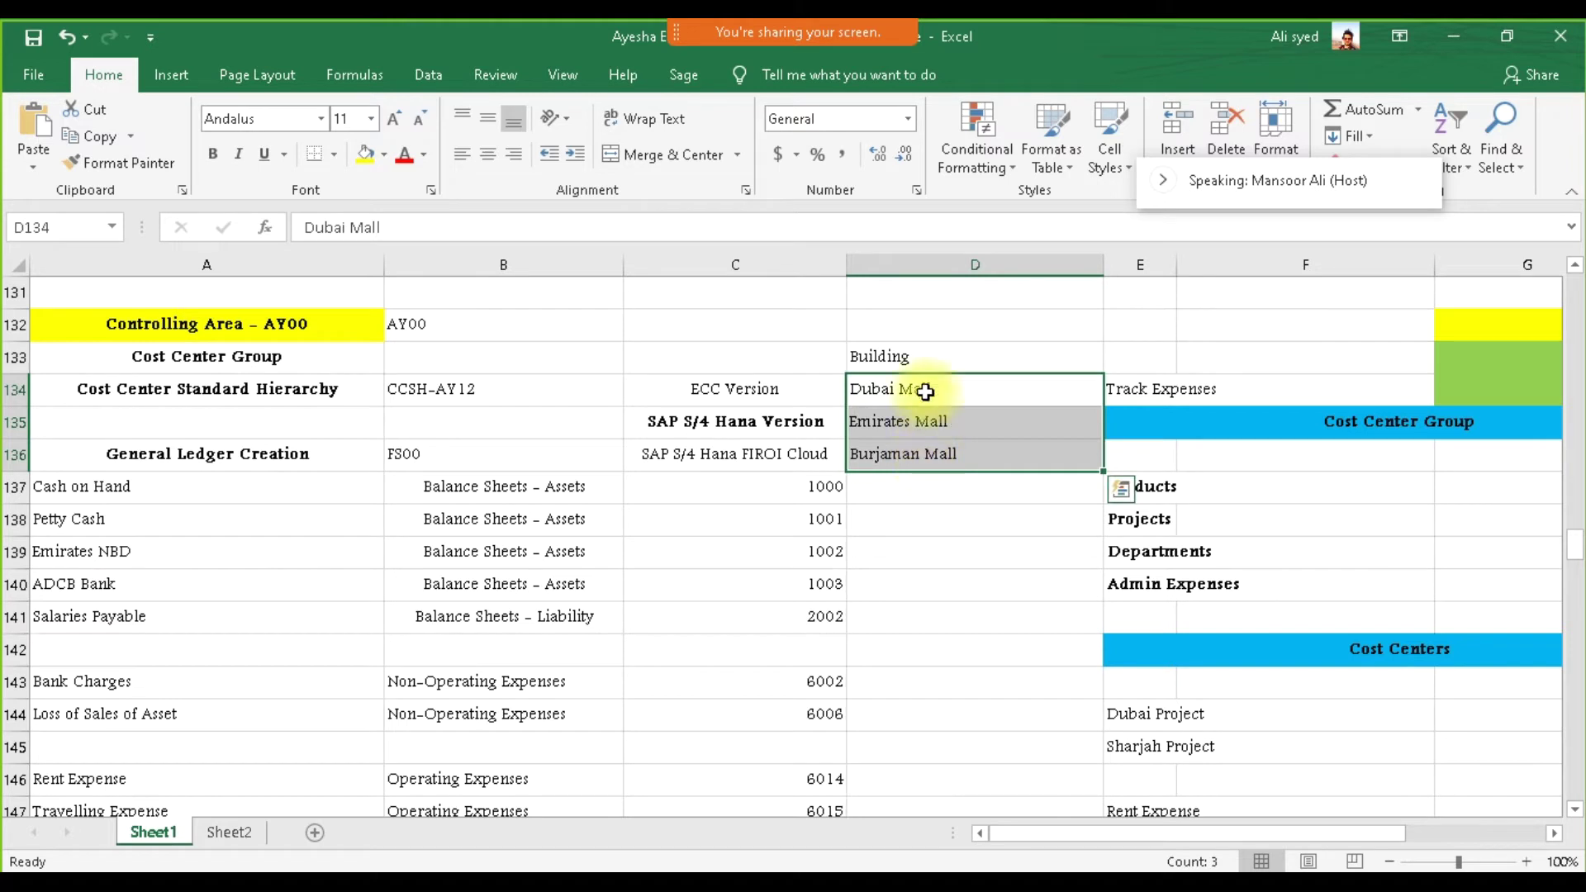
pyautogui.click(926, 357)
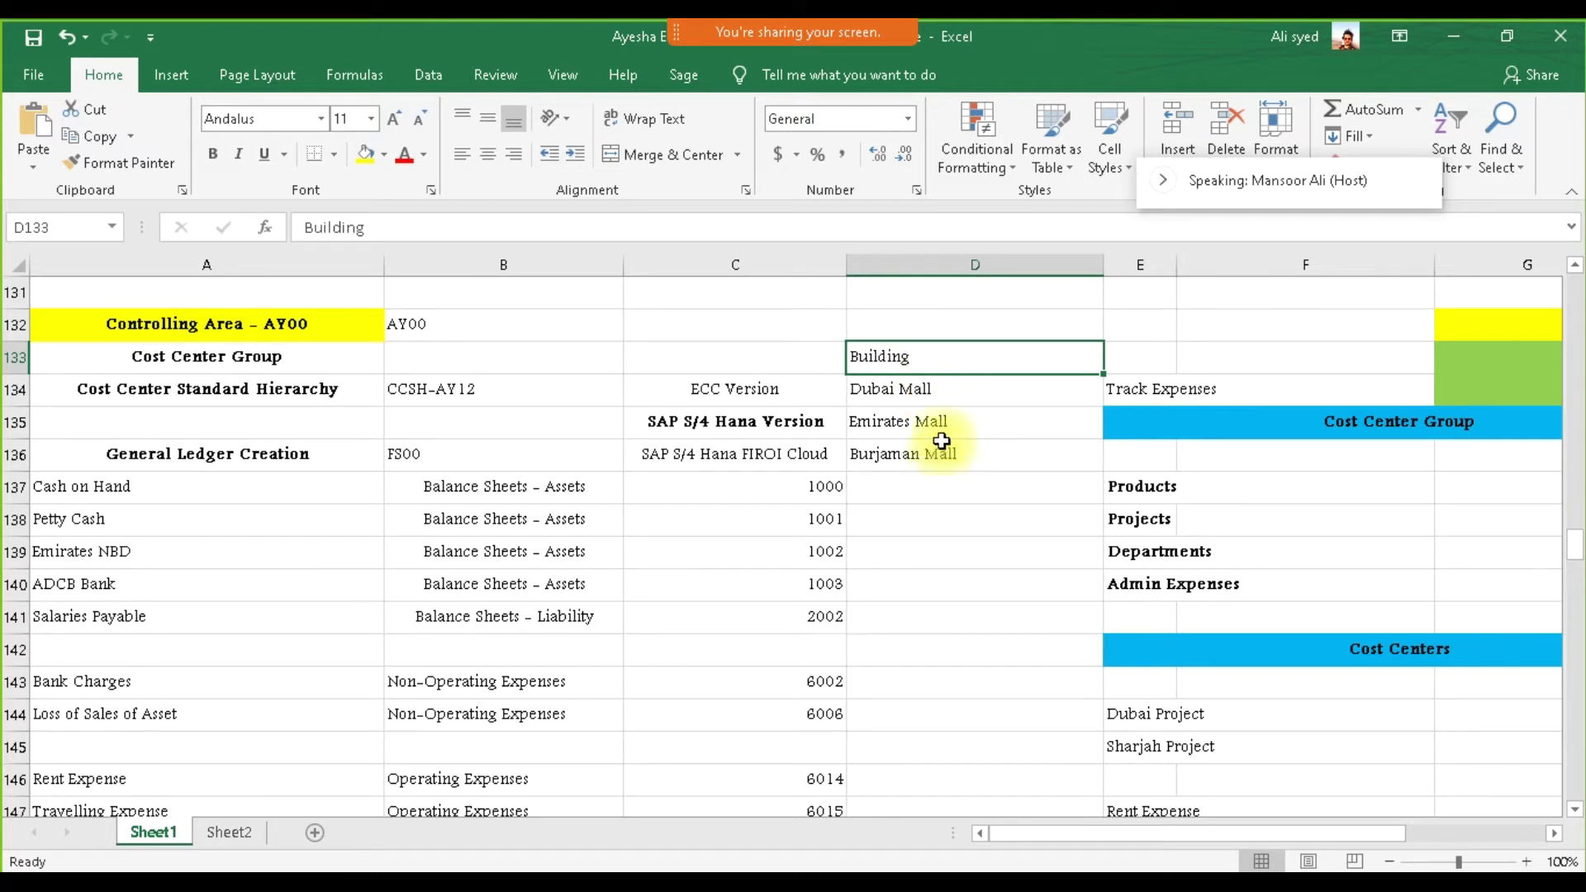
pyautogui.moveTo(900, 357); pyautogui.dragTo(941, 457)
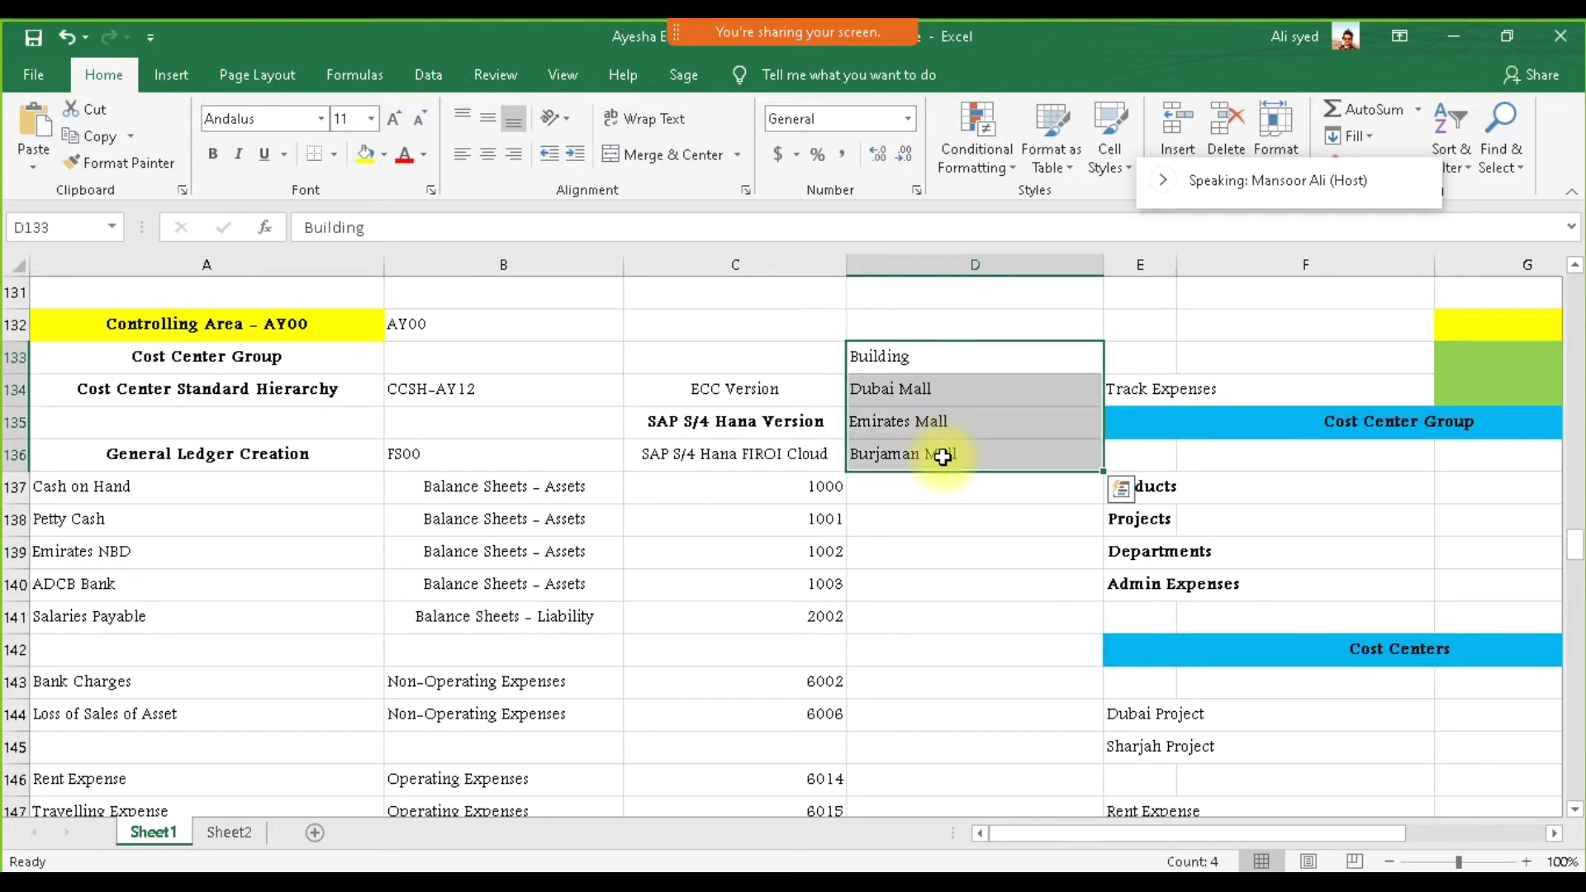
pyautogui.press('Delete')
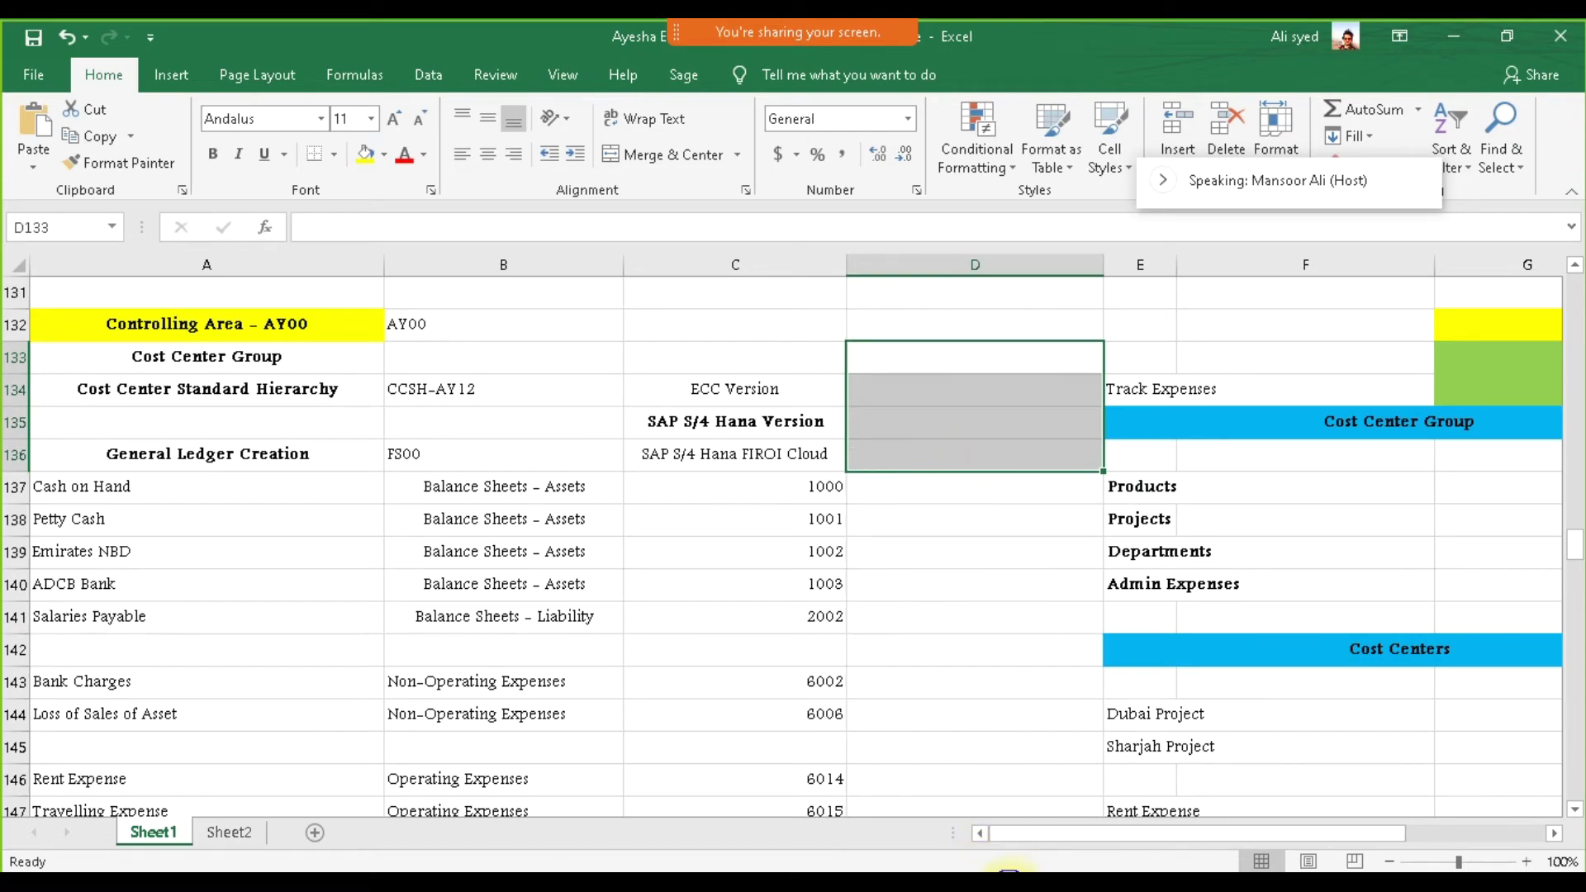
# - Switch back to the SAP window and review the reconciliation account types against the cash in hand account without choosing one
pyautogui.hotkey('alt', 'Tab')
pyautogui.hotkey('alt', 'Tab')
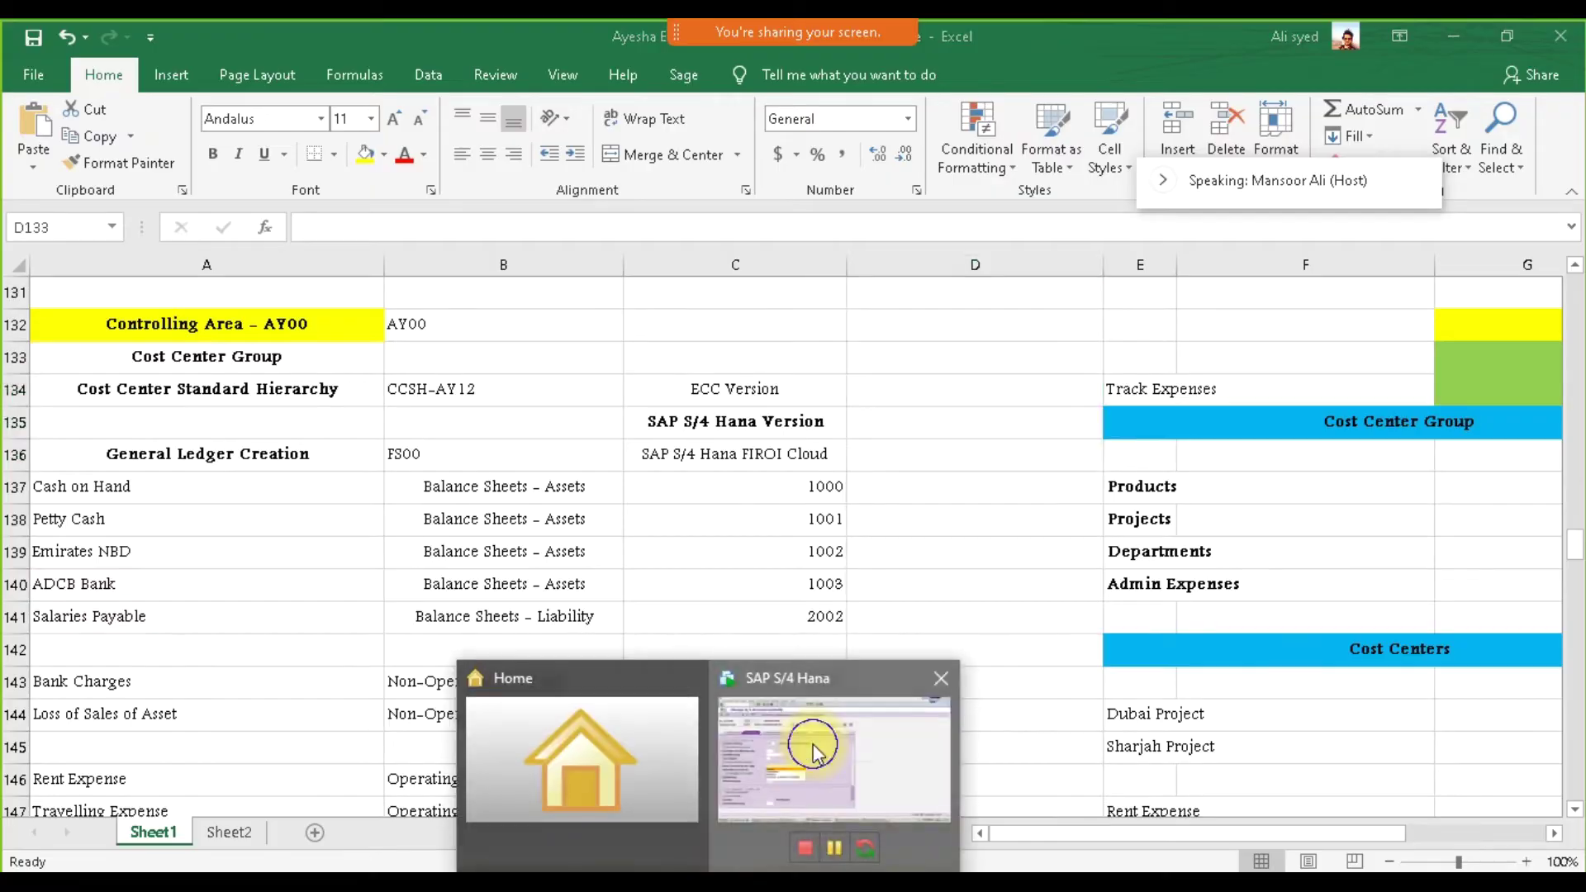
pyautogui.click(813, 710)
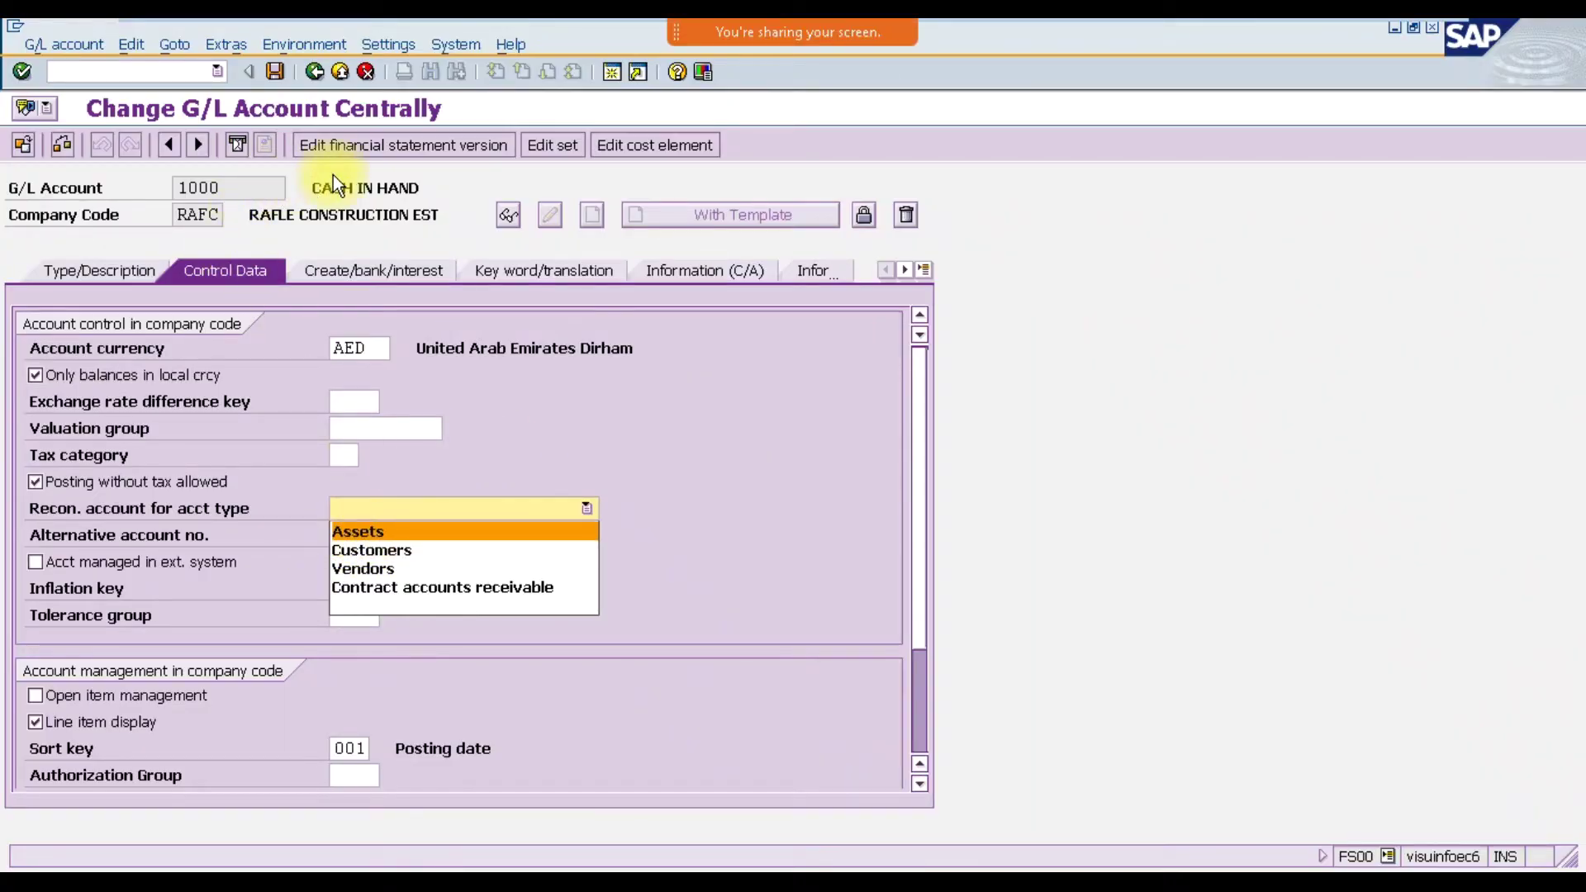
pyautogui.moveTo(322, 185); pyautogui.dragTo(414, 191)
pyautogui.click(414, 192)
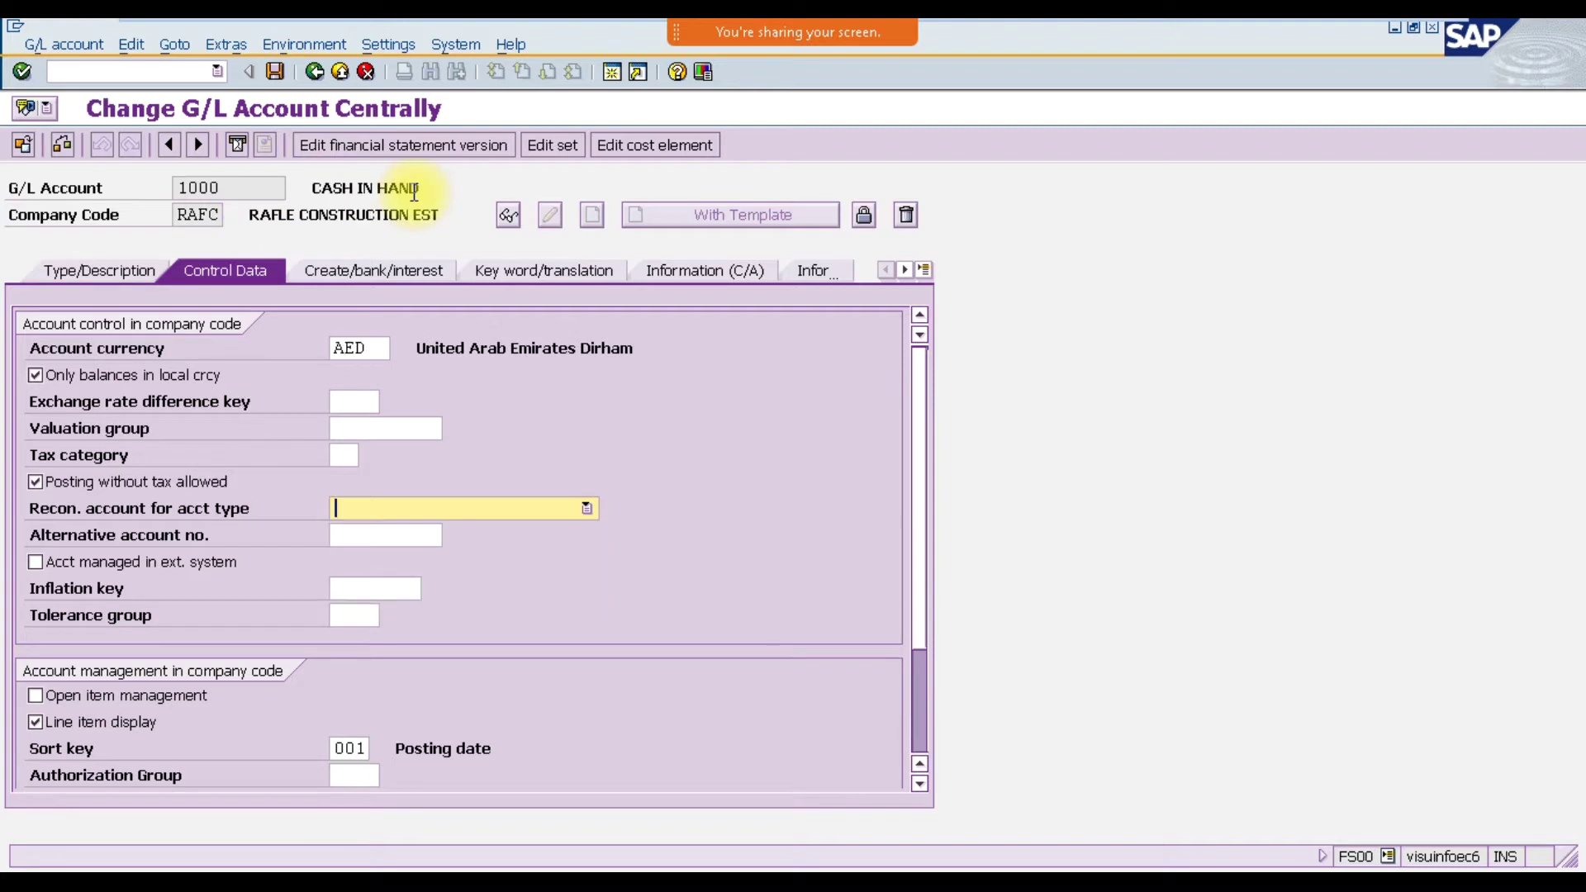
pyautogui.click(461, 512)
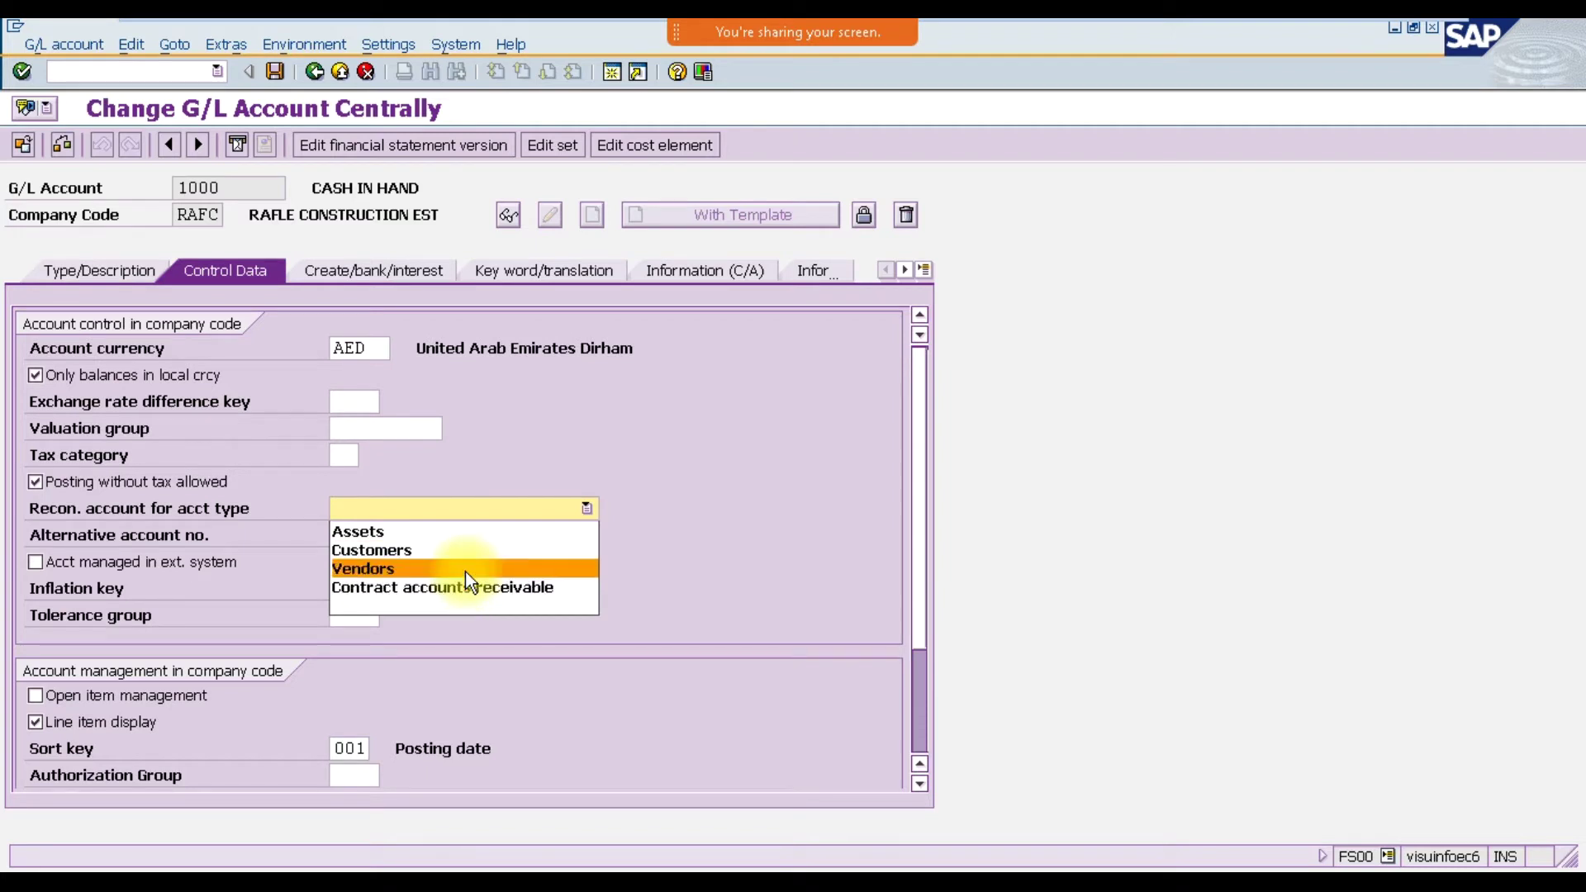
pyautogui.click(360, 193)
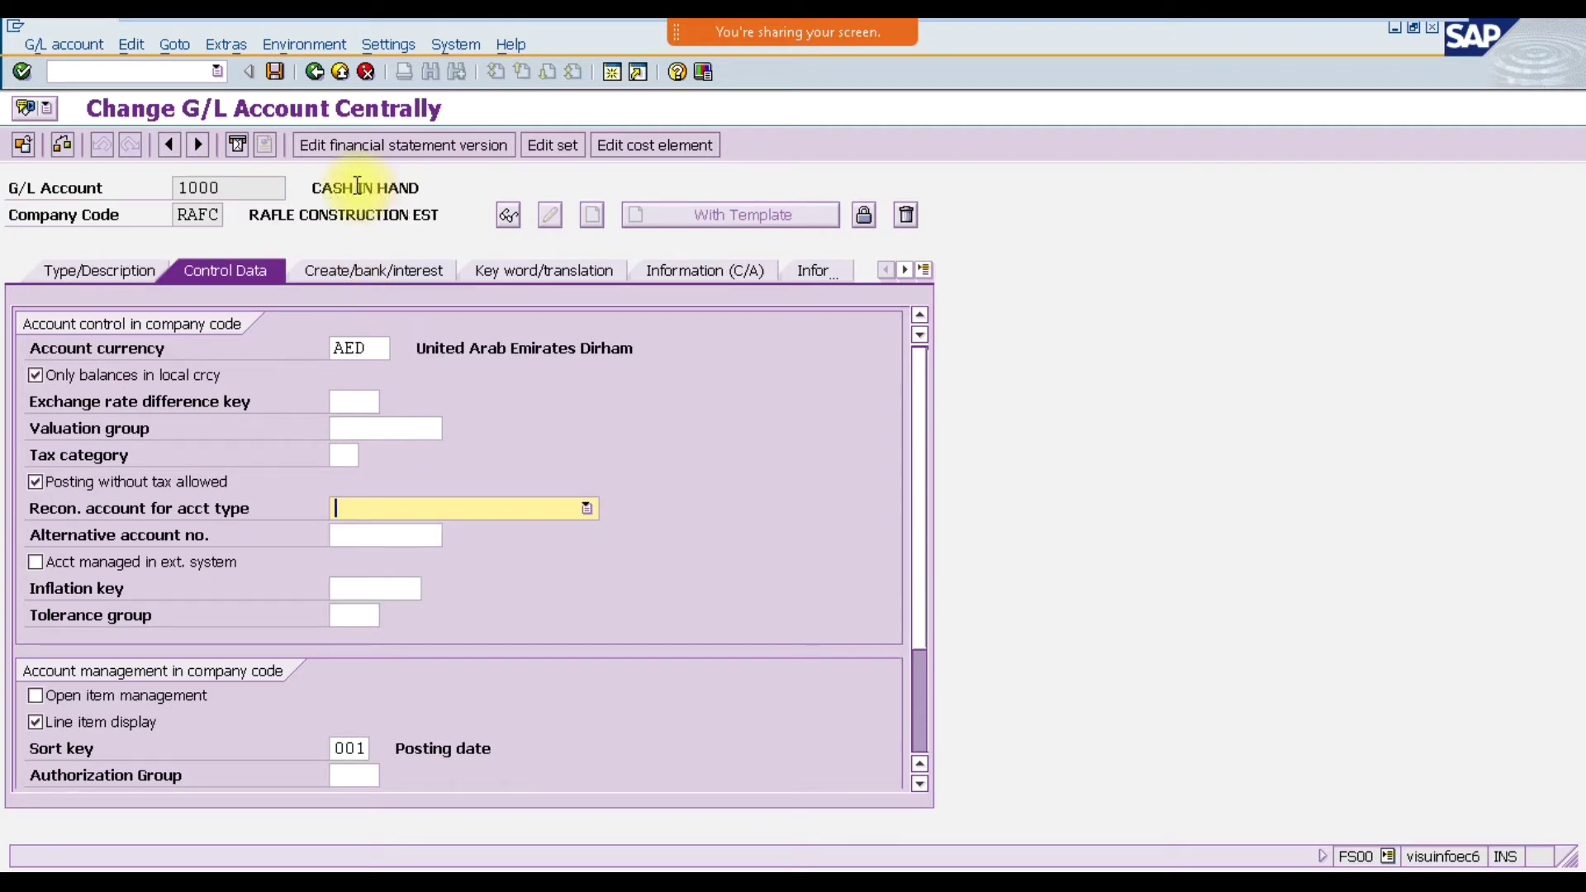
pyautogui.click(363, 193)
pyautogui.click(385, 507)
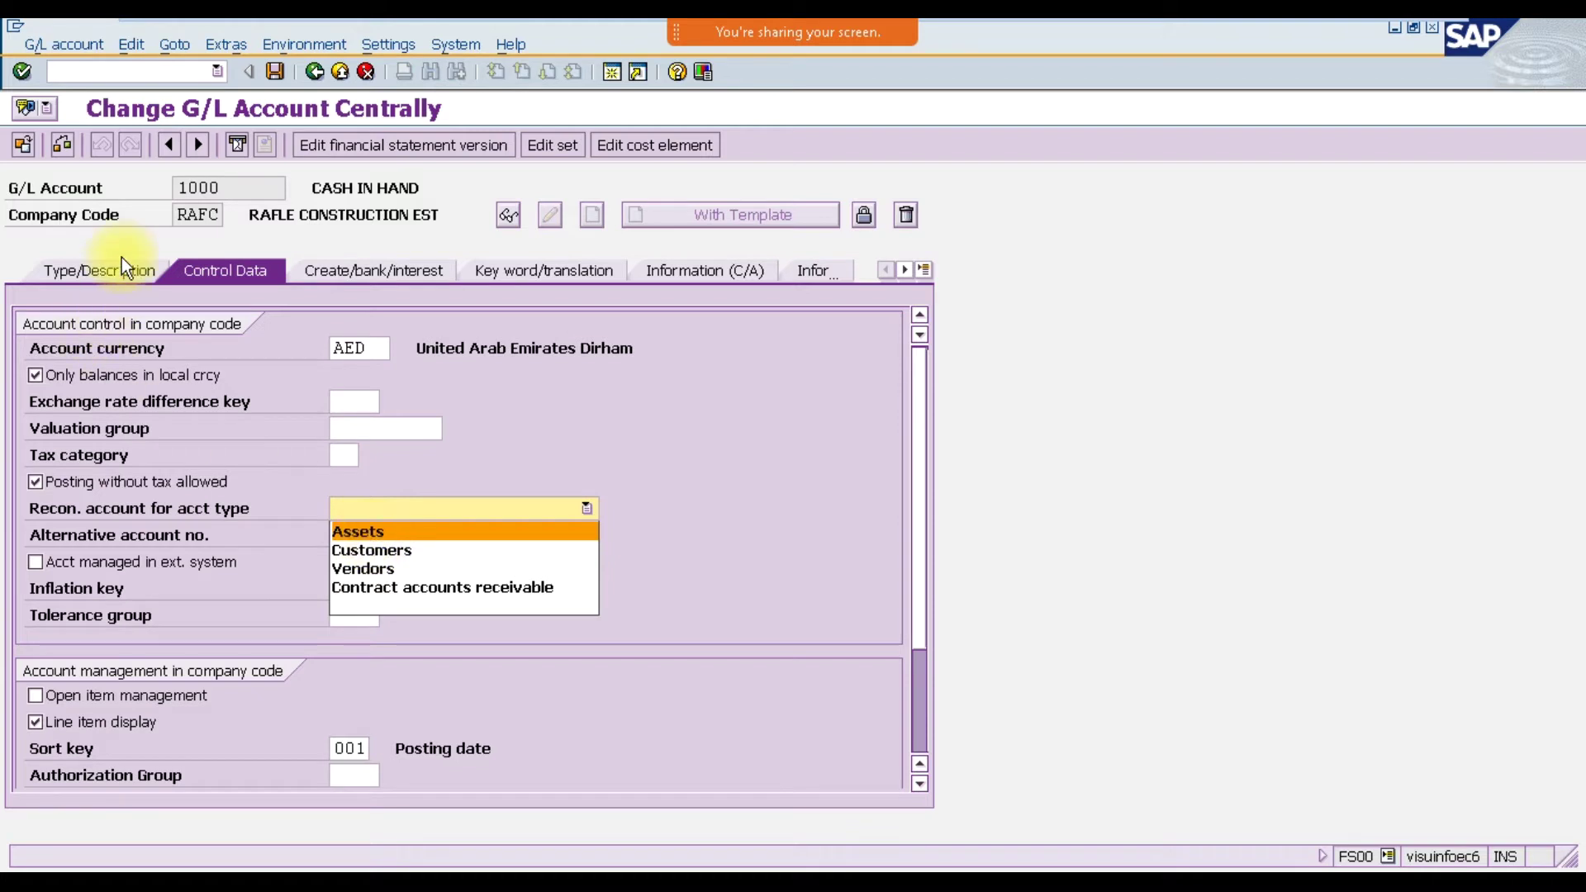
# - Check the account group under the type and description data, and reopen the reconciliation account types in the control data
pyautogui.click(115, 279)
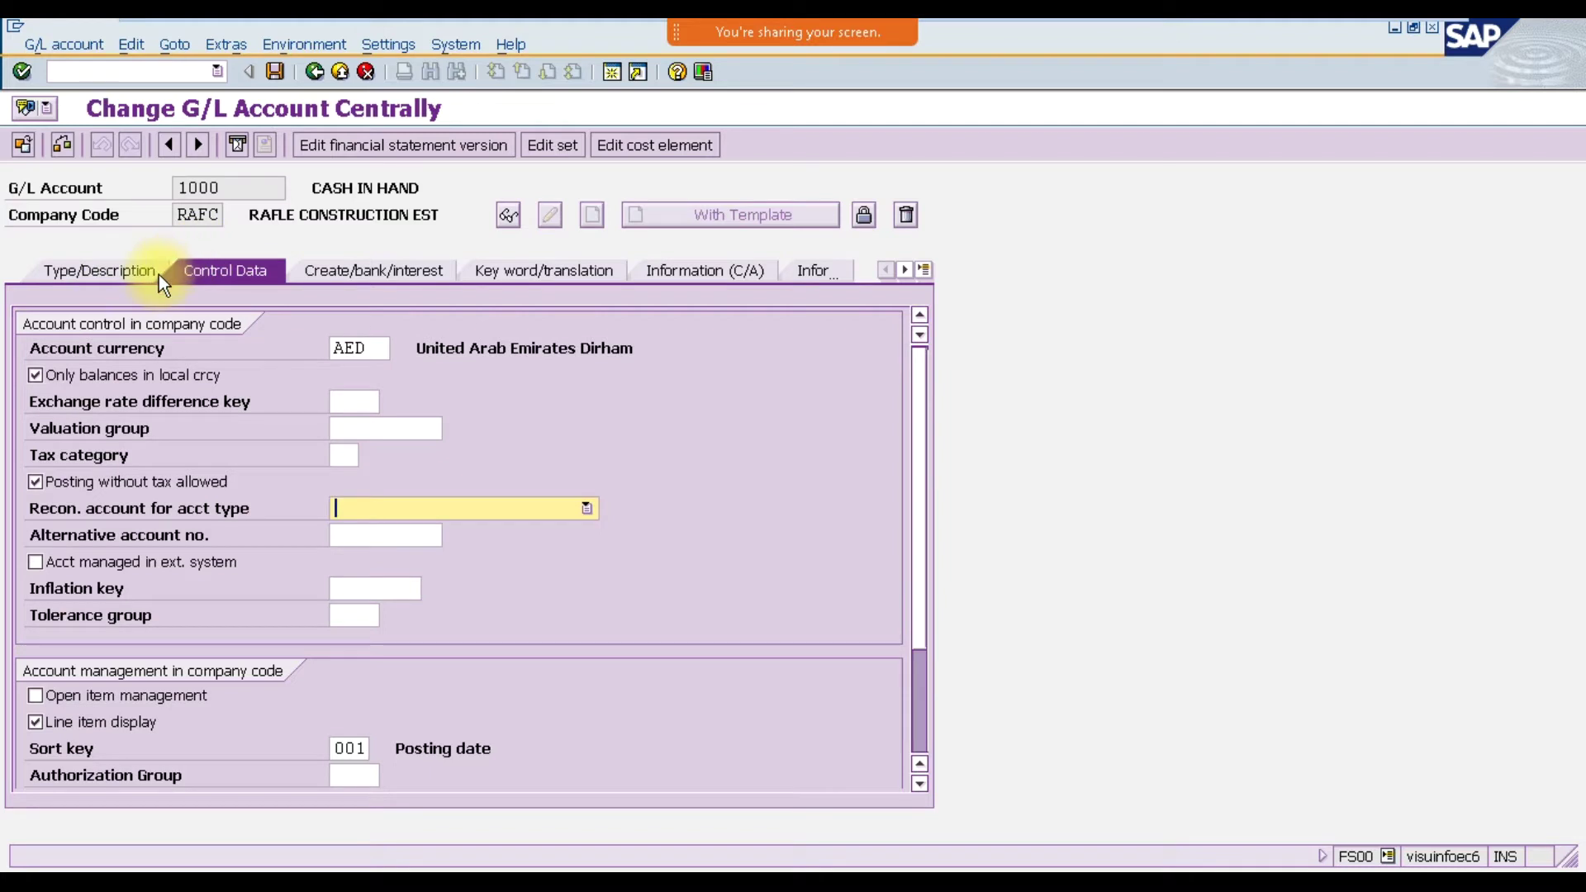
pyautogui.click(151, 275)
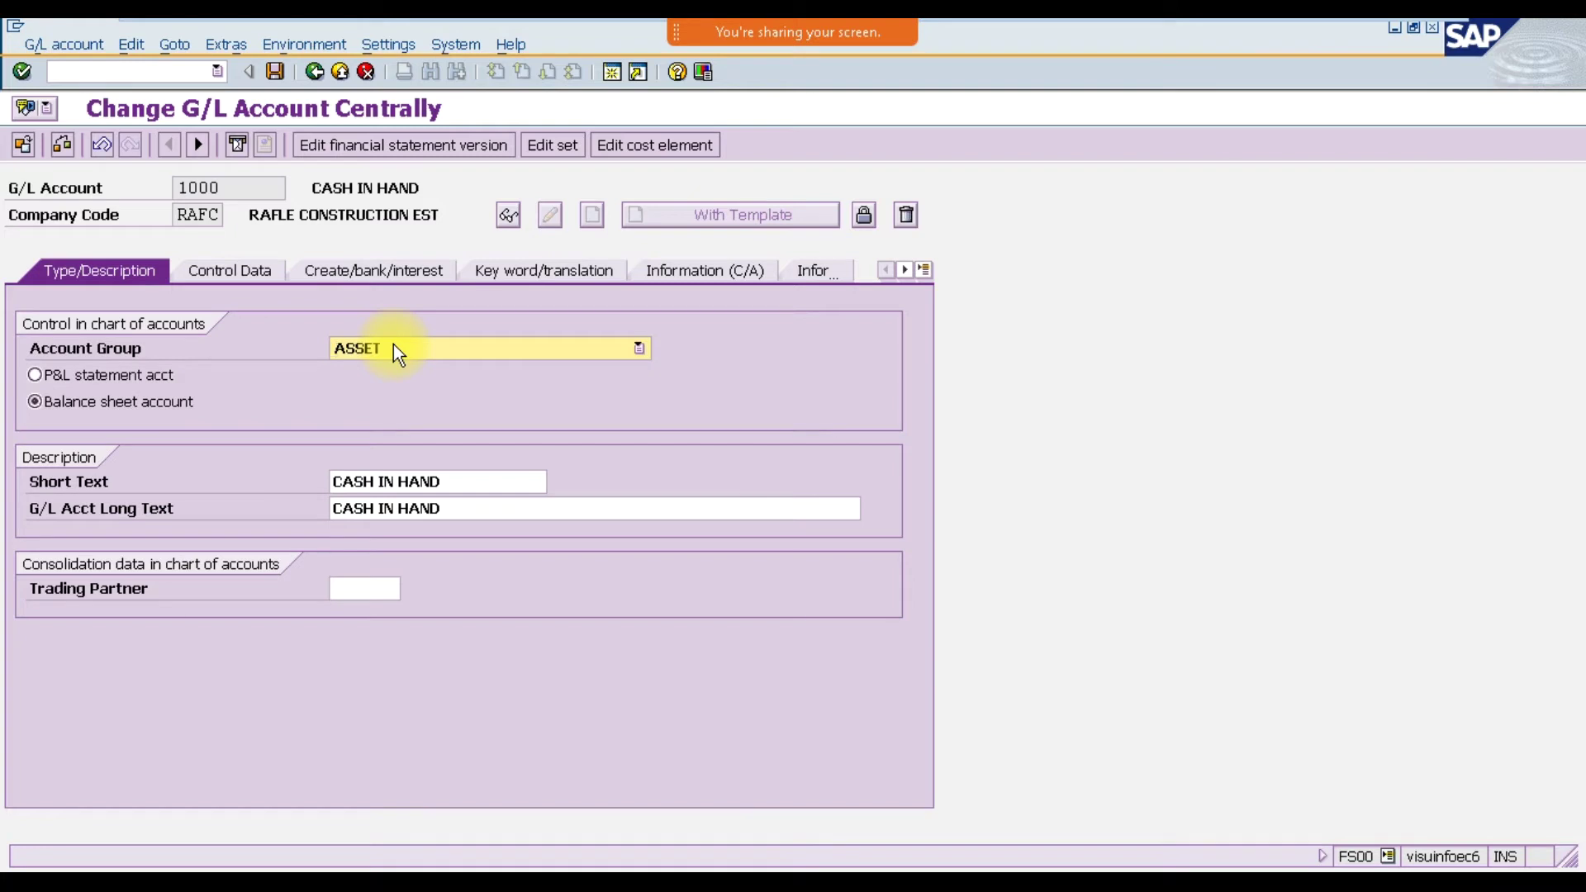
pyautogui.click(235, 270)
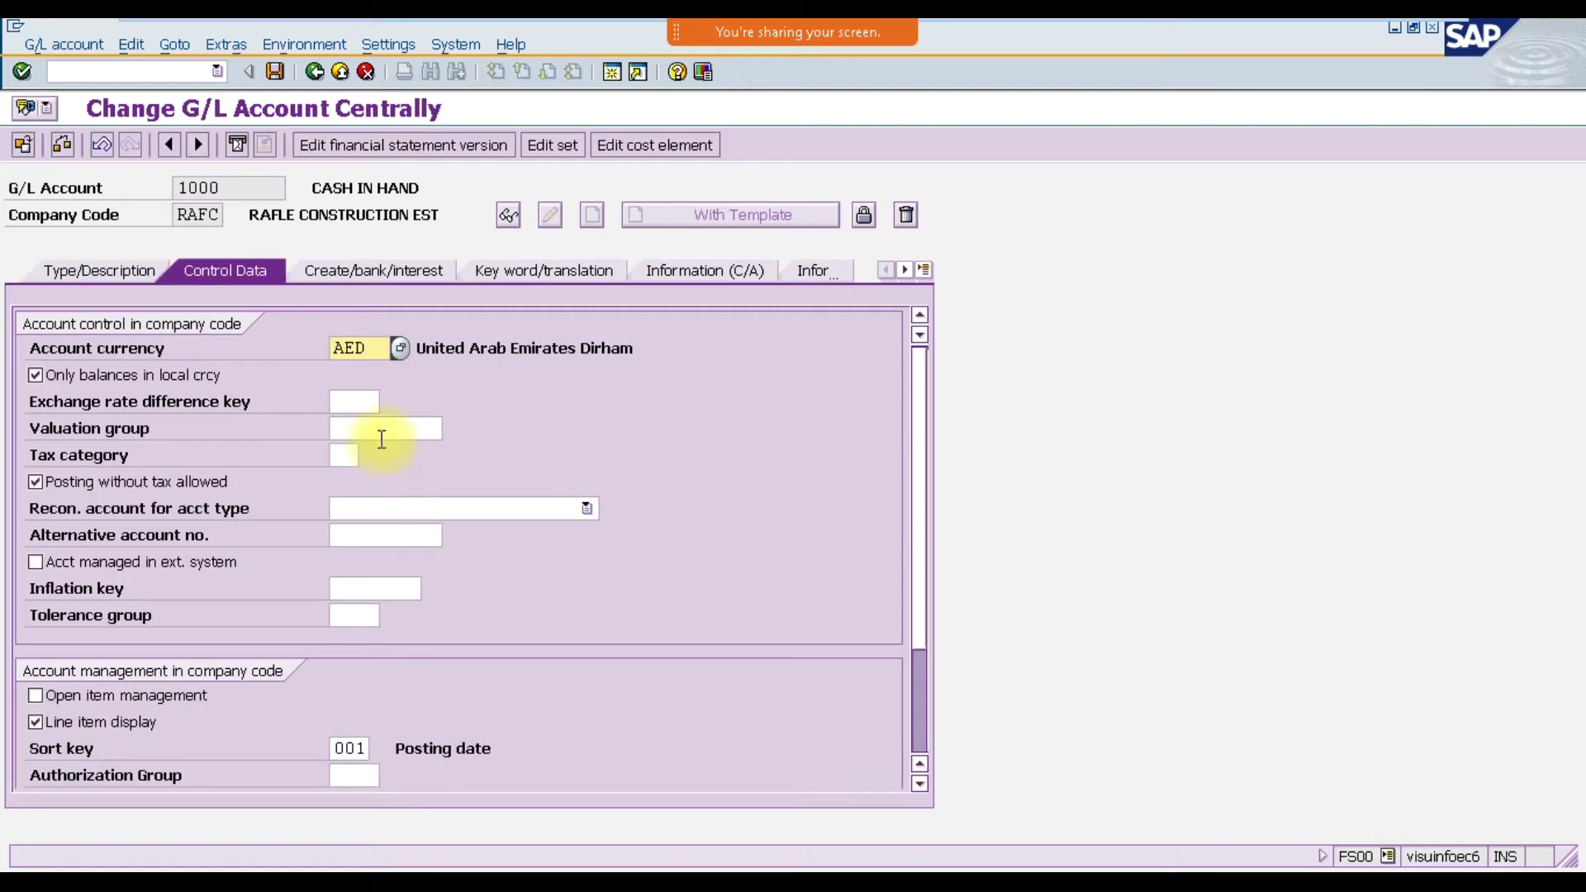
pyautogui.click(86, 507)
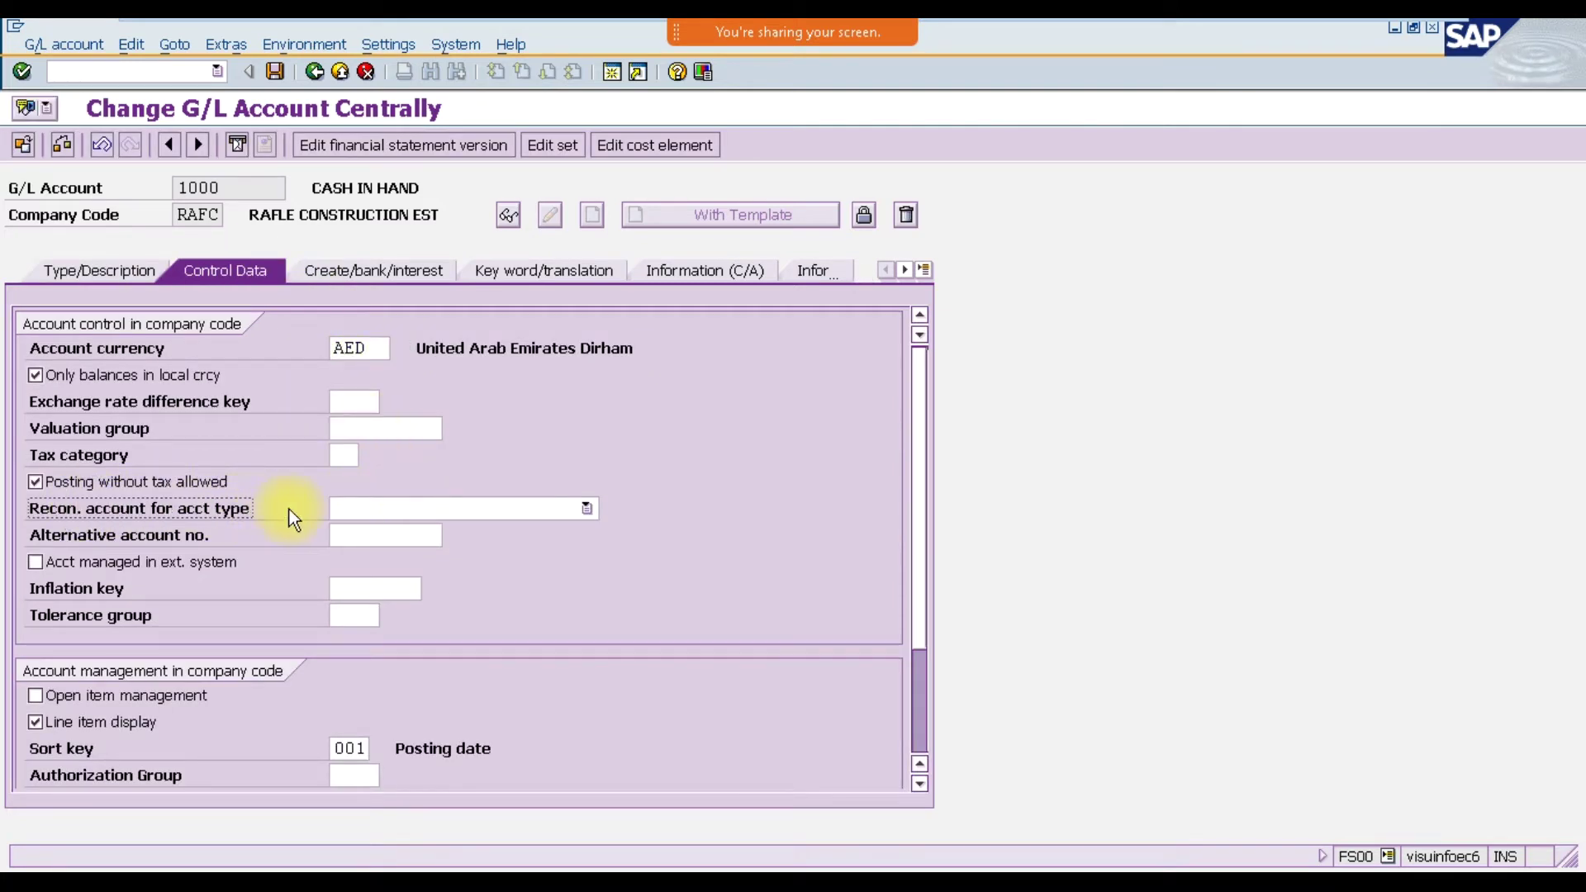
pyautogui.click(364, 507)
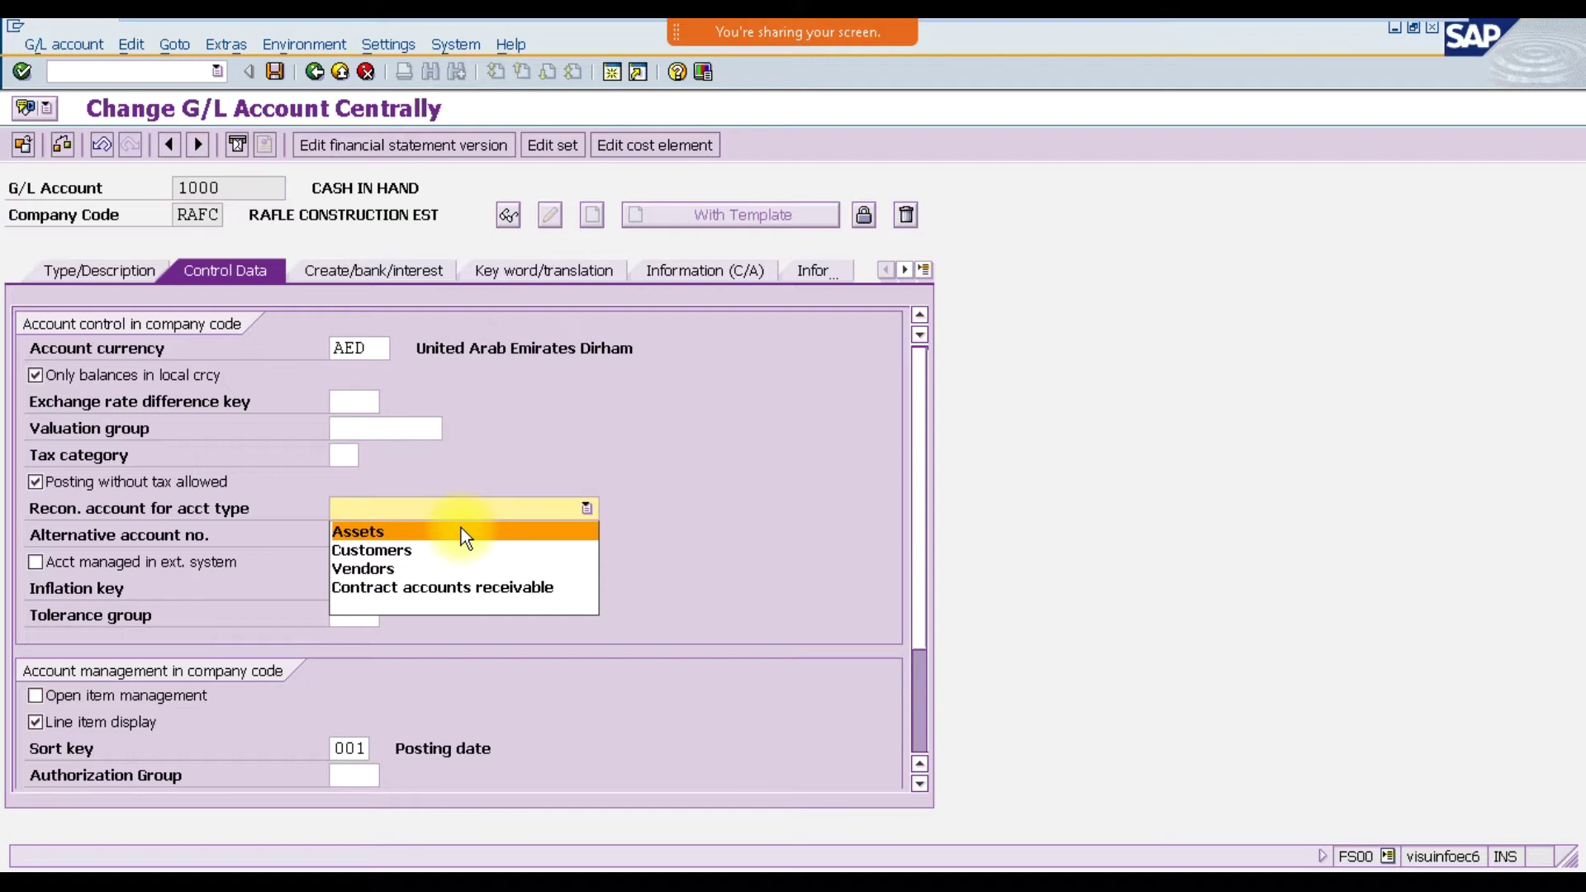
# - Look up the alternative account number in chart of accounts RAFC and choose account 1000
pyautogui.click(254, 526)
pyautogui.moveTo(37, 533); pyautogui.dragTo(342, 536)
pyautogui.click(358, 538)
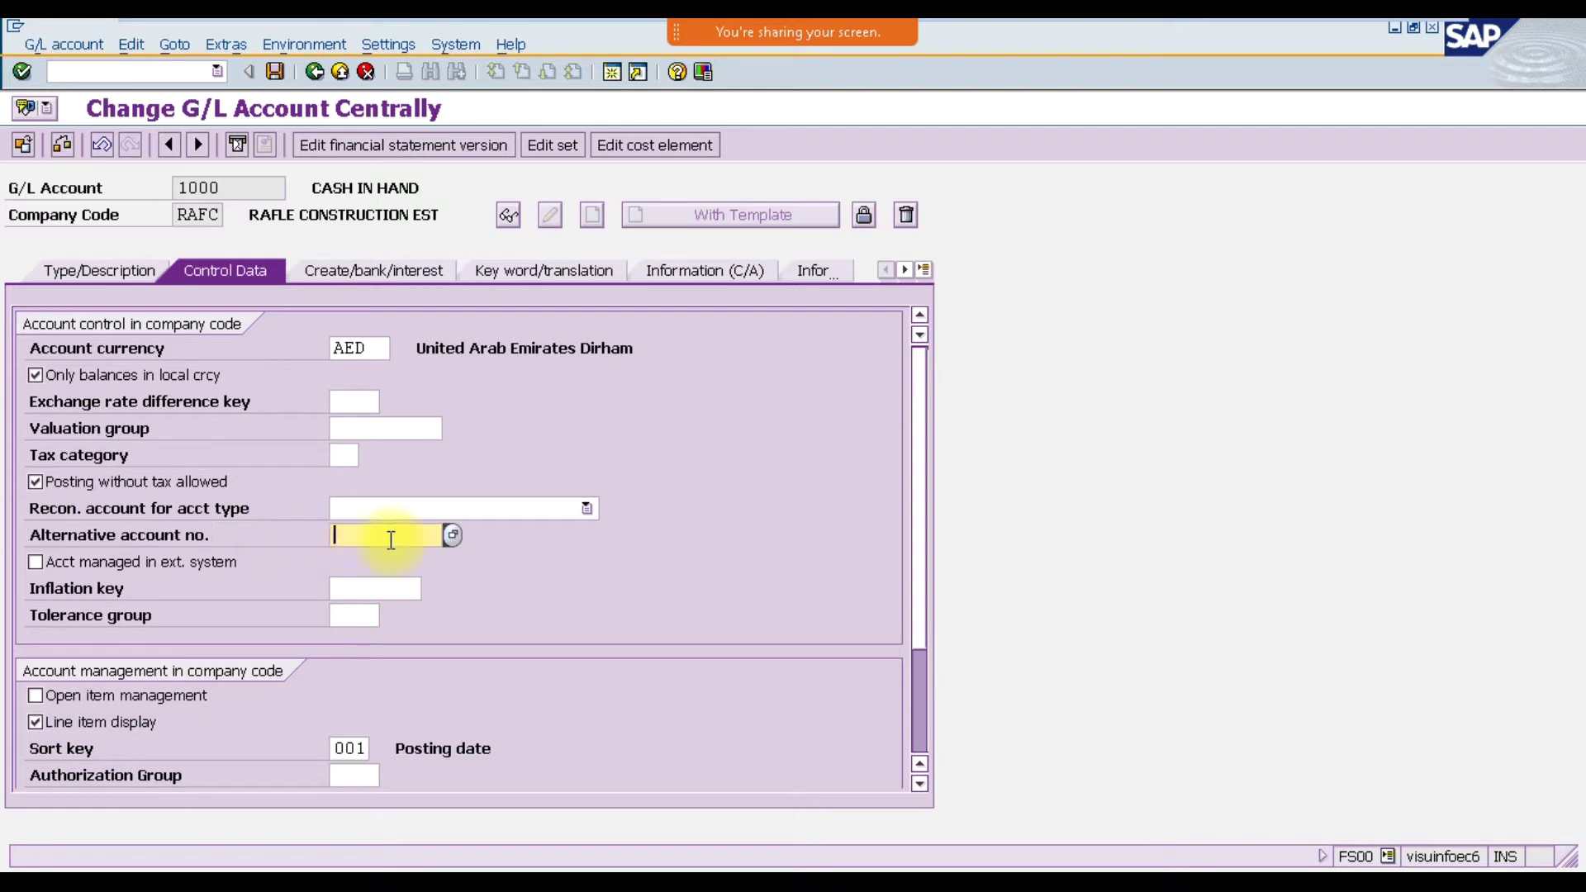
pyautogui.click(454, 542)
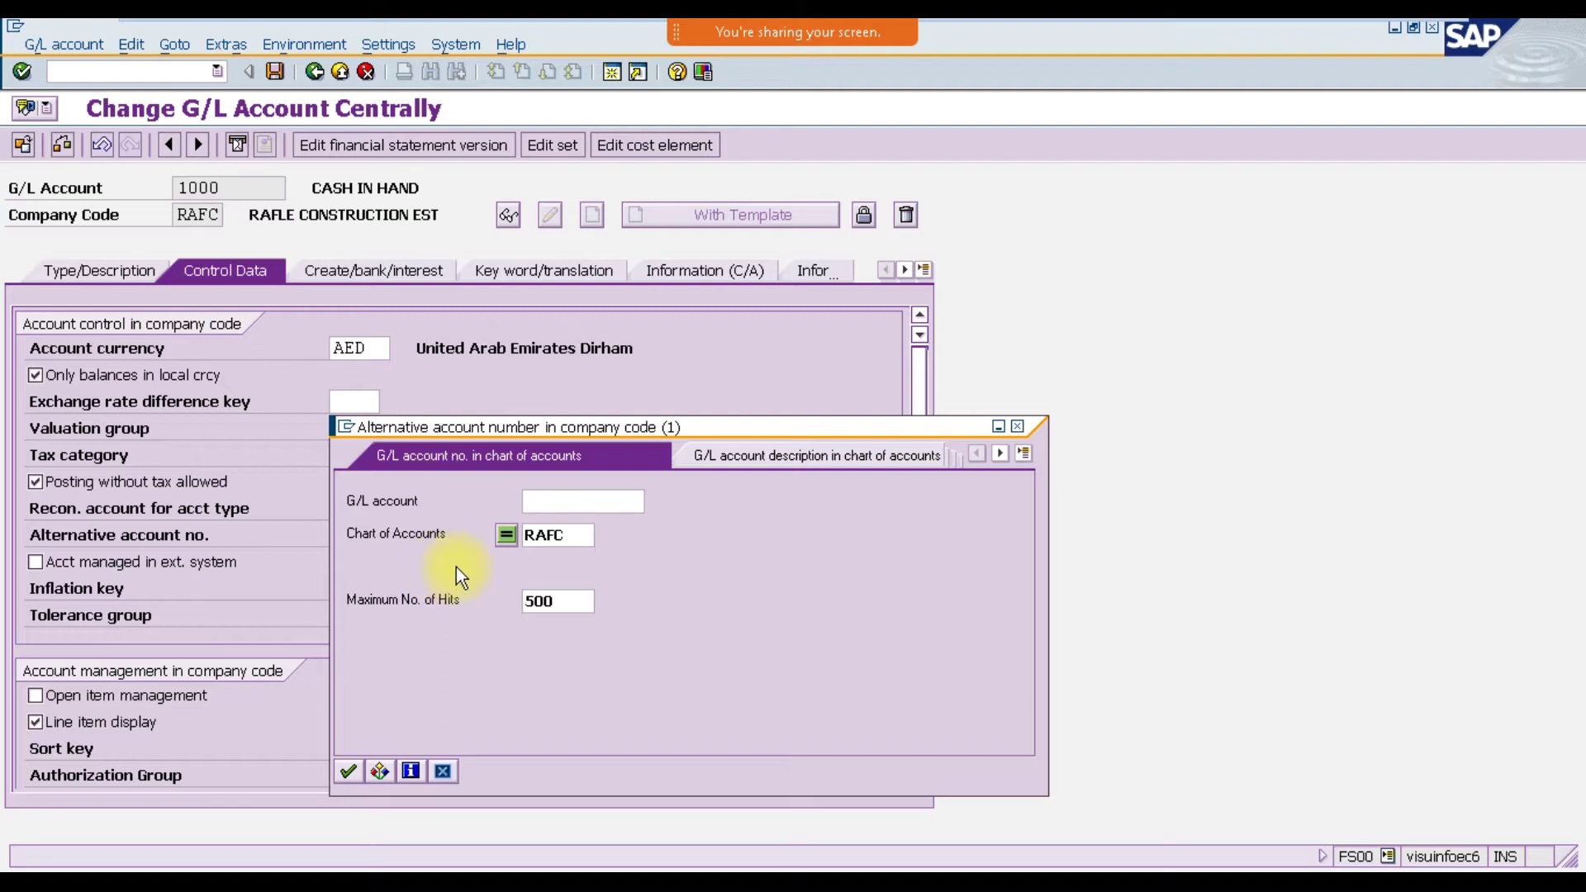
pyautogui.press('Return')
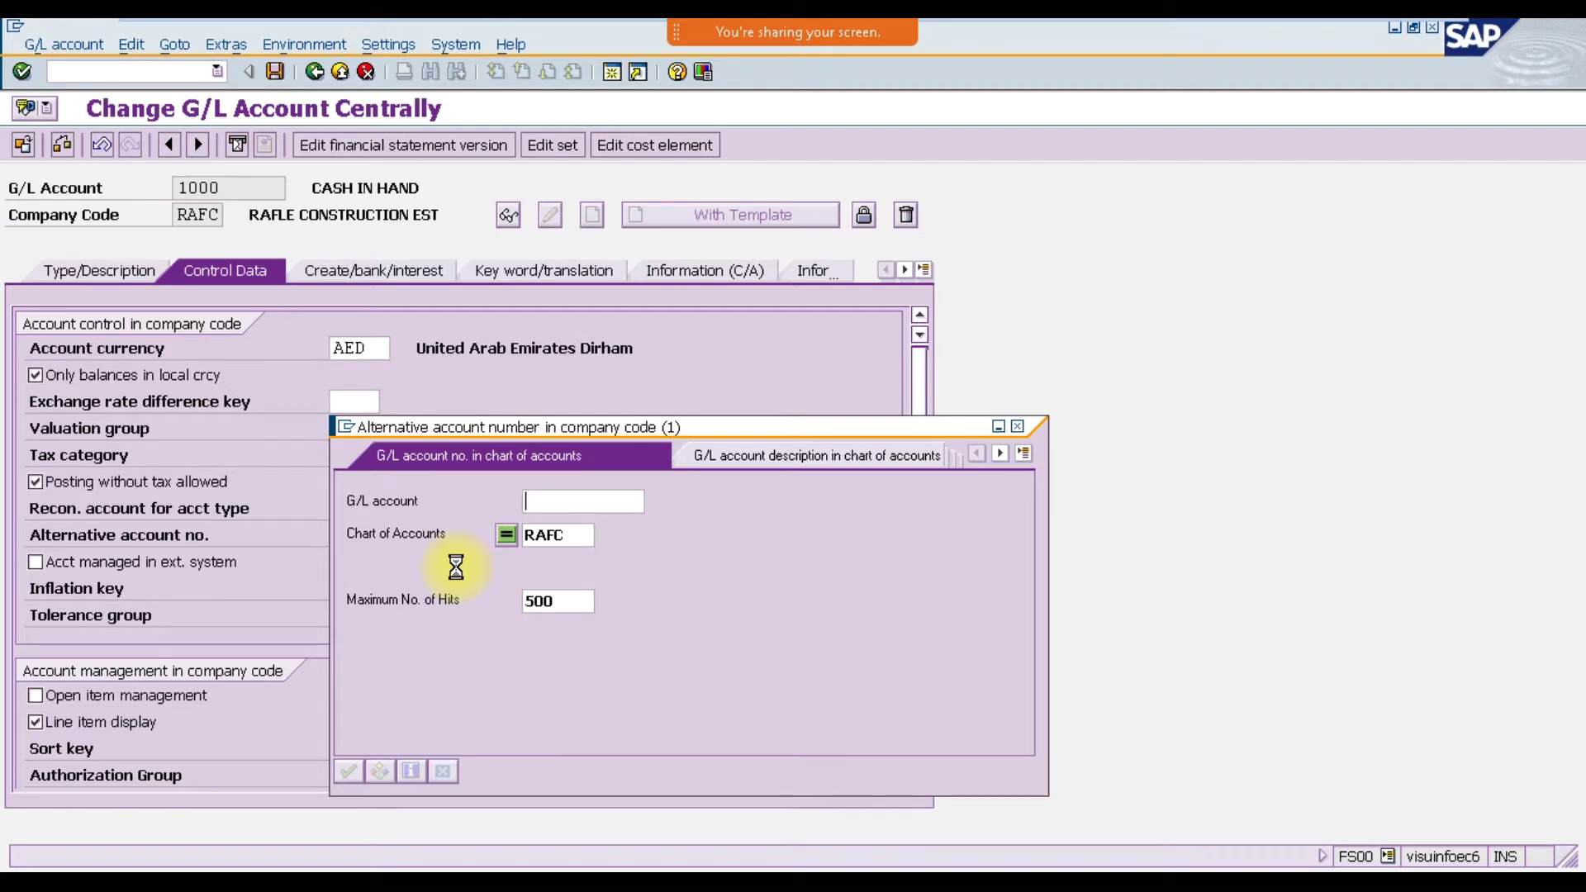
pyautogui.press('Return')
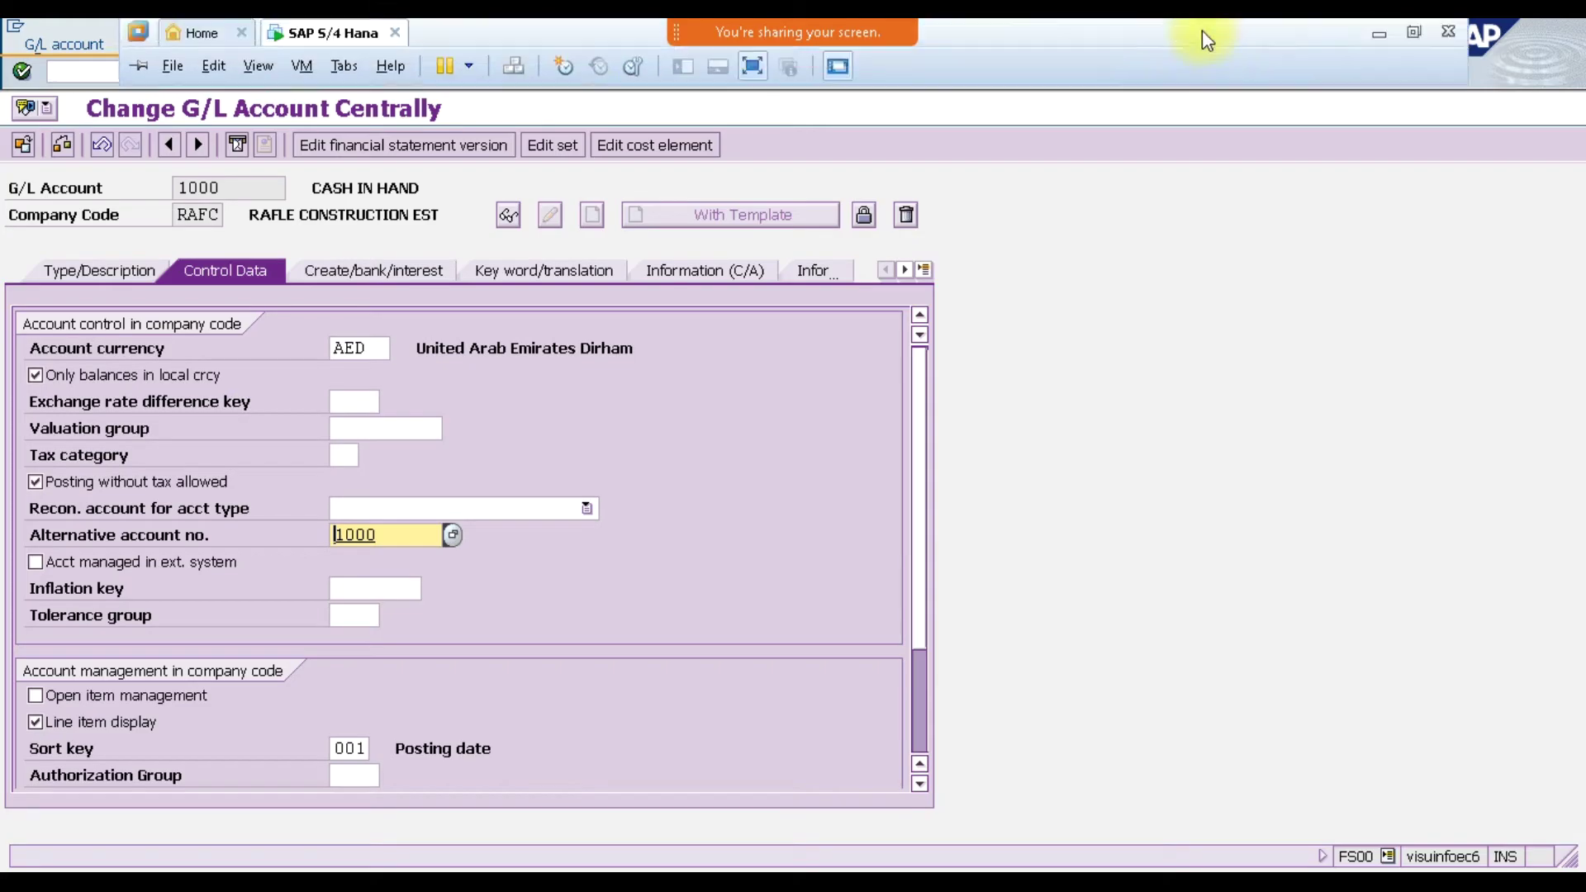
# - Switch to the new account 1000 in company code IM12, open its control data and enable balances in local currency only
pyautogui.click(1386, 41)
pyautogui.click(983, 881)
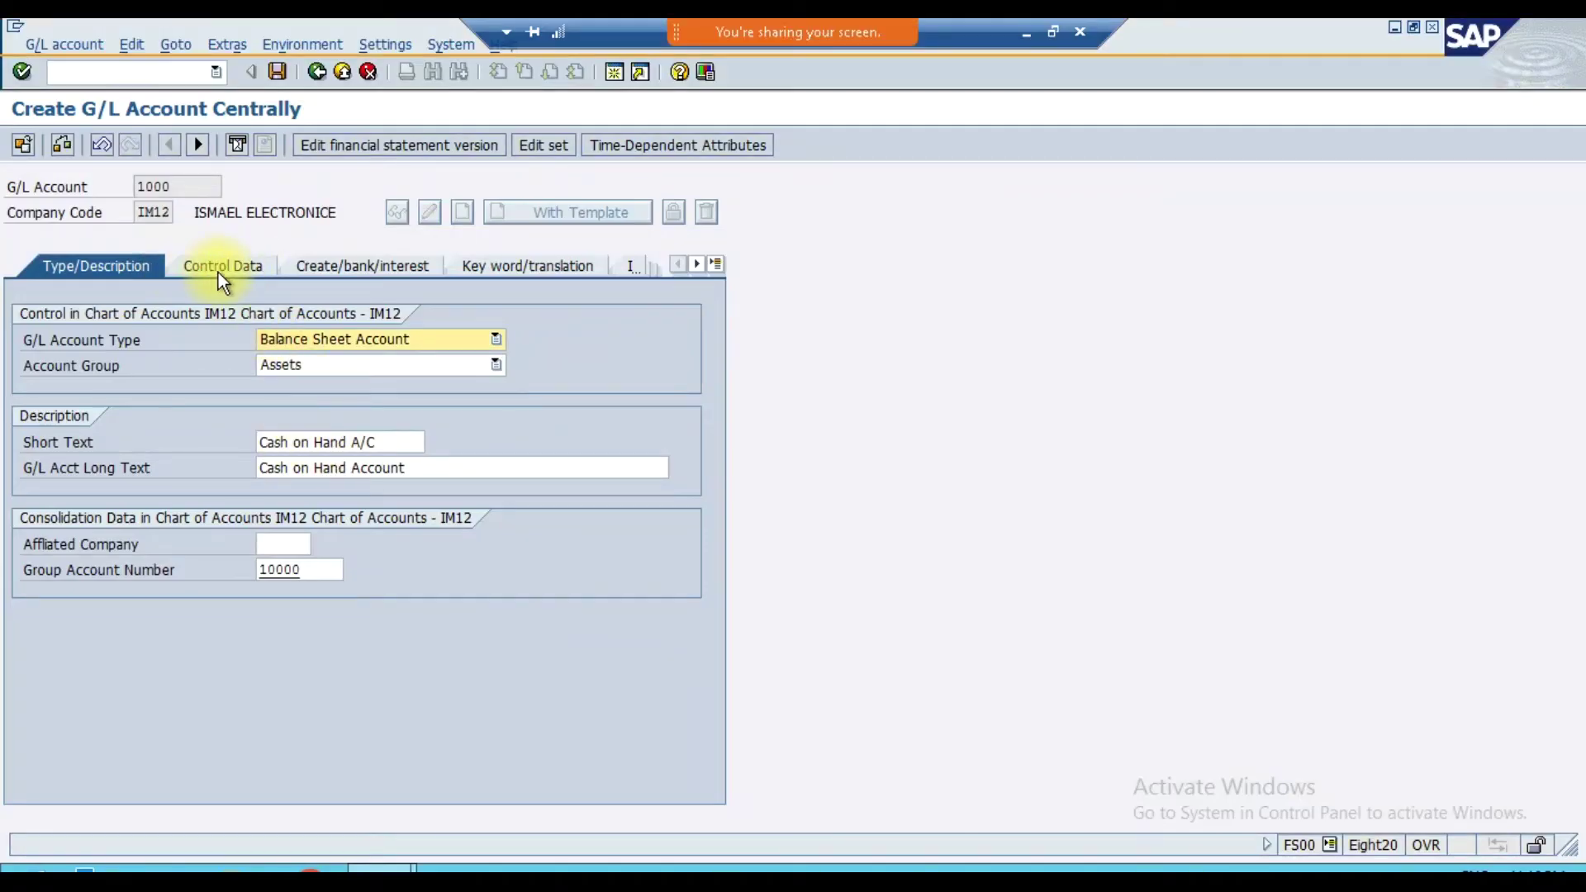
pyautogui.click(216, 270)
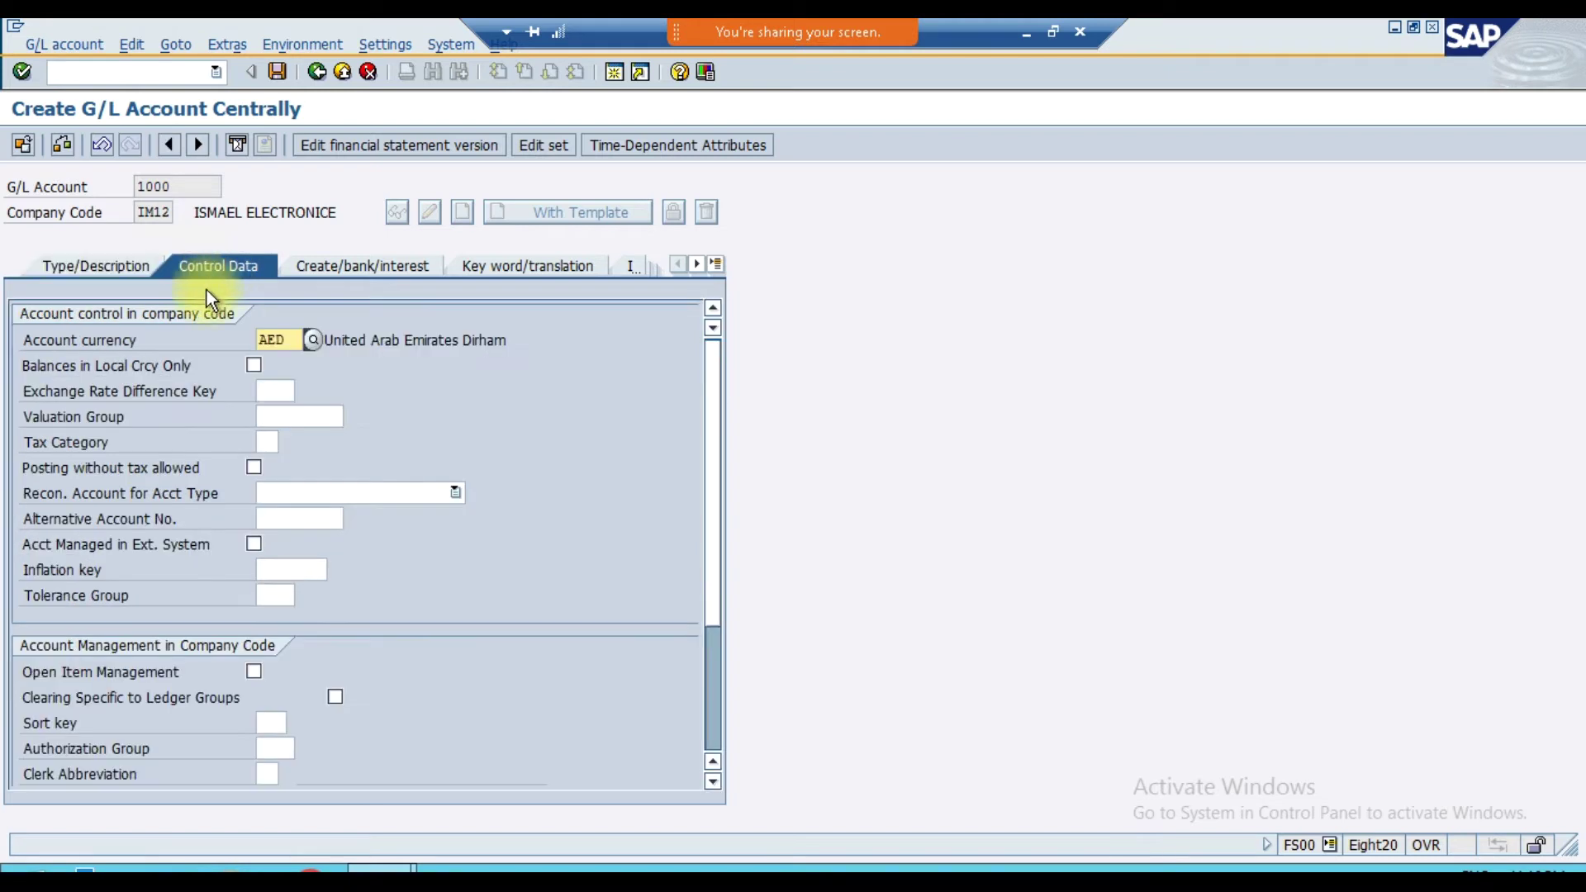
pyautogui.press('Tab')
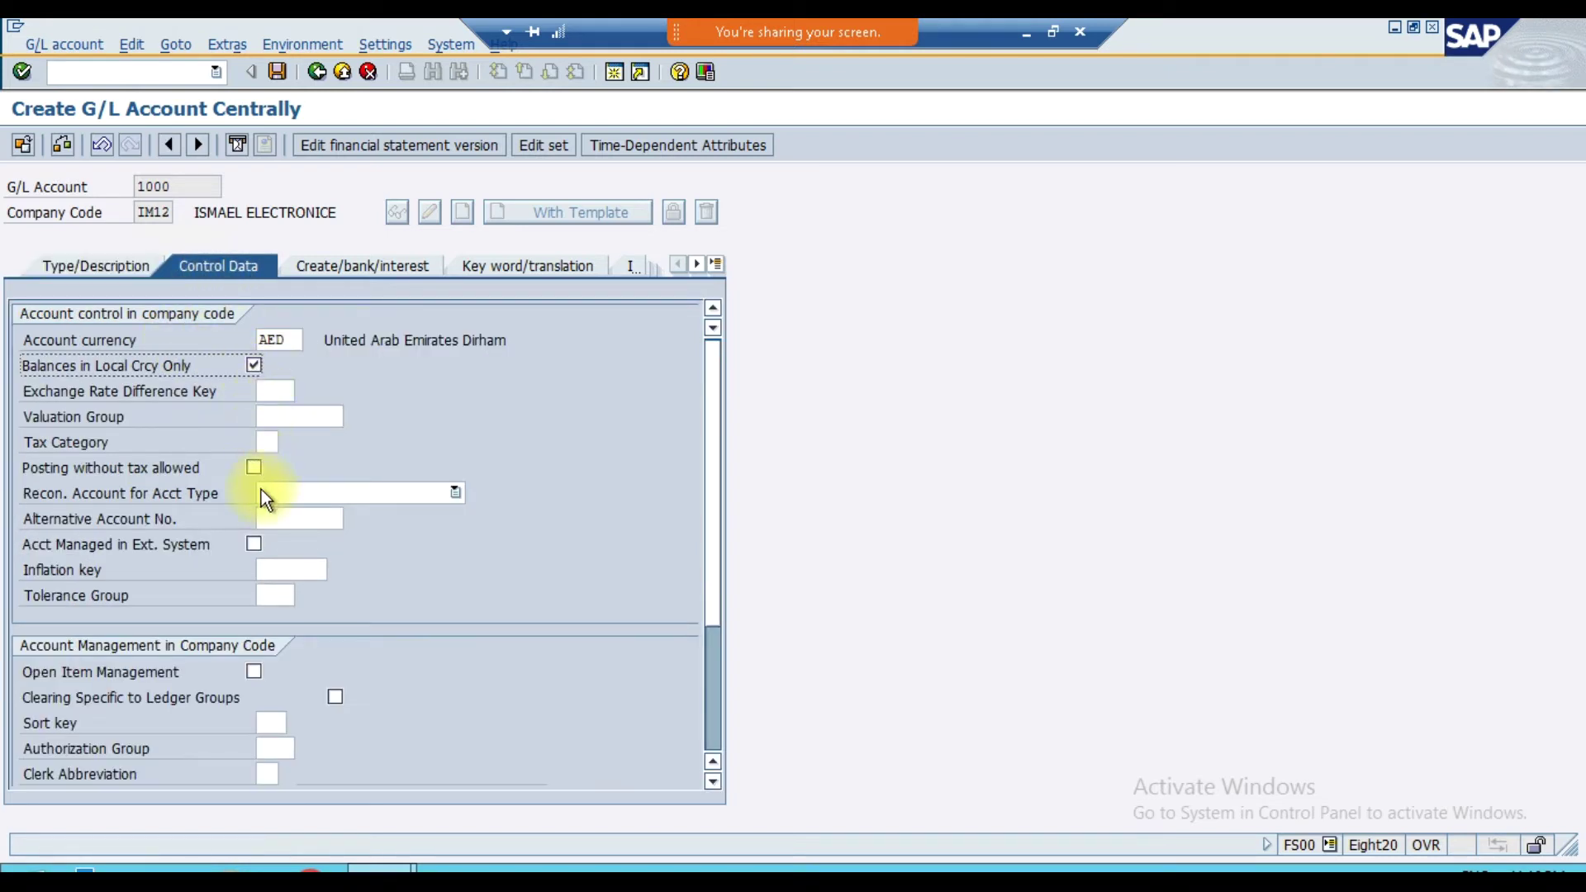
# - Look up the alternative account number in chart of accounts SU12 and choose Cash on Hand account 1000
pyautogui.click(317, 518)
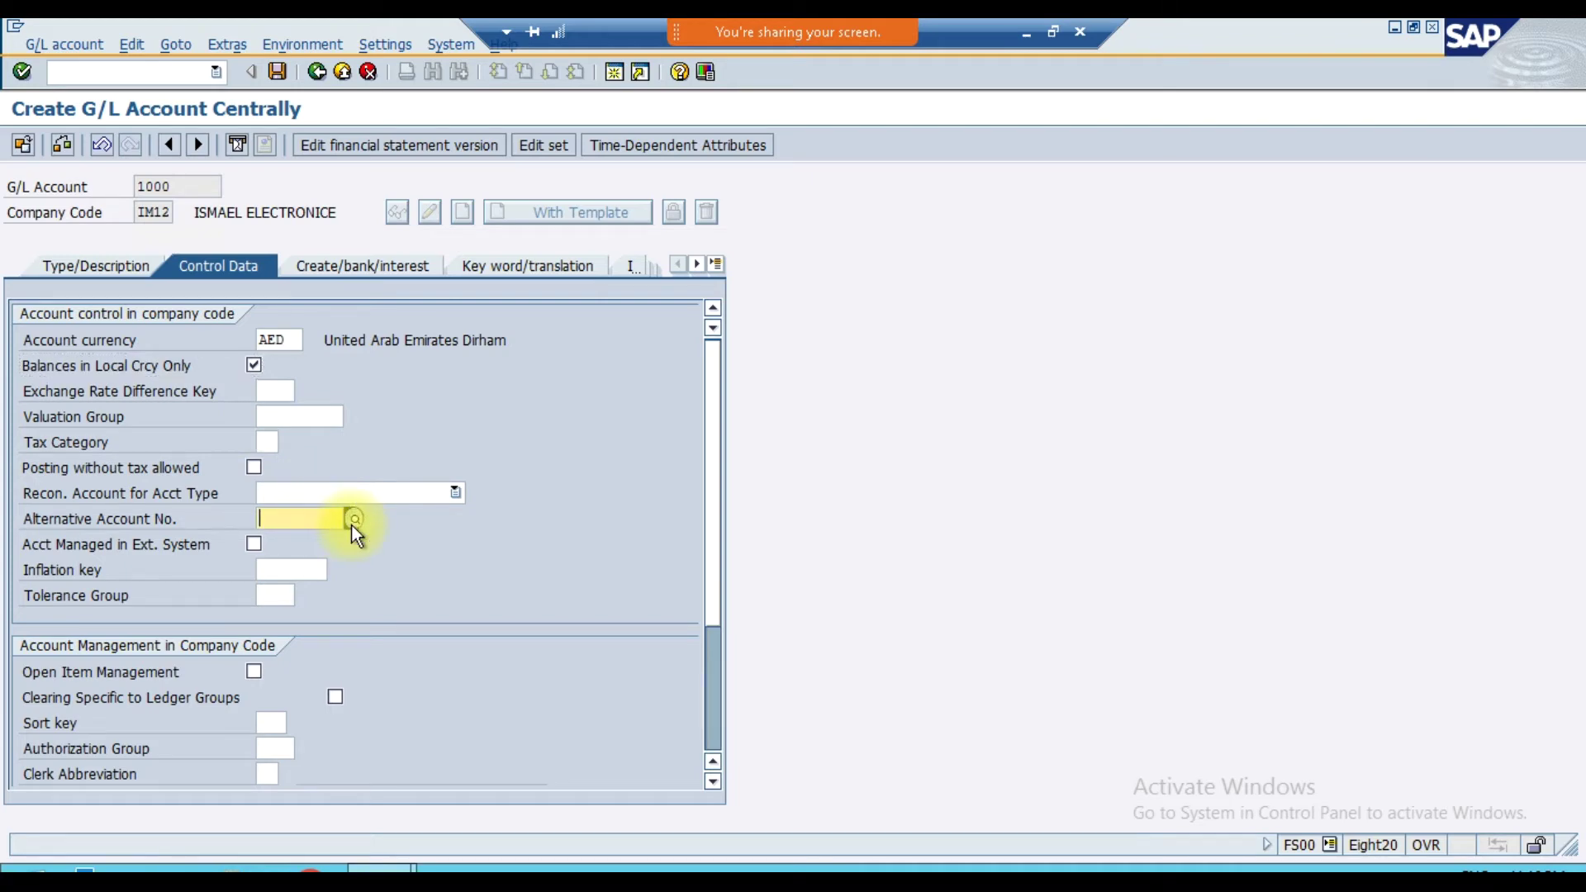
pyautogui.click(353, 520)
pyautogui.doubleClick(496, 522)
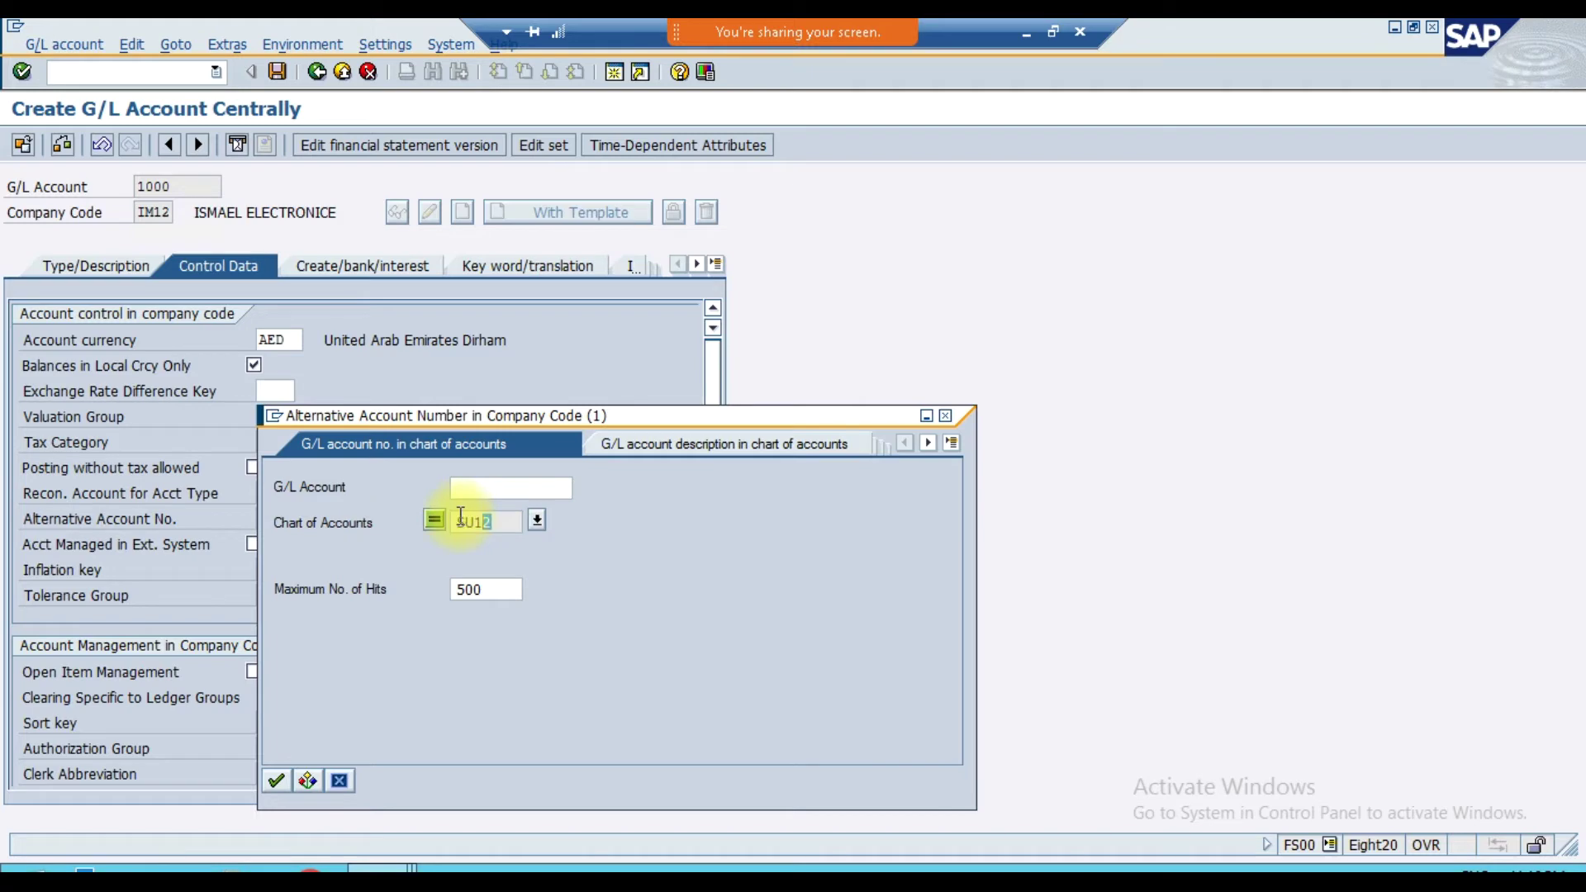
pyautogui.click(278, 781)
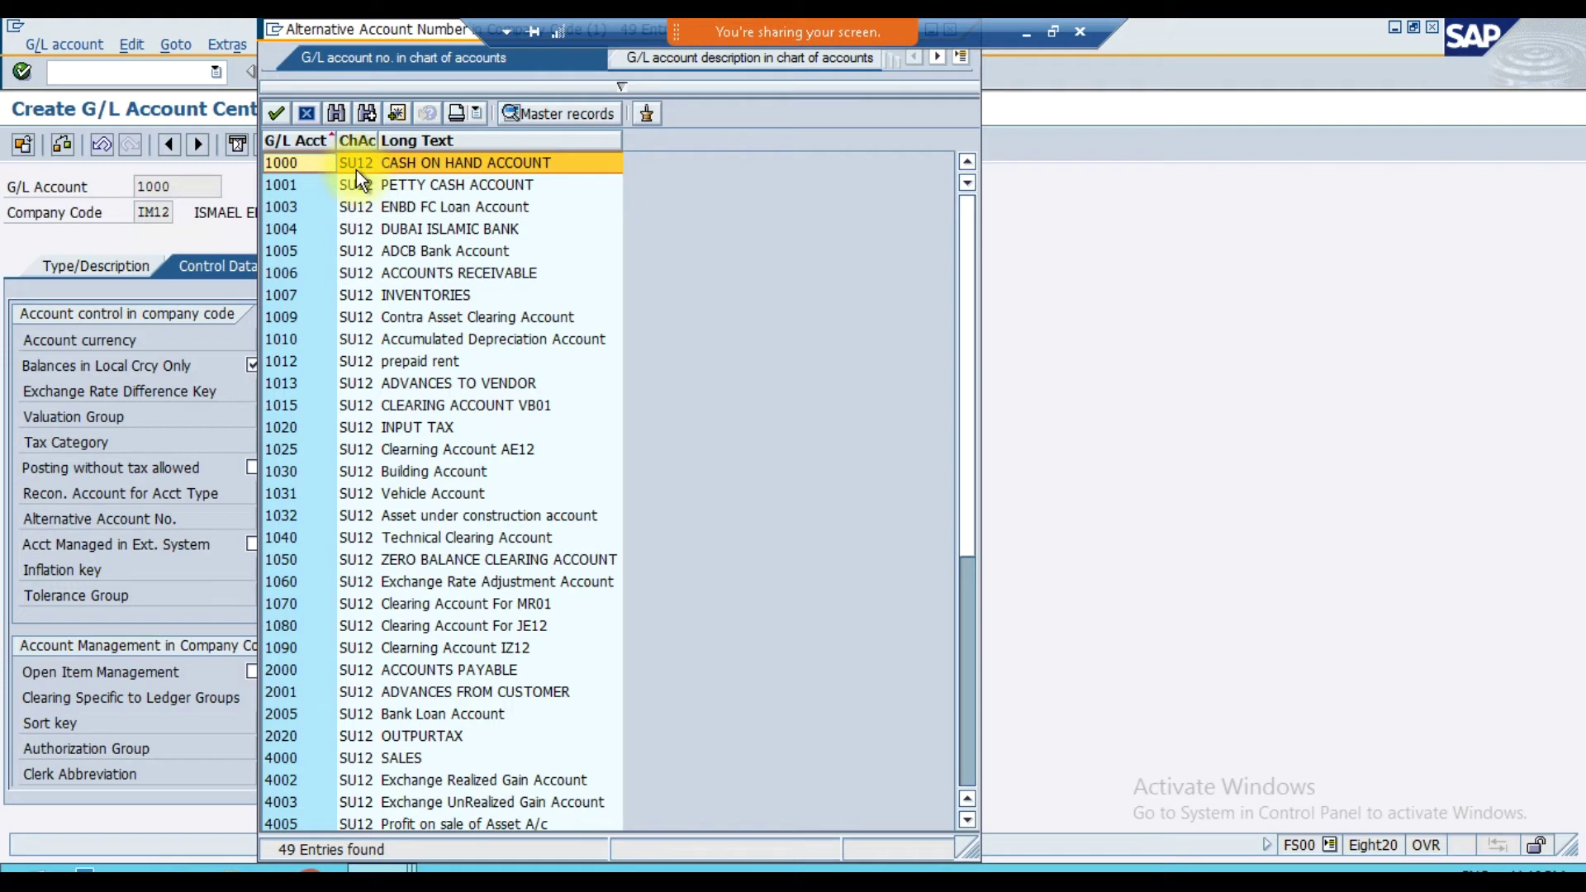
pyautogui.doubleClick(355, 170)
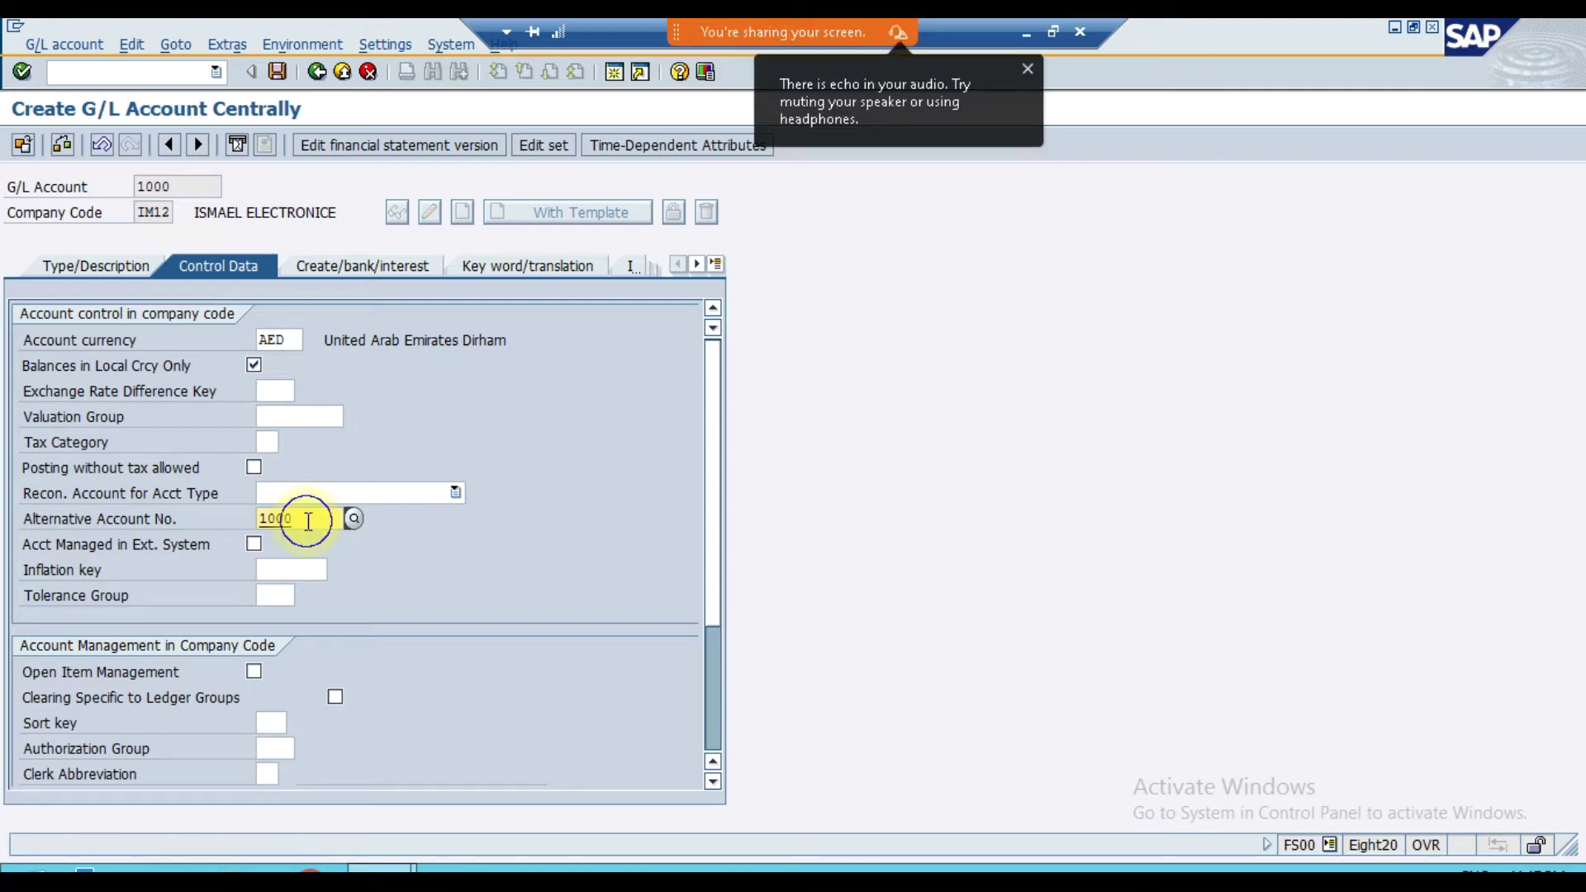
# - Check the chart of accounts in the alternative account lookup without choosing an account, and review the control data down to open item management
pyautogui.click(353, 519)
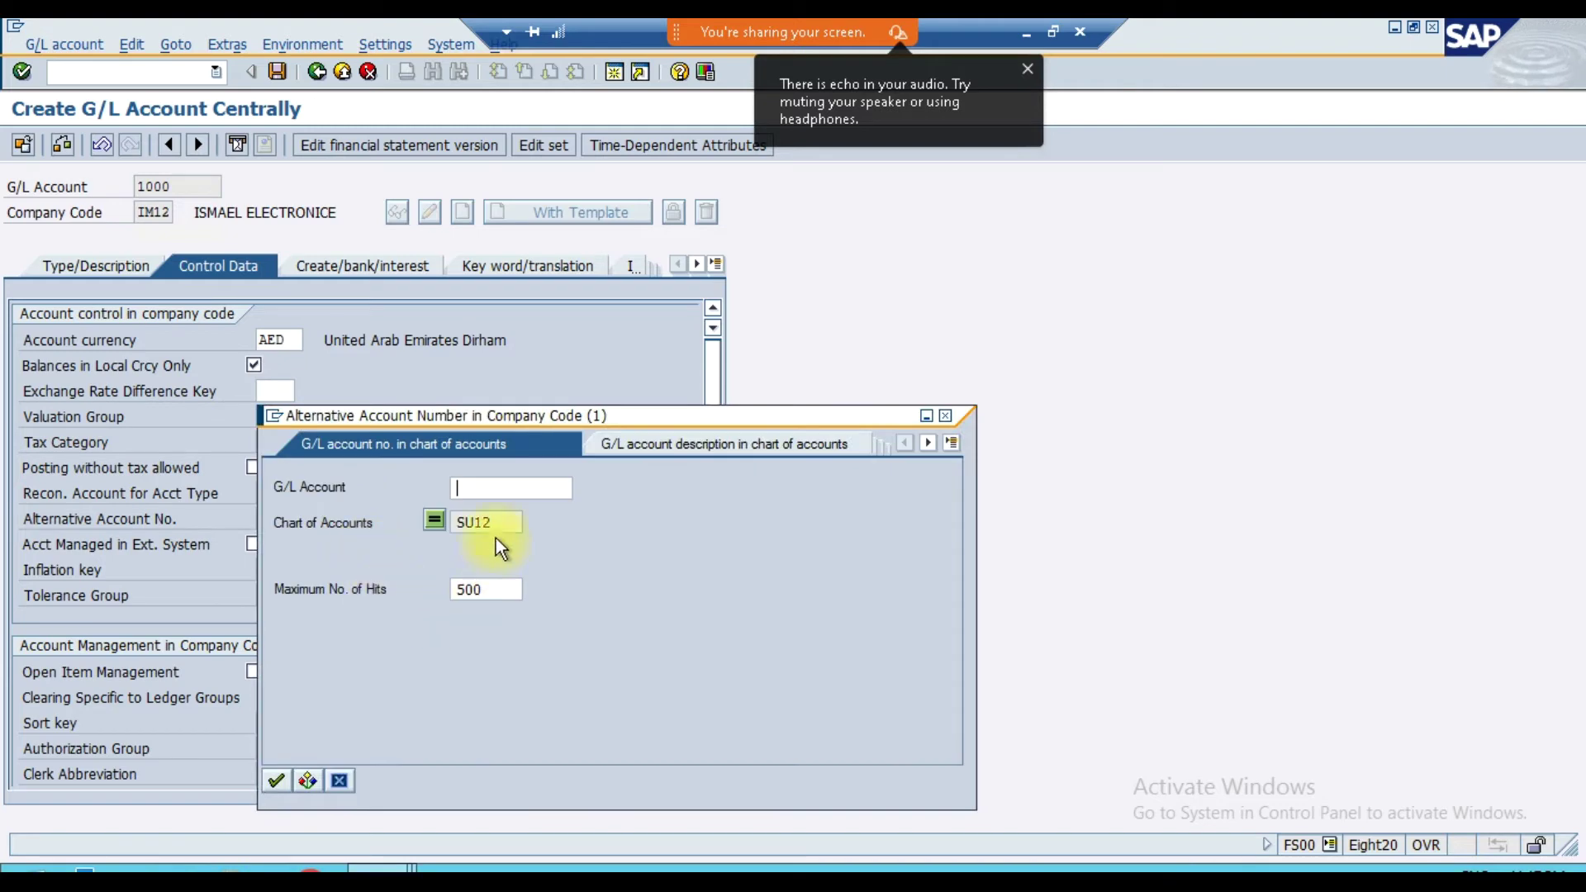
pyautogui.moveTo(496, 523); pyautogui.dragTo(461, 524)
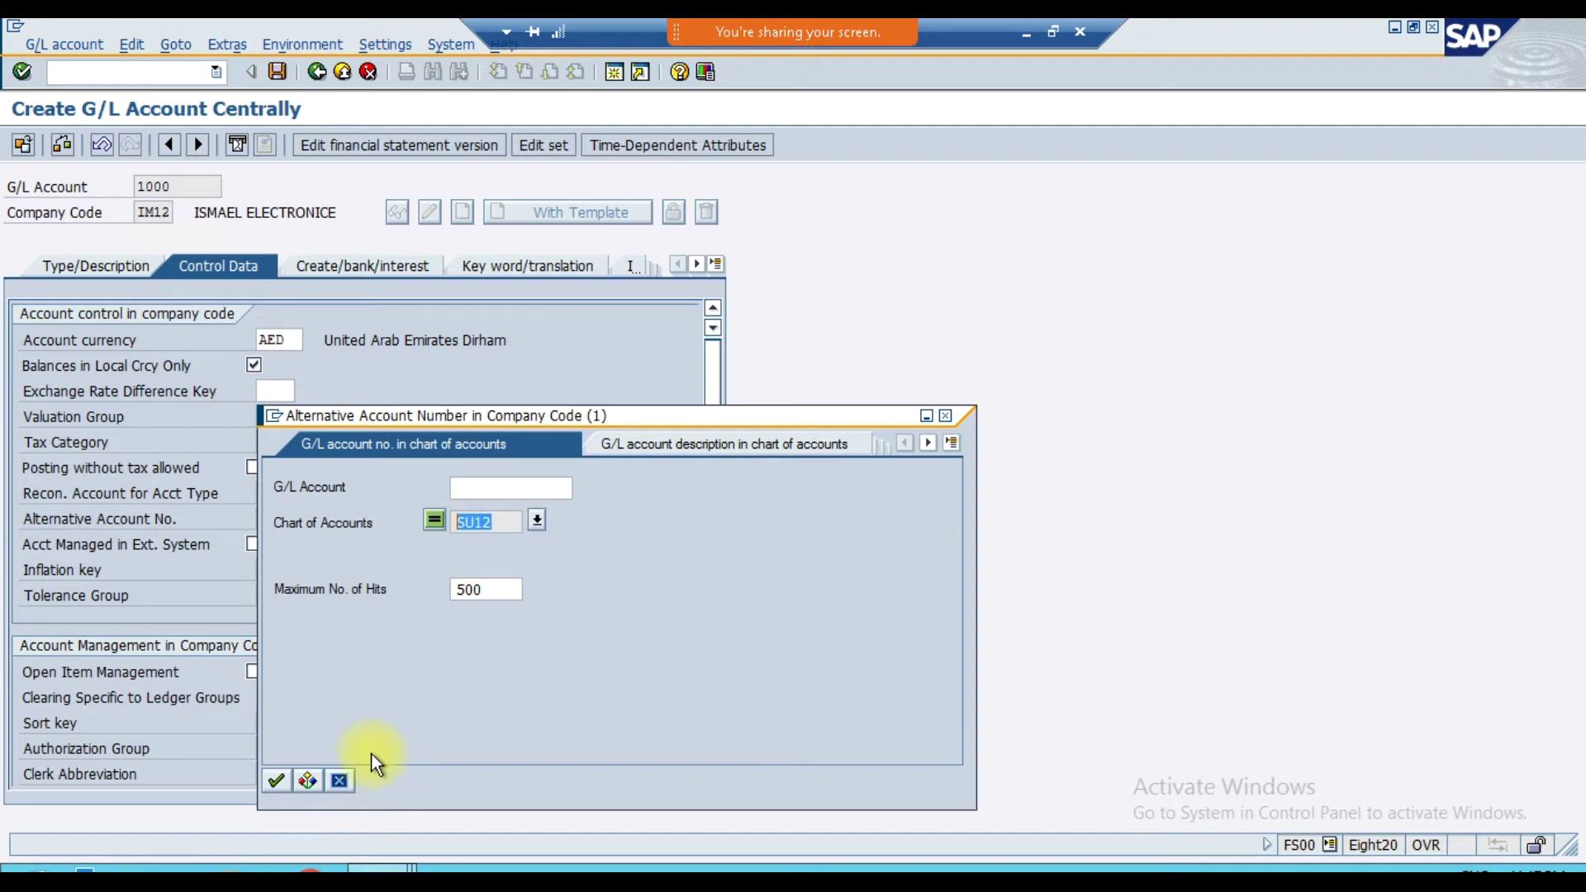
pyautogui.click(339, 780)
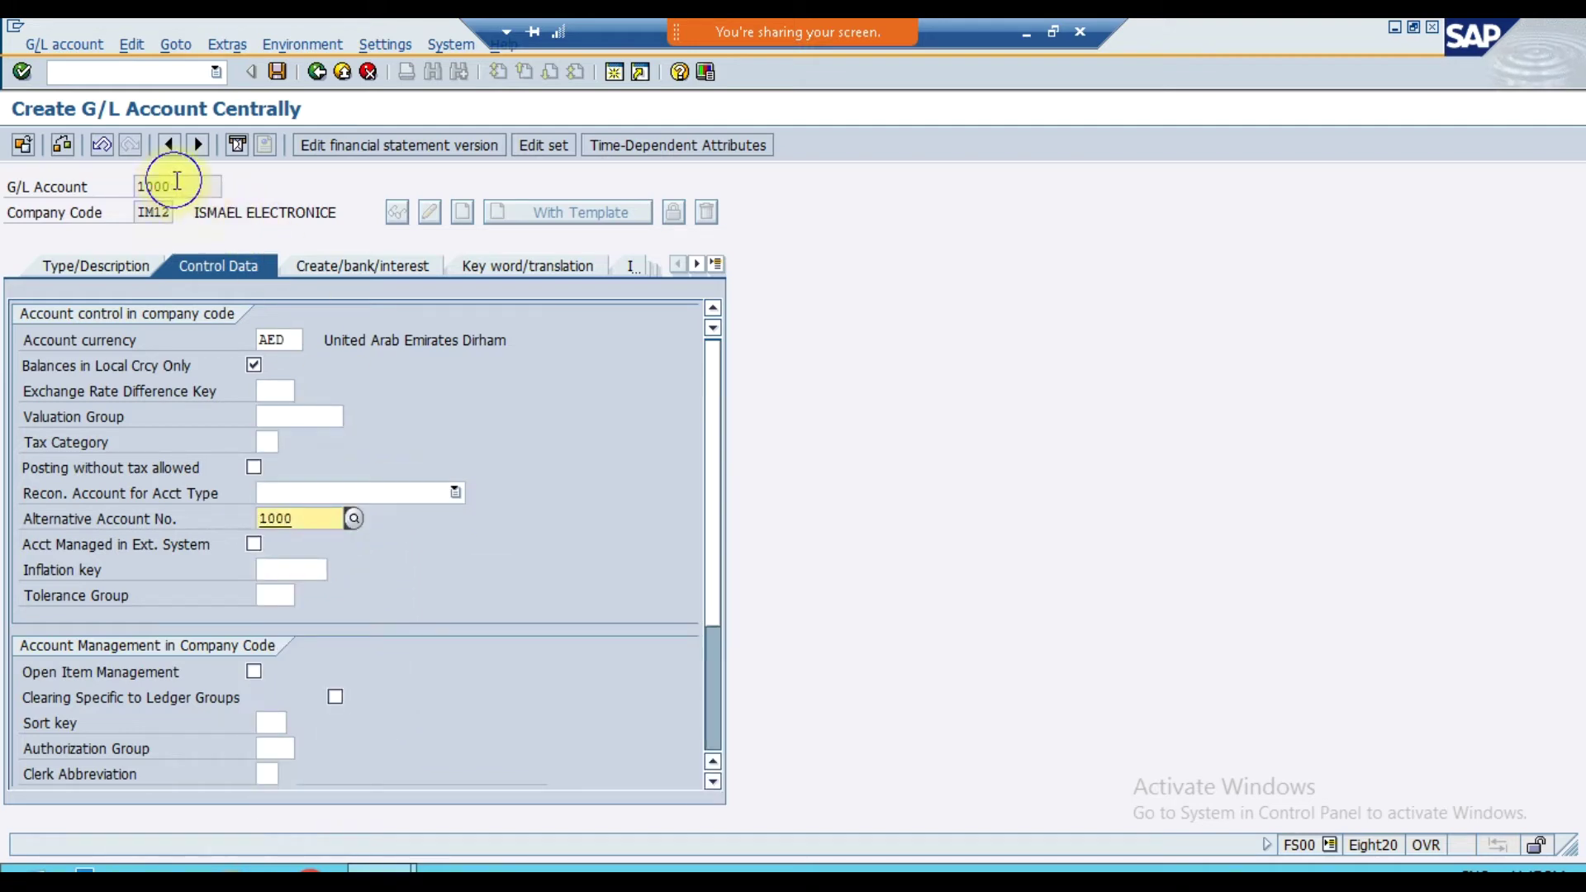
pyautogui.click(140, 185)
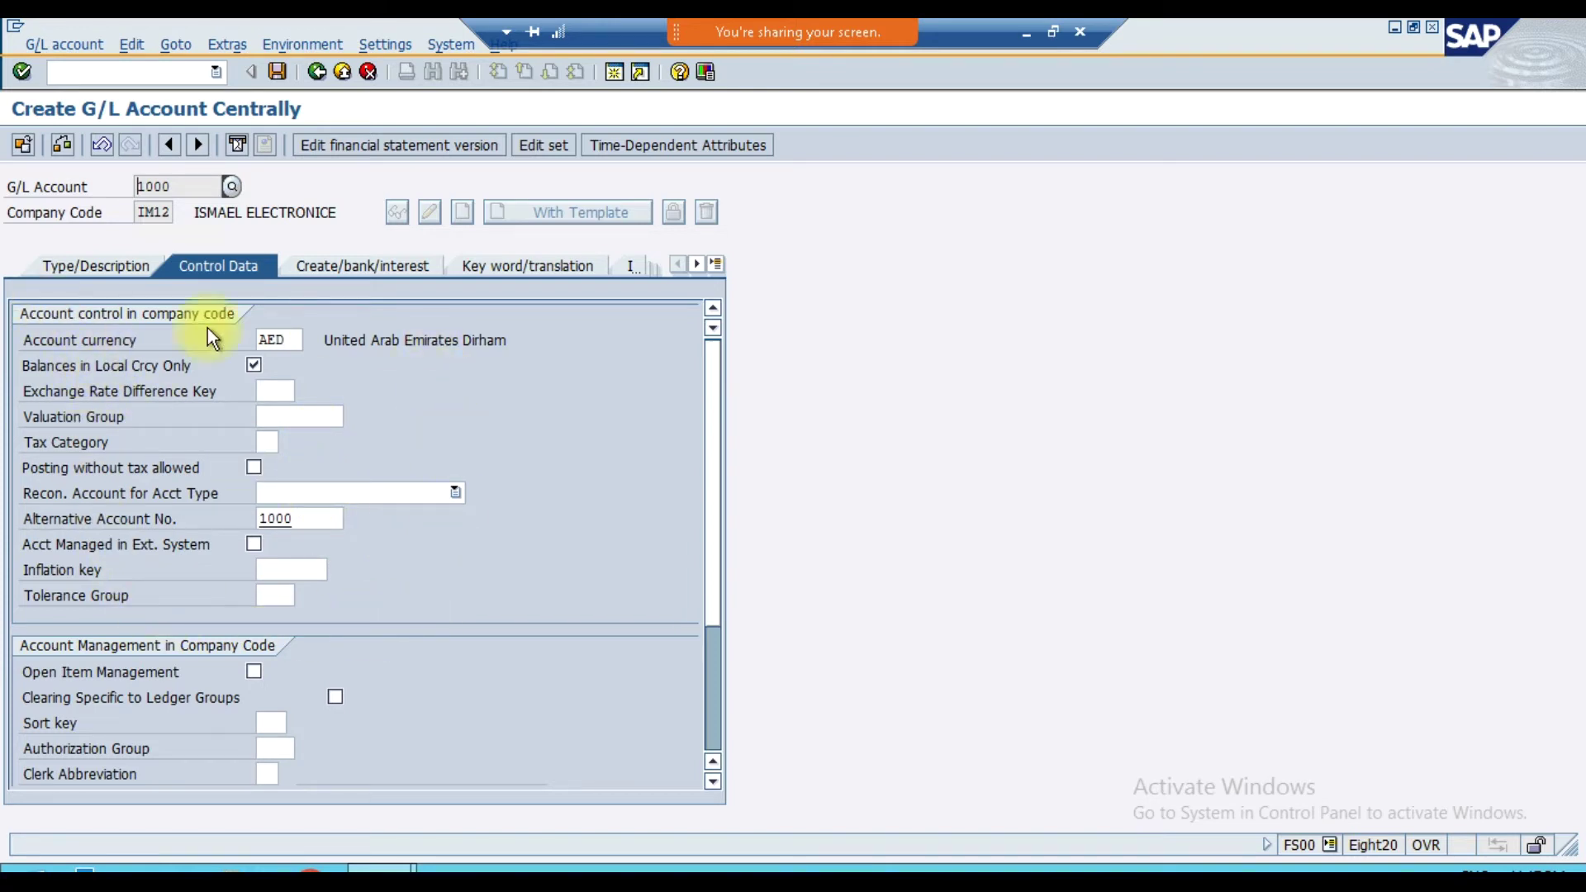
pyautogui.moveTo(40, 345); pyautogui.dragTo(299, 620)
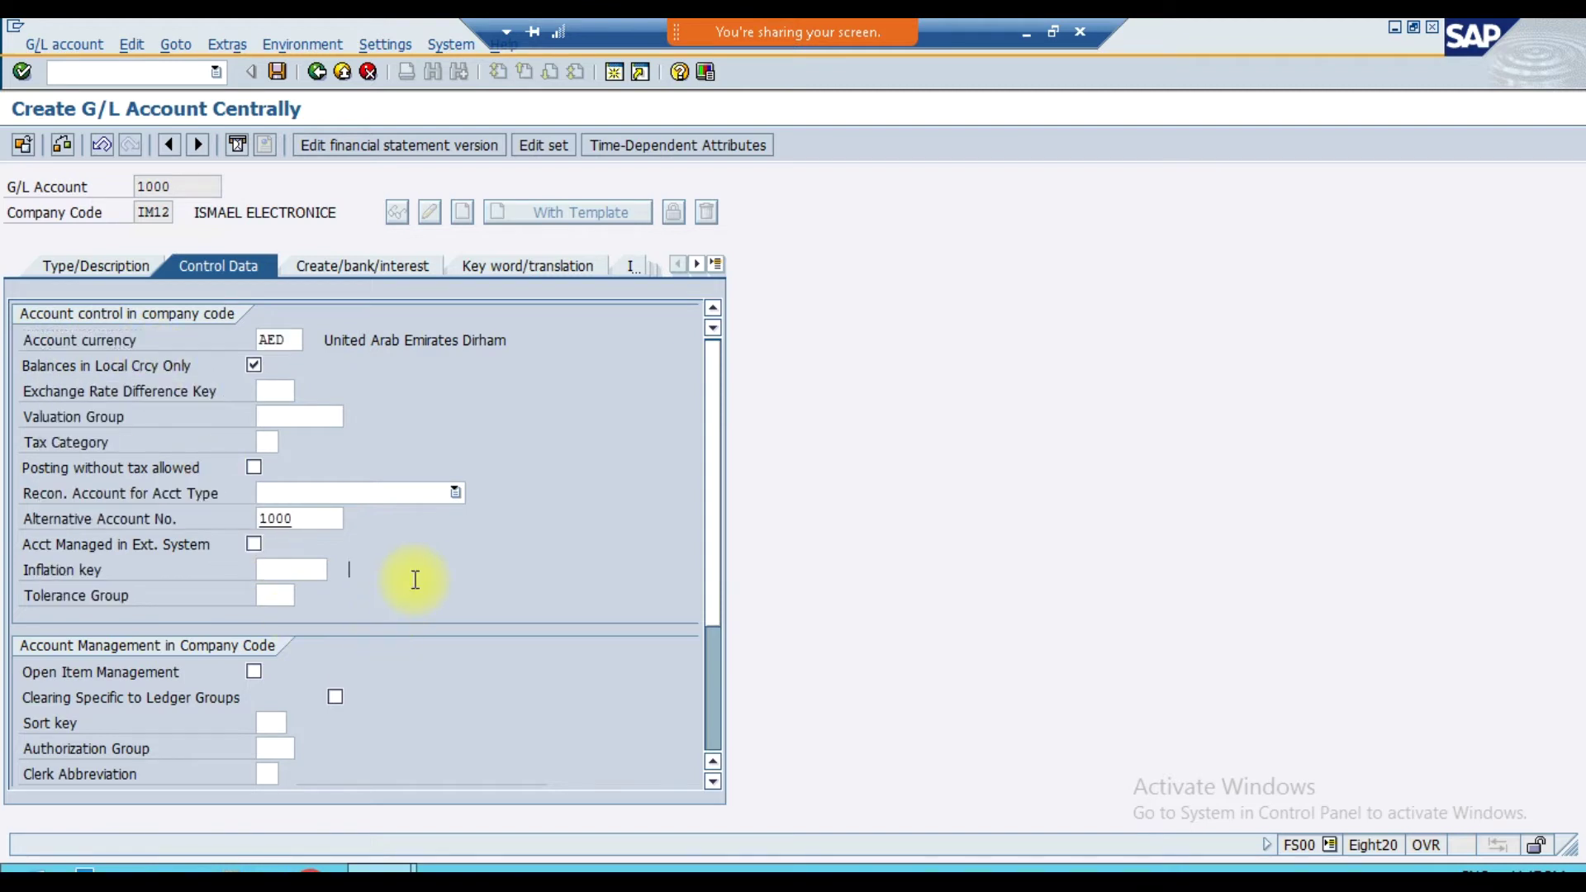
pyautogui.scroll(-2, 396, 579)
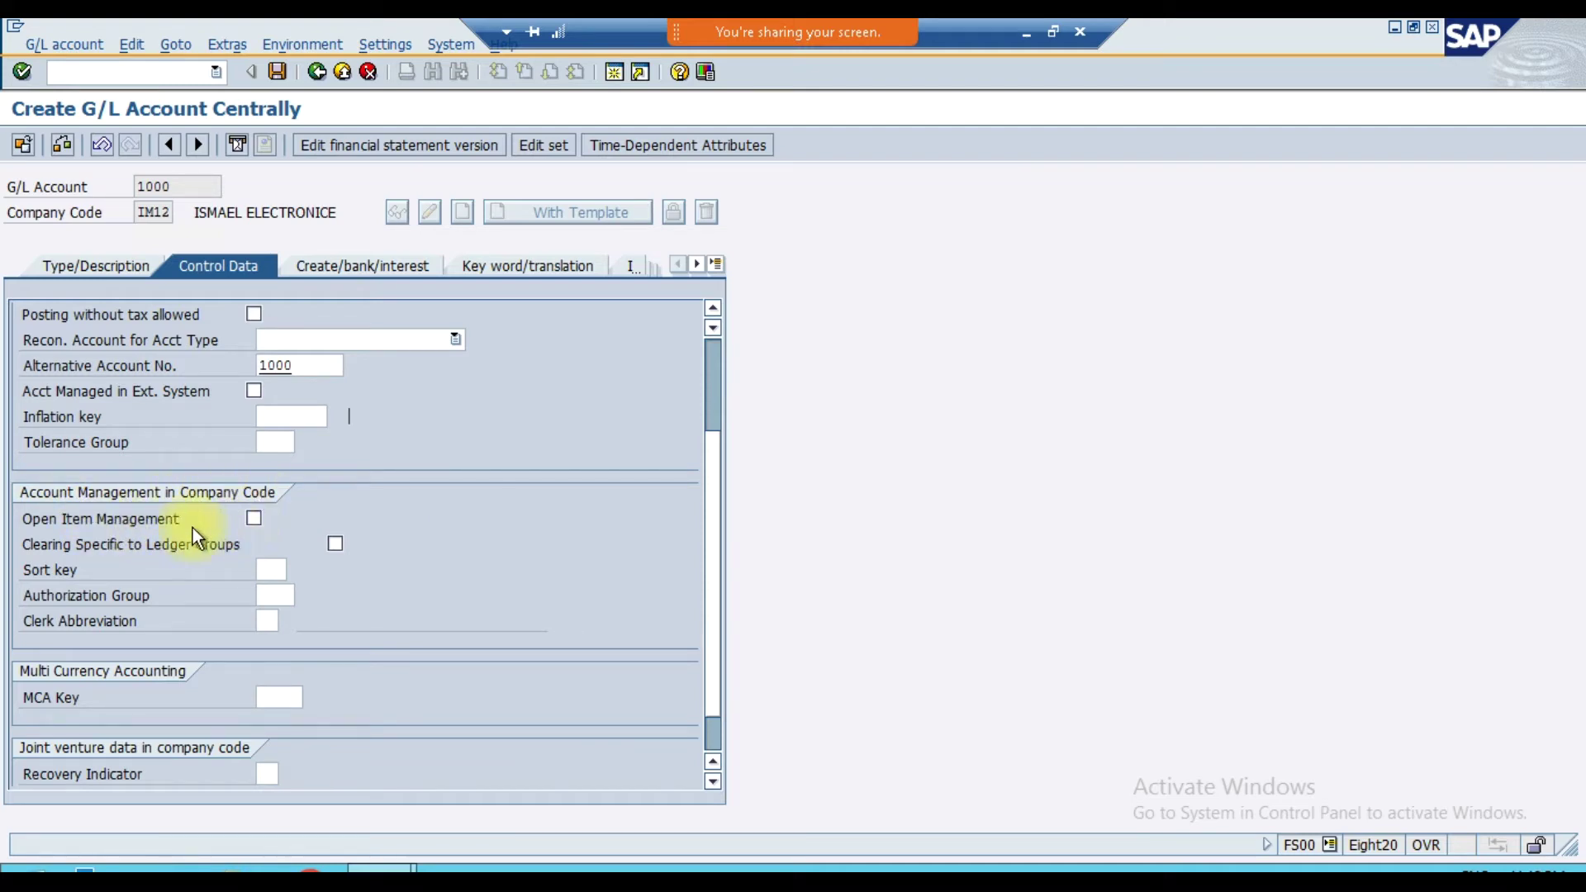
pyautogui.click(254, 519)
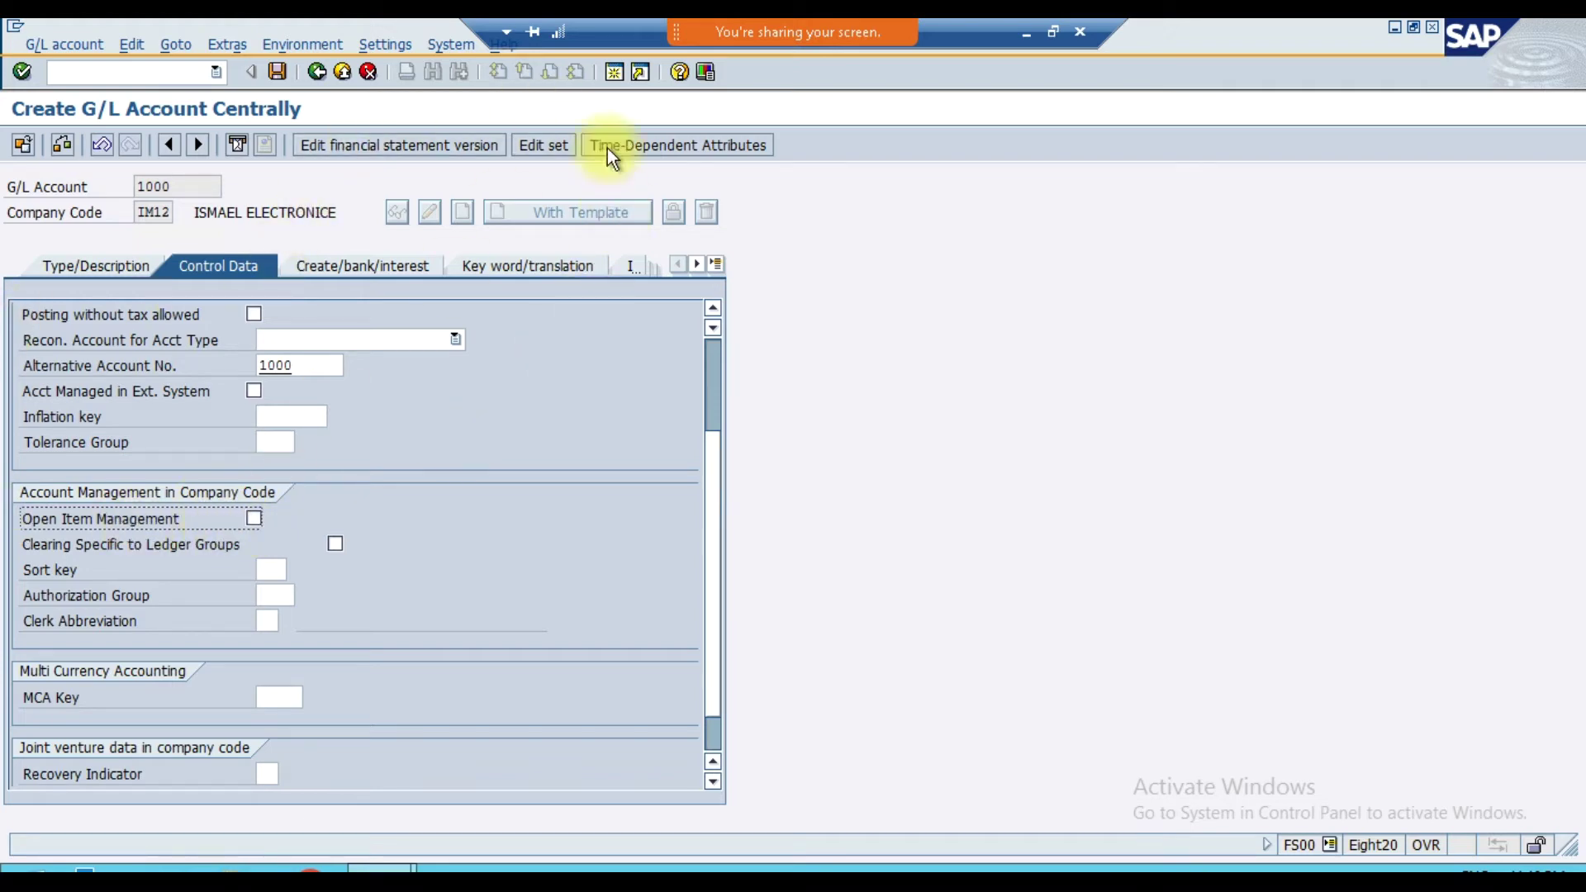
# - Start transaction FBL3N in a new session and clear the G/L account selection
pyautogui.click(612, 77)
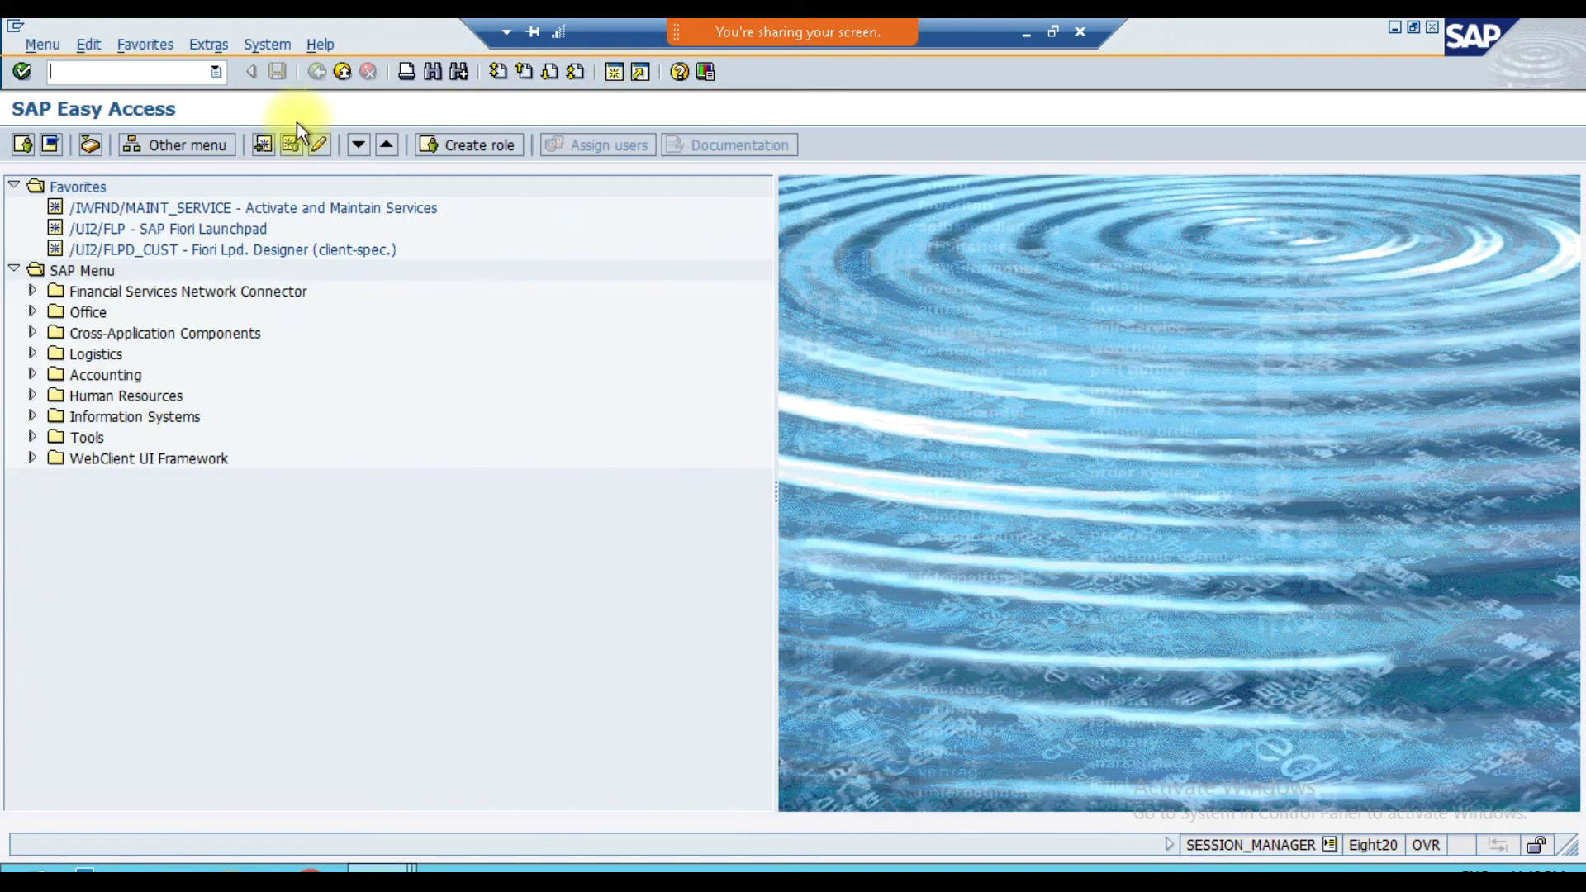
pyautogui.write('fbl3n')
pyautogui.press('Return')
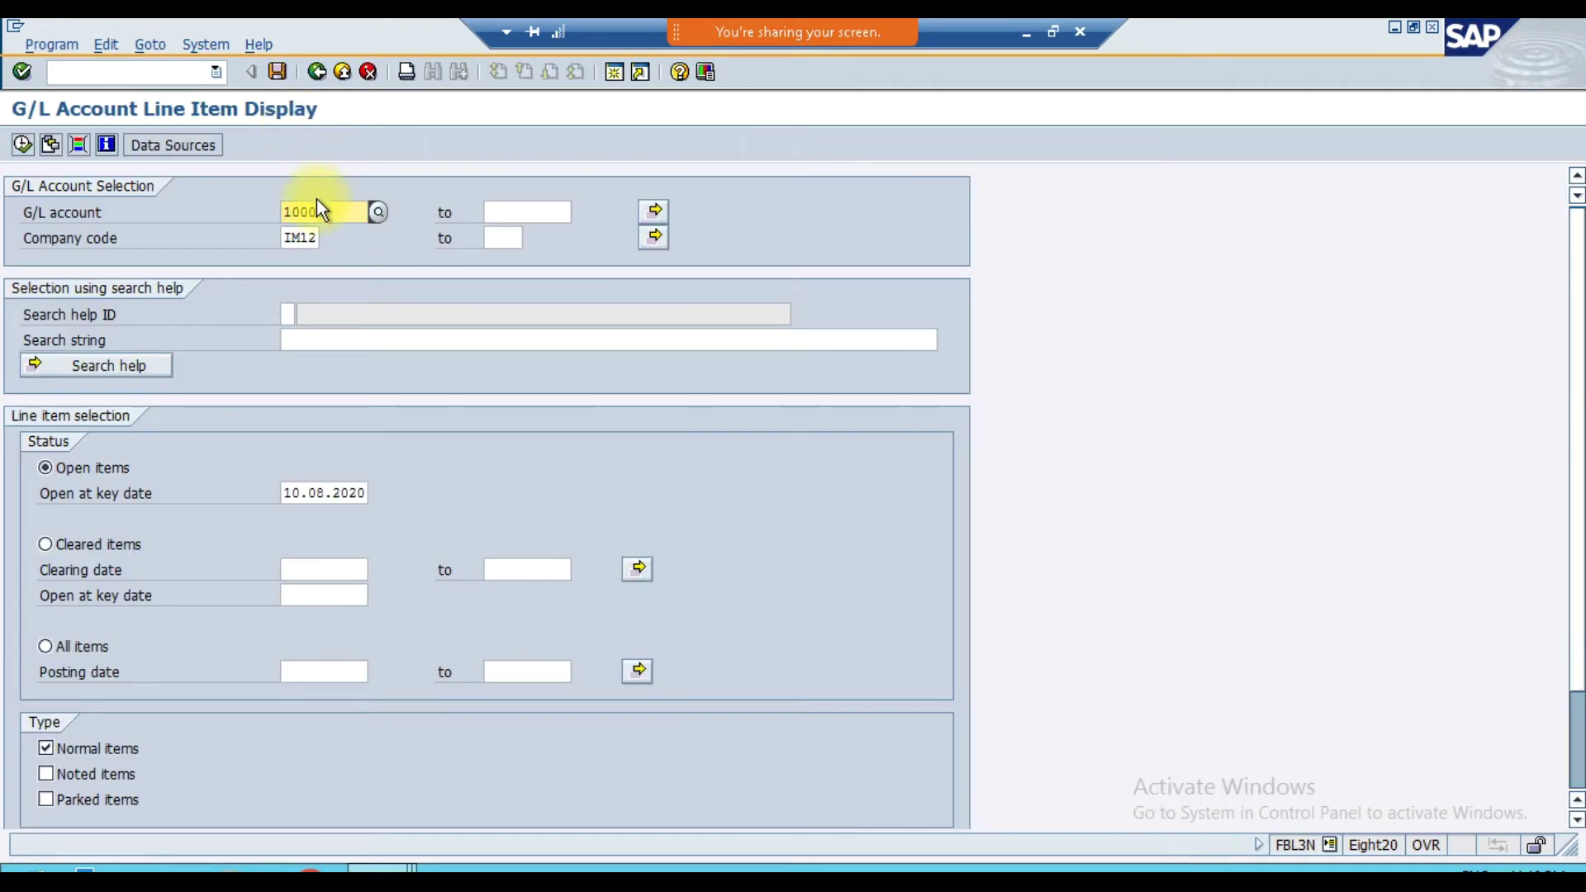
pyautogui.press('BackSpace')
pyautogui.press('BackSpace')
pyautogui.press('BackSpace')
pyautogui.press('BackSpace')
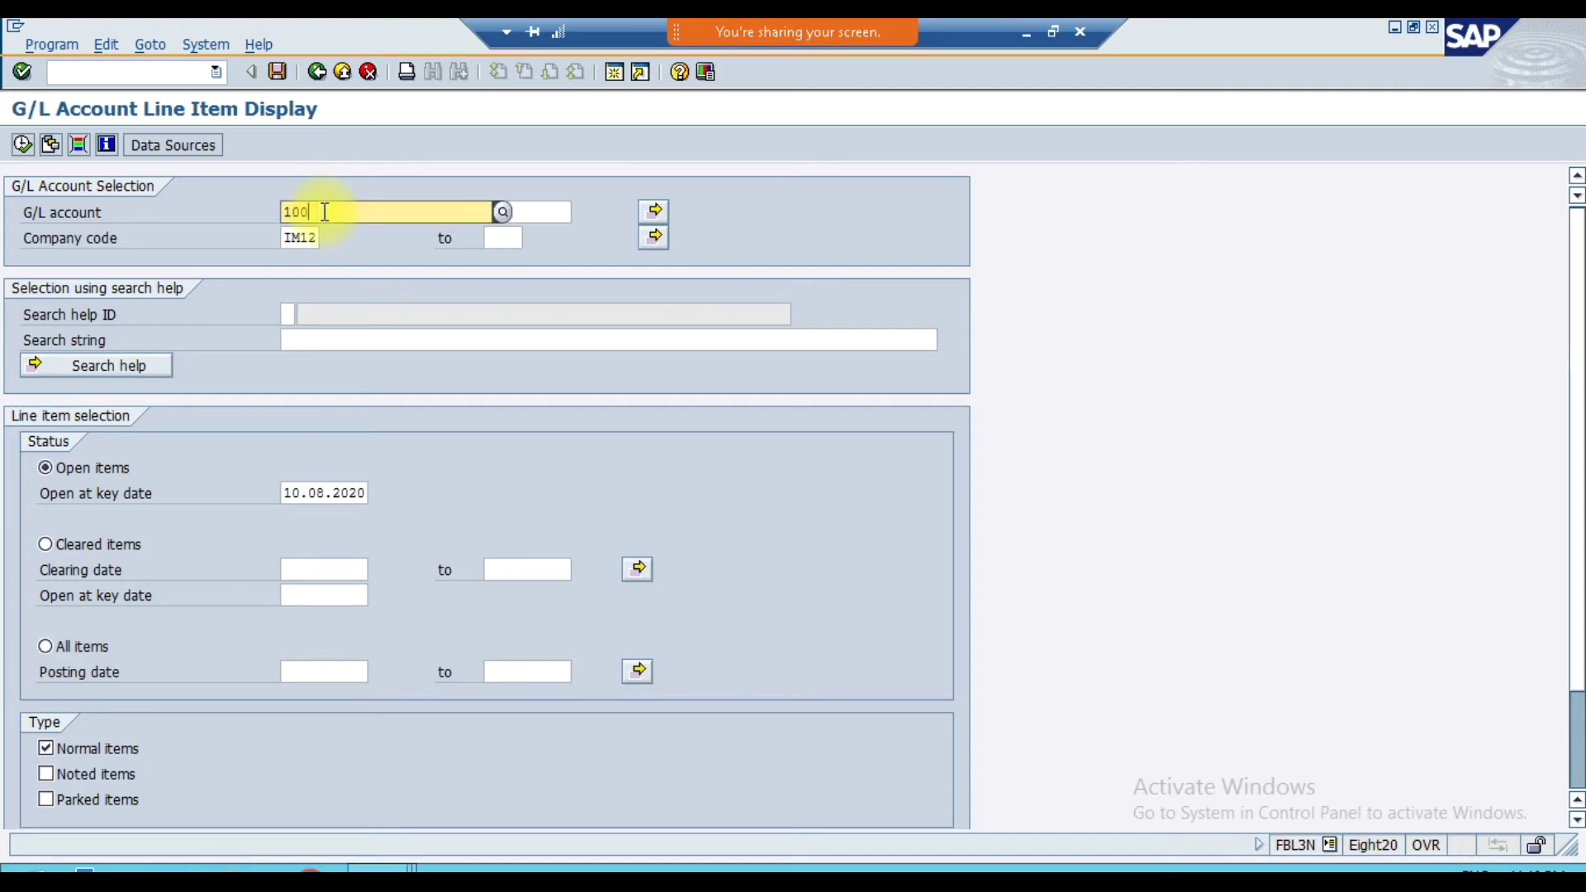
# - Set the company code to SU12, include all items and display the G/L account line items
pyautogui.press('Tab')
pyautogui.press('Tab')
pyautogui.press('Tab')
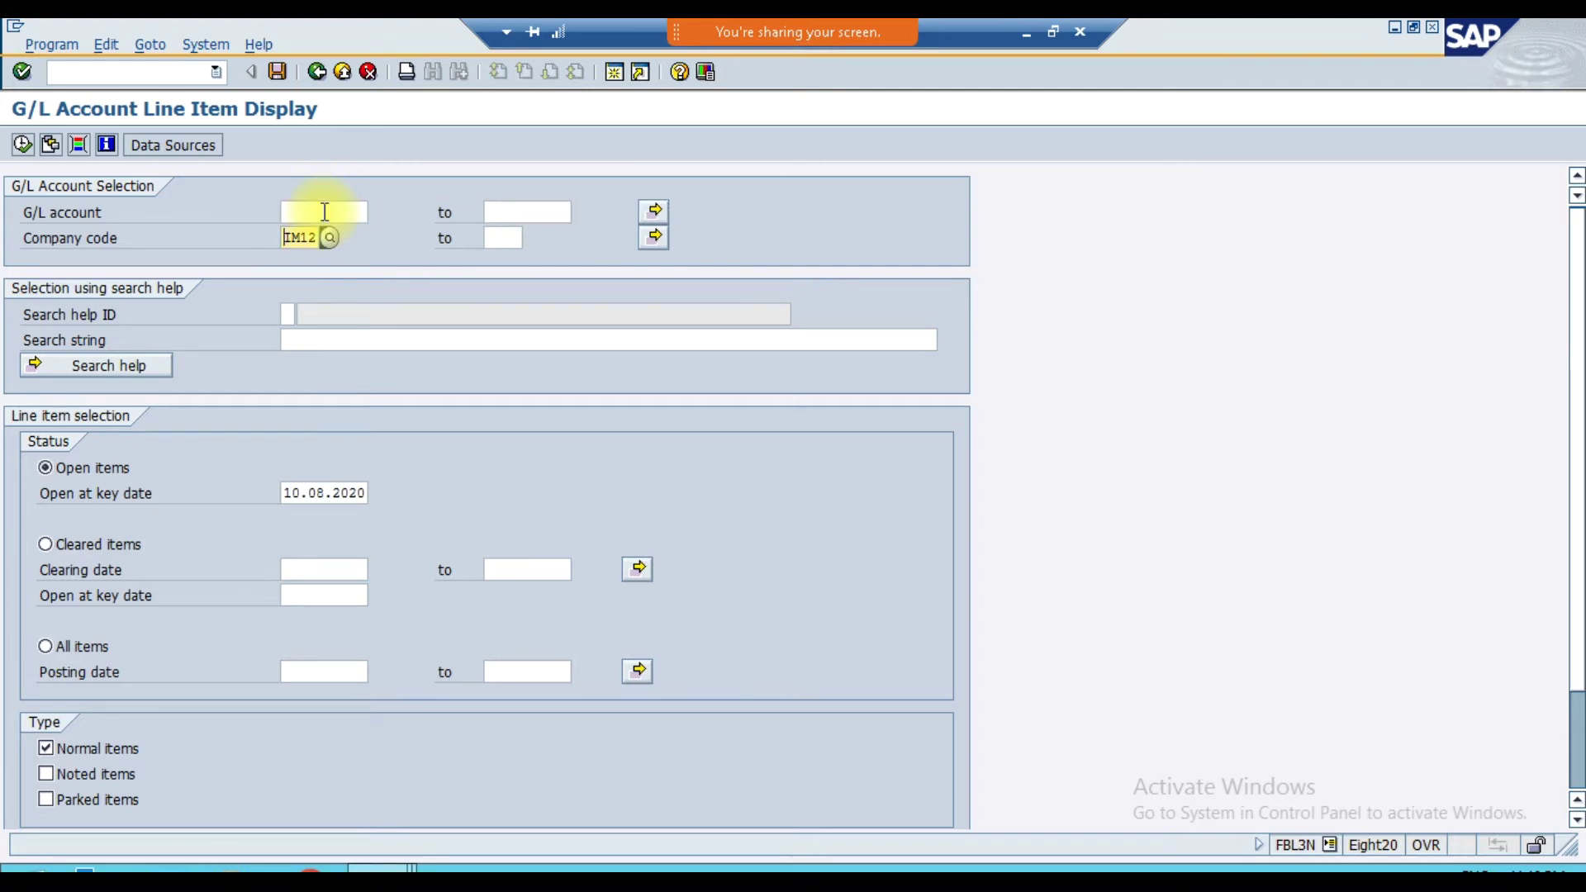
pyautogui.write('su12')
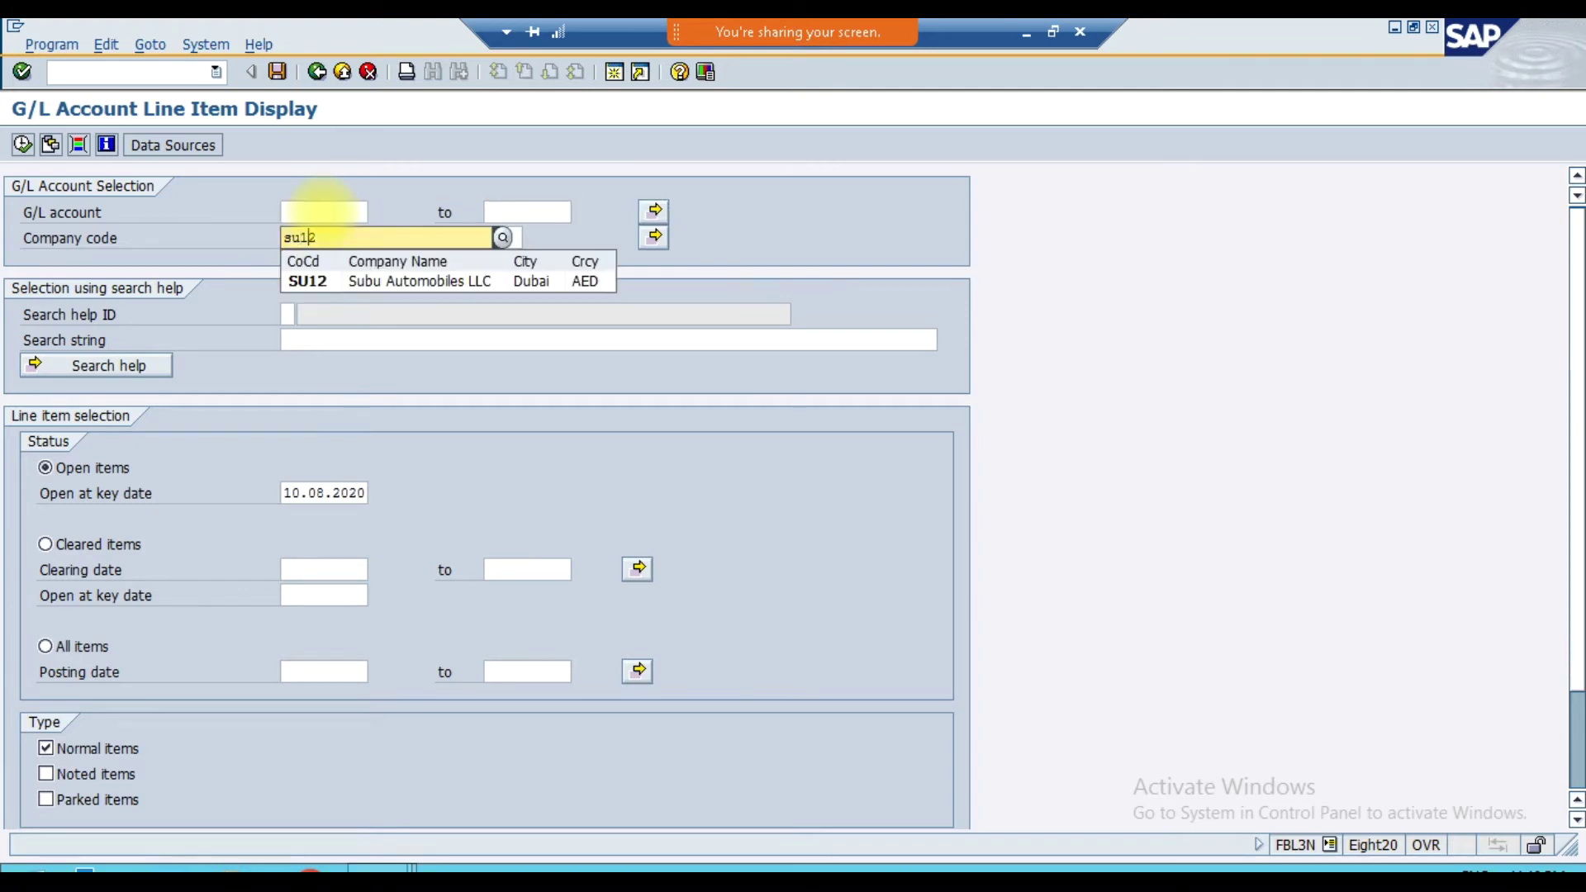
pyautogui.press('Return')
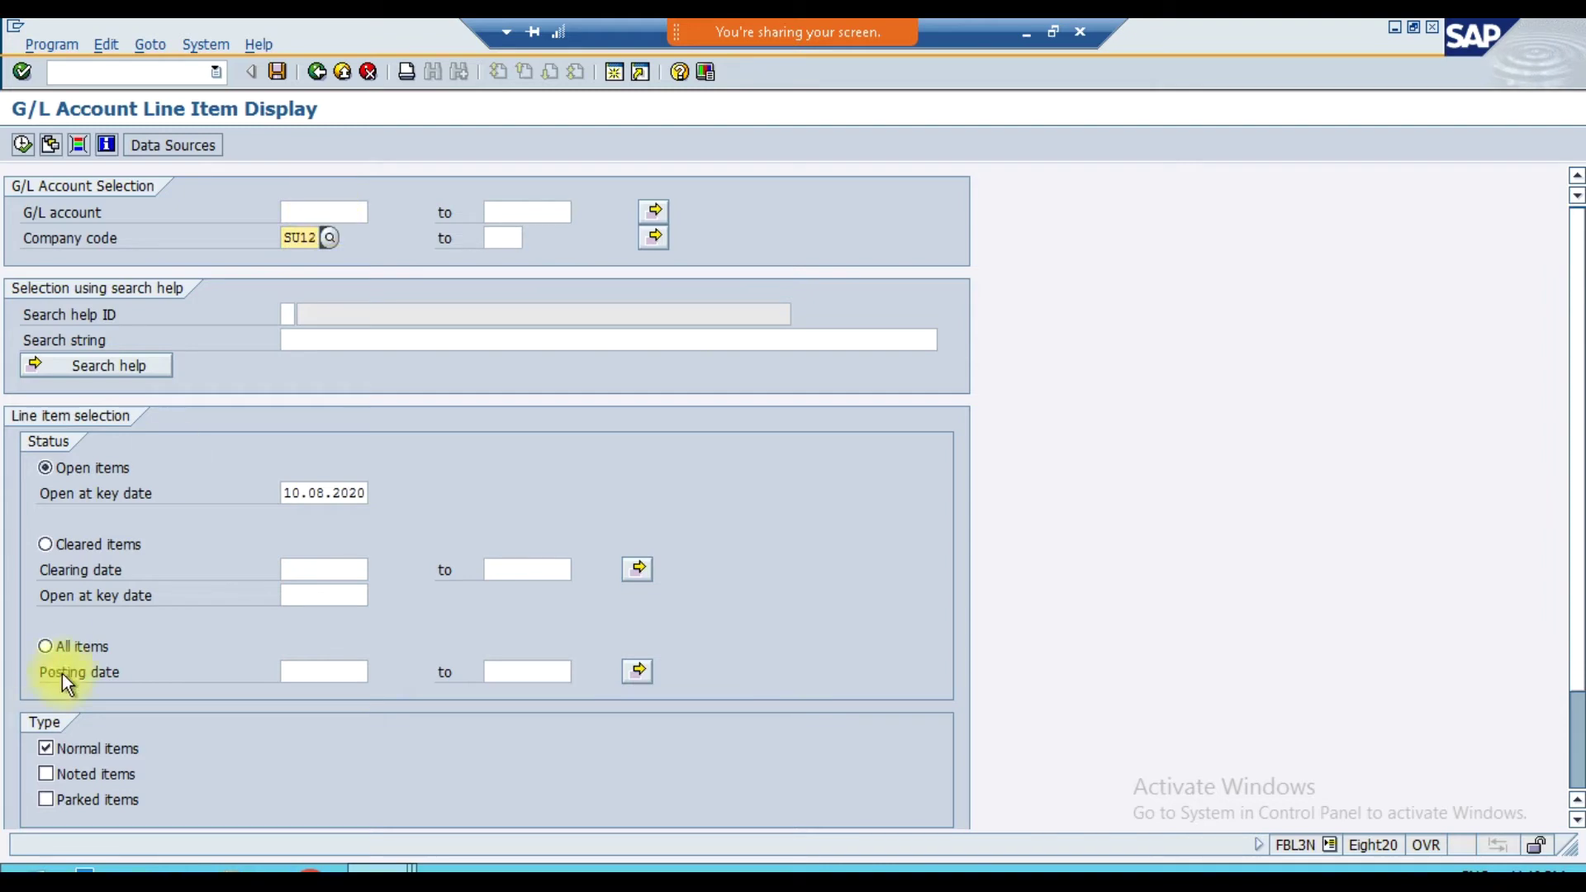
pyautogui.click(71, 653)
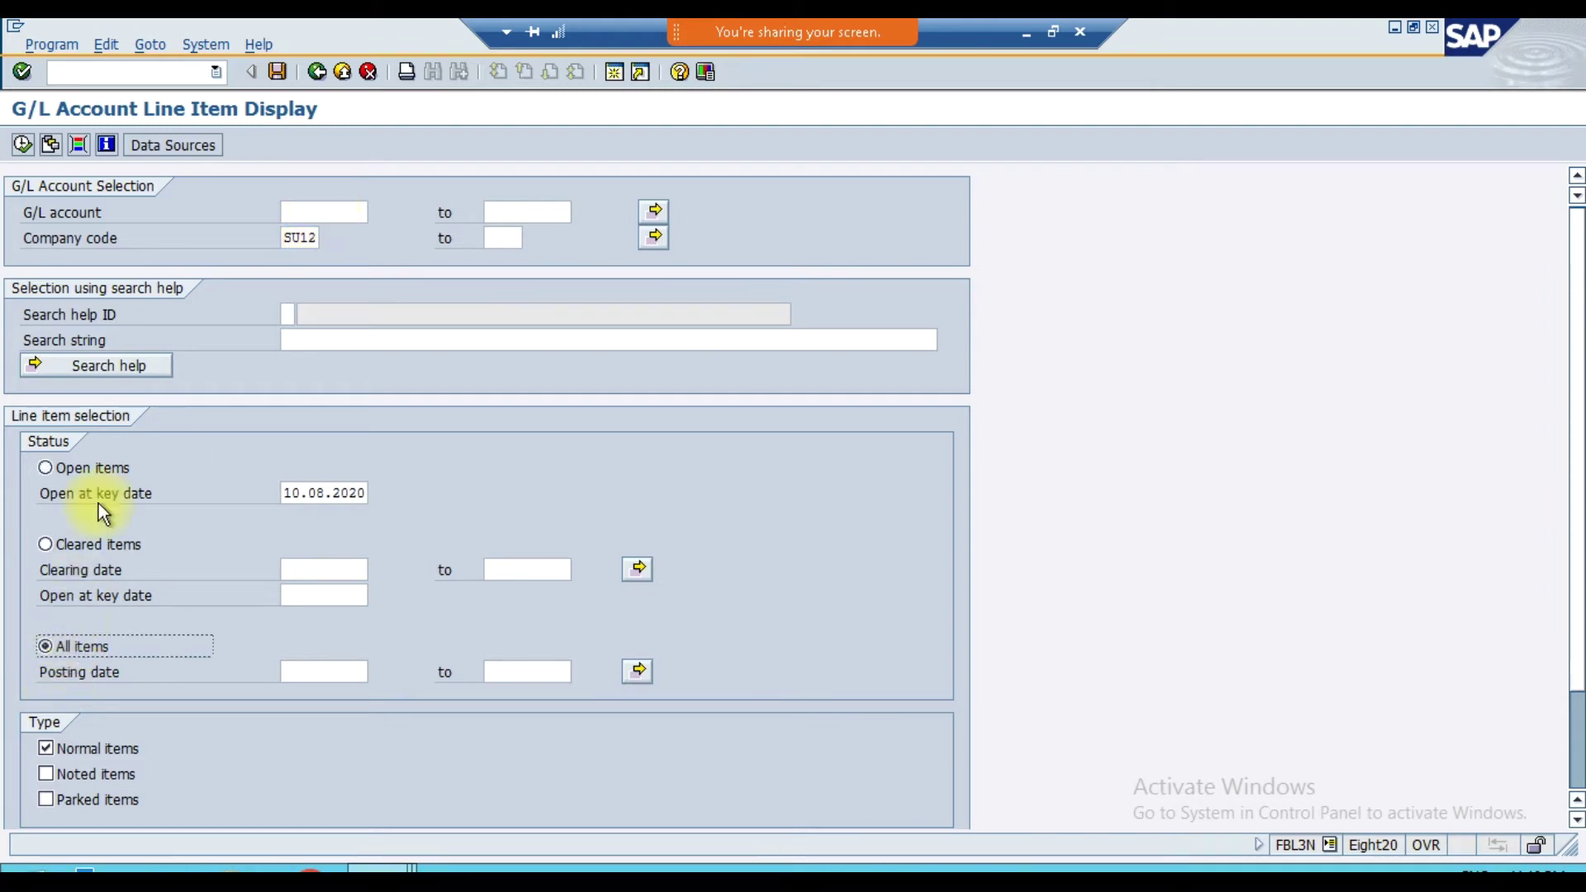
pyautogui.click(23, 146)
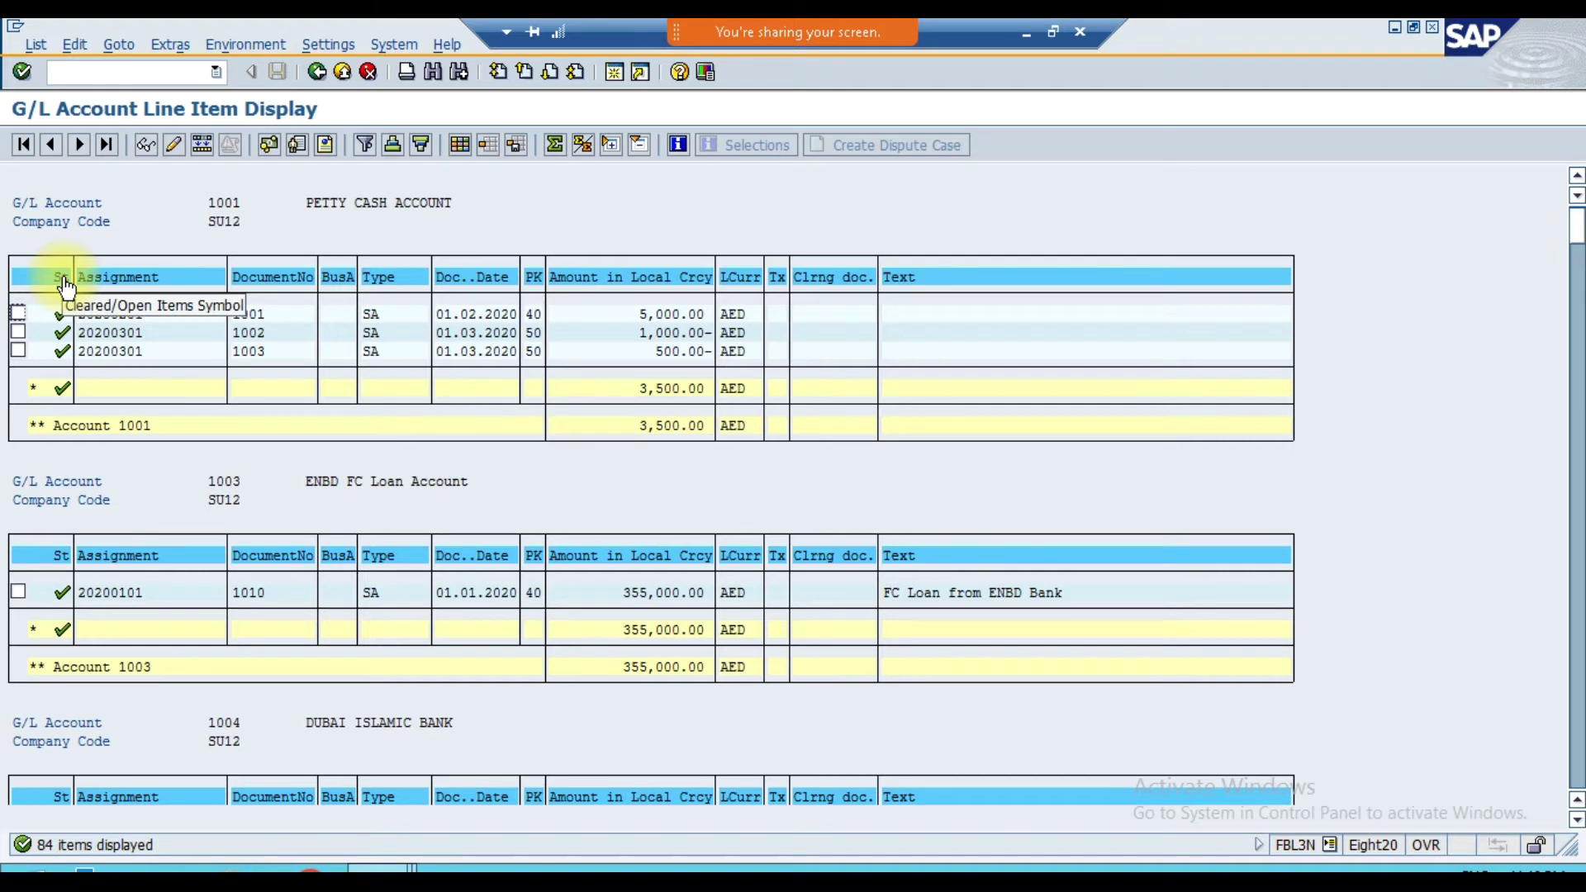
# - Review the cleared and open item status of the accounts down to Accounts Receivable, and return to the new account 1000 in IM12
pyautogui.scroll(-3, 111, 432)
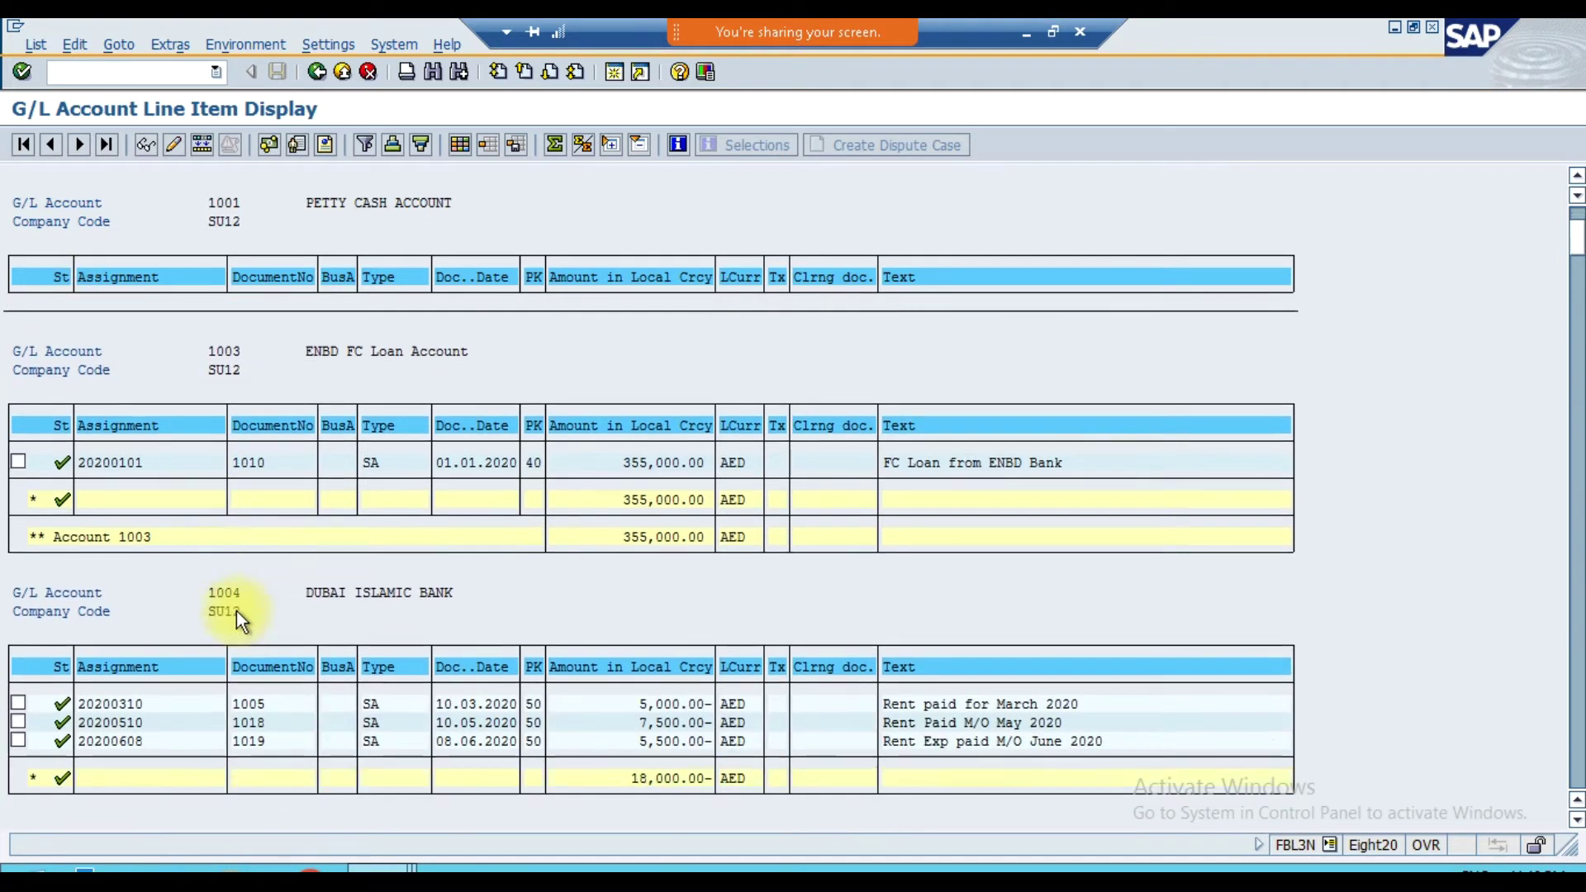
pyautogui.scroll(-5, 240, 619)
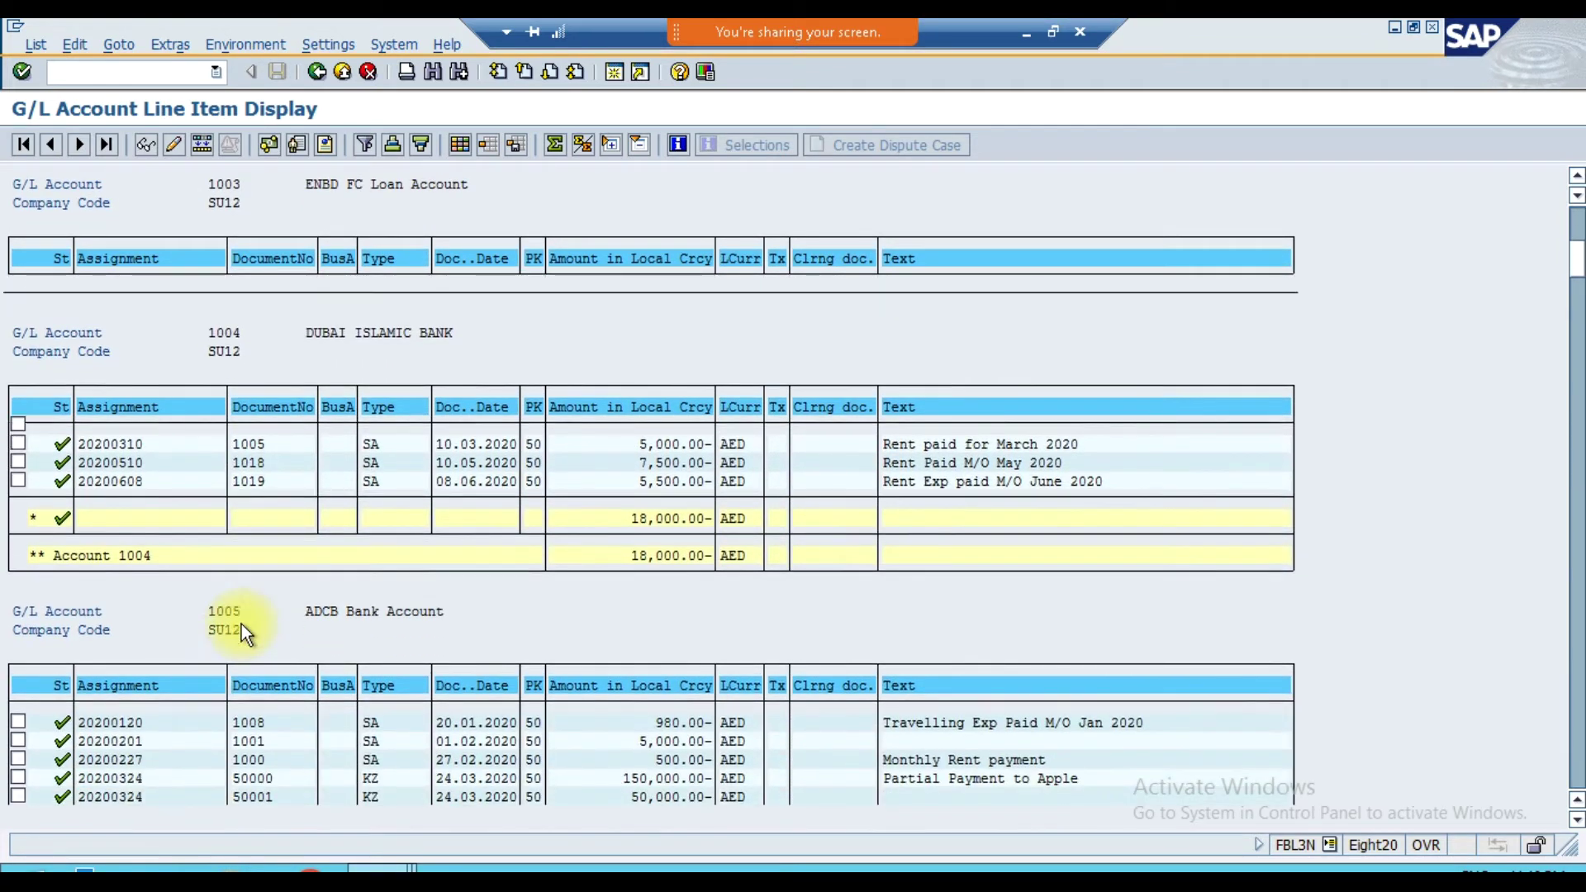
pyautogui.scroll(-5, 242, 623)
pyautogui.scroll(-4, 244, 623)
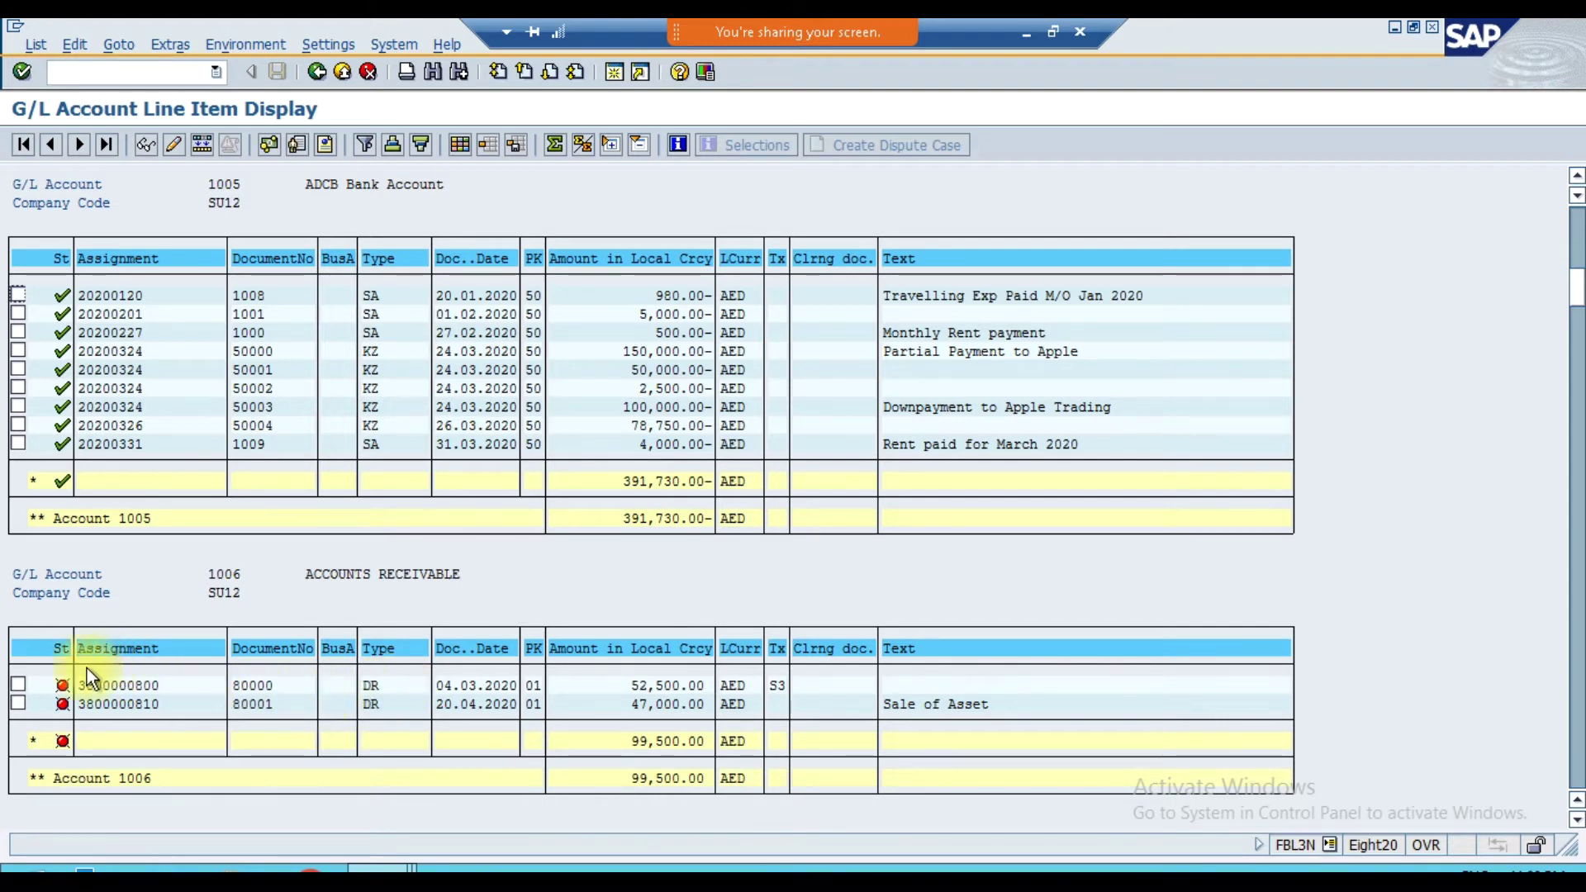
pyautogui.click(382, 859)
pyautogui.click(408, 766)
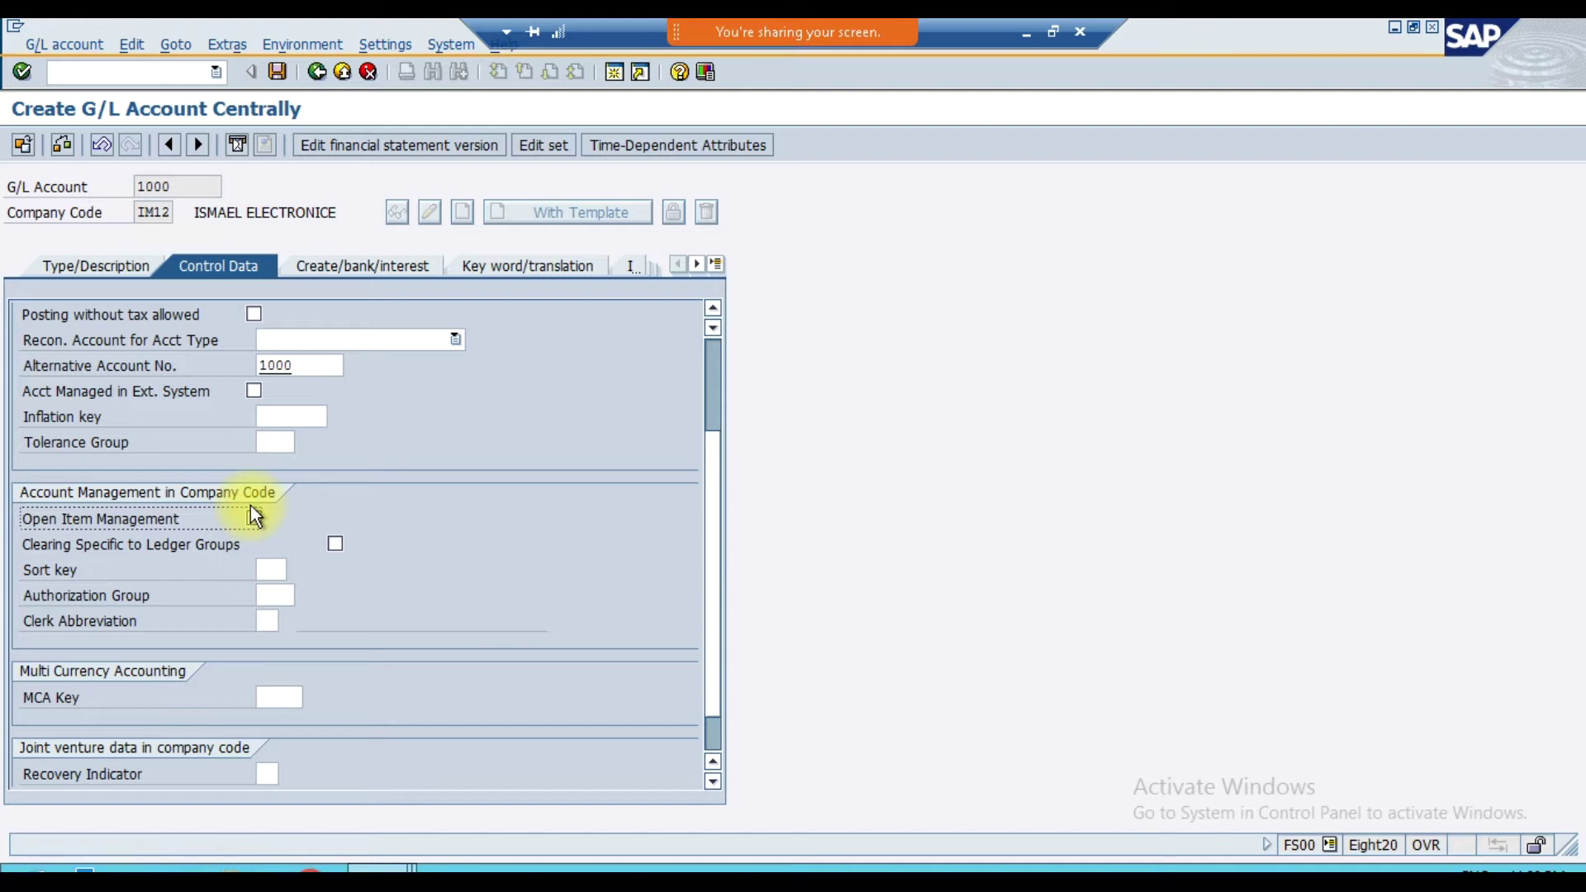
# - Check the reconciliation account types without choosing one, and turn off open item management
pyautogui.click(357, 345)
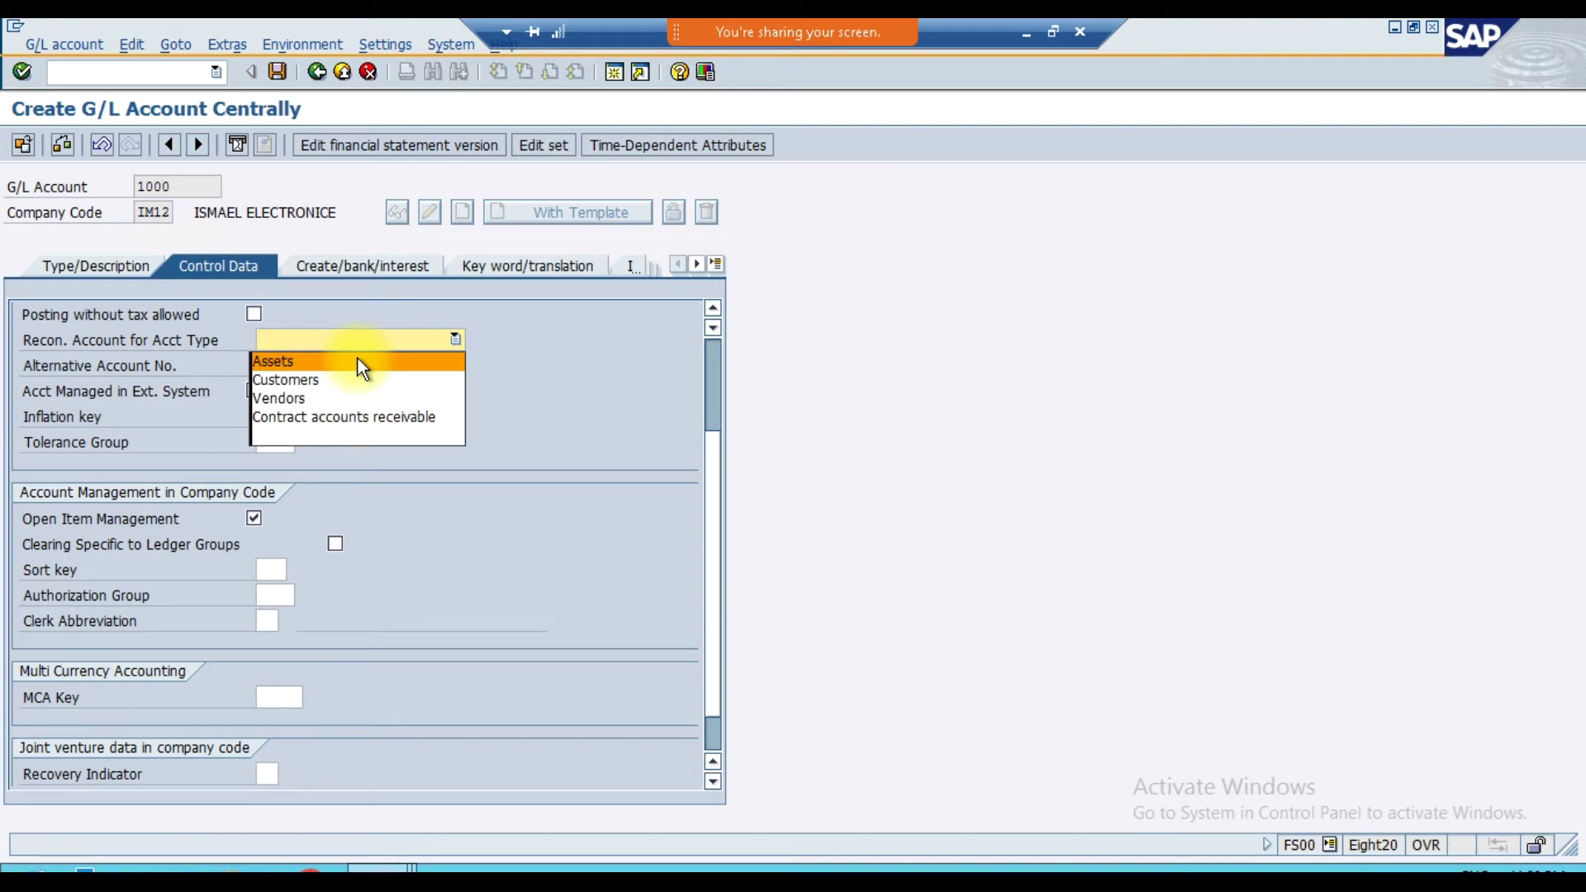
pyautogui.click(270, 502)
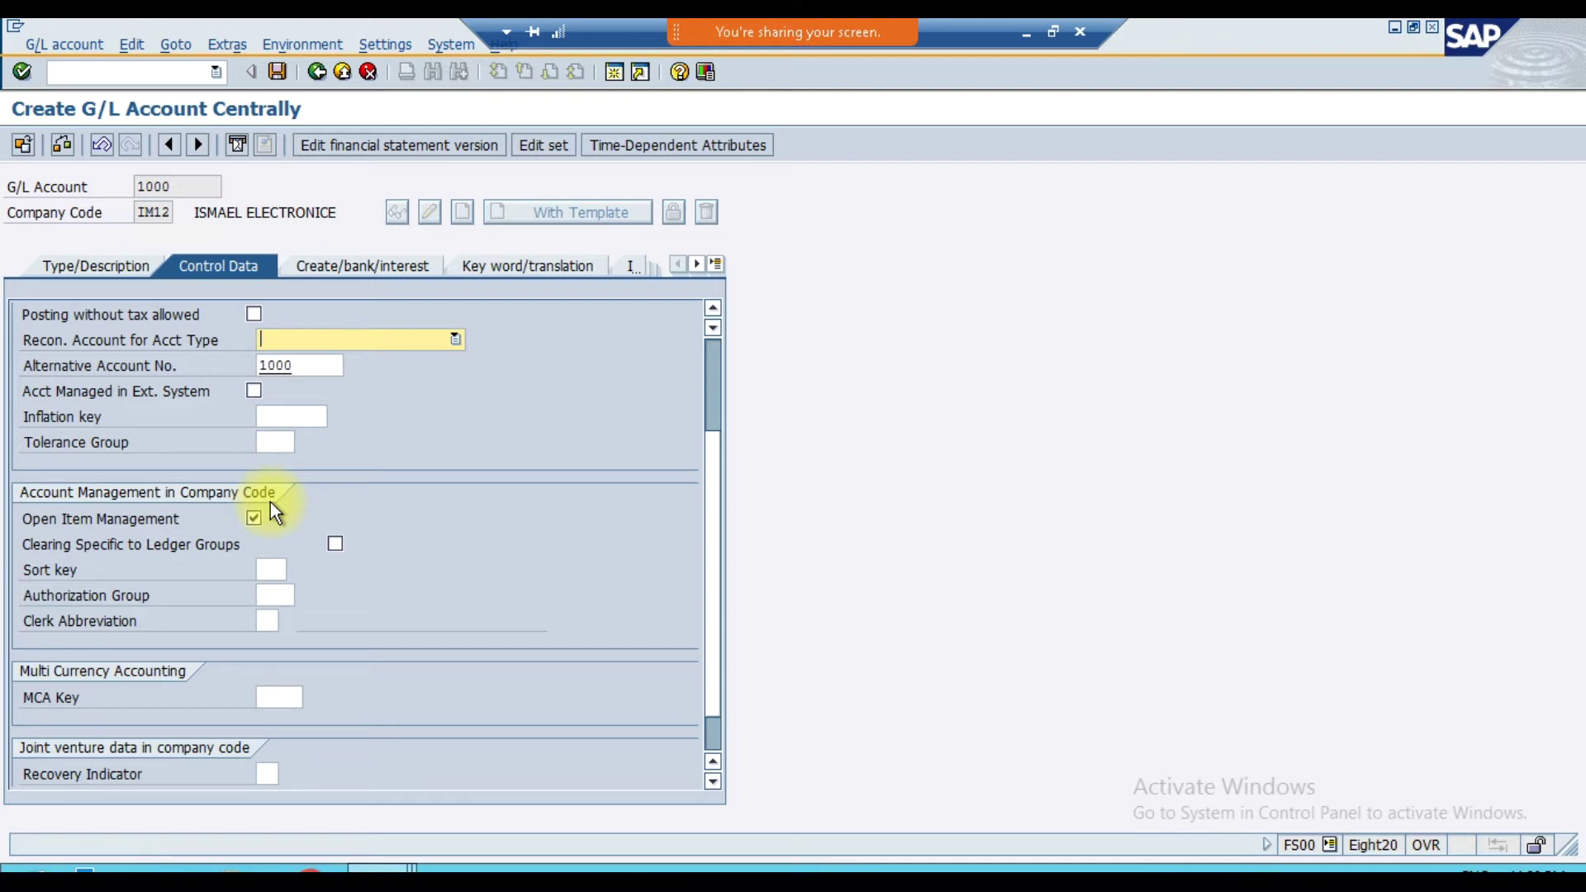
pyautogui.click(255, 520)
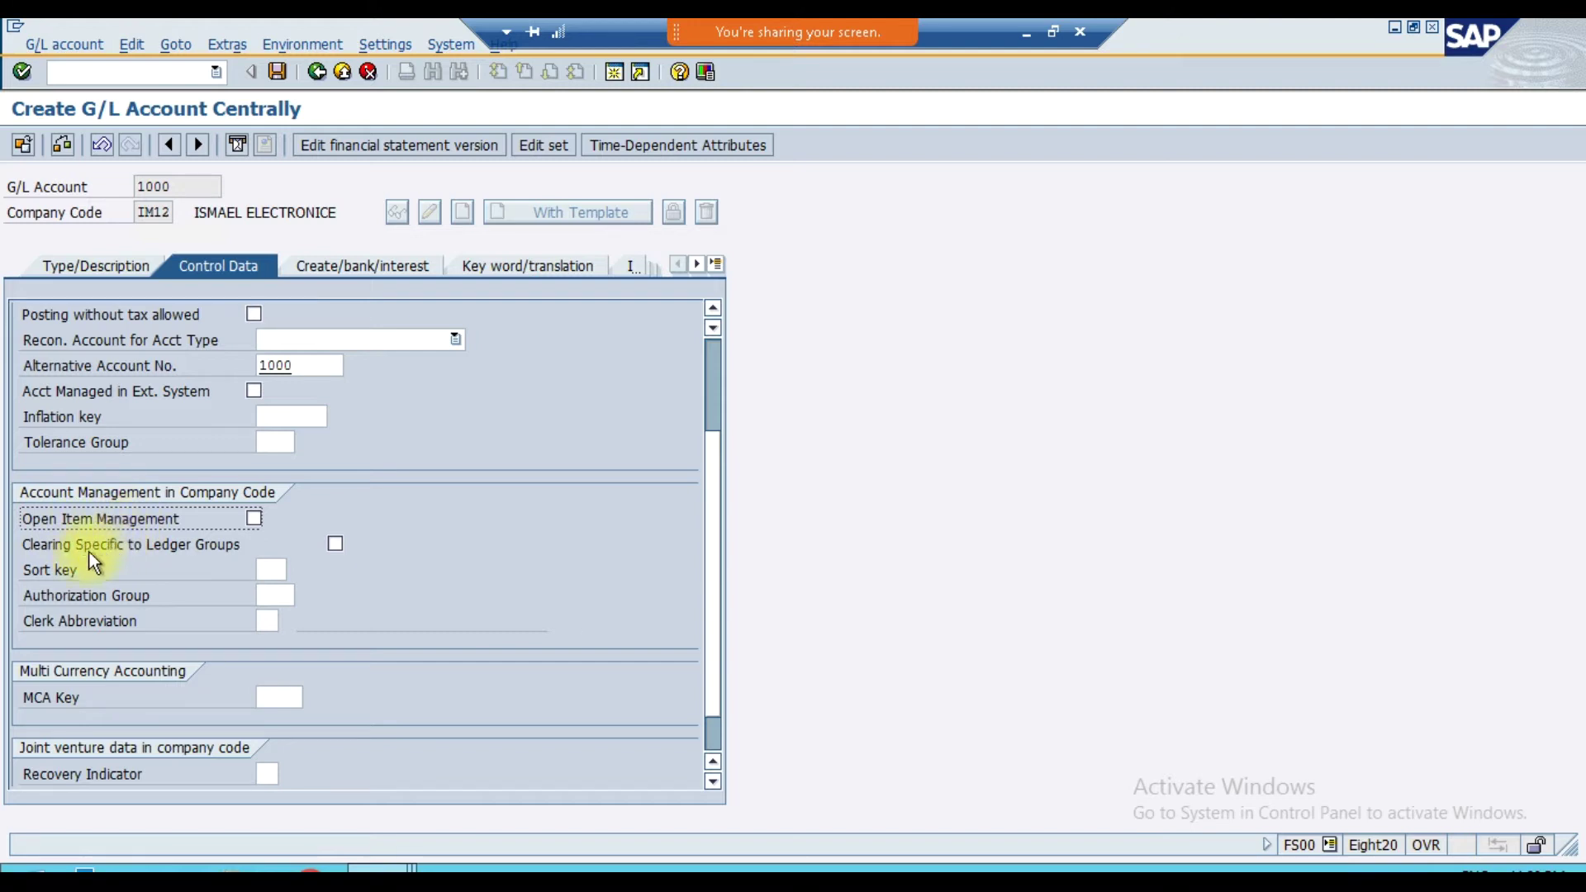
# - Enable clearing specific to ledger groups and turn it off again
pyautogui.click(188, 544)
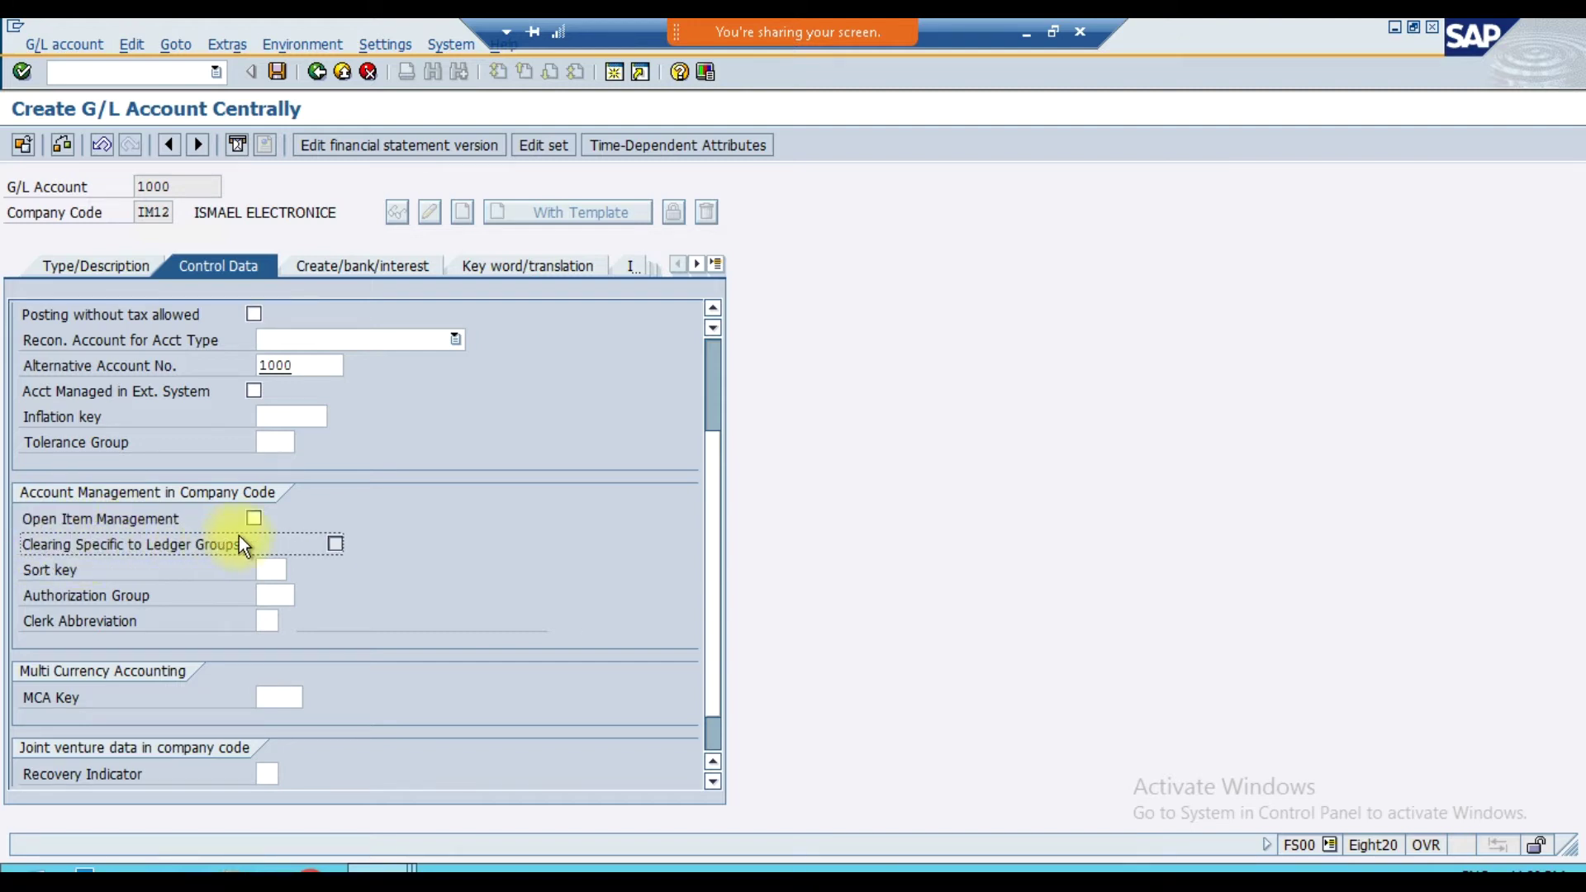
pyautogui.press('space')
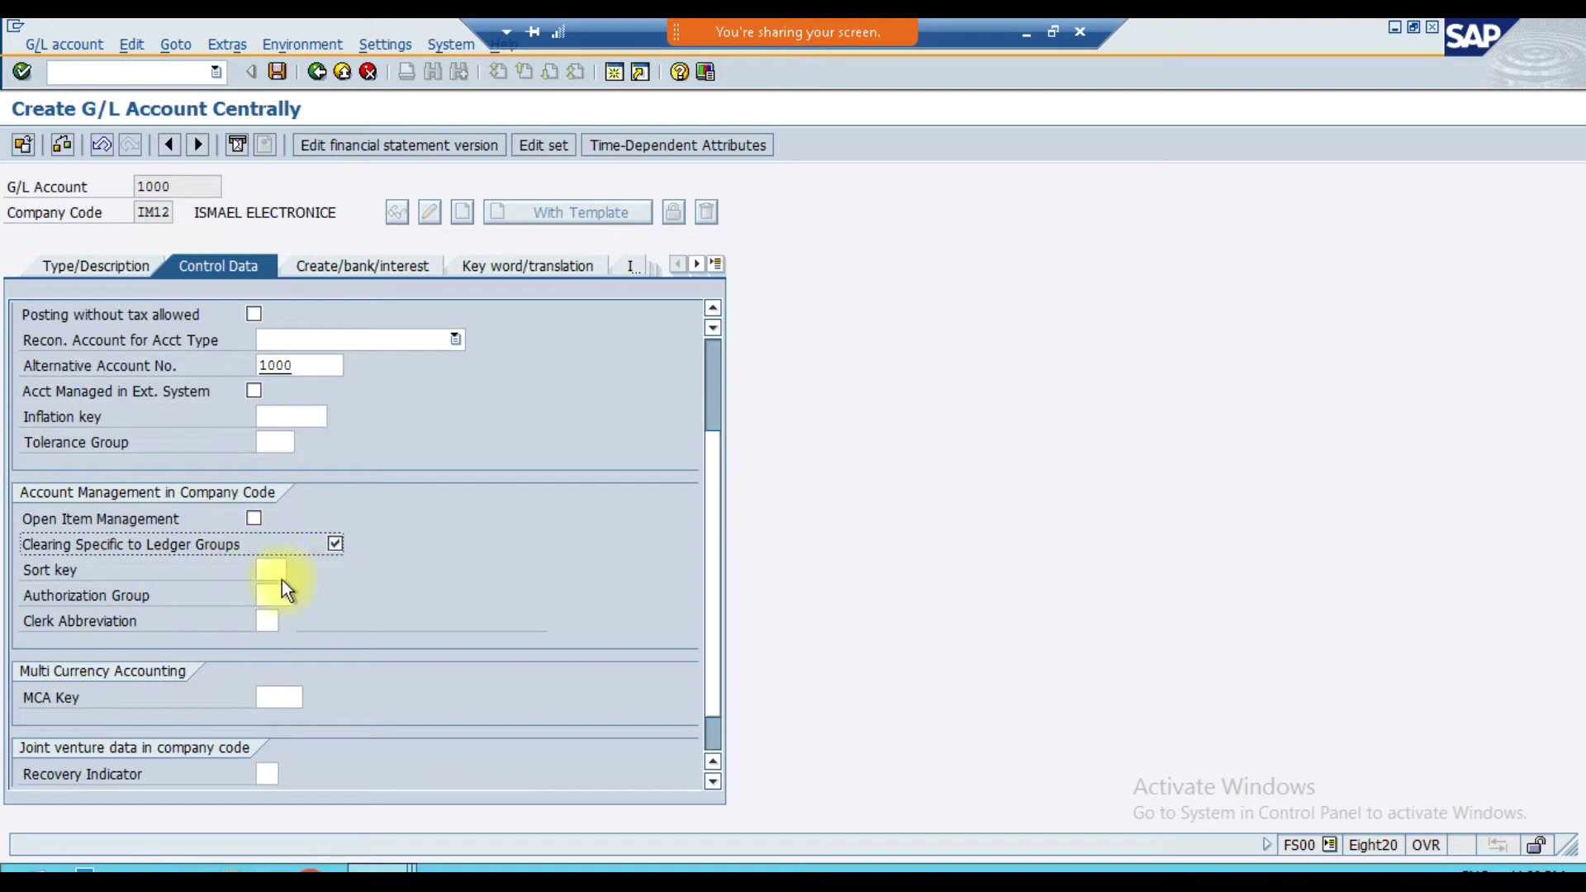
pyautogui.press('space')
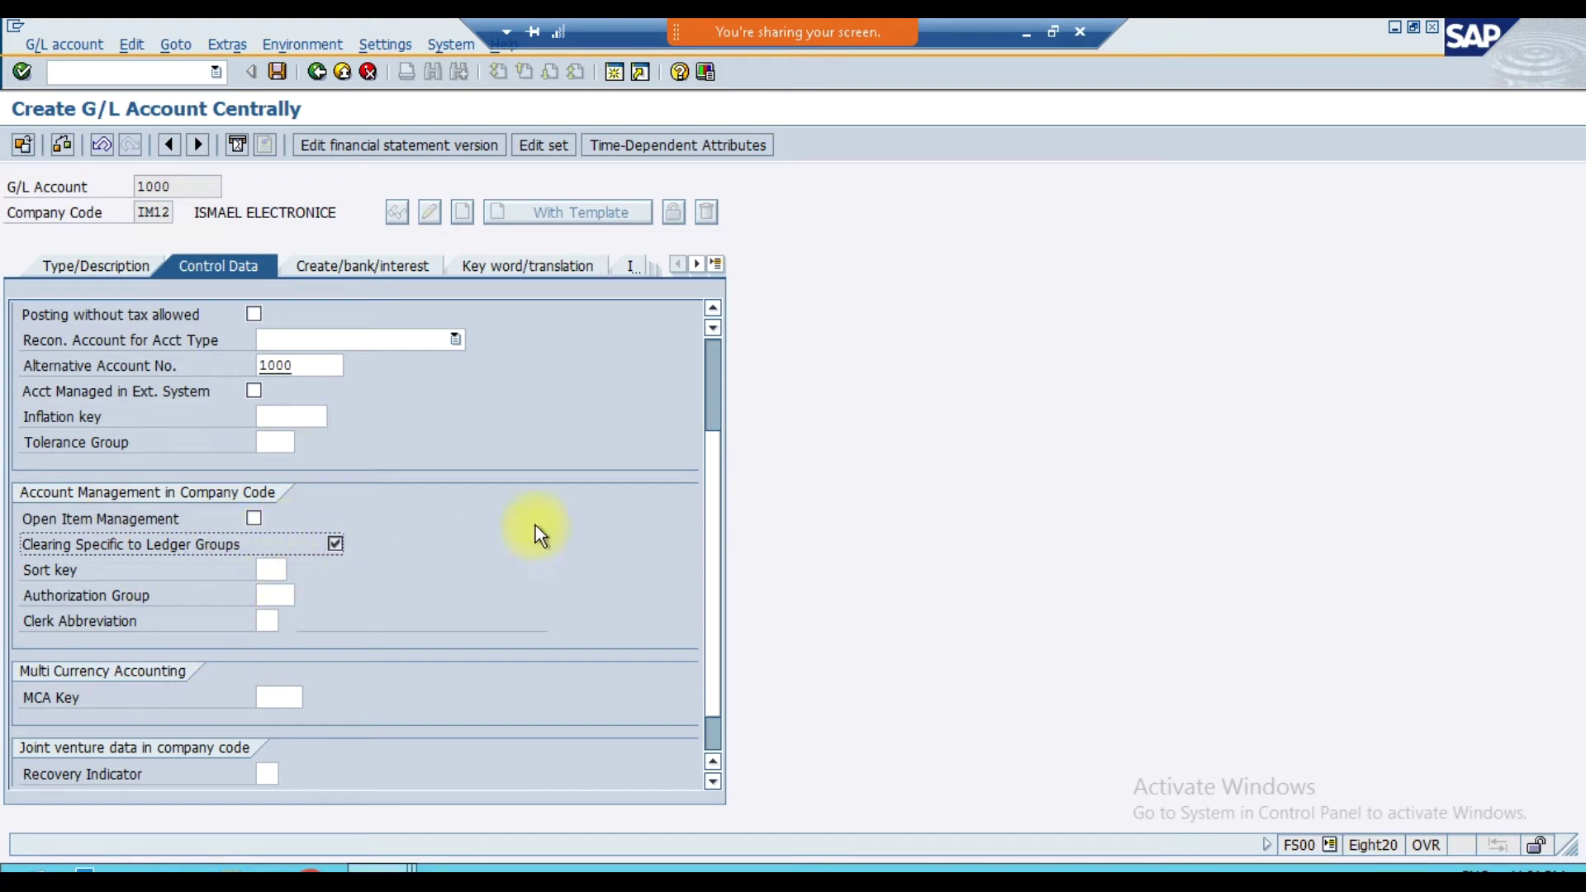
# - Switch to the ECC system to compare account 1000's account management settings in company code RAFC, and return to the S/4HANA account in IM12
pyautogui.click(1023, 37)
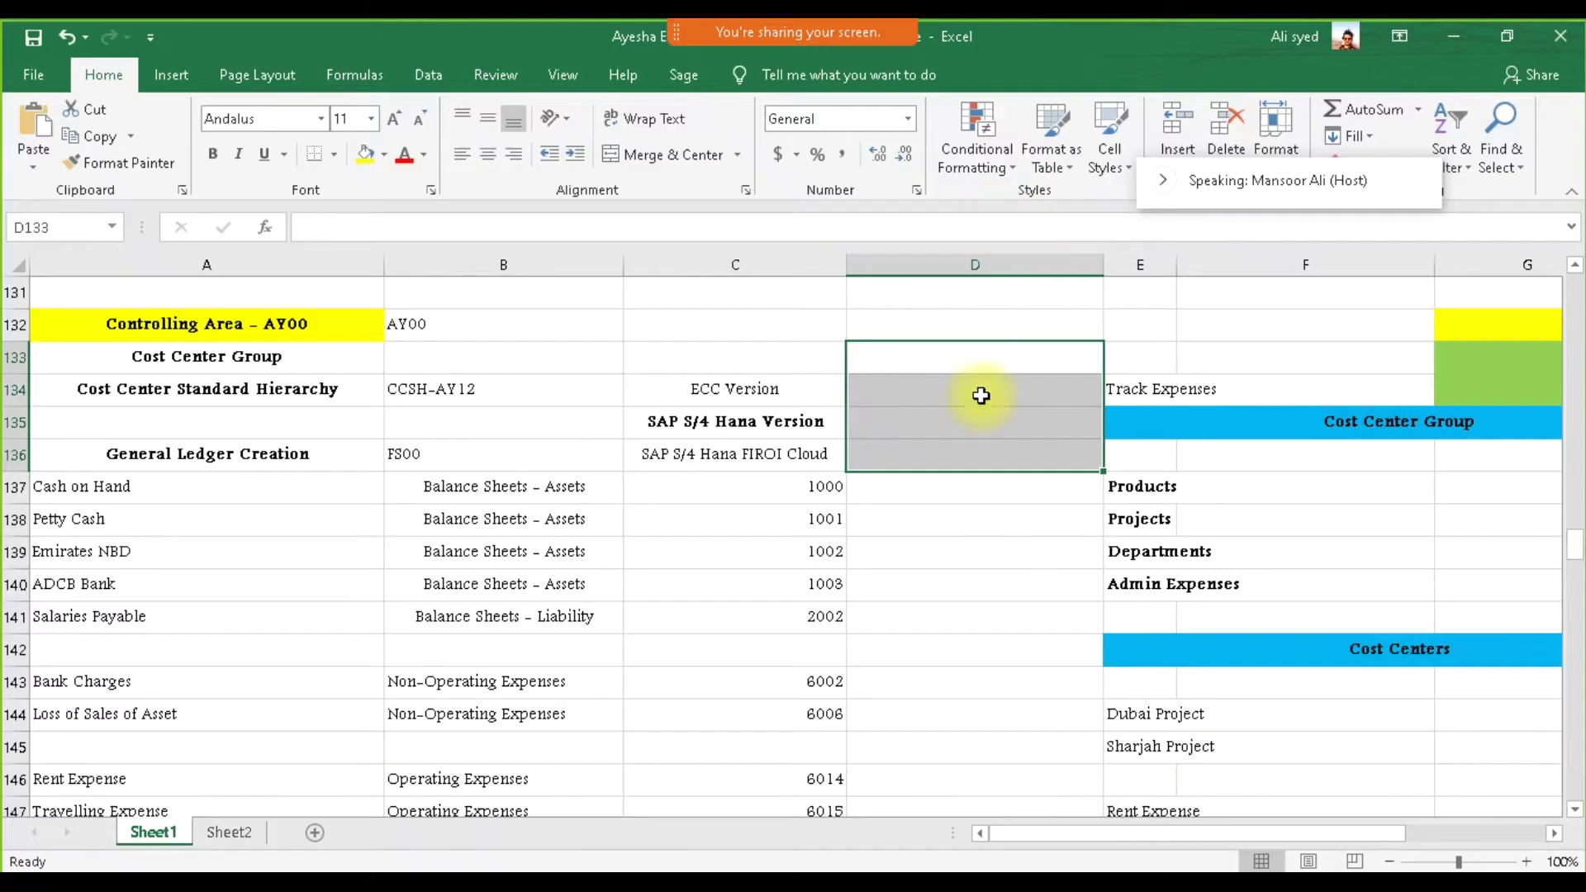
pyautogui.click(780, 772)
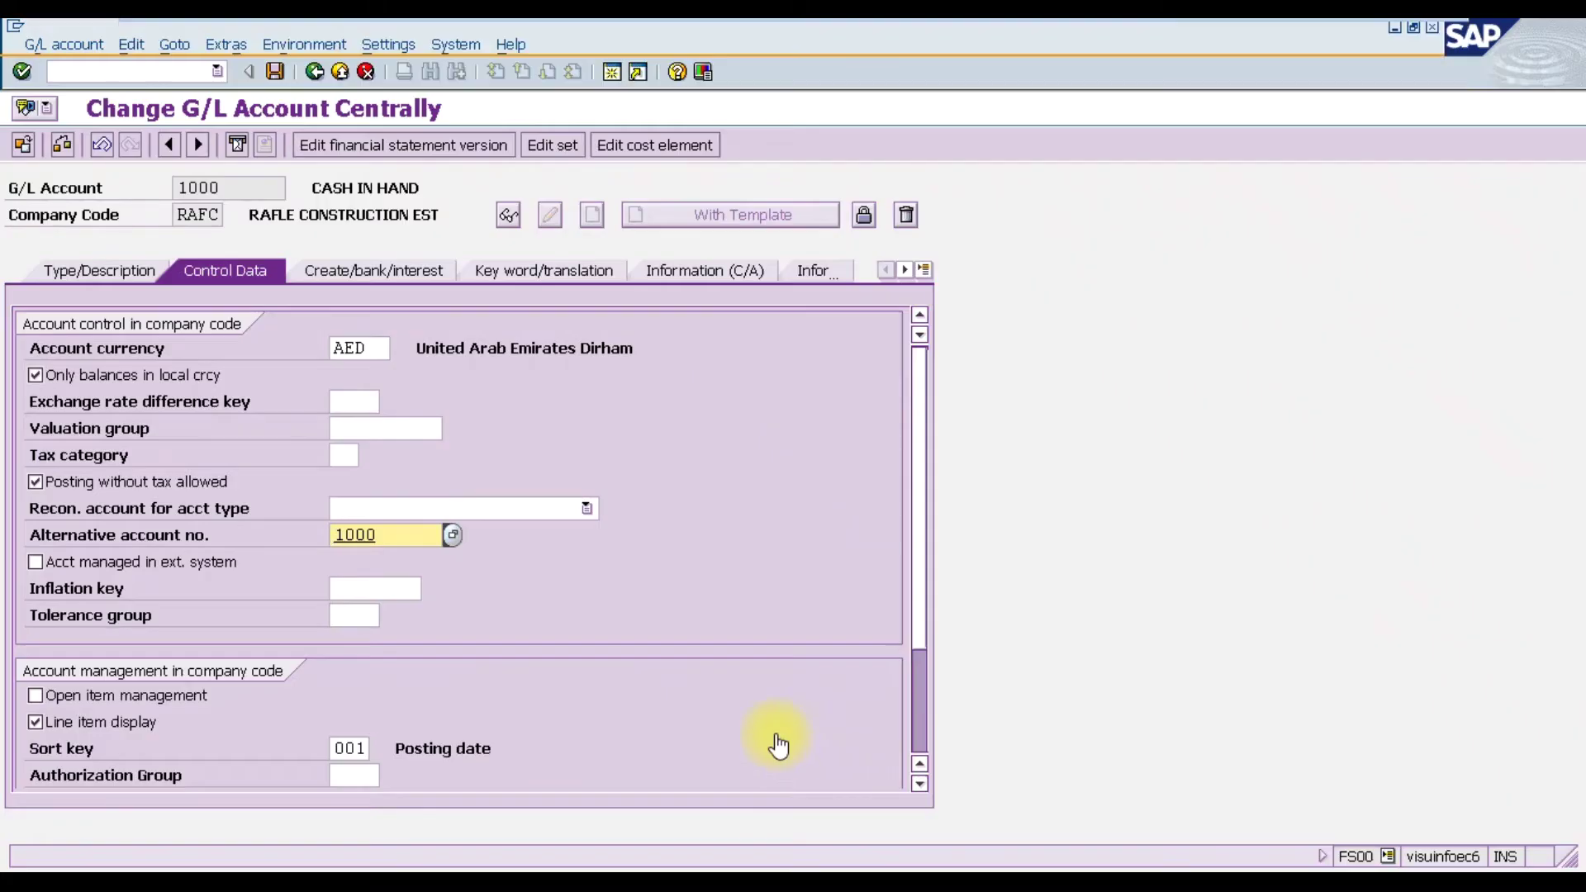
pyautogui.scroll(-3, 235, 736)
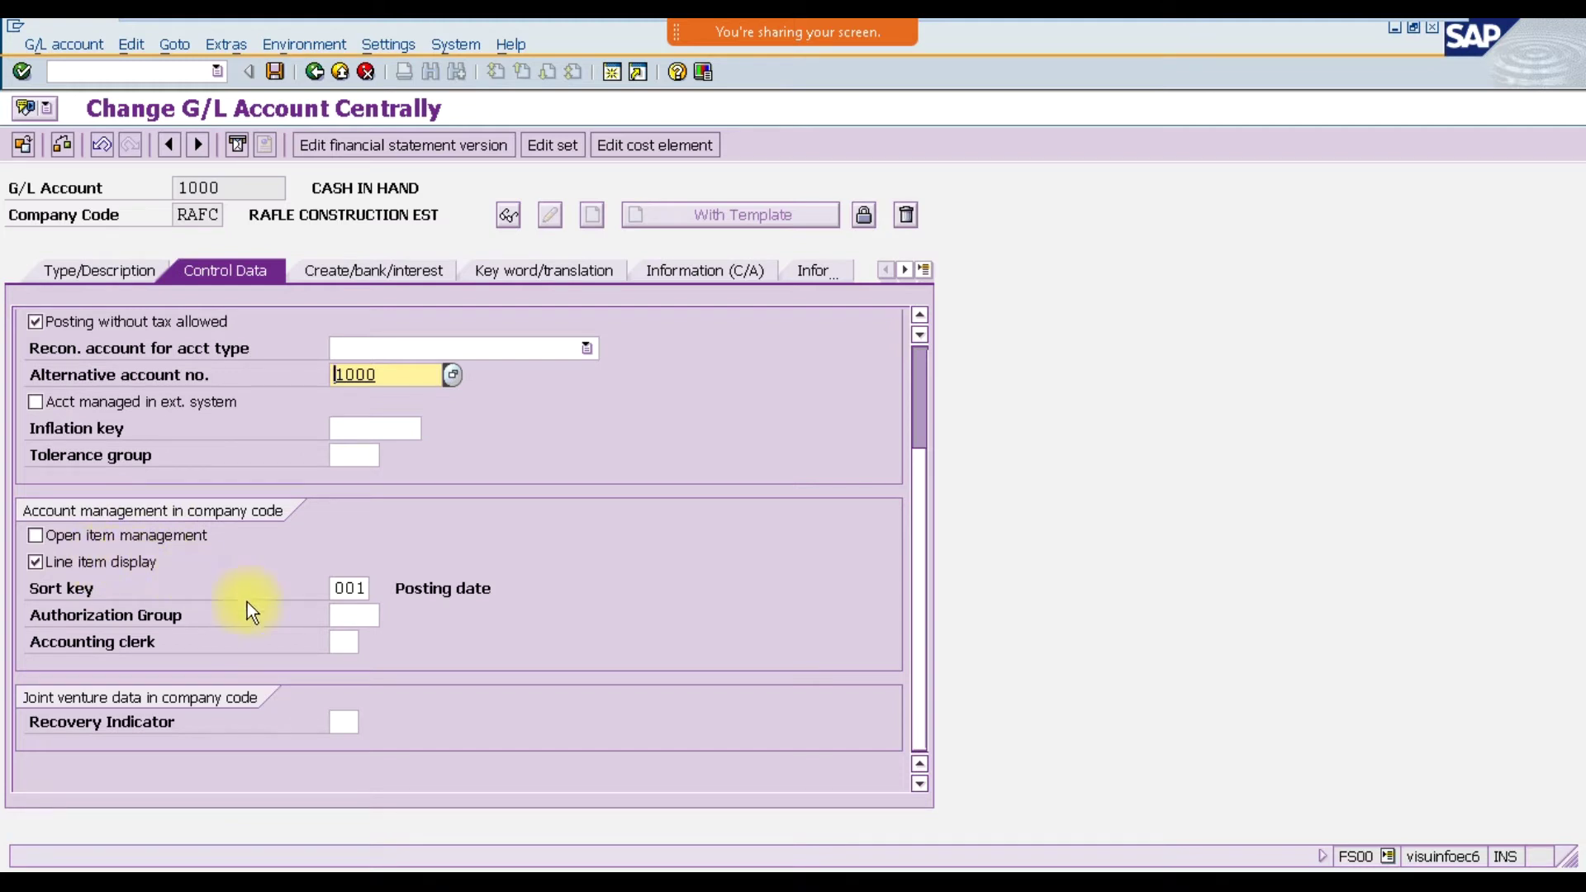
pyautogui.moveTo(1133, 48)
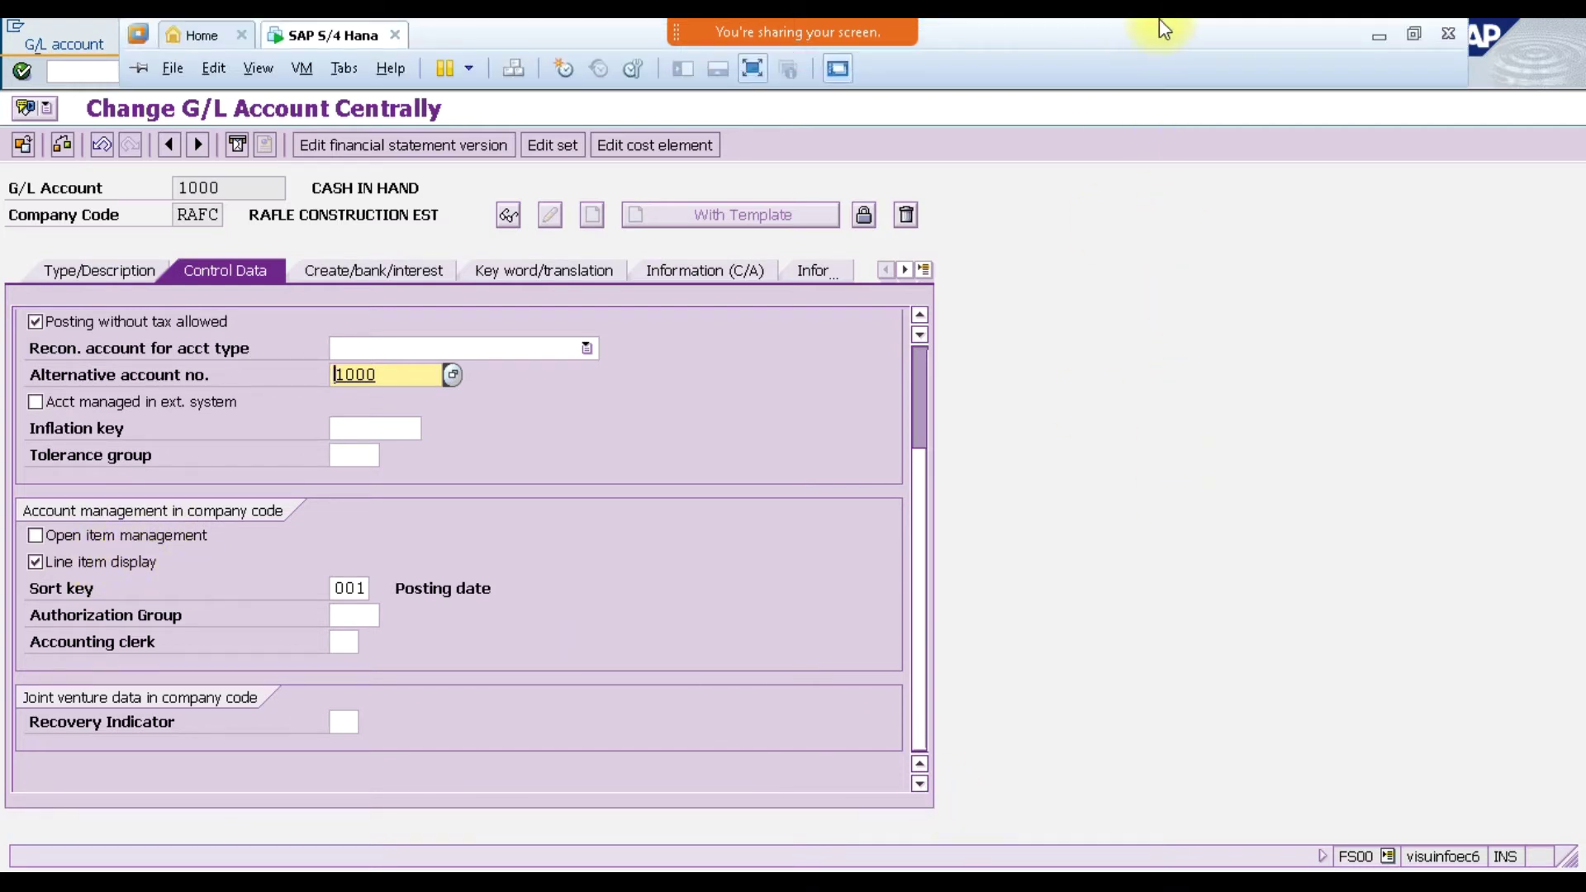
pyautogui.click(1375, 31)
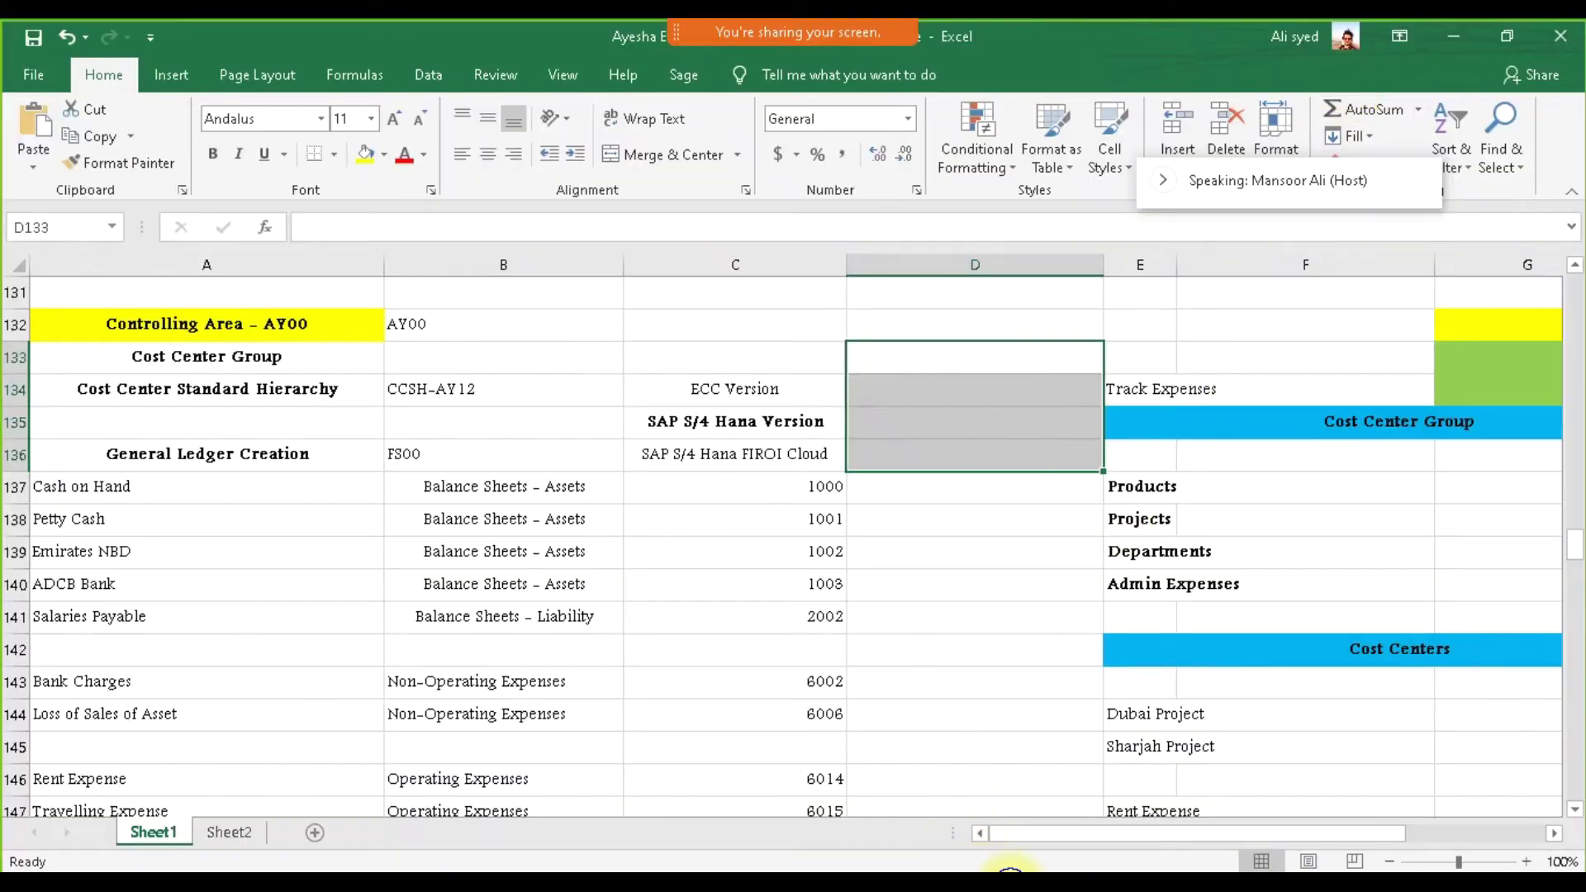
pyautogui.click(1011, 869)
pyautogui.click(384, 868)
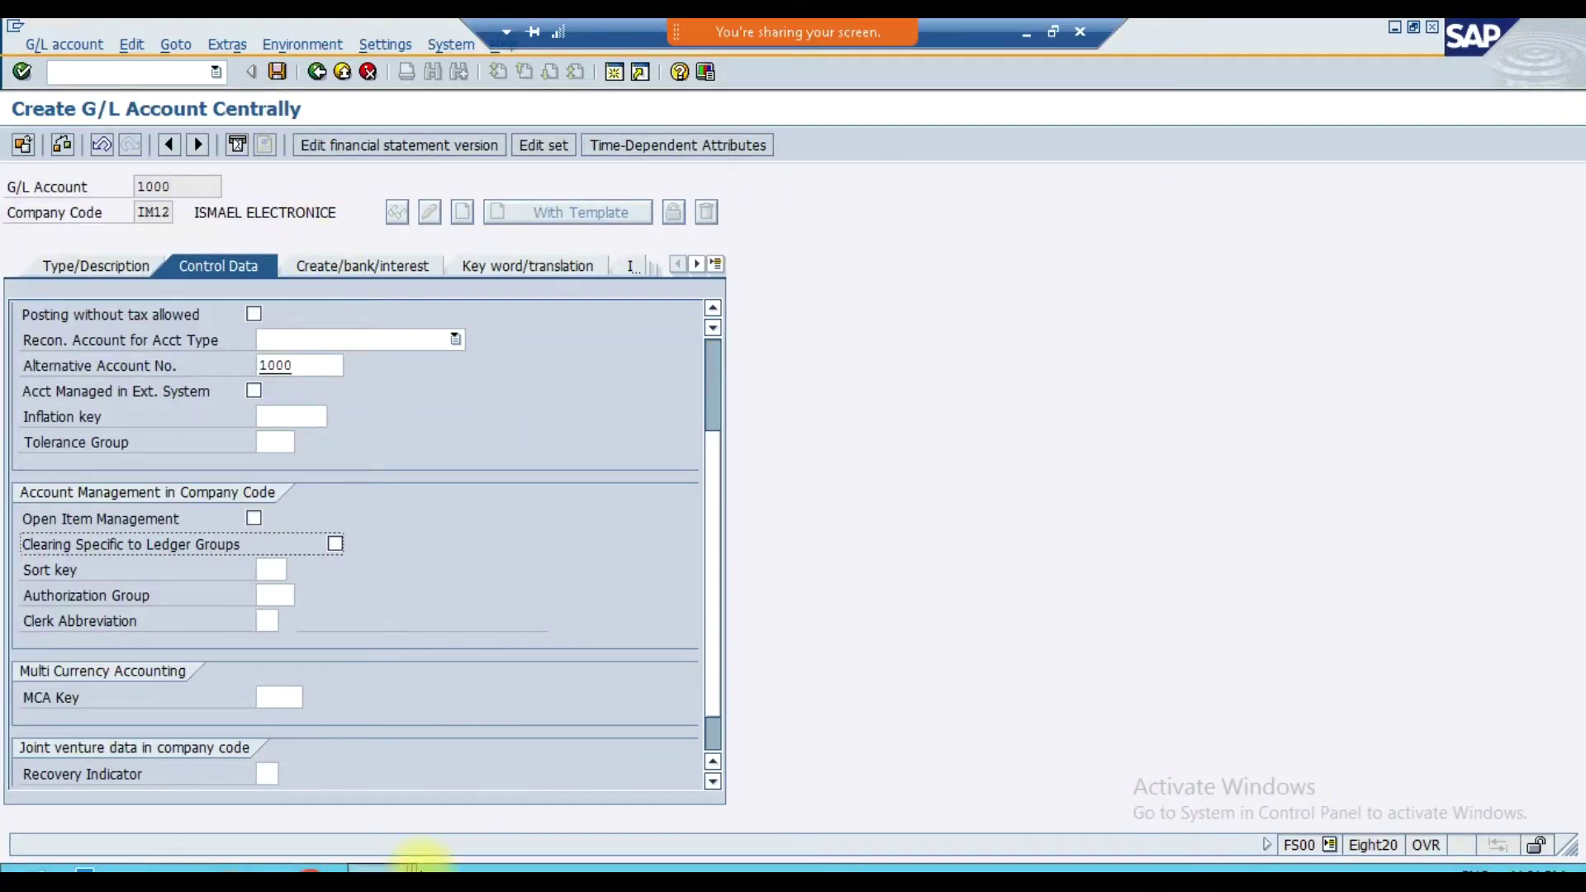
# - Switch to the ECC system and check the line item display setting of Cash in Hand account 1000 in company code RAFC
pyautogui.click(621, 759)
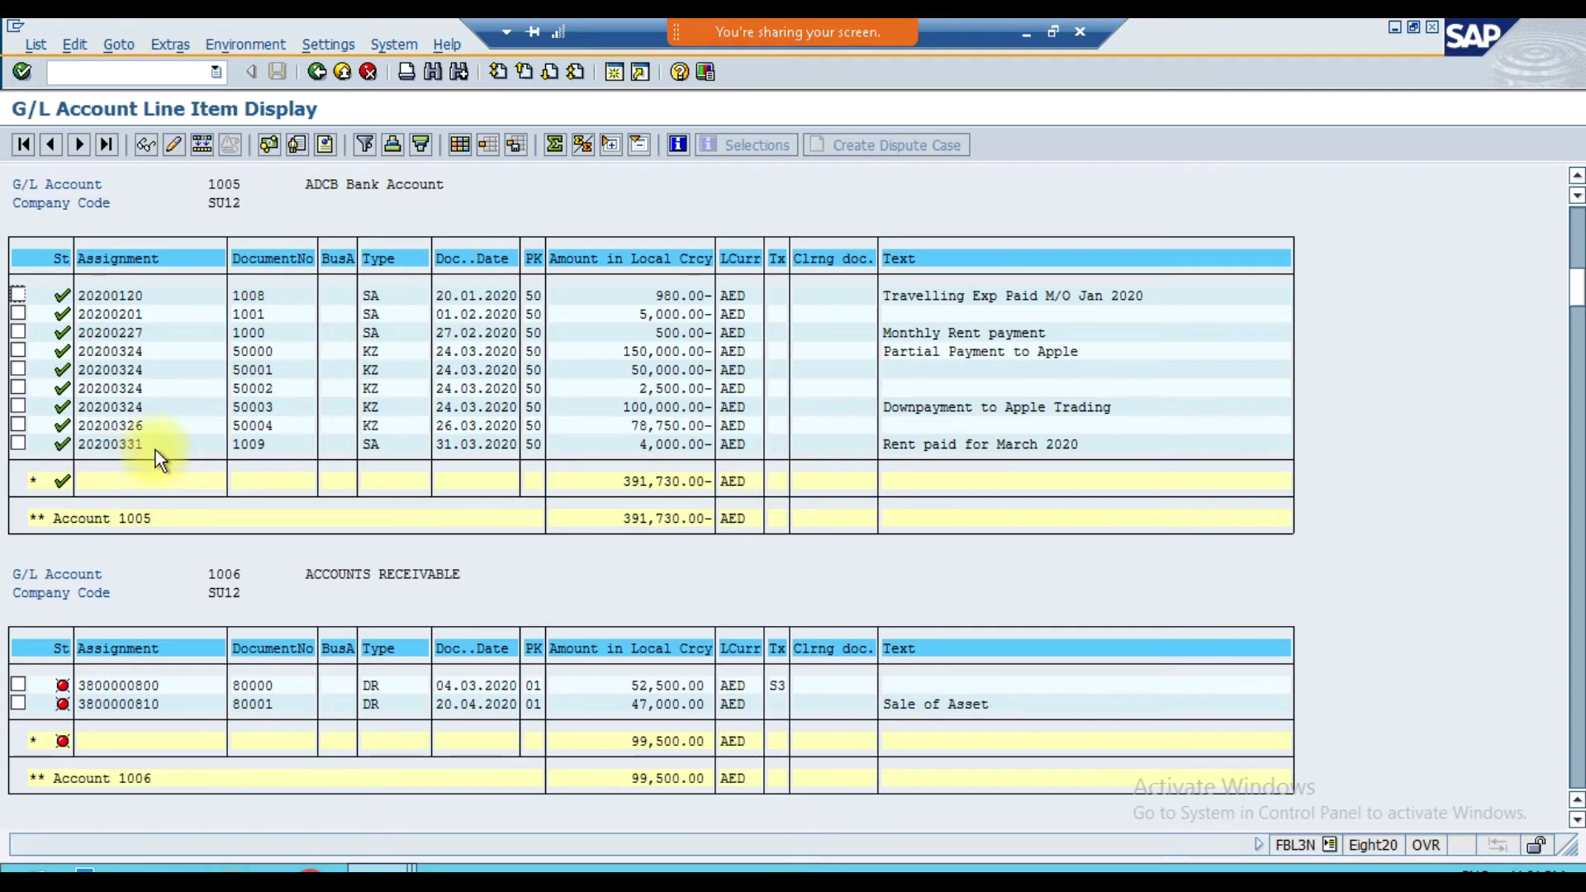
pyautogui.click(1026, 33)
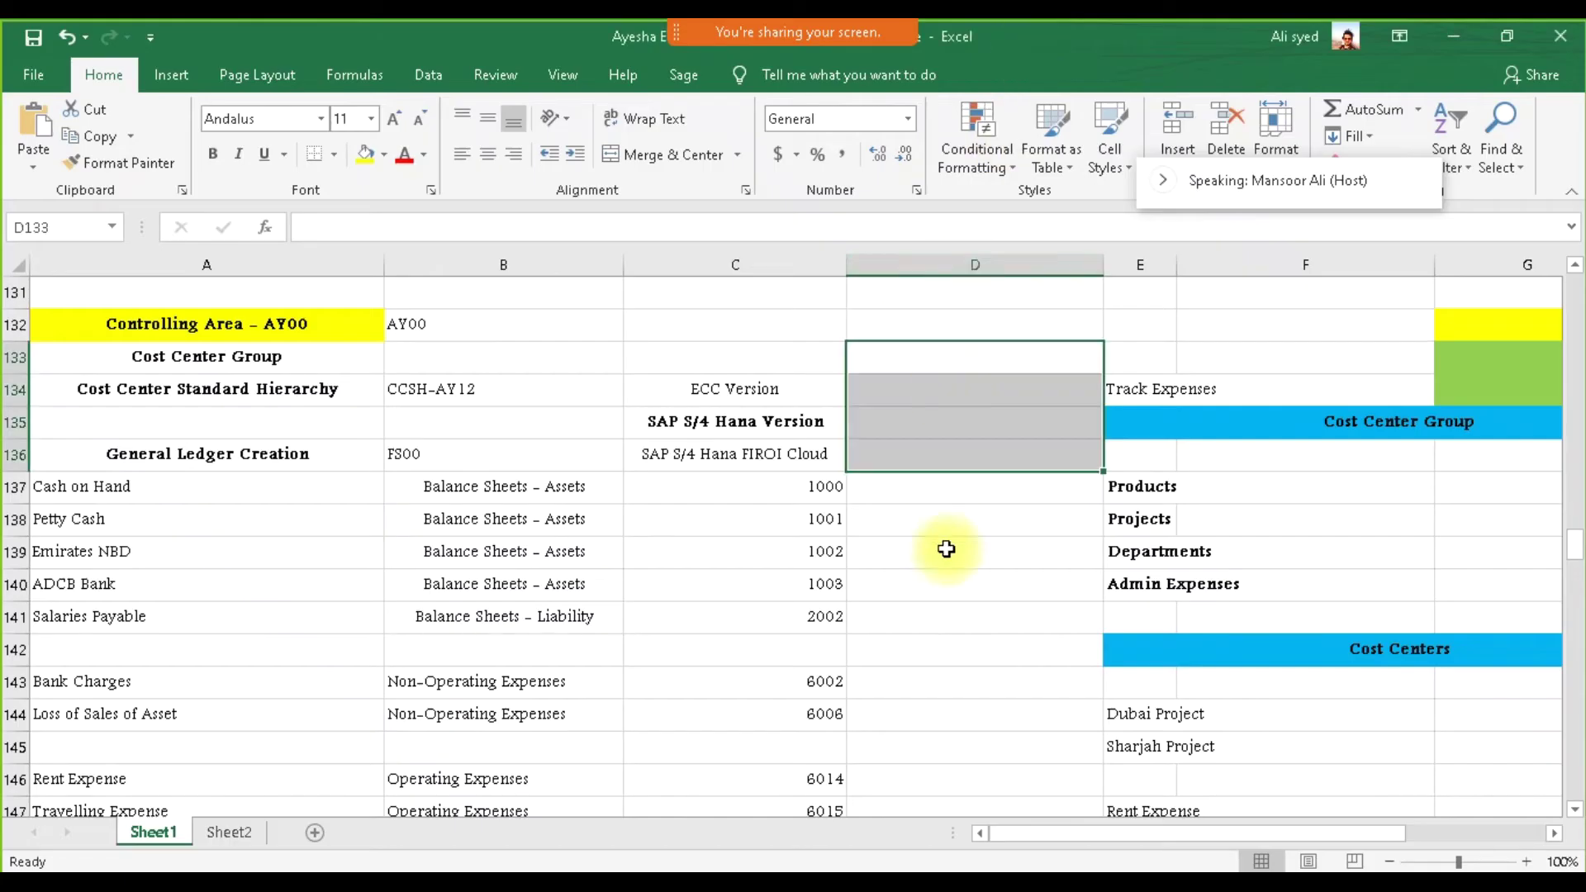
pyautogui.click(793, 765)
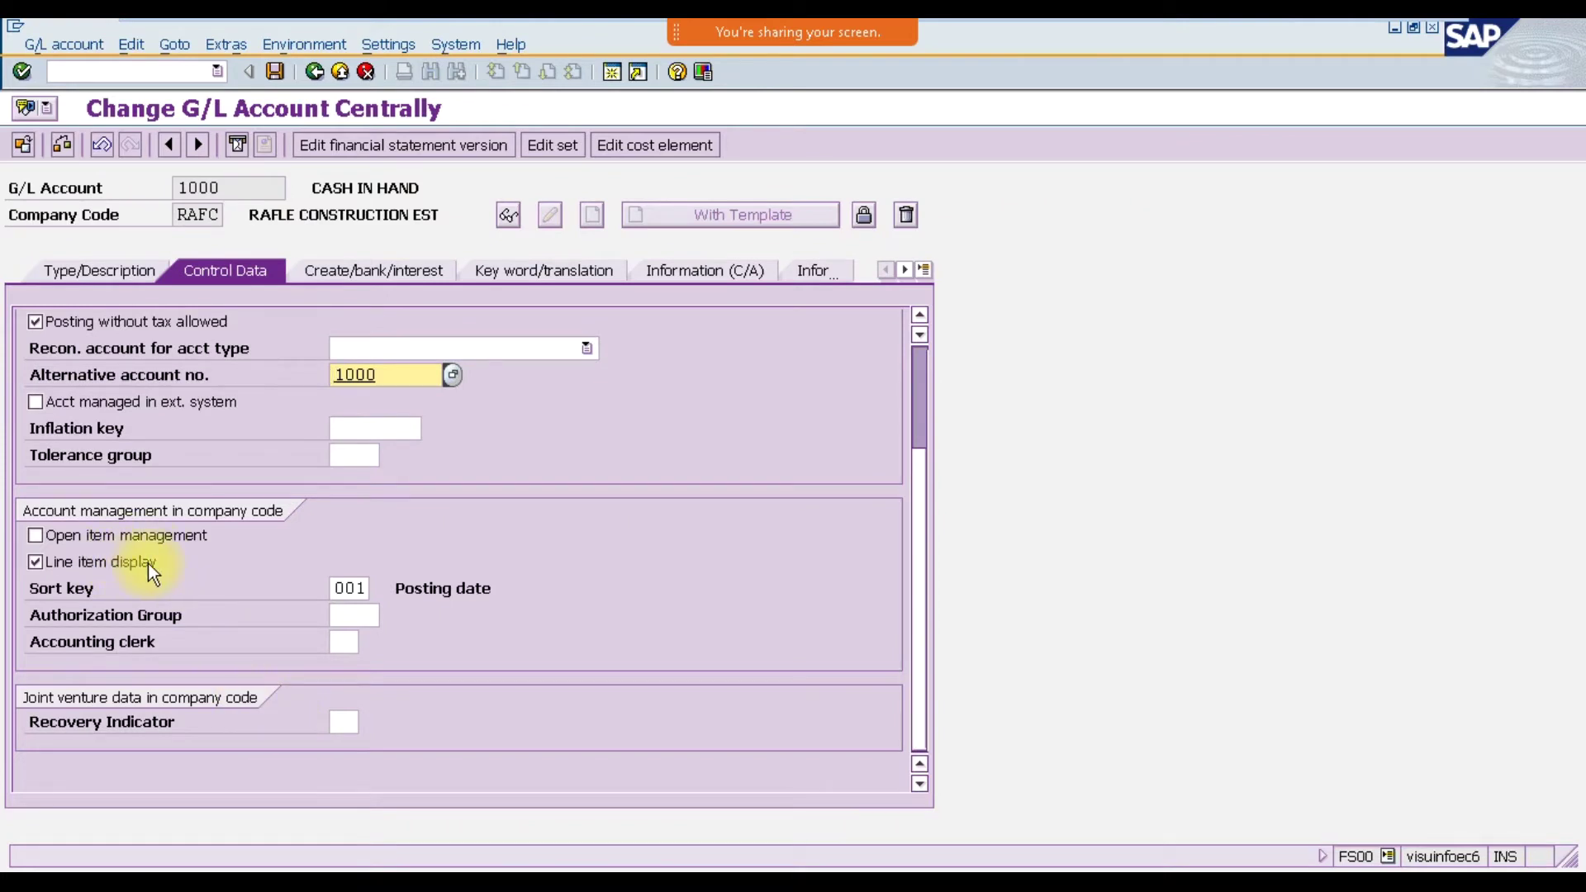
pyautogui.moveTo(314, 187); pyautogui.dragTo(439, 197)
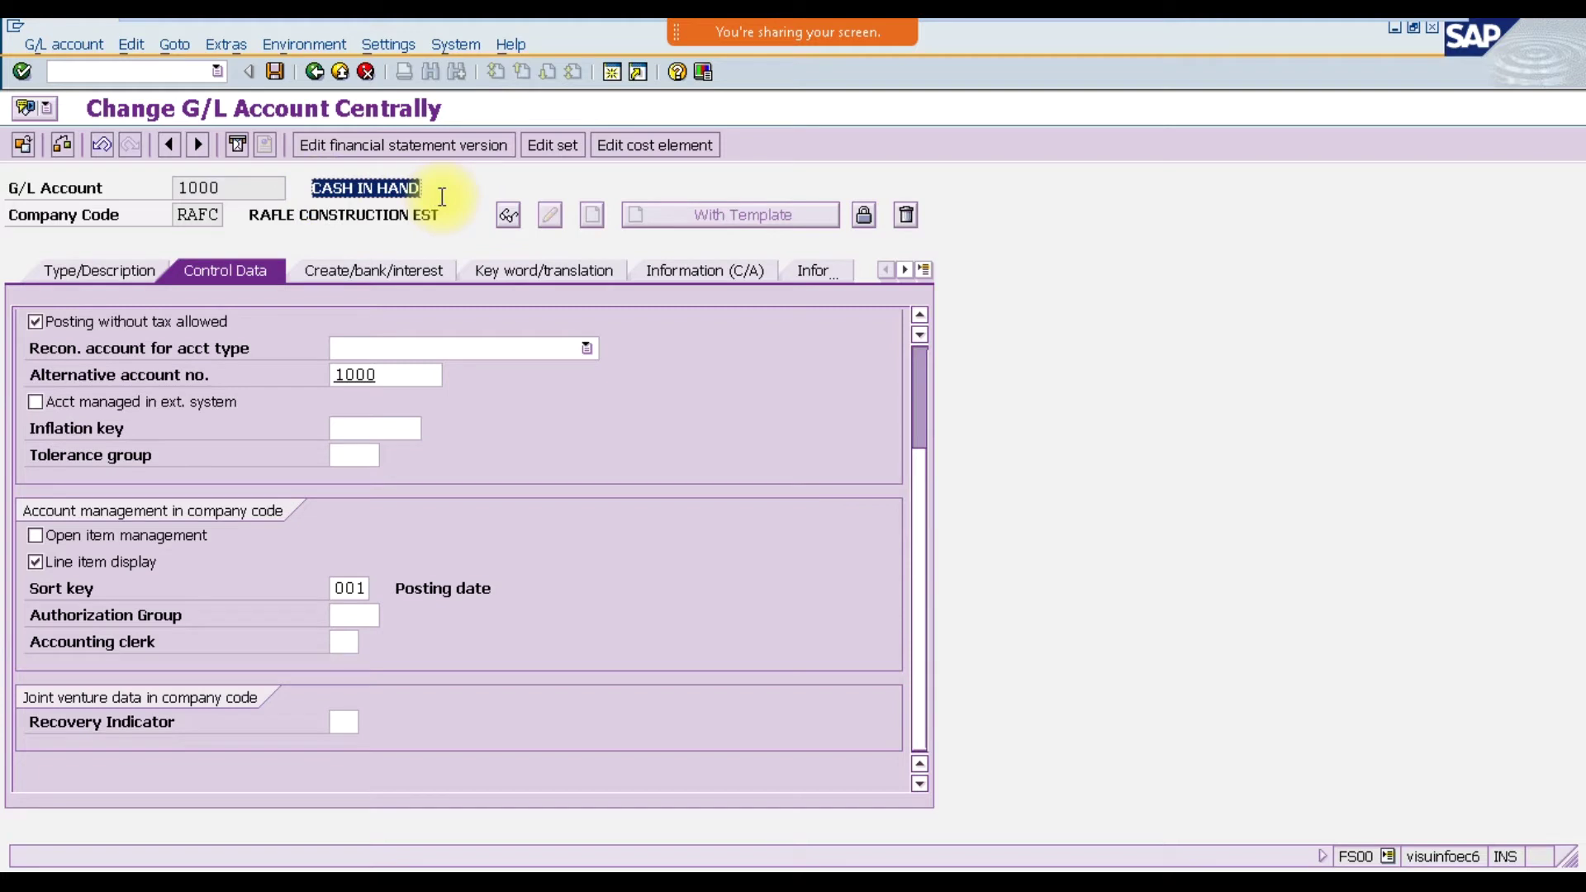
pyautogui.click(442, 196)
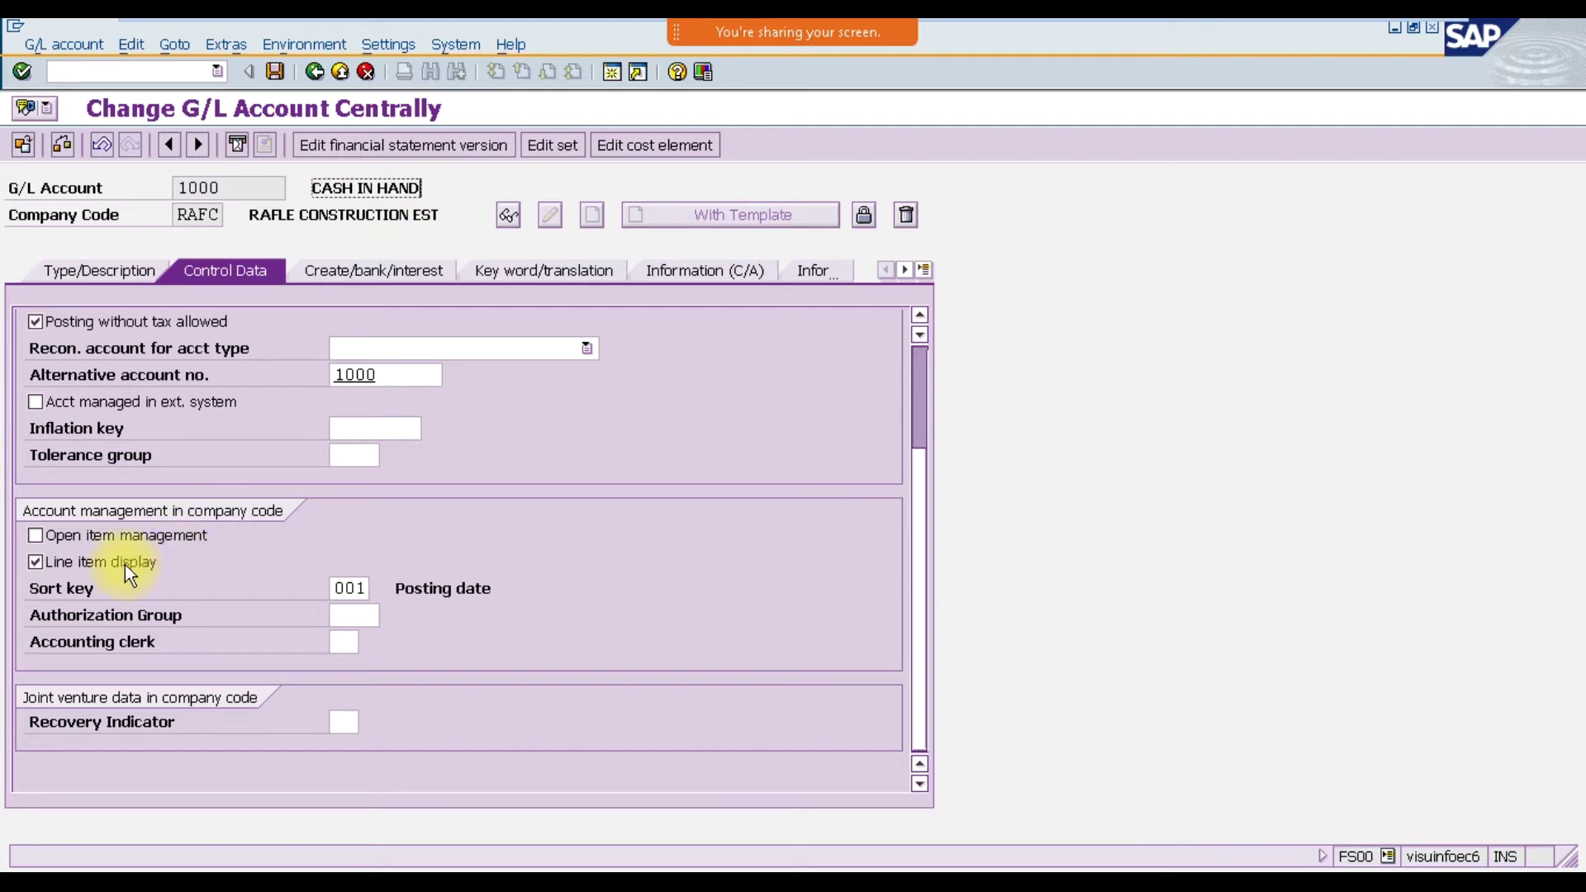
pyautogui.moveTo(342, 188); pyautogui.dragTo(413, 198)
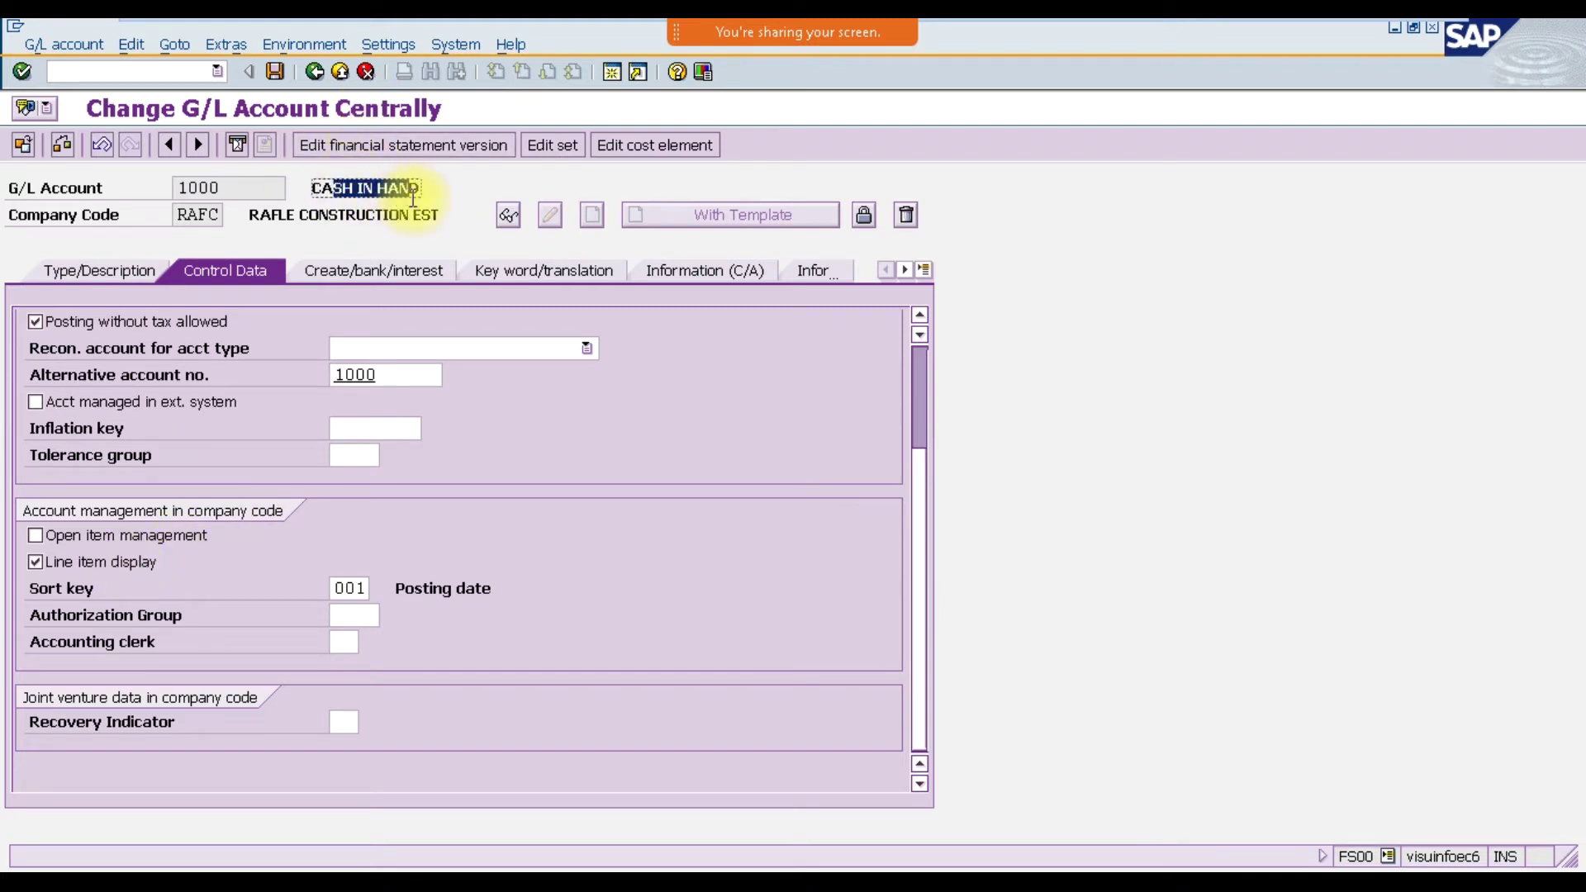
pyautogui.moveTo(413, 198); pyautogui.dragTo(447, 198)
pyautogui.click(447, 198)
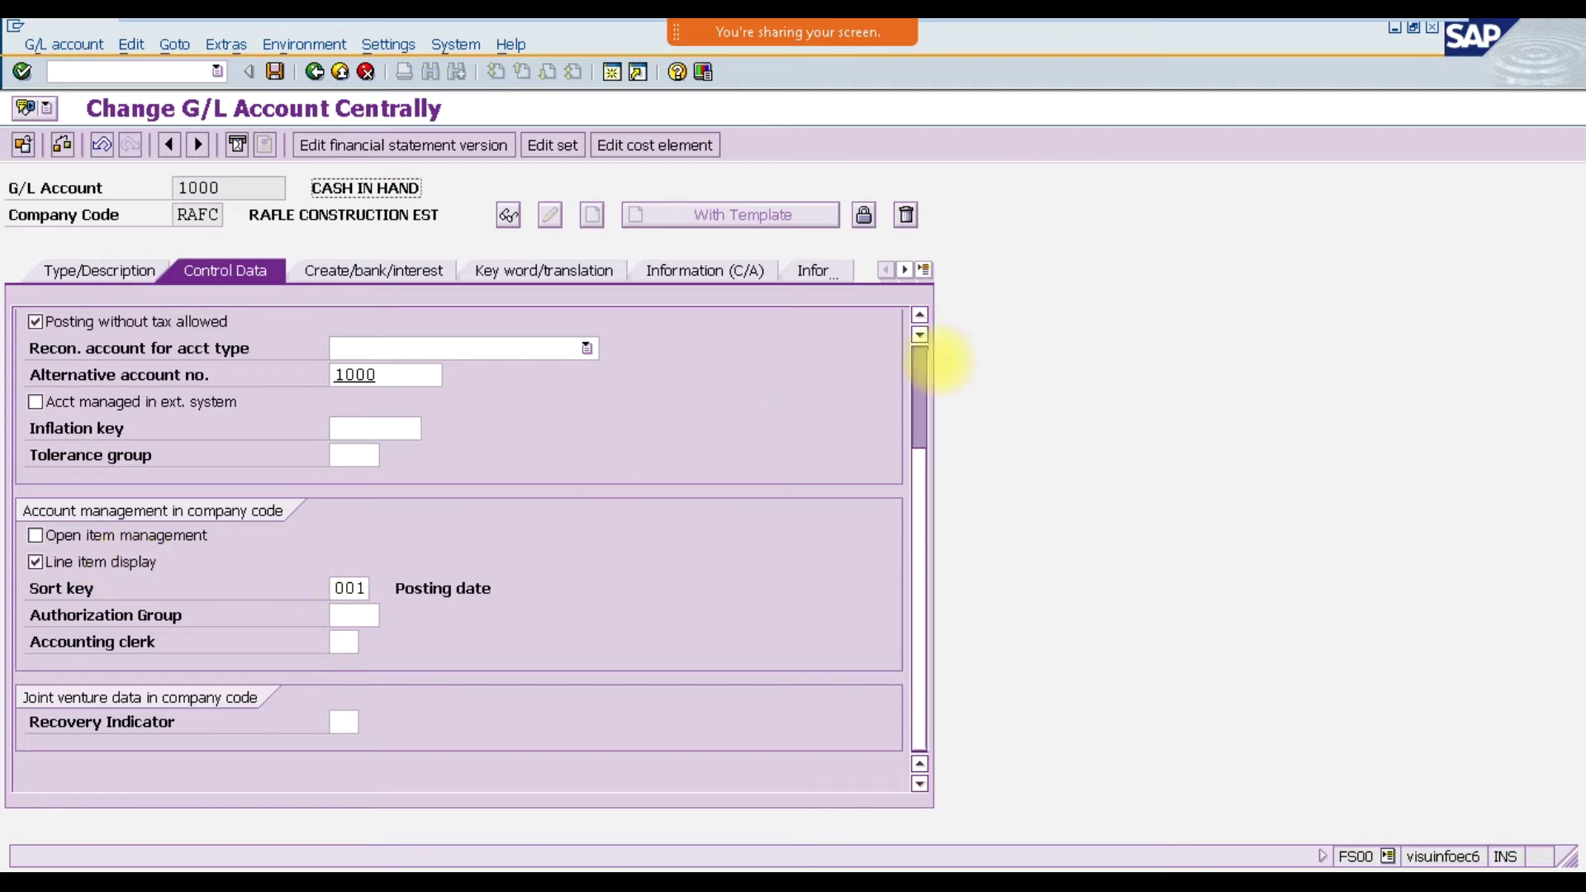
pyautogui.moveTo(1276, 18)
pyautogui.click(1384, 36)
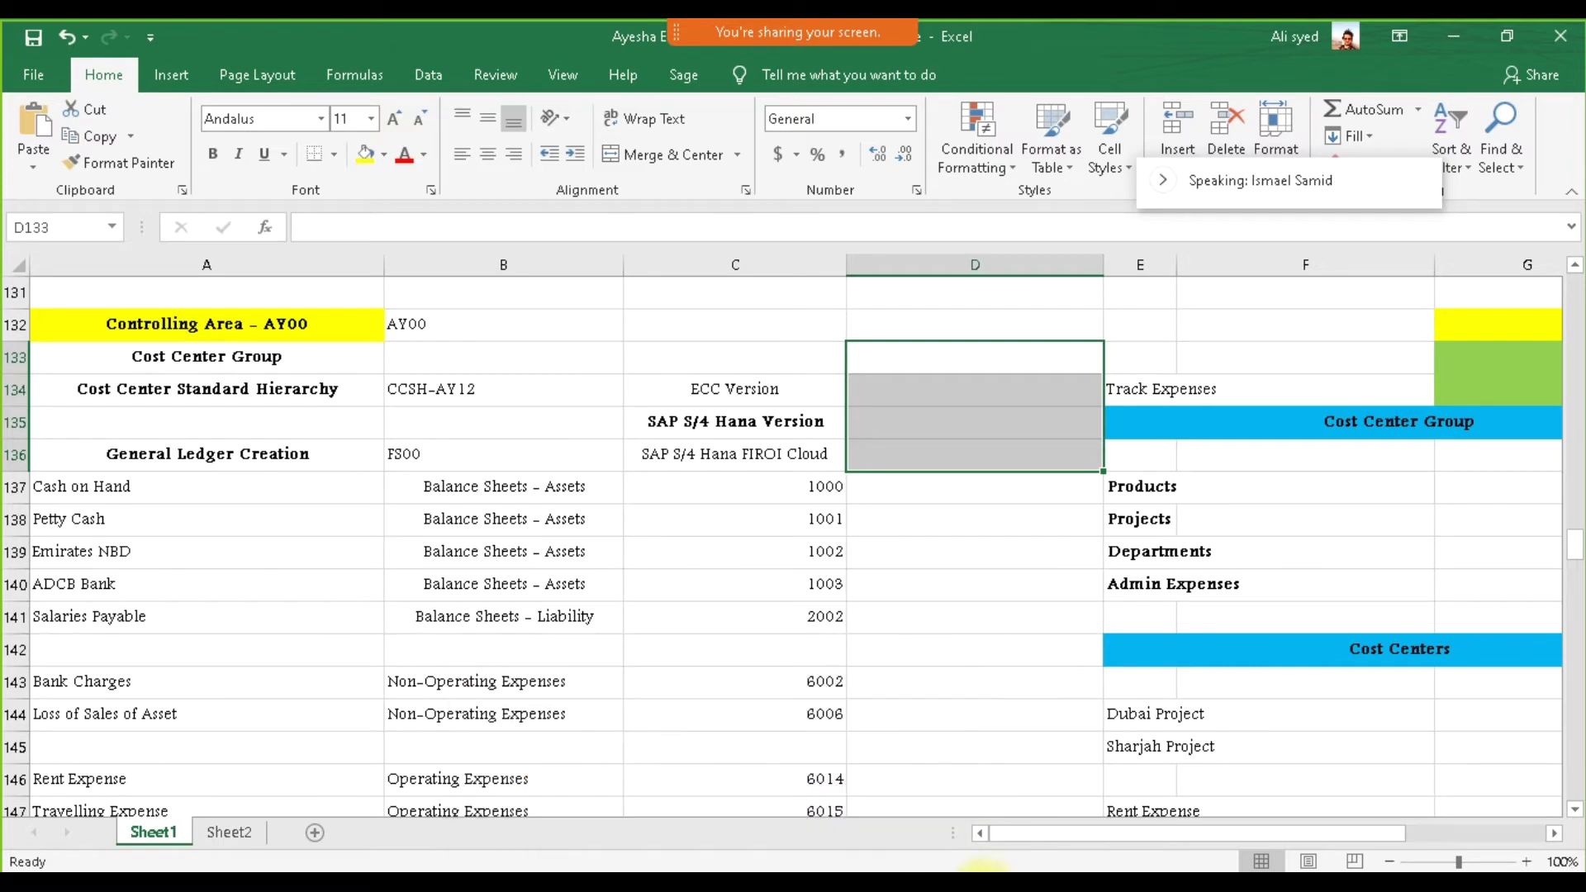
# - Return to the new account 1000 in IM12 and open the list of possible sort keys
pyautogui.click(1014, 826)
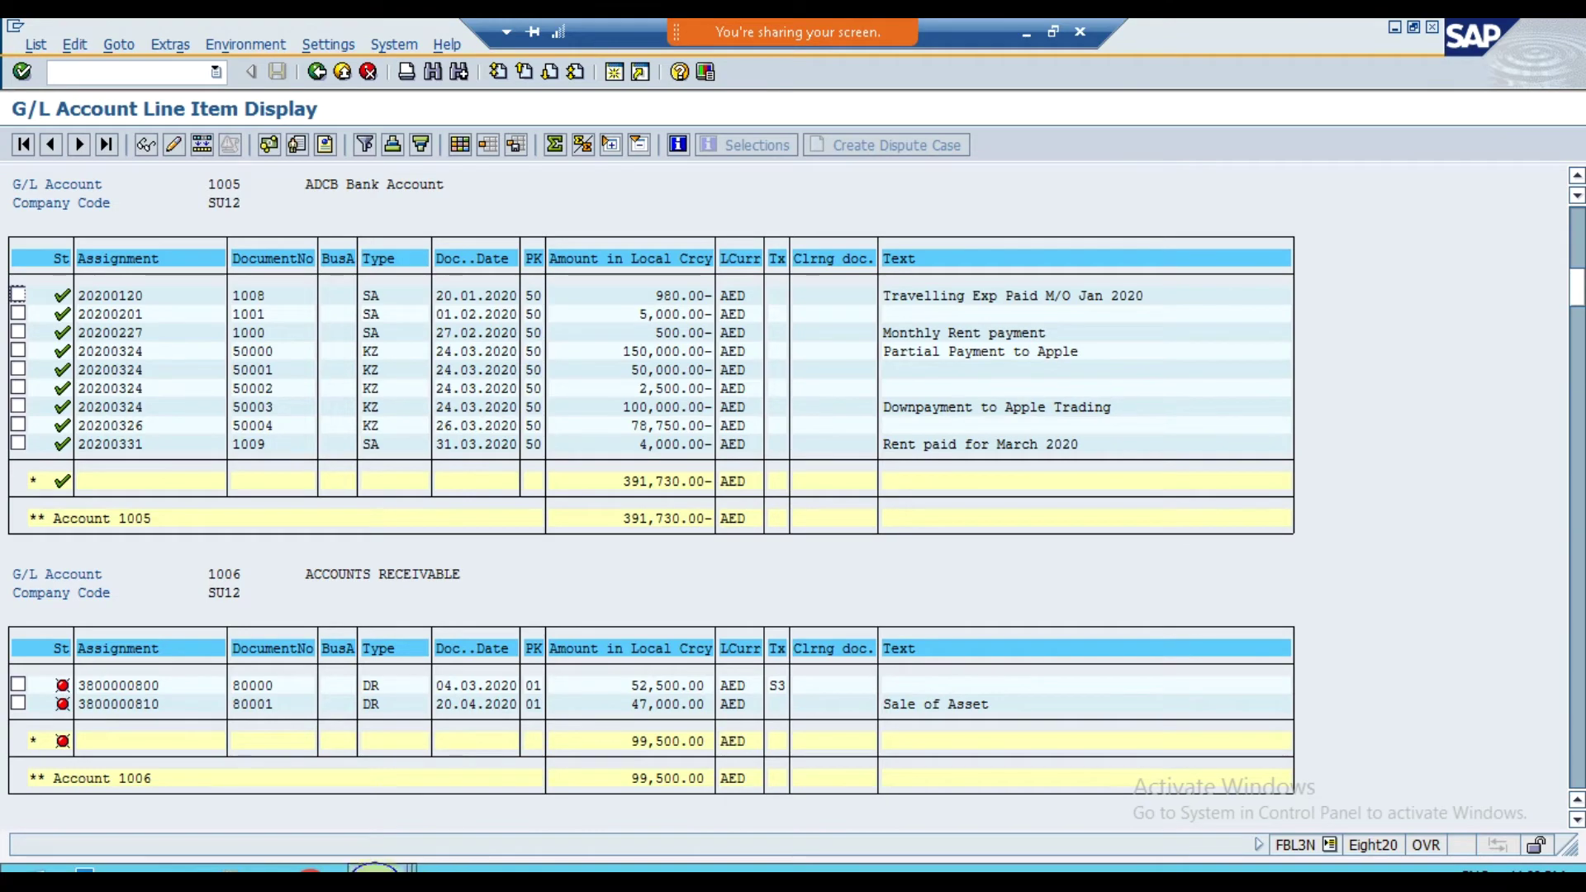
pyautogui.click(382, 867)
pyautogui.click(343, 796)
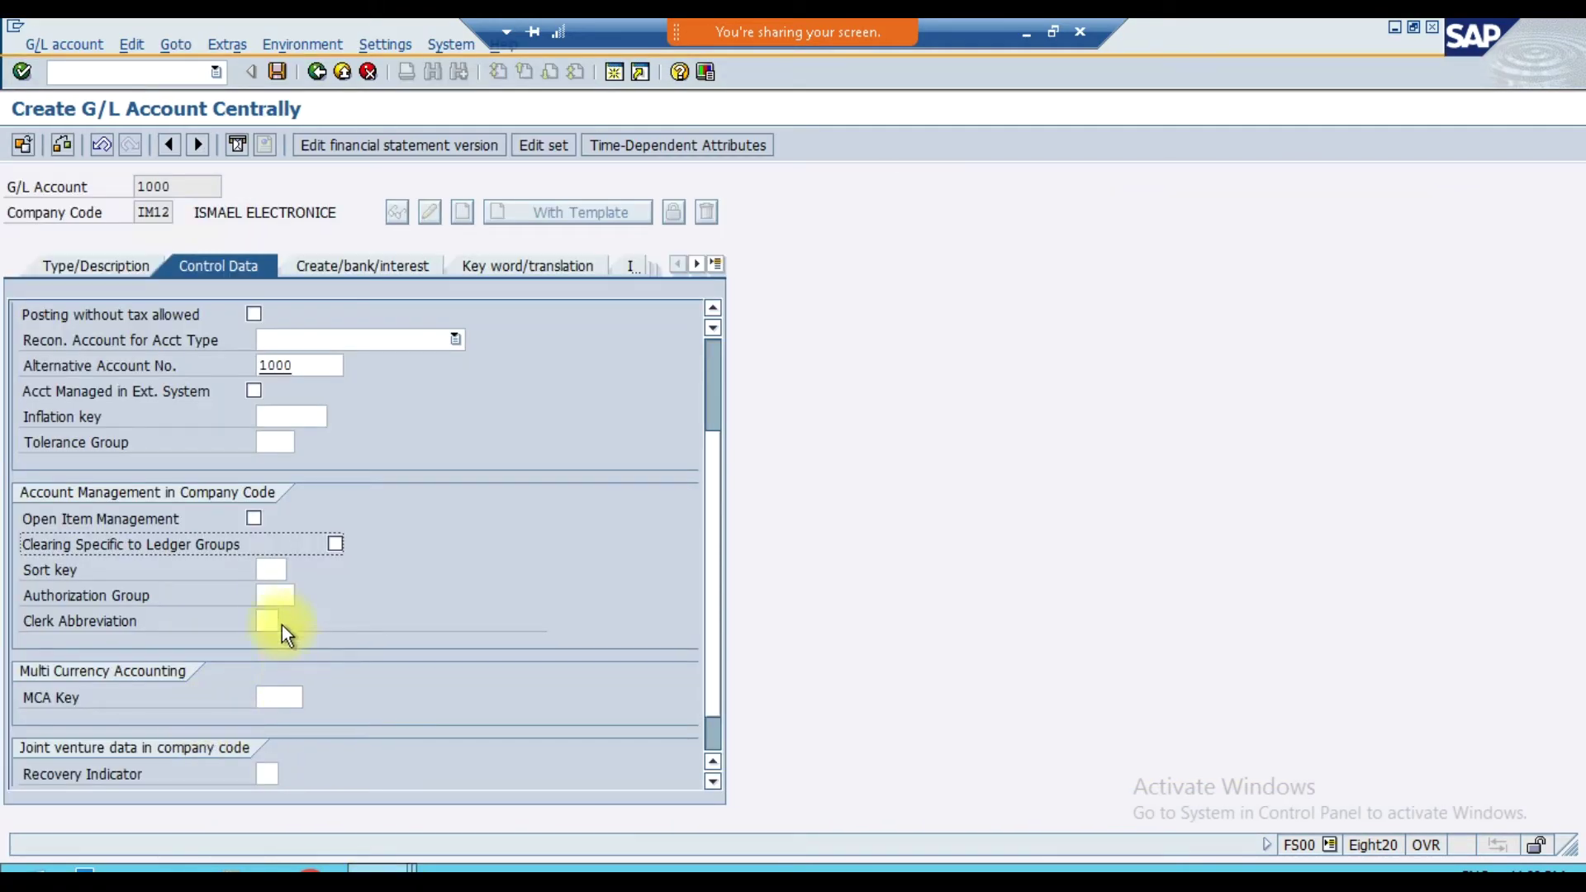
pyautogui.moveTo(22, 580); pyautogui.dragTo(102, 579)
pyautogui.click(101, 578)
pyautogui.click(266, 571)
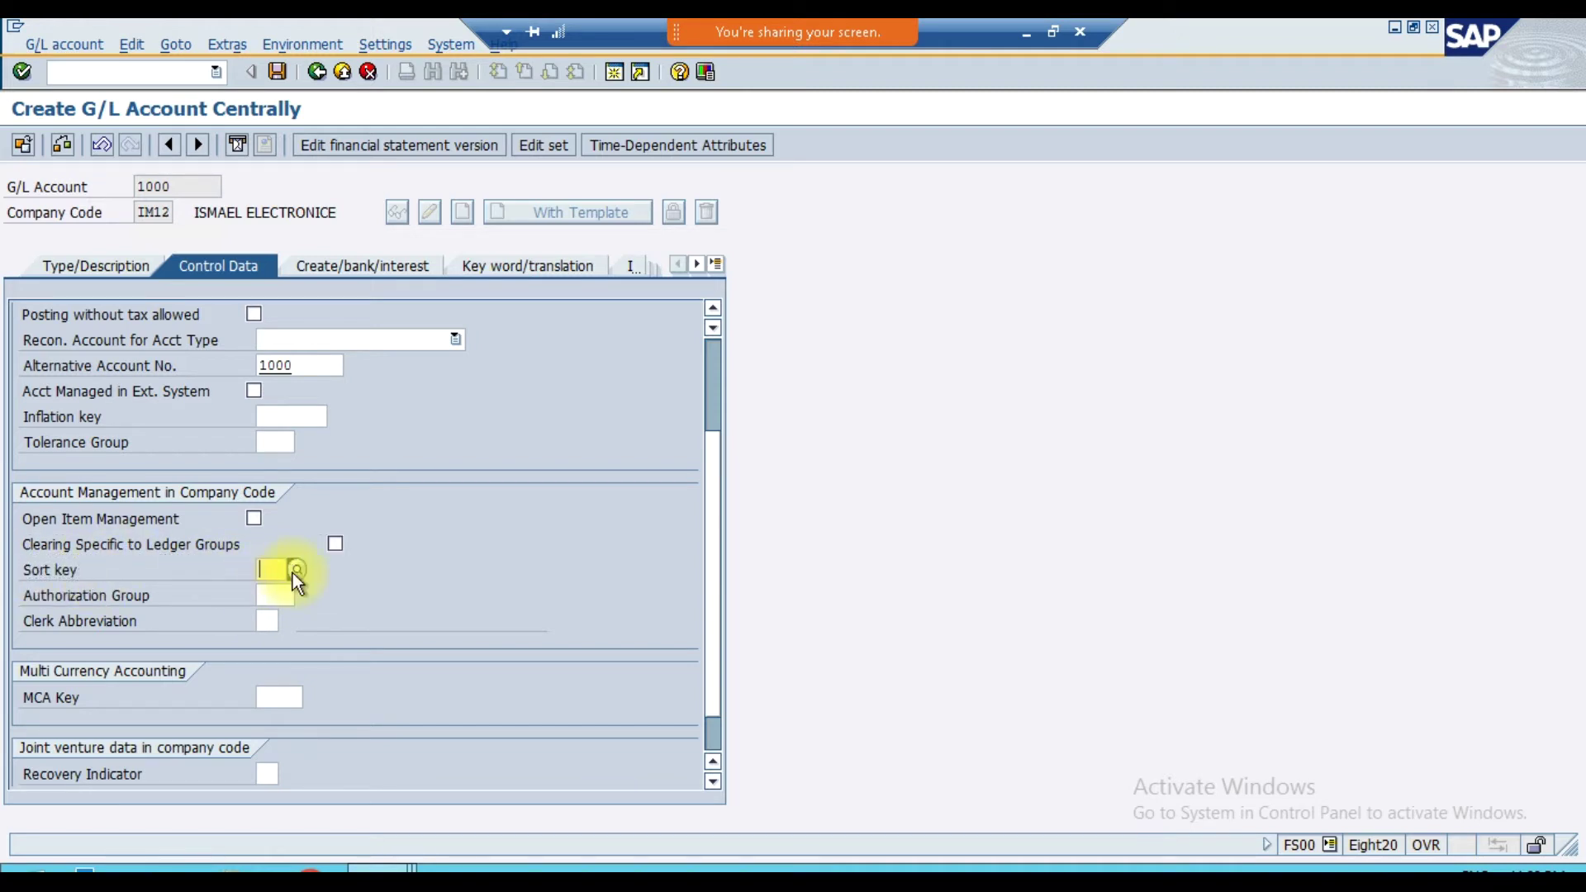
pyautogui.click(295, 571)
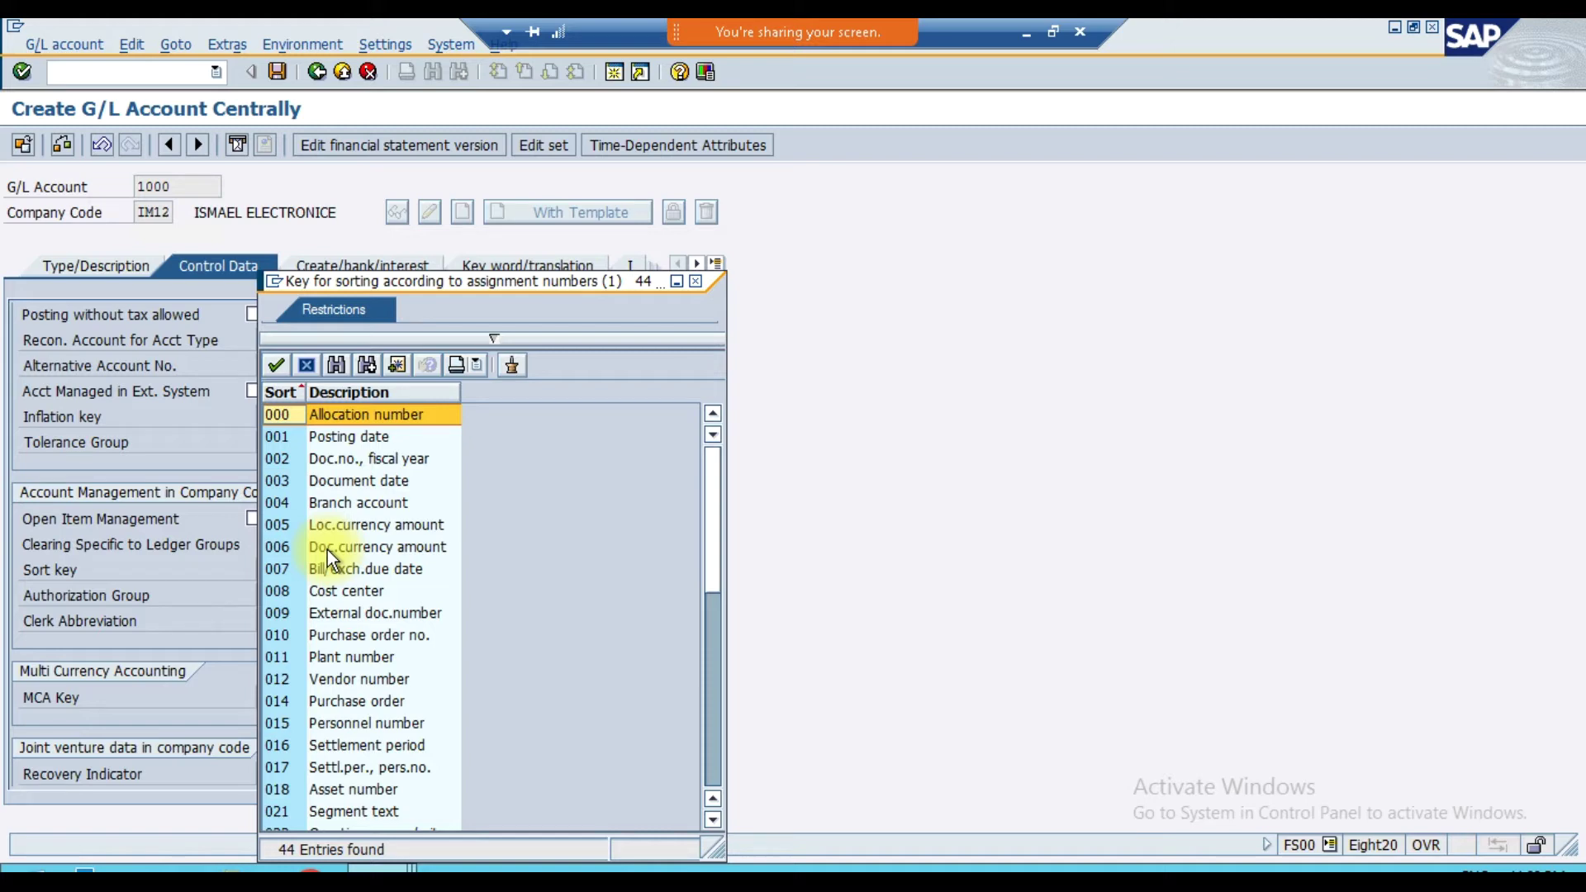
# - Review the available sort keys, including posting date, vendor number, asset number and customer number
pyautogui.moveTo(169, 188); pyautogui.dragTo(131, 191)
pyautogui.click(134, 190)
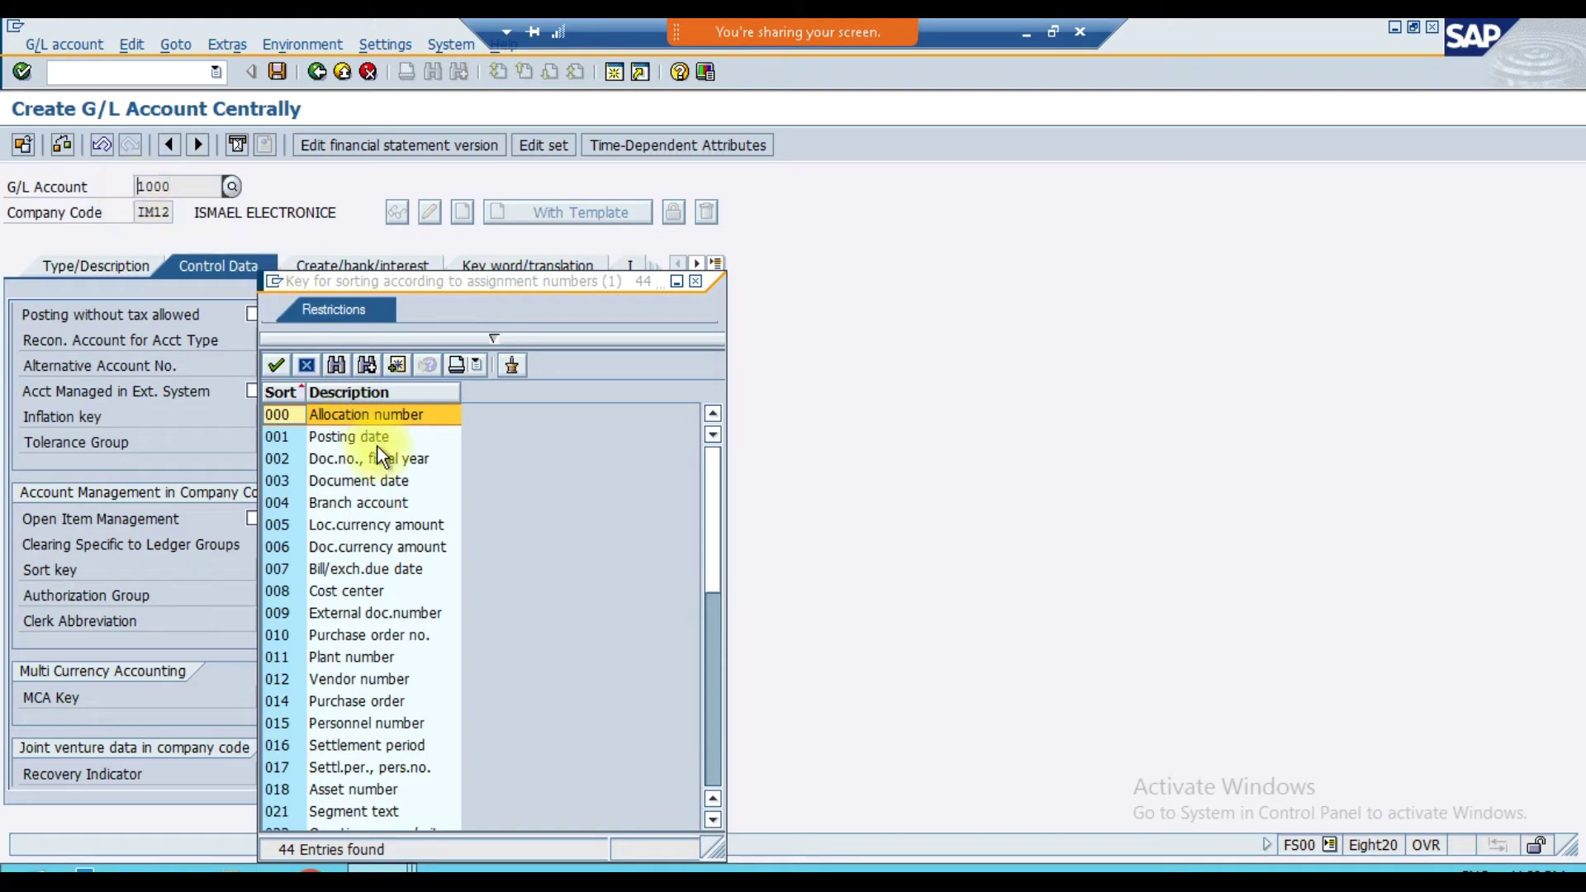
pyautogui.click(374, 437)
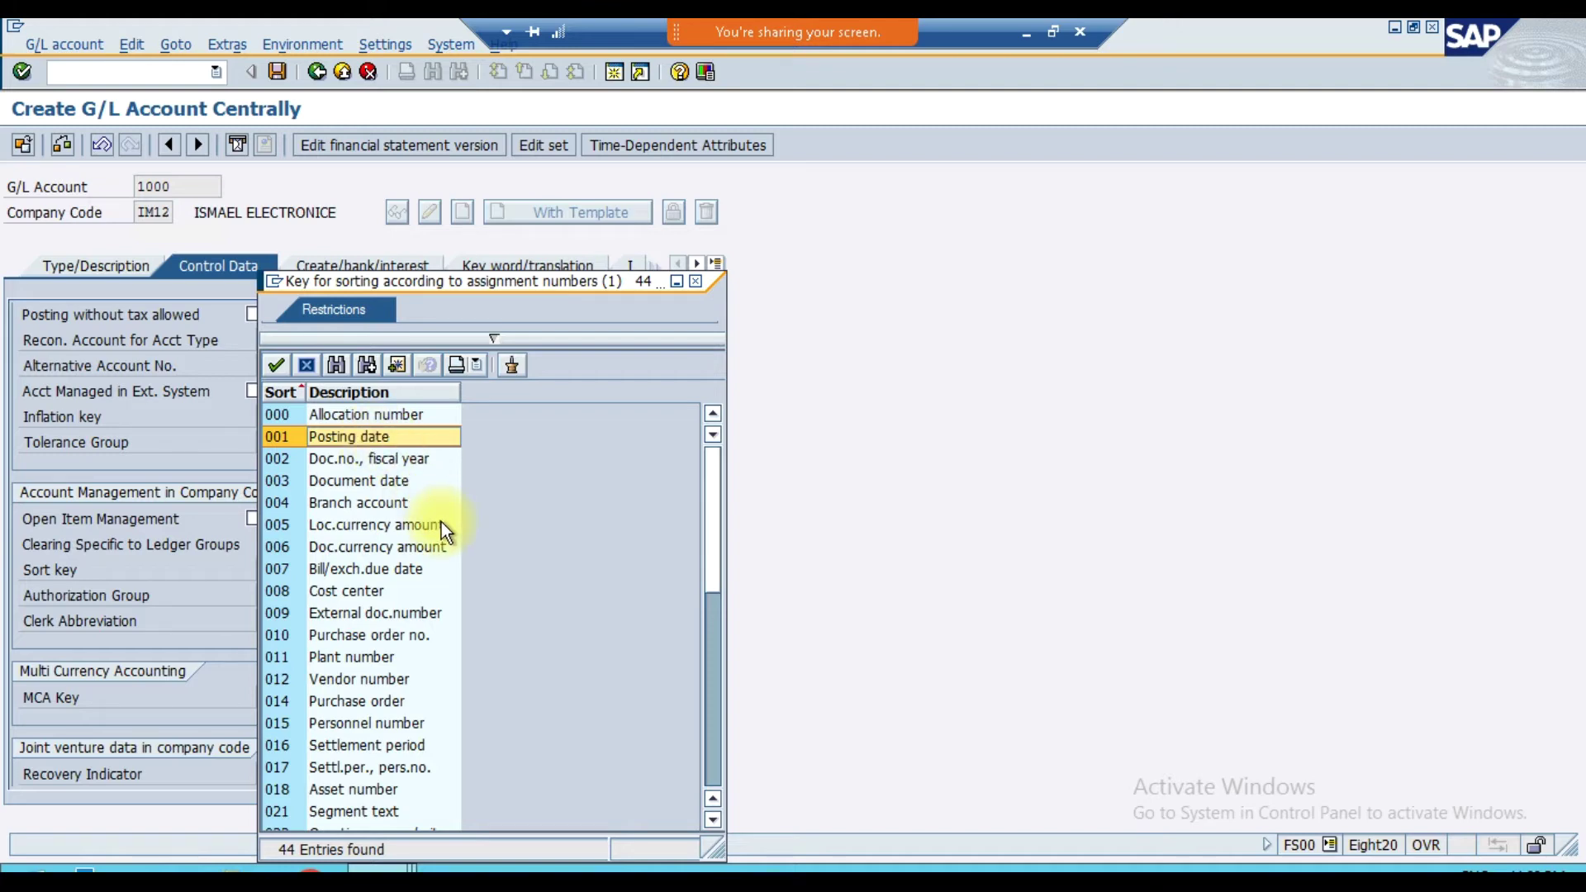
pyautogui.click(408, 676)
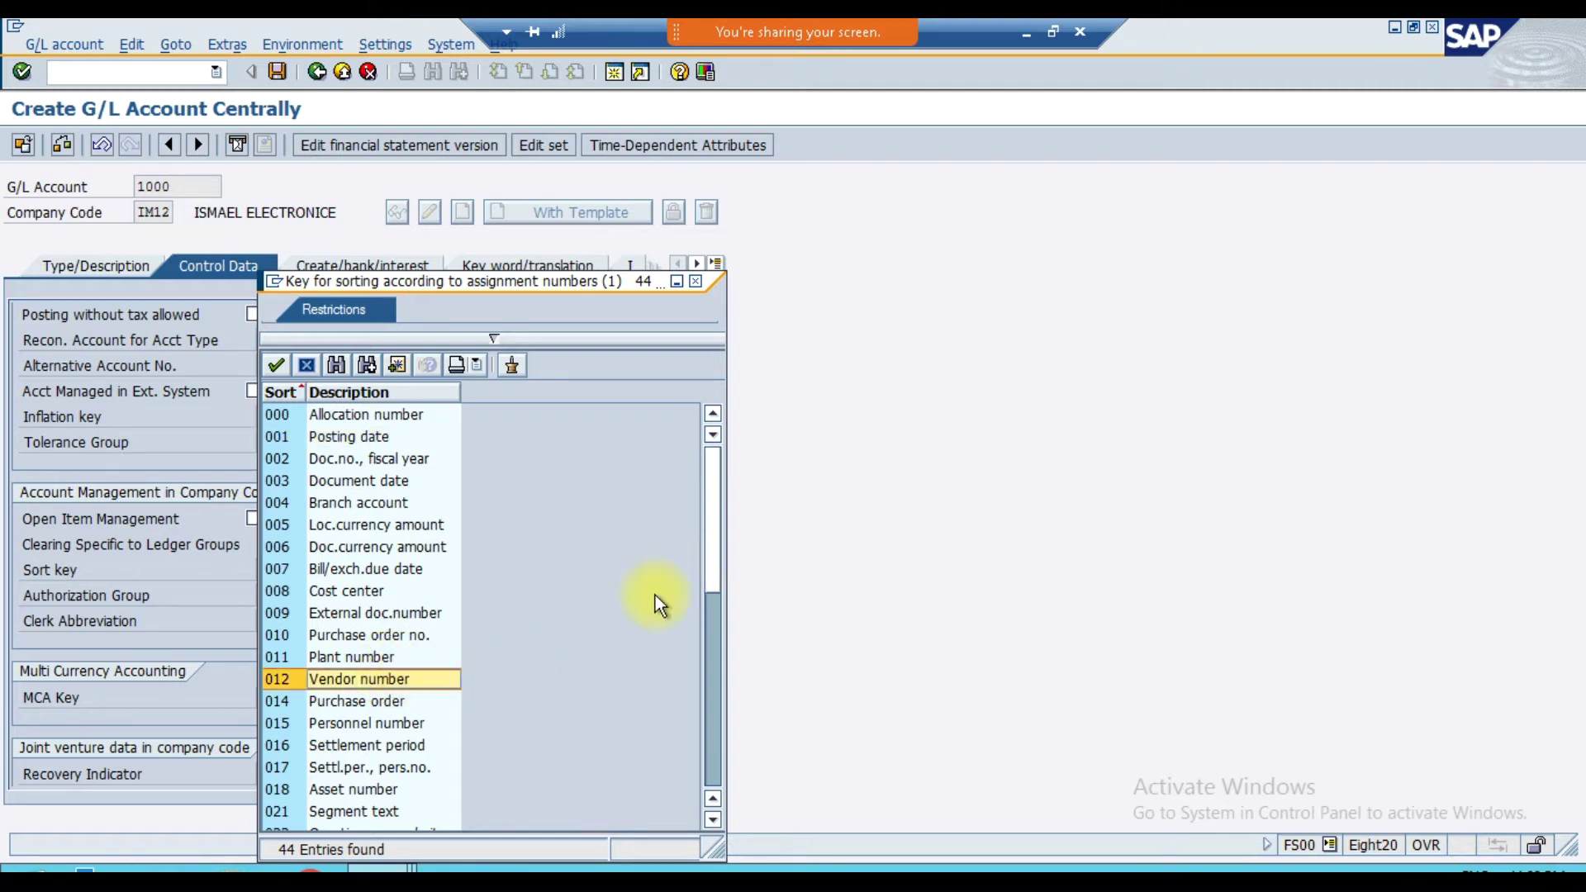
pyautogui.click(423, 790)
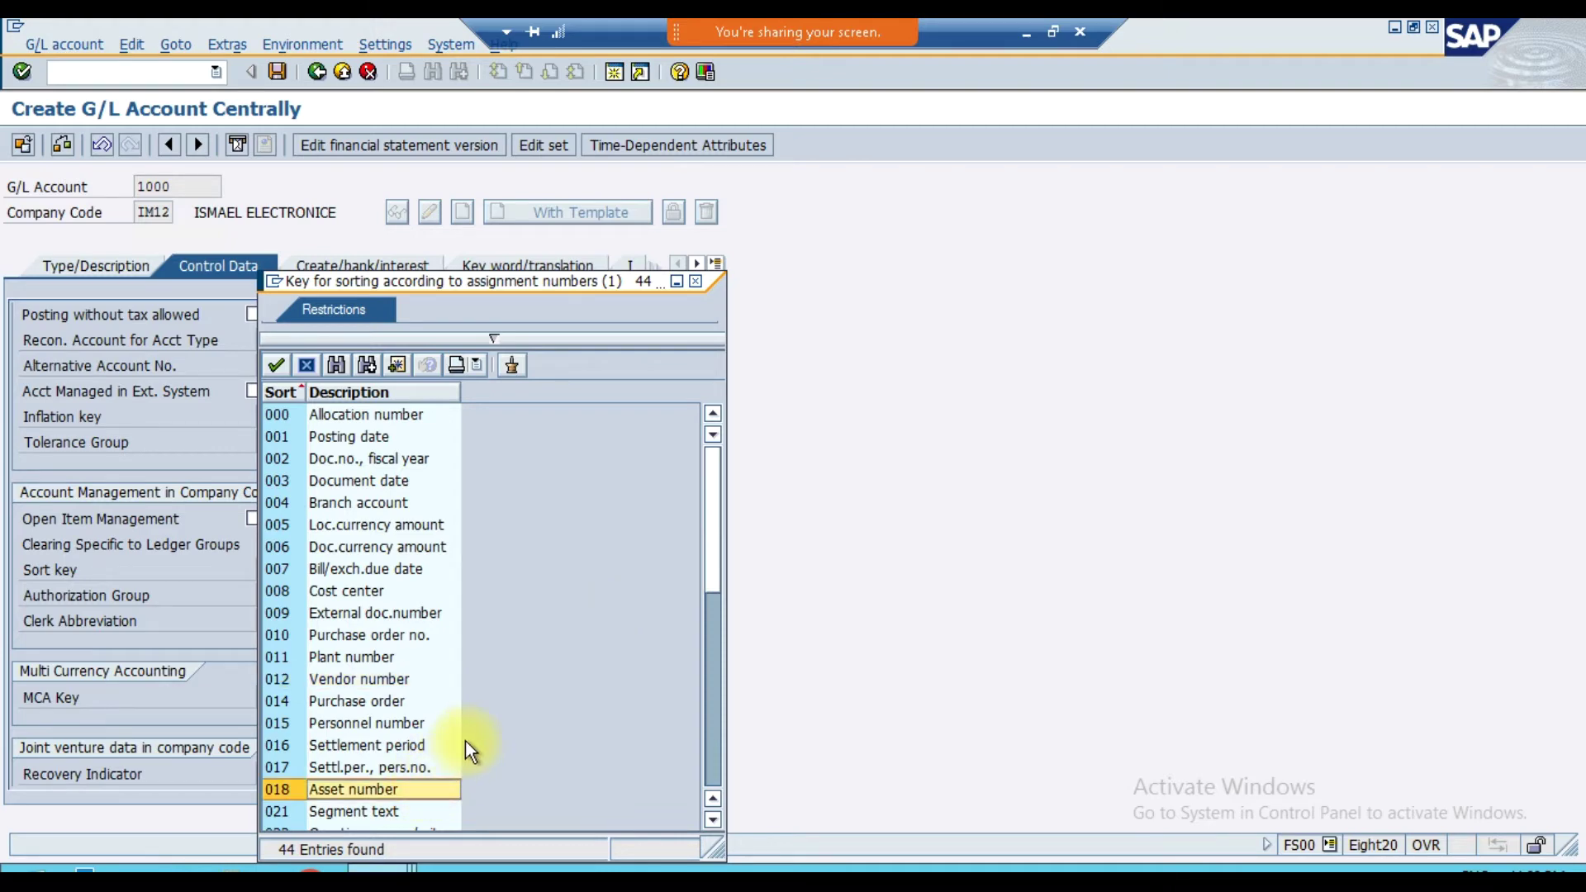
pyautogui.scroll(-6, 464, 741)
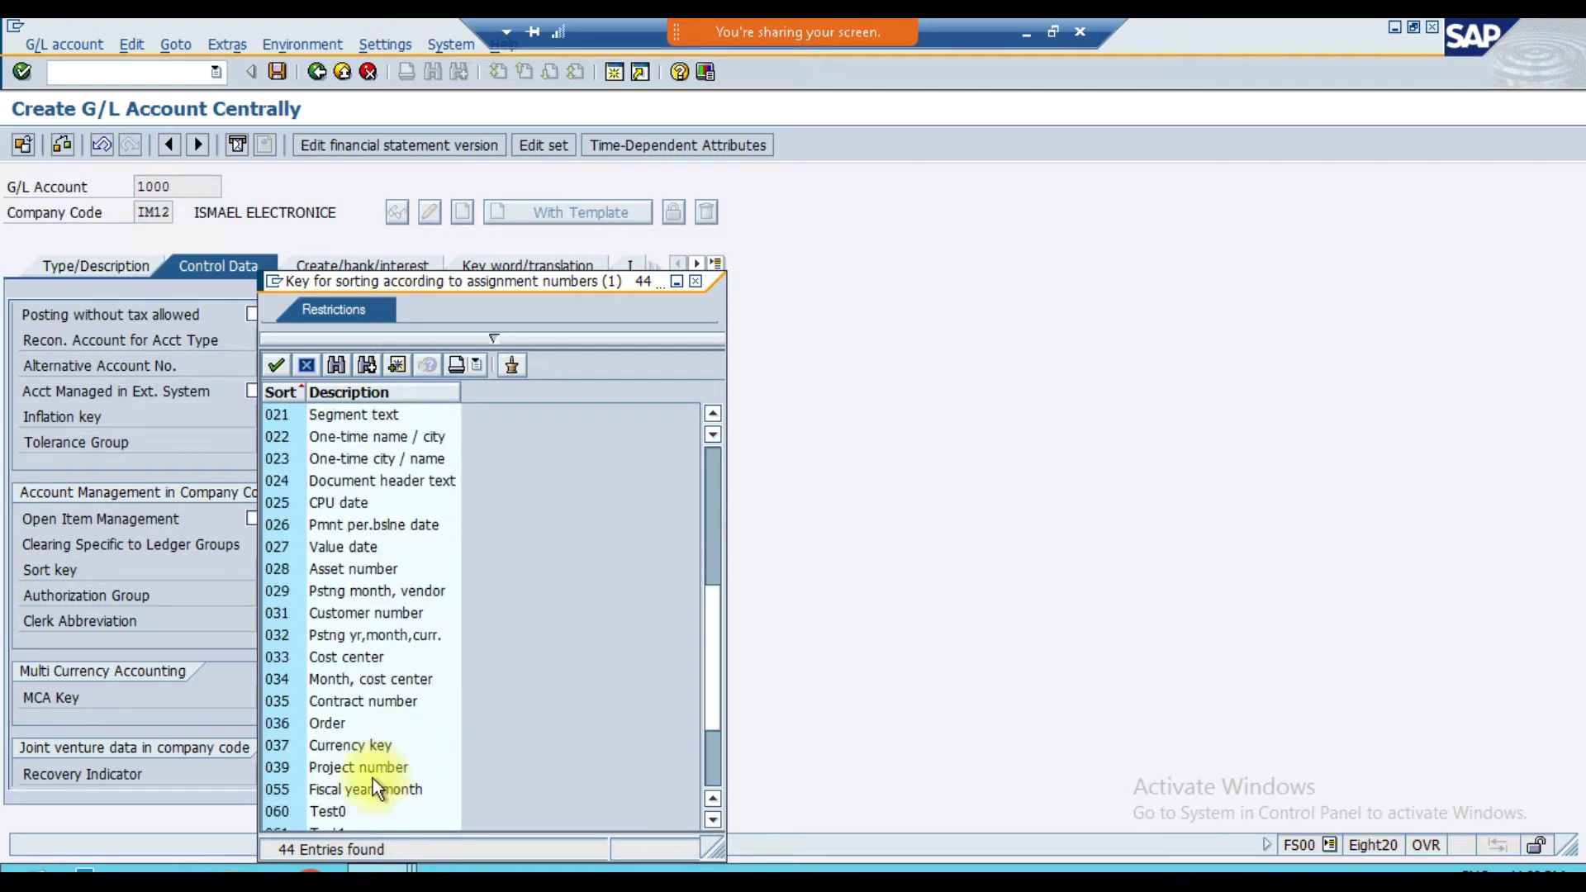
pyautogui.click(362, 621)
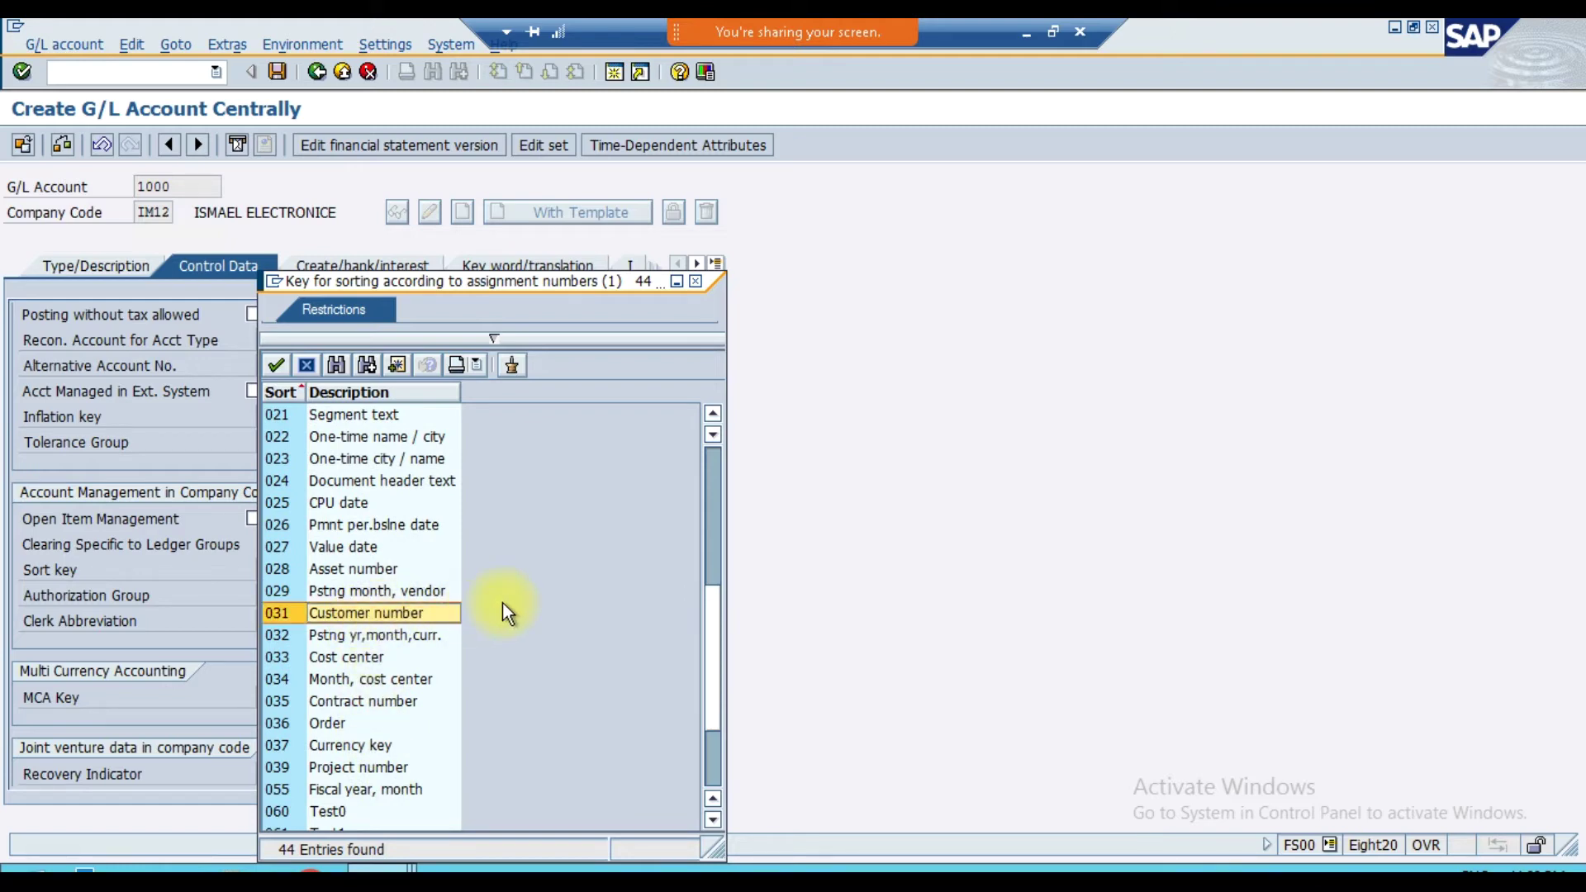
pyautogui.scroll(6, 507, 597)
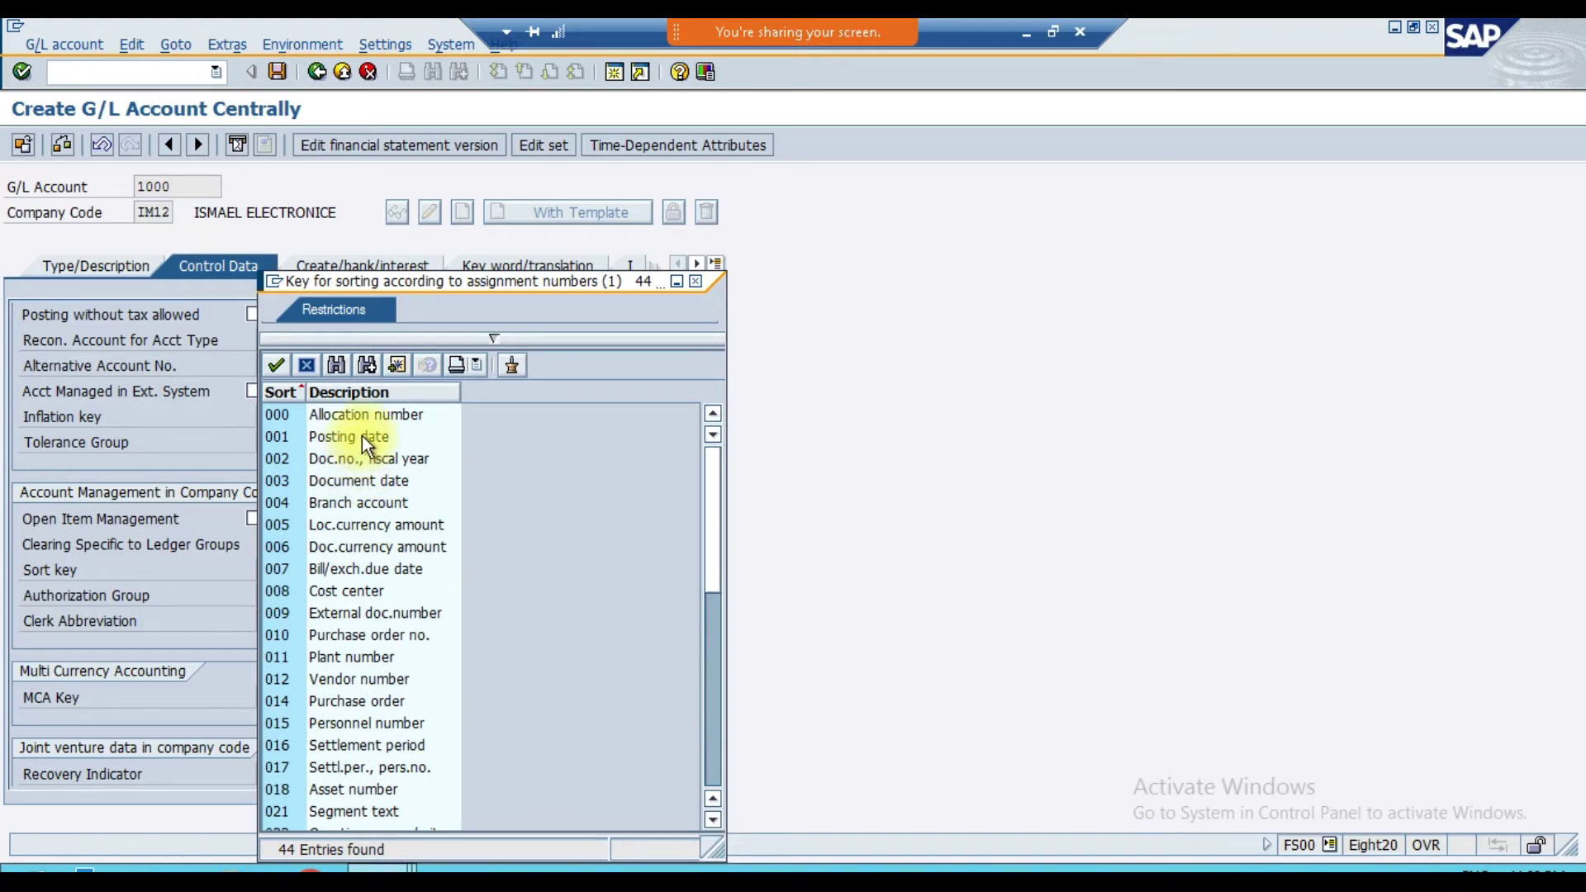
# - Set the sort key of account 1000 to 001 Posting date and validate the entry
pyautogui.click(362, 434)
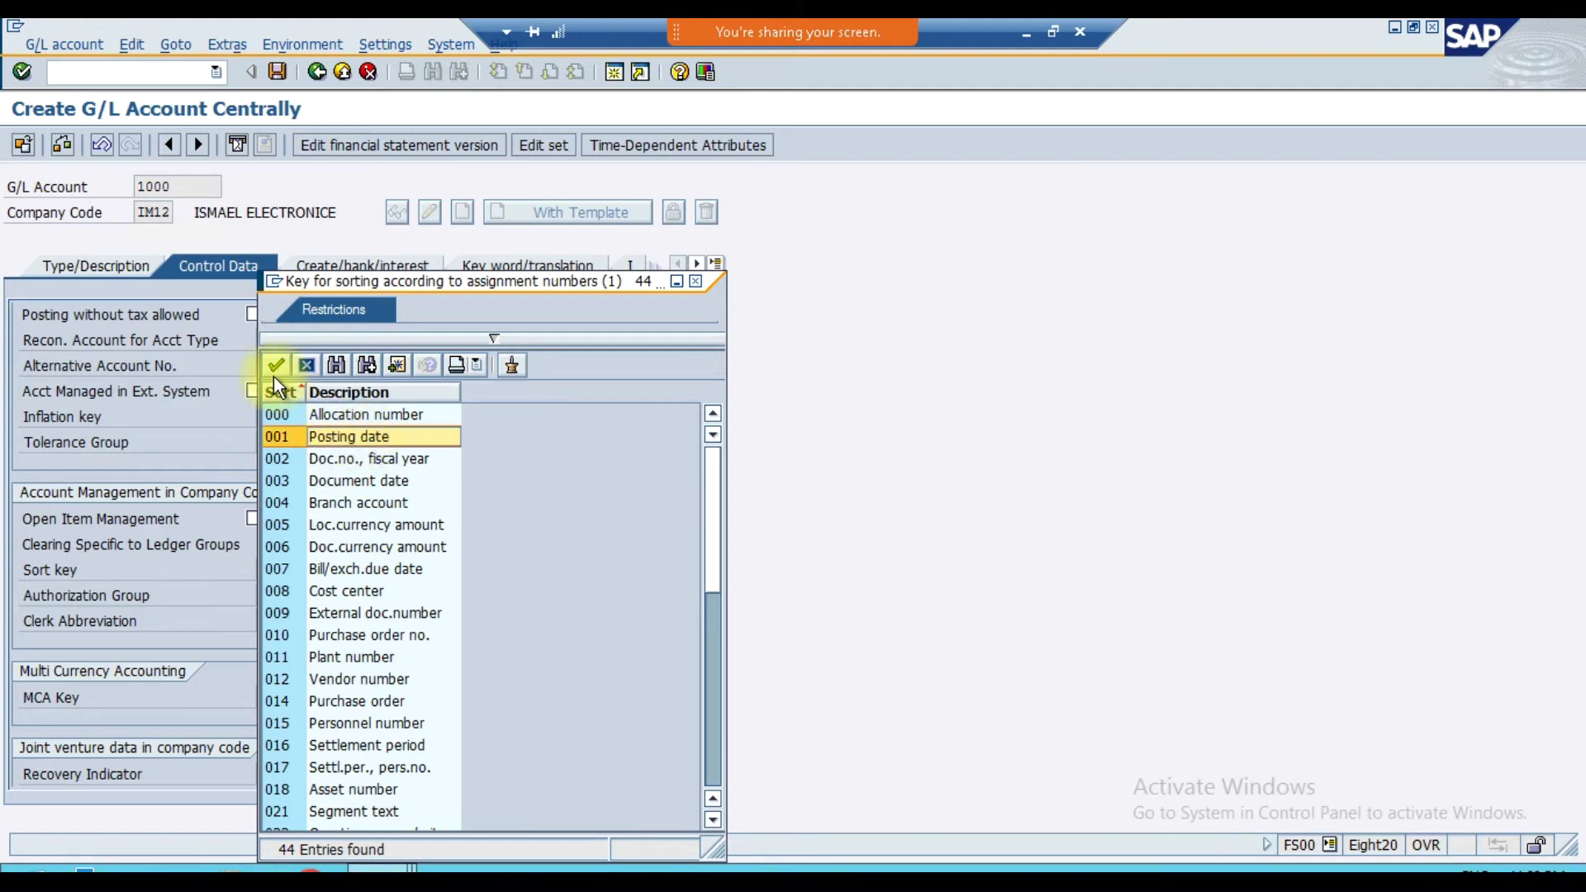
pyautogui.click(276, 364)
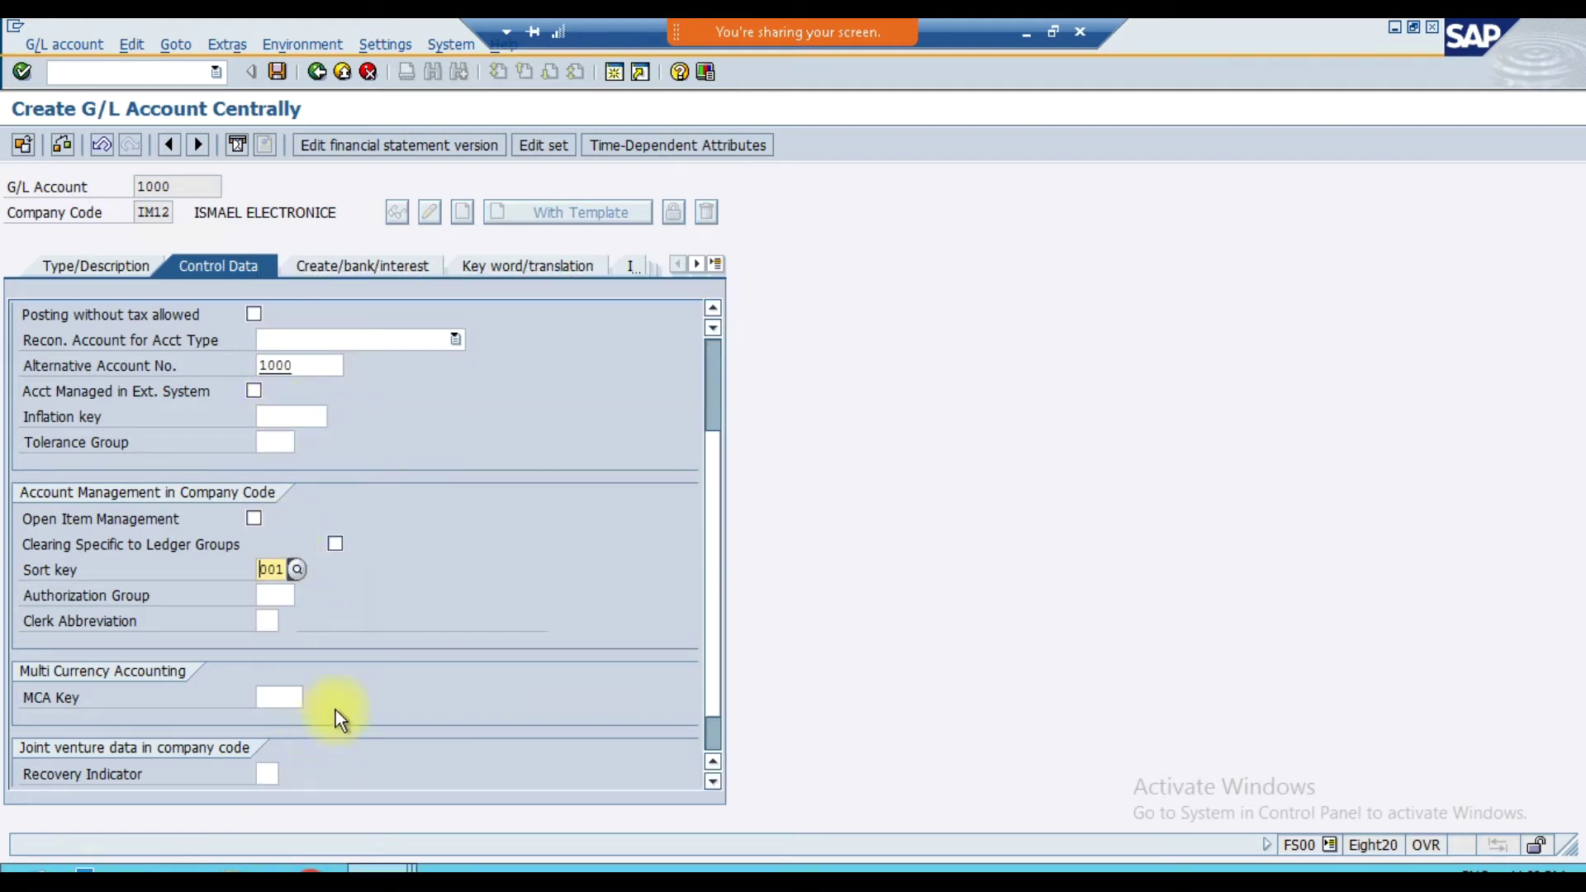
pyautogui.press('Return')
pyautogui.scroll(-3, 431, 633)
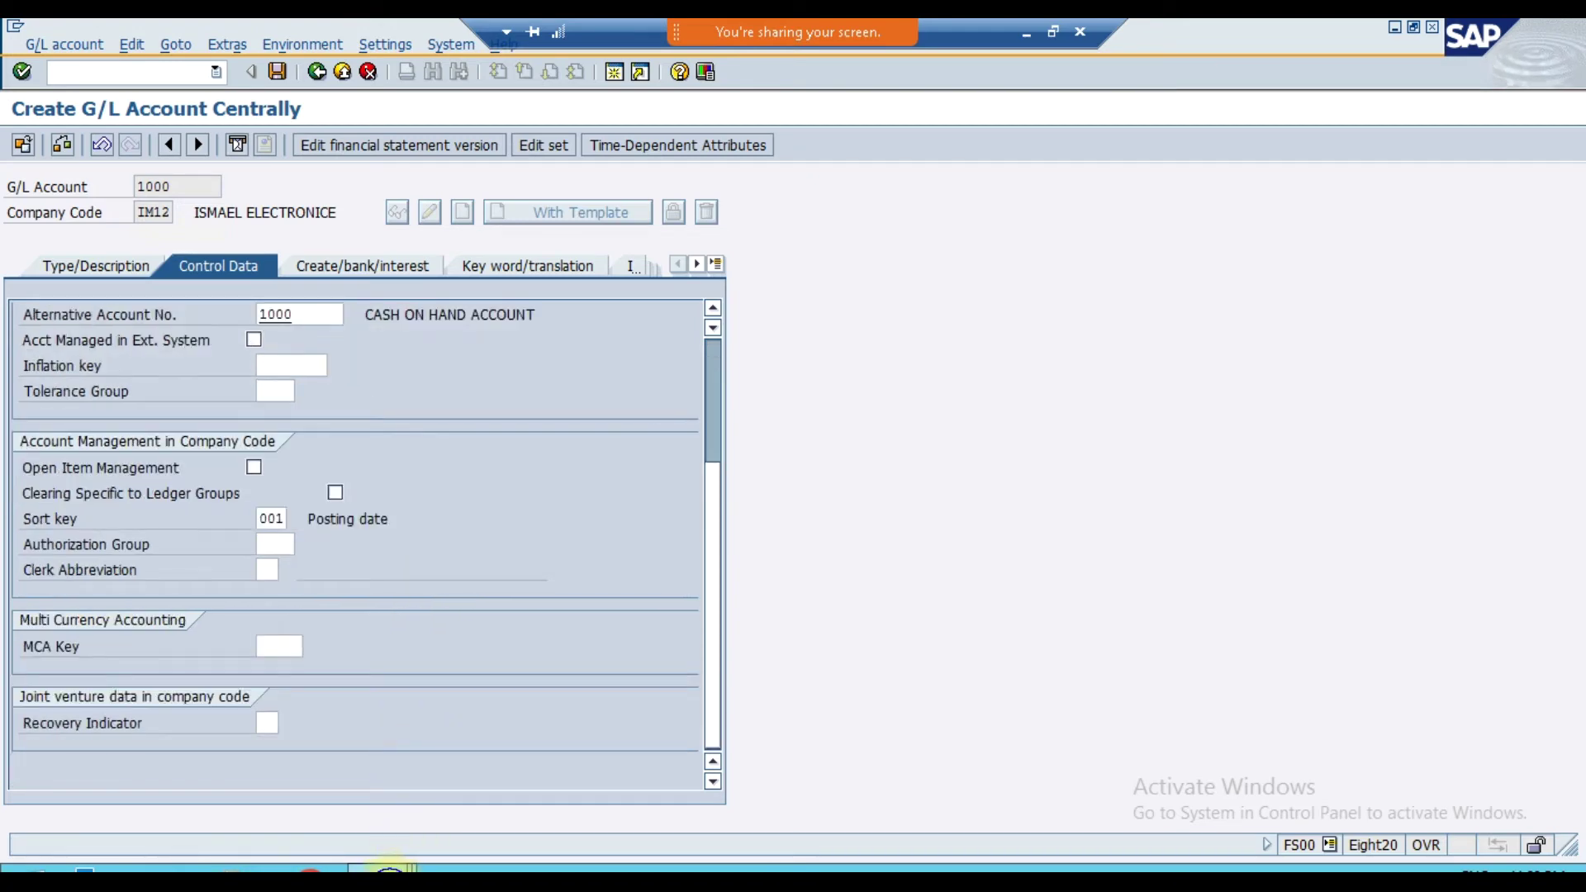
# - Switch to the G/L line item display and locate Petty Cash Account 1001 of company code SU12
pyautogui.moveTo(410, 859)
pyautogui.click(596, 760)
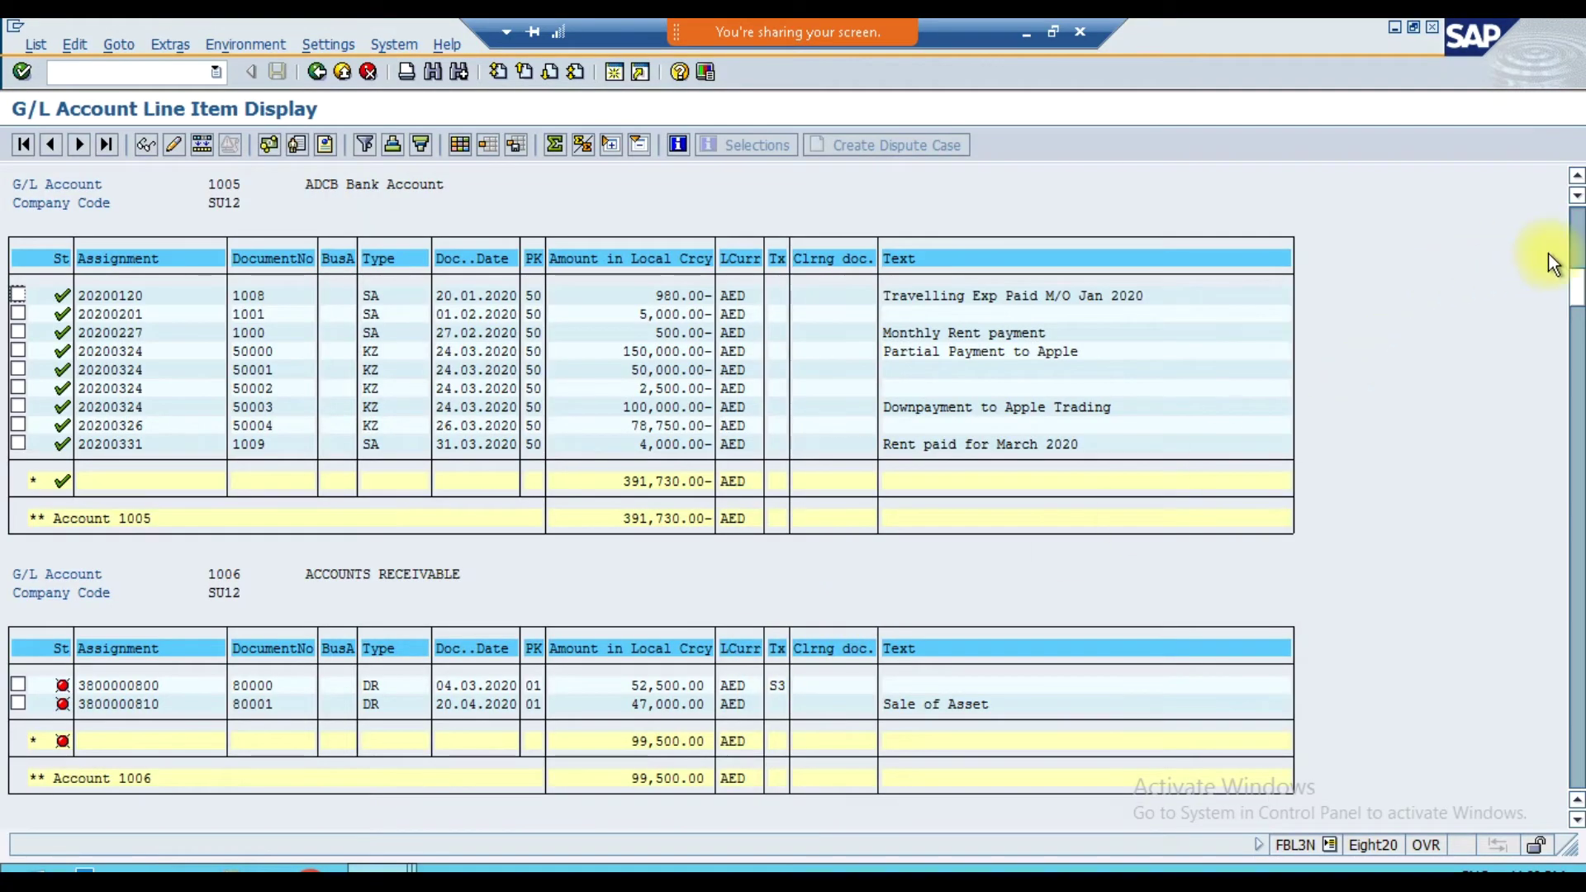
pyautogui.click(1578, 224)
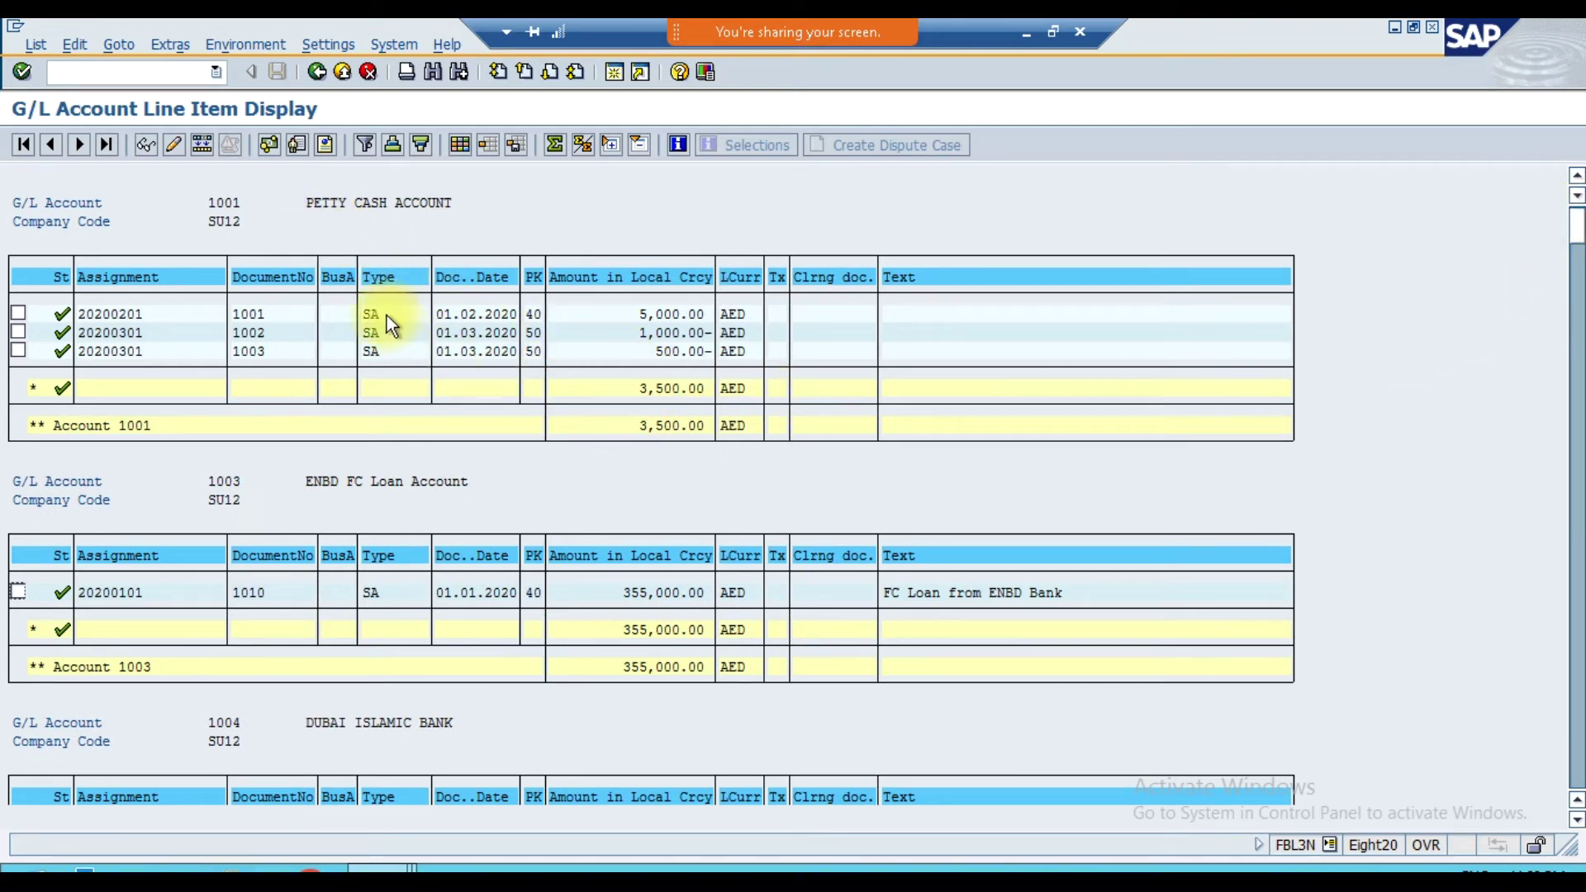
pyautogui.moveTo(295, 201); pyautogui.dragTo(458, 202)
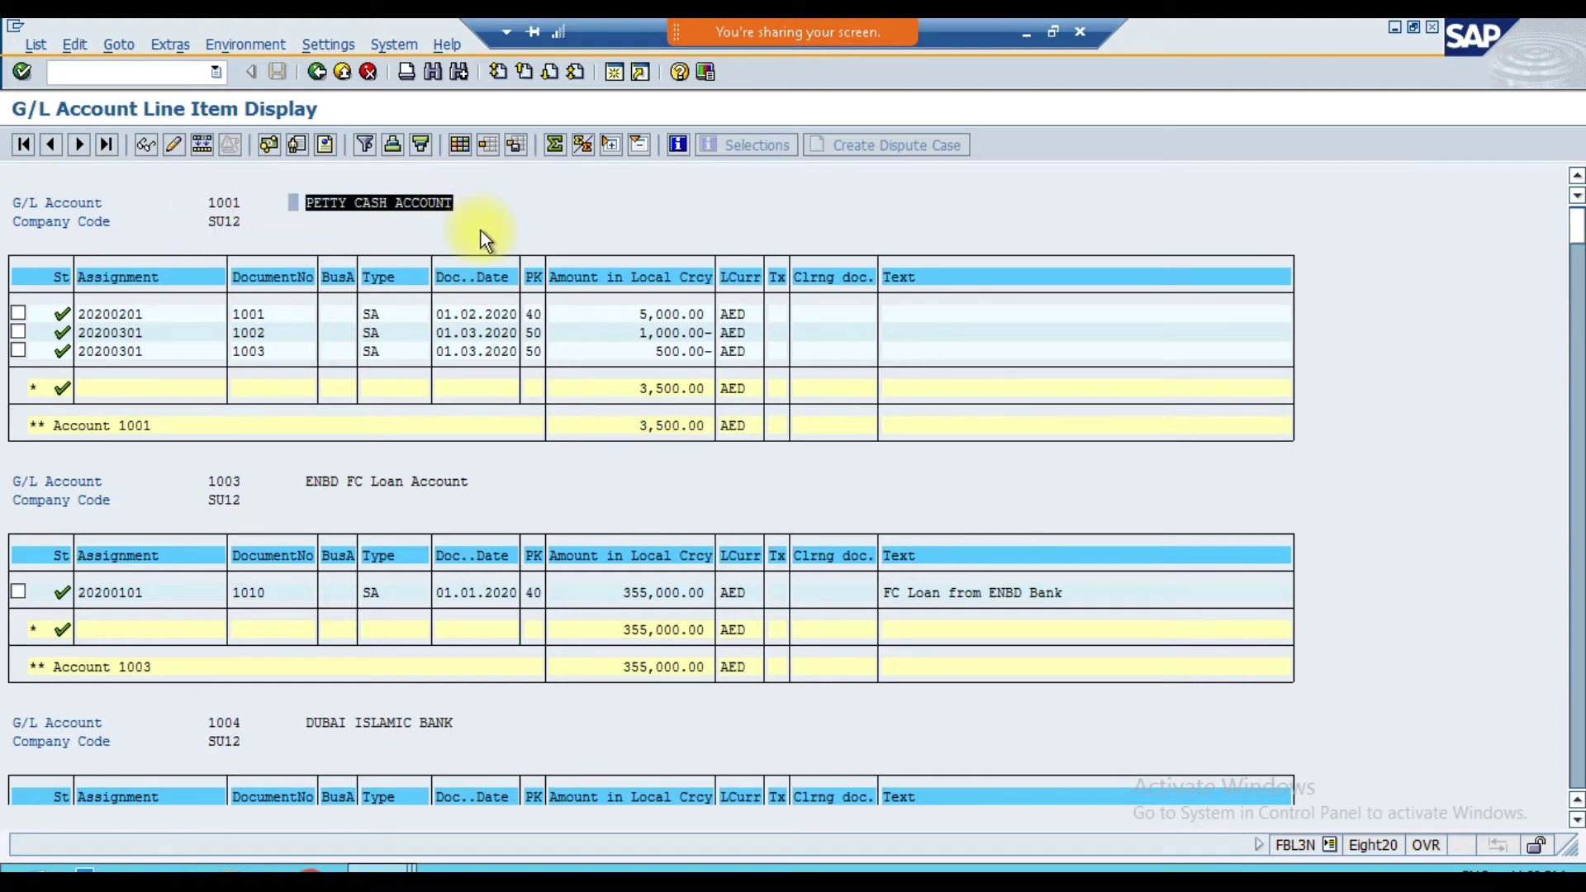
pyautogui.click(349, 220)
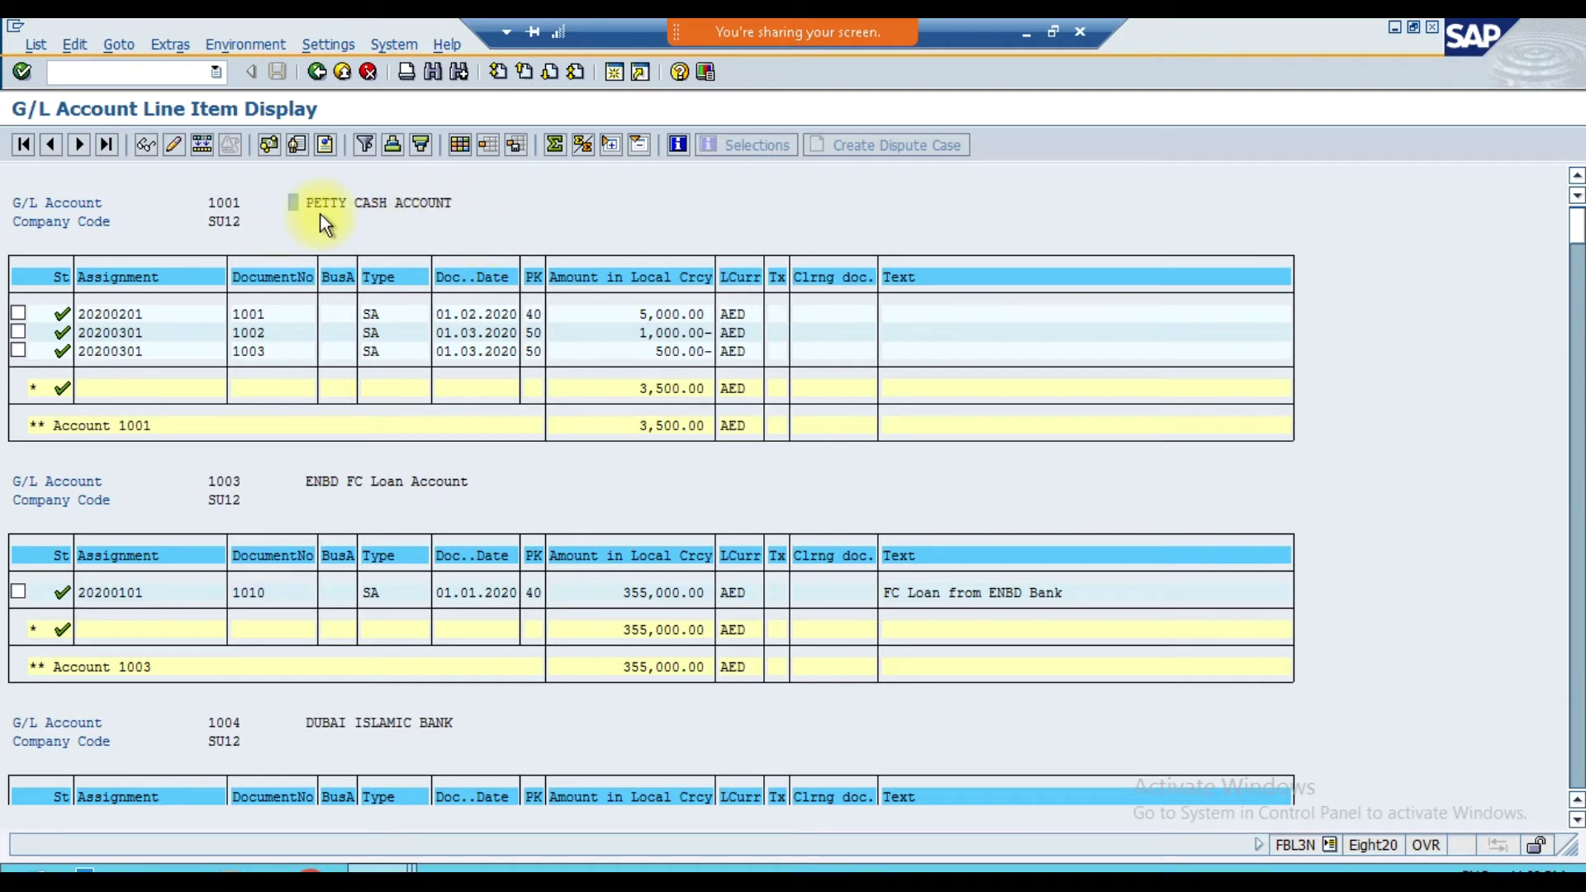
pyautogui.moveTo(211, 228); pyautogui.dragTo(269, 228)
pyautogui.click(269, 228)
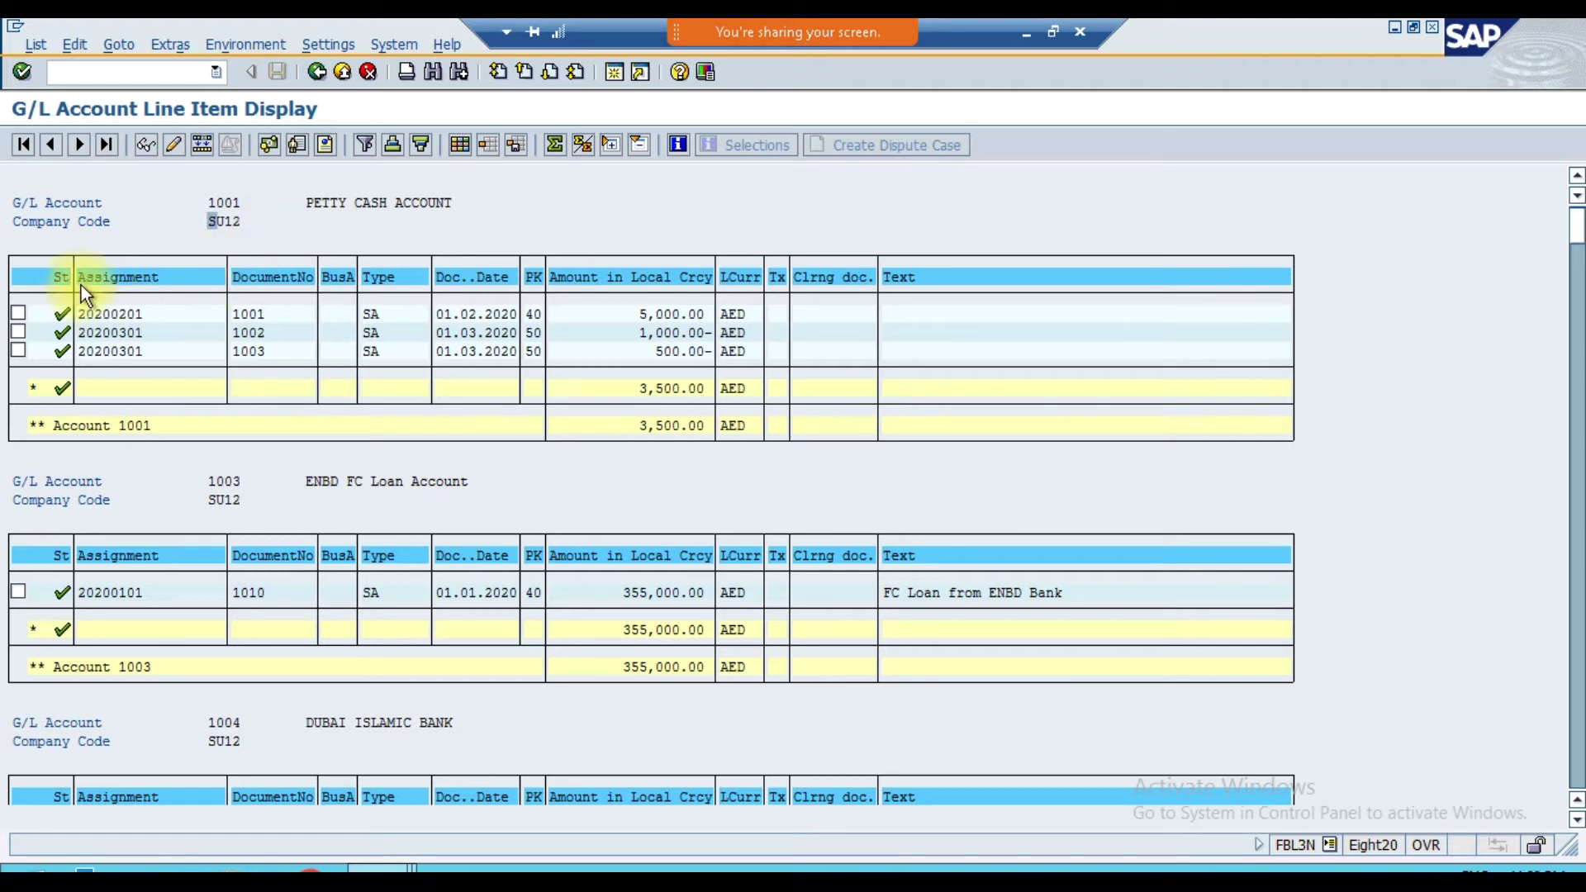
# - Examine the Assignment column and document type of the petty cash line items
pyautogui.click(165, 276)
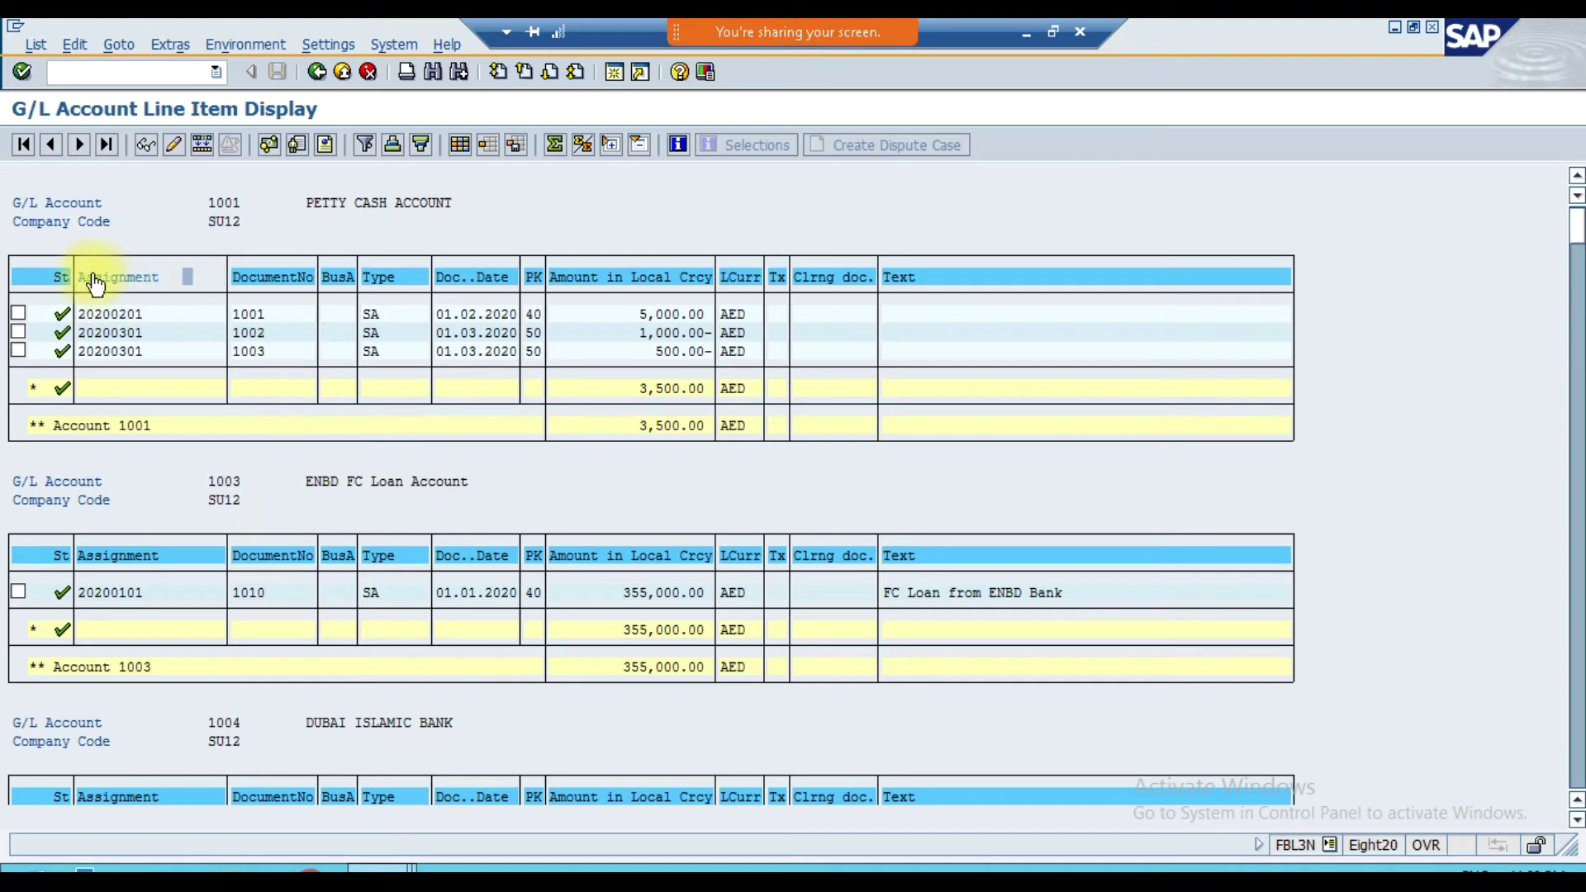
pyautogui.click(109, 281)
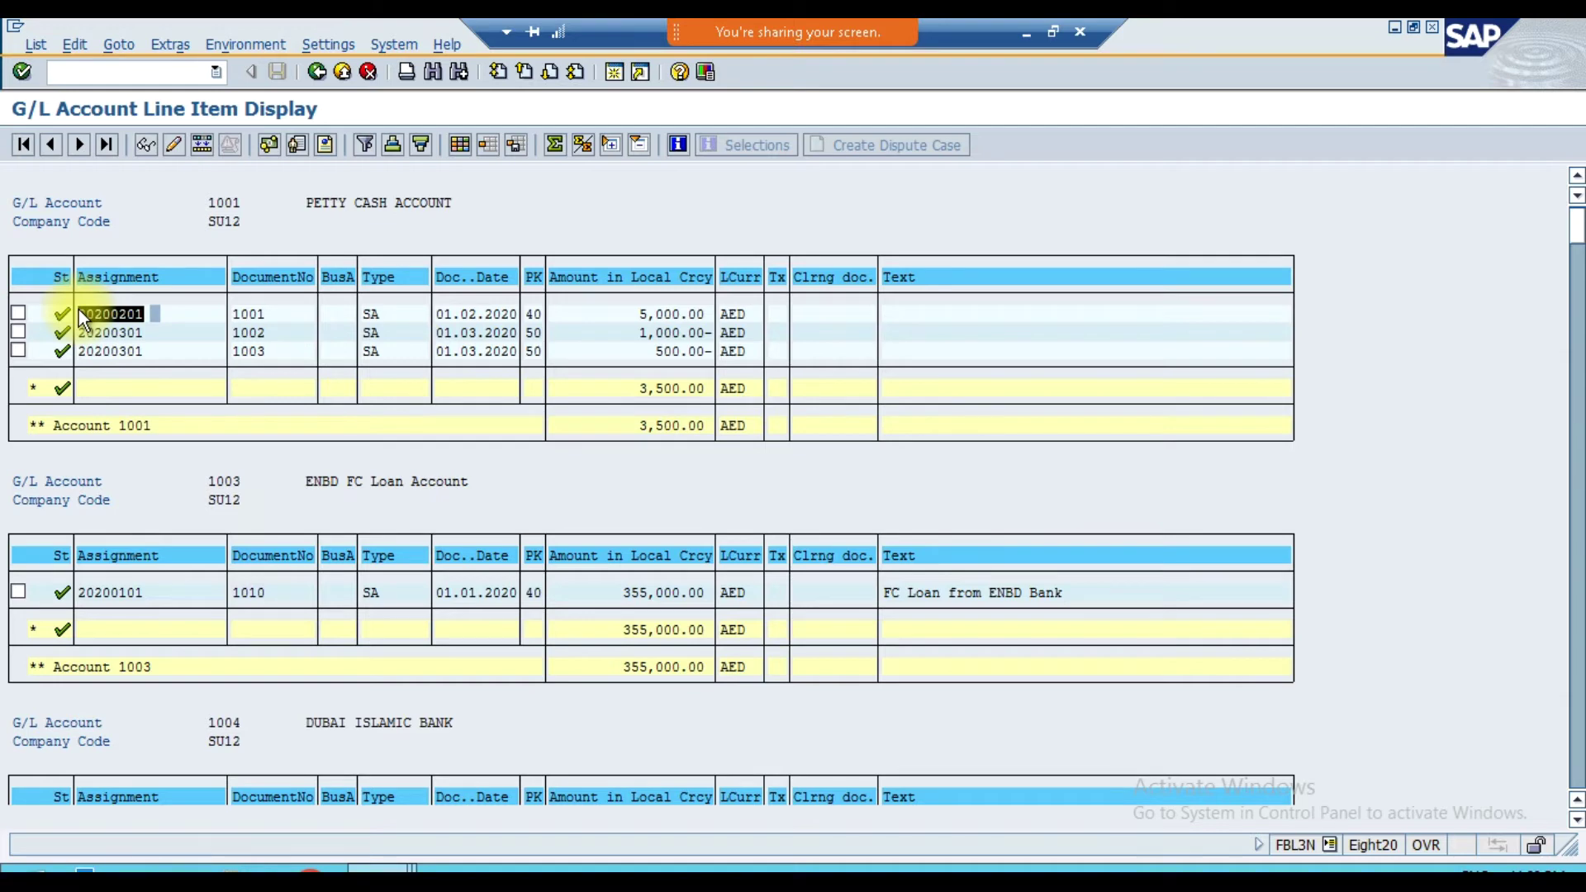
pyautogui.click(91, 329)
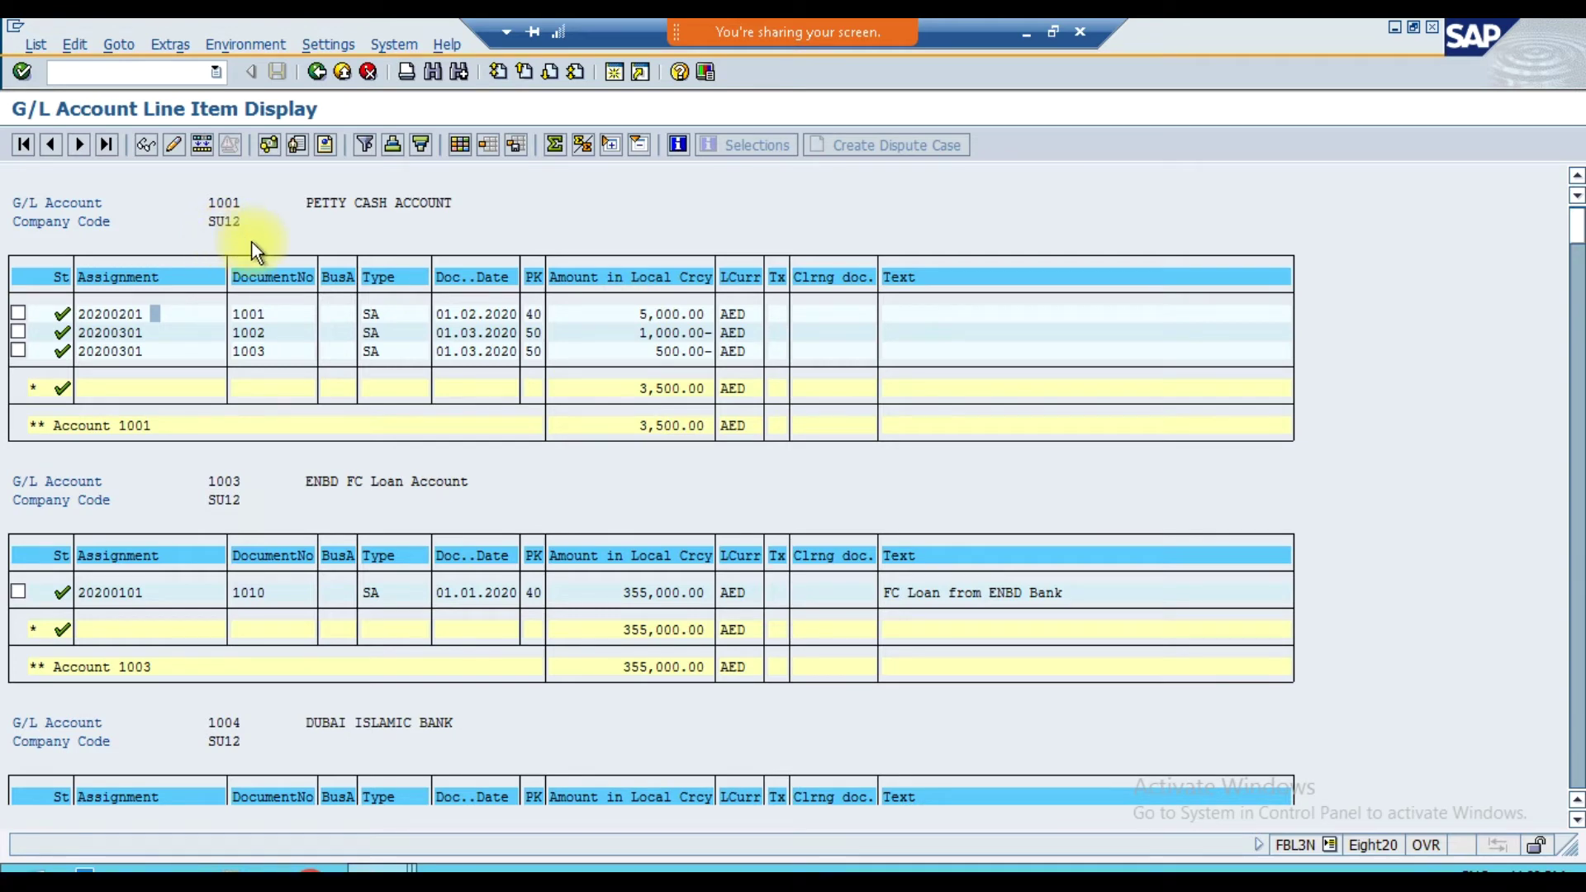
pyautogui.moveTo(394, 314); pyautogui.dragTo(361, 314)
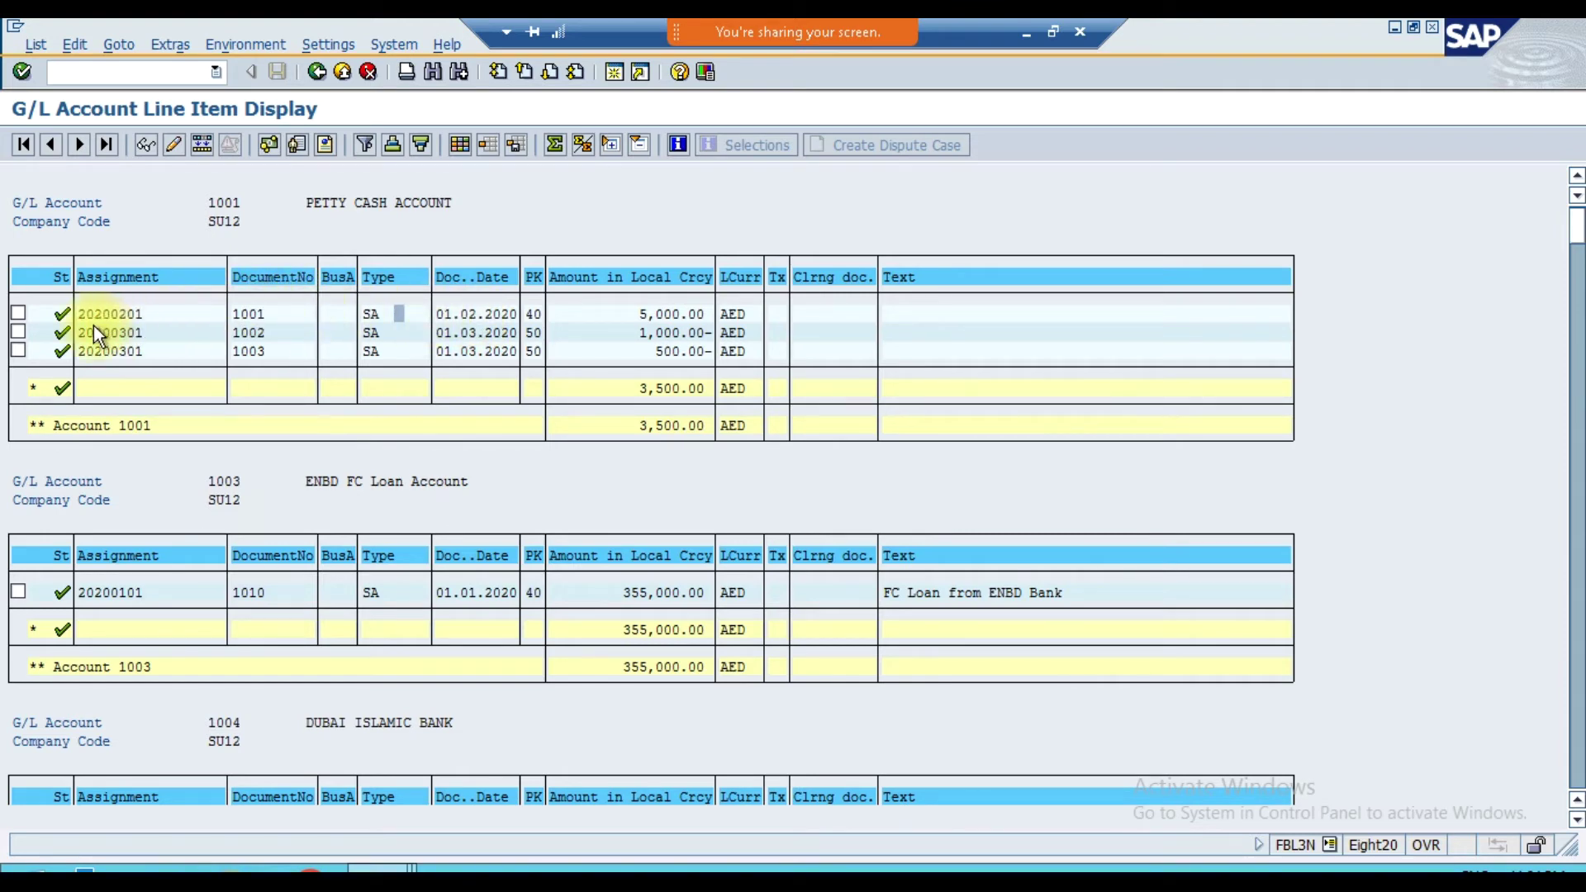
pyautogui.moveTo(80, 320); pyautogui.dragTo(103, 317)
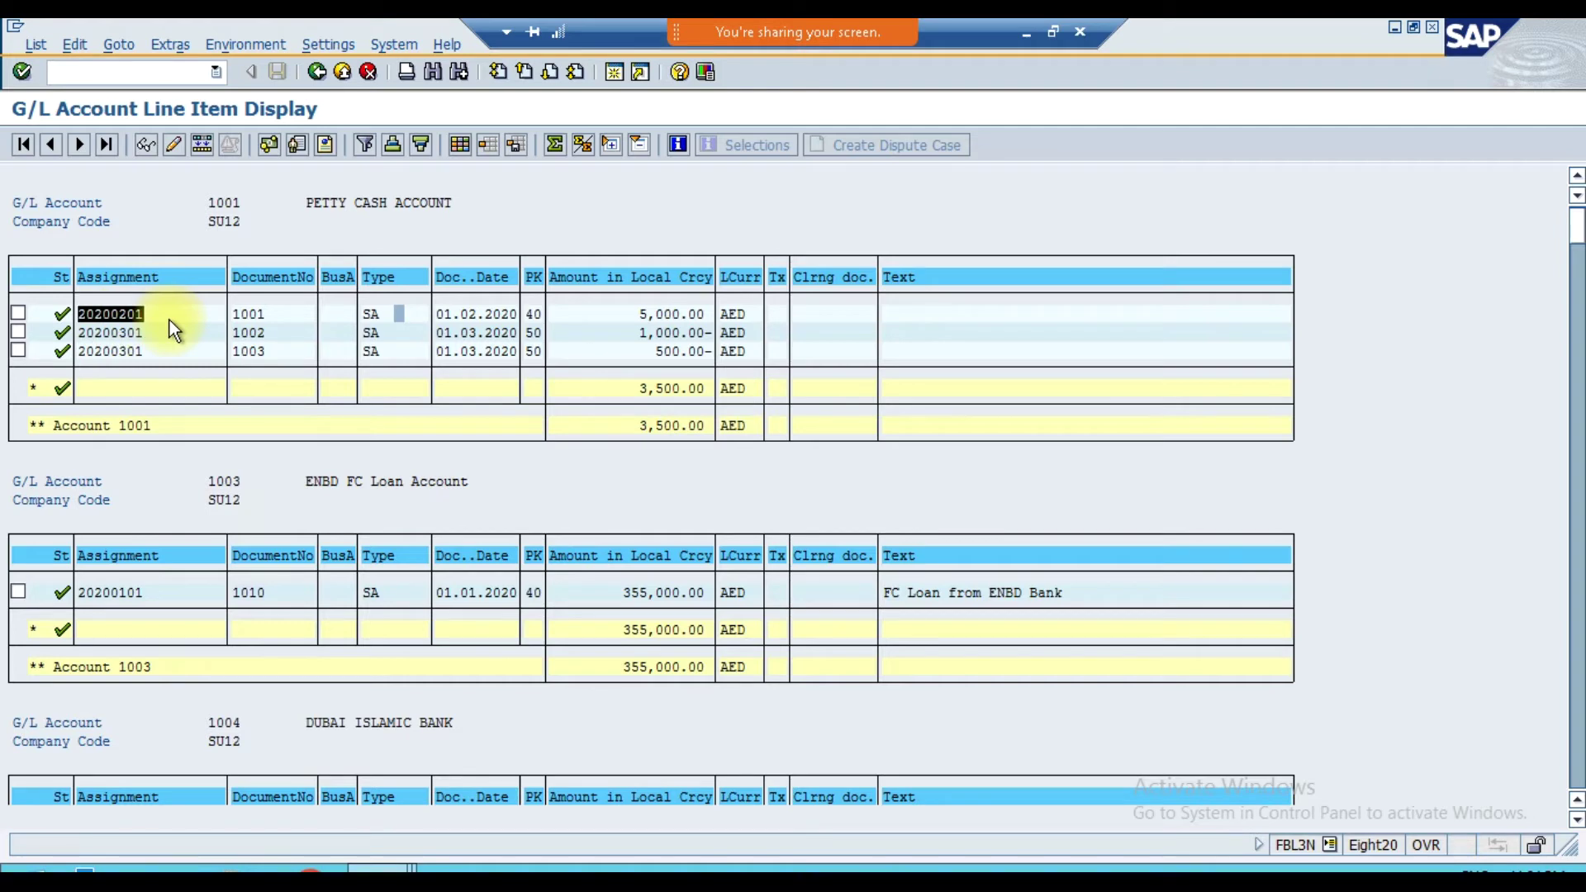
# - Open the first petty cash line item, display its whole document, and check the posting date against the assignment
pyautogui.click(147, 314)
pyautogui.doubleClick(143, 314)
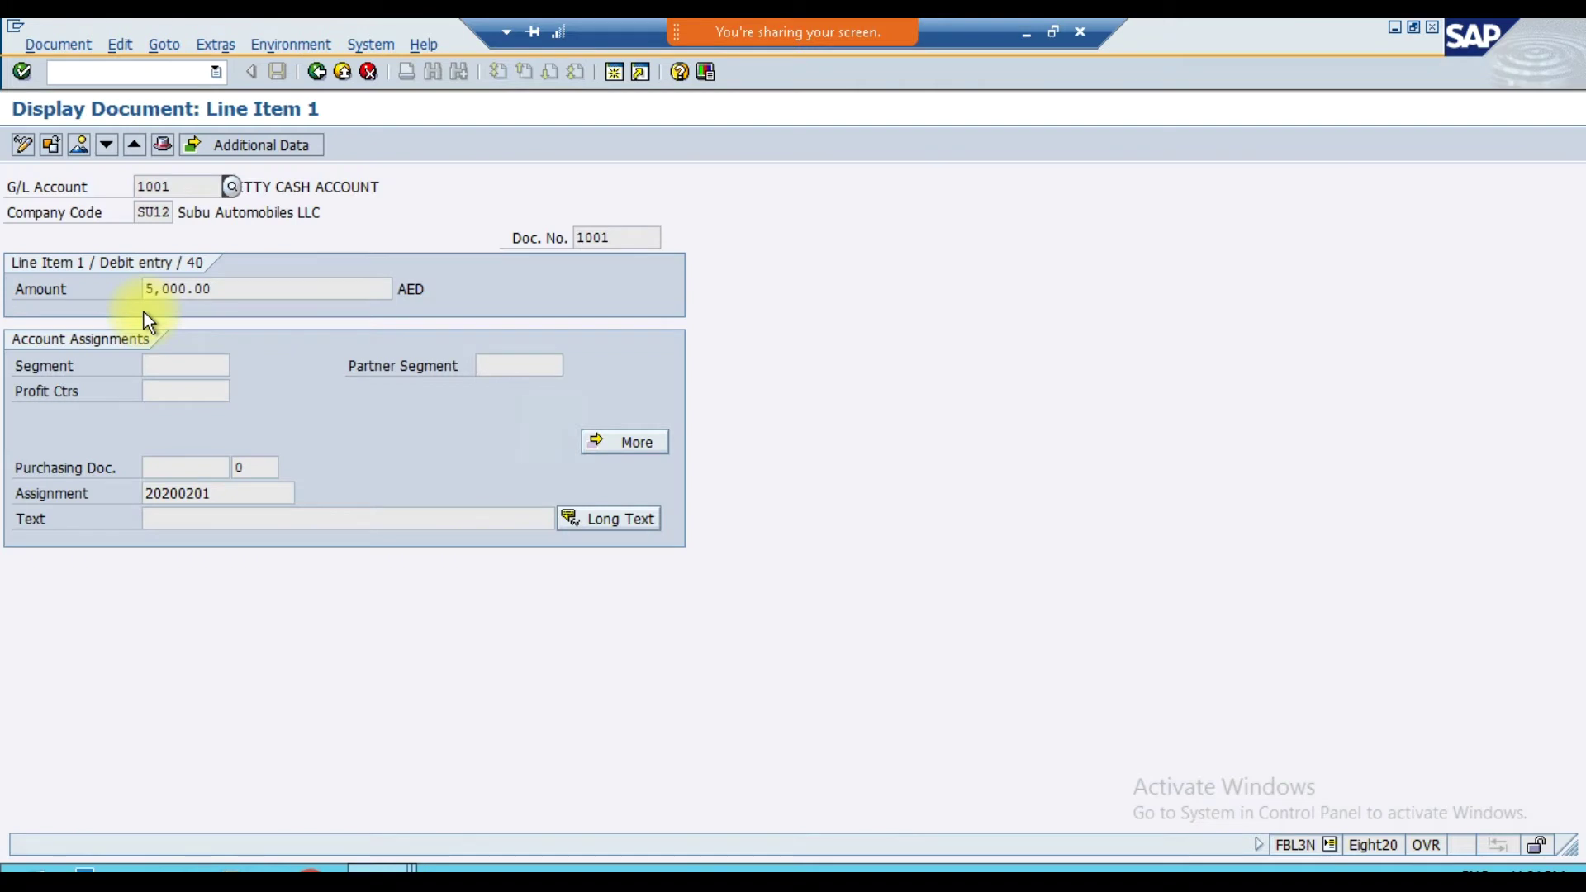
pyautogui.click(81, 146)
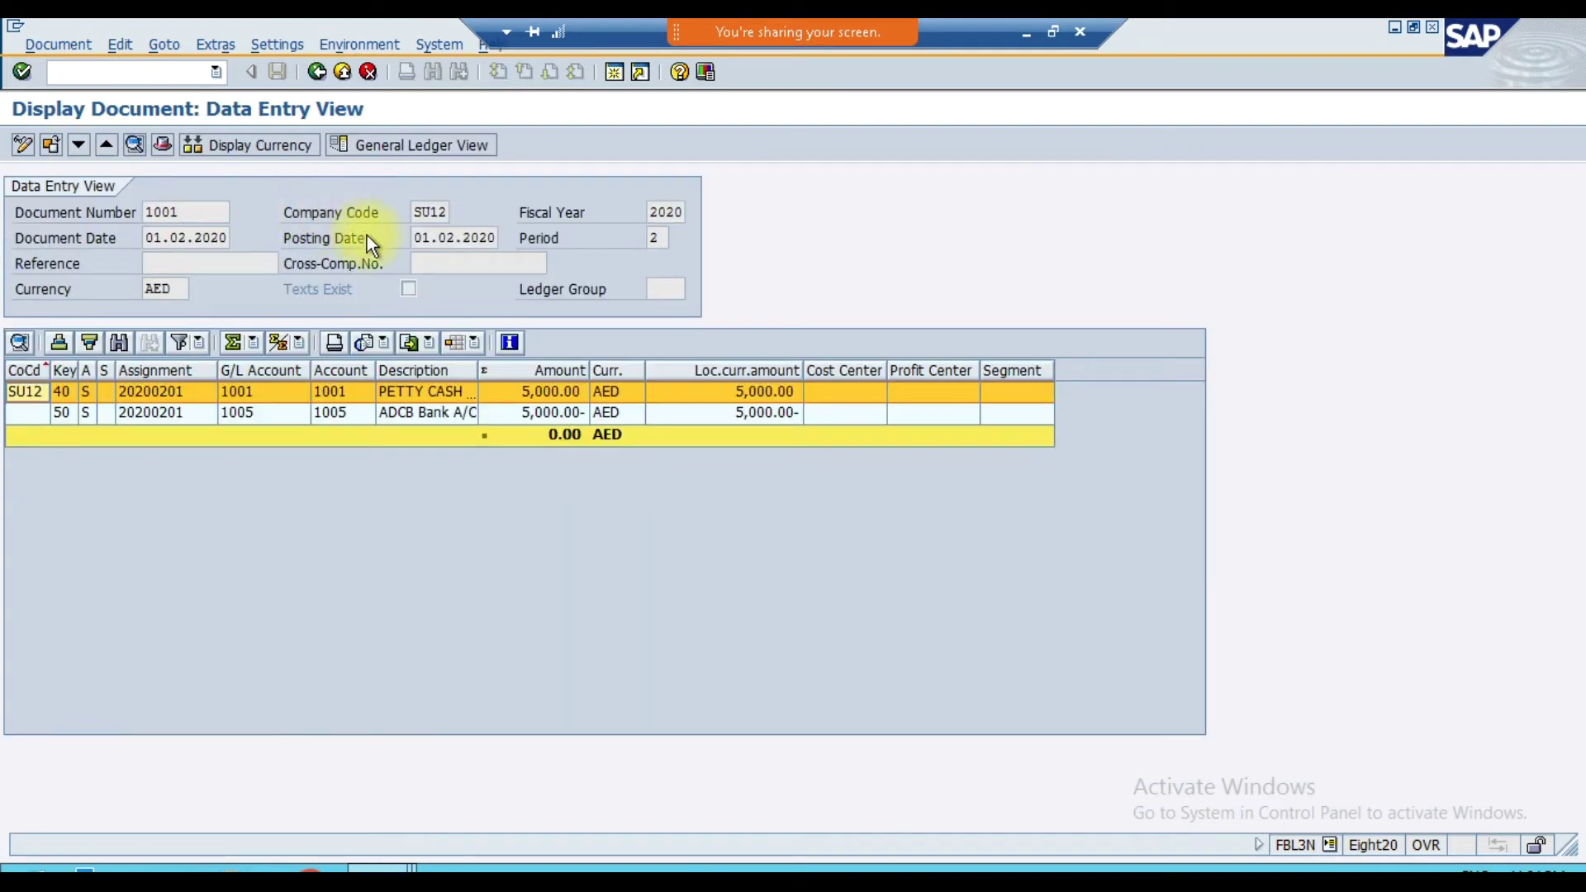
pyautogui.click(421, 242)
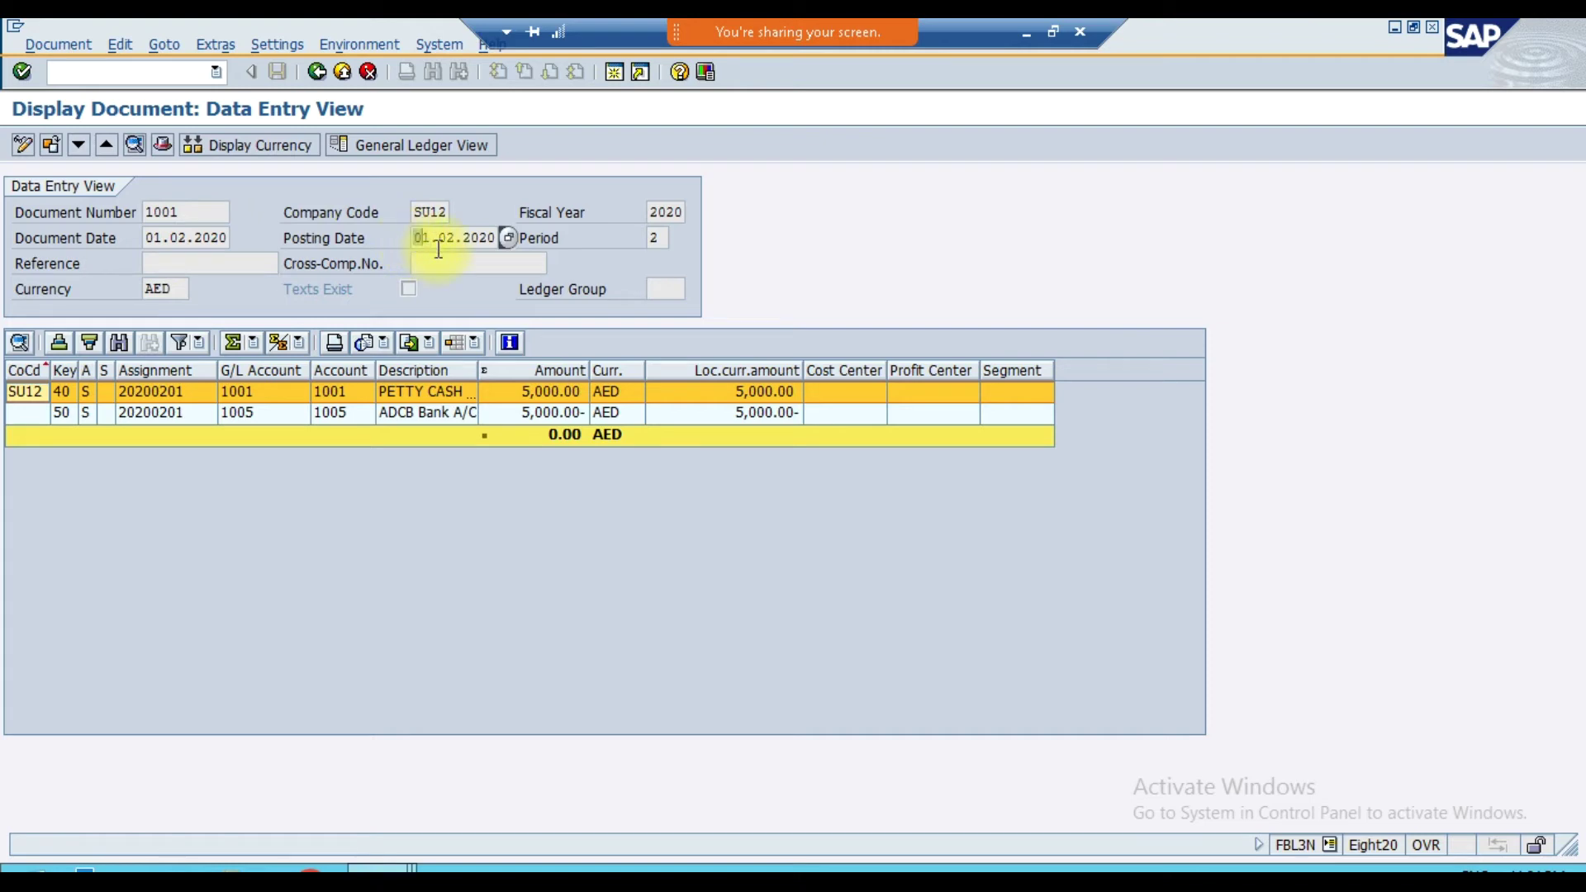
# - Check the posting date of the displayed document, return to the line item list, and compare it with the petty cash assignment
pyautogui.moveTo(441, 247); pyautogui.dragTo(510, 258)
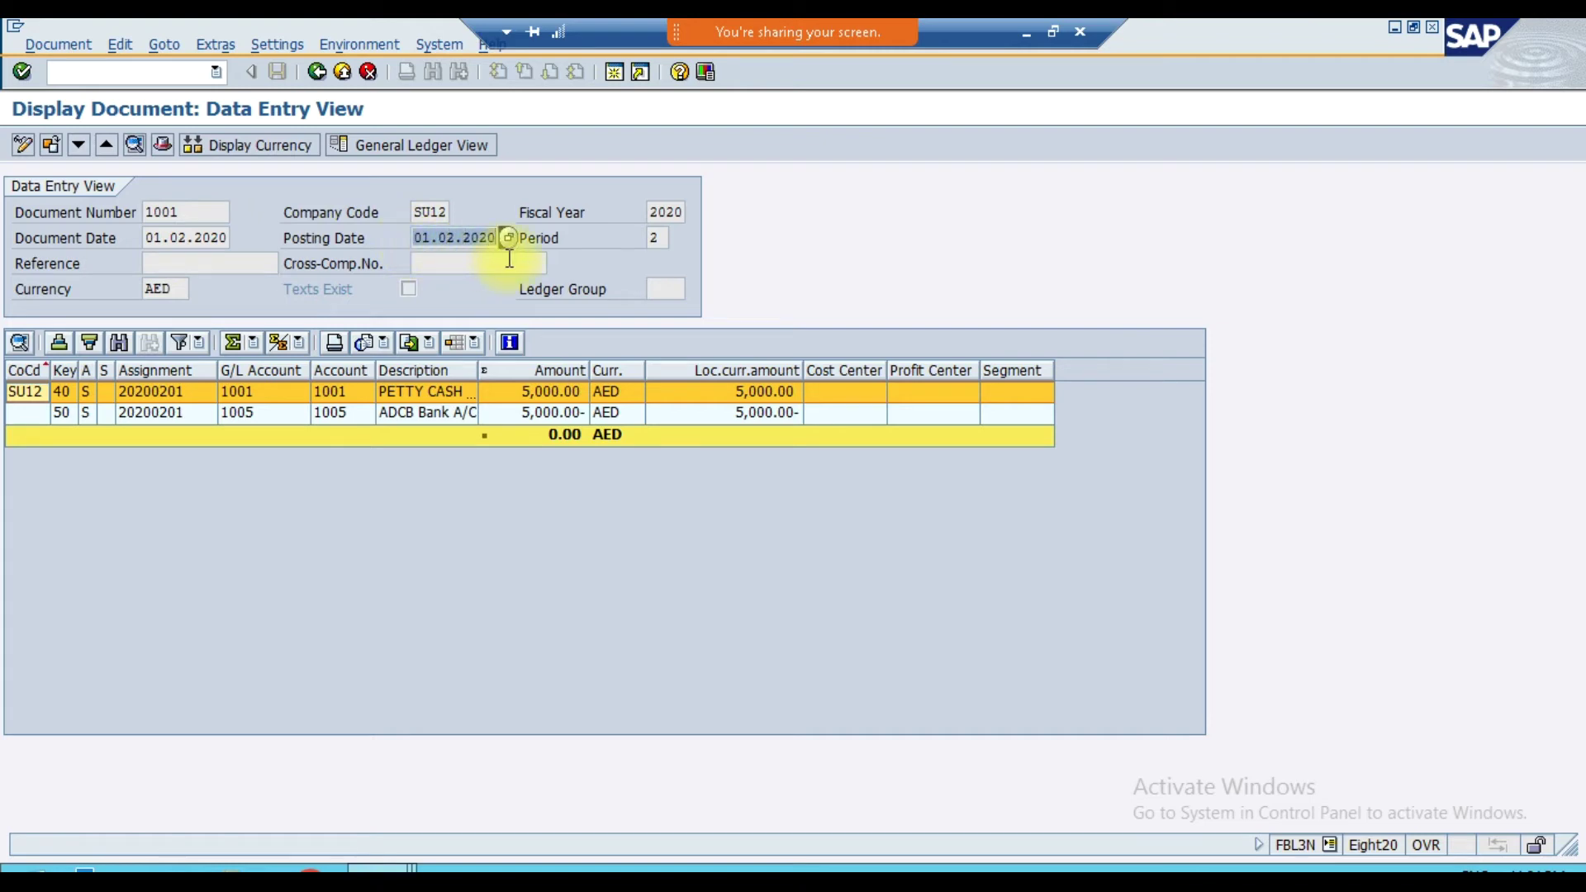
pyautogui.click(317, 71)
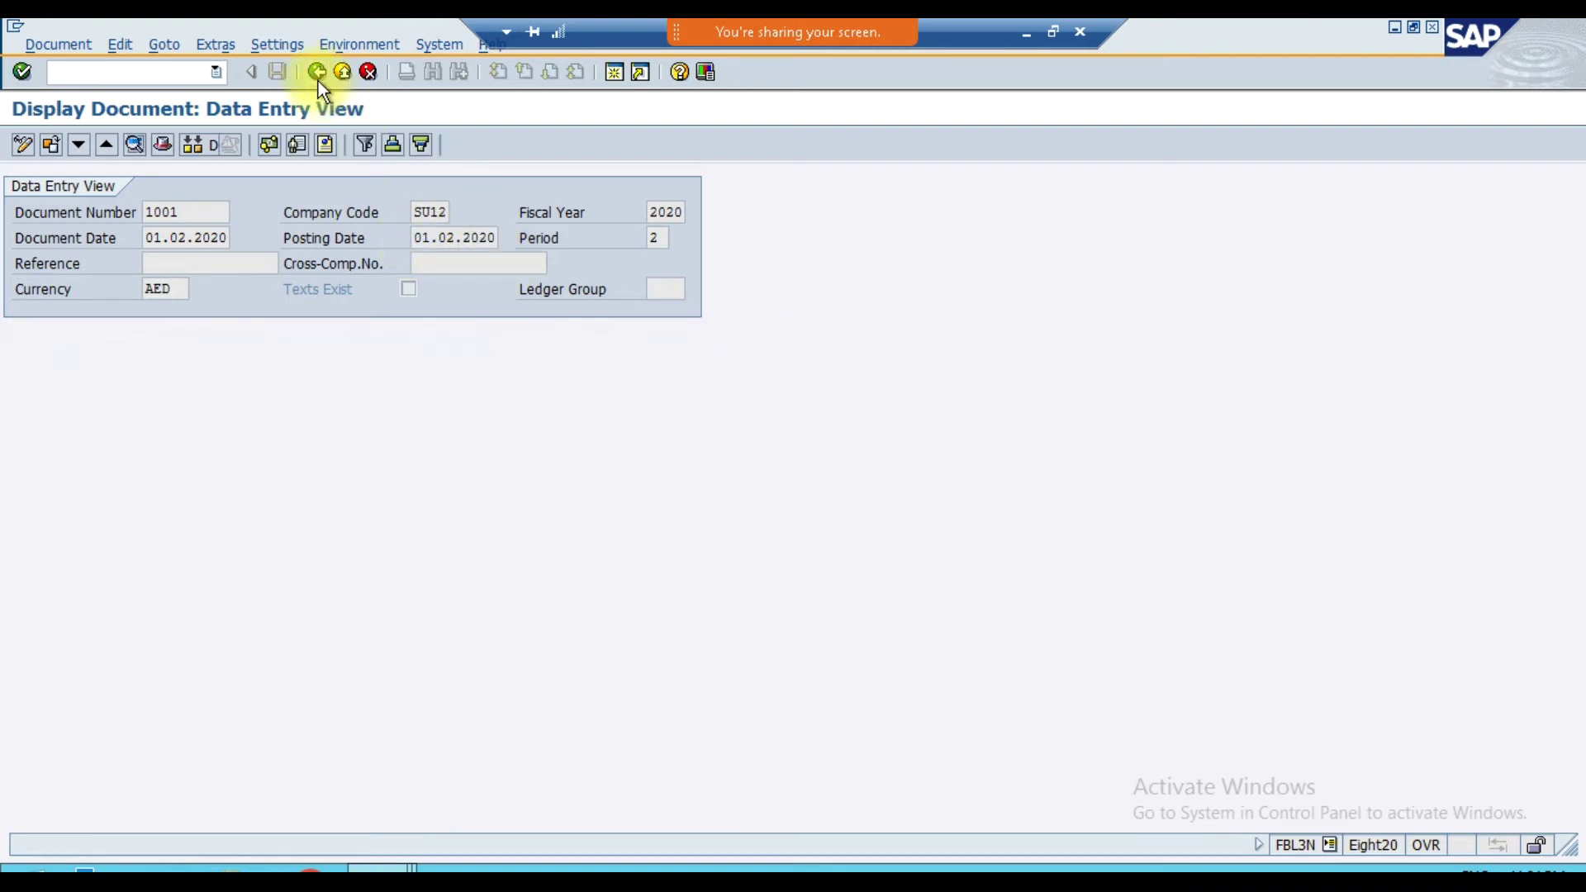
pyautogui.moveTo(88, 321); pyautogui.dragTo(183, 319)
pyautogui.click(206, 296)
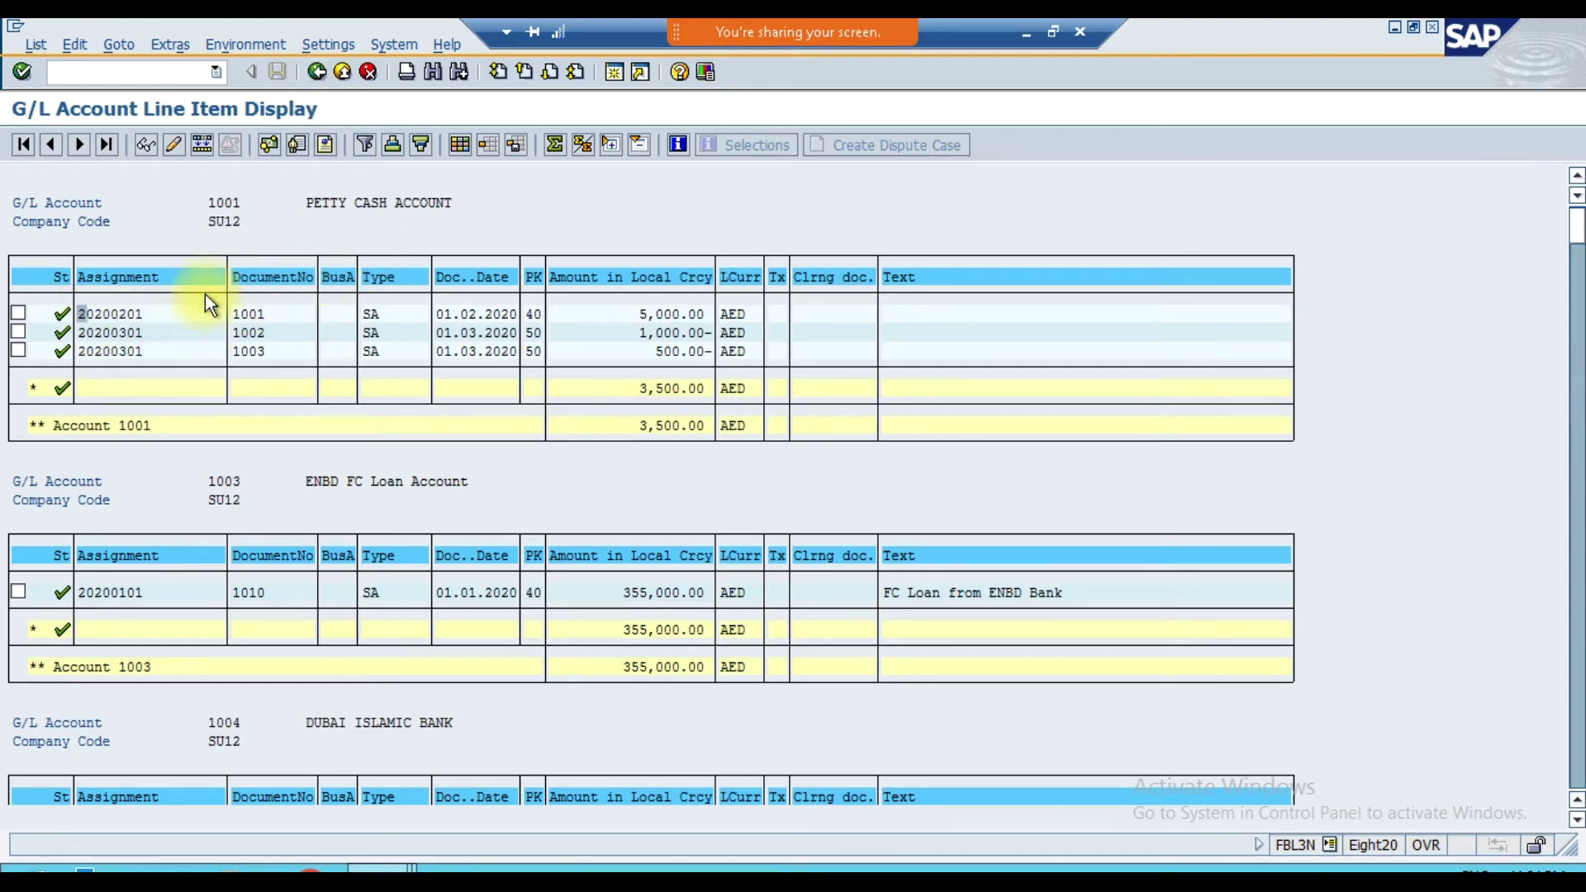
# - Examine the assignment values of the bank accounts and of Accounts Receivable account 1006 in company code SU12
pyautogui.scroll(-5, 493, 460)
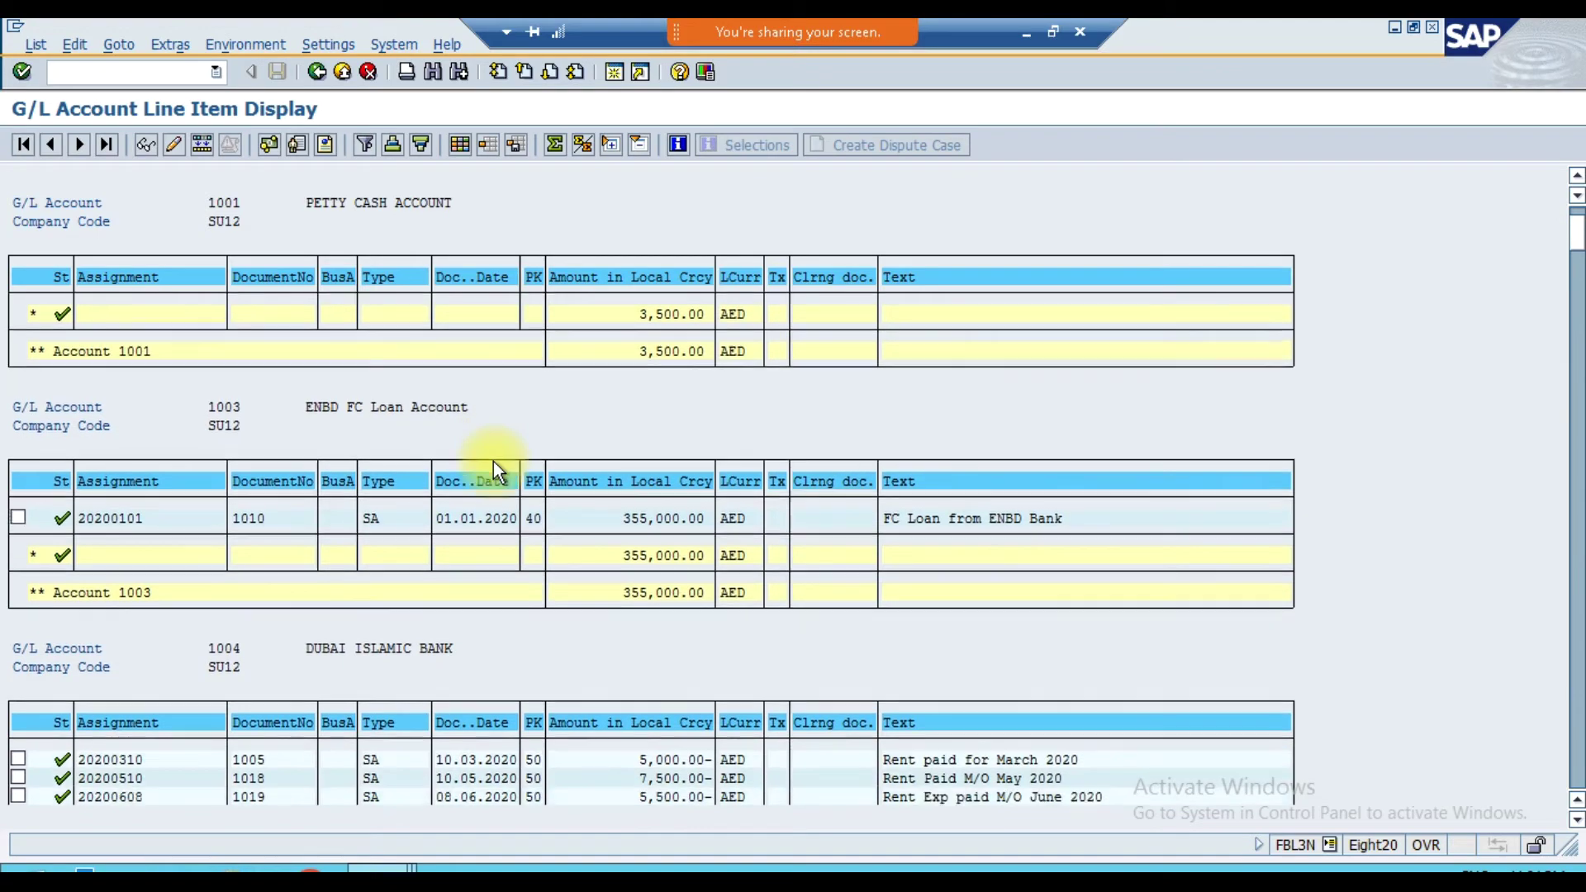
pyautogui.scroll(-5, 545, 590)
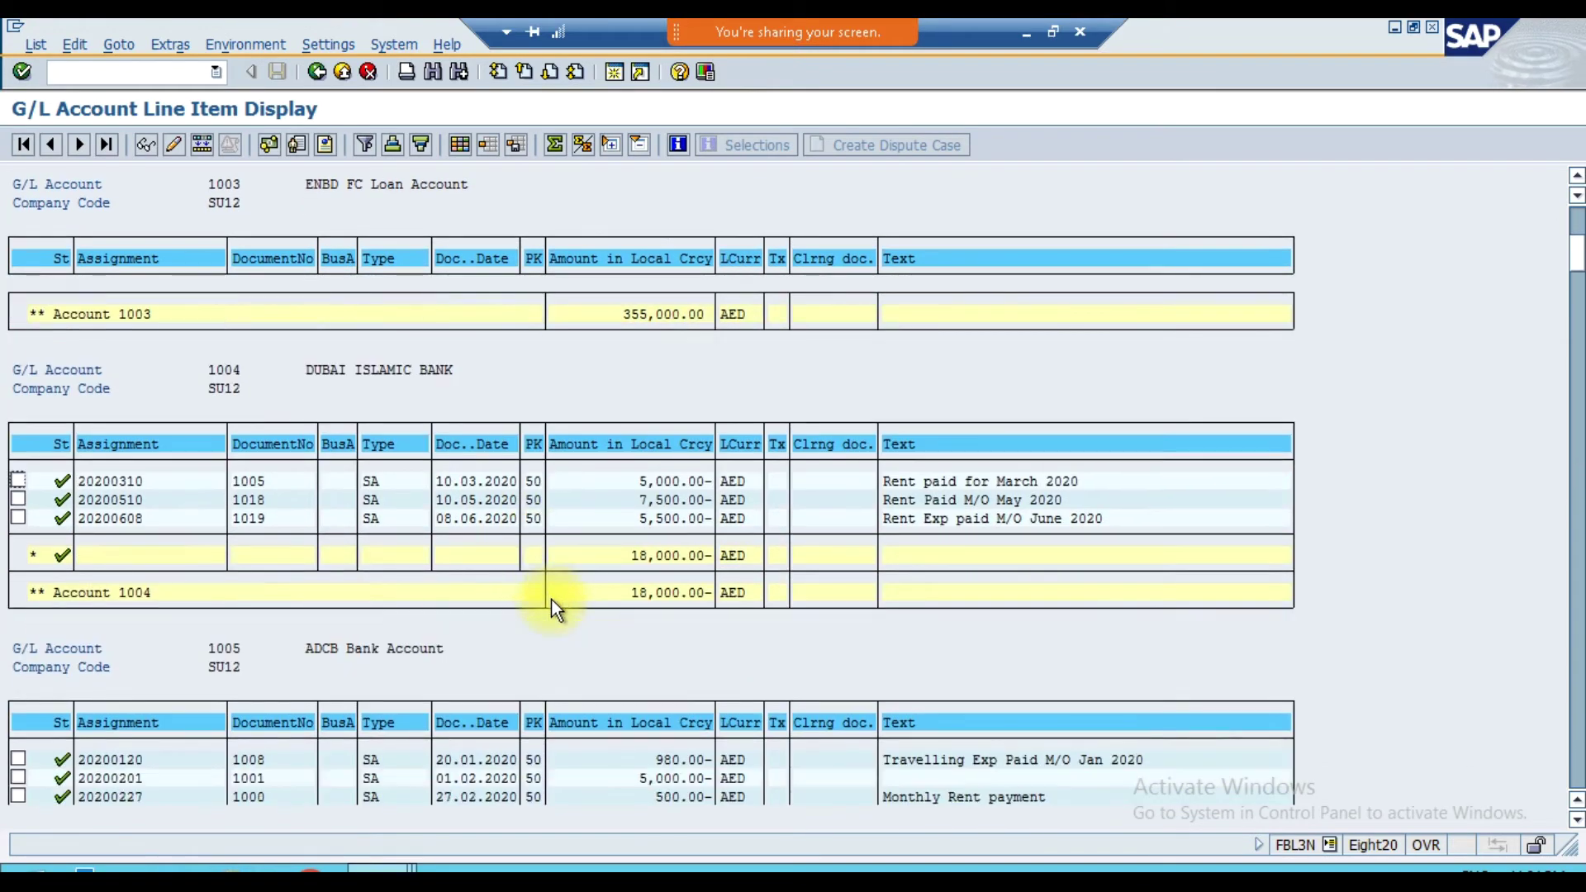
pyautogui.scroll(-4, 551, 593)
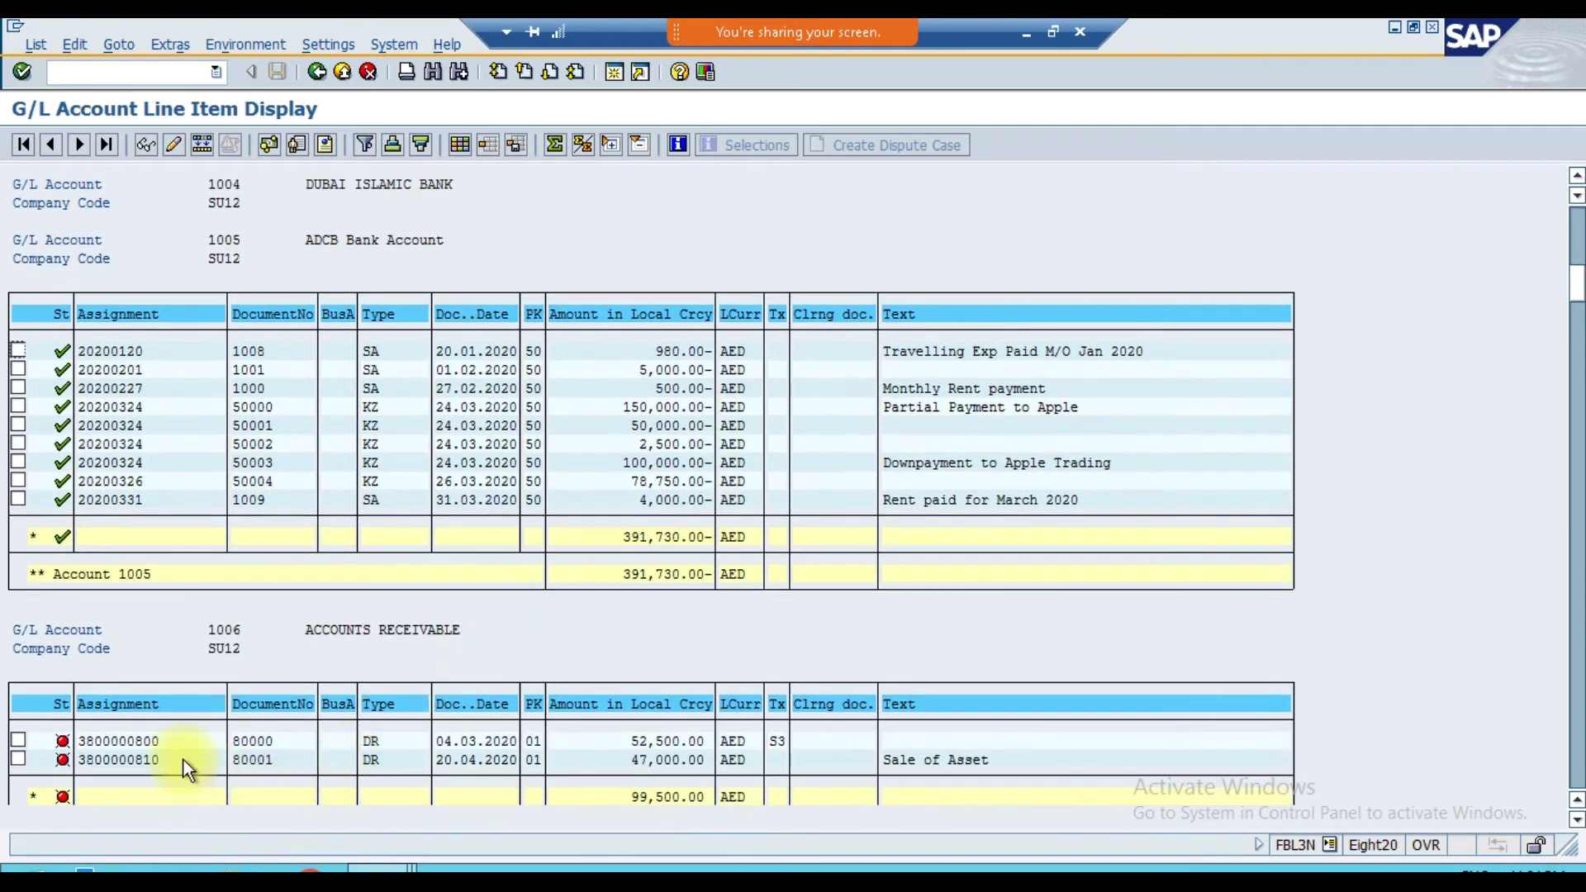
pyautogui.moveTo(159, 740); pyautogui.dragTo(106, 736)
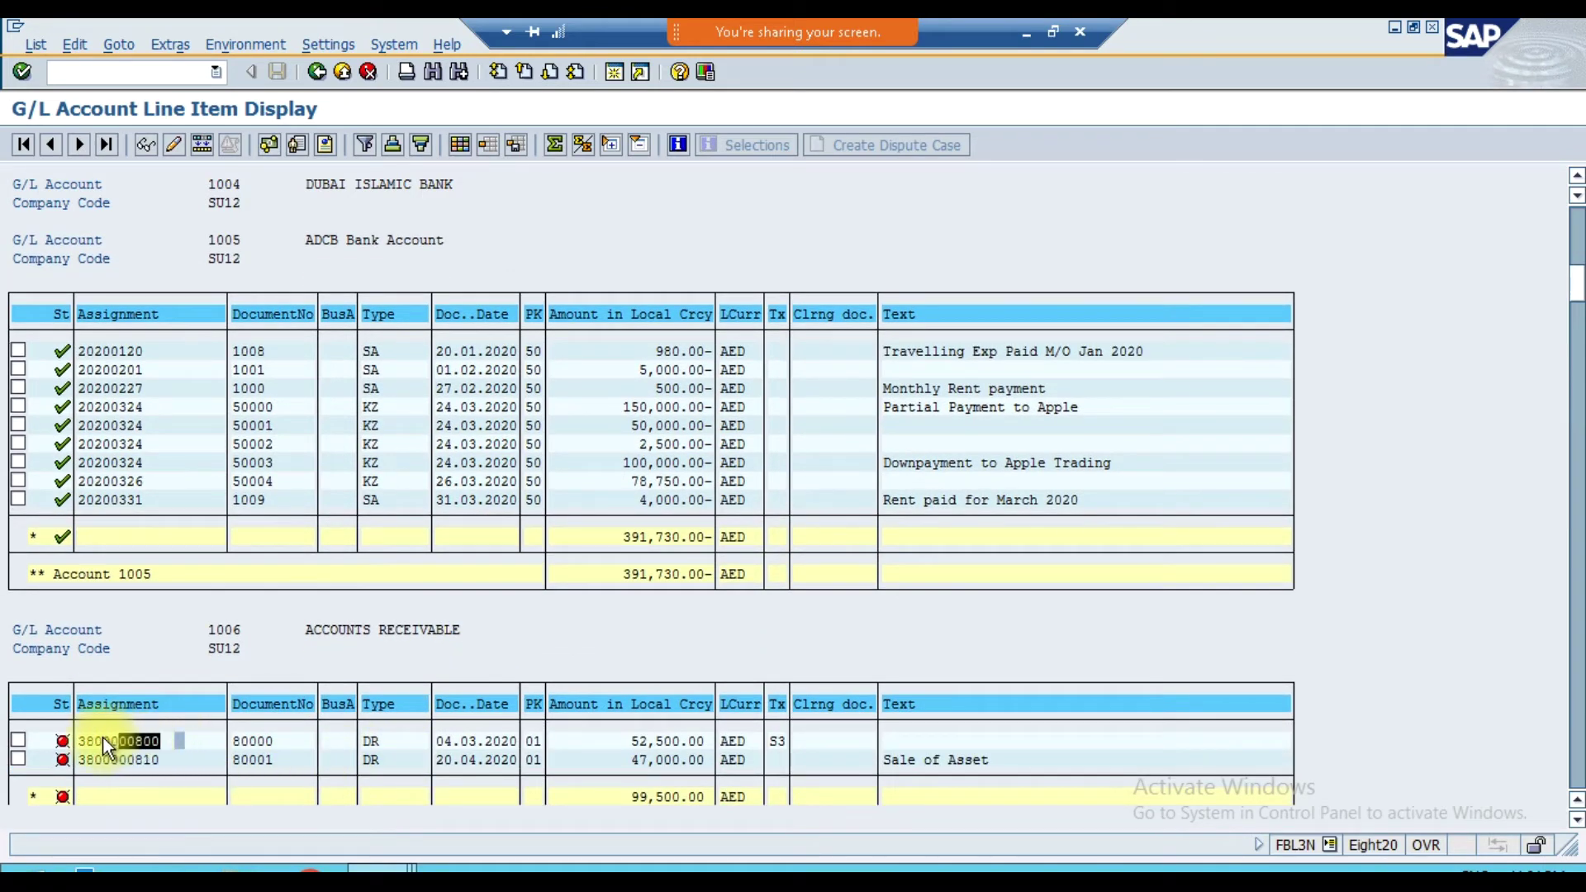
pyautogui.hotkey('ctrl', 'c')
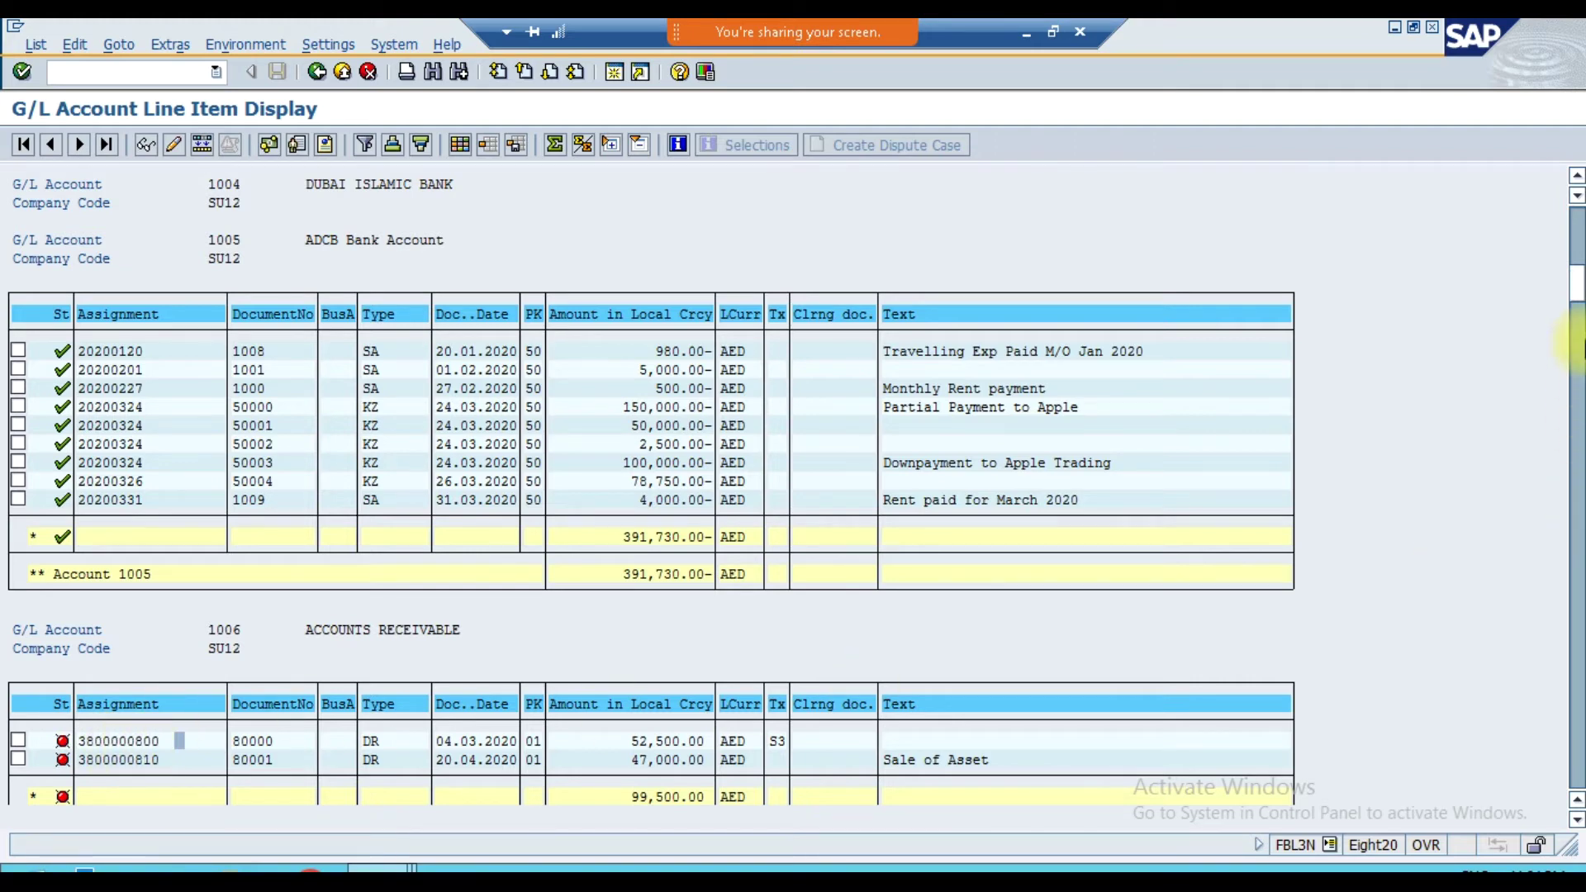
# - Locate Rent Account 6014 at the end of the line item list and examine its assignment values
pyautogui.scroll(-10, 1543, 797)
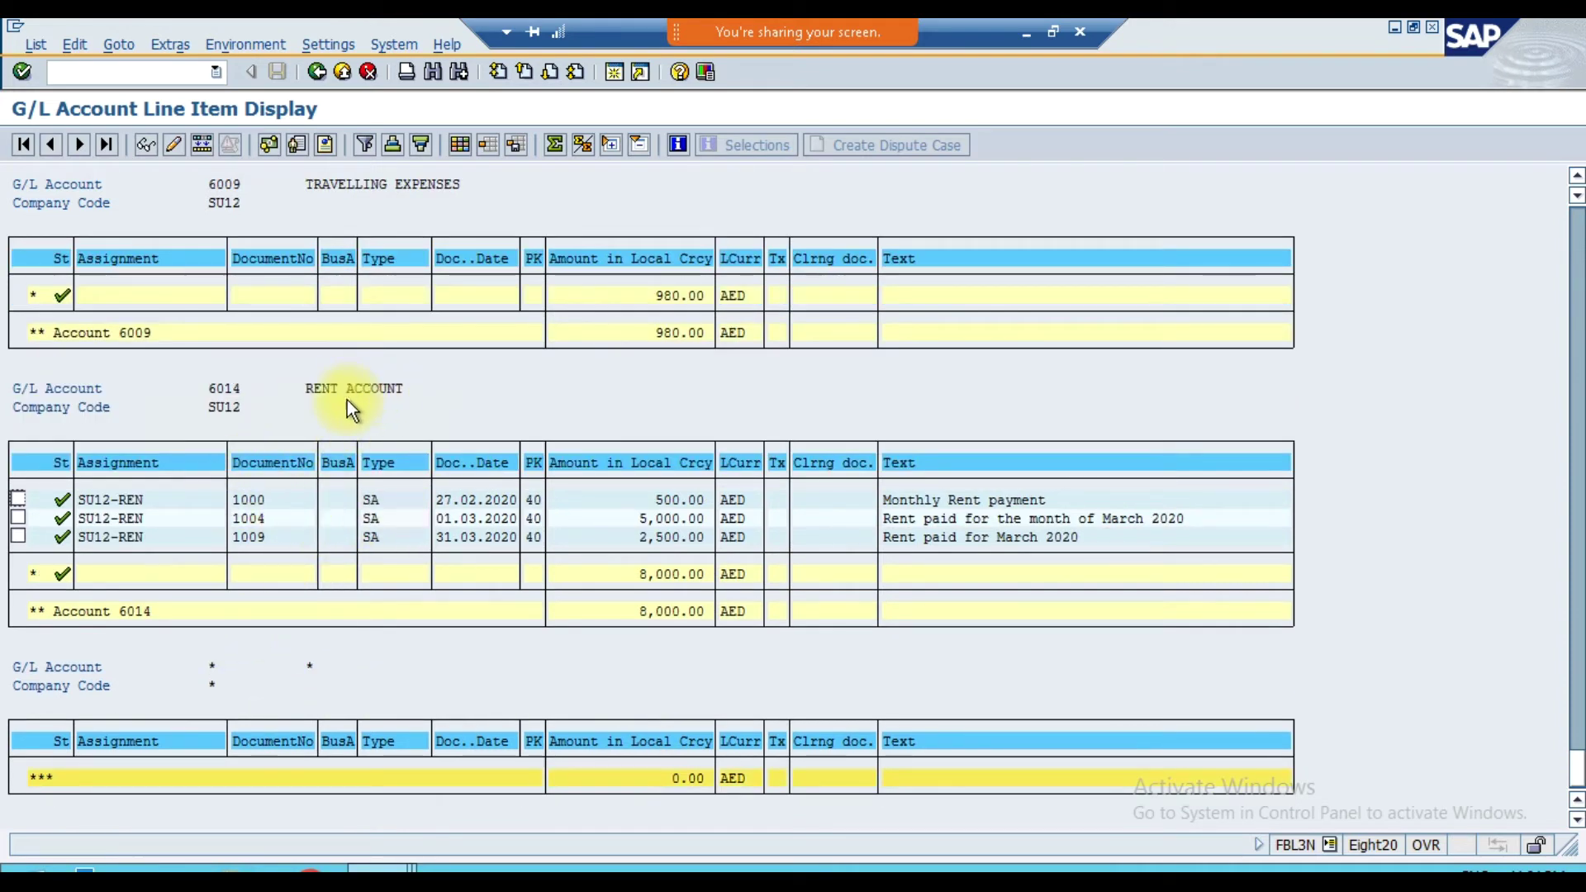
pyautogui.click(171, 498)
pyautogui.moveTo(111, 497); pyautogui.dragTo(72, 497)
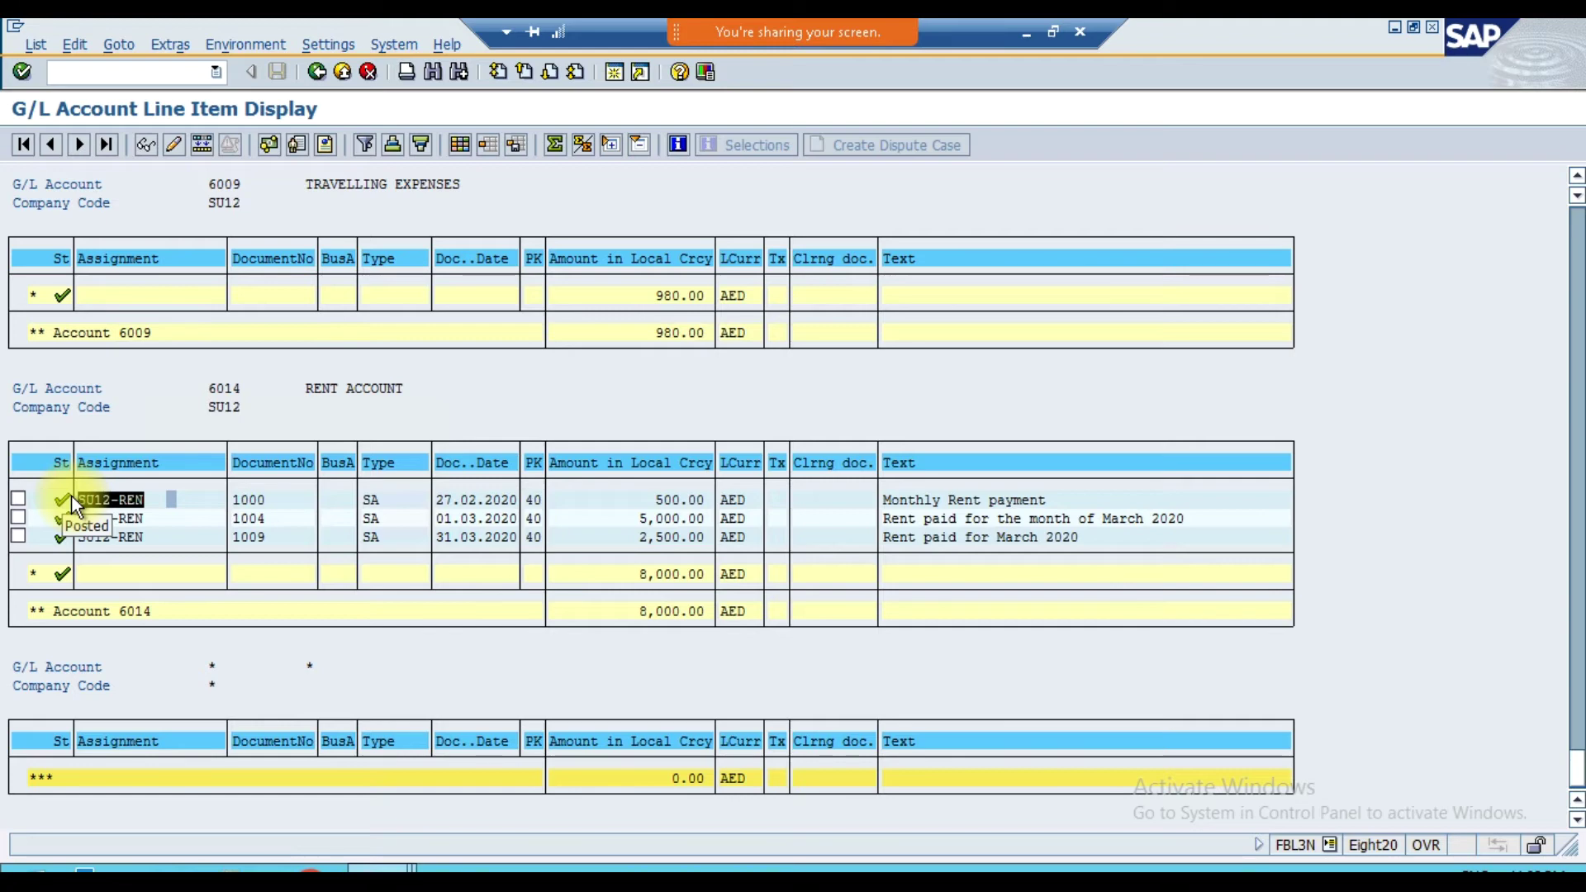
pyautogui.click(71, 495)
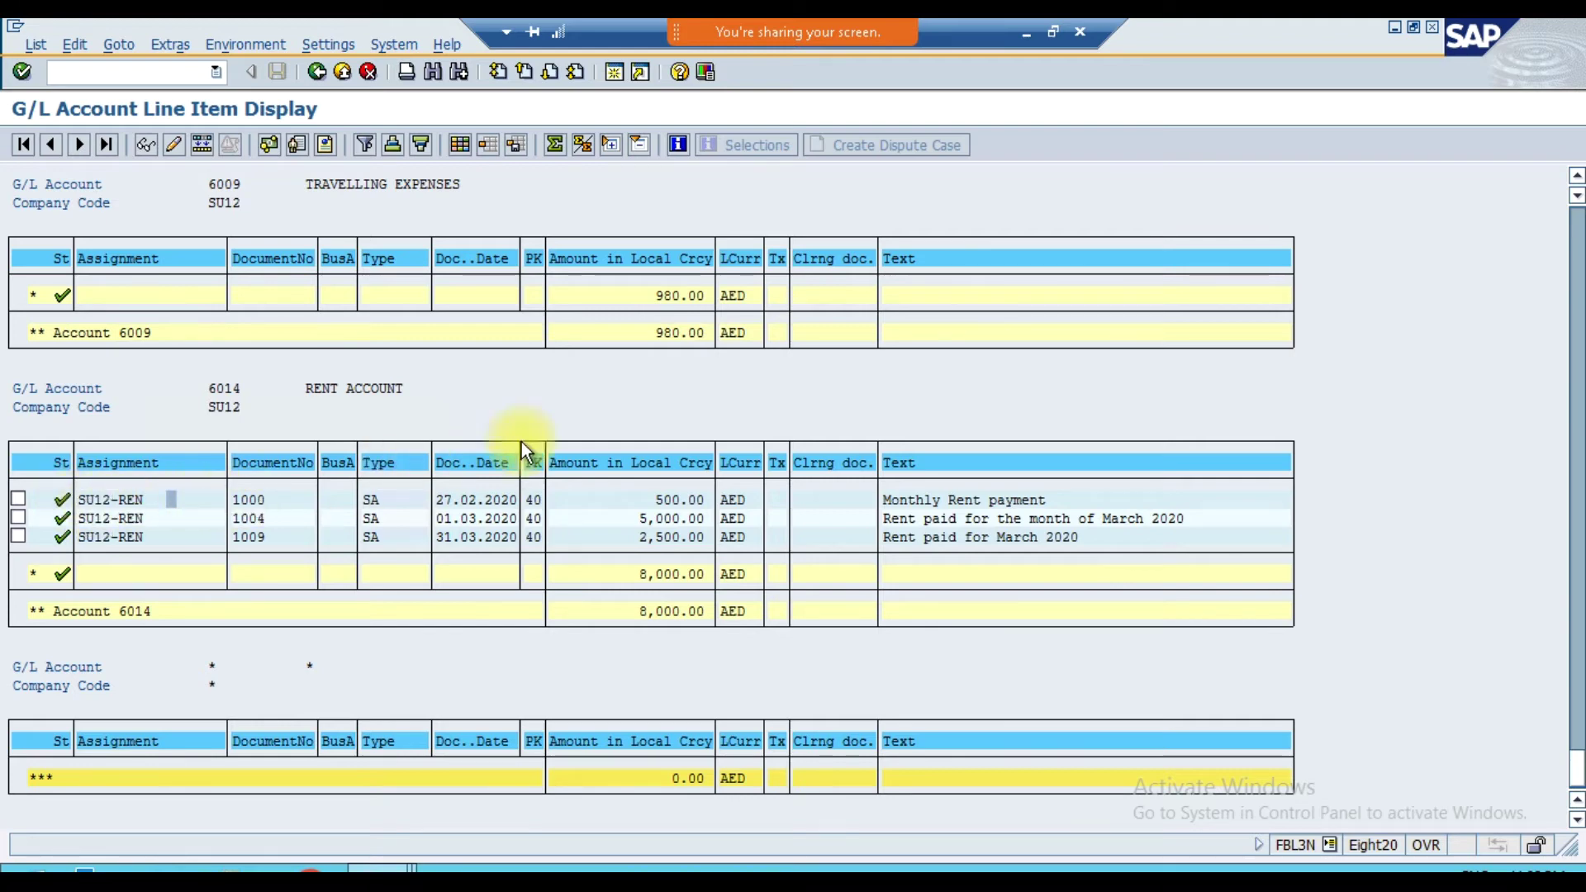
# - Switch back to the creation of account 1000 and list the field status groups available for its document creation control
pyautogui.click(378, 867)
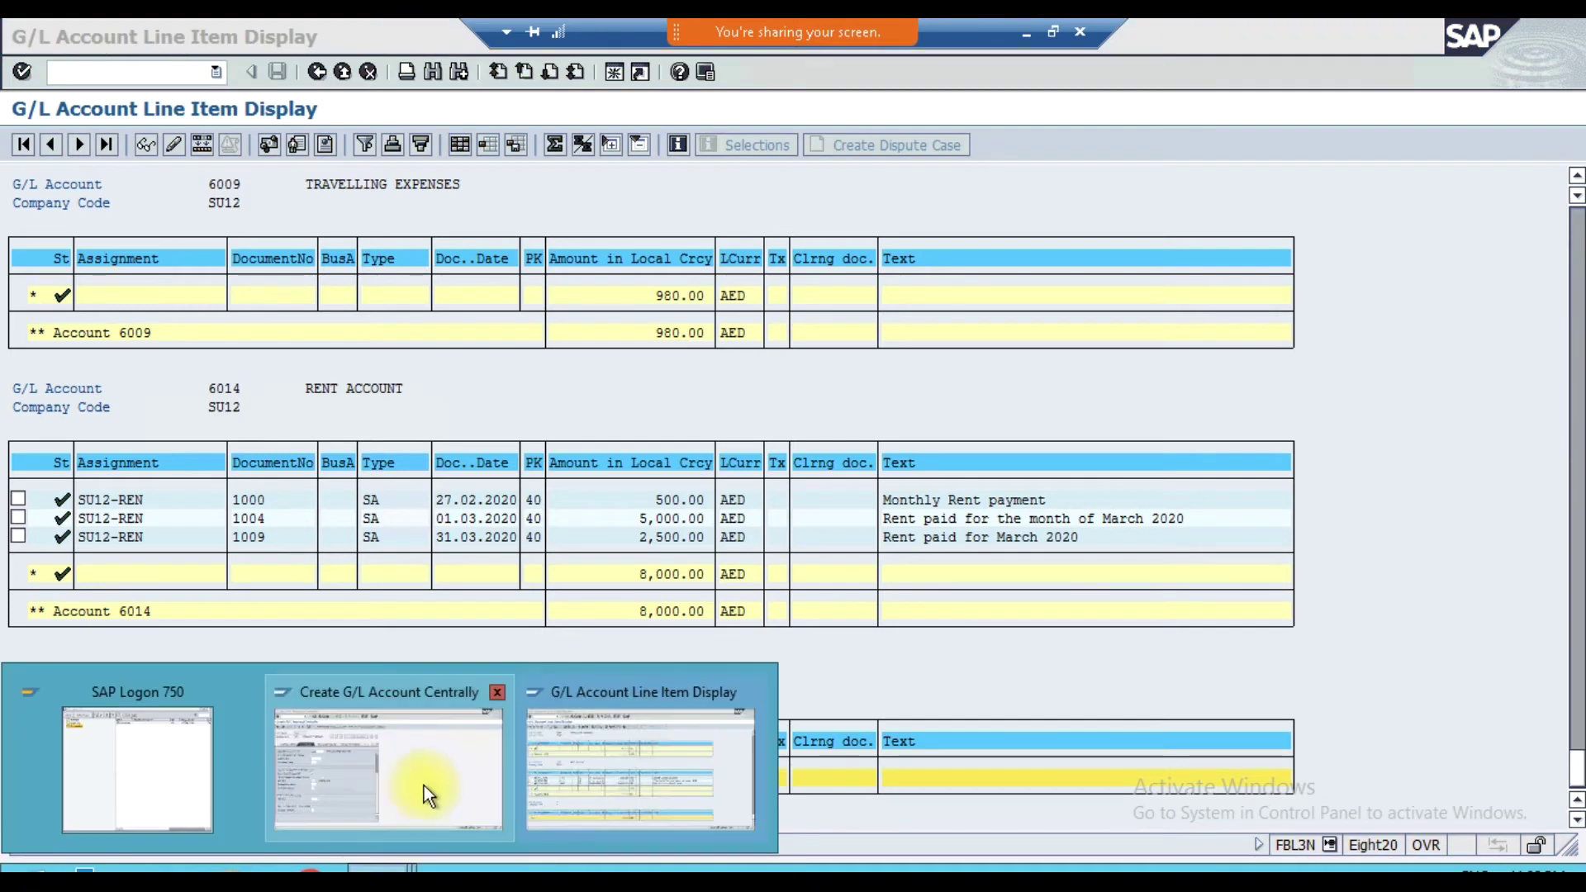
pyautogui.click(423, 770)
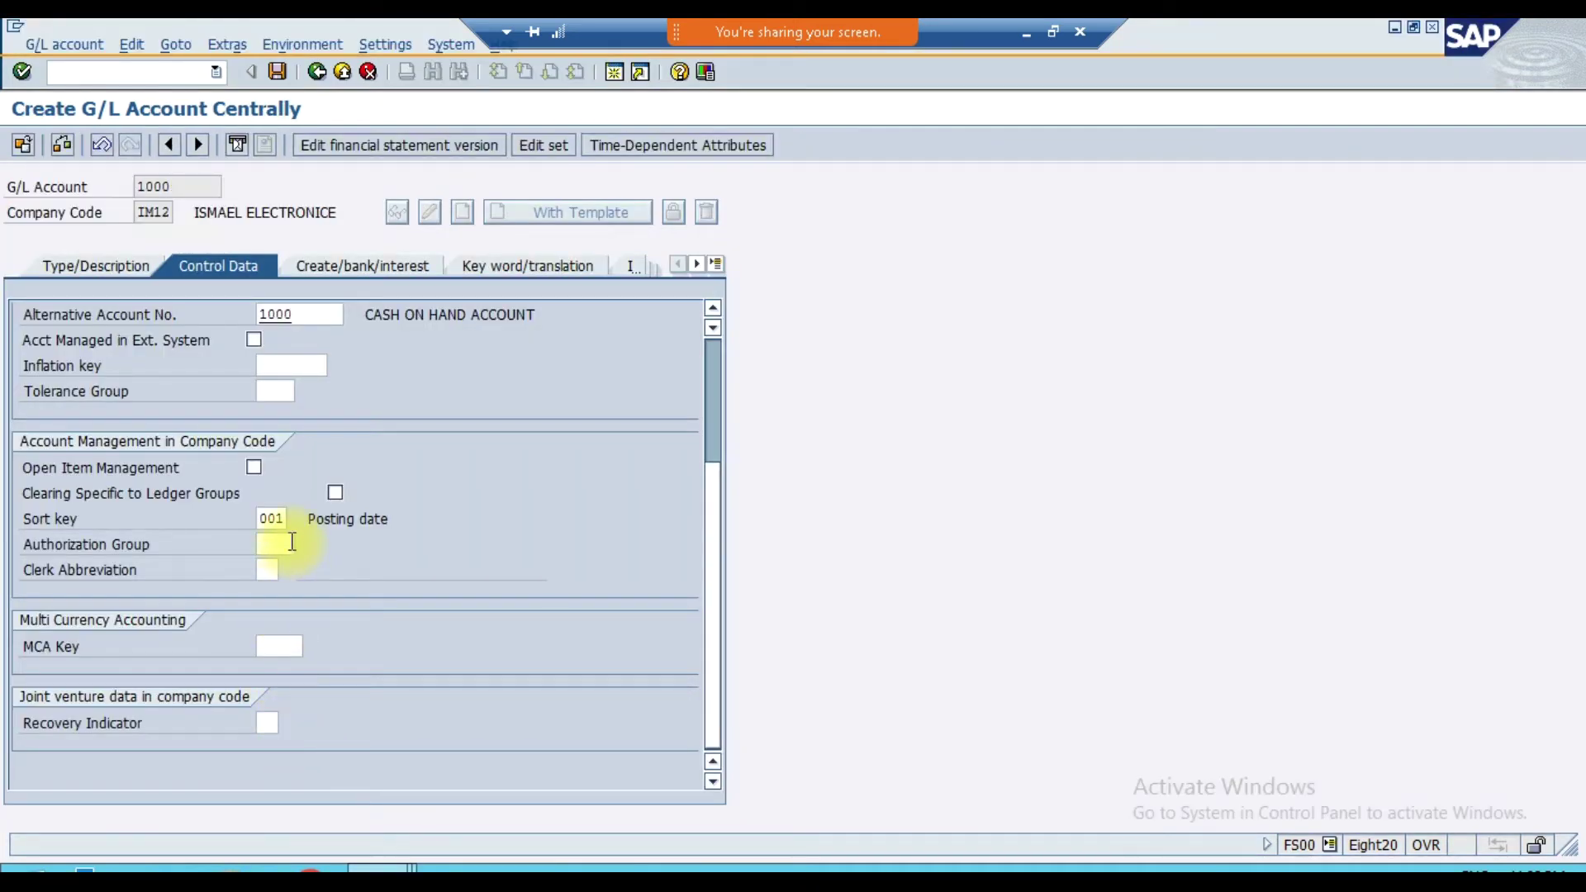
pyautogui.click(375, 274)
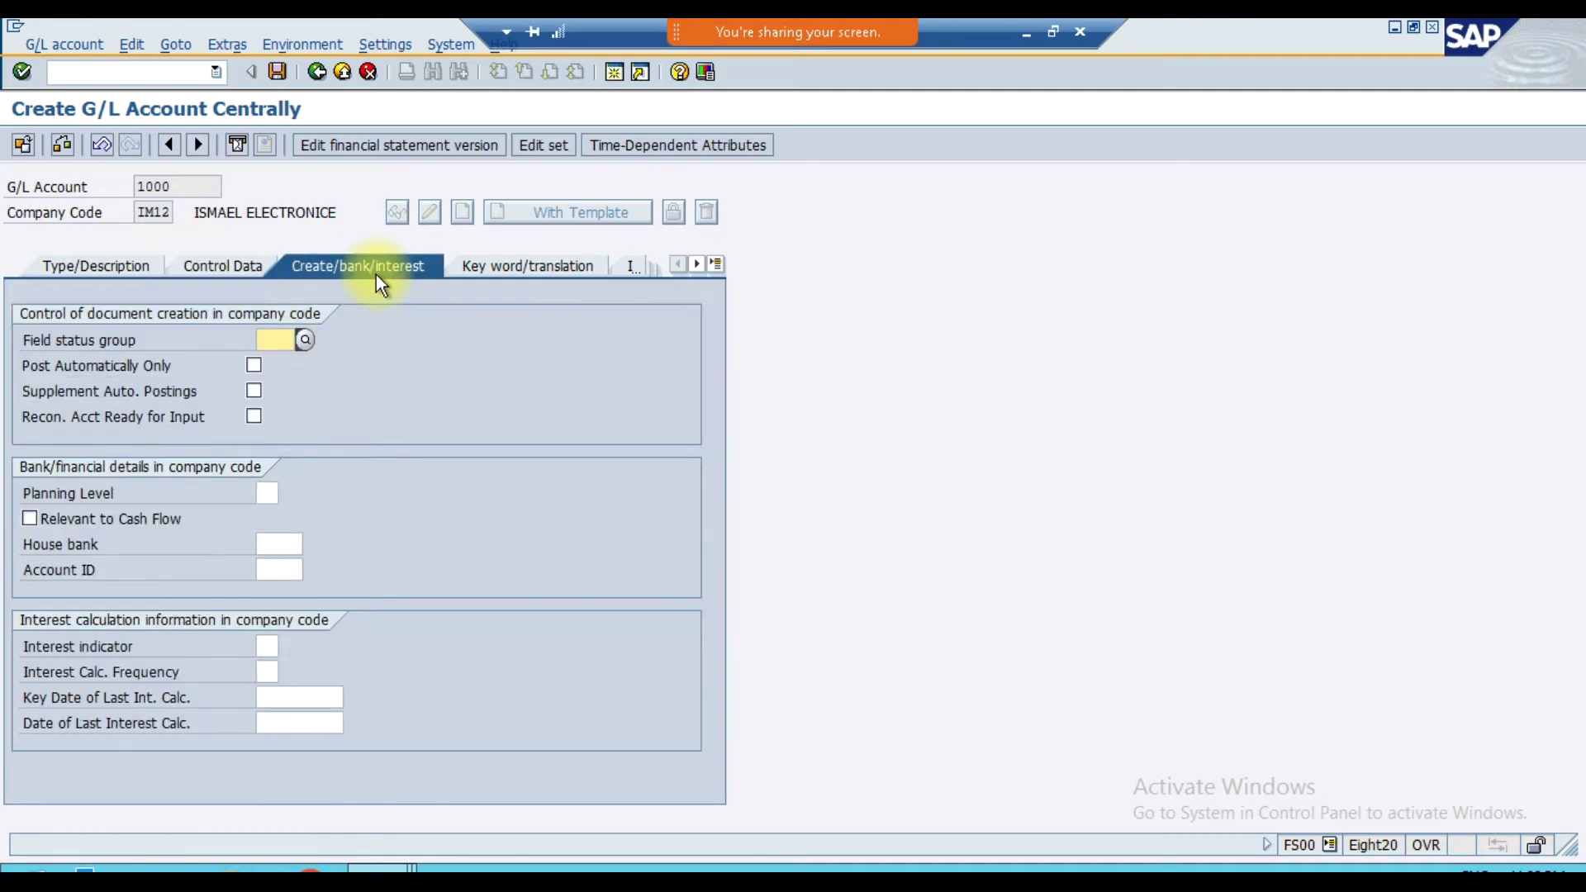
pyautogui.click(233, 271)
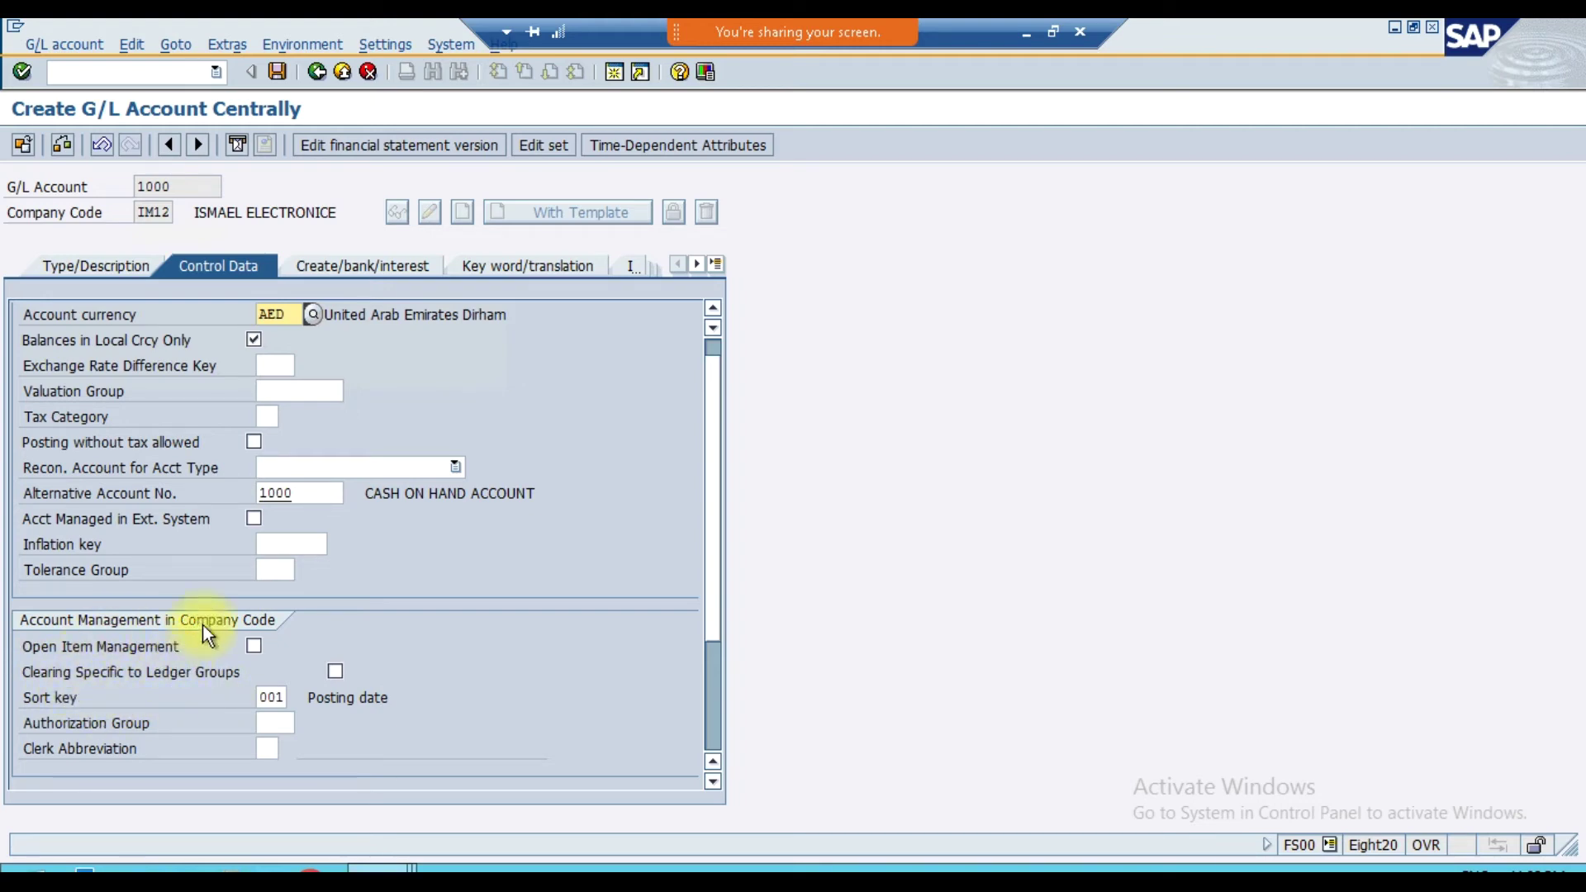
pyautogui.click(354, 263)
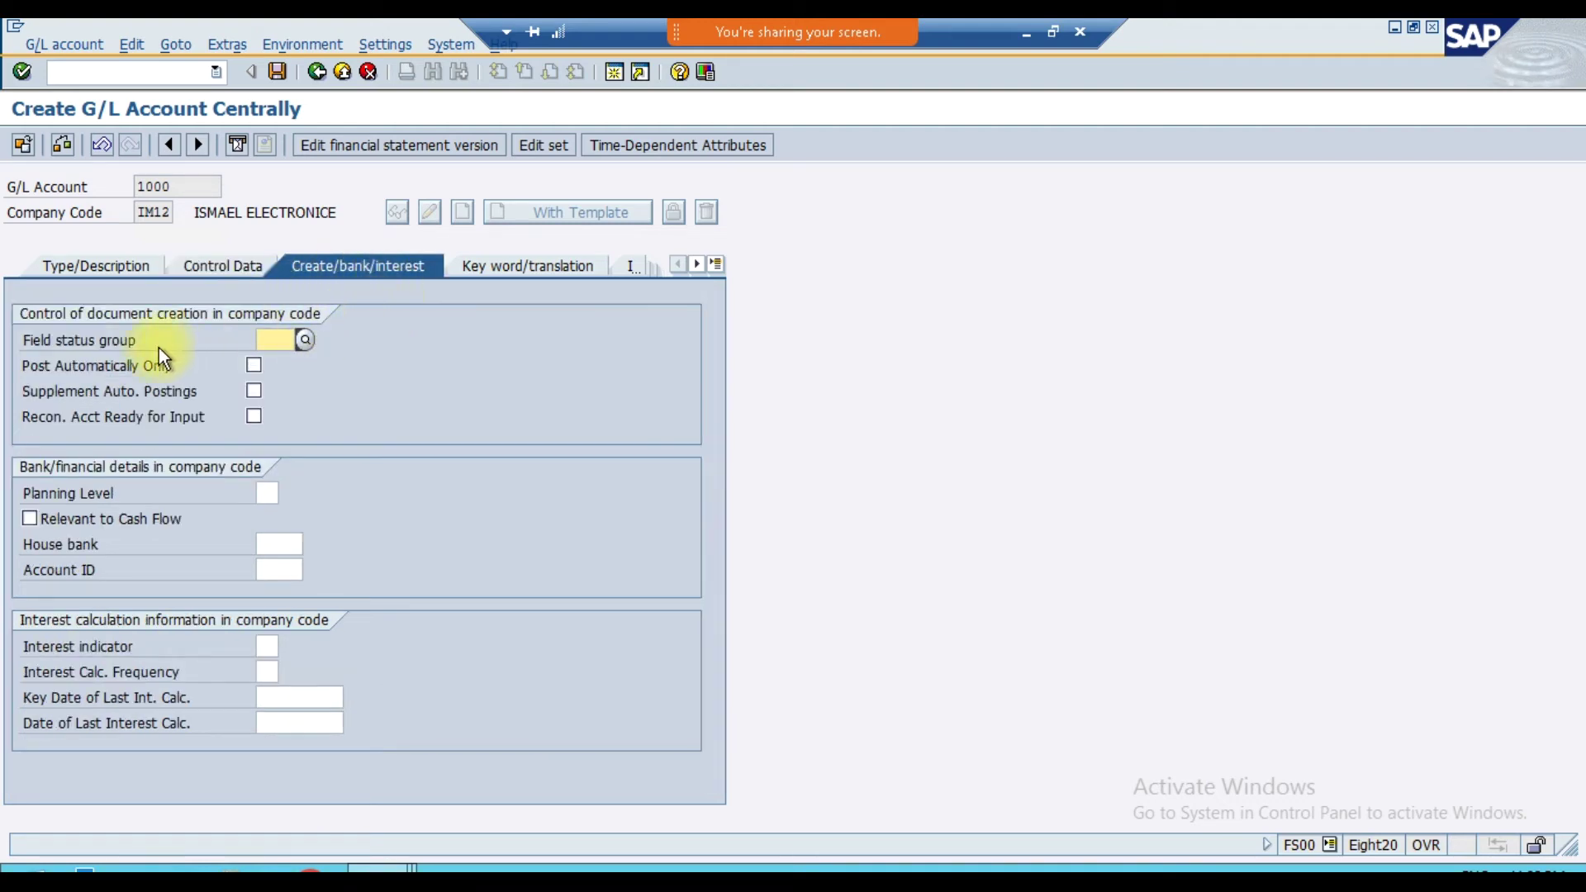
pyautogui.moveTo(31, 345); pyautogui.dragTo(198, 345)
pyautogui.click(279, 339)
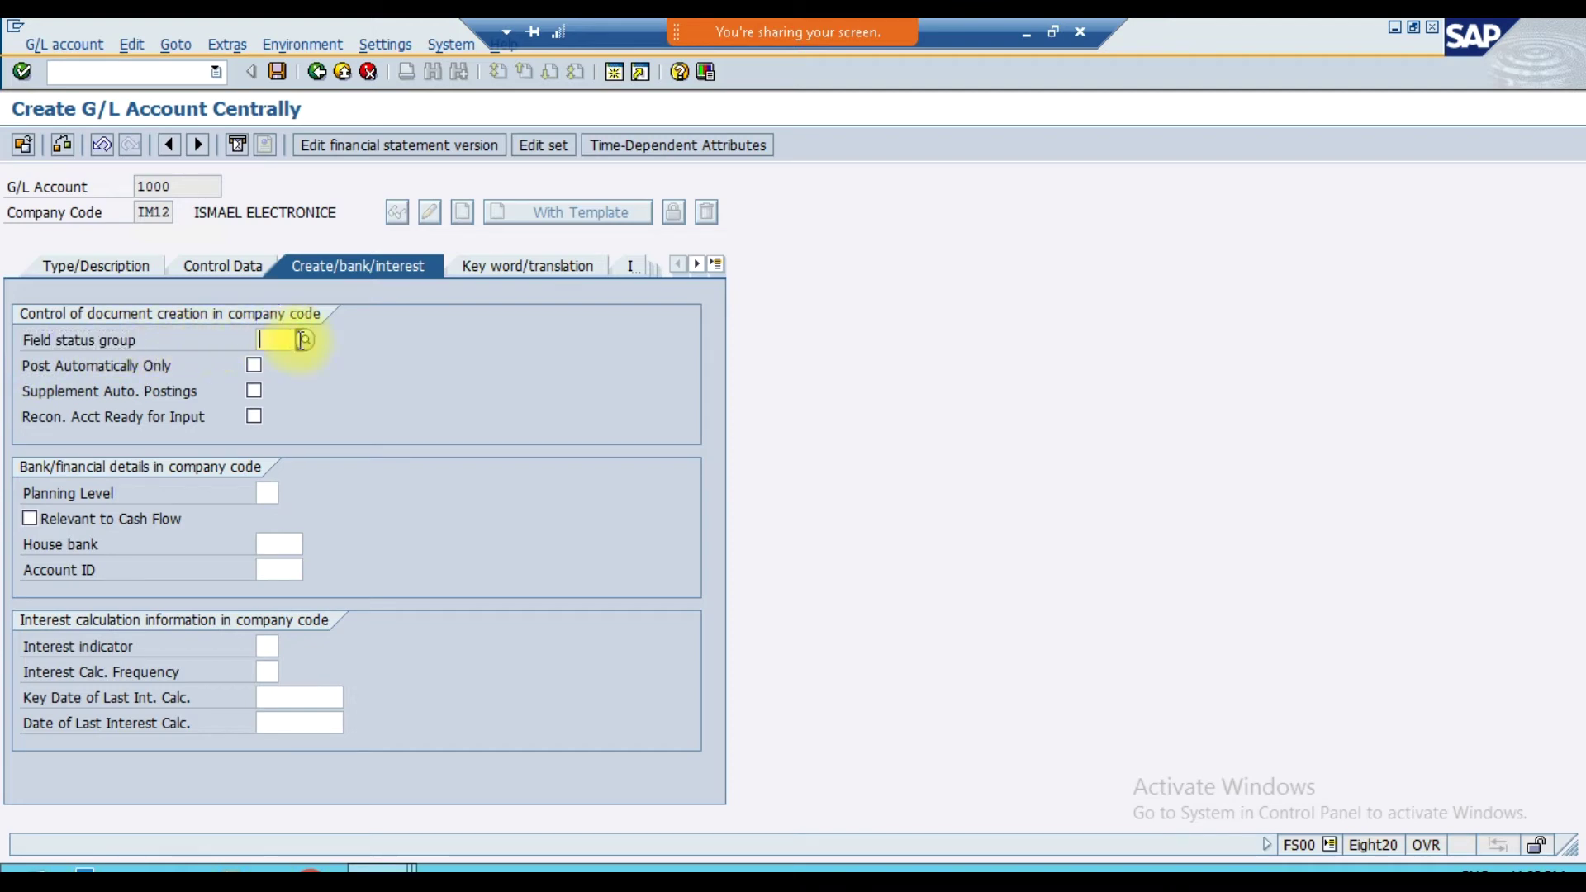
pyautogui.press('F4')
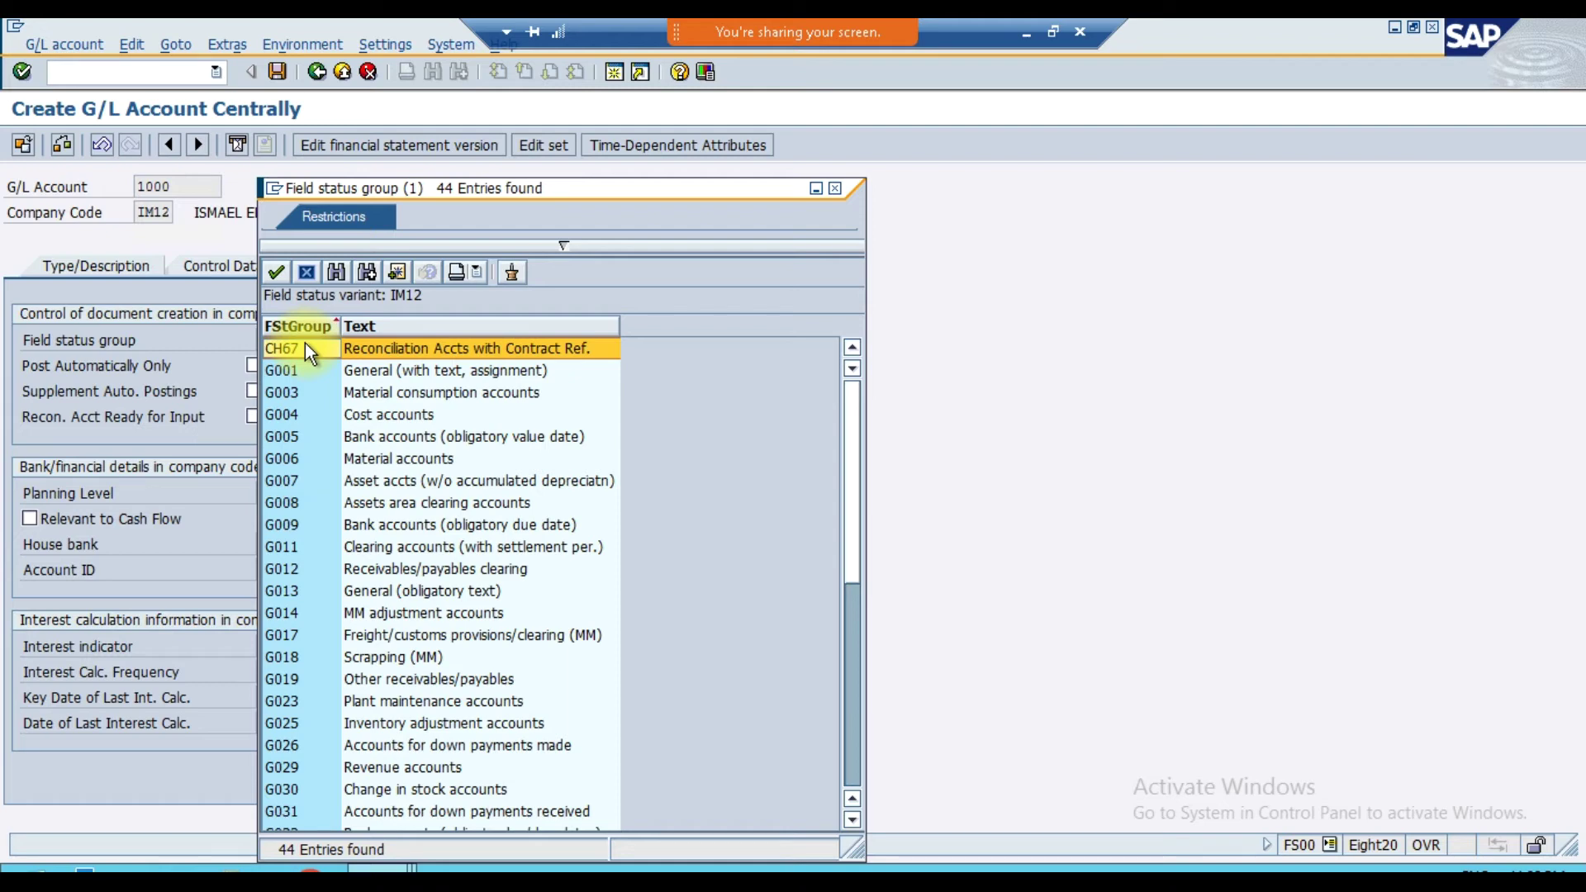
# - Review the groups for general, cost and revenue accounts, and assign field status group G001 General (with text, assignment) to account 1000
pyautogui.moveTo(506, 184); pyautogui.dragTo(769, 170)
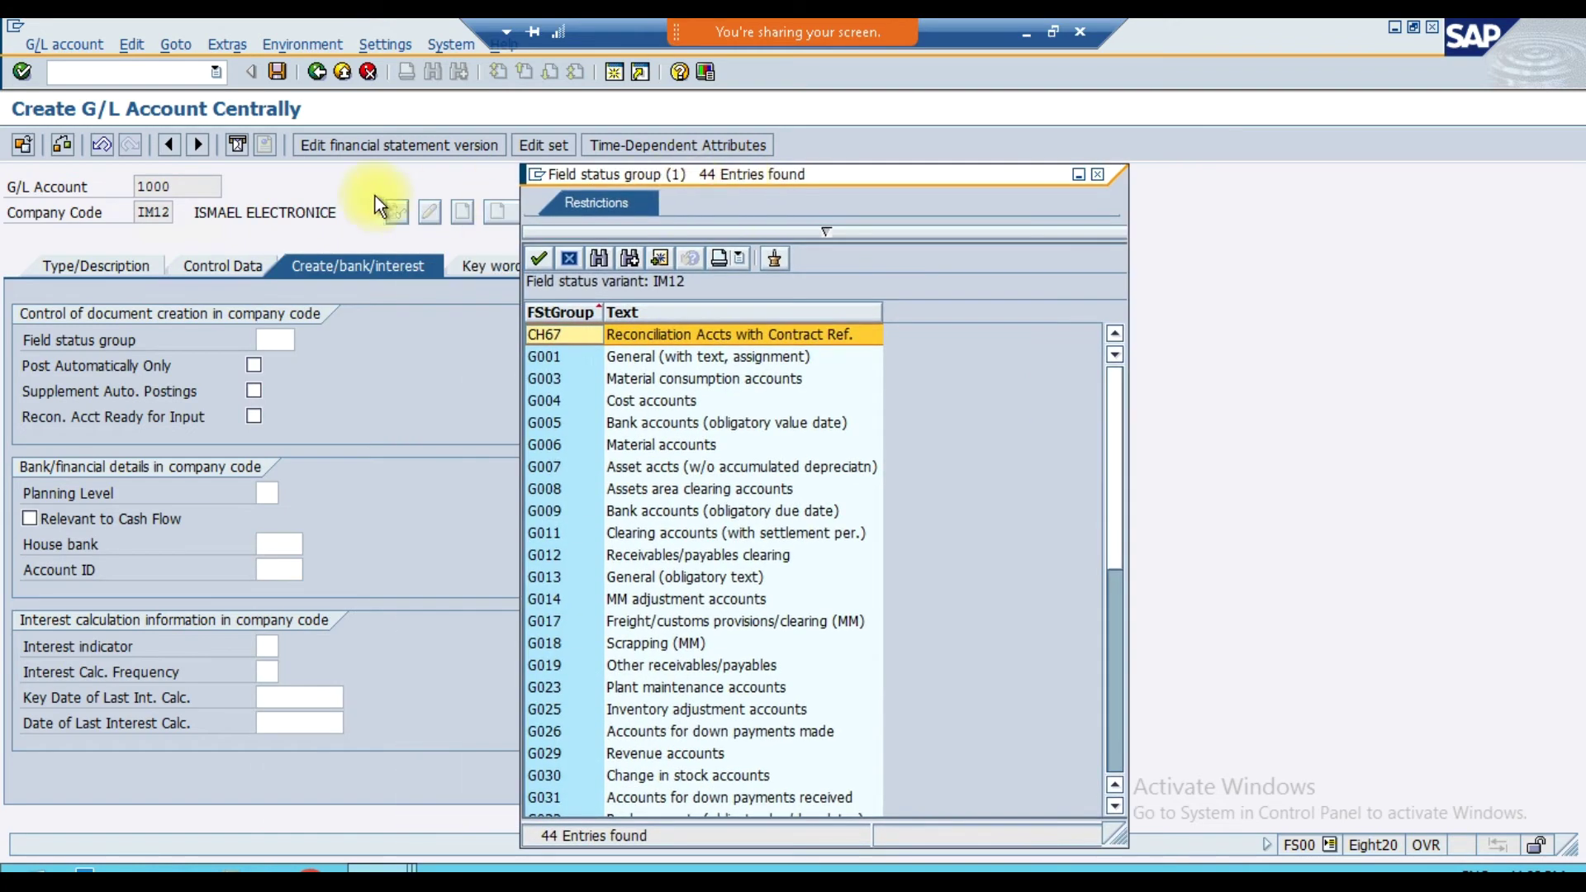
pyautogui.click(219, 189)
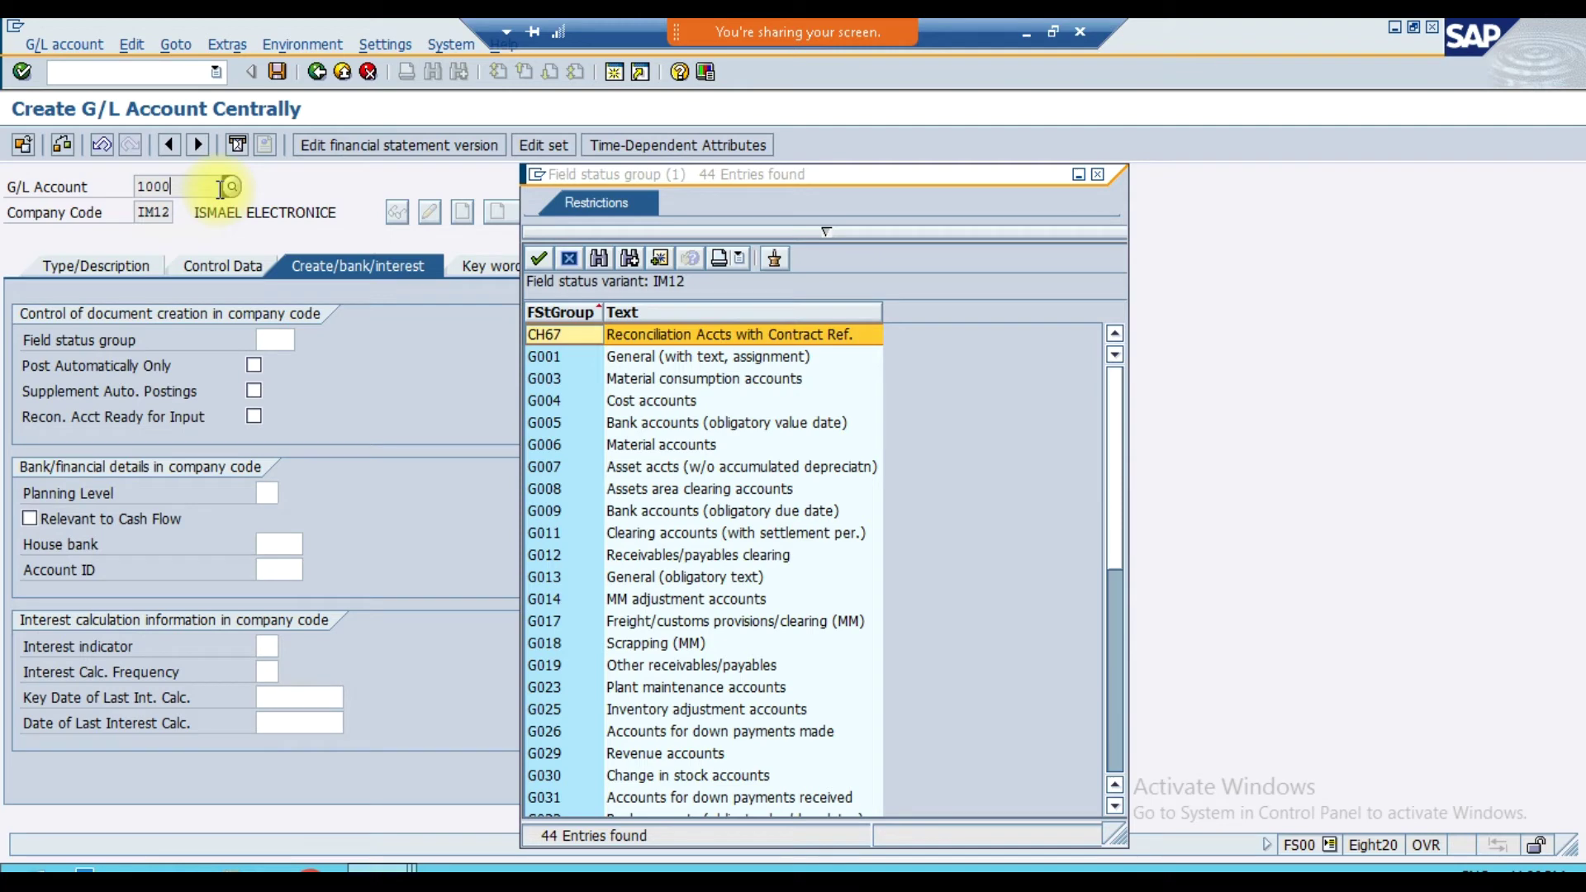
pyautogui.click(612, 403)
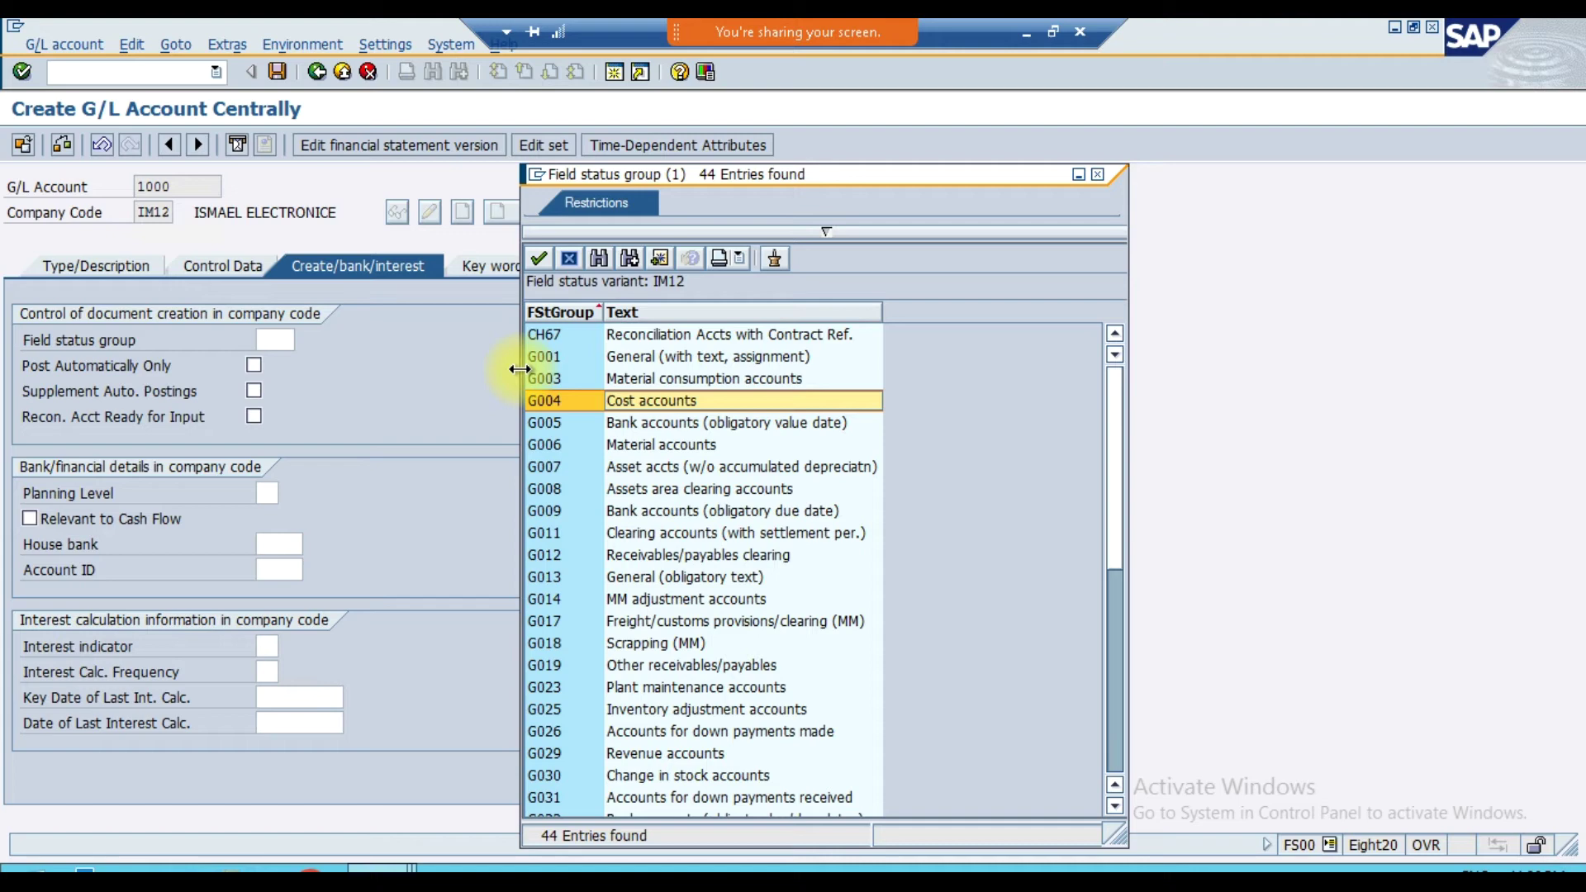
pyautogui.click(563, 362)
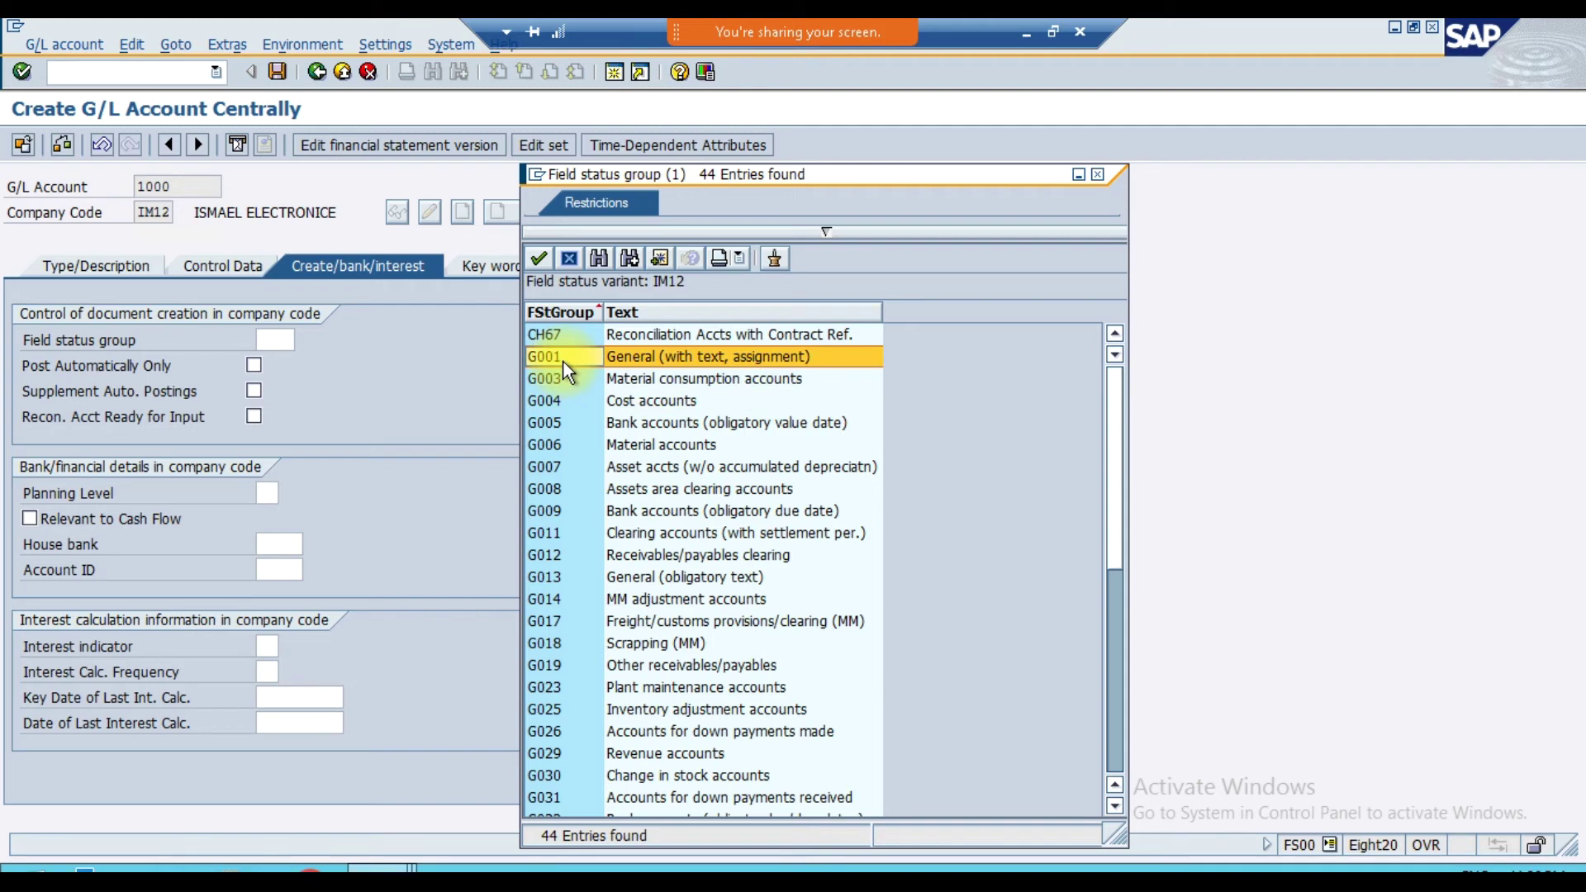
pyautogui.click(659, 404)
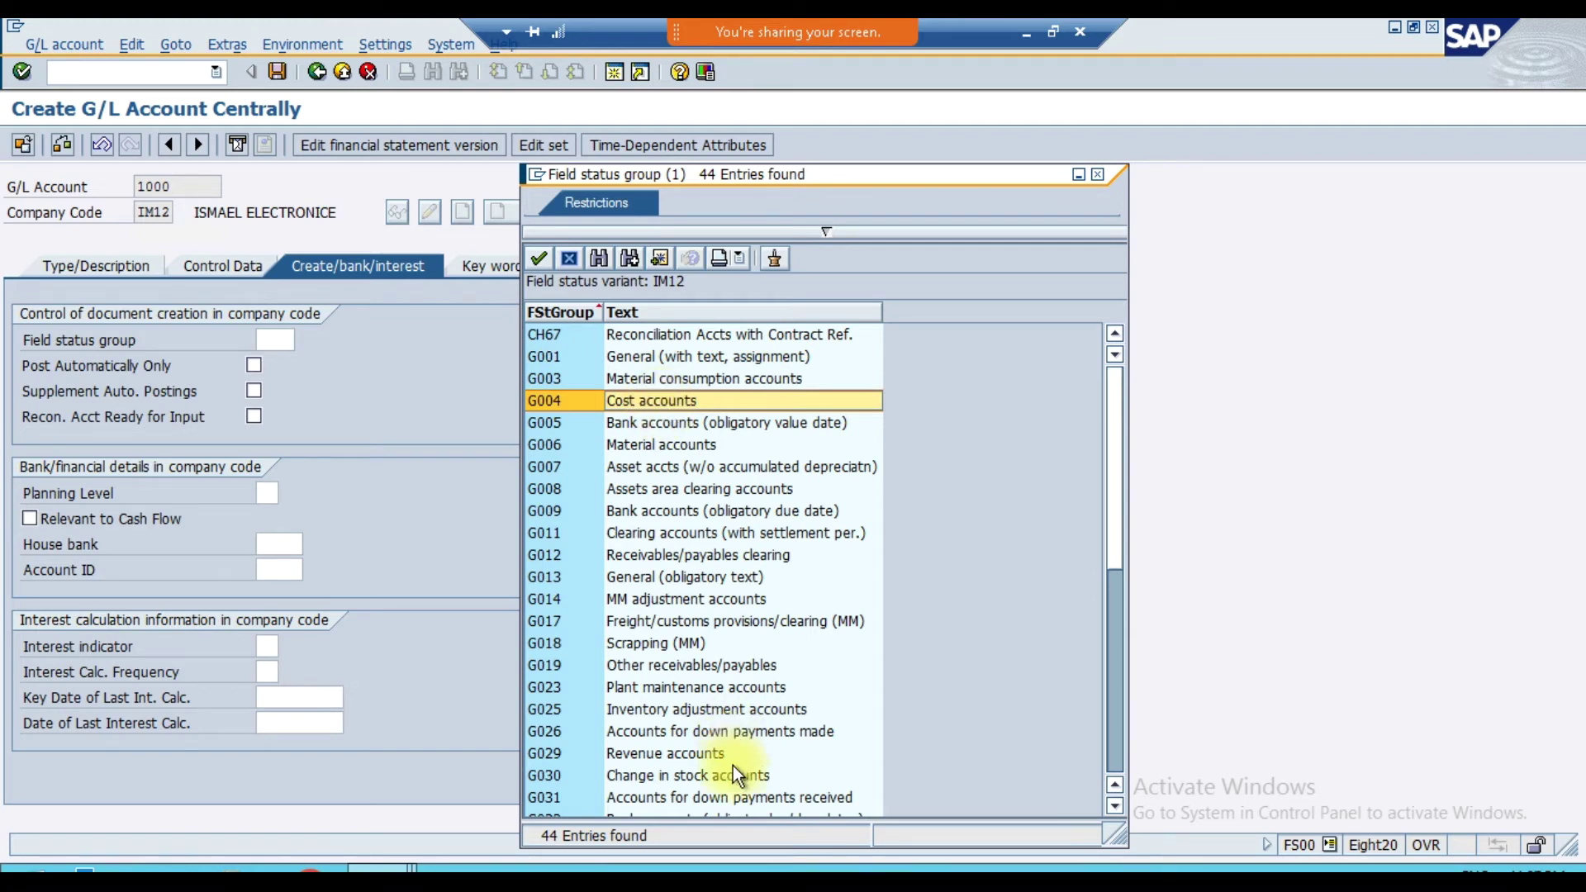
pyautogui.click(653, 757)
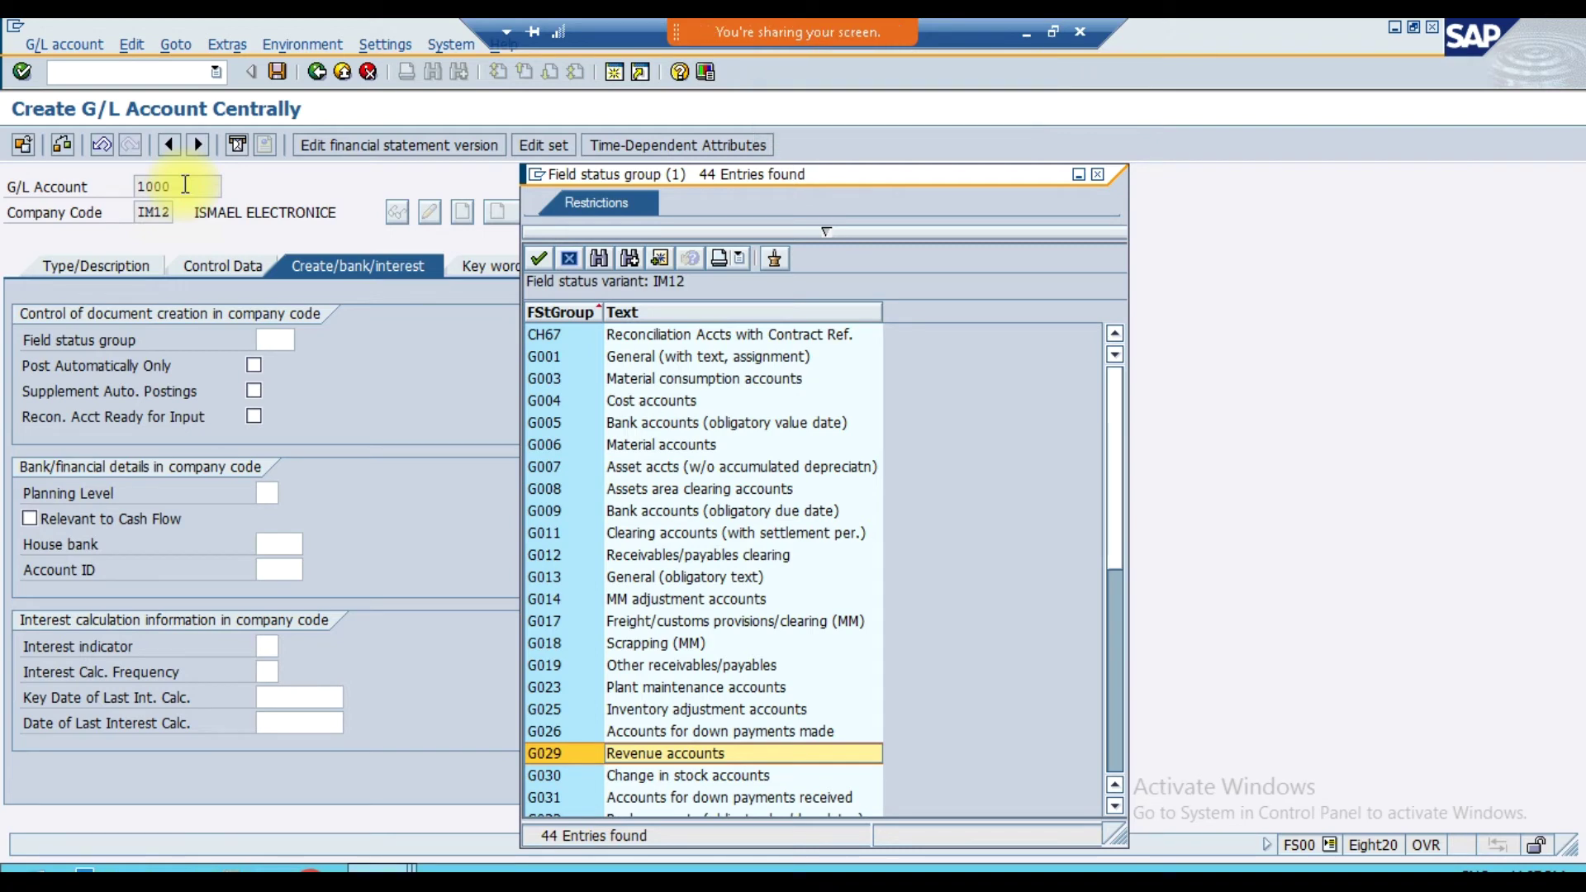
pyautogui.click(612, 364)
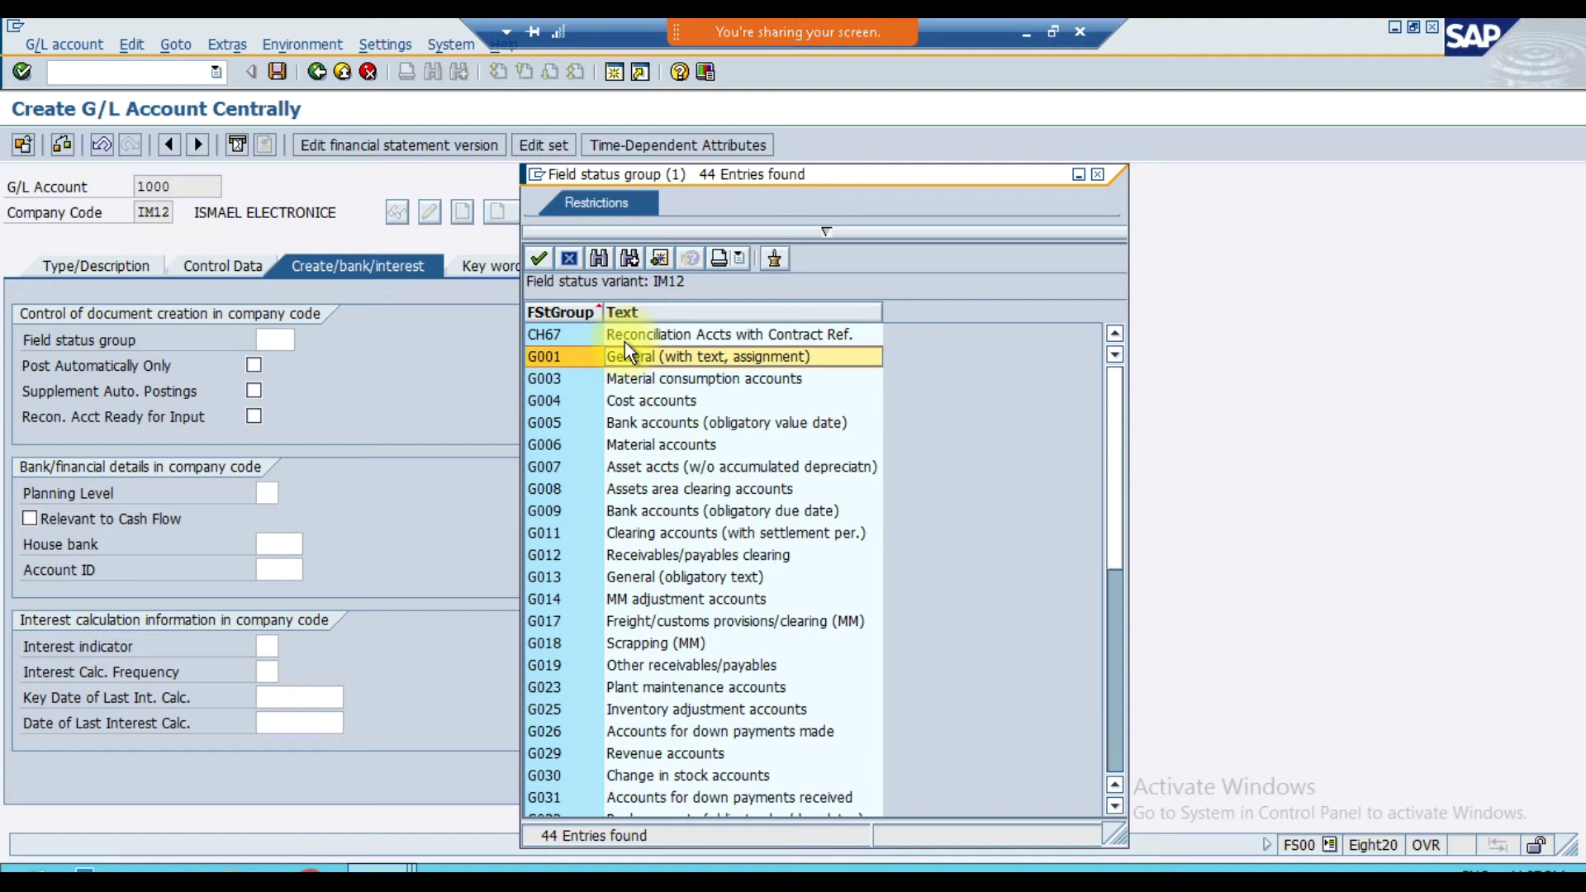
pyautogui.click(642, 400)
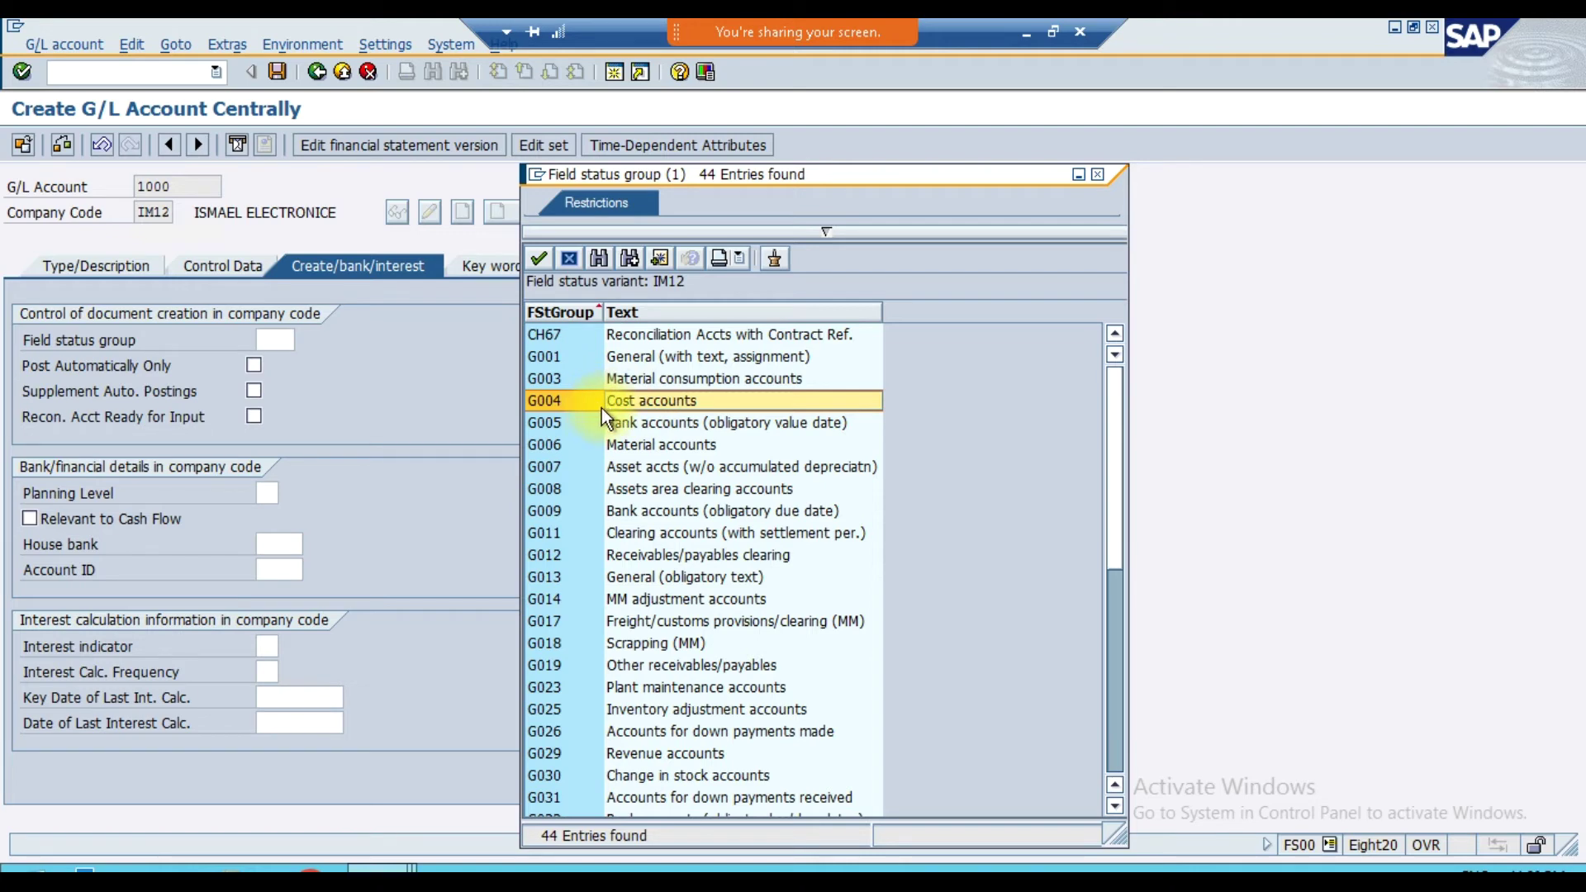
pyautogui.doubleClick(592, 360)
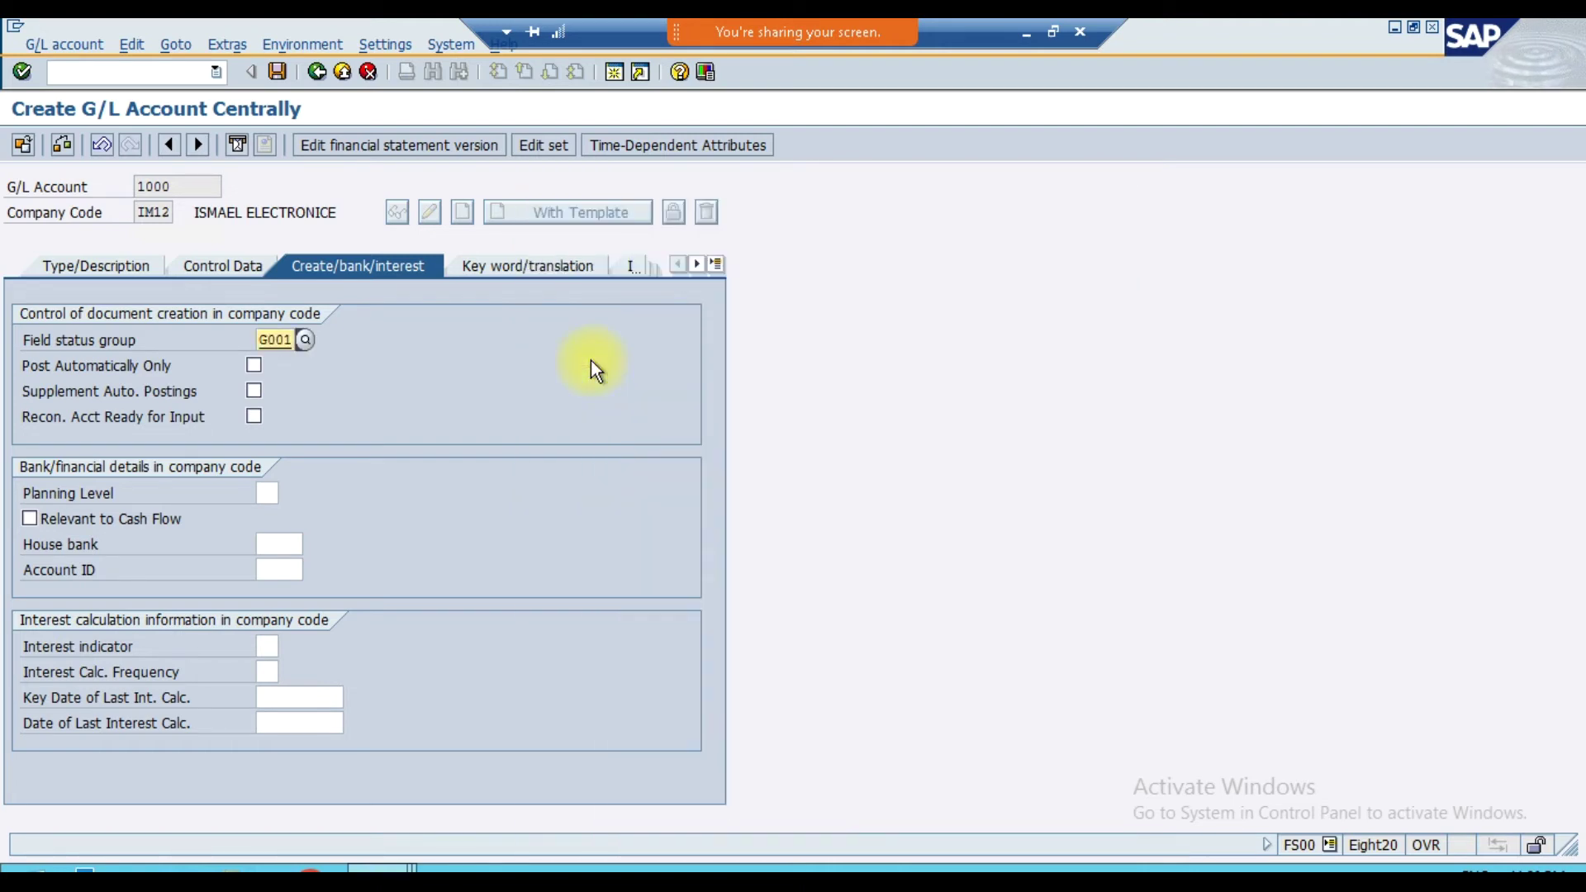
# - Review the type, description, control and document creation data of account 1000, and save the new G/L account
pyautogui.click(254, 366)
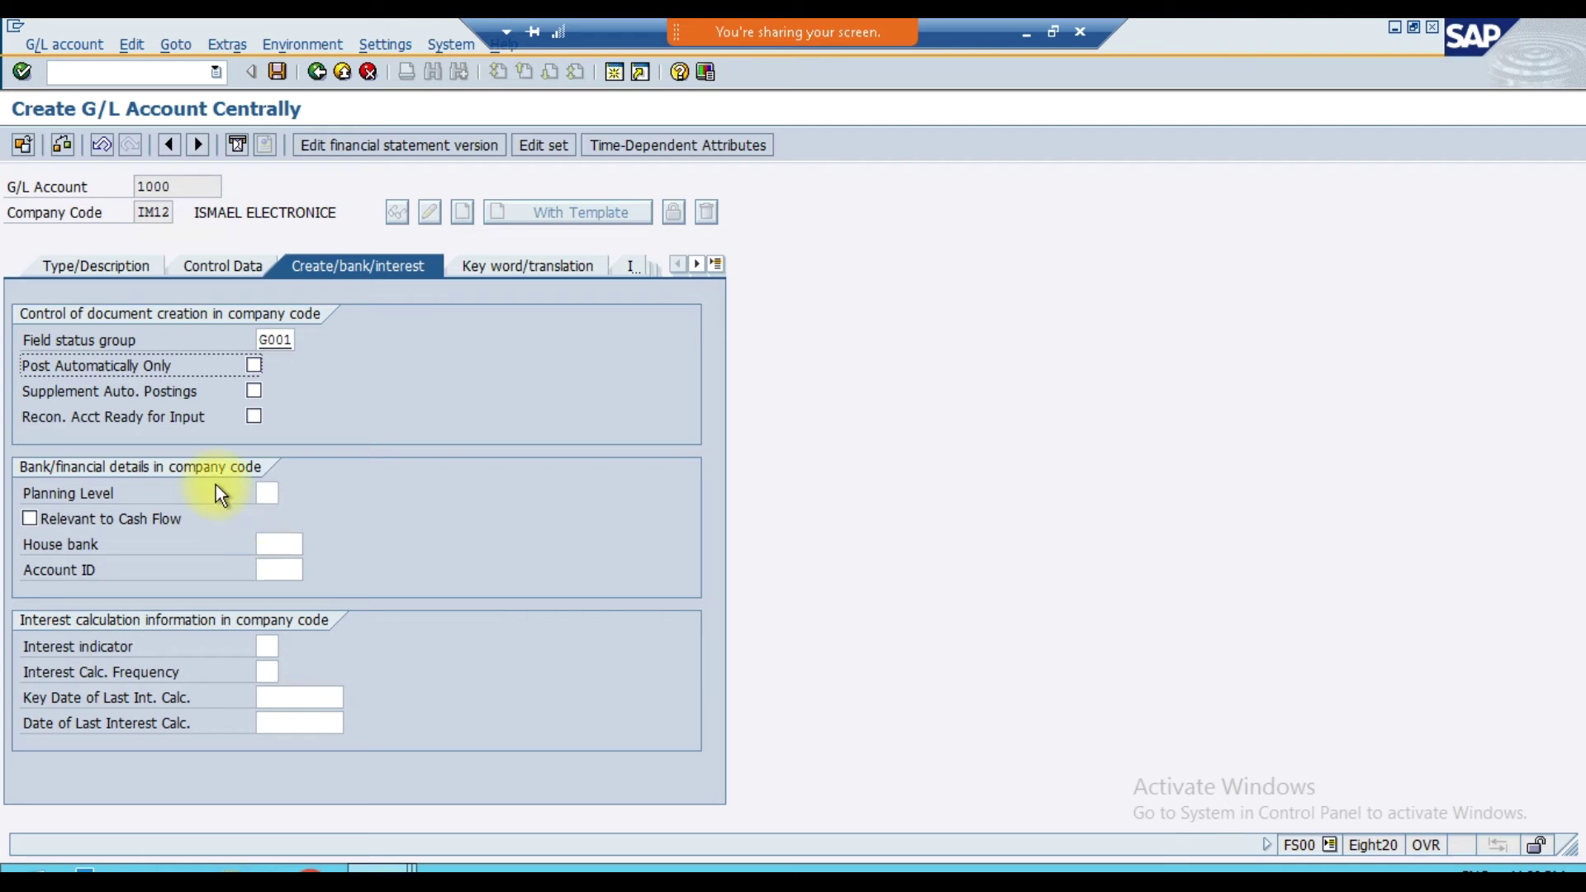
pyautogui.click(100, 263)
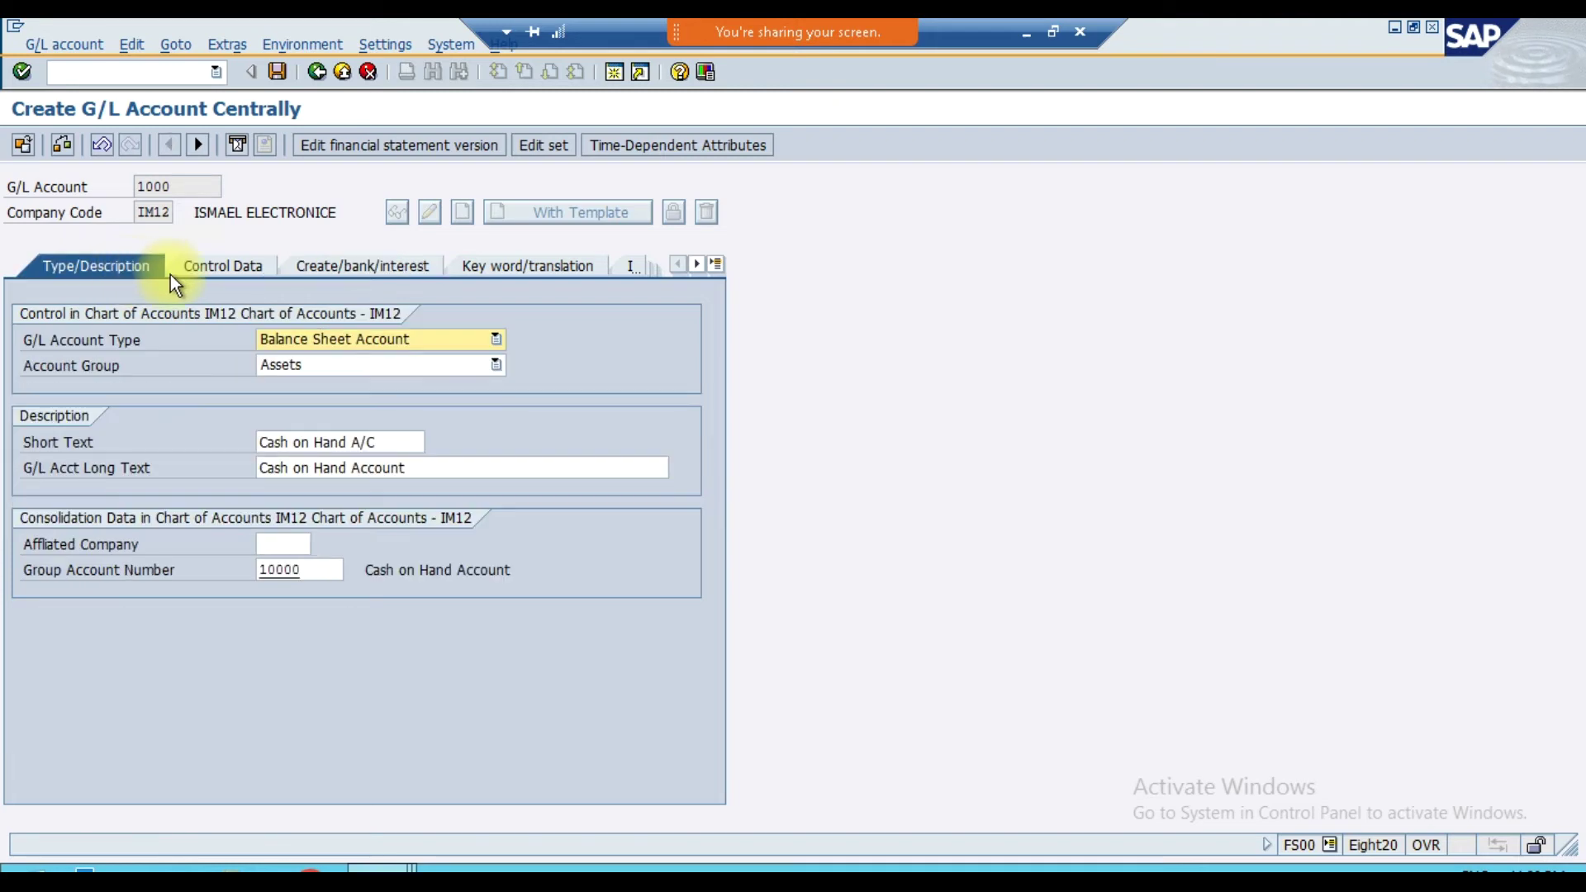
pyautogui.click(220, 266)
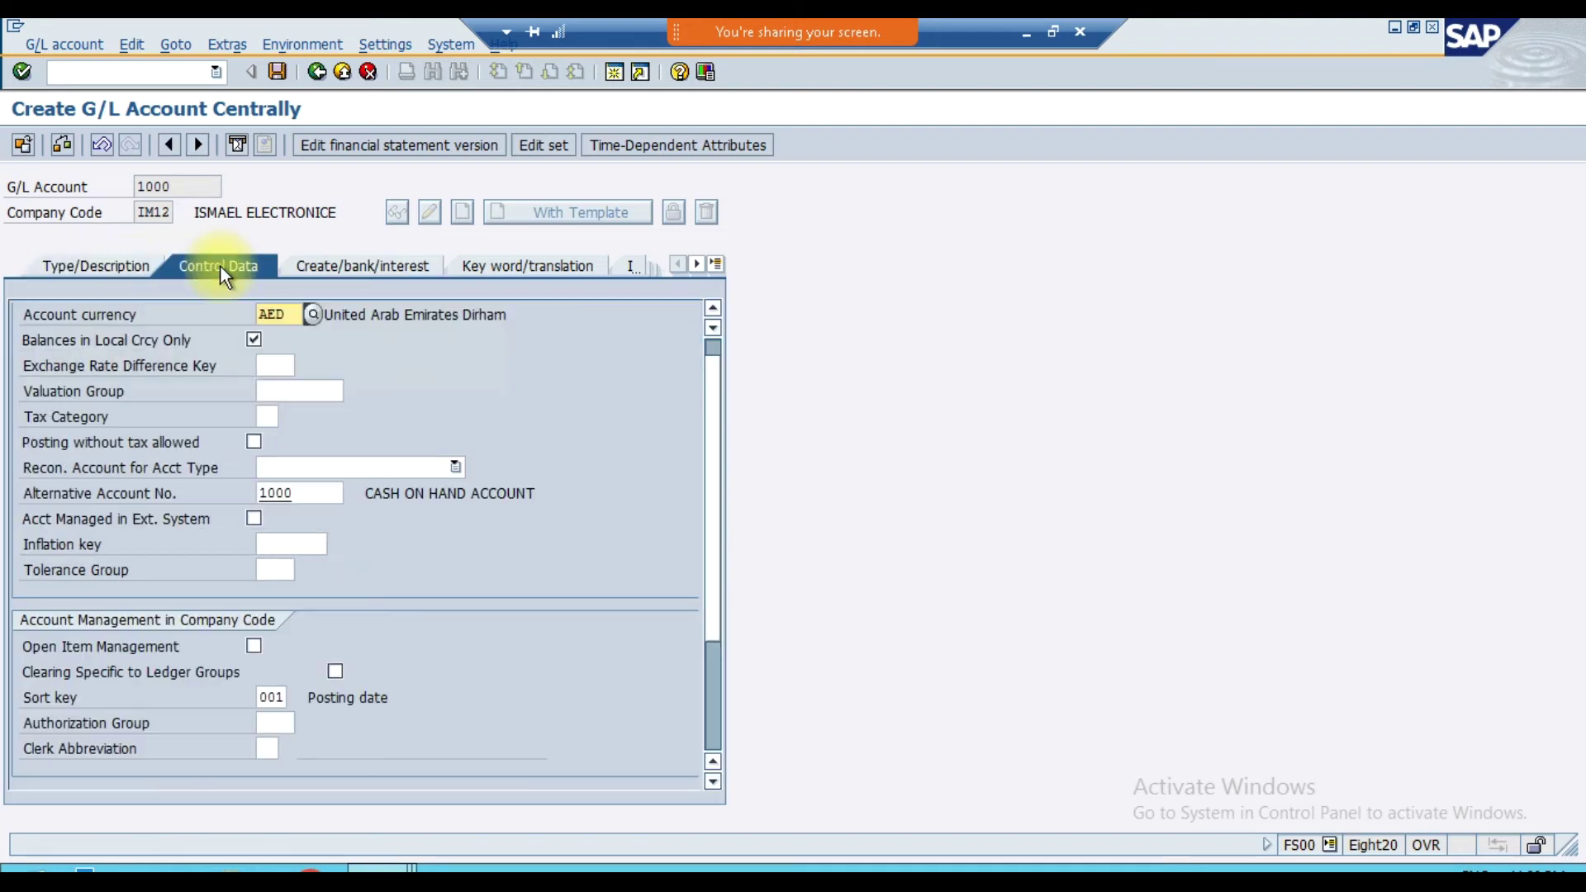
pyautogui.click(351, 267)
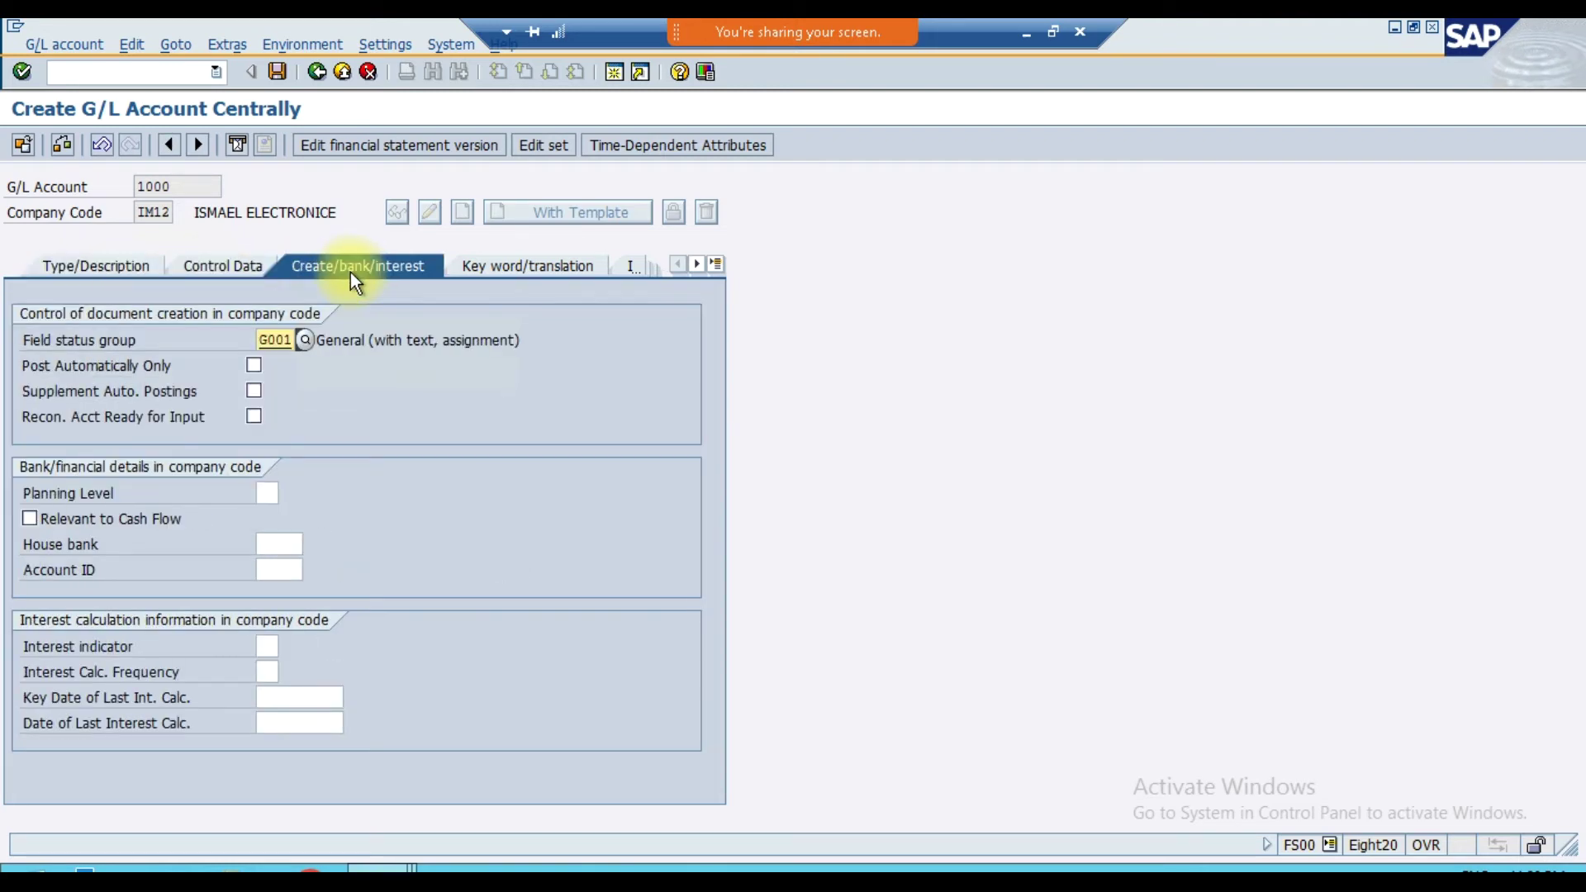
pyautogui.click(278, 72)
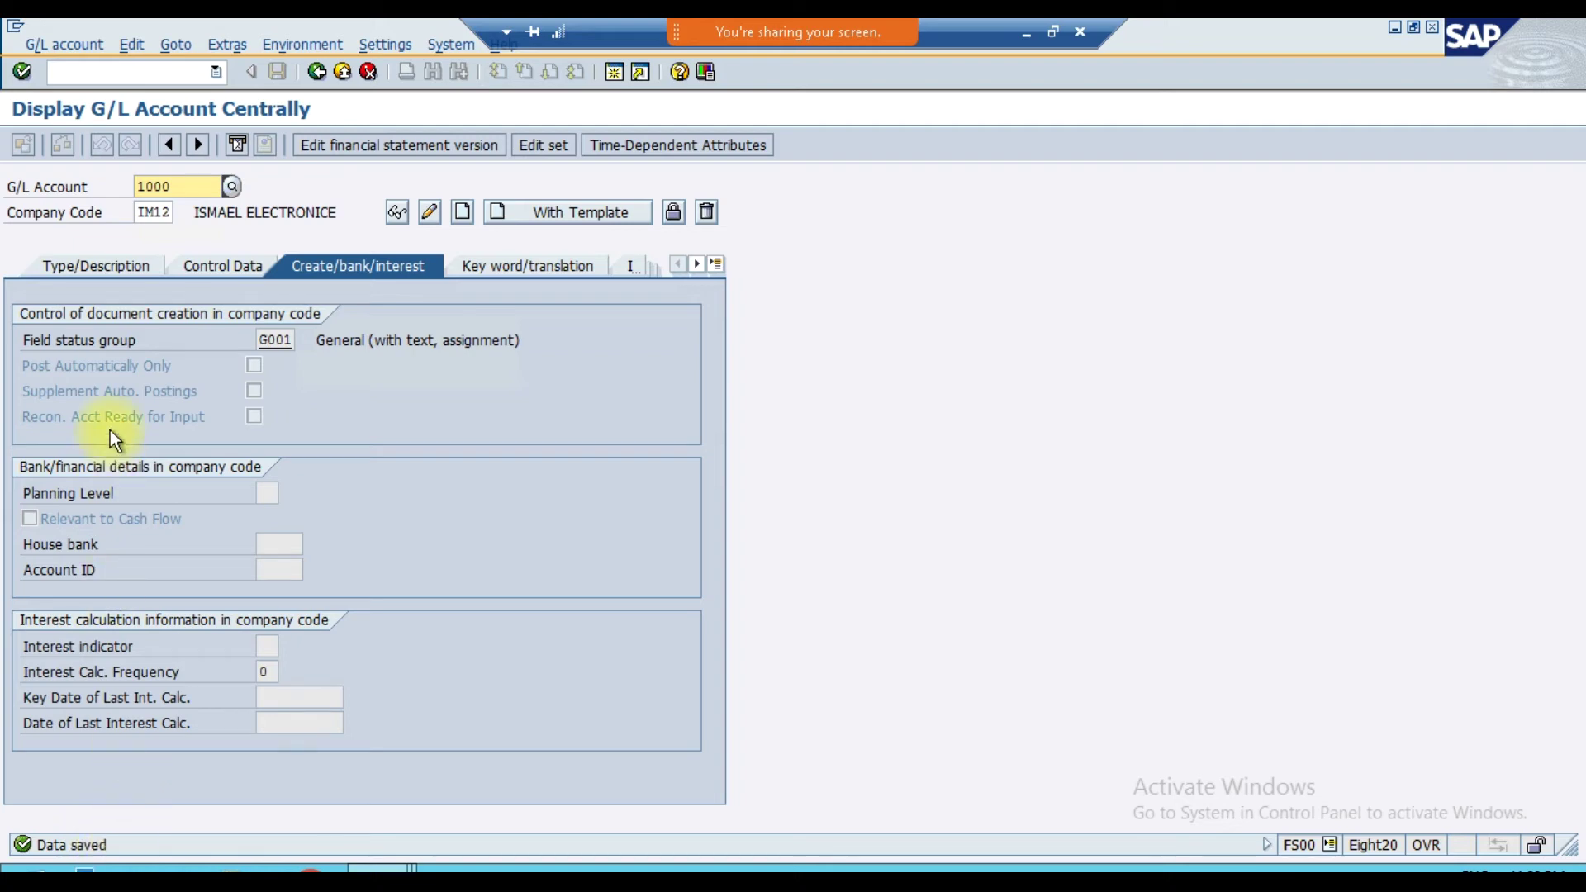
# - Start creating G/L account 1001 in company code IM12
pyautogui.click(118, 268)
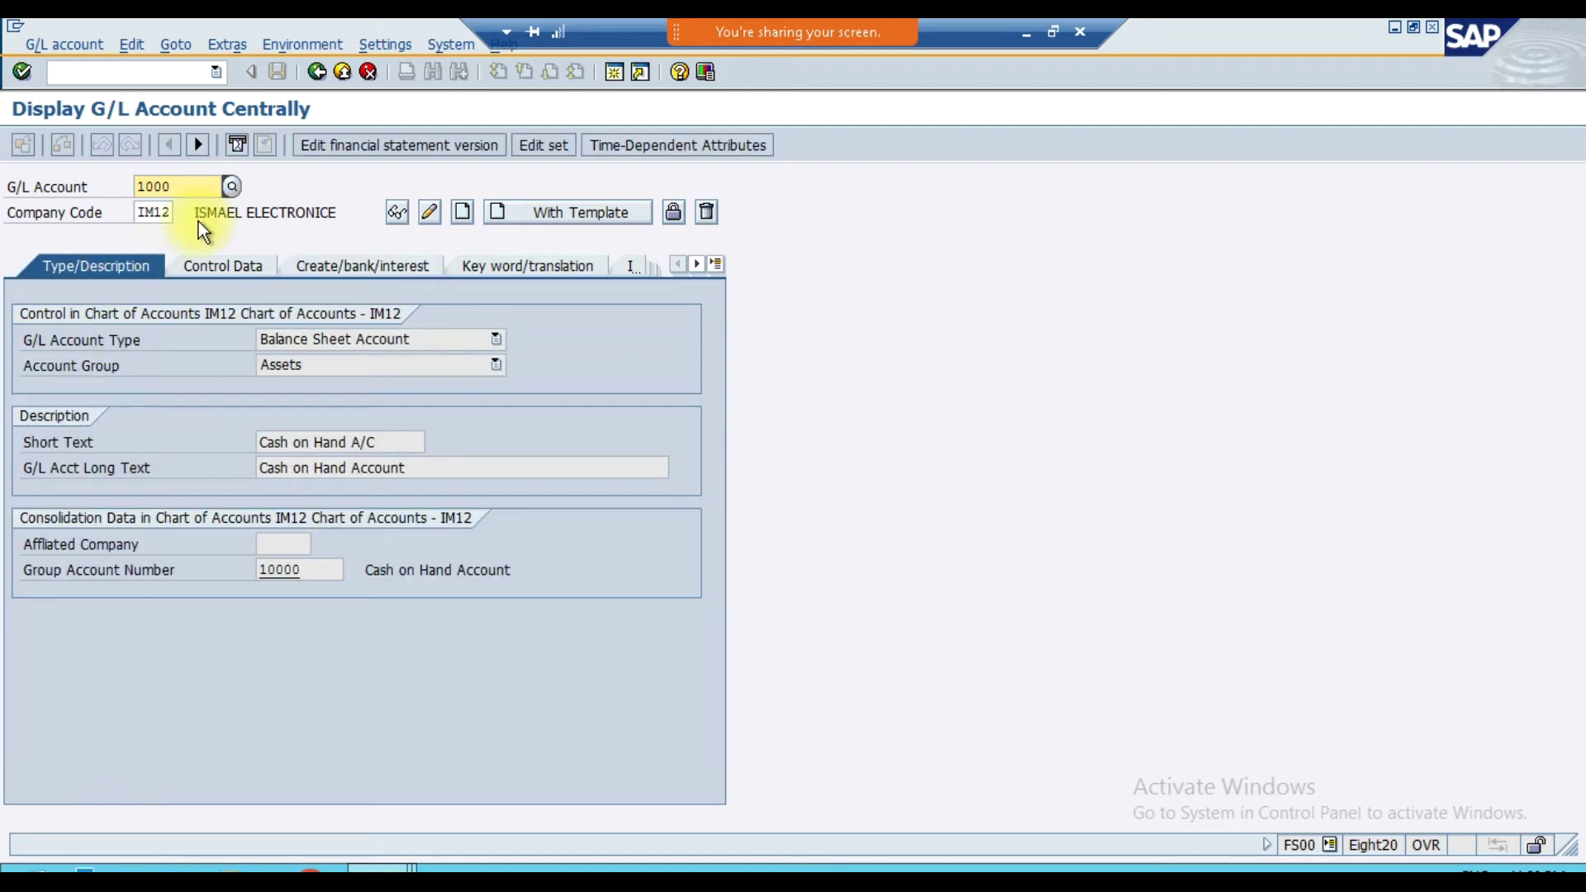
pyautogui.click(208, 189)
pyautogui.press('BackSpace')
pyautogui.press('BackSpace')
pyautogui.press('BackSpace')
pyautogui.press('BackSpace')
pyautogui.write('1')
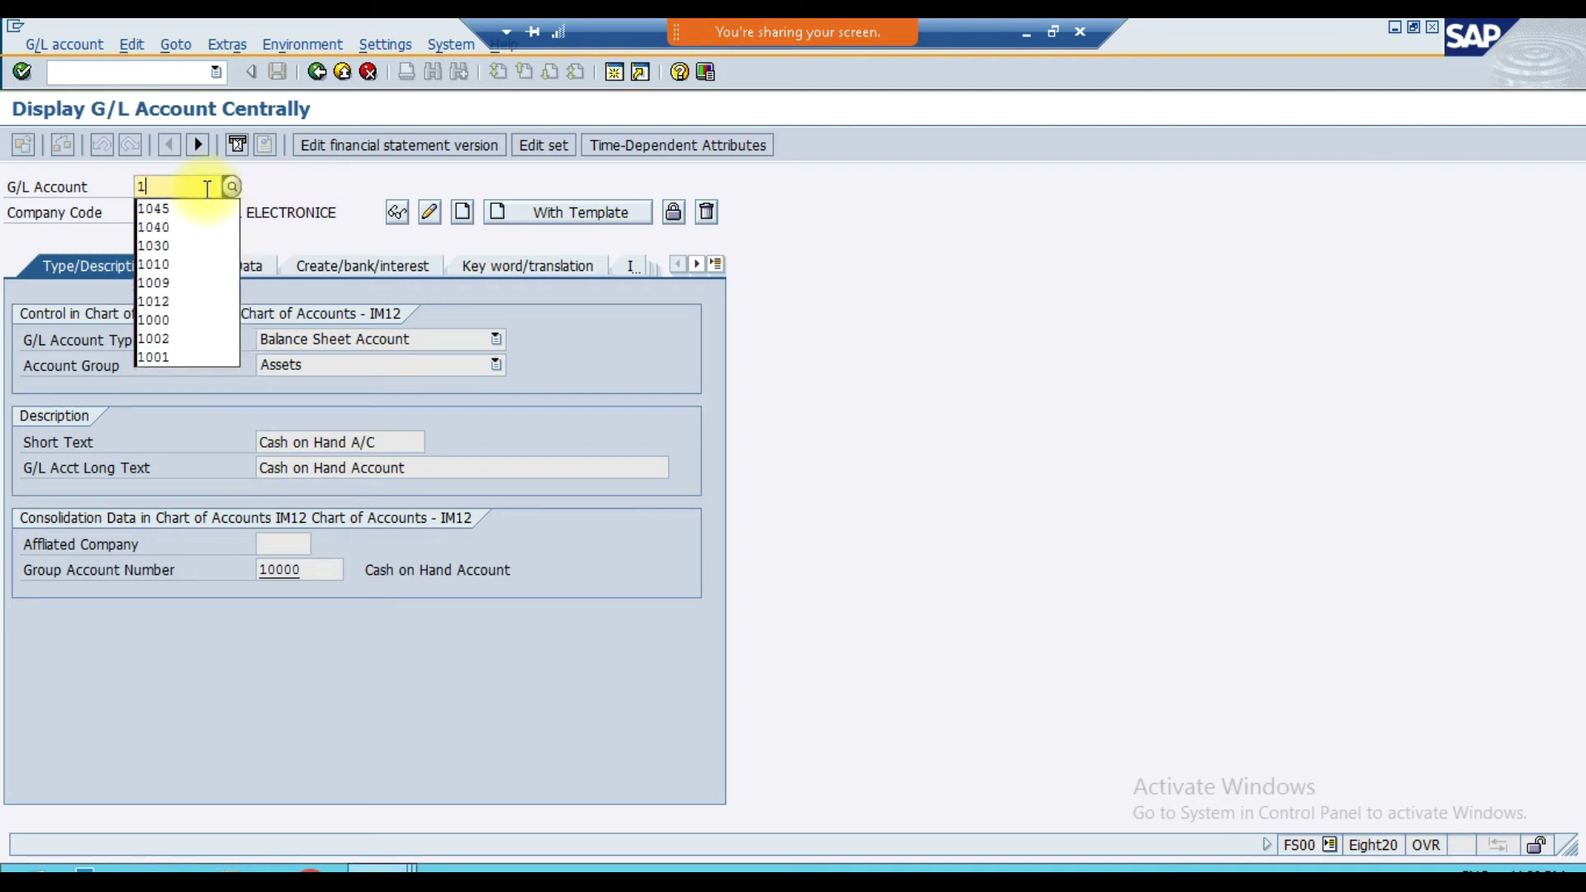
pyautogui.write('001')
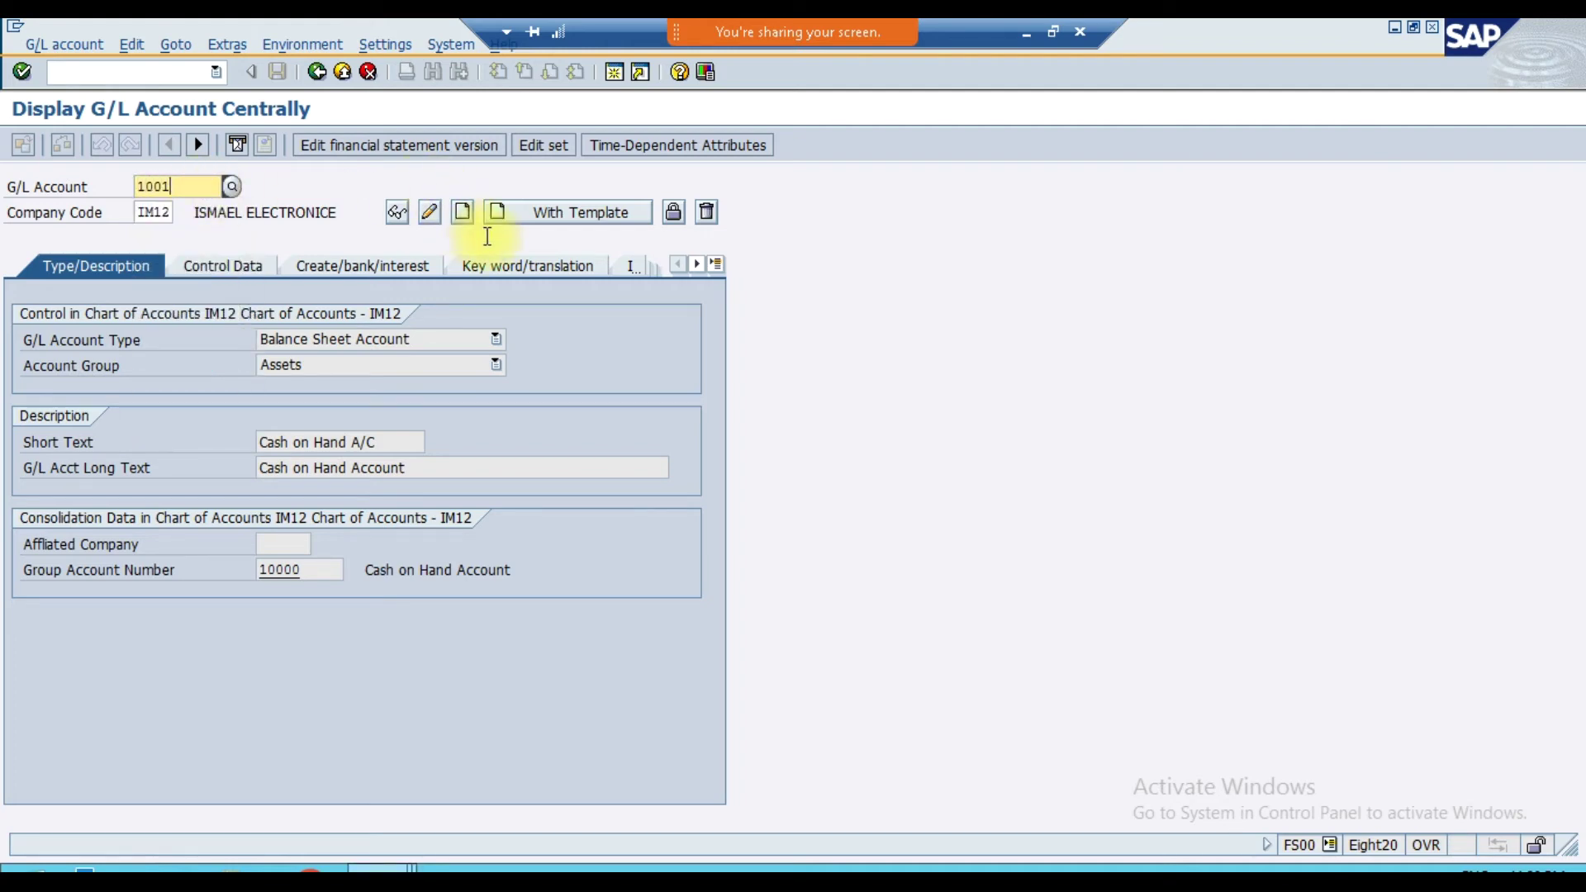
pyautogui.click(466, 215)
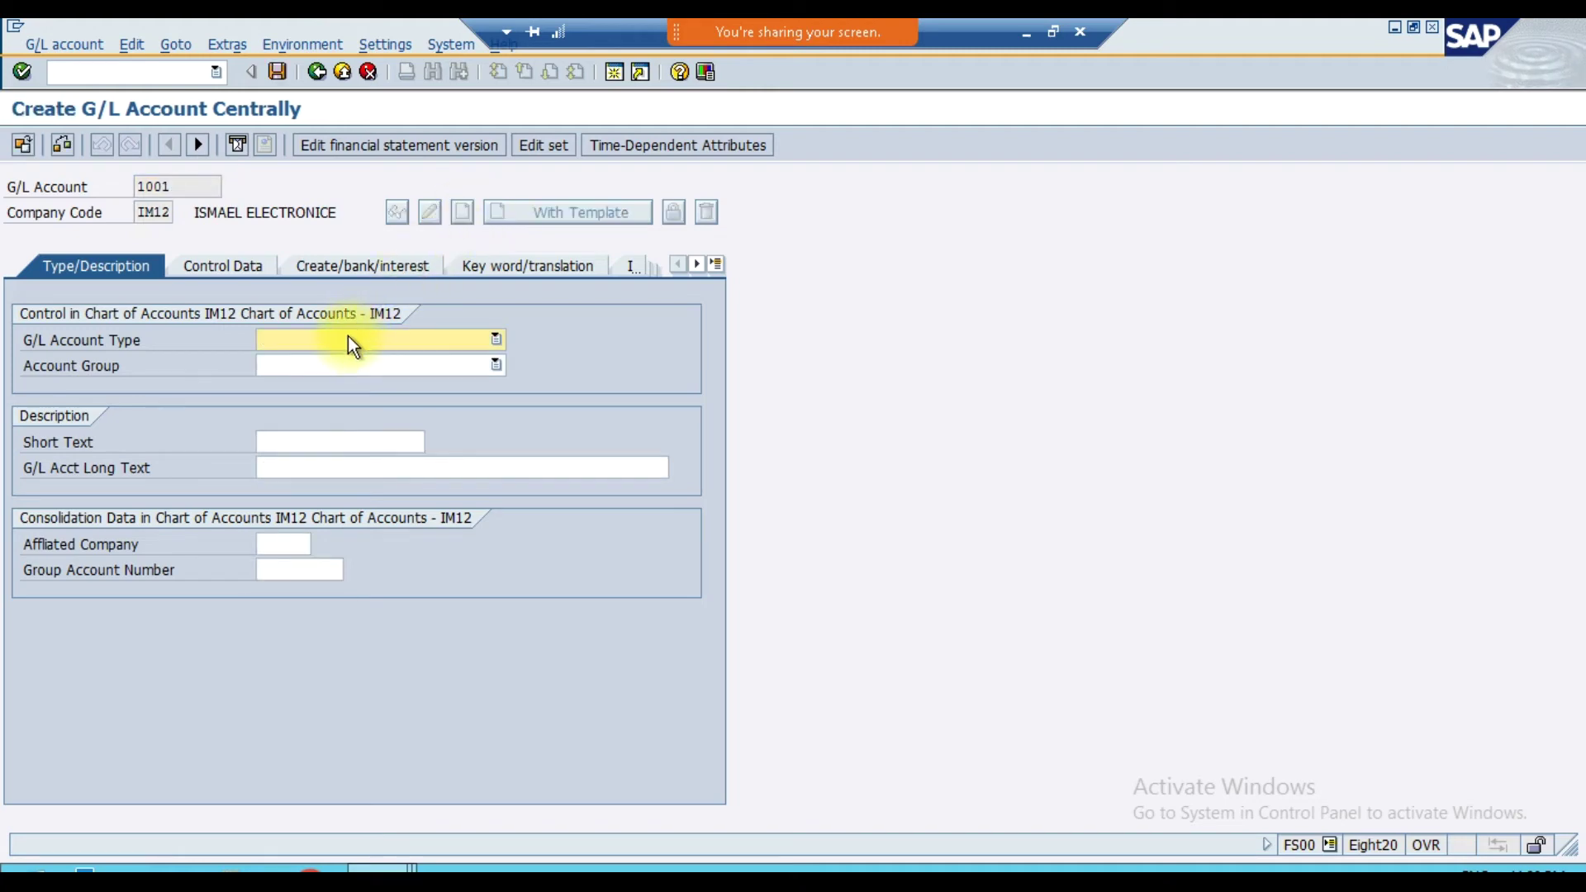
# - Classify account 1001 as a Balance Sheet Account in the Assets account group
pyautogui.click(345, 340)
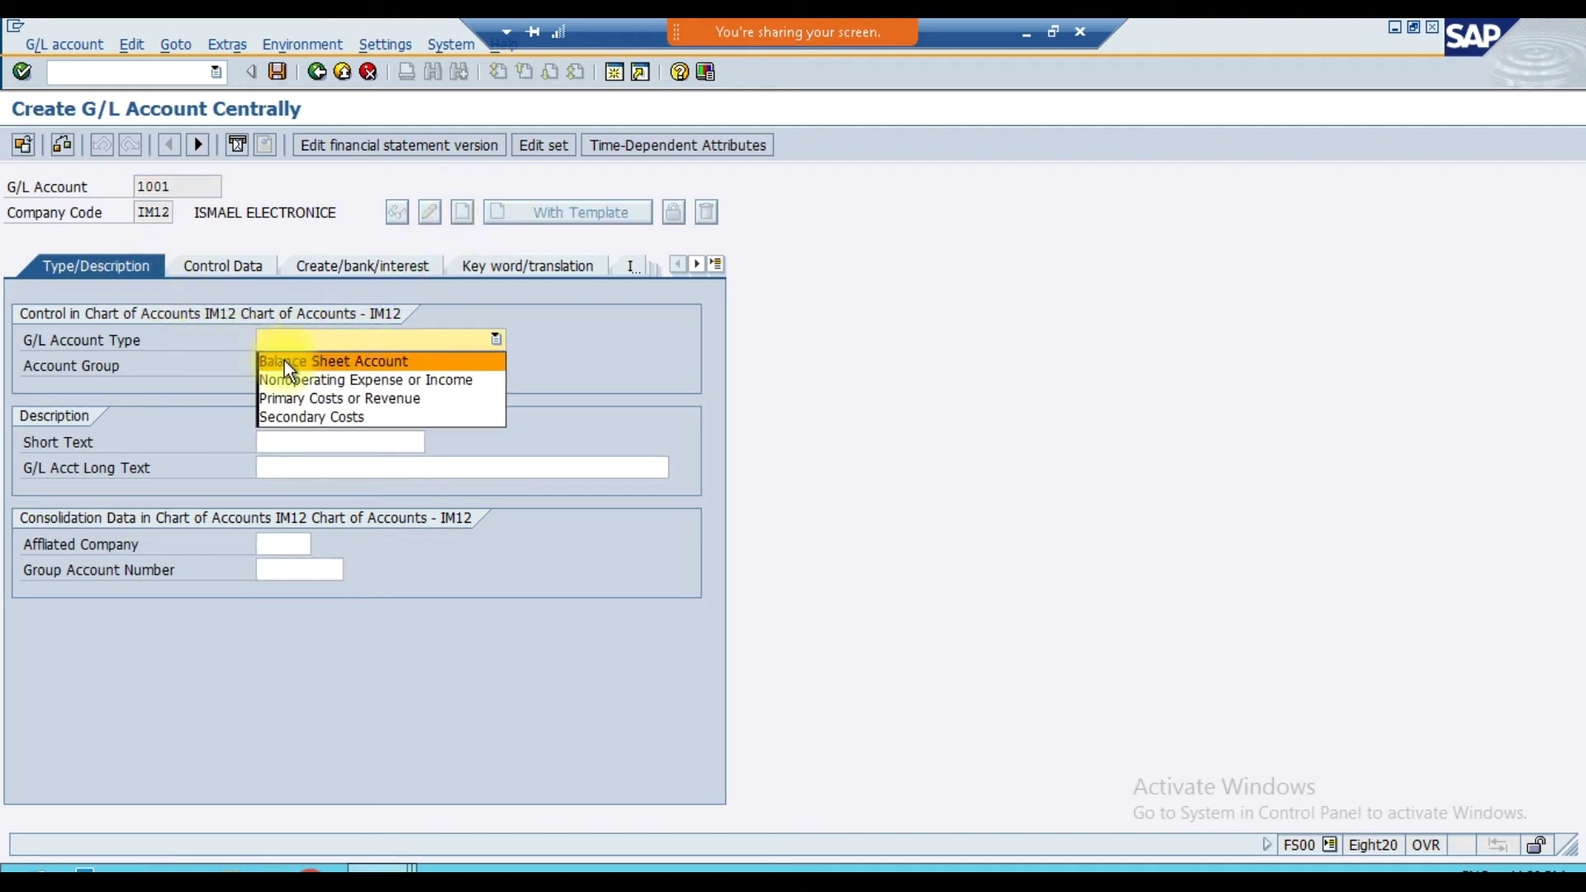
pyautogui.click(285, 361)
pyautogui.click(300, 371)
pyautogui.click(301, 389)
# - Describe account 1001 with the short text Petty Cash A/C and the long text Petty Cash Account
pyautogui.click(317, 443)
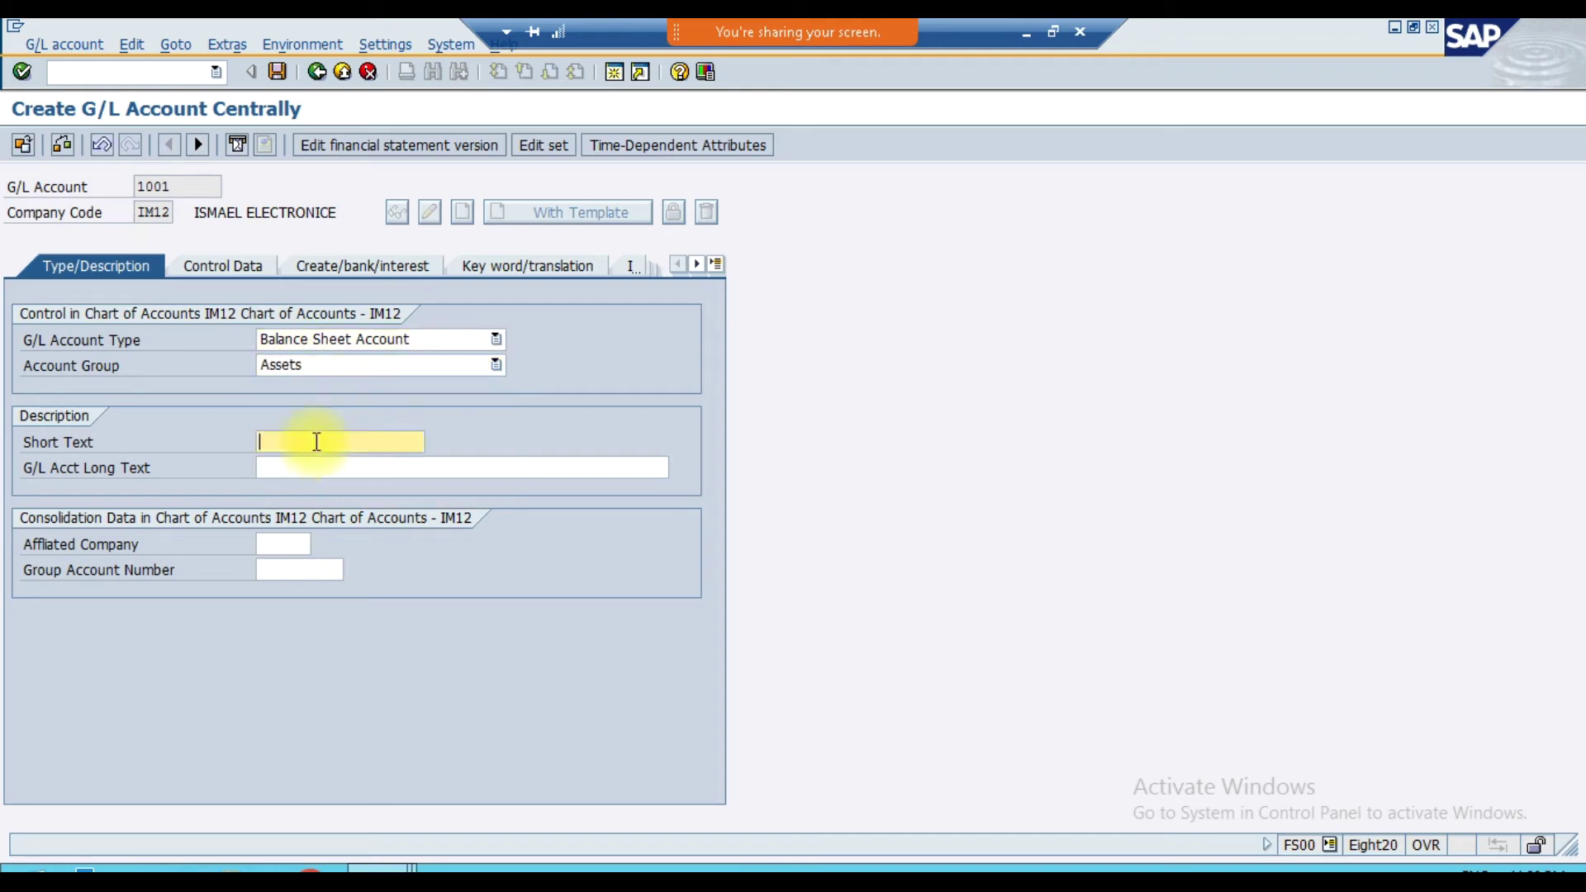
pyautogui.write('Pe')
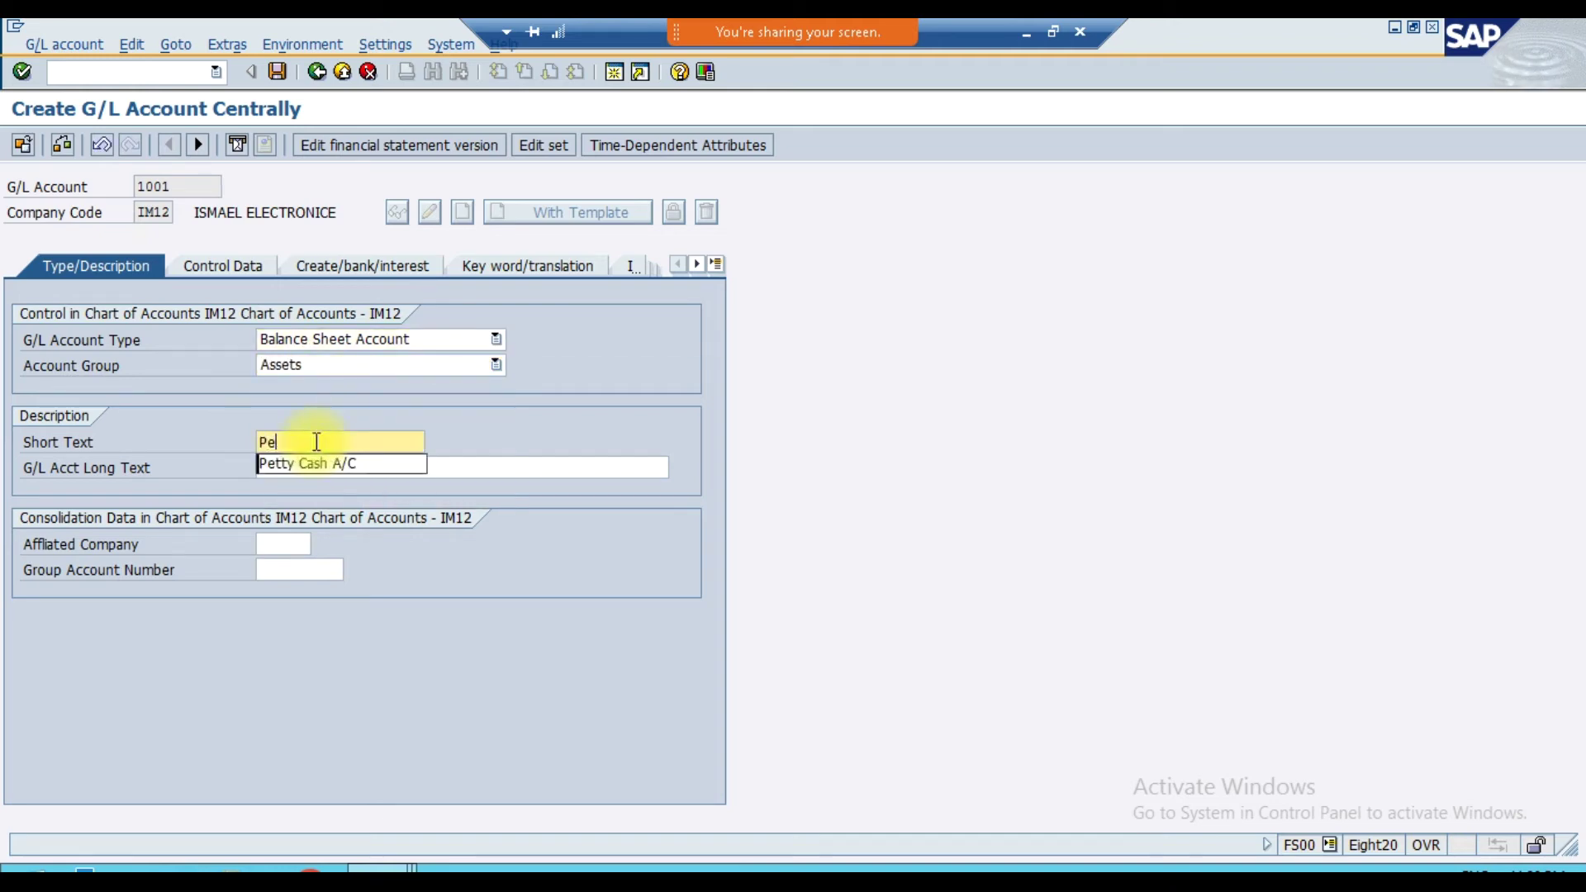
pyautogui.press('Down')
pyautogui.press('Return')
pyautogui.press('Tab')
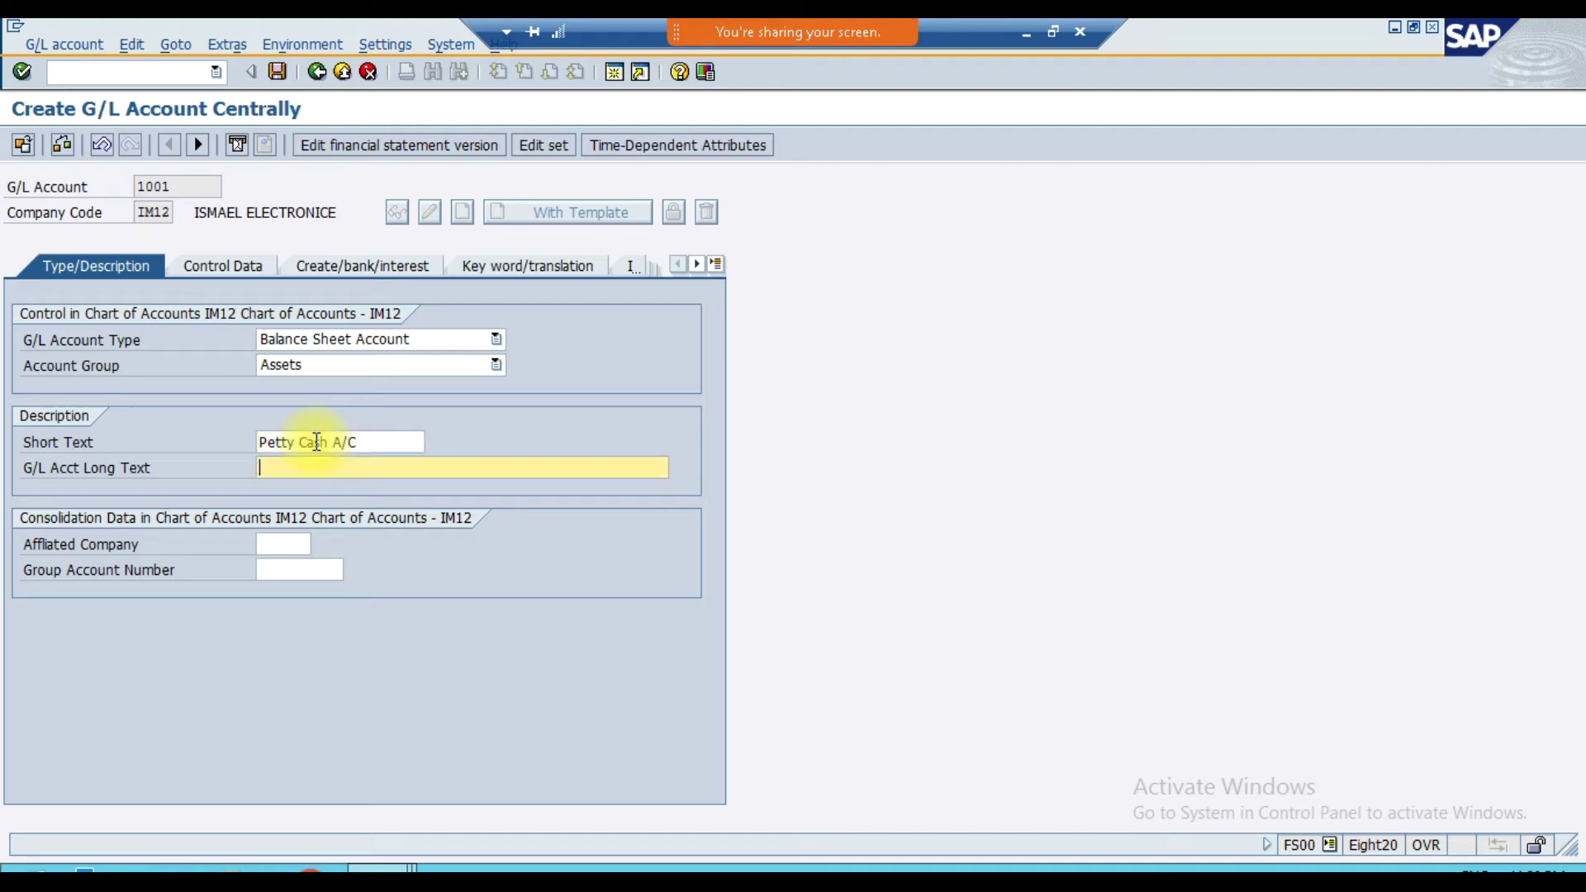
pyautogui.write('Pe')
pyautogui.press('Down')
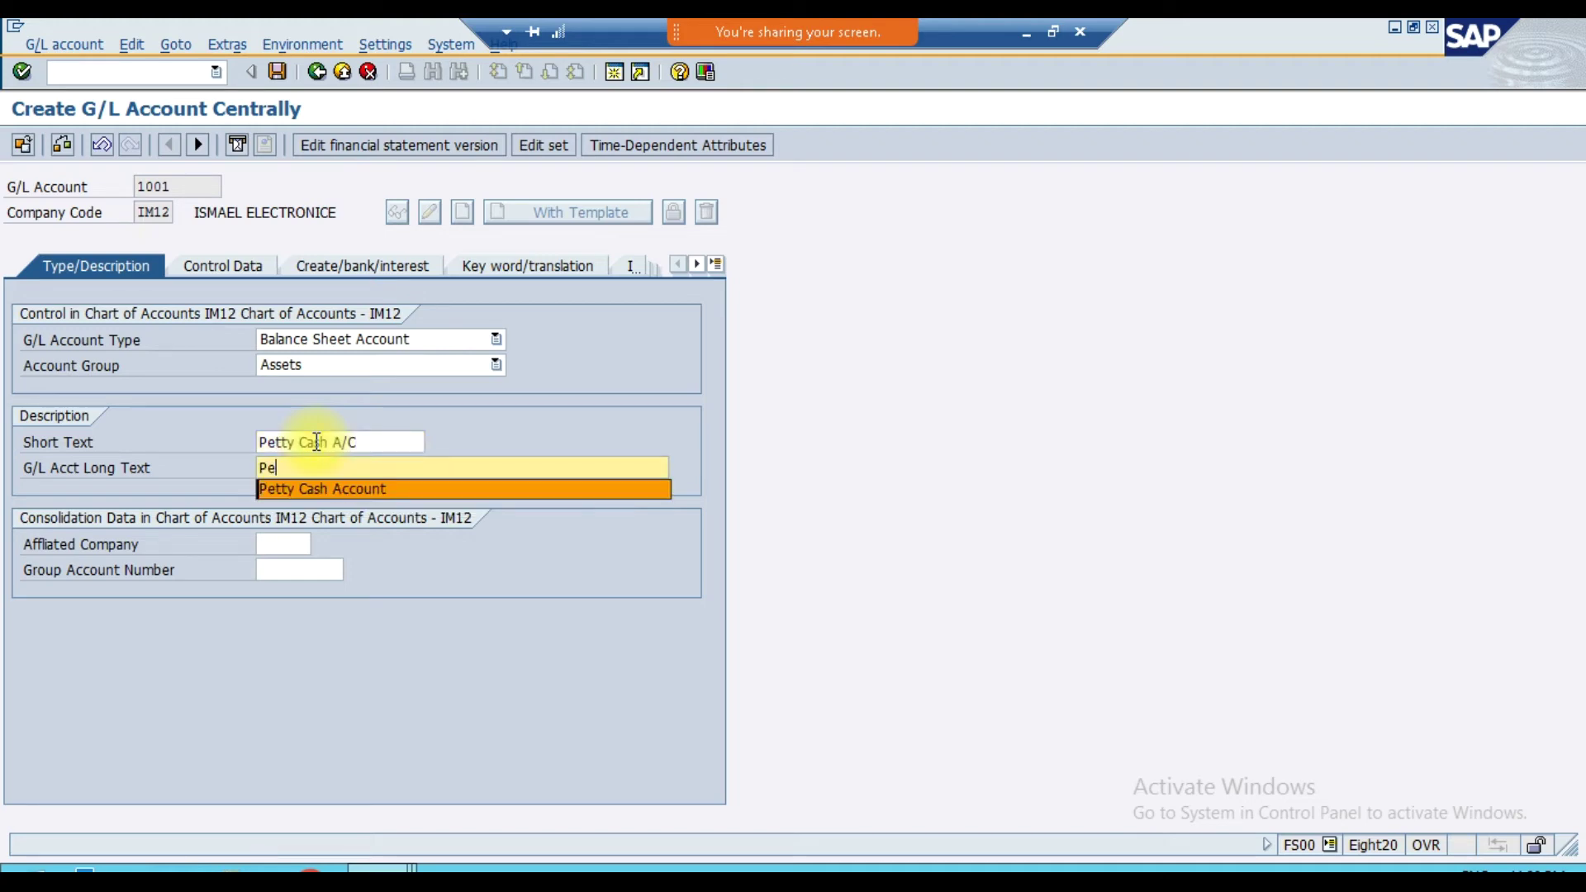
pyautogui.press('Return')
# - Assign group account number 10001 Petty Cash Account from chart of accounts VB01 to account 1001
pyautogui.click(340, 570)
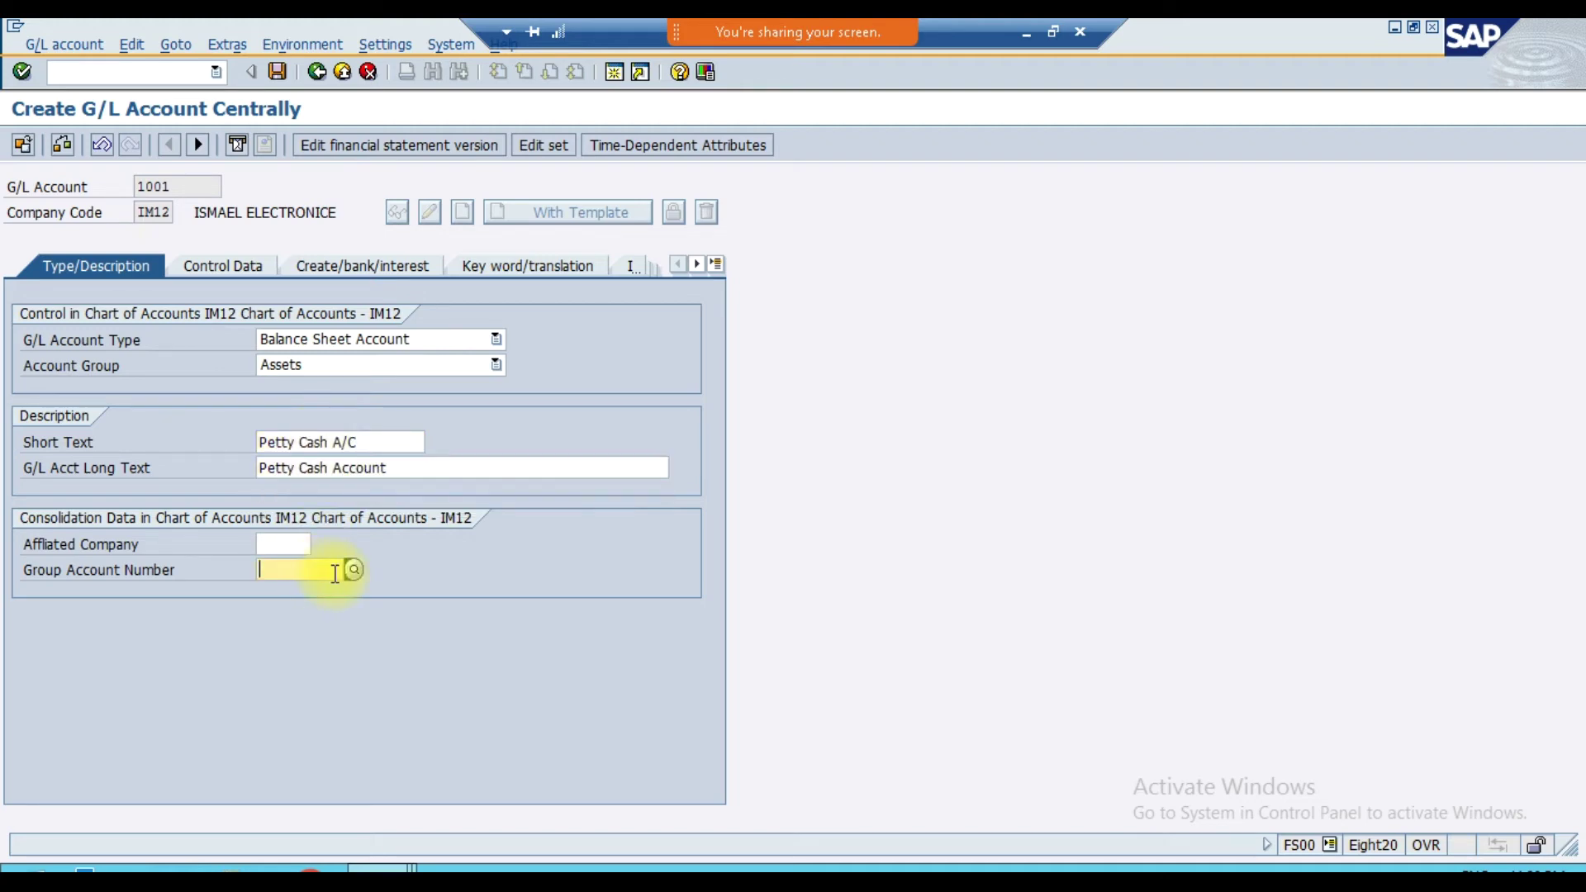
pyautogui.click(351, 574)
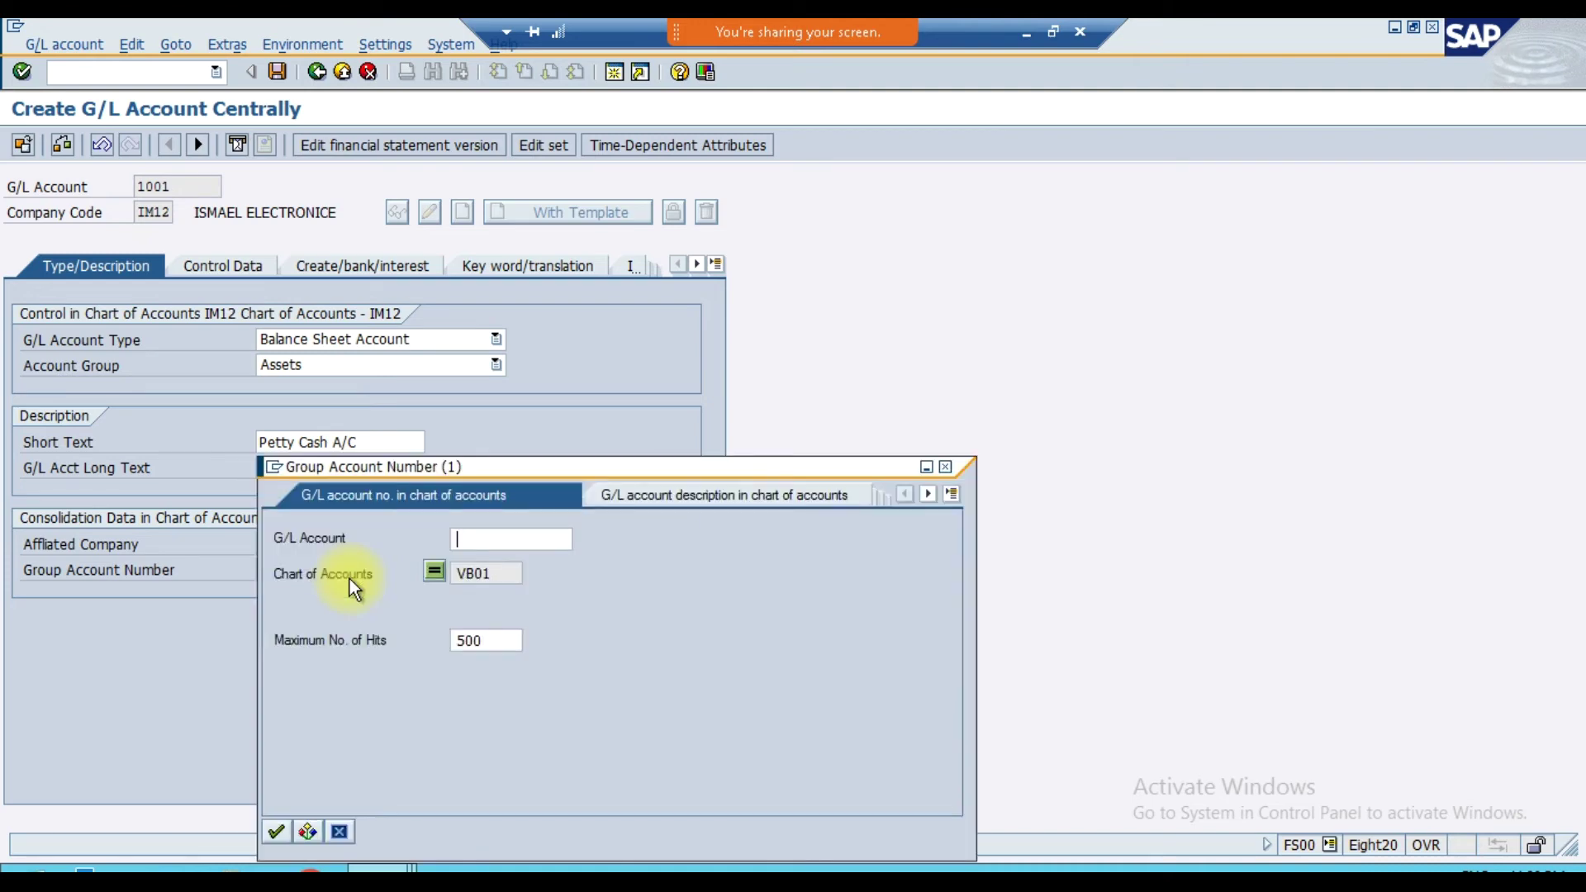
pyautogui.press('Return')
pyautogui.doubleClick(464, 185)
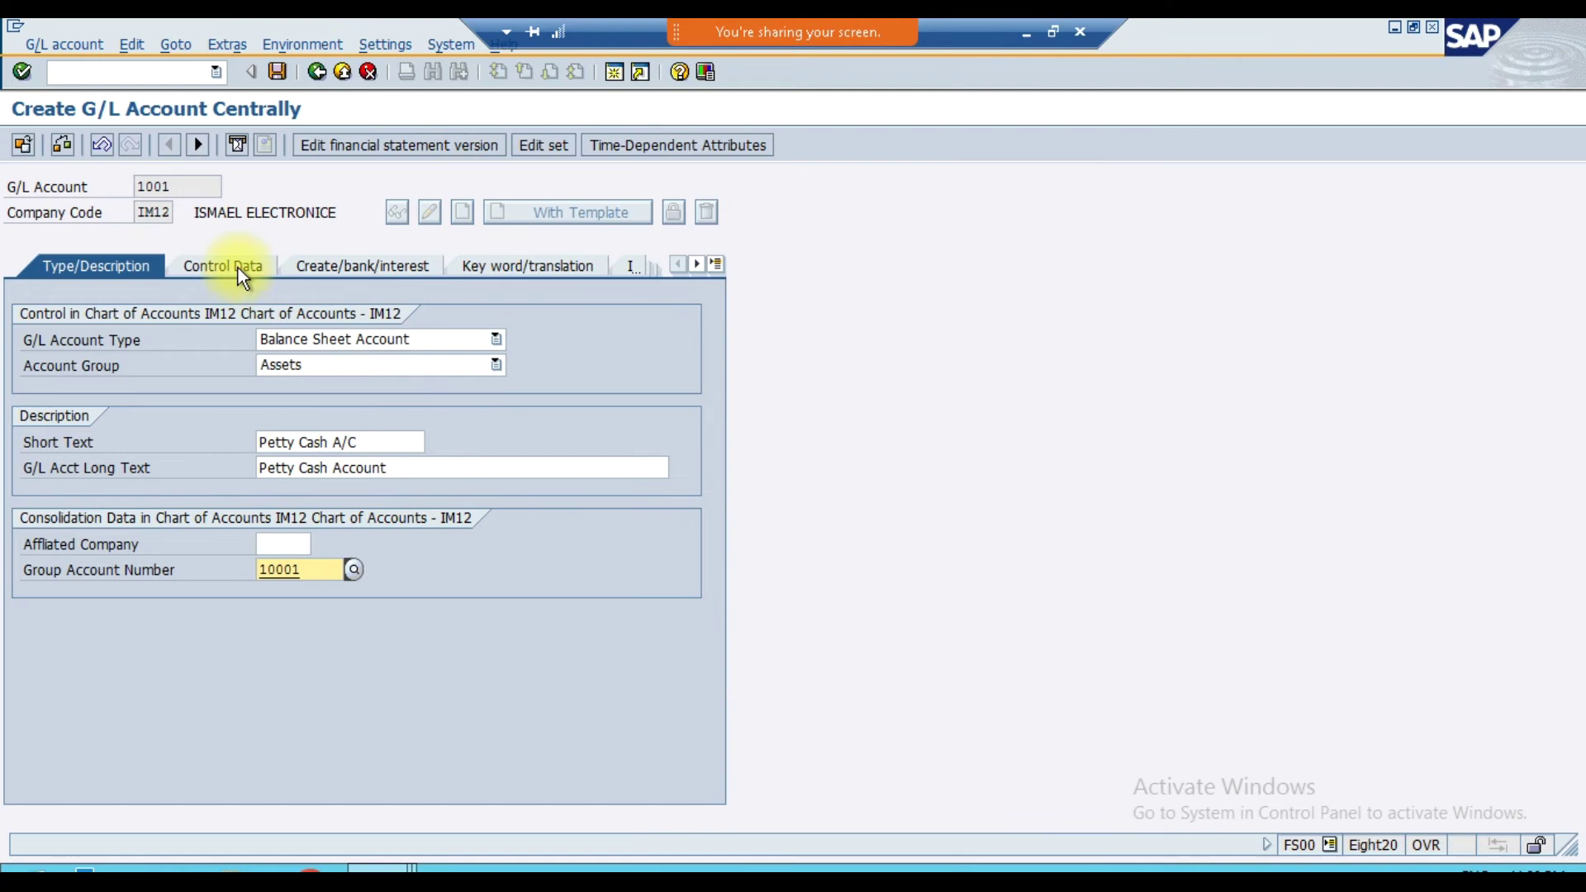
# - In the control data of account 1001, restrict balances to local currency only and set the alternative account number to 1001
pyautogui.click(238, 267)
pyautogui.click(258, 342)
pyautogui.click(285, 495)
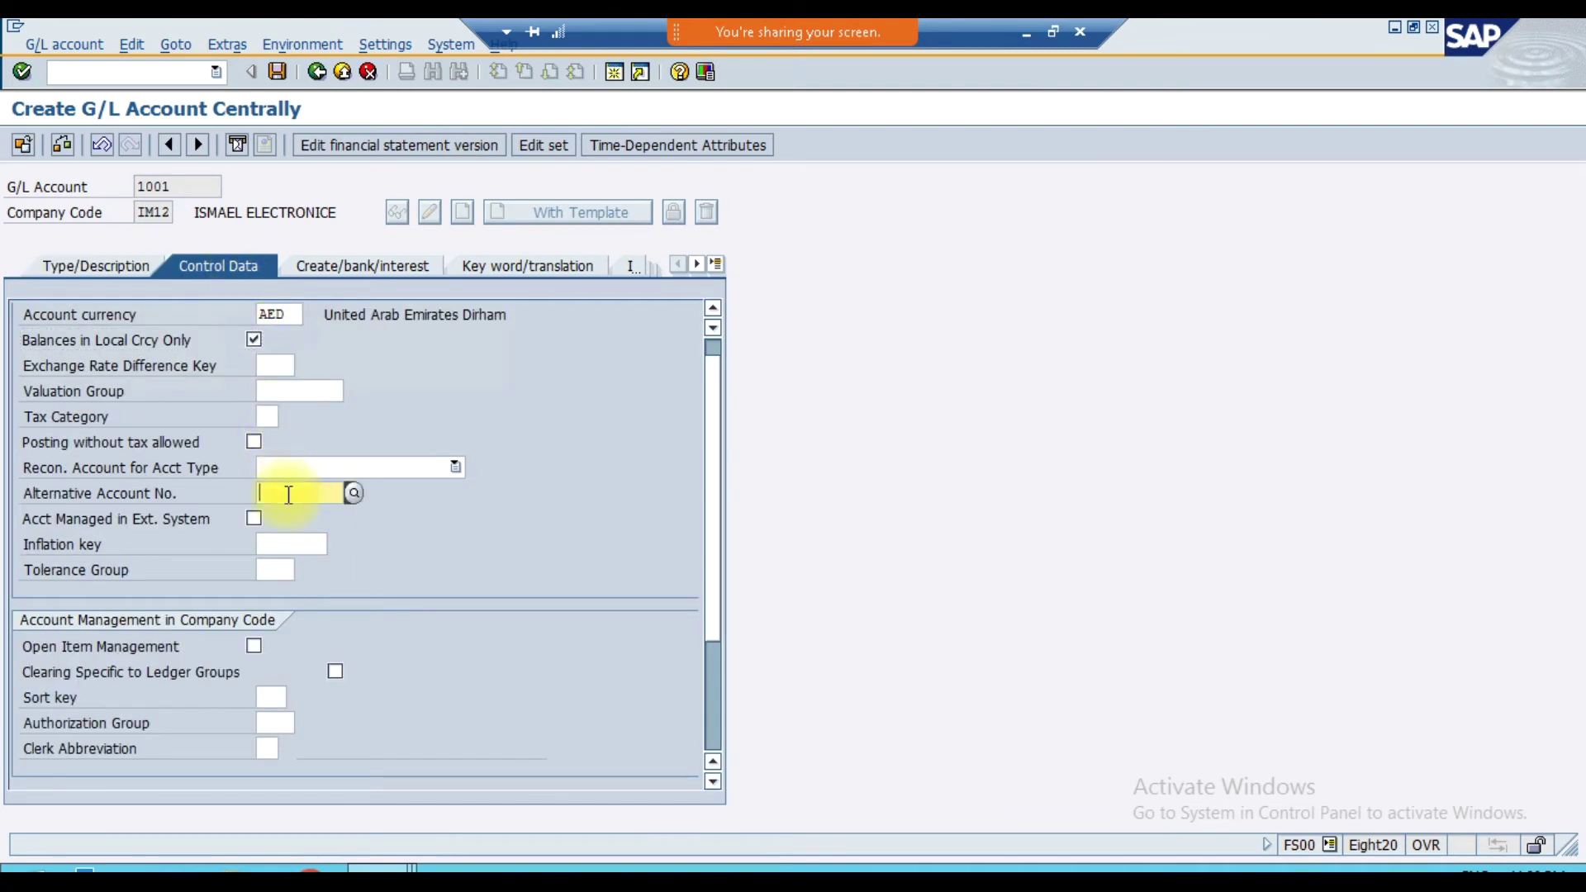
pyautogui.write('1001')
pyautogui.press('Return')
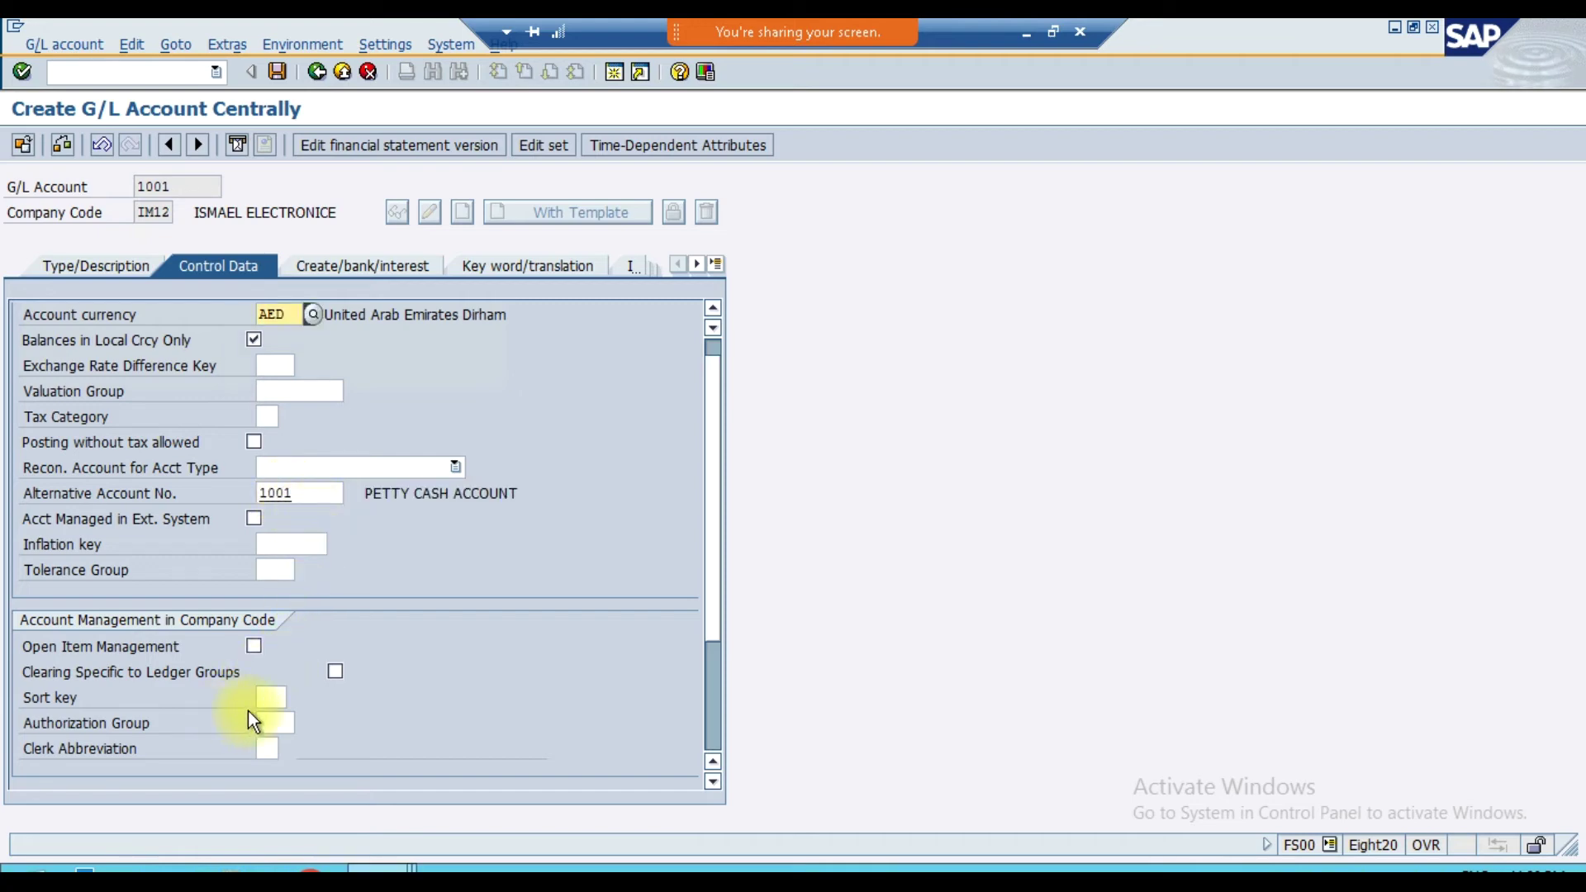
# - Assign sort key 001 Posting date to account 1001
pyautogui.click(272, 698)
pyautogui.click(297, 698)
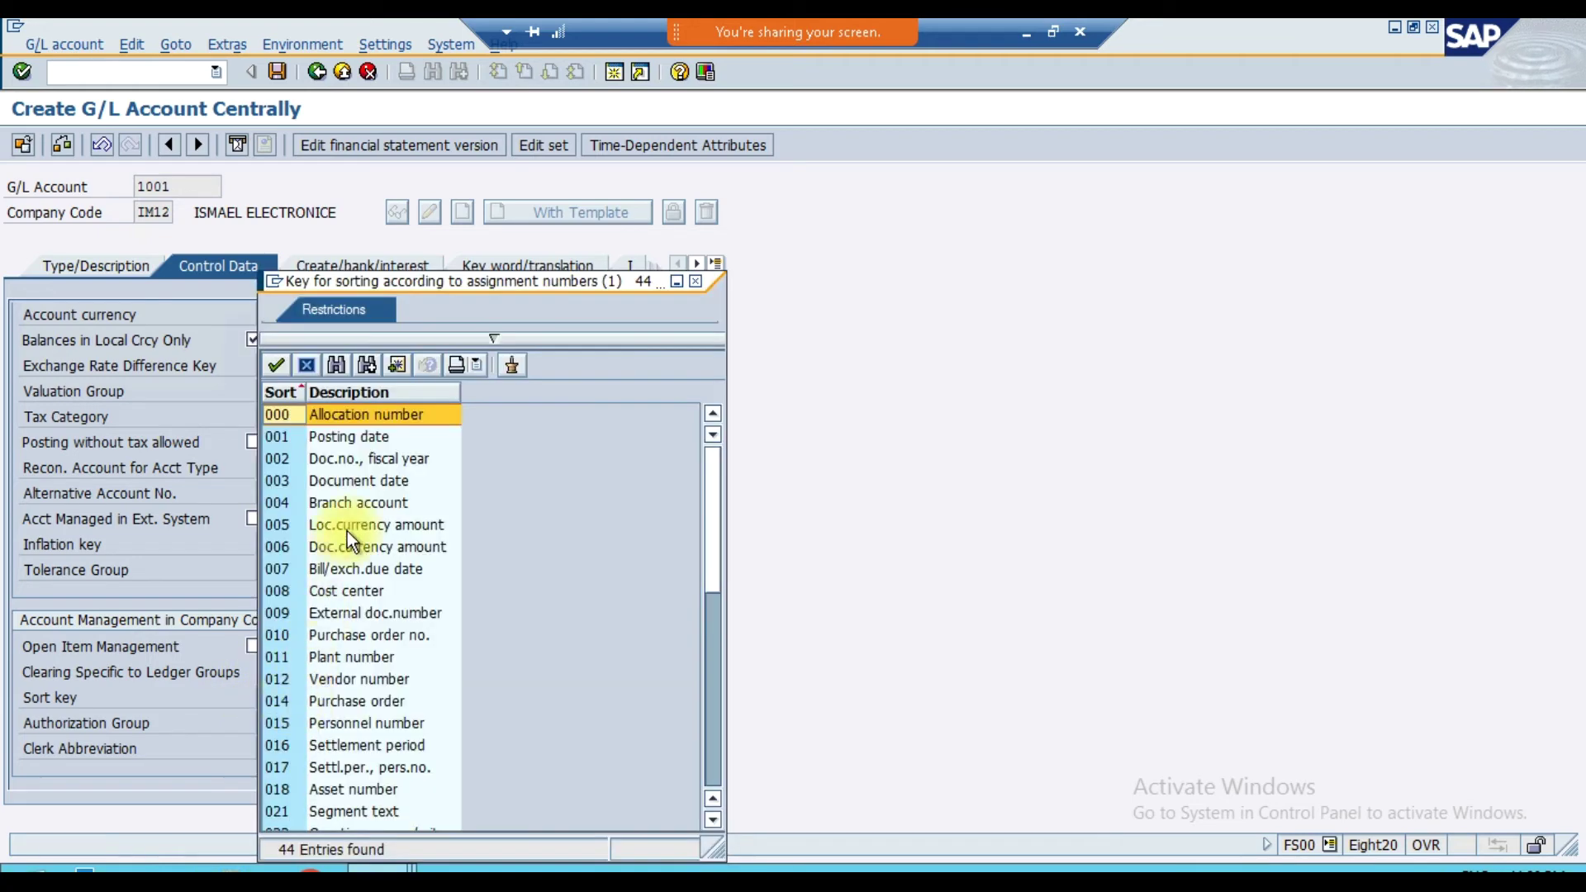
pyautogui.doubleClick(359, 439)
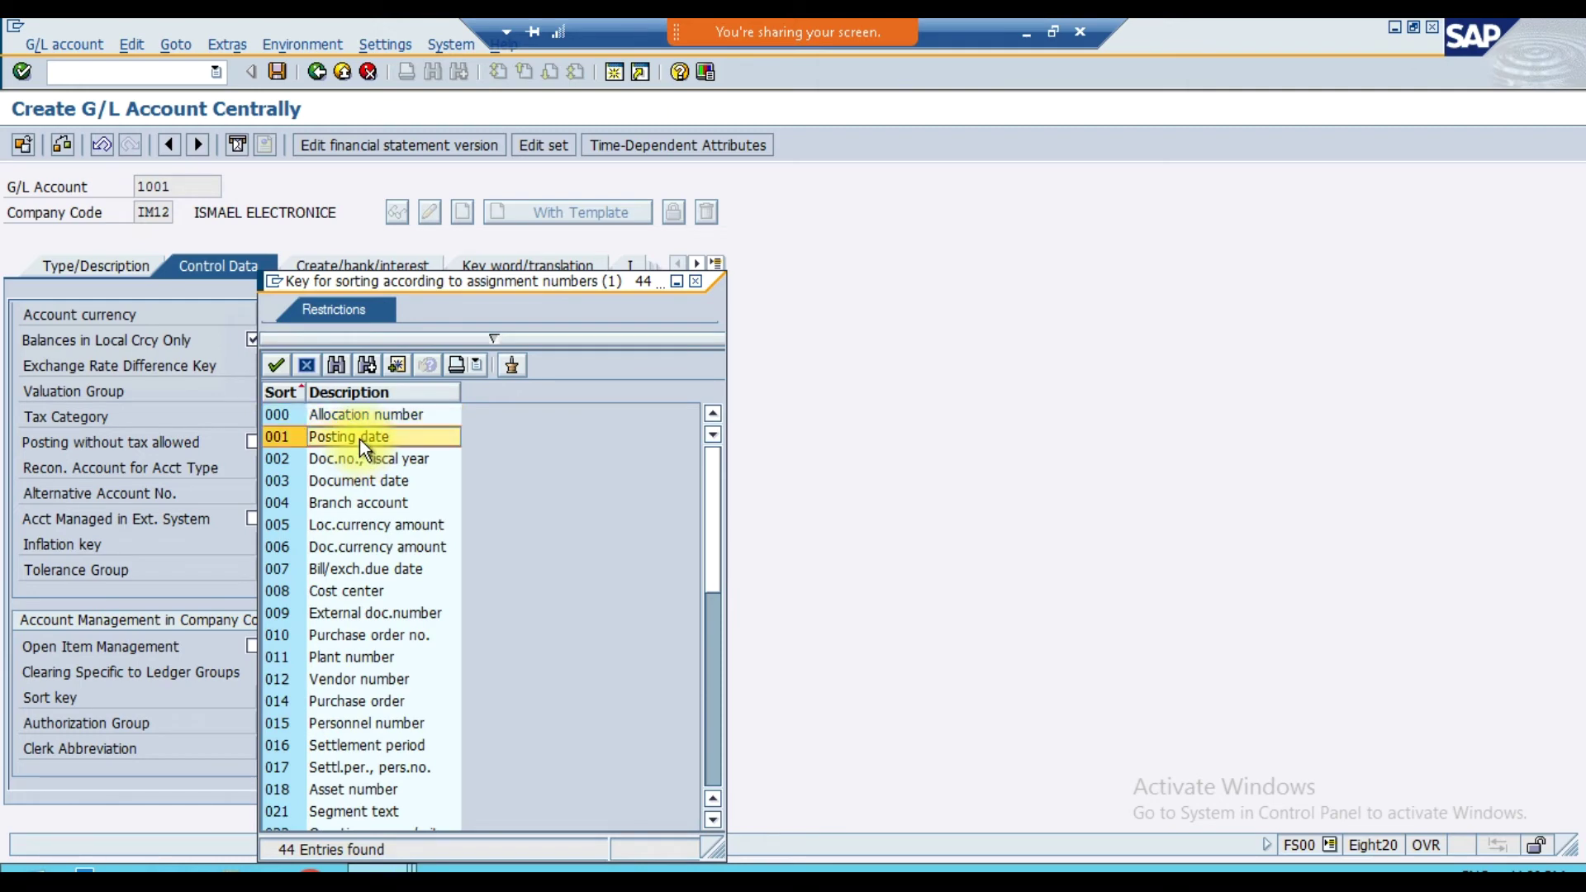
# - Assign field status group G001 General (with text, assignment) to account 1001 and save the new G/L account
pyautogui.click(335, 268)
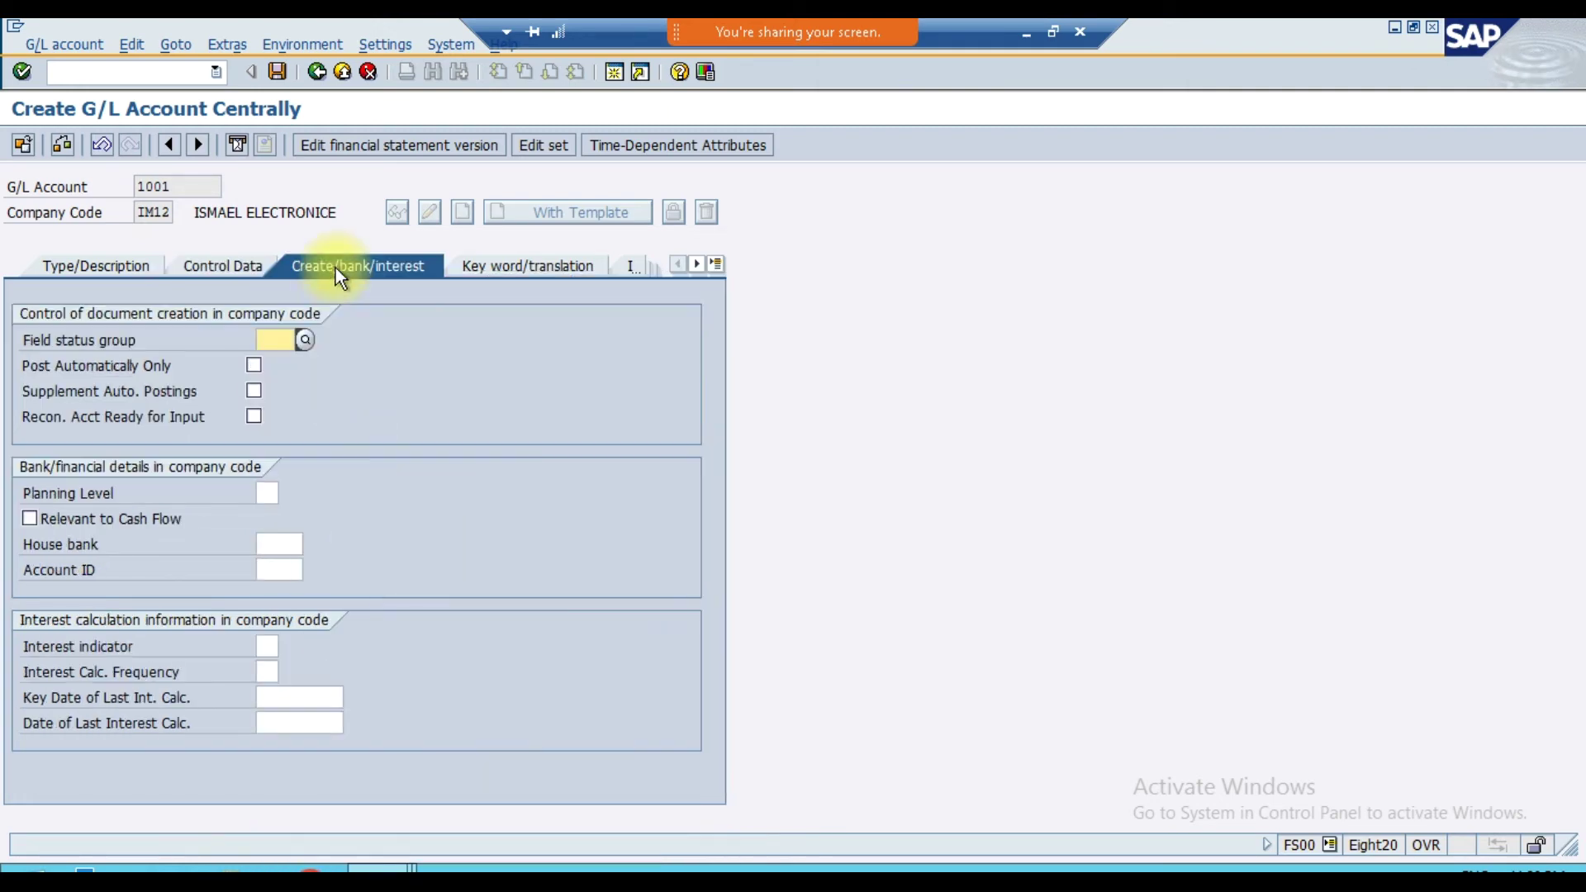
pyautogui.click(307, 347)
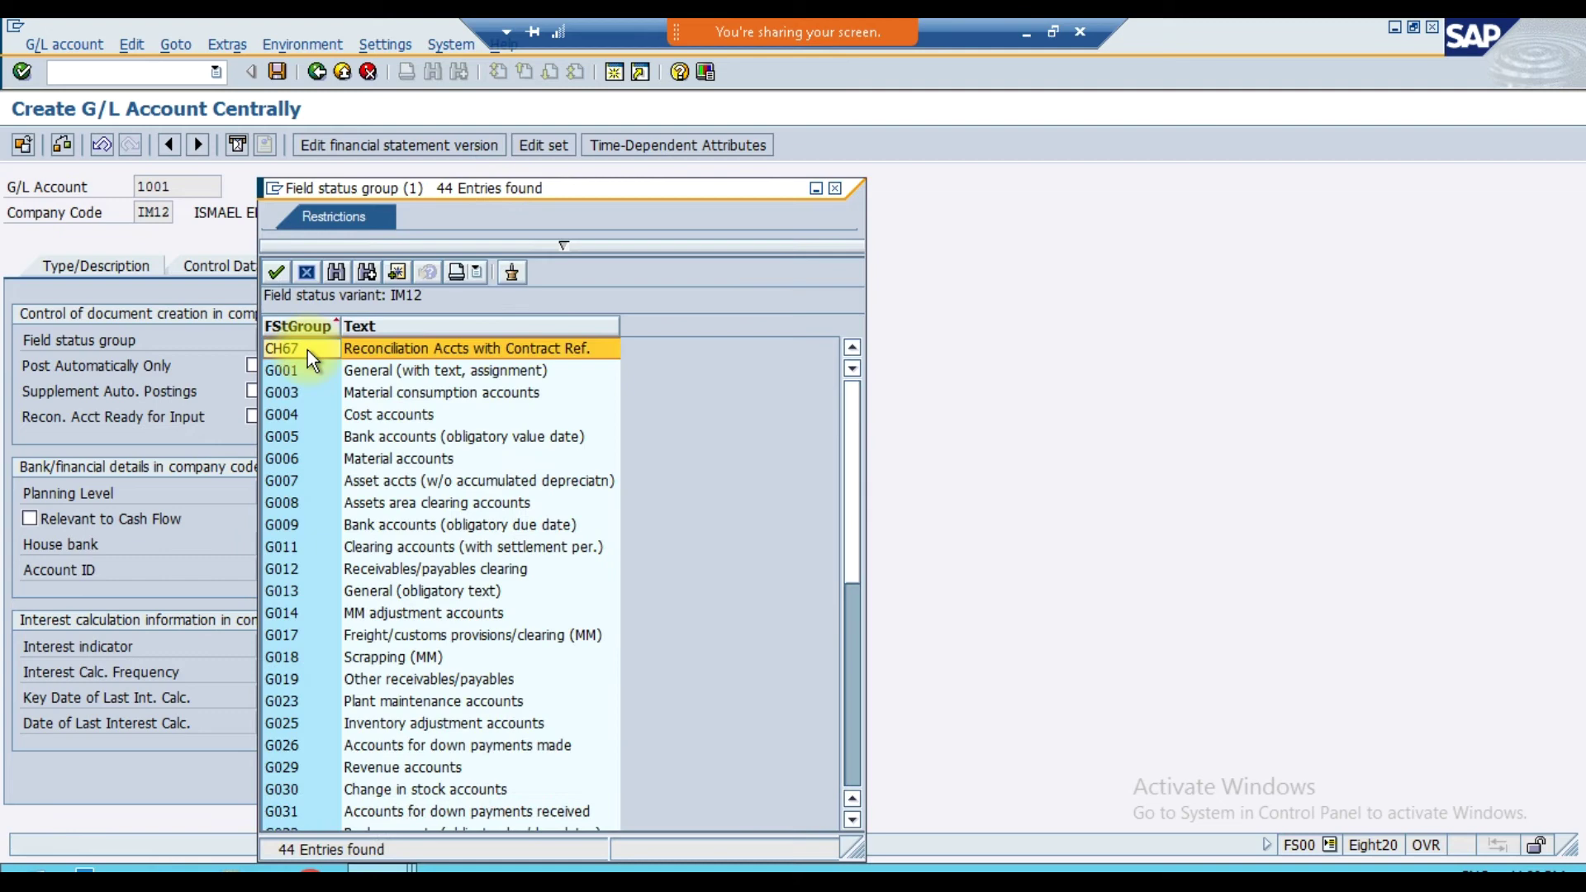
pyautogui.doubleClick(394, 378)
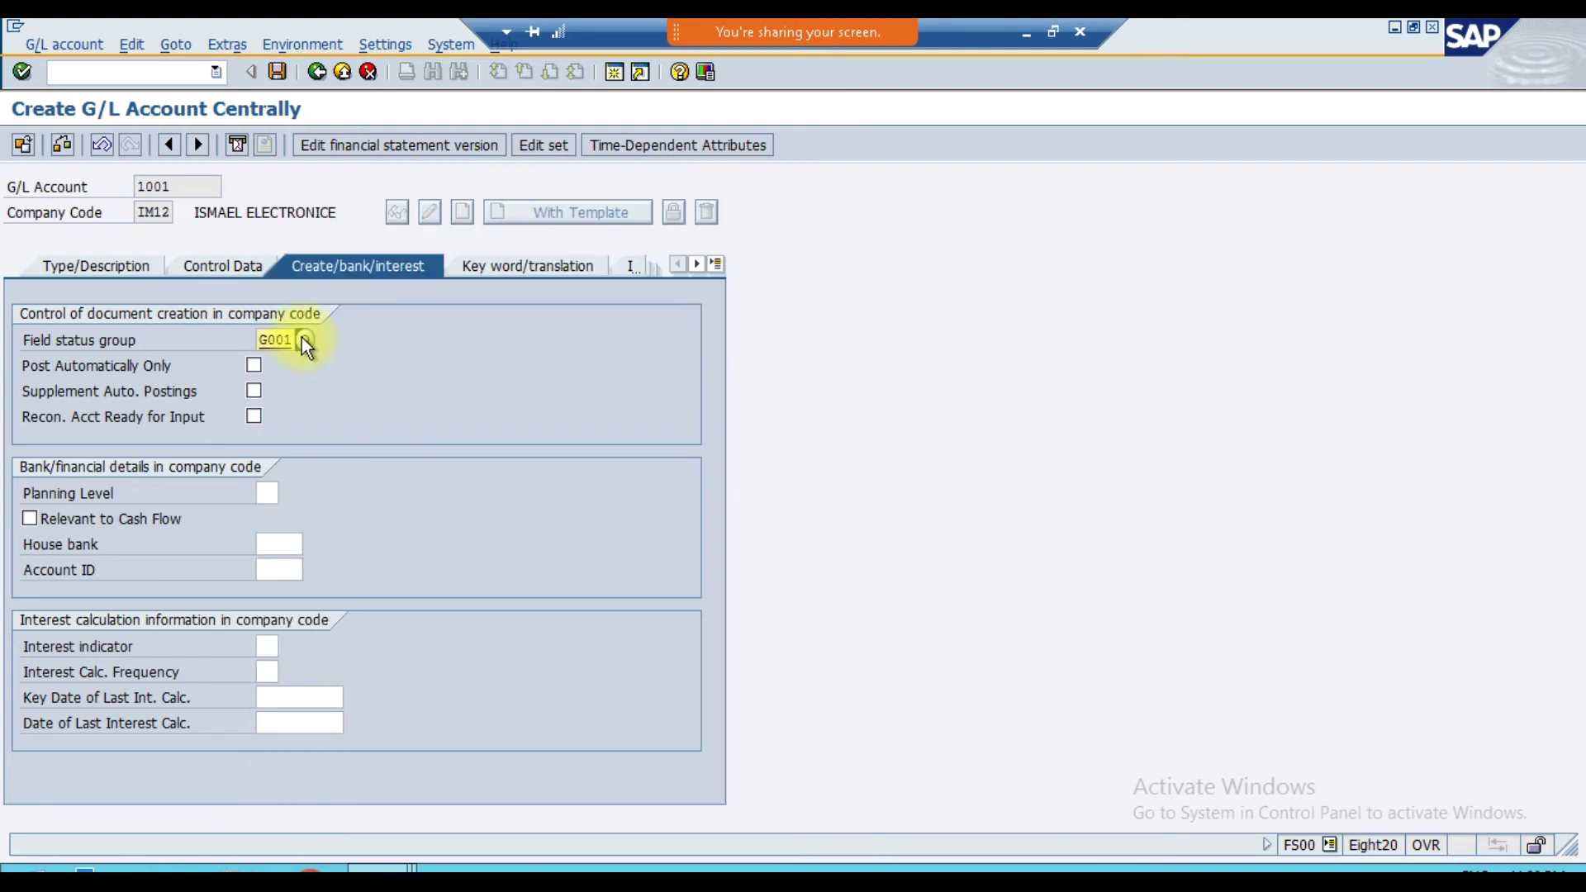
pyautogui.press('Return')
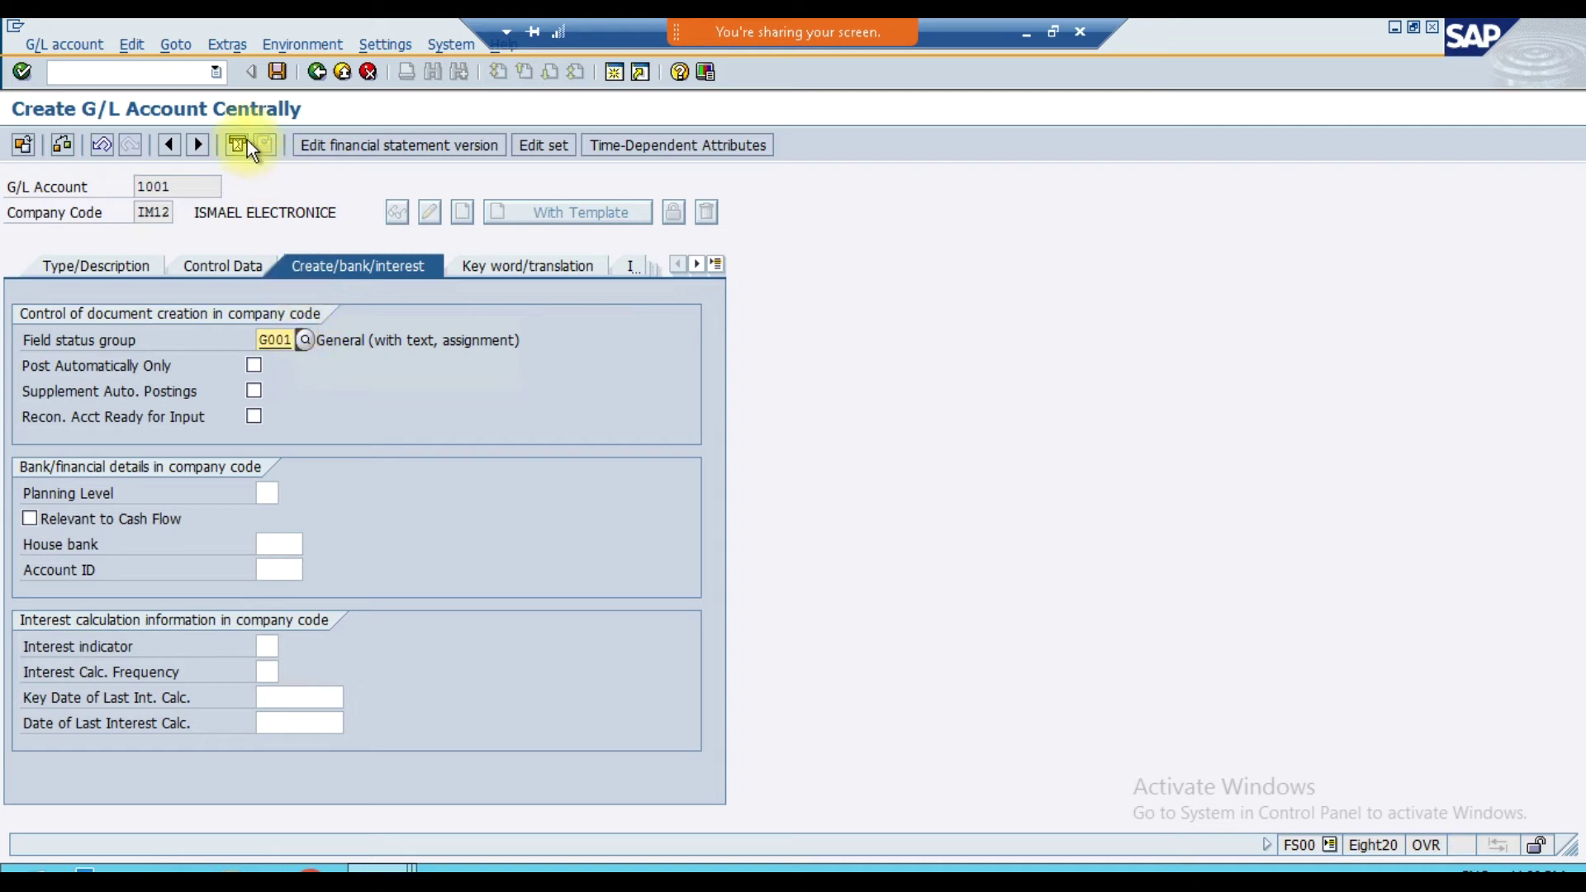
pyautogui.click(279, 76)
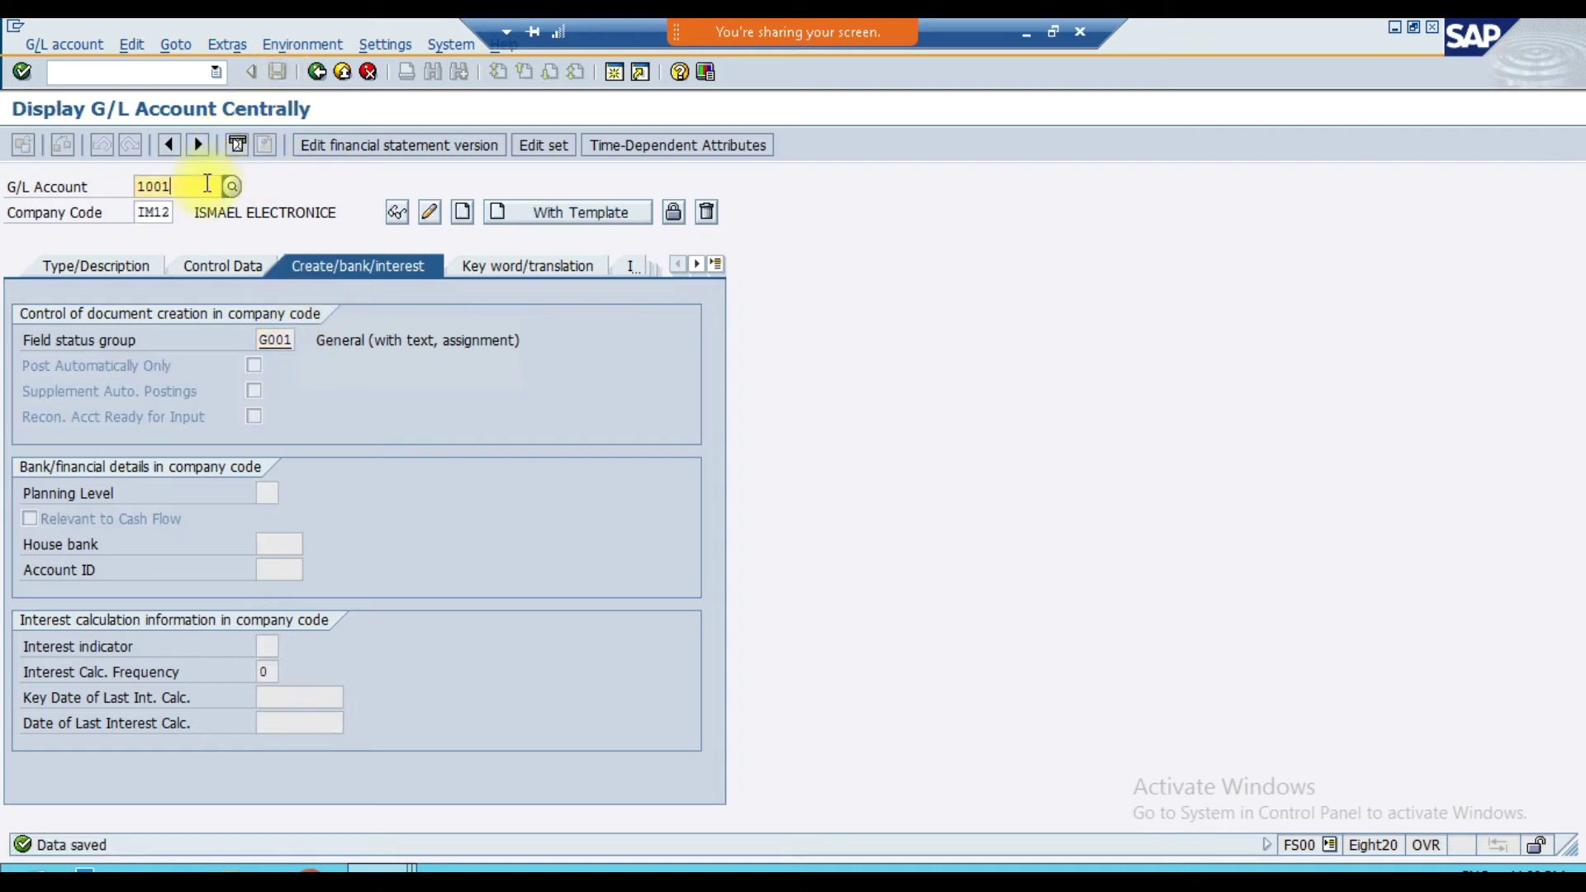
# - Start creating G/L account 1002 in company code IM12
pyautogui.press('BackSpace')
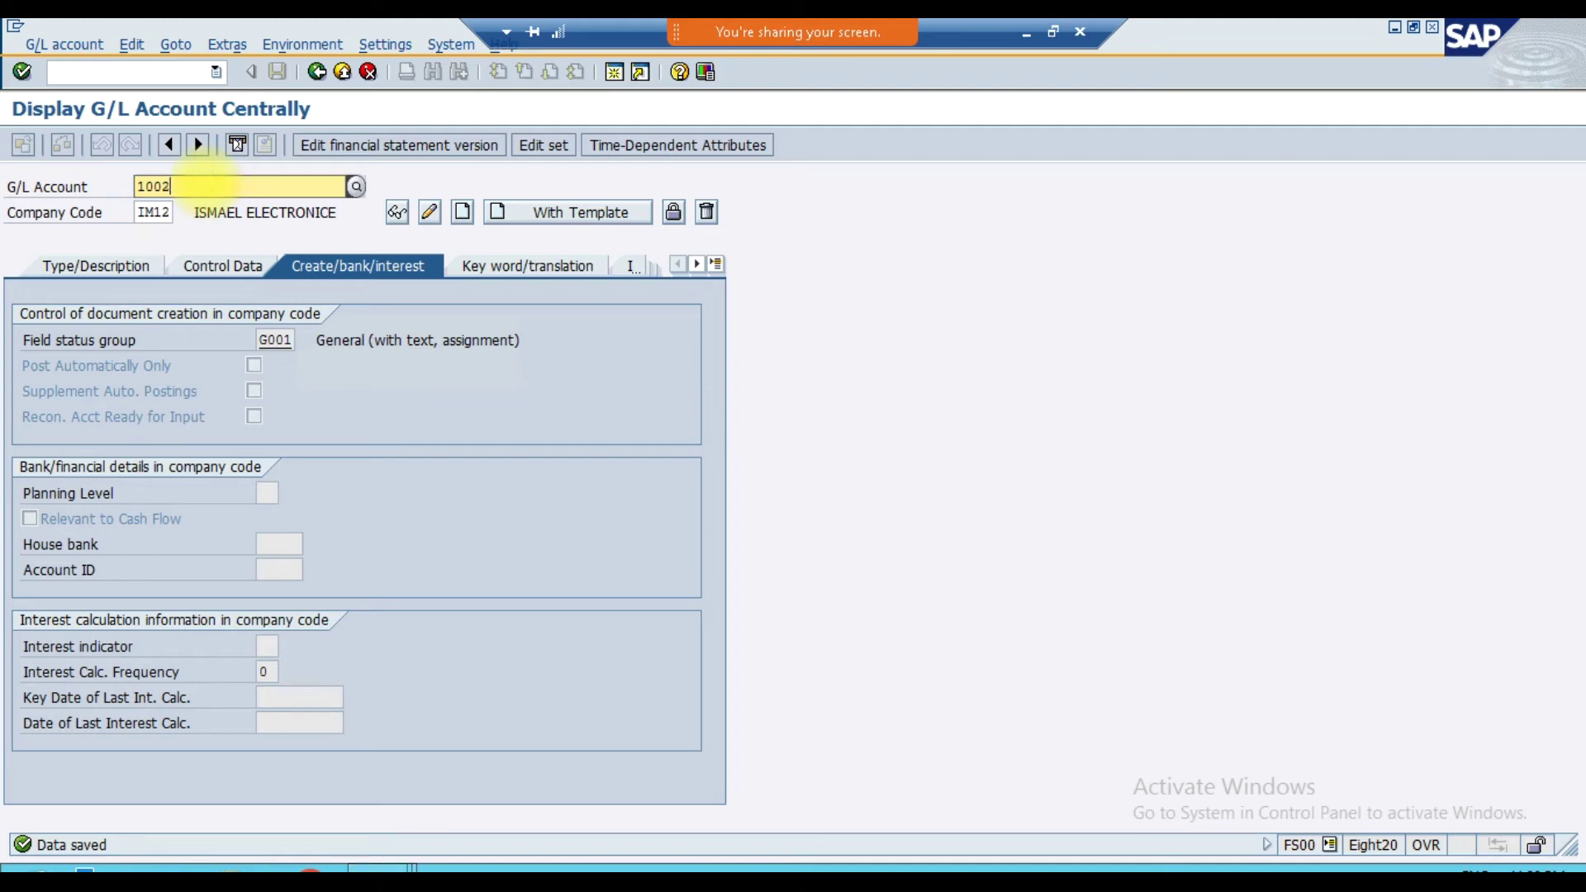
pyautogui.write('2')
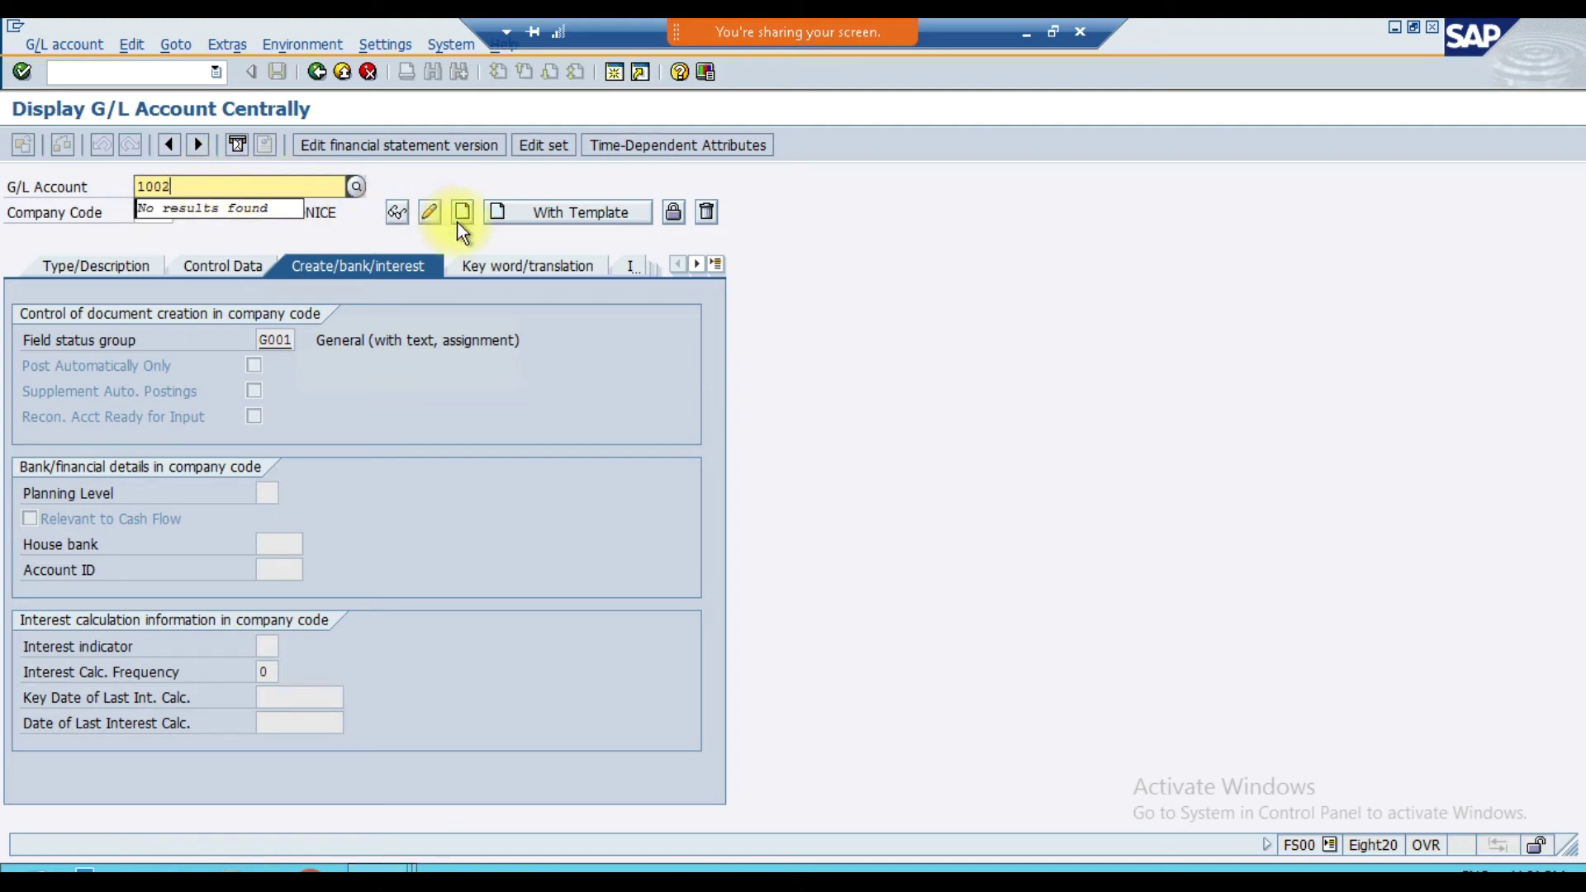
pyautogui.click(461, 216)
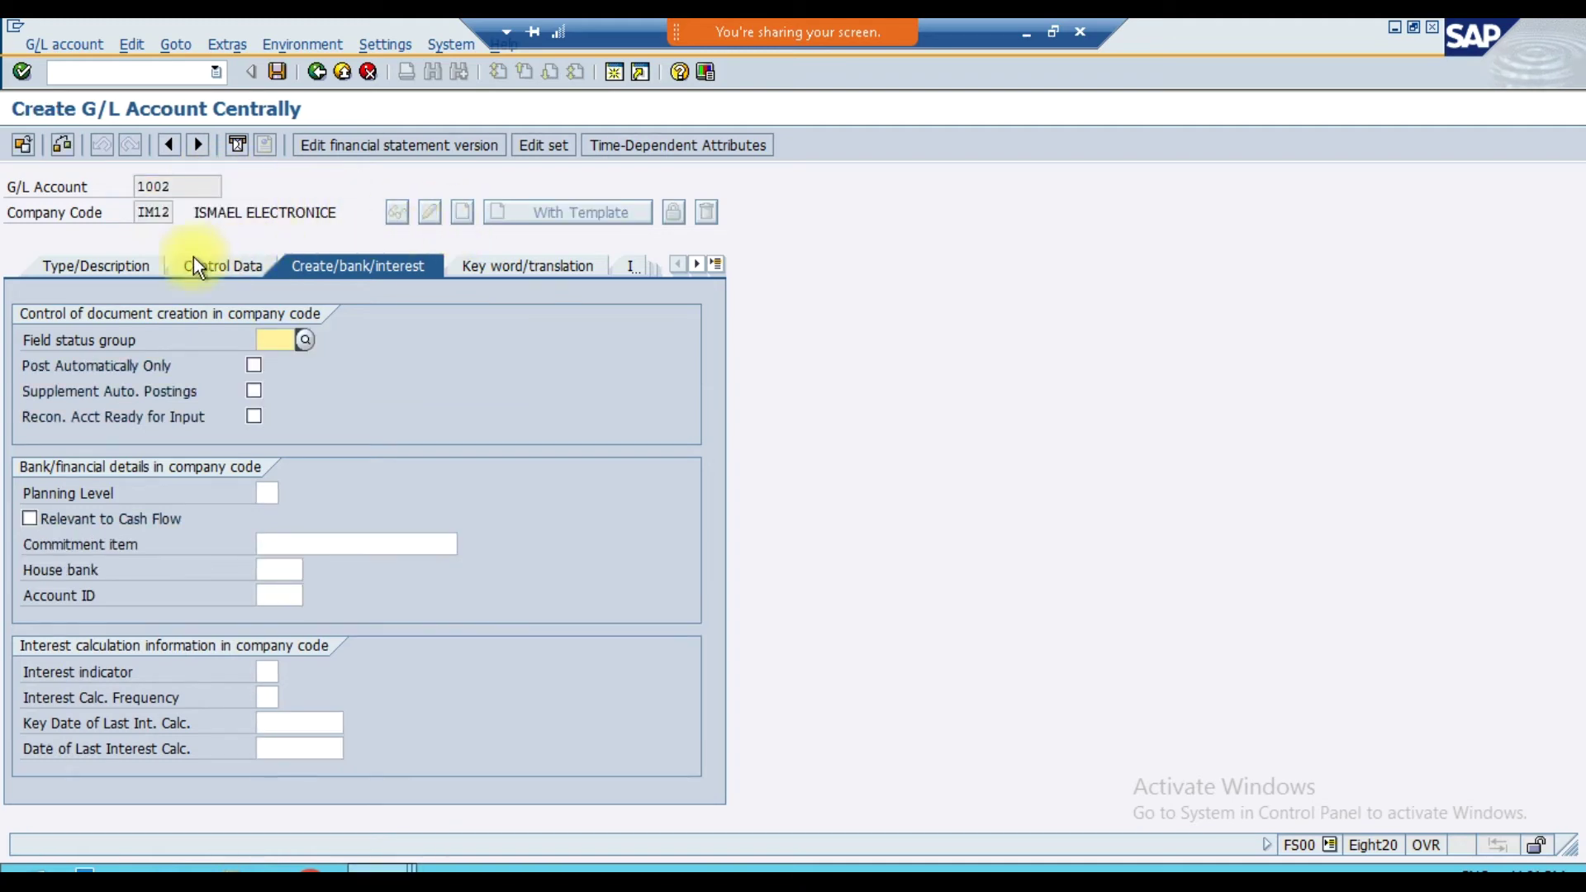
# - Classify account 1002 as a Balance Sheet Account in the Assets account group
pyautogui.click(133, 271)
pyautogui.click(302, 337)
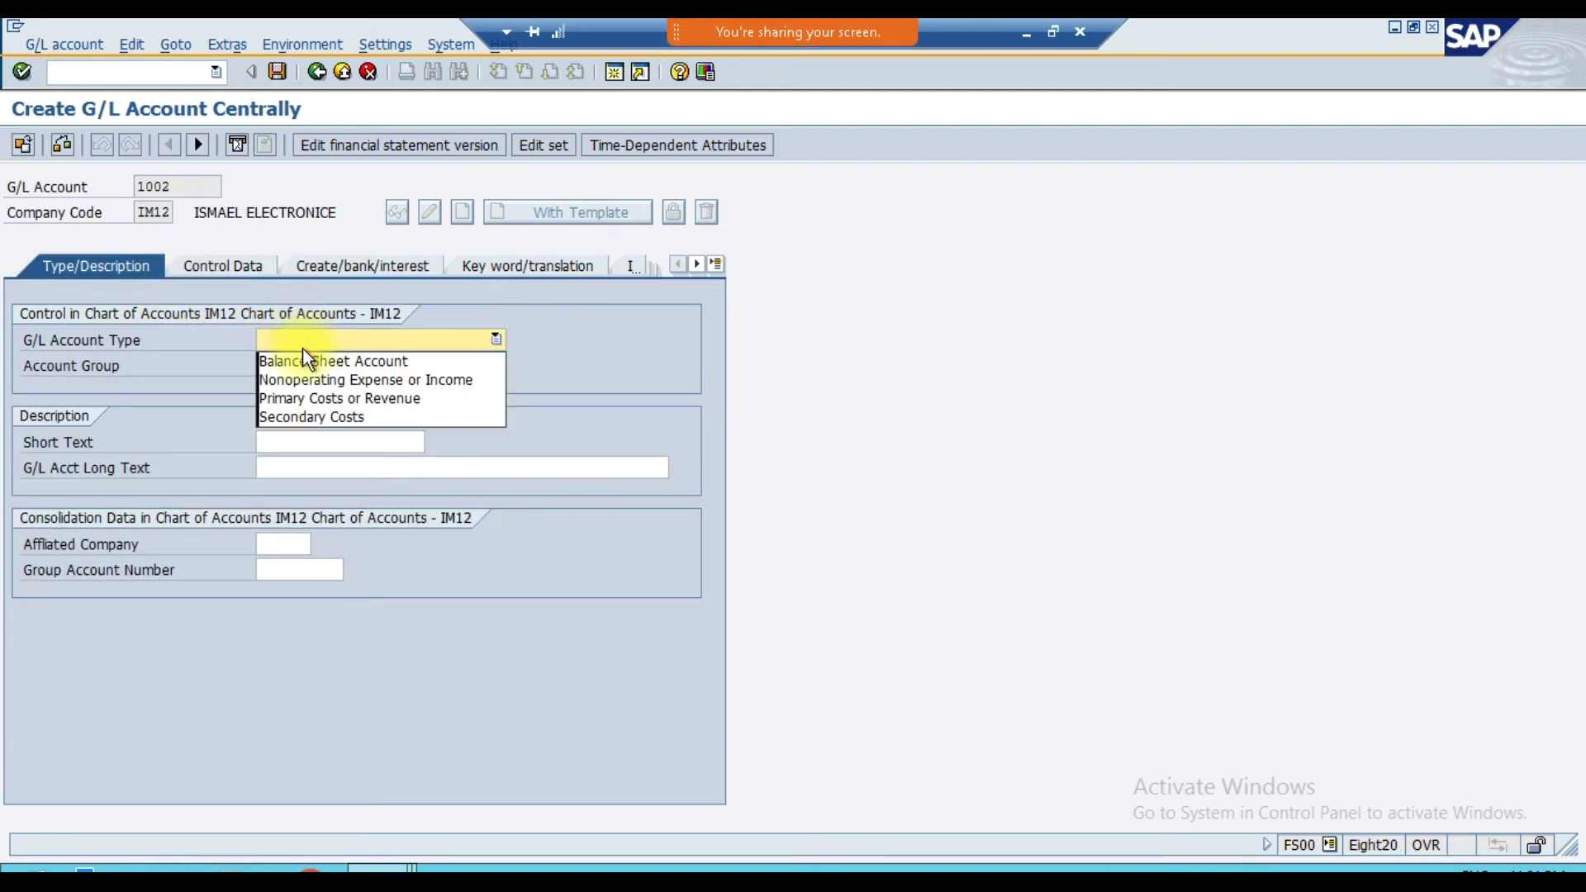
pyautogui.click(302, 356)
pyautogui.click(302, 365)
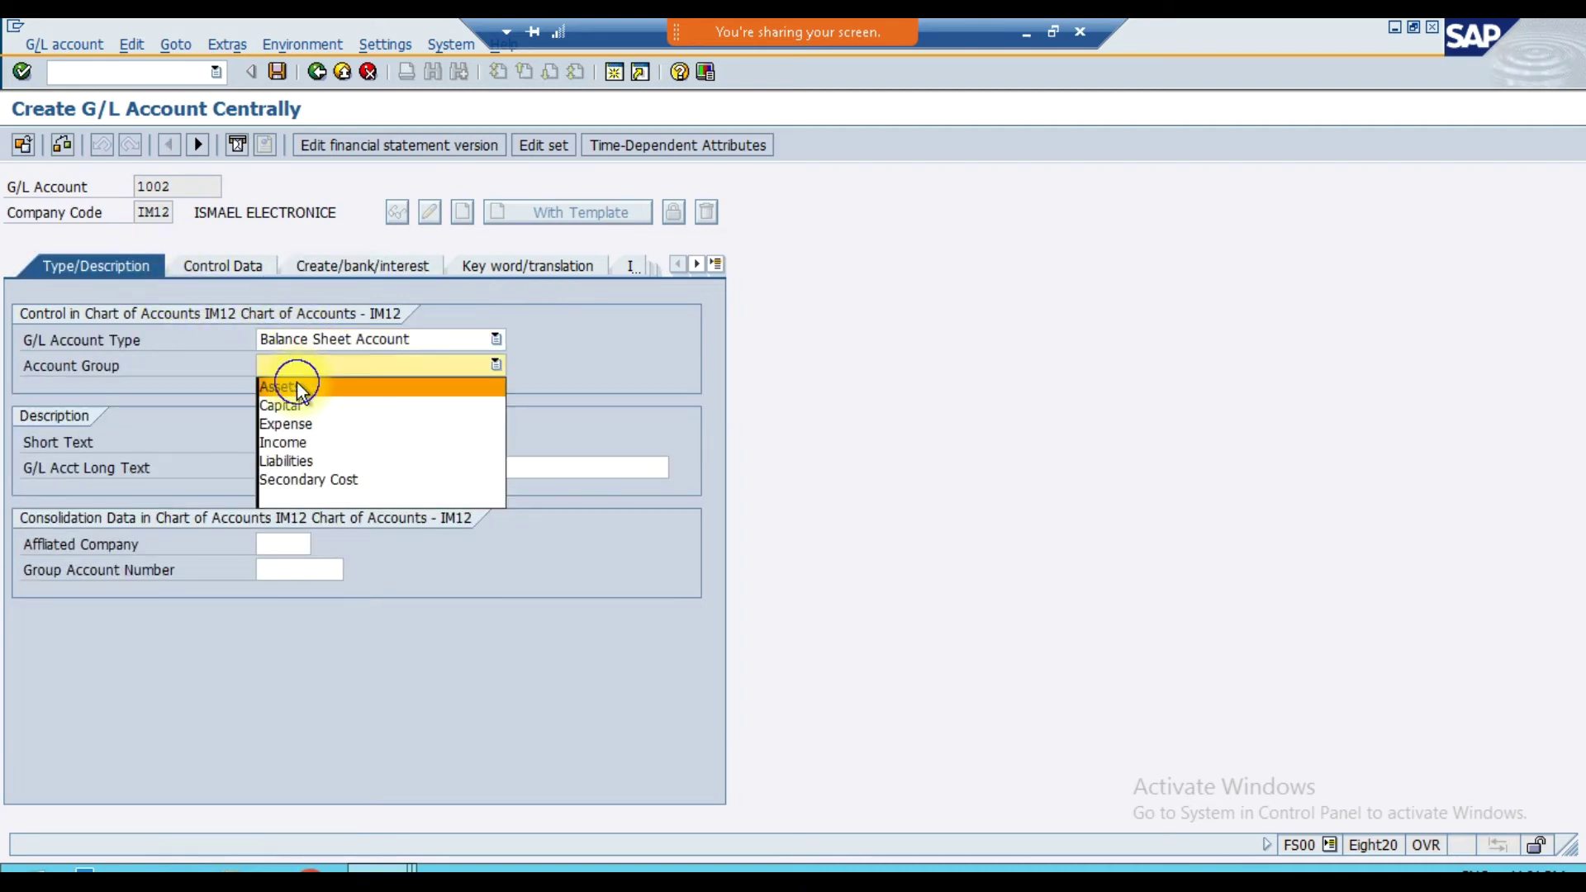
pyautogui.click(296, 387)
# - Describe account 1002 with the short text Dubai Islamic Bank A and the long text Dubai Islamic Bank Account
pyautogui.click(299, 437)
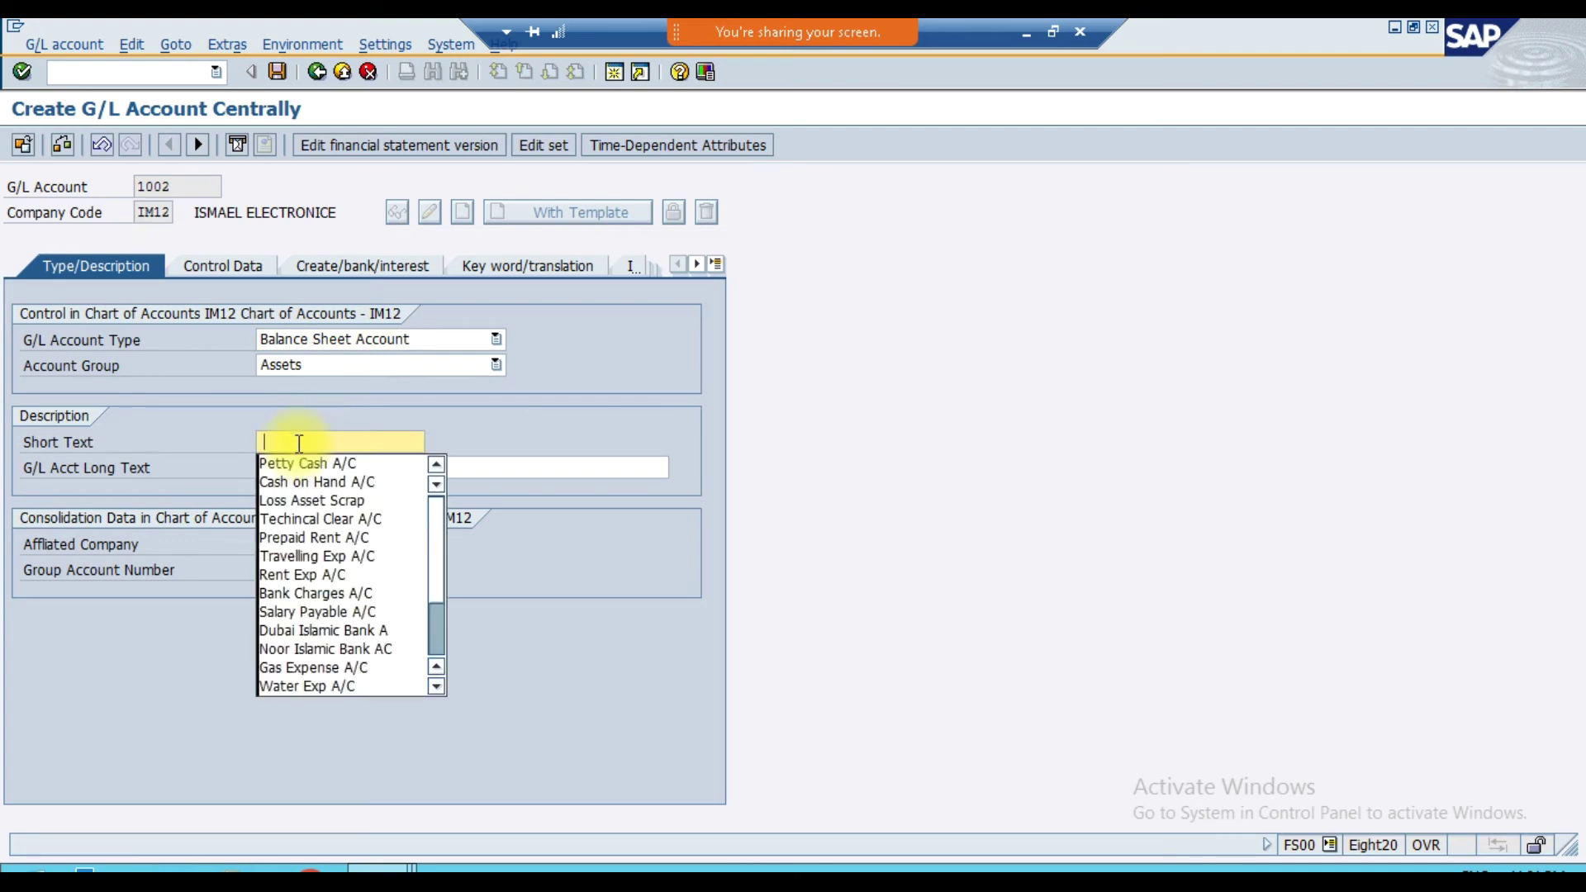
pyautogui.write('D')
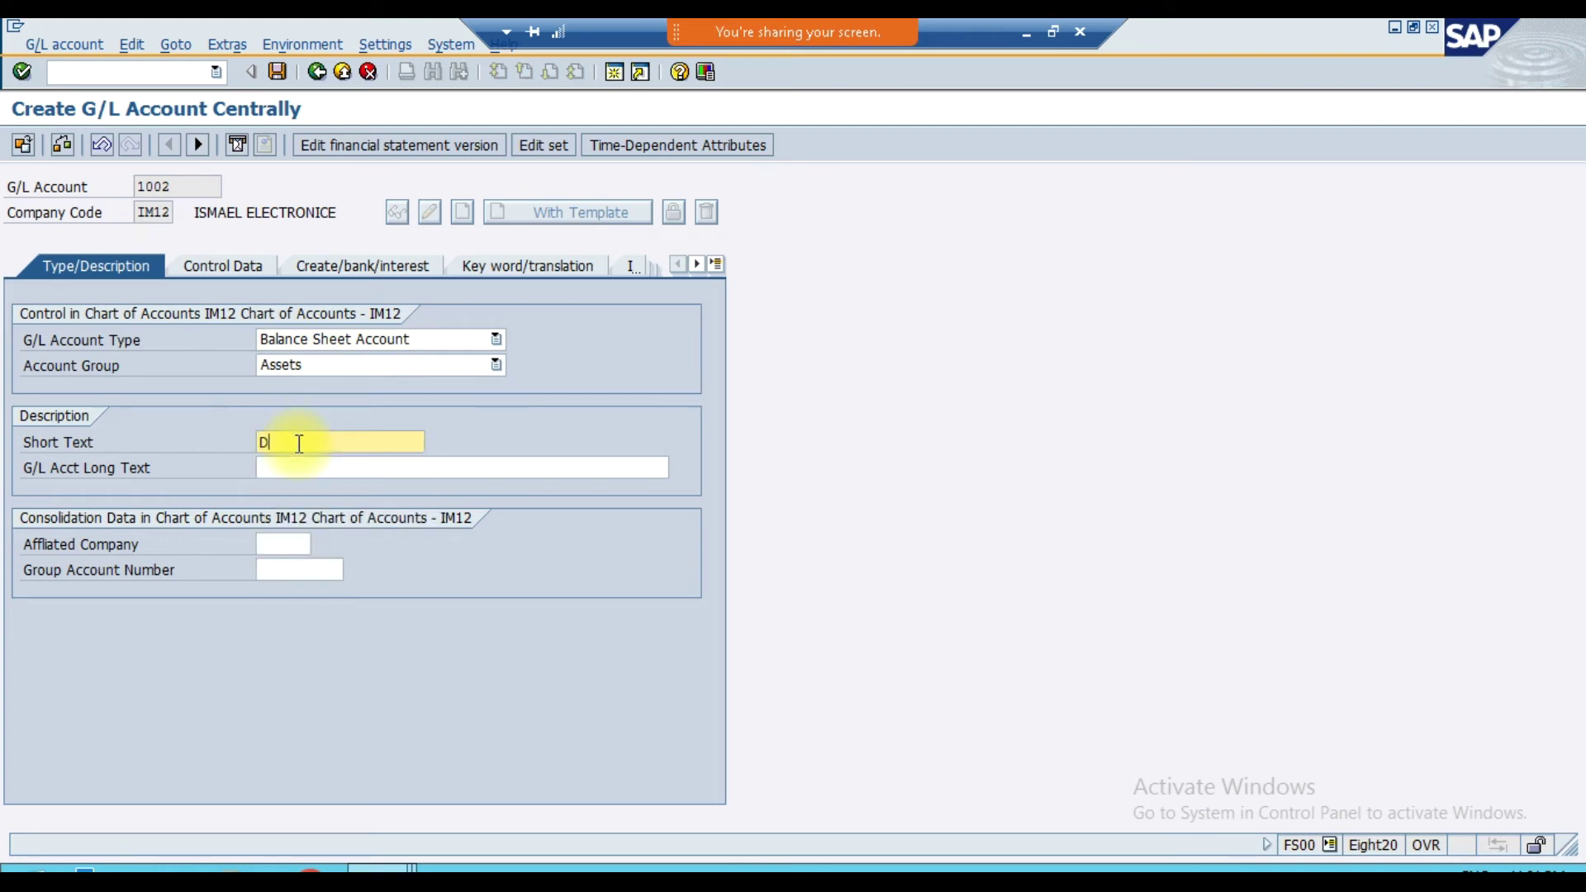
pyautogui.write('ubai')
pyautogui.press('Down')
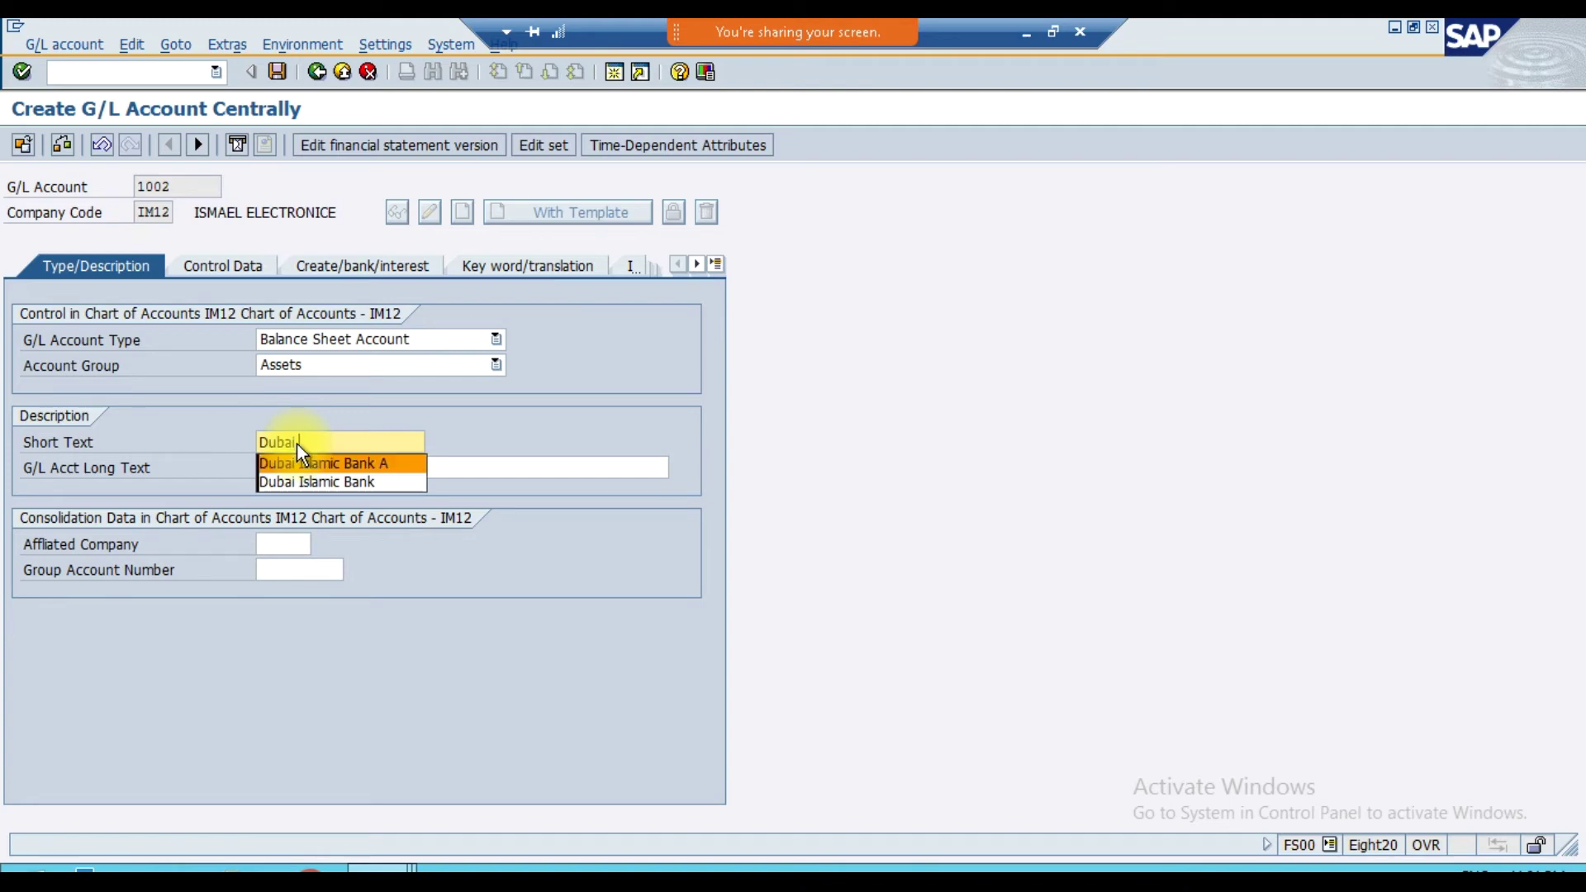
pyautogui.press('Return')
pyautogui.press('Tab')
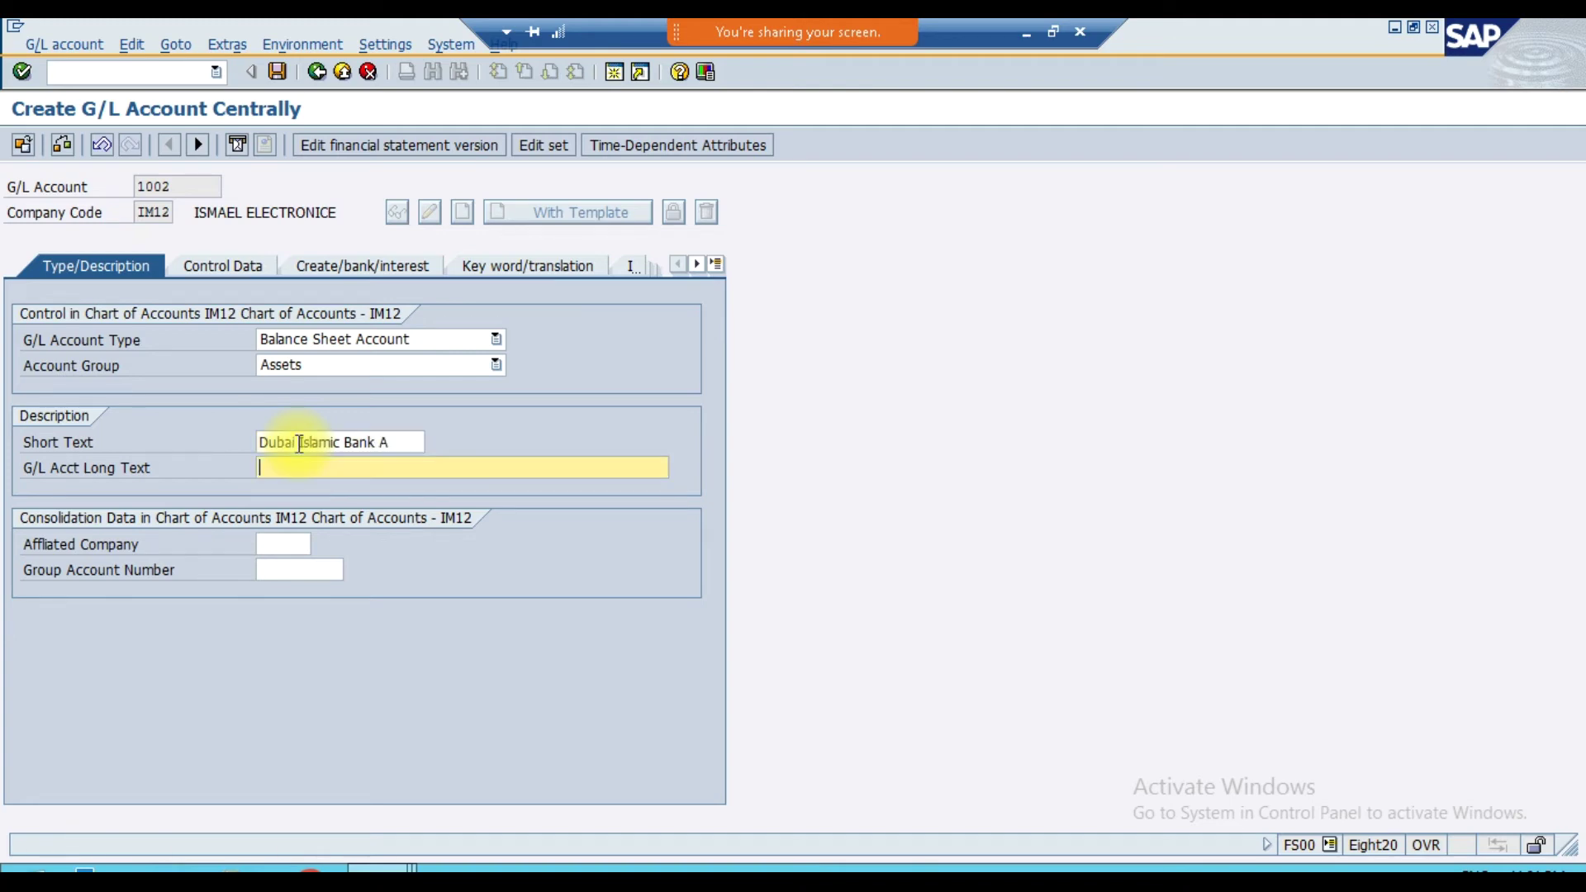
pyautogui.write('Dubai')
pyautogui.press('Down')
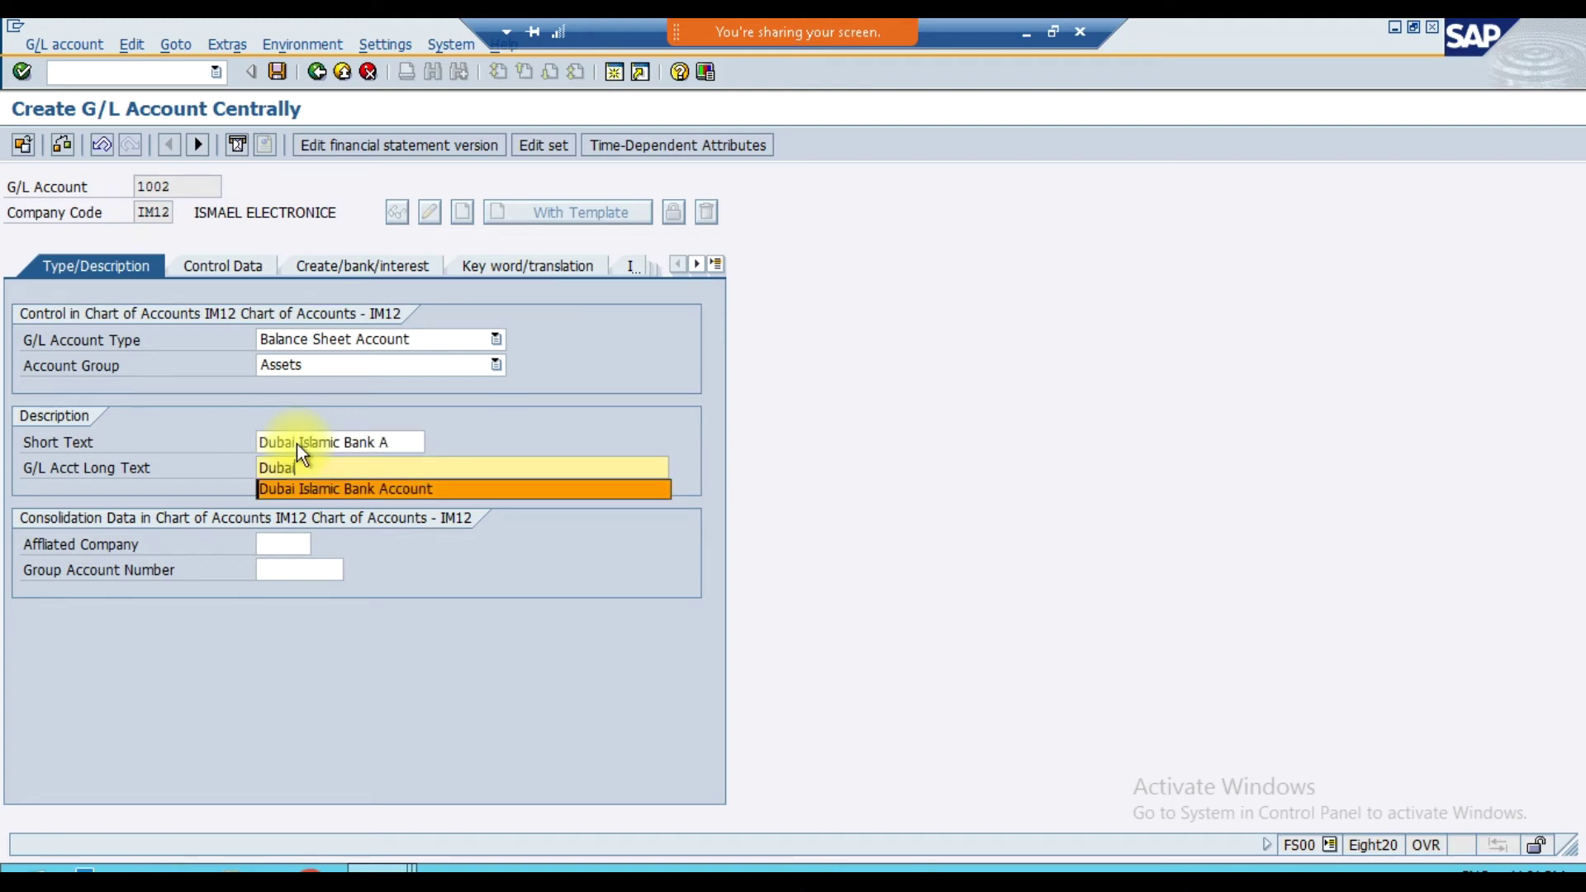
pyautogui.press('Return')
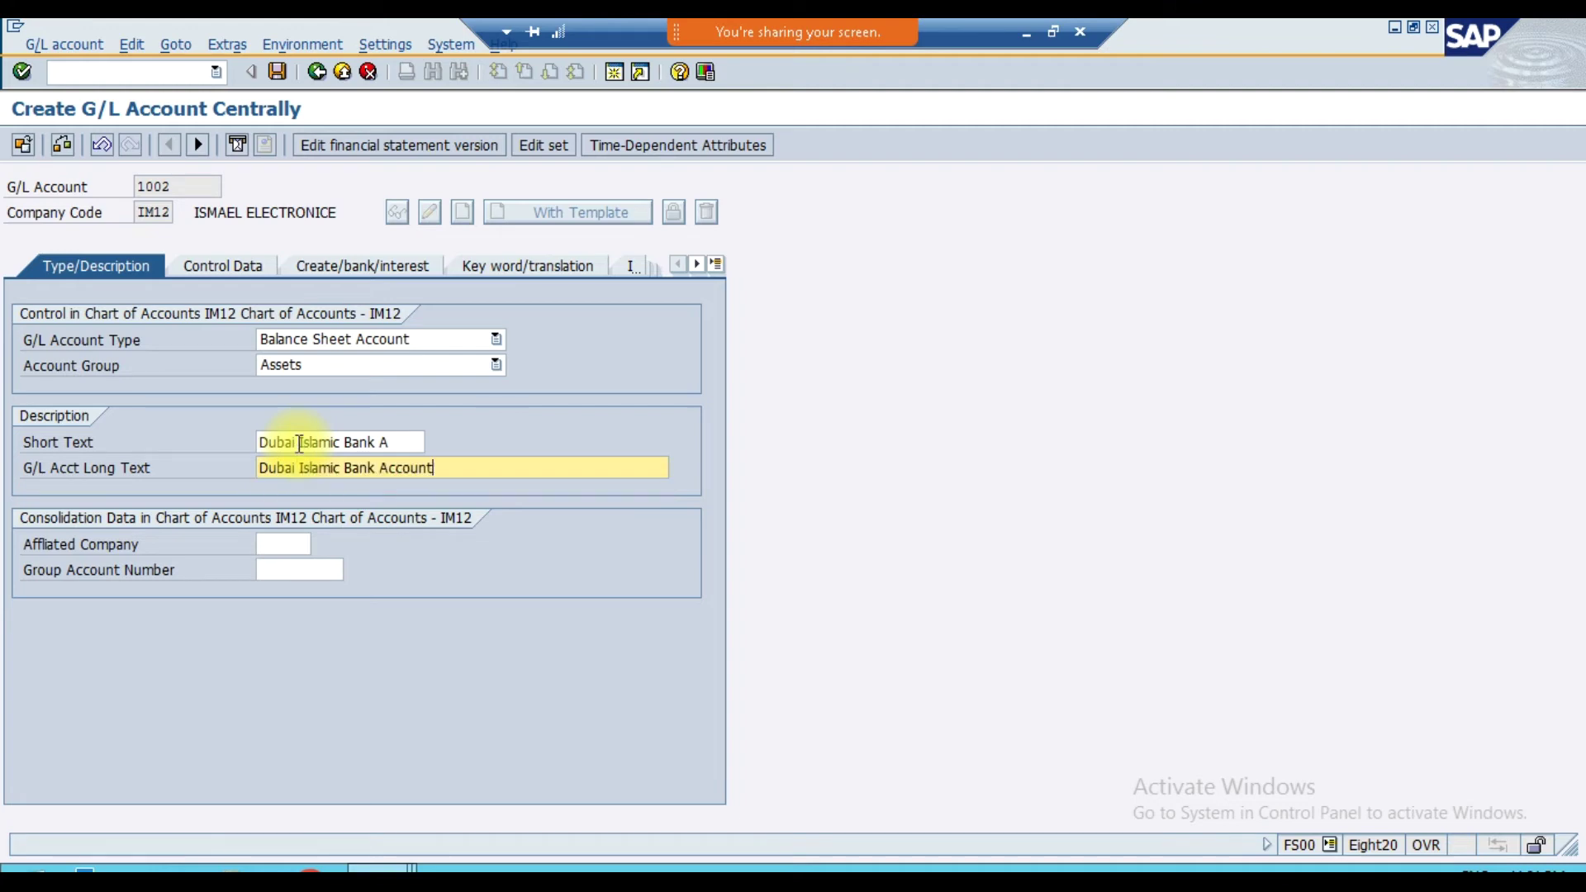
# - Assign group account number 10004 Dubai Islamic Bank Account from chart of accounts VB01 to account 1002
pyautogui.click(326, 571)
pyautogui.press('F4')
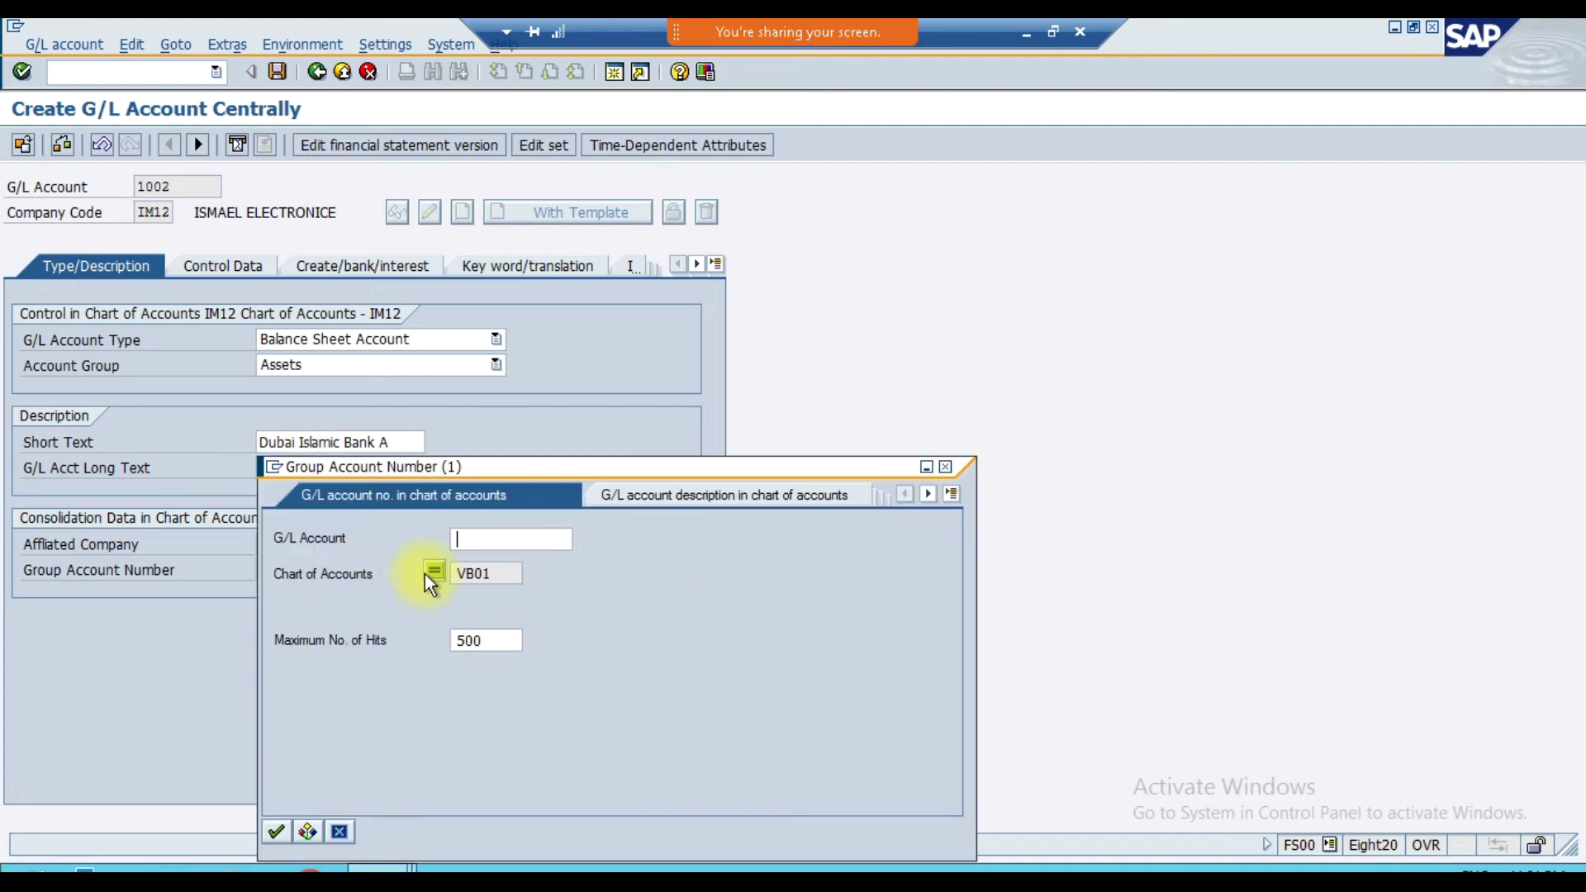
pyautogui.press('Return')
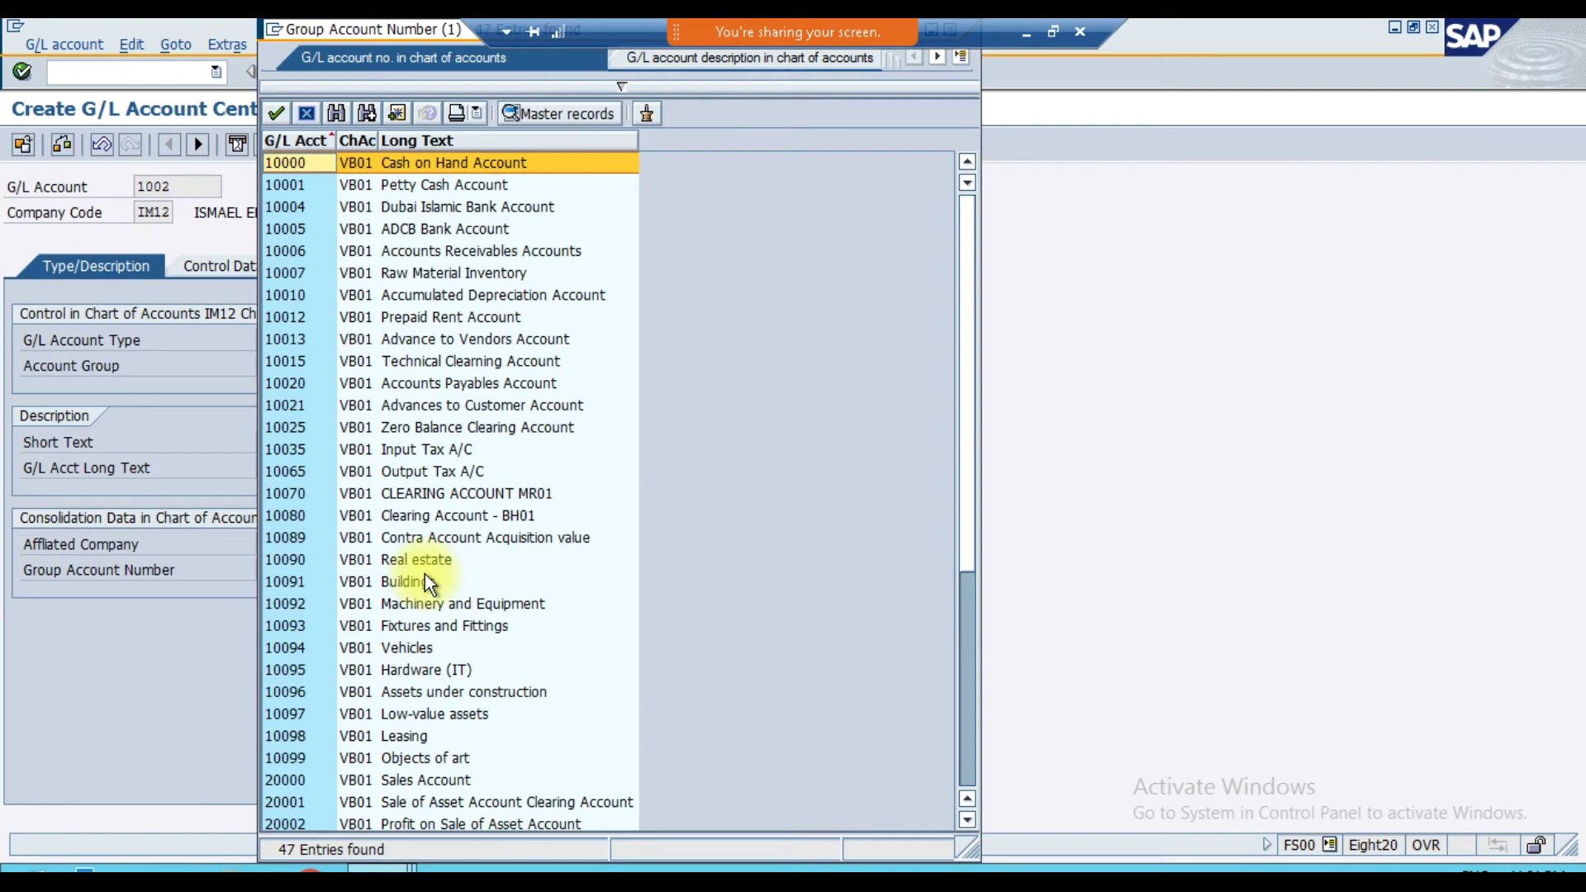
pyautogui.click(459, 208)
pyautogui.doubleClick(458, 208)
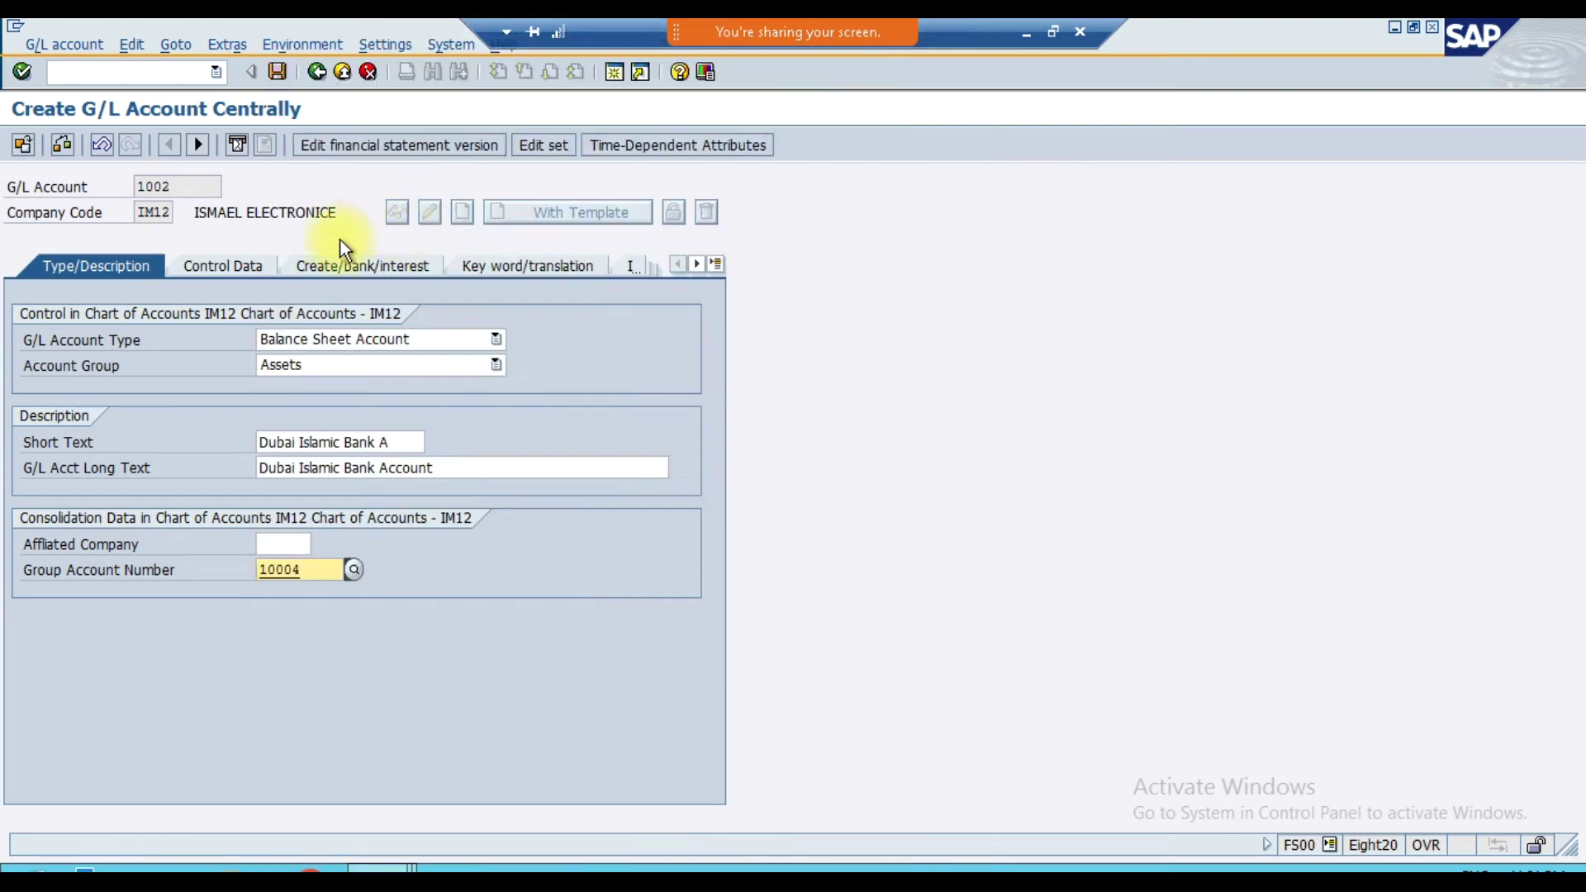
# - Restrict account 1002 to balances in local currency only and set its sort key to 001
pyautogui.click(244, 266)
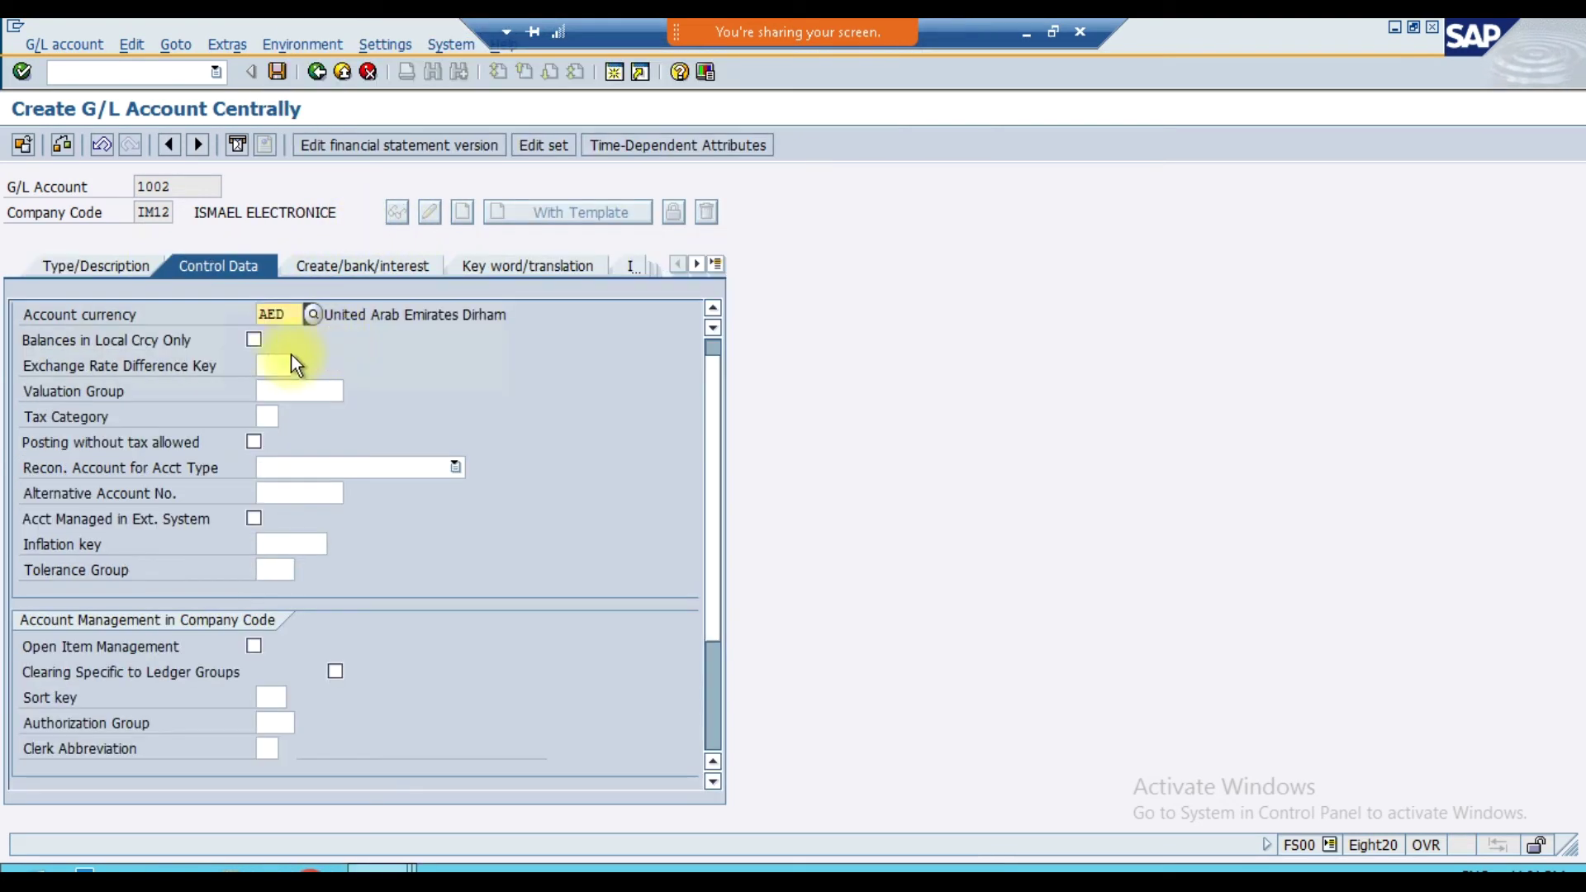
pyautogui.click(254, 339)
pyautogui.click(300, 495)
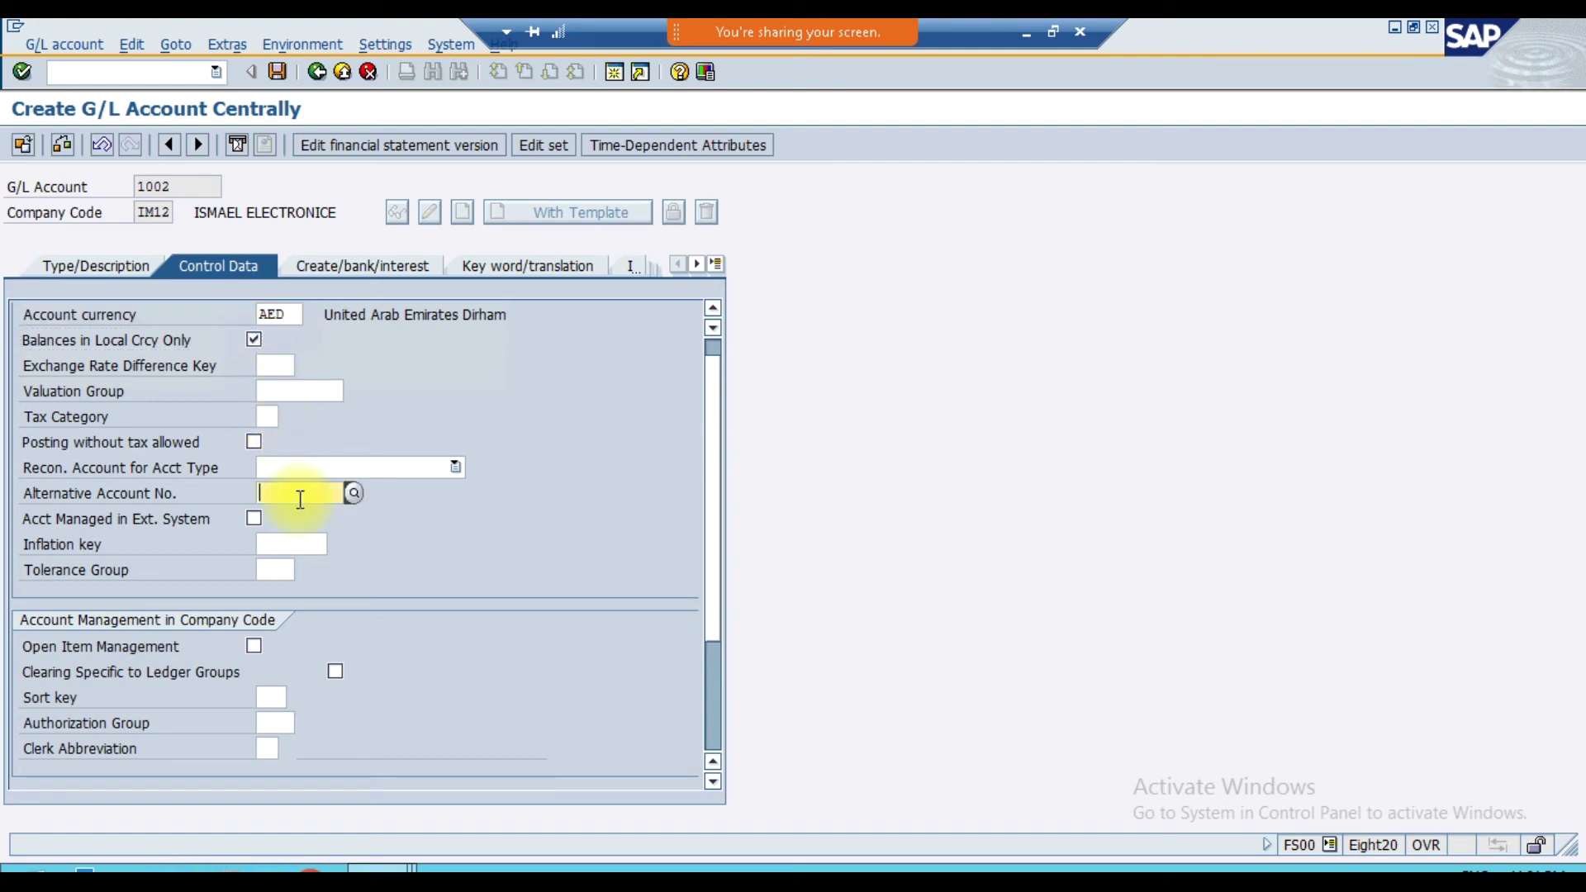
pyautogui.click(270, 697)
pyautogui.write('001')
pyautogui.press('Return')
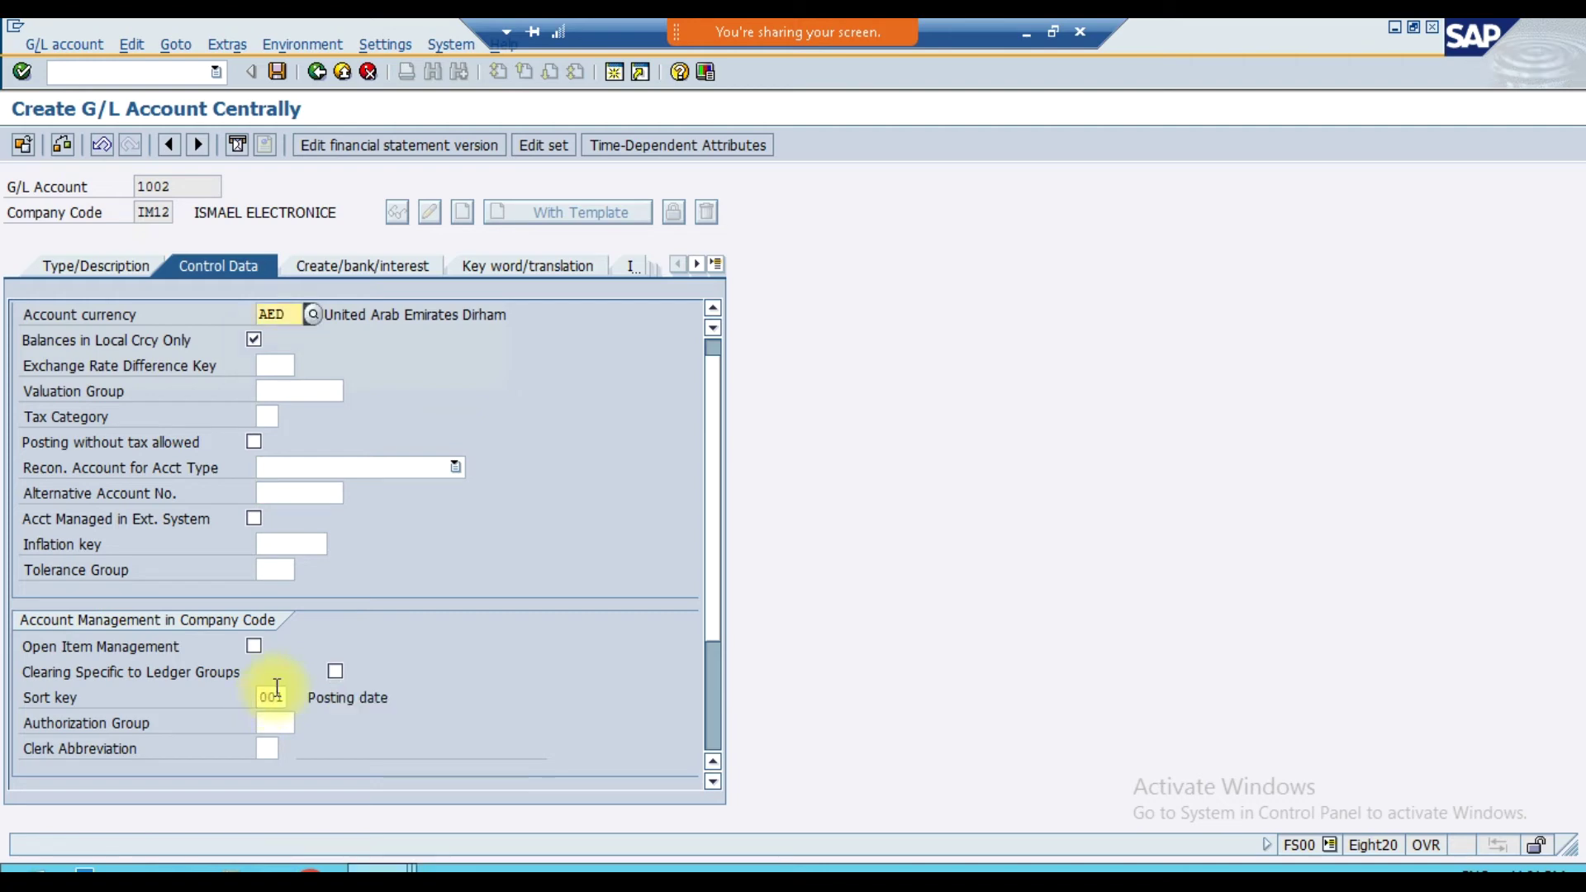
# - Assign field status group G001 General (with text, assignment) to account 1002 and save the account
pyautogui.click(327, 265)
pyautogui.click(313, 342)
pyautogui.click(316, 345)
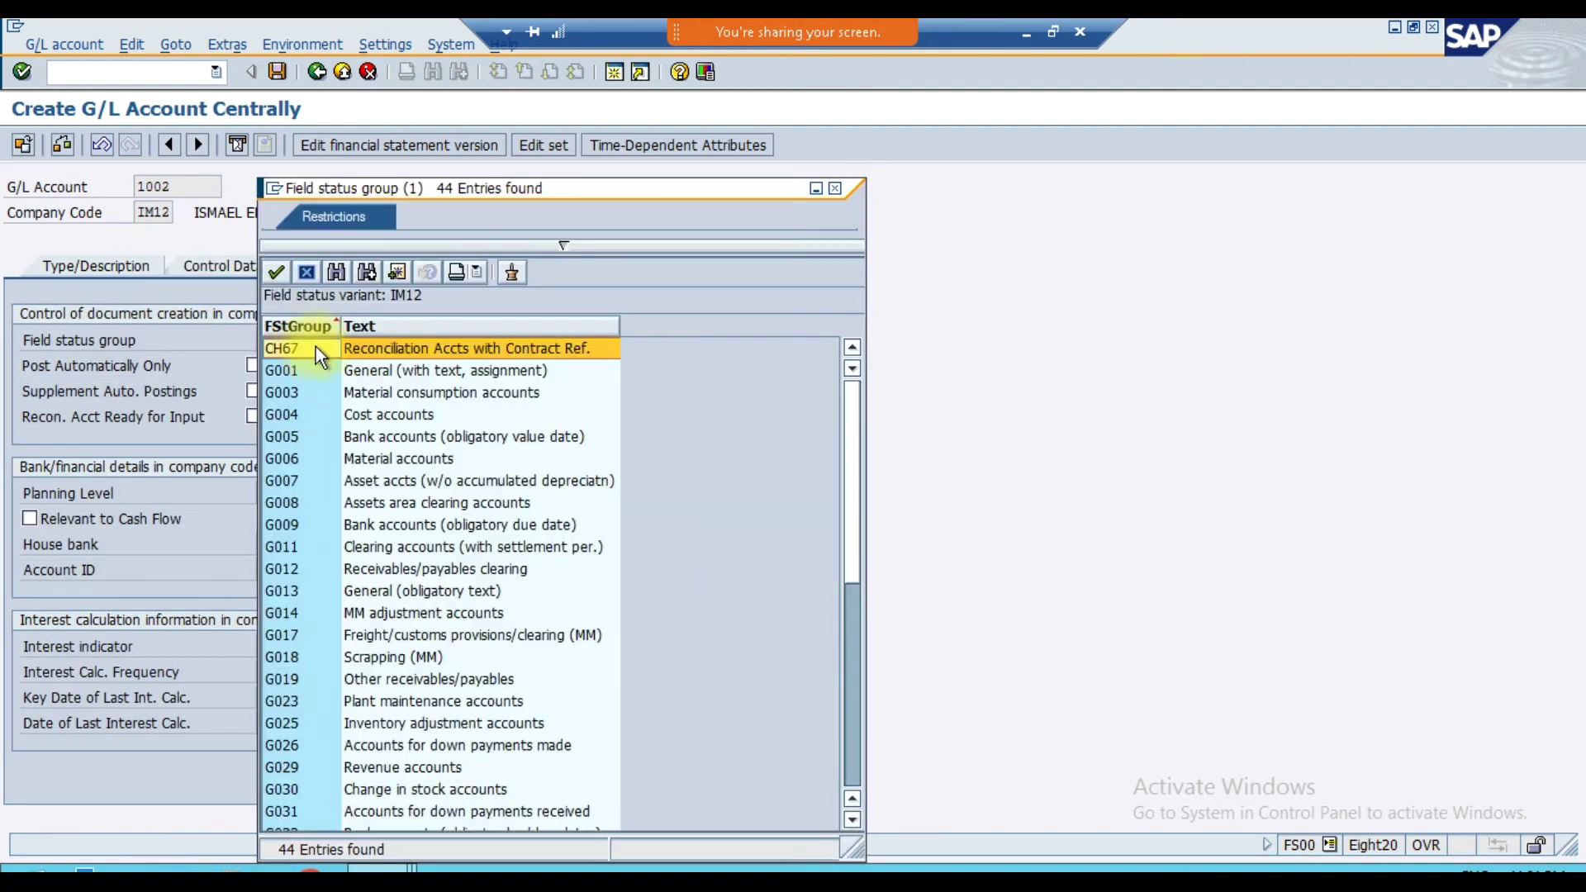
pyautogui.doubleClick(378, 370)
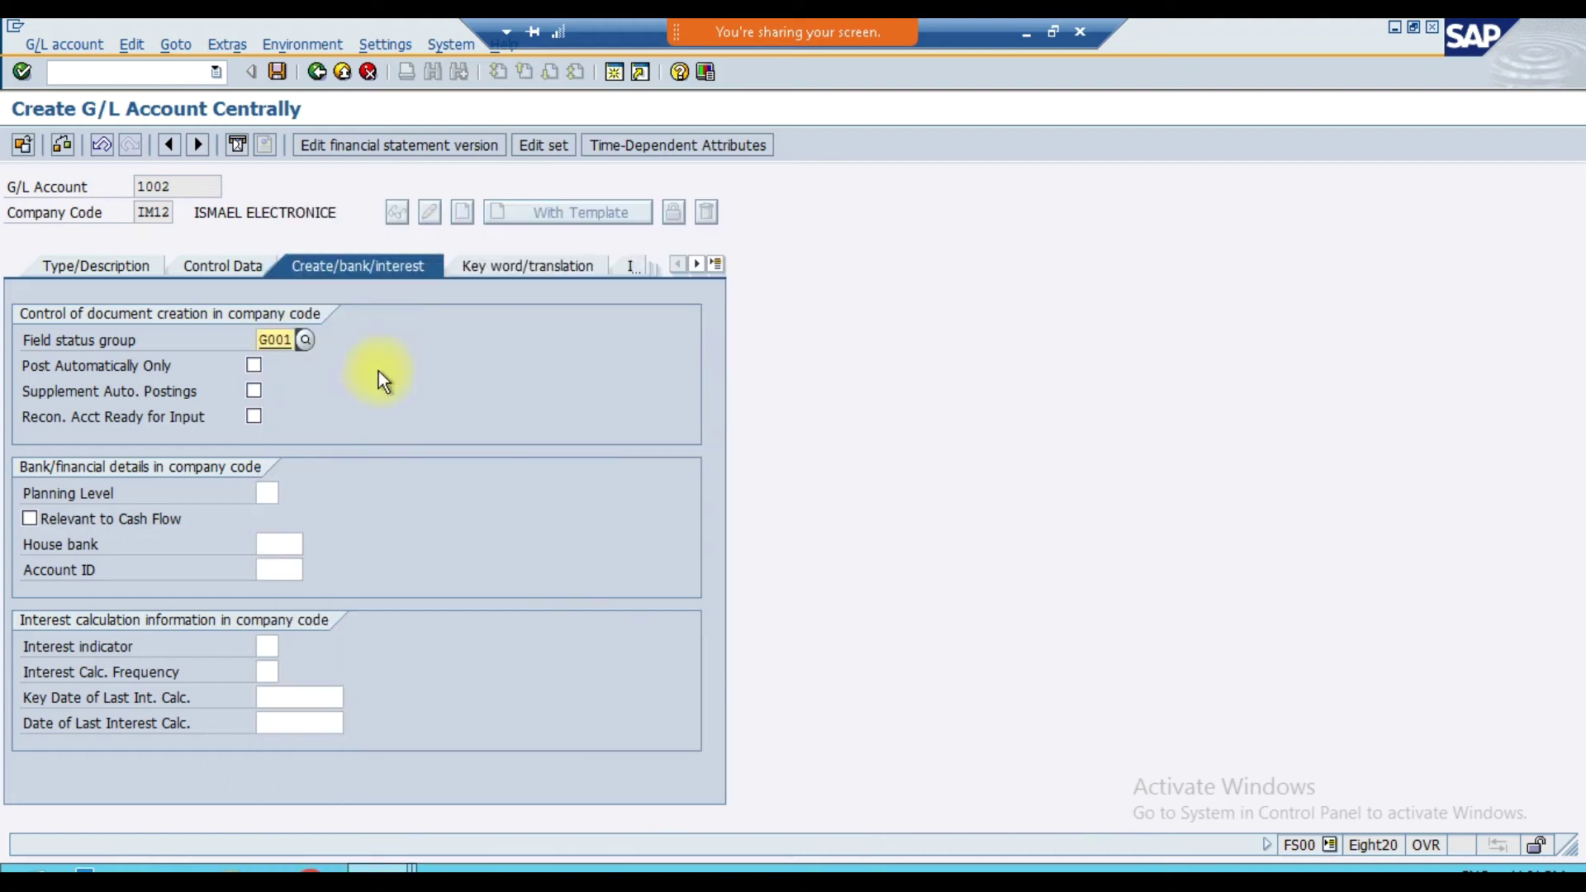
pyautogui.click(278, 79)
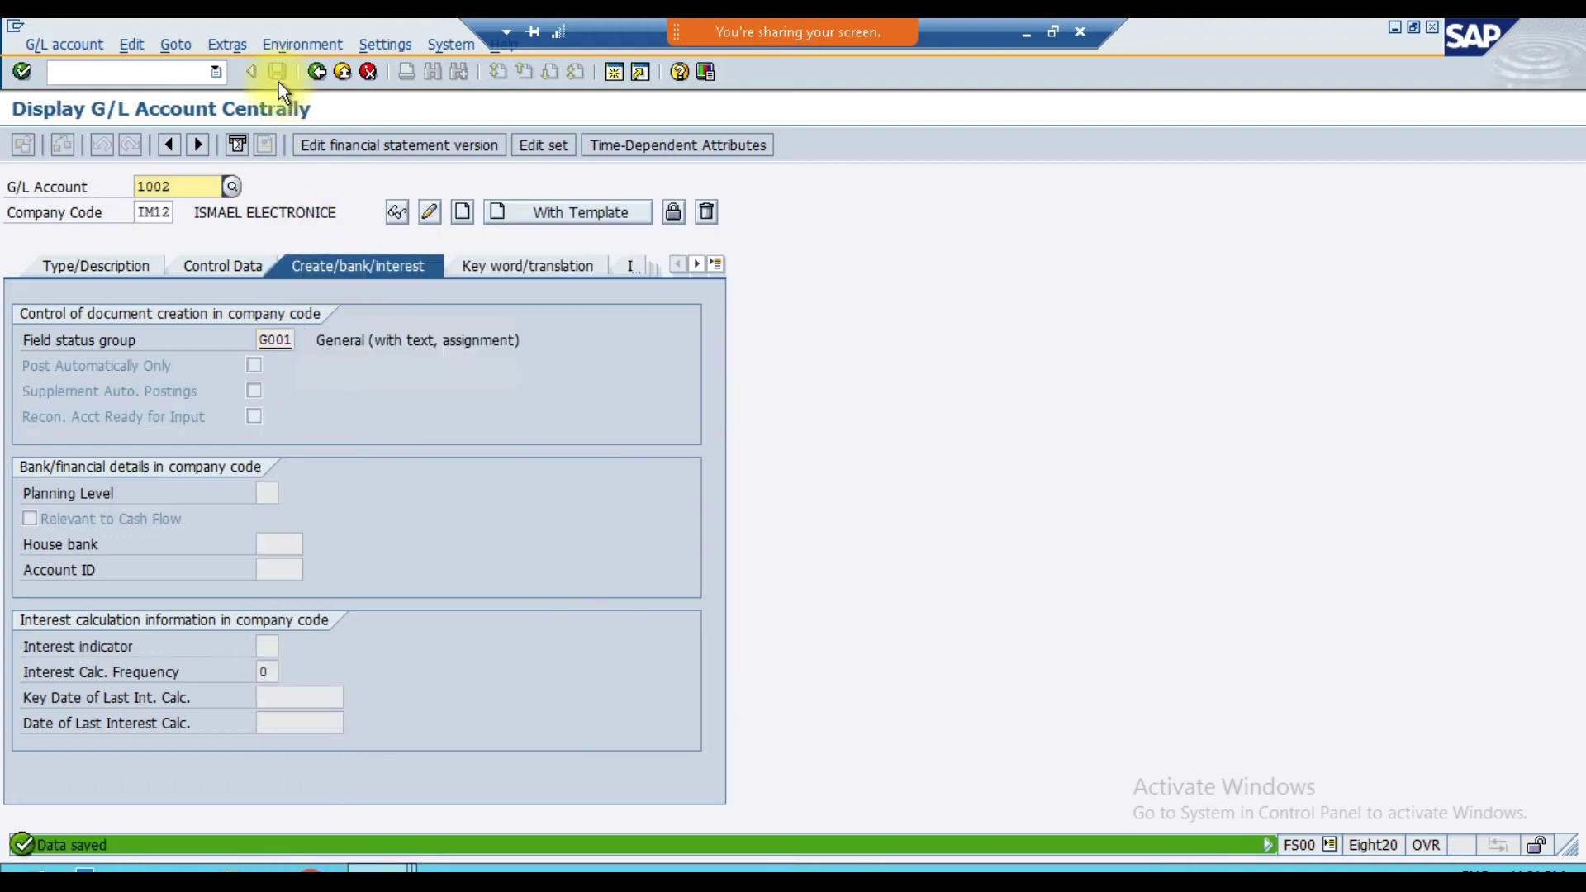
# - Review the type and description data of account 1002, including the available G/L account types and its group account number
pyautogui.click(130, 261)
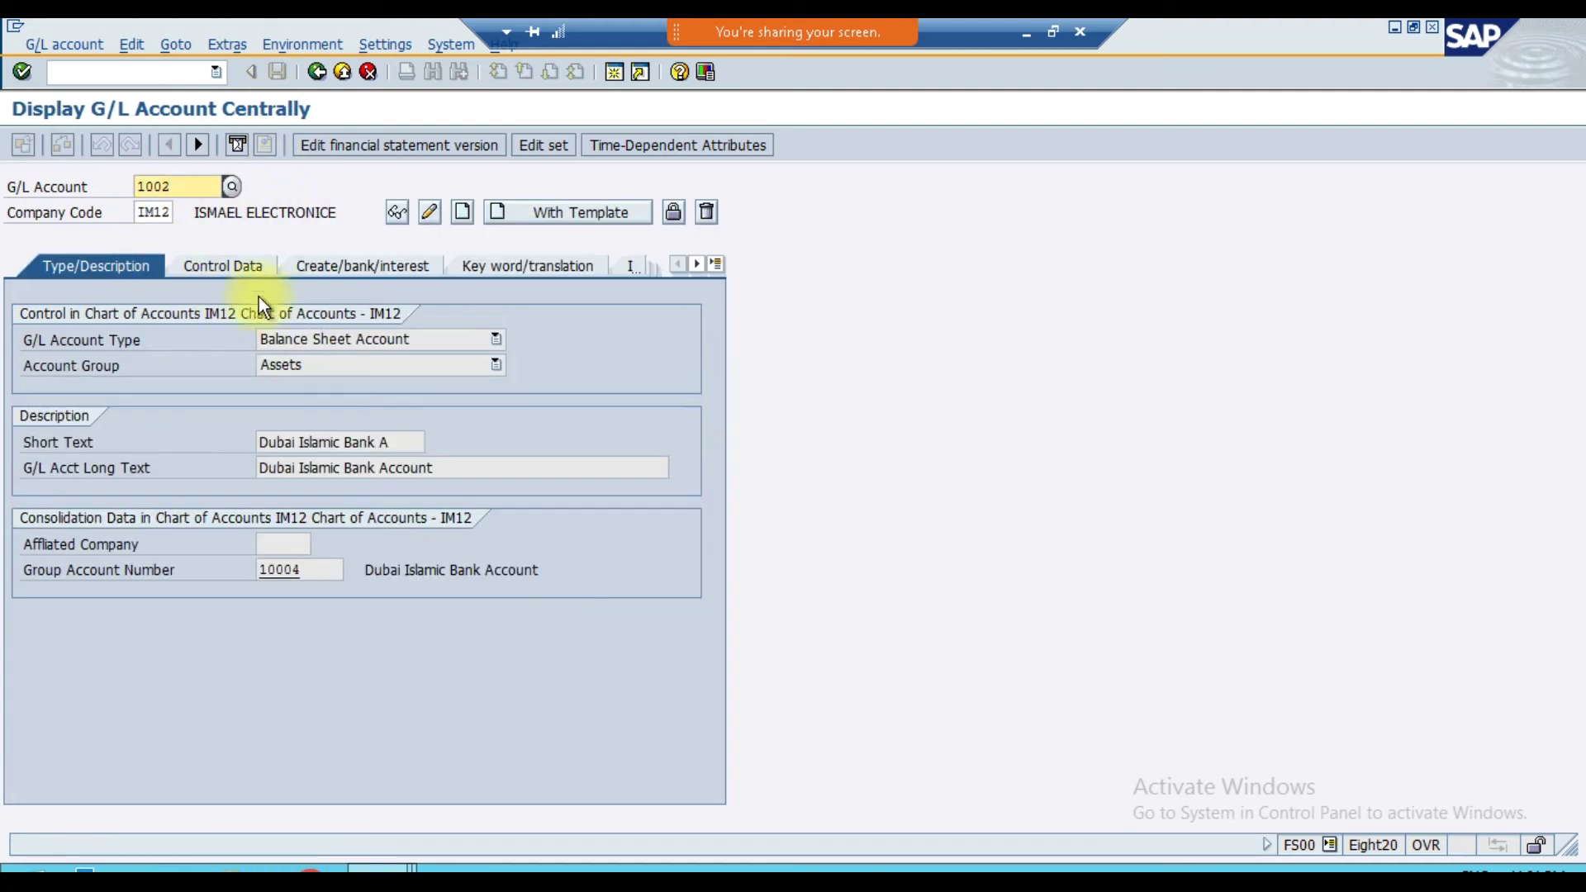
pyautogui.click(319, 339)
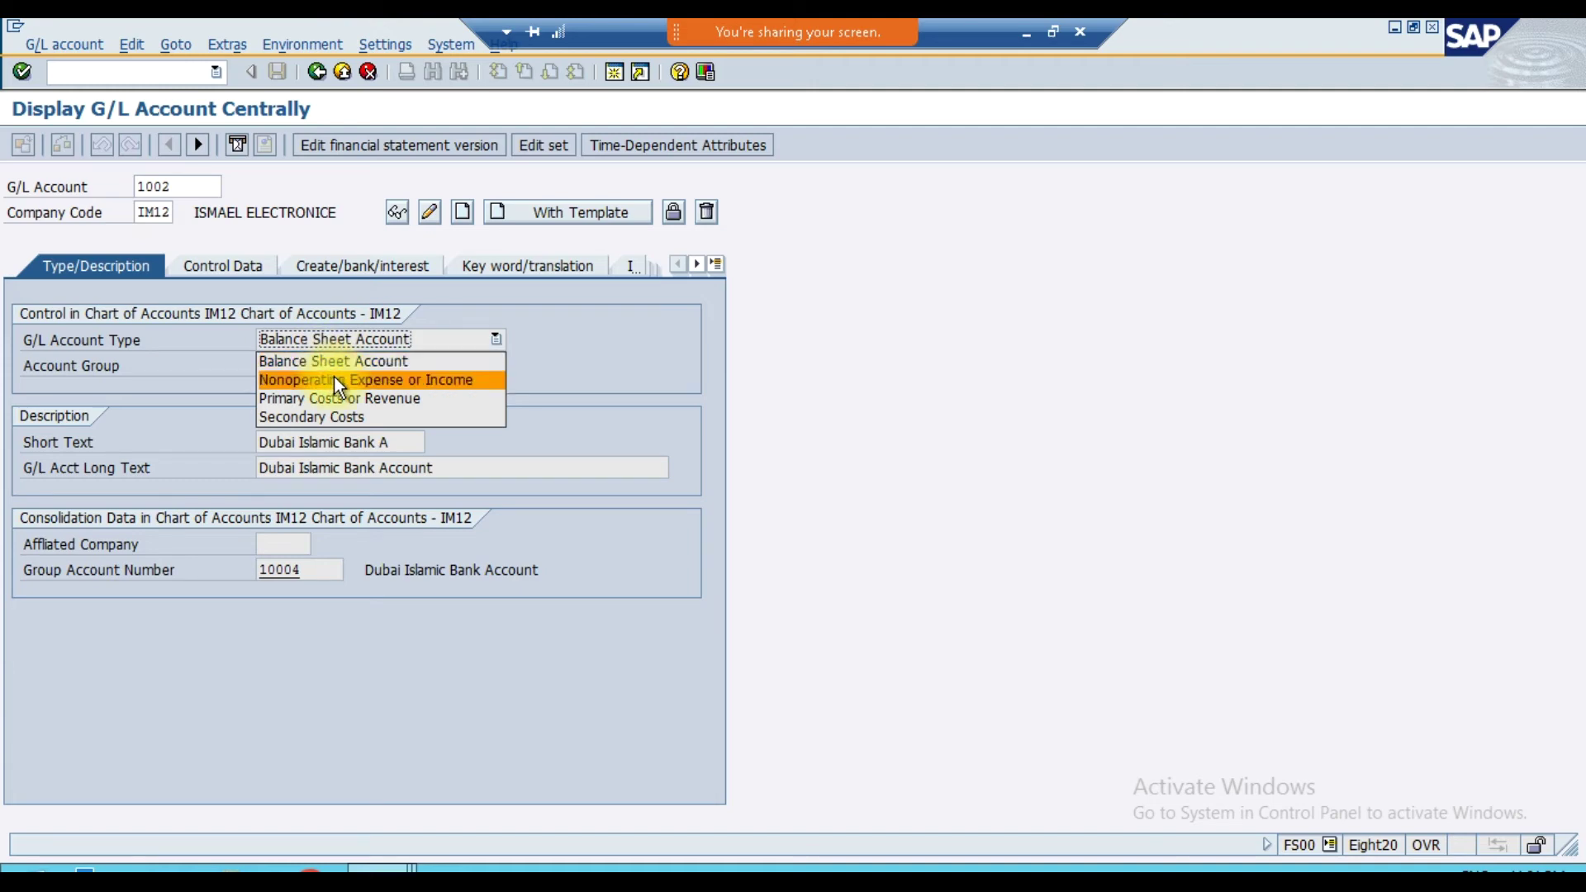
pyautogui.click(280, 245)
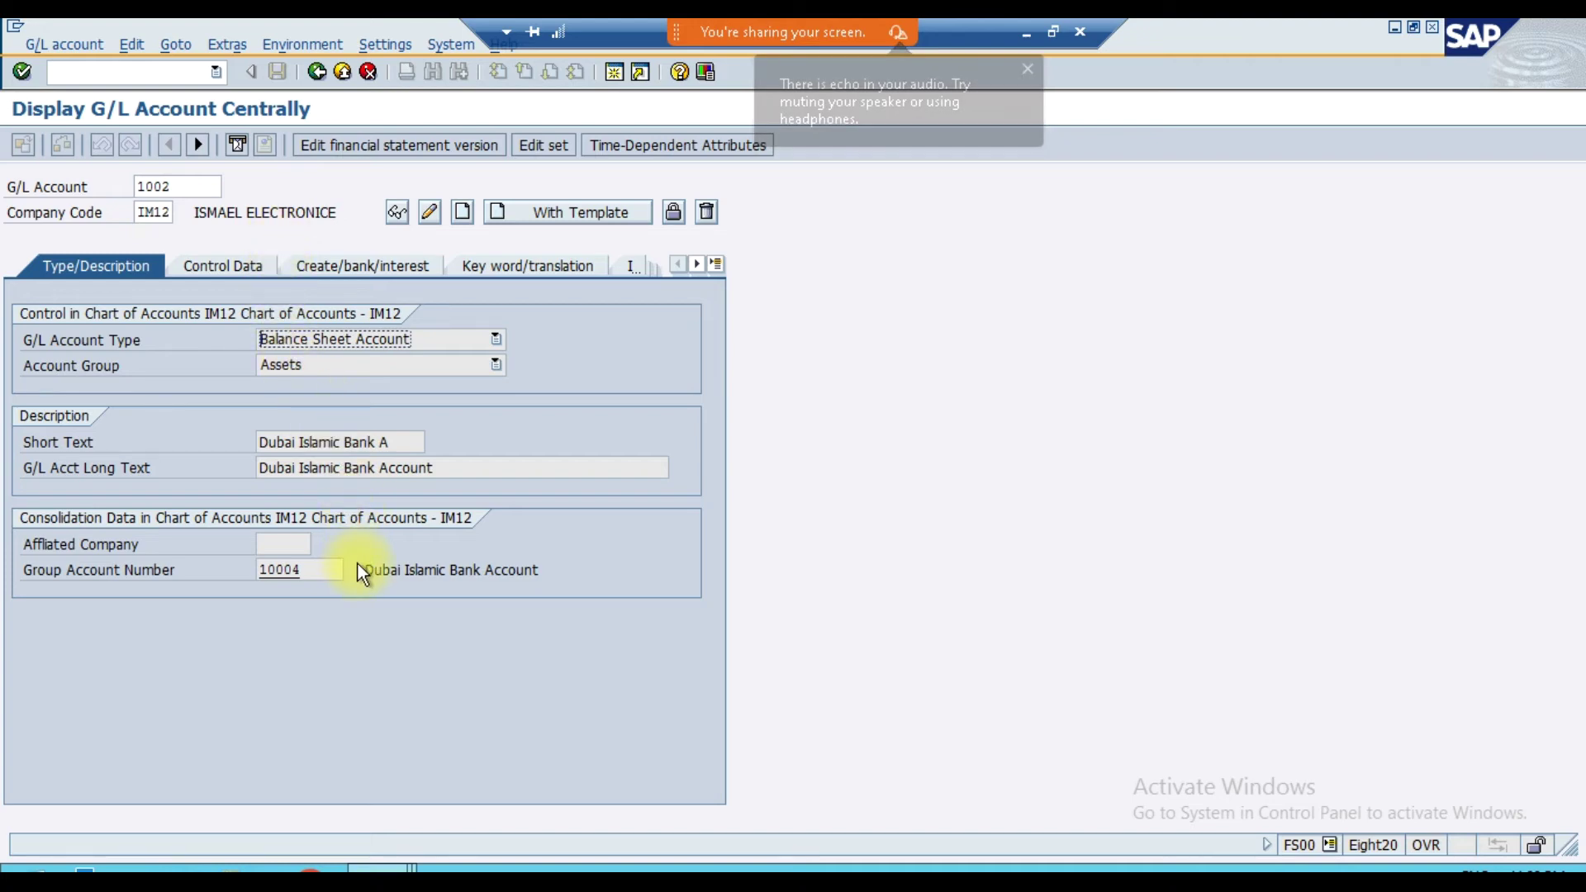
pyautogui.click(261, 571)
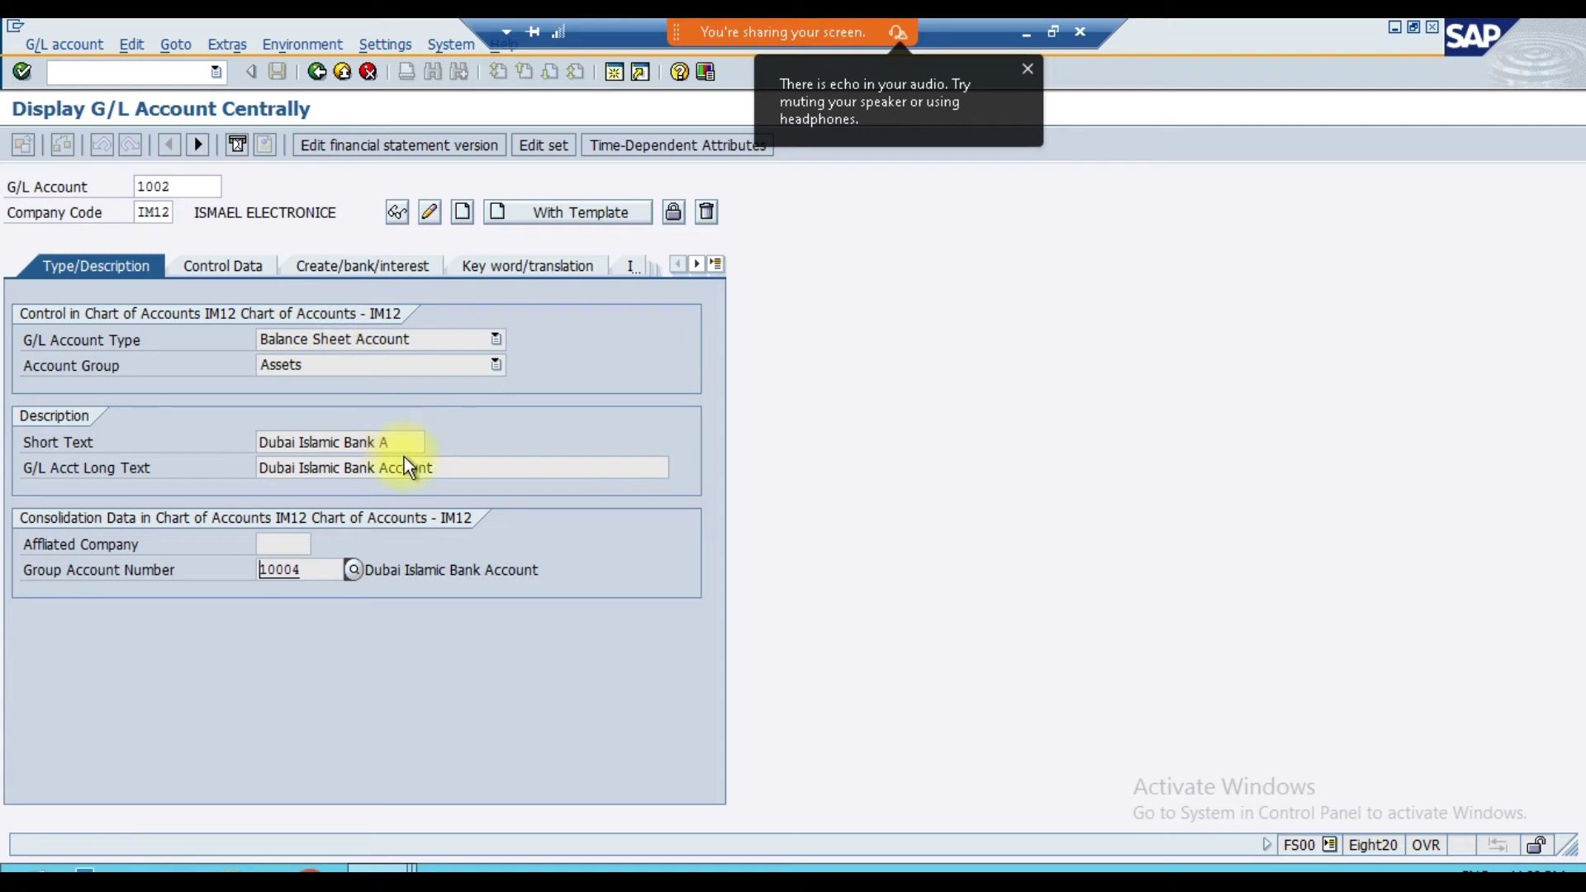
pyautogui.click(332, 575)
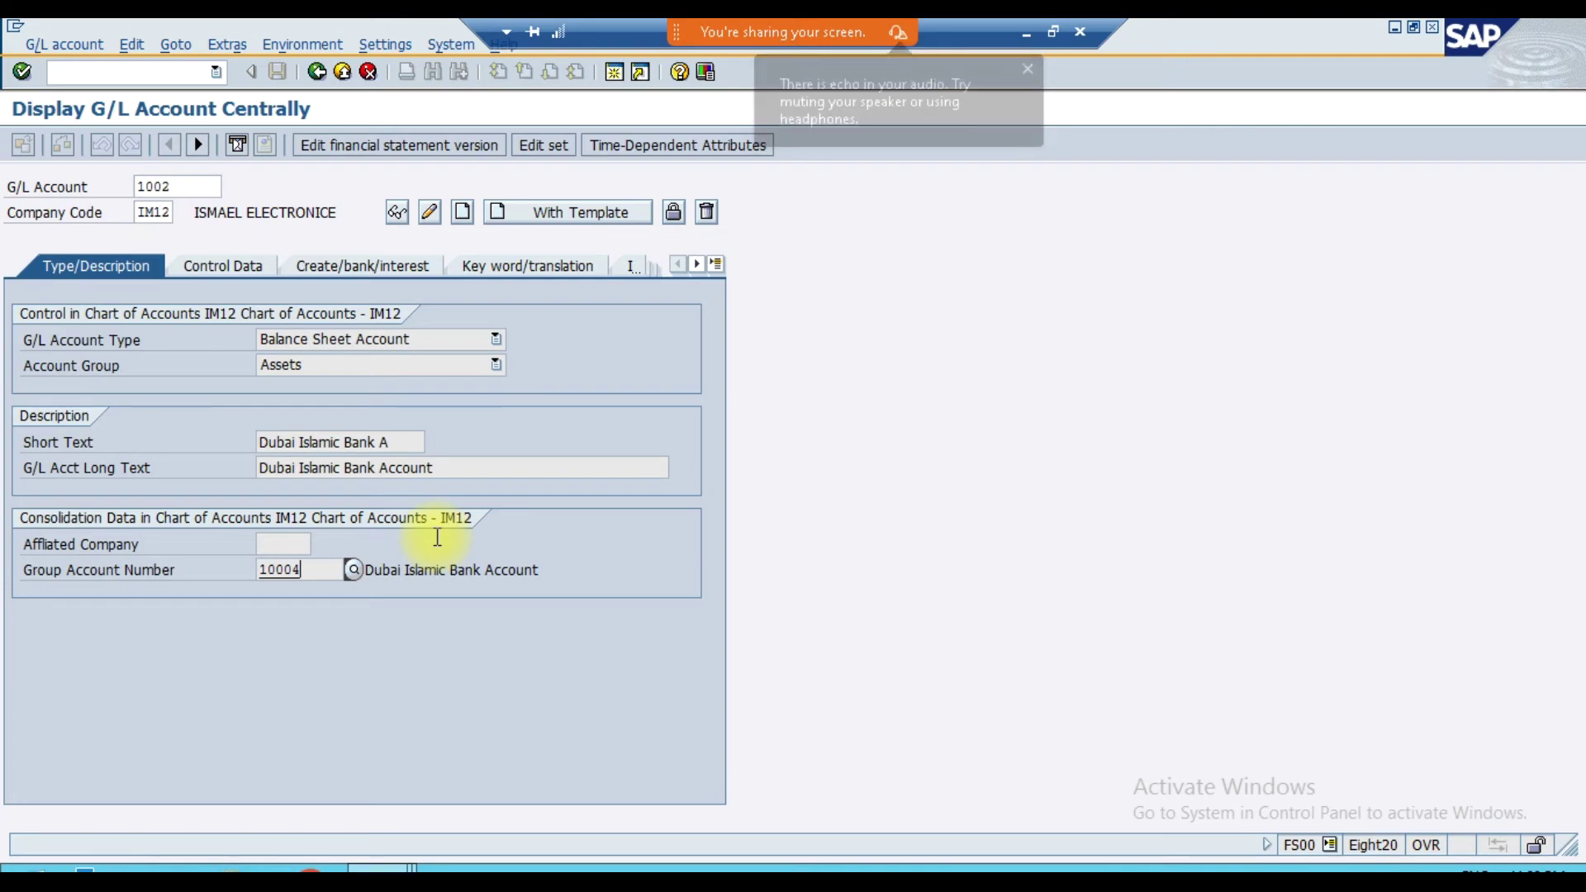
# - Switch to the Excel notes workbook and examine the Group Chart of Accounts section on Sheet1
pyautogui.click(1020, 33)
pyautogui.scroll(1, 565, 473)
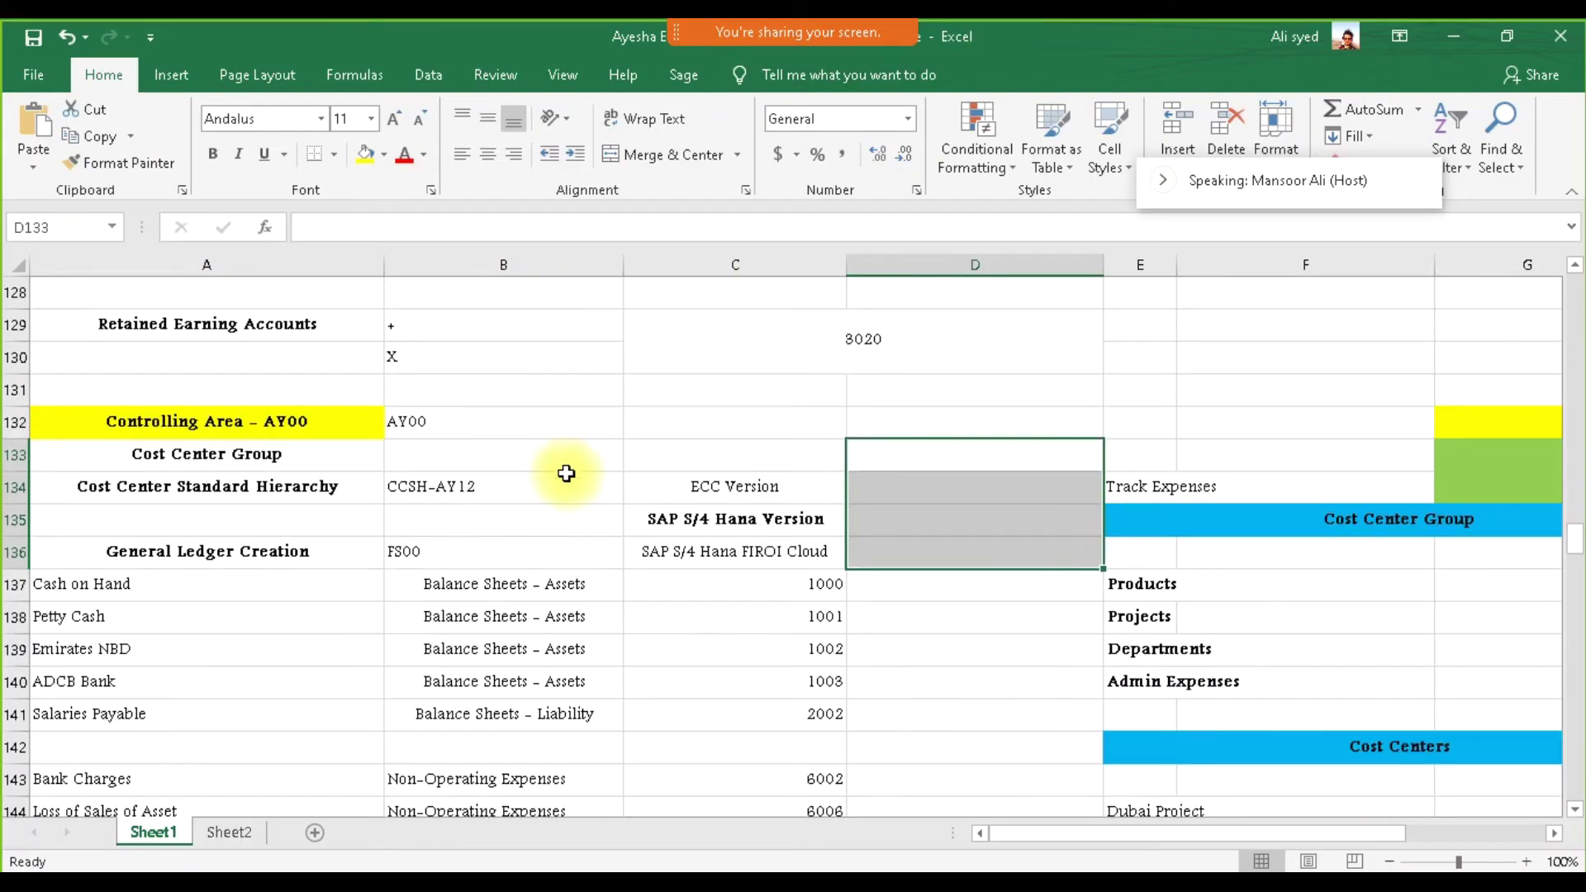
pyautogui.scroll(7, 570, 479)
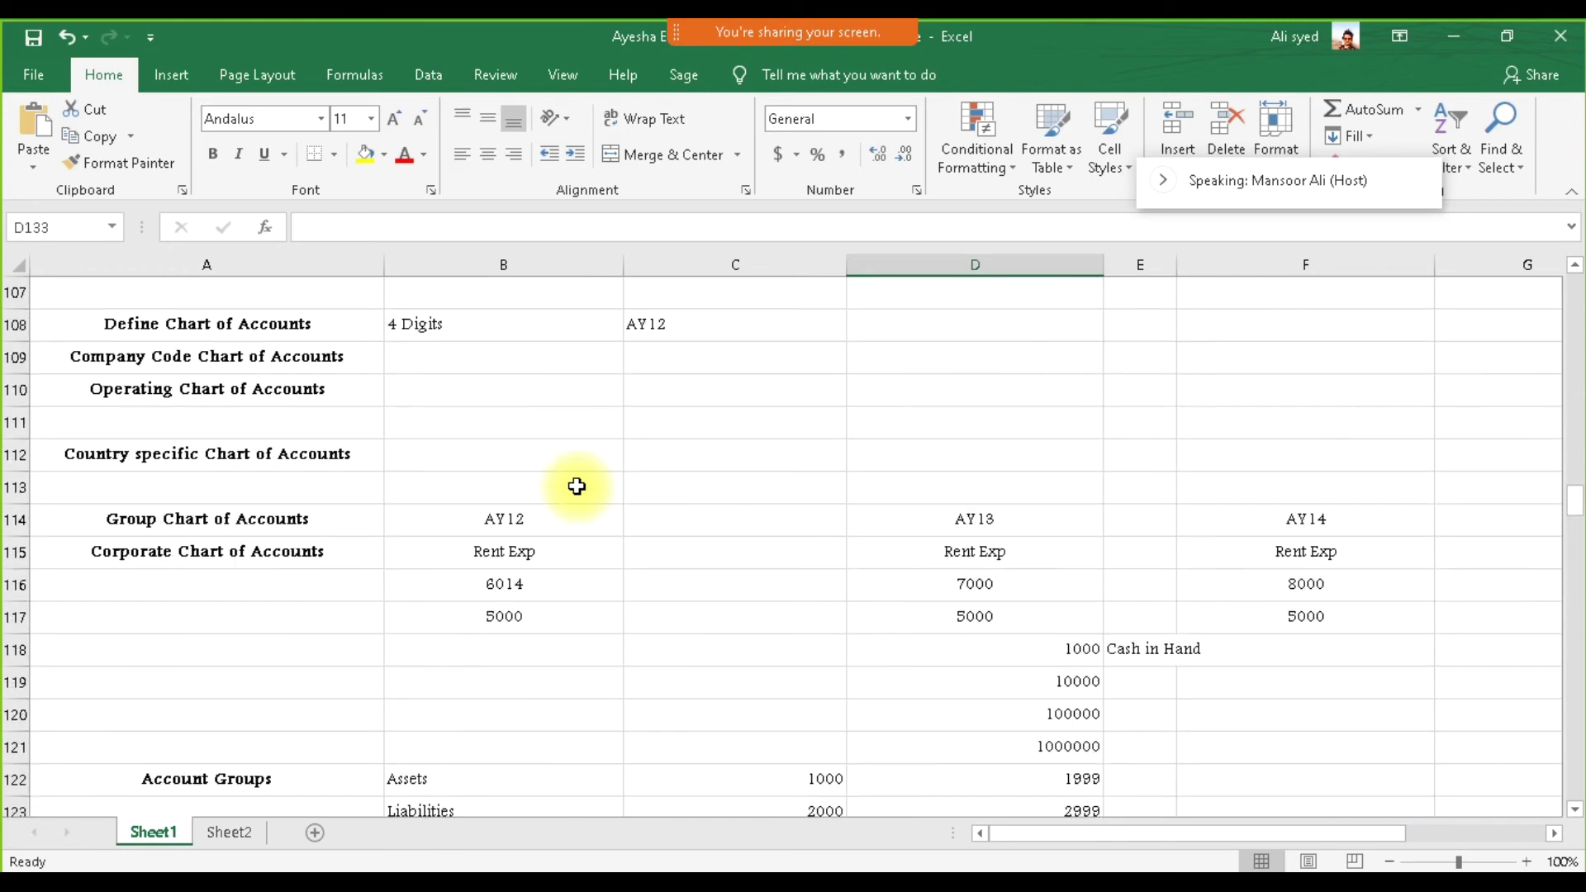
# - Review the group chart of accounts example, comparing the Rent Exp account and group numbers for AY12, AY13 and AY14
pyautogui.click(294, 524)
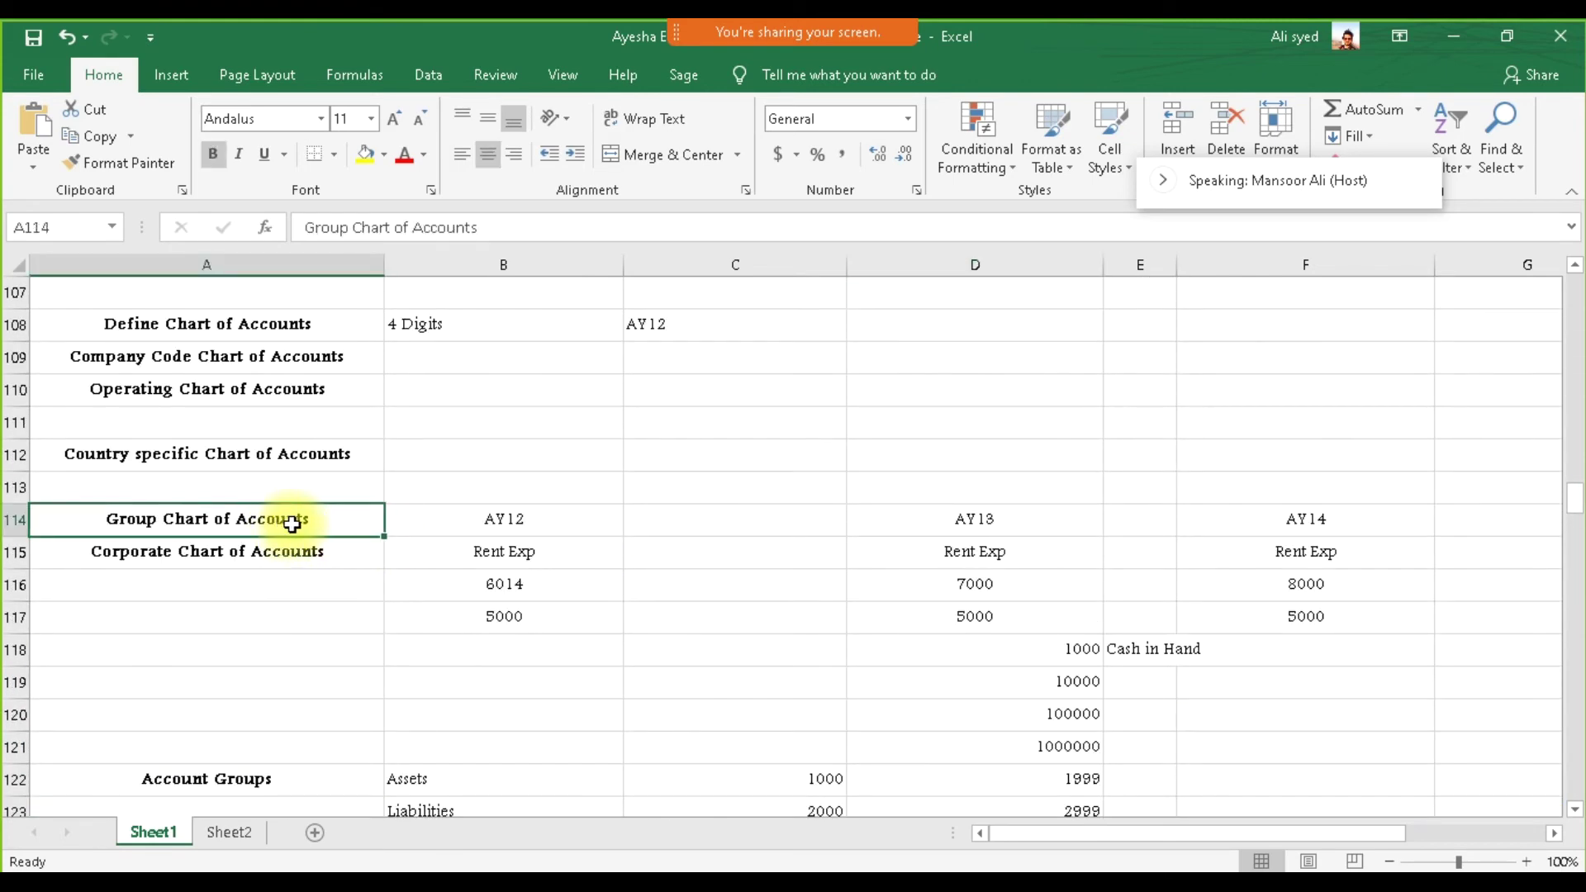
pyautogui.click(471, 524)
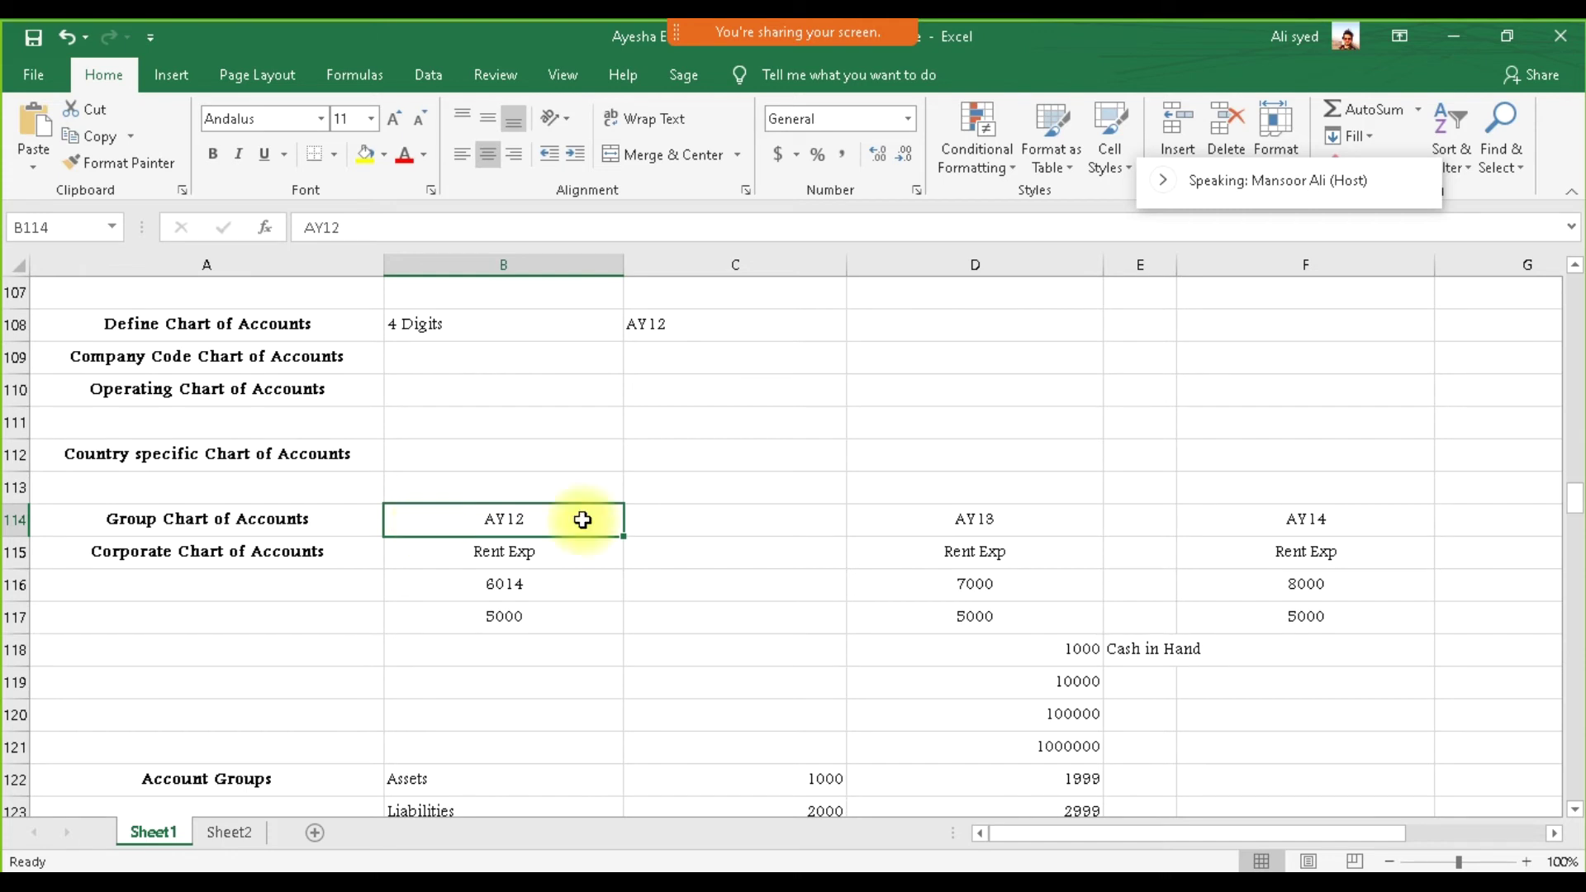
pyautogui.click(987, 520)
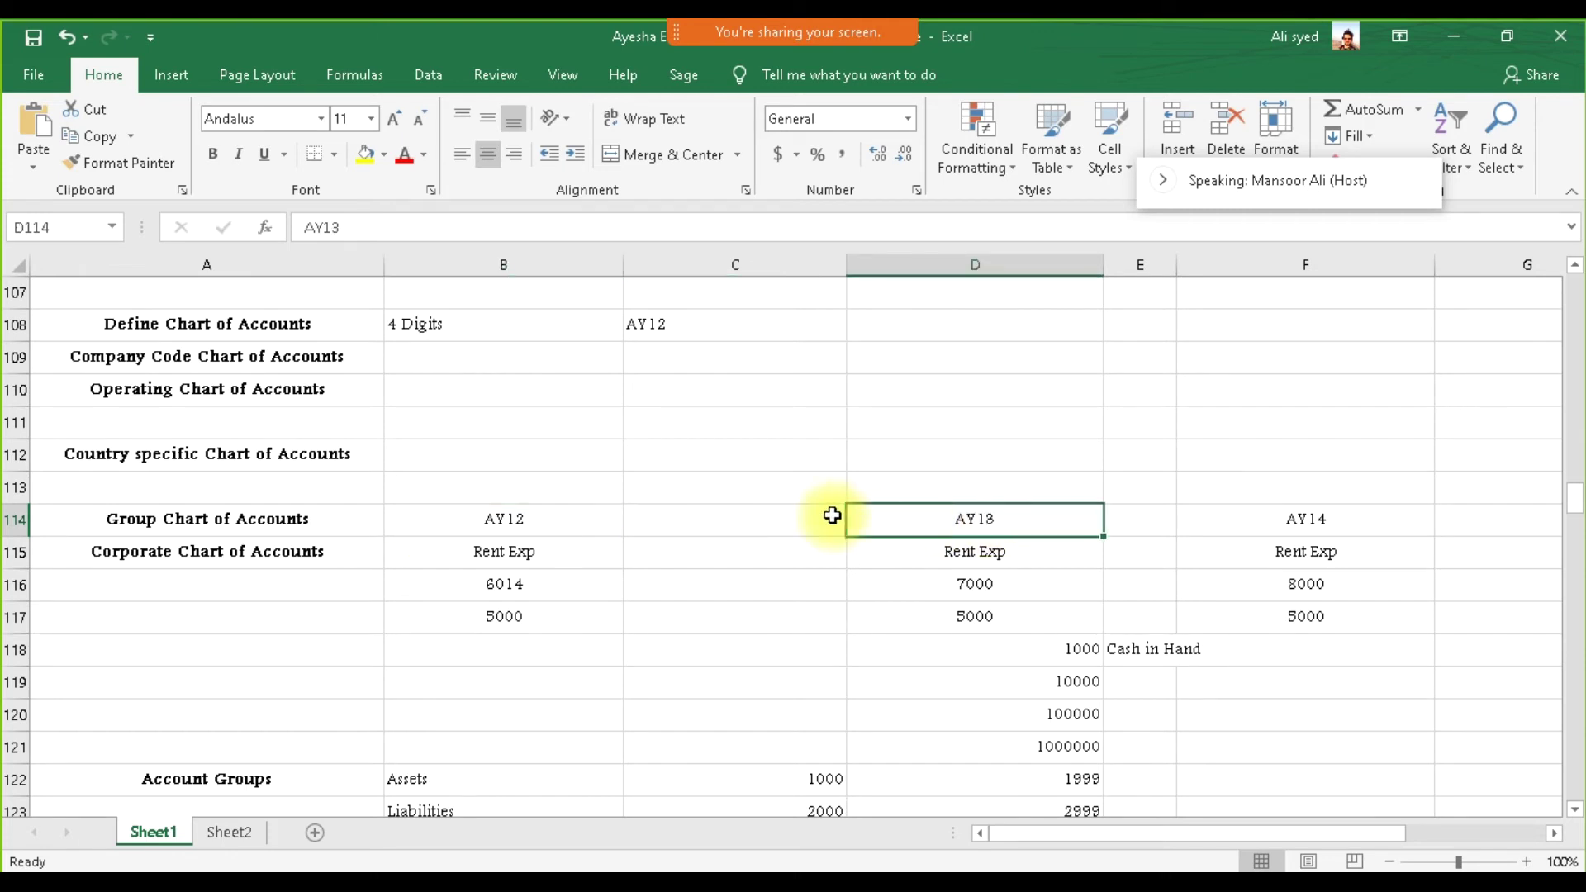
pyautogui.click(571, 518)
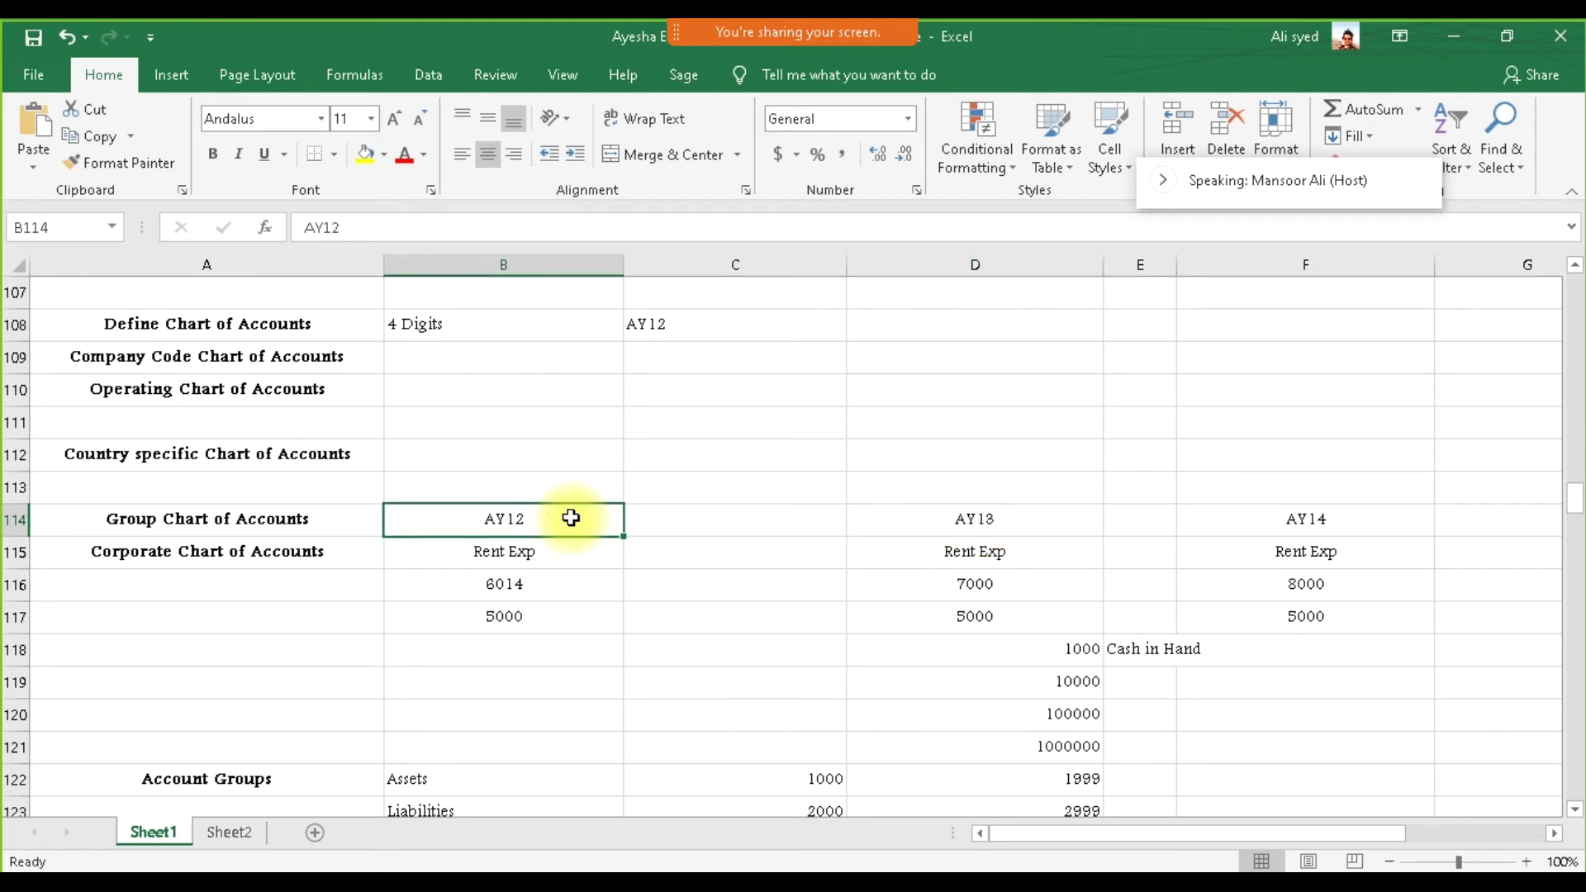
pyautogui.click(923, 517)
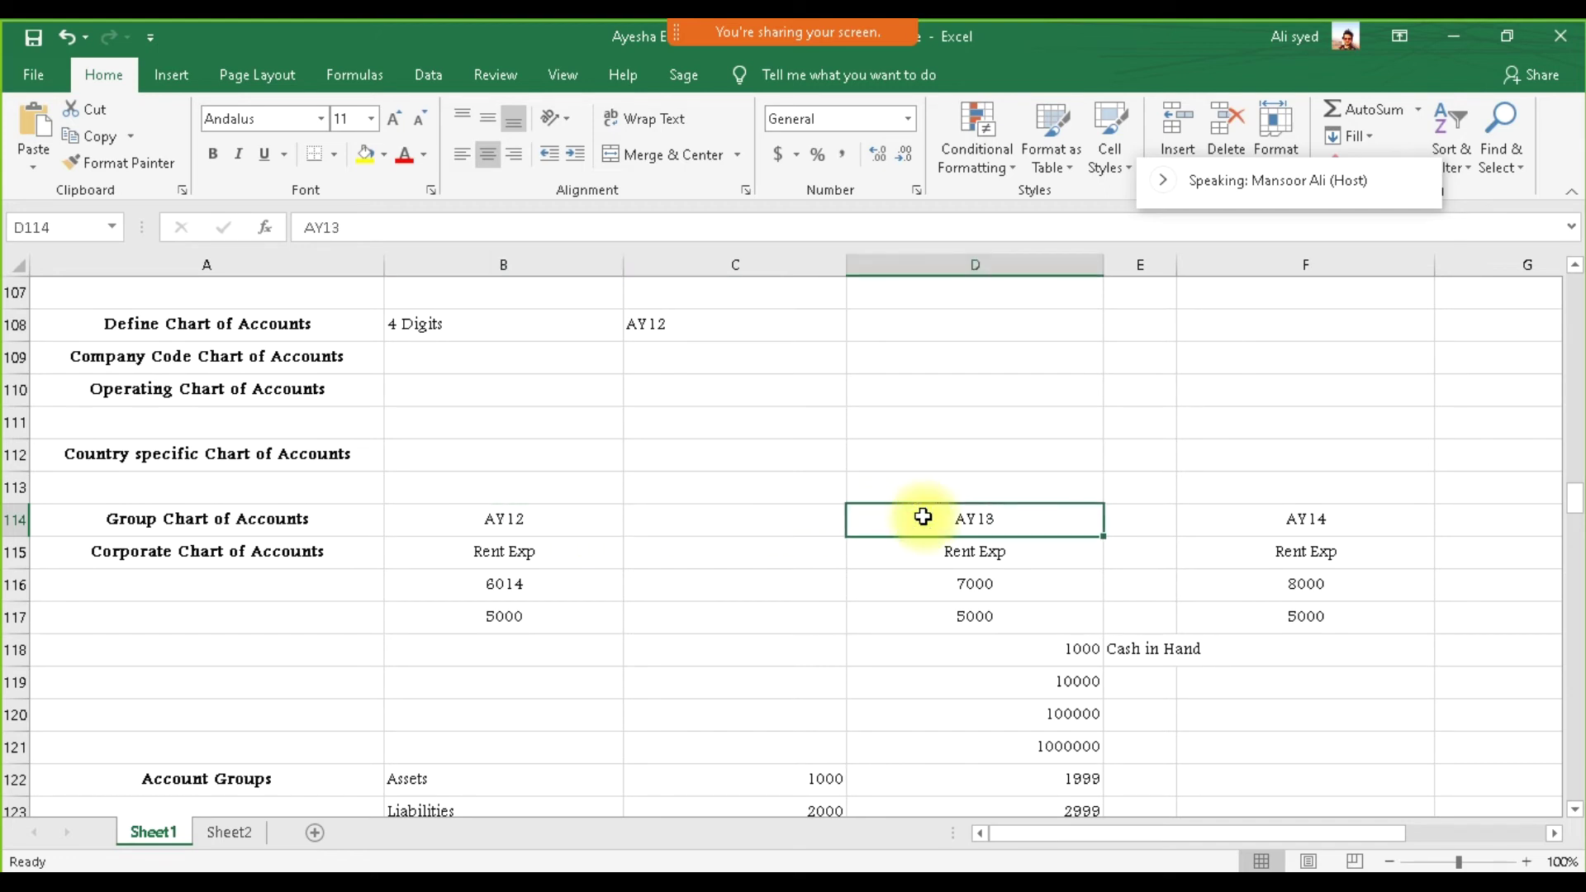
pyautogui.click(1373, 525)
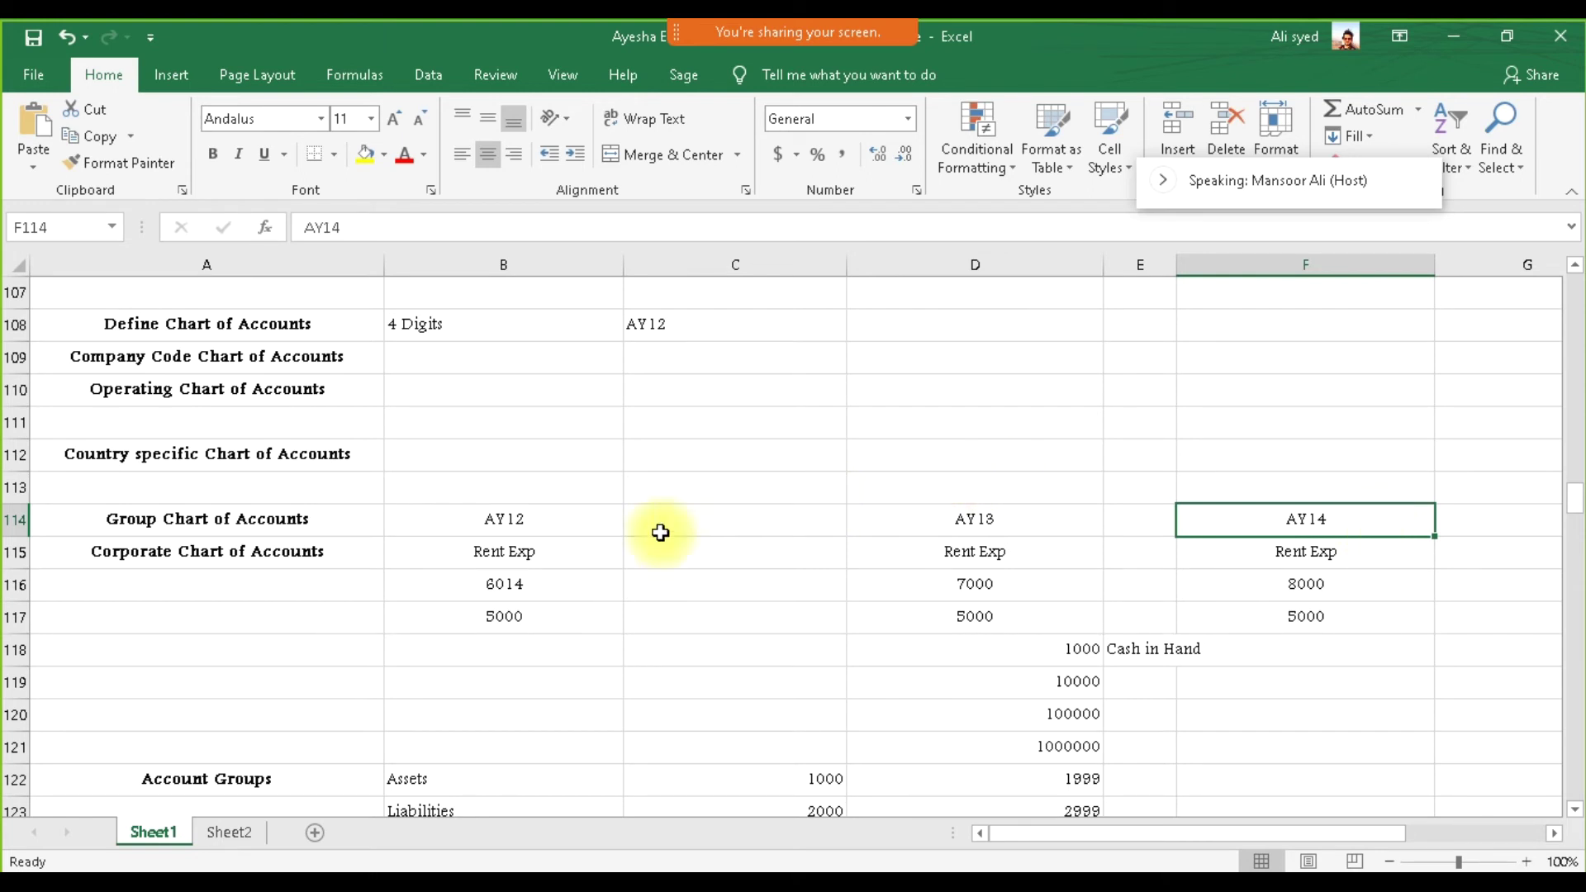
pyautogui.click(573, 557)
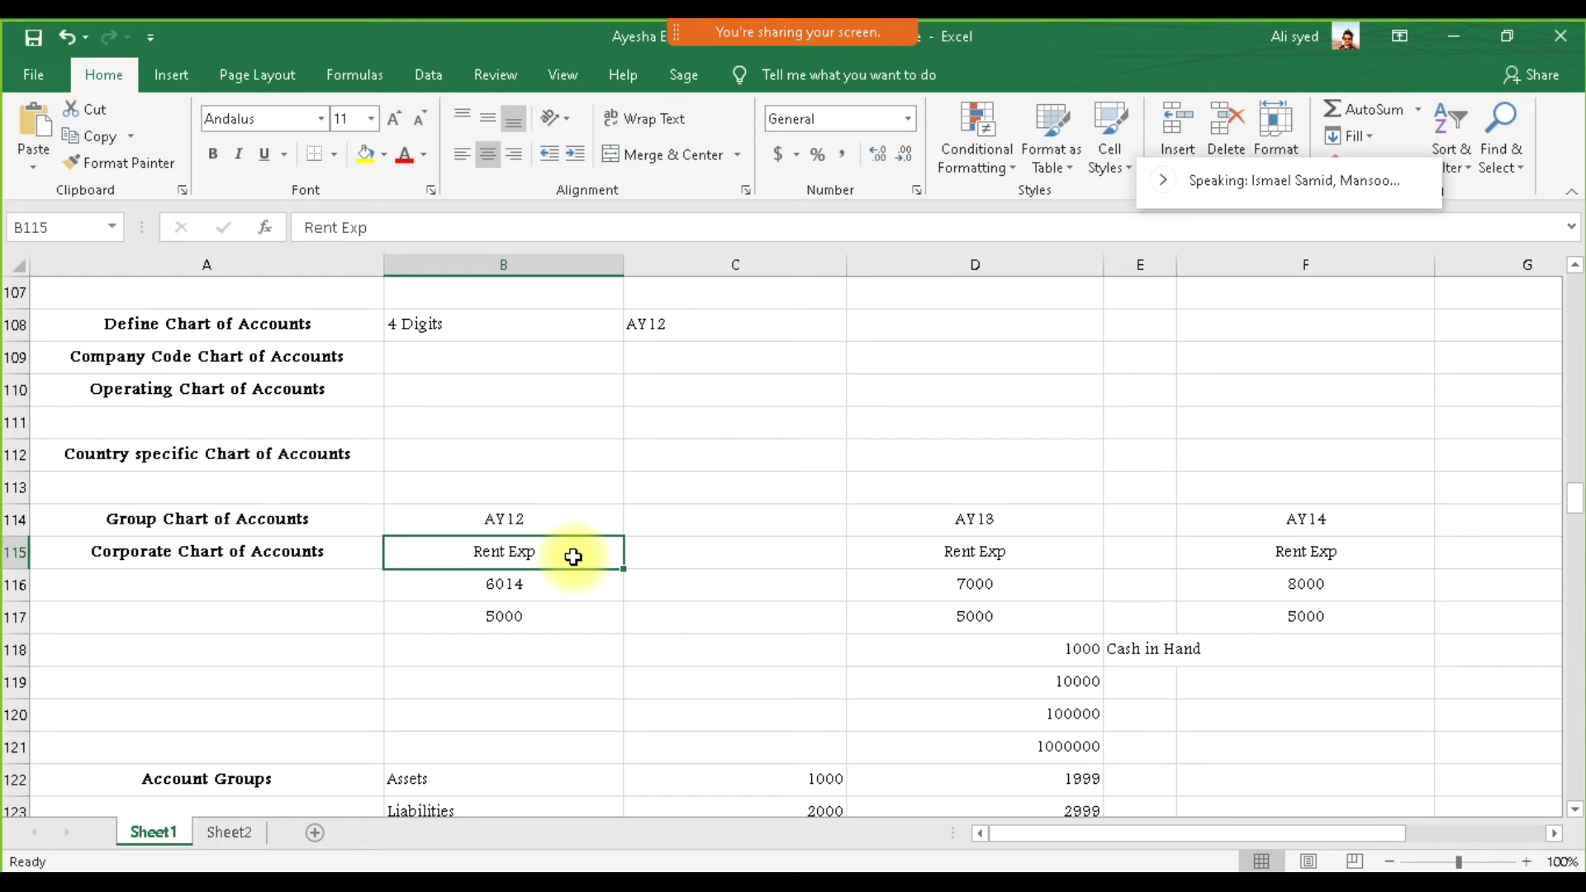
pyautogui.click(573, 582)
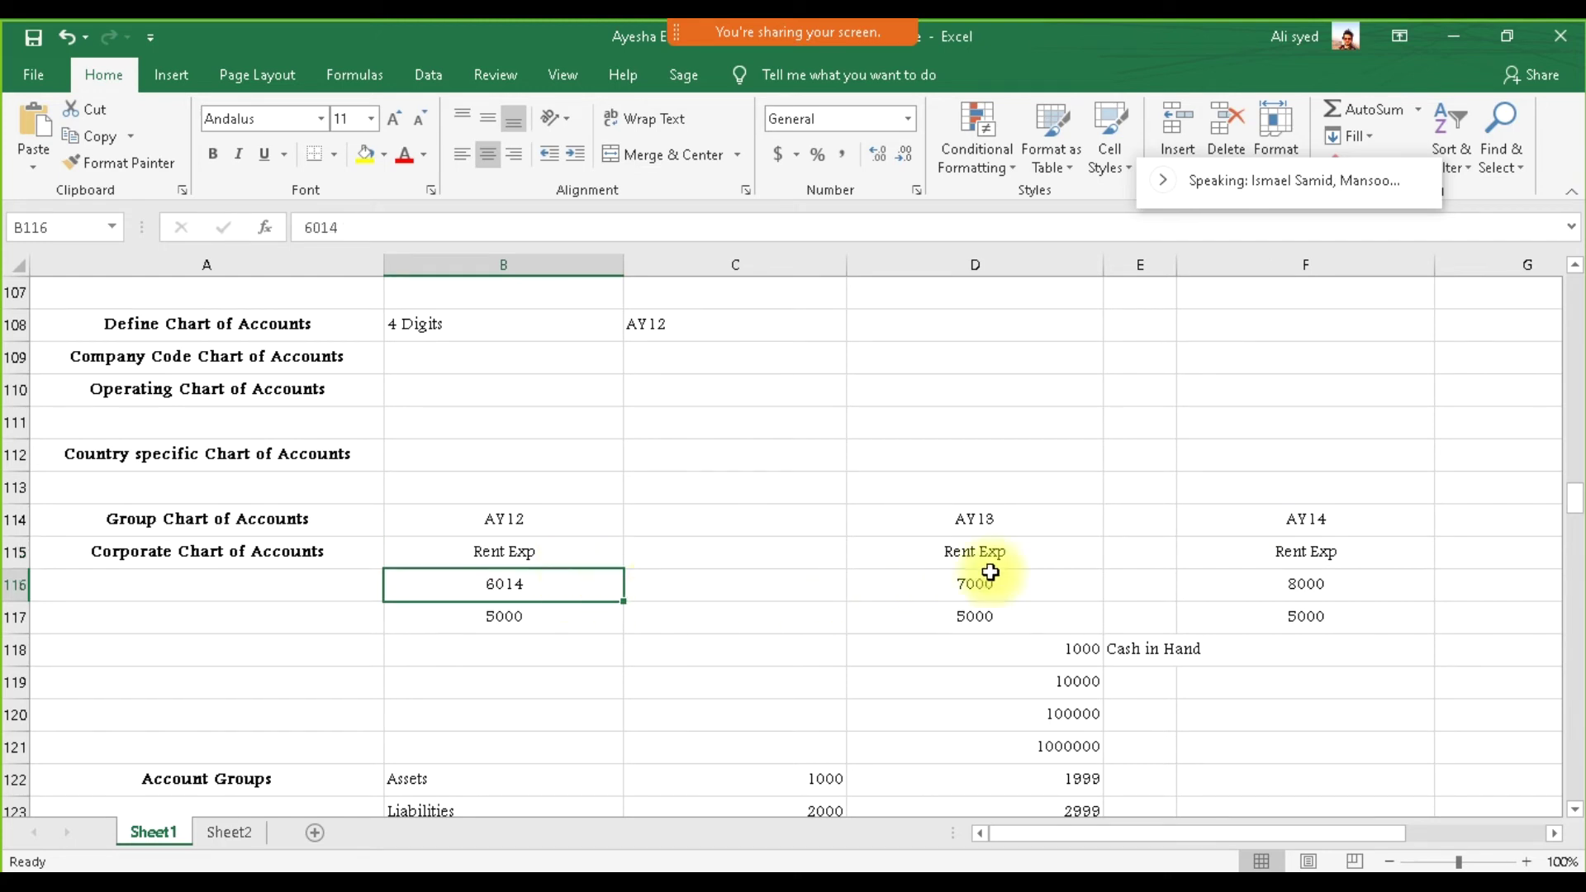
pyautogui.moveTo(616, 622); pyautogui.dragTo(1306, 608)
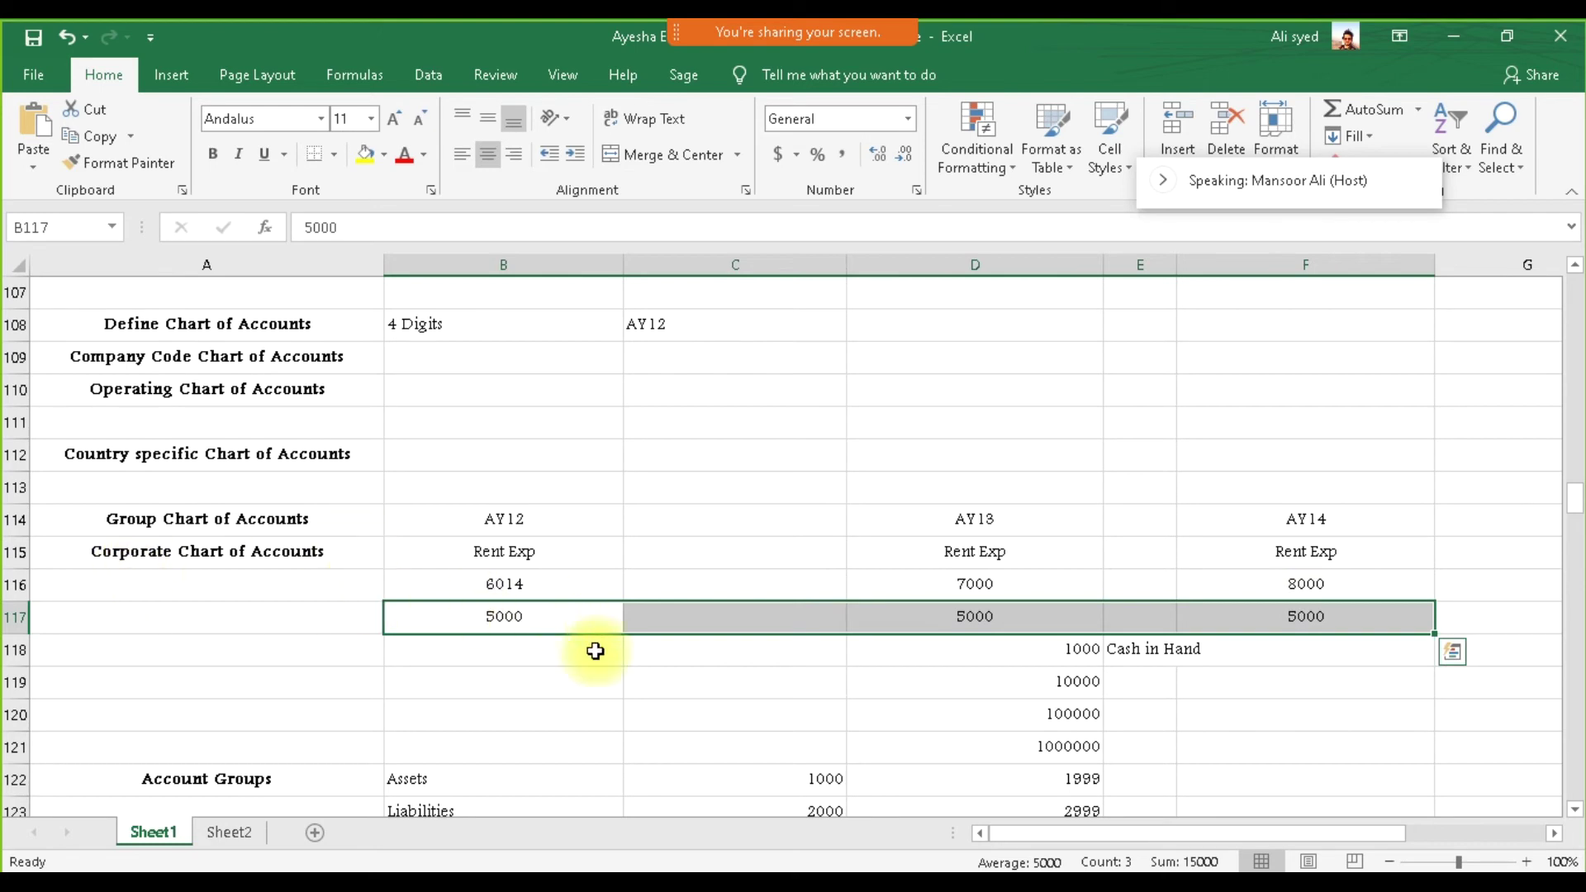
# - Switch to the SAP window and view the available G/L account types
pyautogui.click(1007, 867)
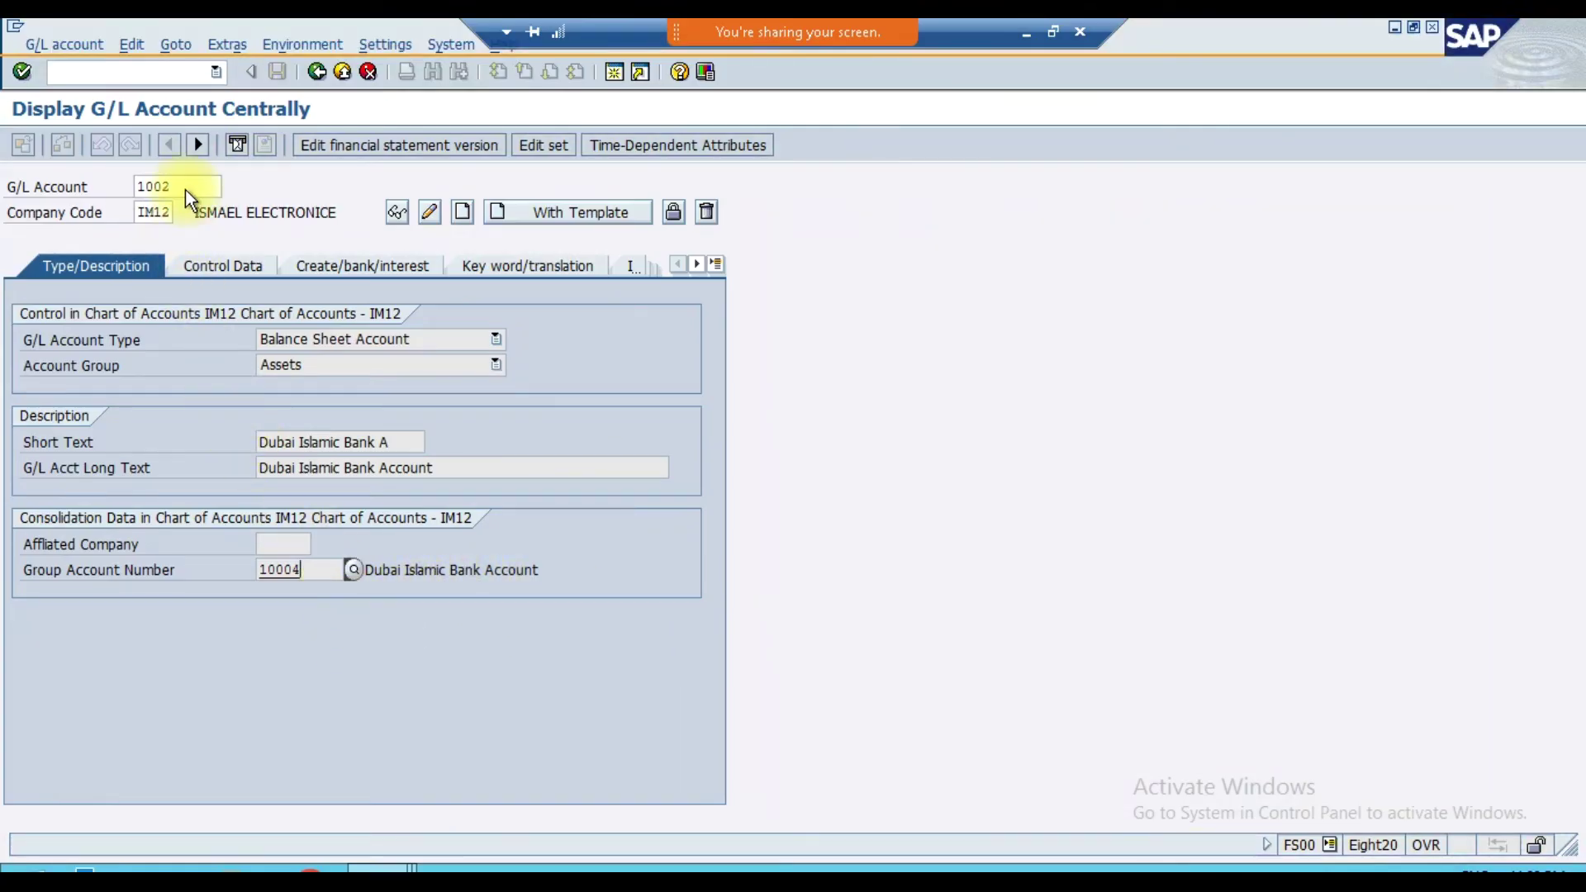
pyautogui.click(379, 340)
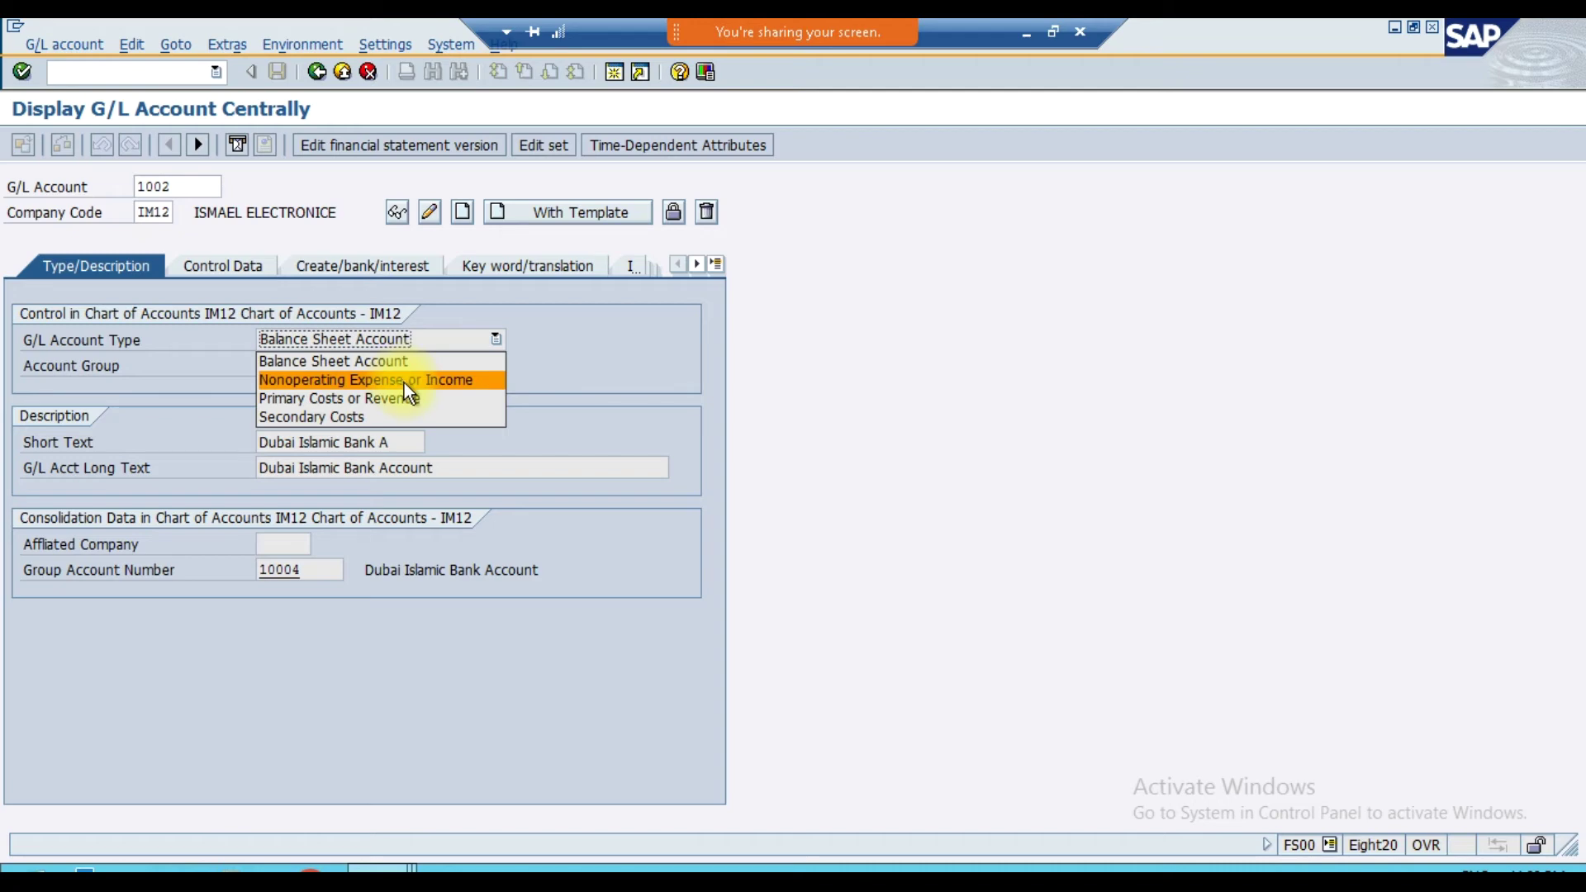
# - Try to create G/L account 600 for company code IM12
pyautogui.click(197, 193)
pyautogui.click(199, 194)
pyautogui.press('BackSpace')
pyautogui.press('BackSpace')
pyautogui.press('BackSpace')
pyautogui.press('BackSpace')
pyautogui.write('600')
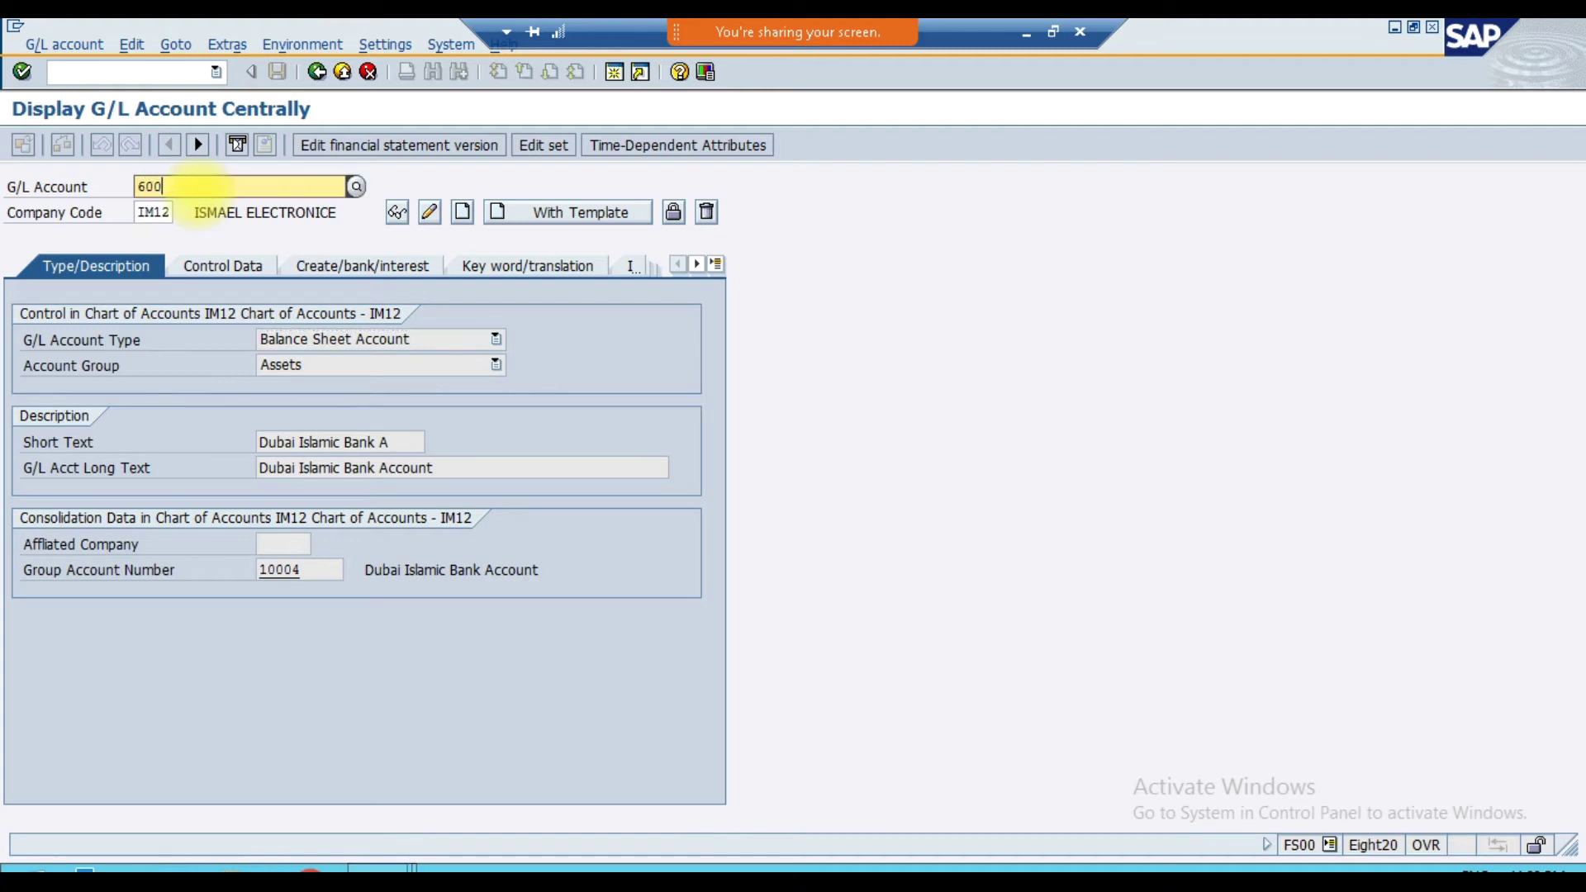
pyautogui.press('Tab')
pyautogui.click(460, 213)
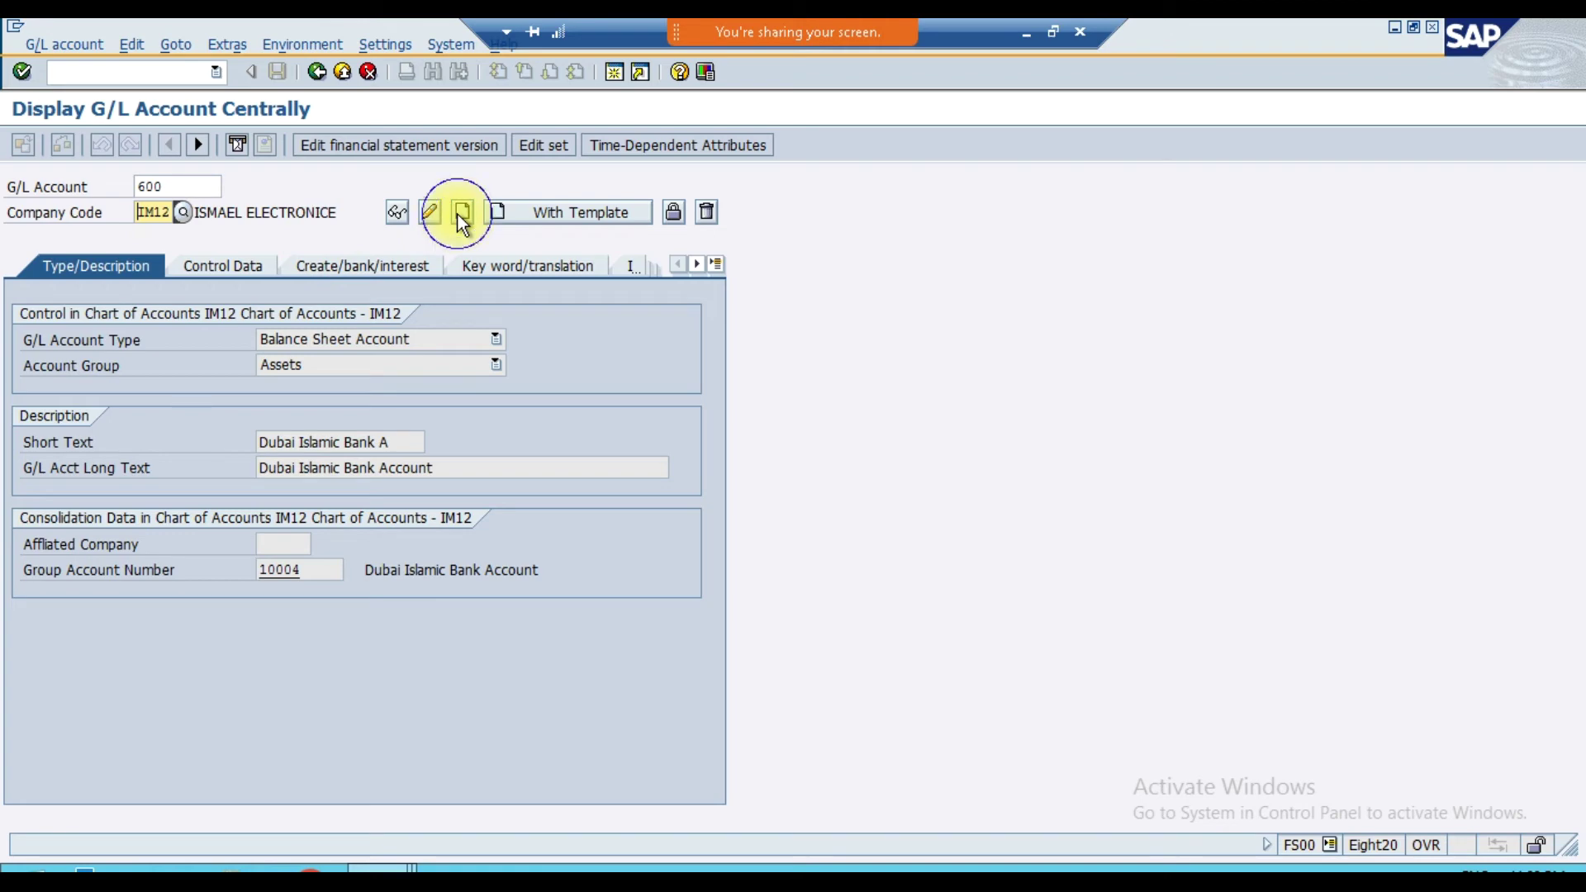
# - Try to classify account 600 as Nonoperating Expense or Income in the Expense account group
pyautogui.click(314, 339)
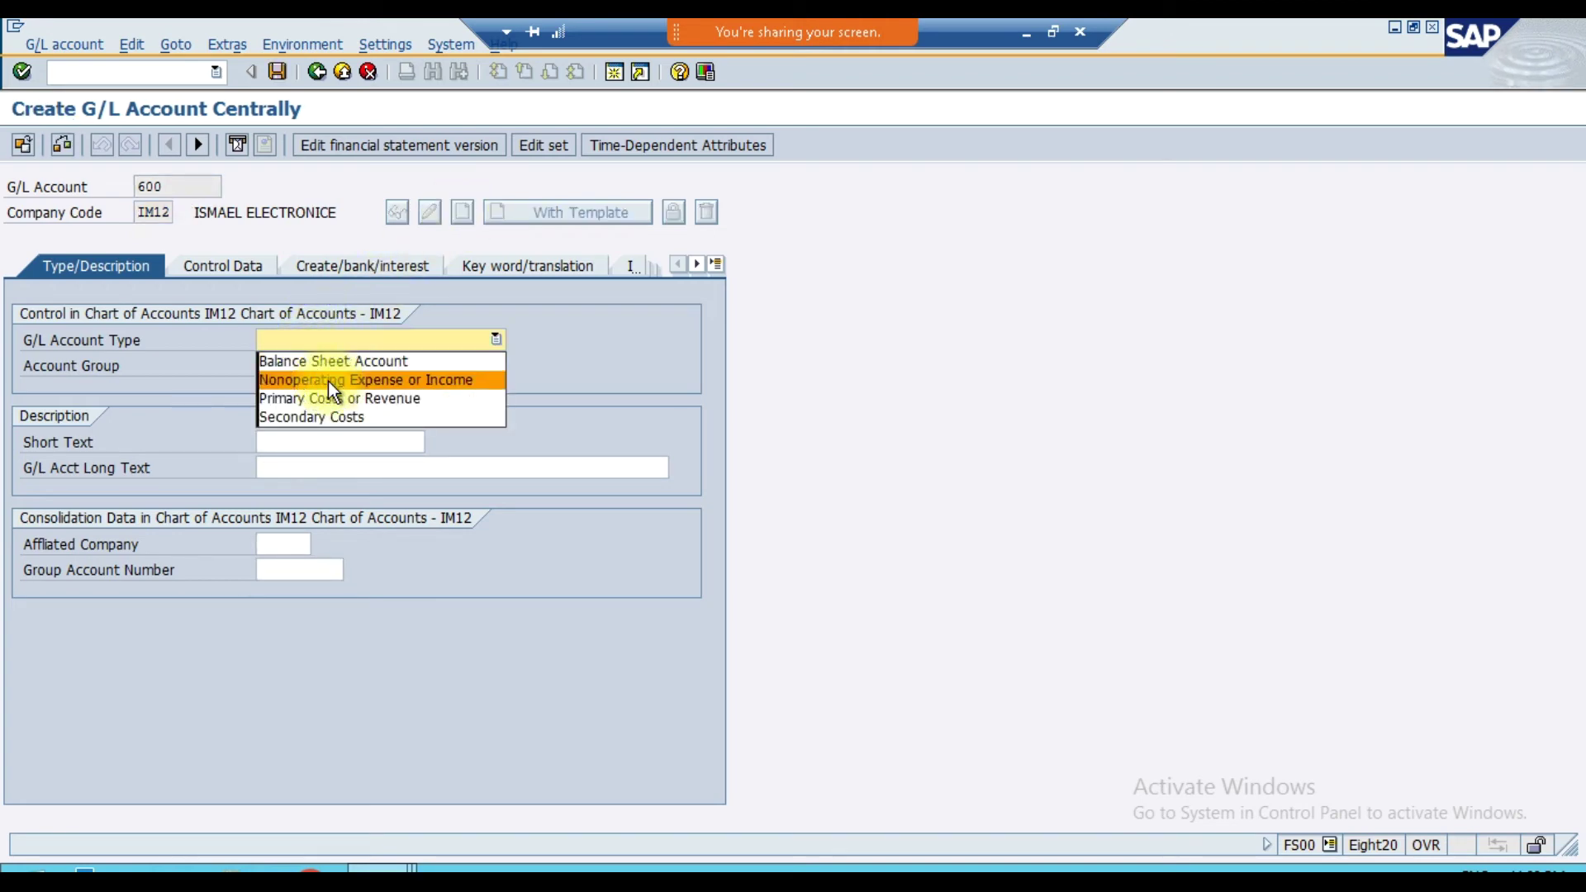
pyautogui.click(328, 380)
pyautogui.click(326, 365)
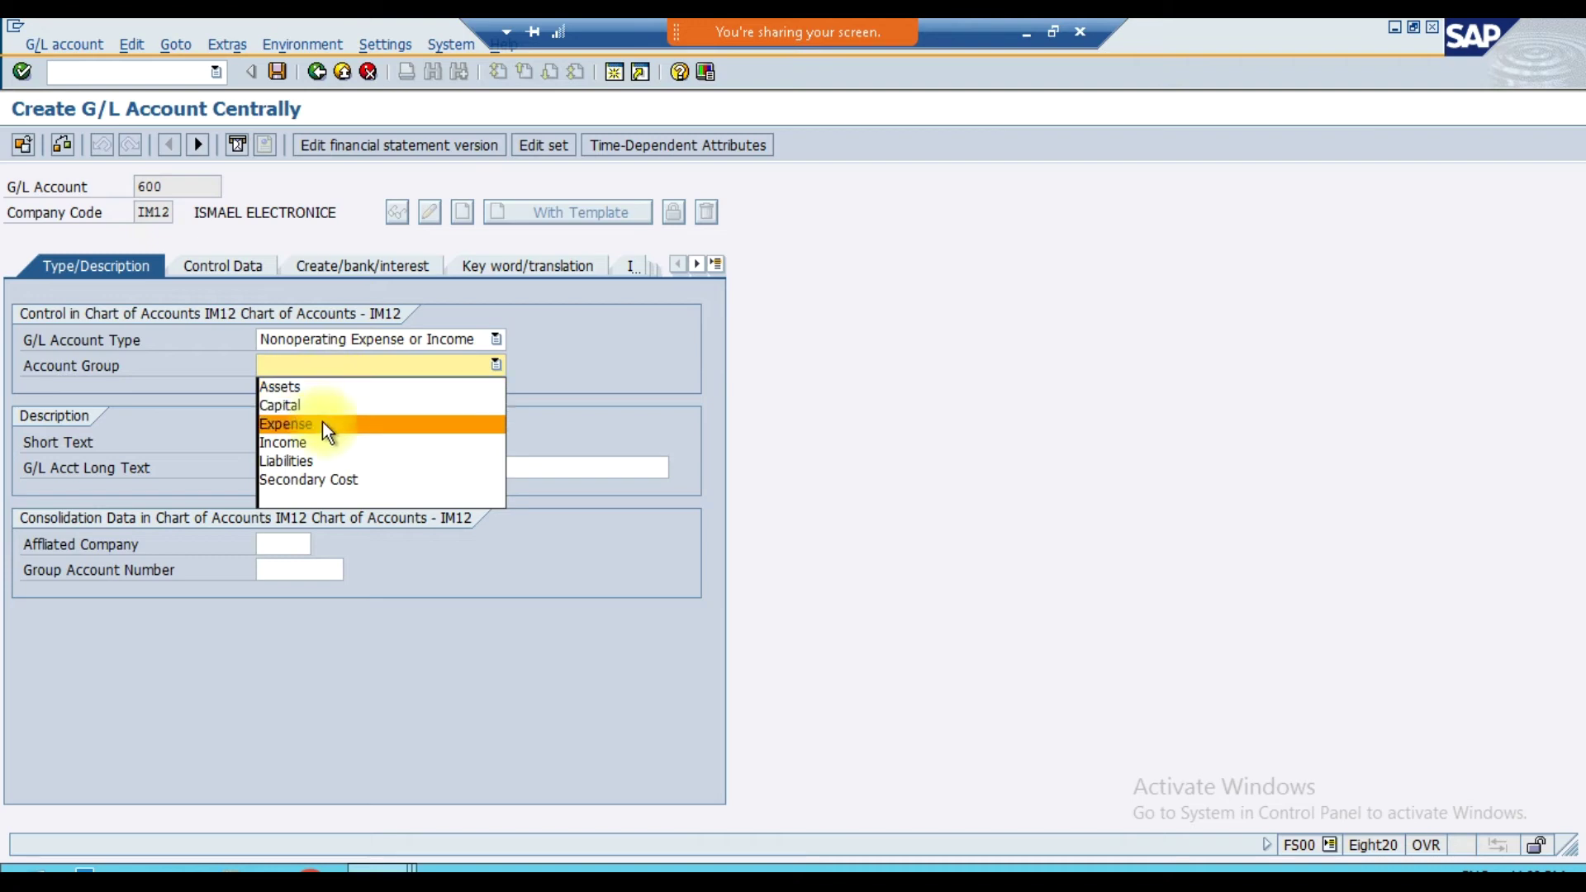
pyautogui.click(322, 423)
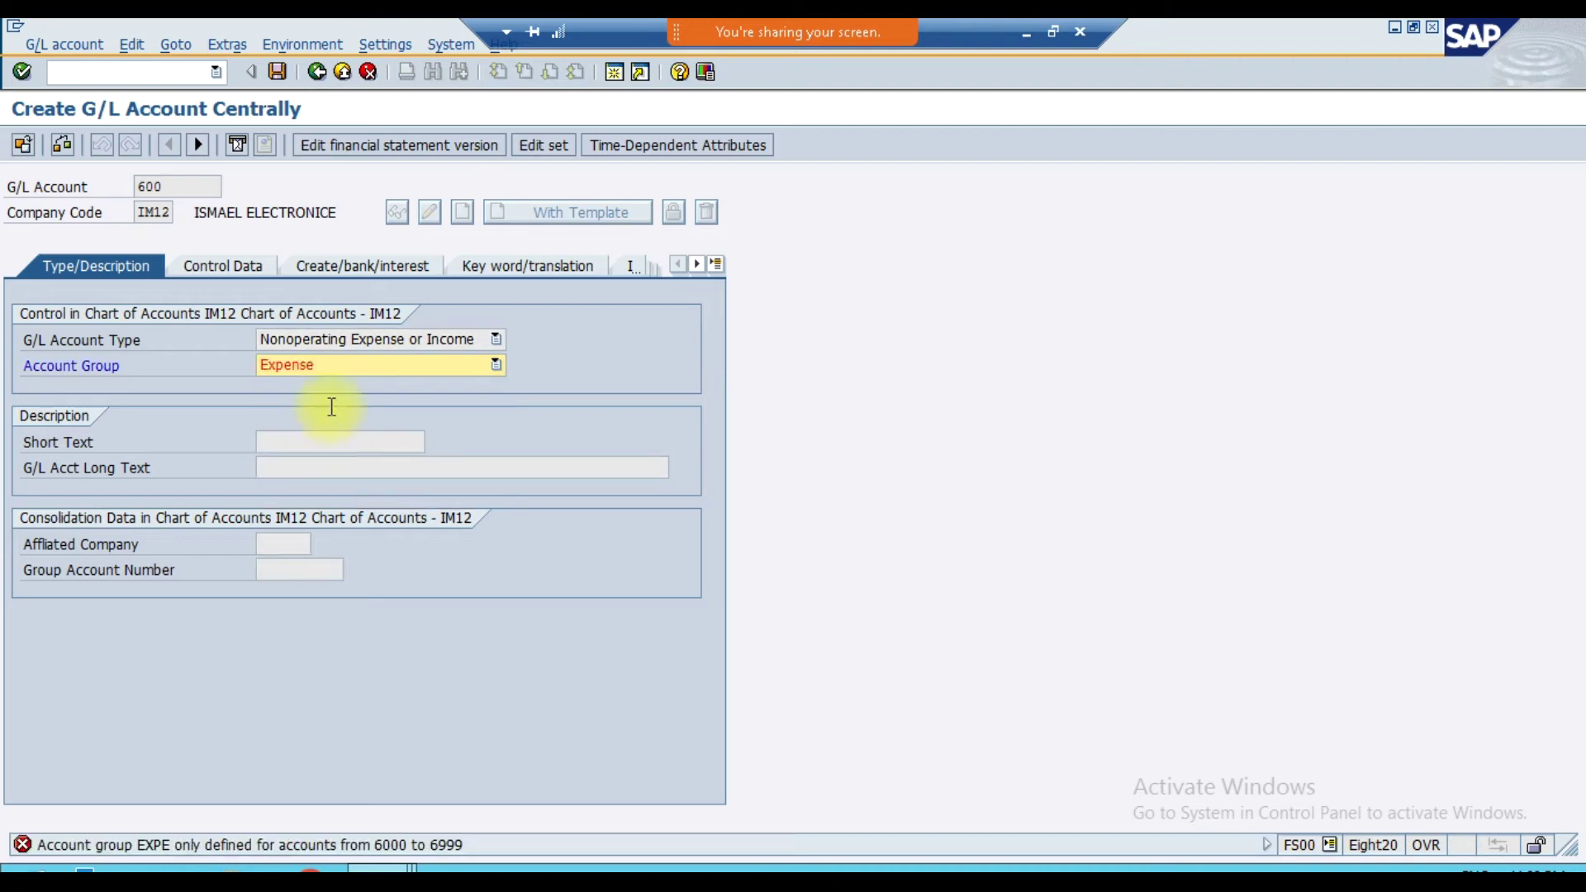
pyautogui.click(329, 369)
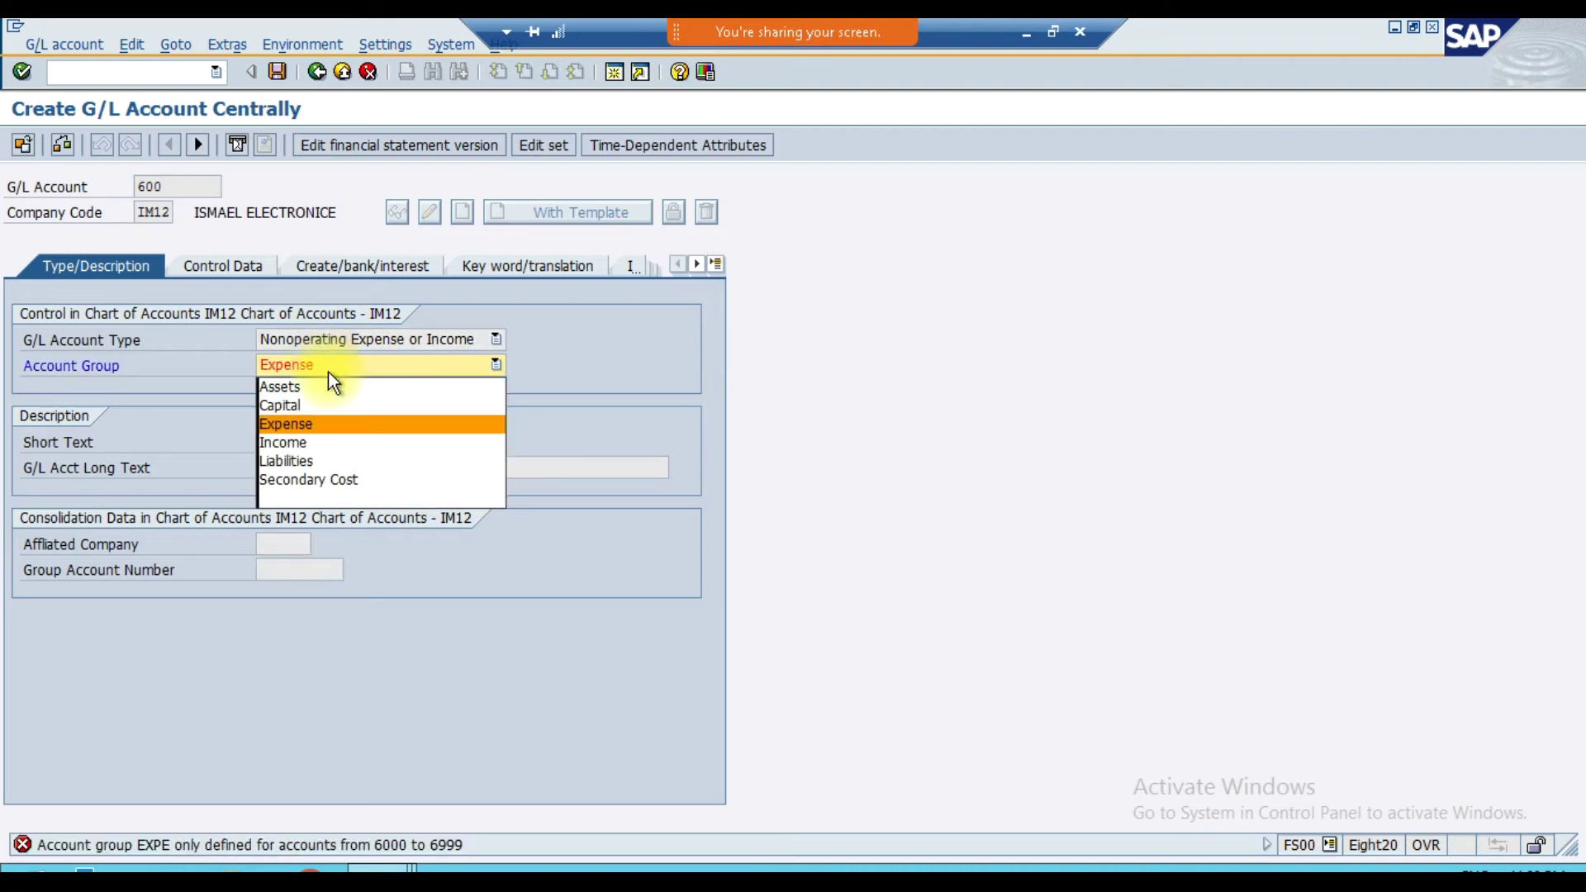
pyautogui.click(320, 425)
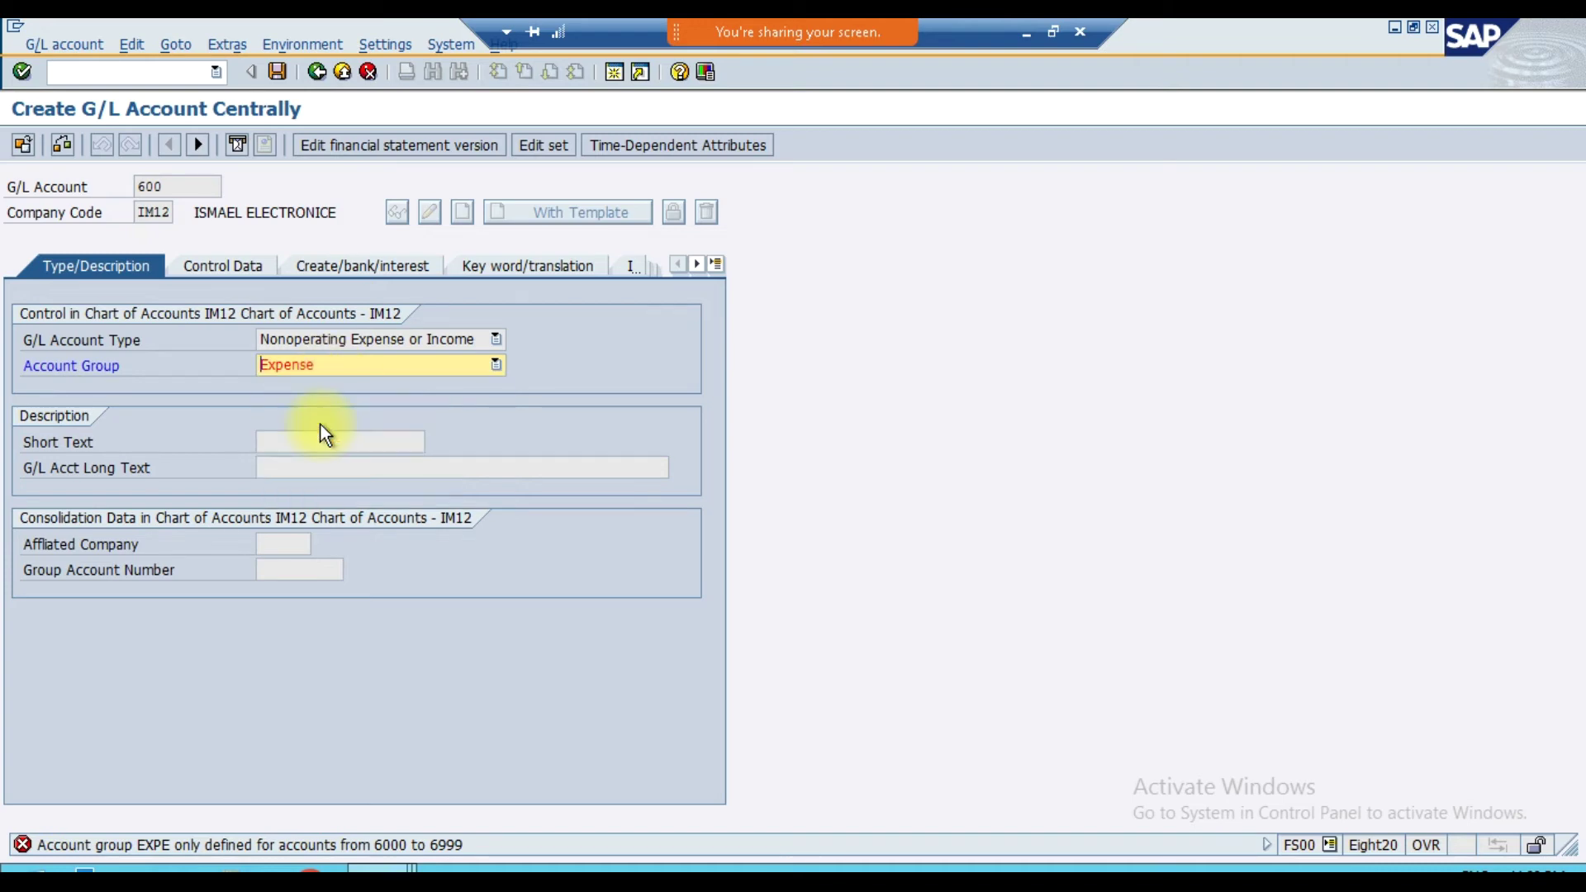
pyautogui.click(338, 342)
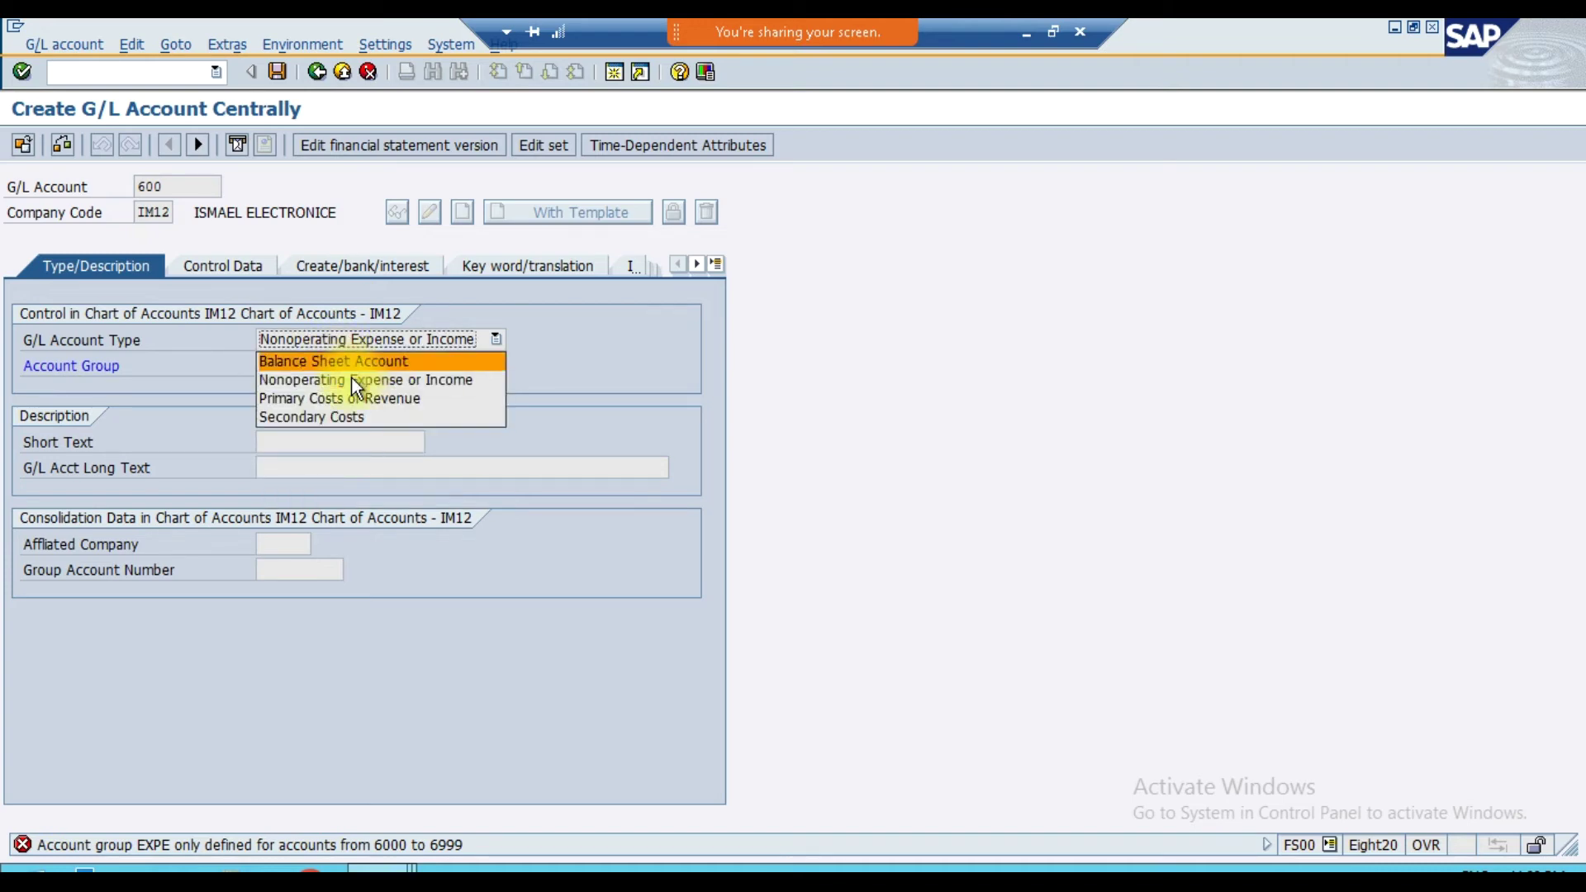
pyautogui.click(354, 380)
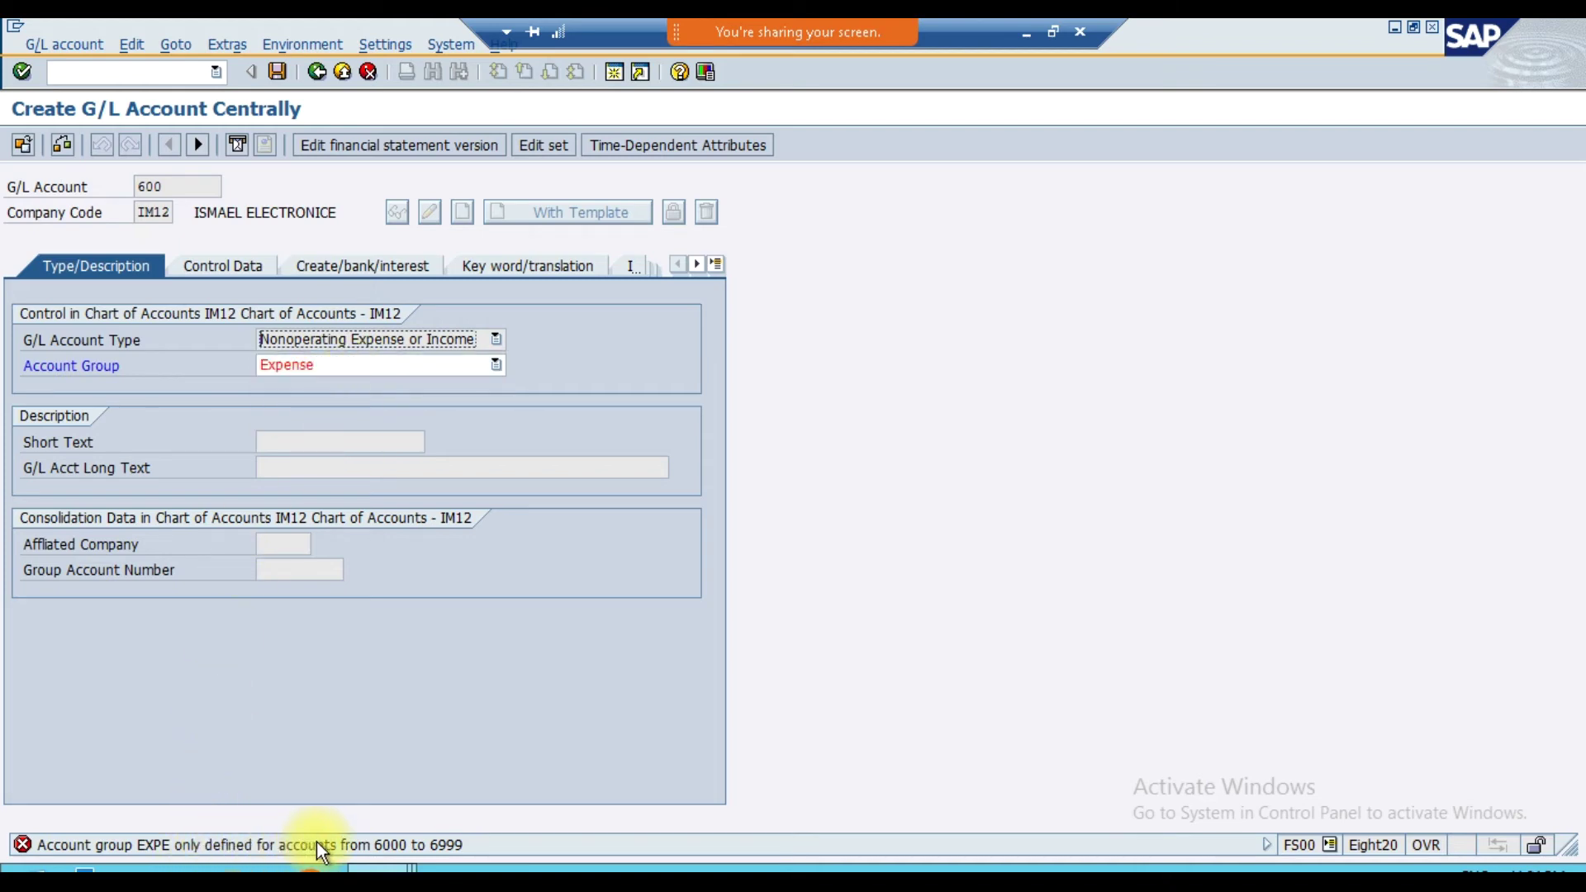
# - Leave the creation of account 600 without saving the changes
pyautogui.click(175, 189)
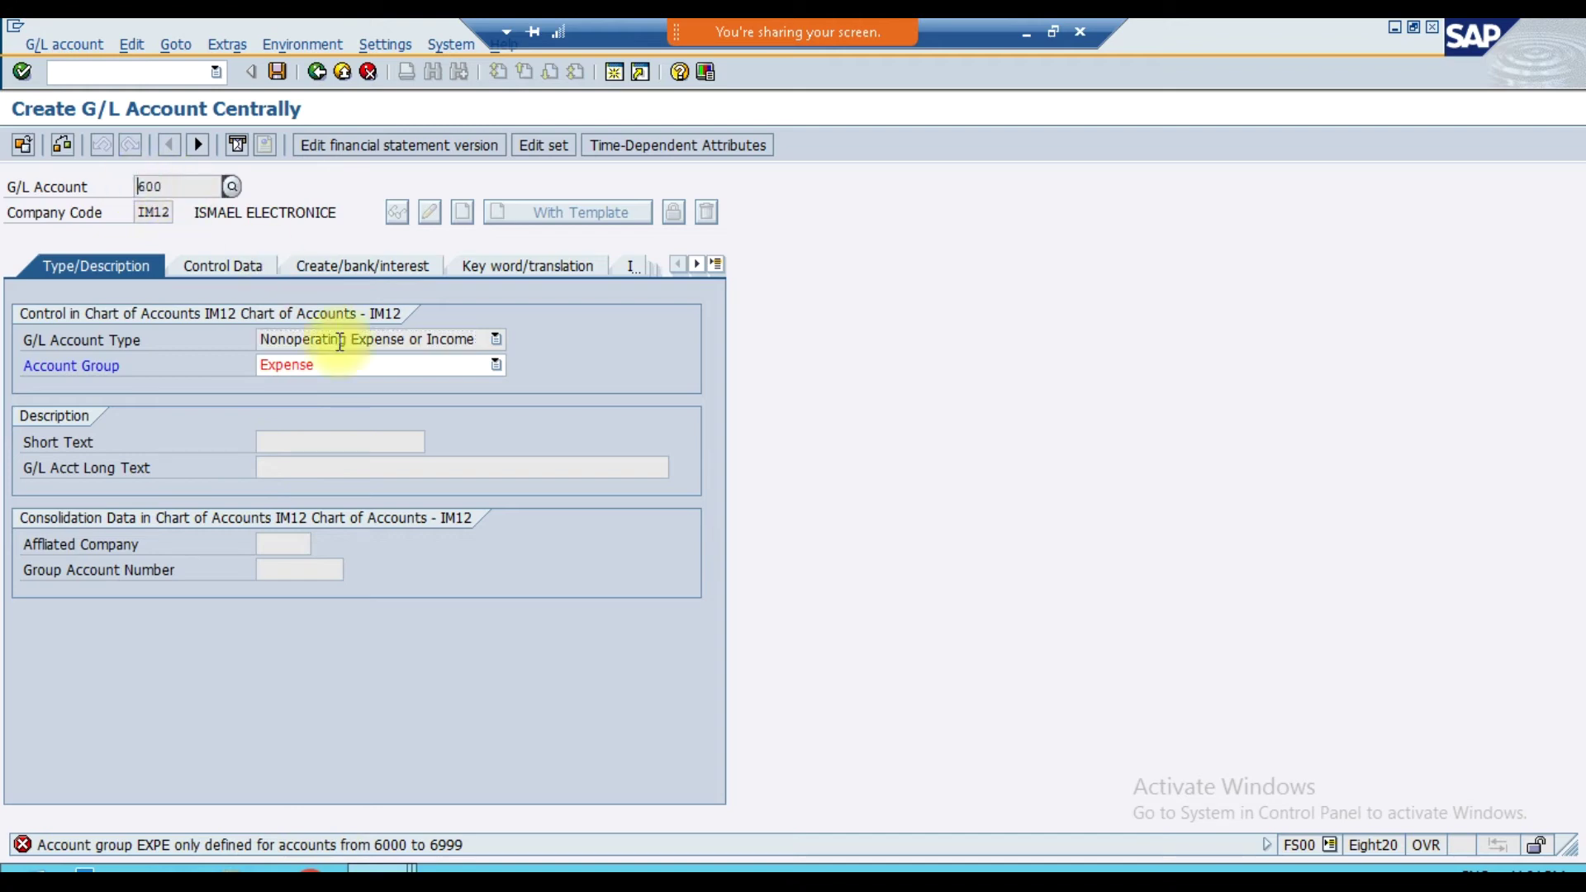
pyautogui.click(369, 72)
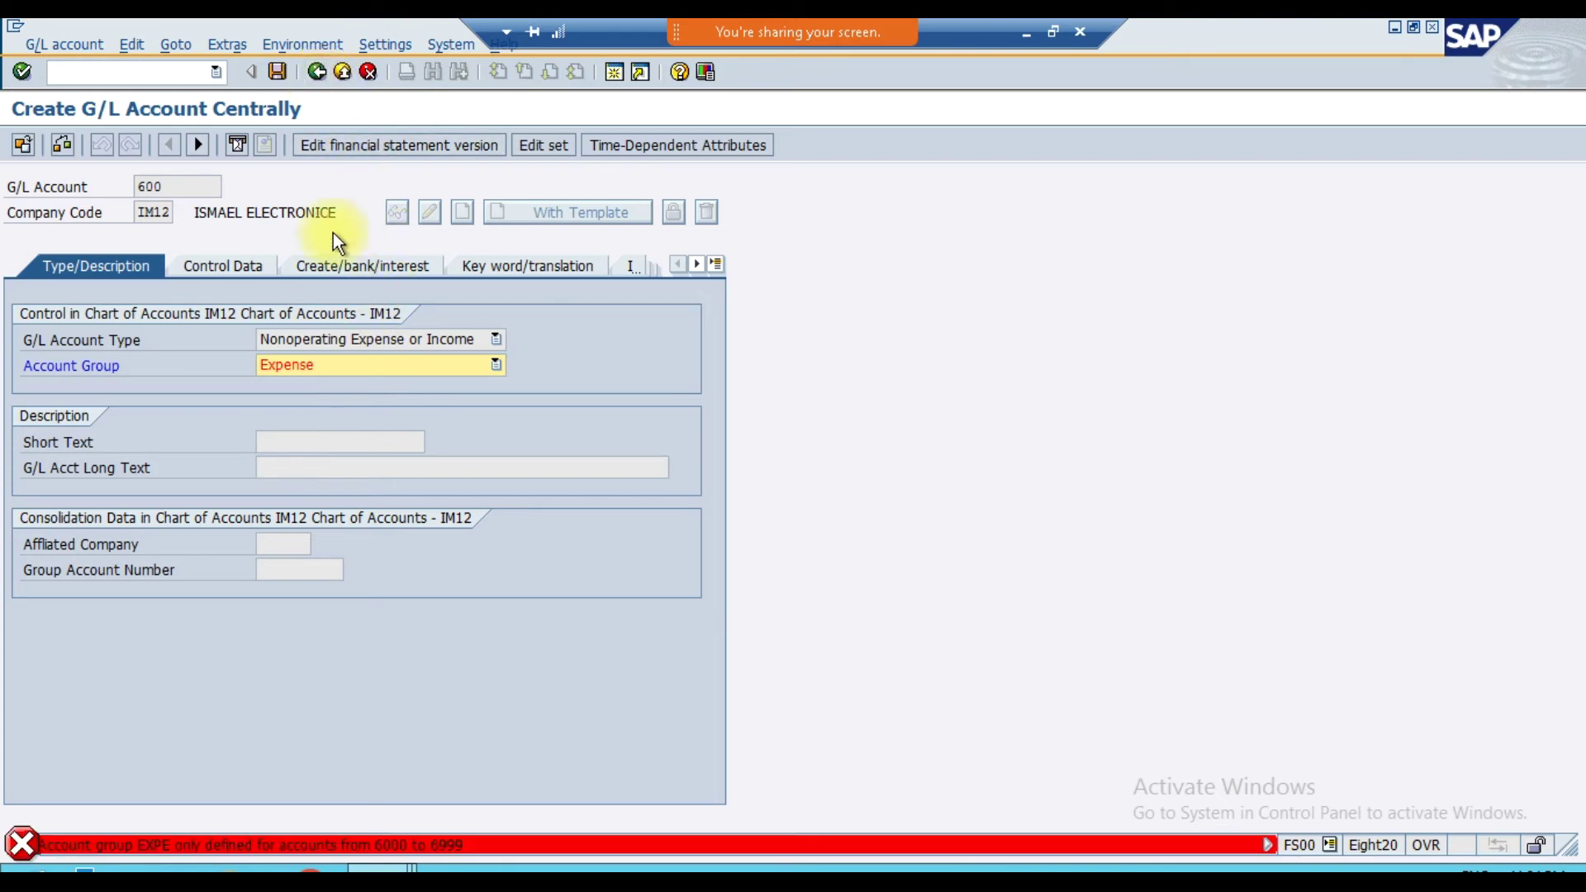
pyautogui.click(342, 72)
pyautogui.click(399, 422)
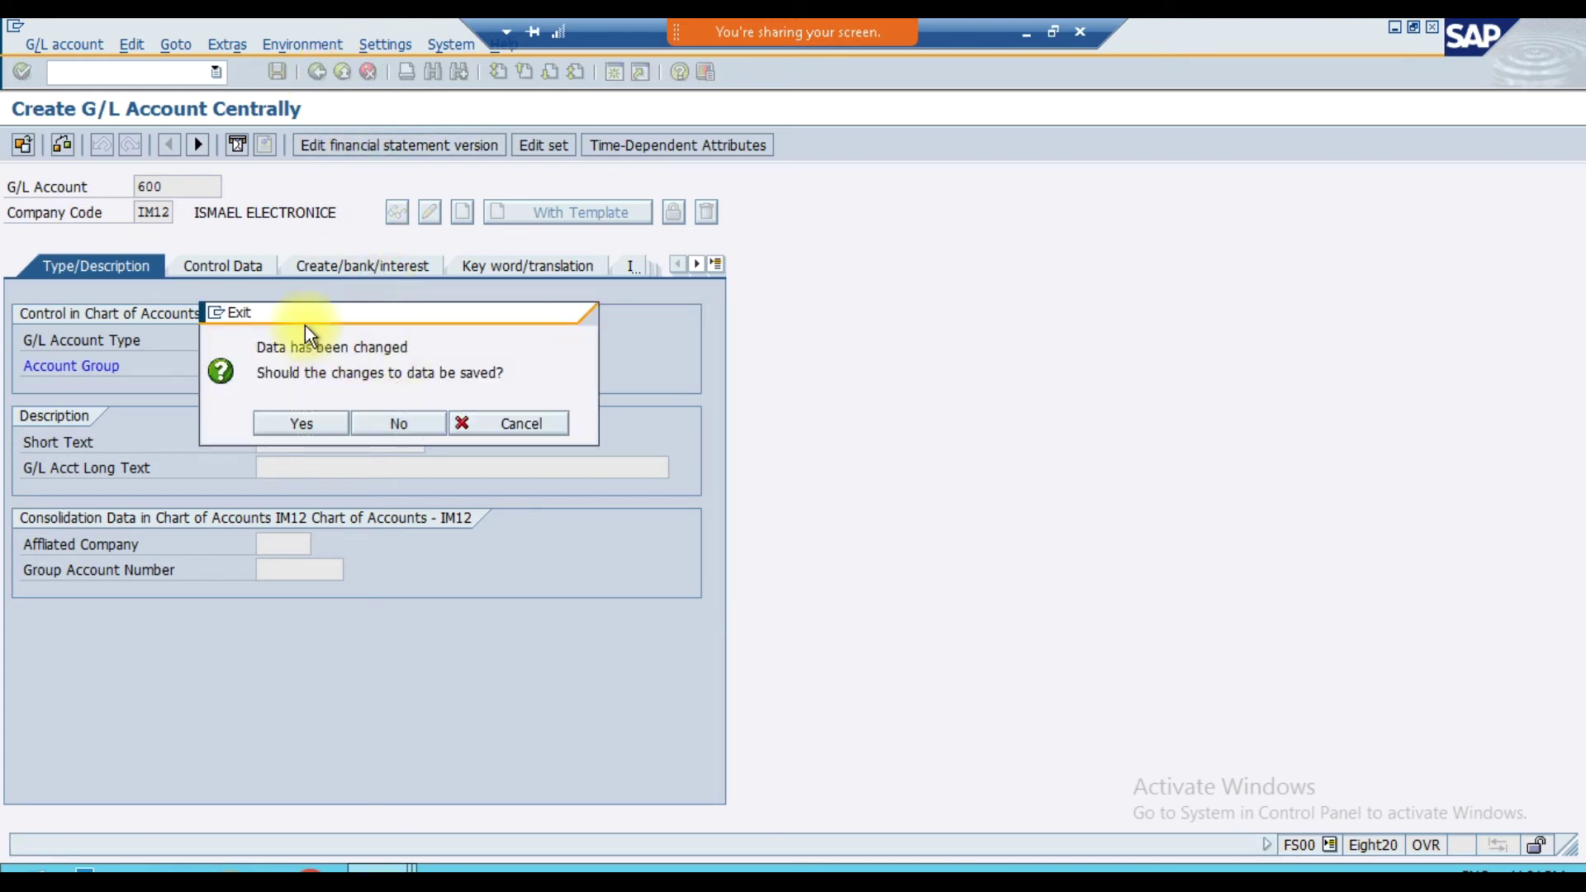
# - Reopen central G/L account maintenance (FS00) and start creating account 6002 for company code IM12
pyautogui.doubleClick(230, 504)
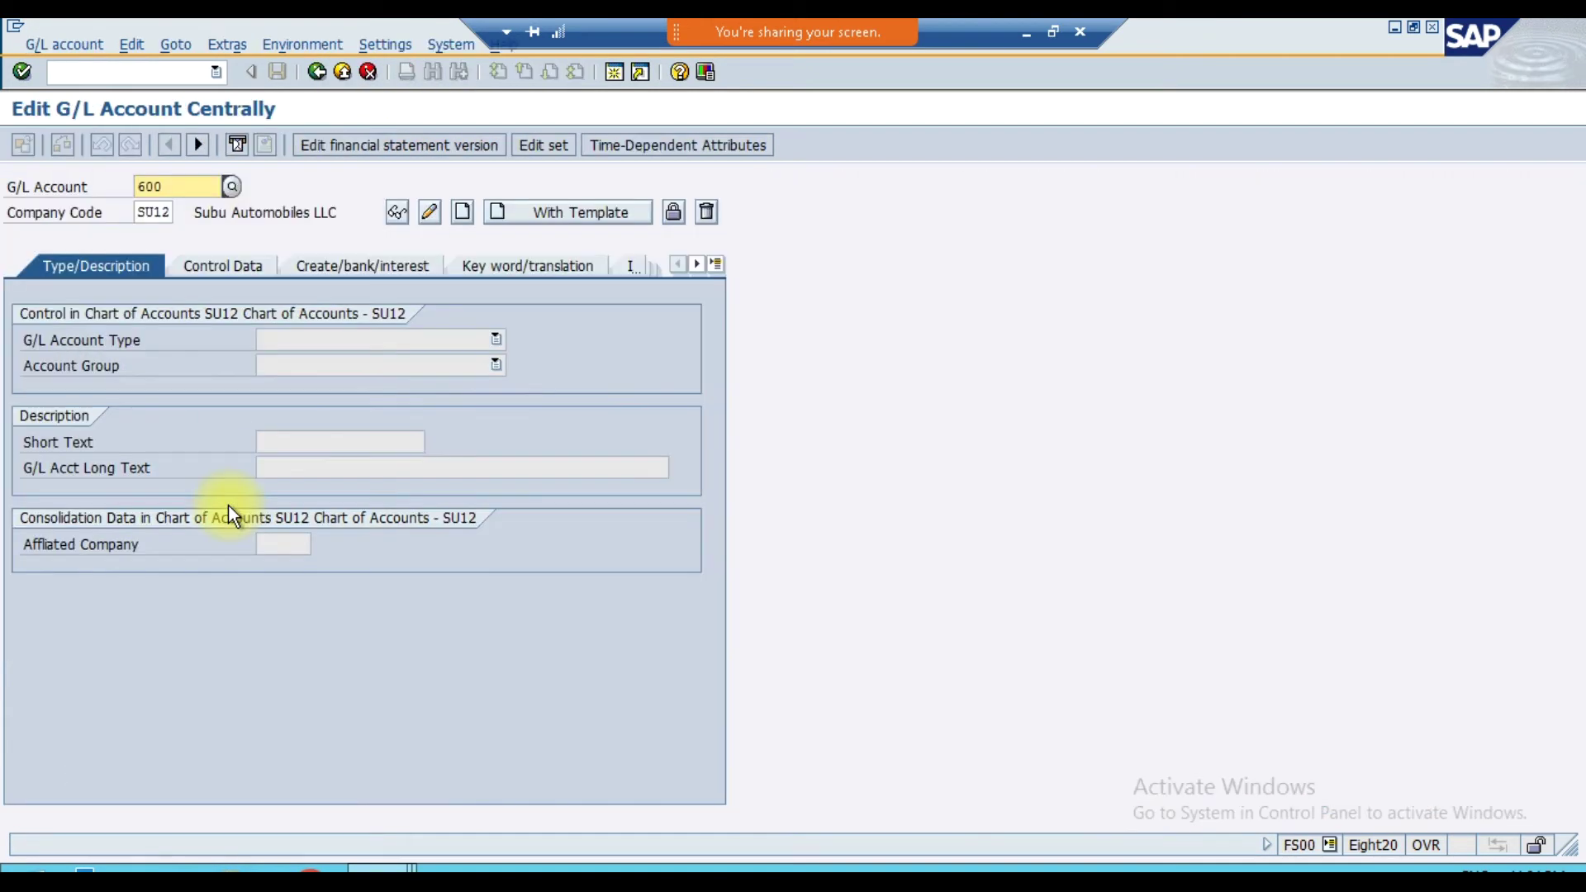
pyautogui.click(196, 186)
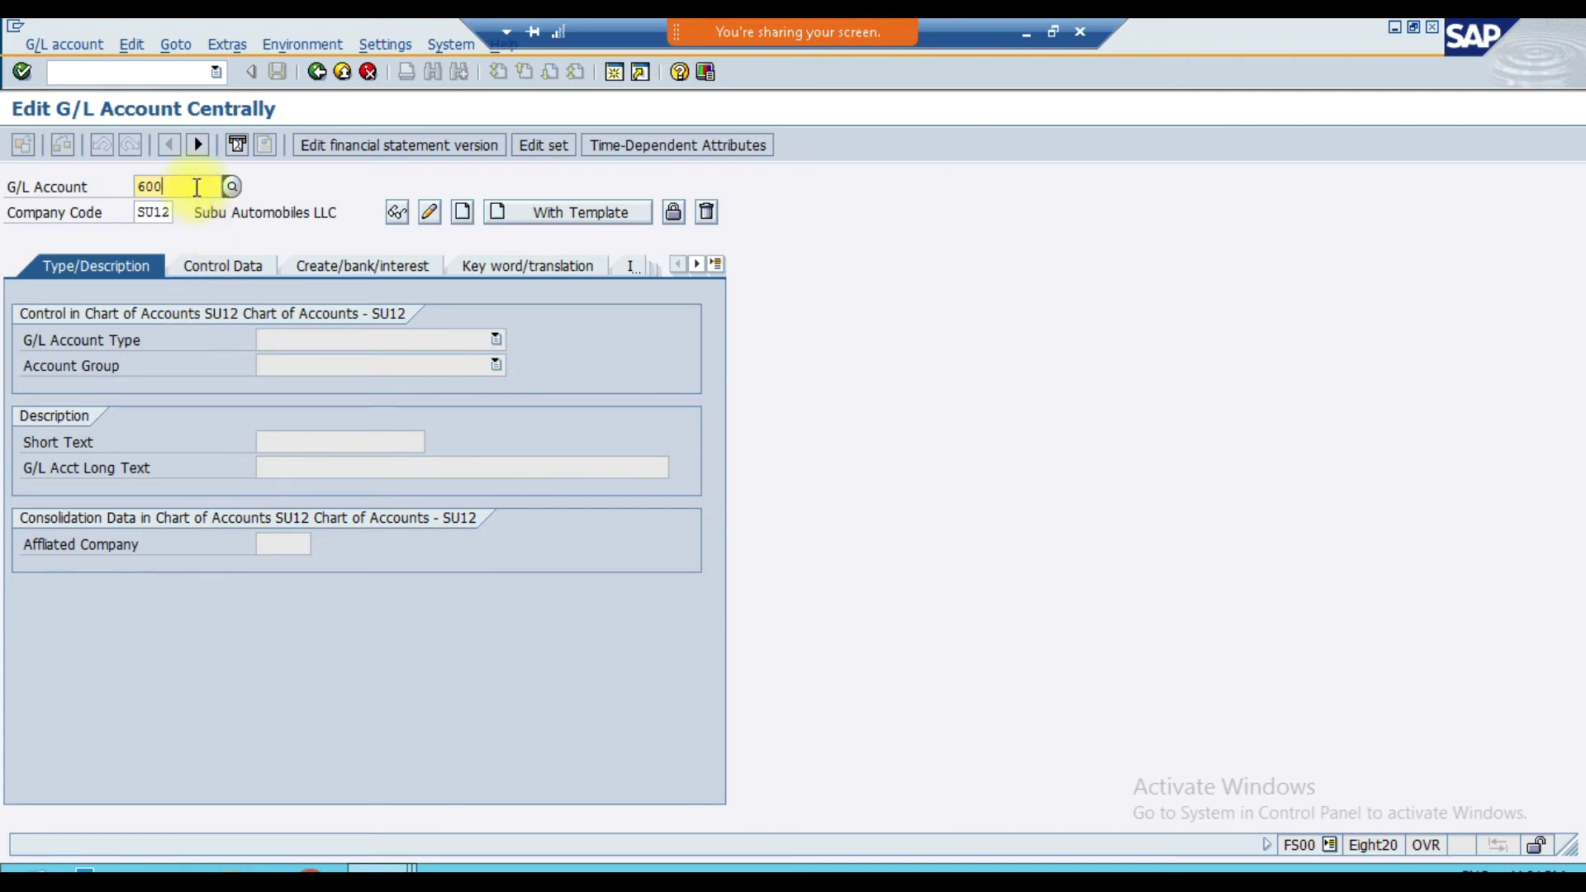
pyautogui.write('0')
pyautogui.press('Tab')
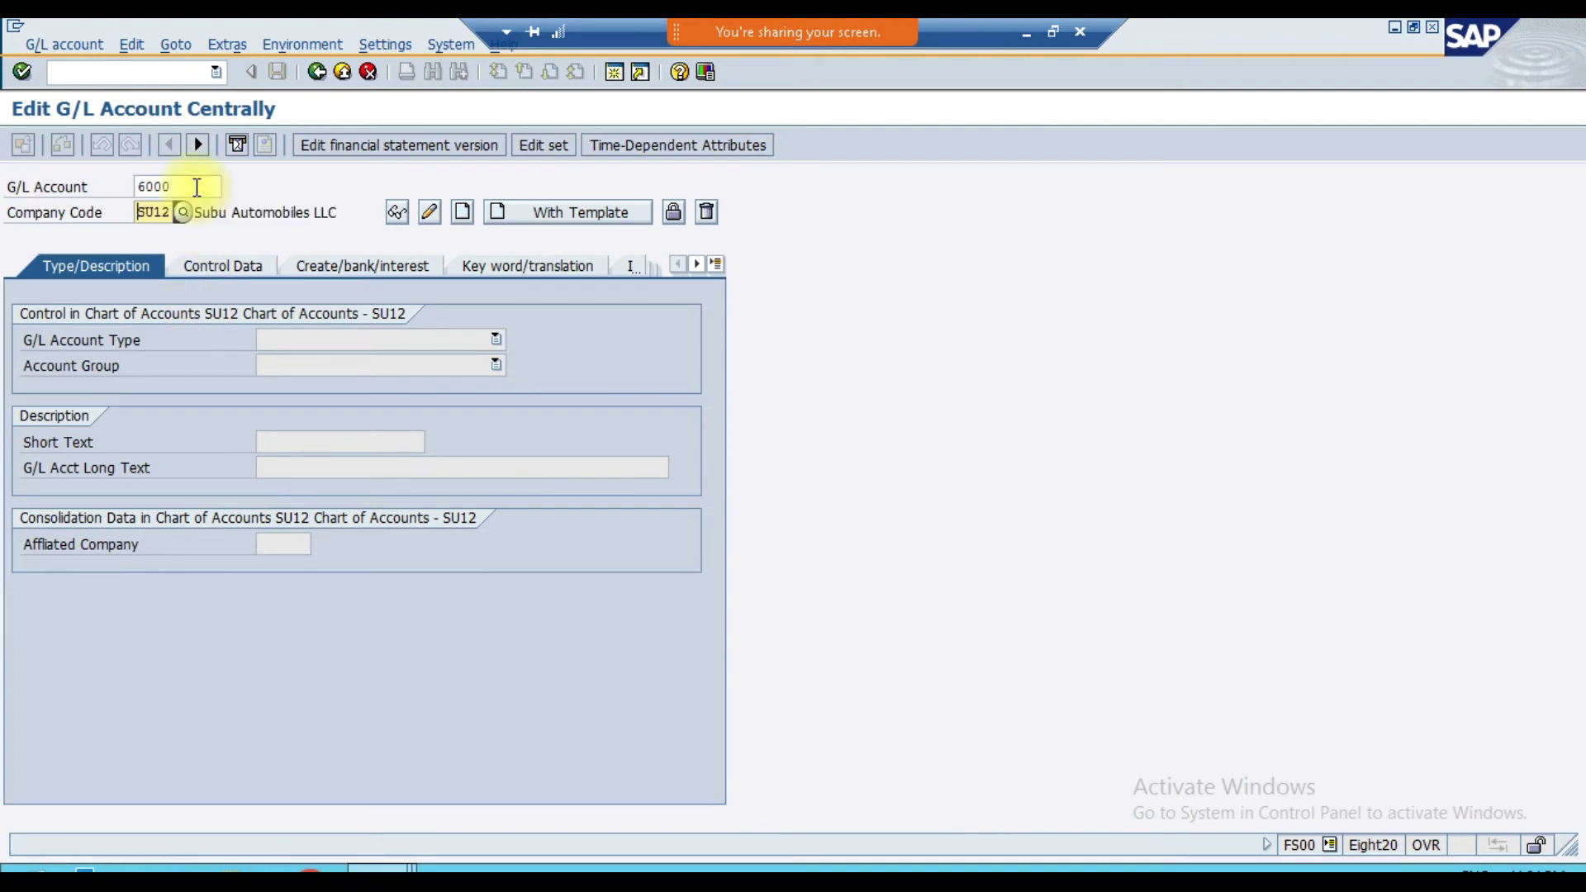
pyautogui.write('IM12')
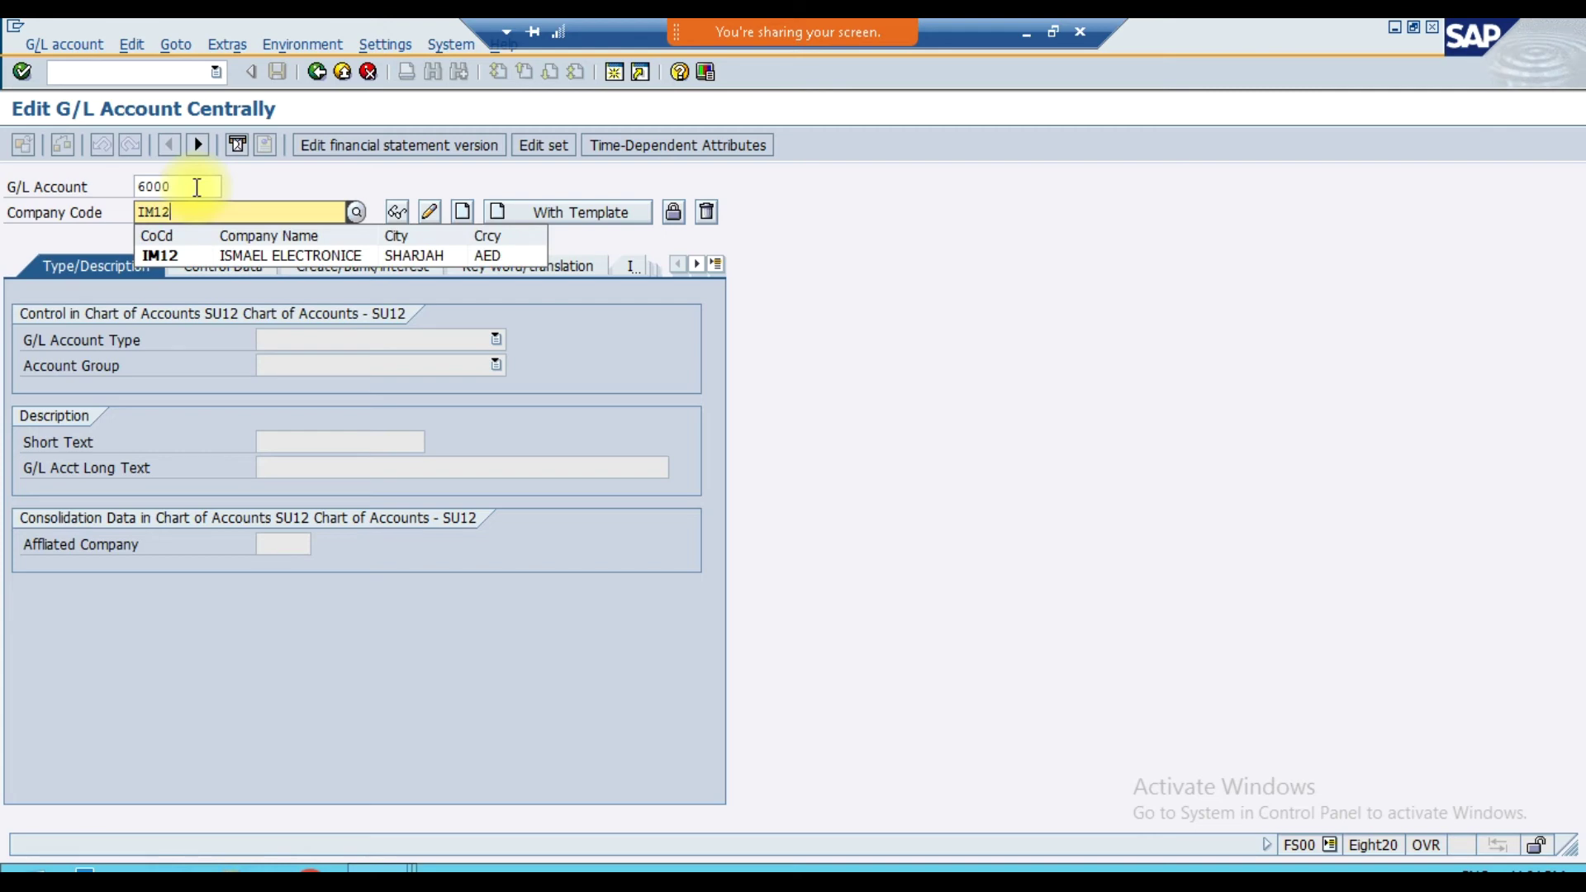
pyautogui.press('Return')
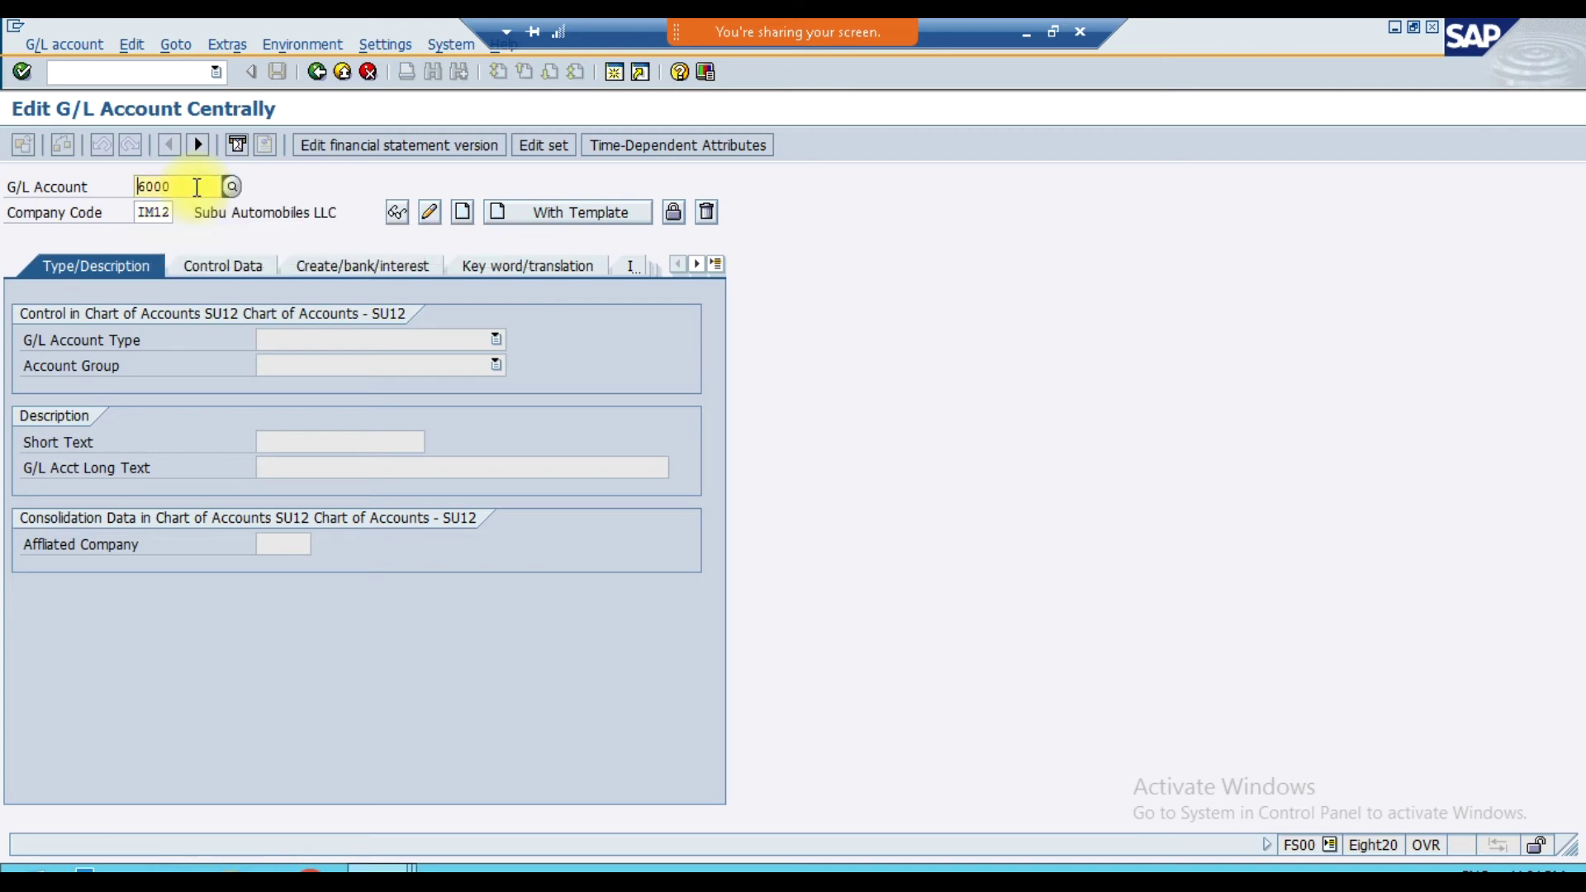
pyautogui.write('6002')
pyautogui.press('Tab')
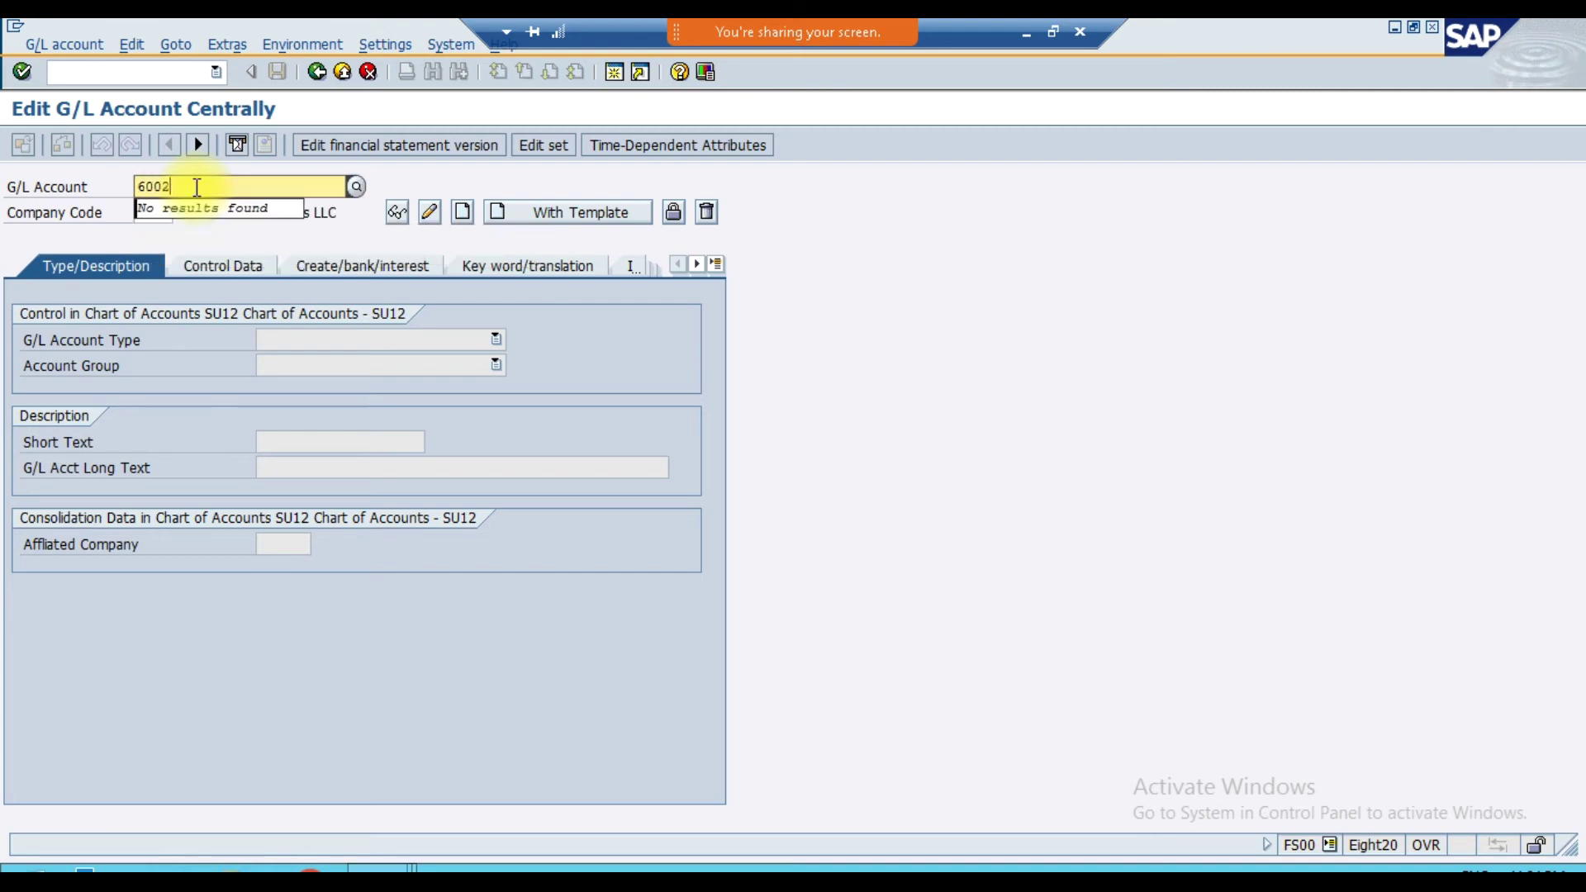
pyautogui.click(461, 212)
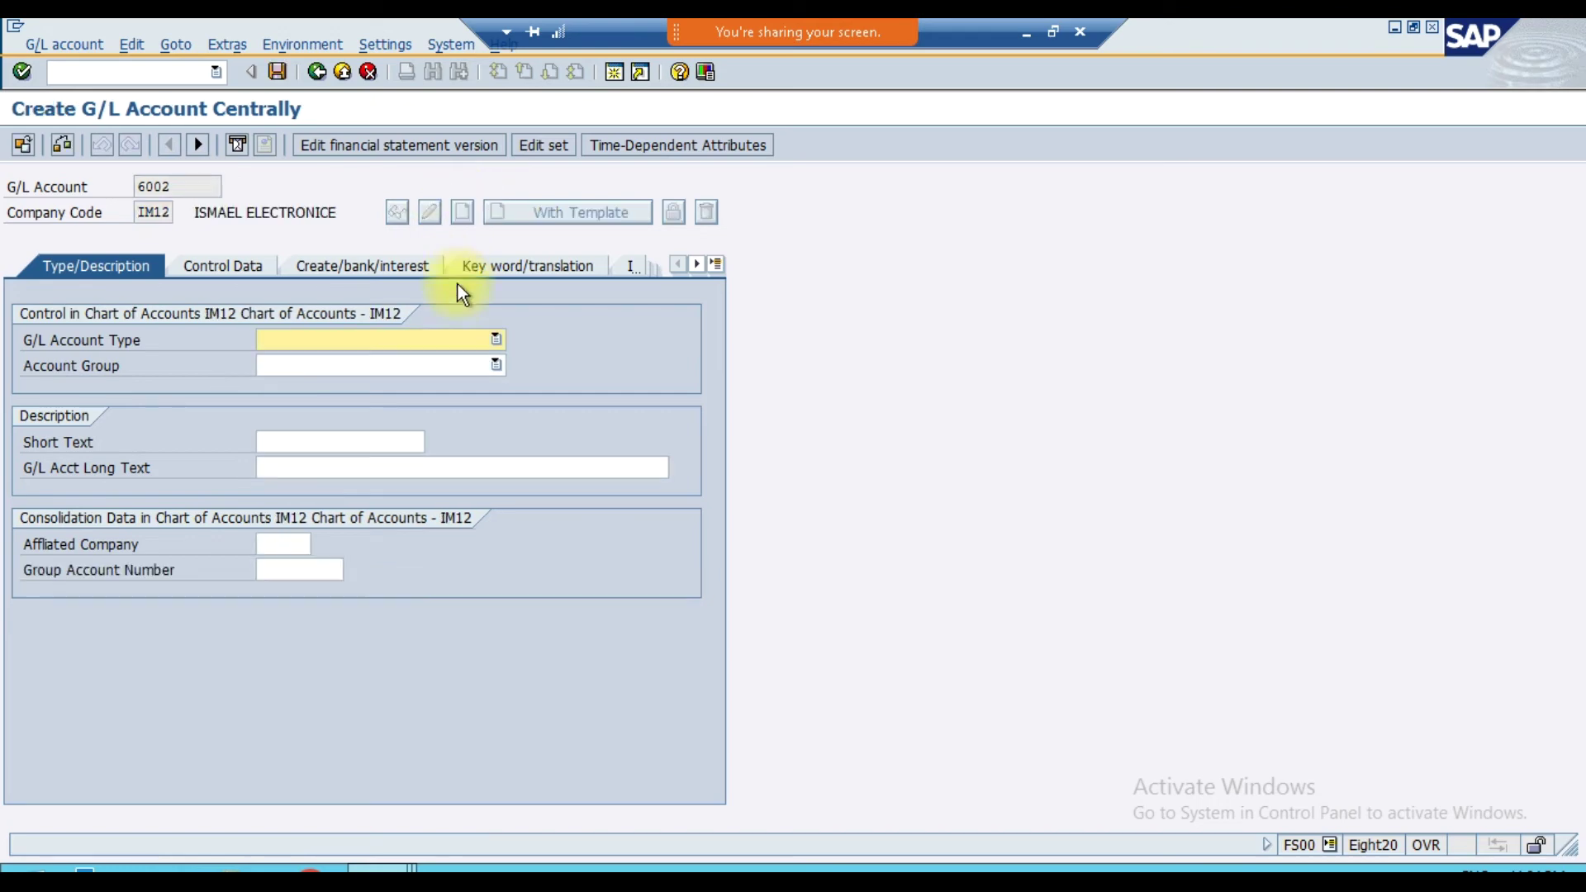
# - Set account 6002's type to Nonoperating Expense or Income and its account group to Expense
pyautogui.click(396, 338)
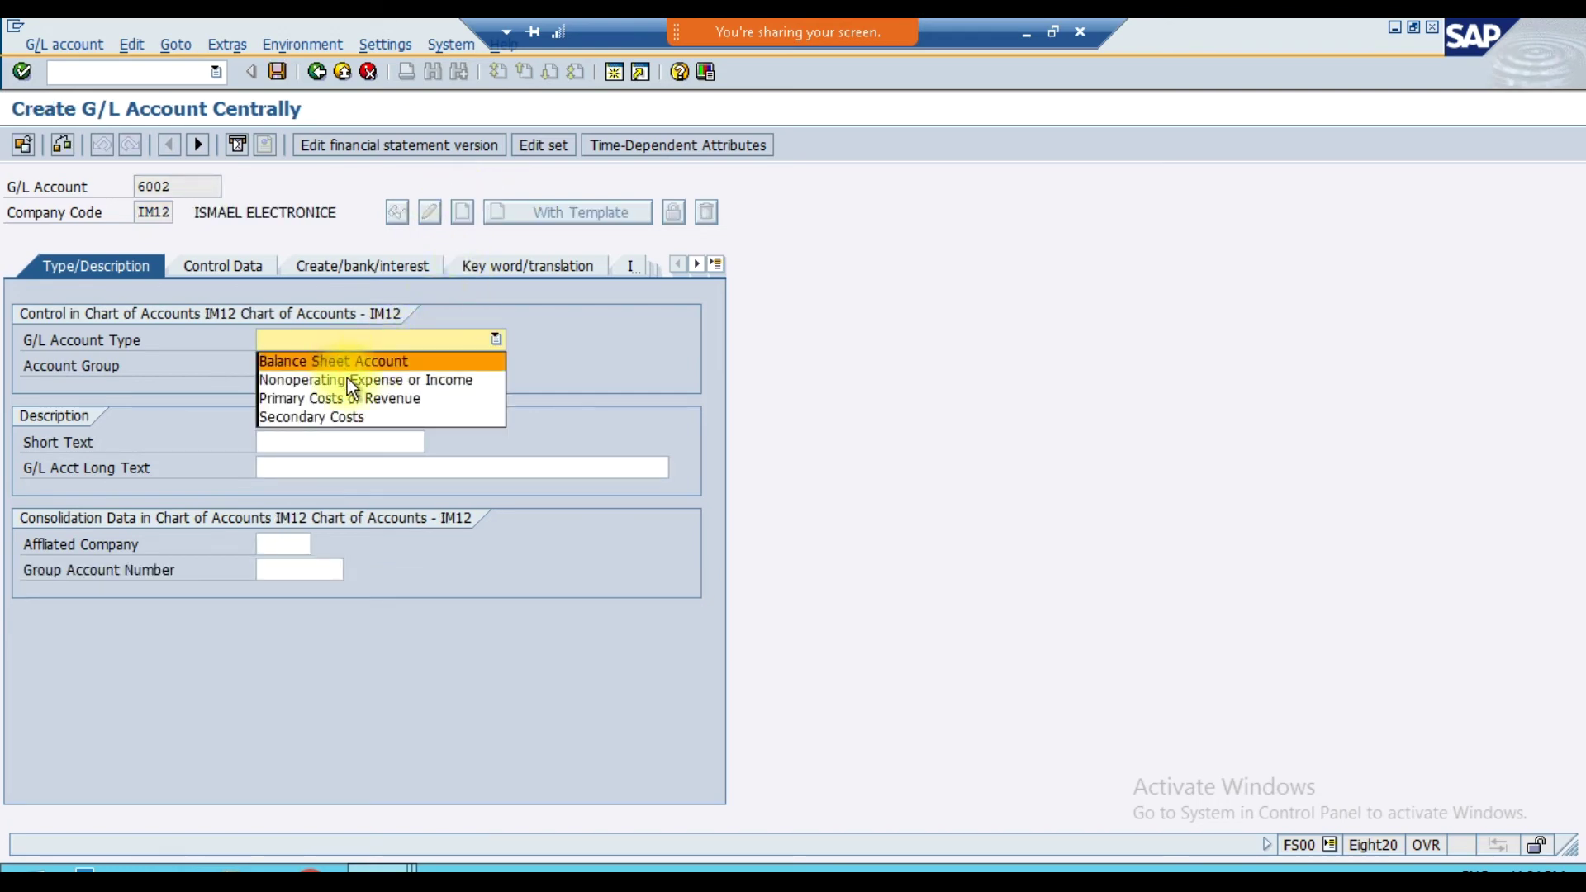
pyautogui.click(349, 378)
pyautogui.click(351, 365)
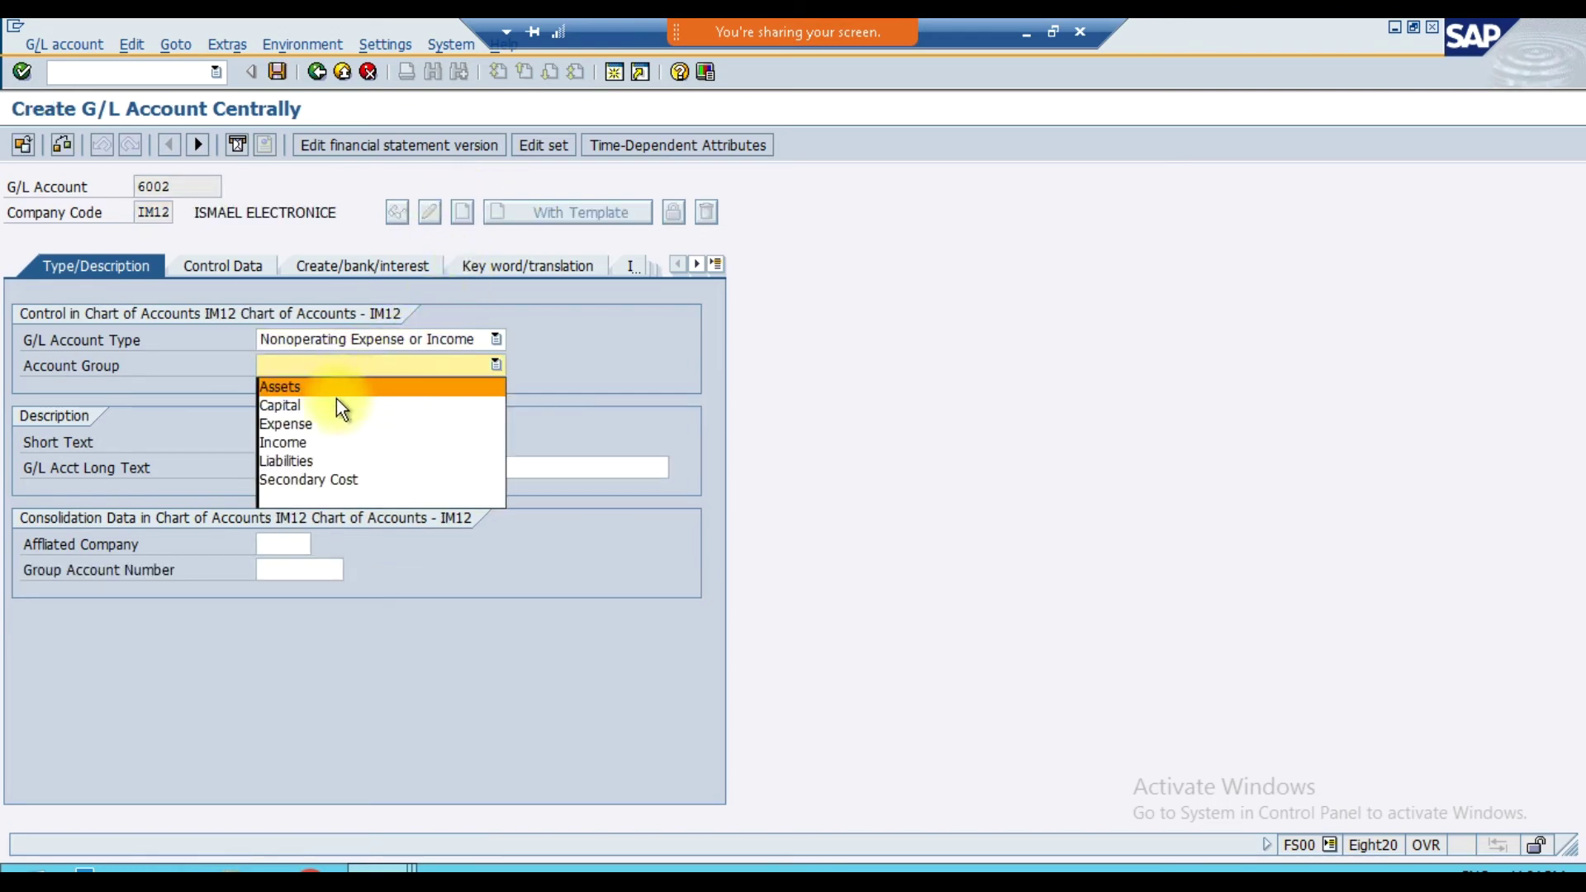
pyautogui.click(324, 424)
# - Enter the short text "Bank Charges A/C" and the long text "Bank Charges Account" for the new account
pyautogui.click(305, 444)
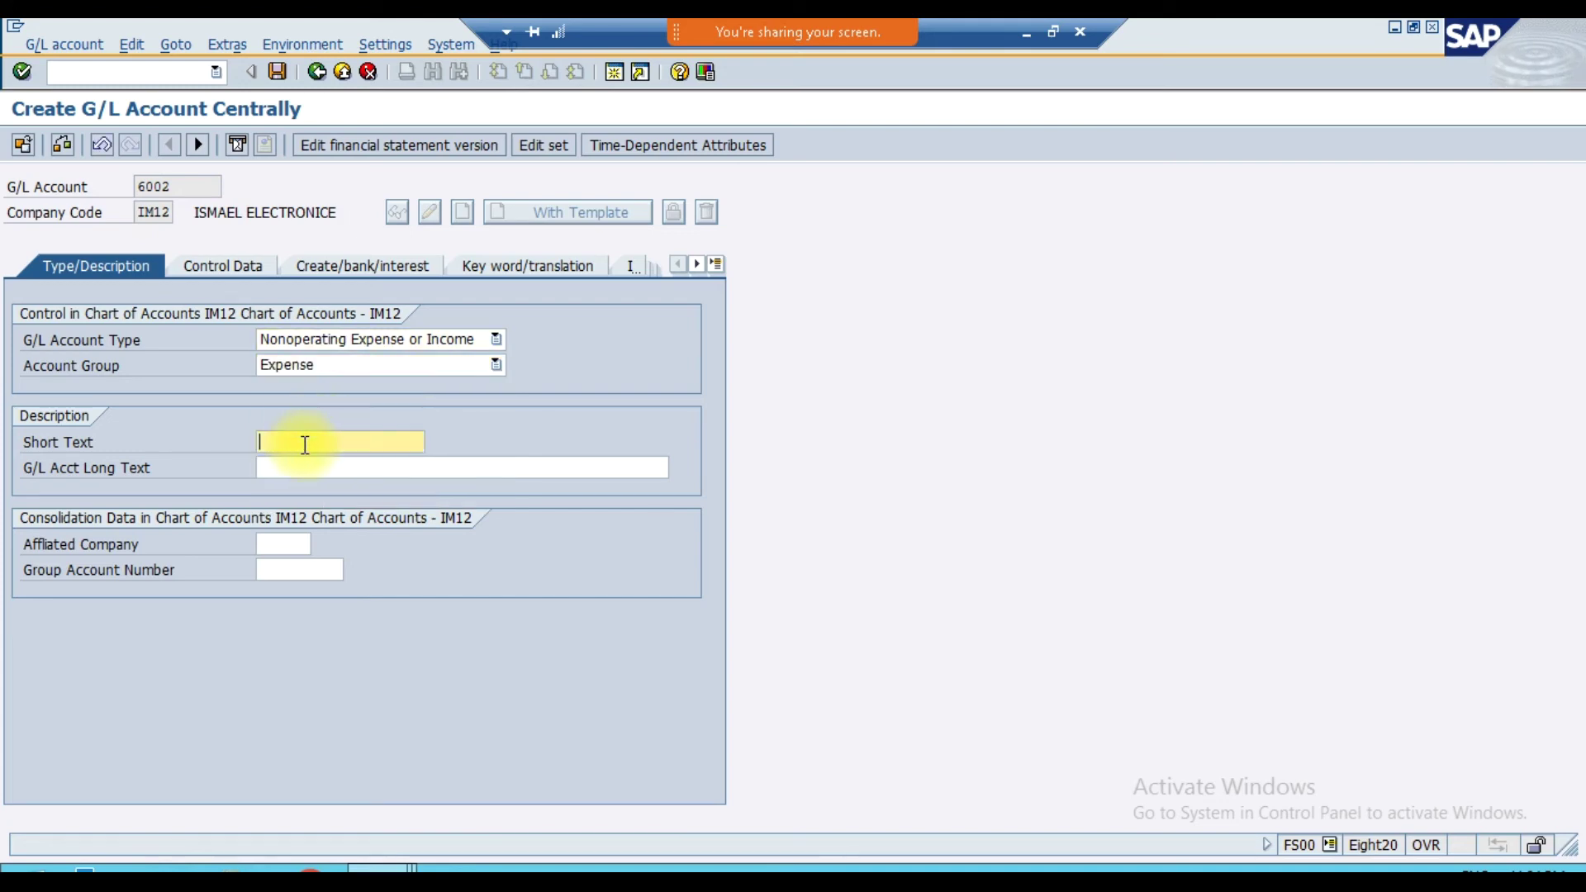
pyautogui.write('Bank')
pyautogui.press('Down')
pyautogui.press('Return')
pyautogui.press('Tab')
pyautogui.write('B')
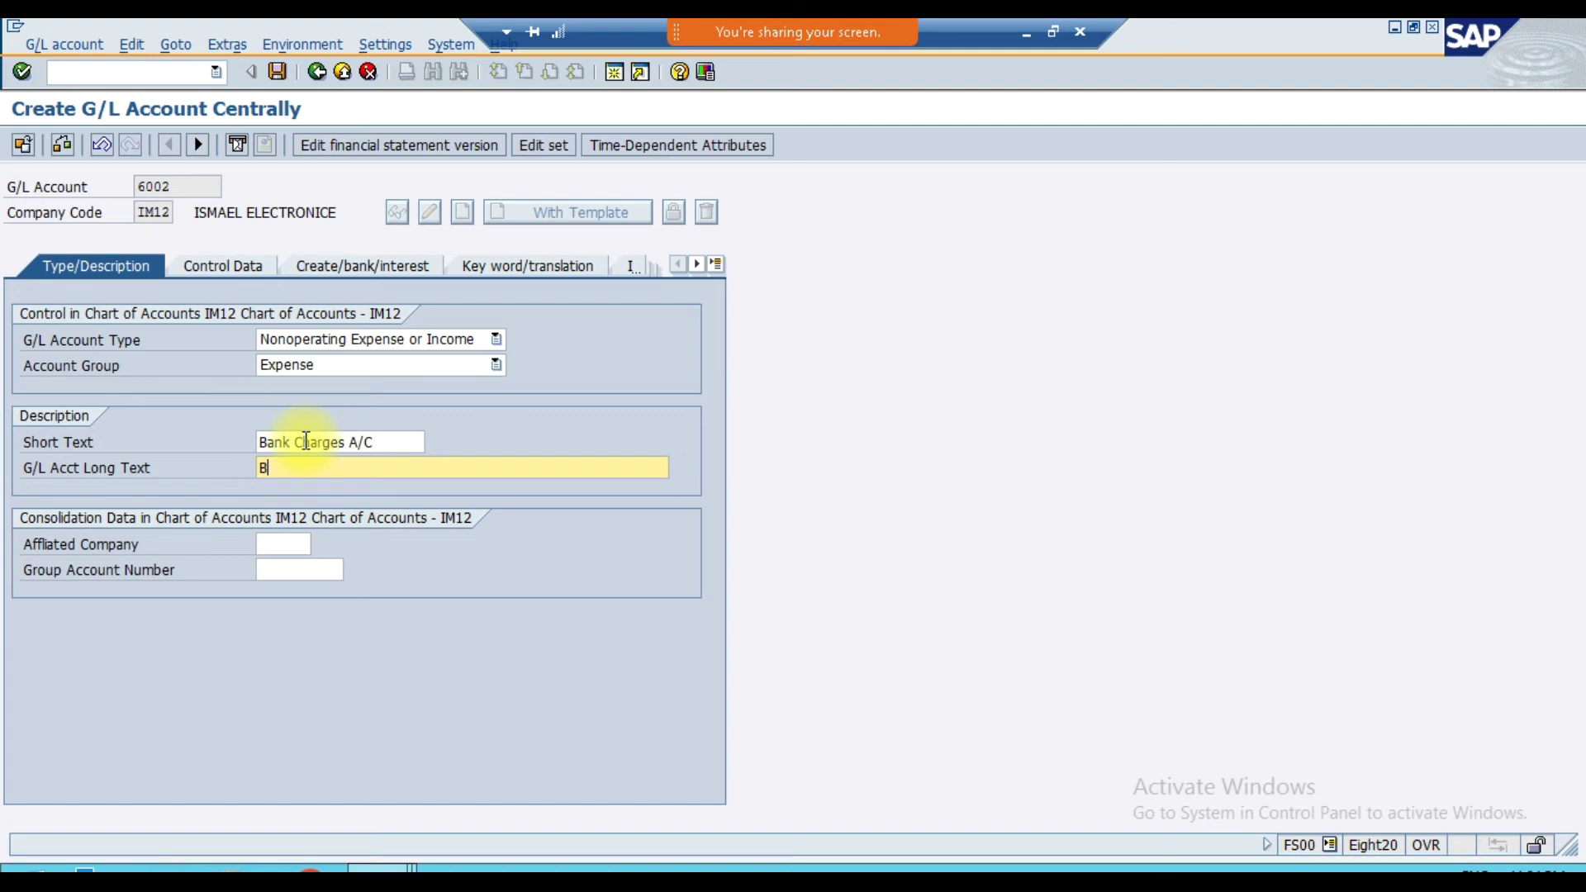
pyautogui.write('ank')
pyautogui.press('Down')
pyautogui.press('Return')
# - Assign group account number 20051 (Bank Charges Account) from chart of accounts VB01 to account 6002
pyautogui.click(338, 563)
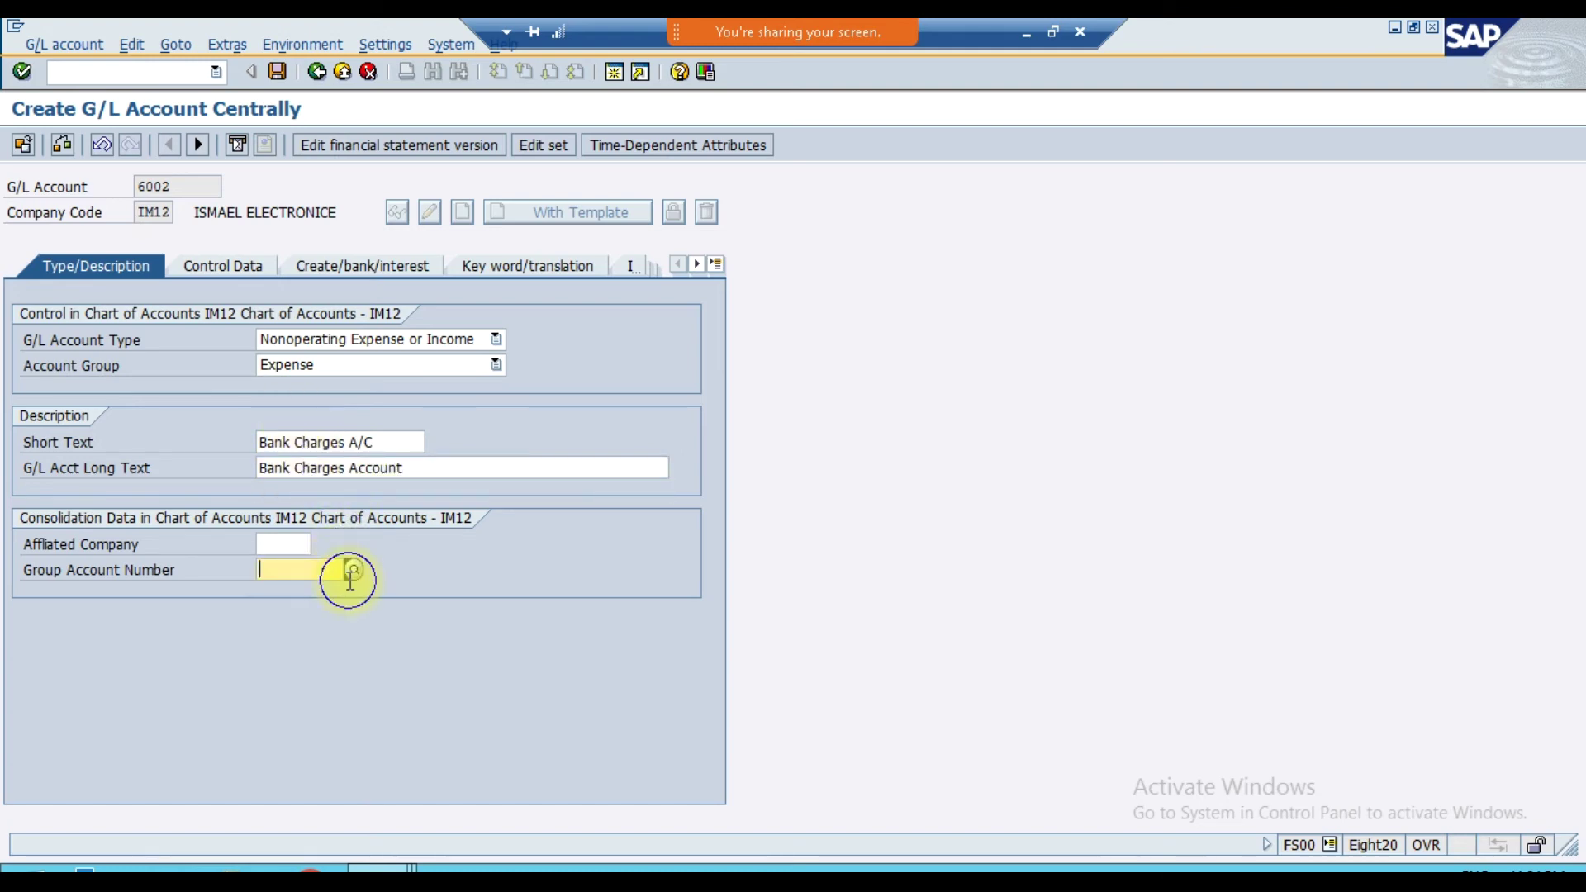
pyautogui.press('F4')
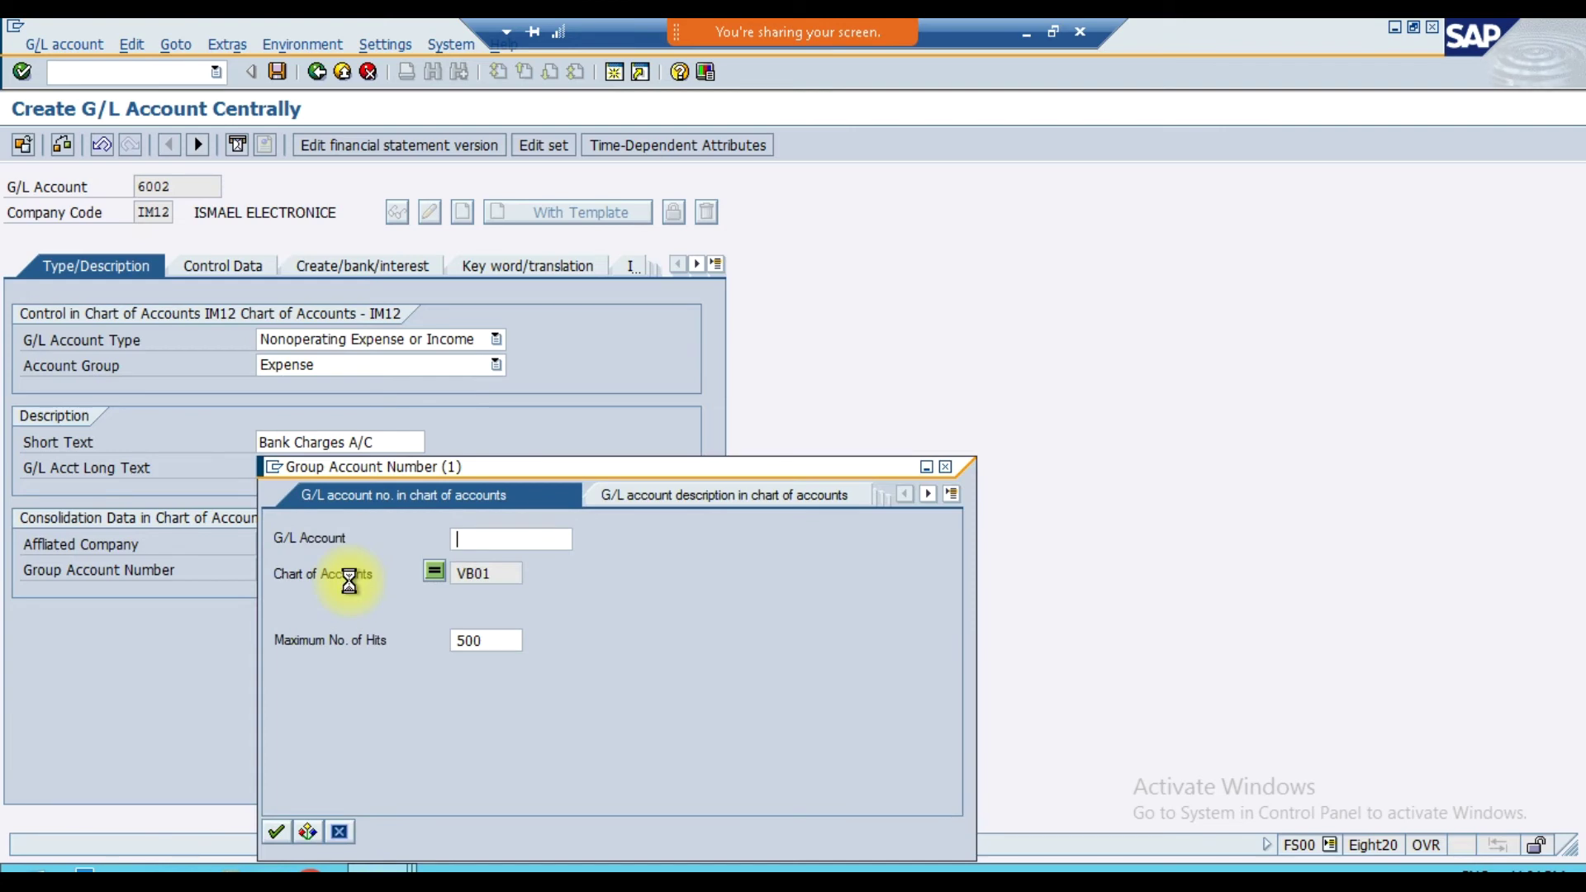
pyautogui.press('Return')
pyautogui.scroll(-4, 538, 626)
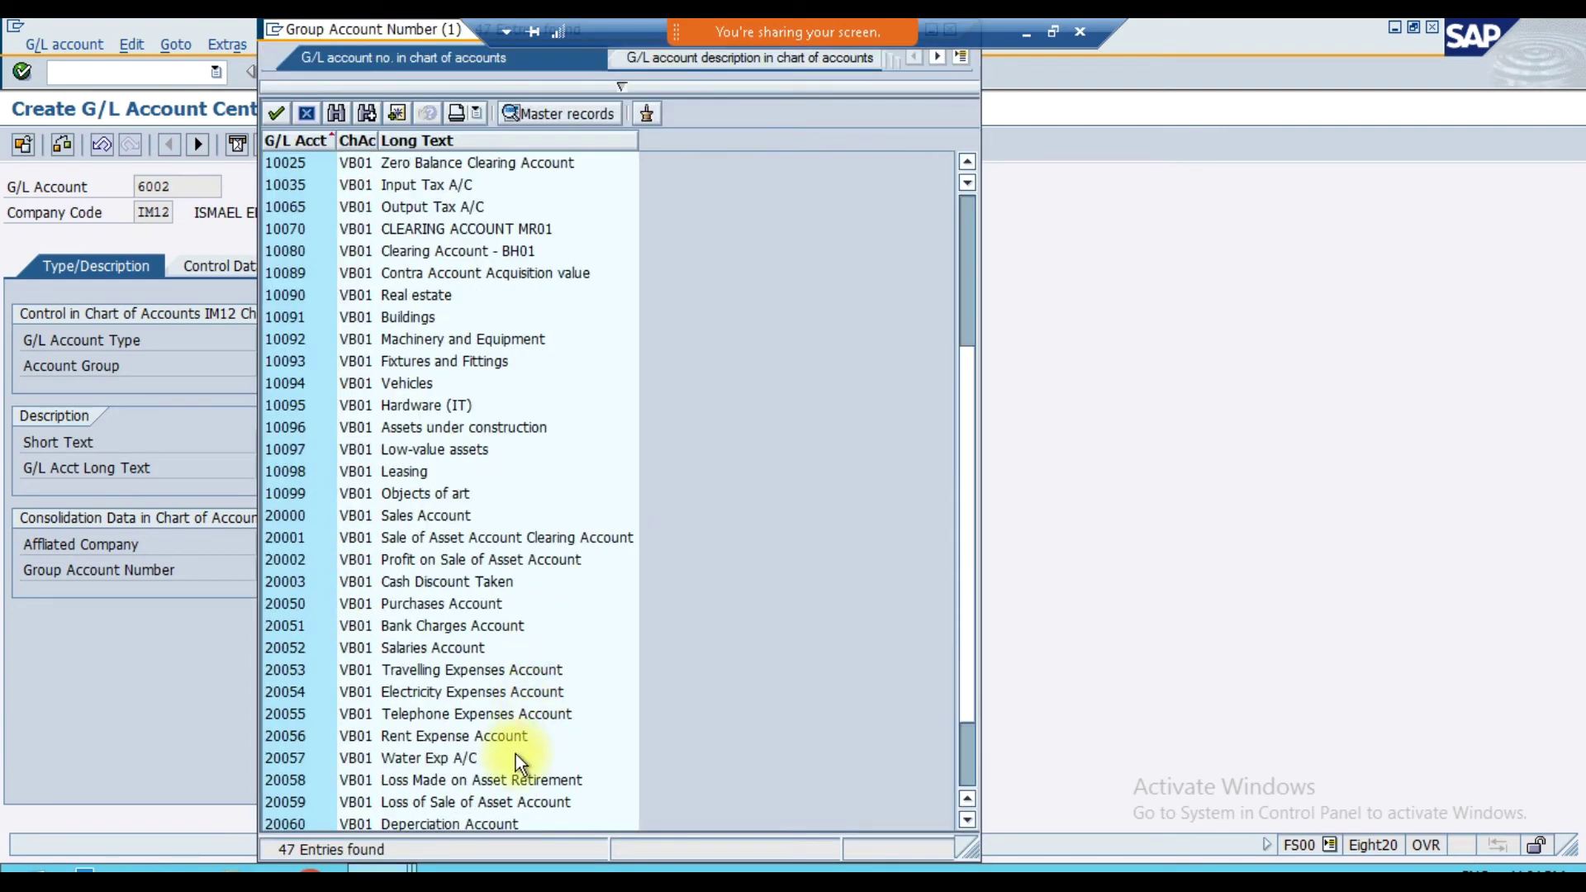
pyautogui.scroll(-2, 464, 690)
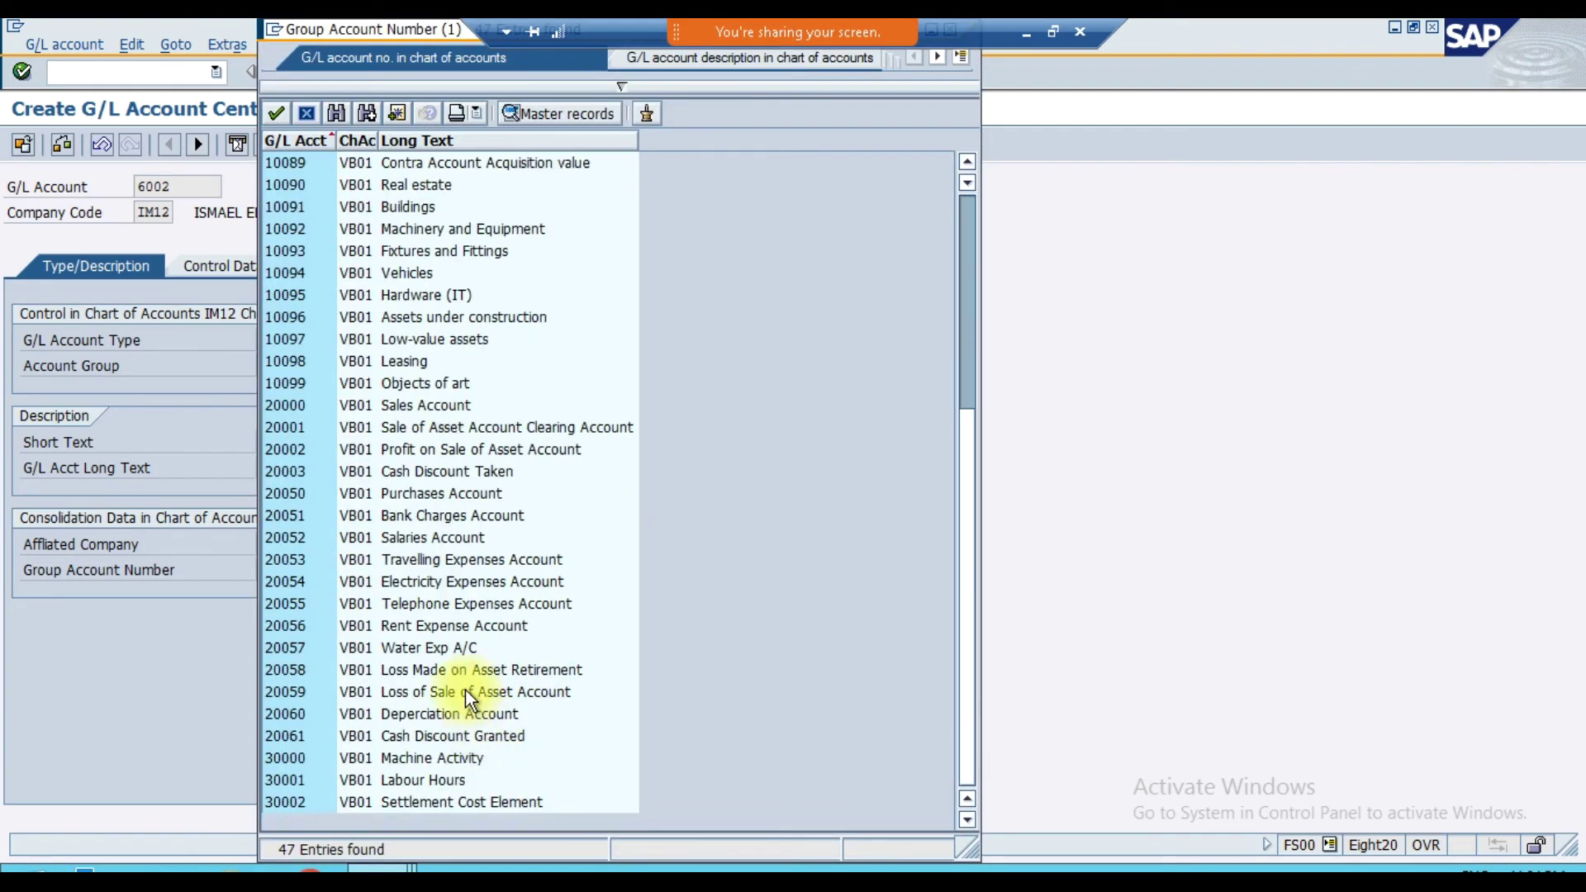
pyautogui.doubleClick(430, 514)
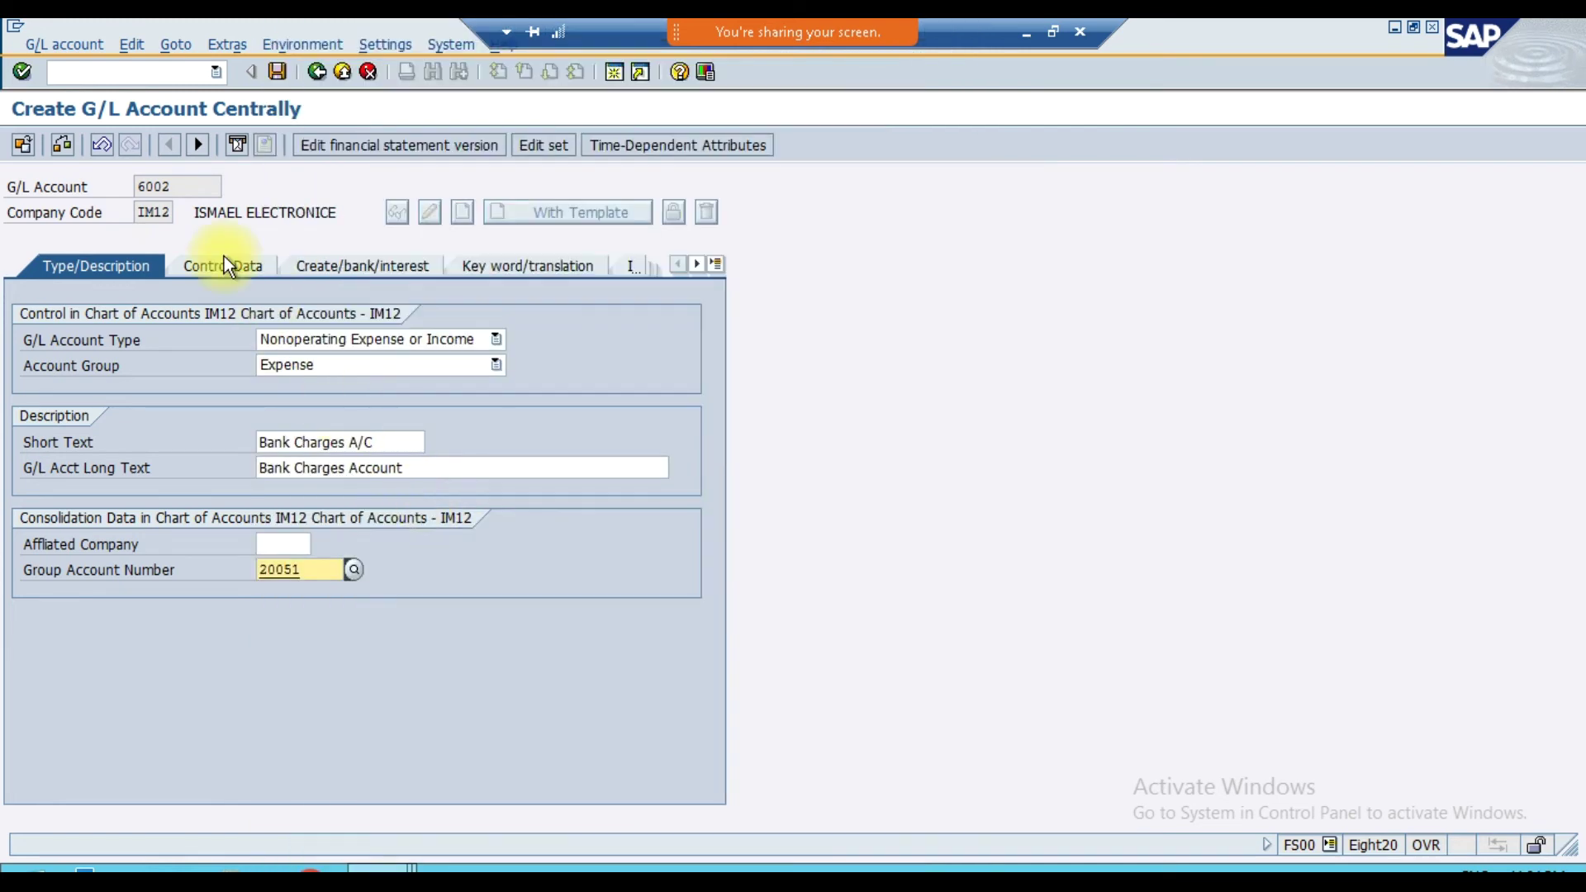
# - In account 6002's control data, enable balances in local currency only and set the alternative account number to 6002
pyautogui.click(228, 263)
pyautogui.click(253, 365)
pyautogui.click(286, 568)
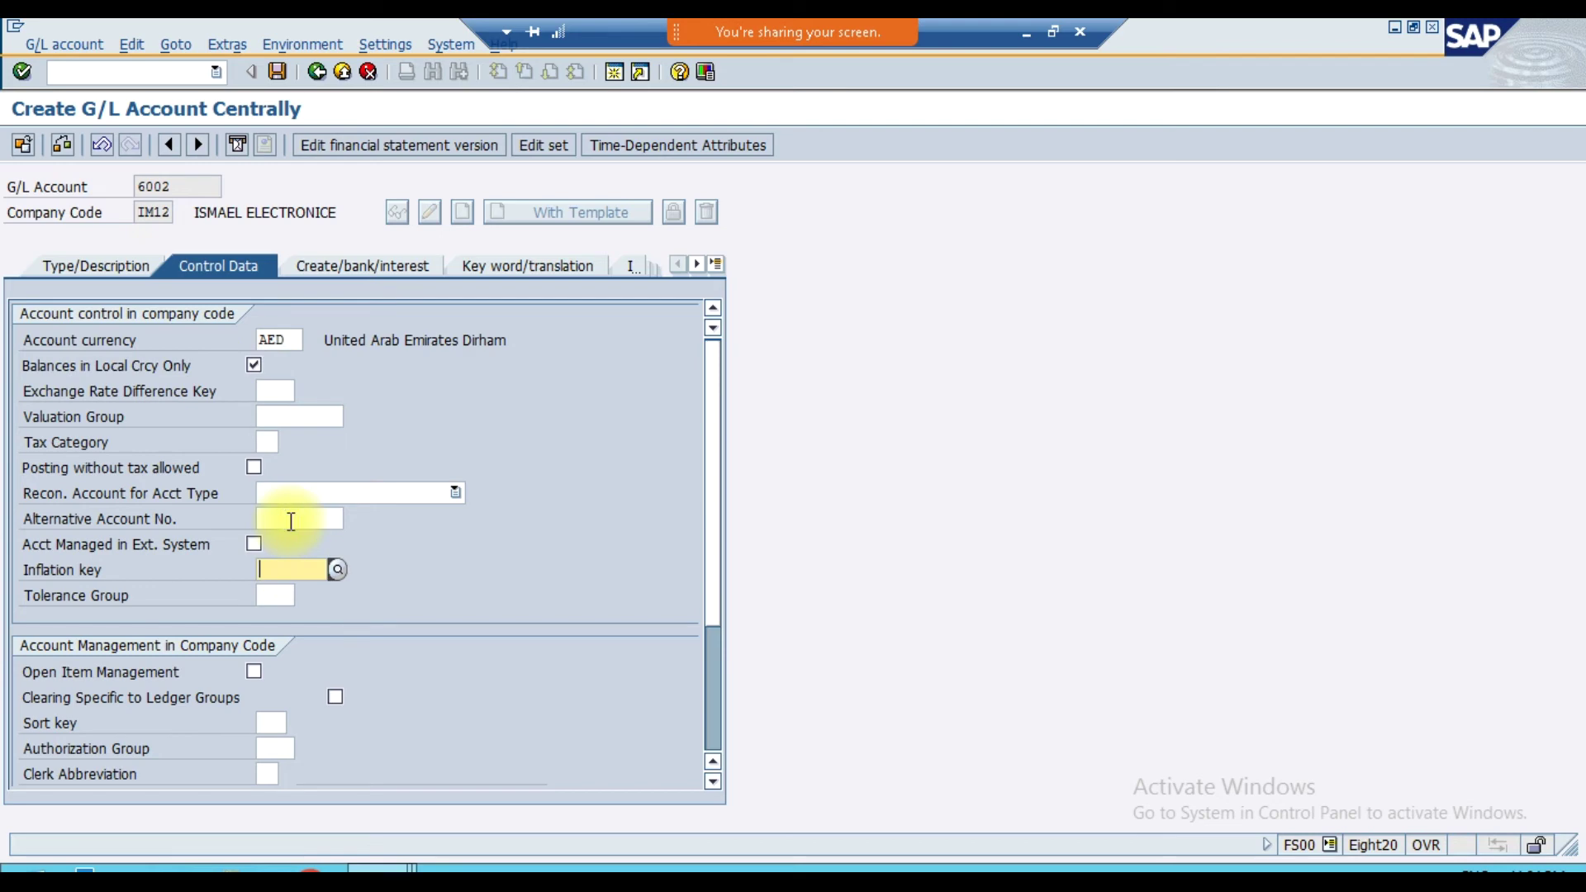
pyautogui.click(289, 519)
pyautogui.write('6002')
pyautogui.press('Return')
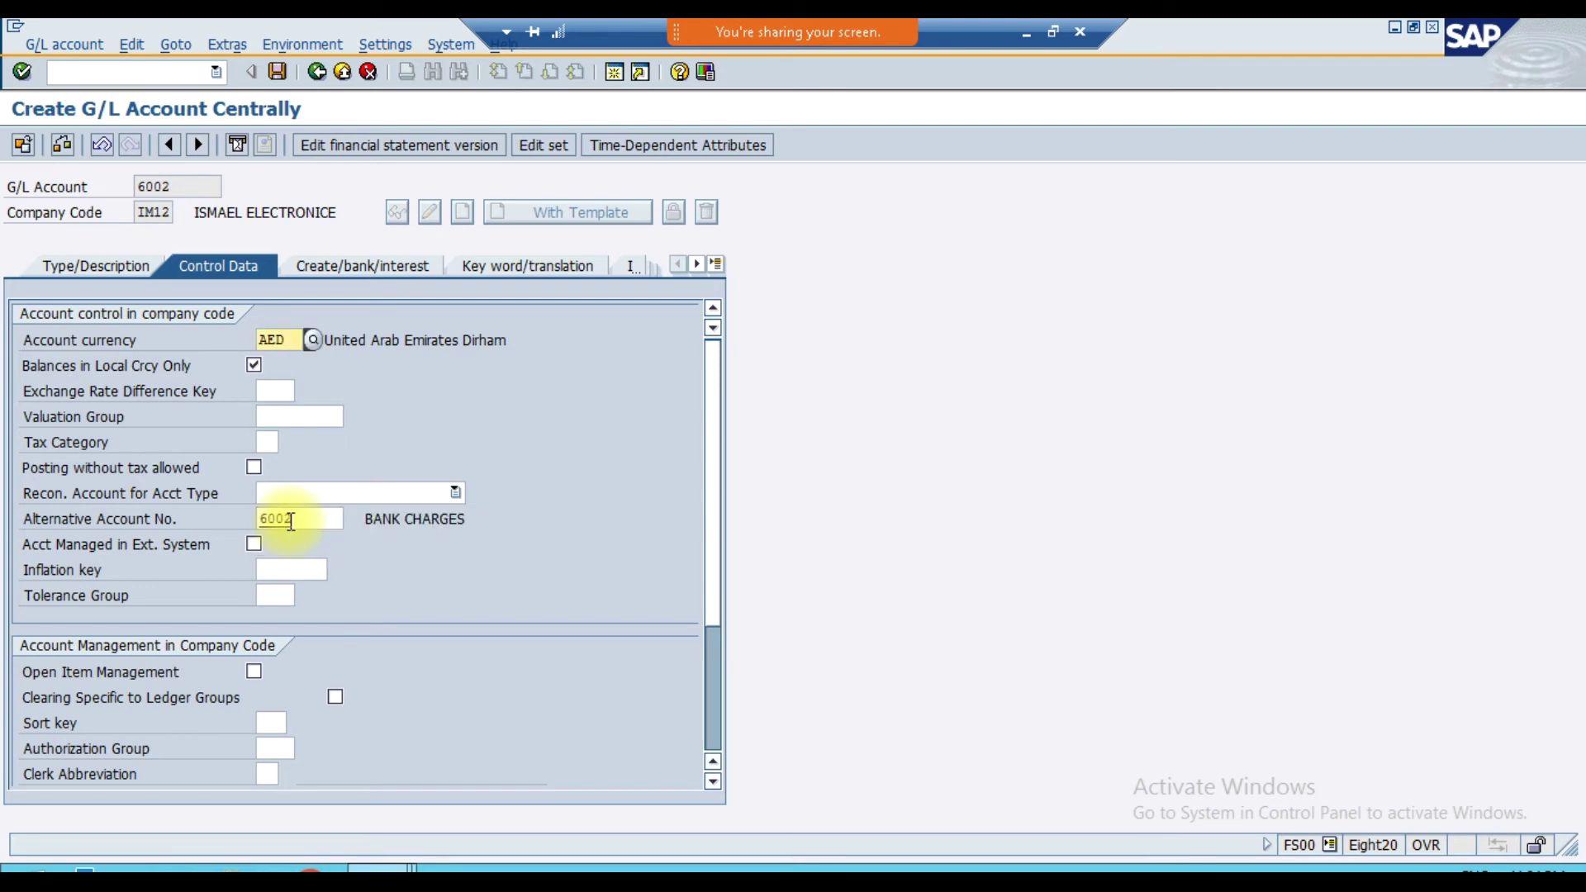
# - Set account 6002's sort key to 001
pyautogui.click(285, 725)
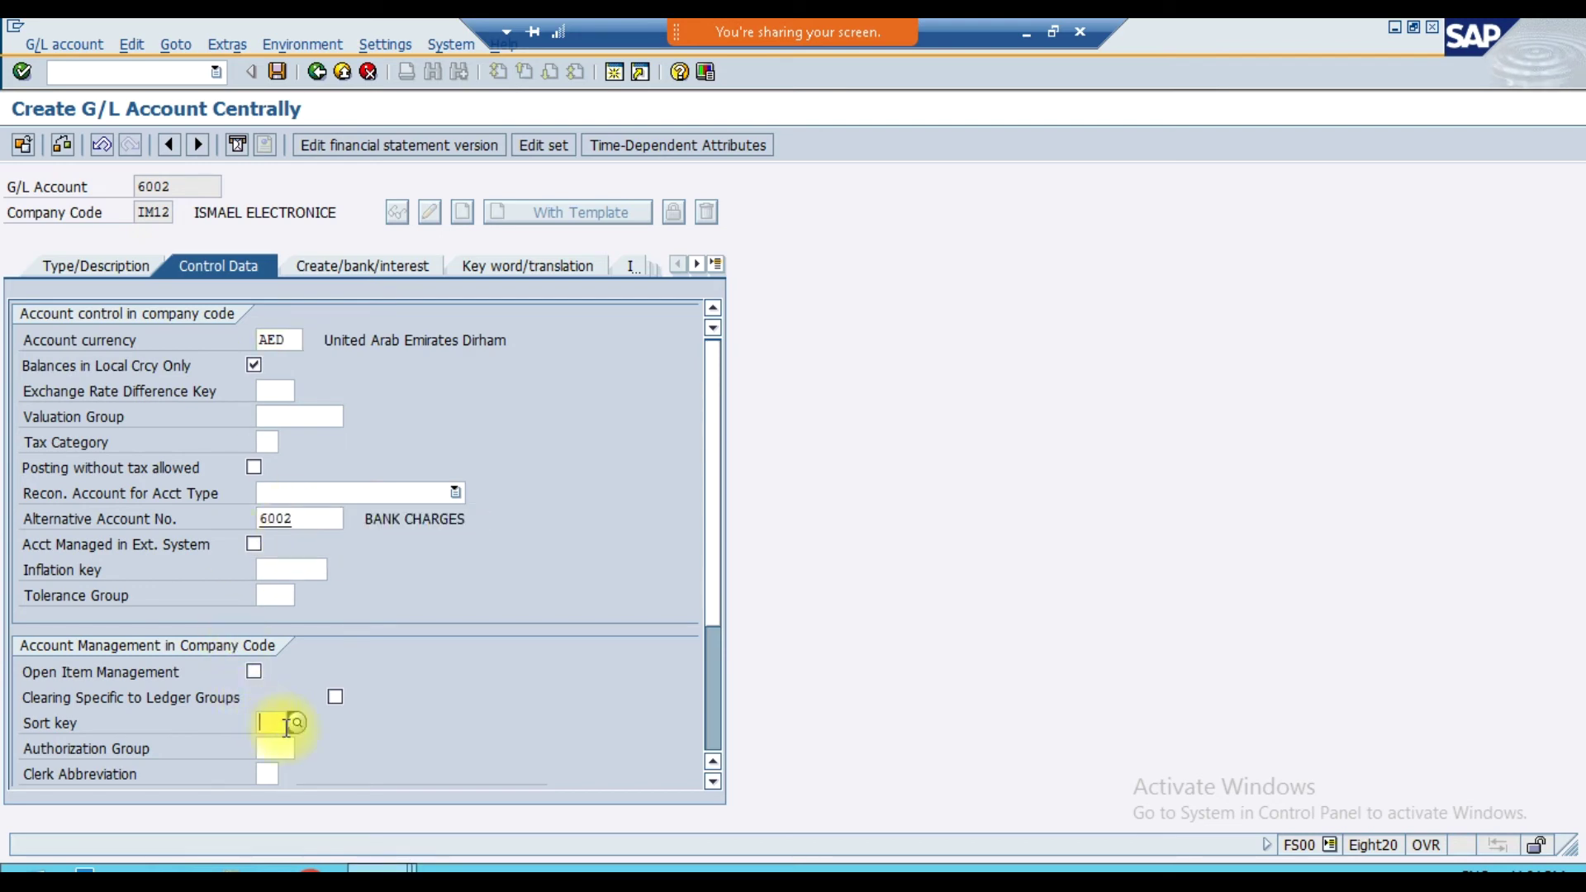
pyautogui.write('001')
pyautogui.press('Return')
# - Assign field status group G001 to account 6002 and save the new account
pyautogui.click(394, 266)
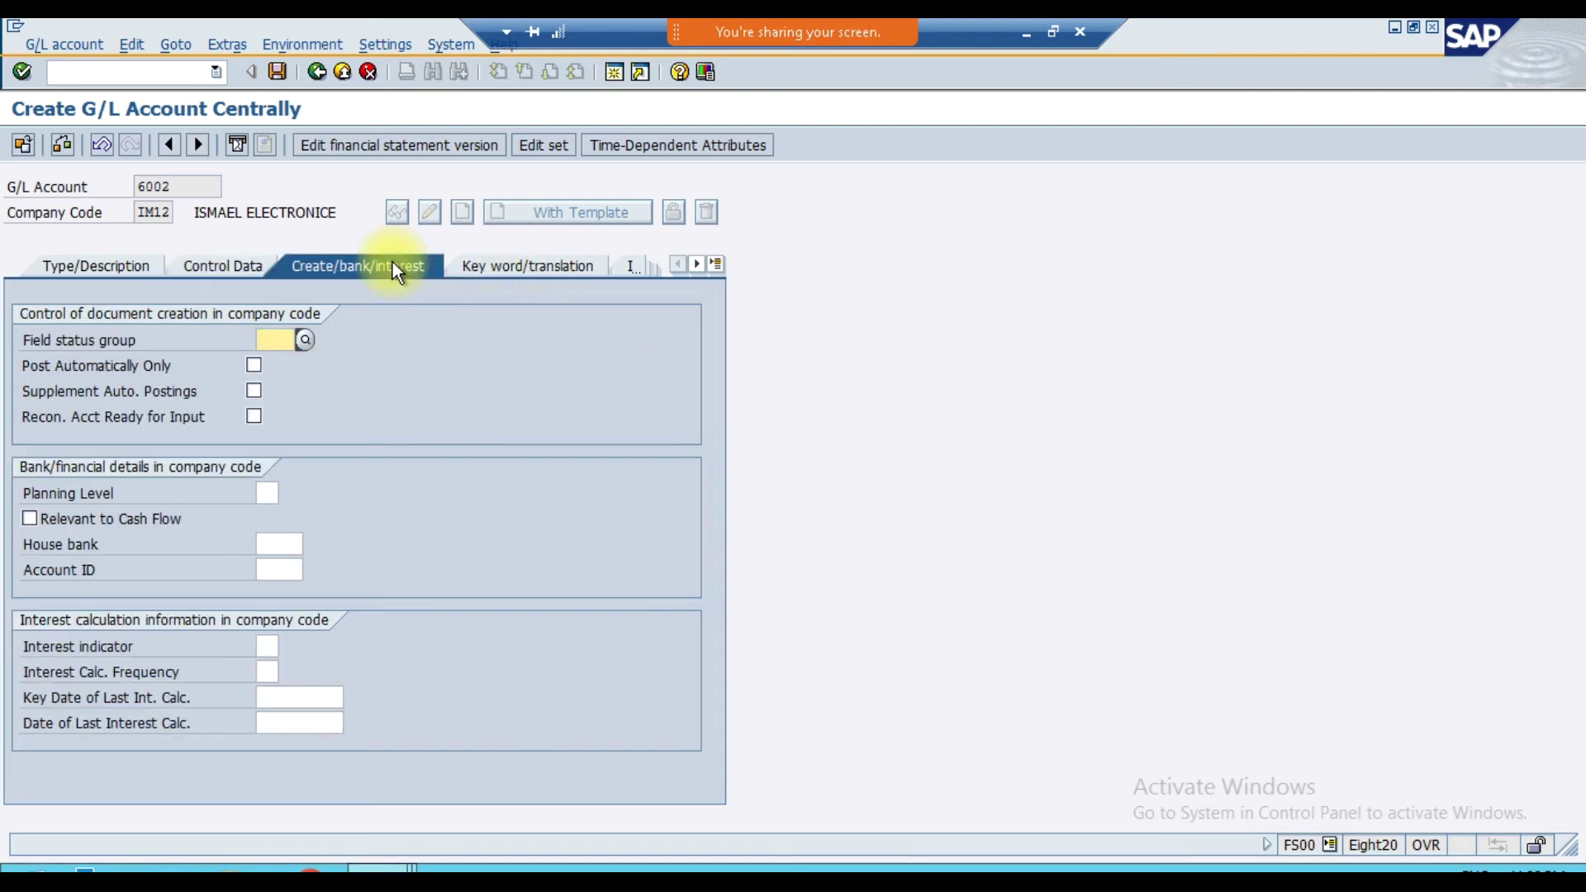
pyautogui.write('g001')
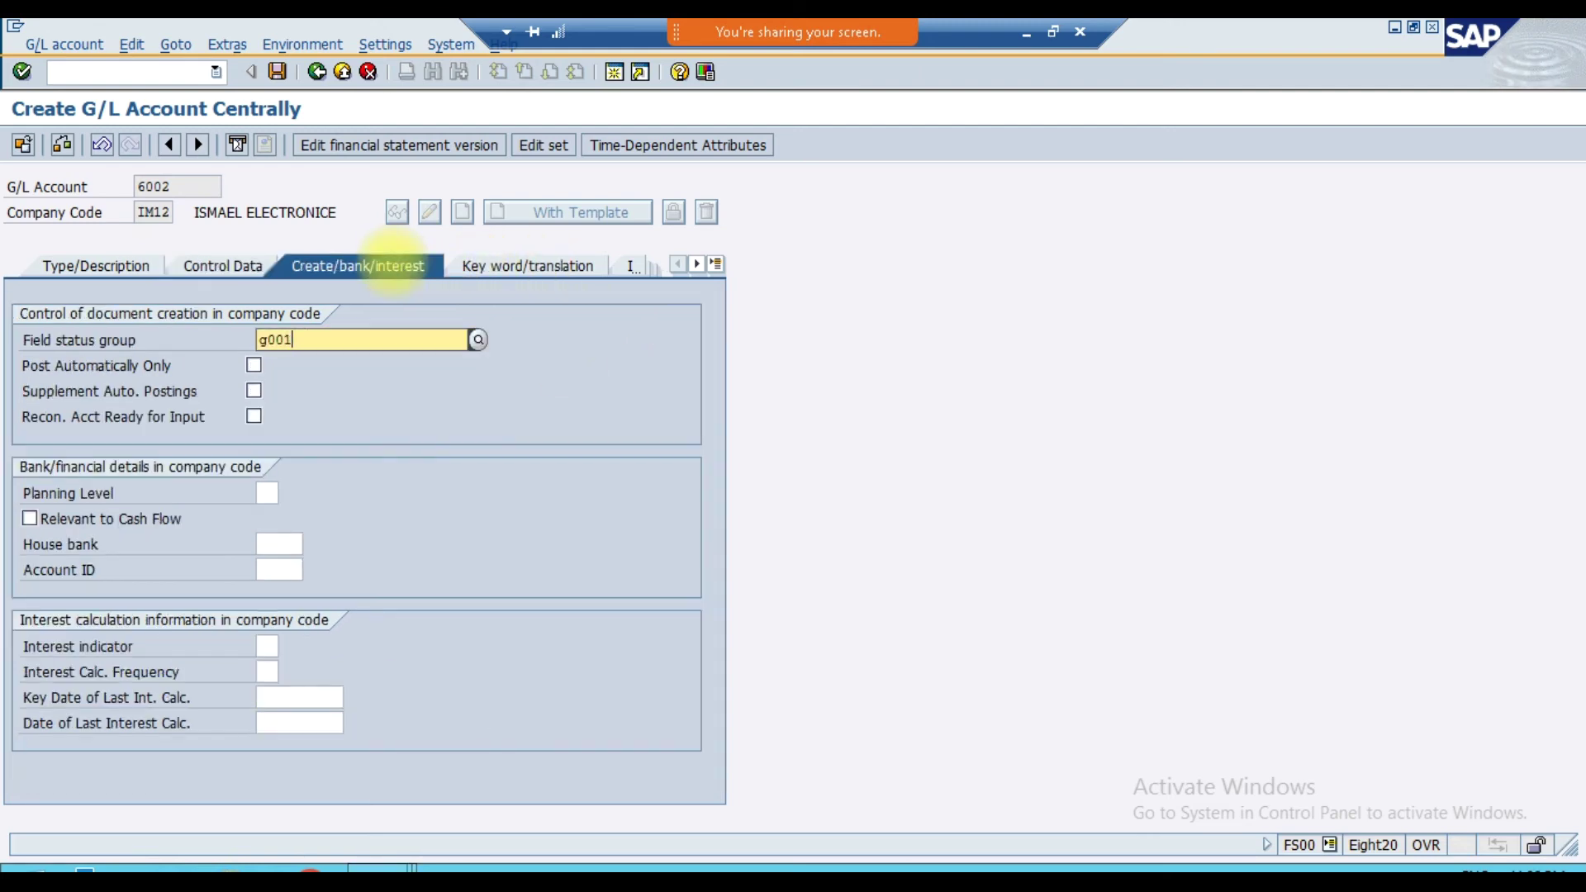
pyautogui.press('Return')
pyautogui.click(276, 73)
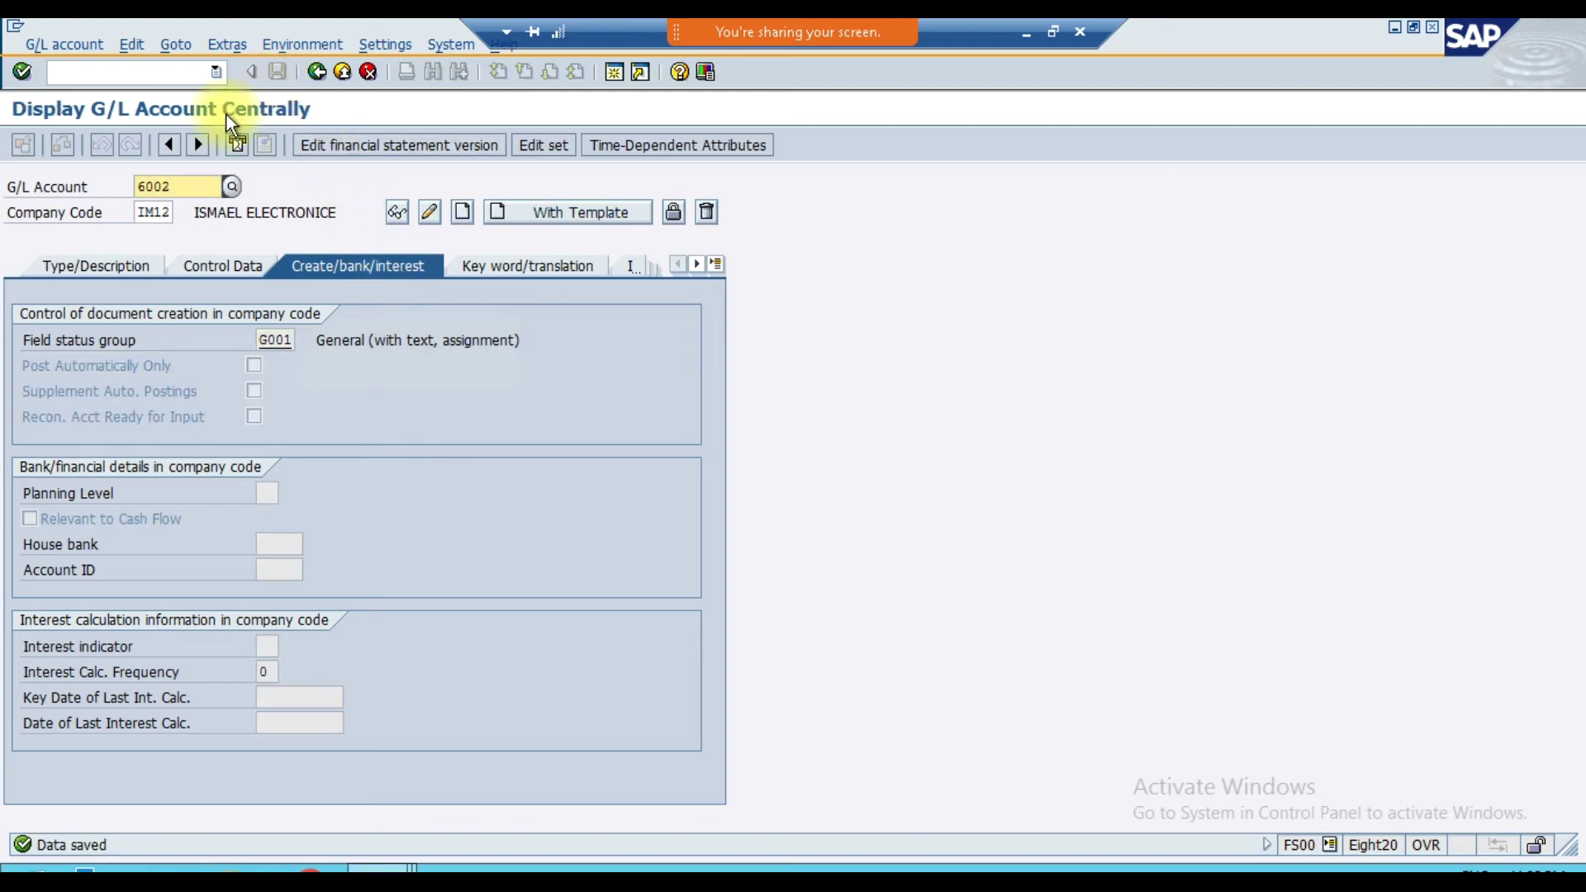
# - Start creating G/L account 6014 for company code IM12 from the type and description view
pyautogui.click(157, 266)
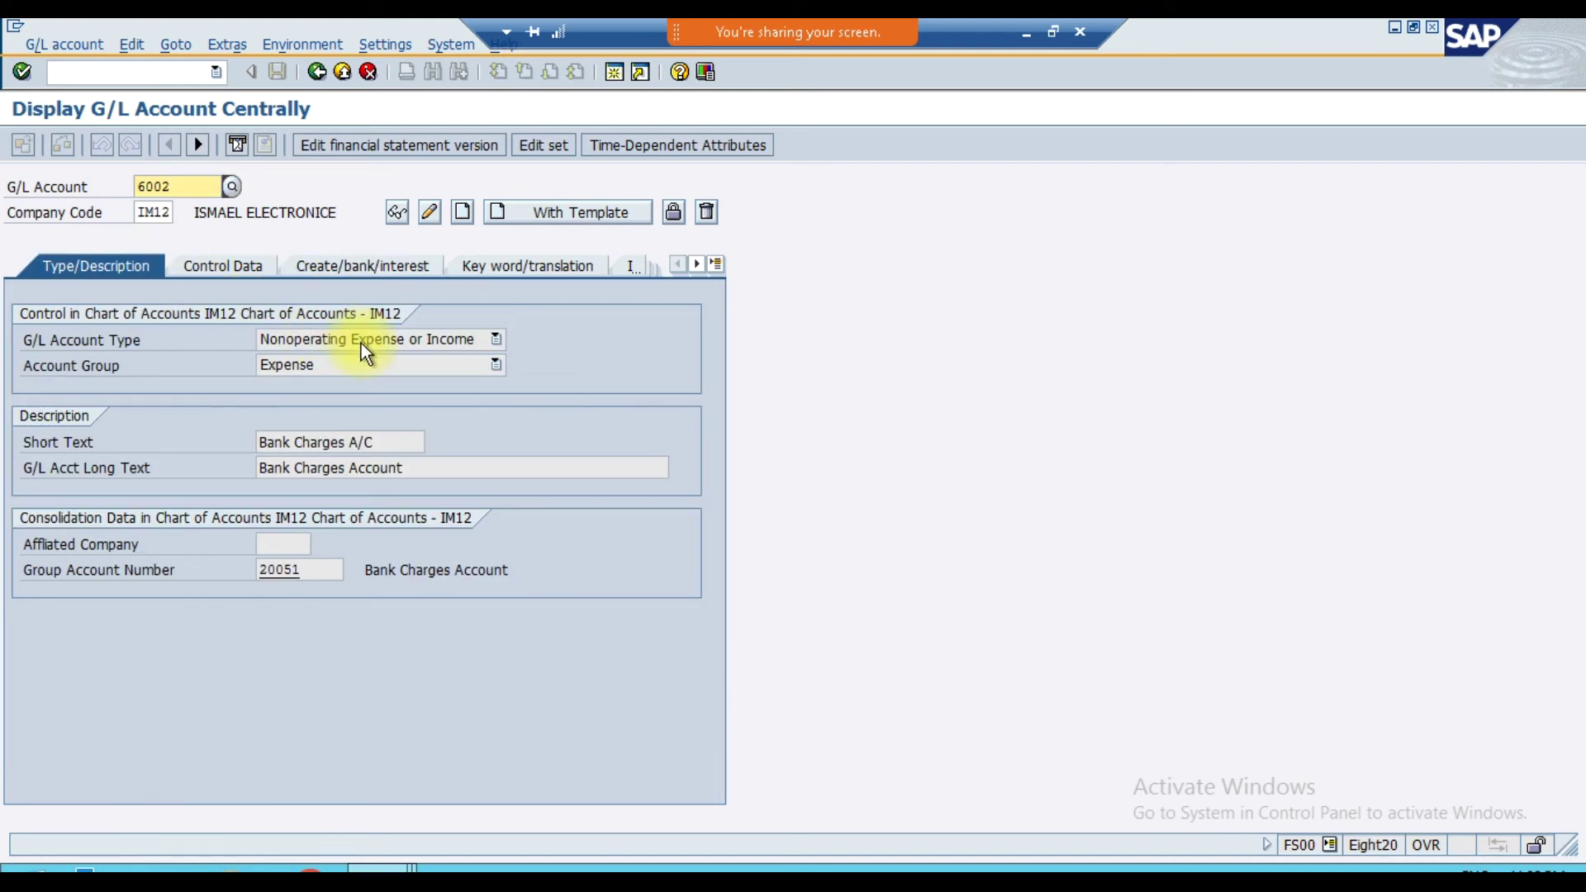
pyautogui.click(361, 344)
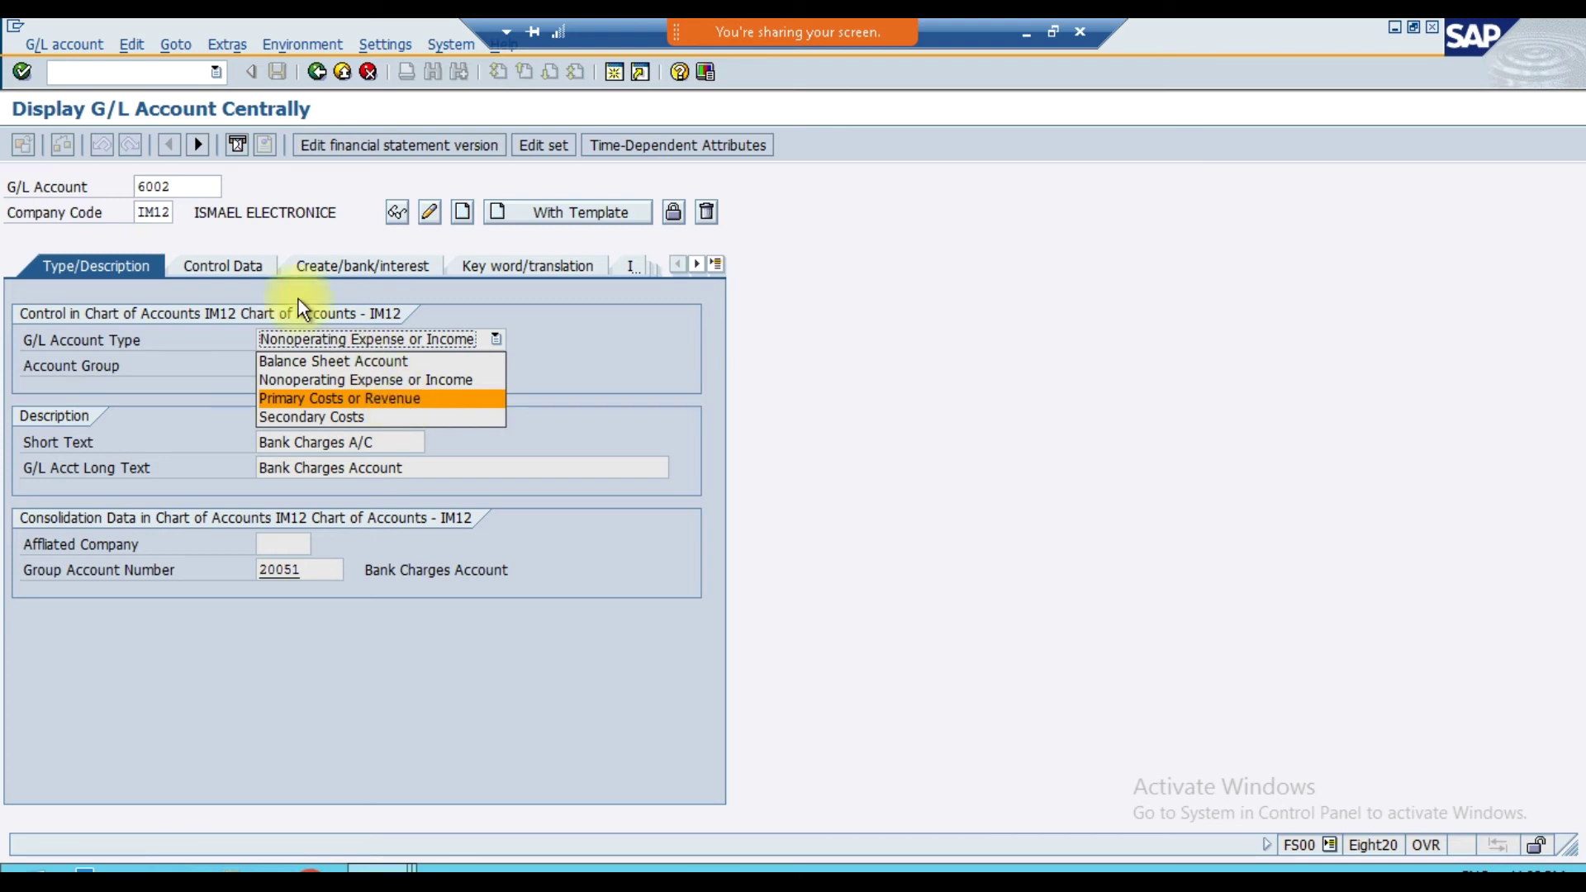
pyautogui.click(205, 189)
pyautogui.click(206, 190)
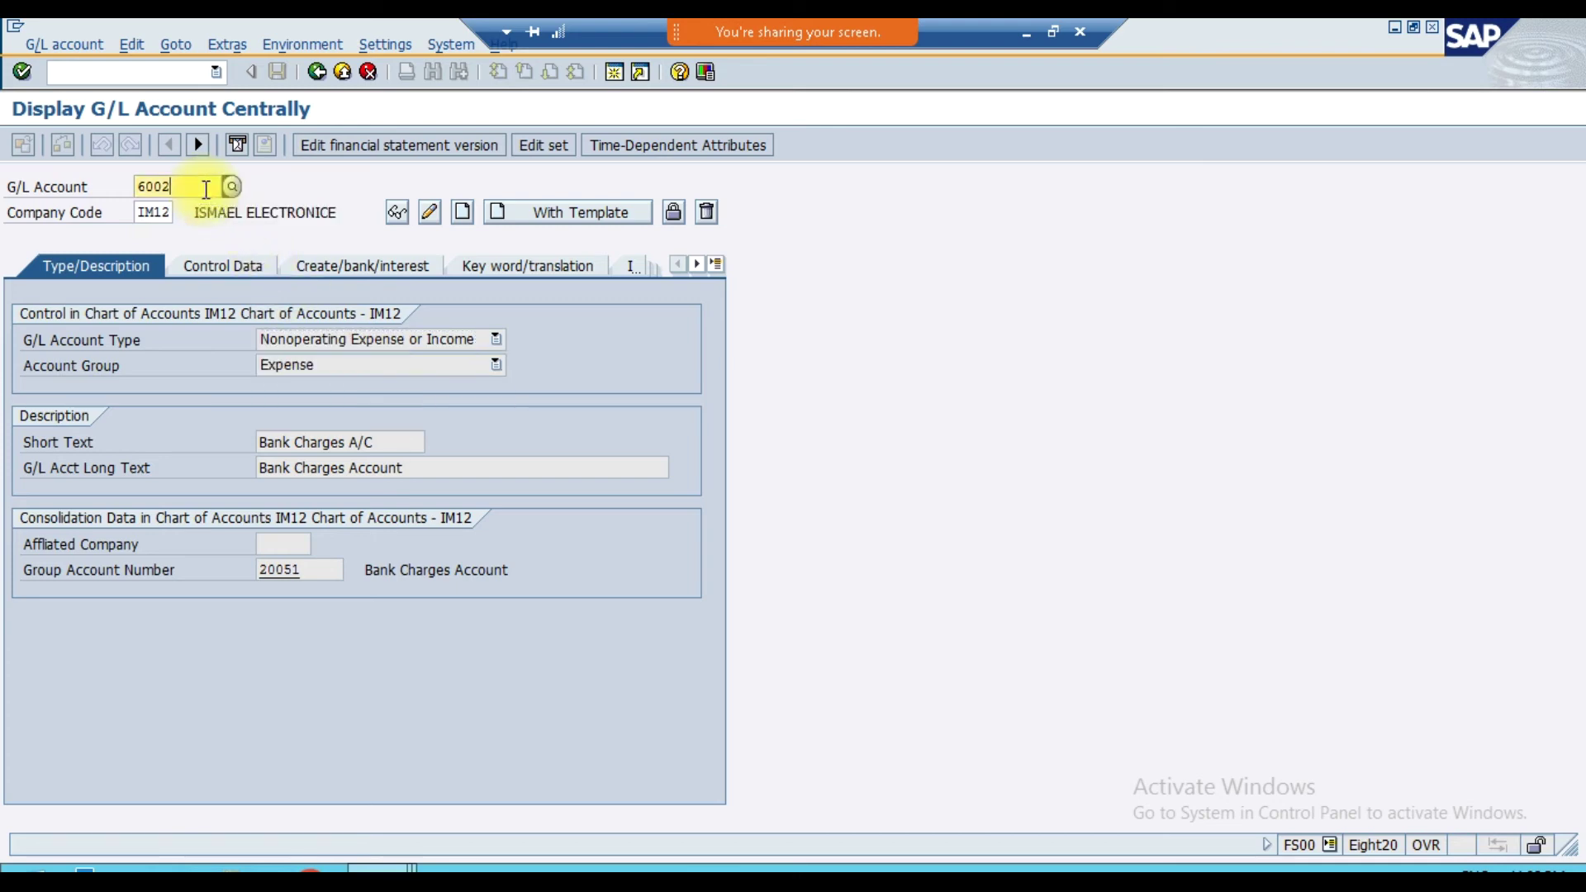
pyautogui.press('BackSpace')
pyautogui.press('BackSpace')
pyautogui.write('14')
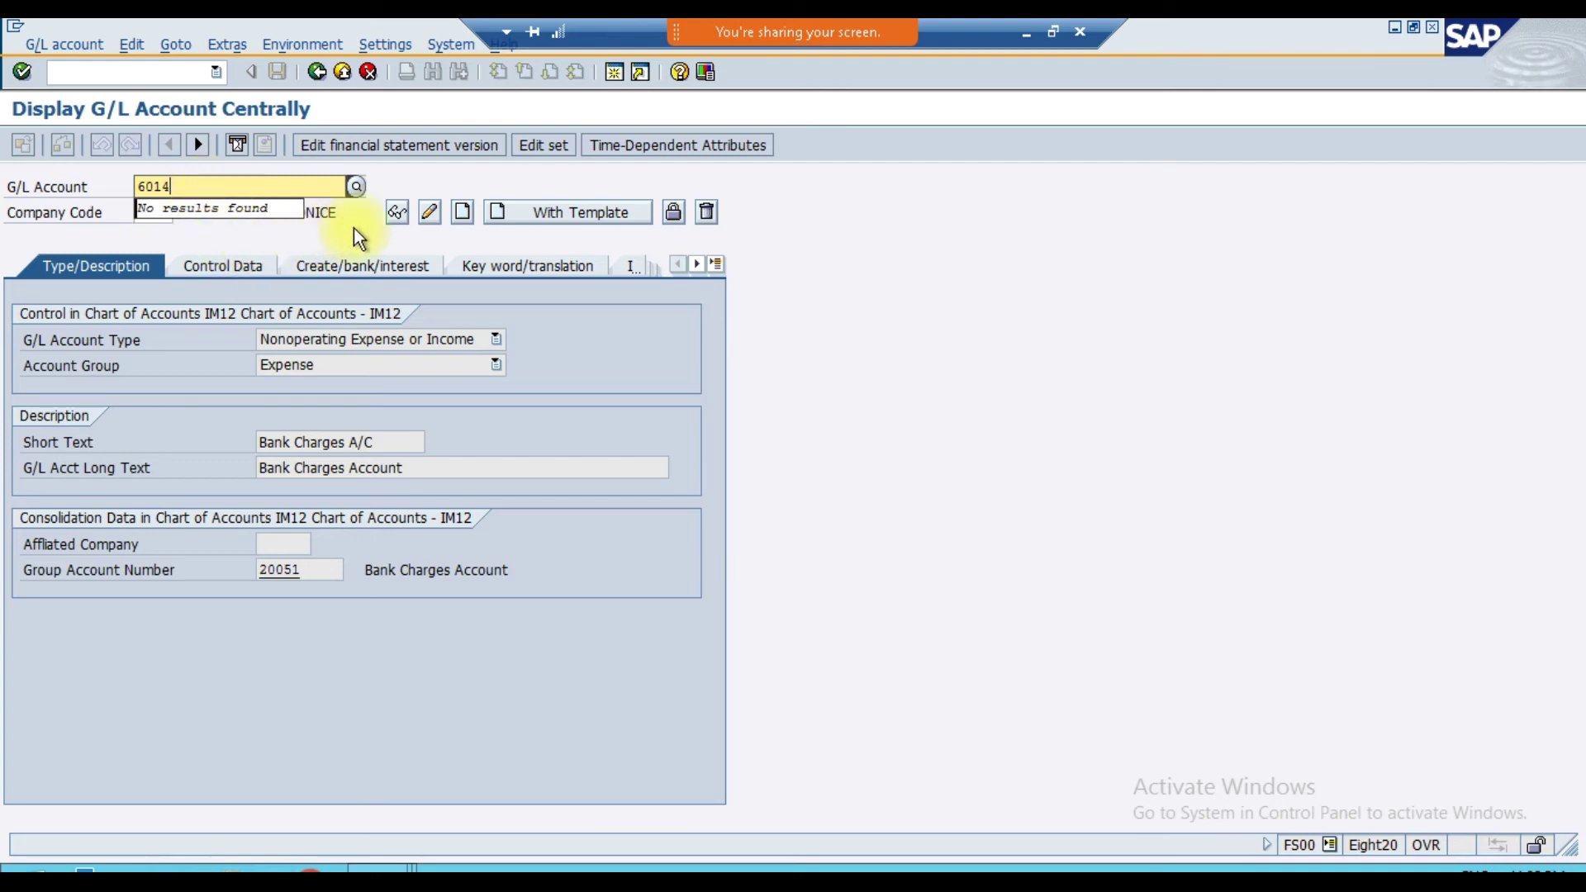
pyautogui.click(461, 212)
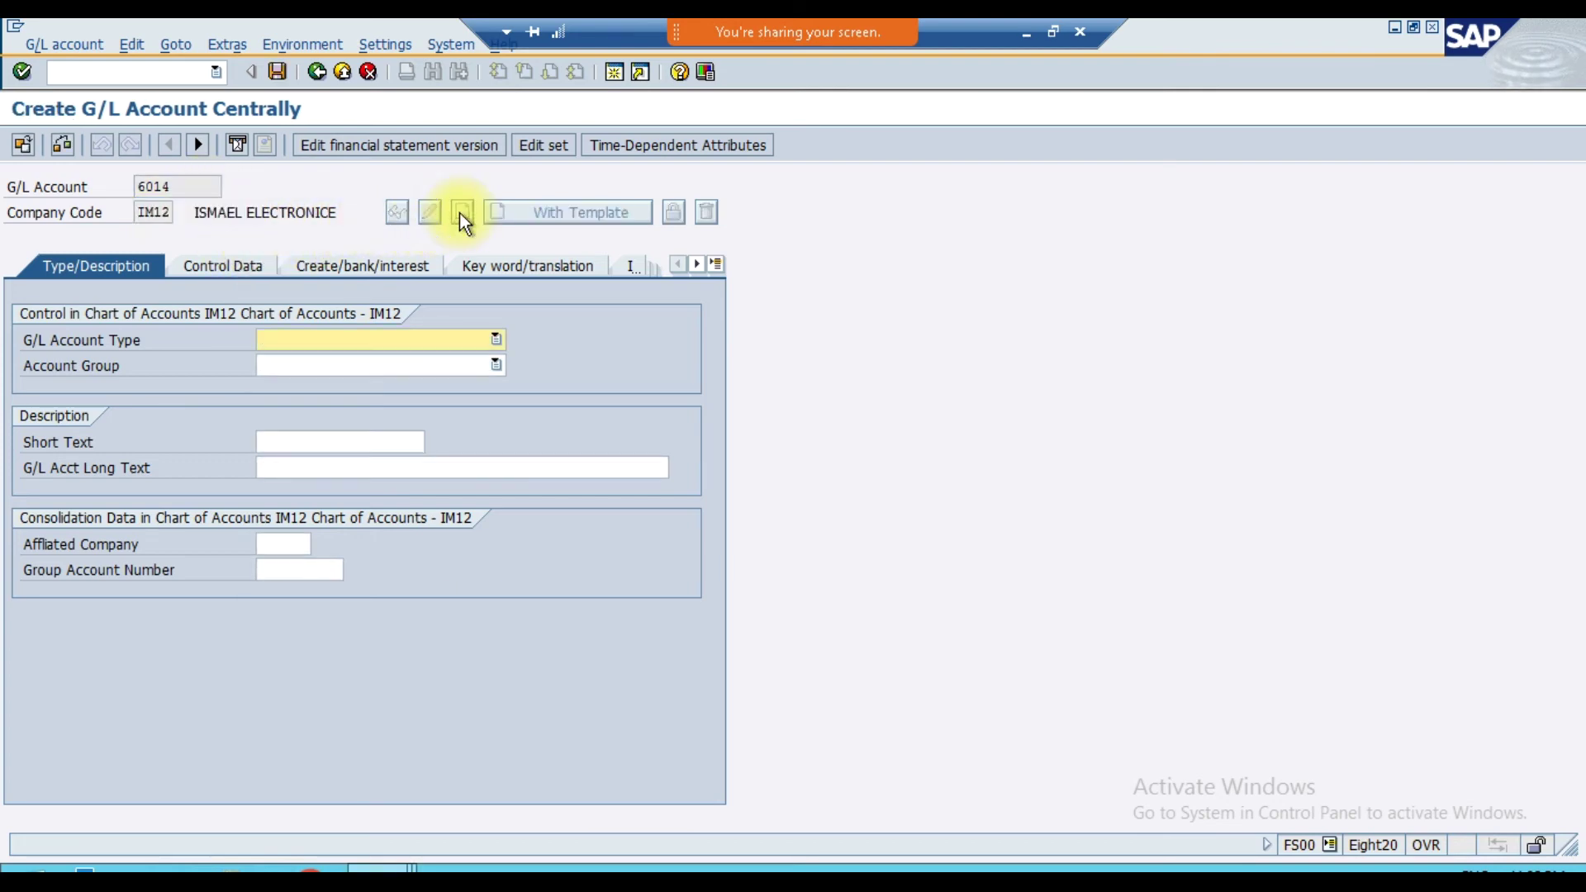
# - Set account 6014's type to Primary Costs or Revenue and its account group to Expense
pyautogui.click(295, 343)
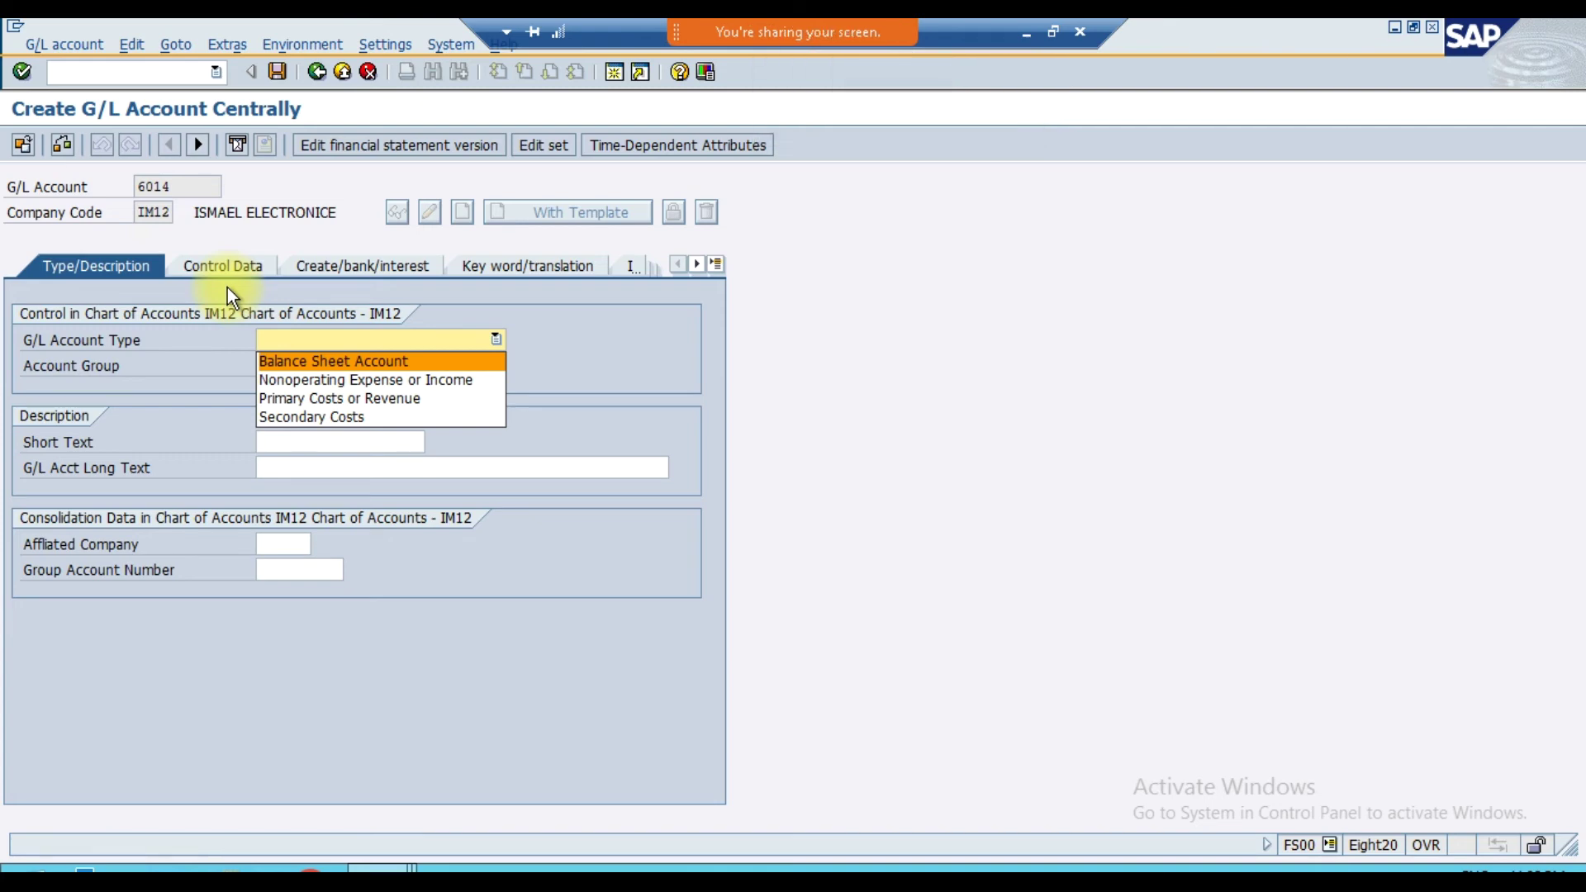
pyautogui.click(314, 400)
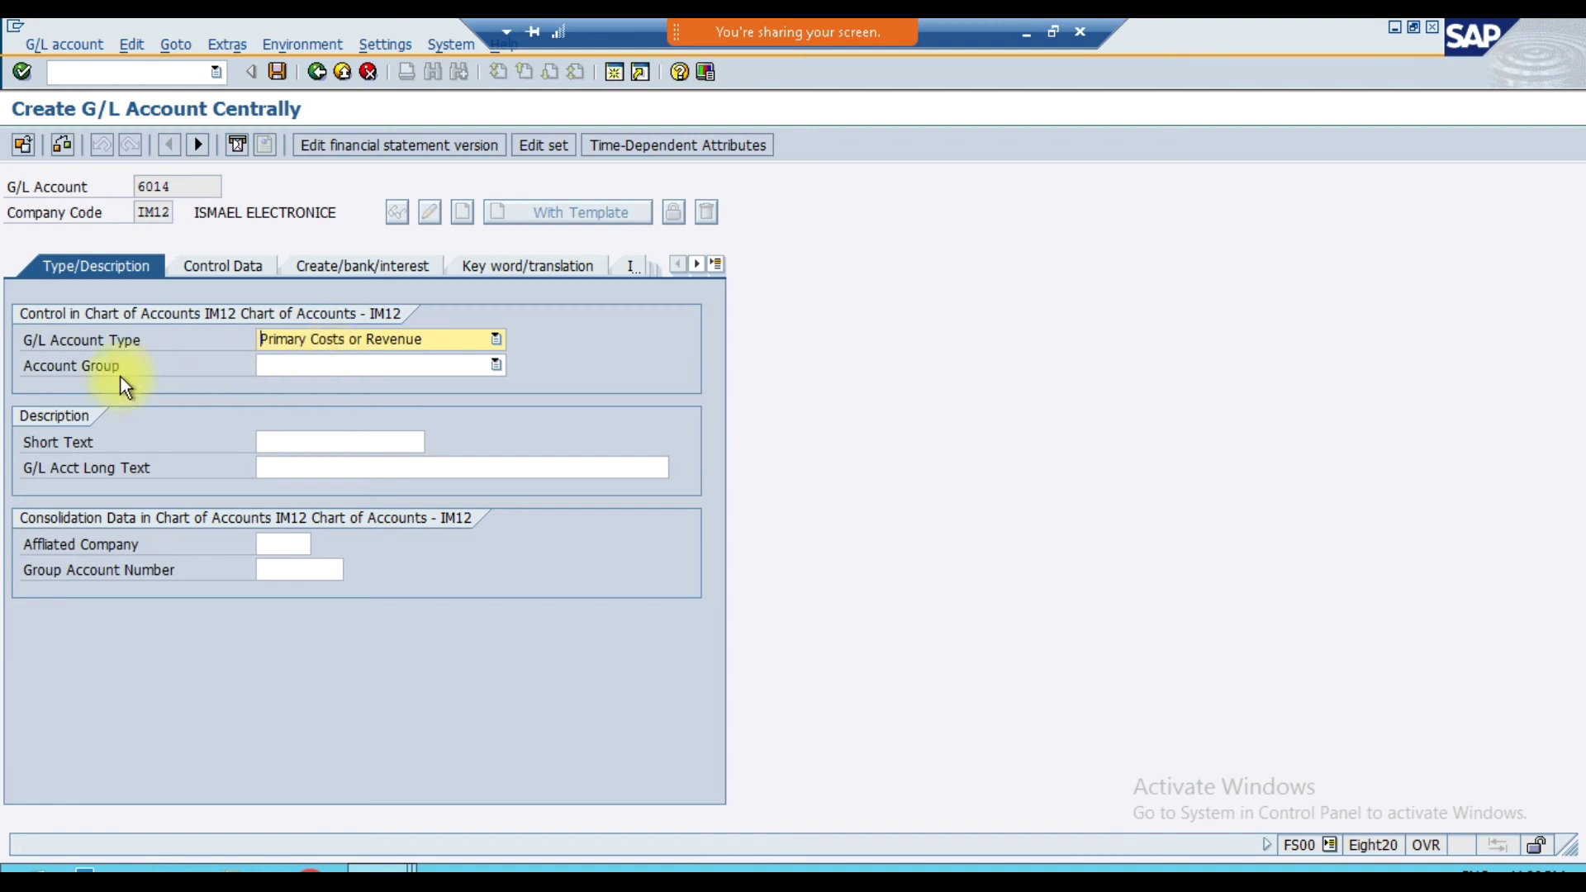
pyautogui.click(299, 364)
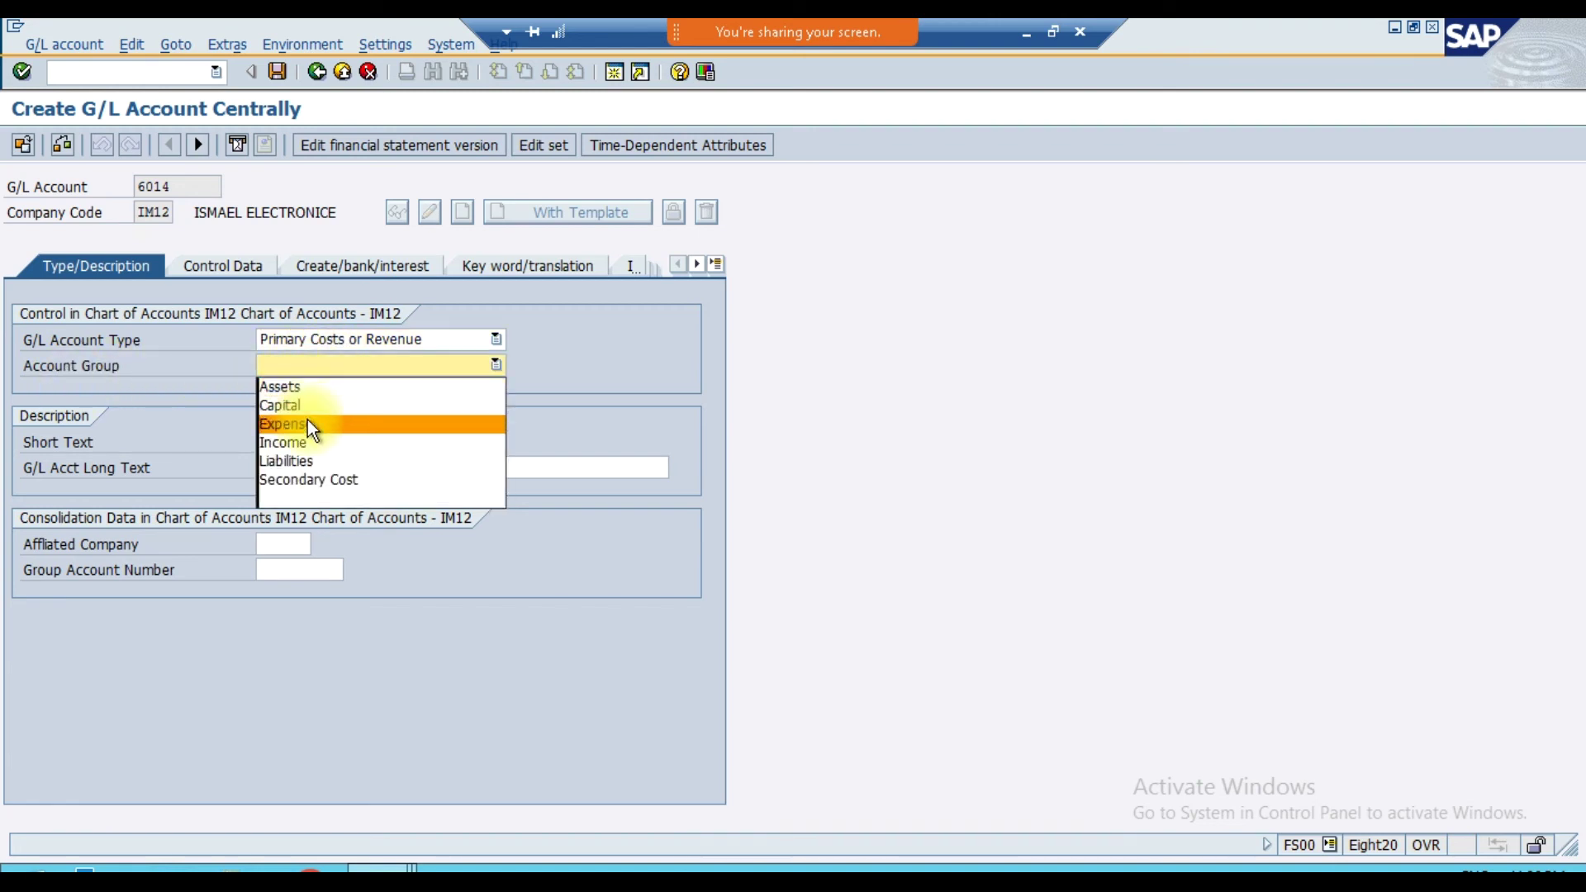
pyautogui.click(308, 425)
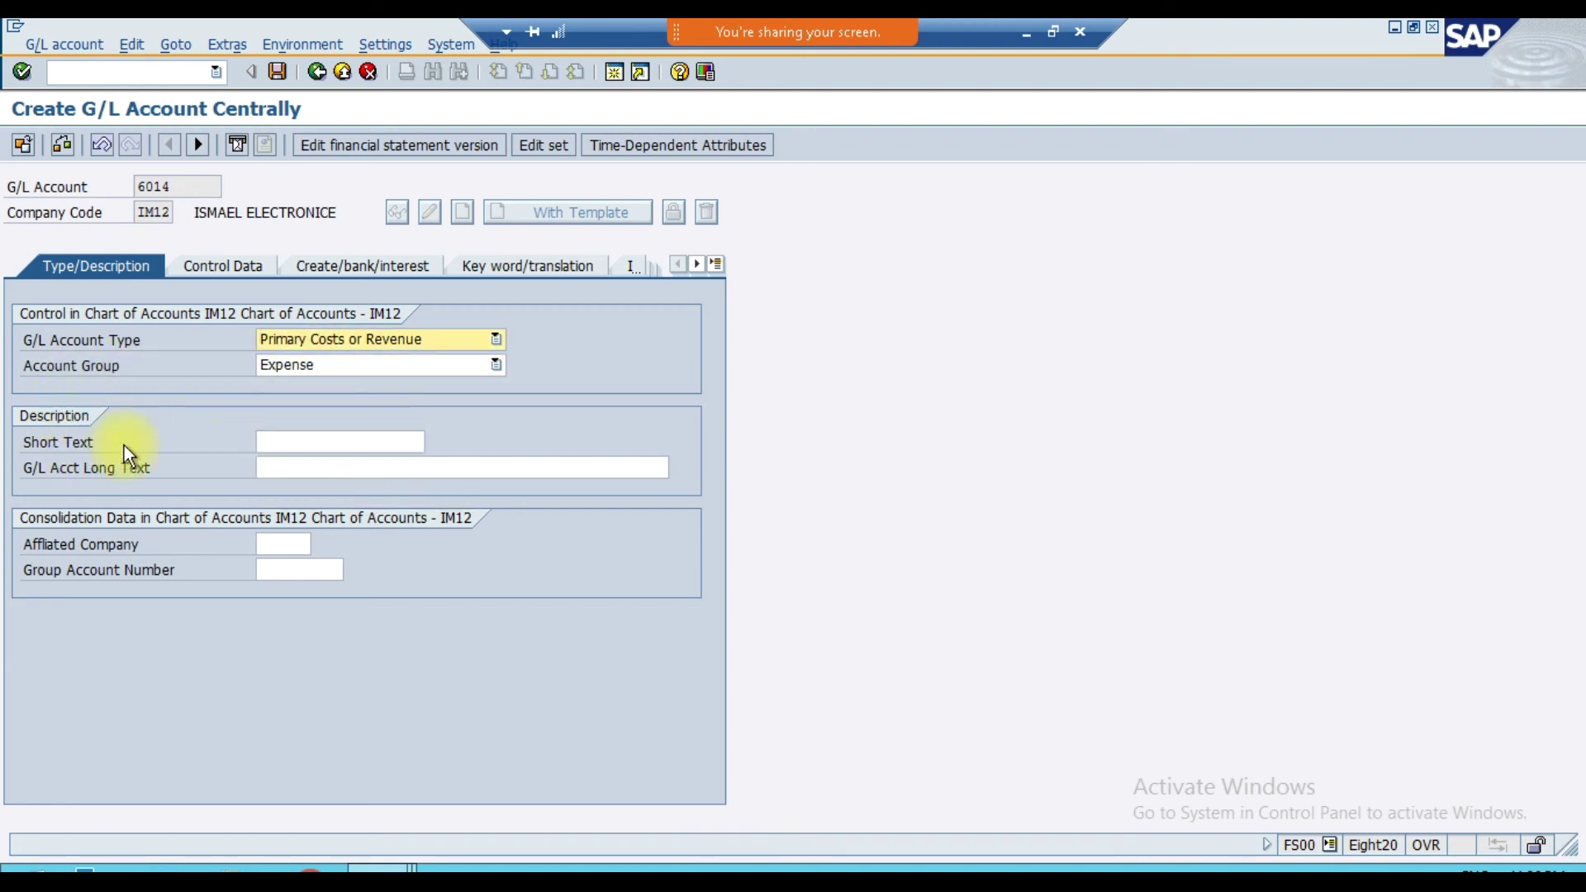
# - Enter the short text "Rent Exp A/C" and the long text "Rent Expense Account" for account 6014
pyautogui.click(310, 443)
pyautogui.write('Ren')
pyautogui.press('Down')
pyautogui.press('Return')
pyautogui.press('Tab')
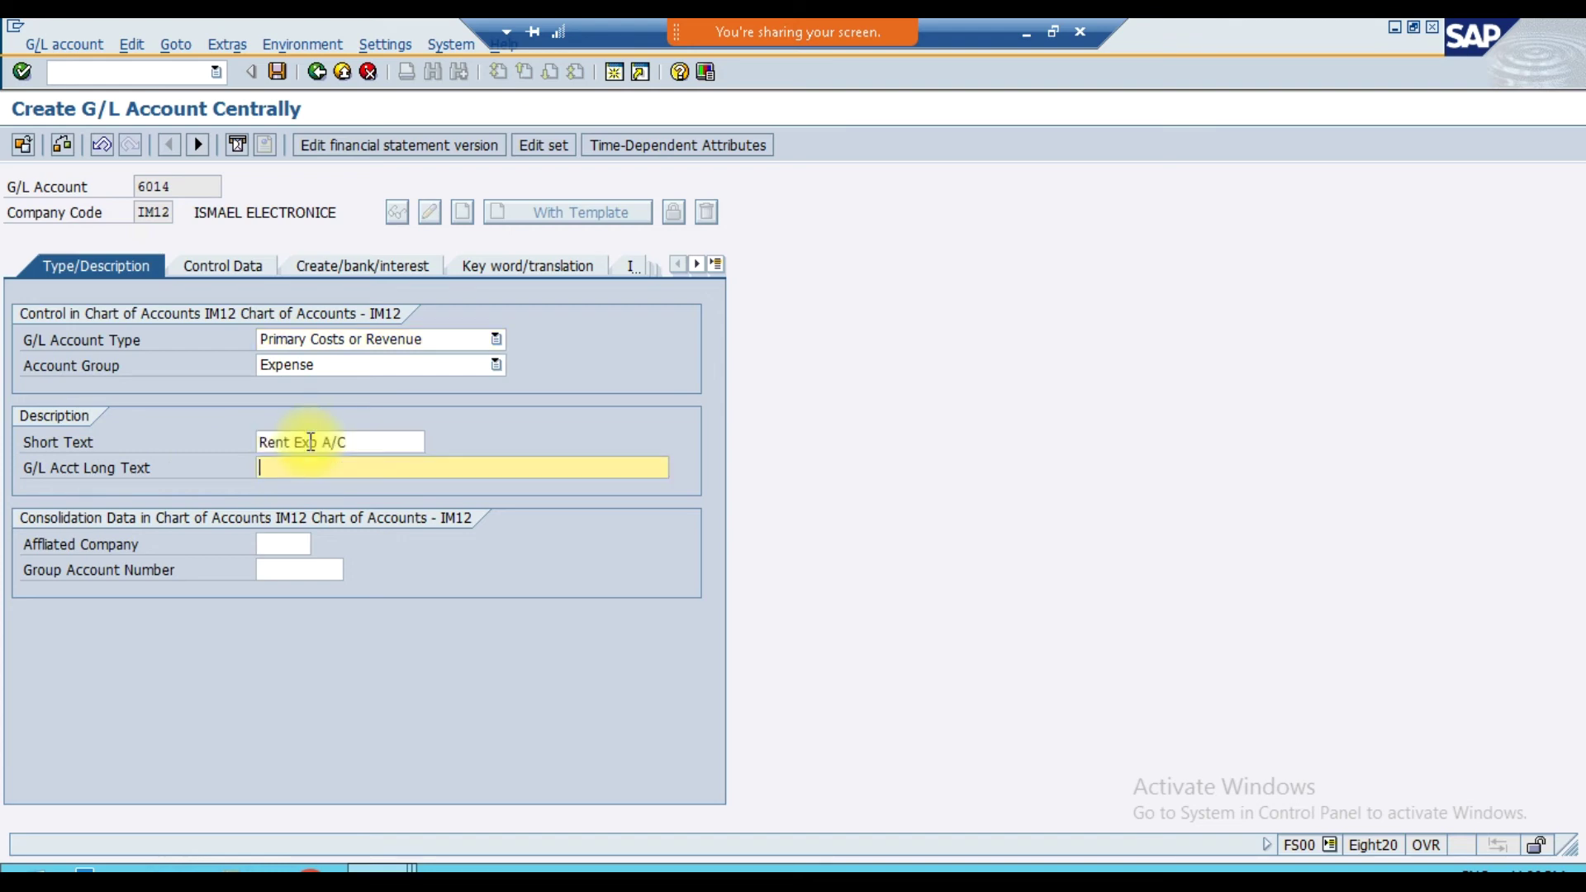
pyautogui.write('Re')
pyautogui.press('Down')
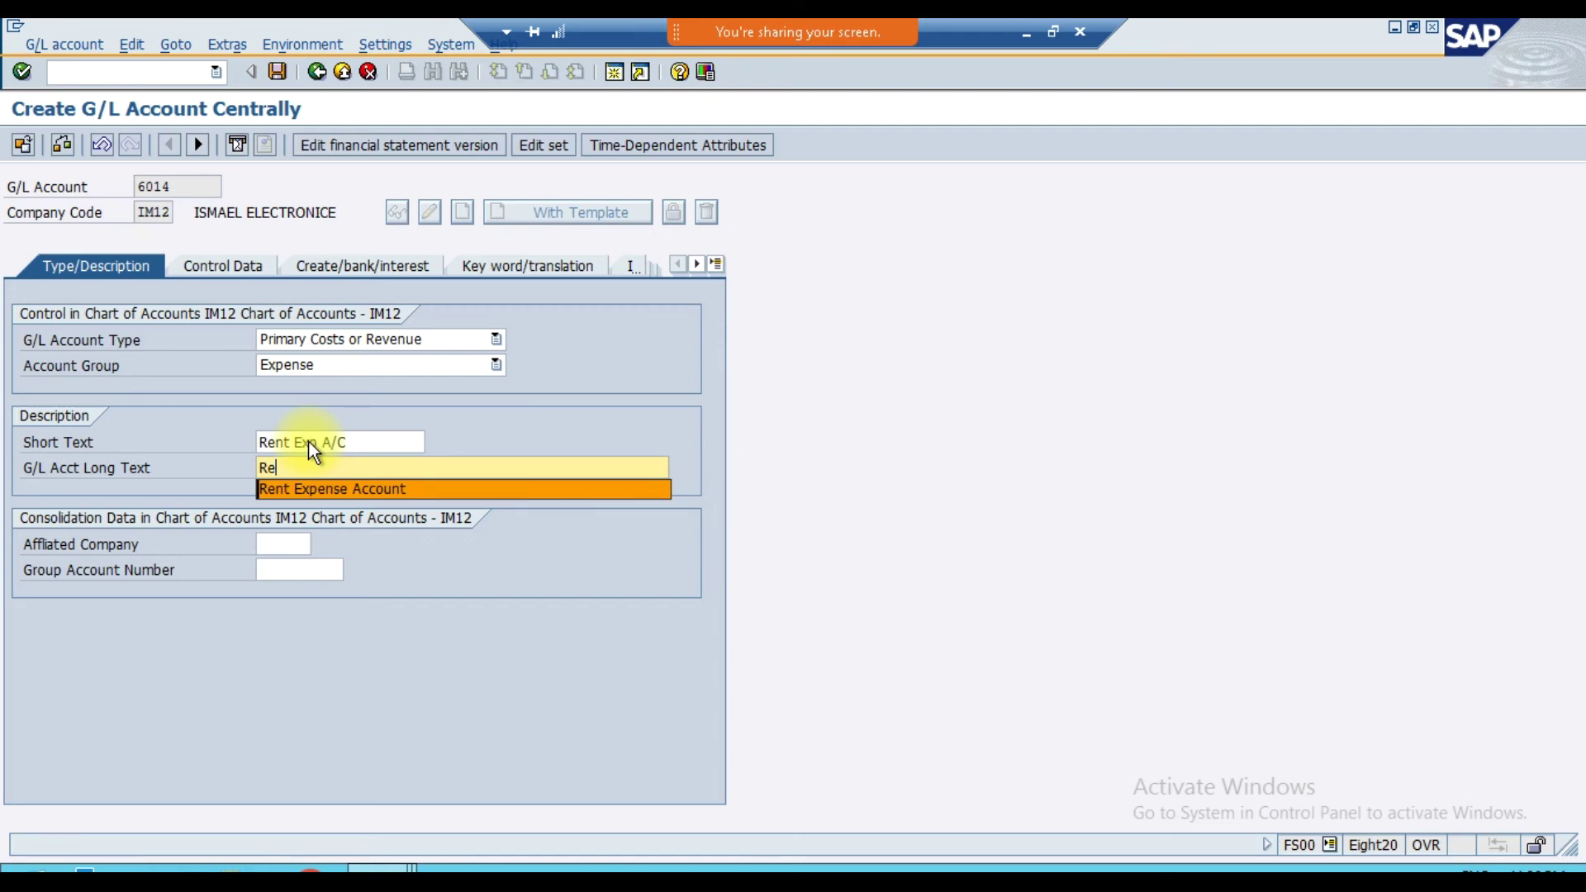
pyautogui.press('Return')
# - Assign group account number 20056 (Rent Expense Account) from chart of accounts VB01 to account 6014
pyautogui.click(339, 569)
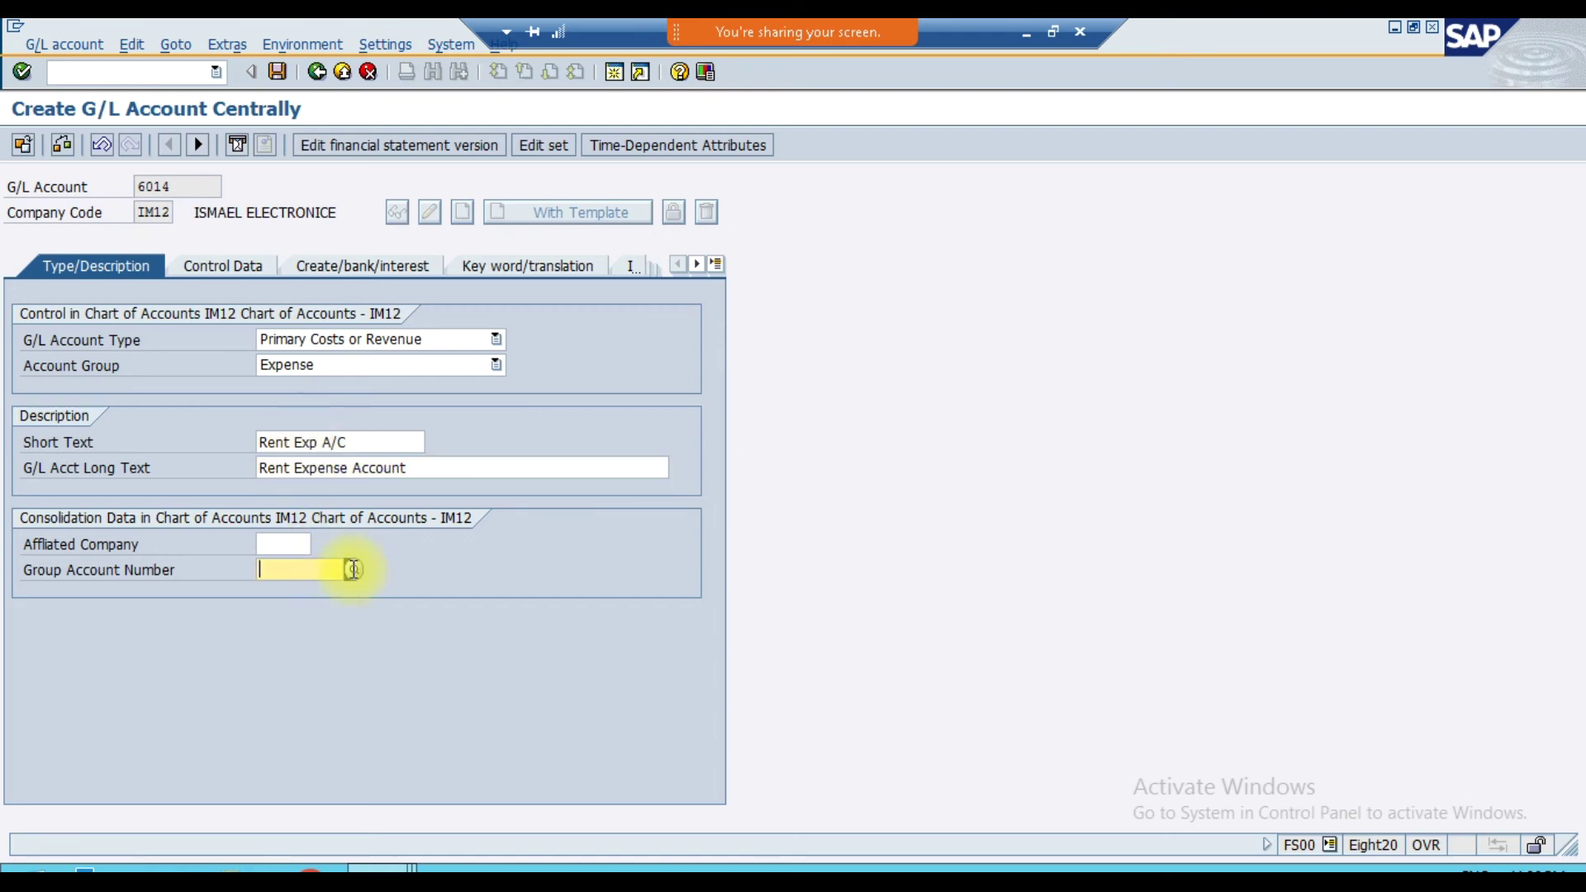
pyautogui.press('F4')
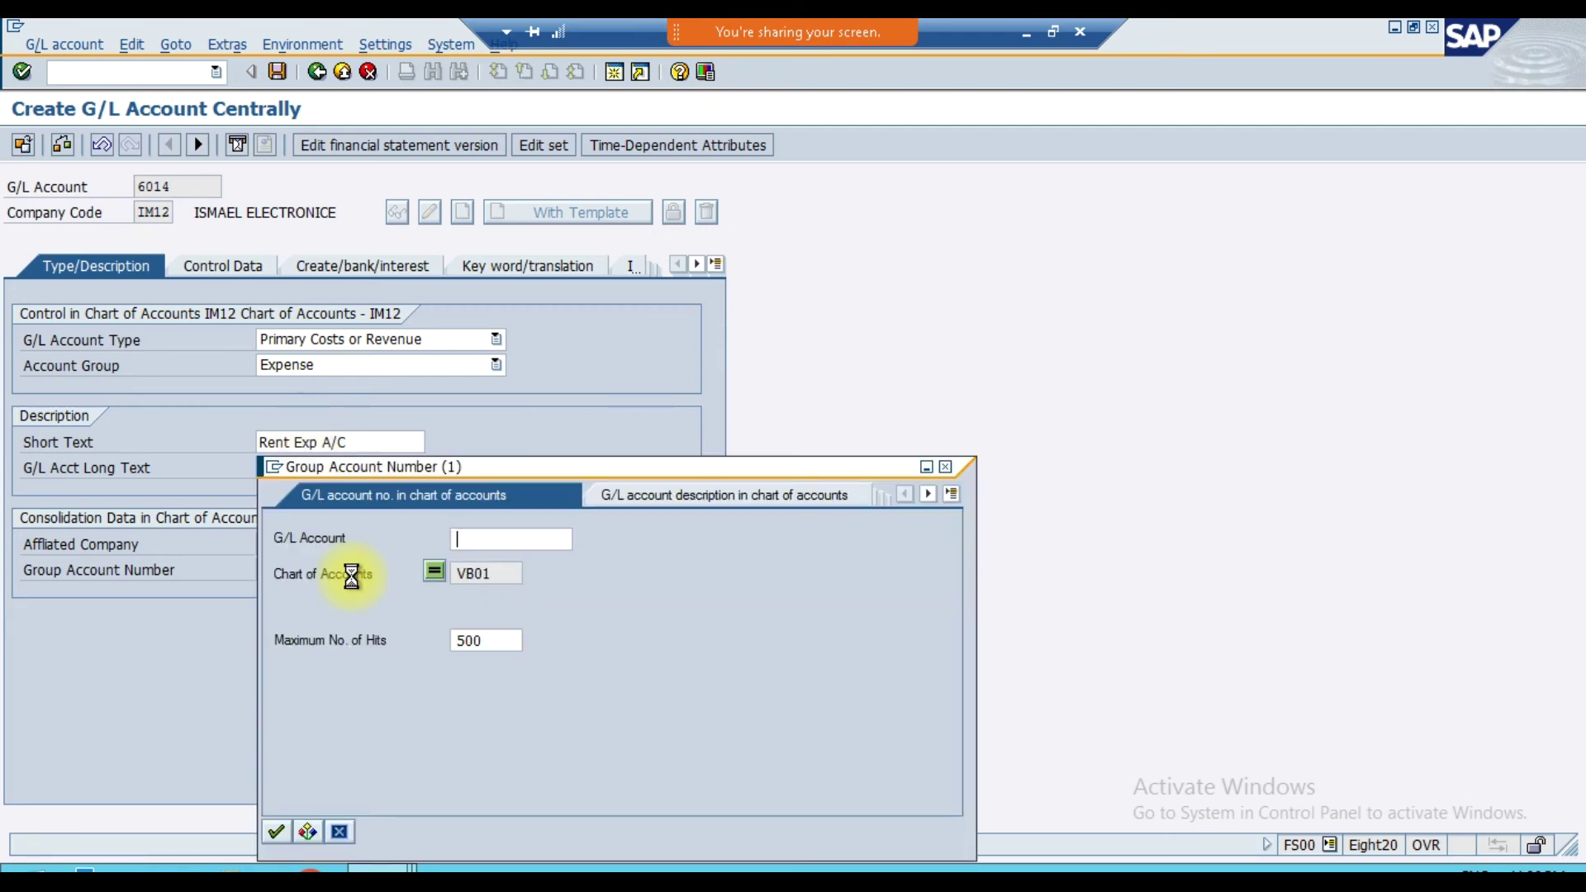
pyautogui.press('Return')
pyautogui.scroll(-6, 498, 742)
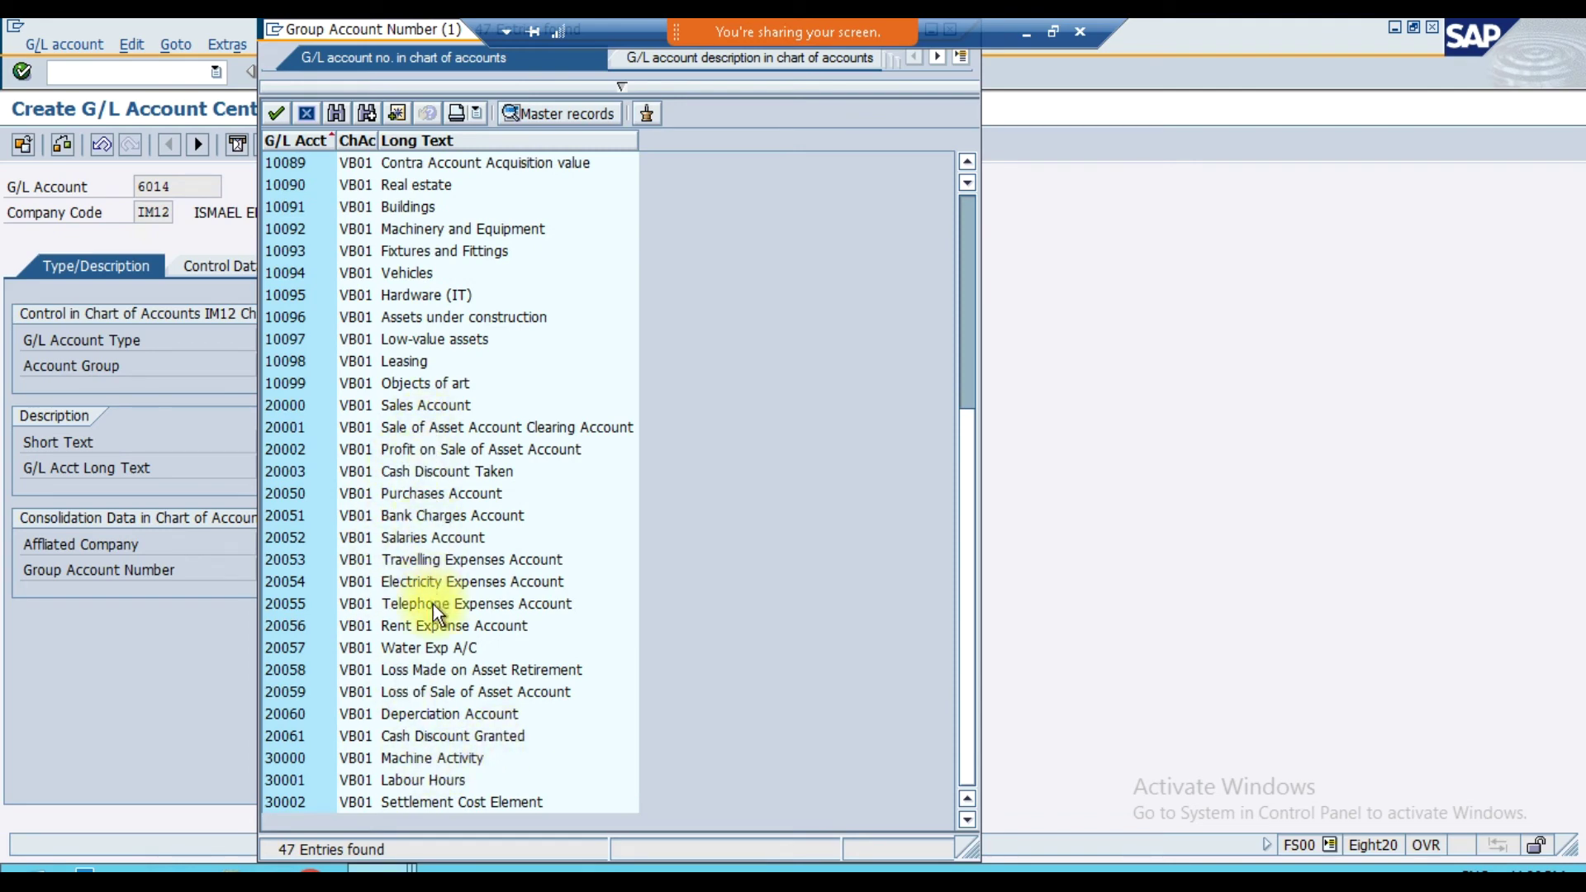
pyautogui.click(429, 626)
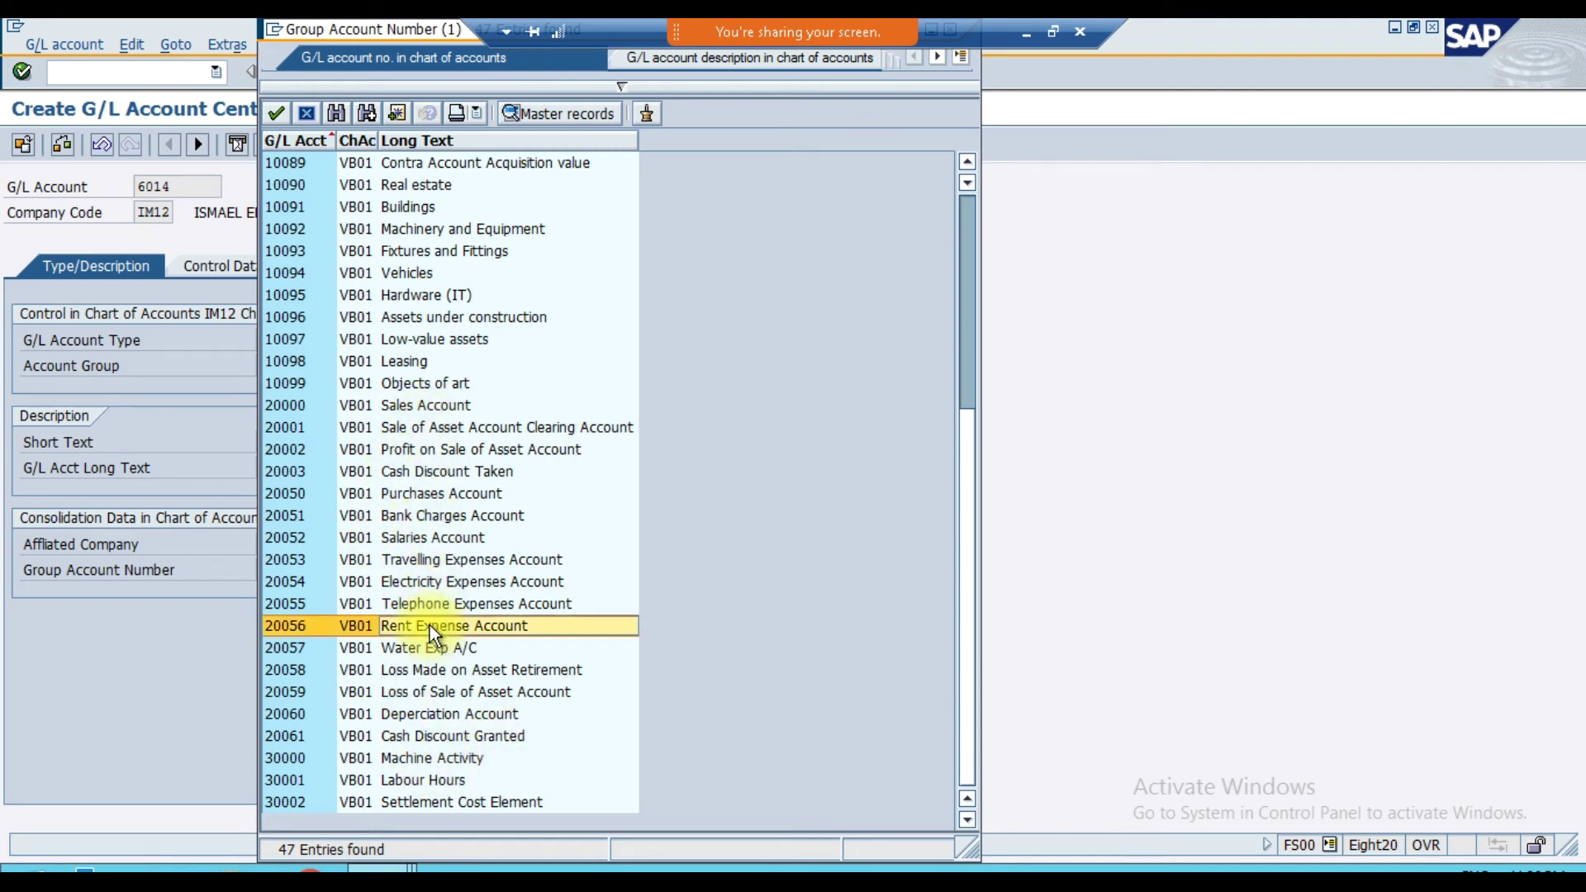
pyautogui.doubleClick(430, 626)
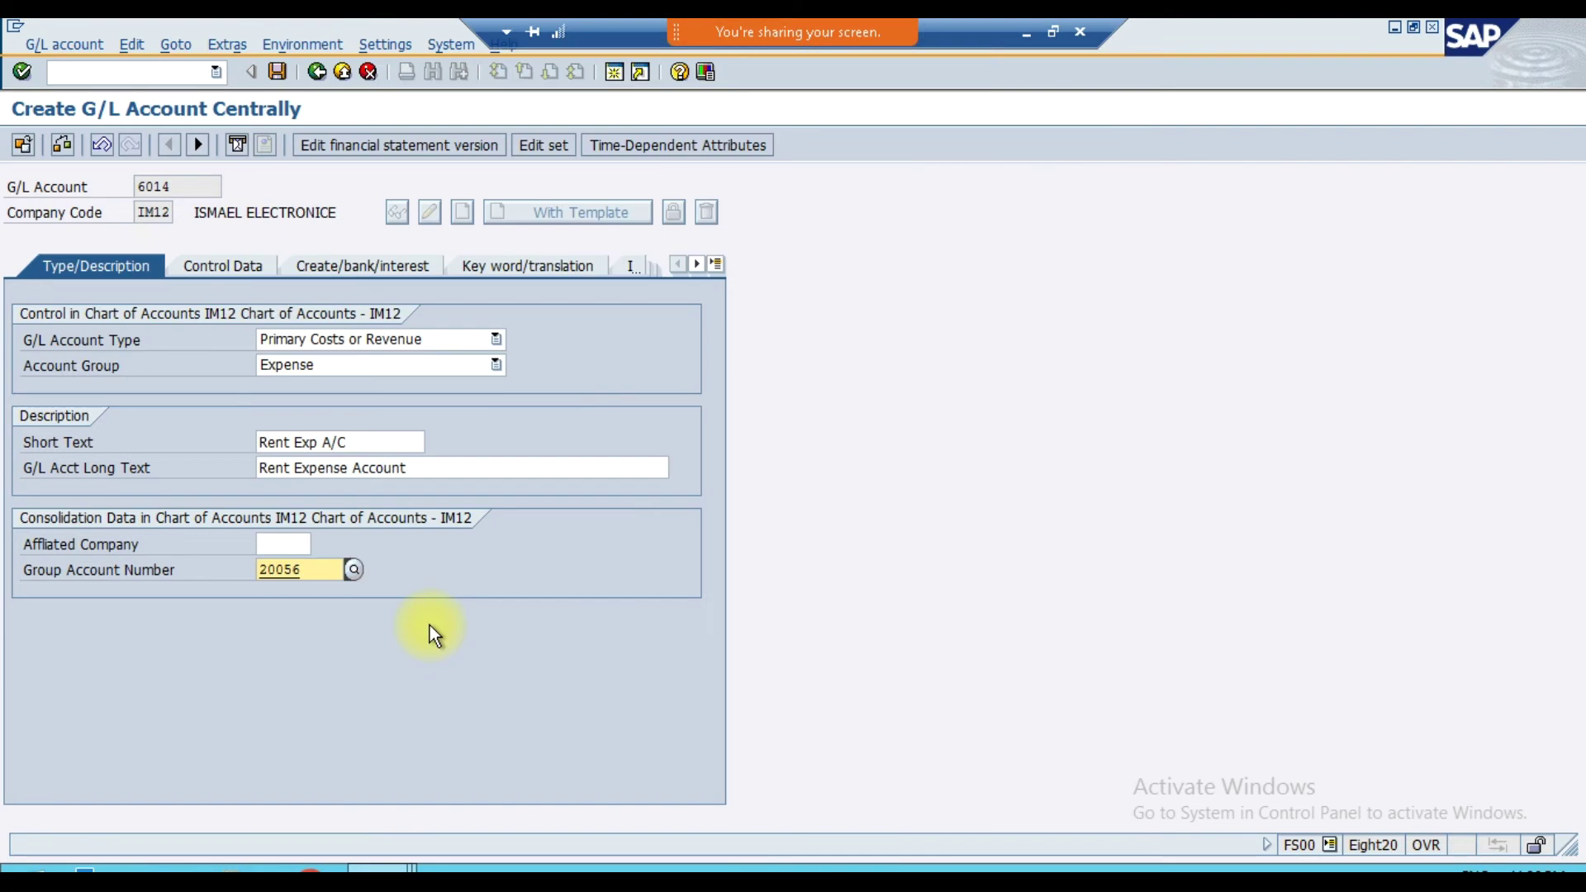
# - In account 6014's control data, enable balances in local currency only and set the alternative account number to 6014
pyautogui.click(243, 274)
pyautogui.click(254, 366)
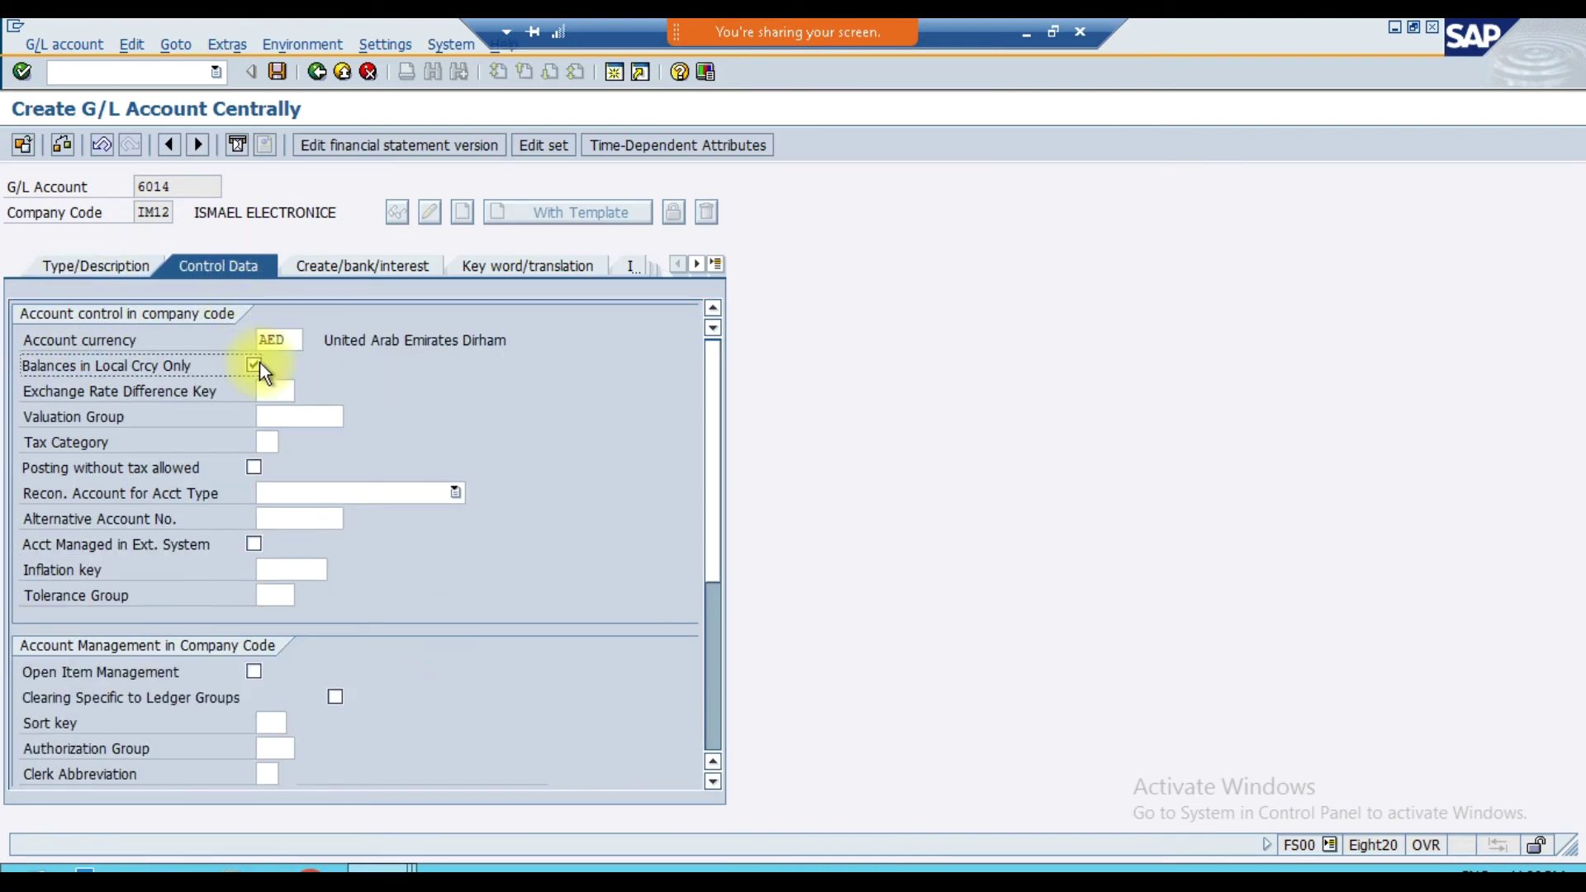
pyautogui.click(288, 521)
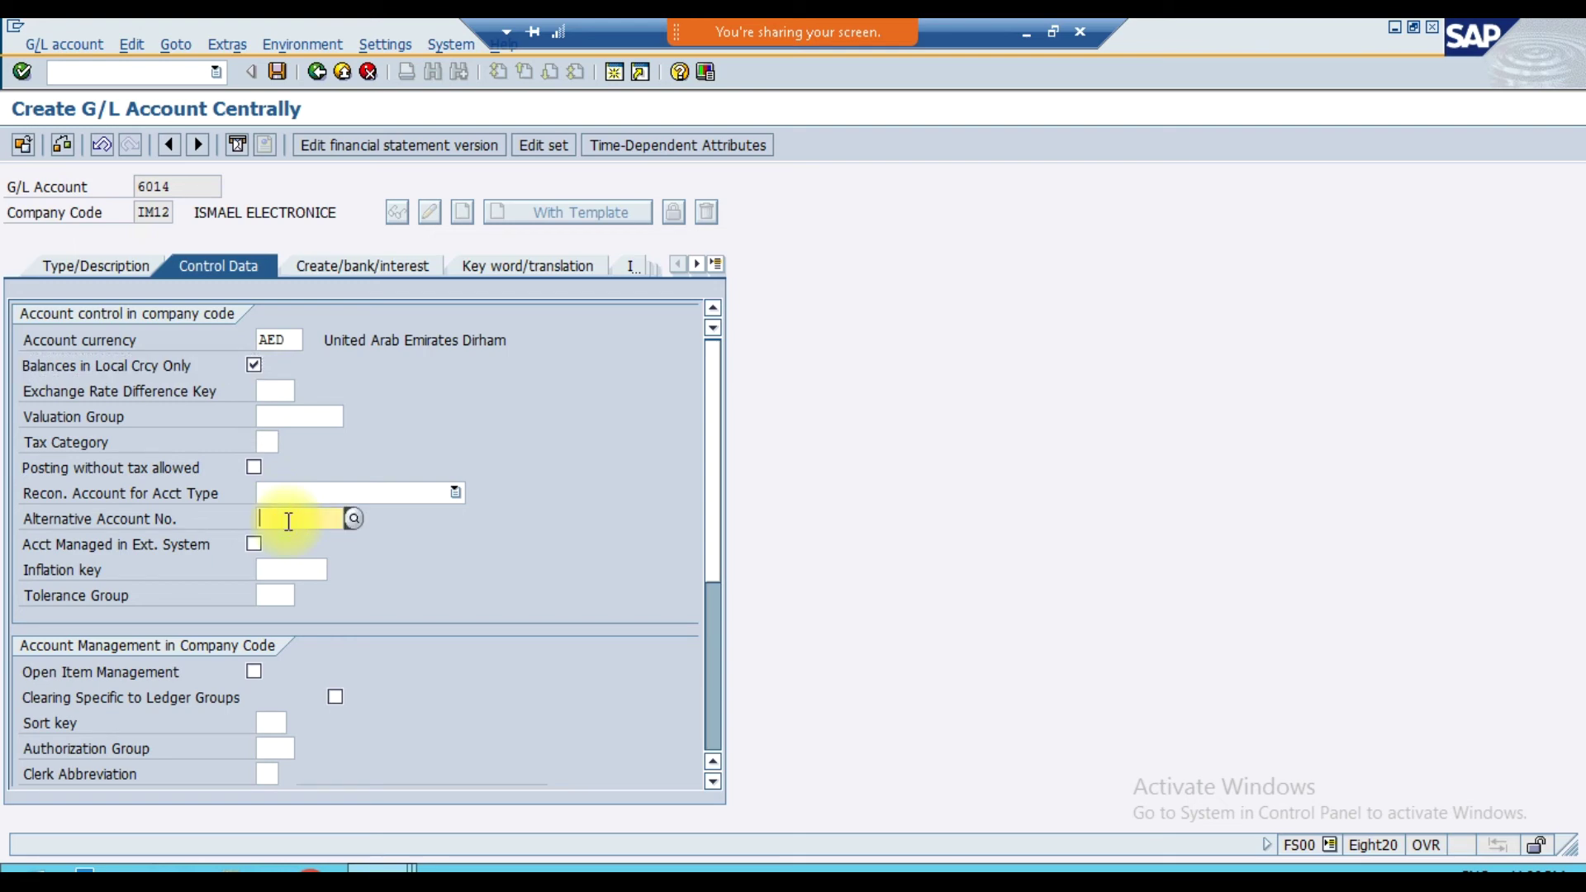
pyautogui.write('6014')
pyautogui.press('Return')
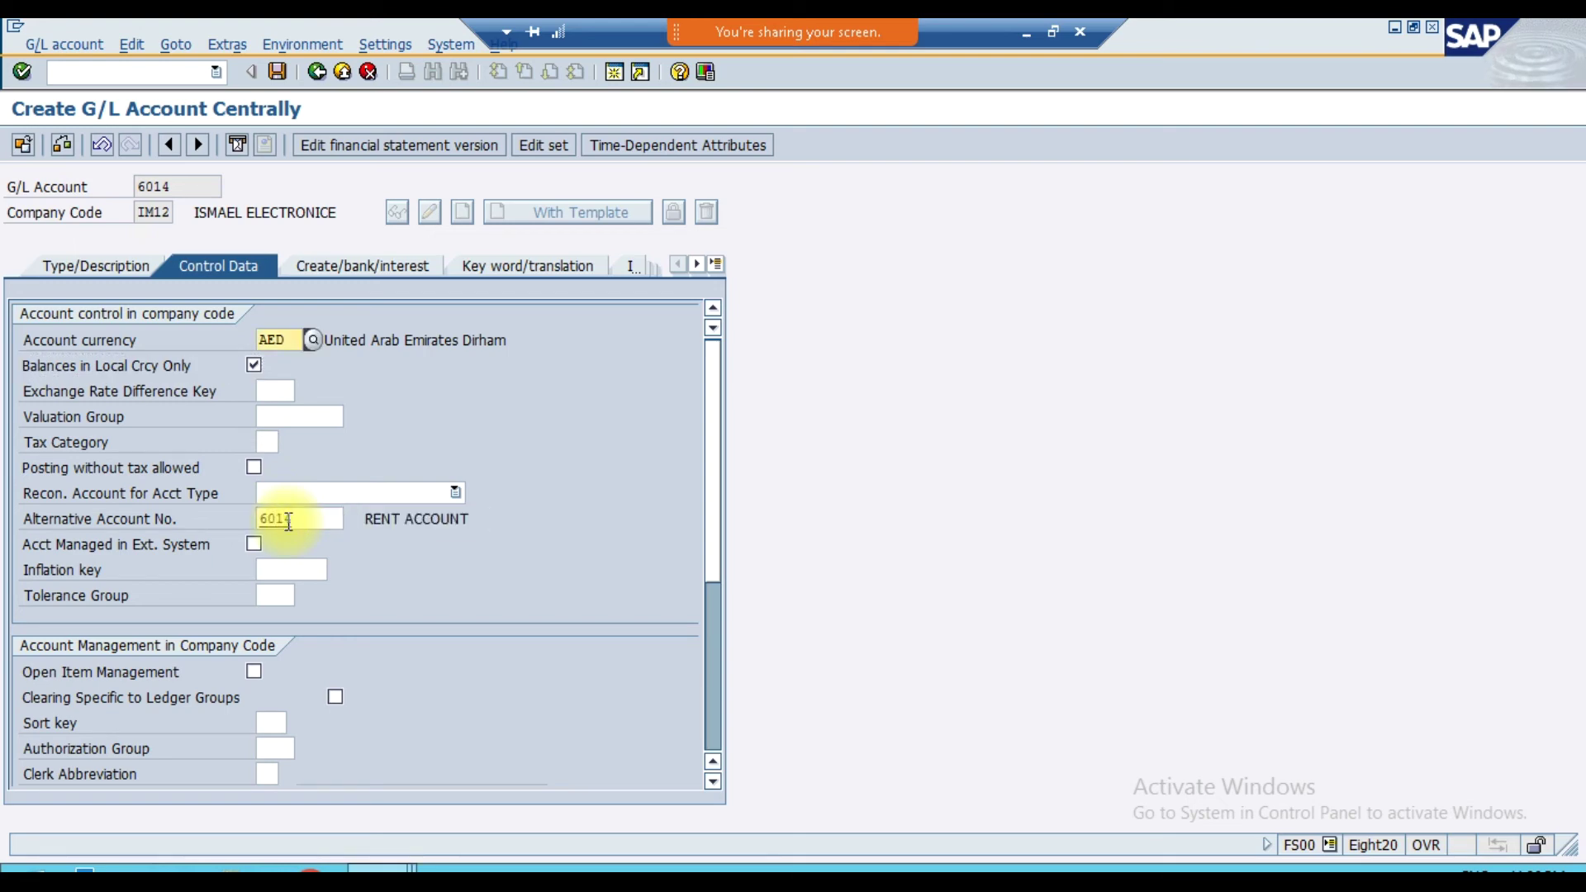
# - Set account 6014's sort key to 008 (Cost center) from the list of sort keys
pyautogui.doubleClick(34, 723)
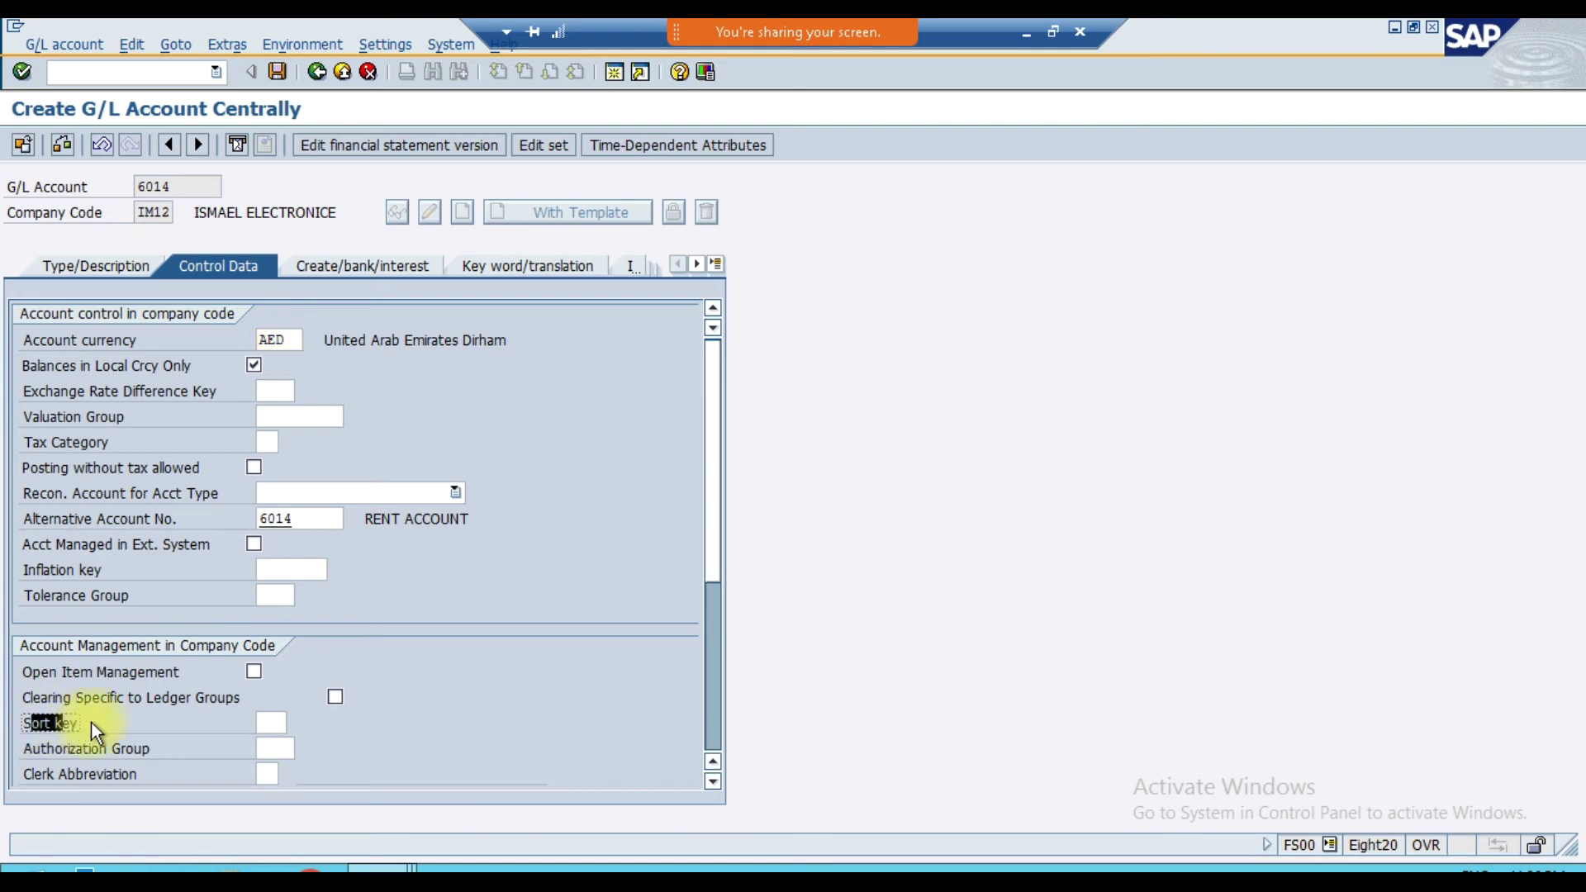
pyautogui.click(279, 720)
pyautogui.click(294, 720)
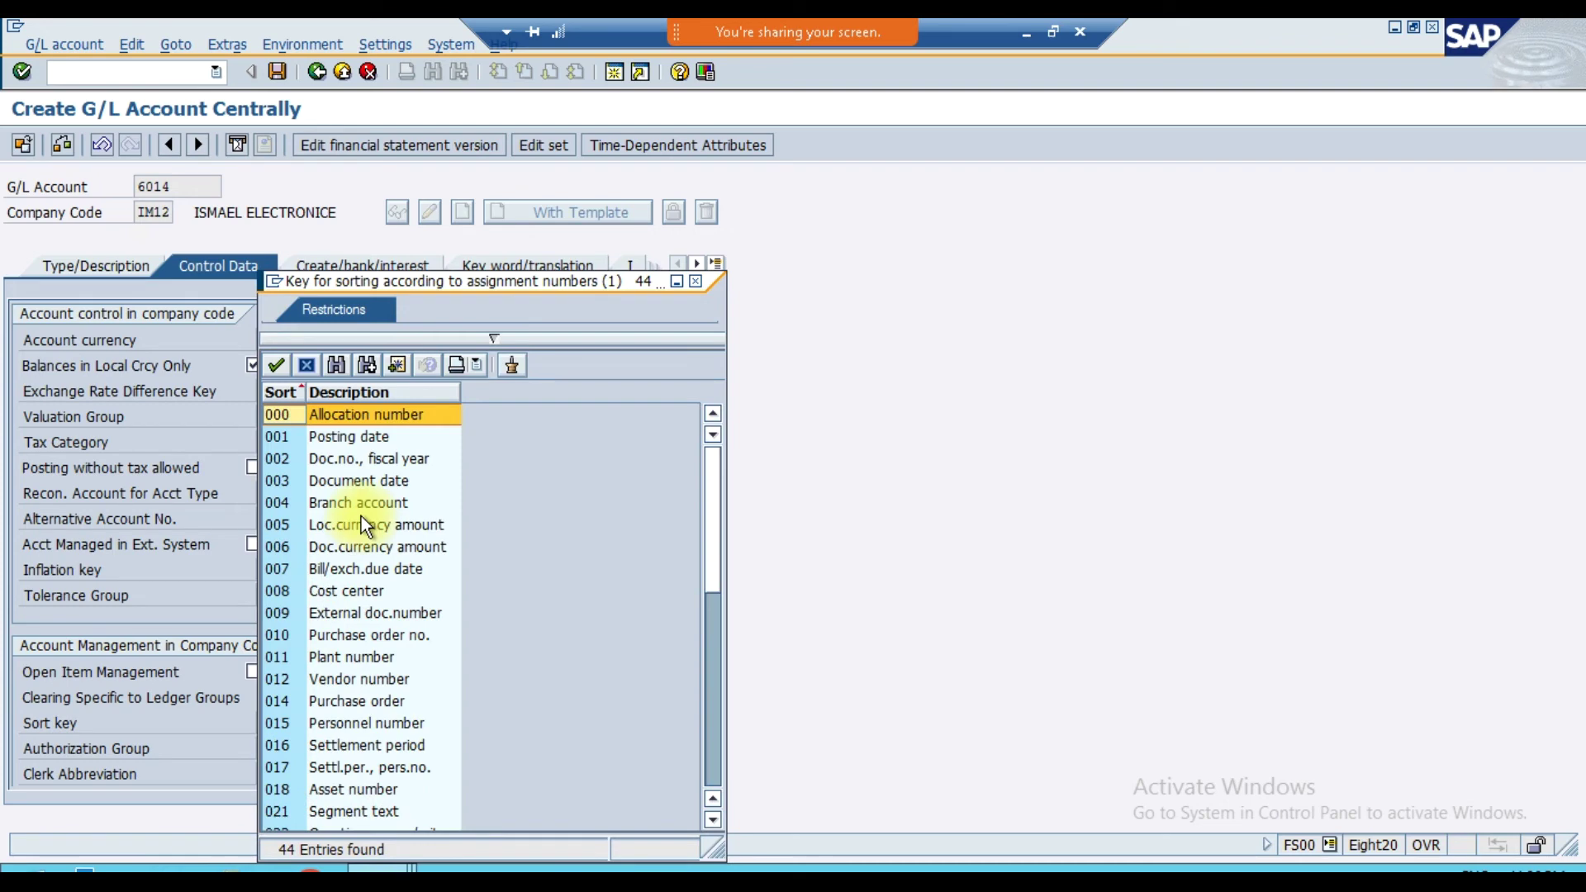
pyautogui.click(349, 594)
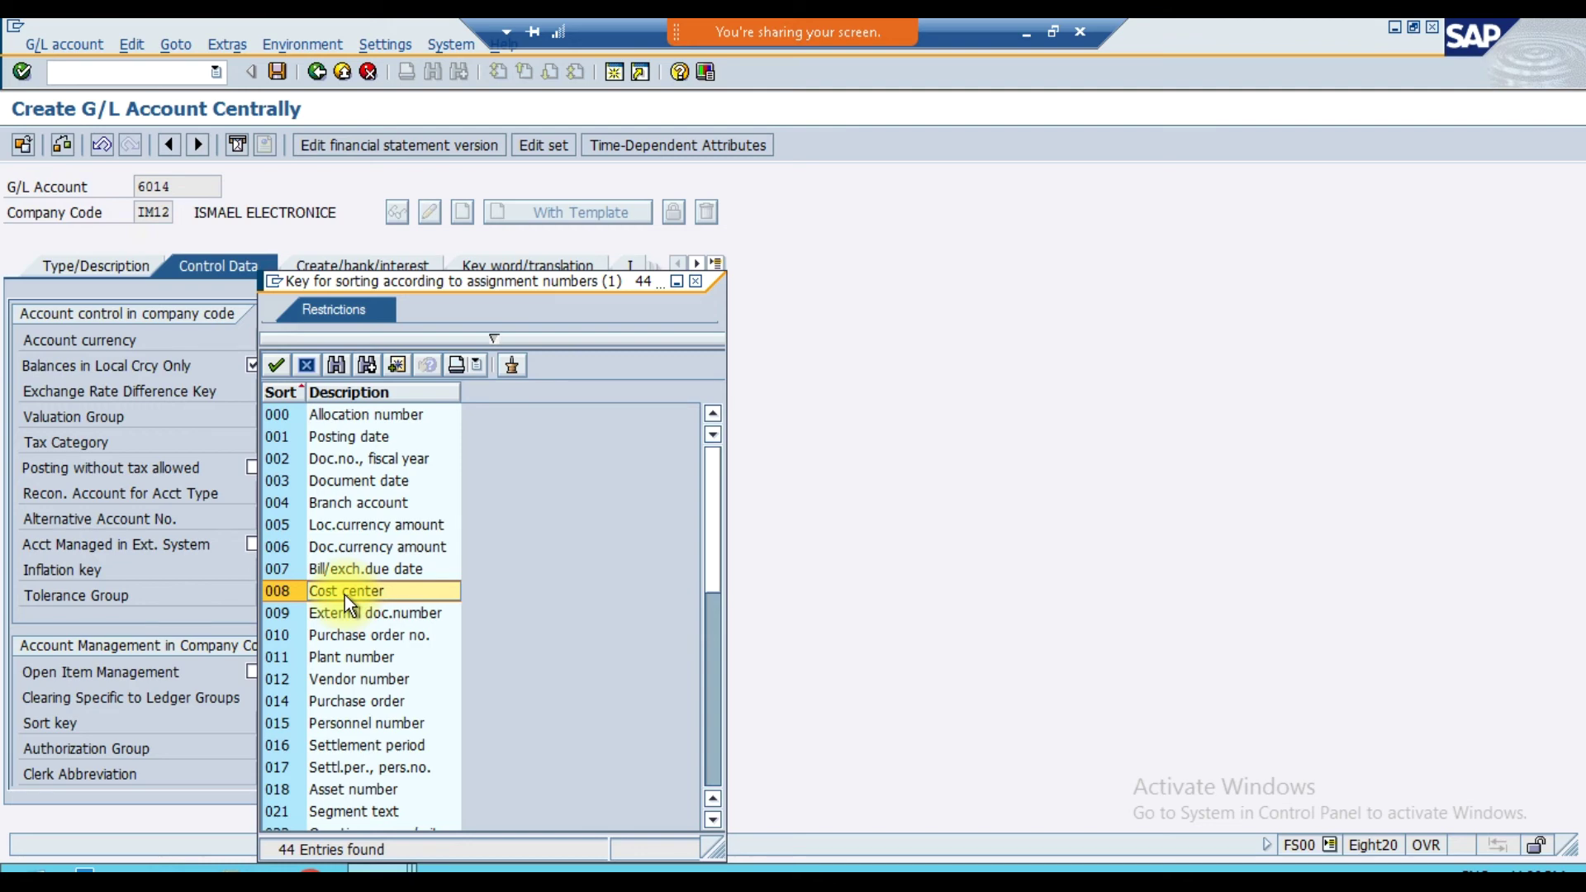
pyautogui.doubleClick(344, 594)
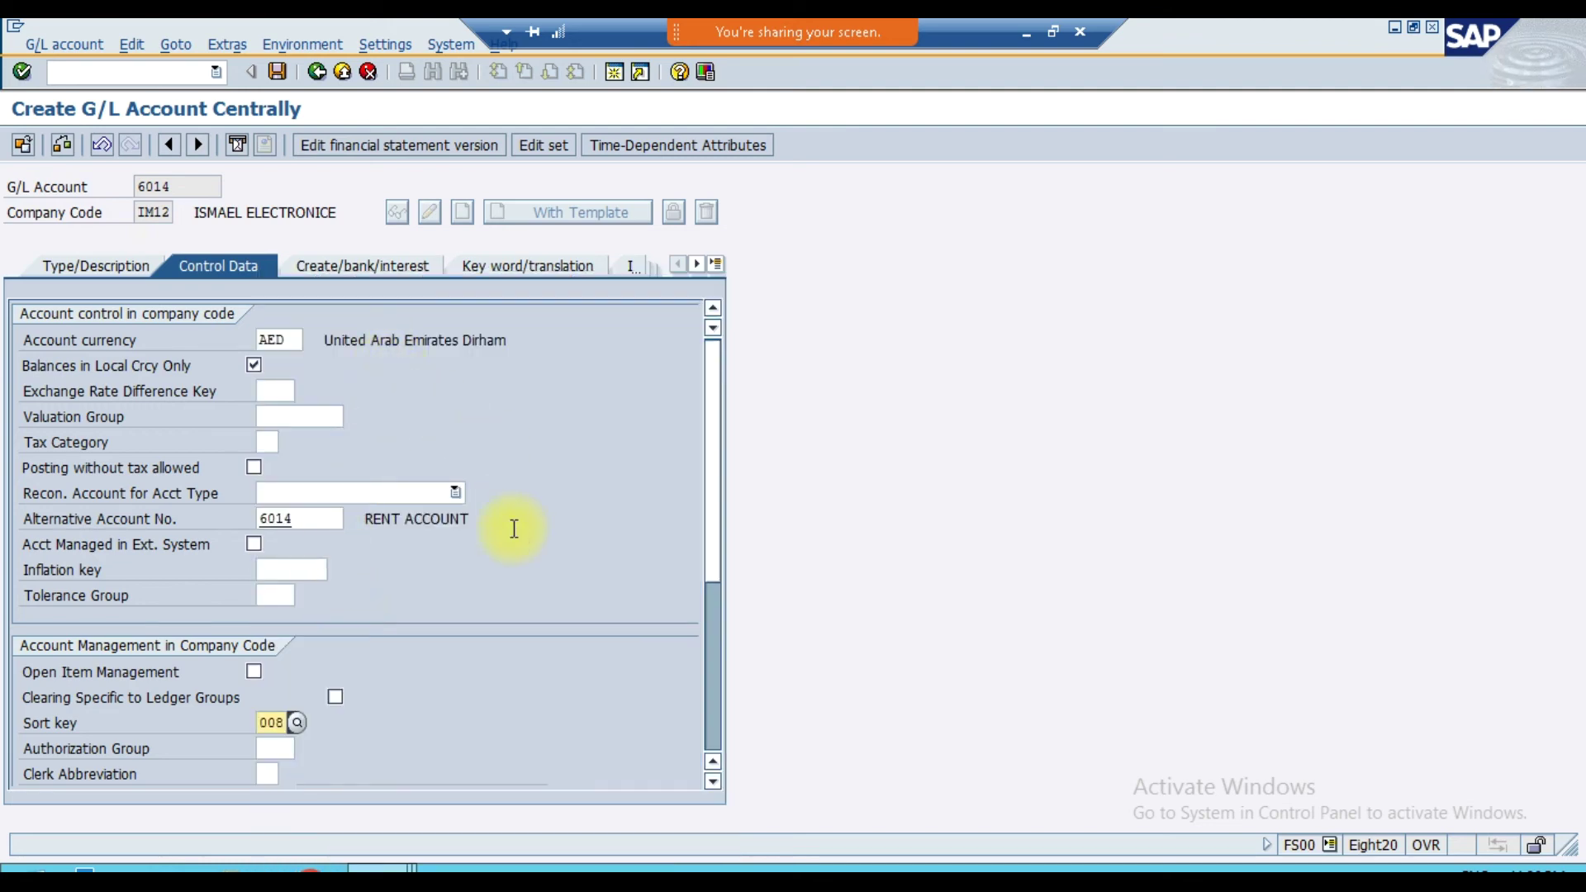
pyautogui.press('Return')
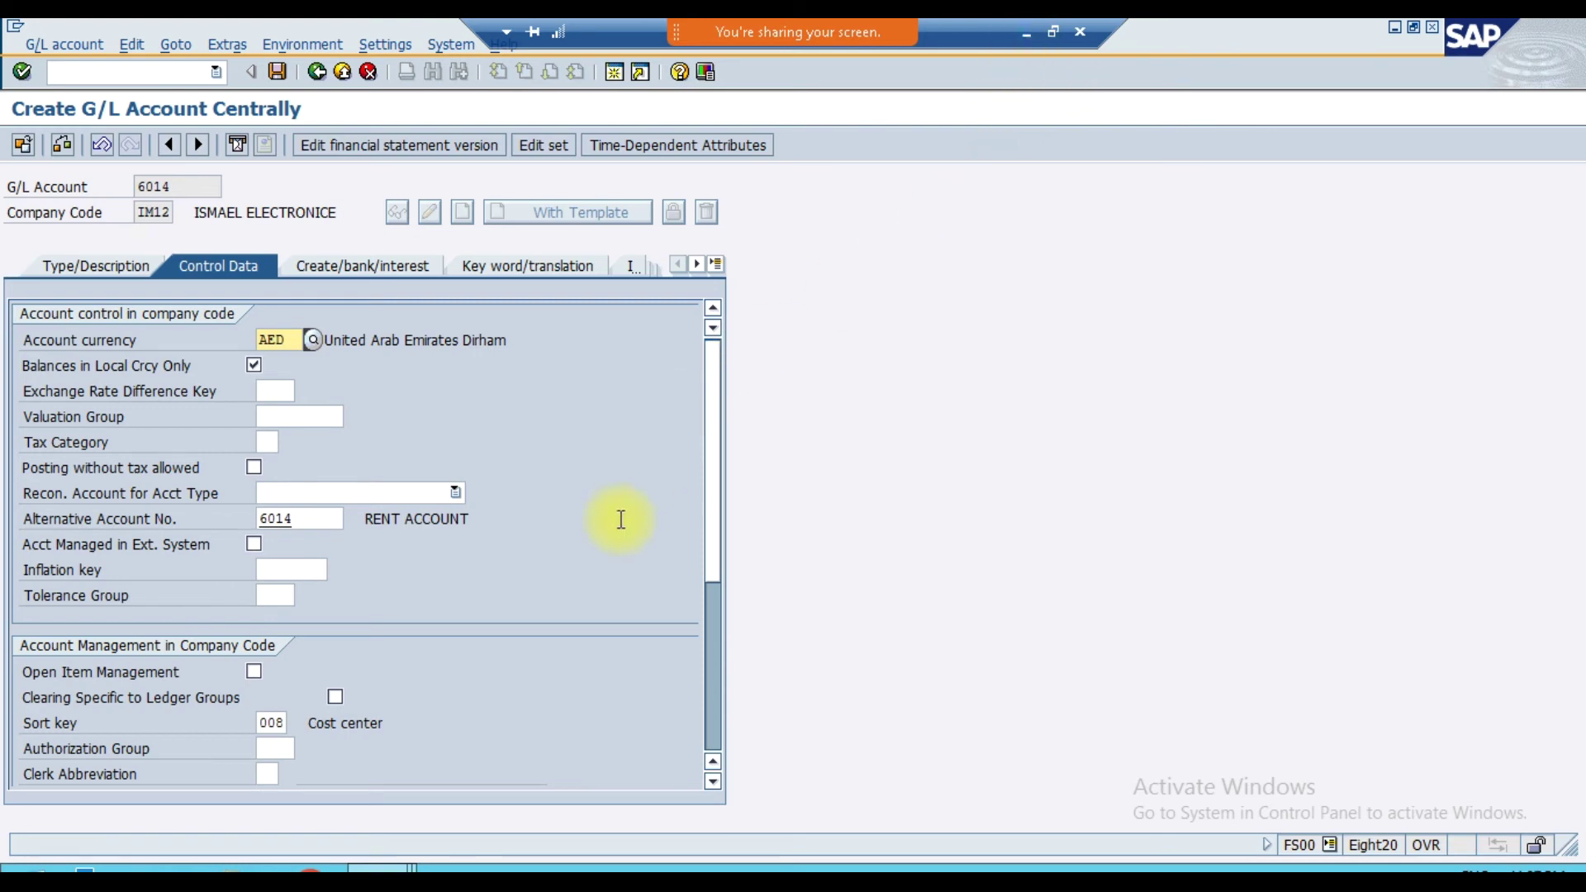
# - Examine account 6014's cost element category field and the available G/L account types, keeping Primary Costs or Revenue
pyautogui.scroll(-4, 621, 592)
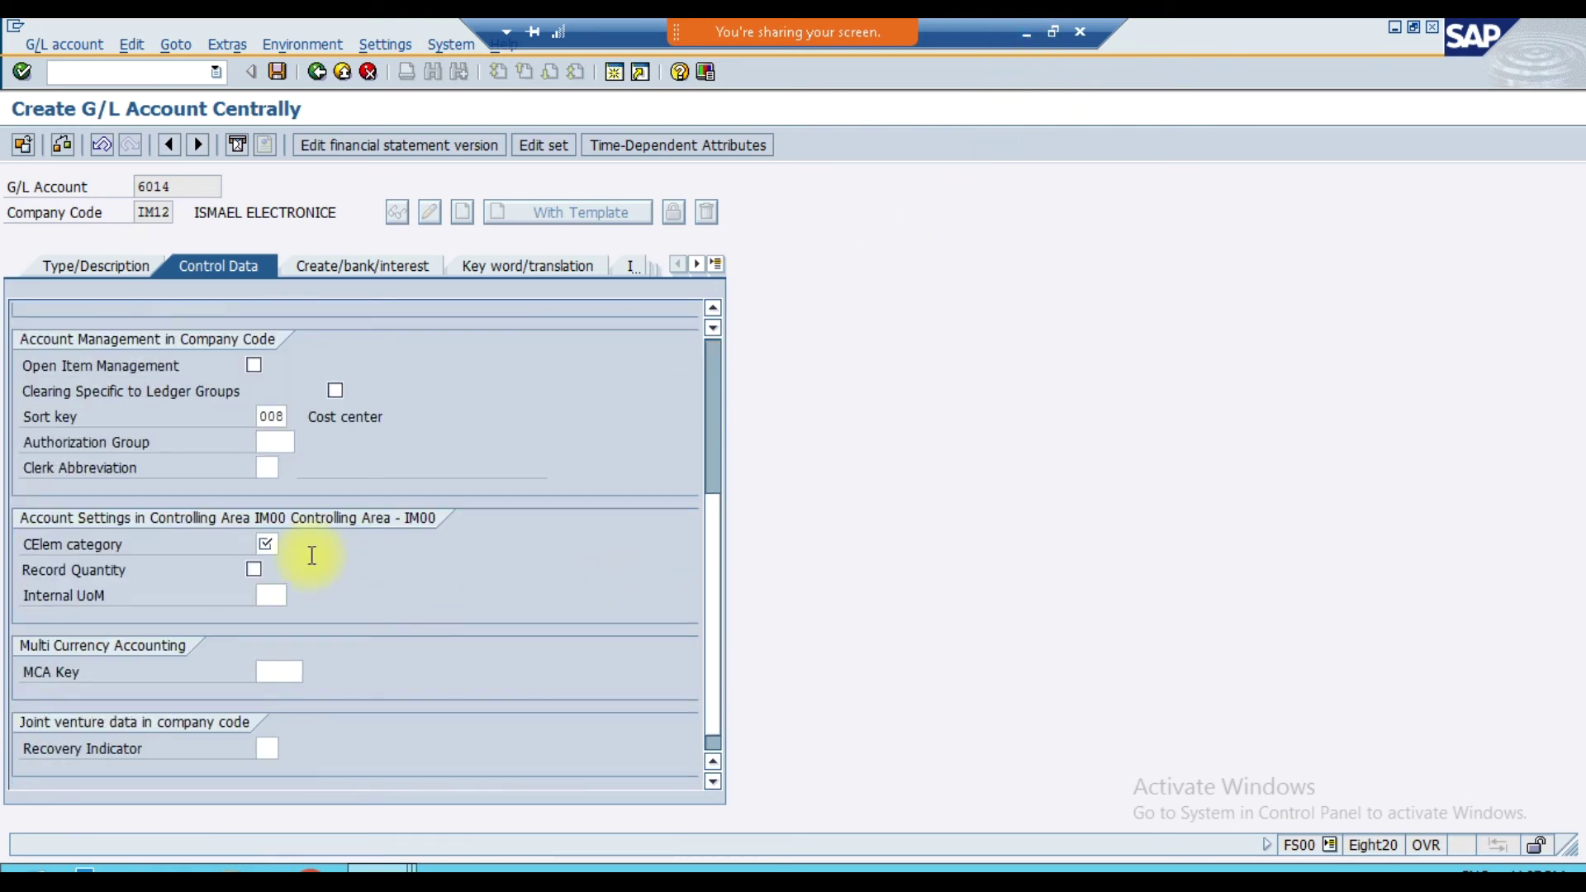
pyautogui.scroll(1, 276, 647)
pyautogui.moveTo(22, 624); pyautogui.dragTo(144, 626)
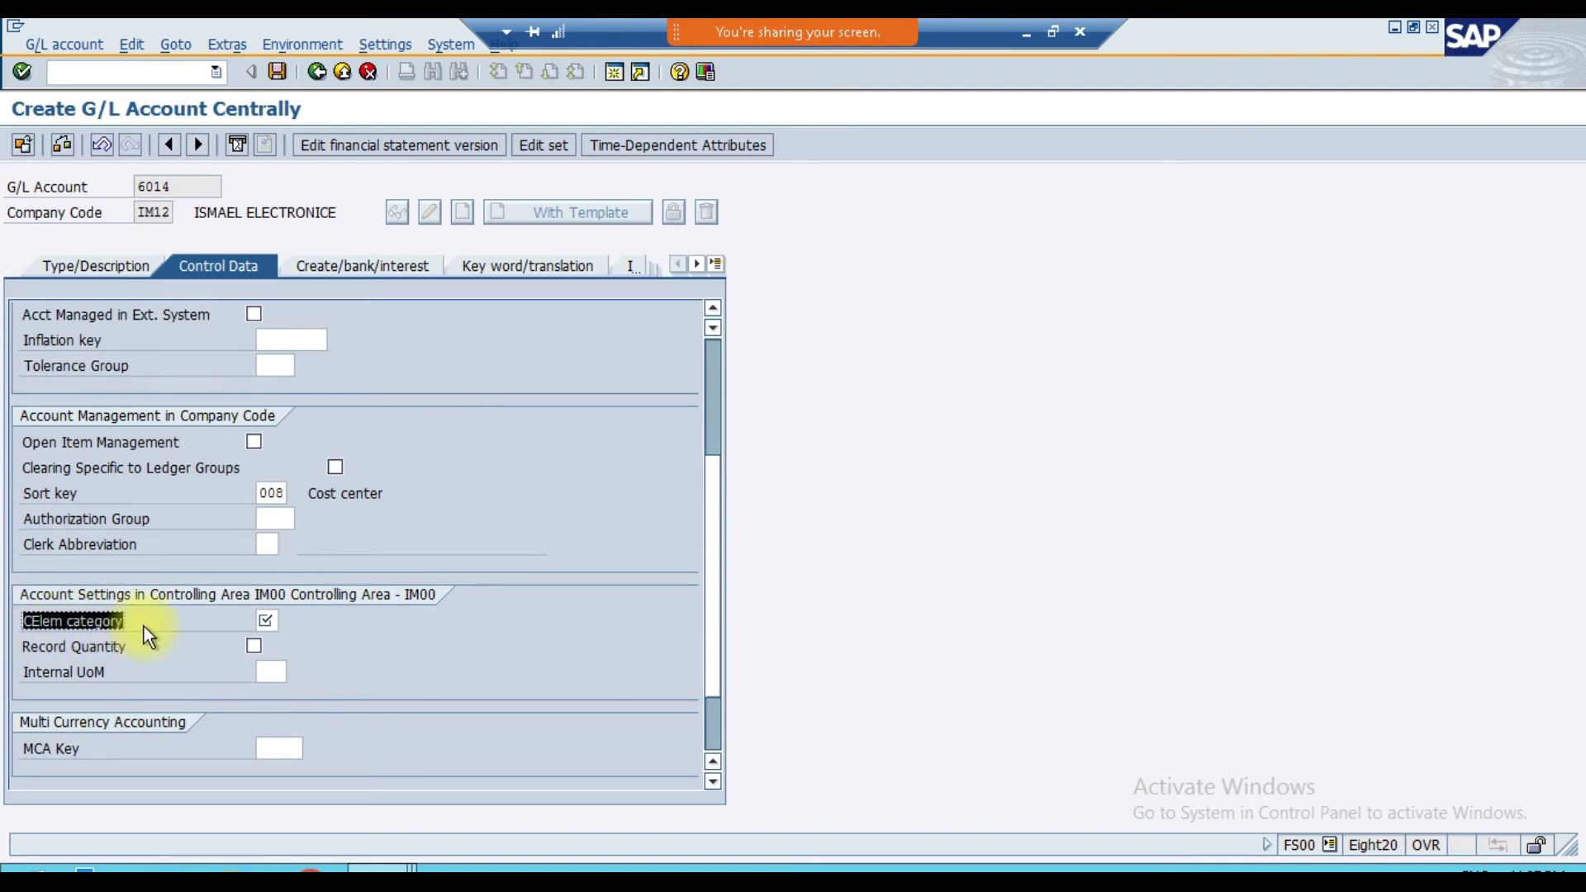
pyautogui.click(289, 629)
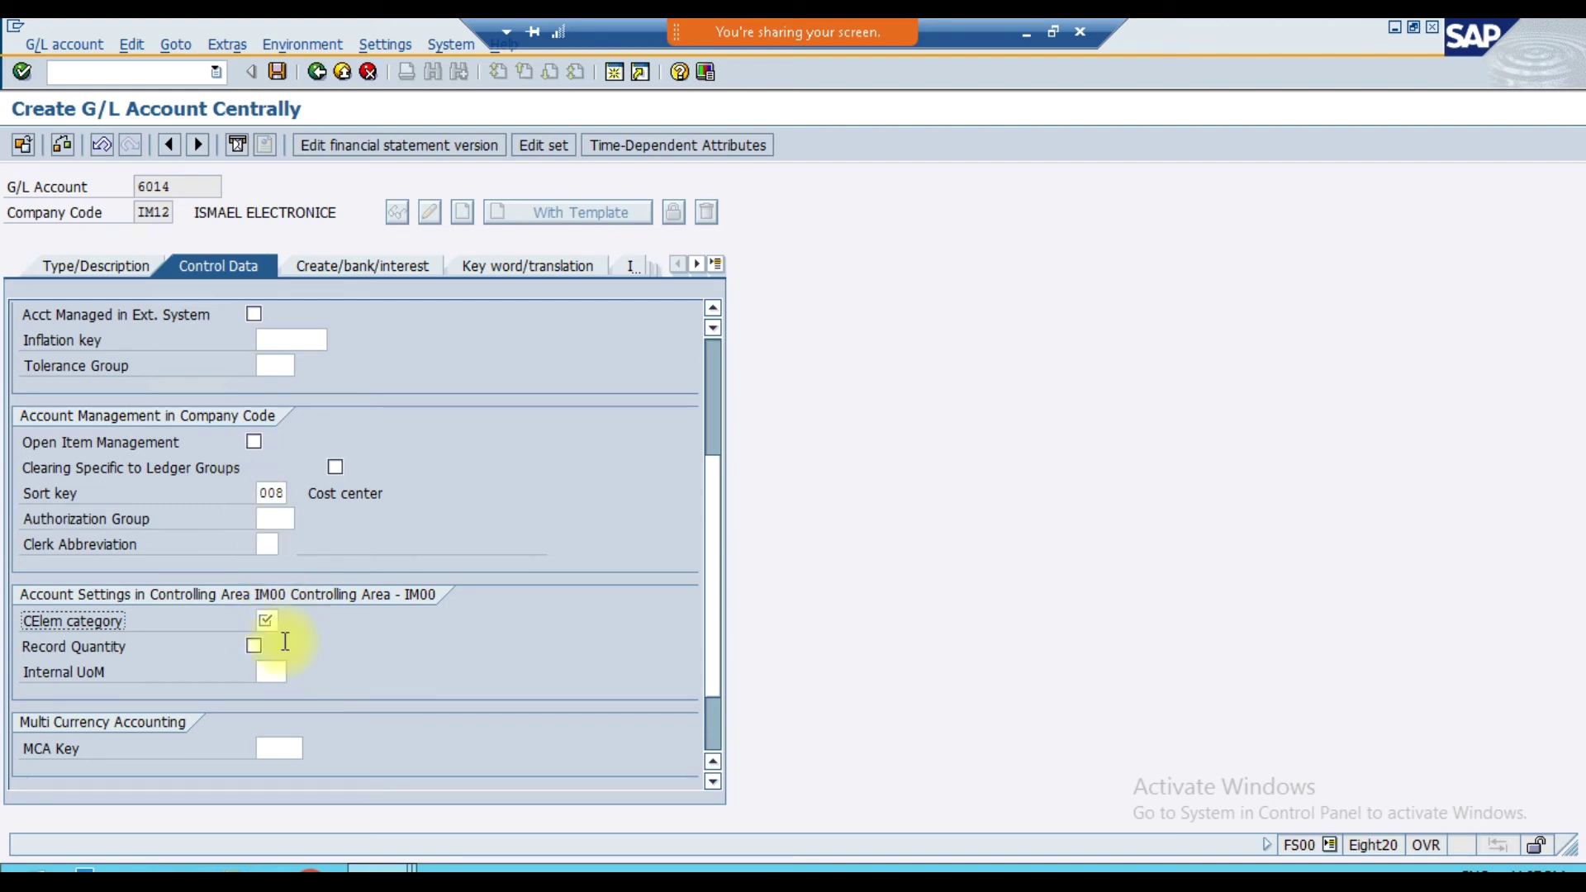
pyautogui.click(106, 264)
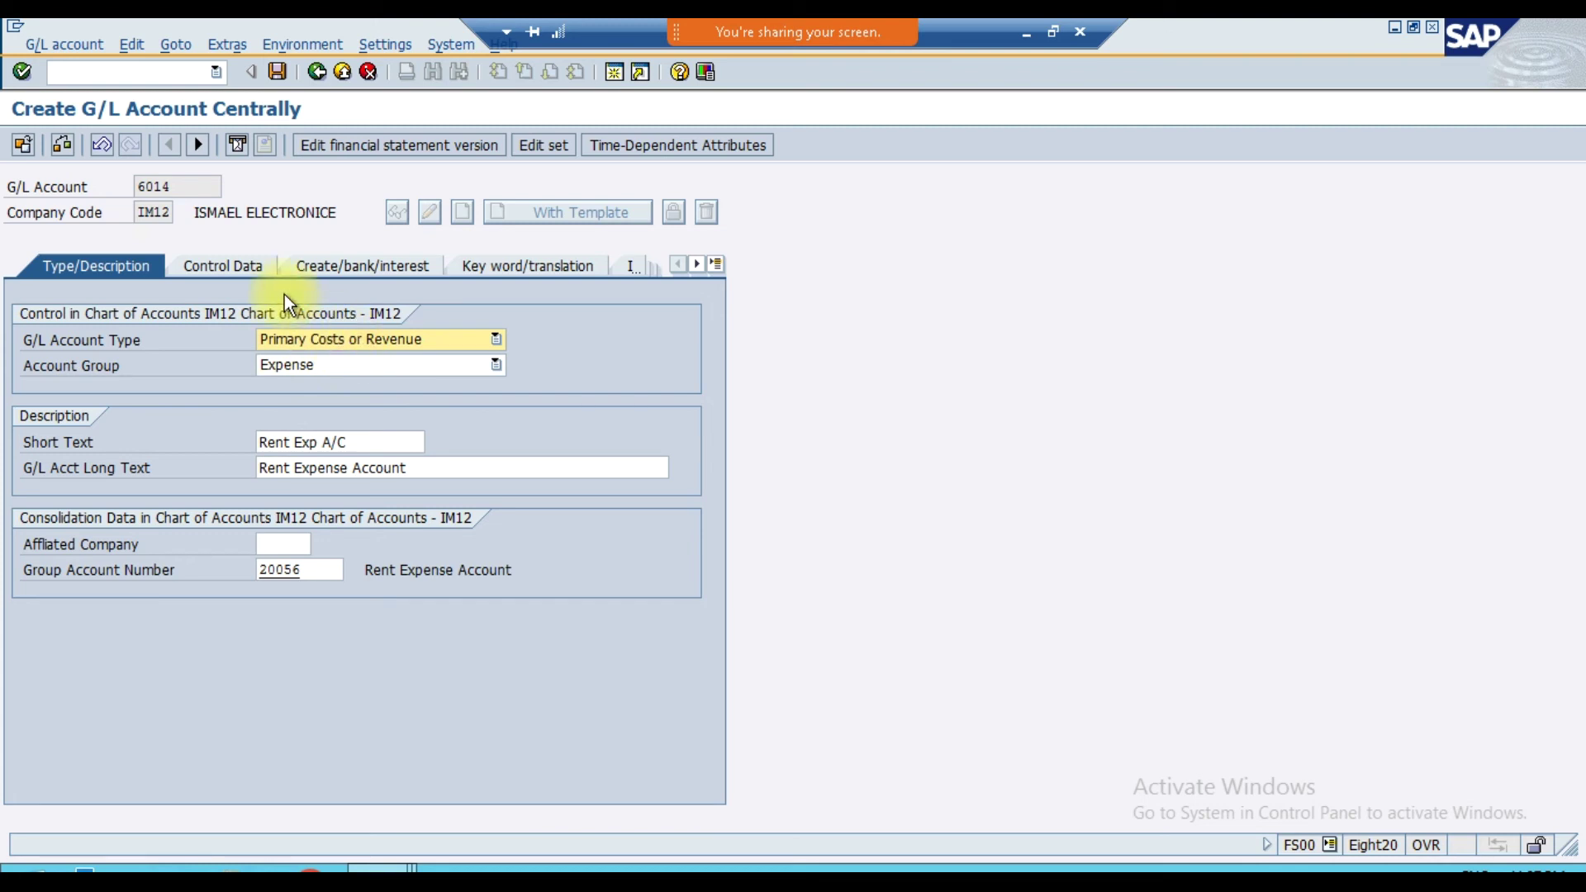
pyautogui.click(303, 340)
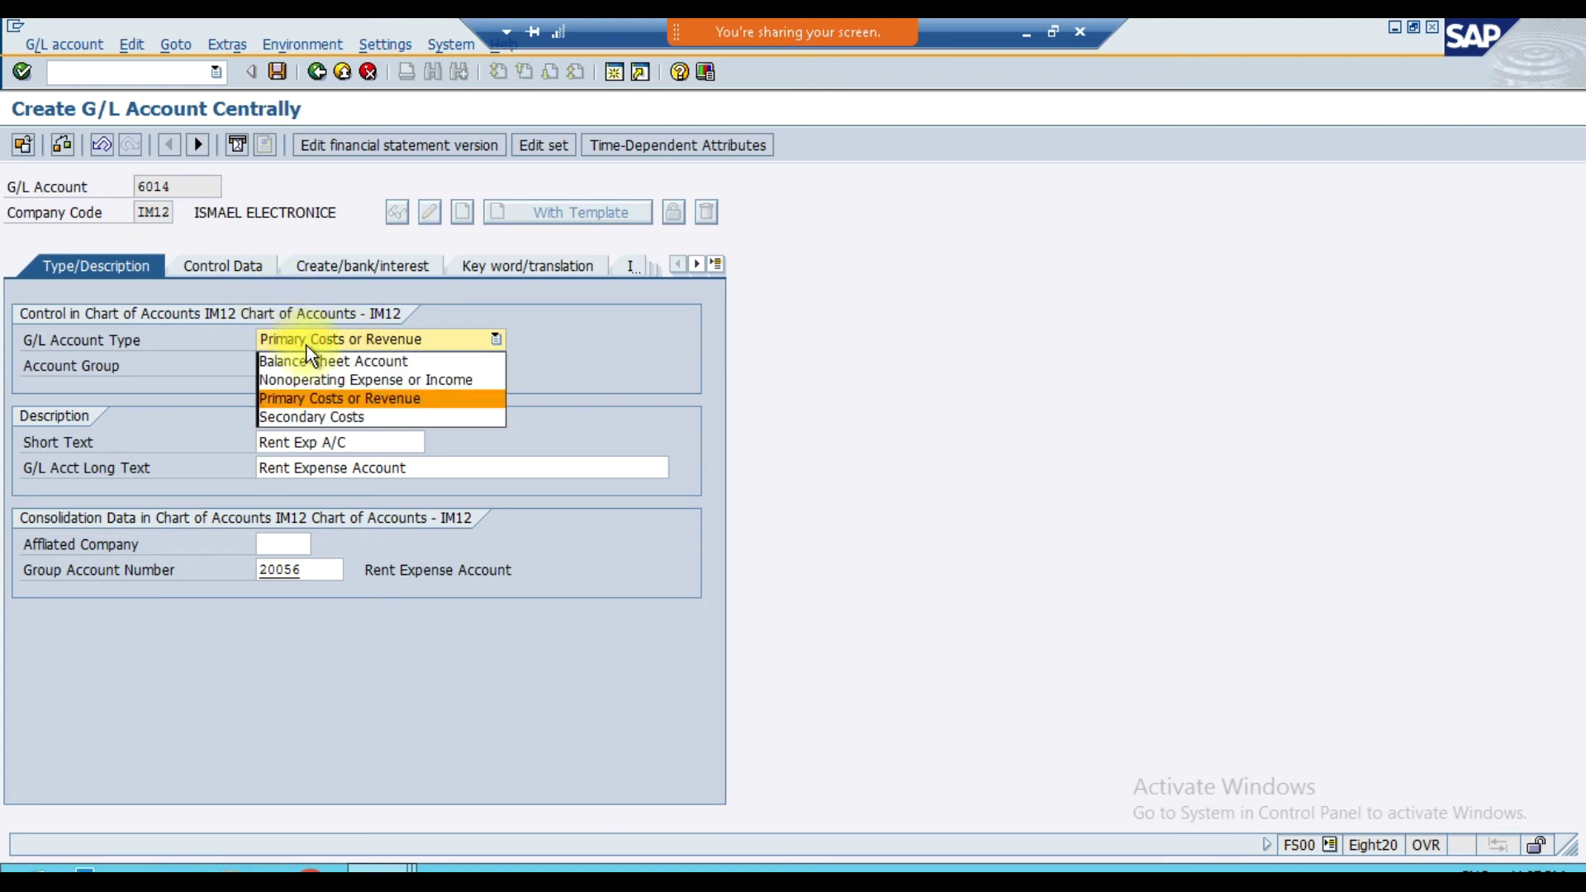
pyautogui.click(330, 399)
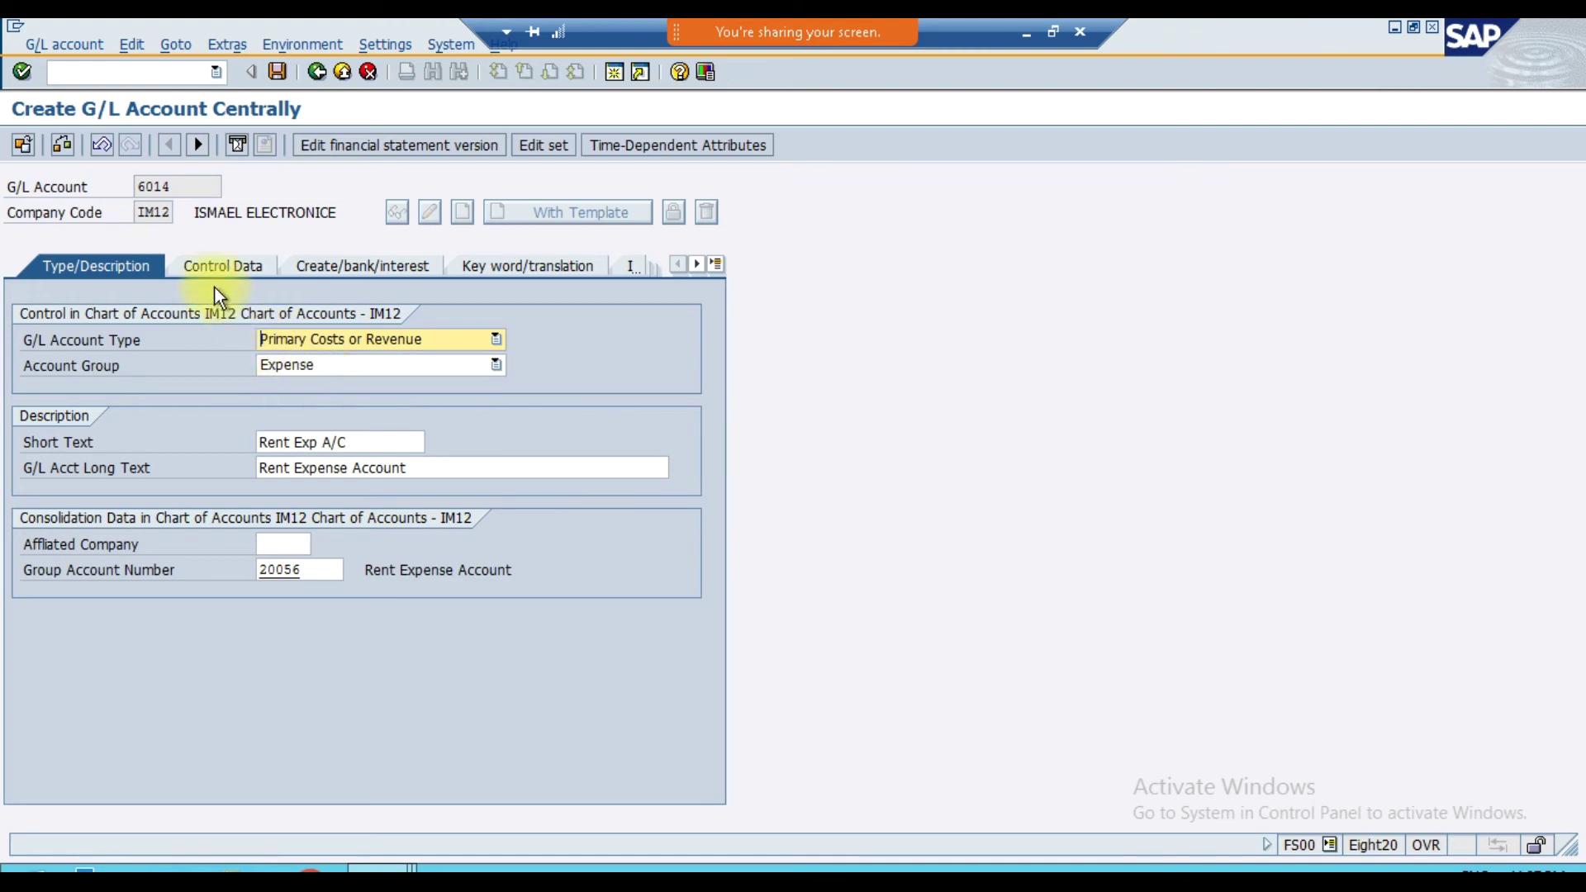
pyautogui.click(215, 272)
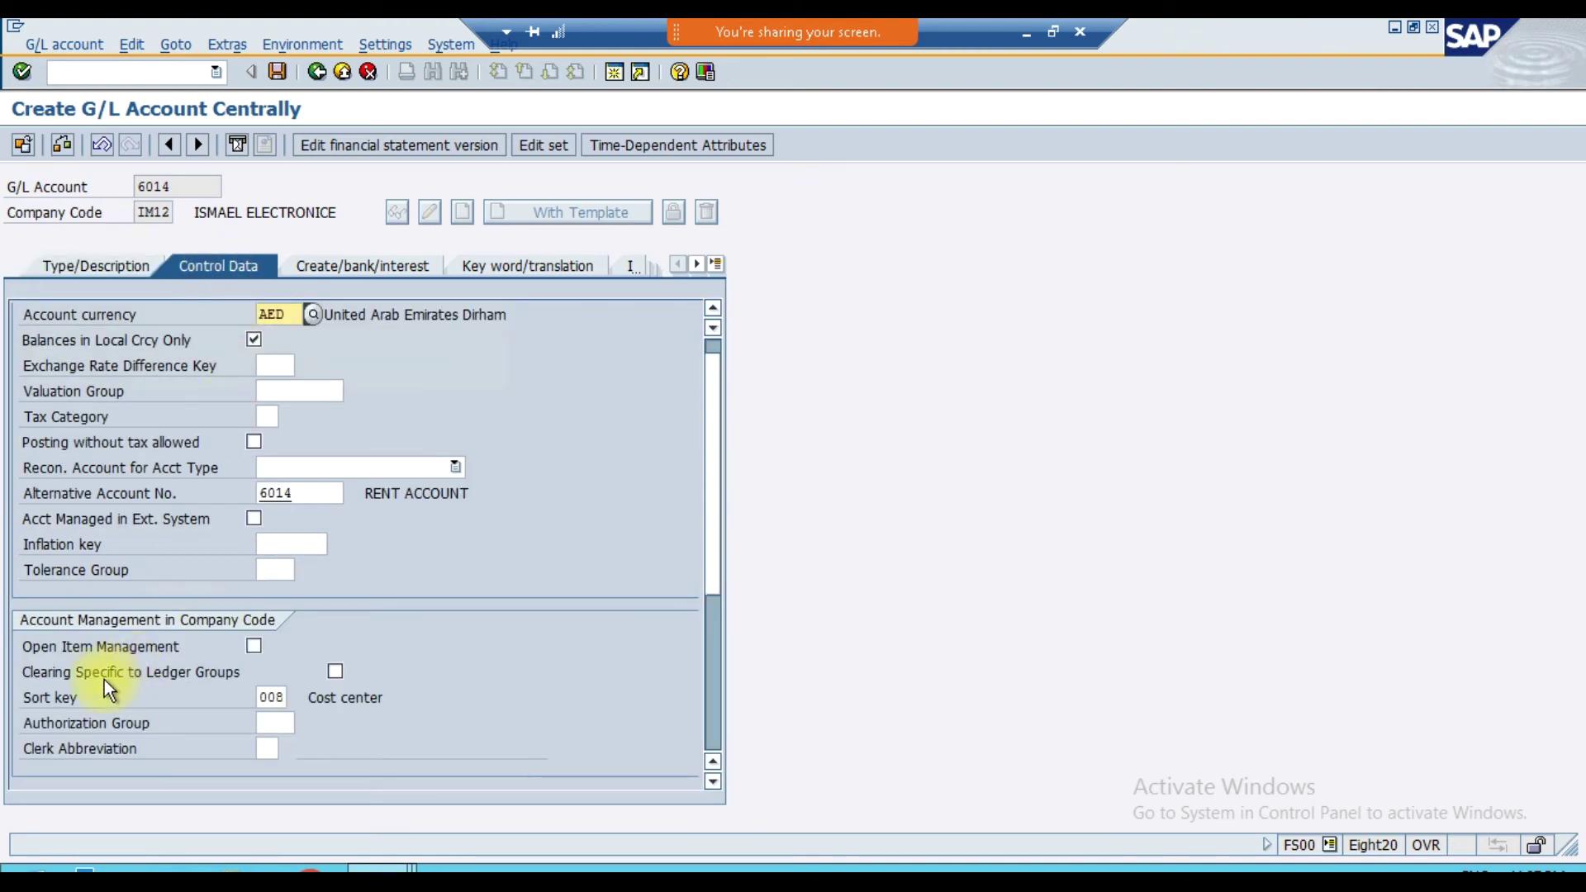
# - Set account 6014's cost element category to 01 (Primary costs/cost-reducing revenues) in its controlling area settings
pyautogui.scroll(-1, 106, 670)
pyautogui.scroll(-1, 106, 670)
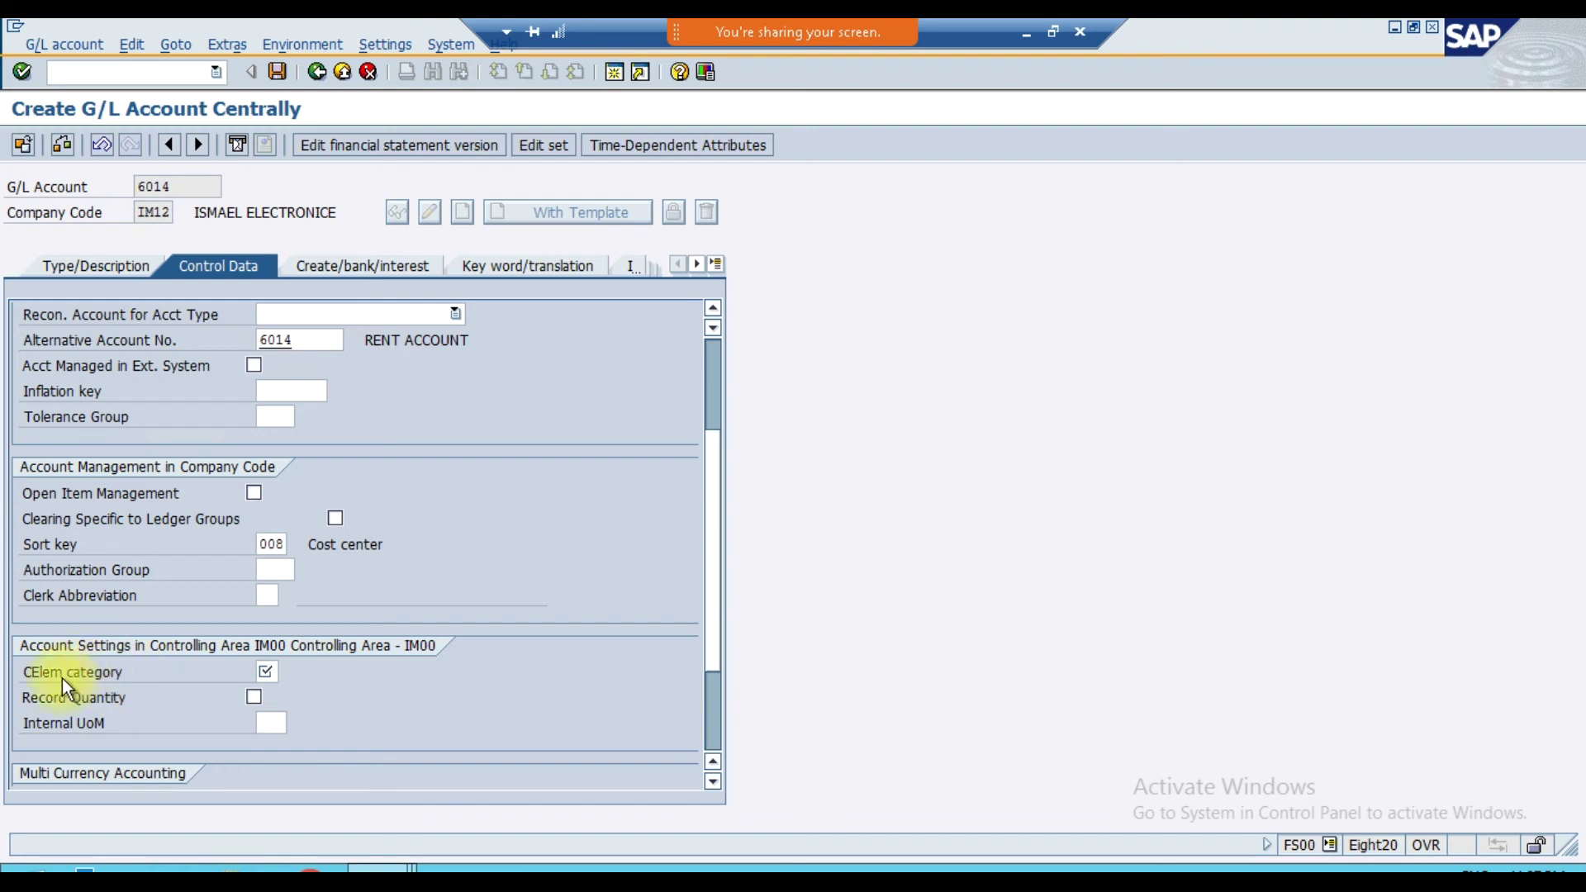
pyautogui.click(267, 672)
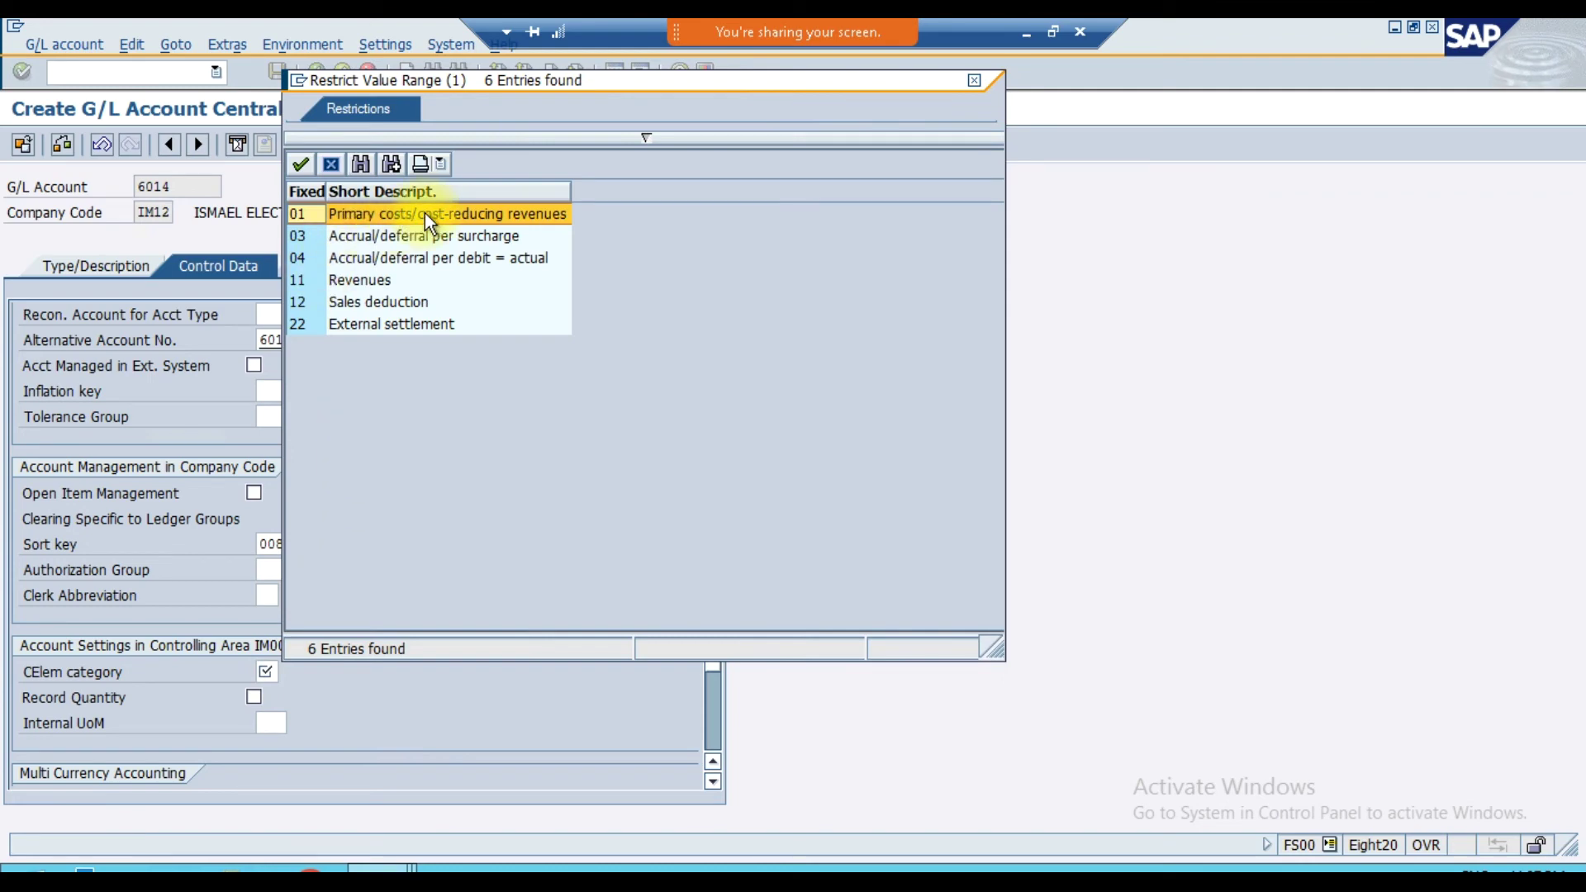
pyautogui.click(403, 281)
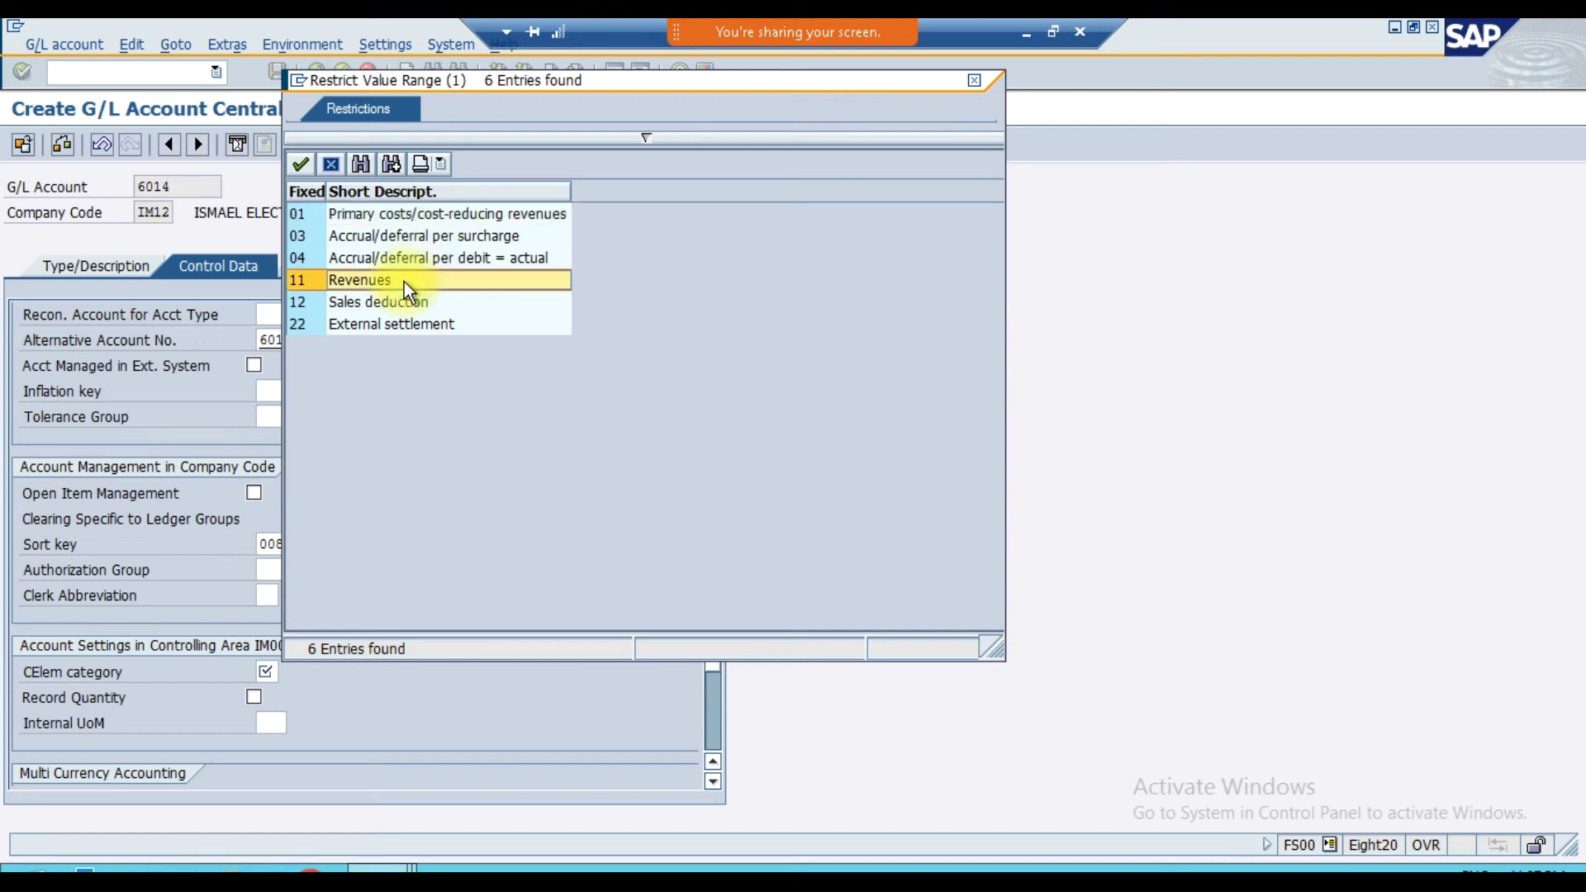
pyautogui.click(396, 217)
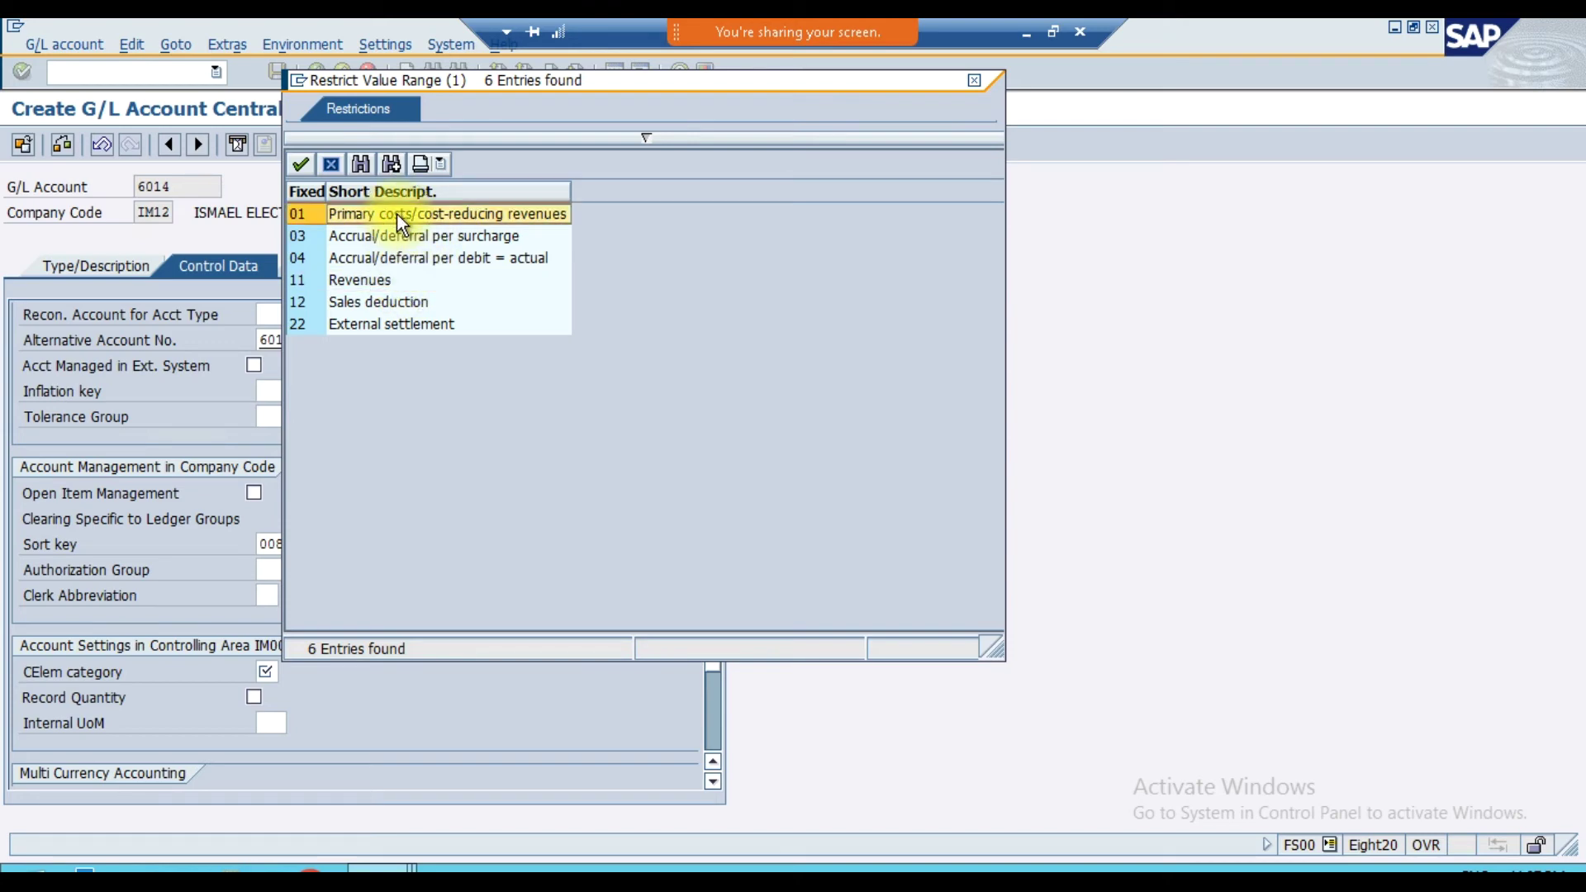
pyautogui.click(384, 279)
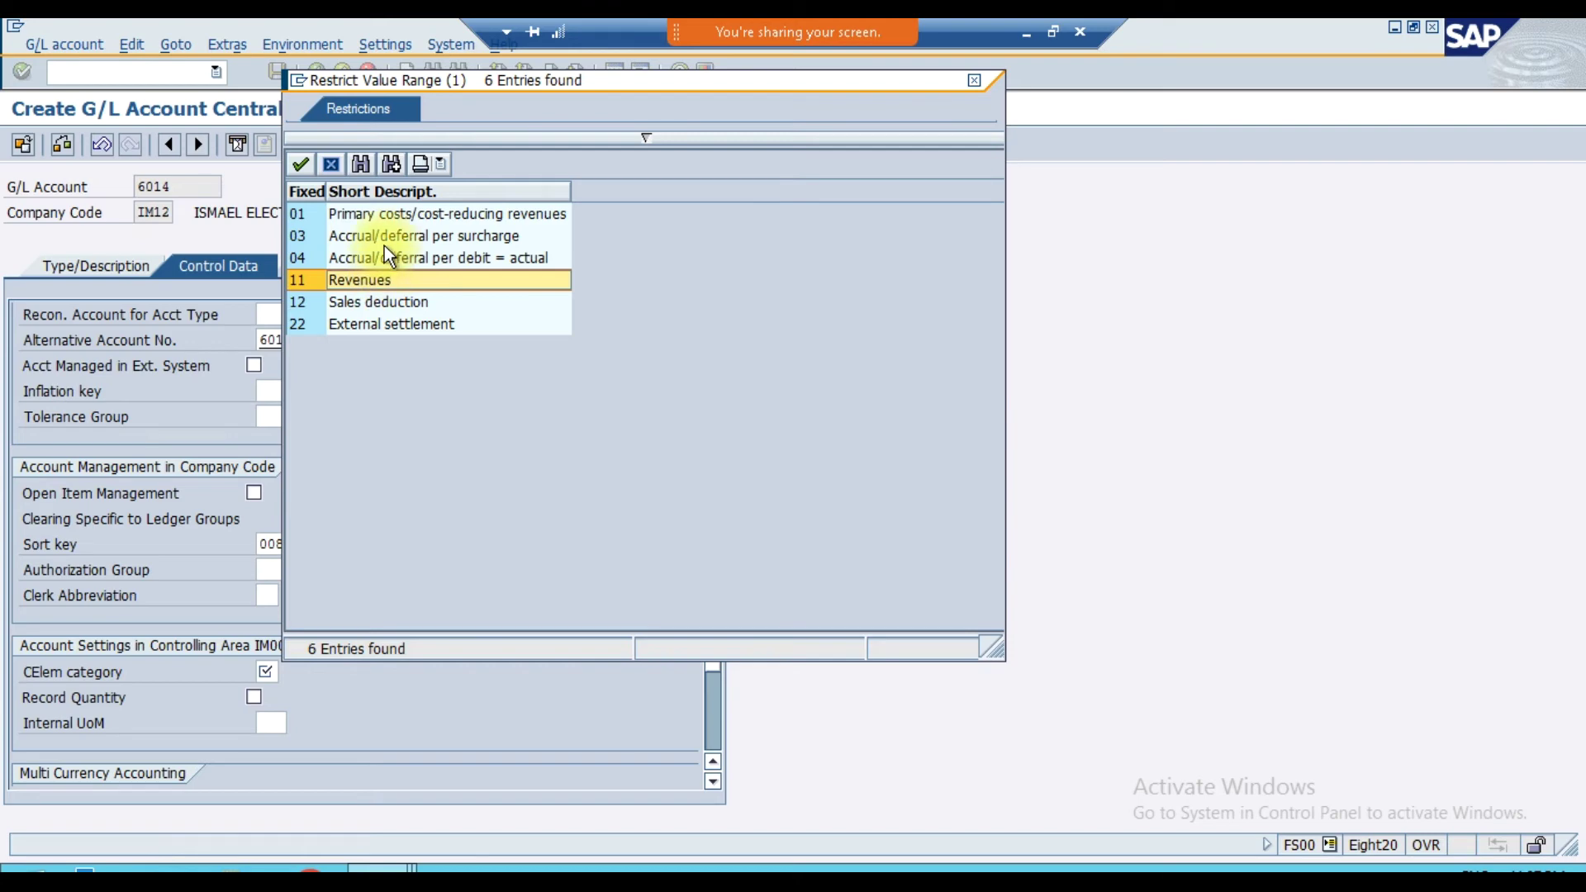
pyautogui.doubleClick(388, 213)
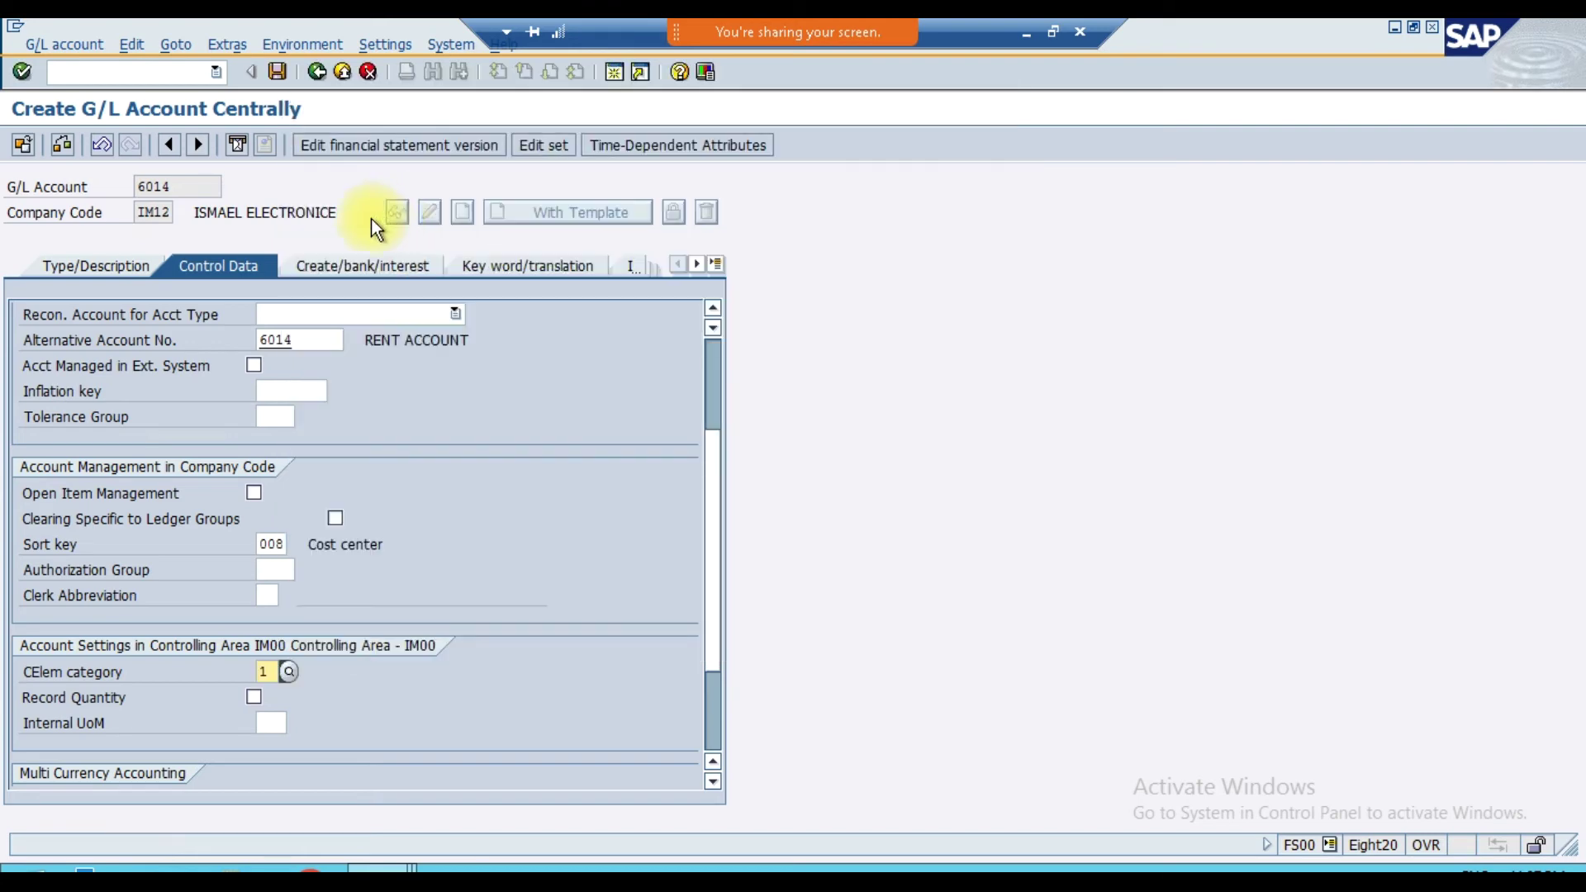
# - Assign field status group G004 (Cost accounts) to account 6014 and save the account
pyautogui.click(319, 266)
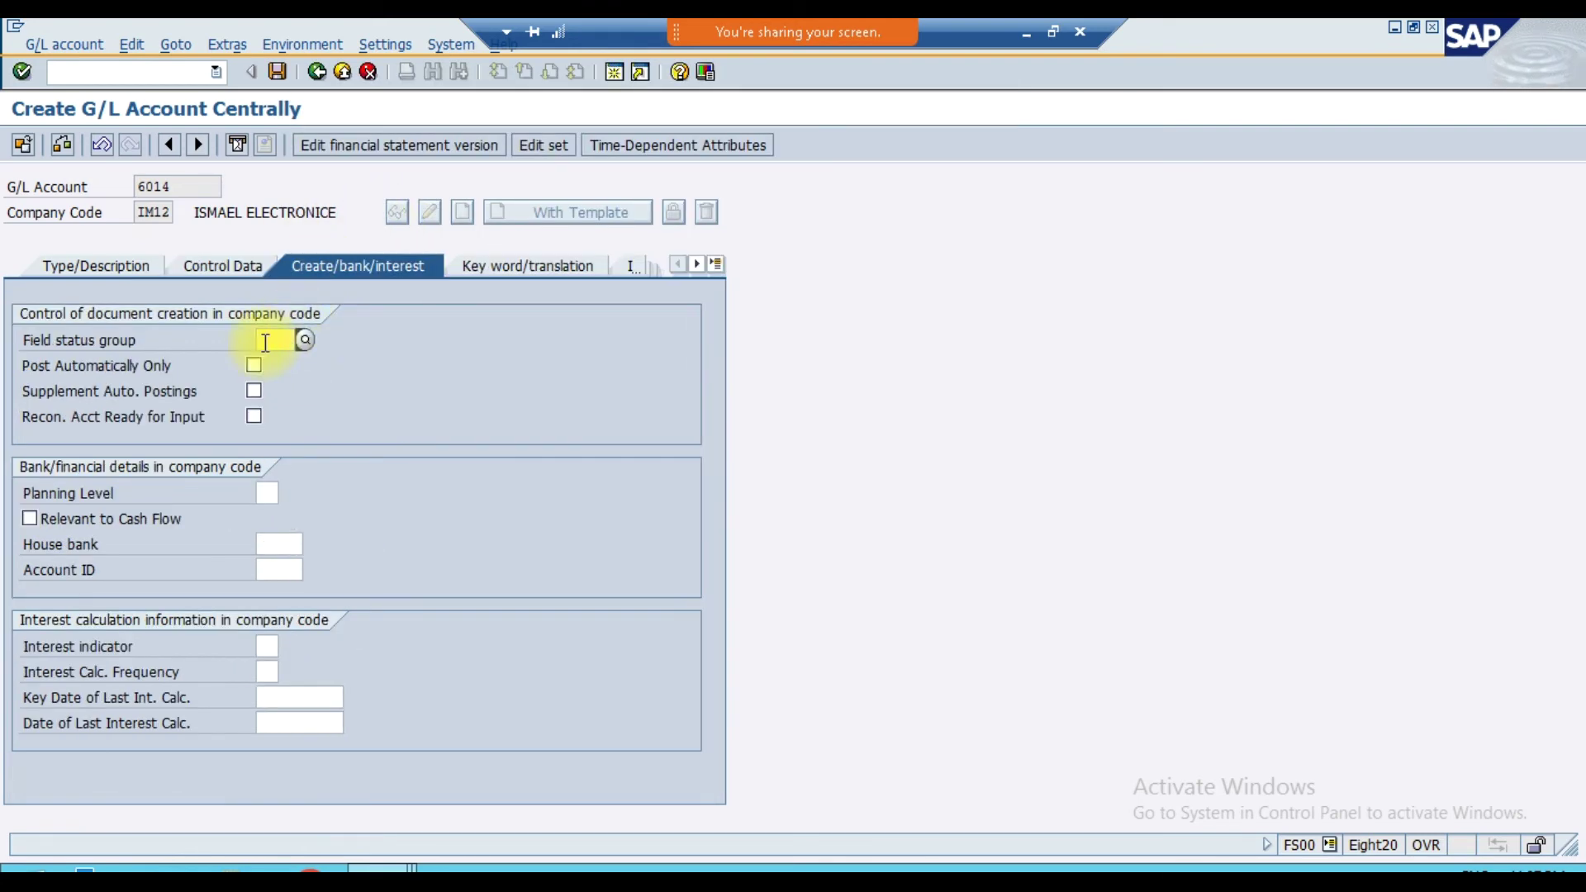
pyautogui.click(307, 340)
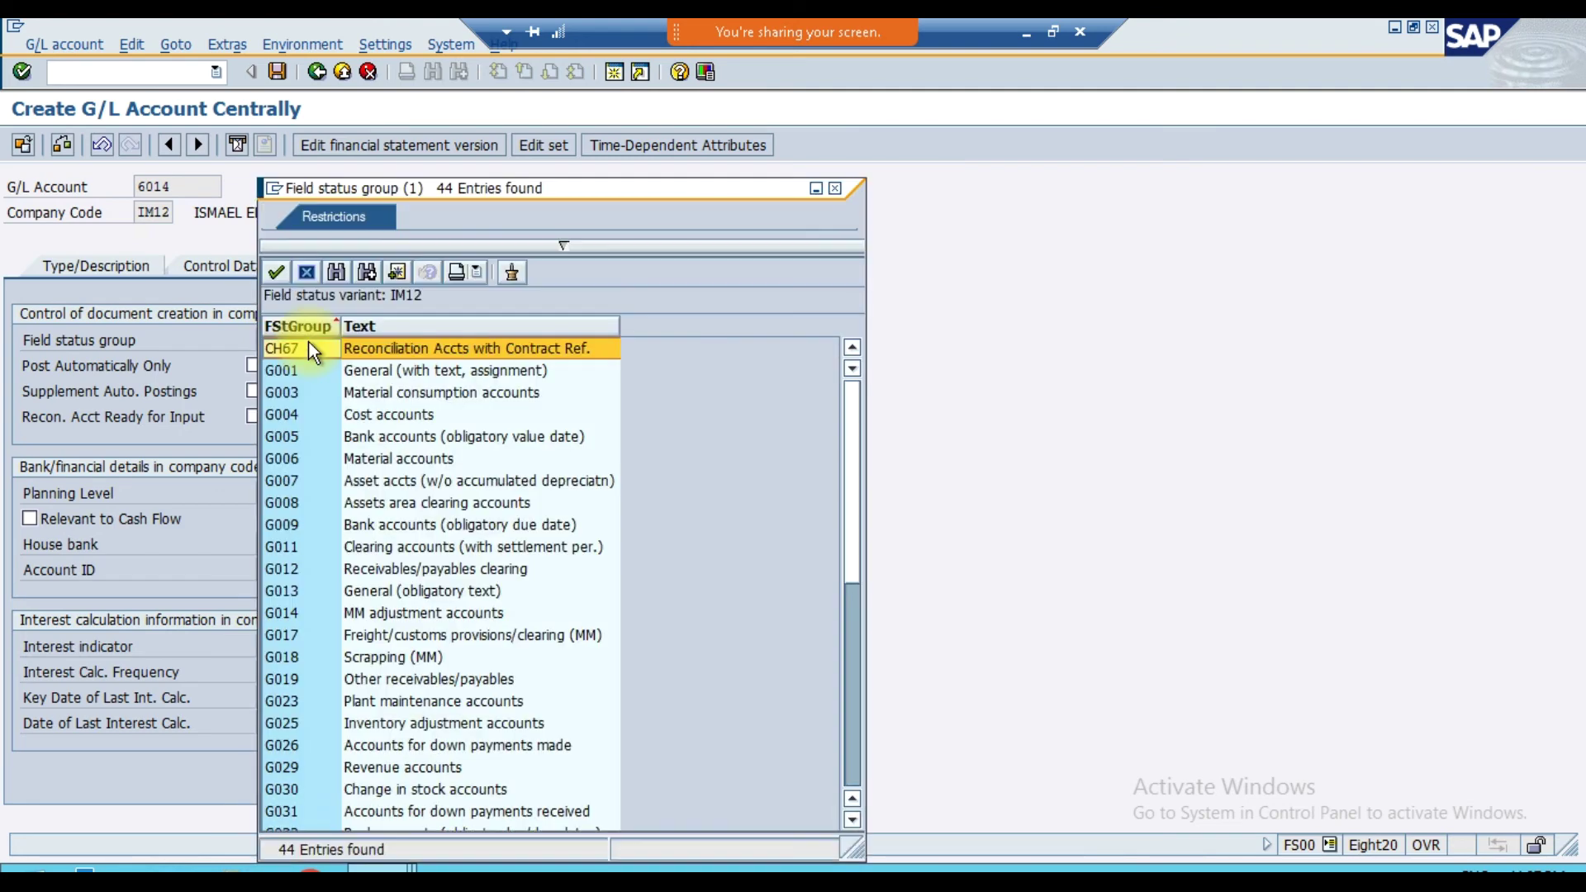
pyautogui.click(395, 416)
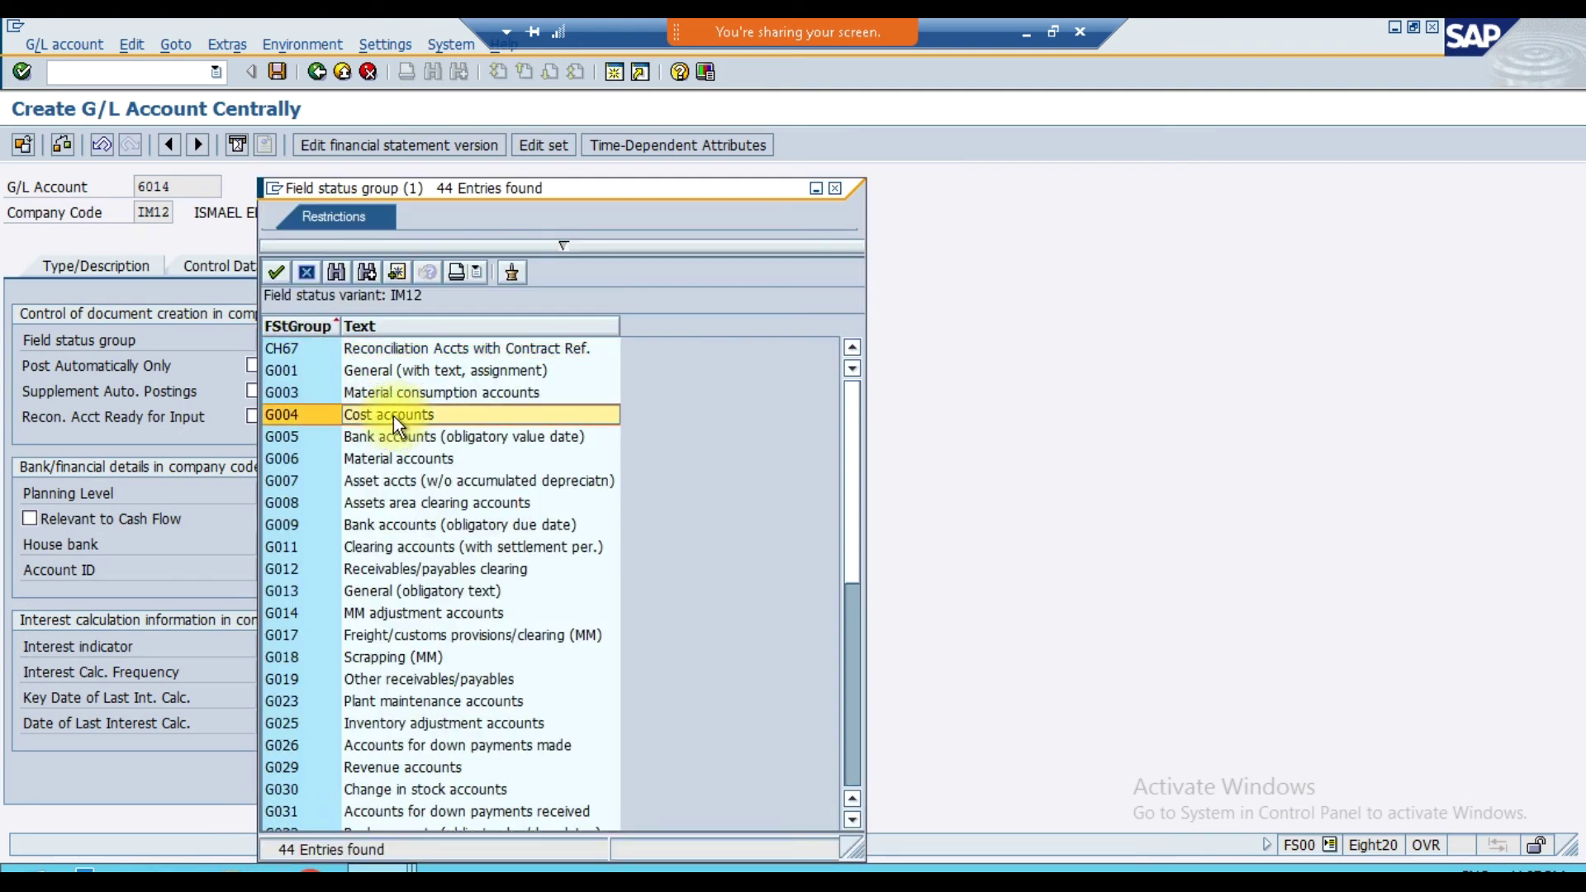
pyautogui.click(283, 274)
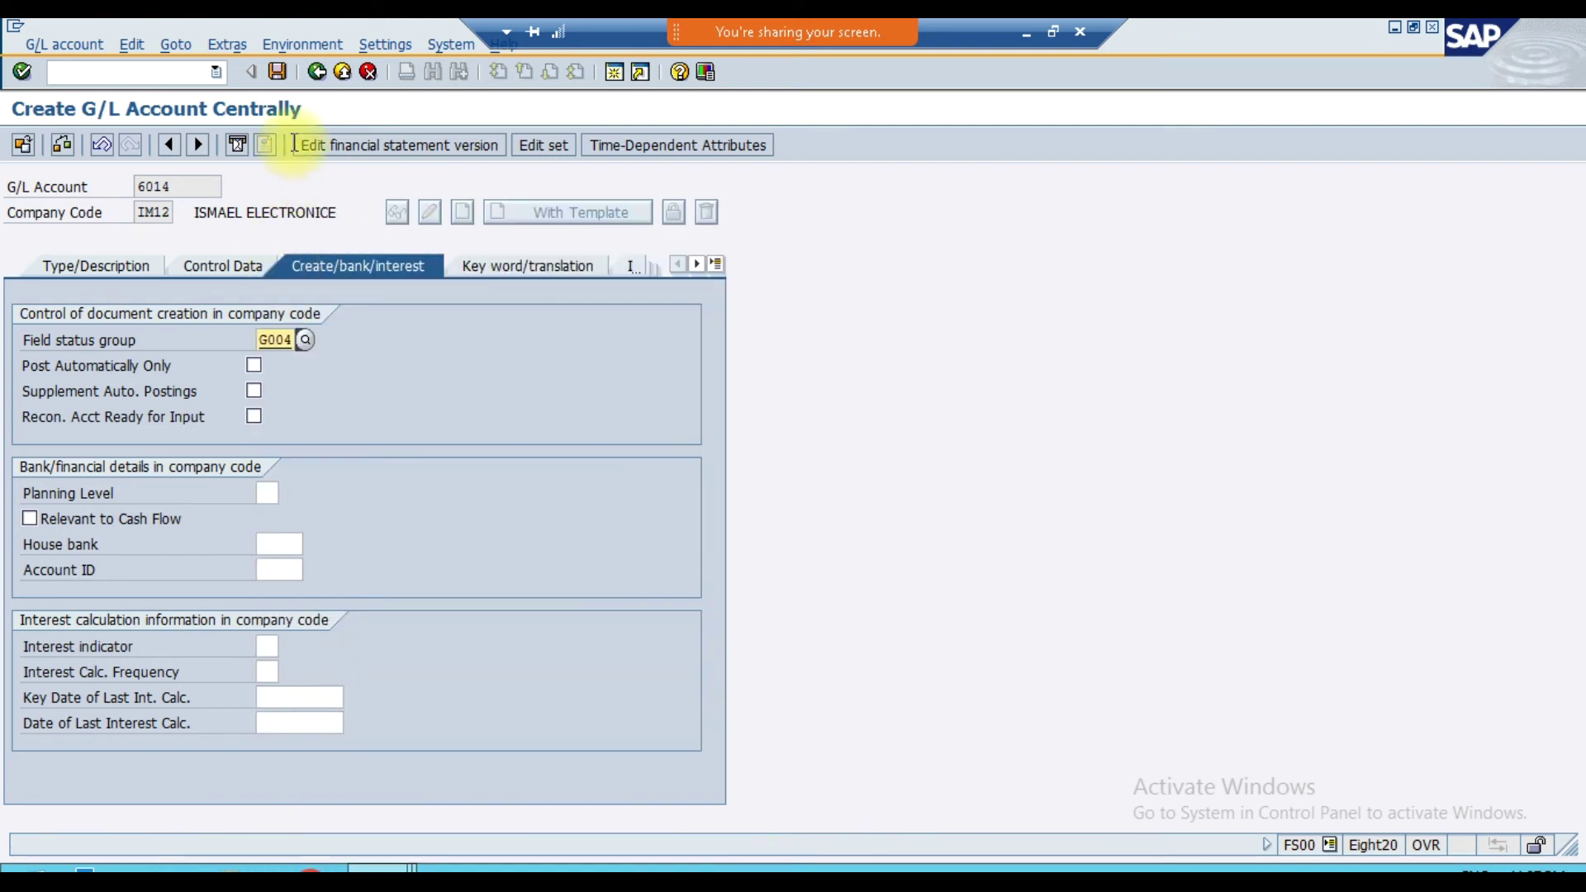
pyautogui.click(277, 72)
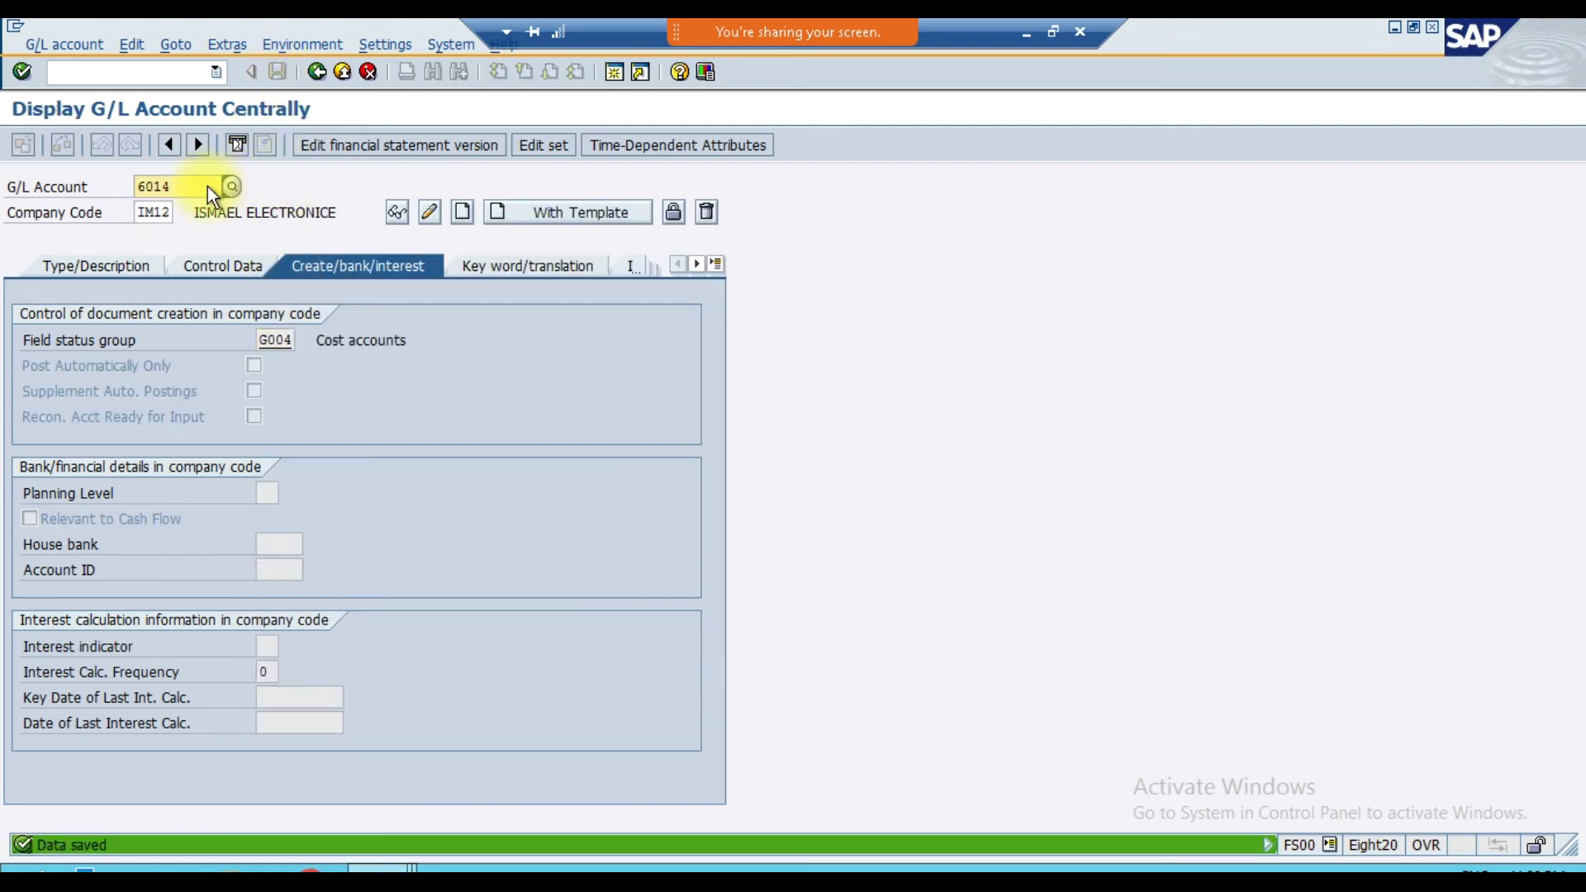
# - Start creating G/L account 6015 in company code IM12
pyautogui.press('BackSpace')
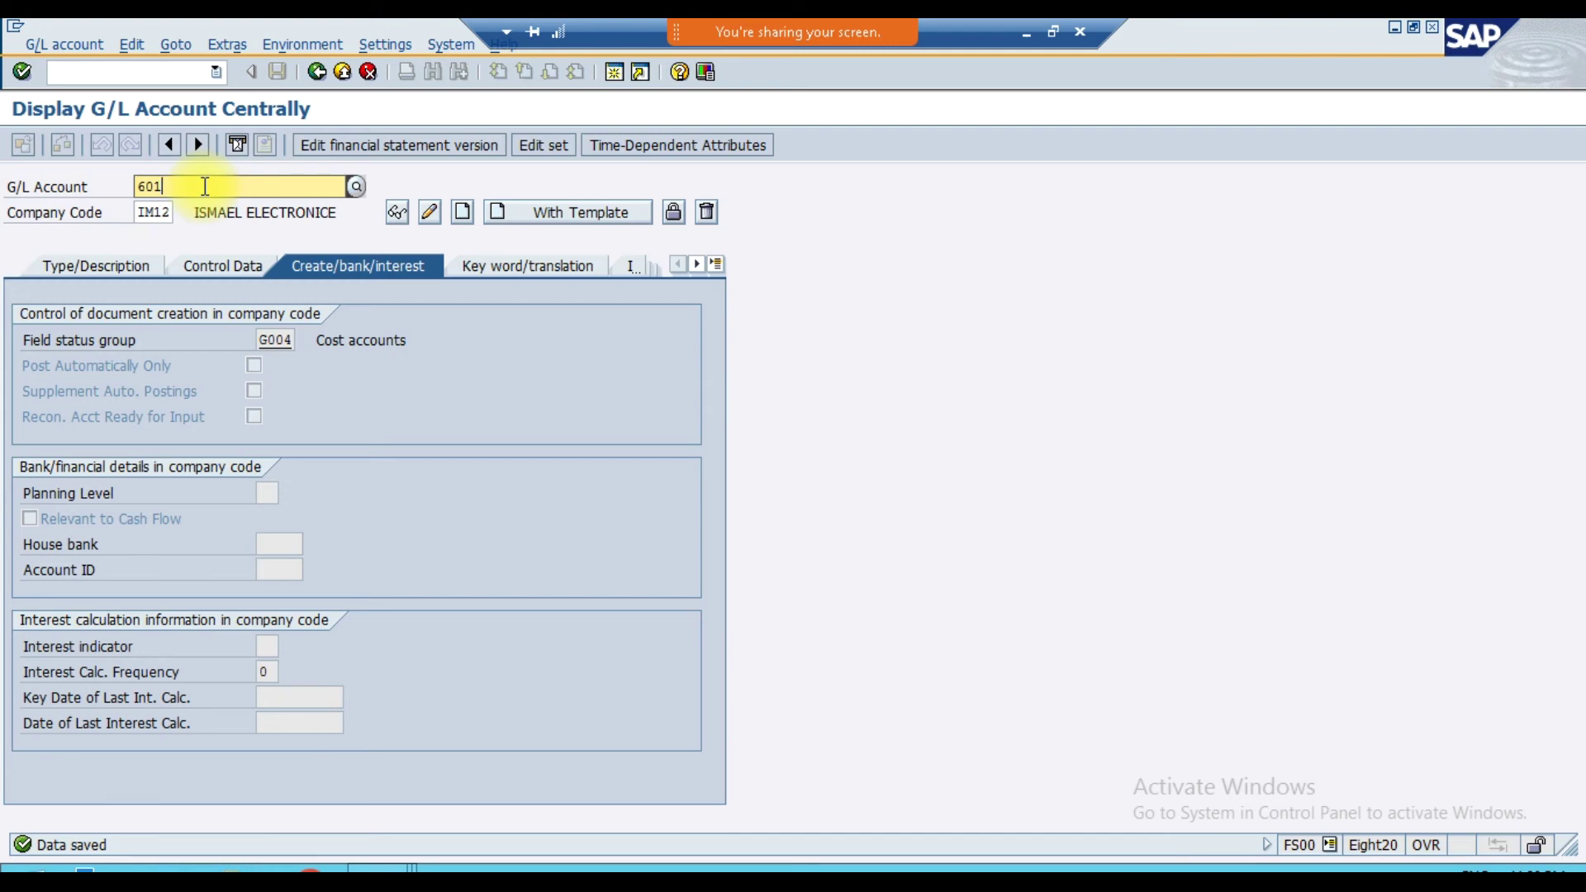
pyautogui.write('5')
pyautogui.press('Tab')
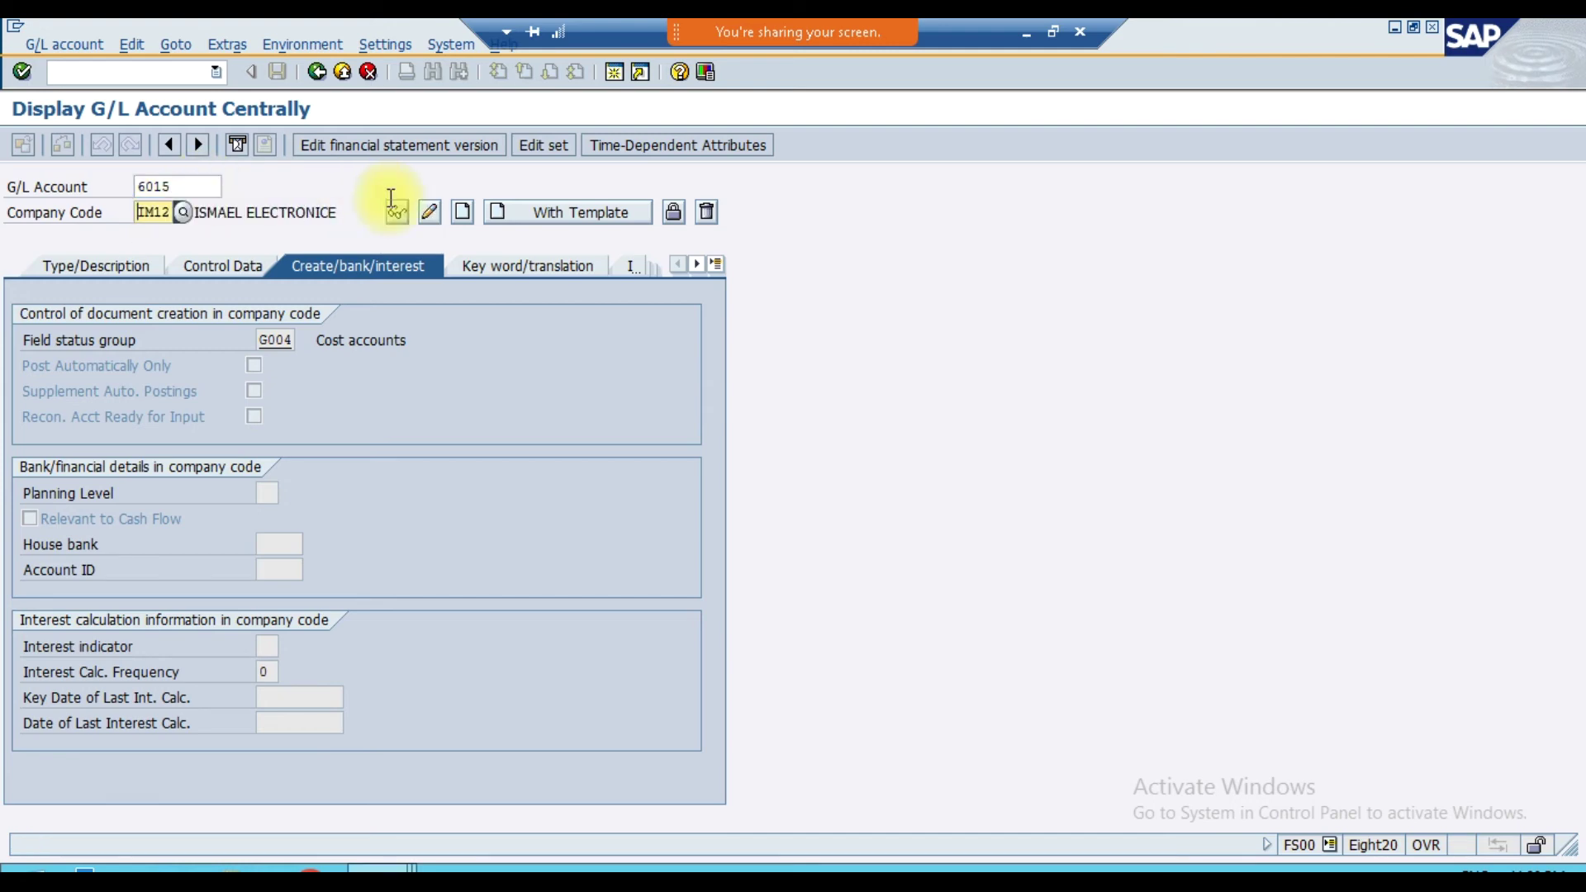
pyautogui.click(463, 213)
# - Set account 6015's G/L account type to Primary Costs or Revenue and its account group to Expense
pyautogui.click(147, 270)
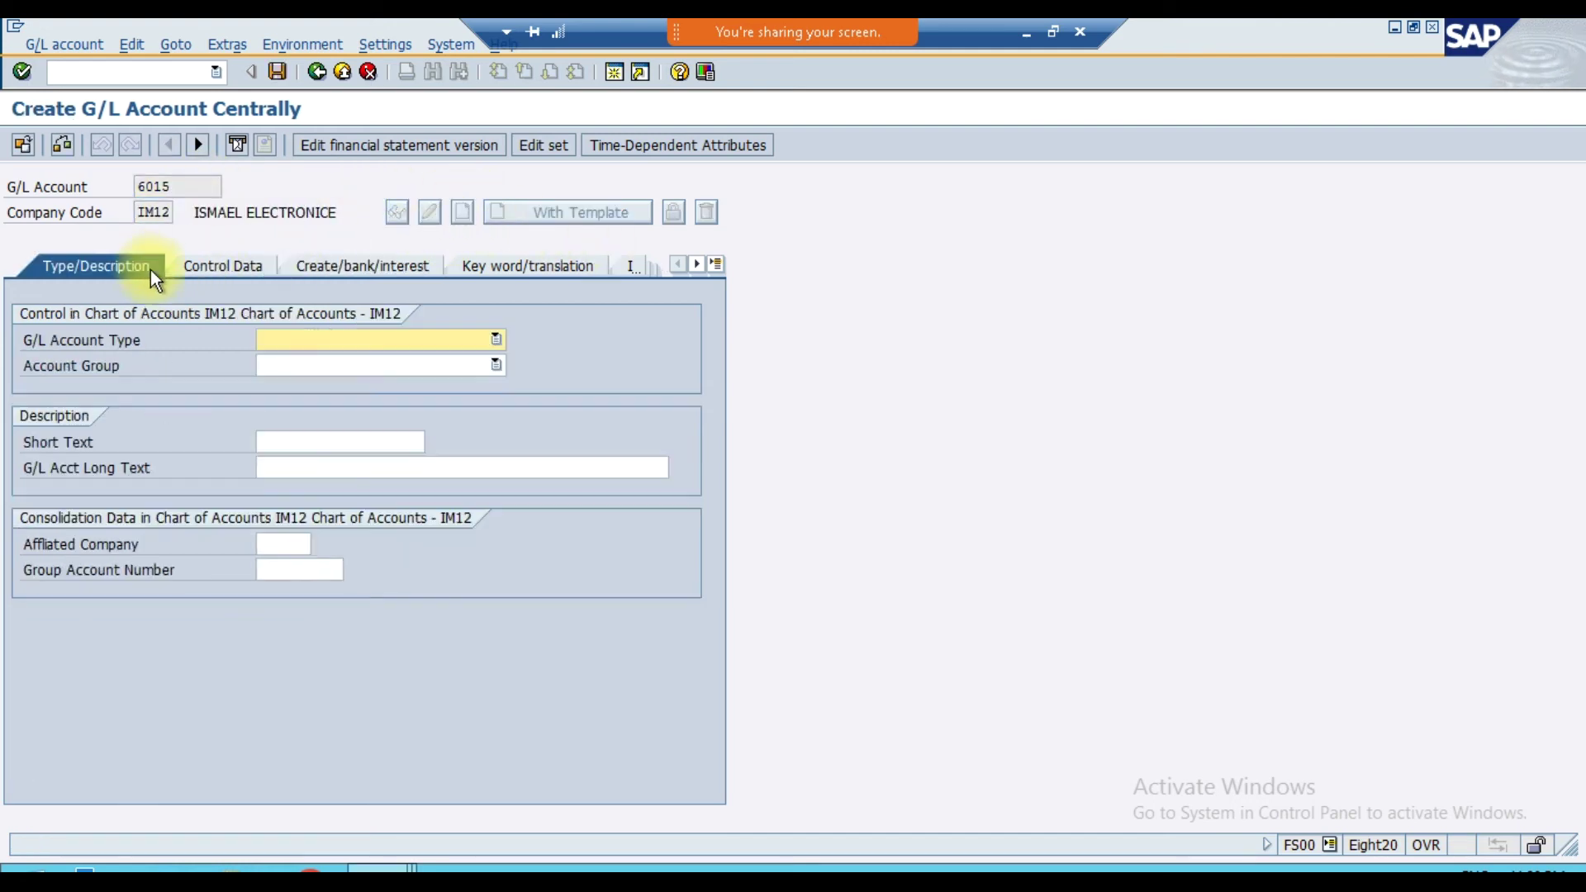
pyautogui.click(311, 339)
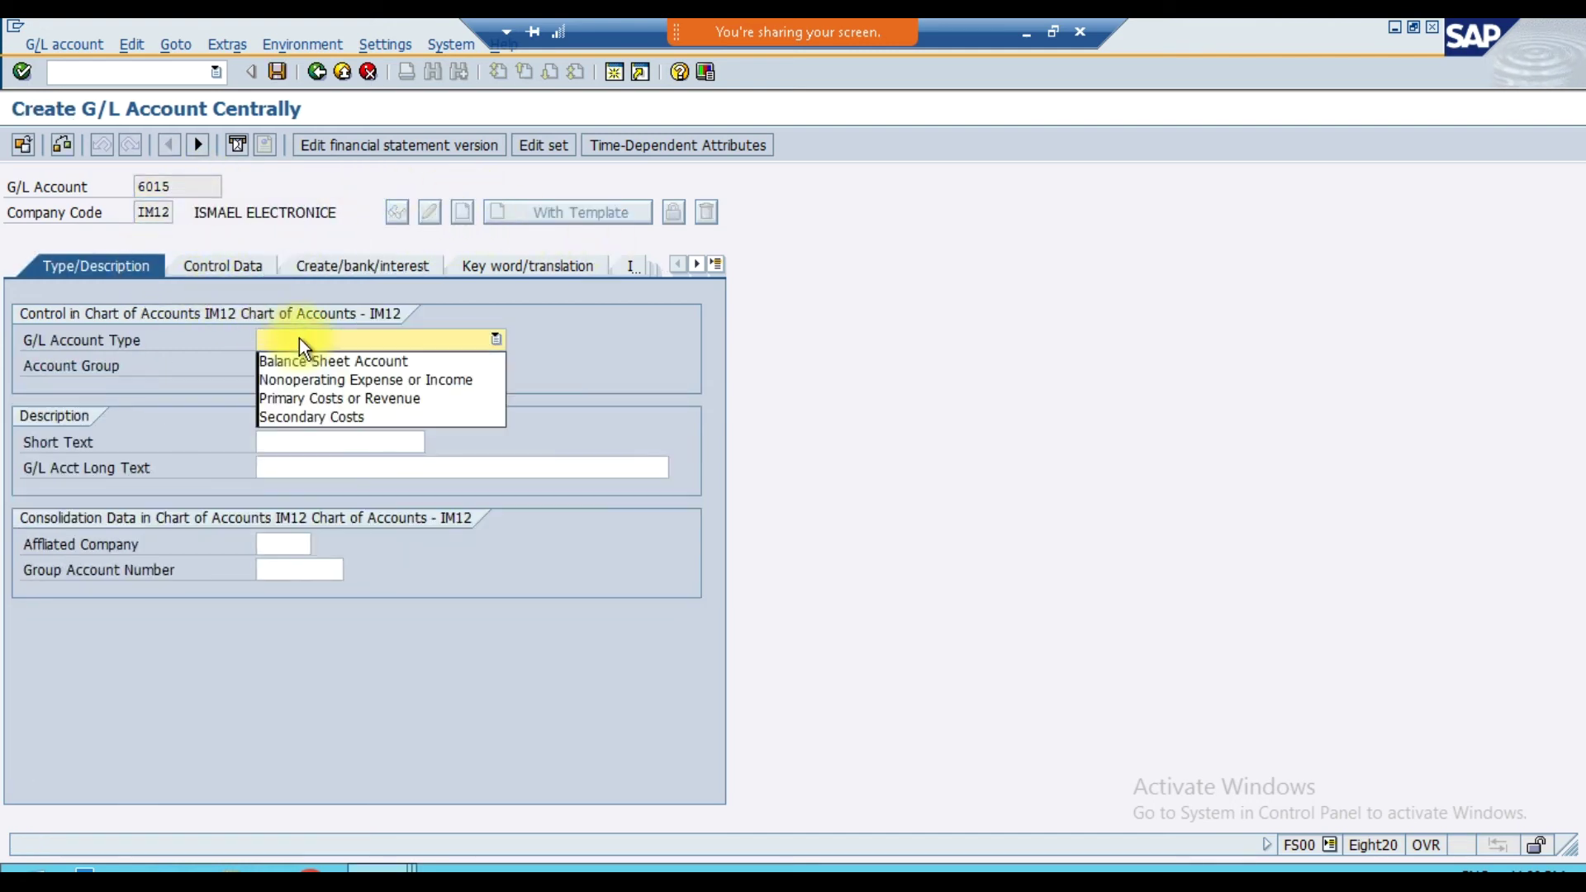
pyautogui.click(320, 398)
pyautogui.click(319, 365)
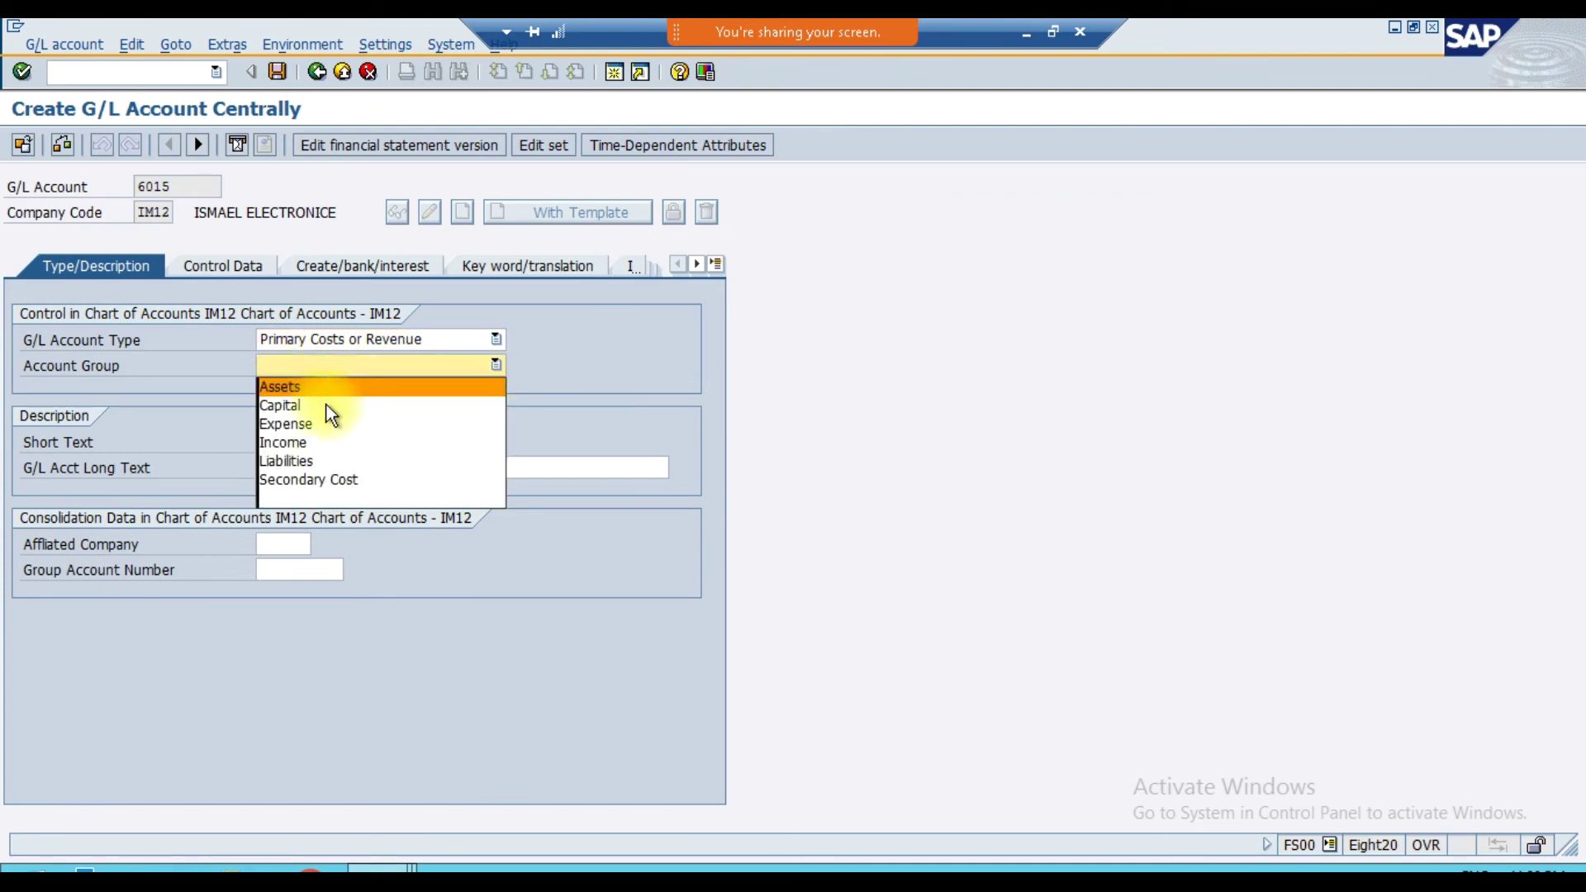
pyautogui.click(324, 424)
# - Enter the short text "Travelling Exp A/C" and the long text "Travelling Expense Account" for account 6015
pyautogui.click(299, 441)
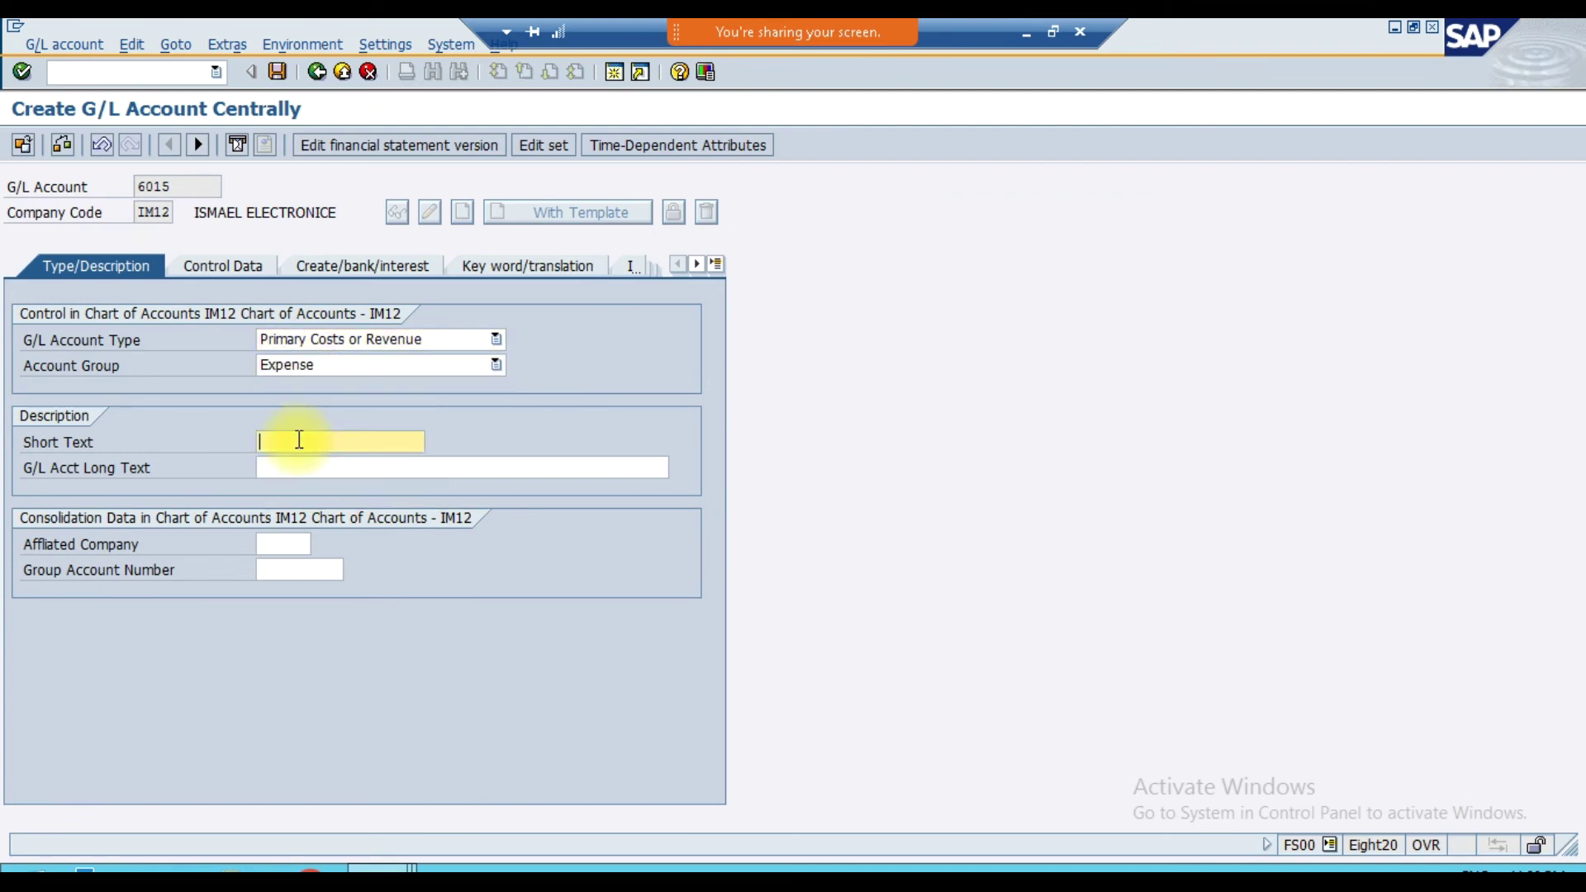
pyautogui.write('Tra')
pyautogui.press('Down')
pyautogui.press('Return')
pyautogui.press('Tab')
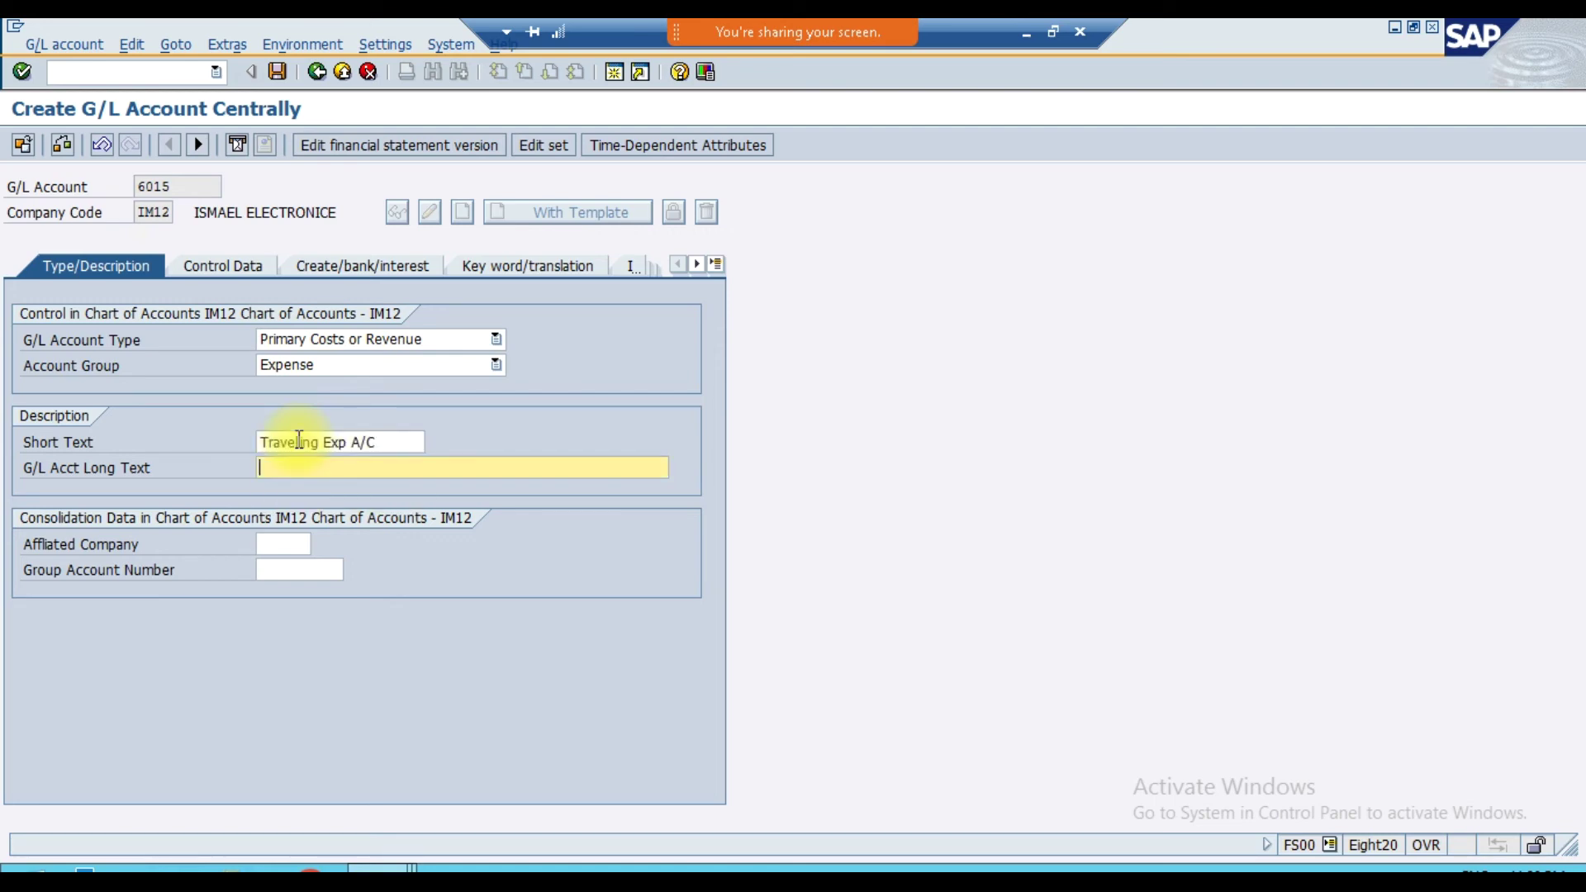
pyautogui.write('Tr')
pyautogui.press('Down')
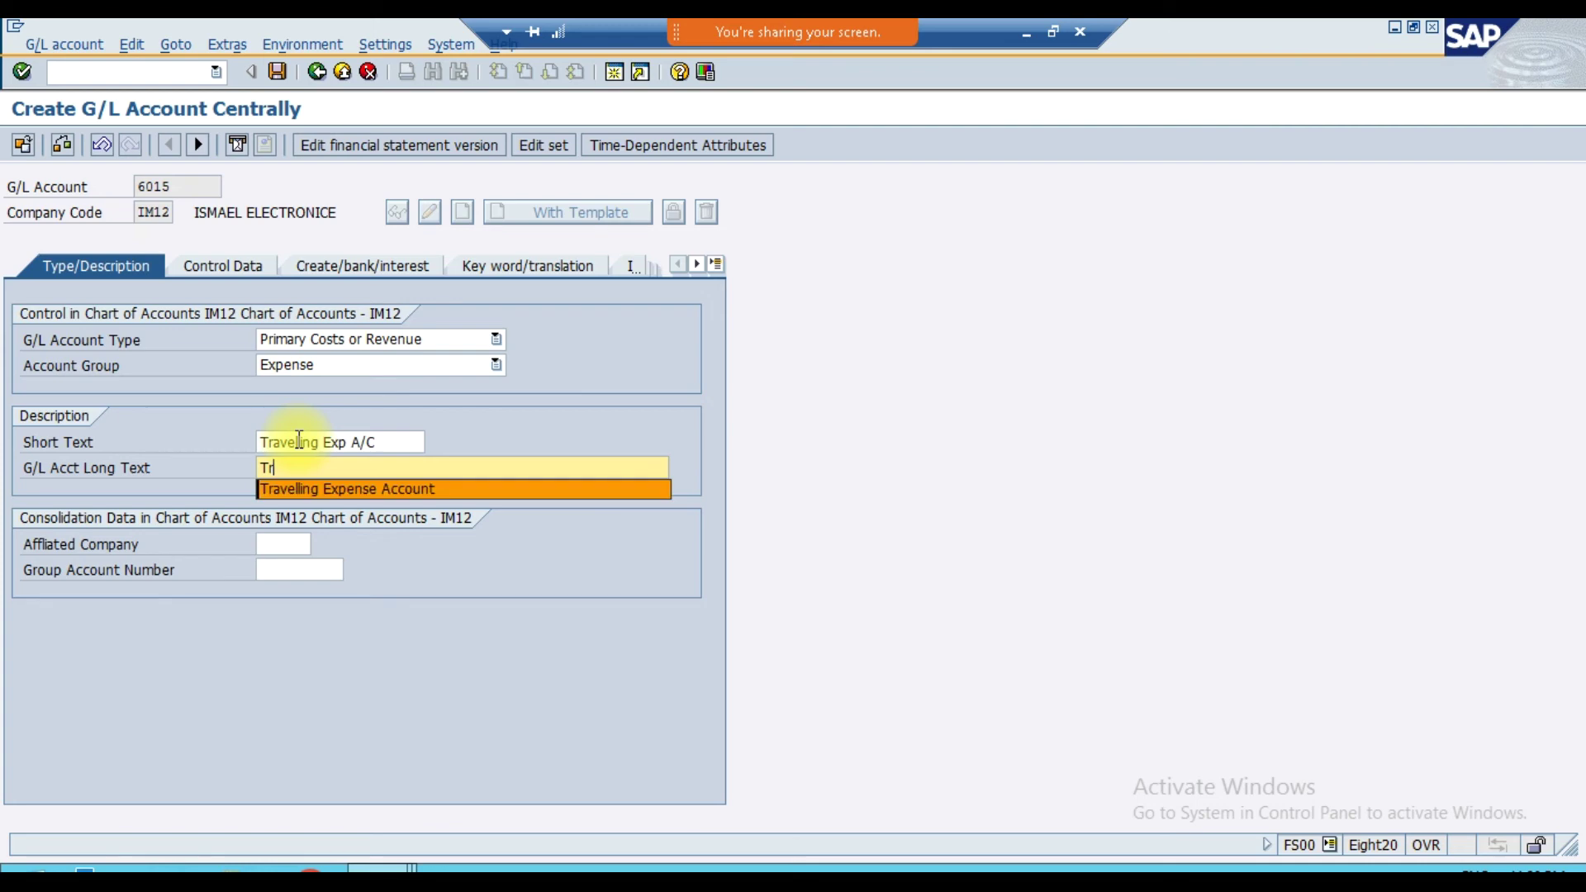
pyautogui.press('Return')
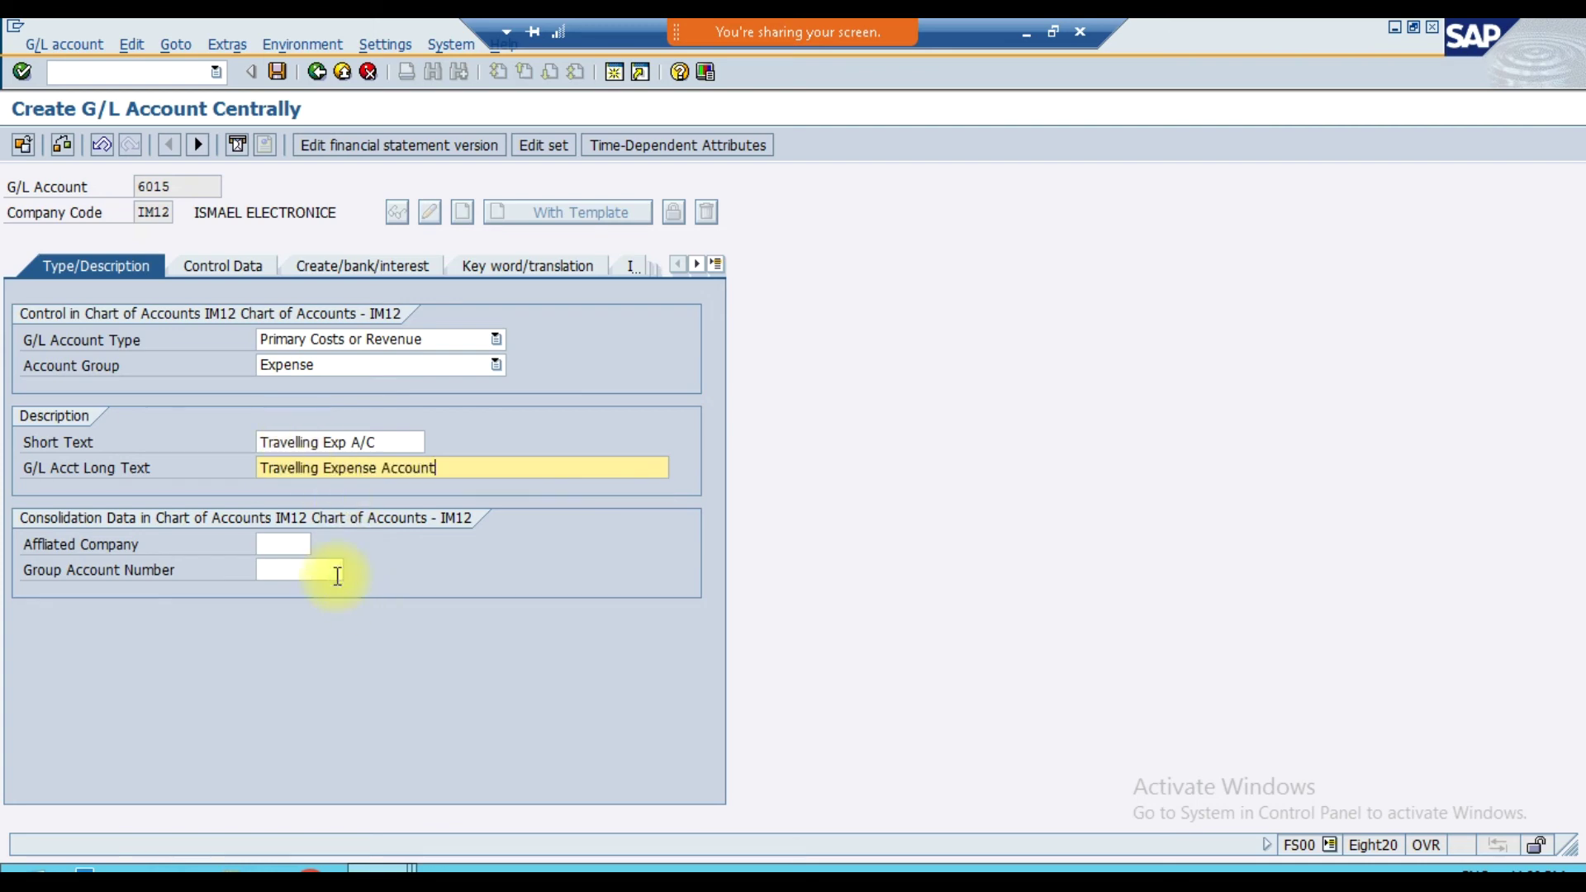
# - Assign group account number 20053 (Travelling Expenses Account) from chart of accounts VB01 to account 6015
pyautogui.click(347, 570)
pyautogui.click(353, 572)
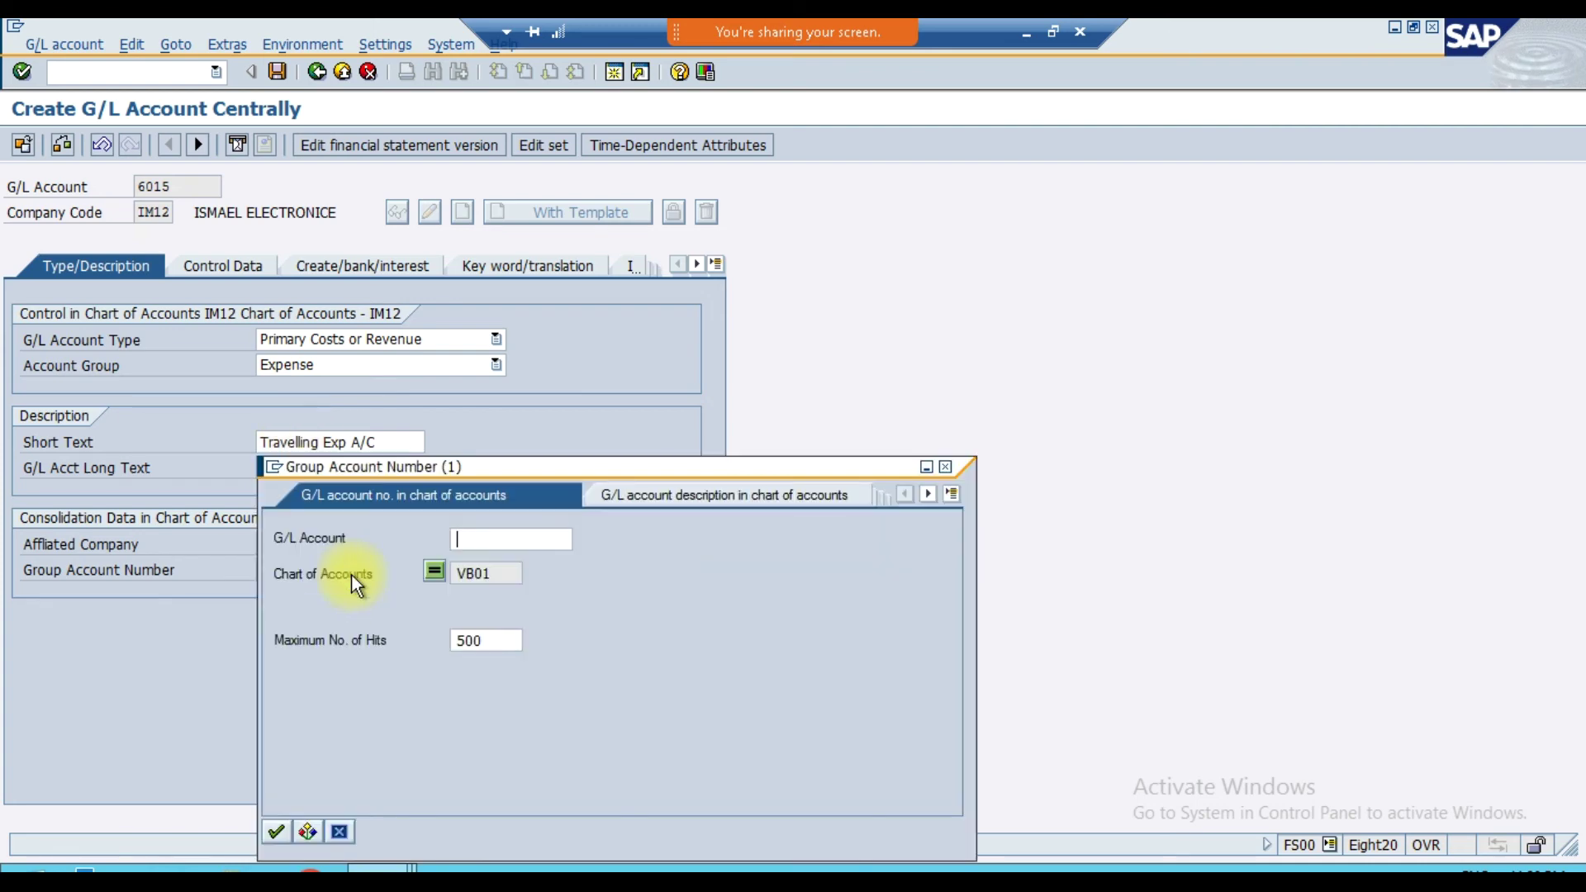
pyautogui.press('Return')
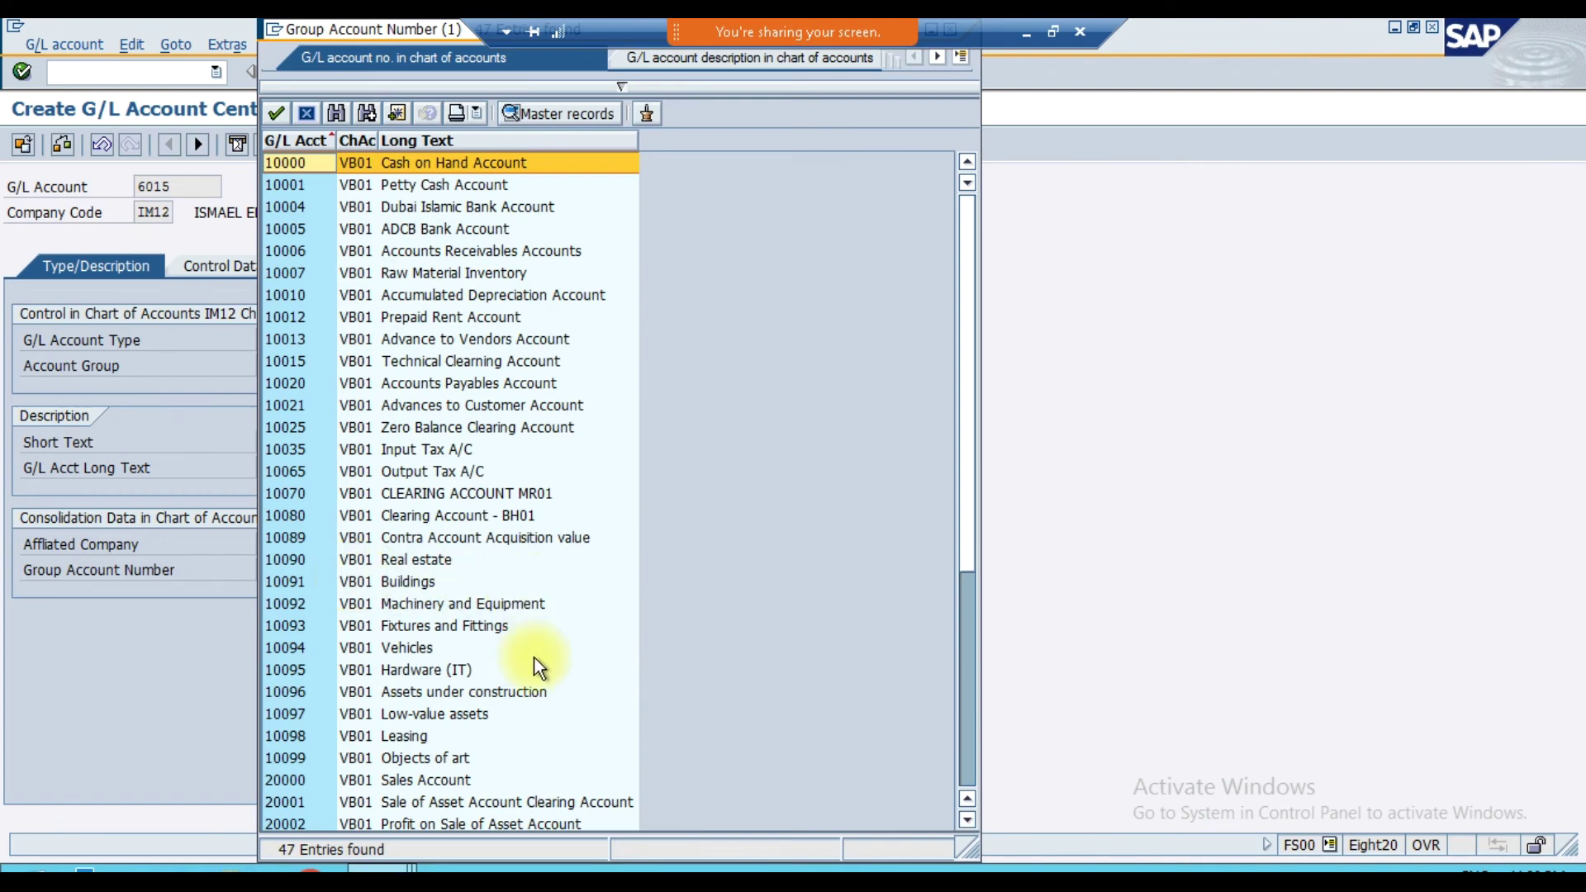
pyautogui.scroll(-4, 512, 727)
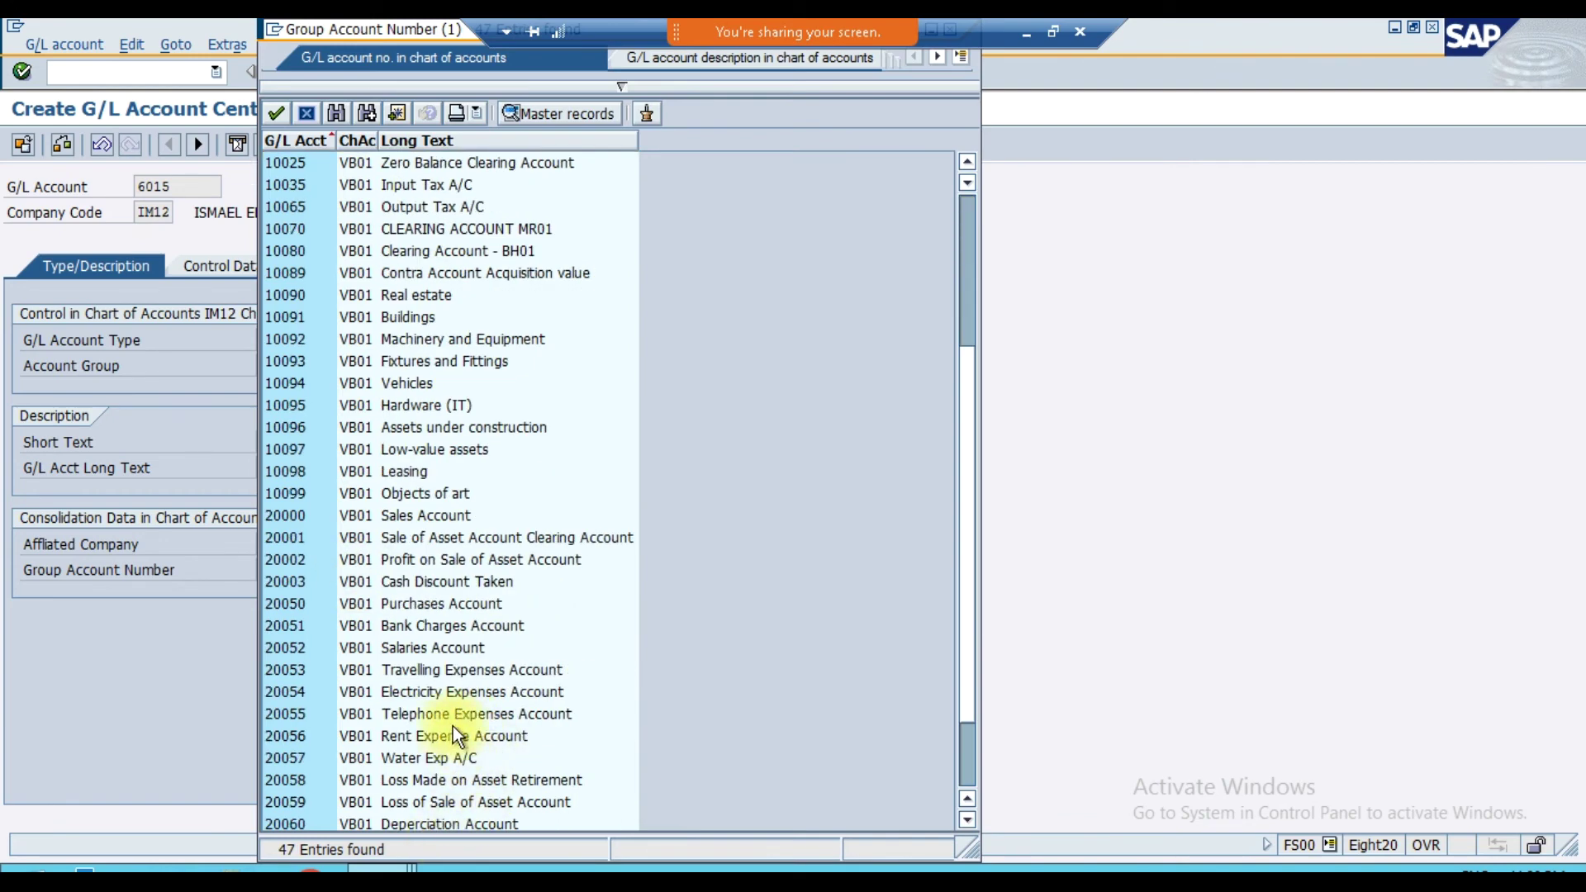
pyautogui.click(455, 671)
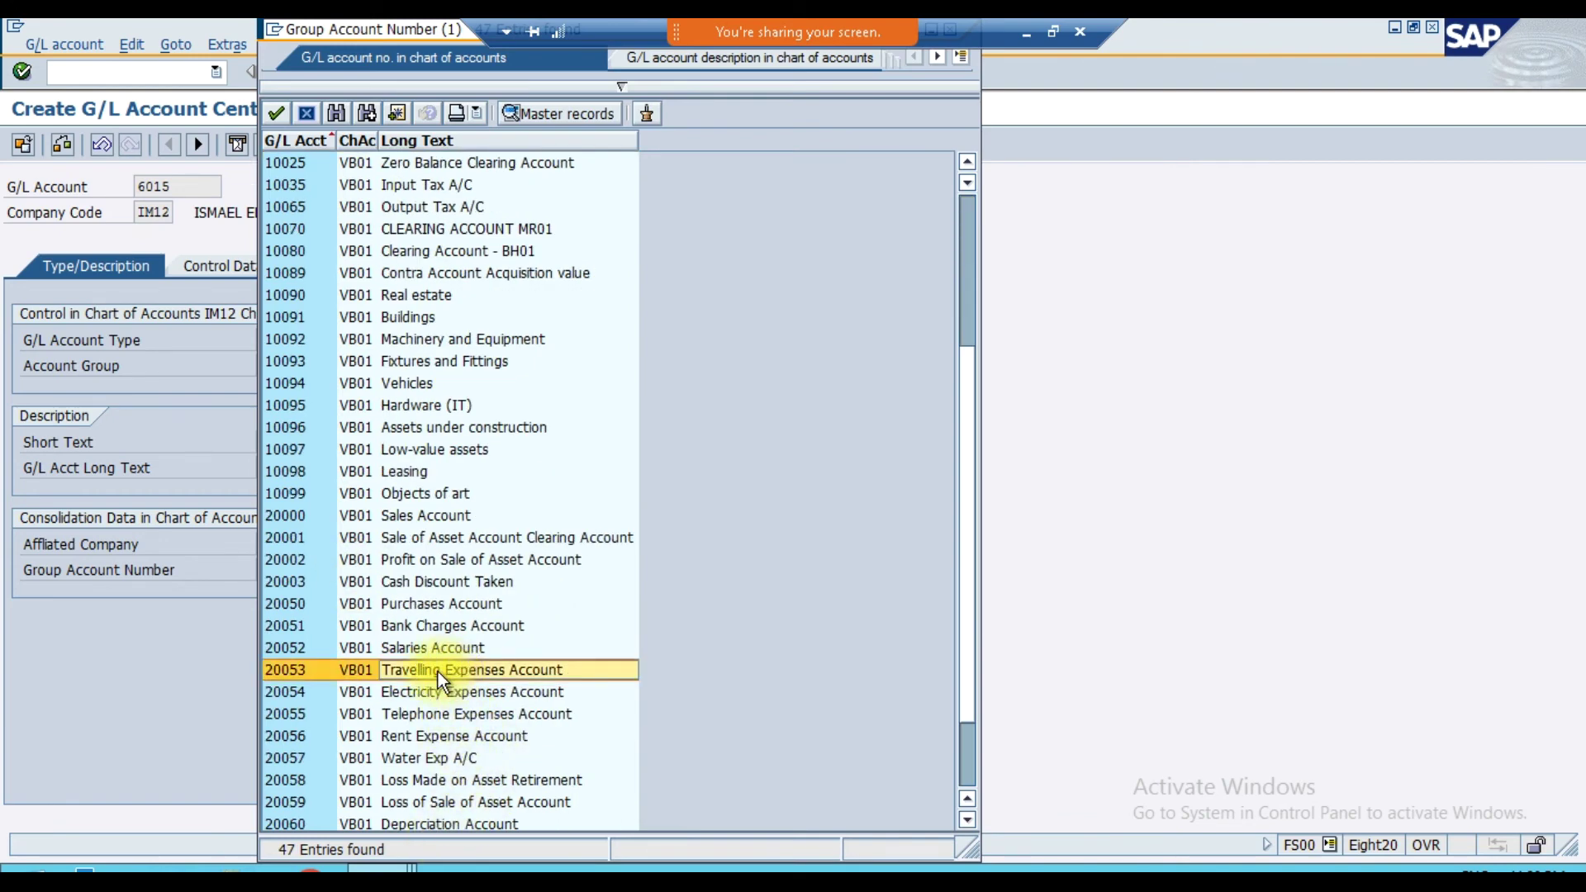
pyautogui.doubleClick(454, 671)
# - In account 6015's control data, enable balances in local currency only and set the sort key to 008 (Cost center)
pyautogui.click(246, 268)
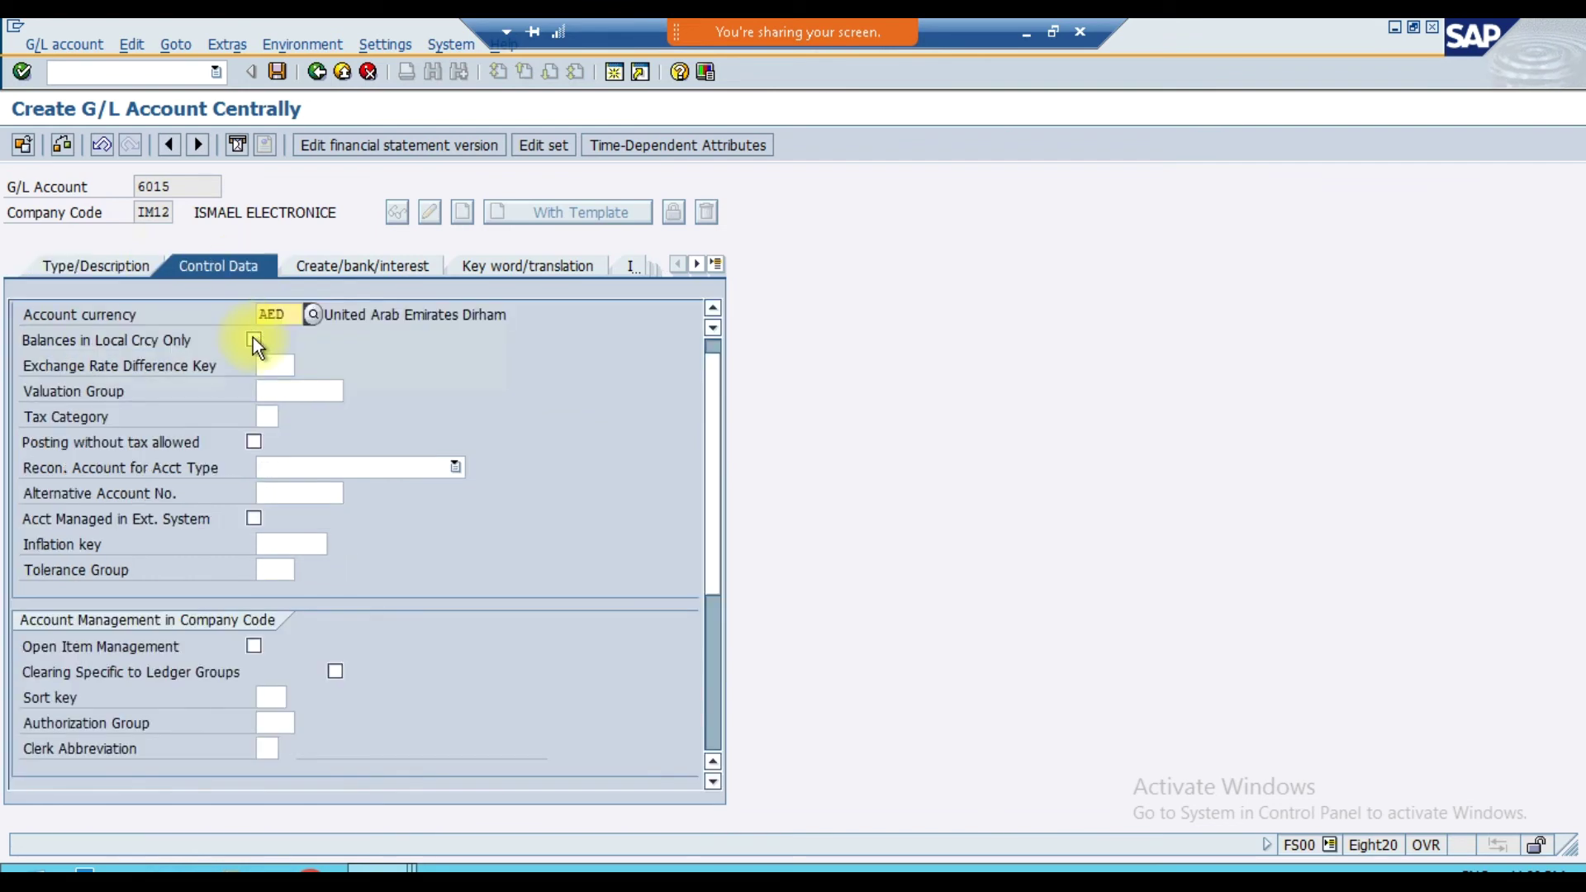
pyautogui.click(254, 339)
pyautogui.click(291, 489)
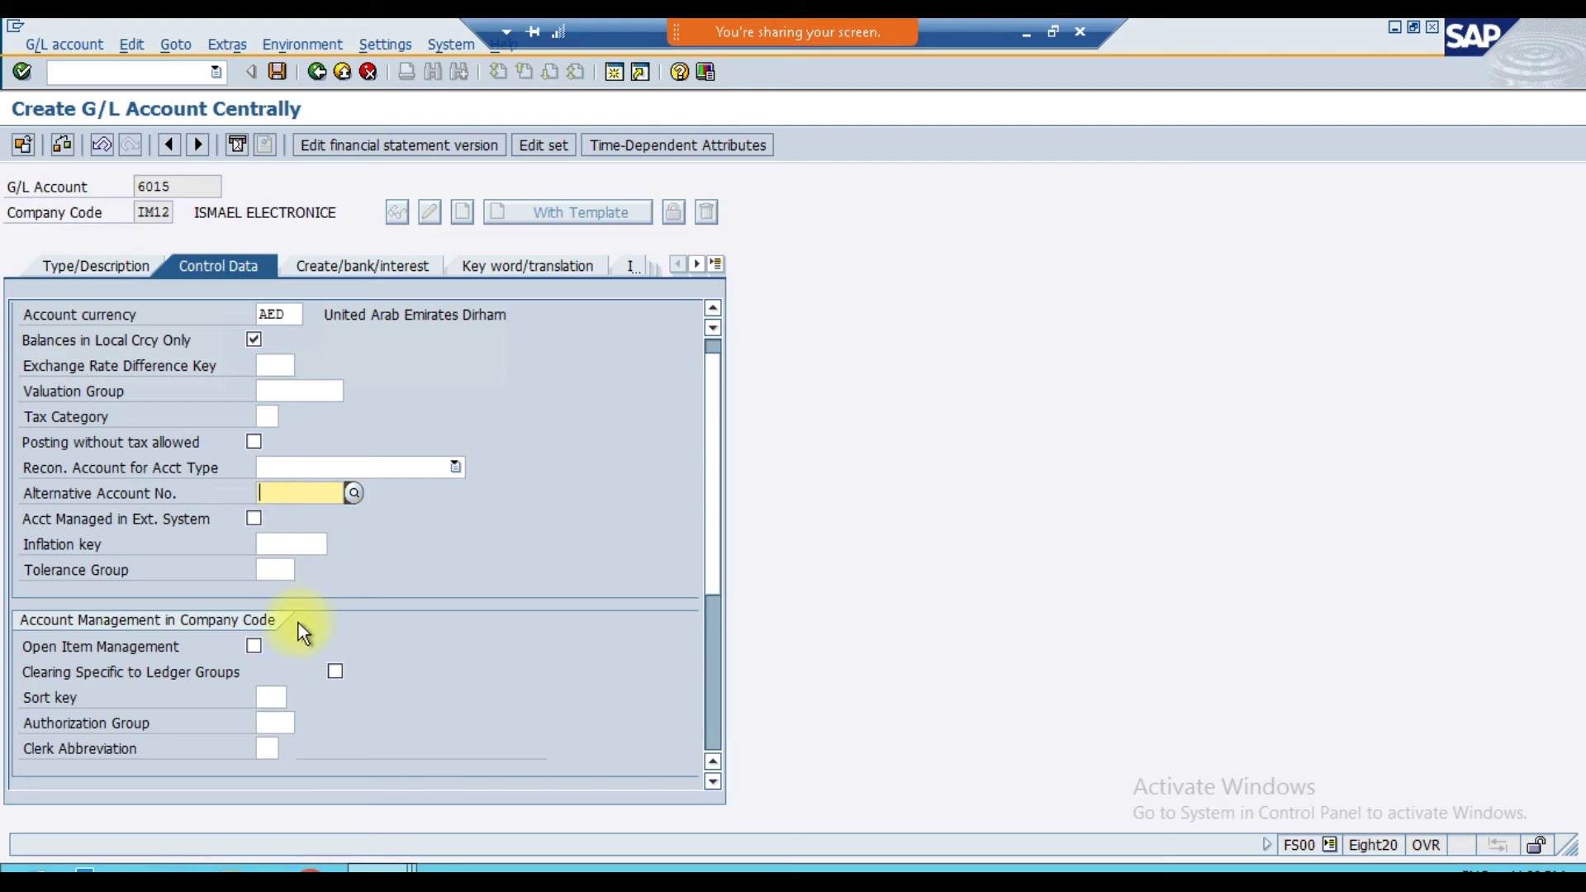
pyautogui.click(273, 697)
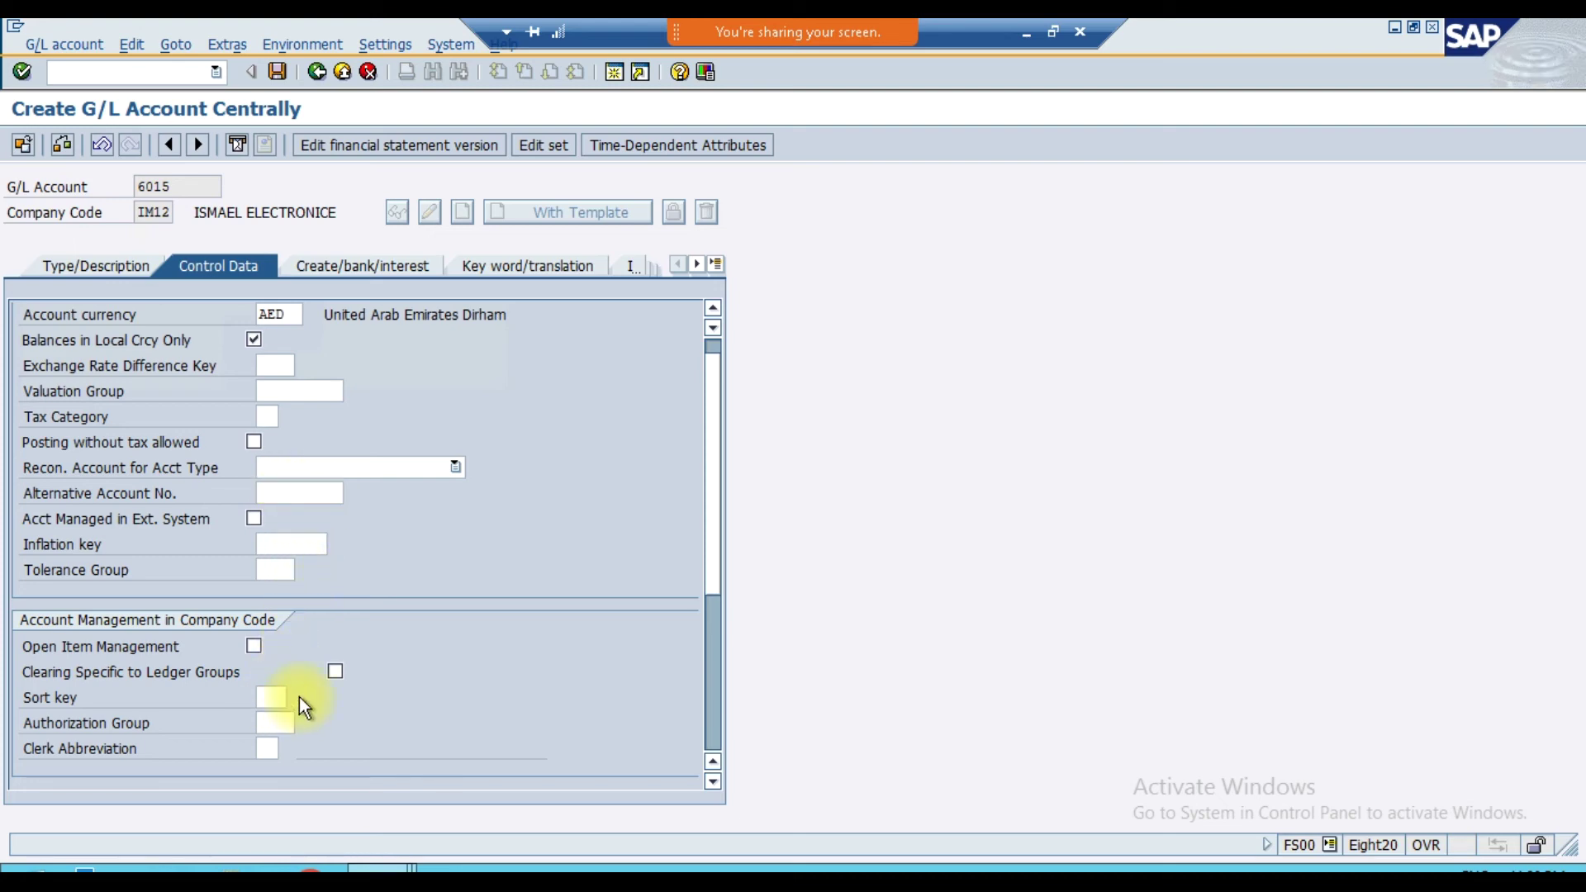
pyautogui.click(299, 697)
pyautogui.click(339, 589)
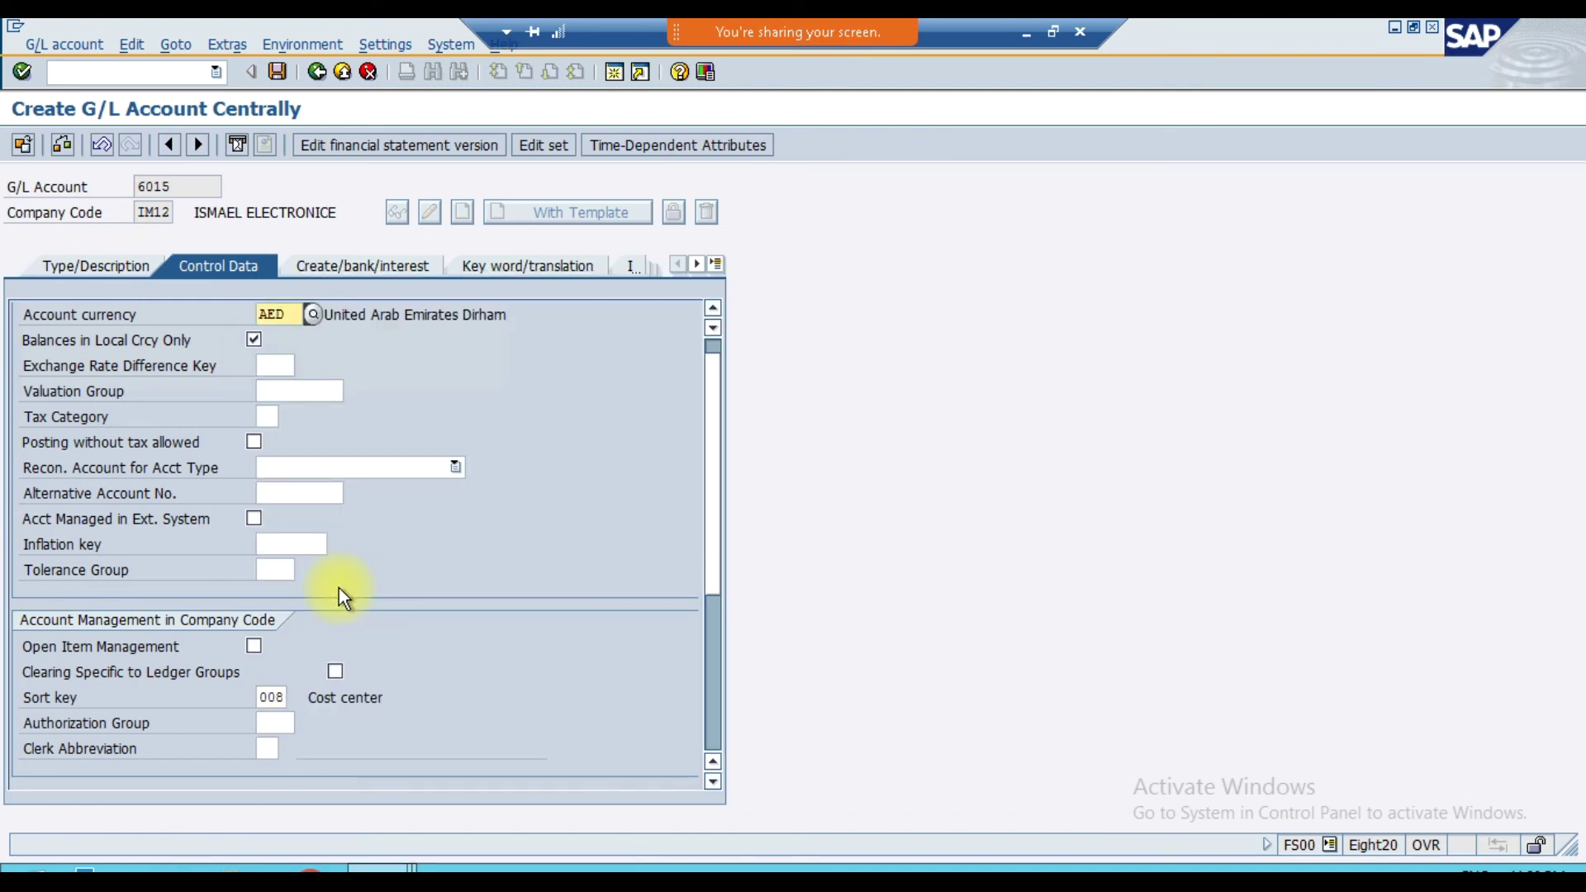
# - Set account 6015's cost element category to 1 (Primary costs/cost-reducing revenues) in its controlling area settings
pyautogui.scroll(-4, 538, 606)
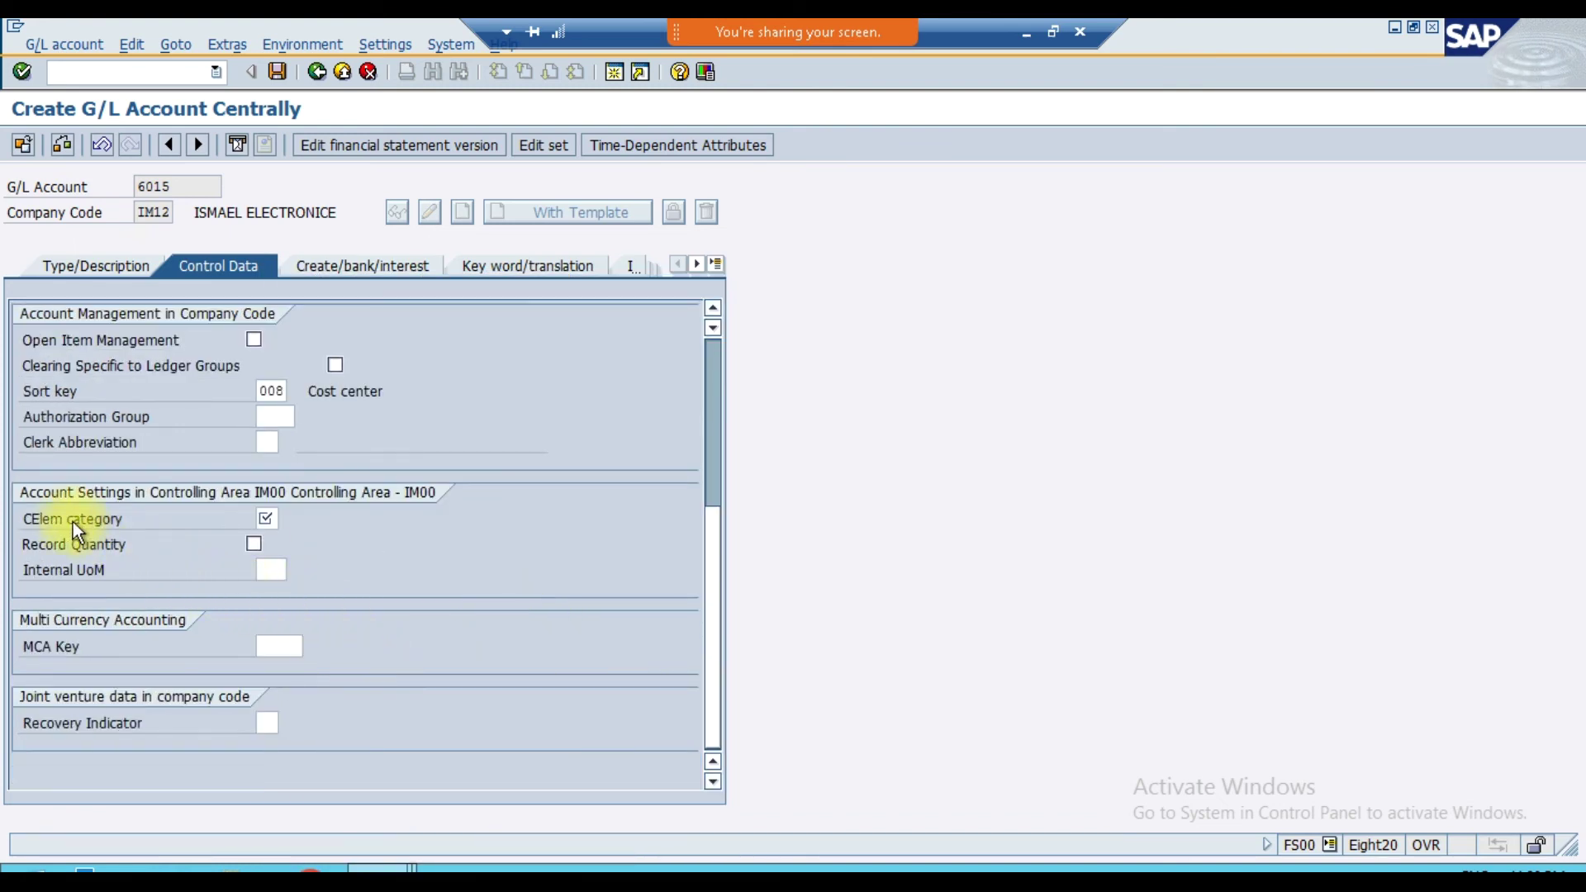
pyautogui.moveTo(20, 520); pyautogui.dragTo(135, 518)
pyautogui.click(266, 520)
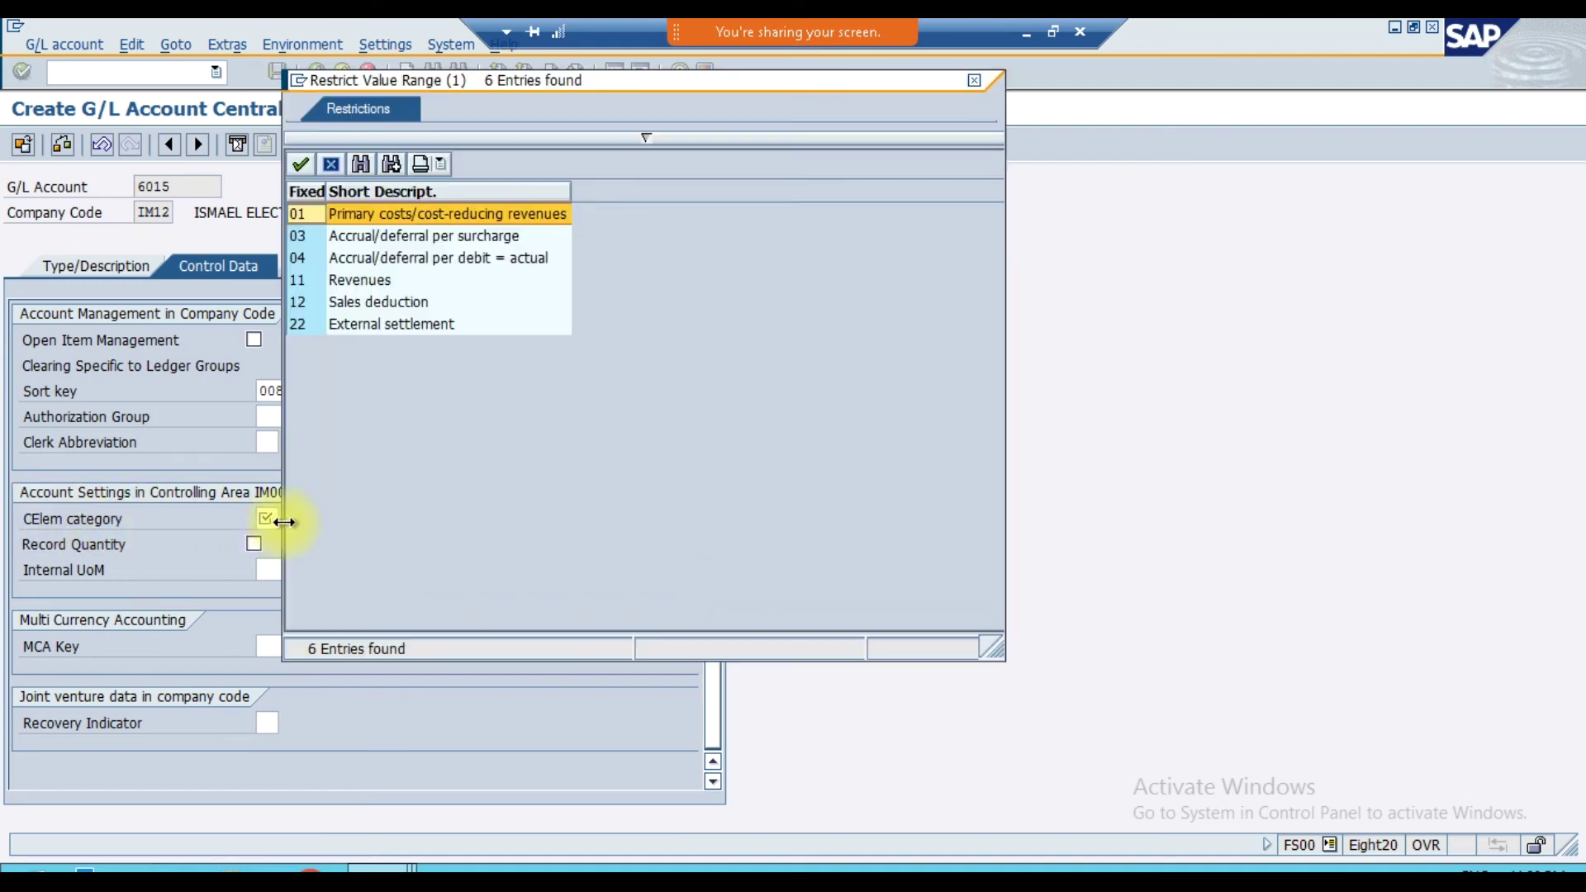
pyautogui.click(361, 217)
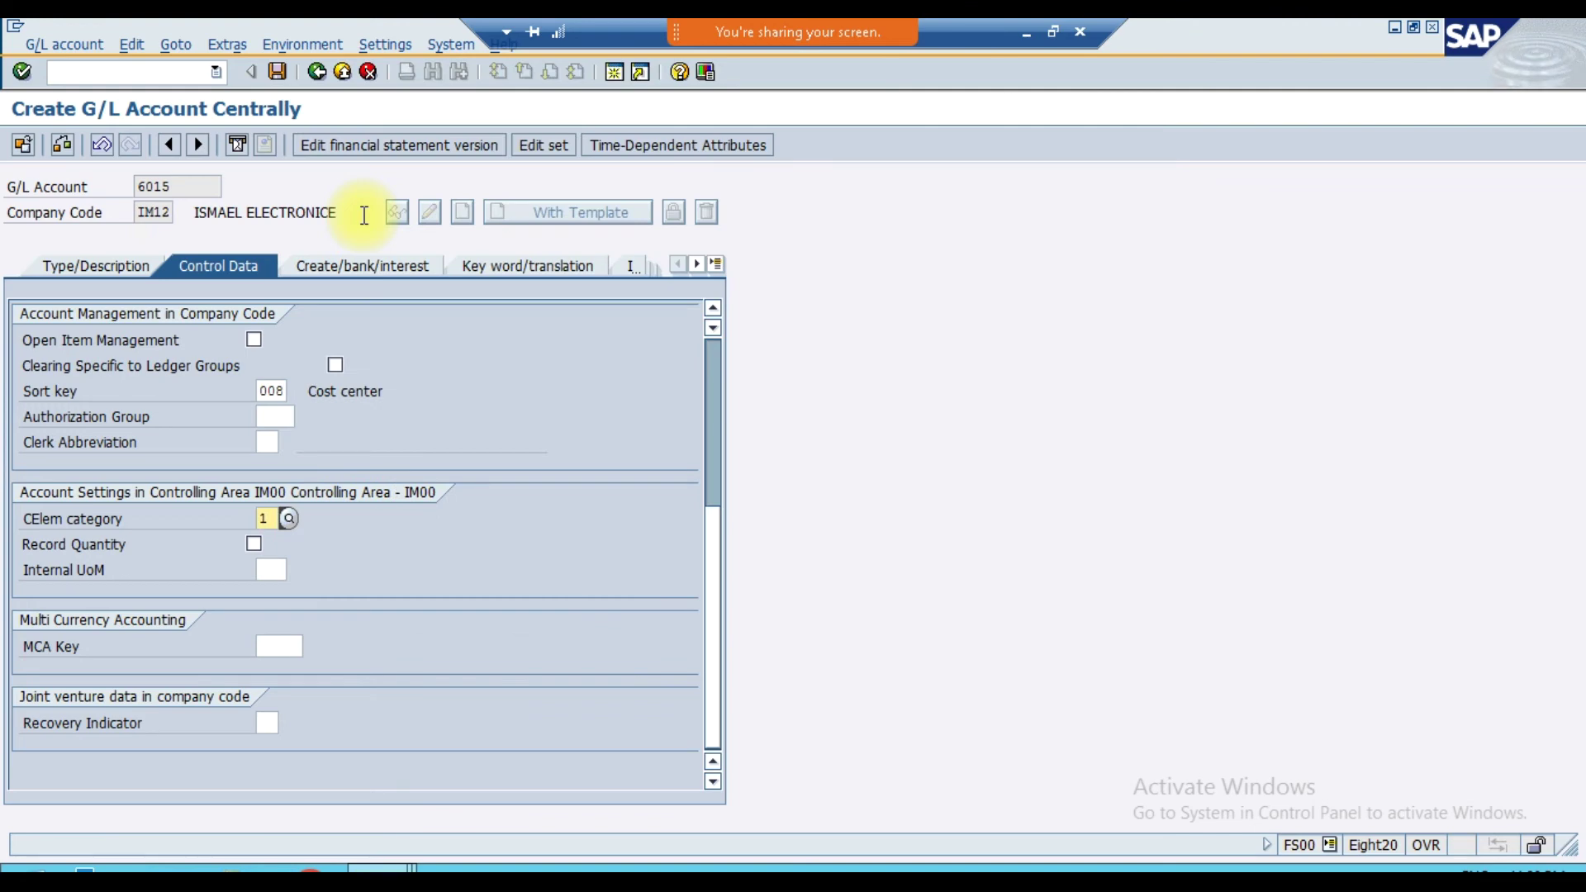
pyautogui.press('Return')
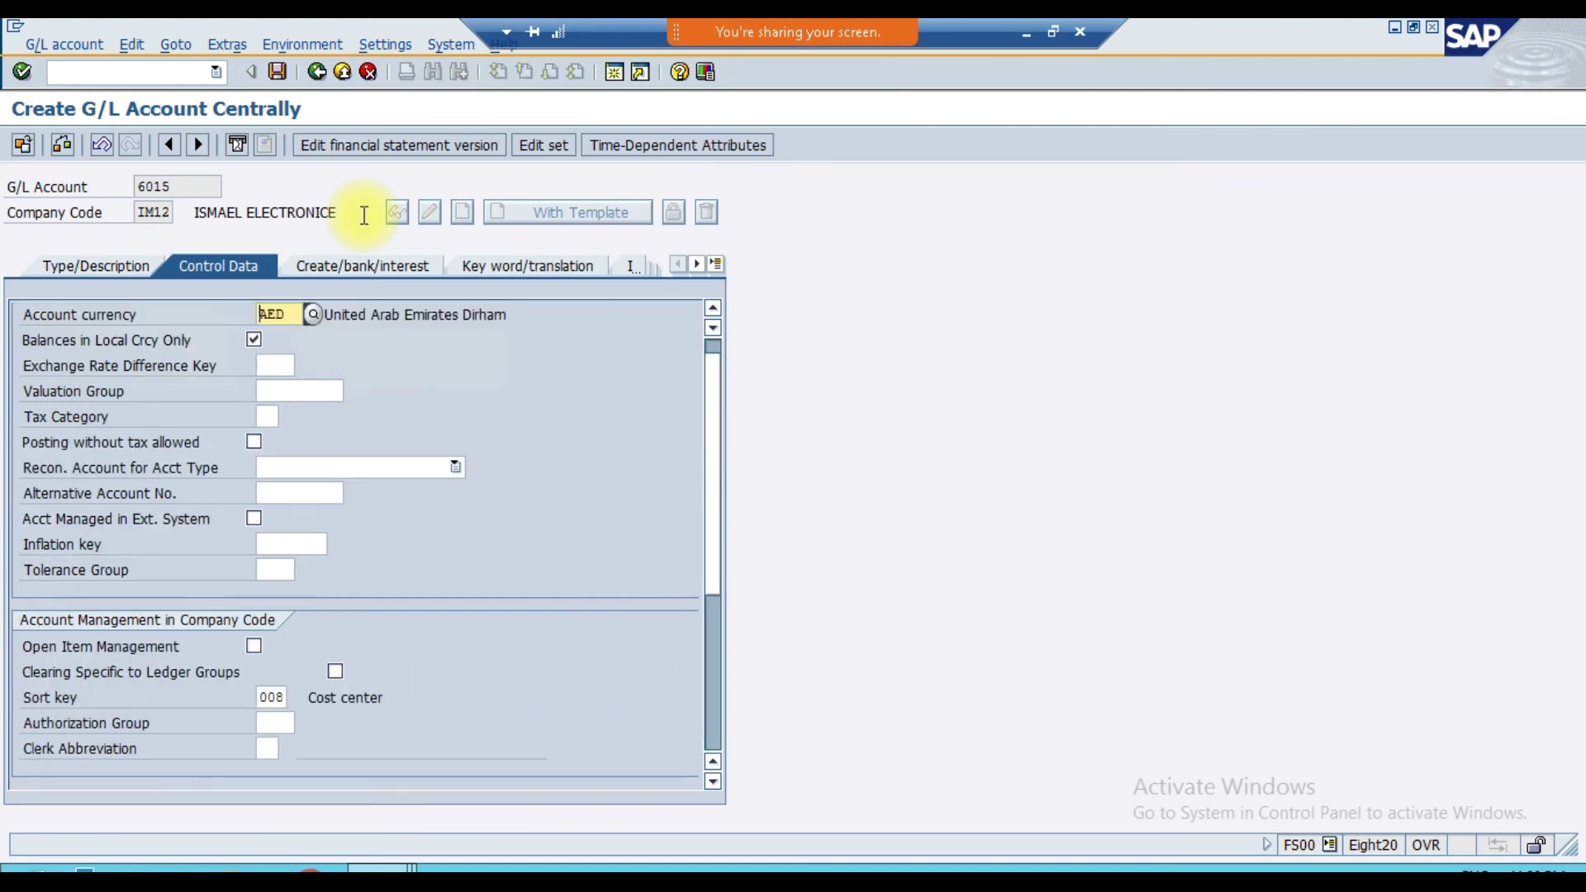
# - Assign field status group G004 (Cost accounts) to account 6015 and save the new G/L account
pyautogui.click(373, 275)
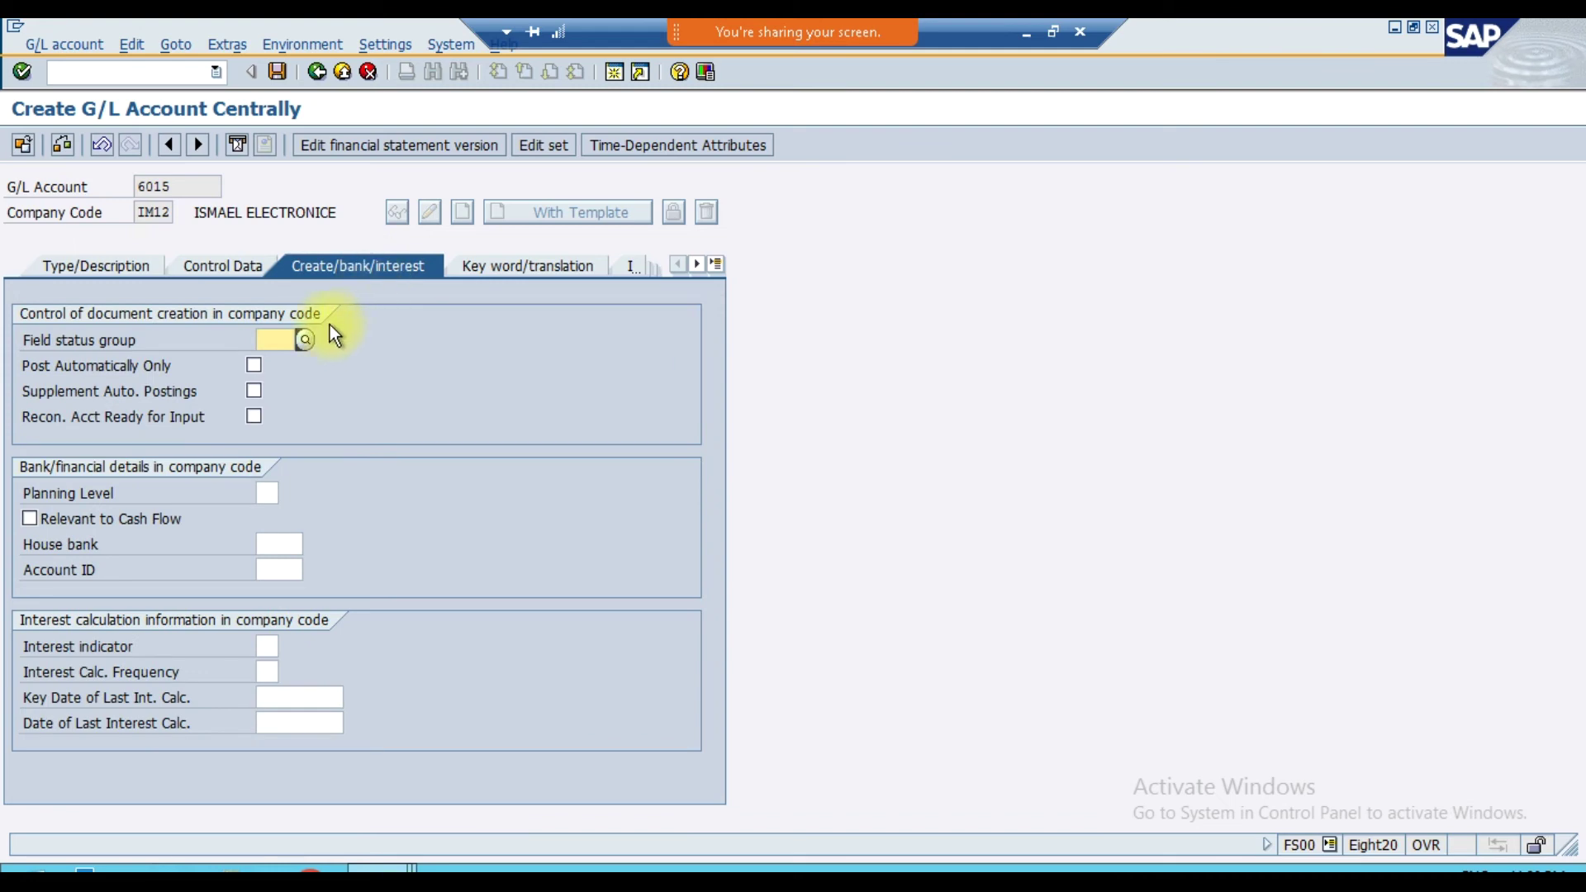
pyautogui.click(306, 337)
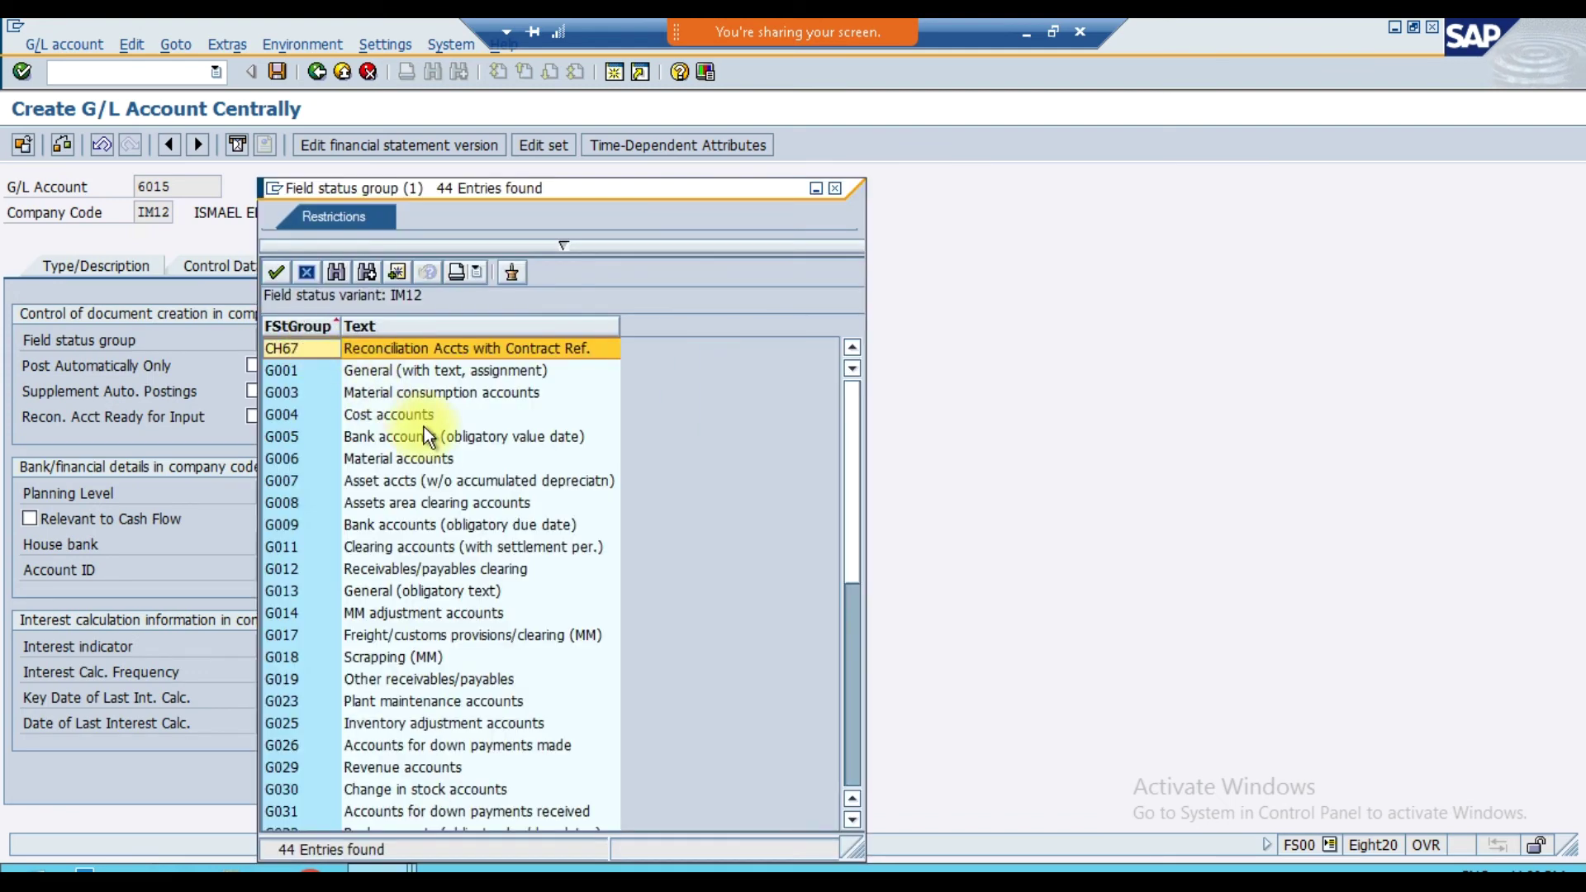
pyautogui.doubleClick(425, 417)
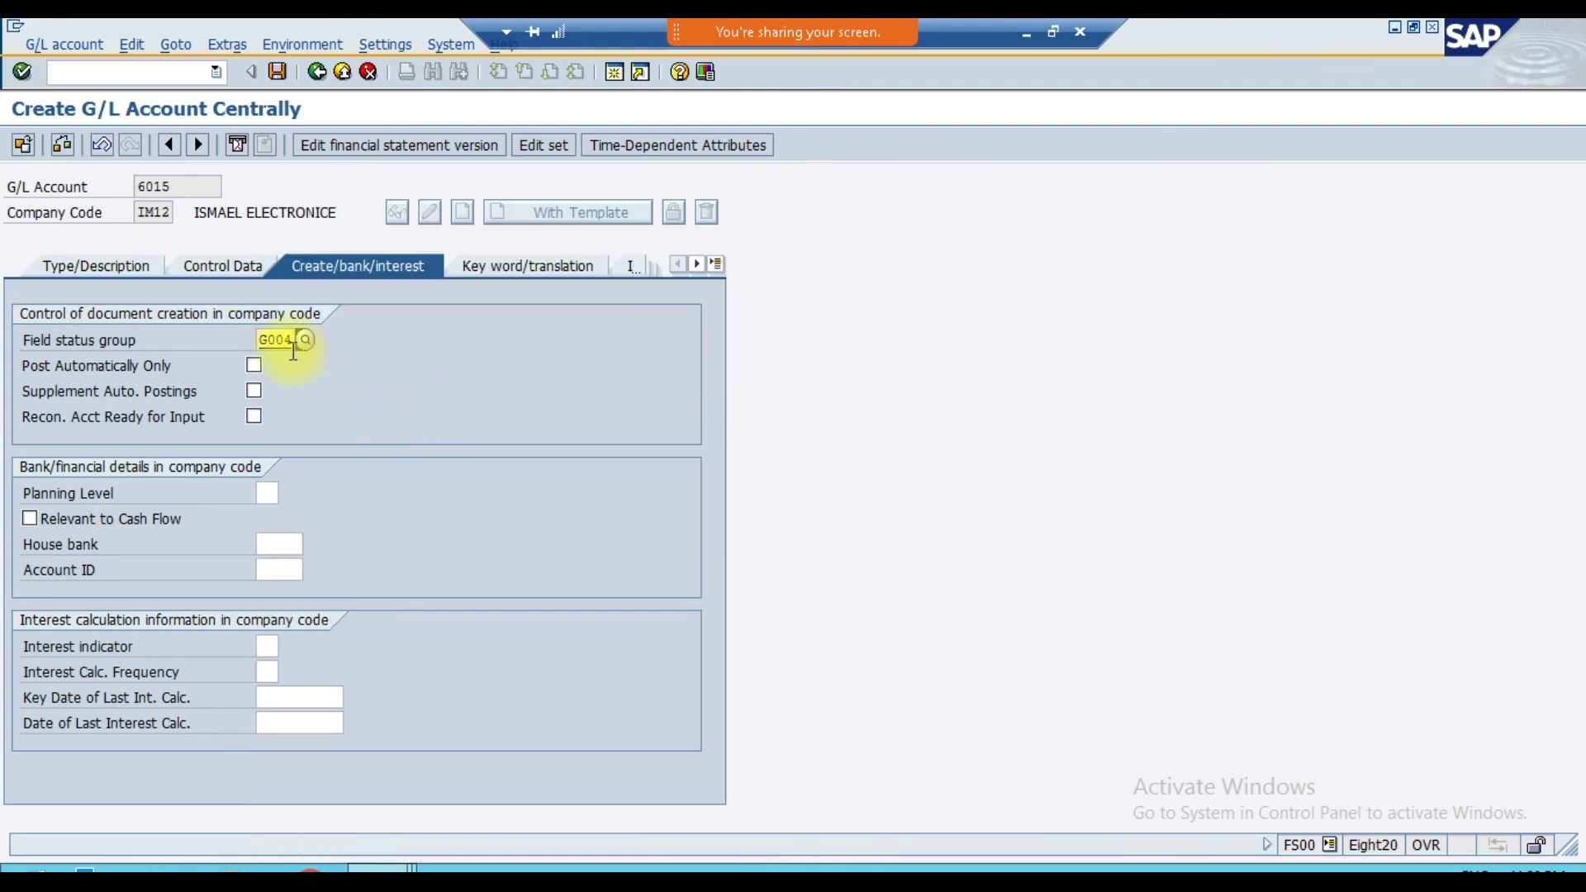
pyautogui.click(277, 73)
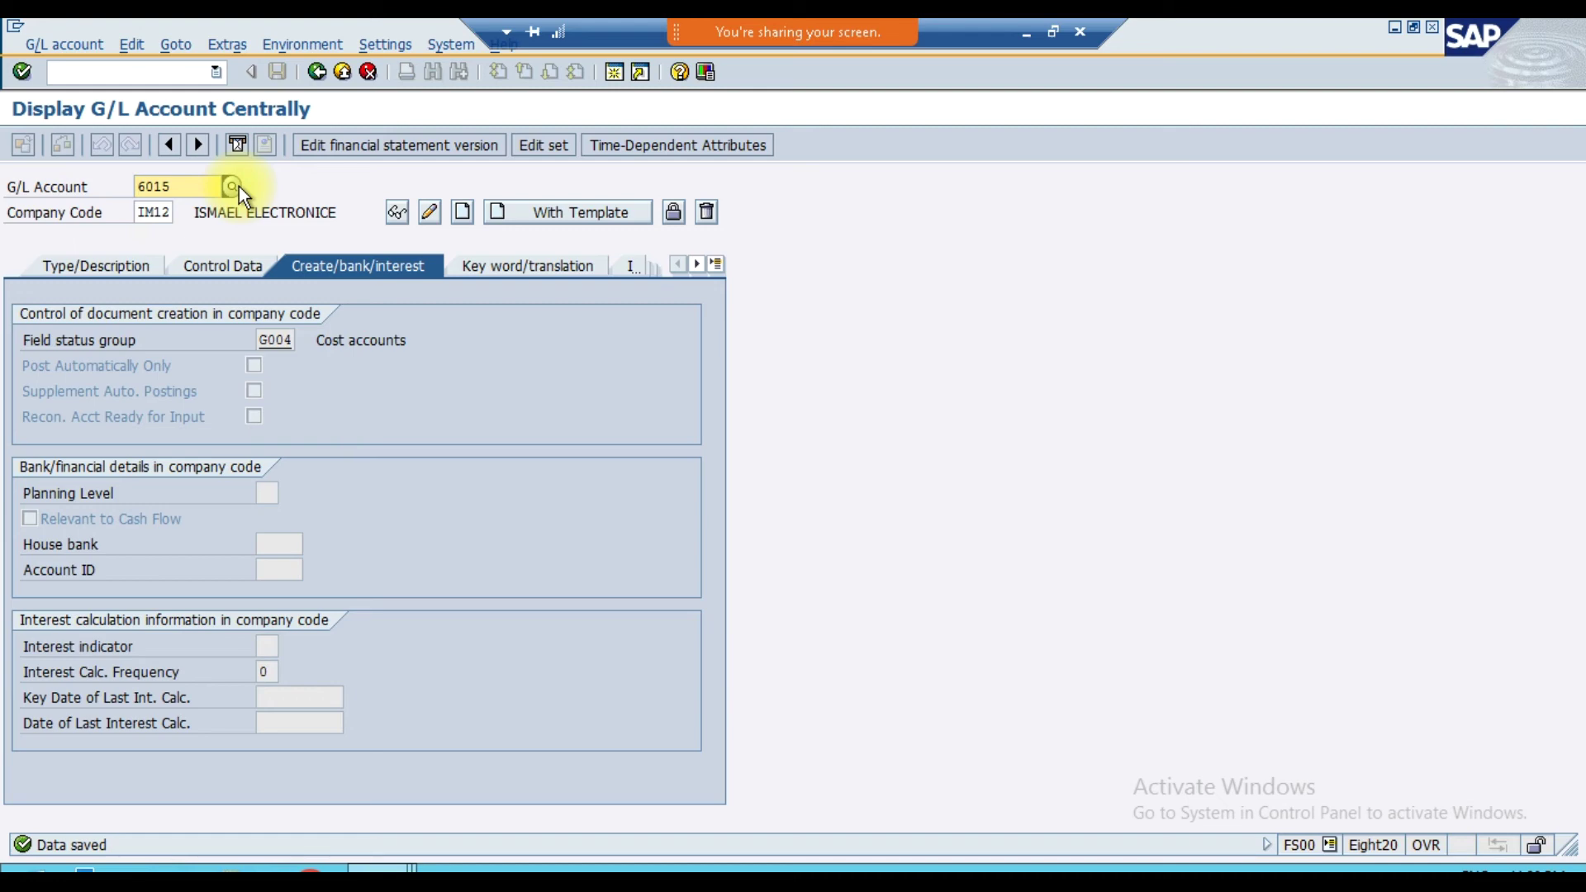
# - Look up the G/L accounts in chart of accounts IM12, check the expense accounts 6002 to 6015, and close the list
pyautogui.click(236, 193)
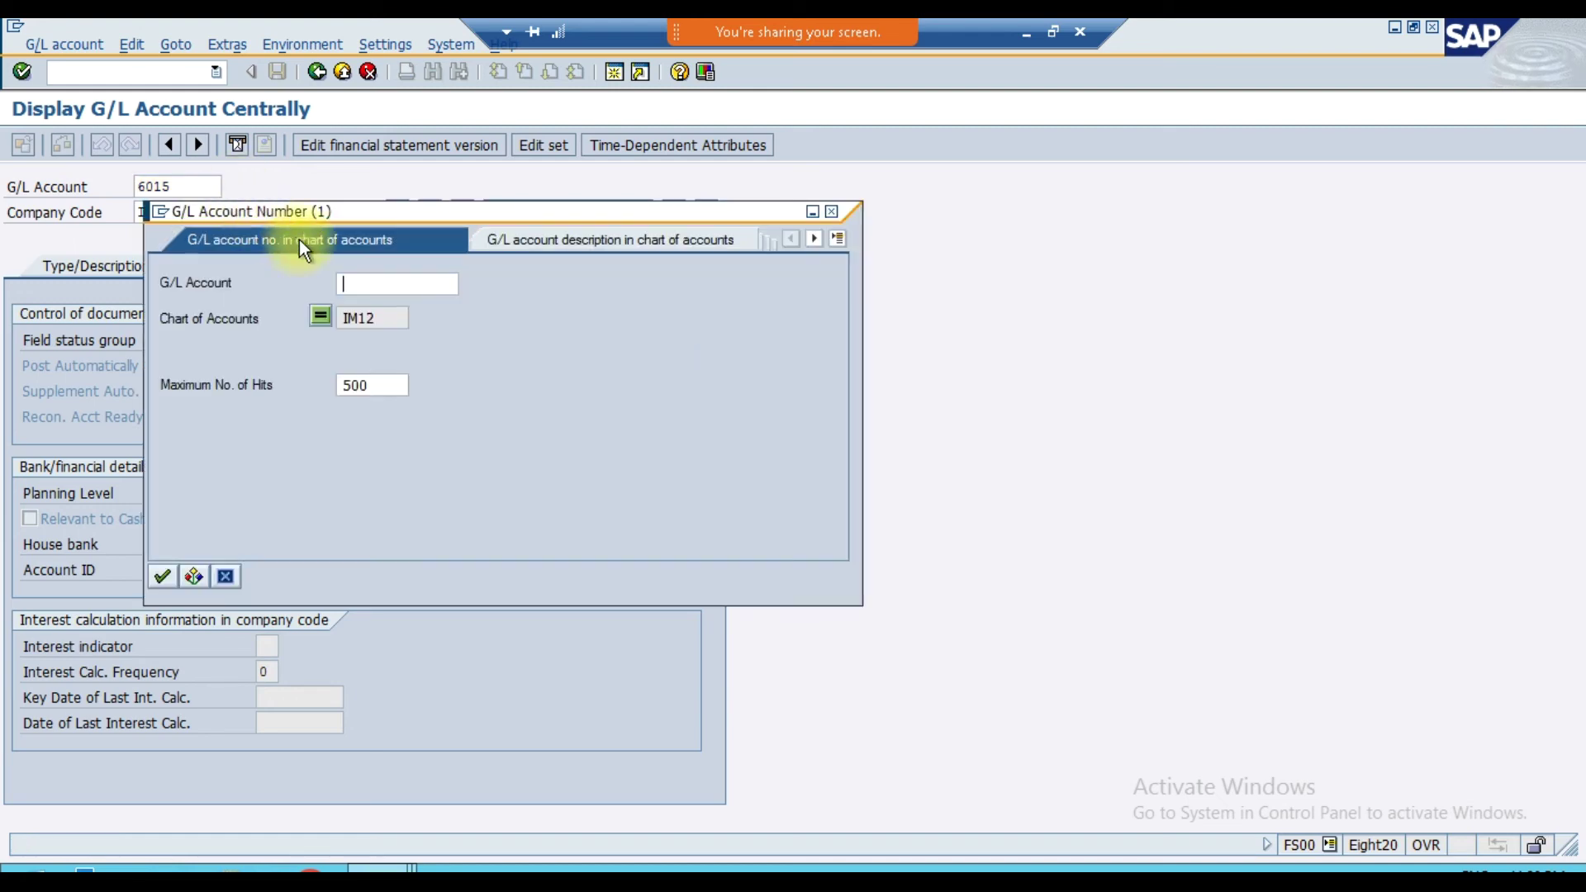
pyautogui.press('Return')
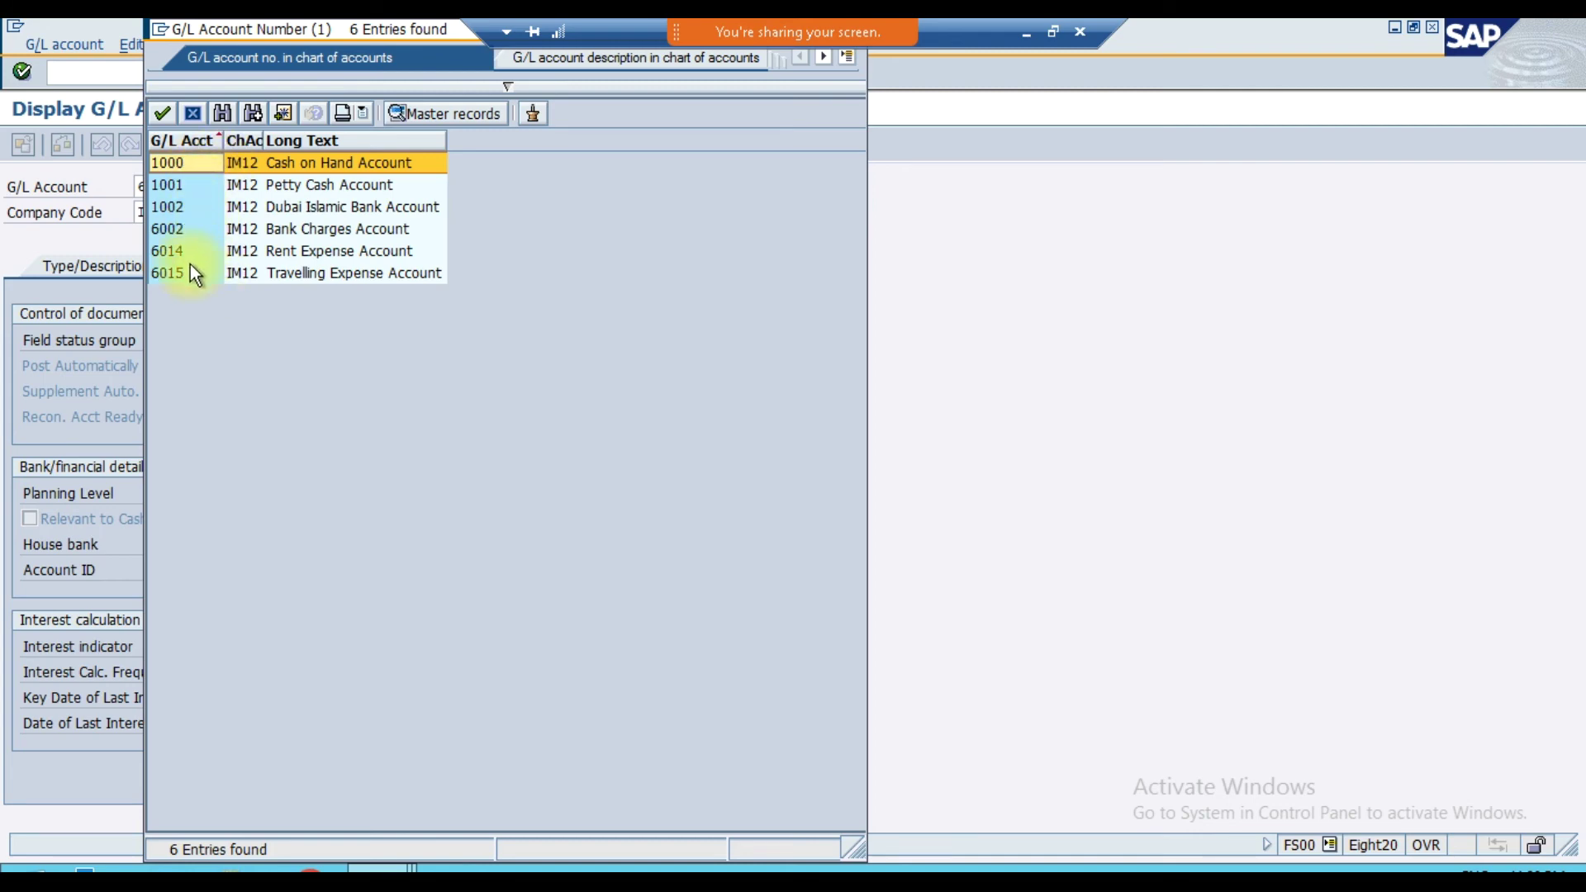
pyautogui.click(200, 231)
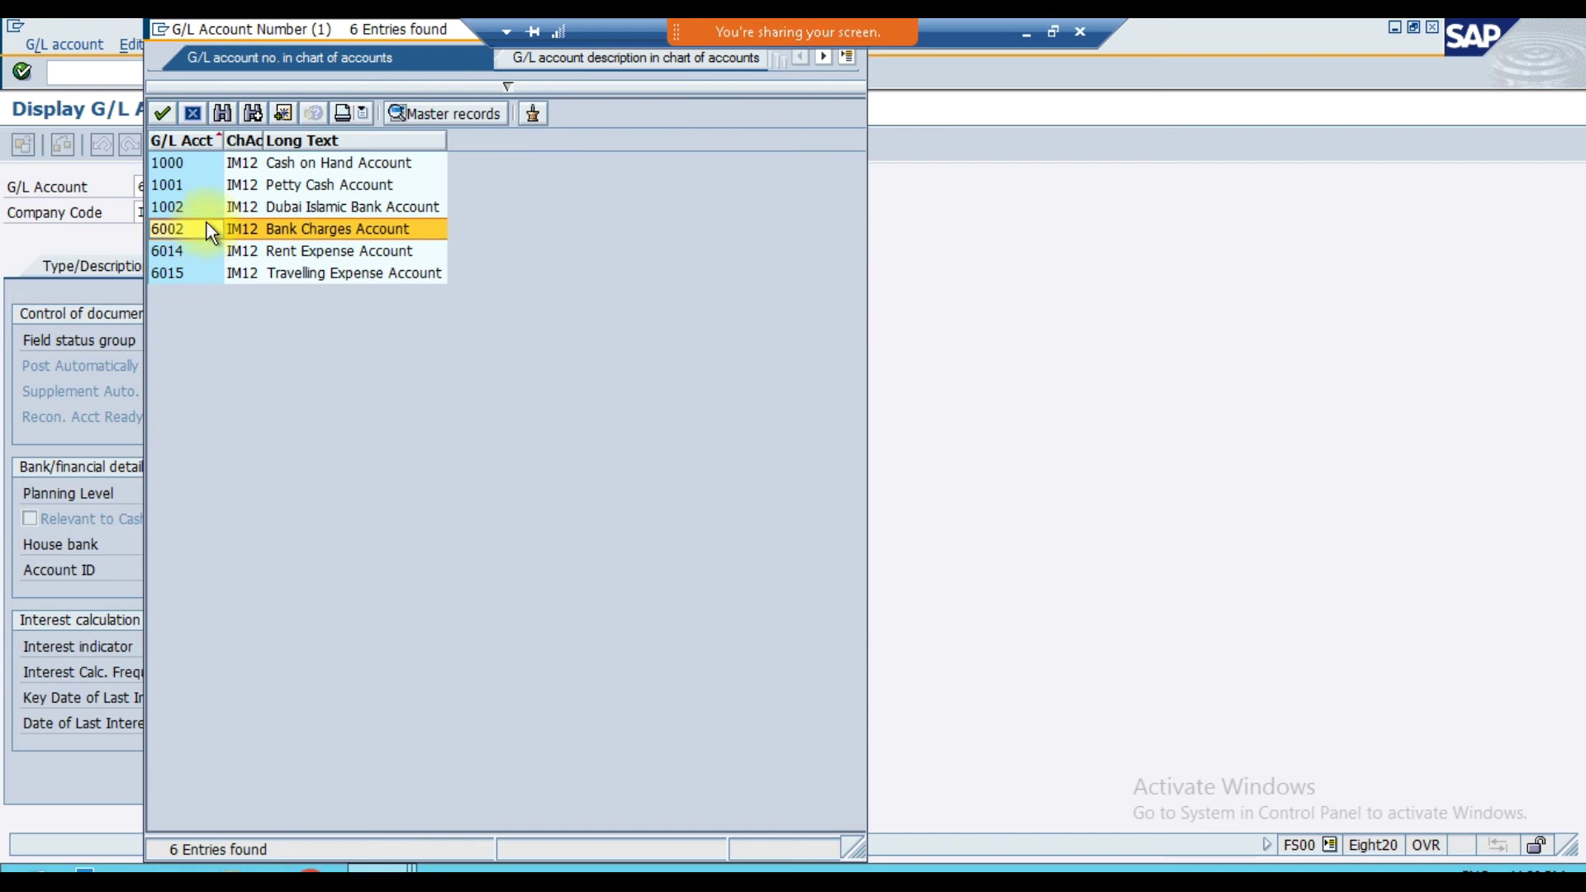
pyautogui.click(205, 271)
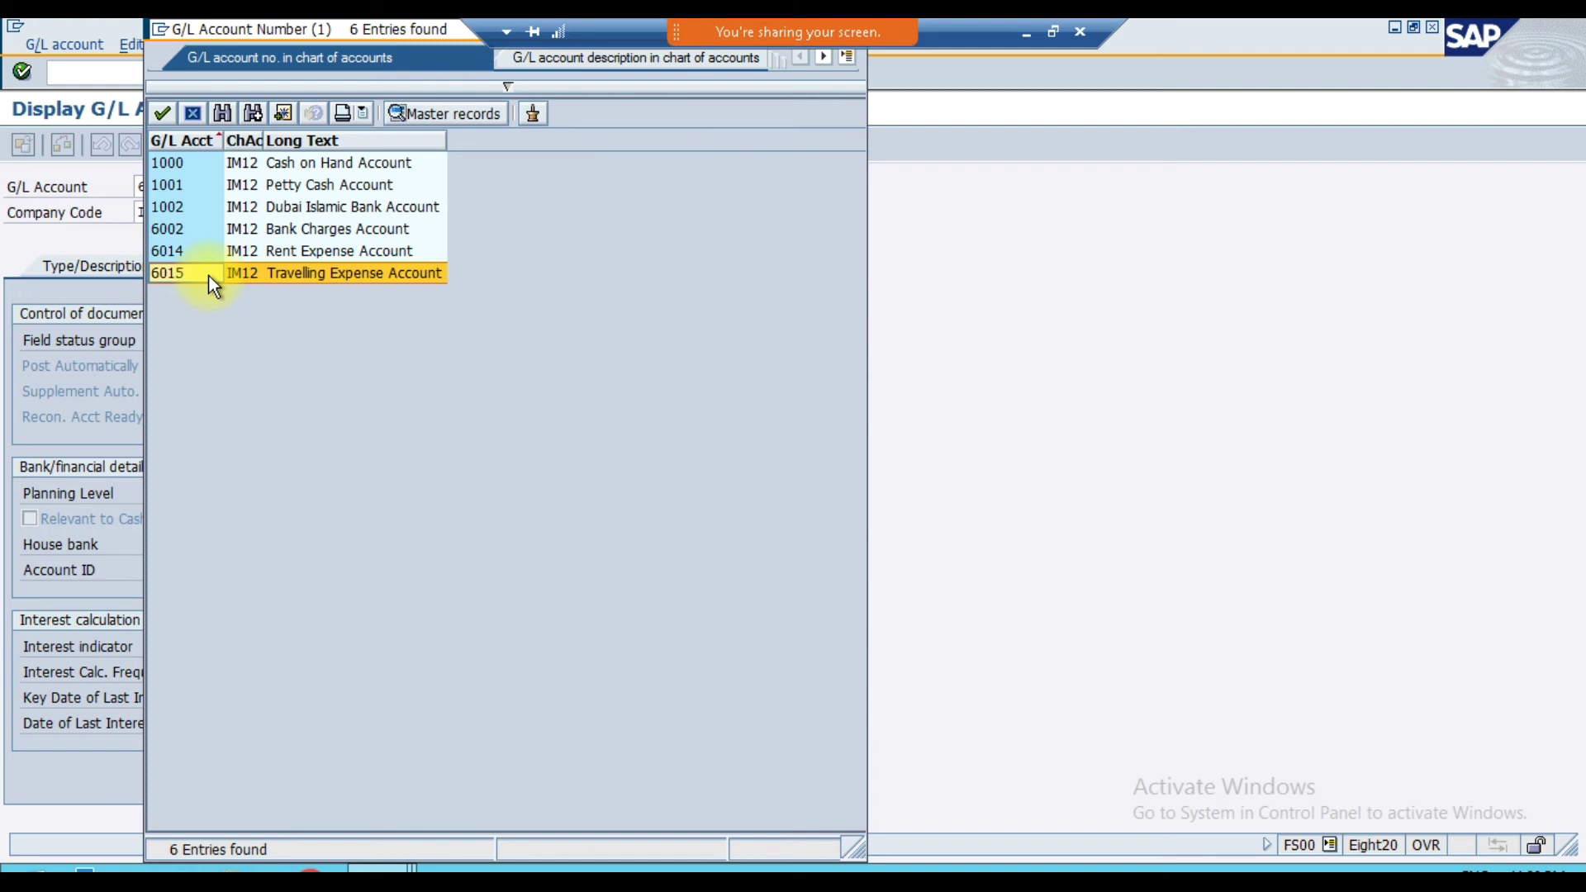
pyautogui.click(201, 119)
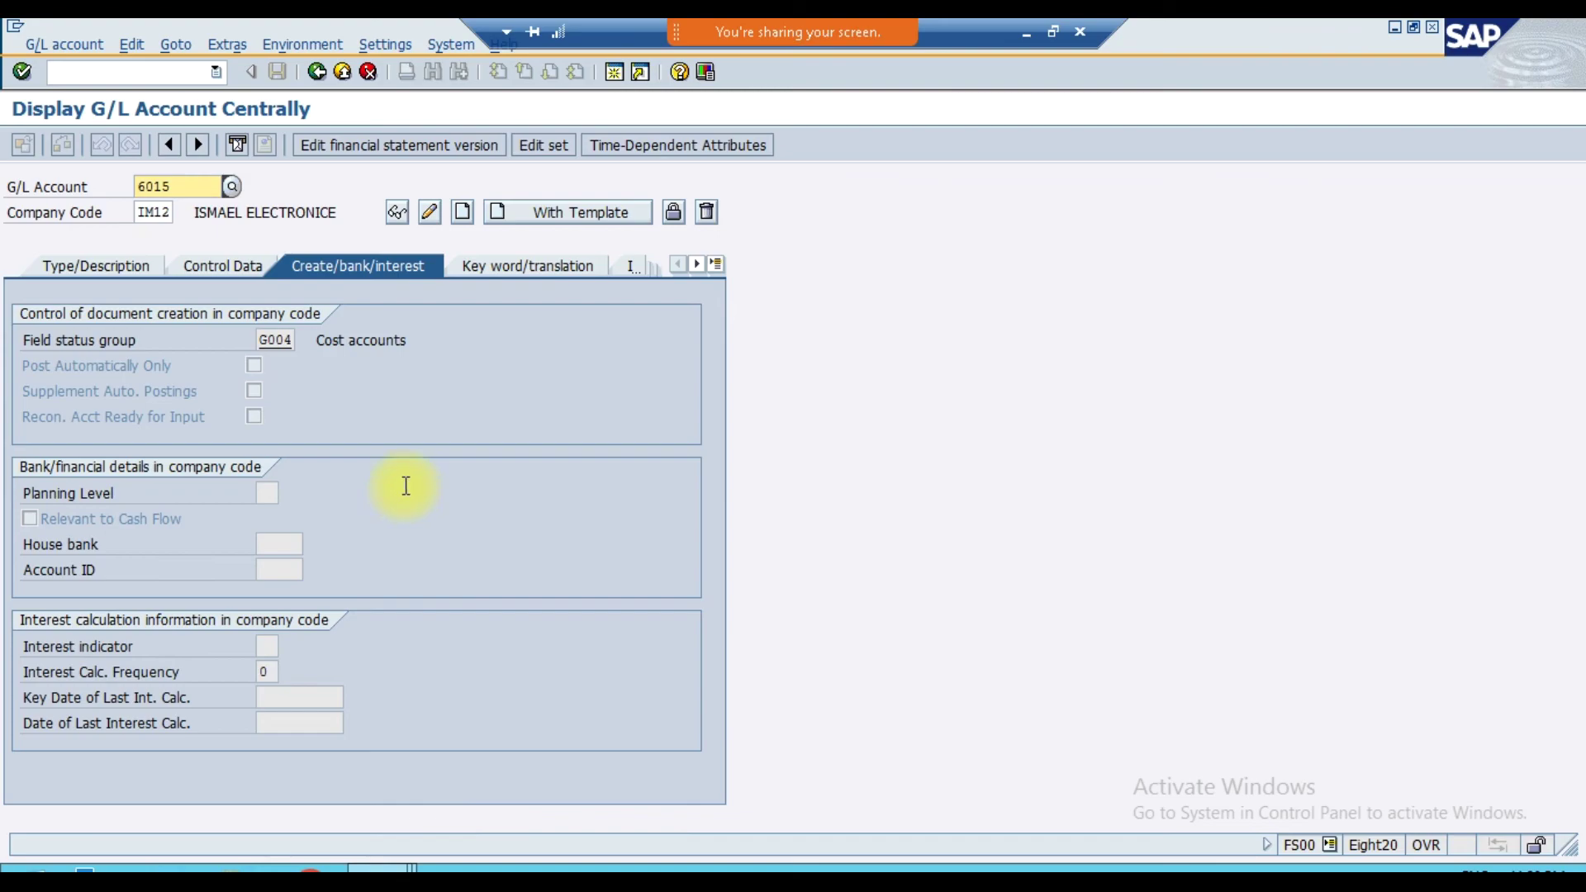
# - Switch to the Excel planning sheet and examine the General Ledger Creation list down to the secondary cost elements, selecting the Overtime entry
pyautogui.hotkey('alt', 'Tab')
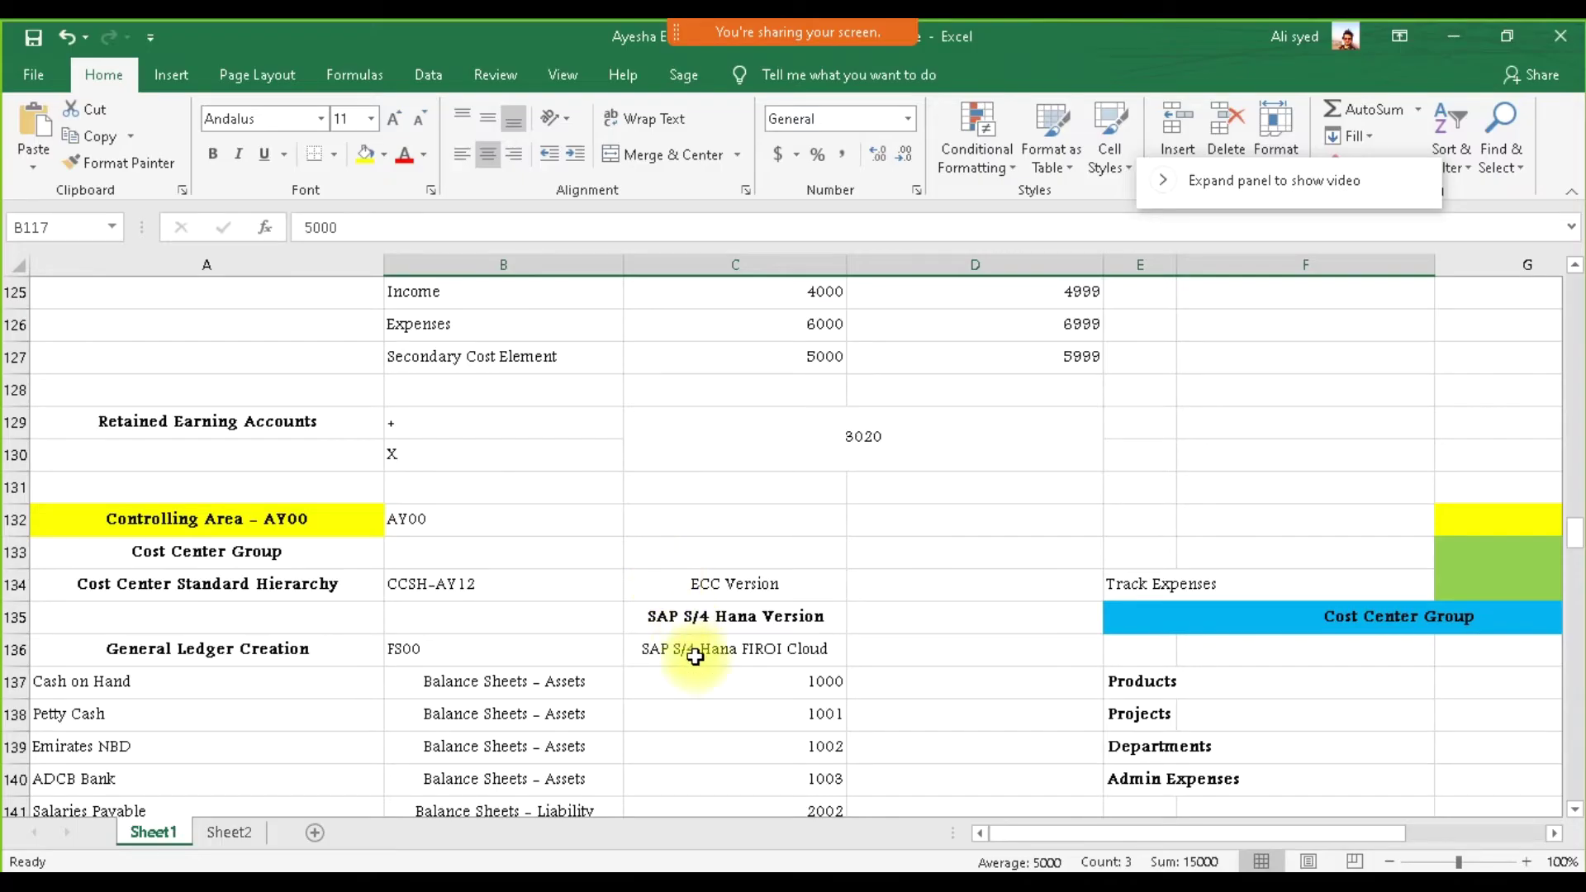
pyautogui.scroll(-2, 762, 800)
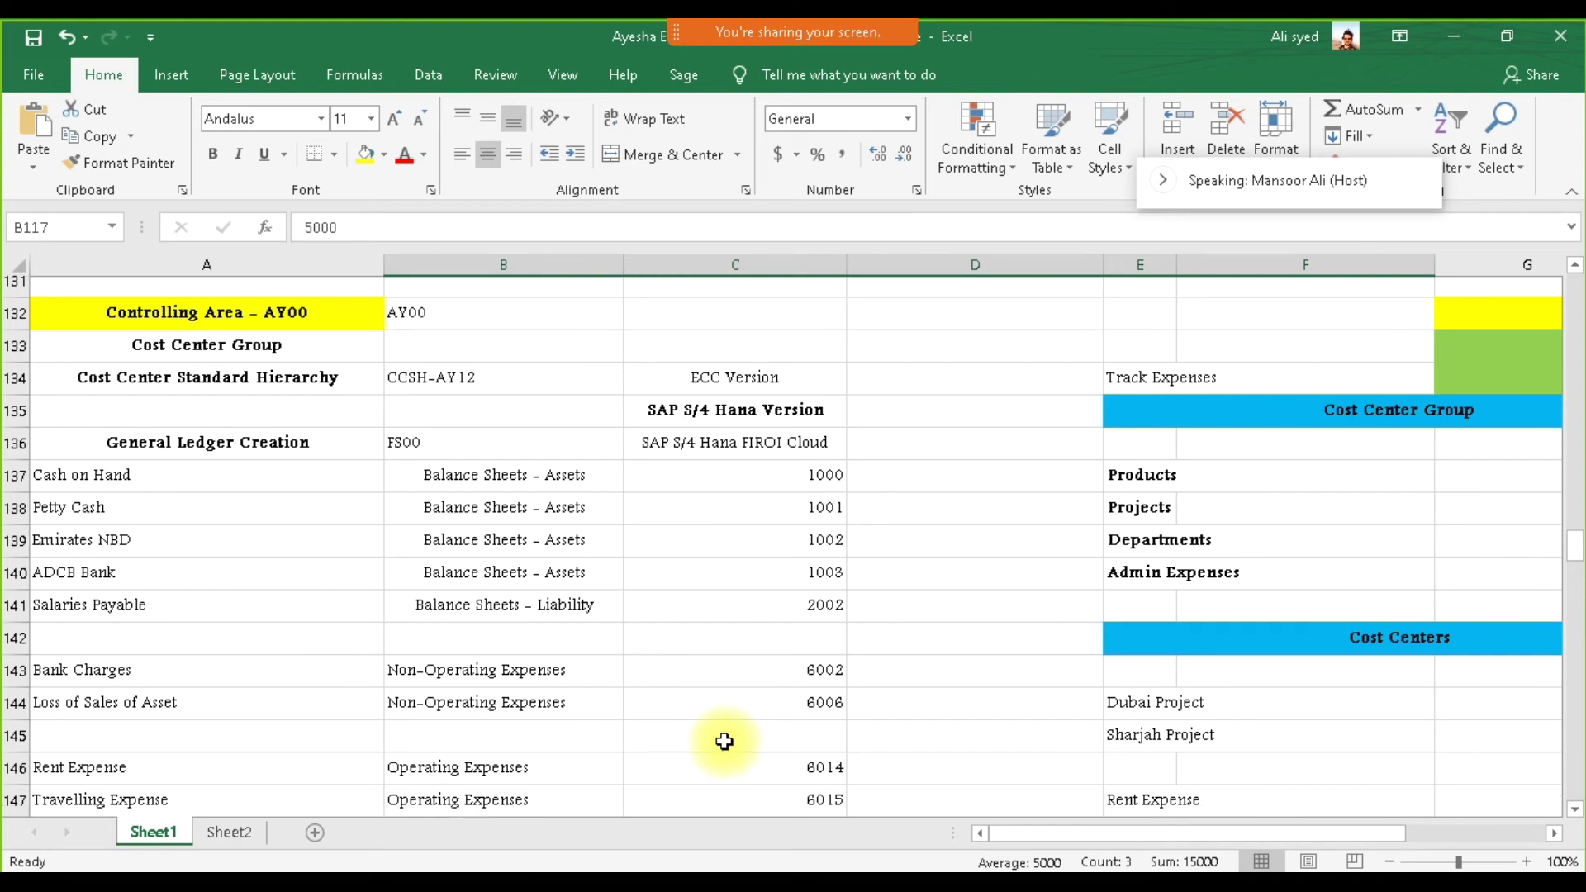
pyautogui.scroll(-2, 724, 742)
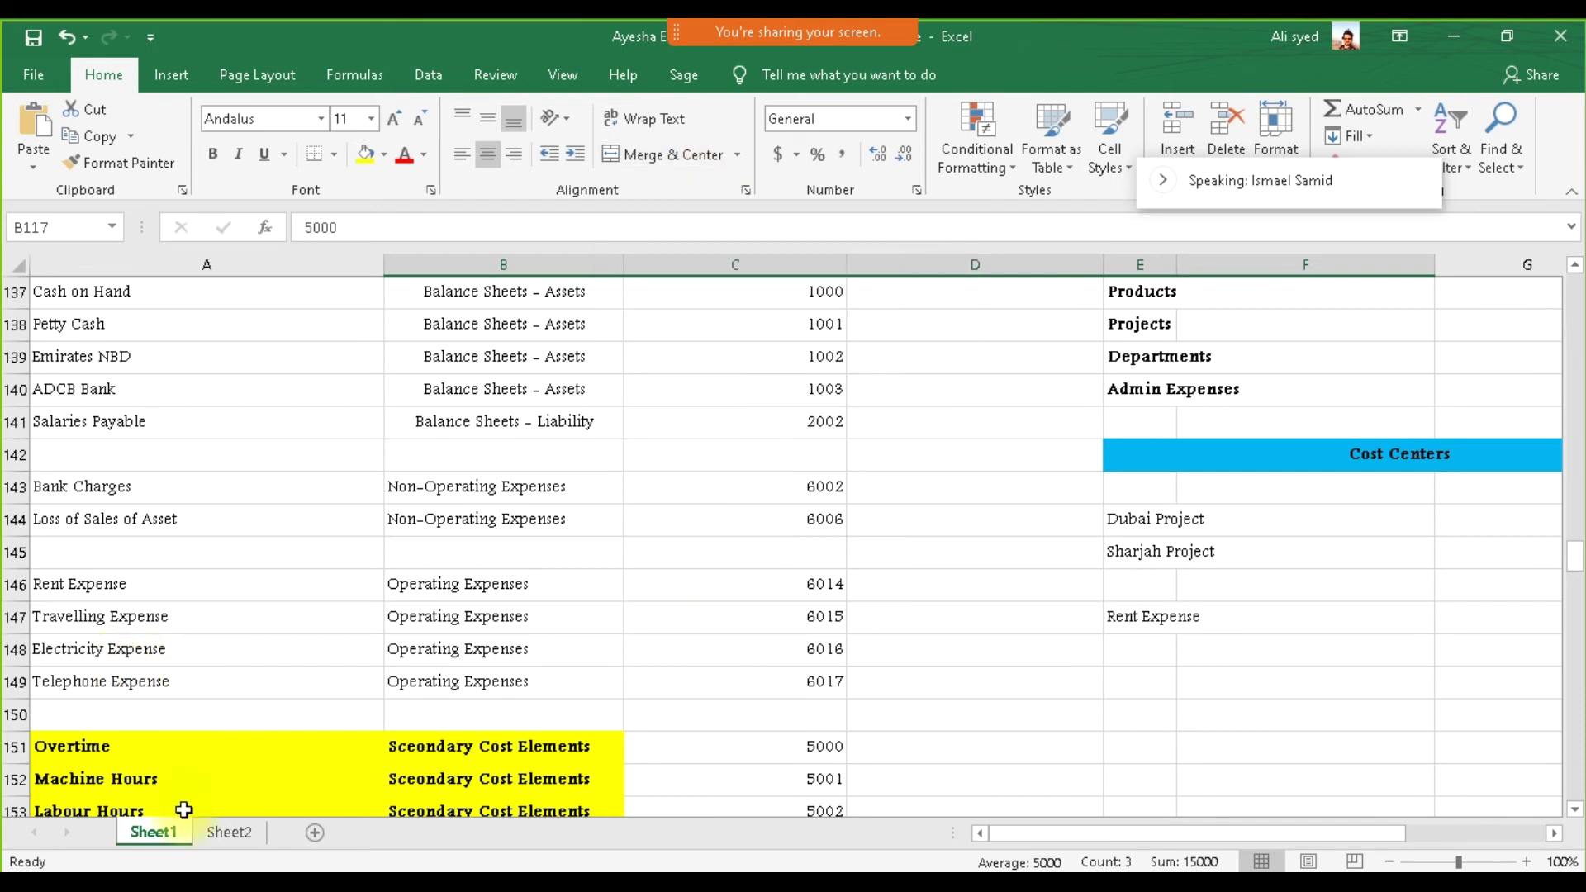
pyautogui.click(190, 753)
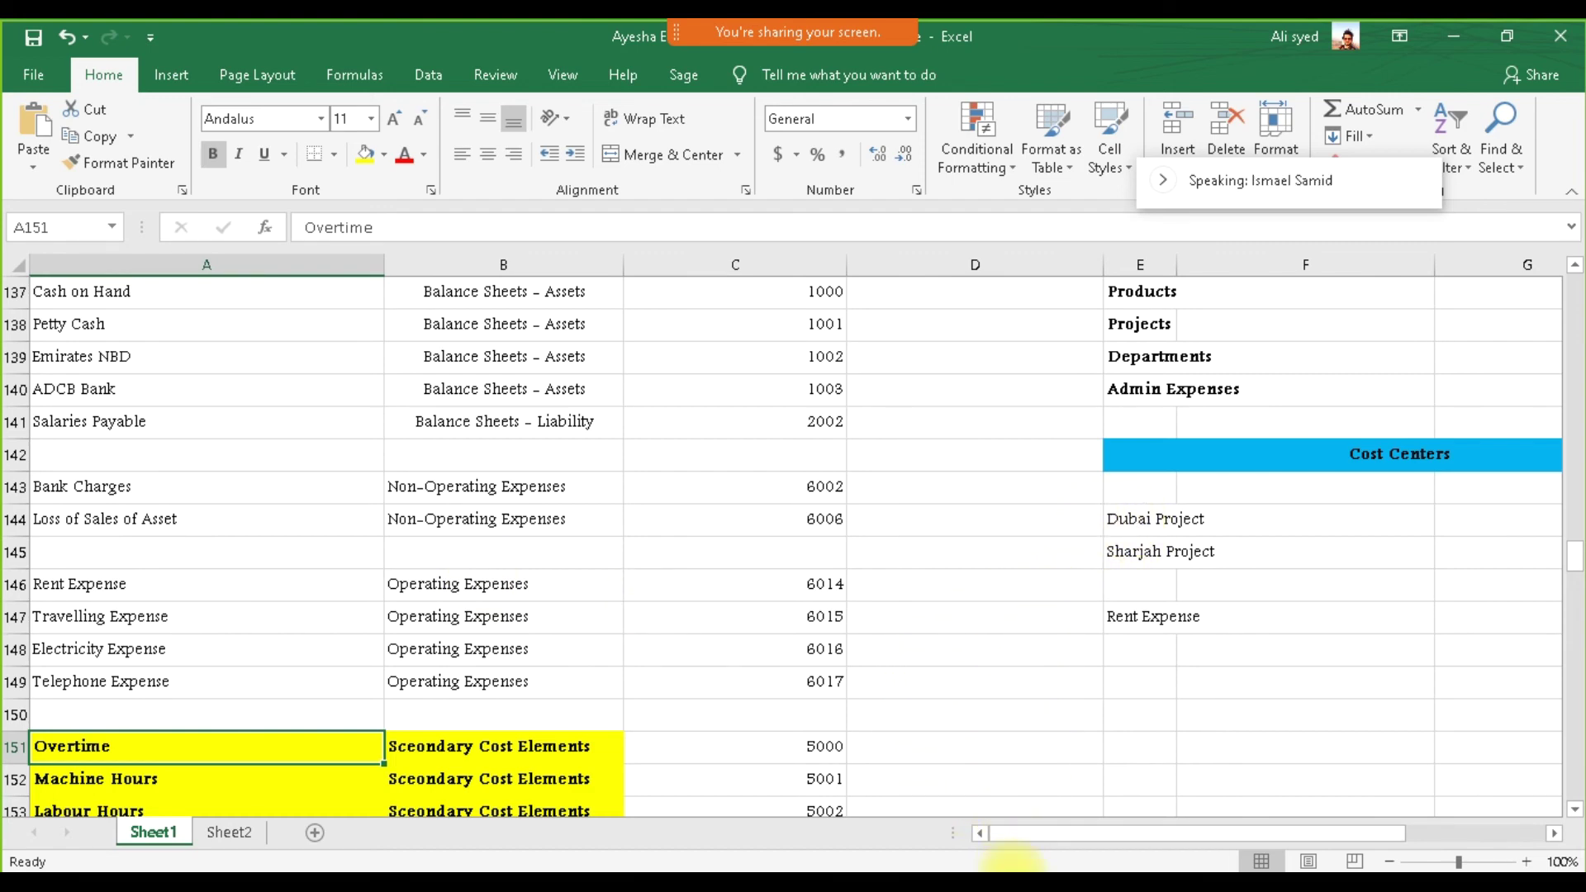
# - Switch back to the remote SAP session, minimize the browser, and bring up the G/L account display window
pyautogui.click(1010, 868)
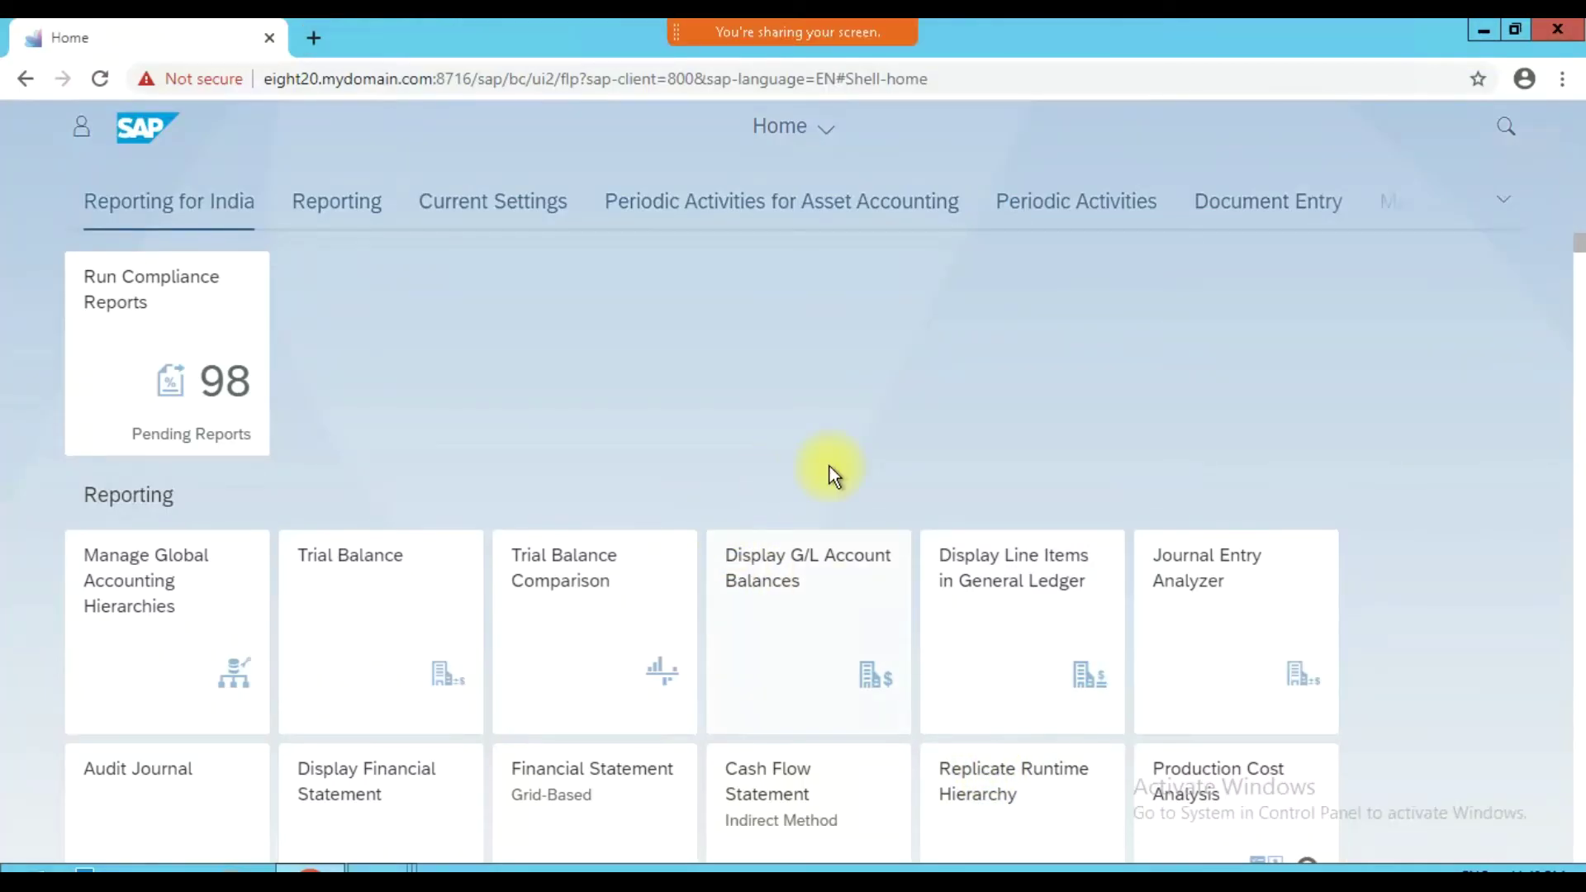
pyautogui.click(1482, 33)
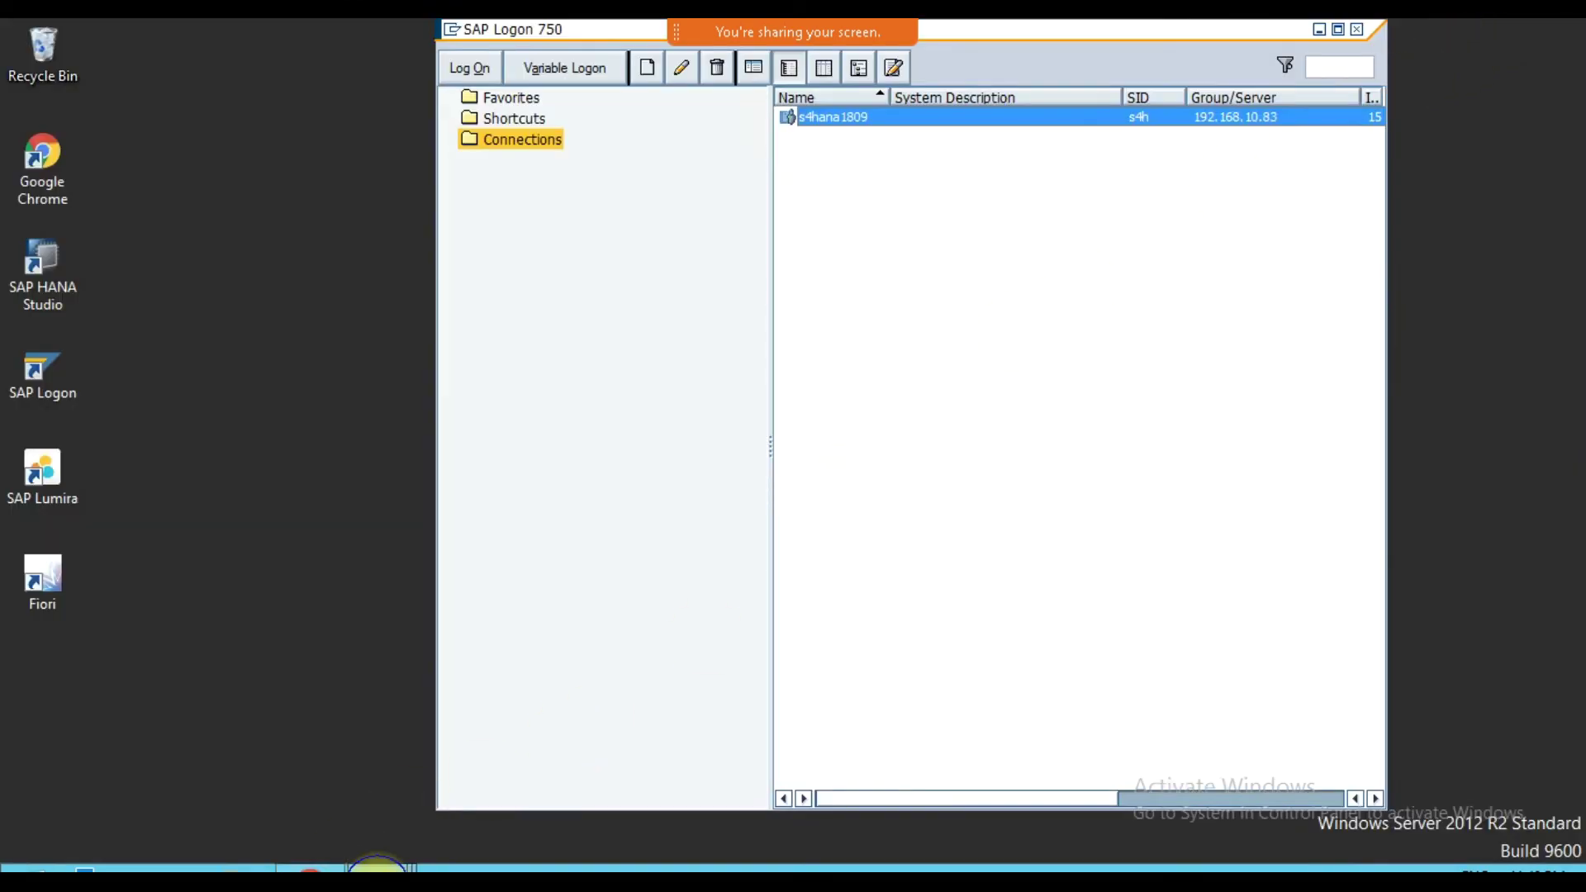
pyautogui.click(376, 869)
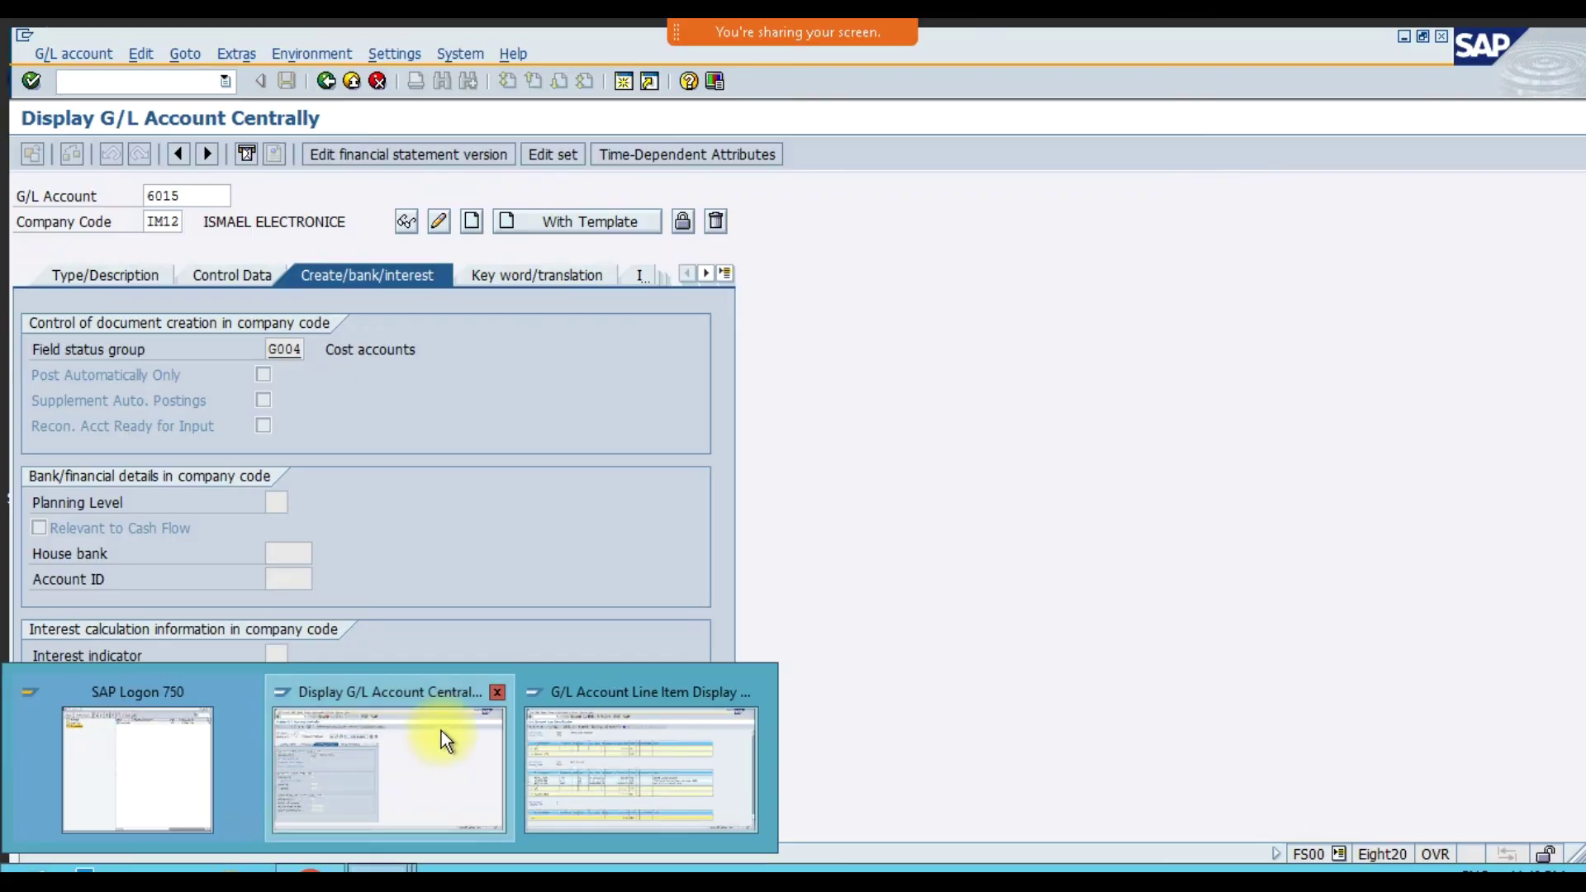
pyautogui.click(439, 736)
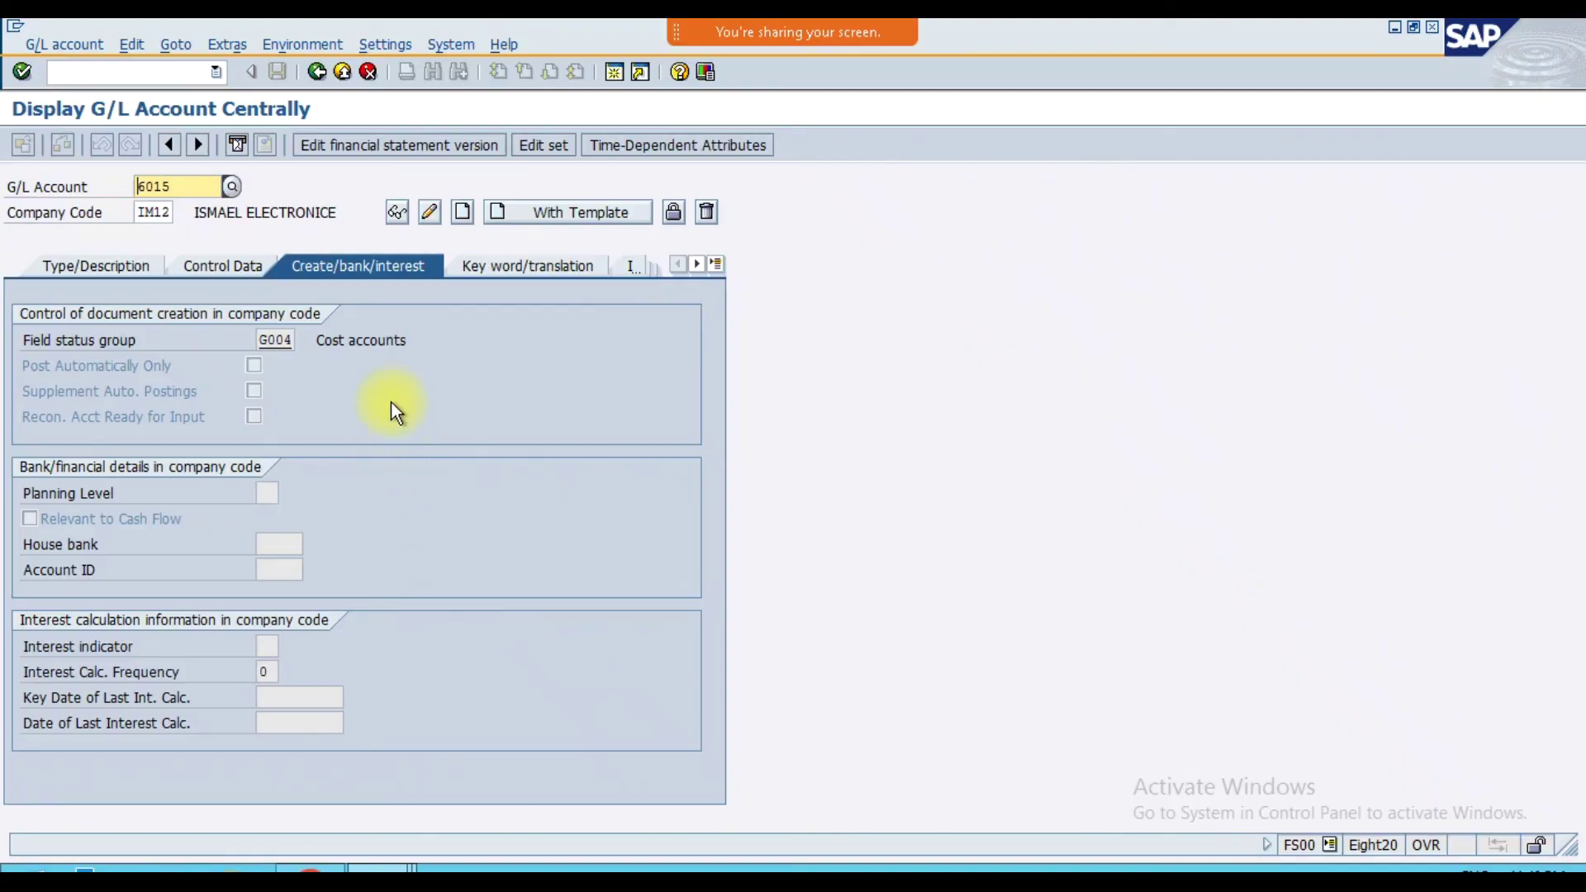
# - List chart of accounts IM12's G/L accounts again, review the cash, bank and expense entries one by one, and close the list
pyautogui.click(232, 185)
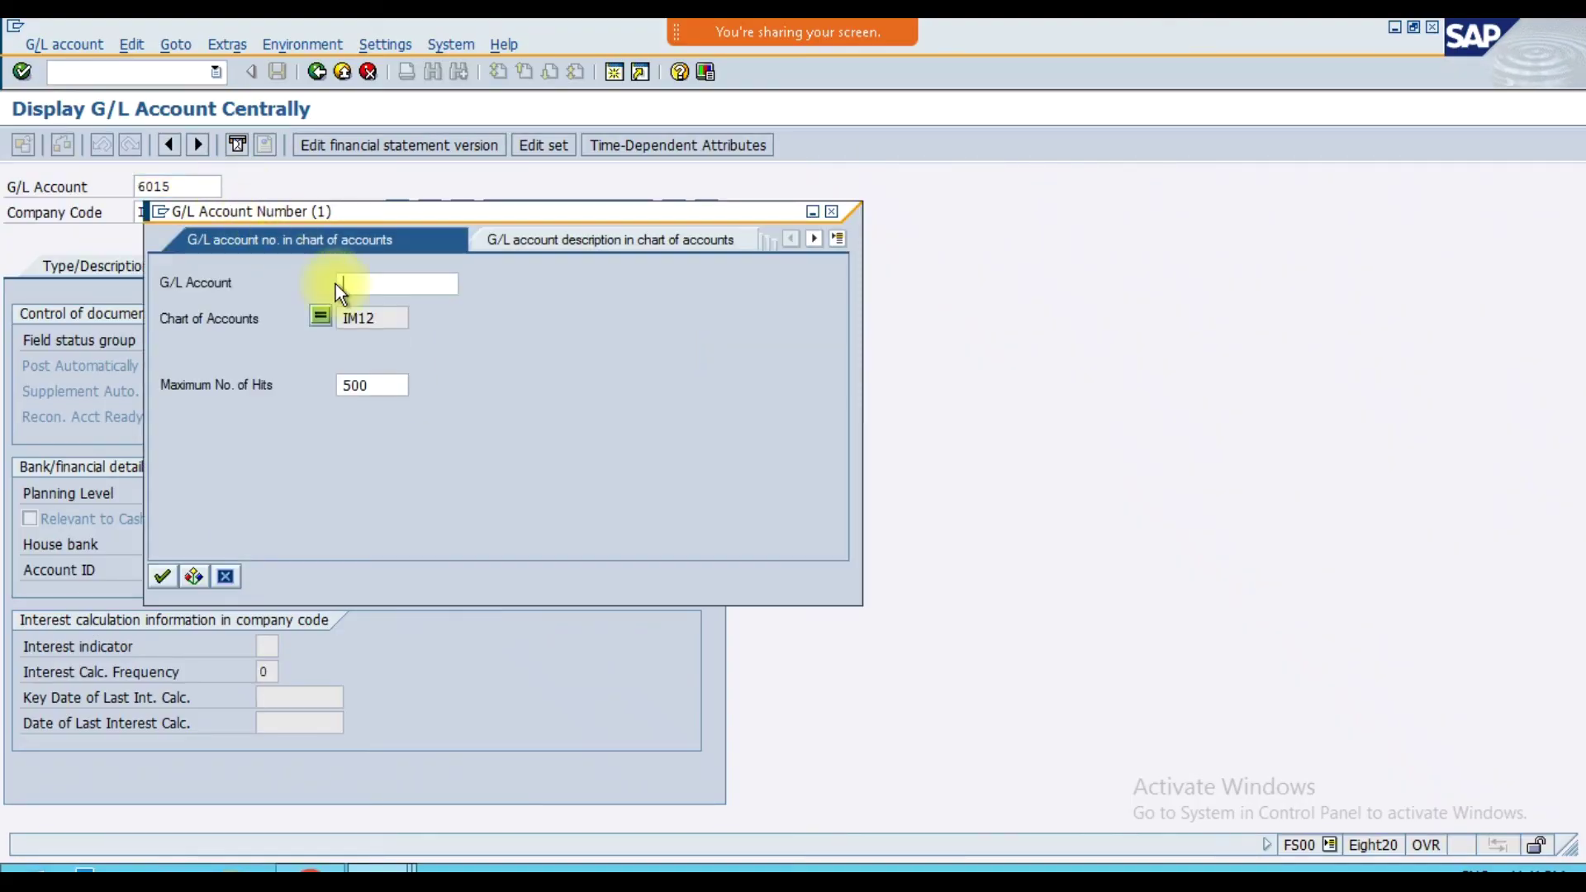
pyautogui.press('Return')
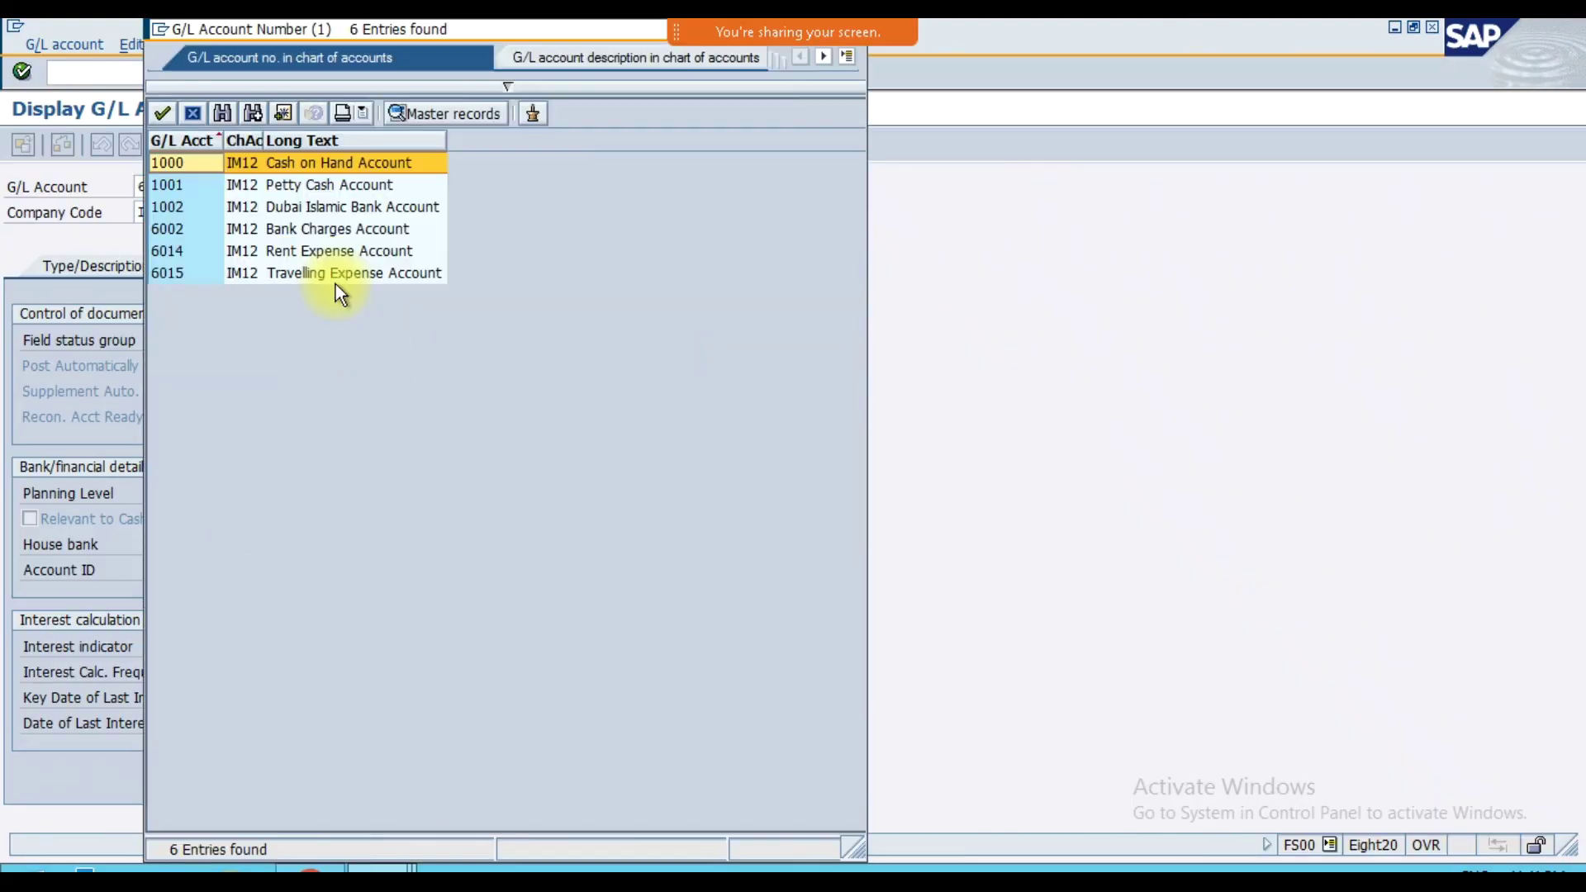
pyautogui.click(223, 190)
pyautogui.click(253, 214)
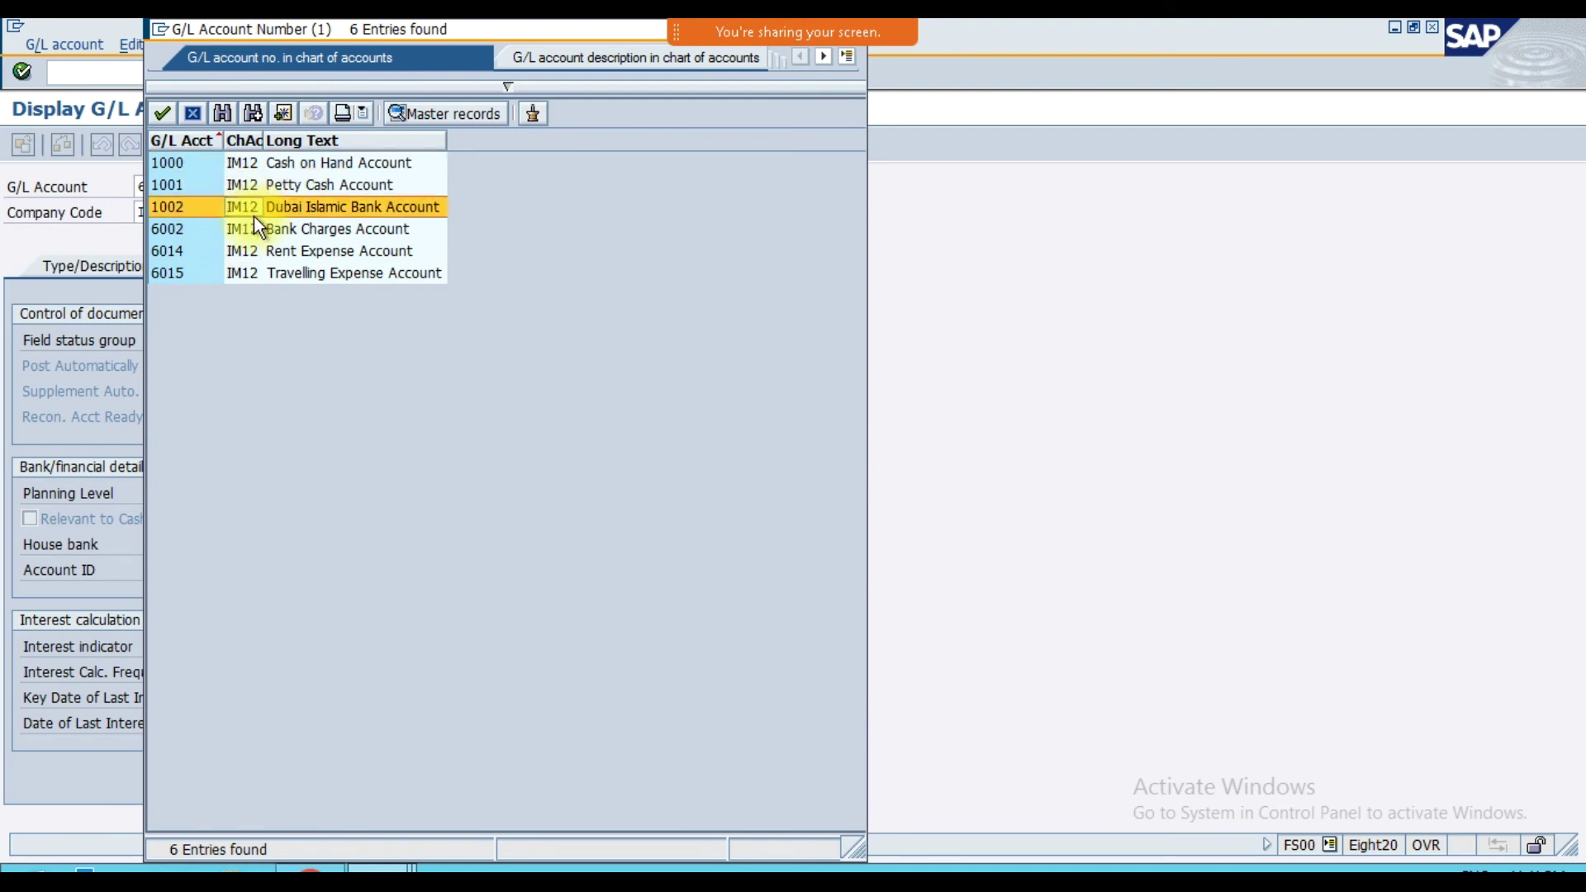
pyautogui.click(255, 221)
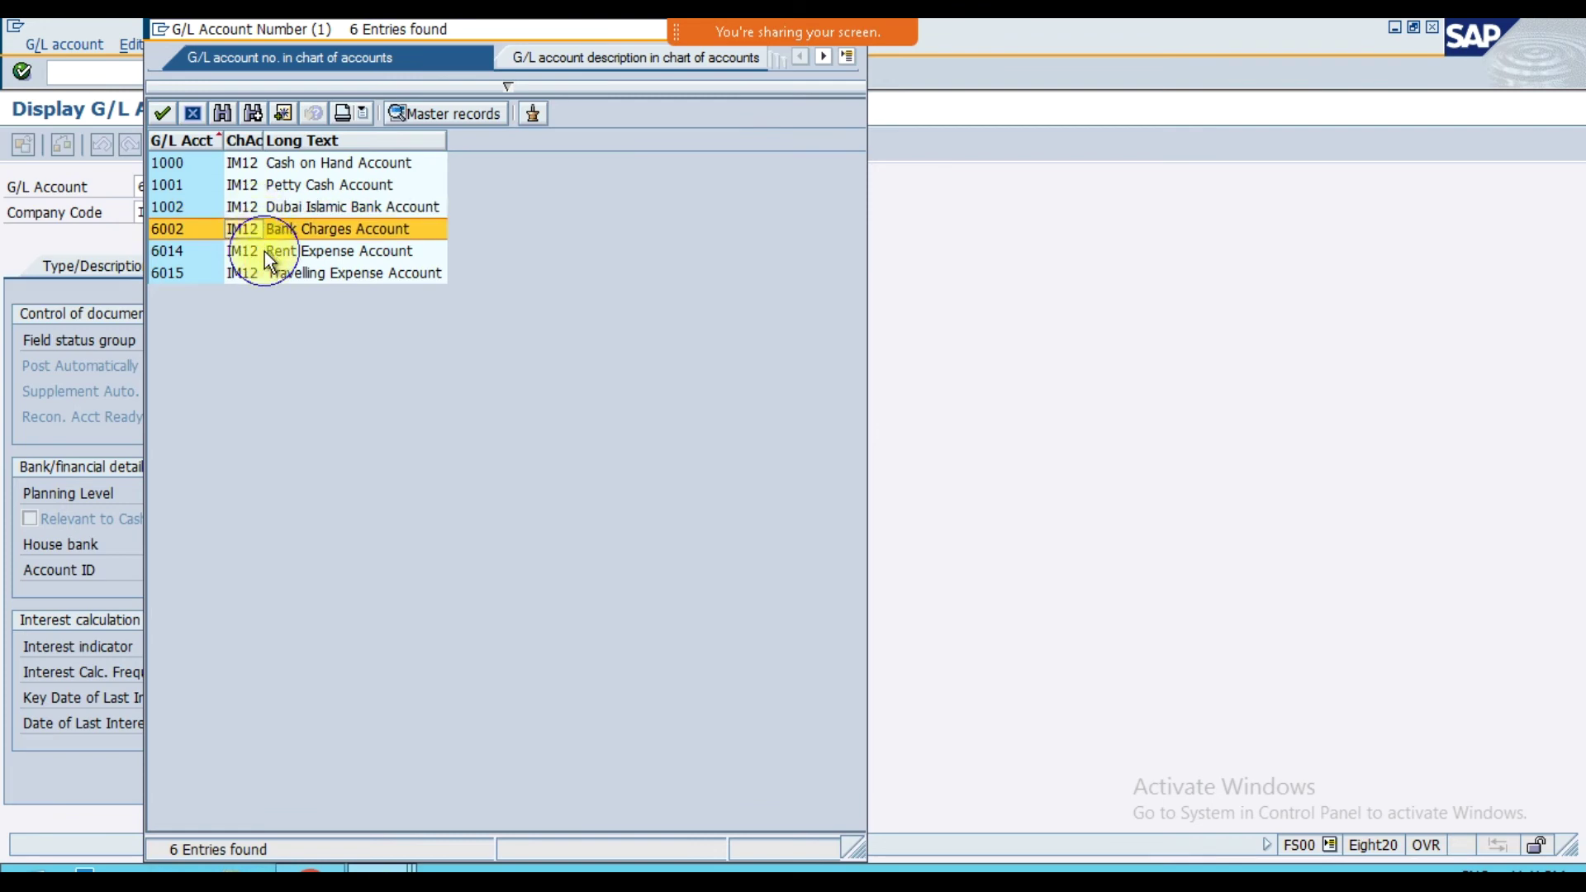
pyautogui.click(265, 251)
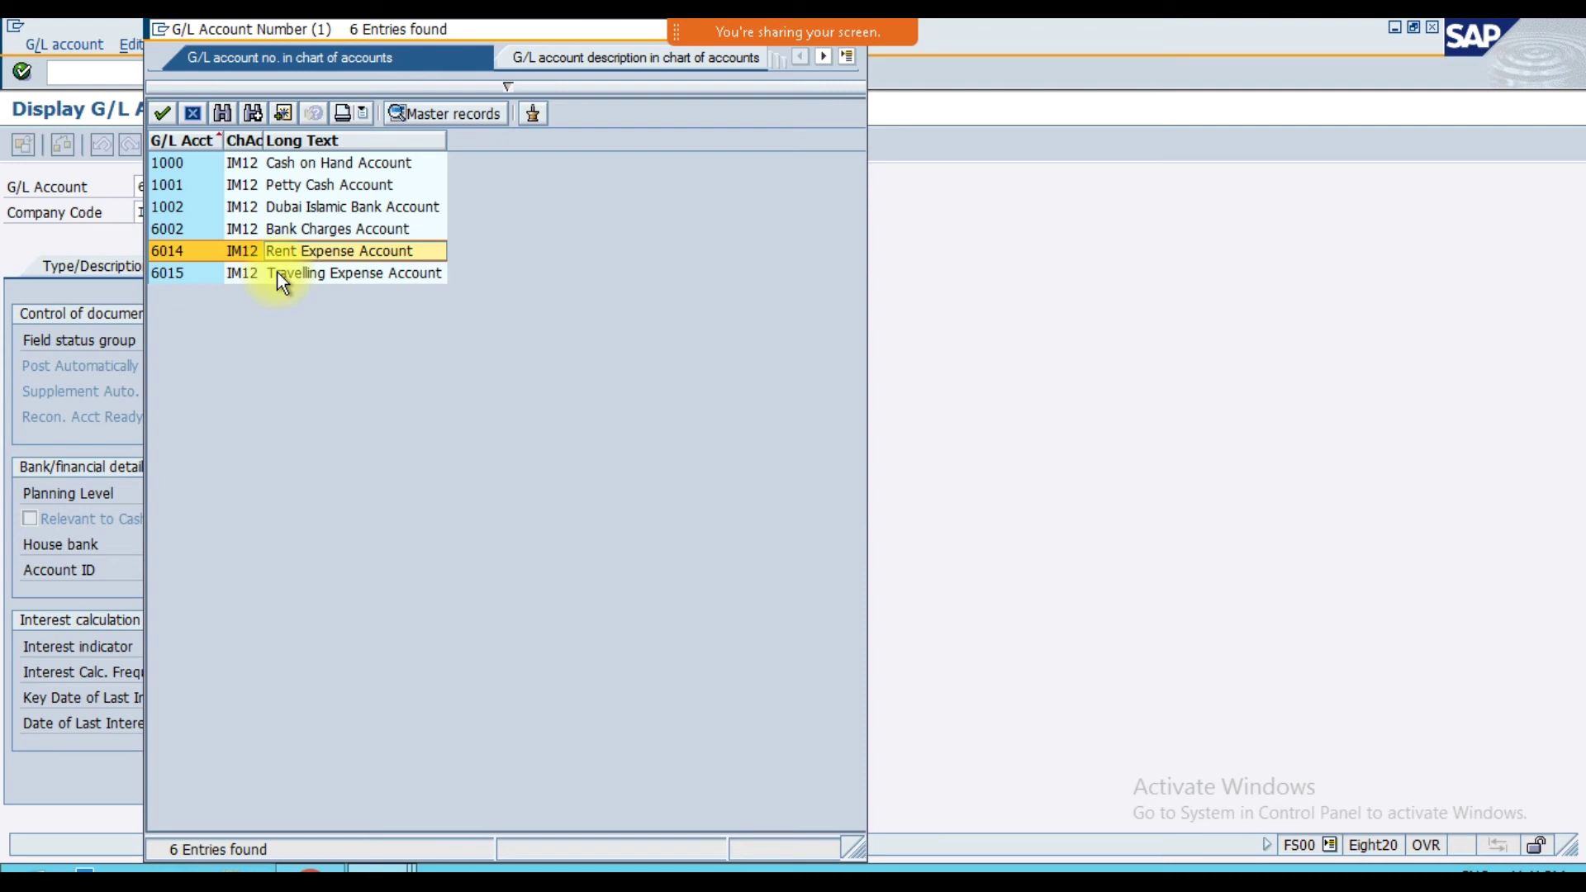
pyautogui.click(196, 280)
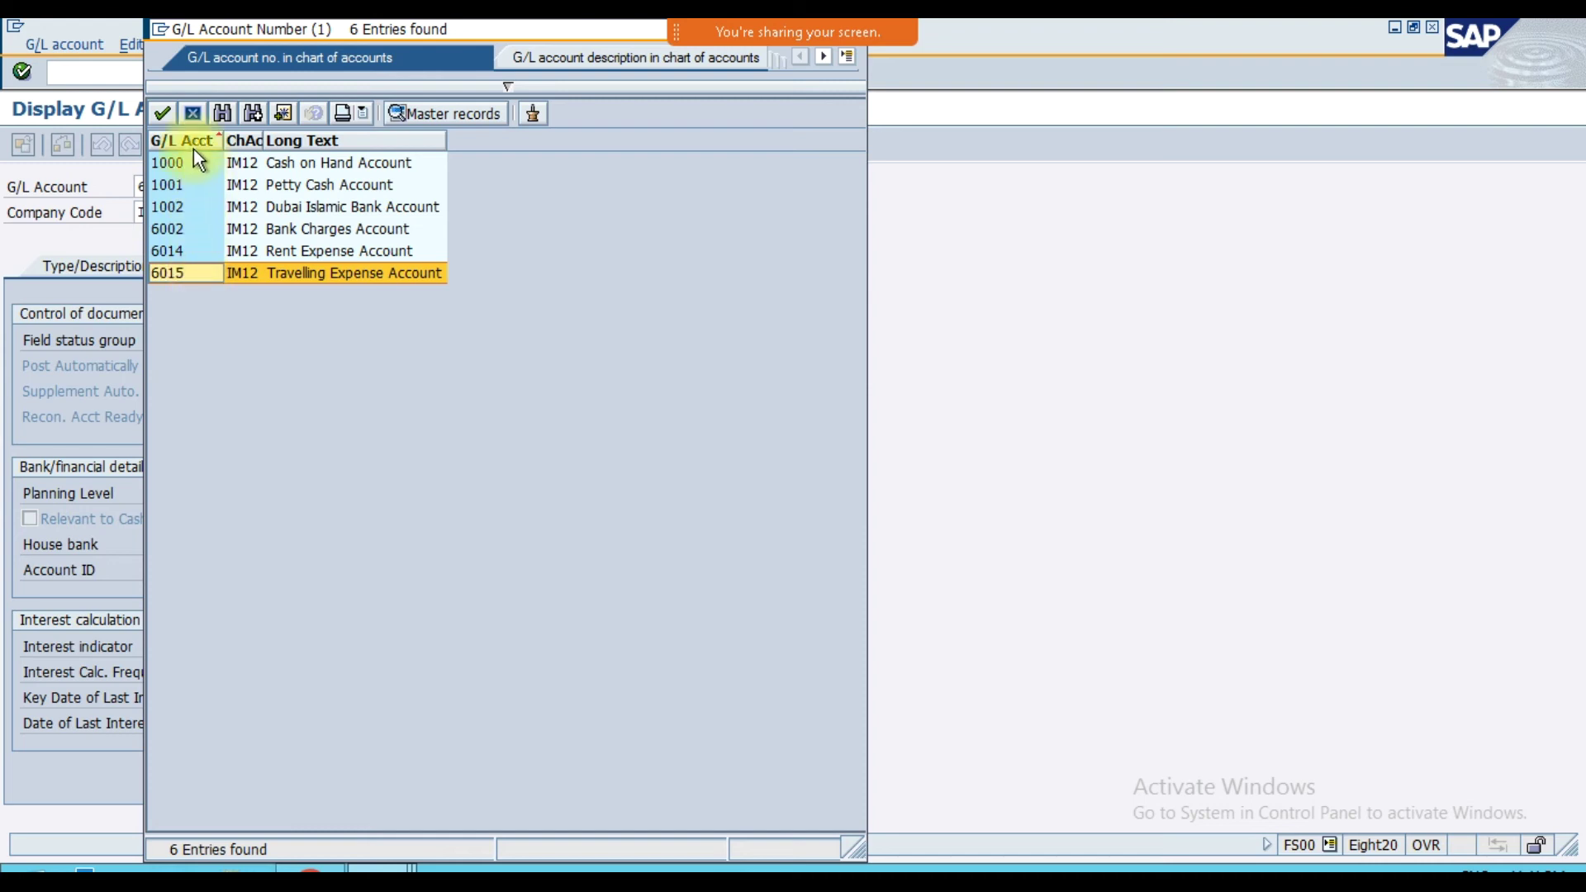
pyautogui.click(190, 120)
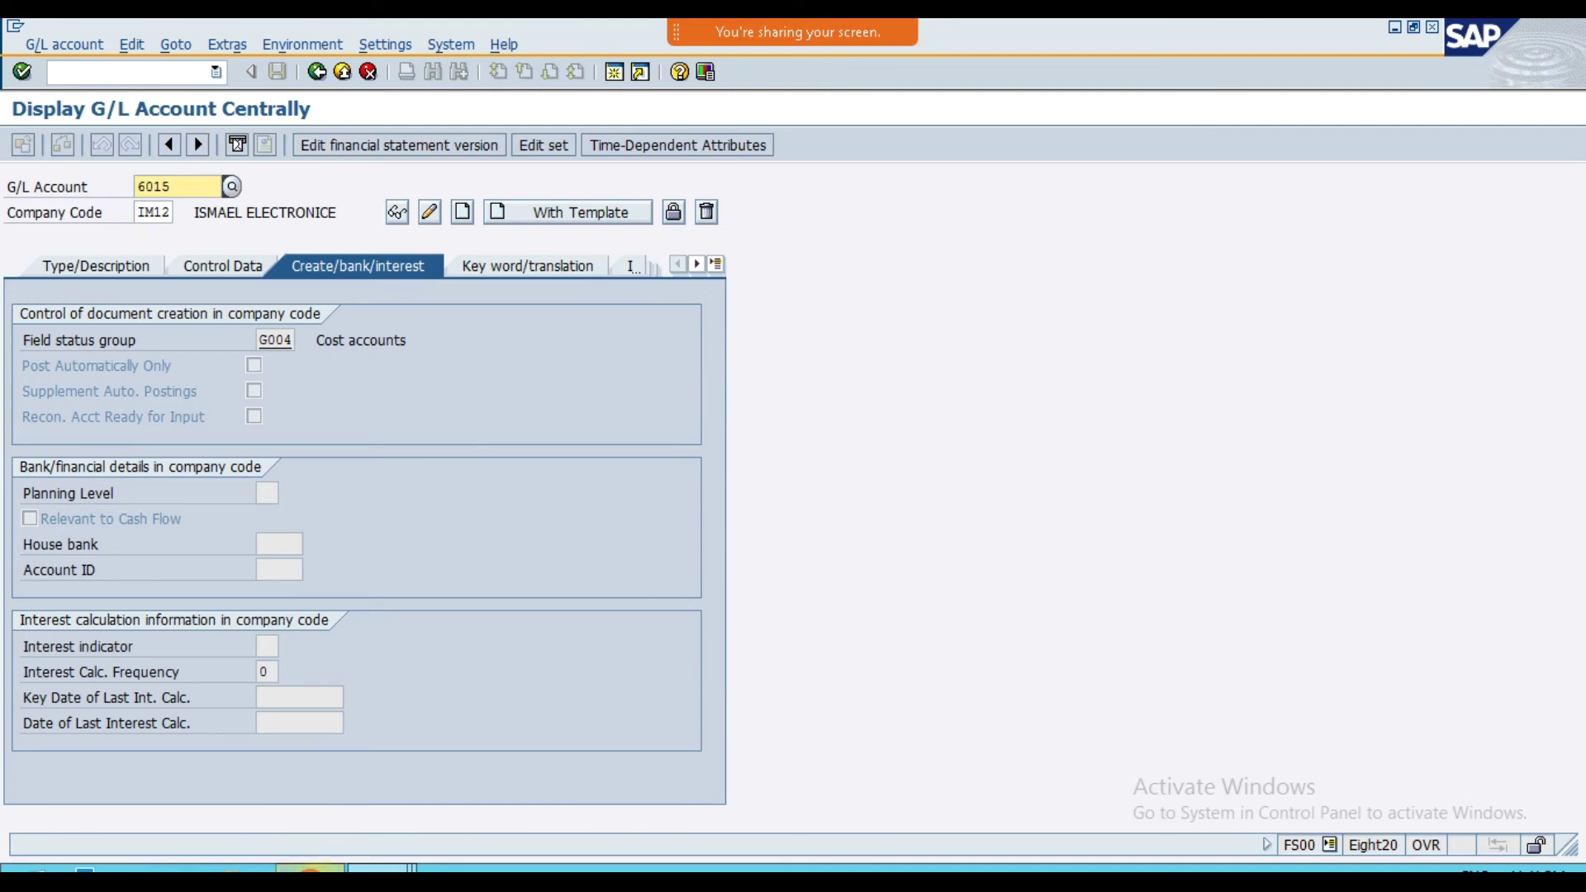
# - Switch to the SAP Fiori launchpad in the browser and find the Master Data apps for G/L accounts and chart of accounts
pyautogui.click(311, 869)
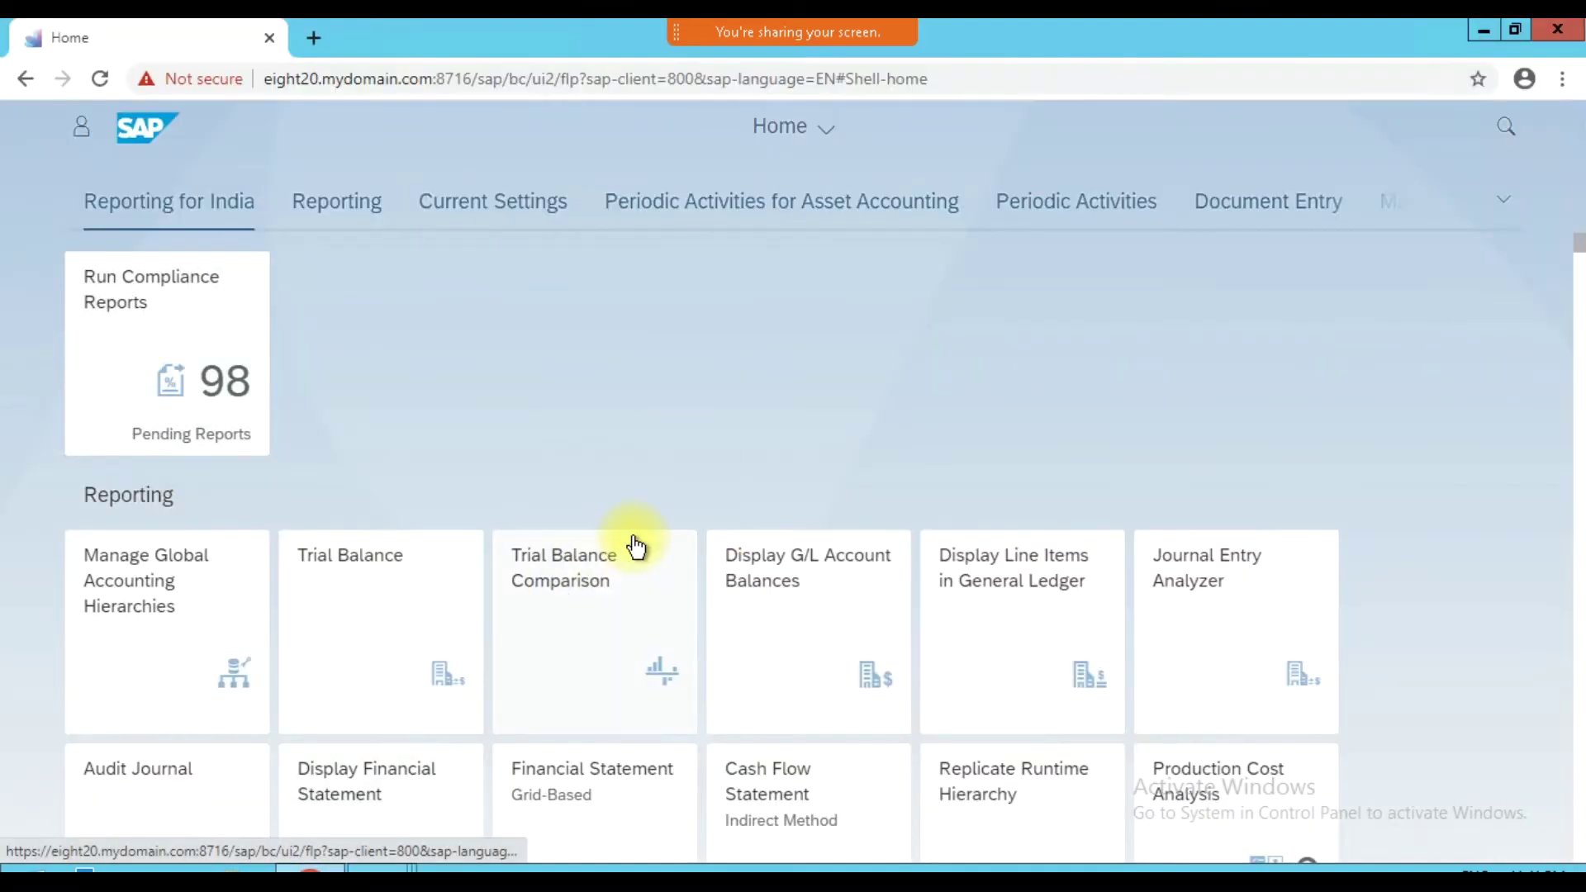
pyautogui.scroll(-3, 632, 545)
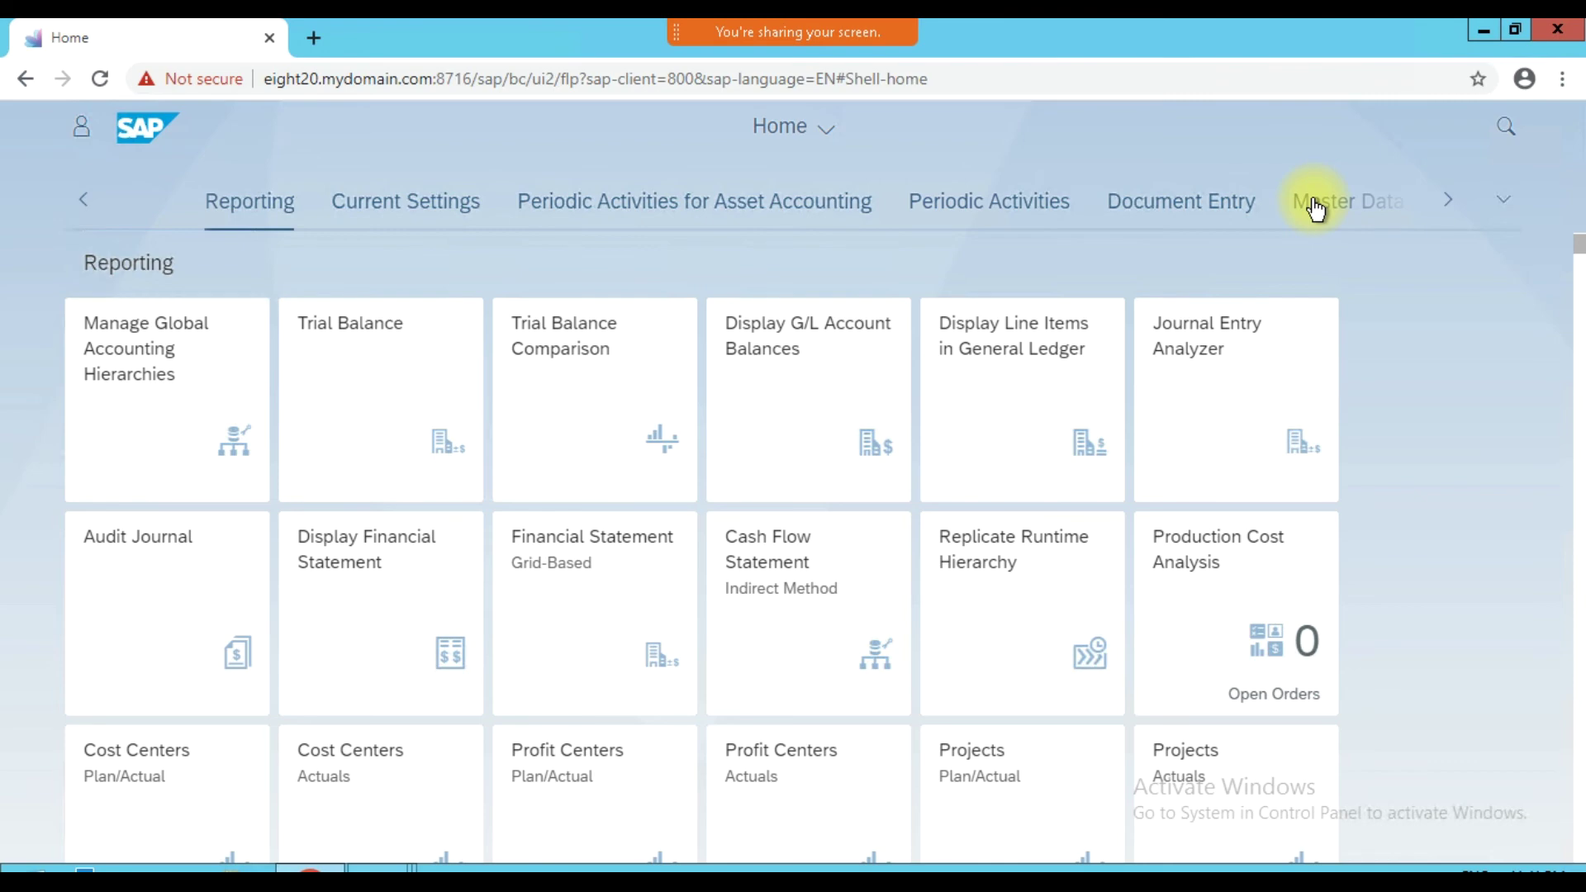
pyautogui.scroll(-10, 1137, 294)
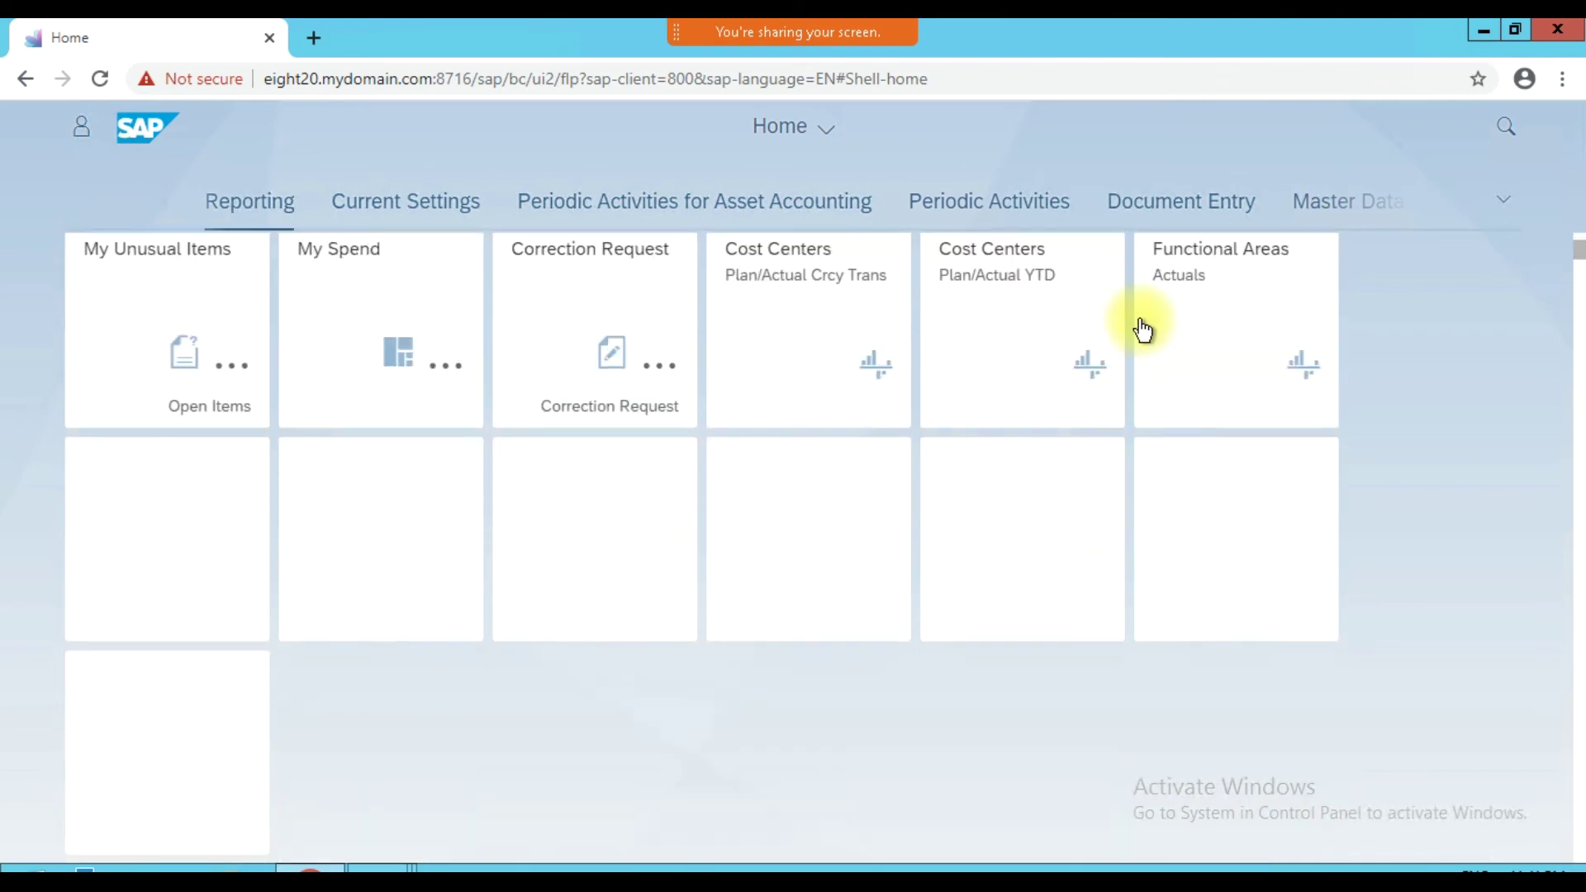
pyautogui.scroll(-8, 1140, 330)
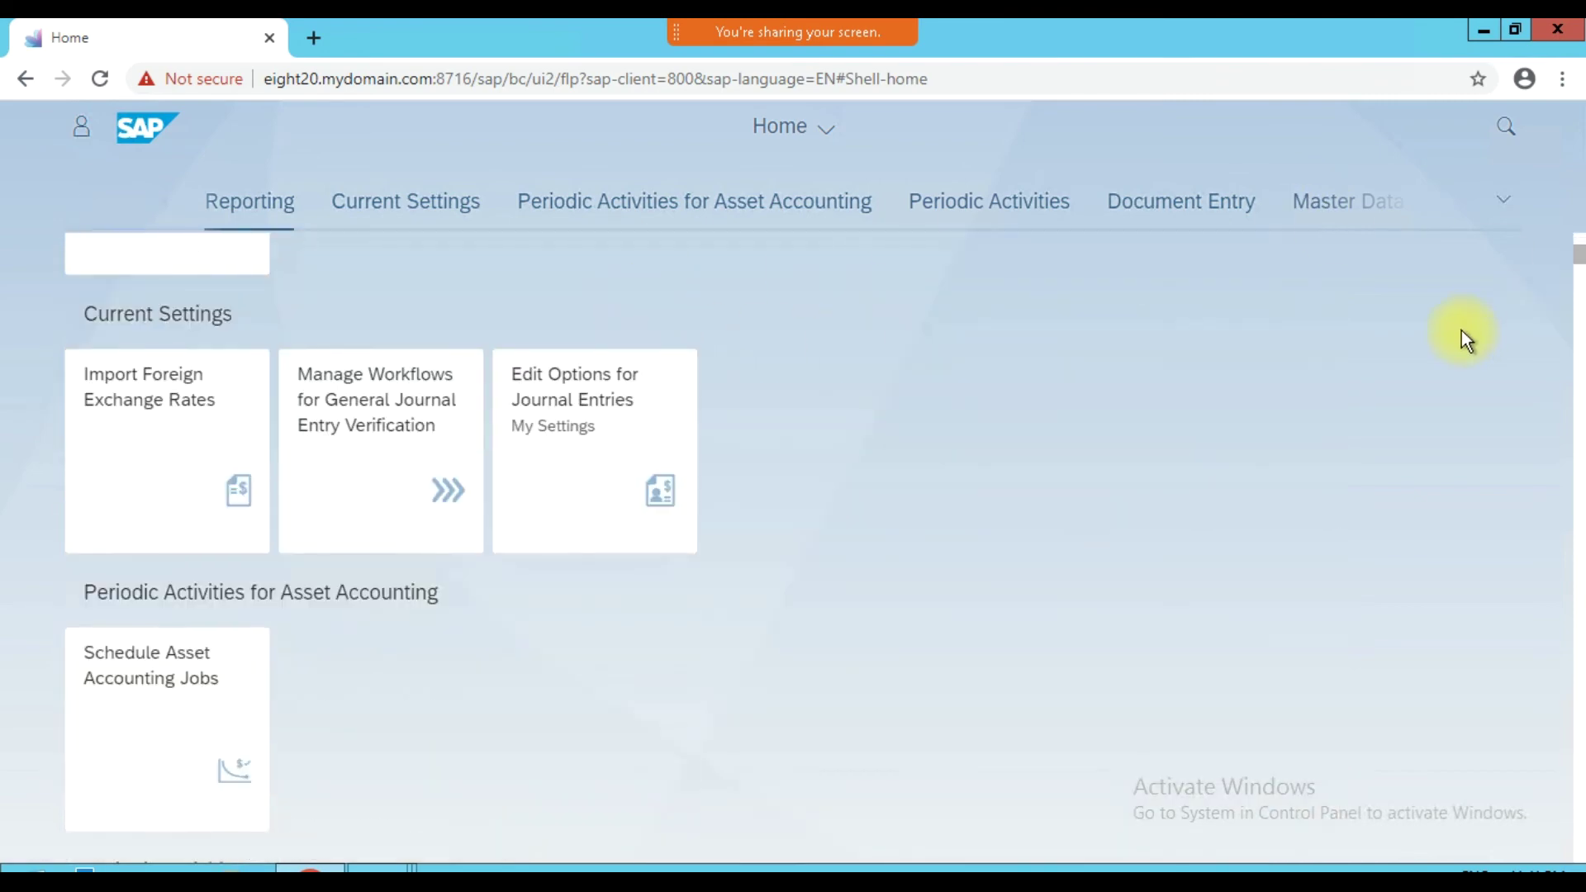
pyautogui.scroll(-6, 1271, 384)
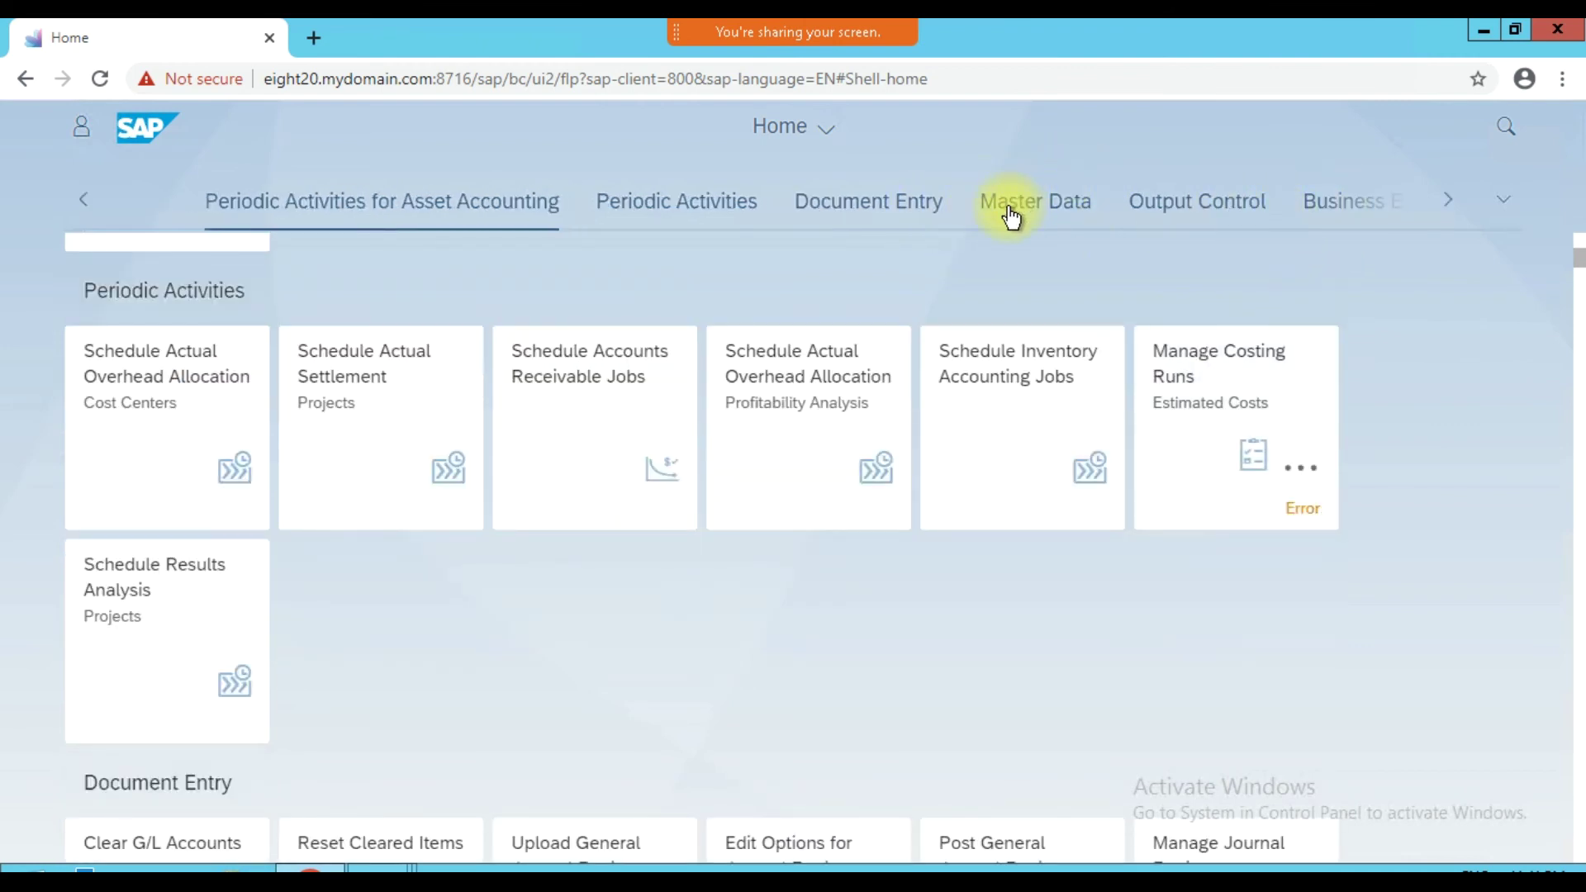
pyautogui.scroll(-5, 969, 277)
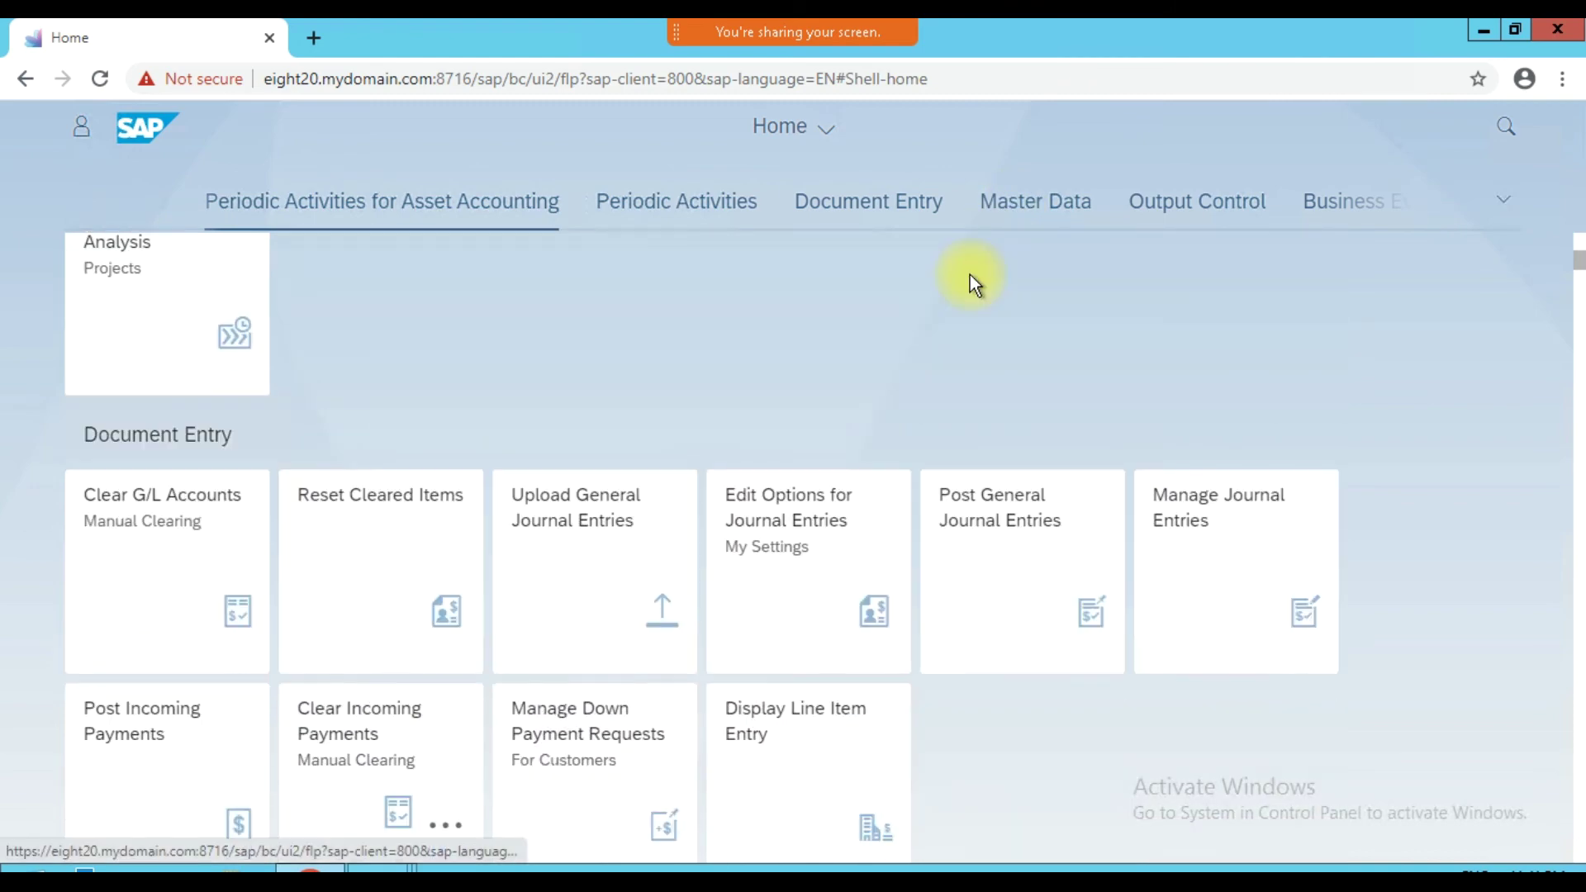
pyautogui.scroll(-4, 970, 275)
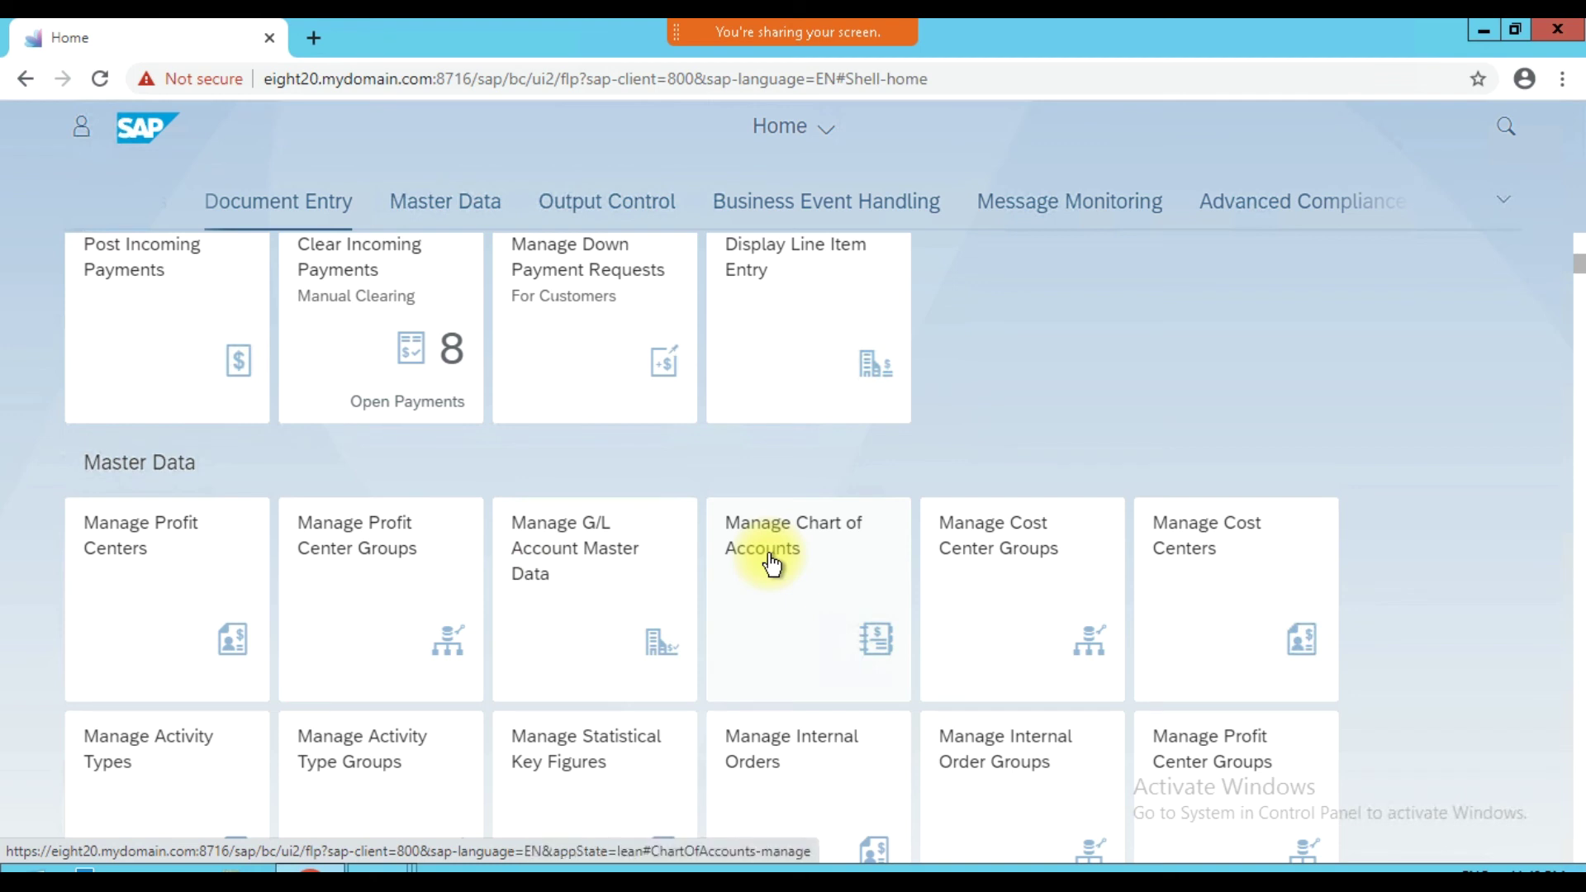
# - Open the Manage G/L Account Master Data app and list the G/L accounts of chart of accounts IM12
pyautogui.click(582, 561)
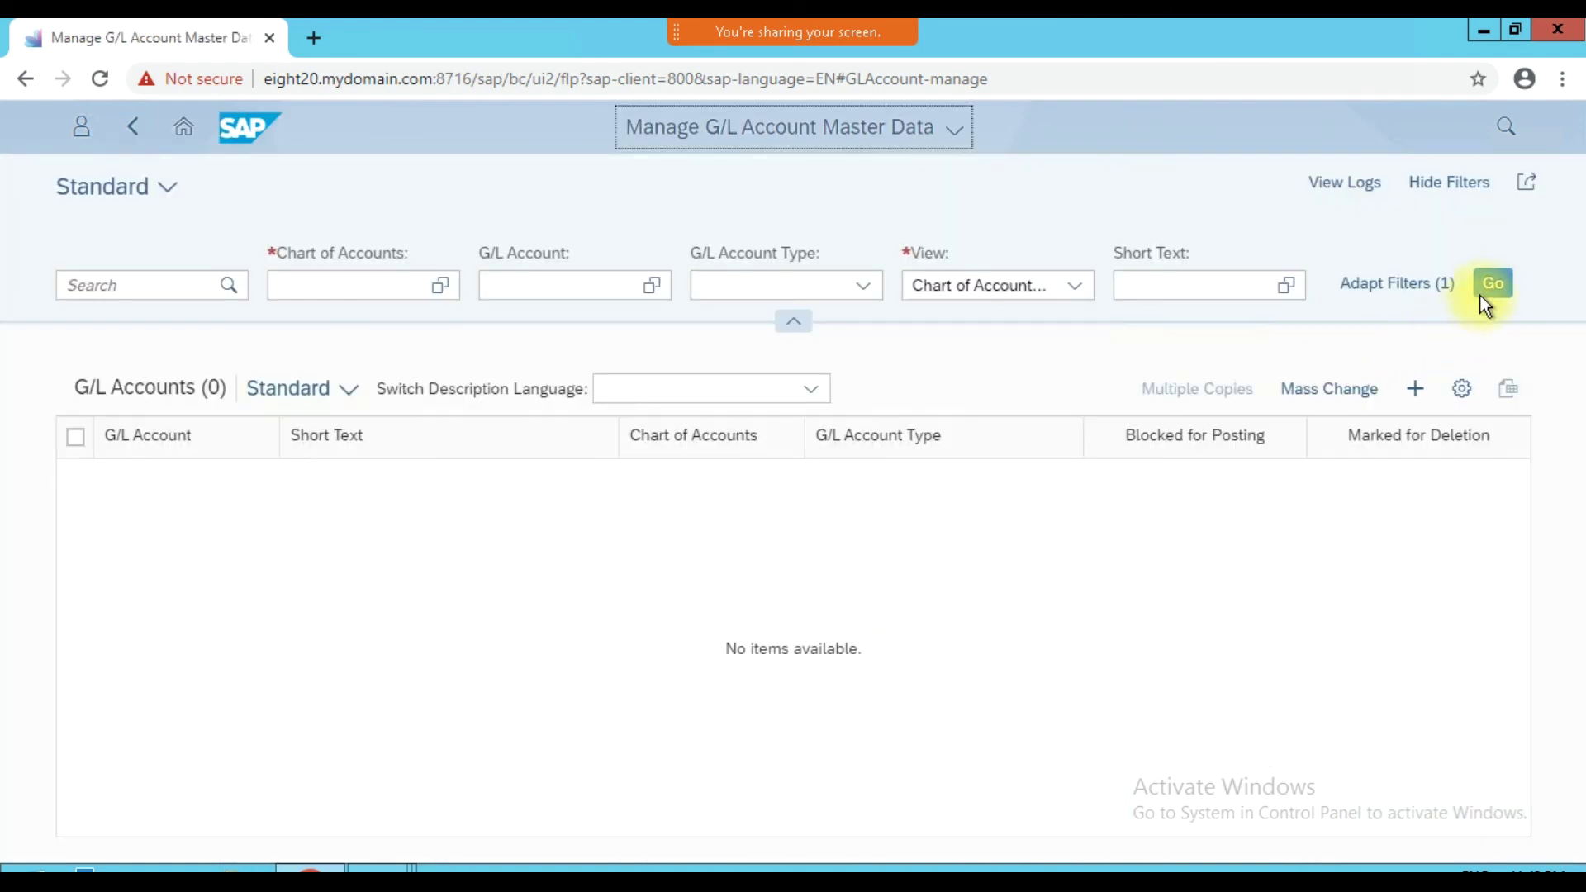
pyautogui.click(369, 285)
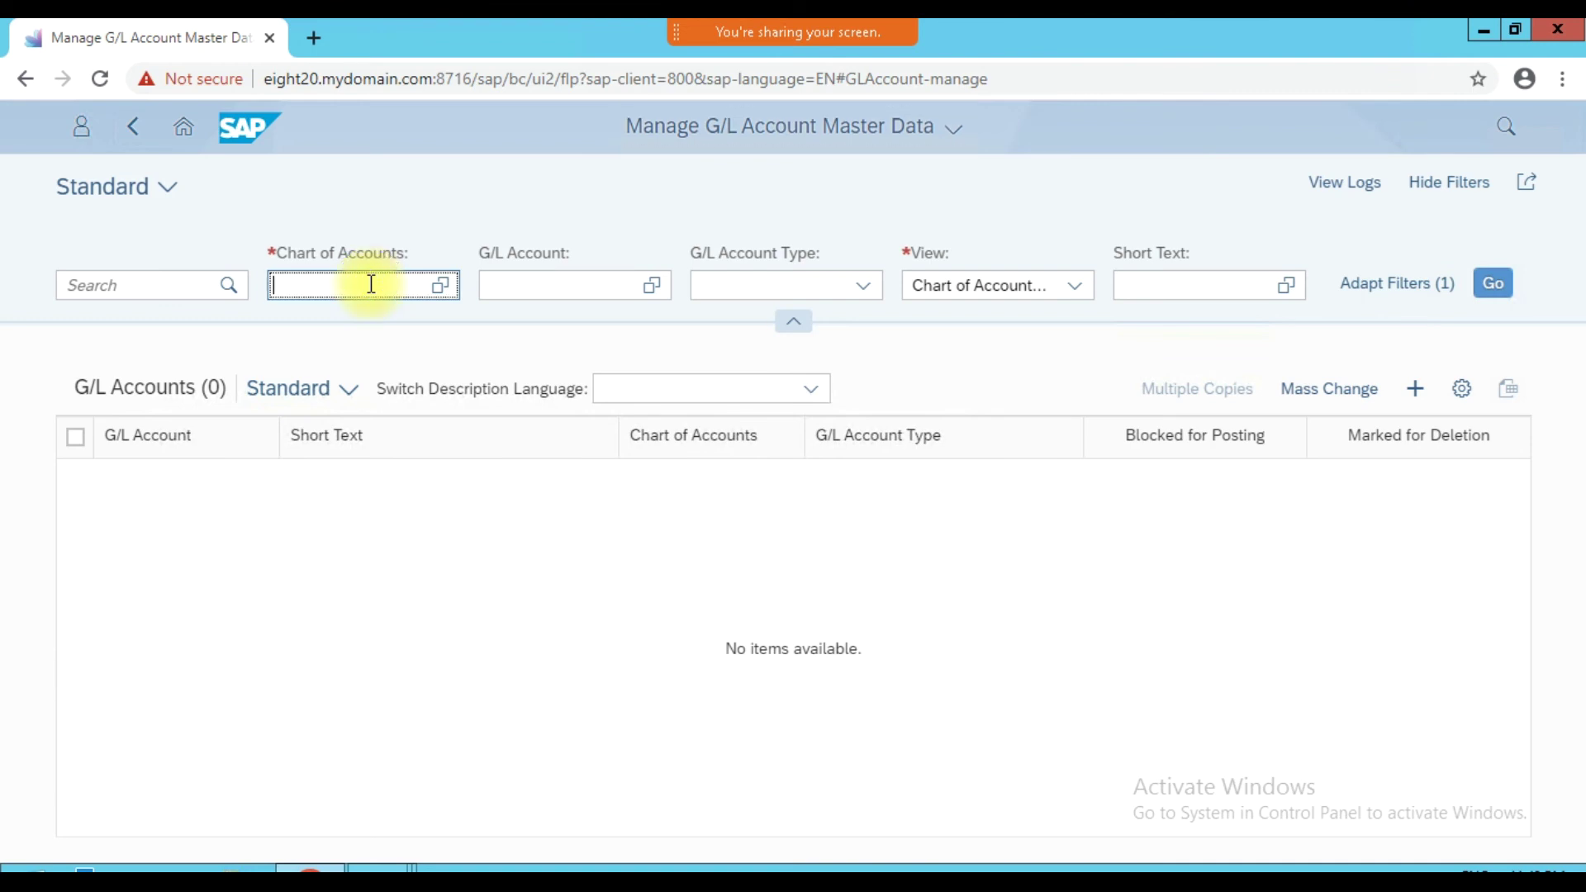
pyautogui.write('IM12')
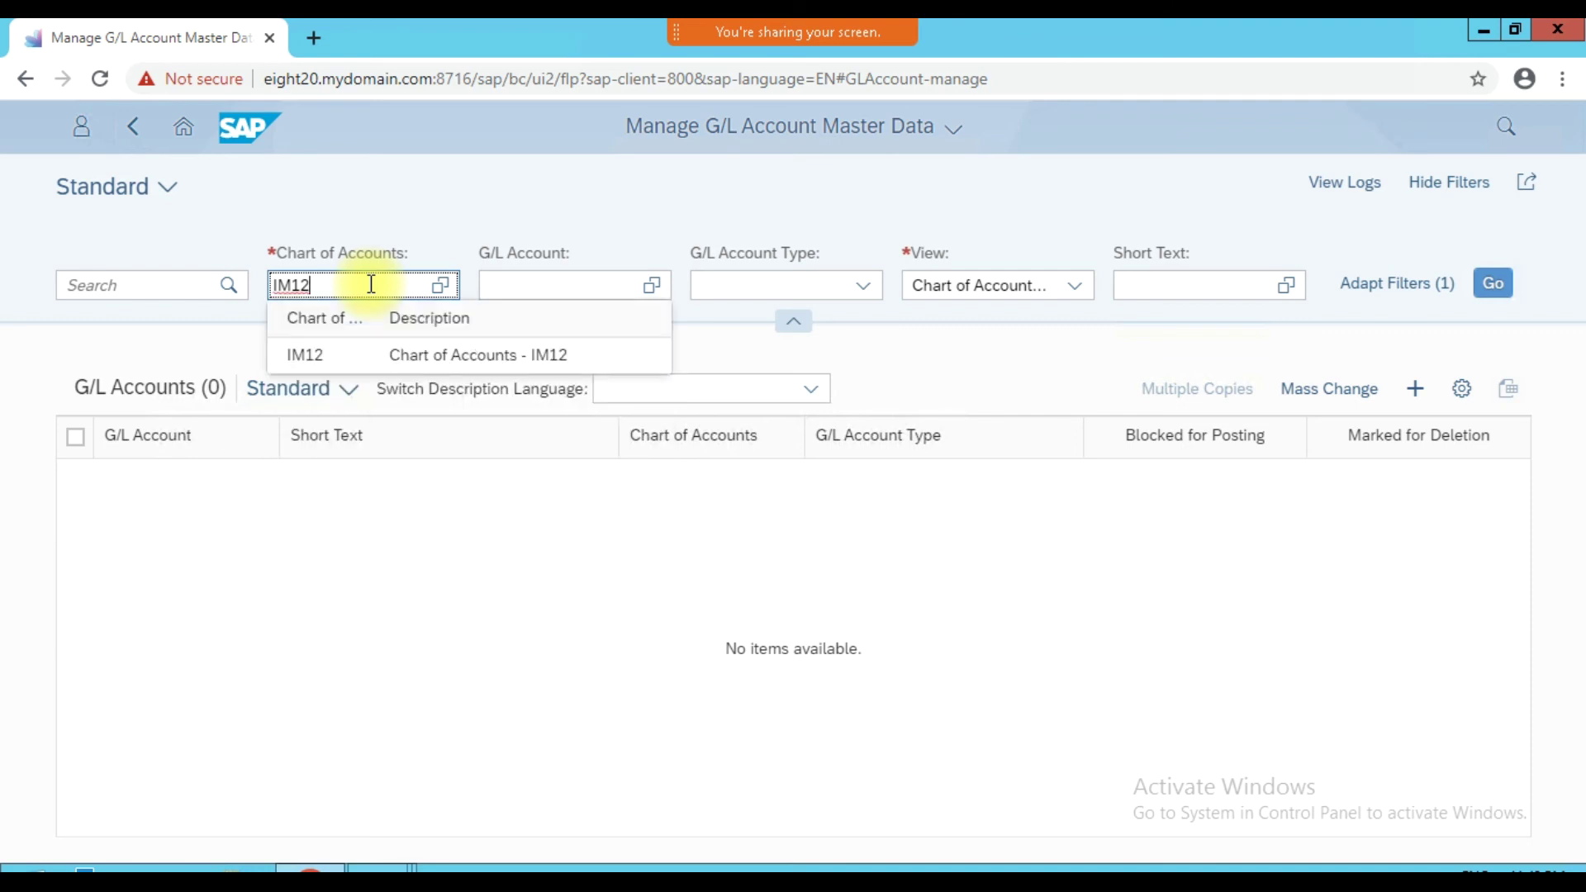
pyautogui.click(460, 355)
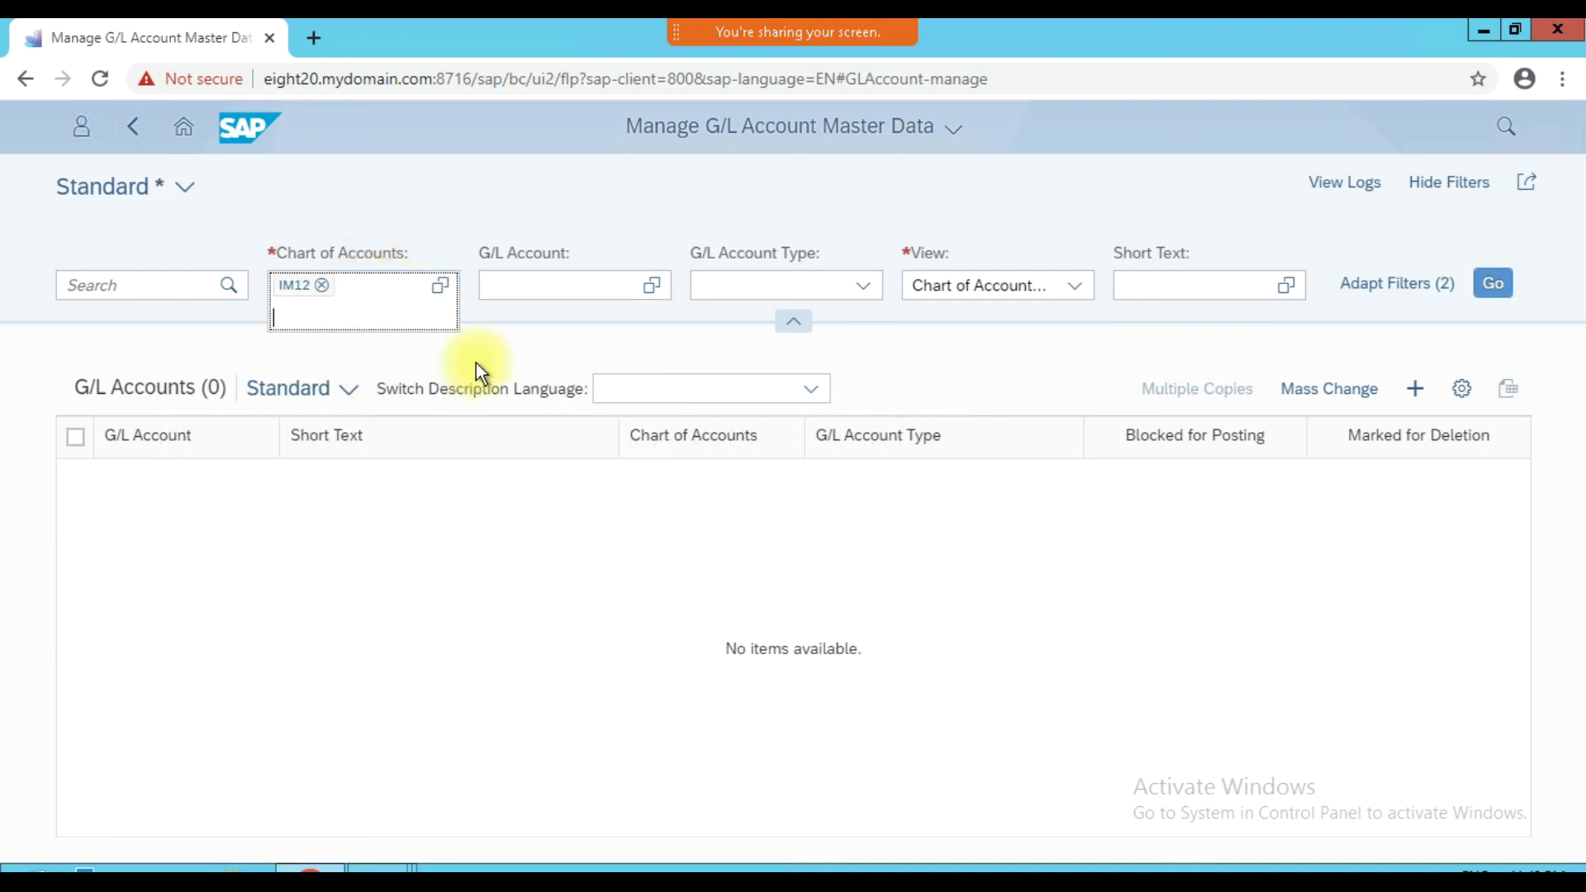
pyautogui.click(1498, 289)
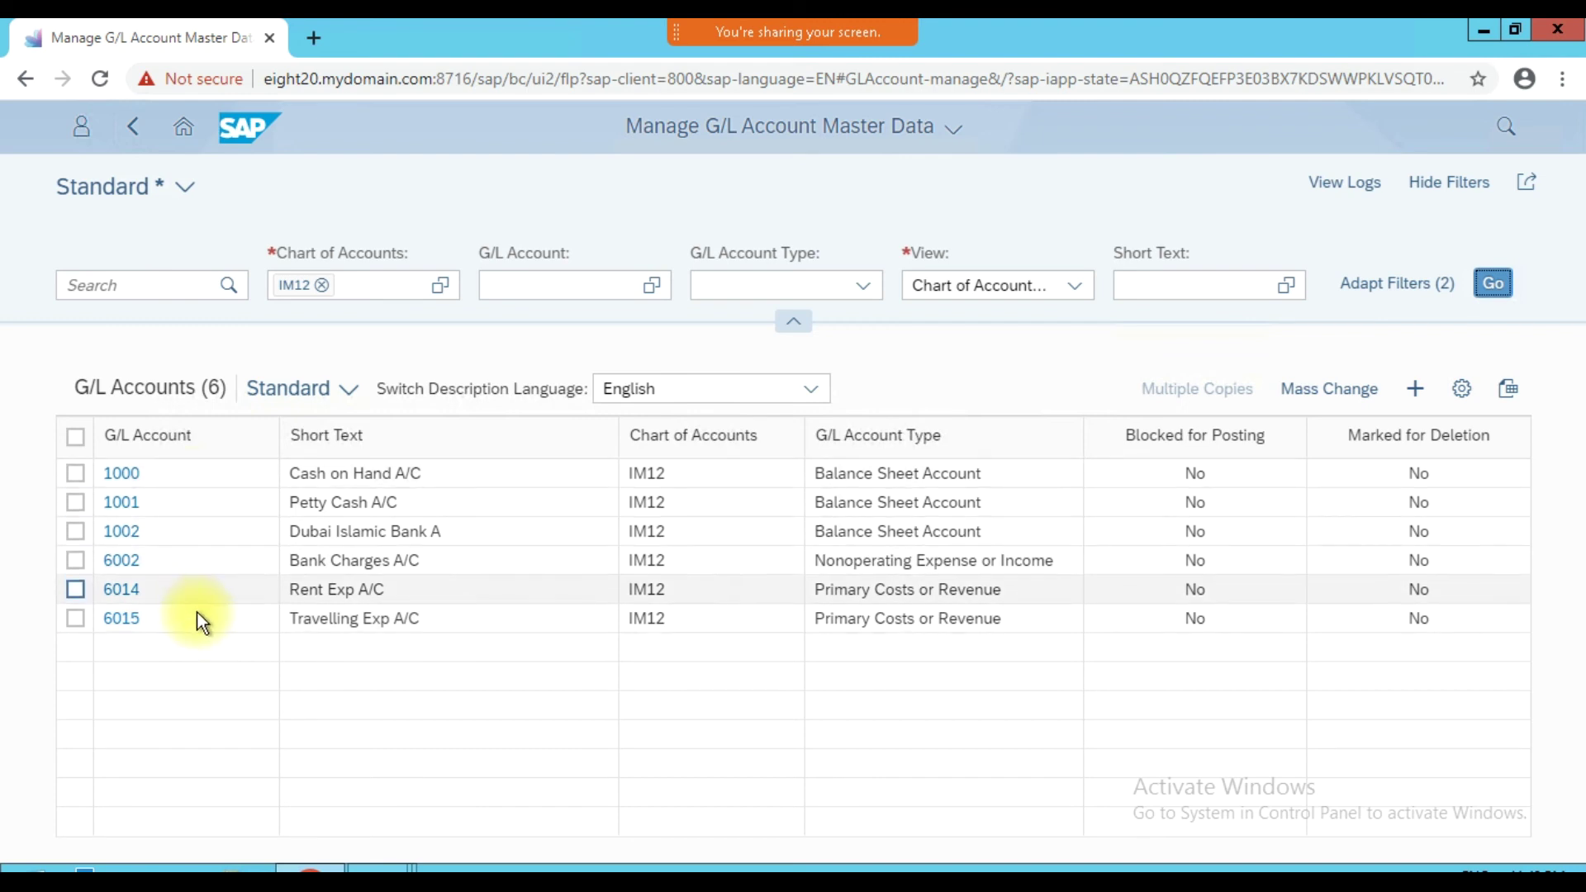
# - Switch to the SAP GUI display of G/L account 6015 for comparison, and return to the Fiori account list
pyautogui.moveTo(382, 863)
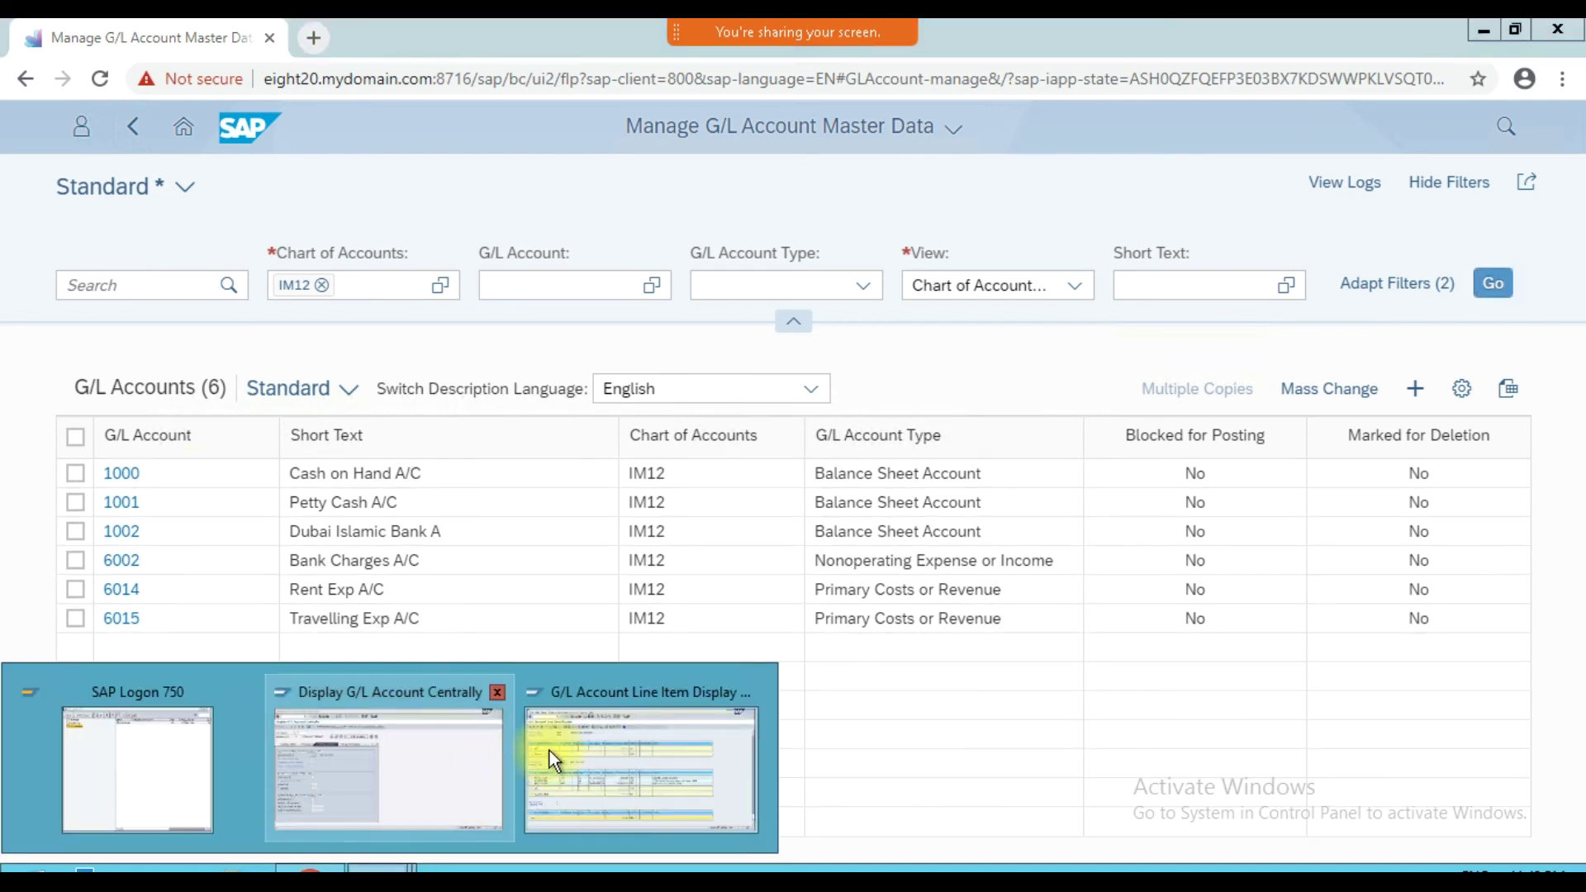
pyautogui.click(468, 760)
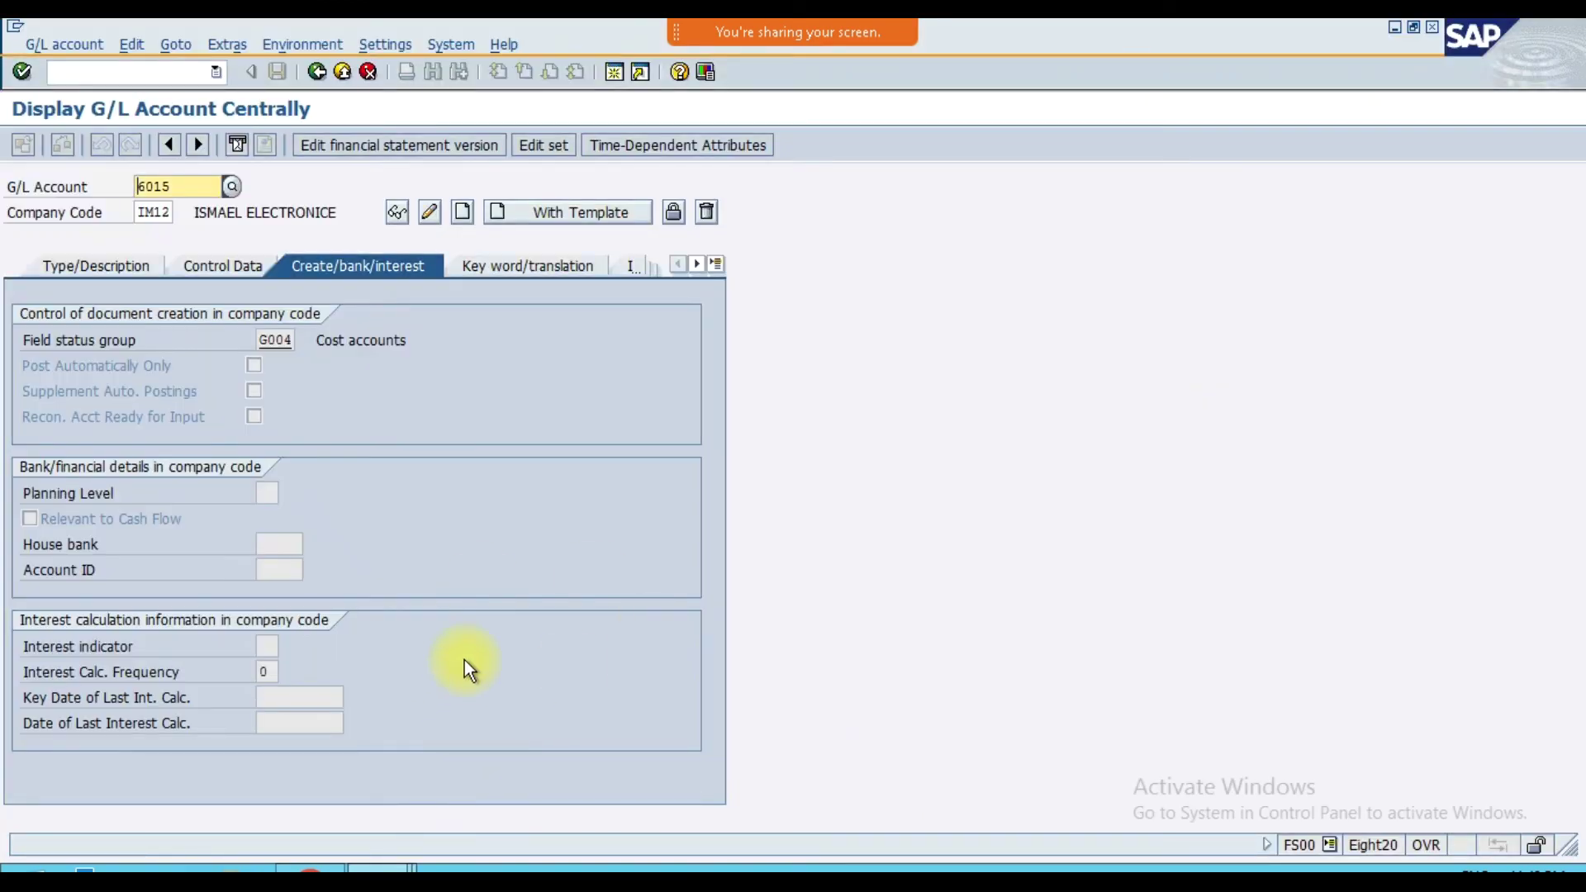
pyautogui.hotkey('alt', 'Tab')
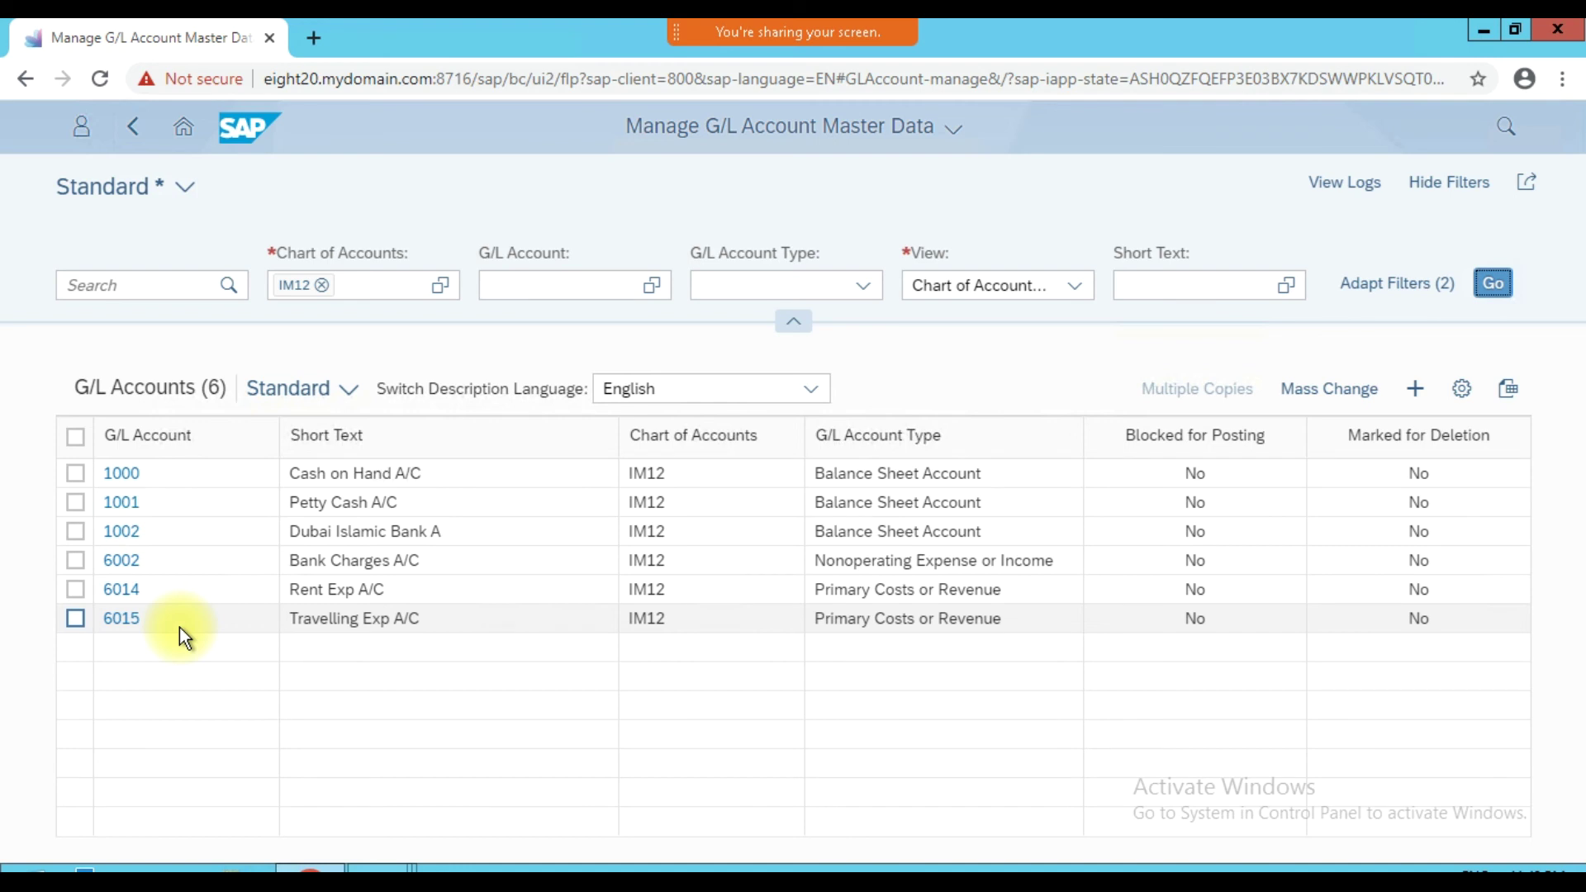
# - Start a new G/L account master record with account number 6016 in chart of accounts IM12
pyautogui.click(1415, 395)
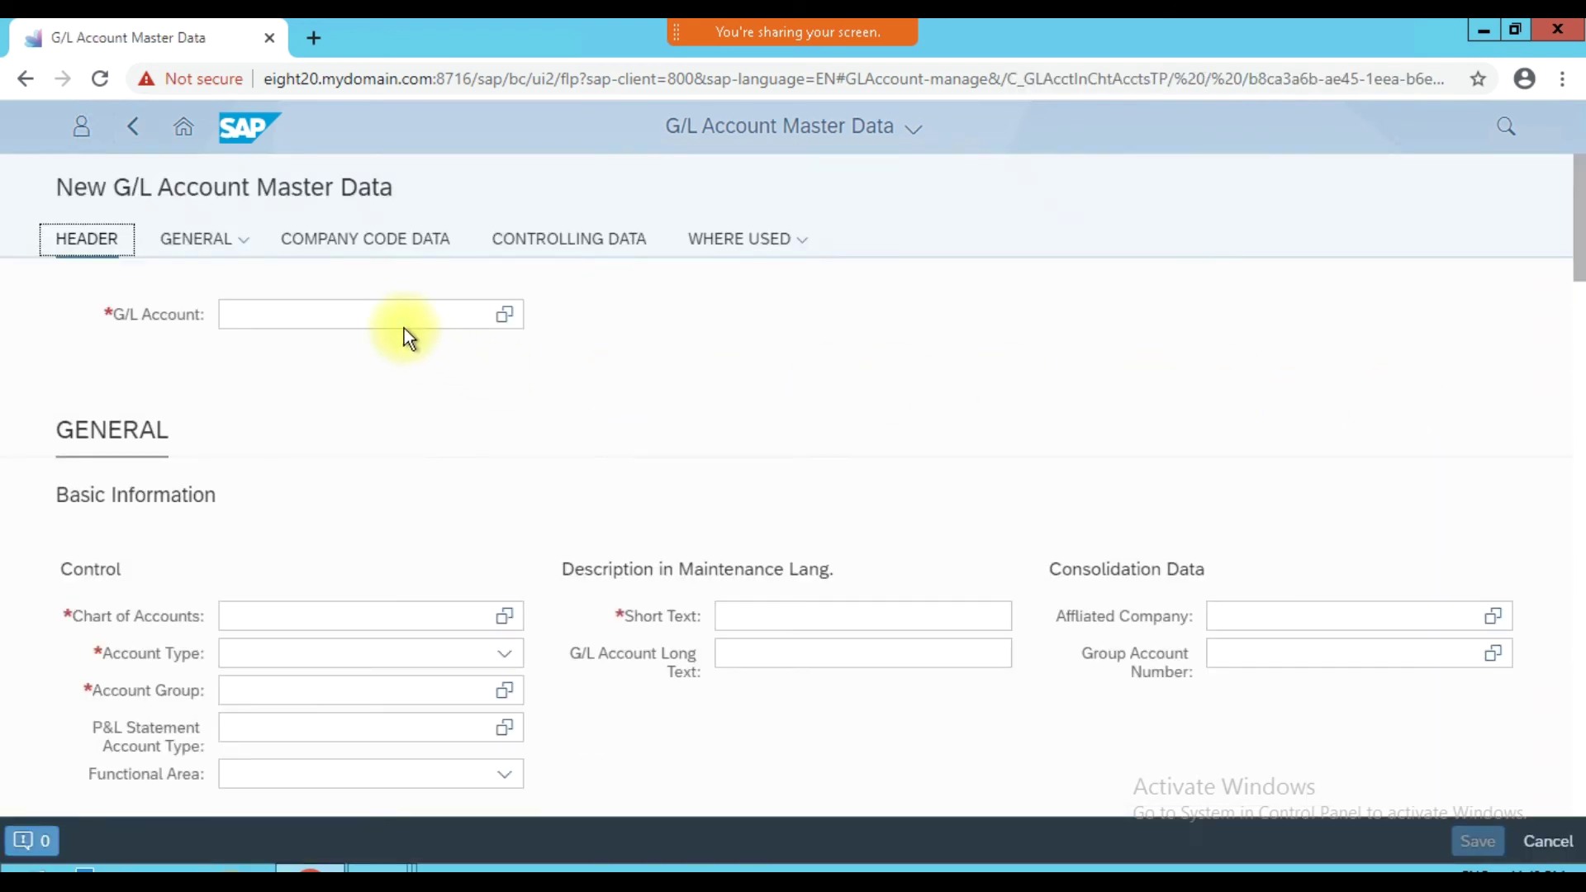
pyautogui.click(399, 316)
pyautogui.write('6016')
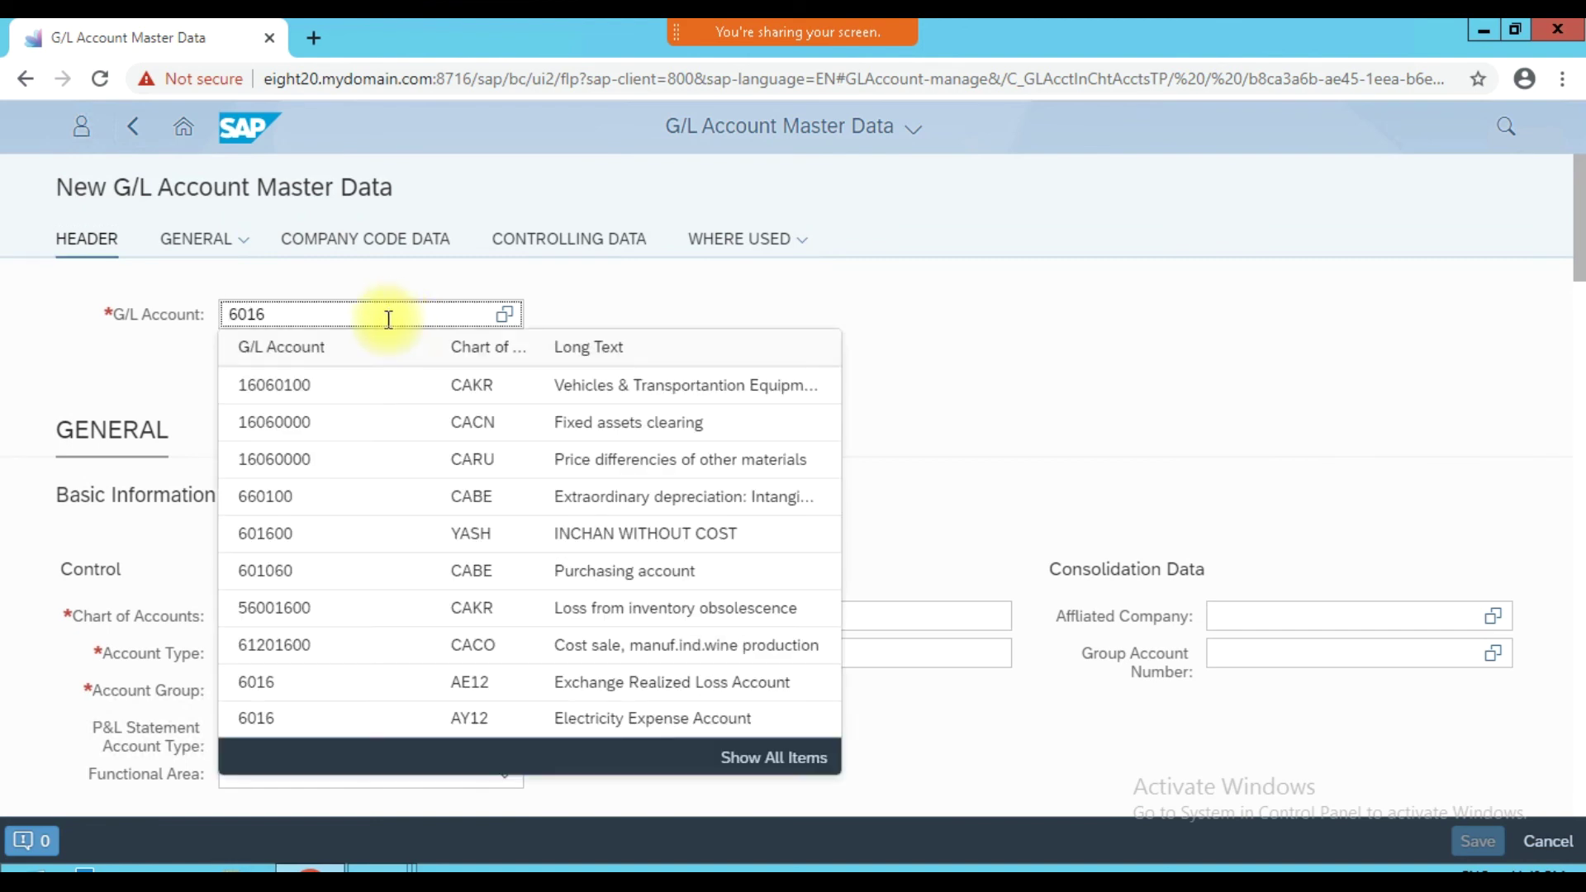
pyautogui.click(100, 337)
pyautogui.scroll(-1, 235, 434)
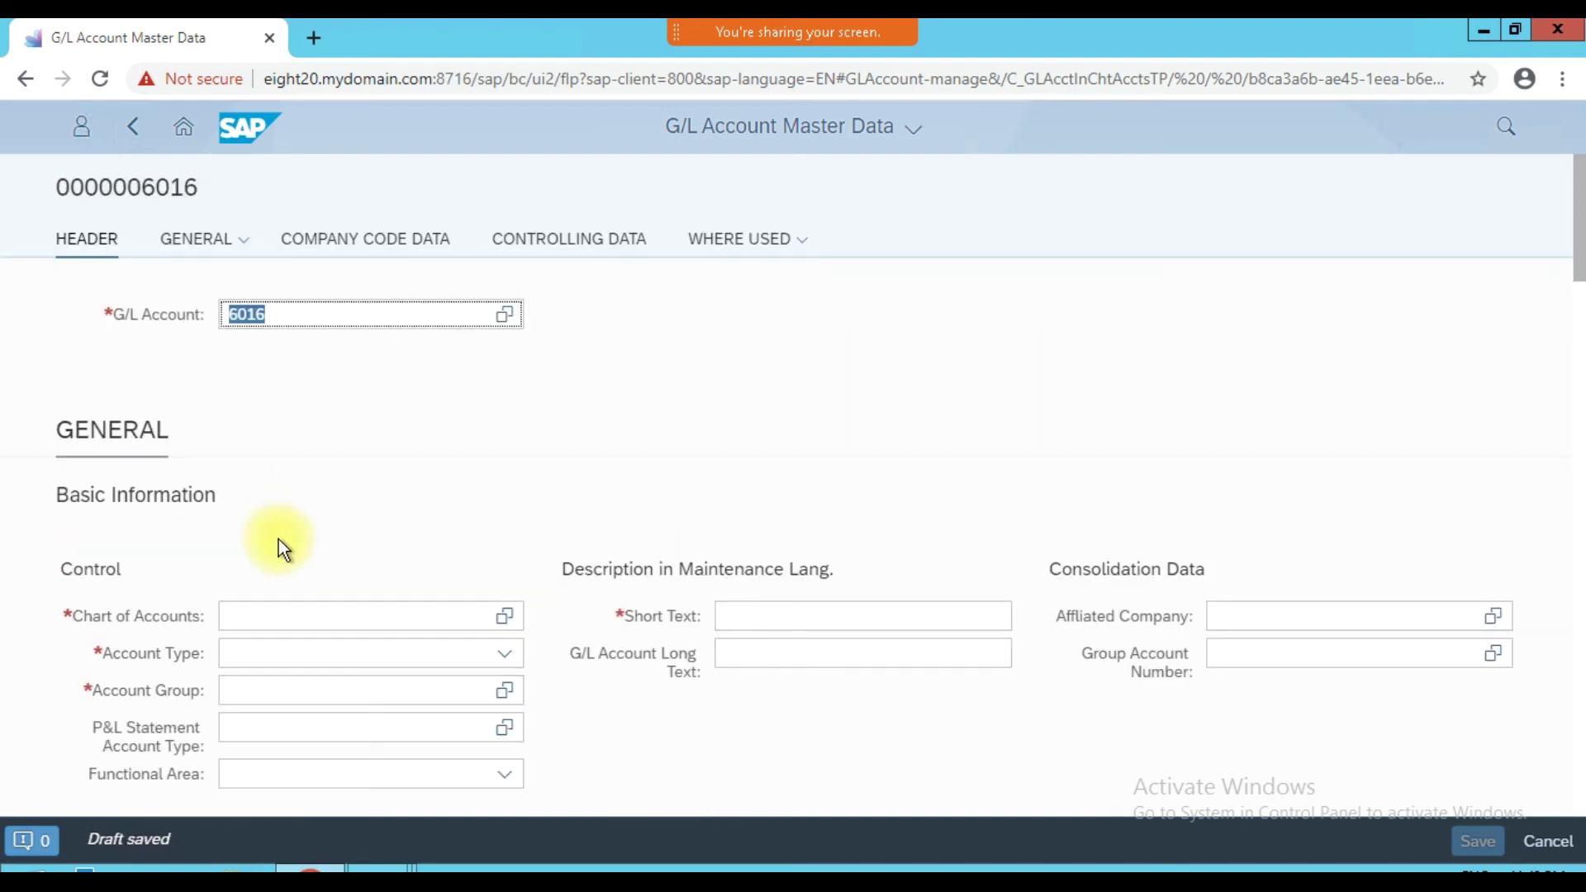
pyautogui.click(302, 615)
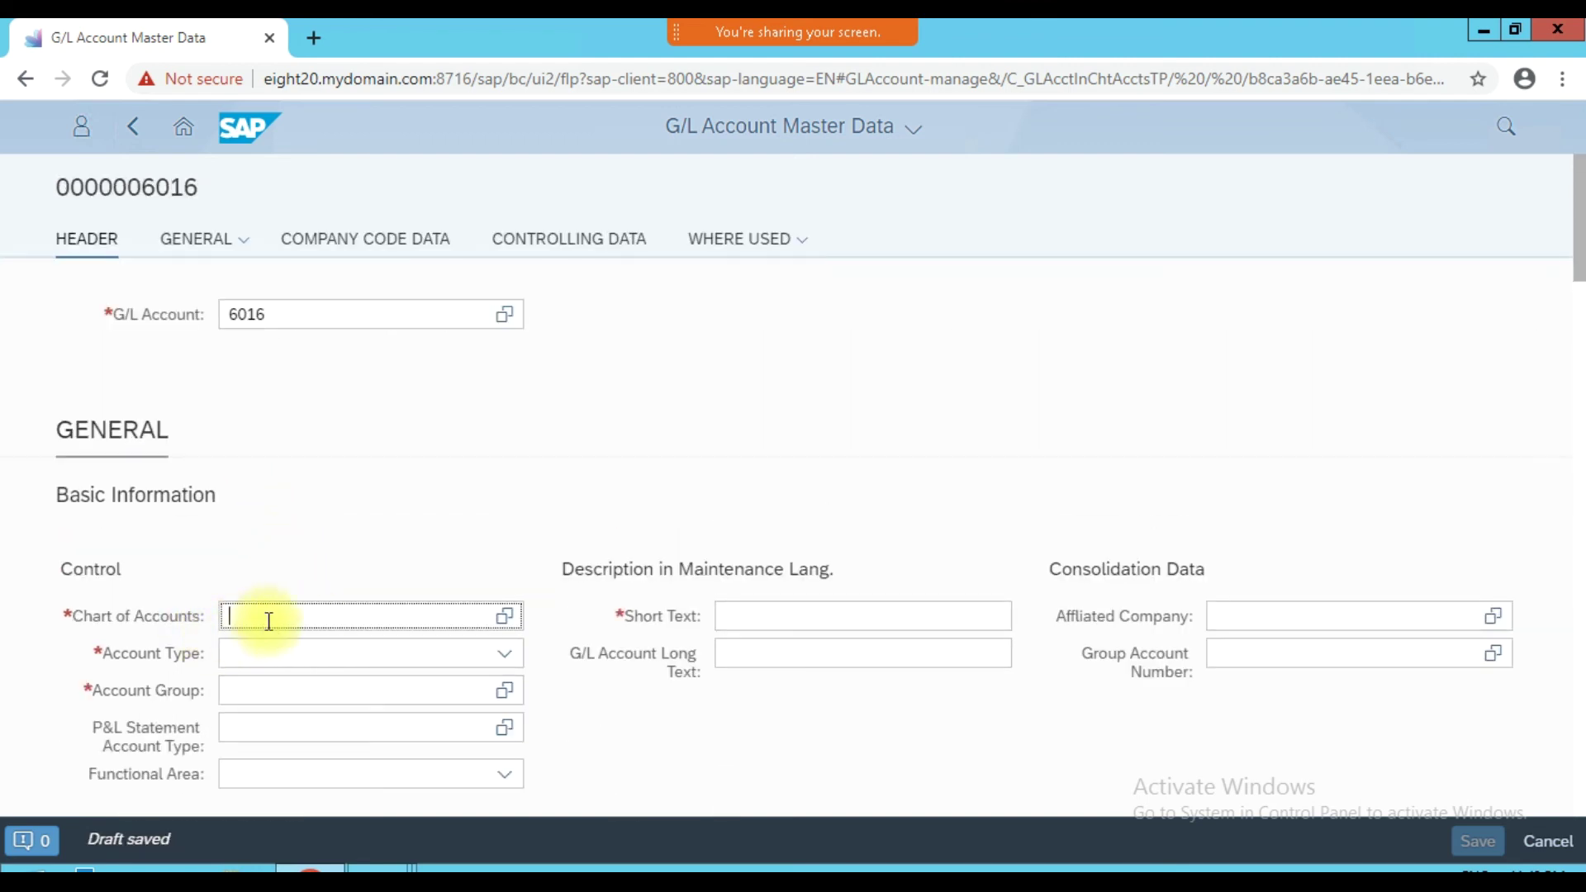
pyautogui.write('IM12')
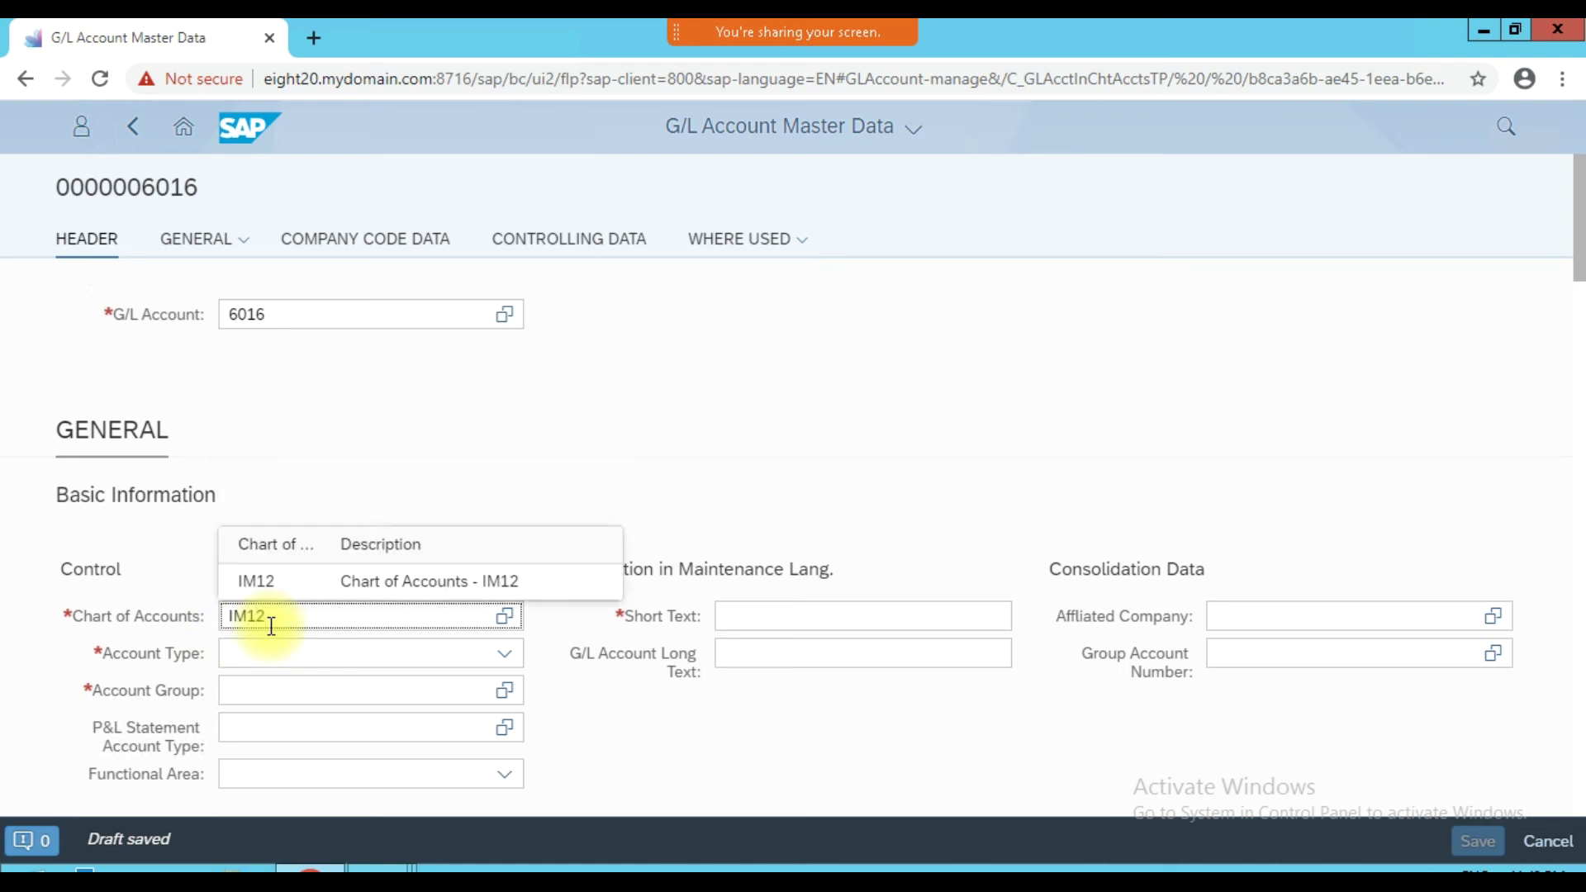
pyautogui.press('Tab')
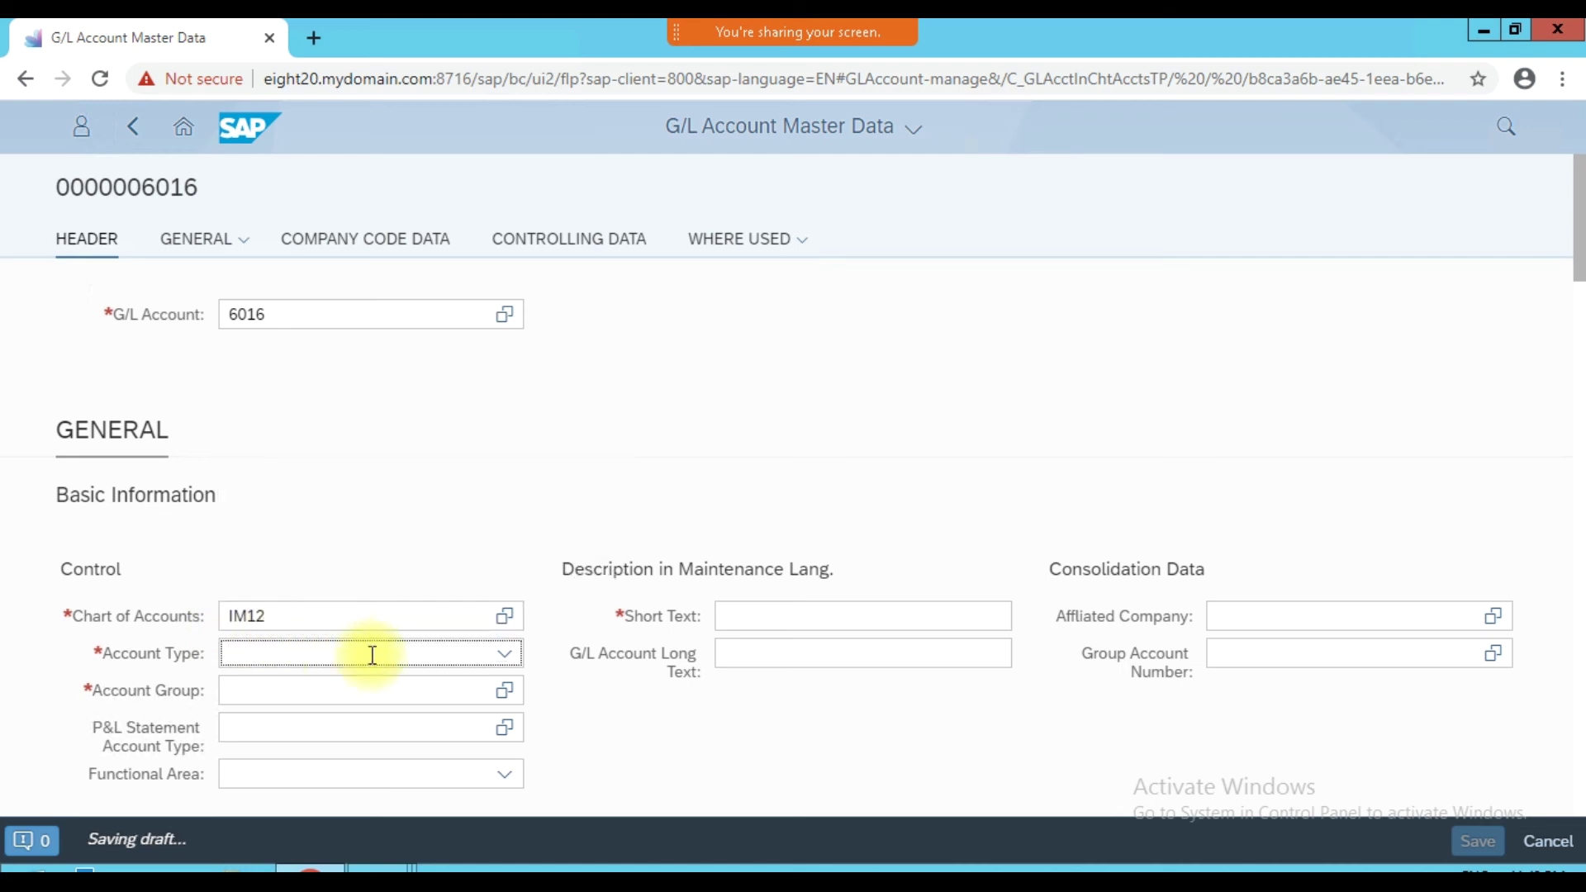
# - Set the new account's type to Primary Costs or Revenue and its account group to EXPE
pyautogui.click(505, 660)
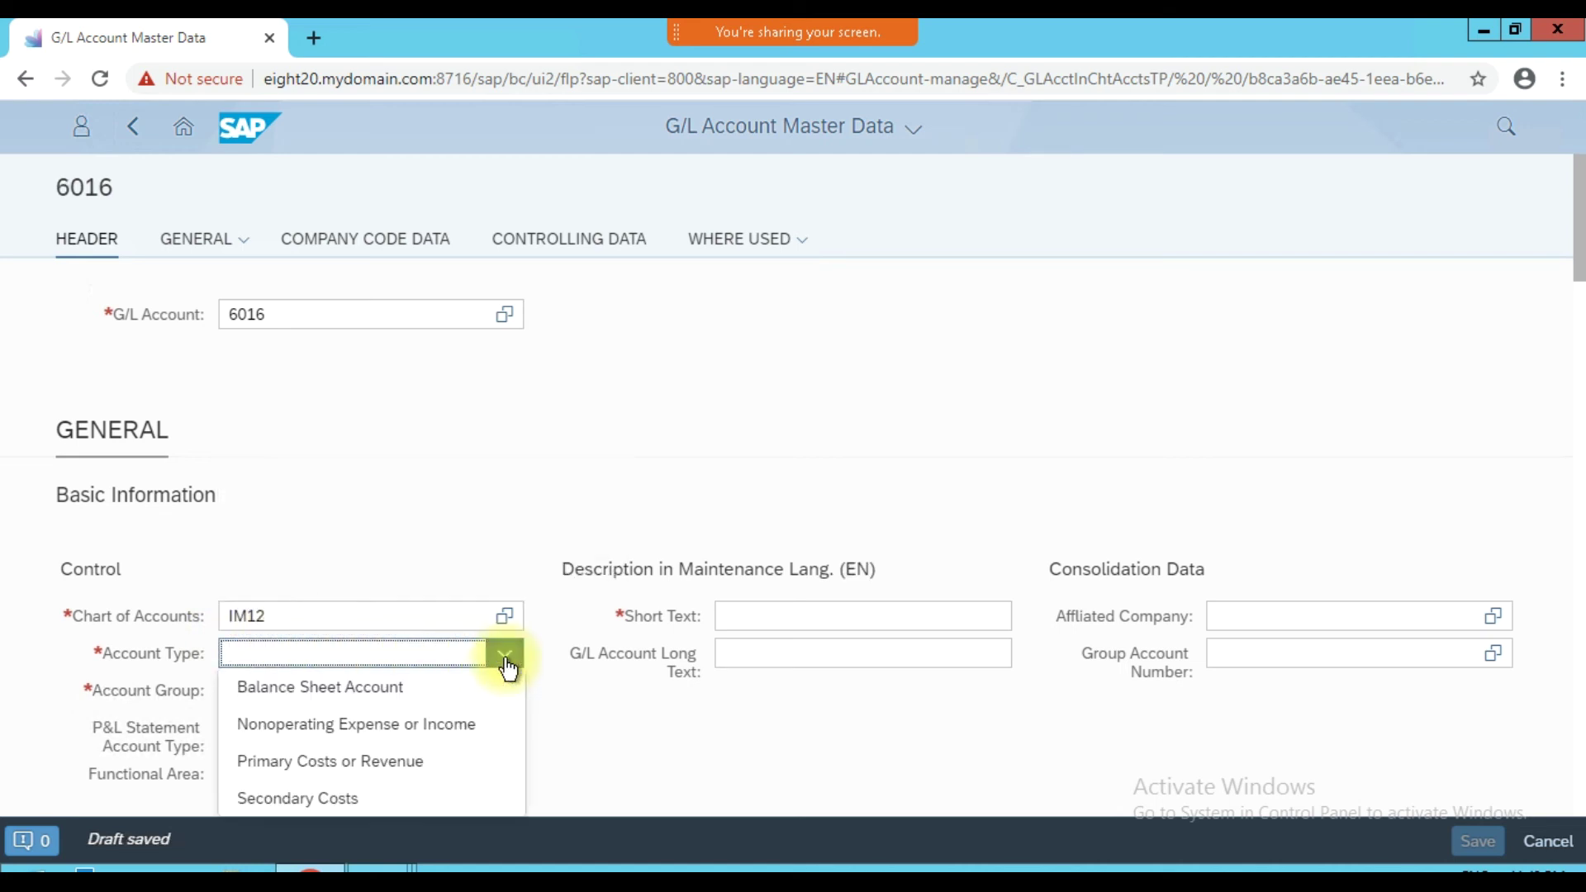
pyautogui.click(408, 773)
pyautogui.click(532, 532)
pyautogui.scroll(-1, 532, 532)
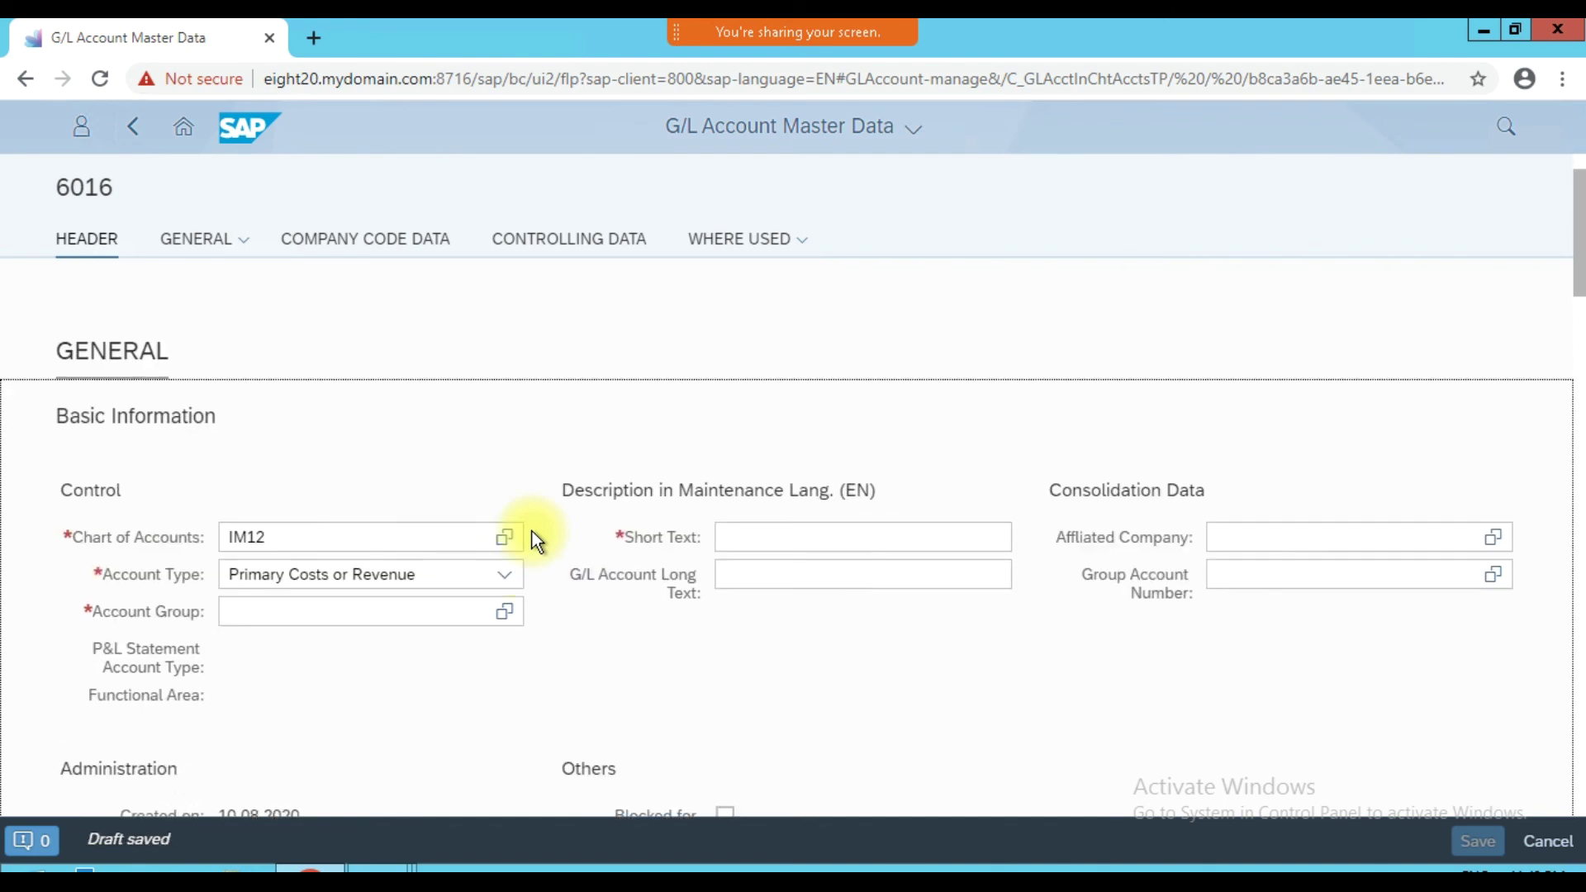
pyautogui.click(512, 614)
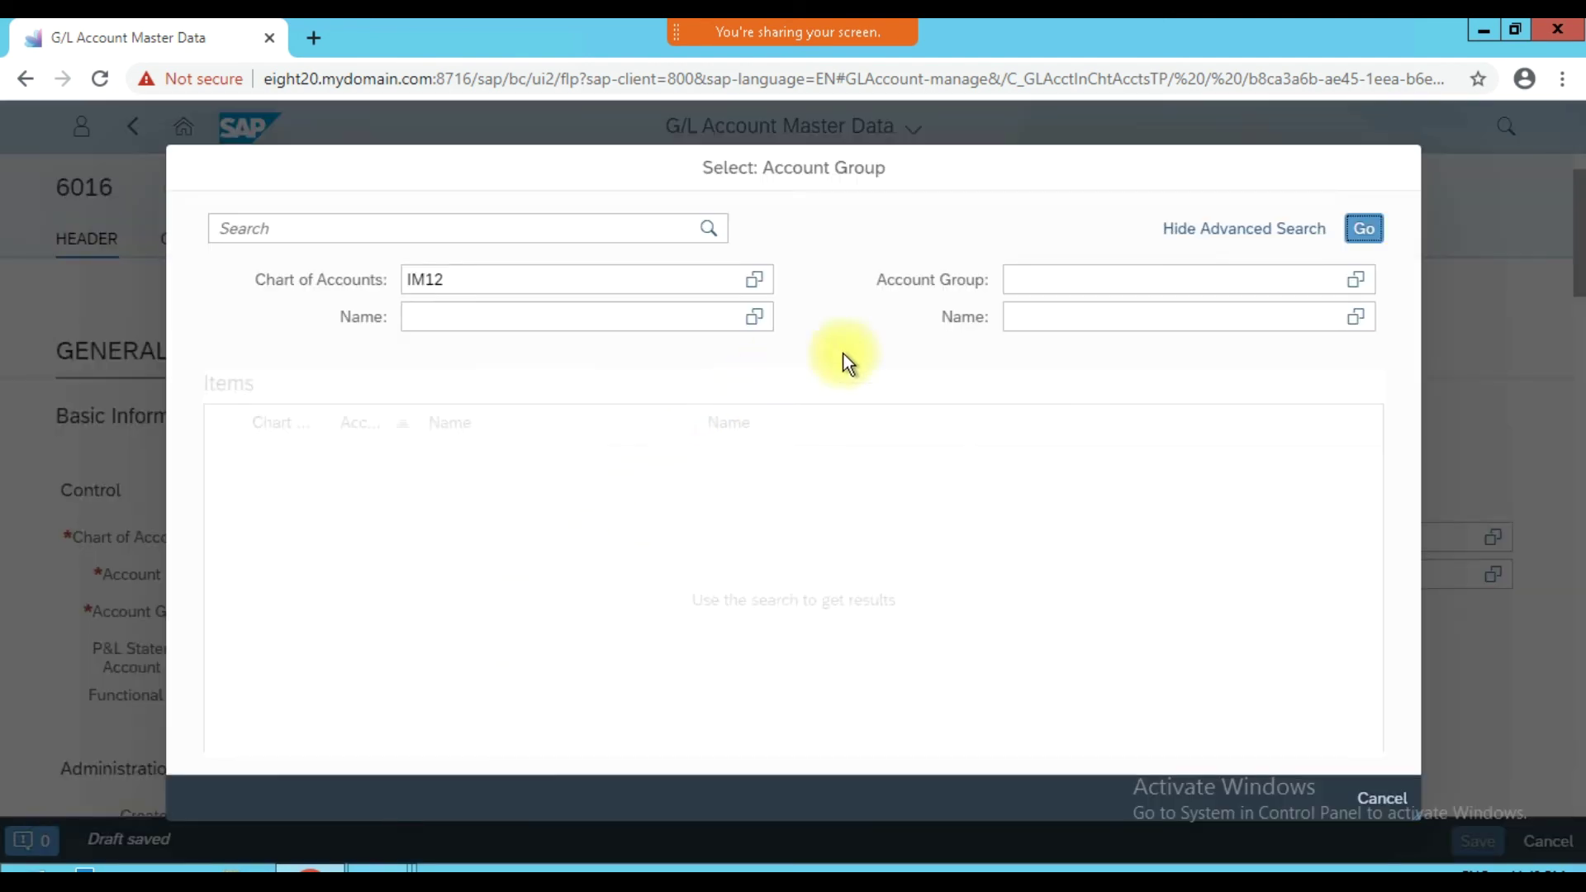
pyautogui.click(451, 279)
pyautogui.click(1363, 229)
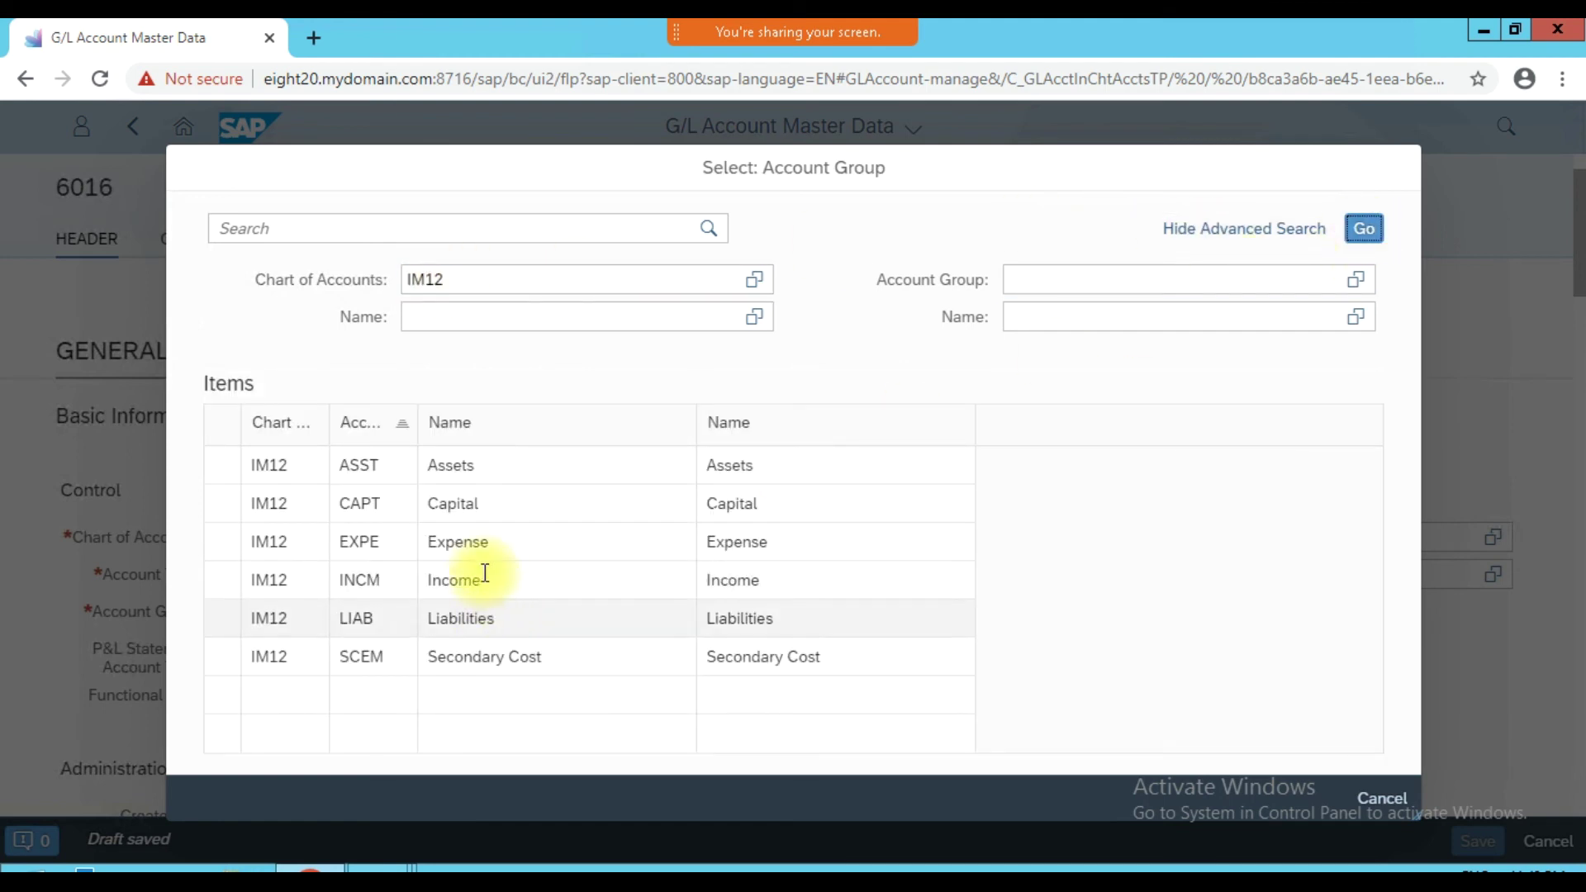
pyautogui.click(484, 553)
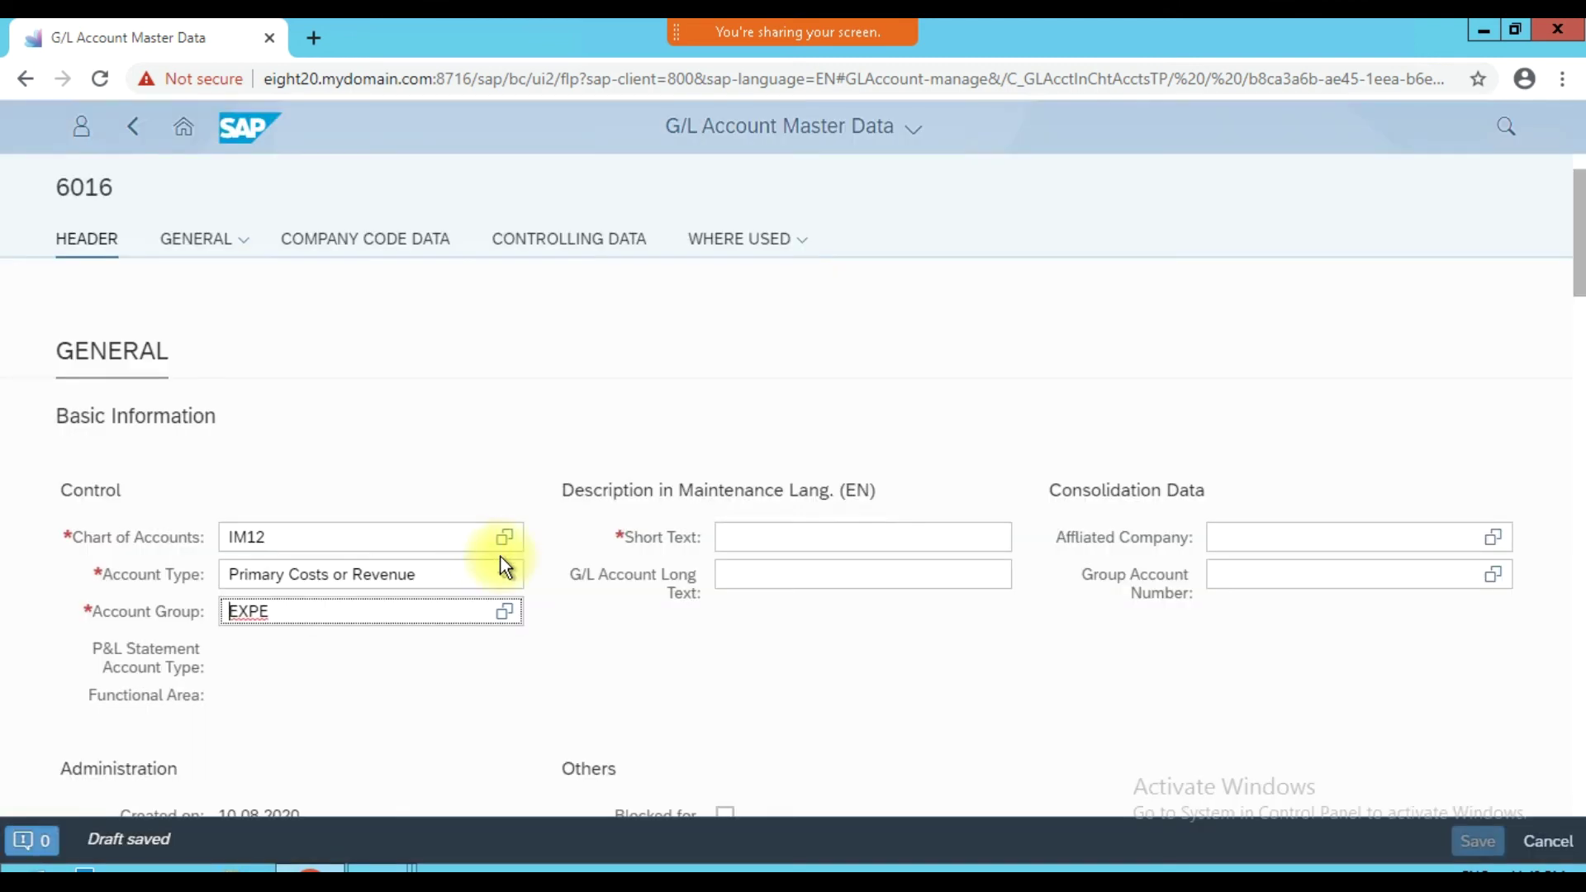
# - Enter "Telephone Exp A/C" as the short text and "Telephone Expense Account" as the G/L account long text
pyautogui.click(791, 540)
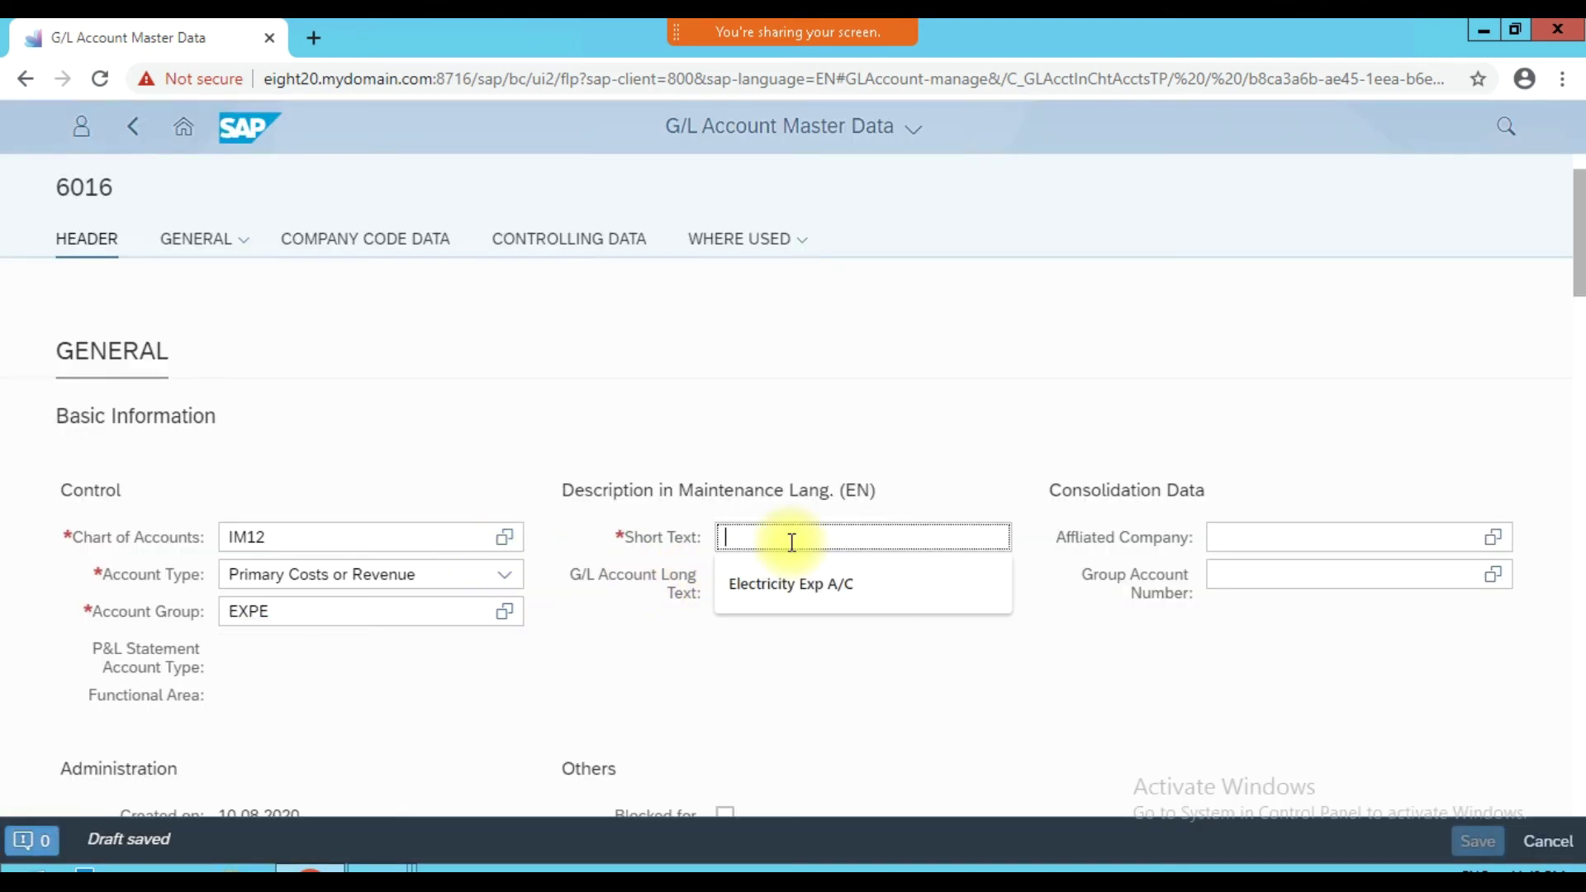
pyautogui.write('Telep')
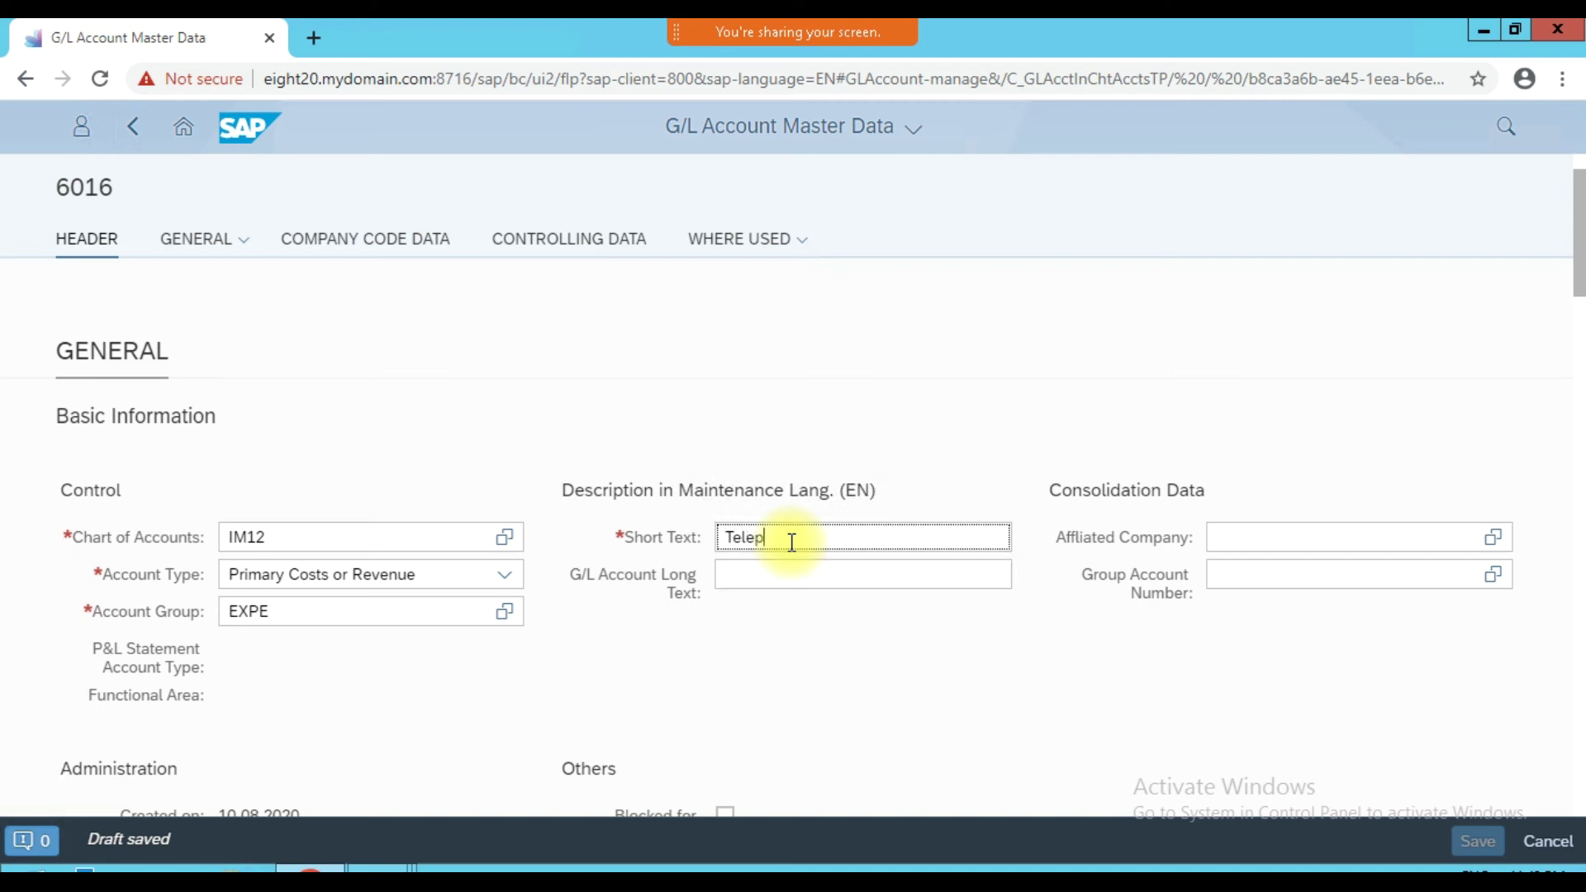
pyautogui.write('hone Exp A/C')
pyautogui.press('Tab')
pyautogui.write('Telephone ')
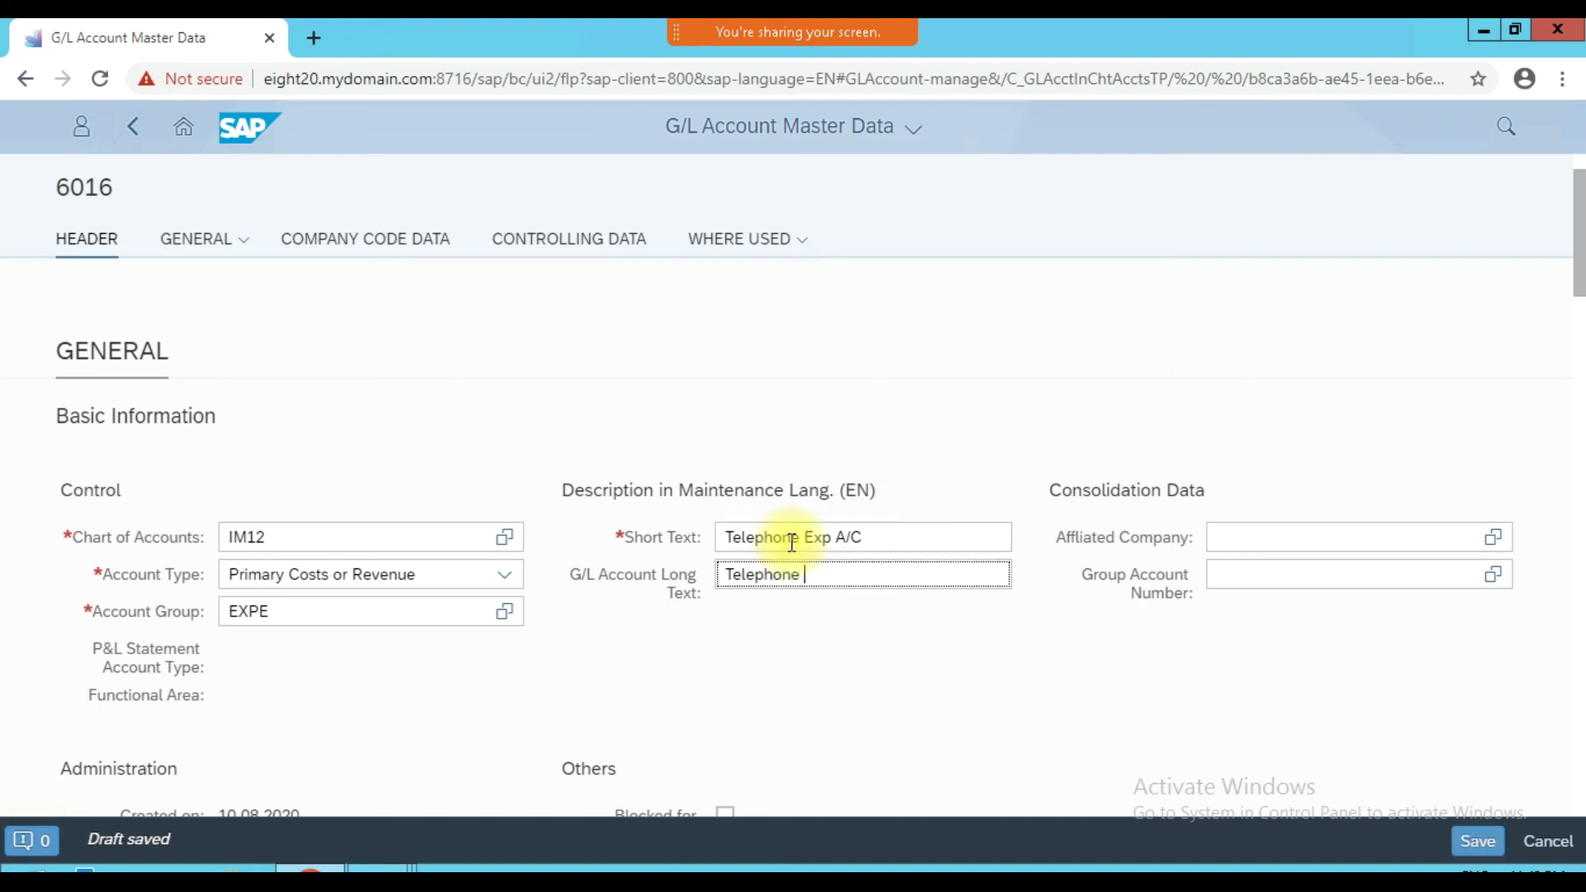
pyautogui.write('Expense Account')
# - Look up the group accounts of chart VB01 and assign group account number 20055 to account 6016
pyautogui.click(1302, 582)
pyautogui.click(1492, 574)
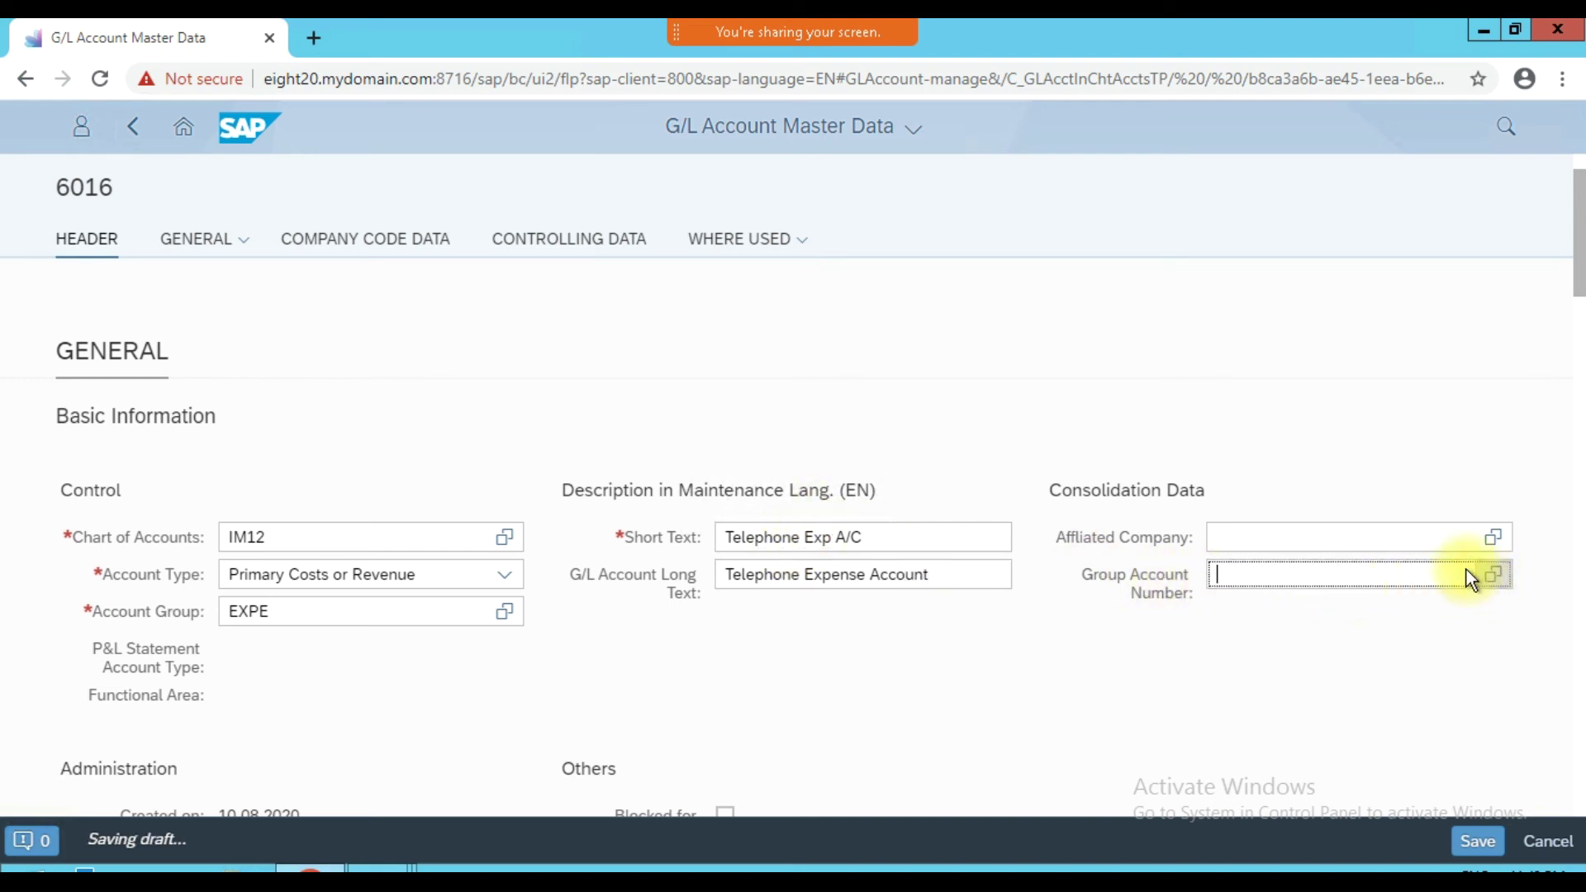
pyautogui.click(1365, 230)
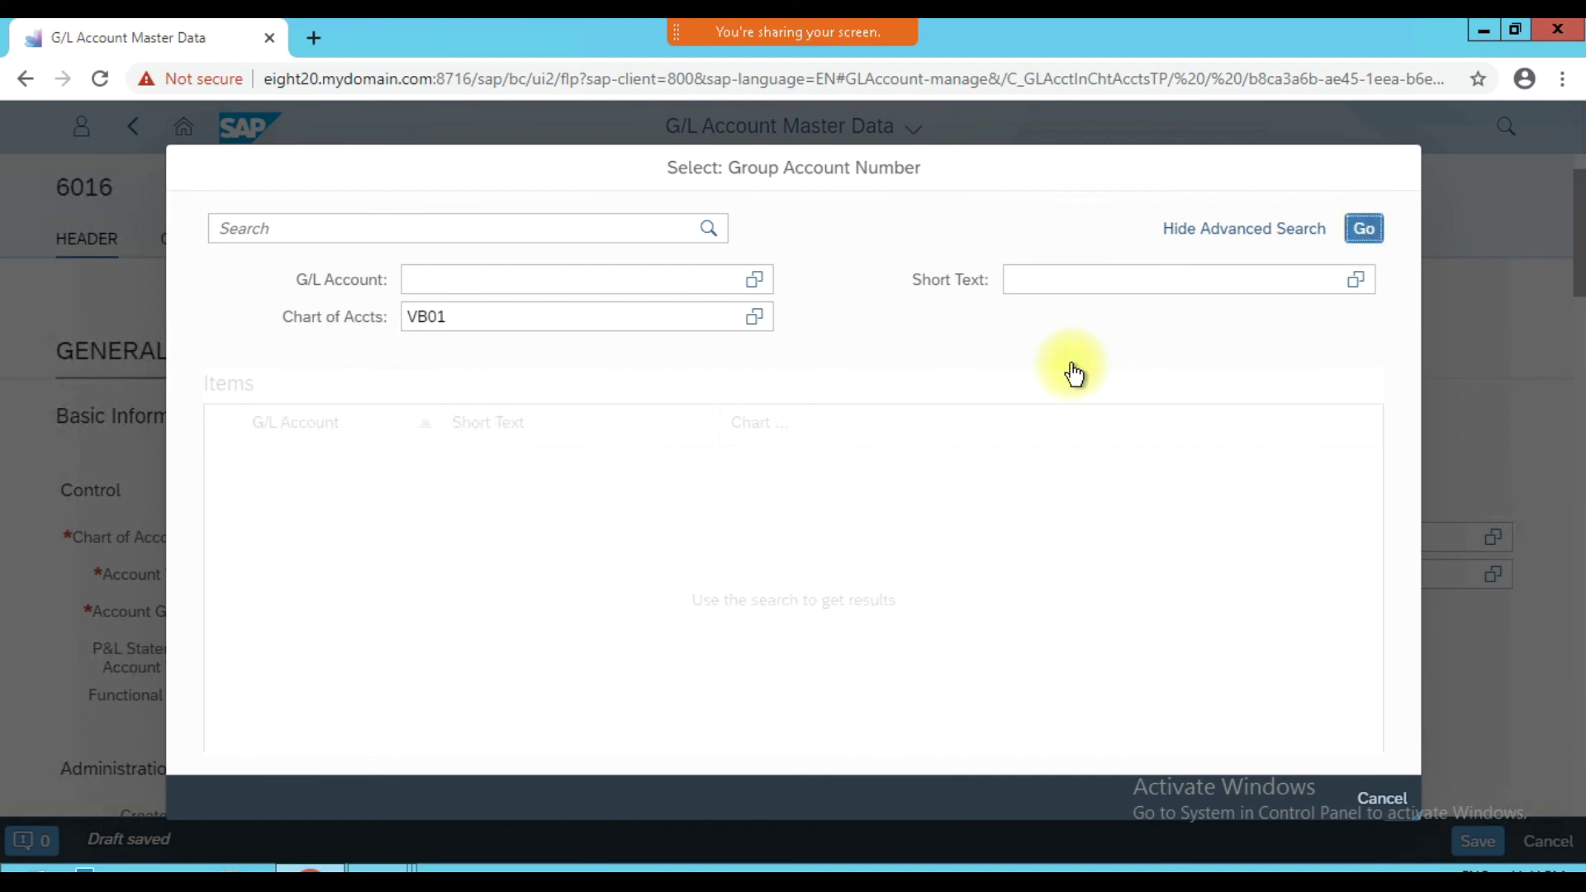
pyautogui.scroll(-2, 685, 548)
pyautogui.scroll(-6, 679, 569)
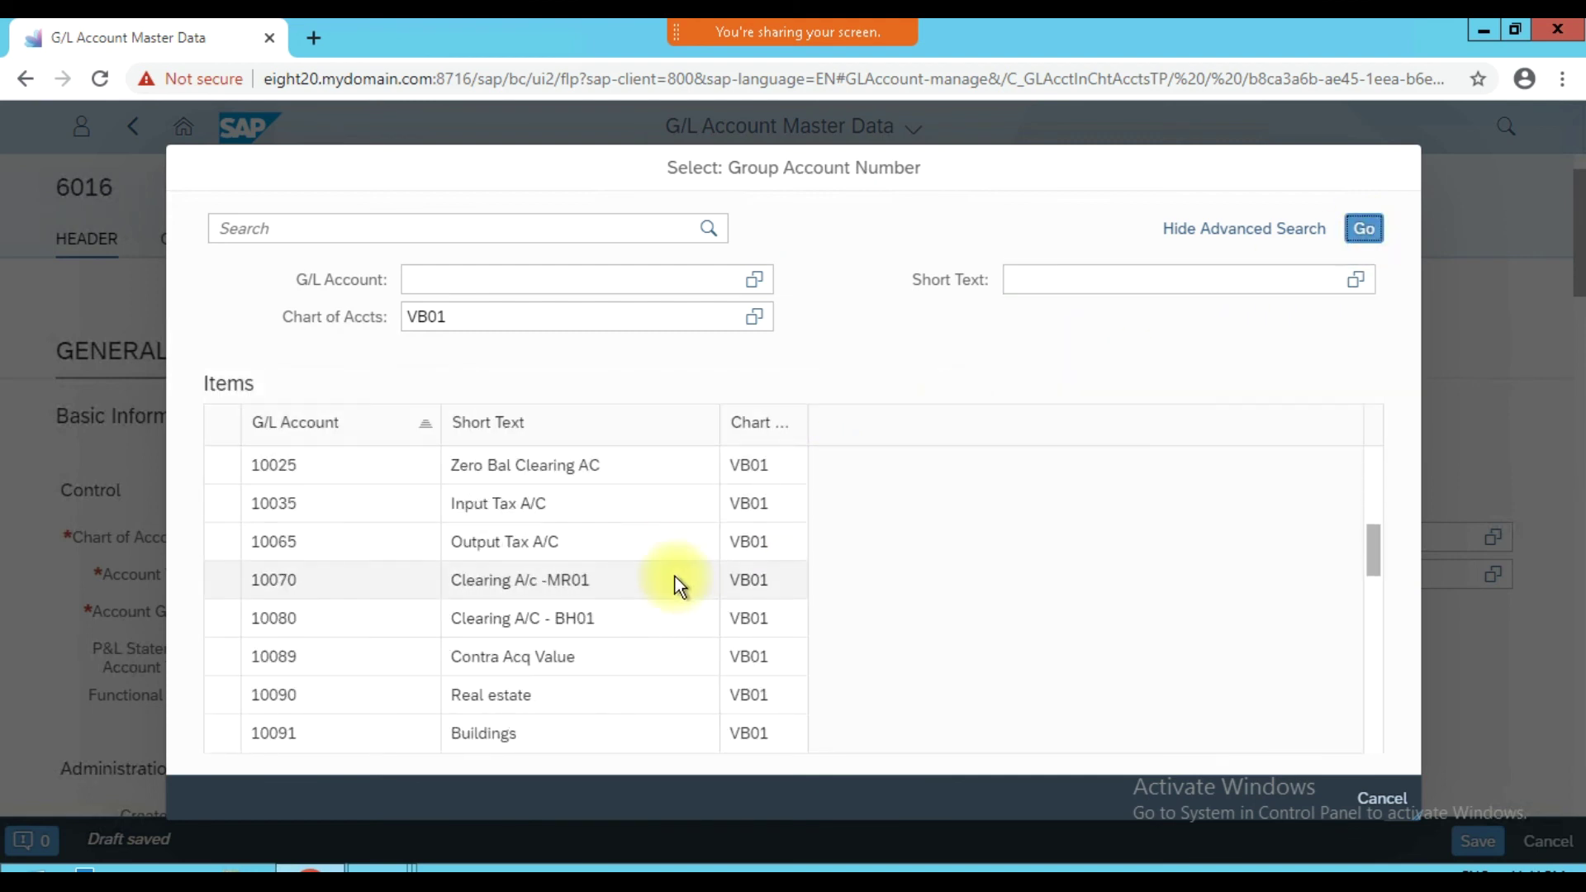
pyautogui.scroll(-2, 670, 582)
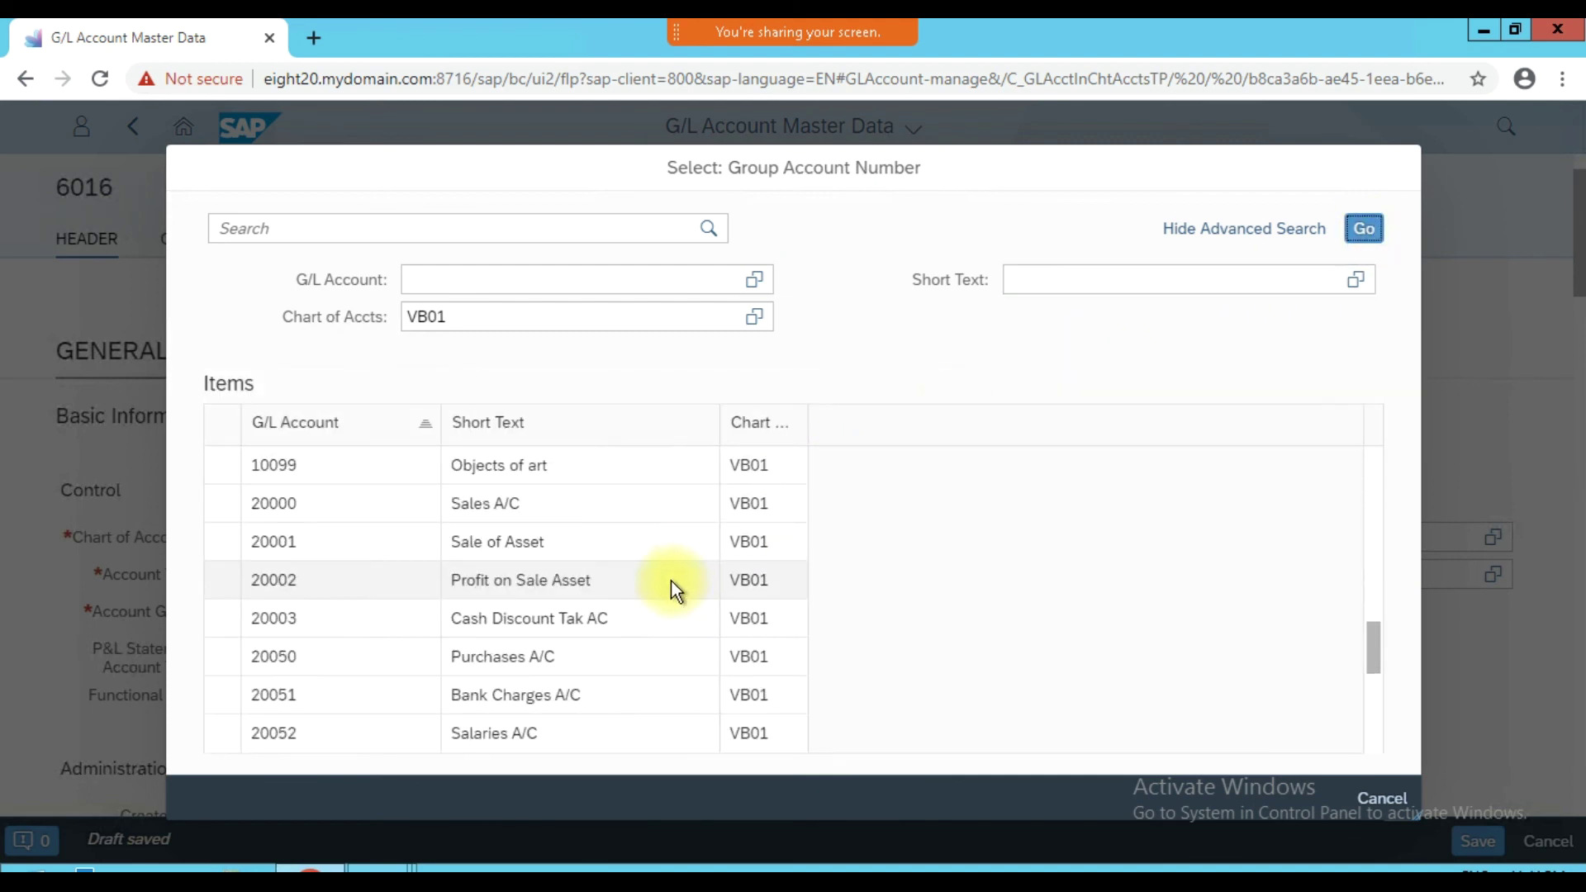
pyautogui.click(543, 730)
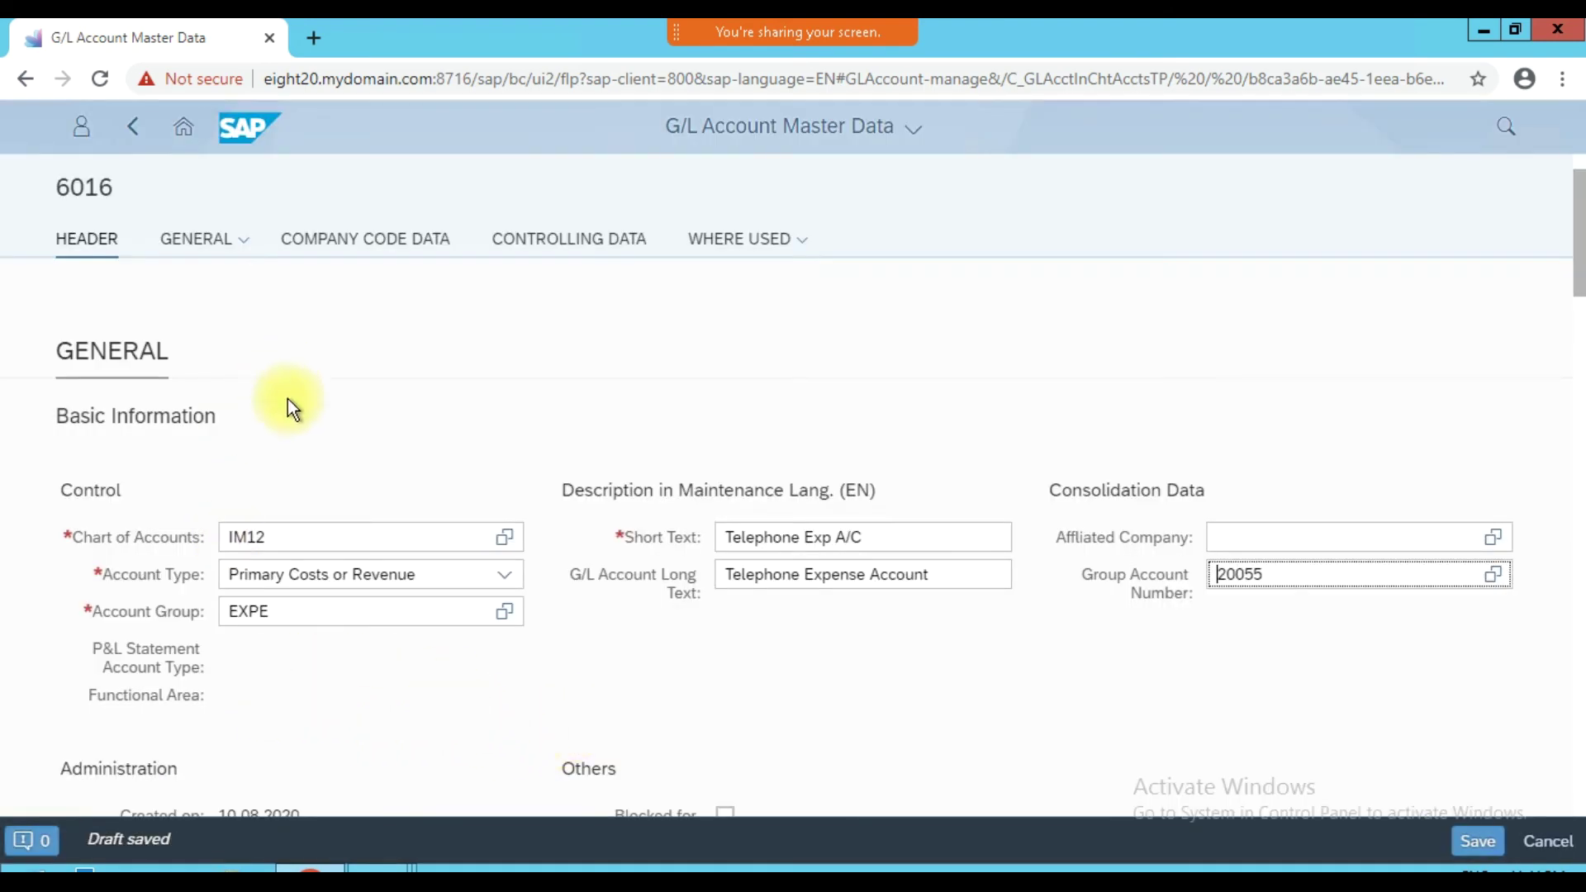
# - Switch to SAP GUI, review account 6015's type, group account number and control data, and return to the Fiori form
pyautogui.moveTo(376, 865)
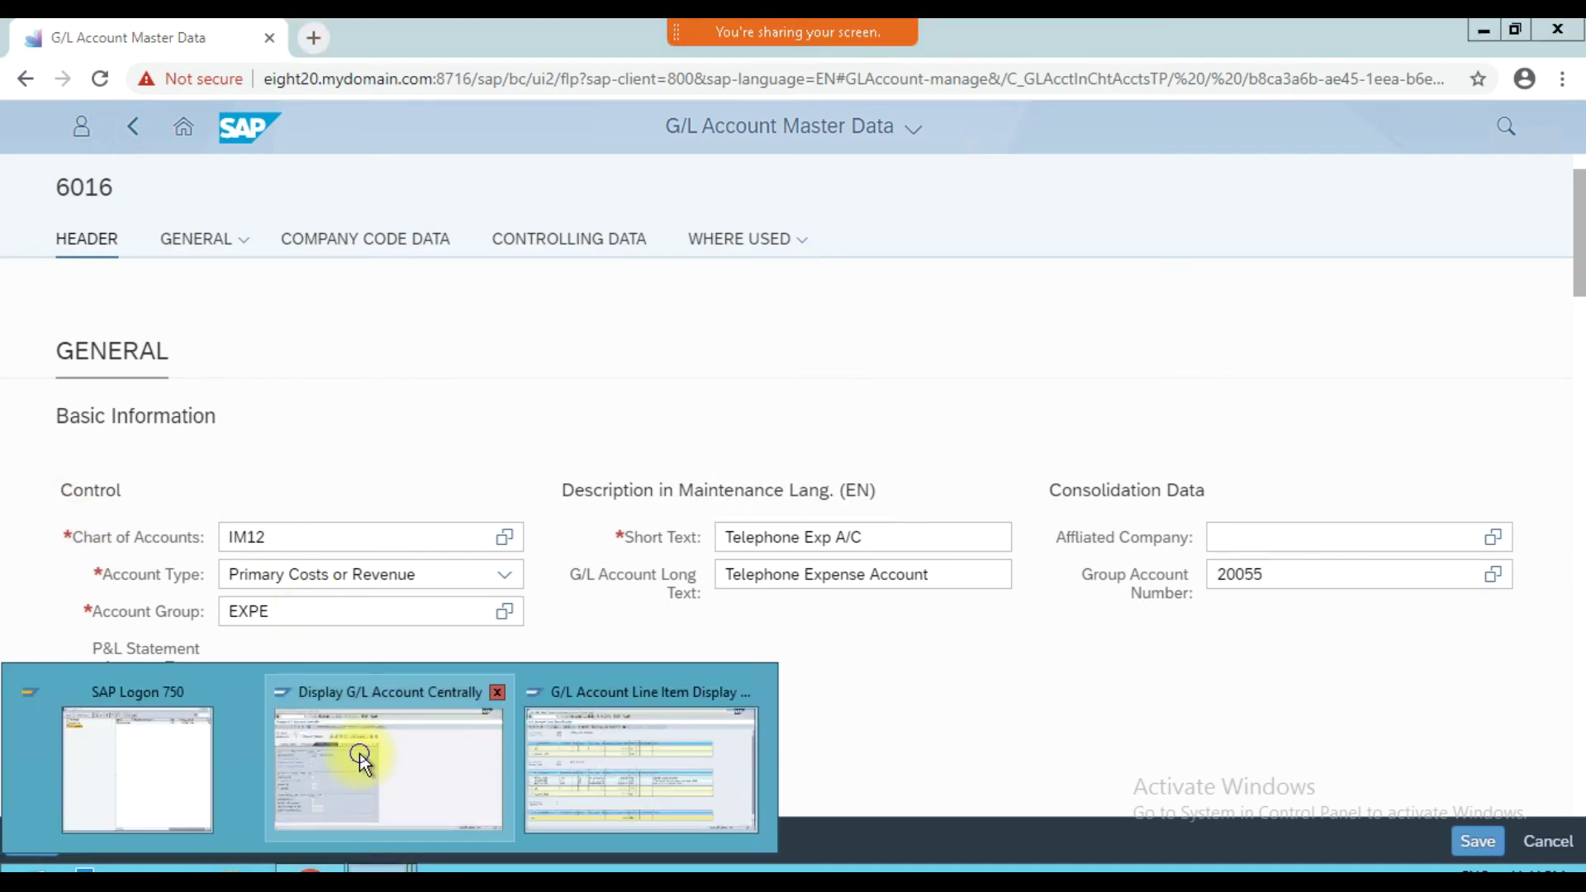
pyautogui.click(359, 753)
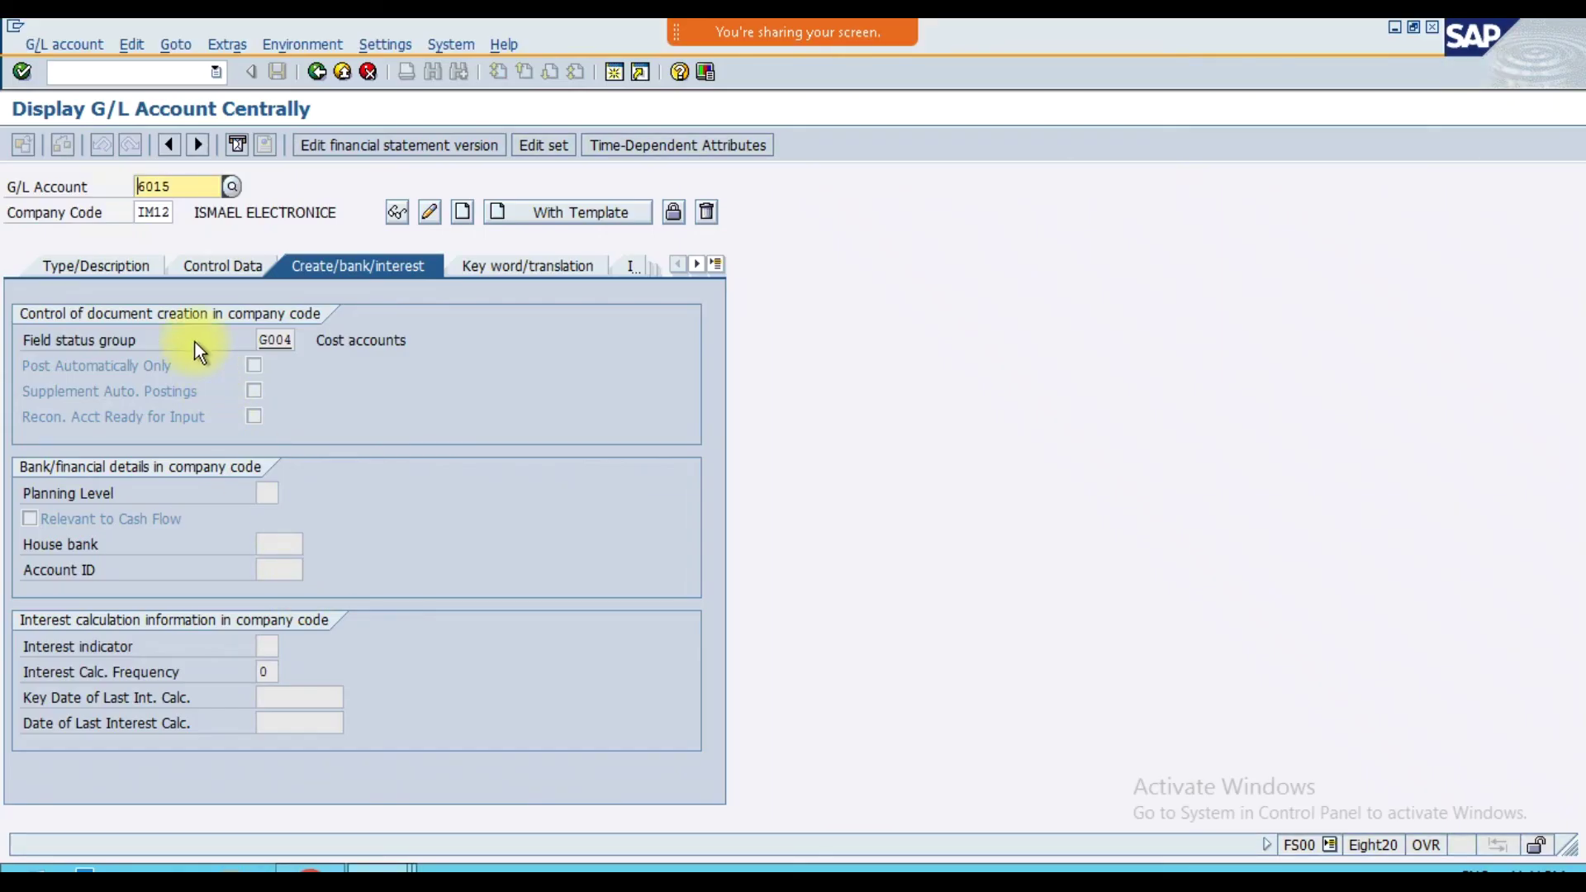
pyautogui.click(132, 264)
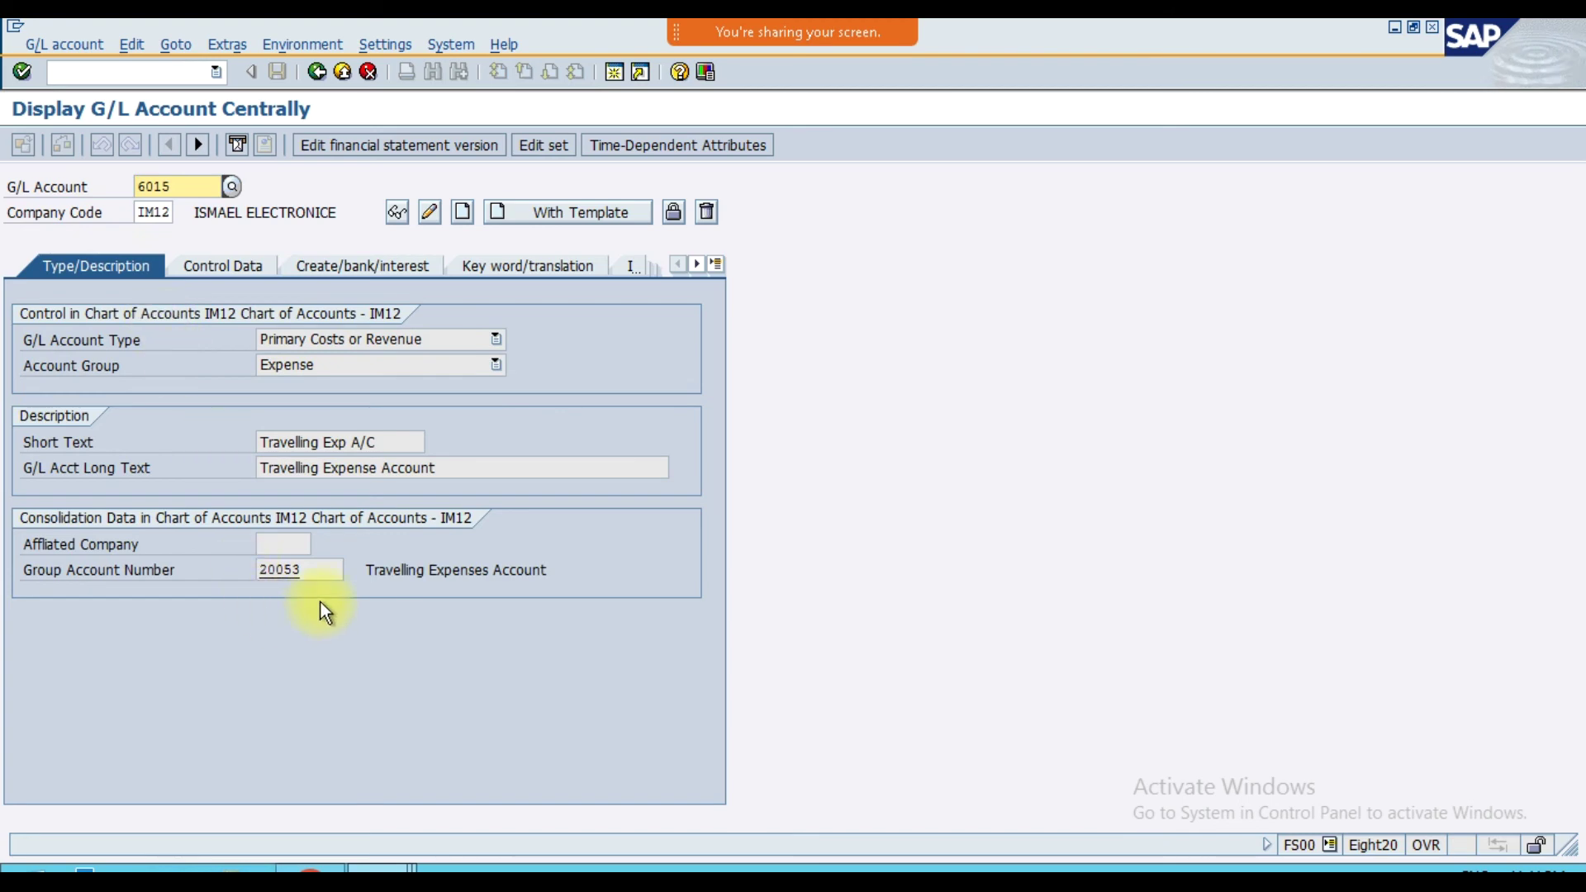
pyautogui.moveTo(326, 577); pyautogui.dragTo(247, 569)
pyautogui.click(248, 569)
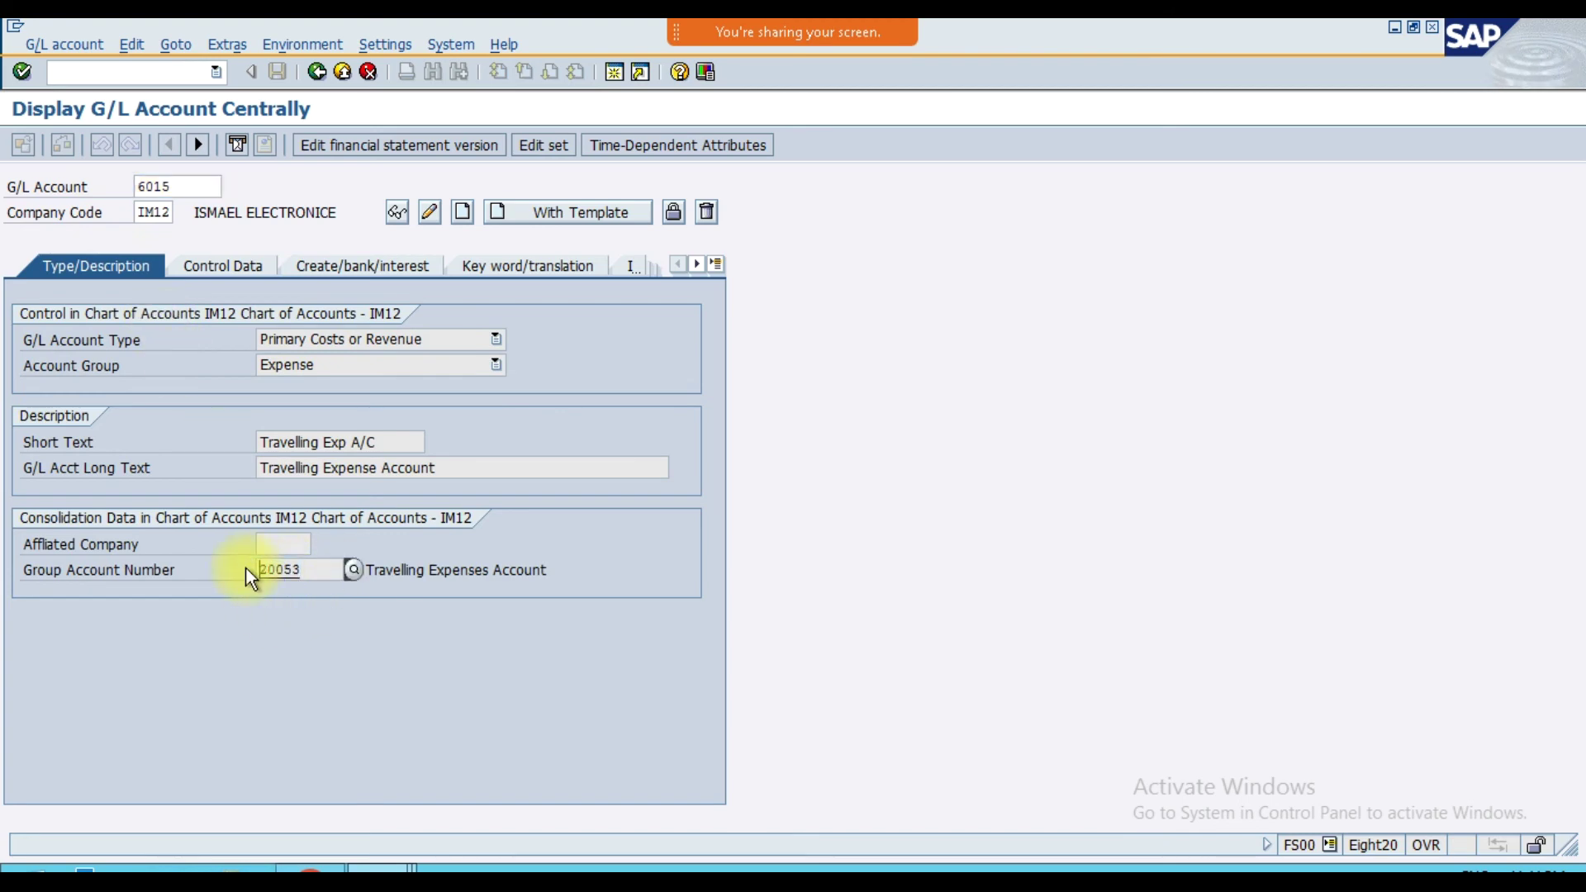
pyautogui.click(226, 275)
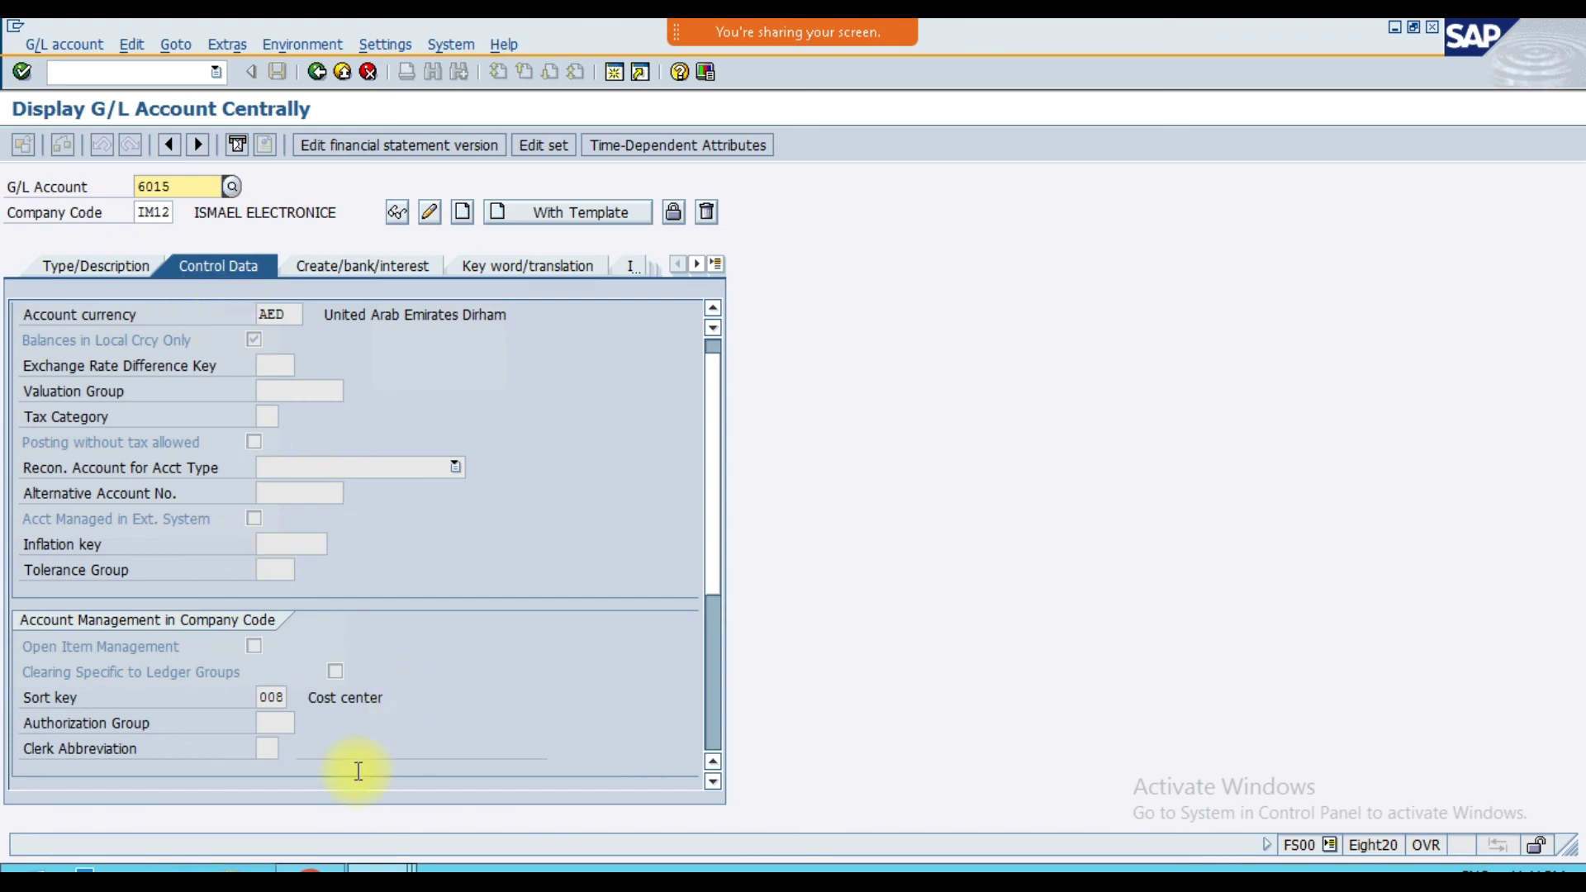
pyautogui.click(326, 865)
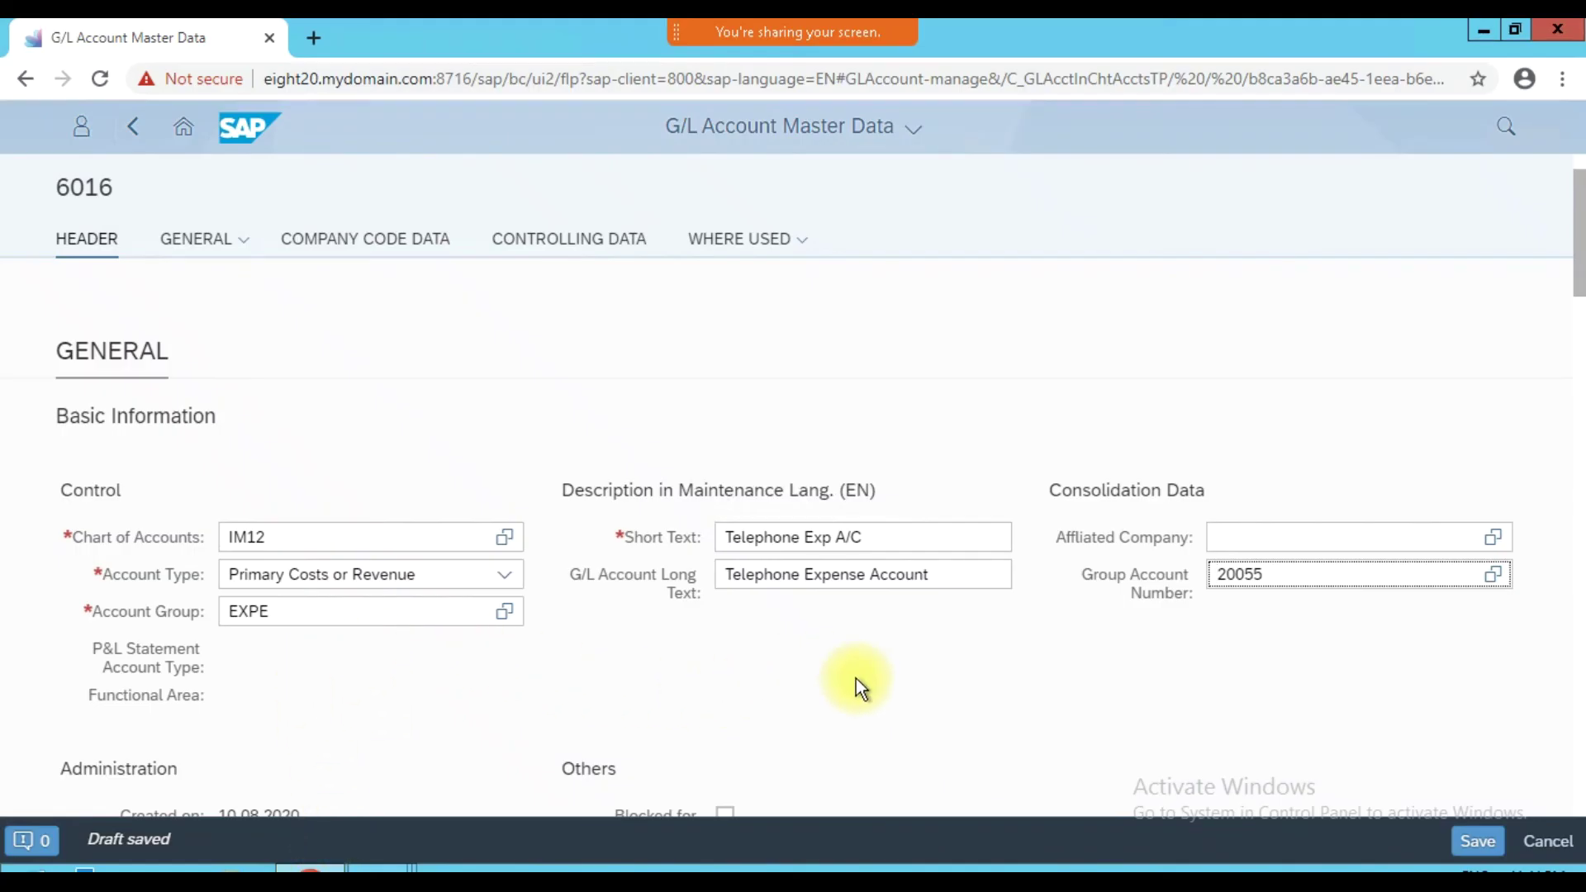
# - Review account 6016's administration, translation and change history sections, check account 6015's control data in SAP GUI, and return to the Fiori form
pyautogui.scroll(-3, 891, 688)
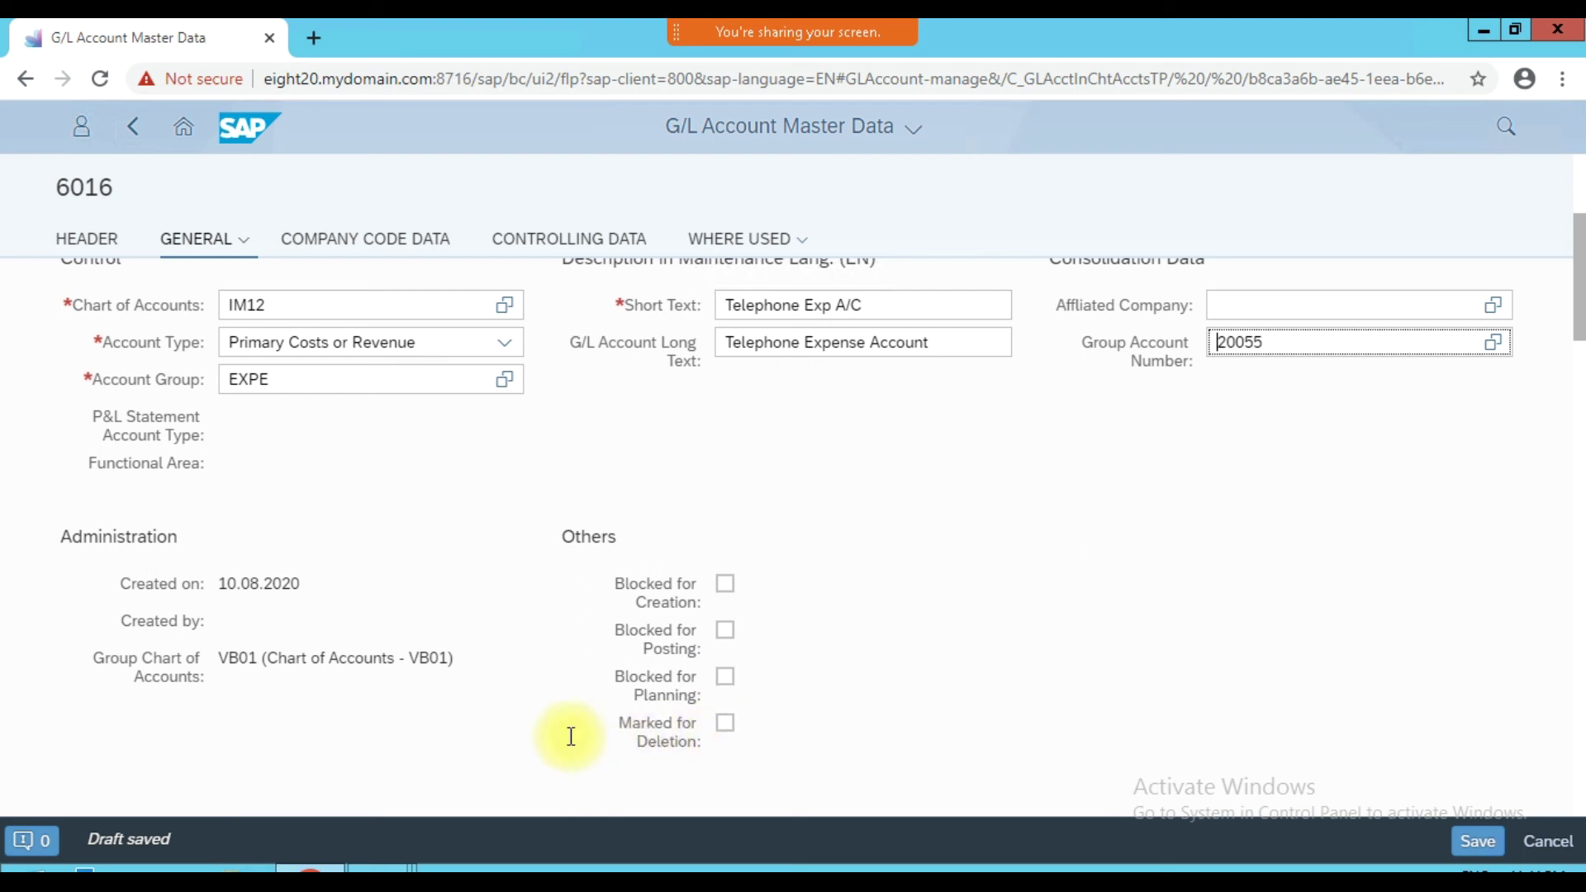
pyautogui.scroll(-3, 566, 731)
pyautogui.scroll(-3, 252, 655)
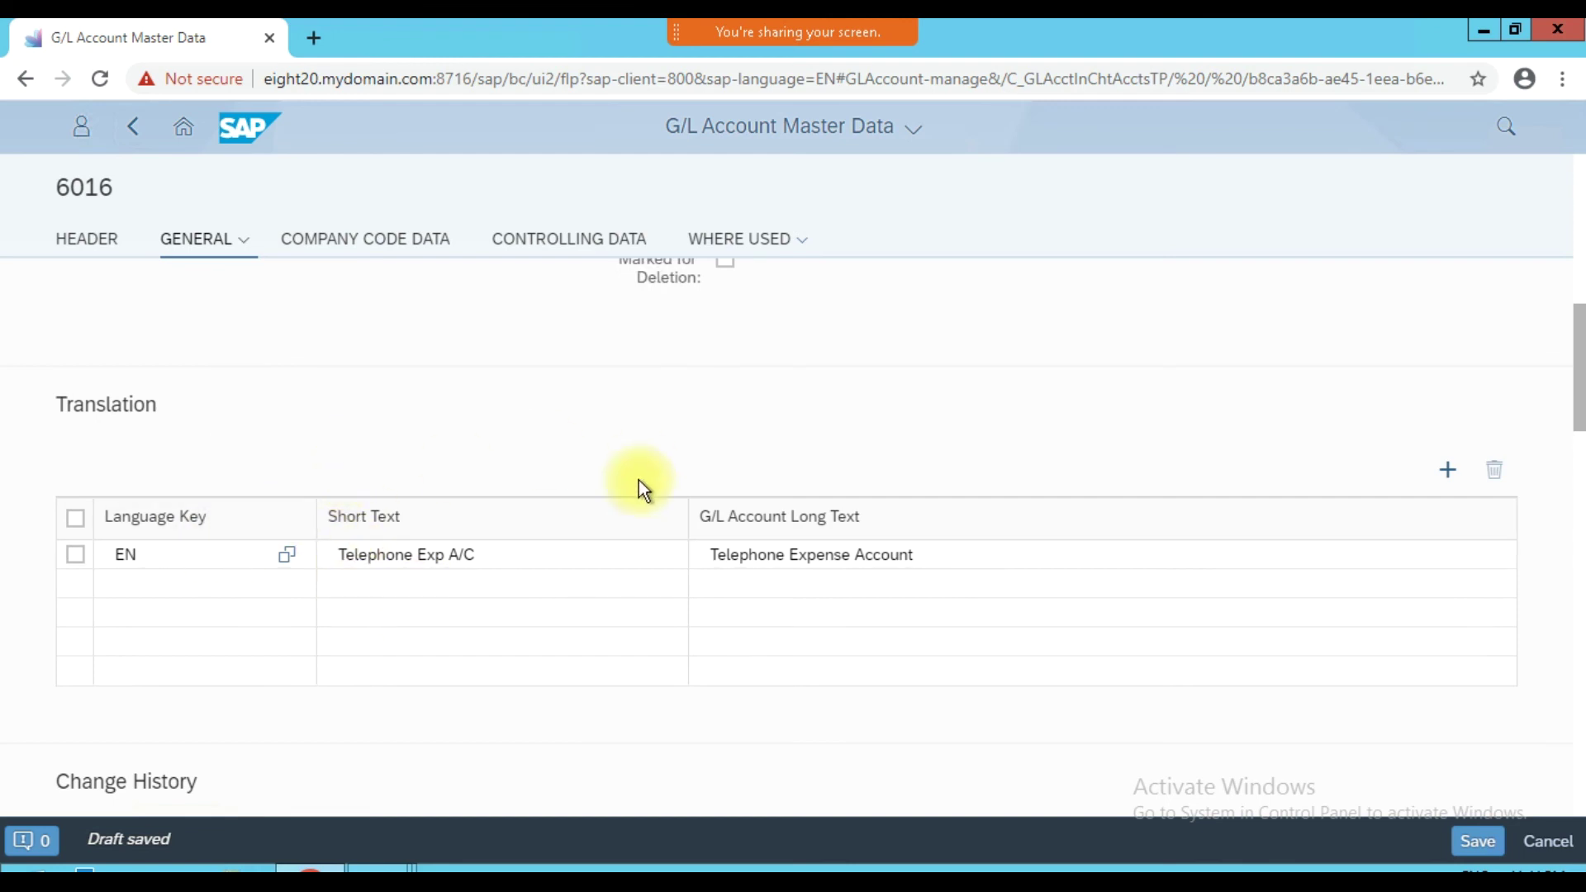
pyautogui.scroll(-2, 313, 548)
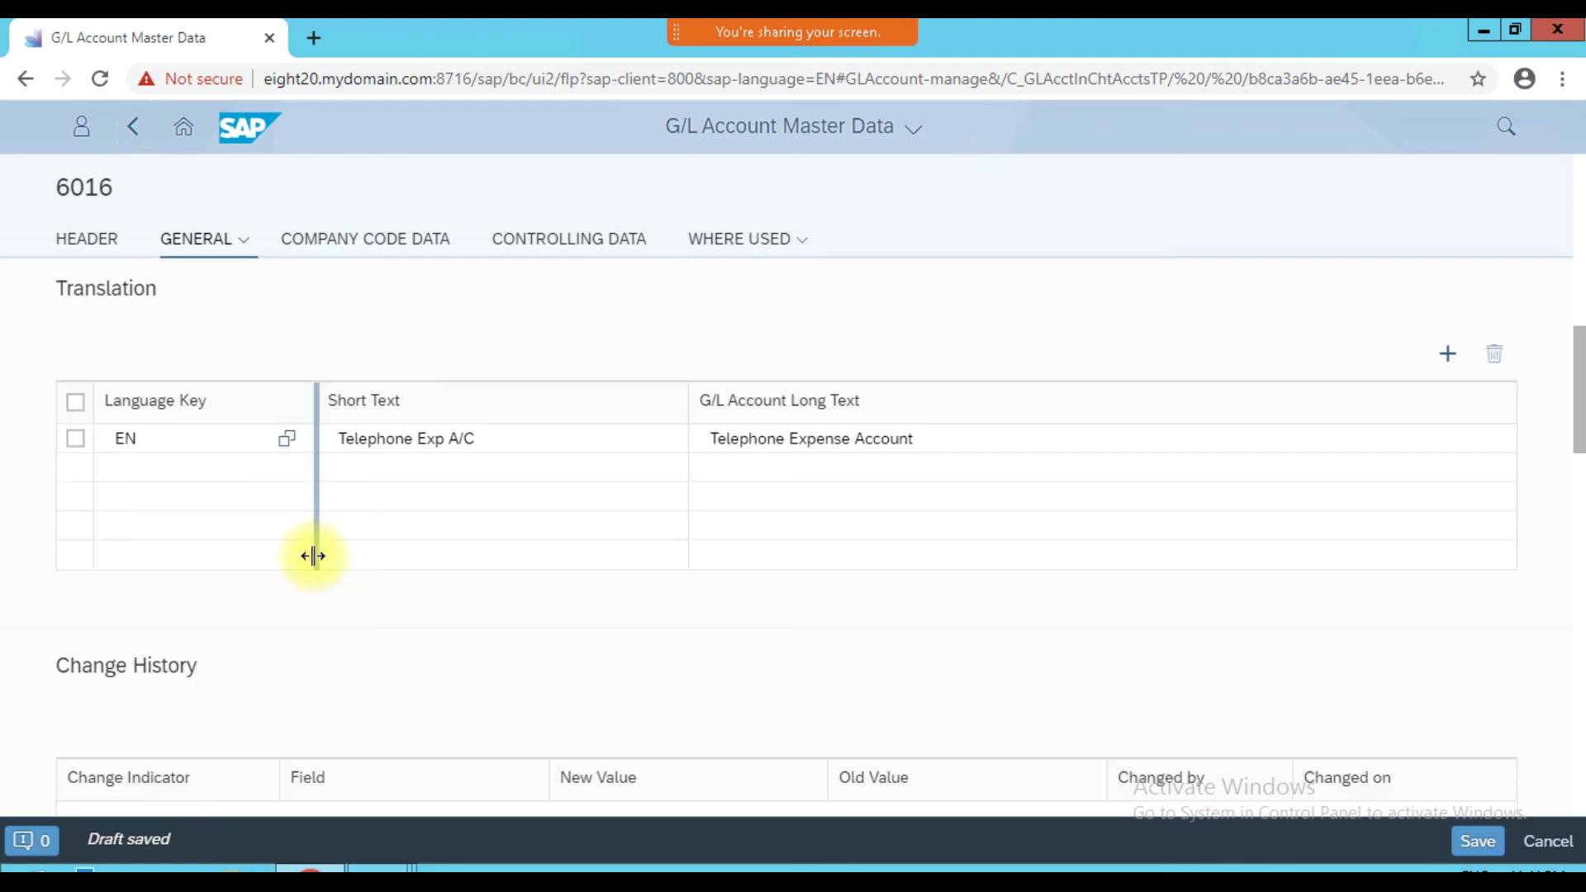
pyautogui.scroll(-1, 185, 635)
pyautogui.scroll(-1, 284, 572)
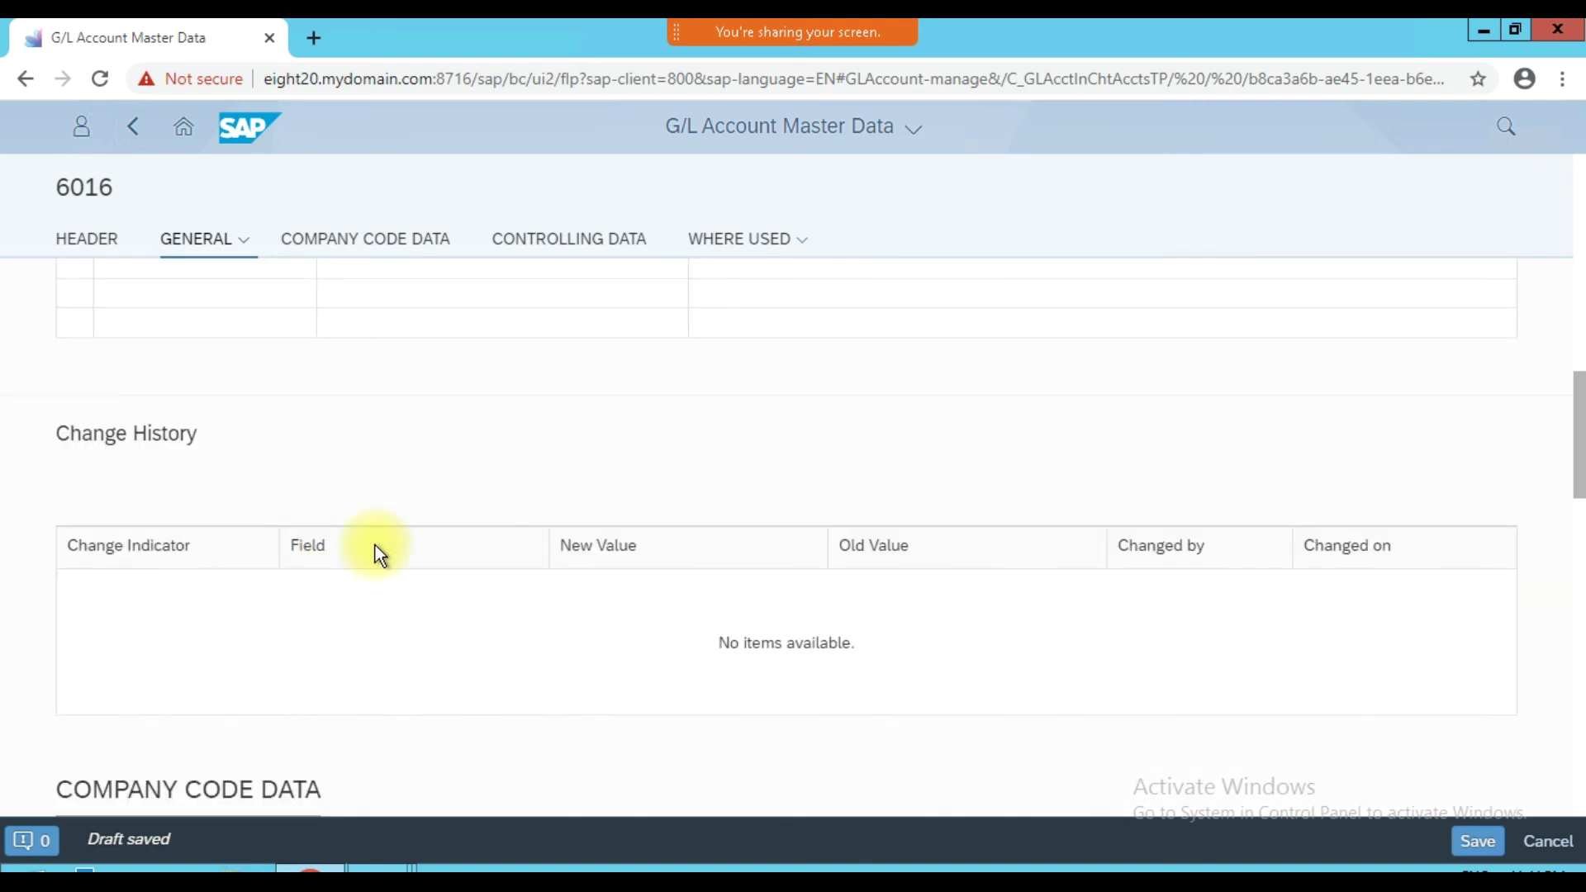
pyautogui.scroll(-1, 385, 542)
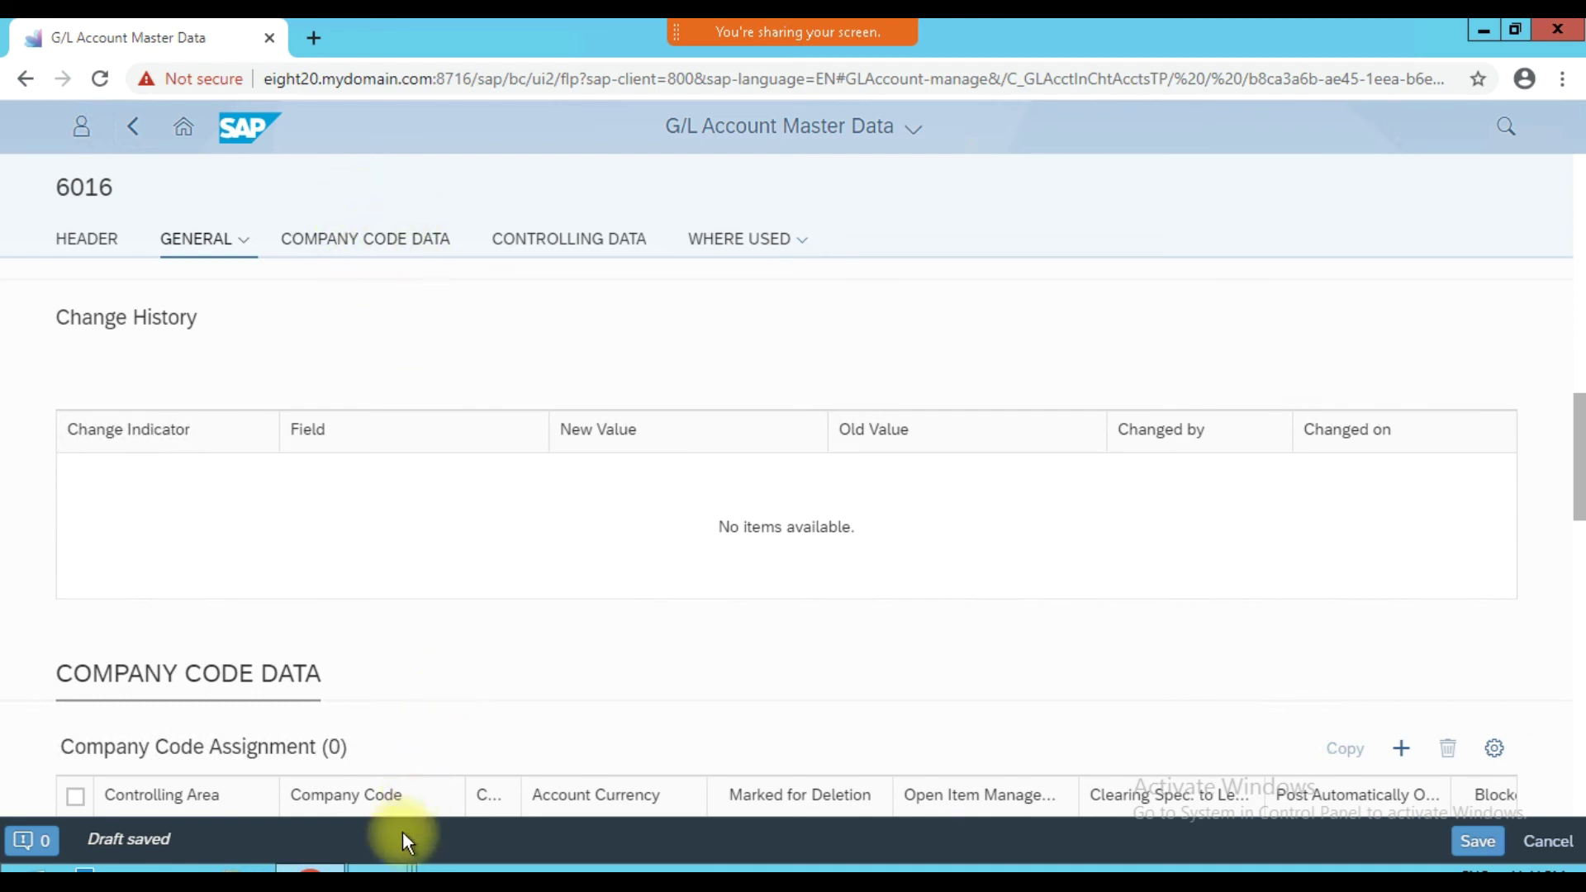
pyautogui.moveTo(382, 867)
pyautogui.click(405, 727)
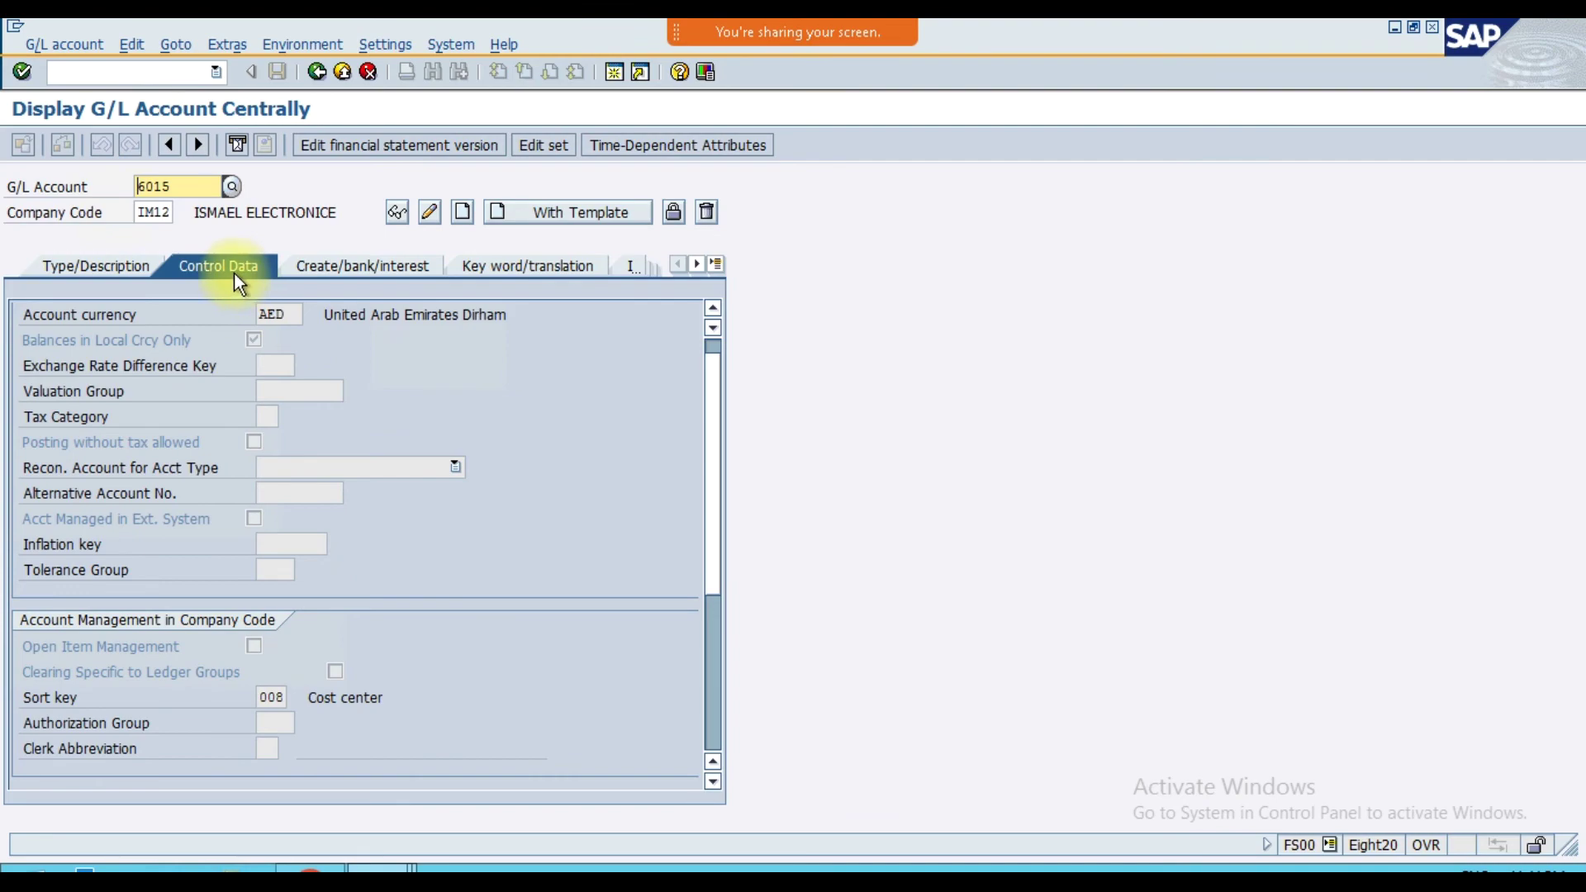
pyautogui.click(329, 870)
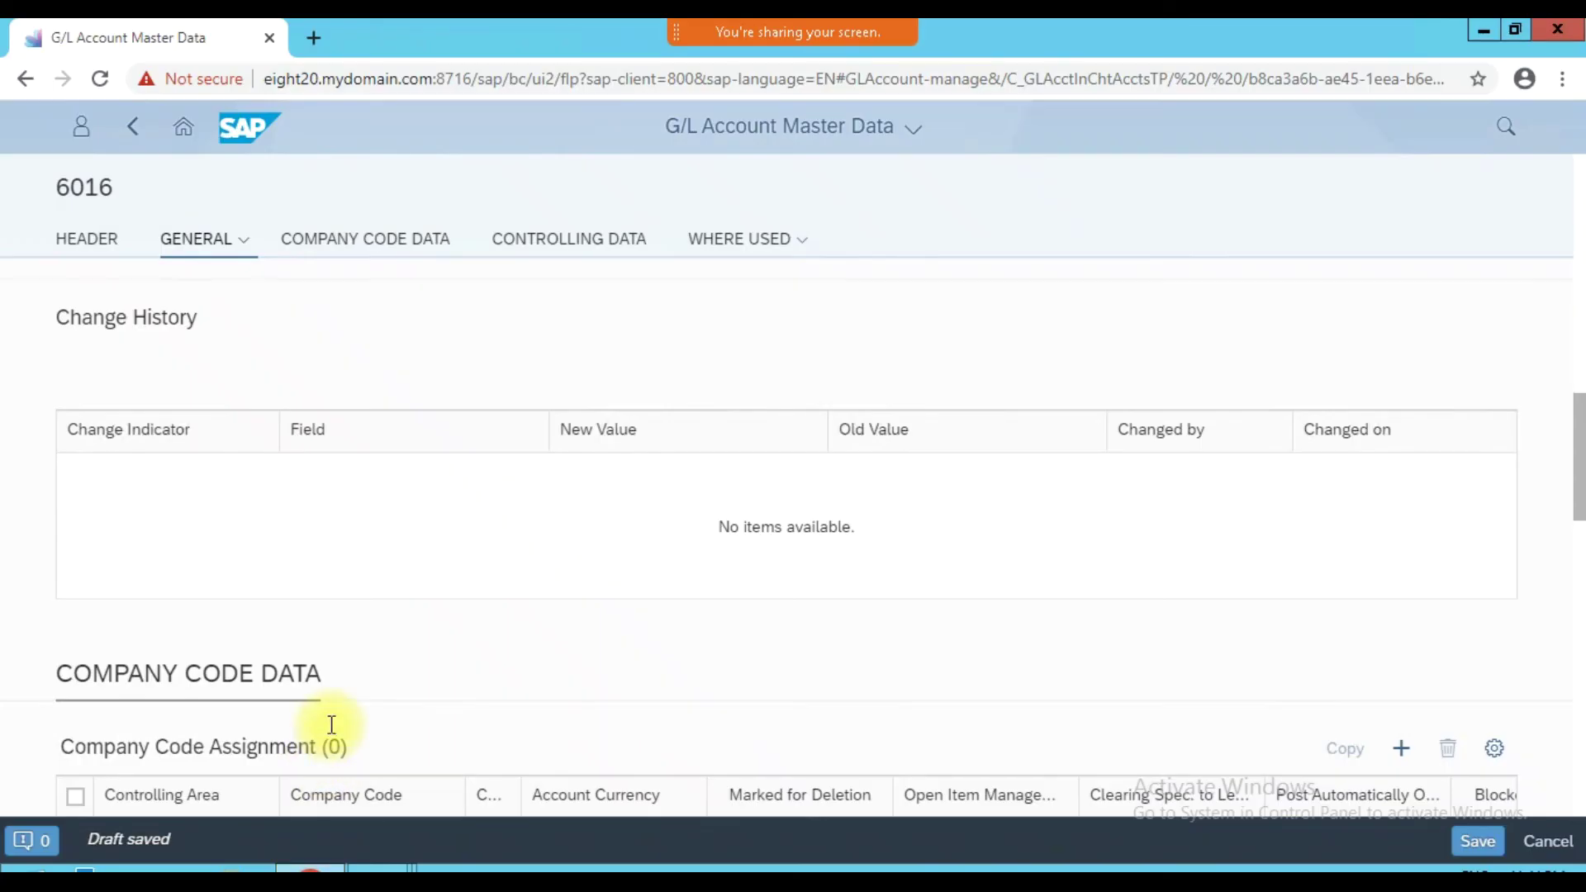
# - Add a new company code assignment to account 6016 and assign it to company code IM12
pyautogui.scroll(-3, 462, 654)
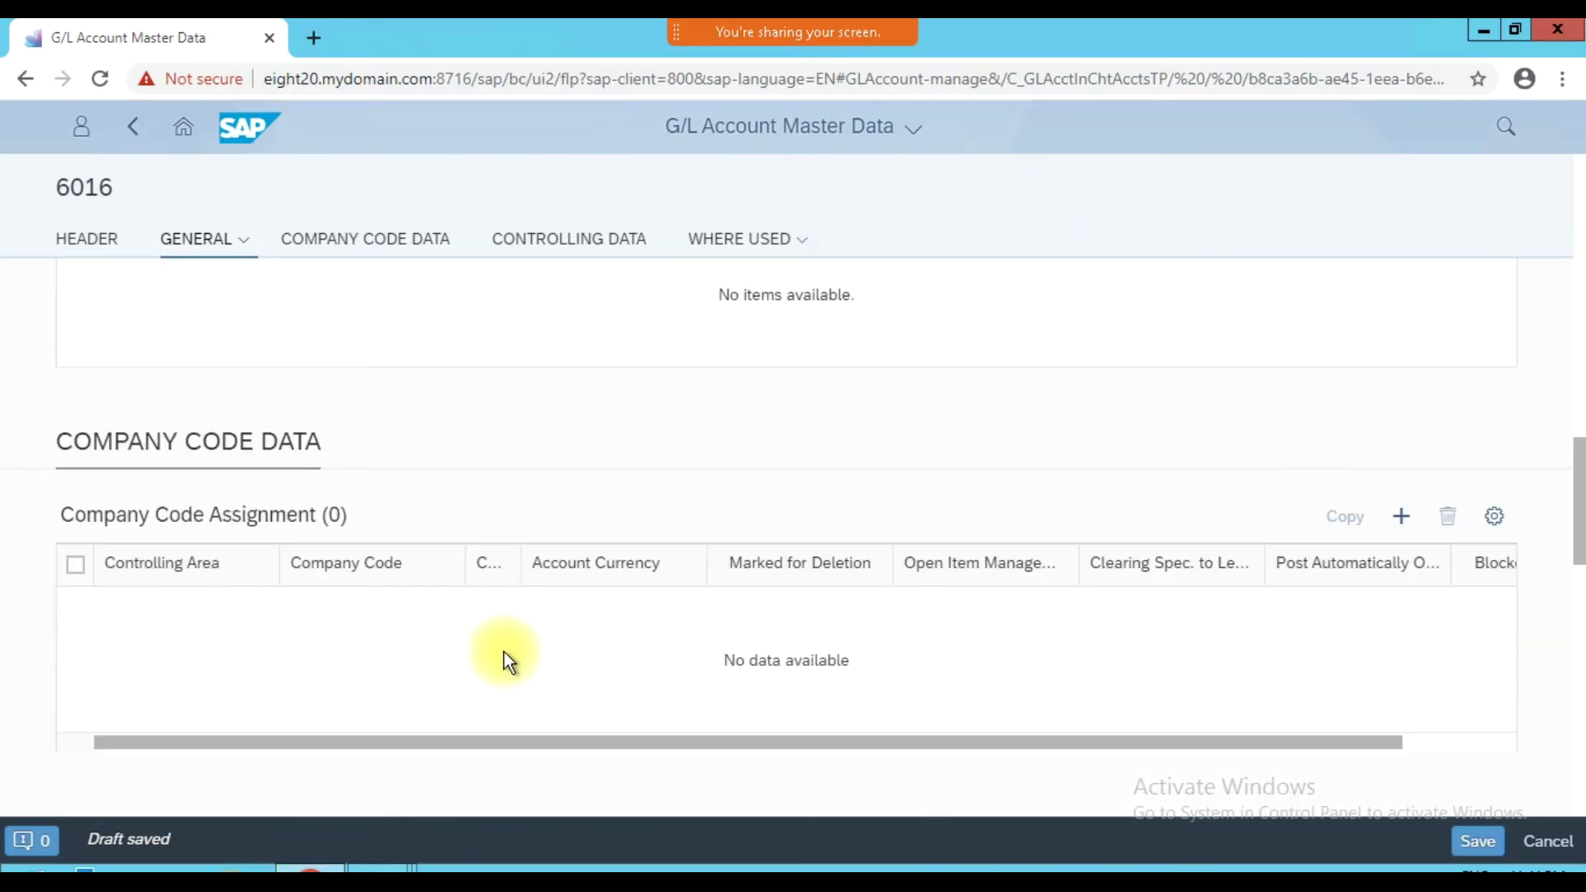
pyautogui.click(1398, 520)
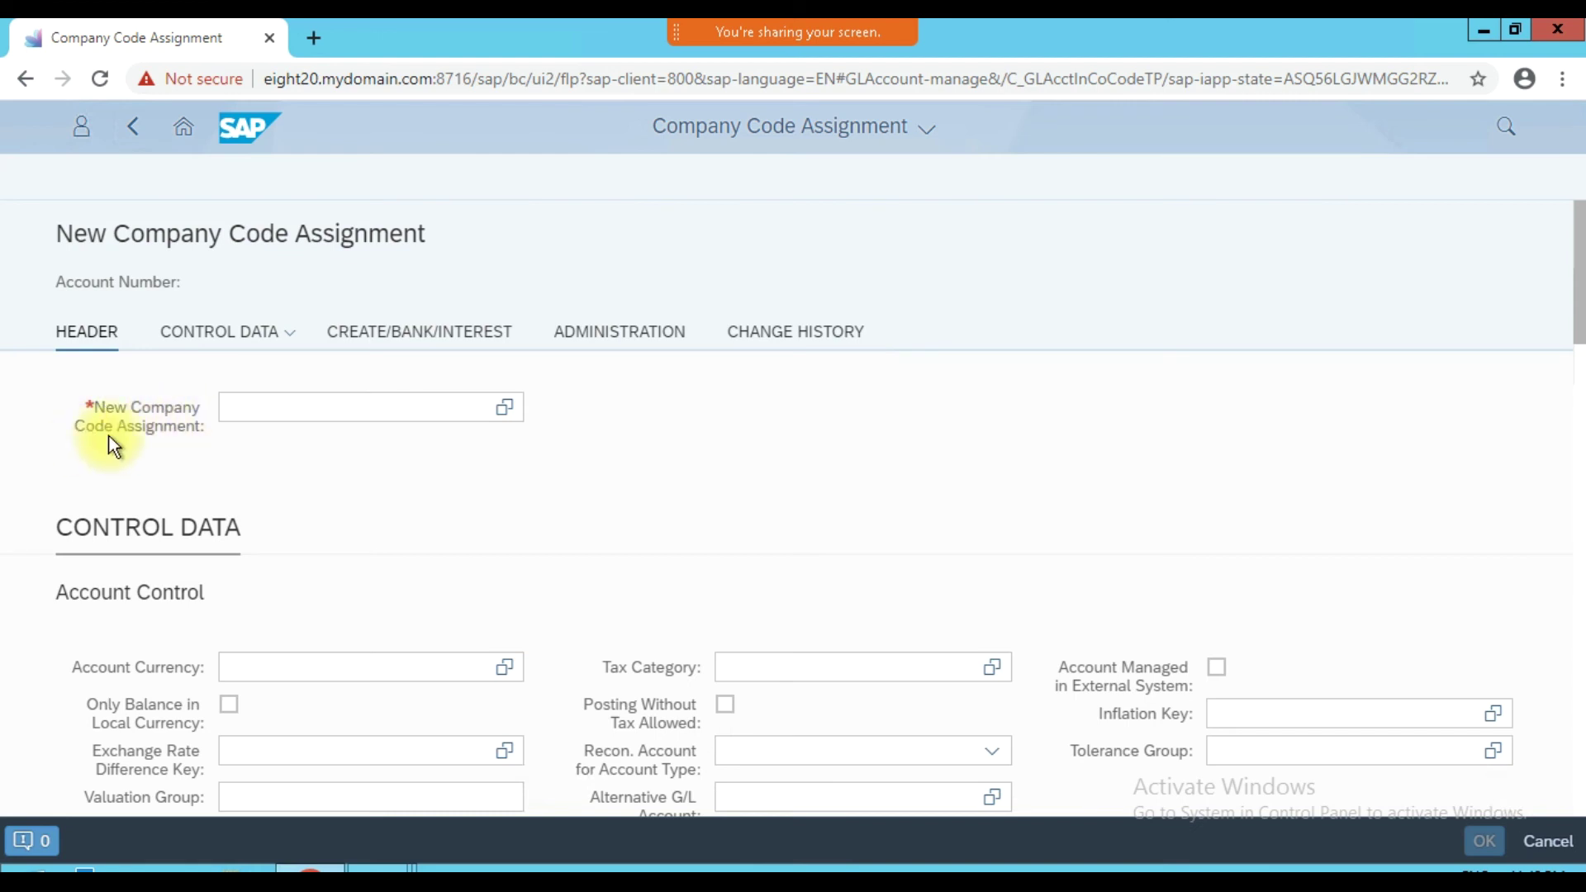
pyautogui.click(337, 408)
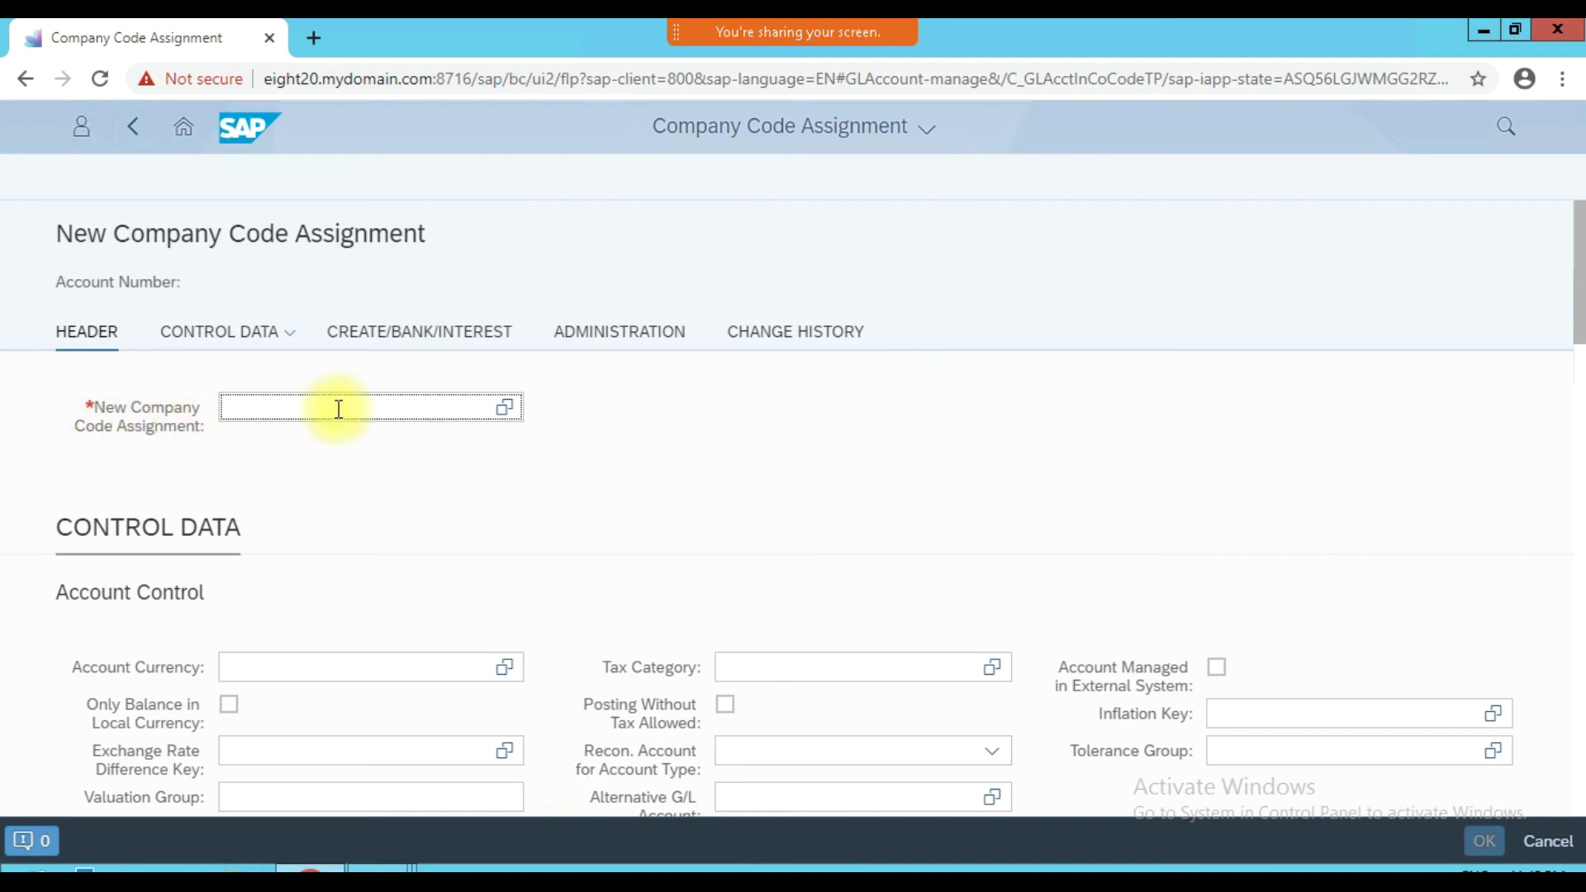
pyautogui.write('IM12')
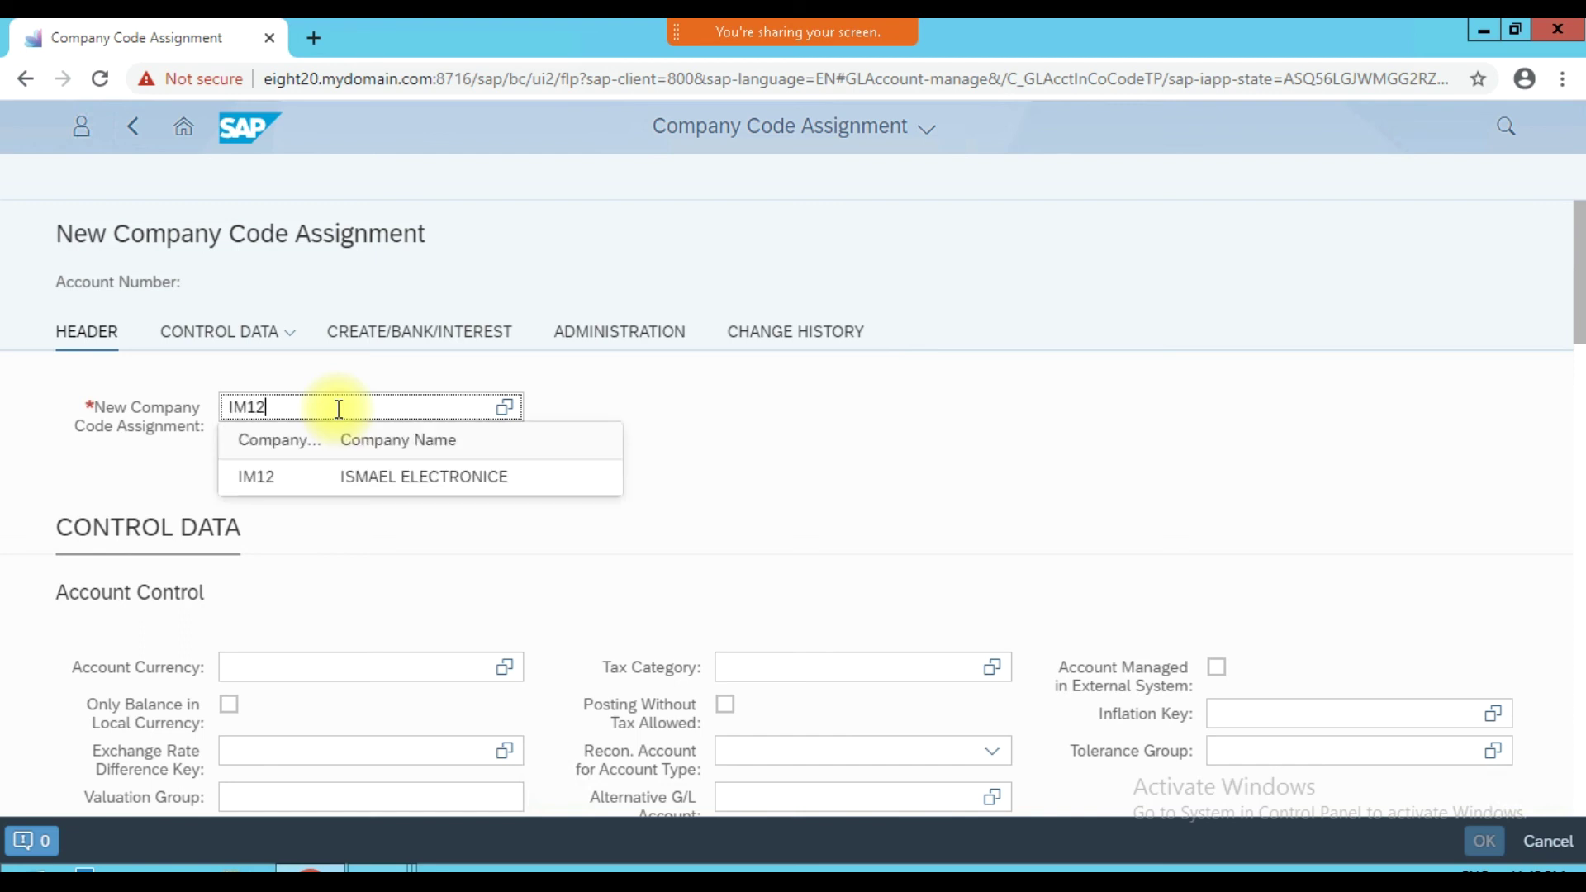
pyautogui.press('Tab')
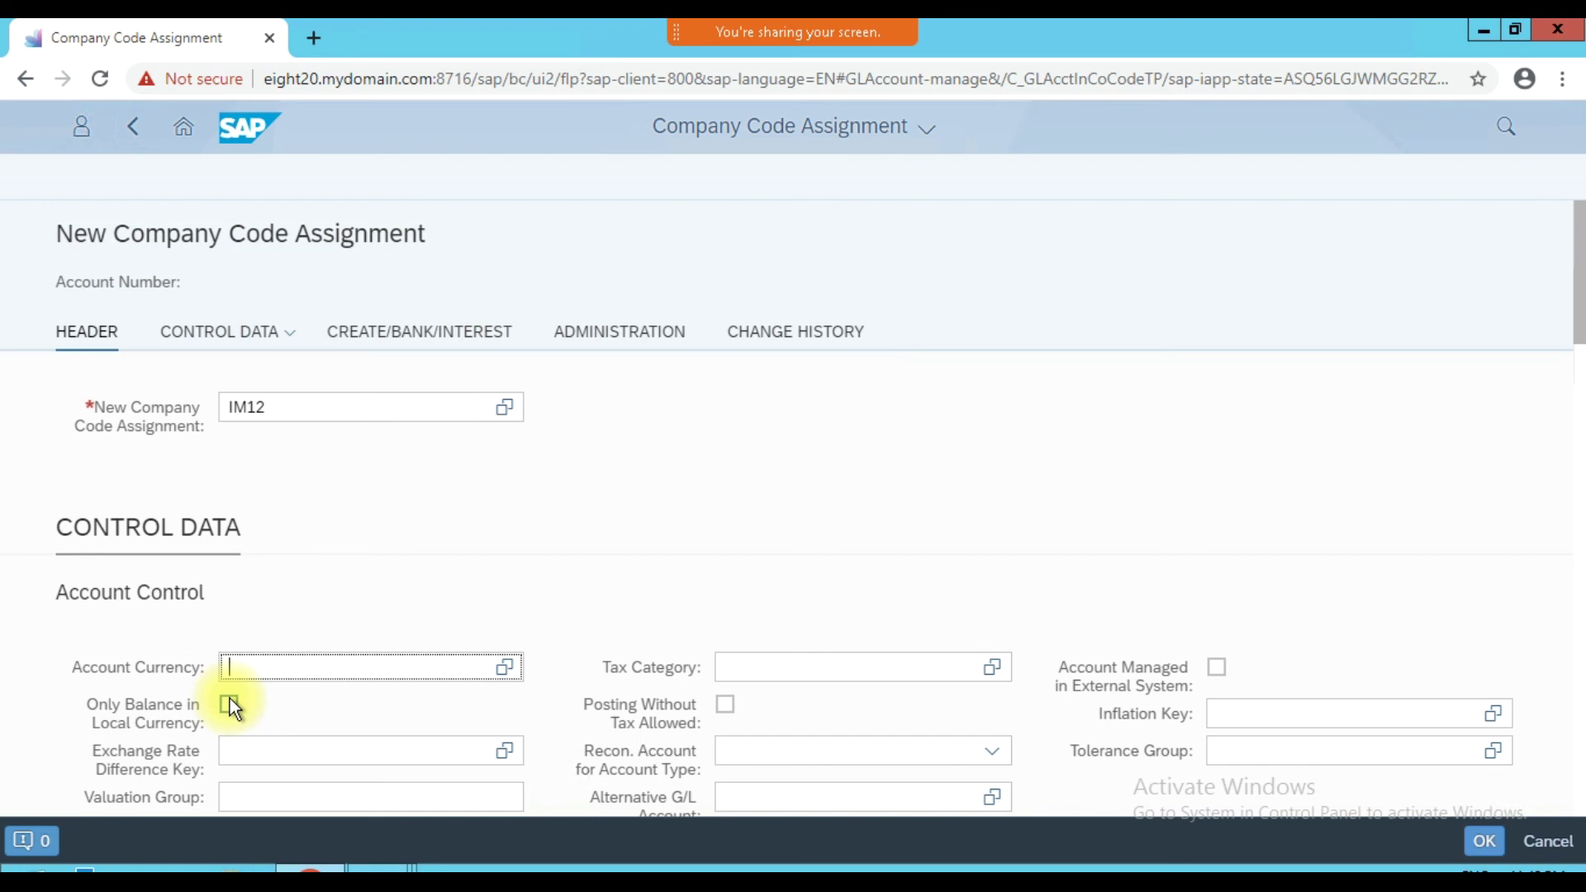
# - Set the assignment's account currency to AED and enable Only Balance in Local Currency
pyautogui.write('AED')
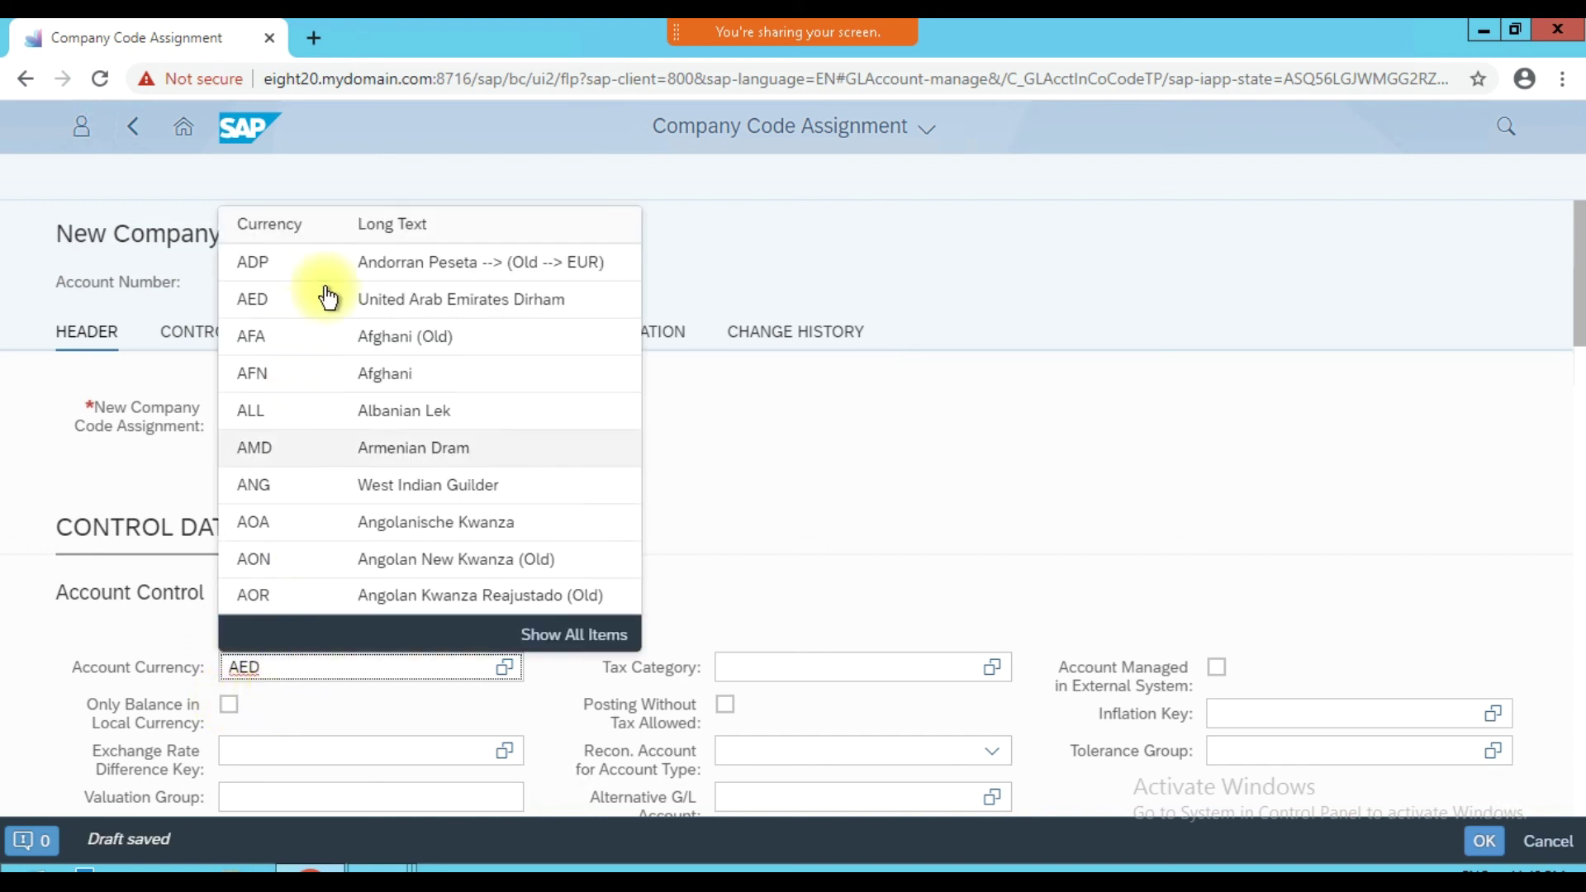
pyautogui.click(375, 302)
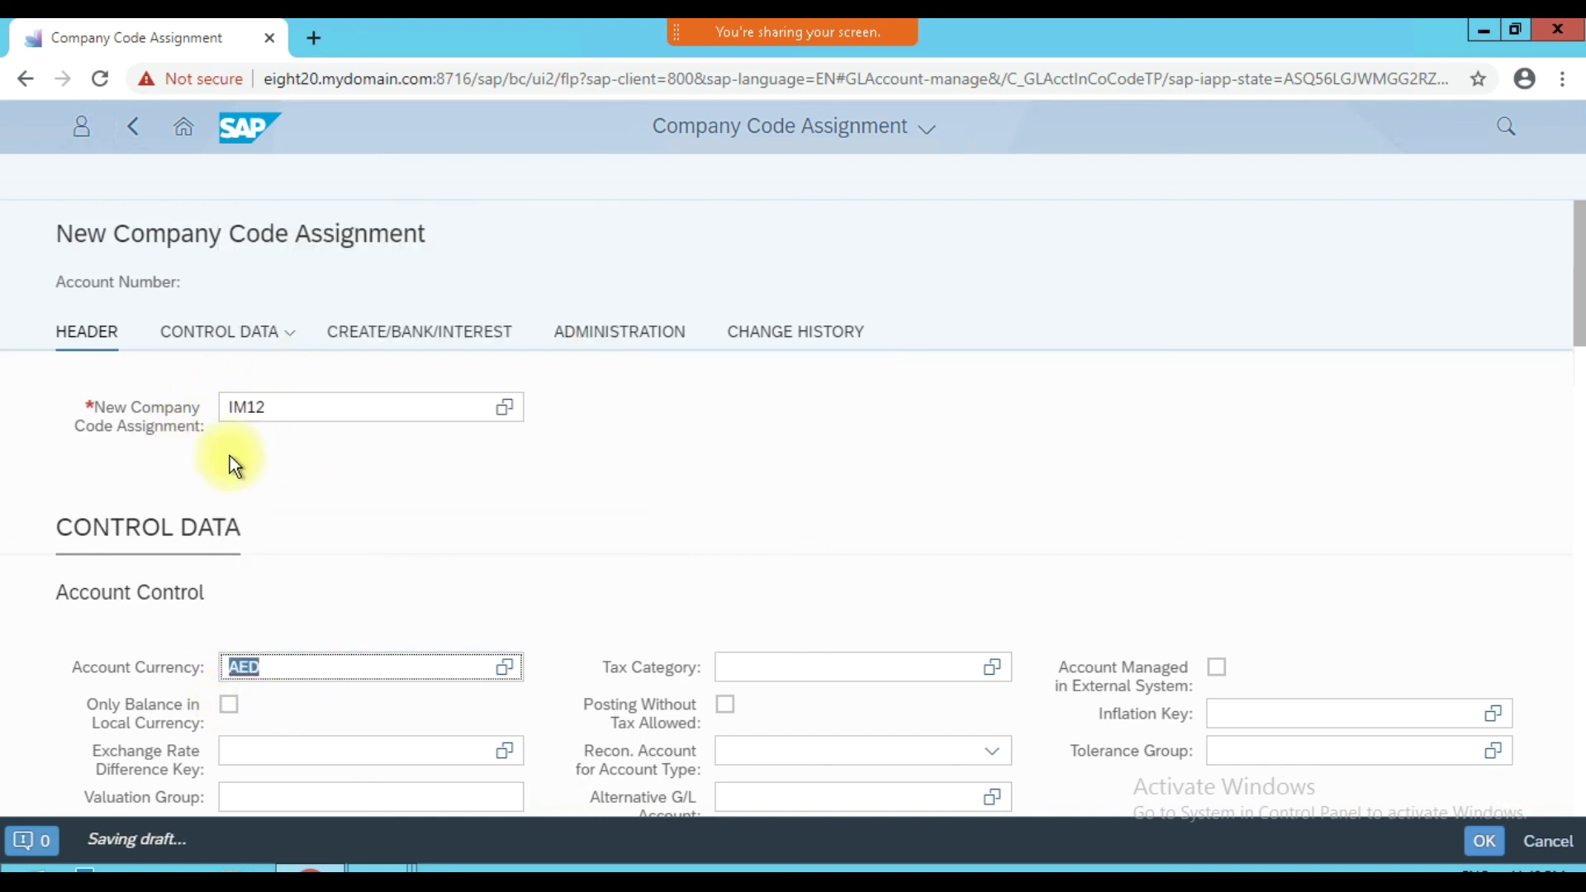
pyautogui.click(239, 704)
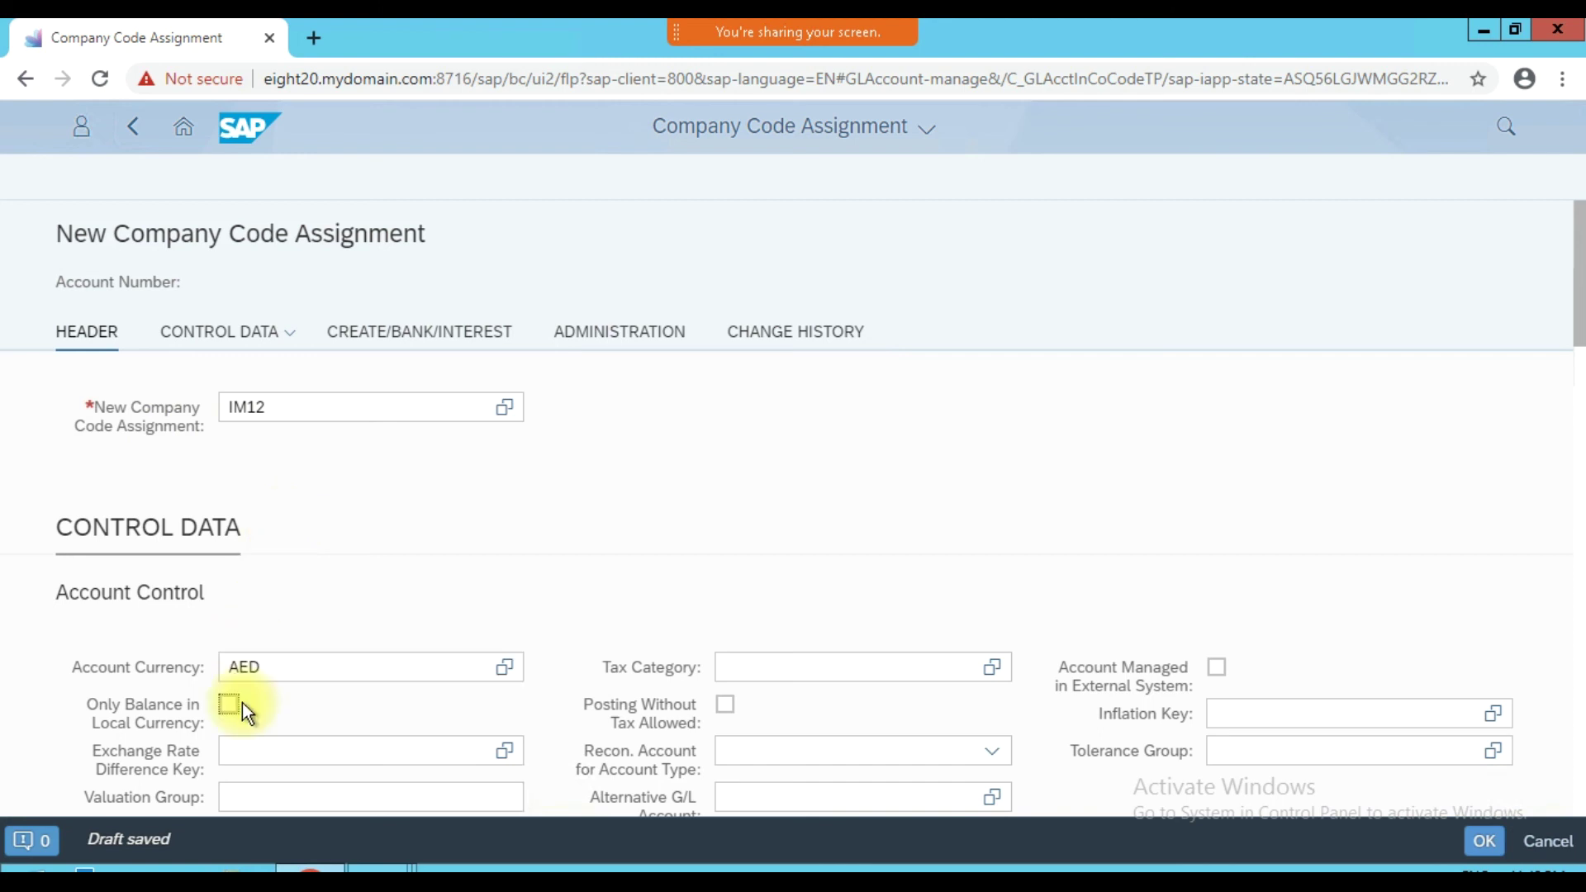
# - Look up the accounts of chart SU12 and assign 6006 (TELEPHONE EXP) as the alternative G/L account
pyautogui.scroll(-1, 285, 589)
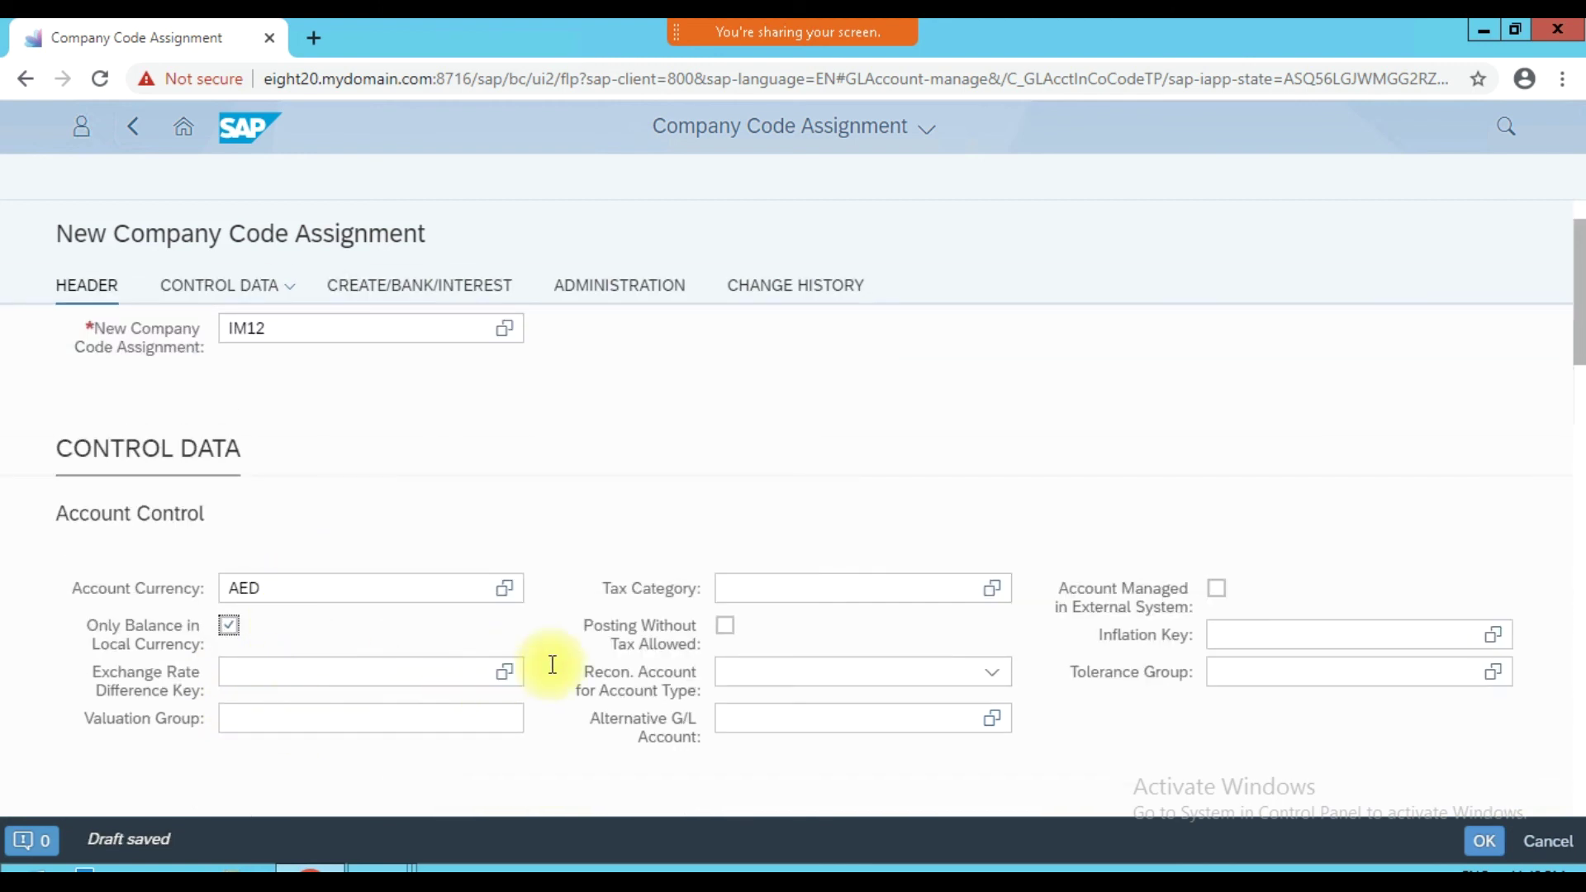
pyautogui.click(786, 670)
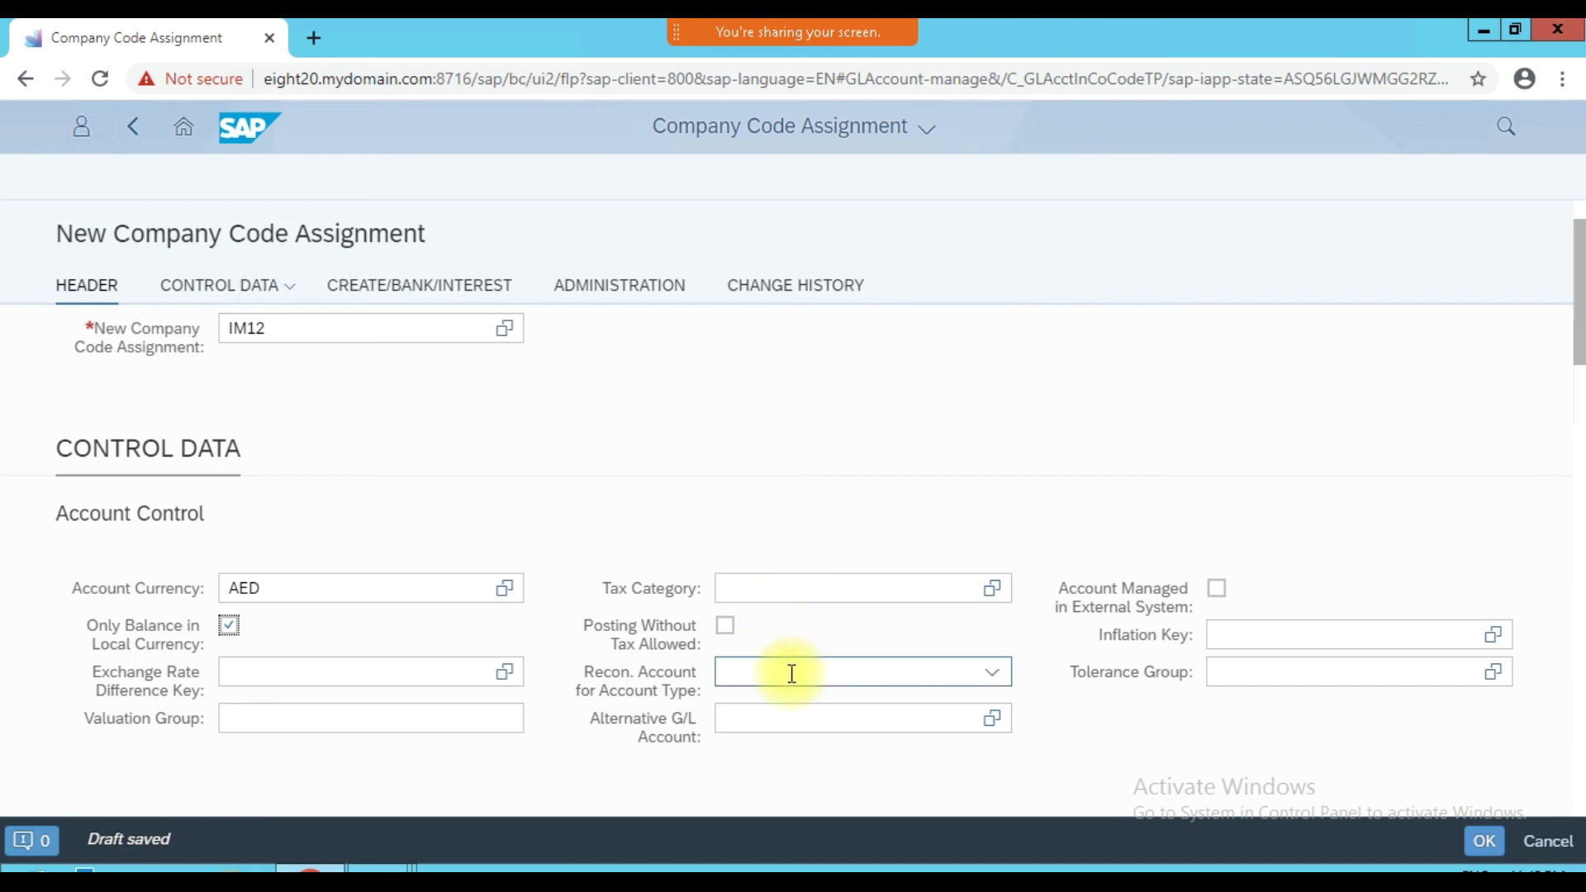
pyautogui.click(810, 729)
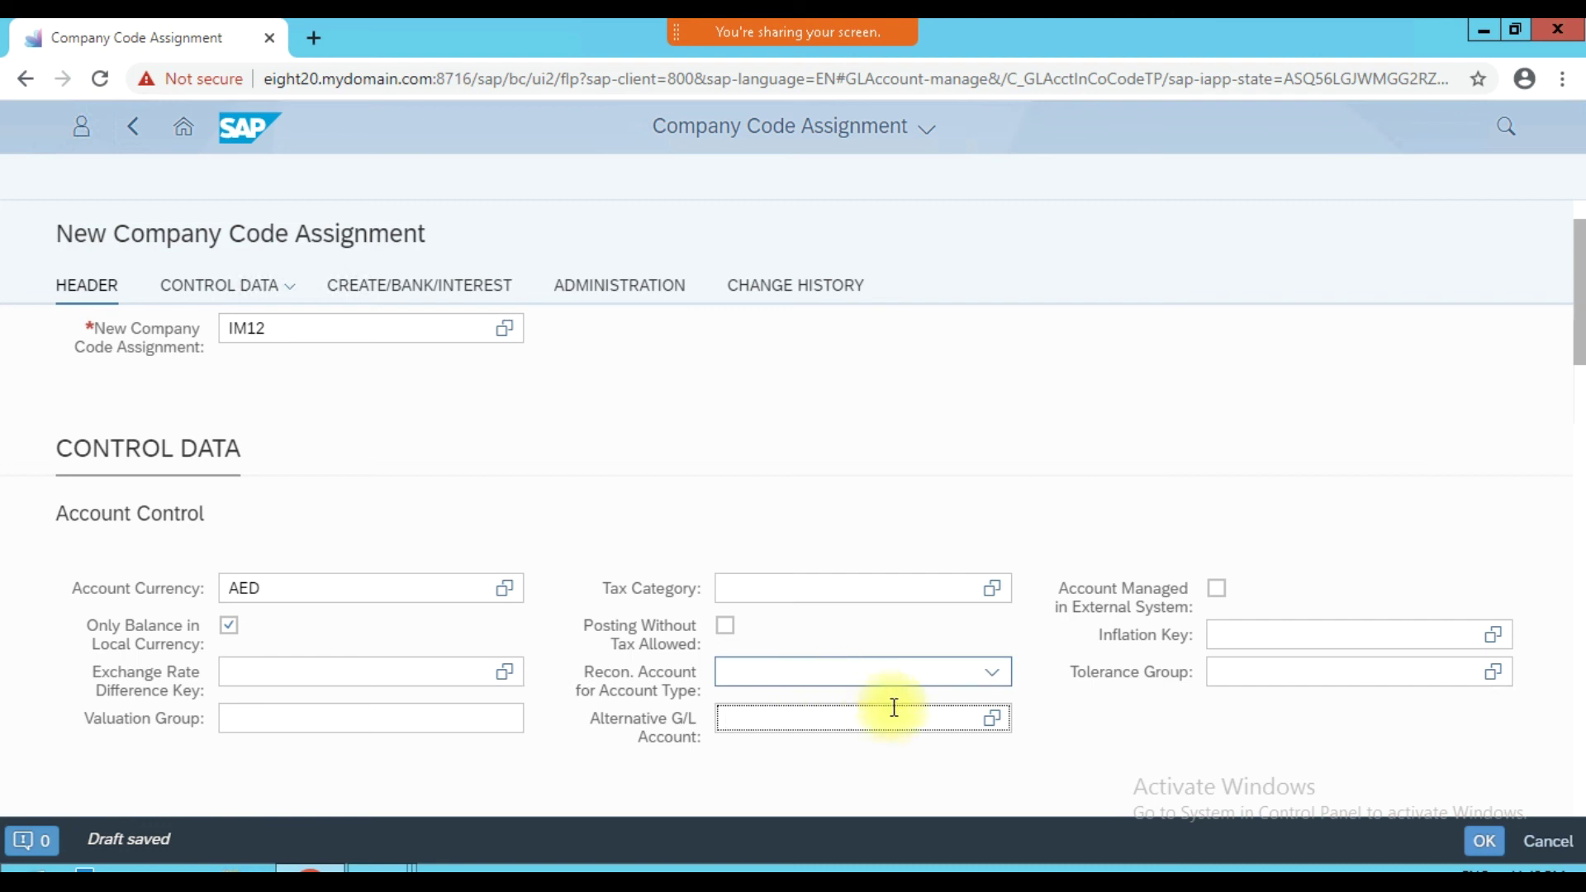
pyautogui.click(992, 721)
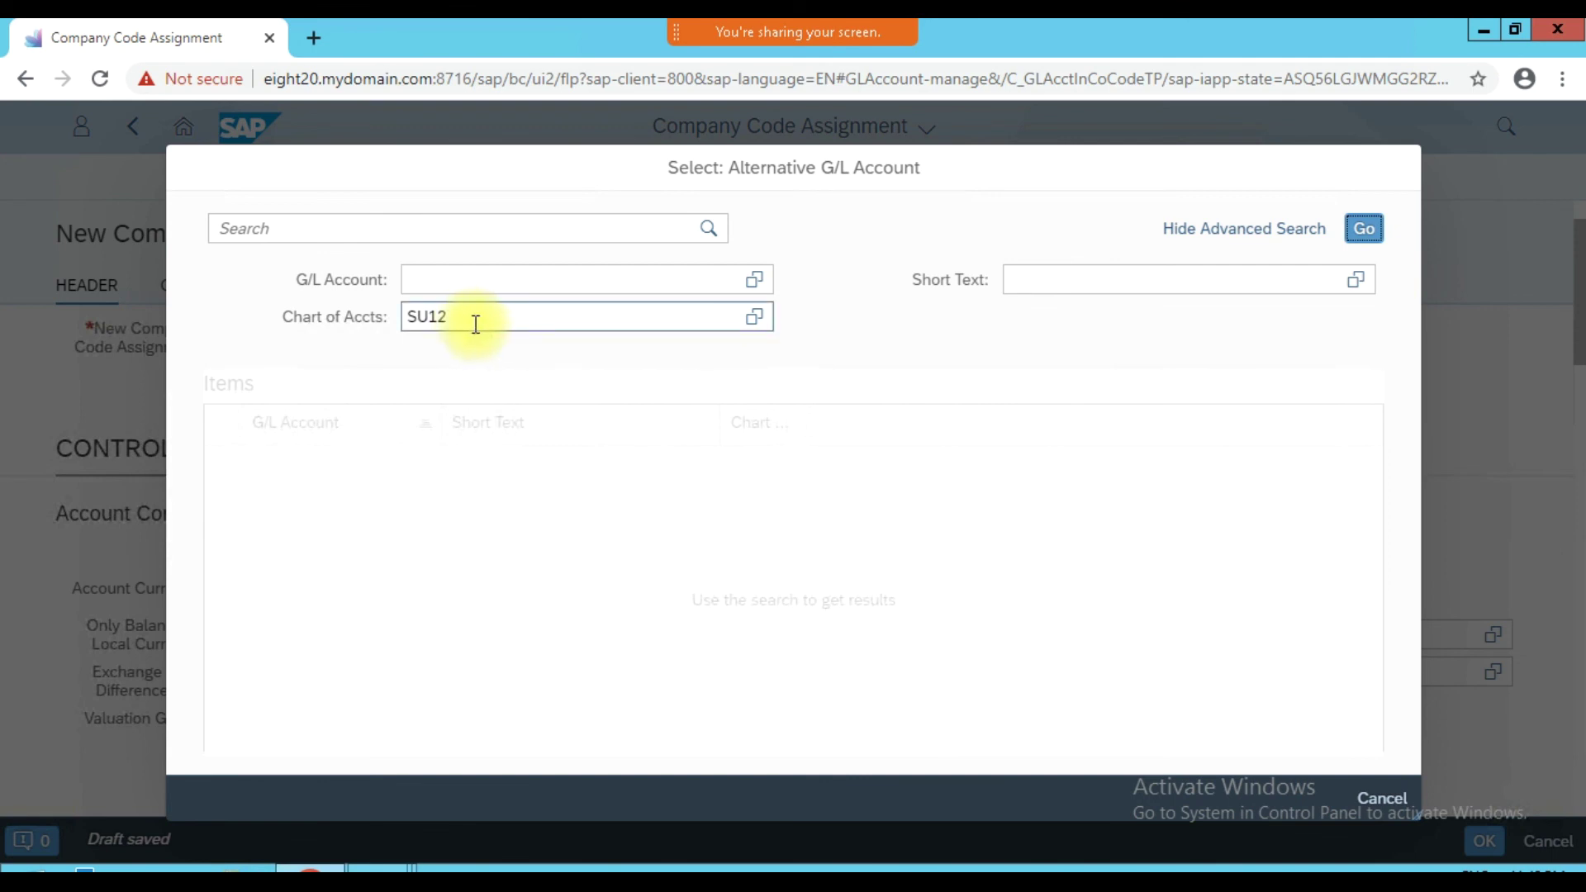
pyautogui.click(1363, 229)
pyautogui.scroll(-15, 669, 582)
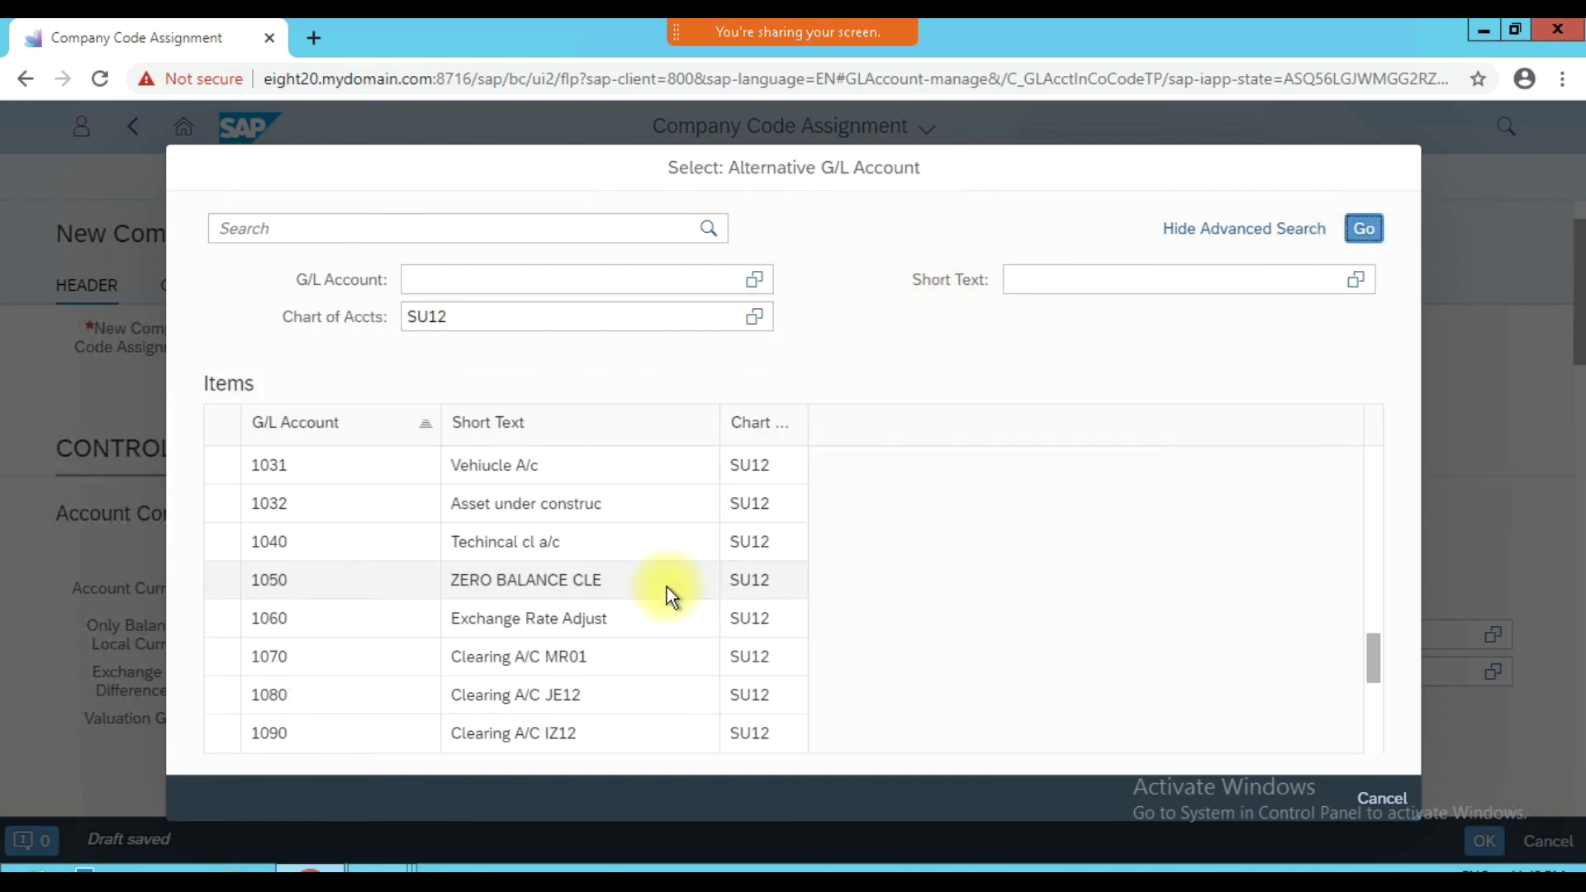
pyautogui.scroll(-6, 667, 586)
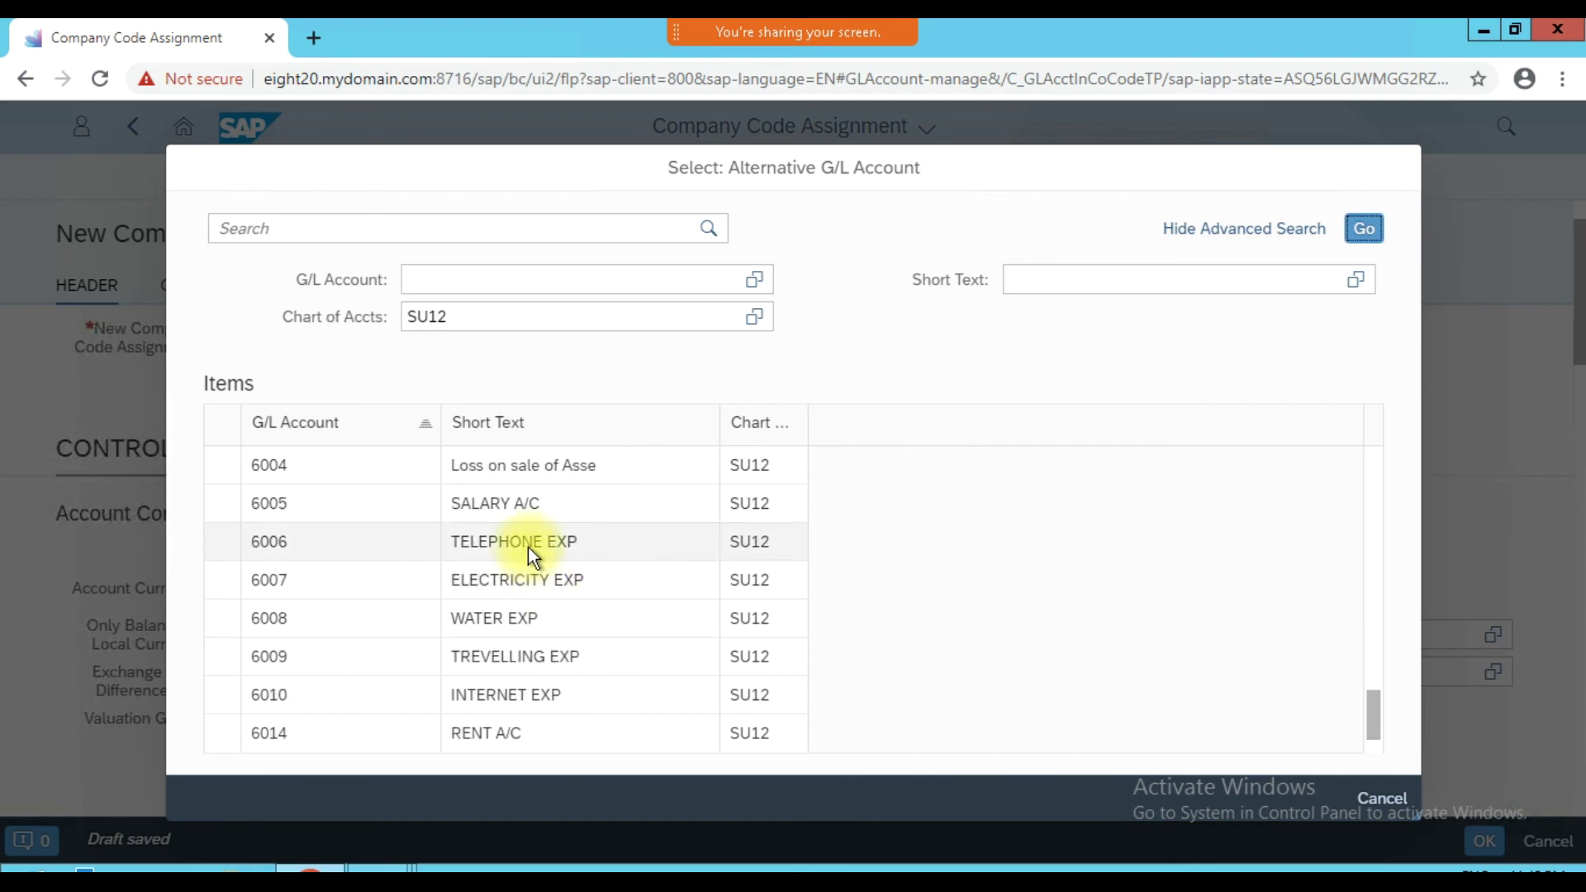
pyautogui.click(529, 545)
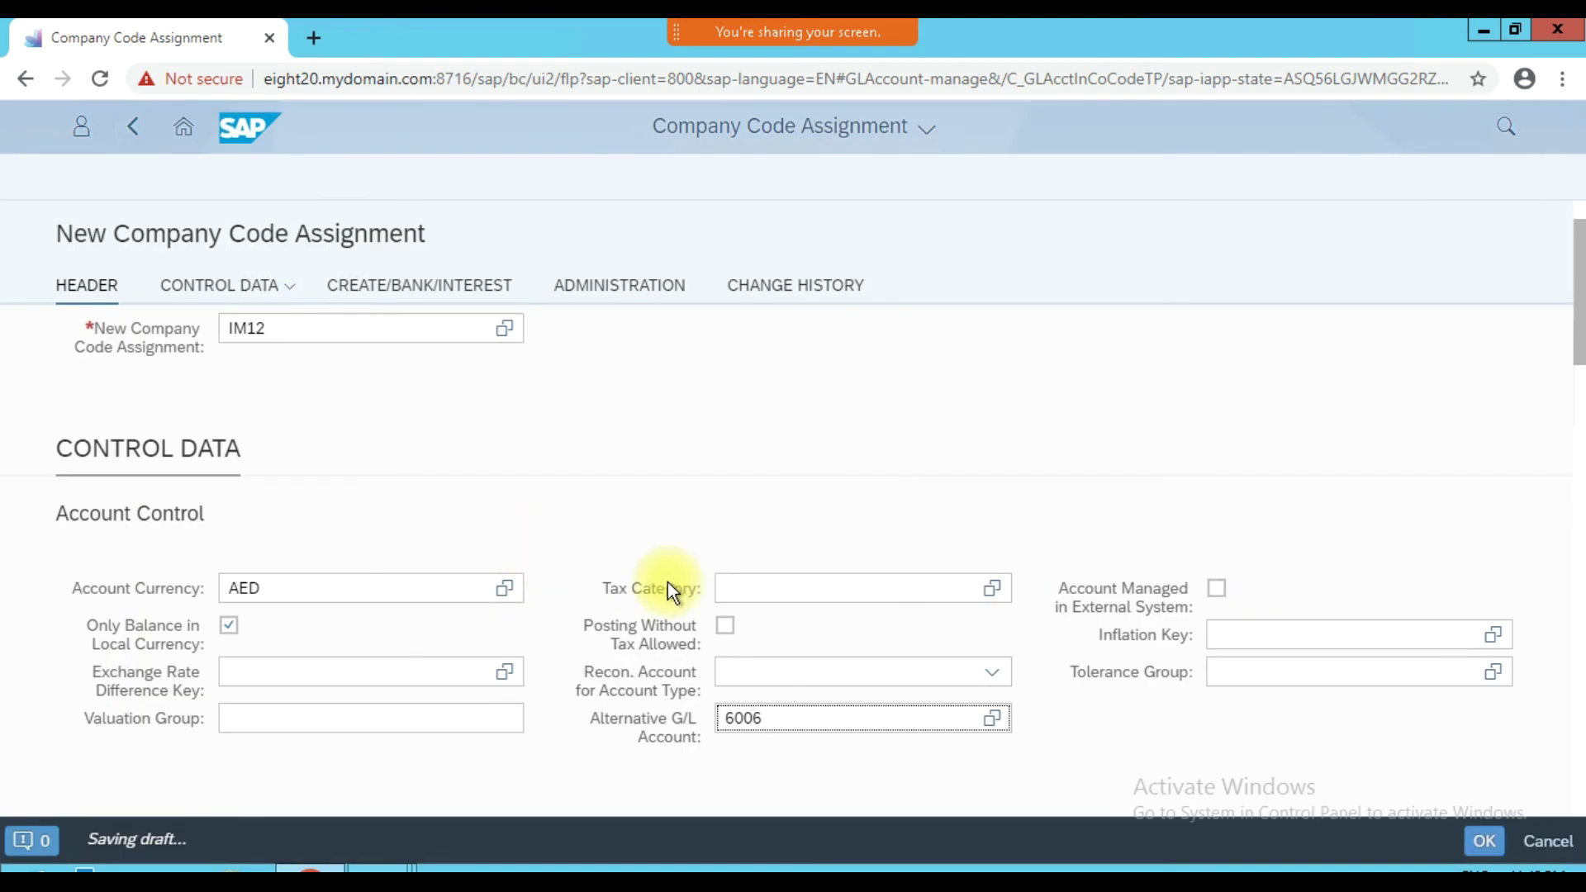
# - Look up the sort keys and assign sort key 008 in the account management data
pyautogui.scroll(-1, 1115, 661)
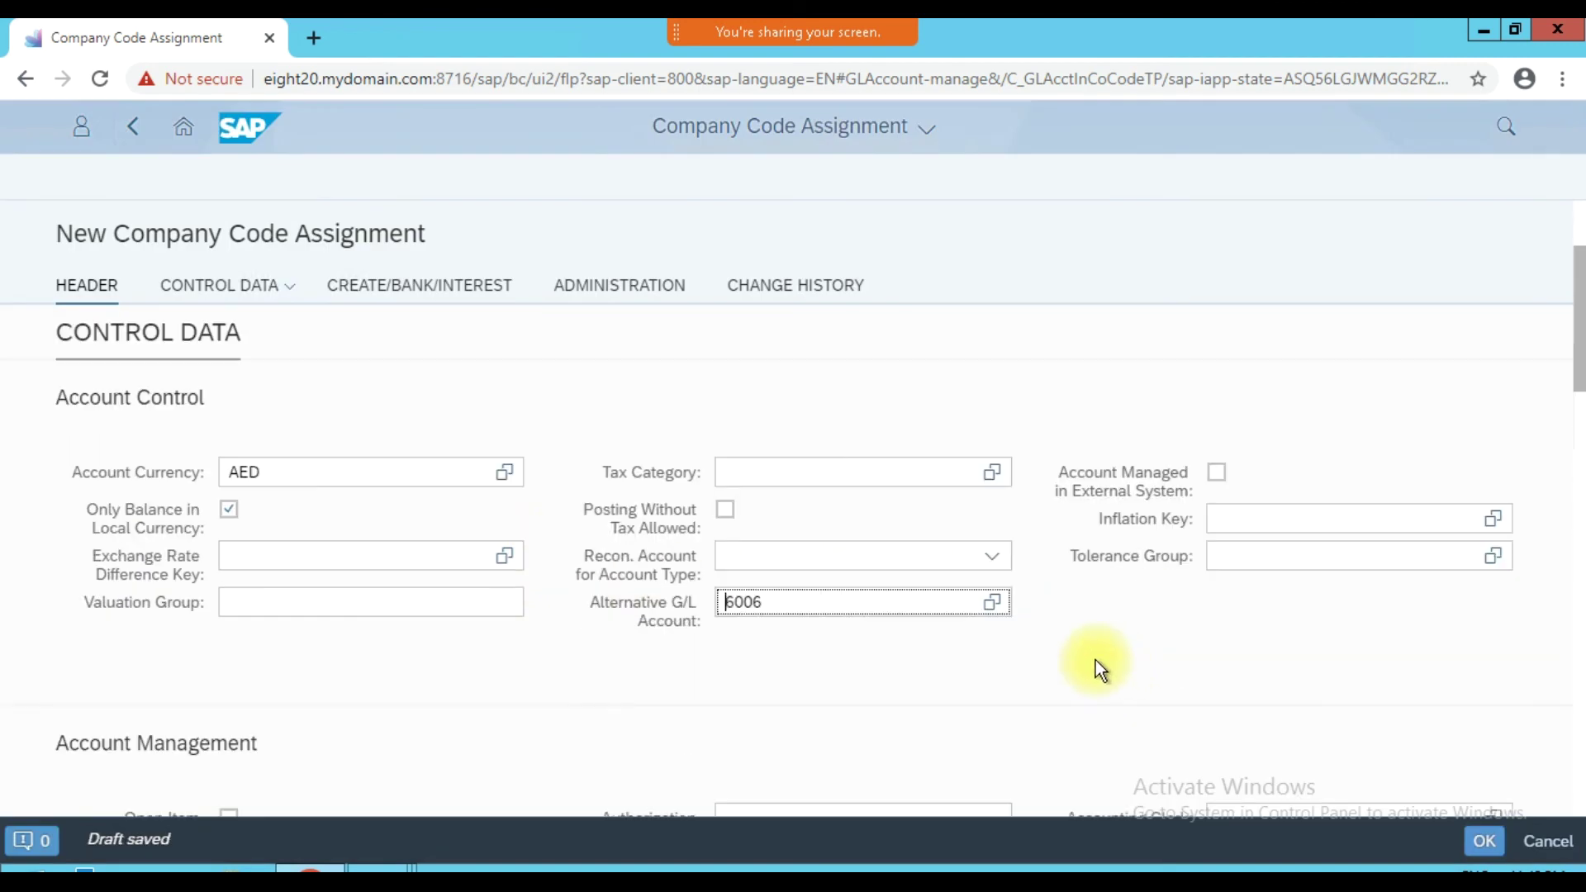
pyautogui.scroll(-3, 790, 668)
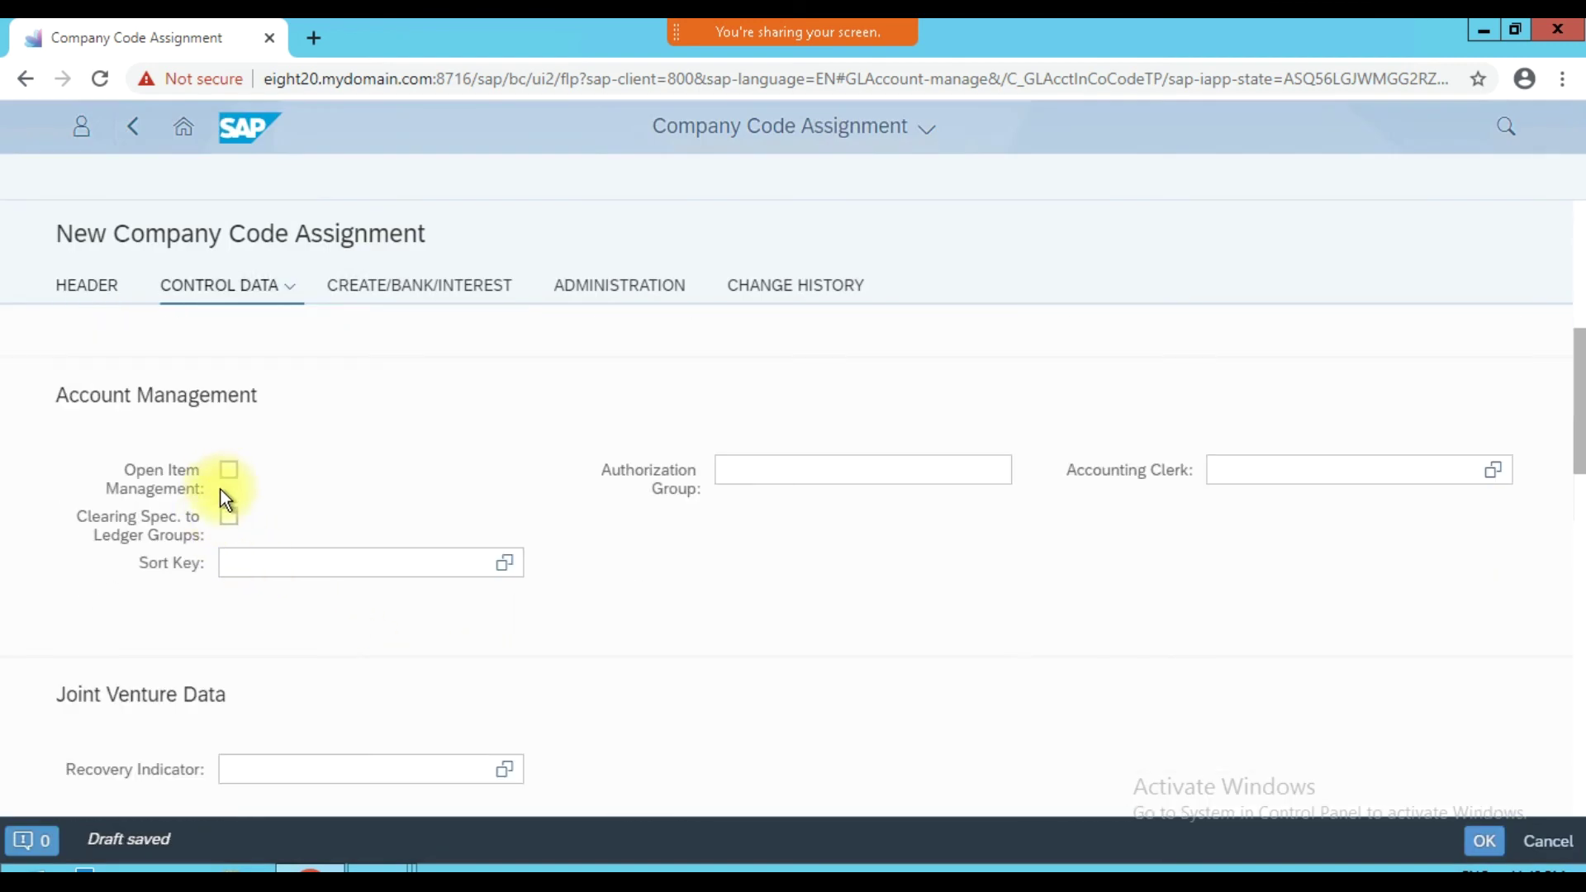
pyautogui.click(314, 562)
pyautogui.click(505, 563)
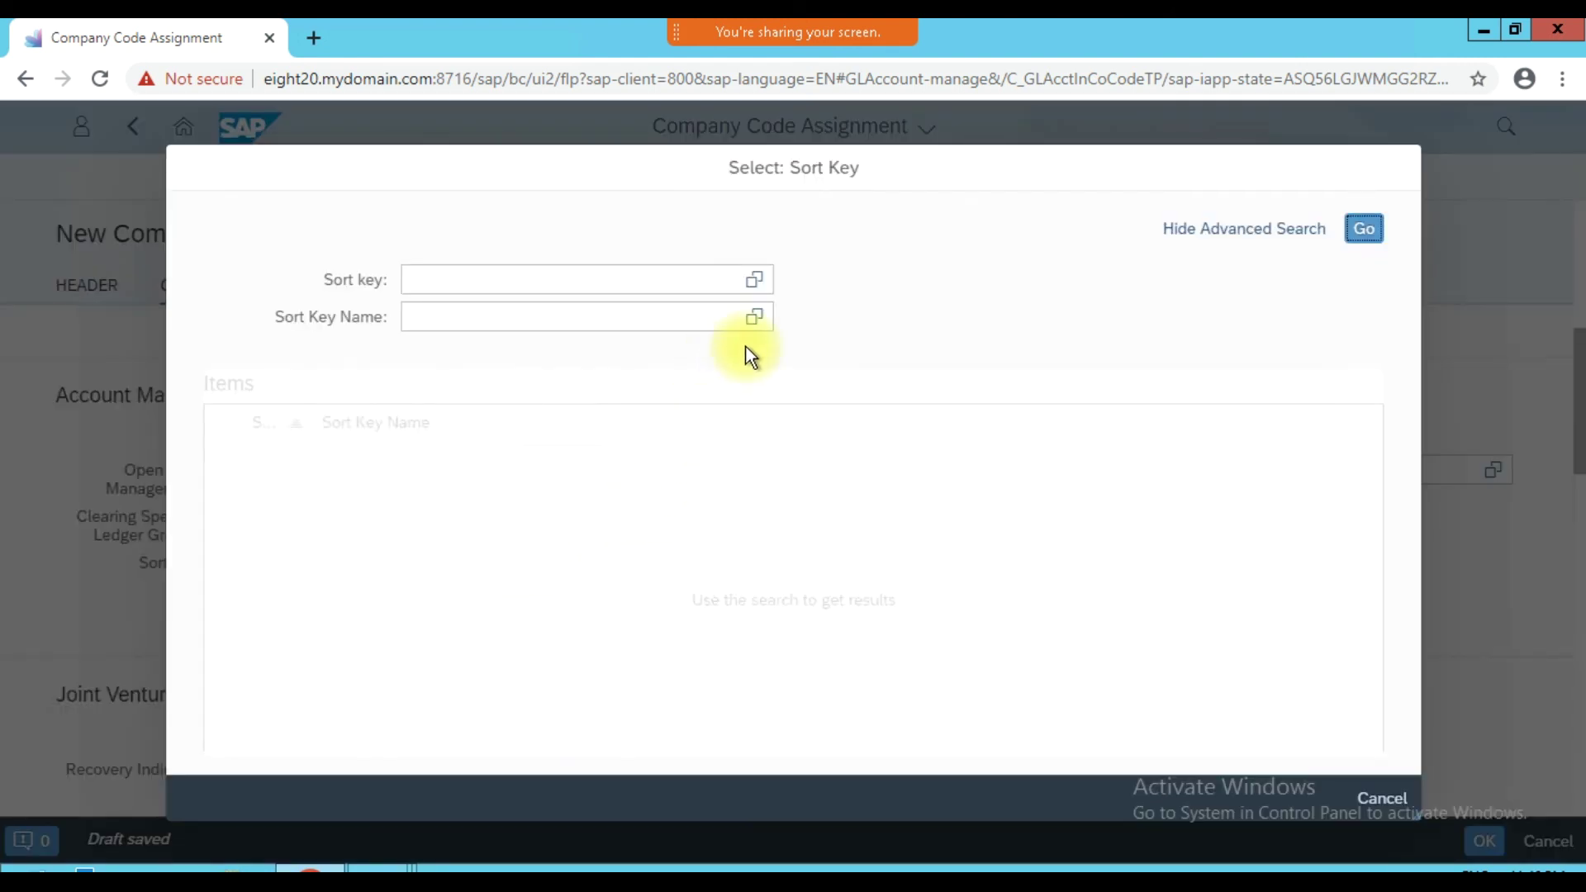
pyautogui.click(1364, 231)
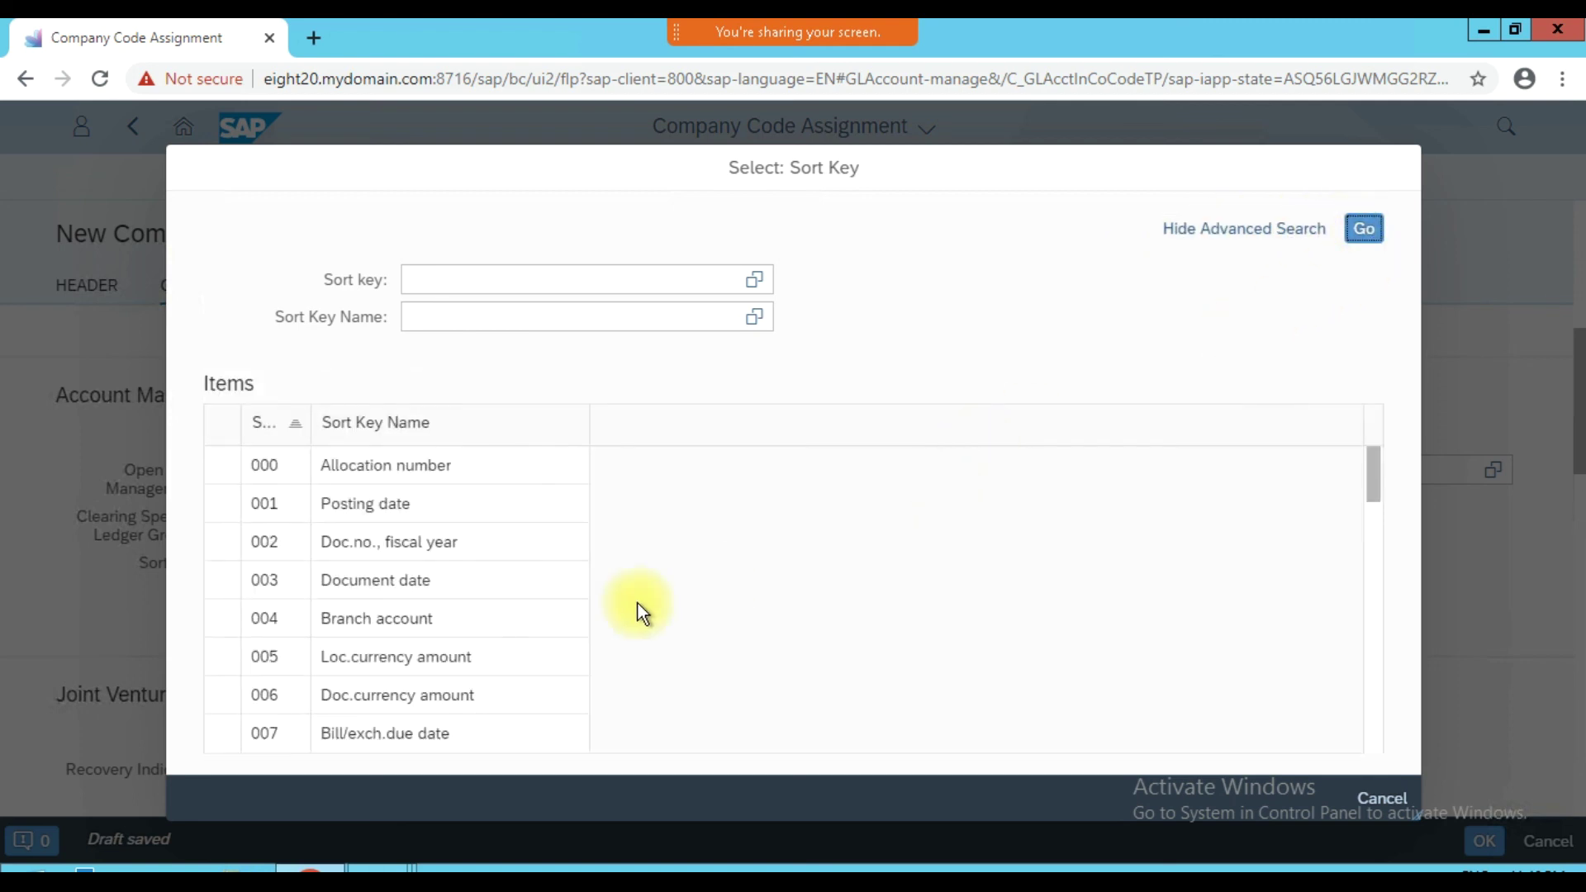
pyautogui.scroll(-3, 559, 620)
pyautogui.click(362, 545)
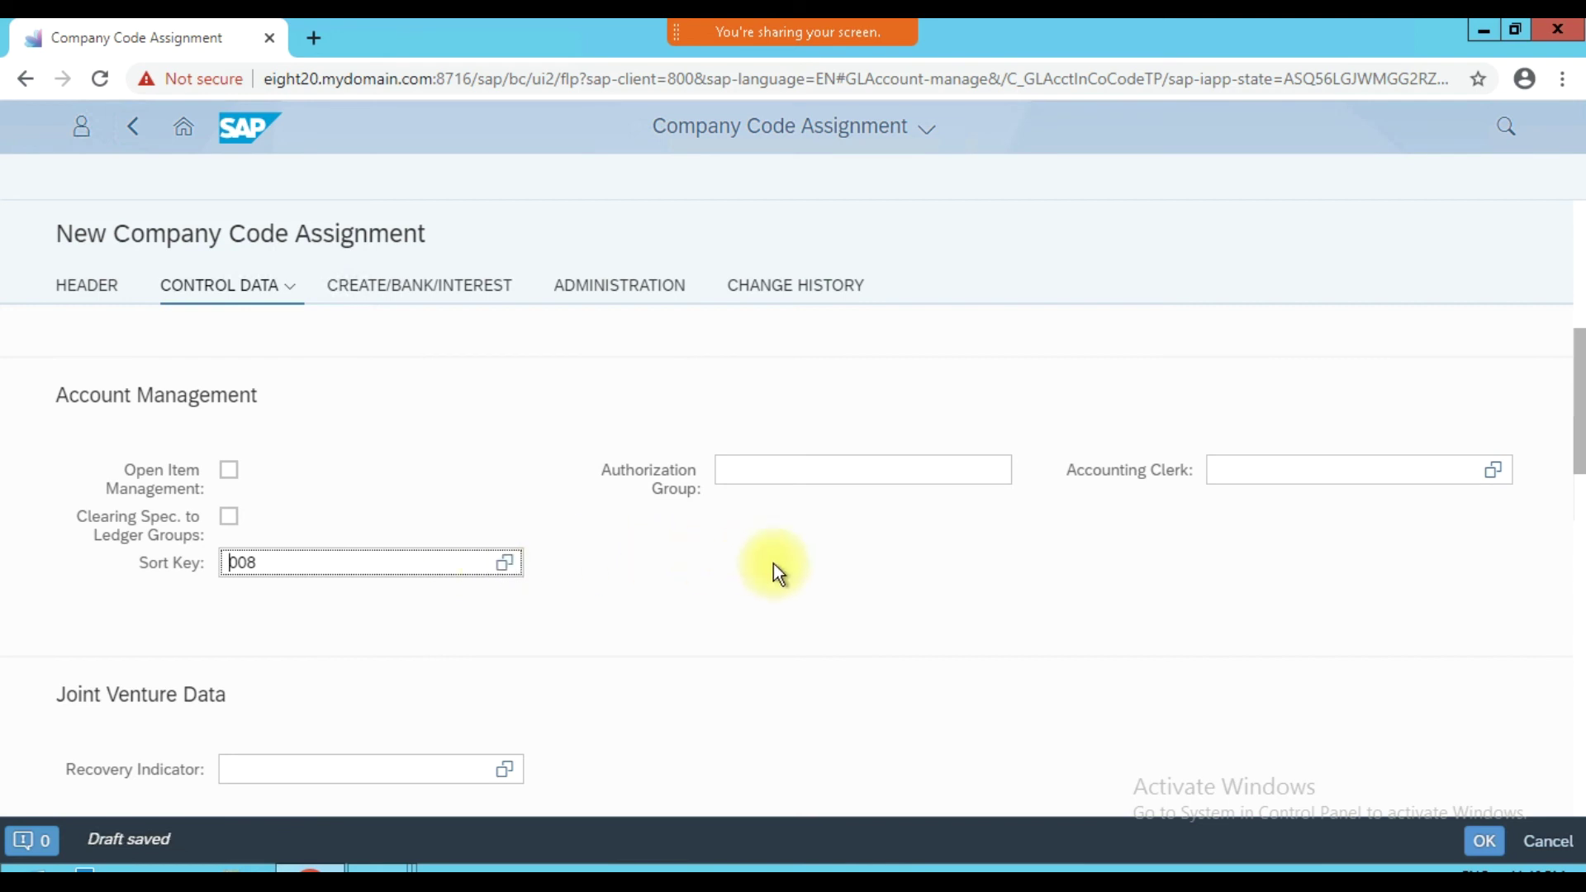
# - Switch to SAP GUI, review the create/bank/interest settings of account 6015, and return to the Fiori company code assignment
pyautogui.scroll(-5, 438, 642)
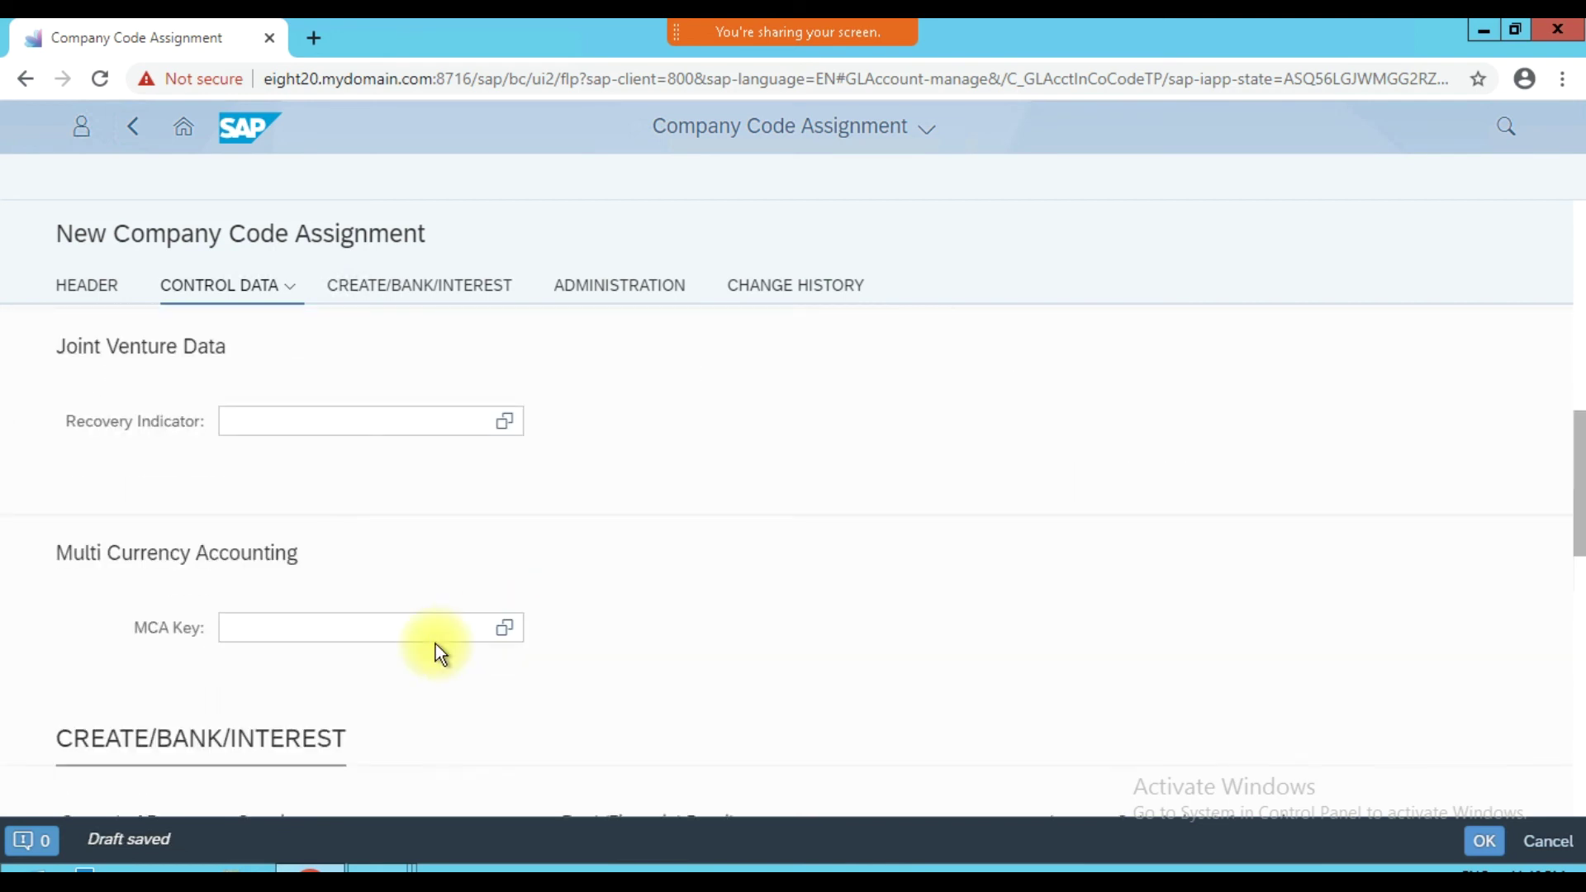
pyautogui.scroll(-3, 435, 642)
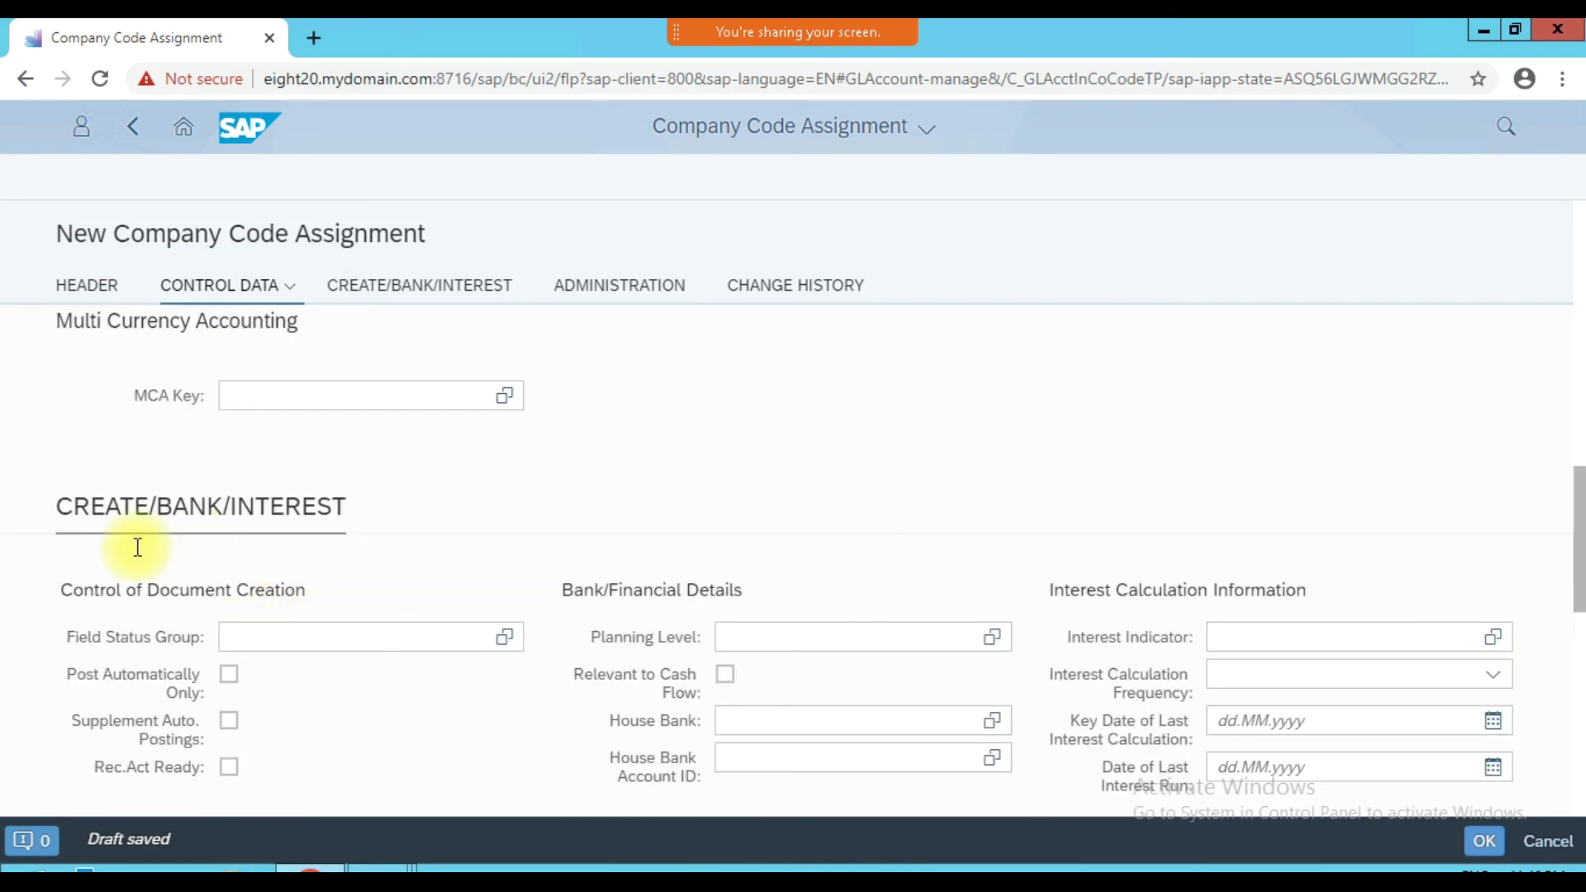
pyautogui.moveTo(378, 863)
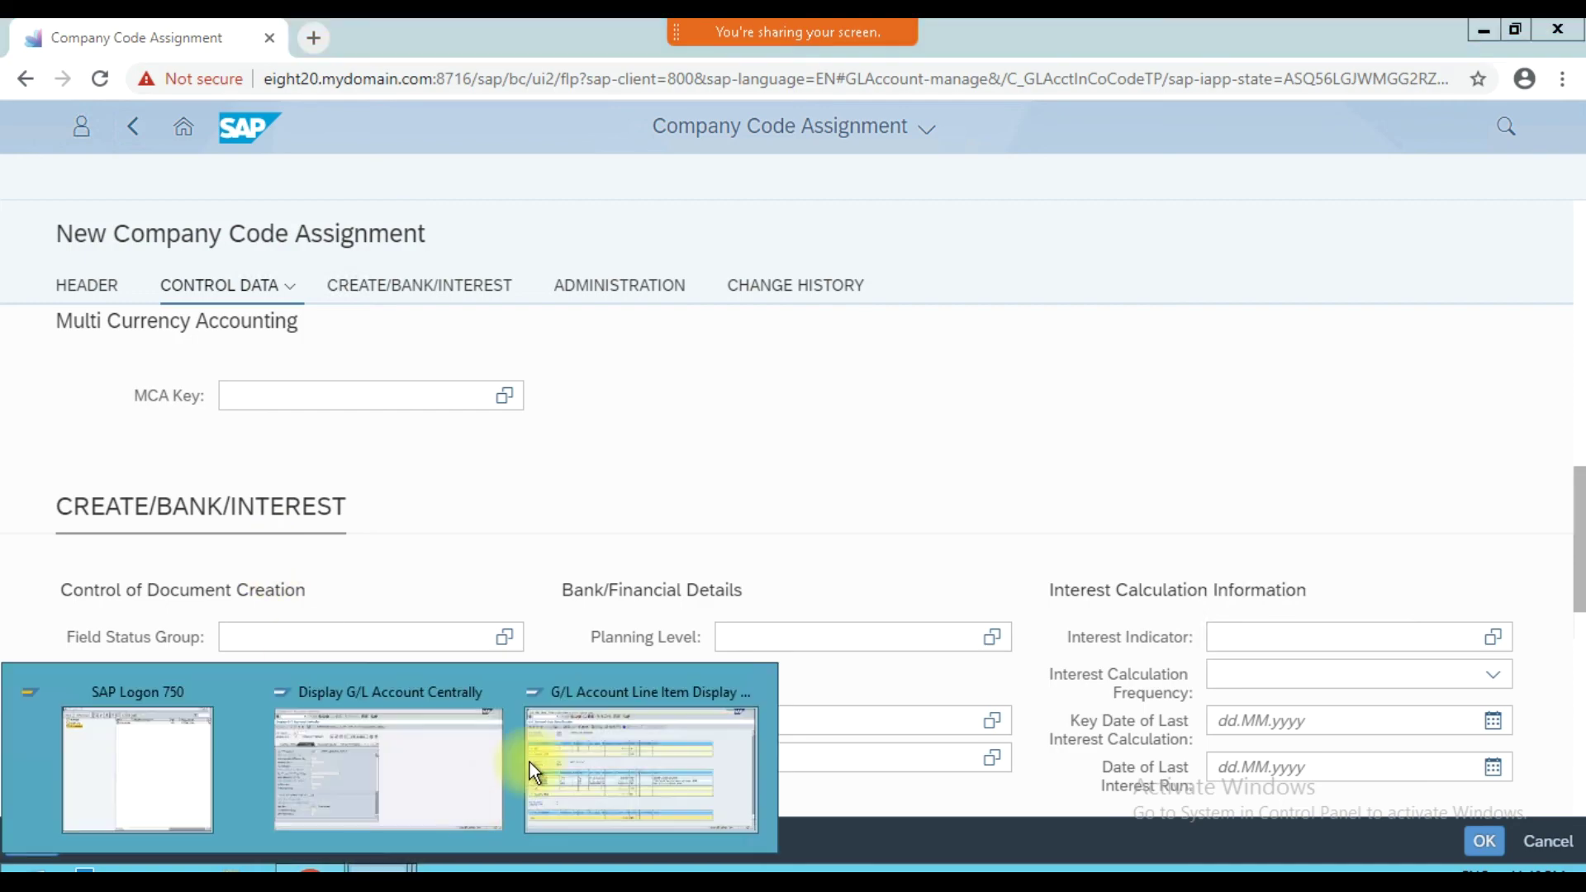
pyautogui.click(597, 716)
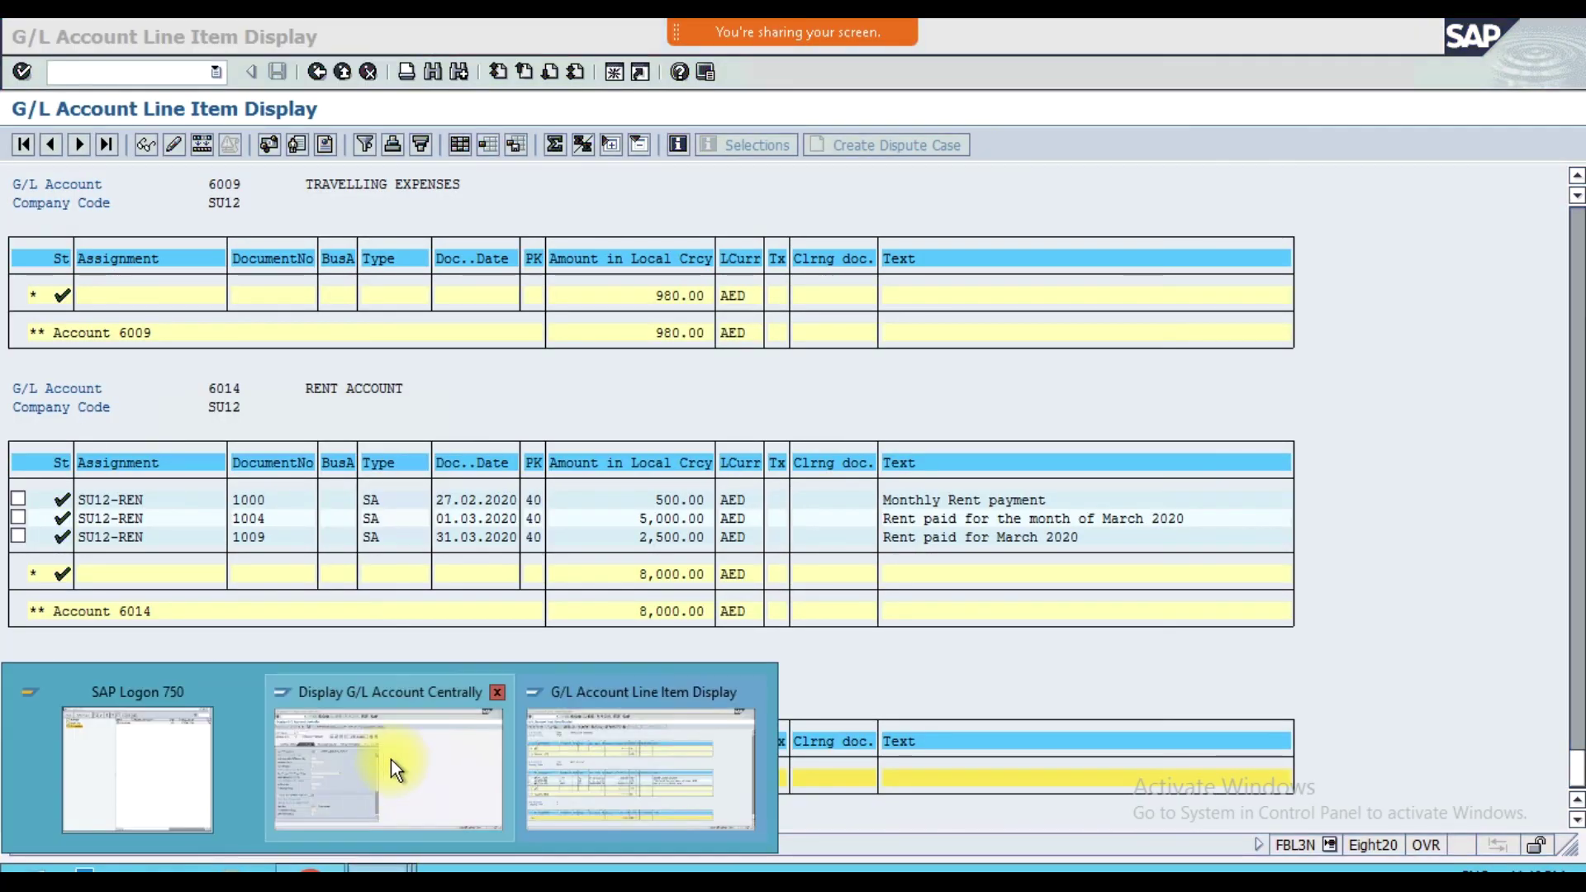
pyautogui.click(390, 760)
pyautogui.click(355, 266)
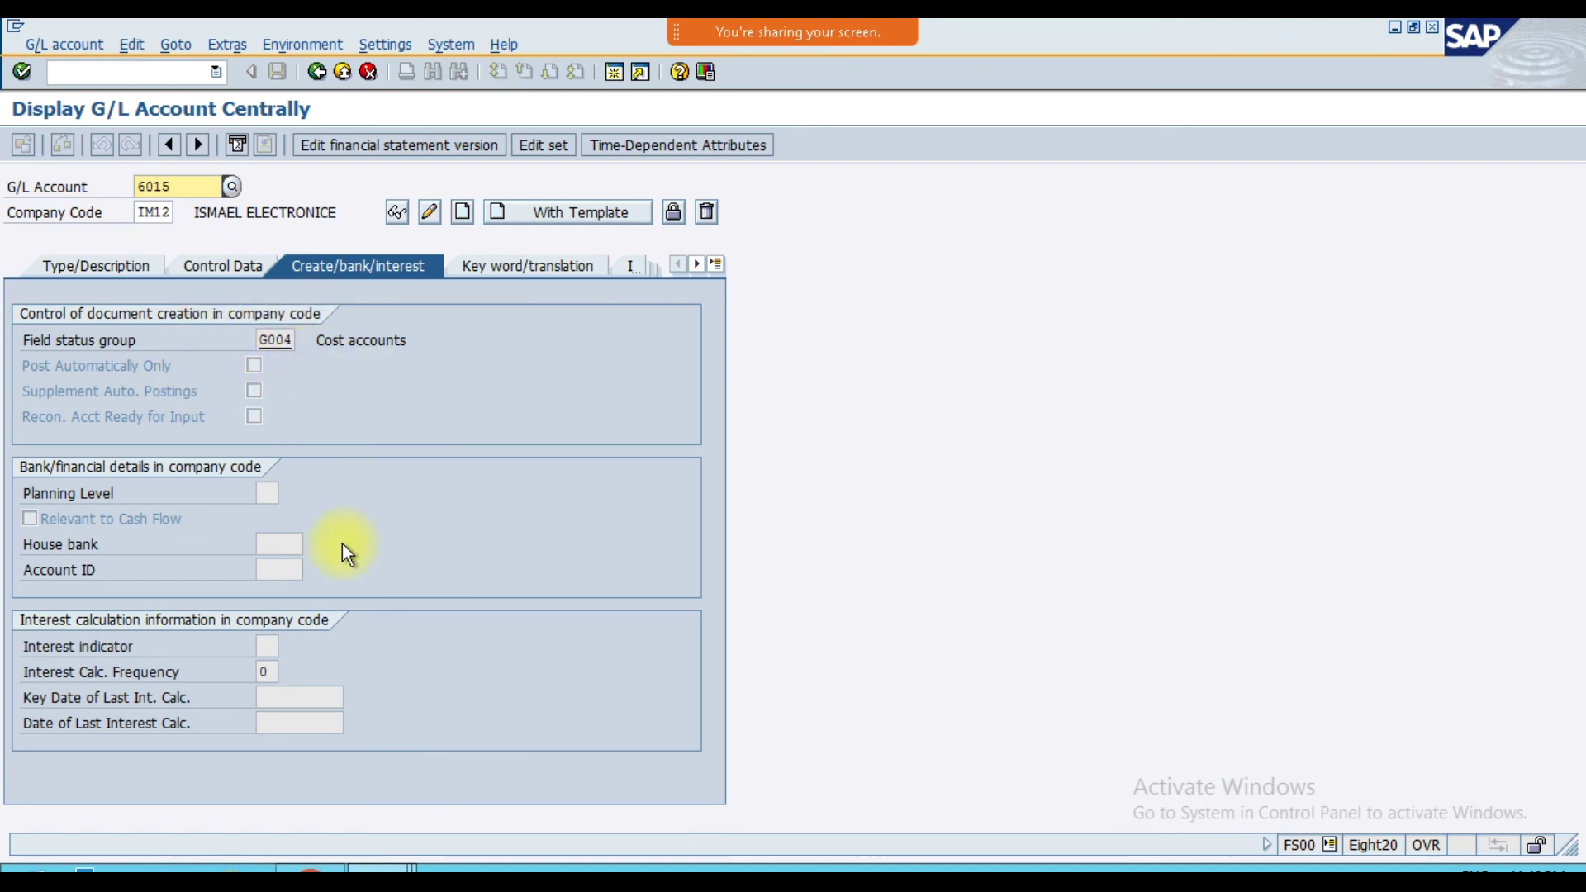
pyautogui.moveTo(376, 863)
pyautogui.click(342, 754)
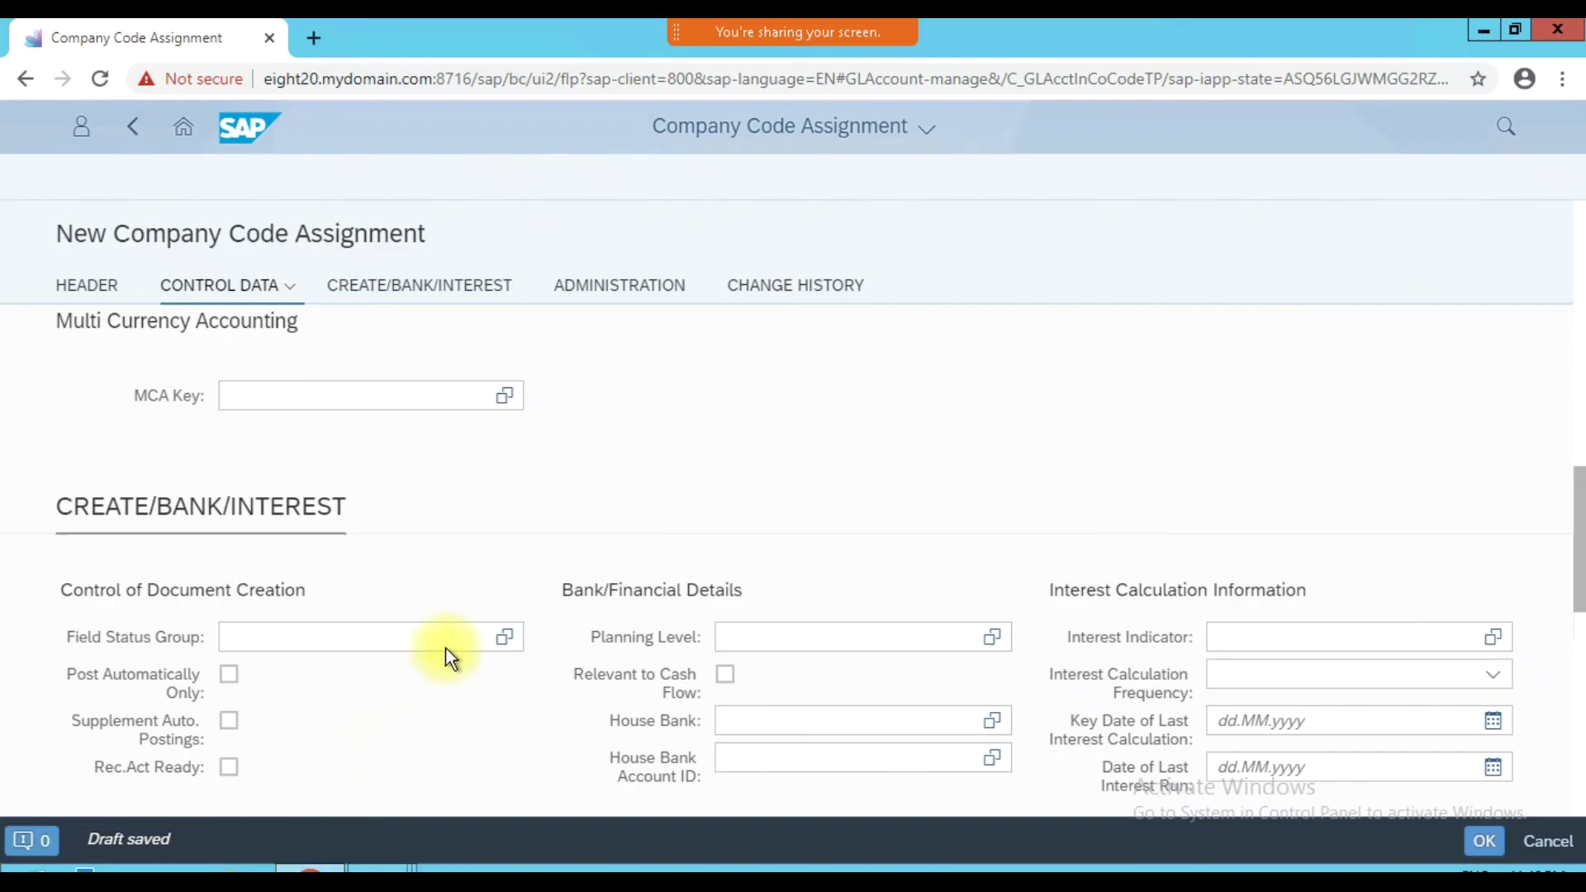
# - Look up the field status groups of variant IM12, assign G004, and confirm the company code assignment
pyautogui.click(503, 637)
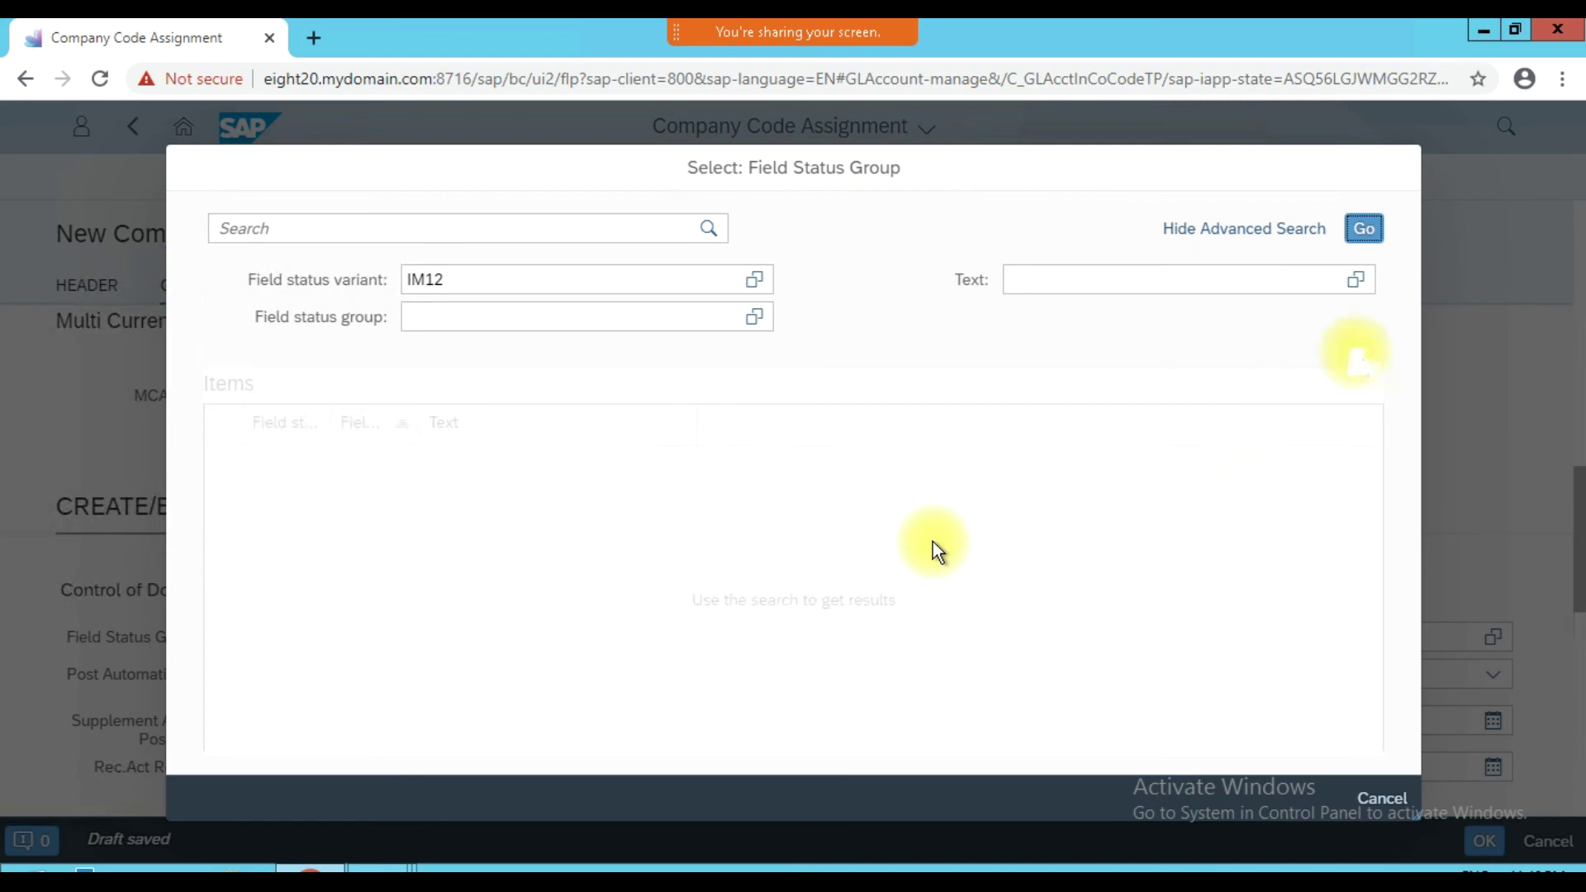
pyautogui.click(1363, 231)
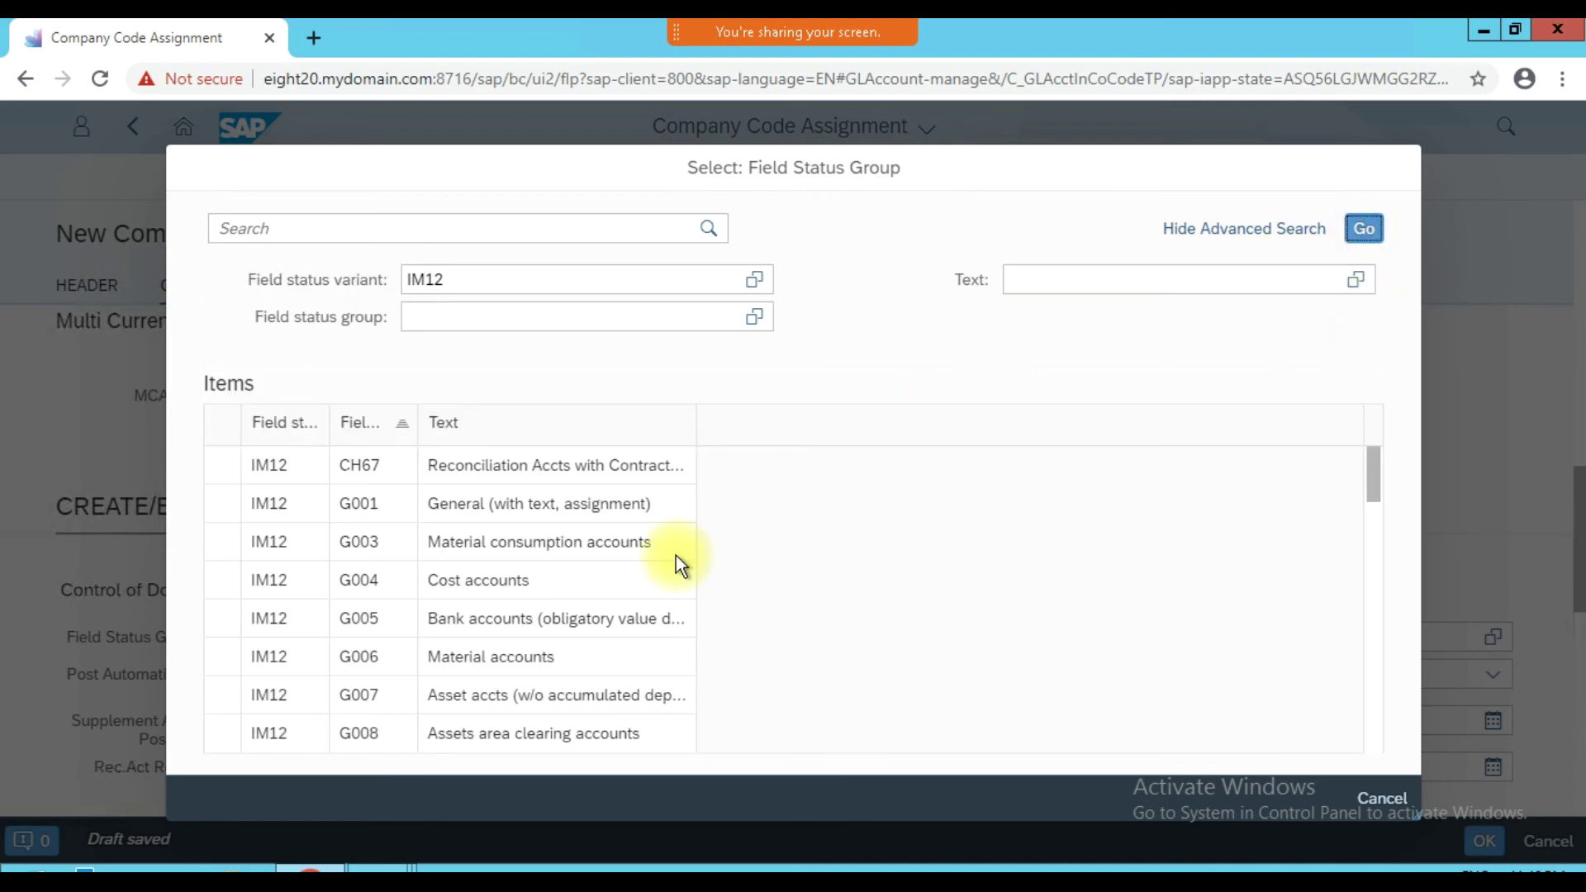
pyautogui.click(541, 588)
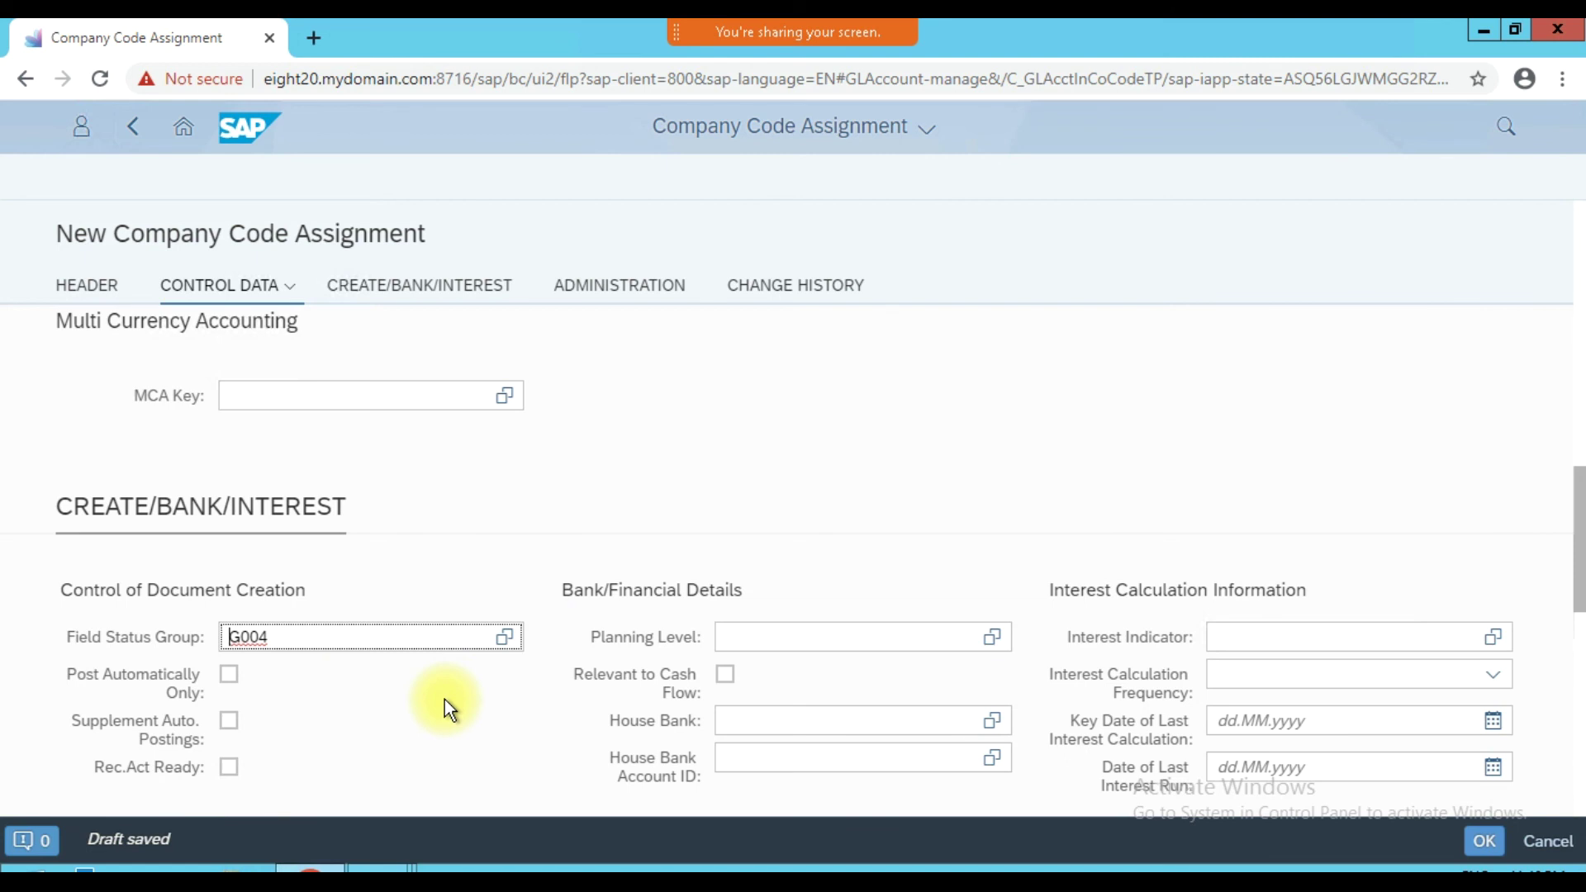
pyautogui.scroll(-2, 450, 698)
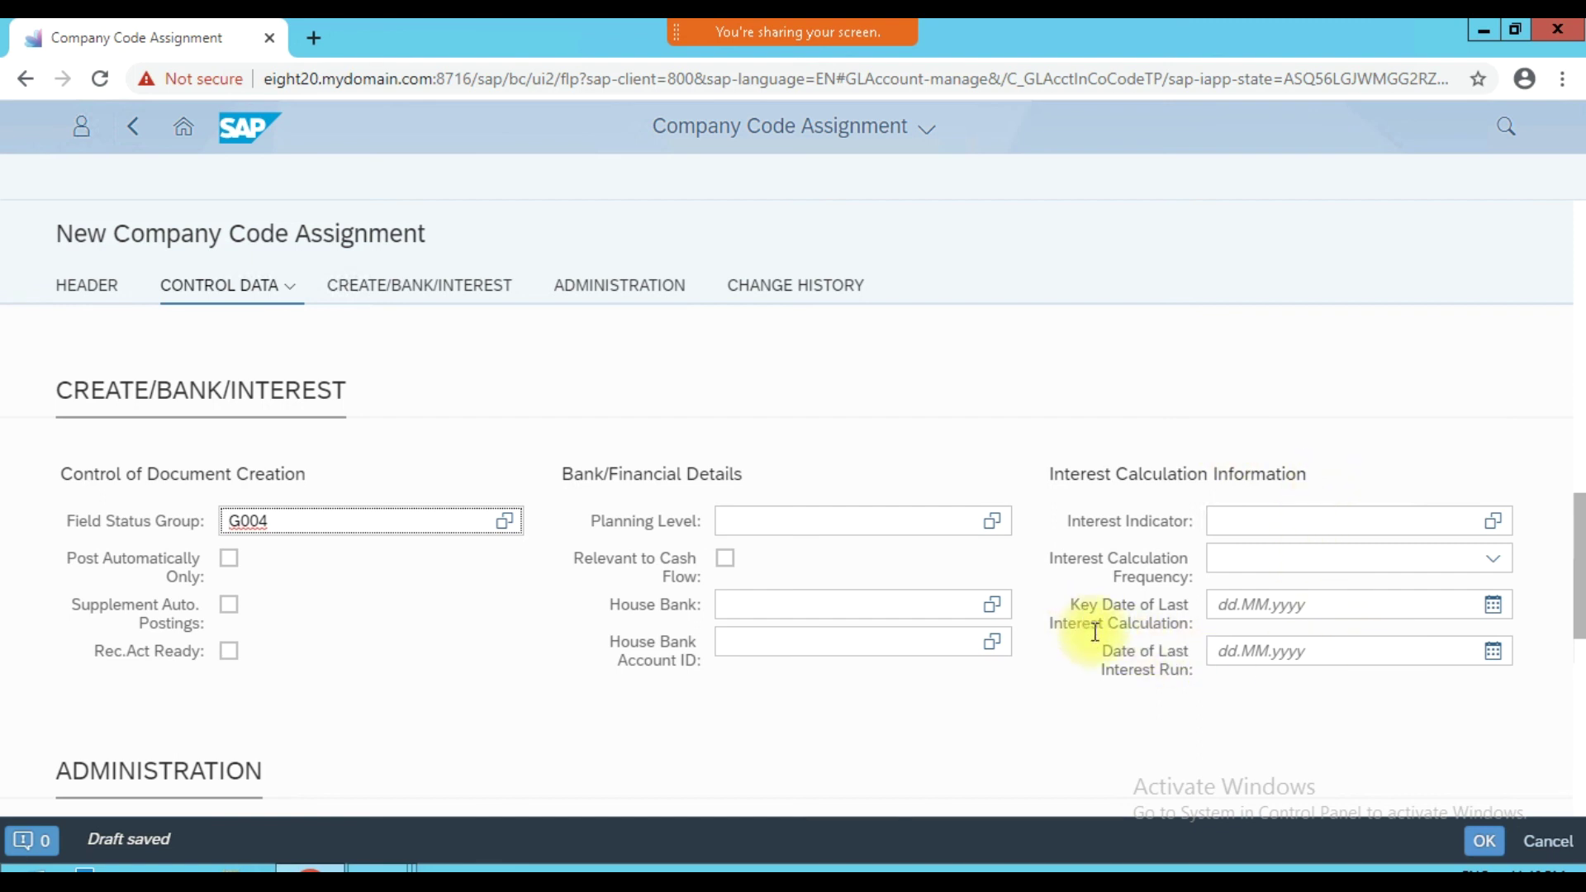
pyautogui.click(1487, 843)
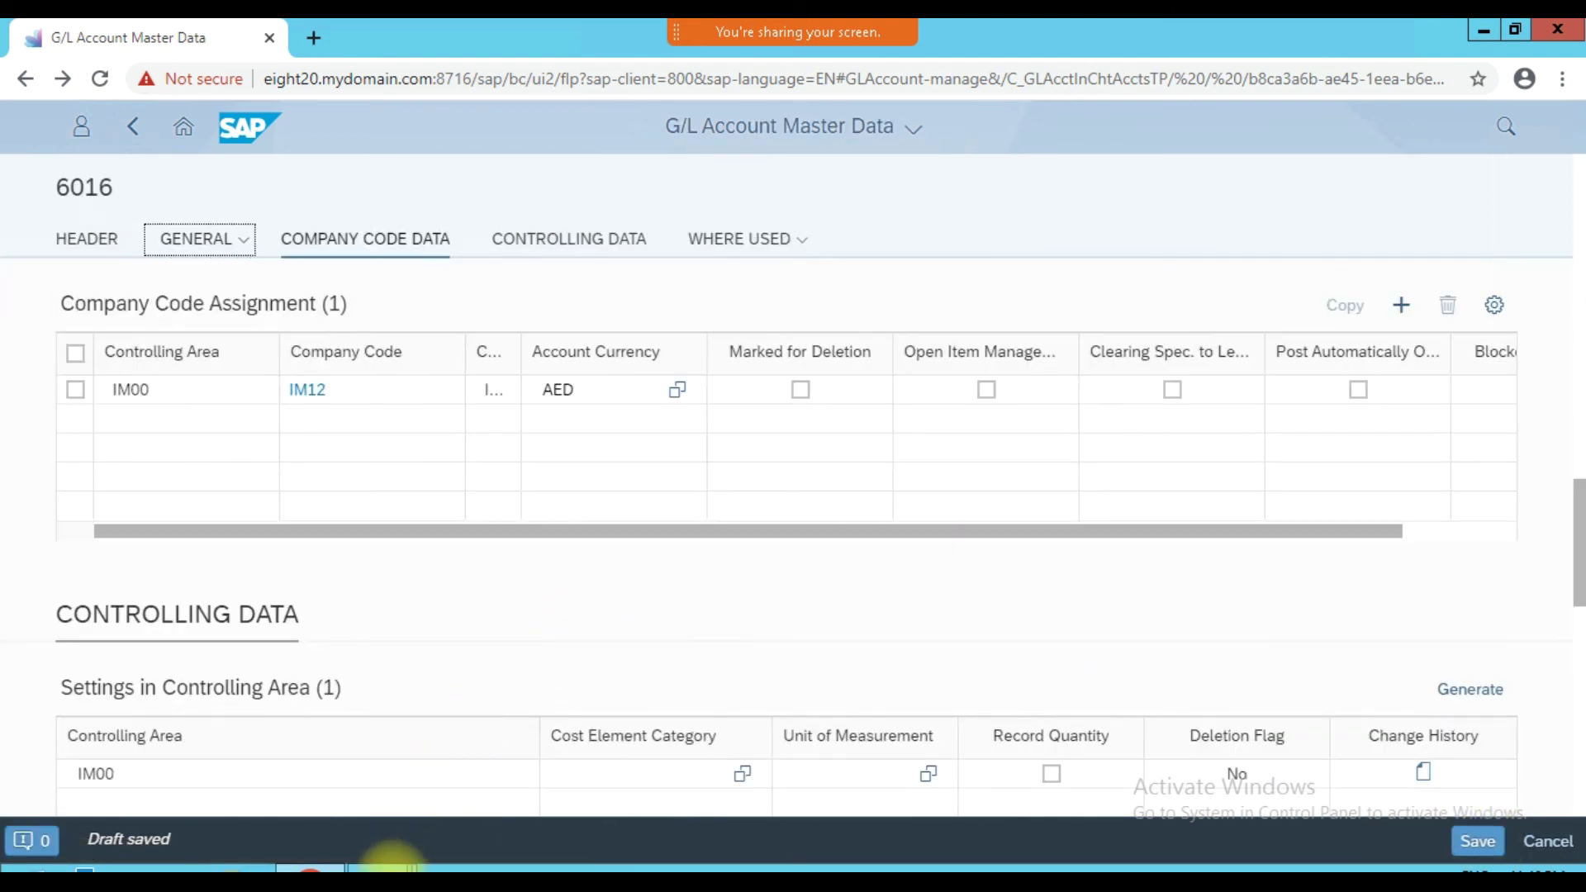
pyautogui.click(528, 558)
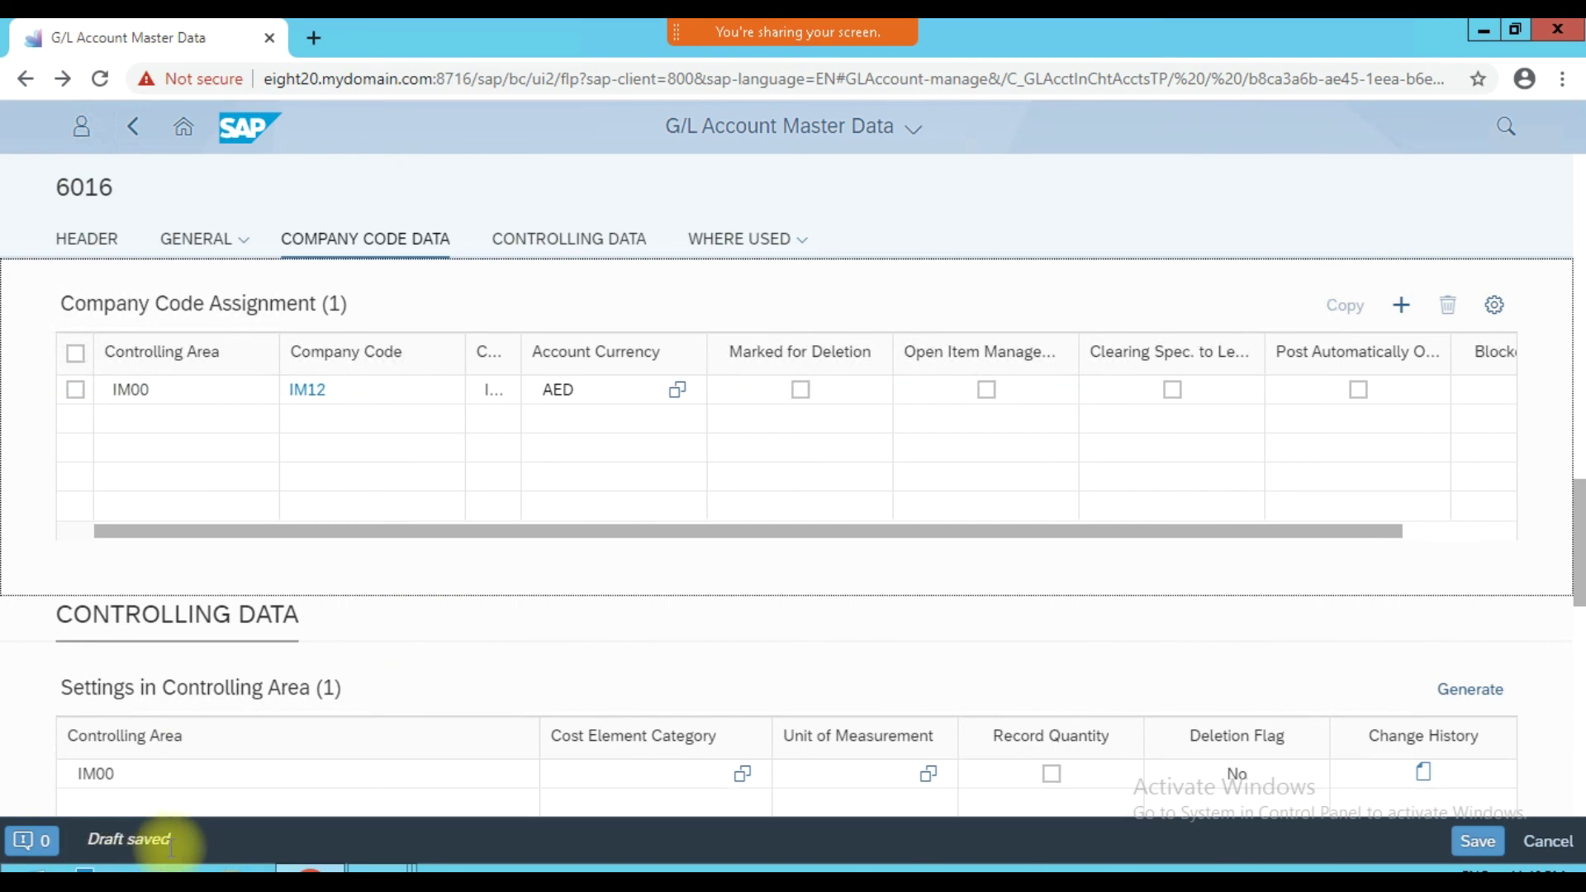
# - Switch to SAP GUI, open account 6015 for changing, check its cost element category in the control data, and return to Fiori
pyautogui.moveTo(380, 865)
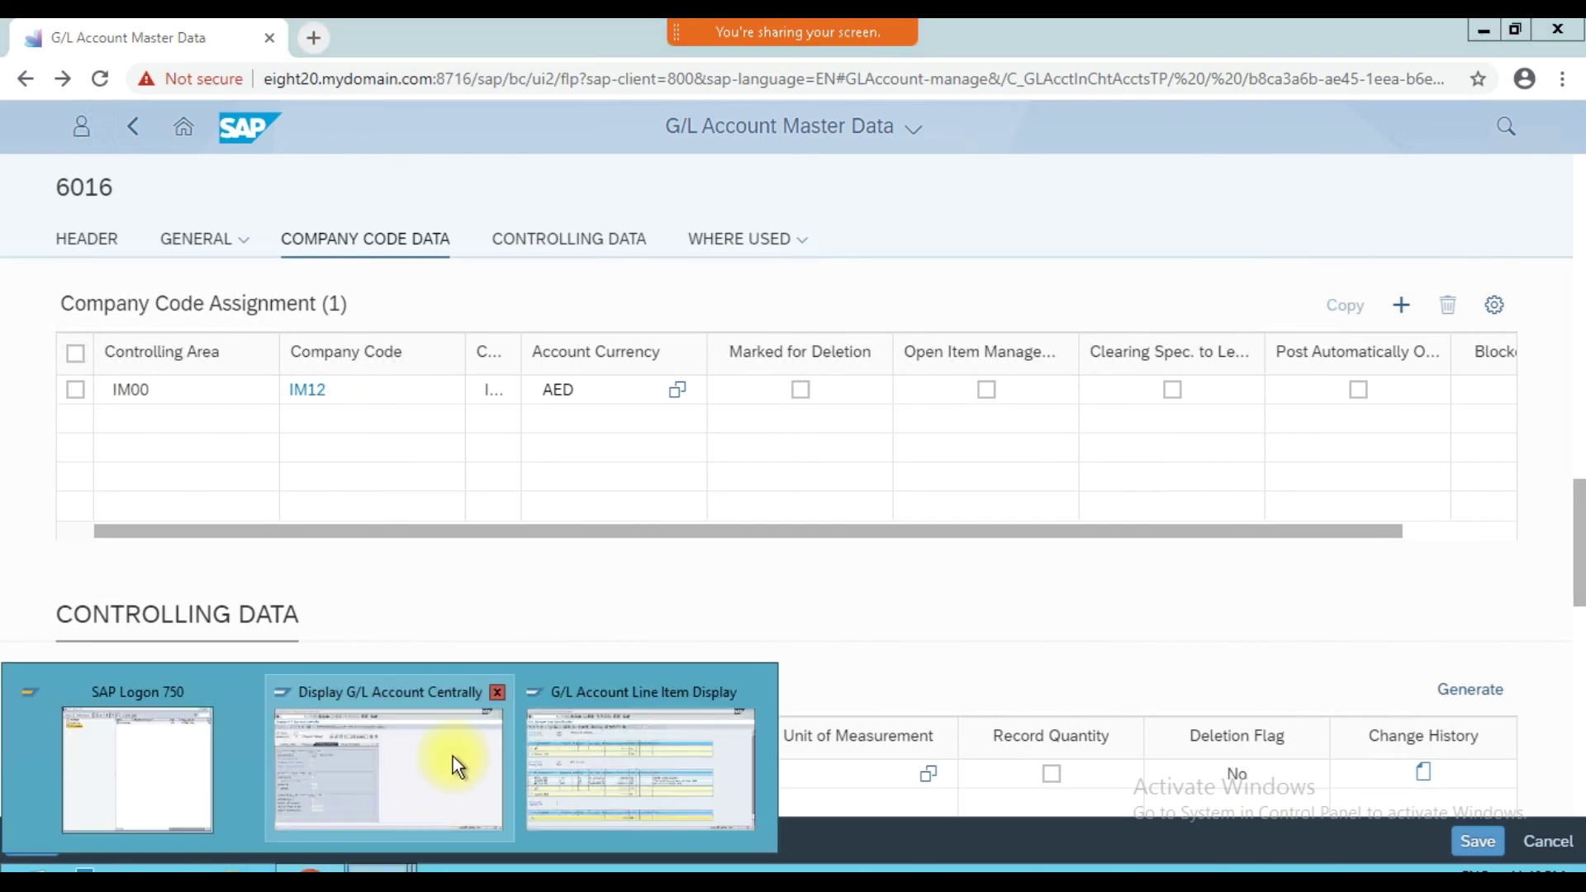
pyautogui.click(453, 756)
pyautogui.click(429, 212)
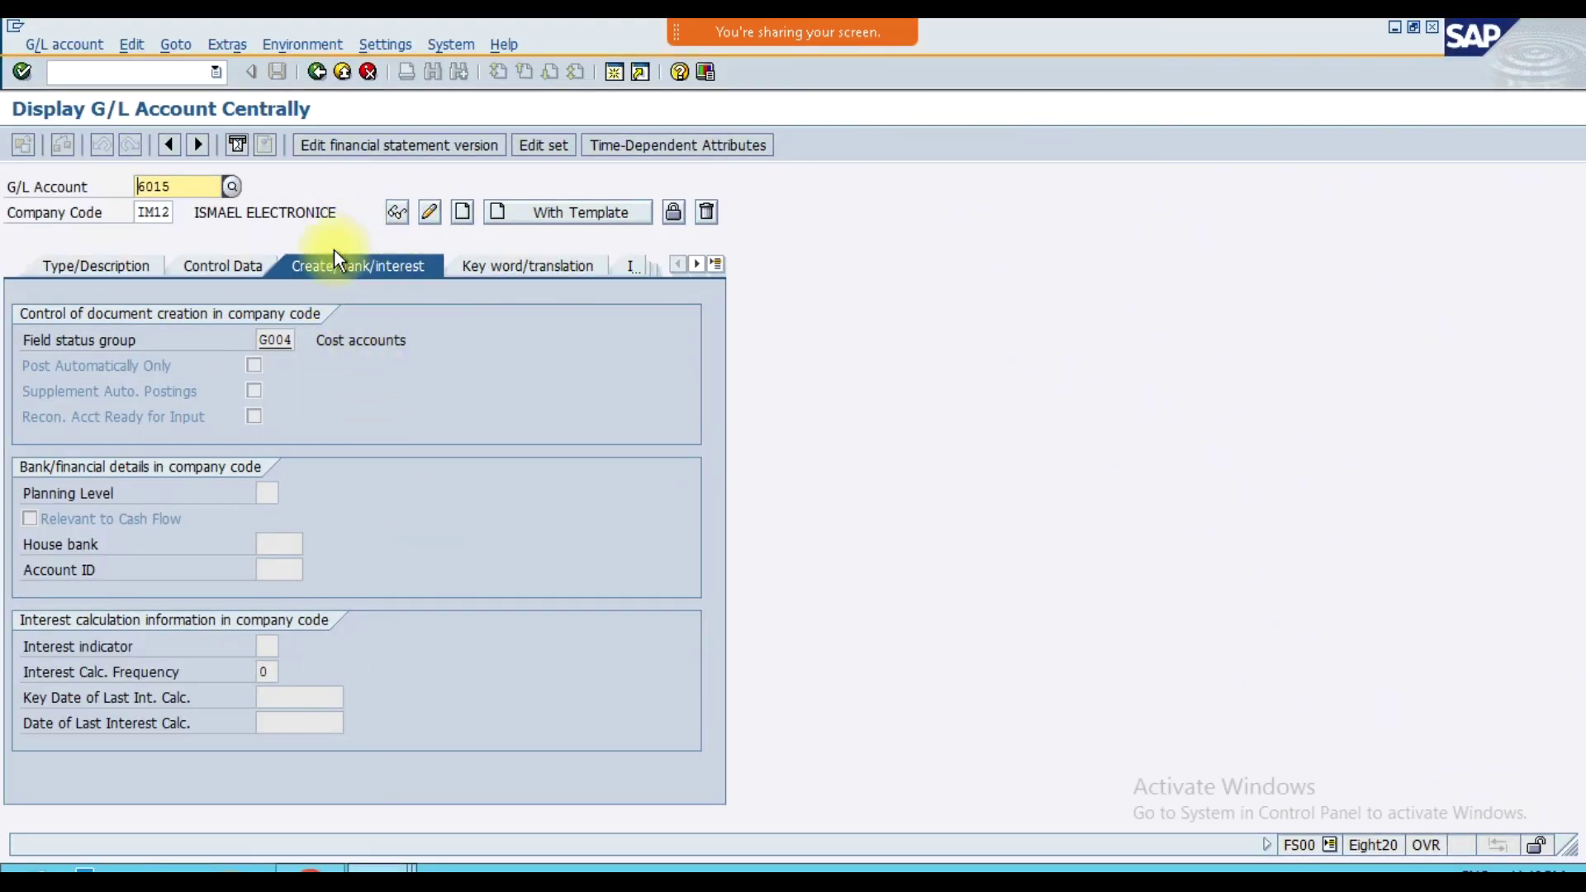
pyautogui.click(260, 271)
pyautogui.scroll(-3, 335, 568)
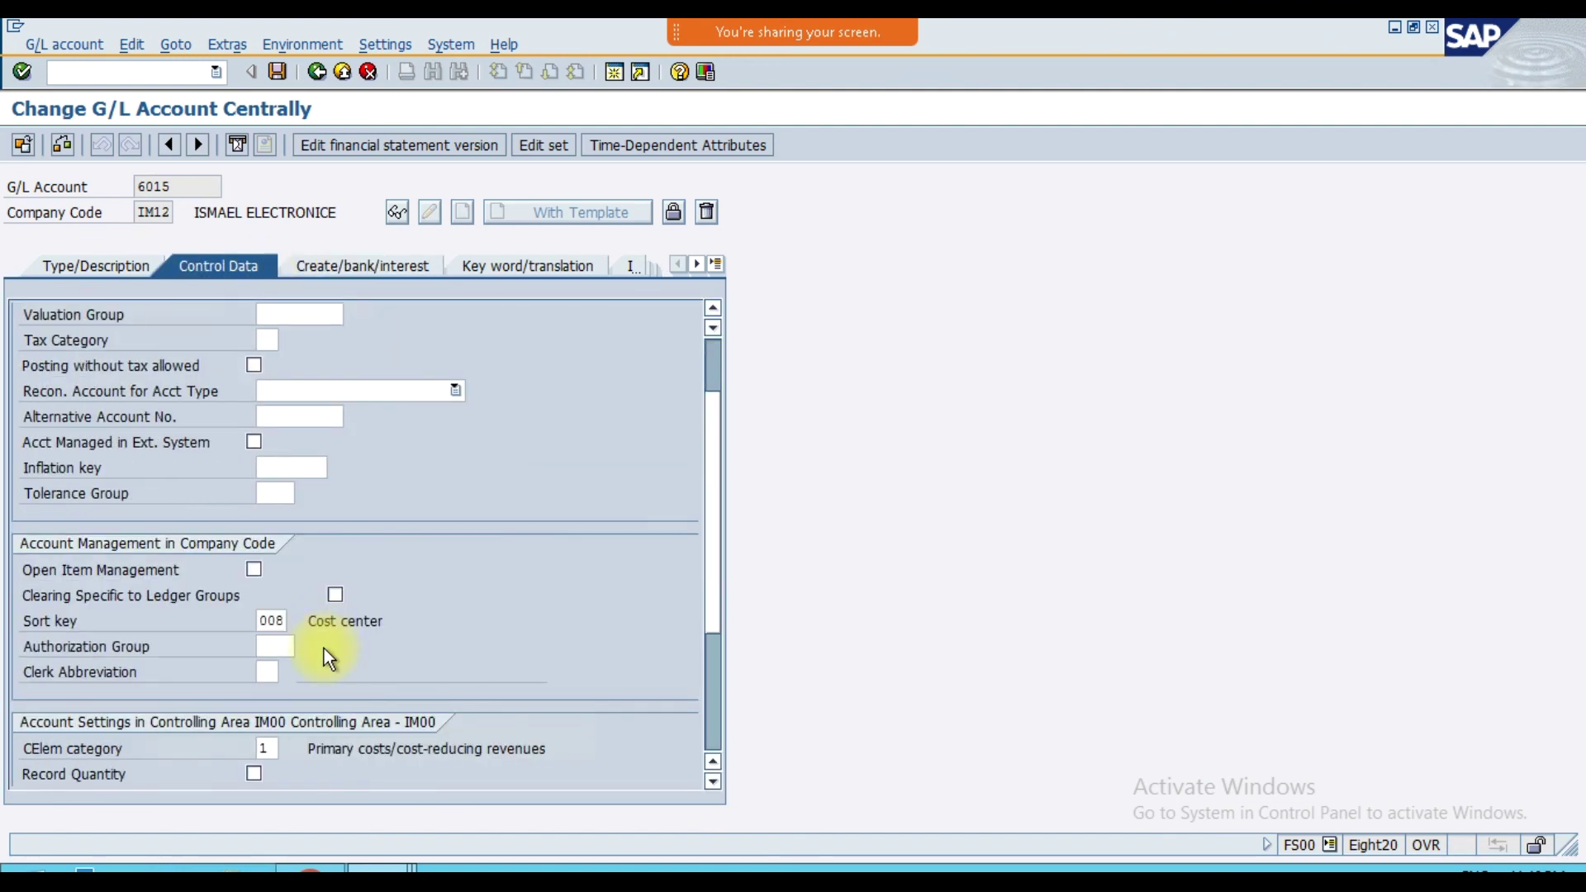
pyautogui.moveTo(29, 597); pyautogui.dragTo(121, 595)
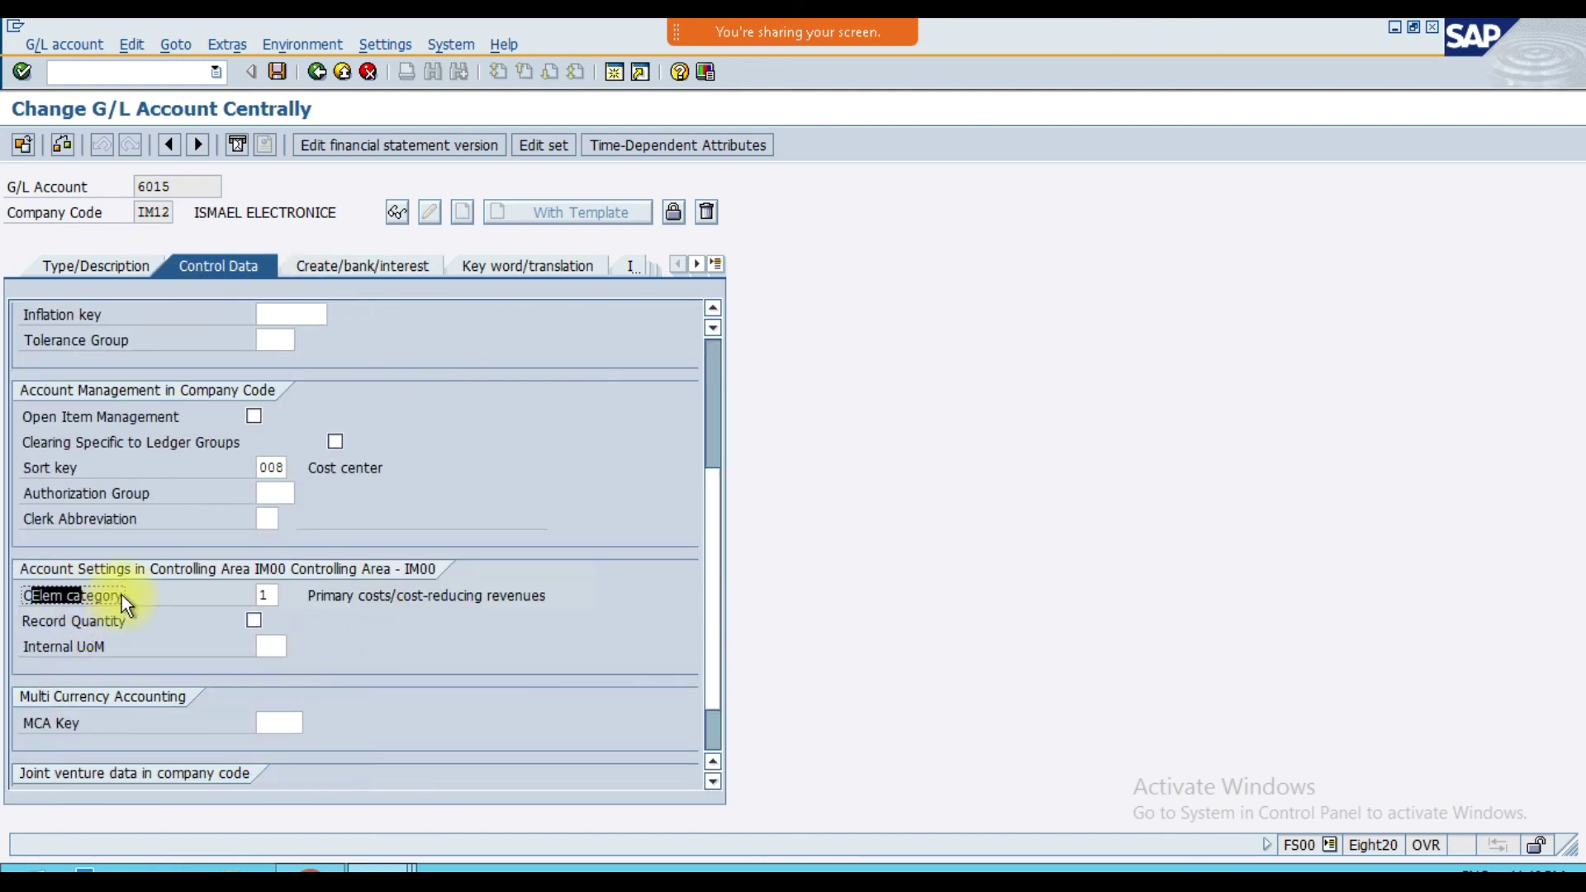
pyautogui.click(122, 595)
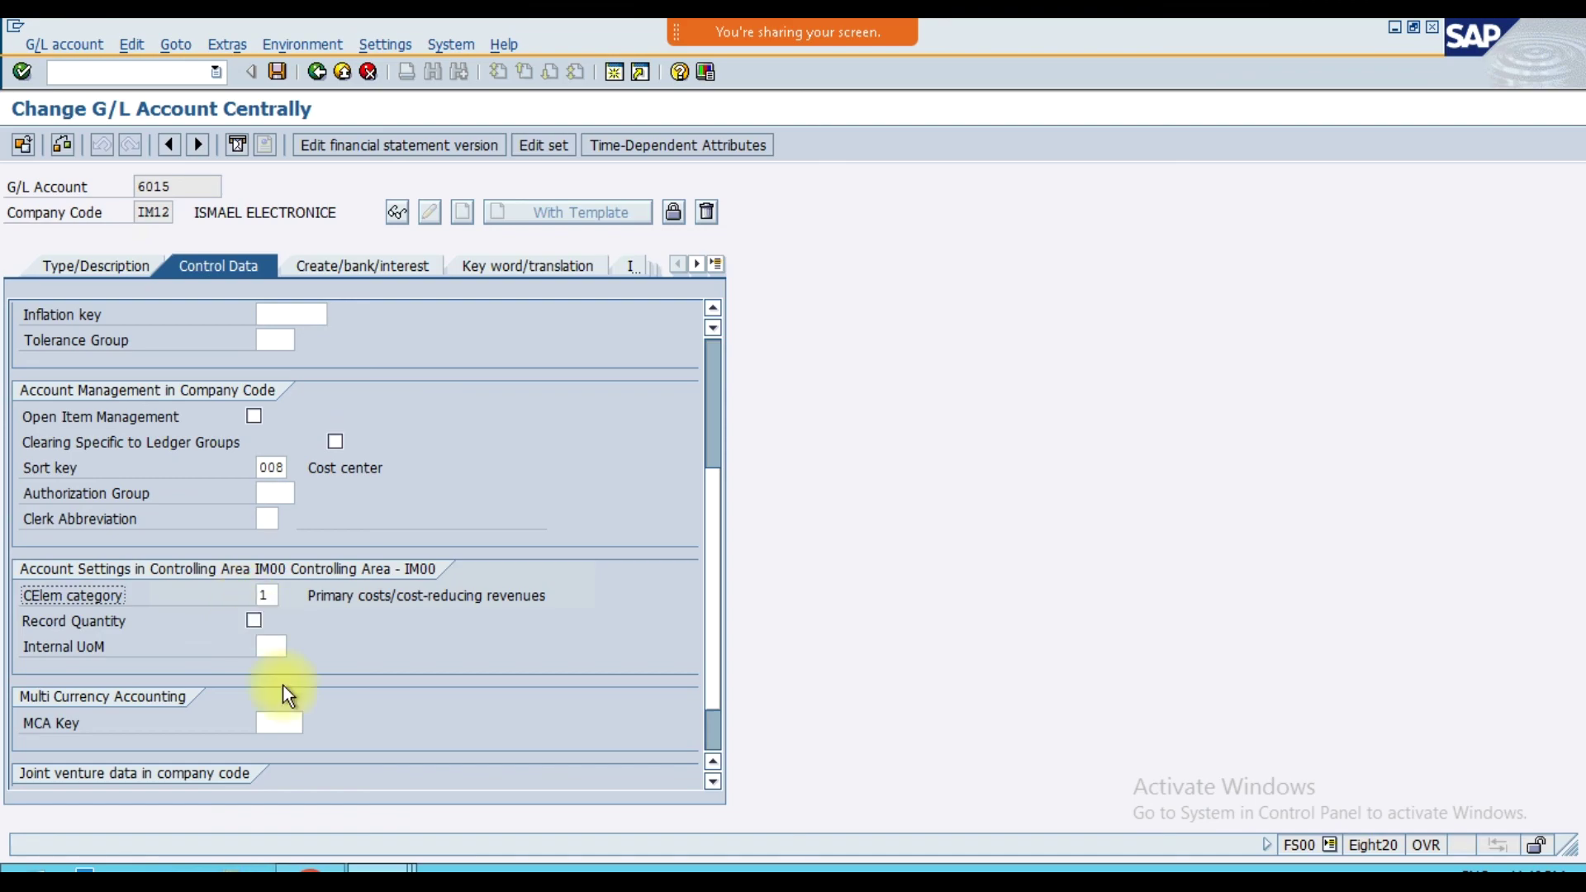
pyautogui.click(306, 860)
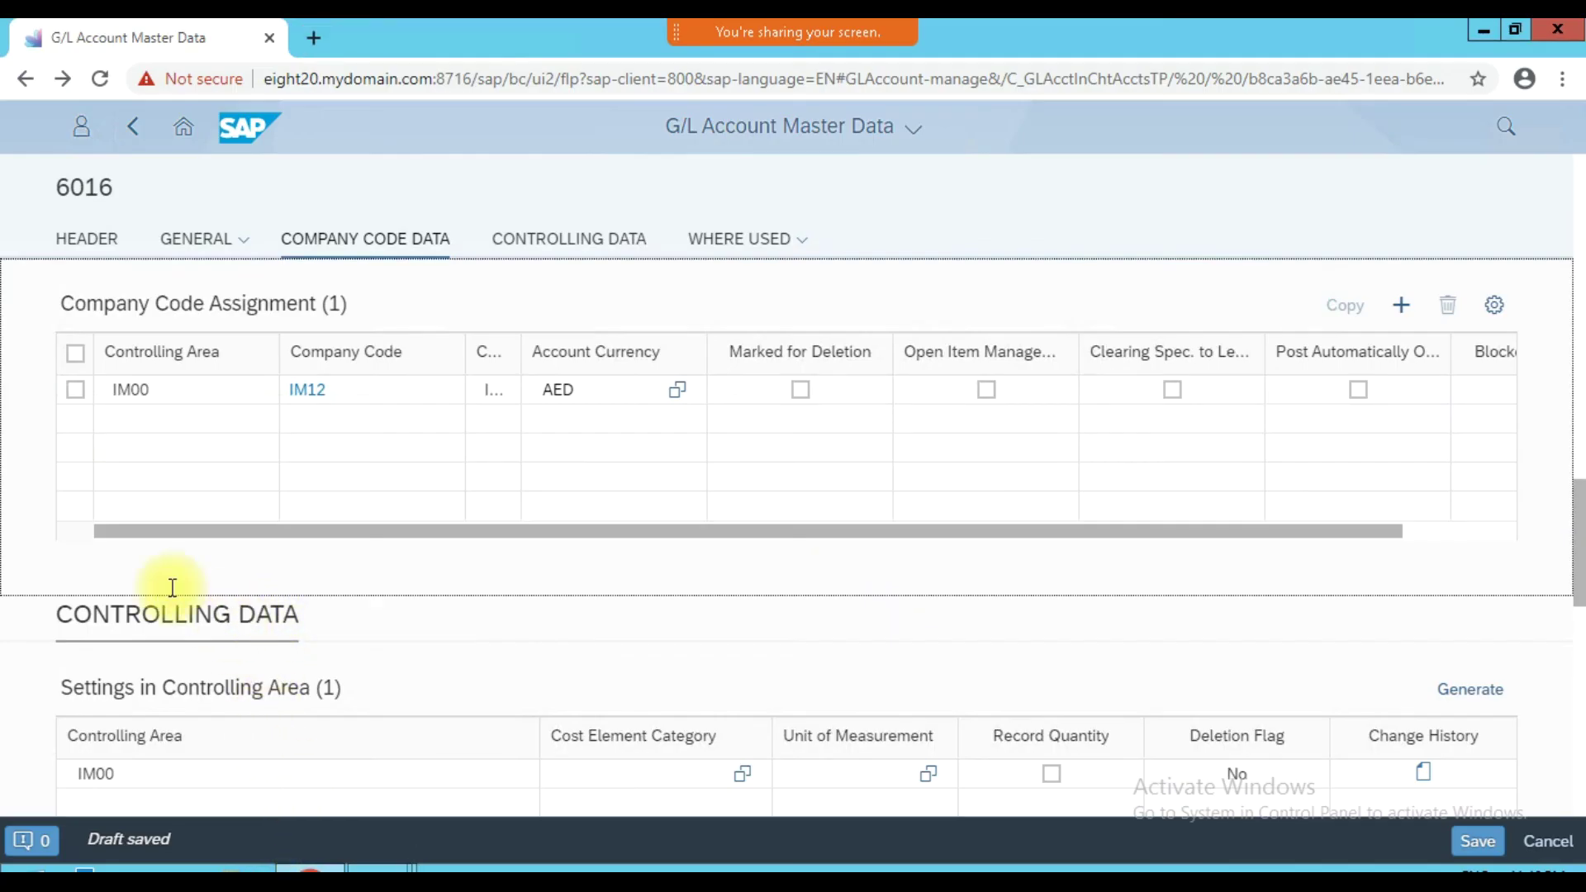
# - Set the cost element category to 1 for controlling area IM00 in the controlling data and save account 6016
pyautogui.moveTo(74, 616); pyautogui.dragTo(300, 618)
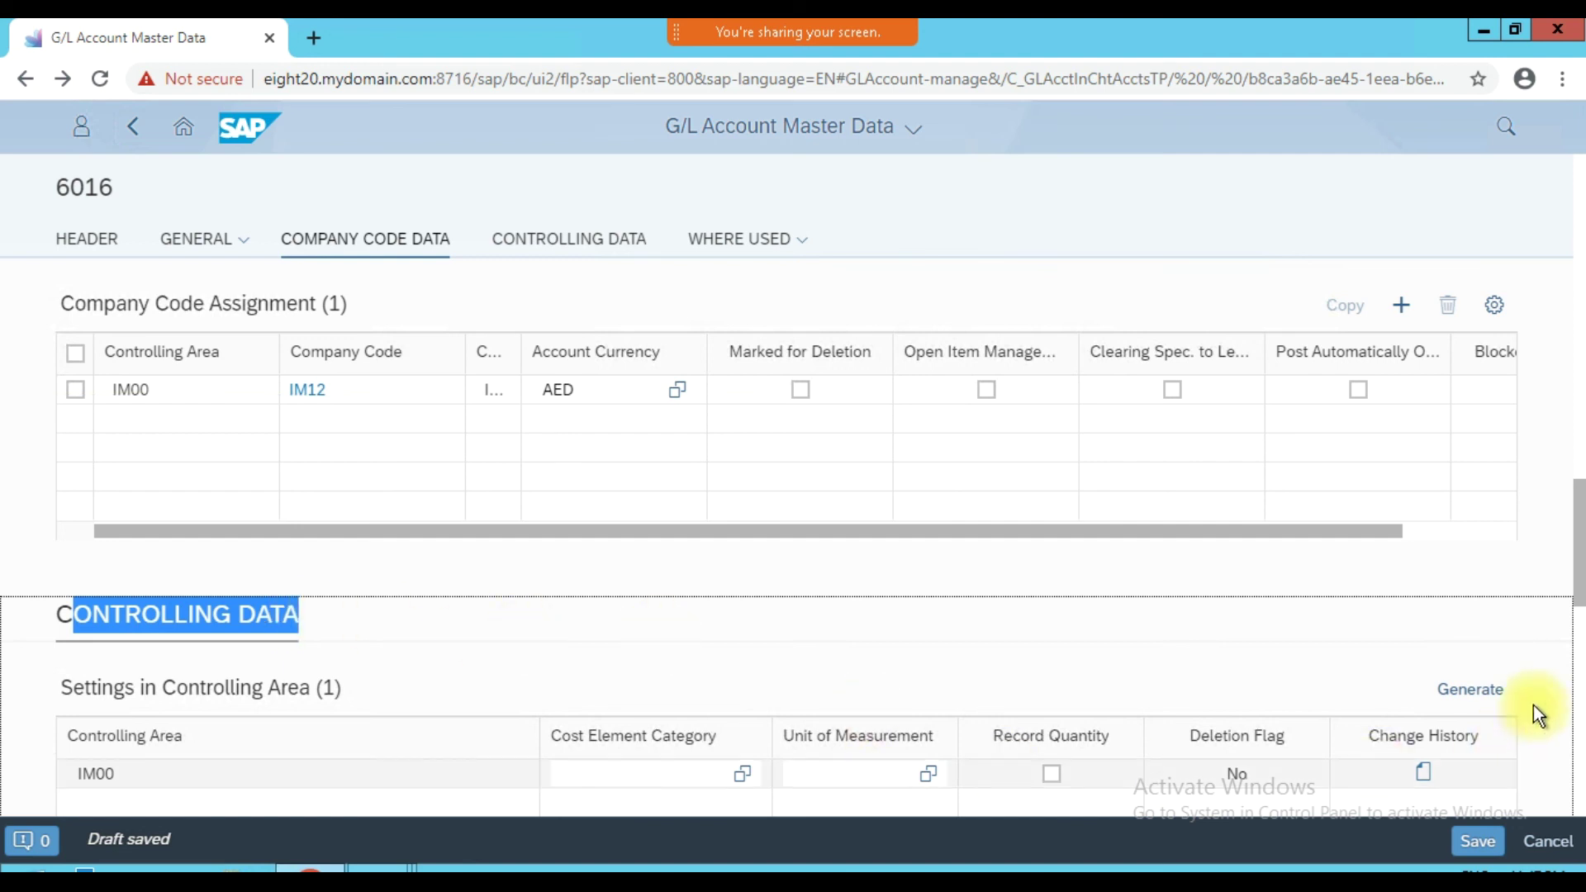
pyautogui.scroll(-1, 1441, 656)
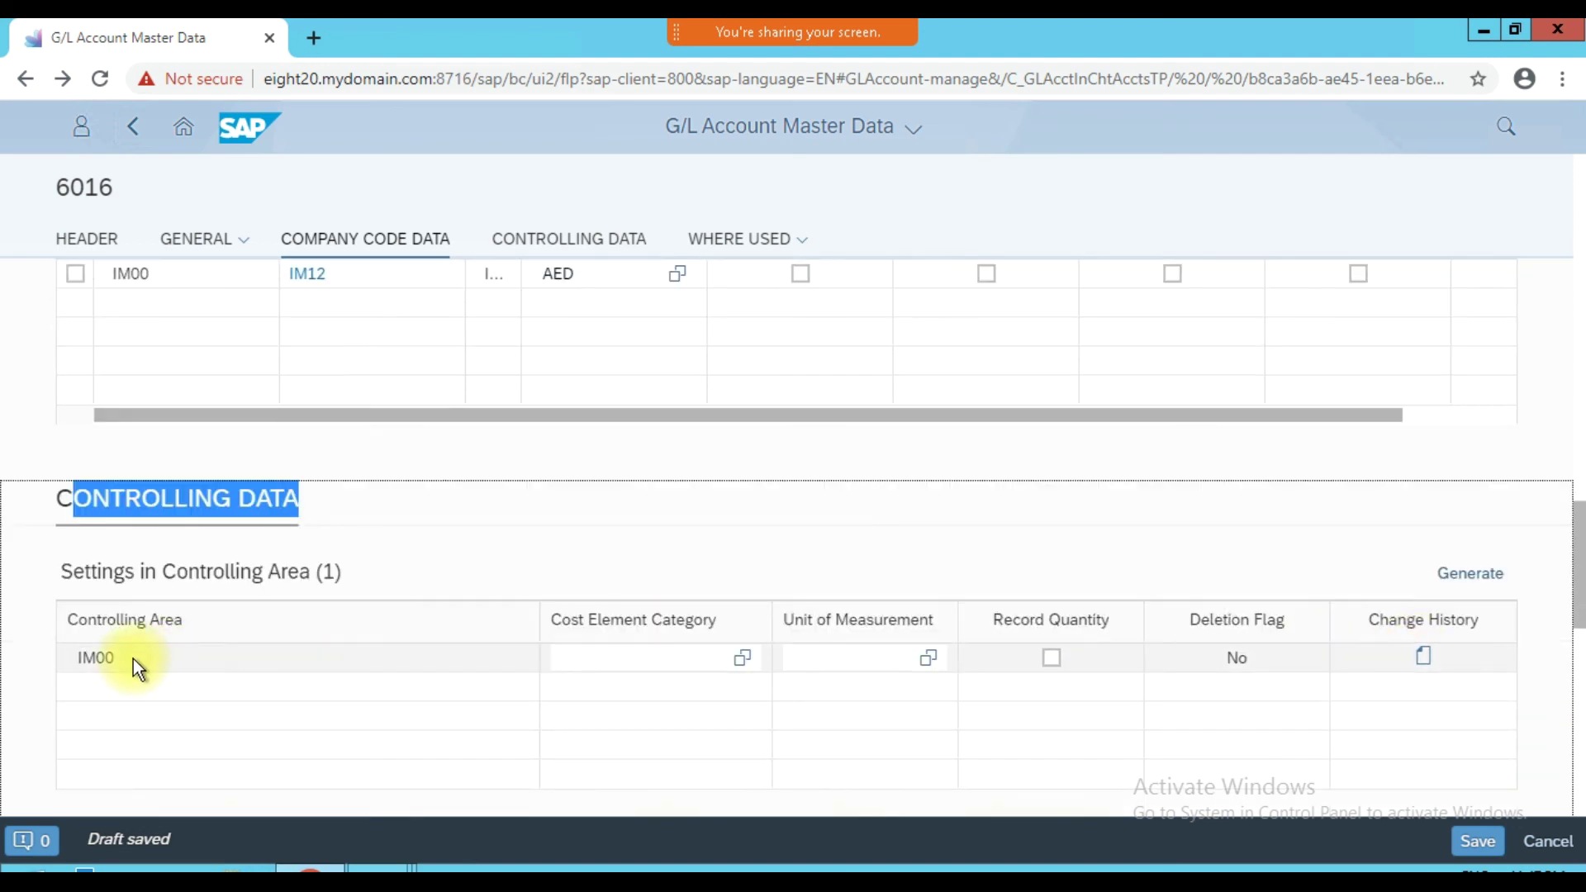
pyautogui.click(741, 660)
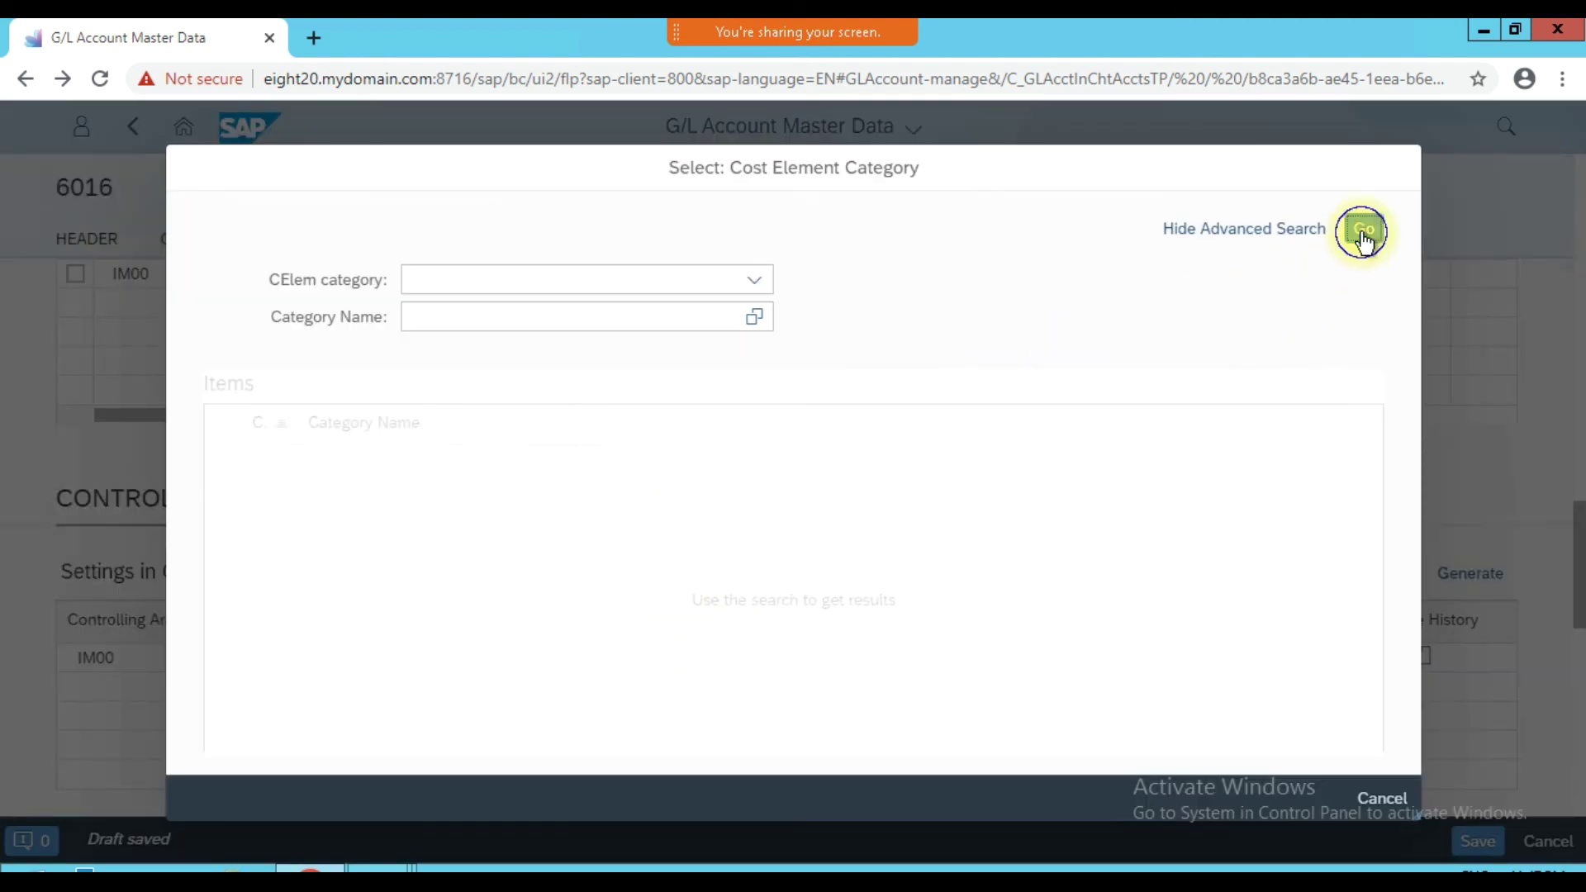
pyautogui.click(1362, 231)
pyautogui.click(504, 474)
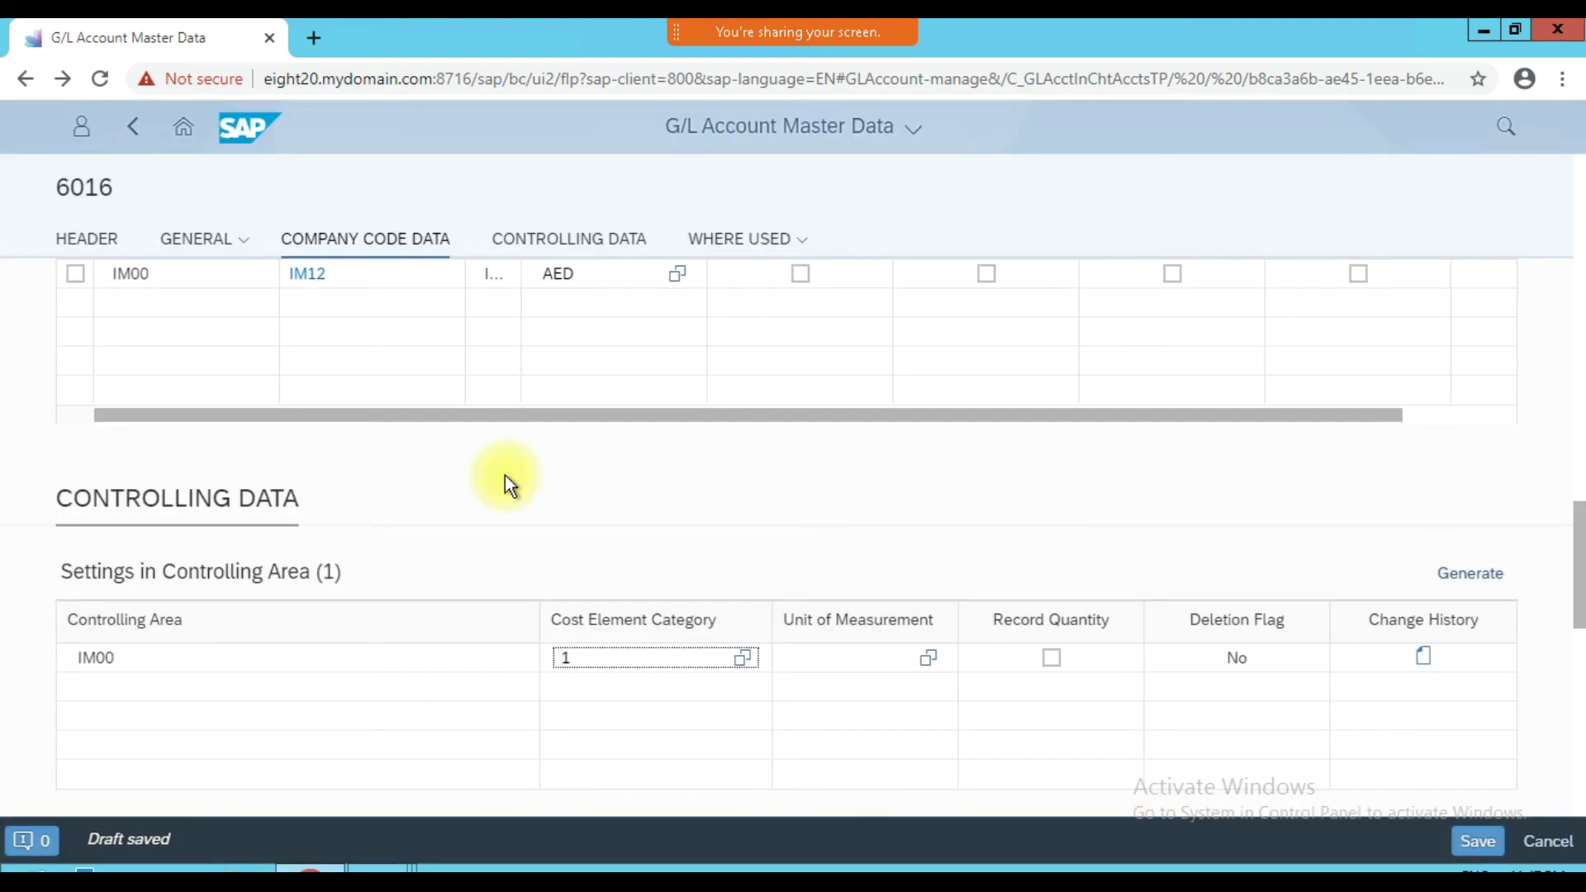
pyautogui.click(1495, 856)
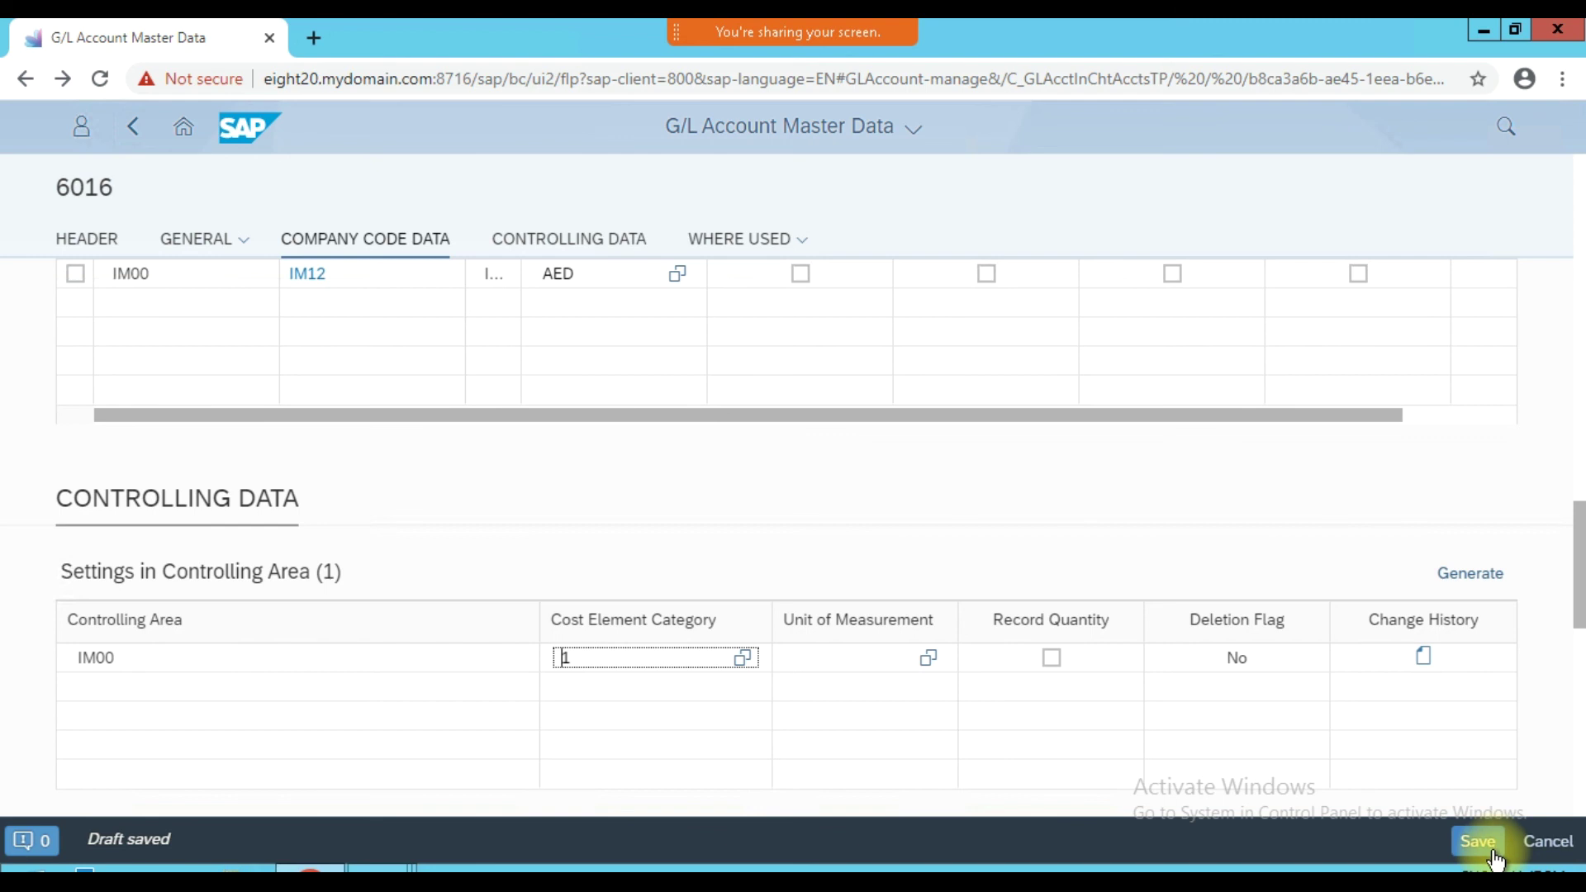
pyautogui.click(1495, 855)
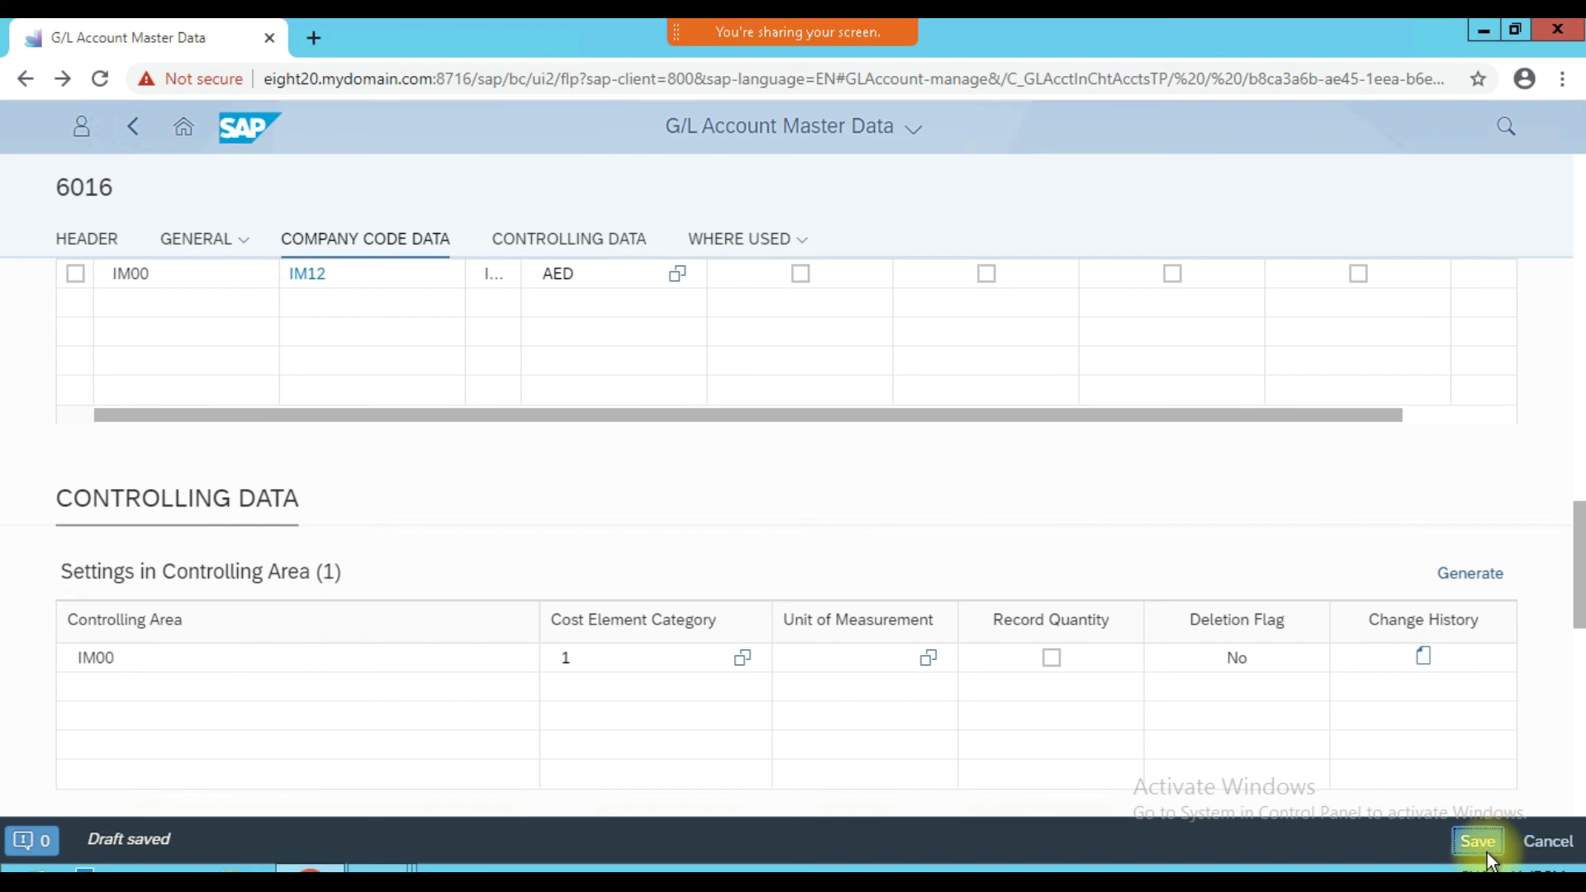
pyautogui.click(1485, 849)
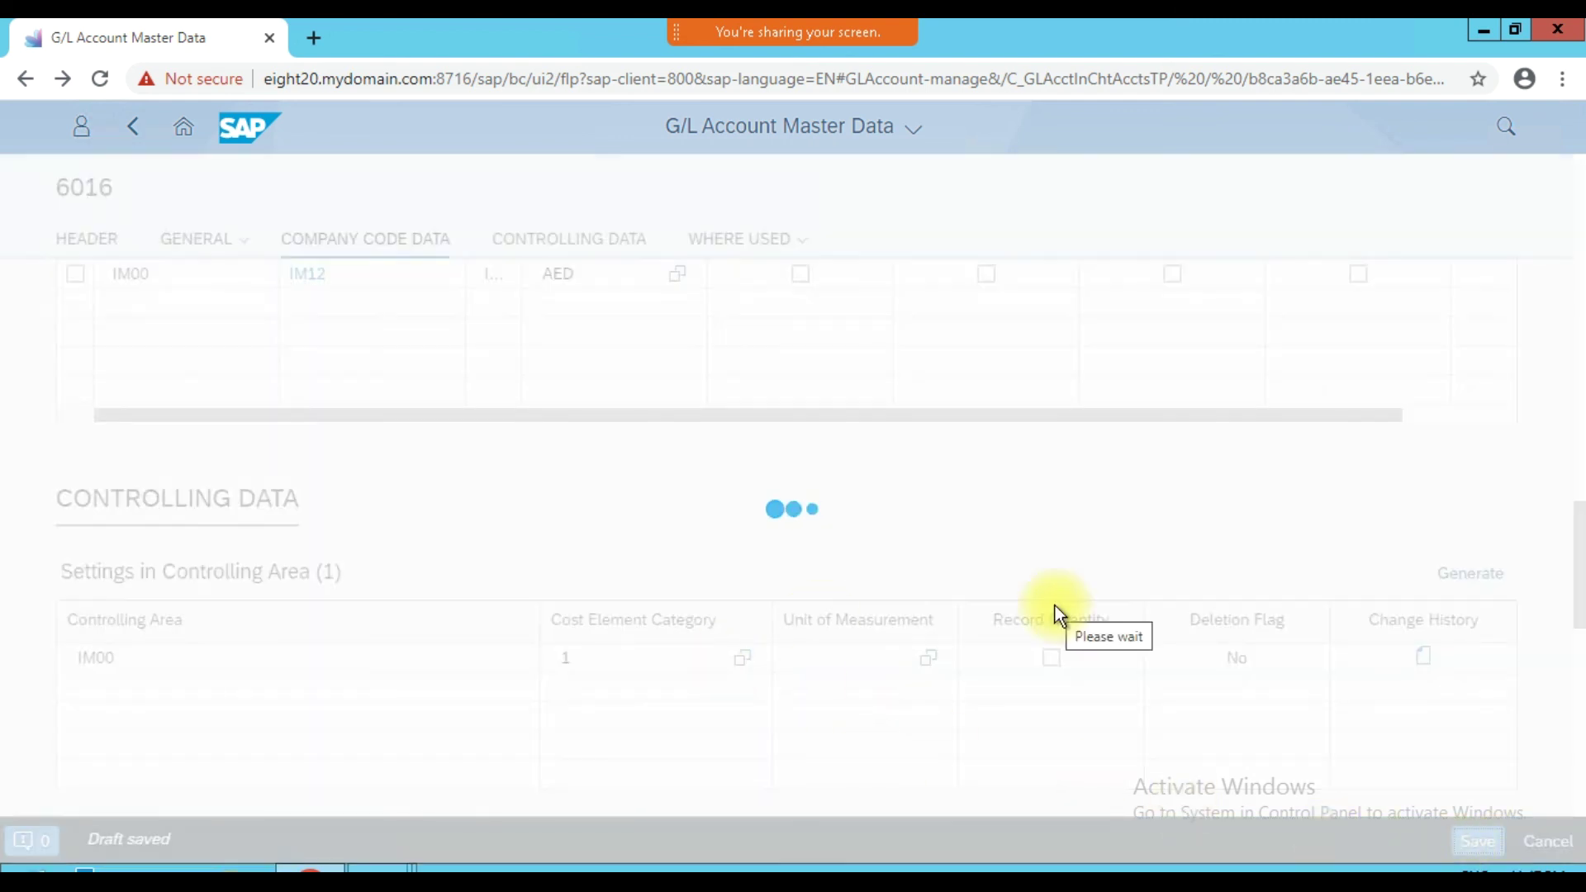
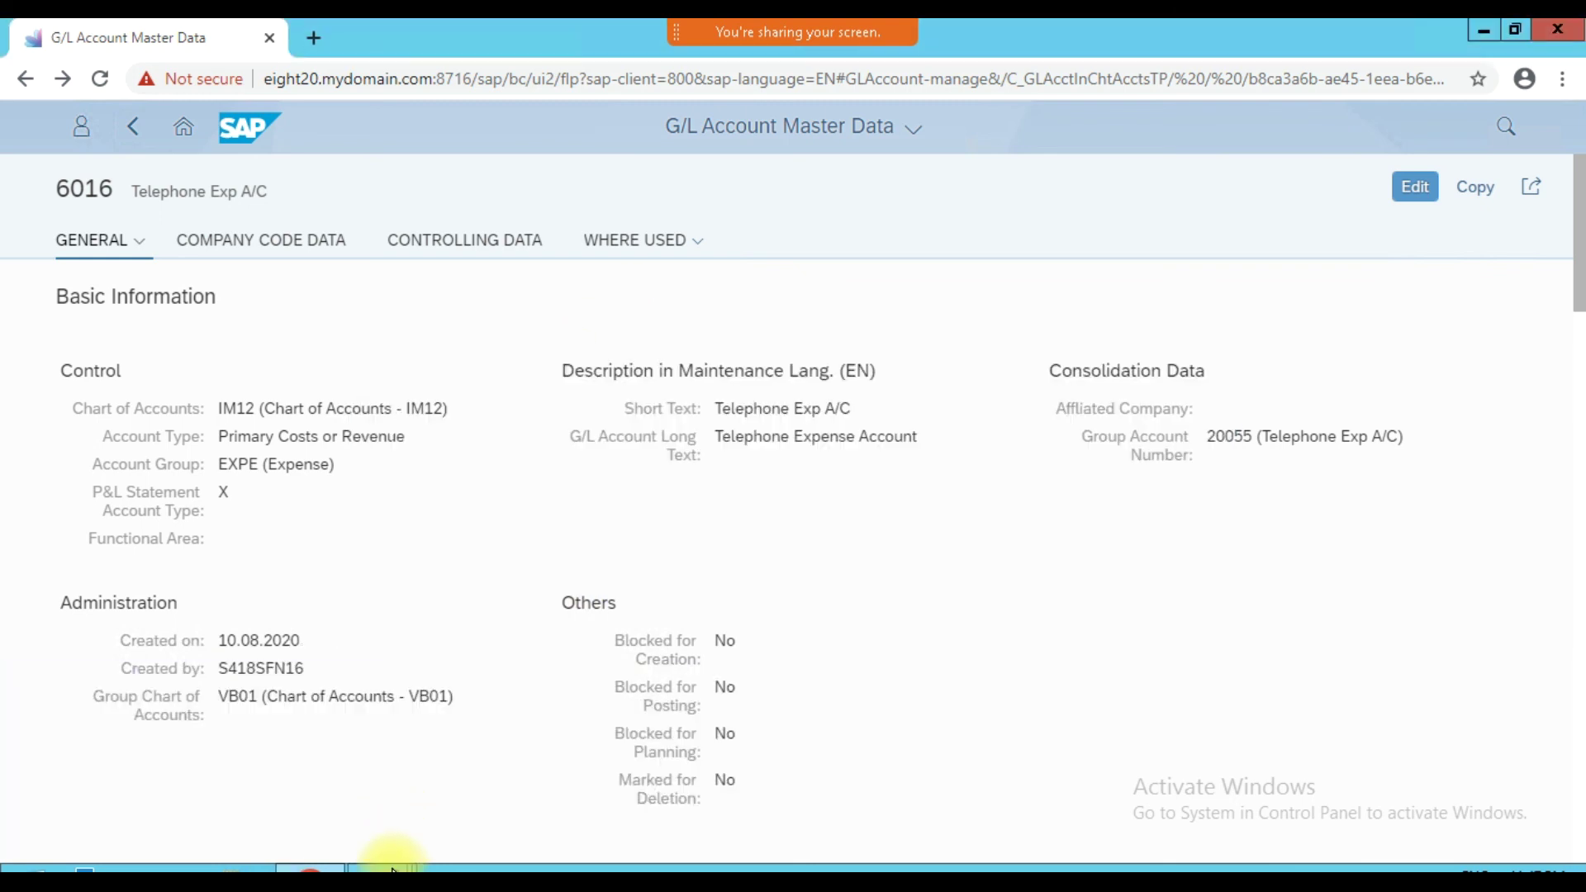
# - Switch to SAP GUI and save account 6015 to leave its change mode
pyautogui.moveTo(392, 867)
pyautogui.click(404, 731)
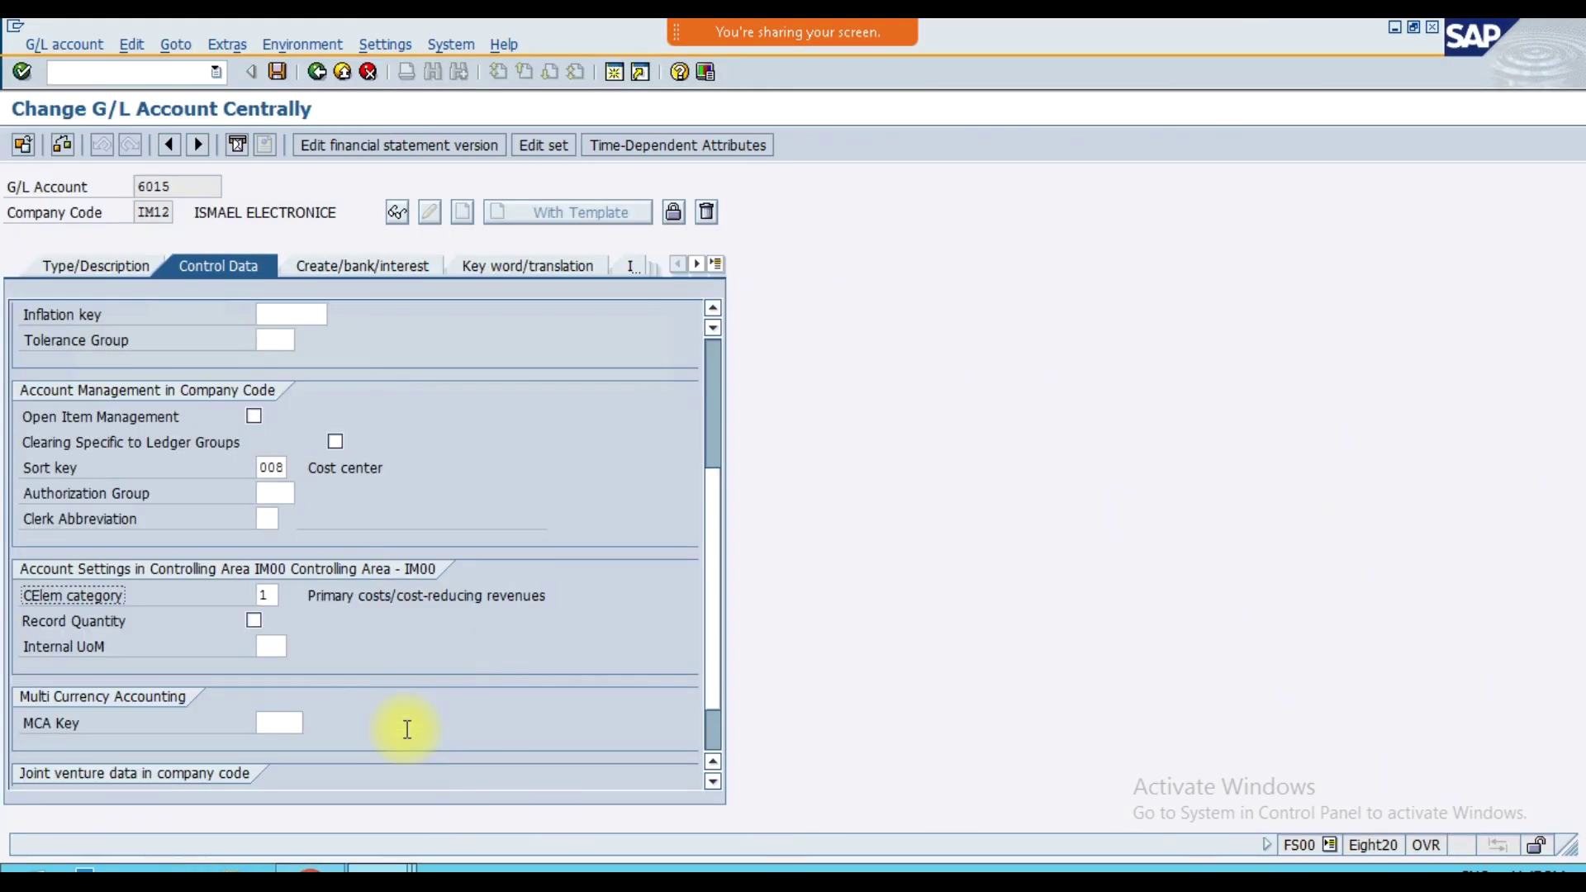
pyautogui.click(277, 71)
pyautogui.press('Return')
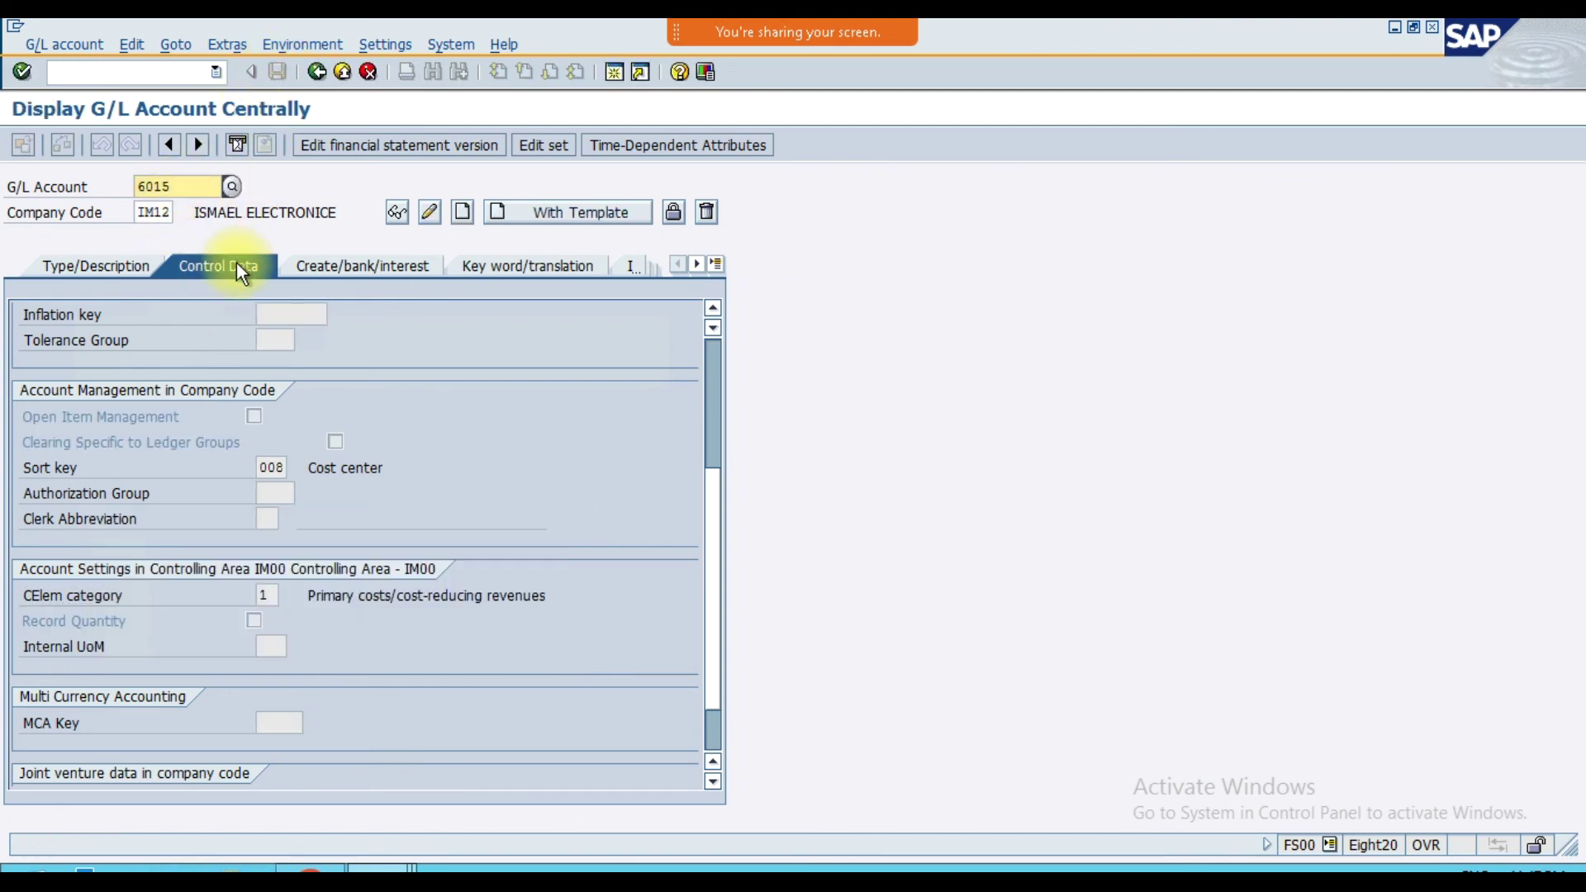
# - Look up the G/L accounts of chart IM12, check for the telephone expense account, close the list, and return to Fiori
pyautogui.click(231, 189)
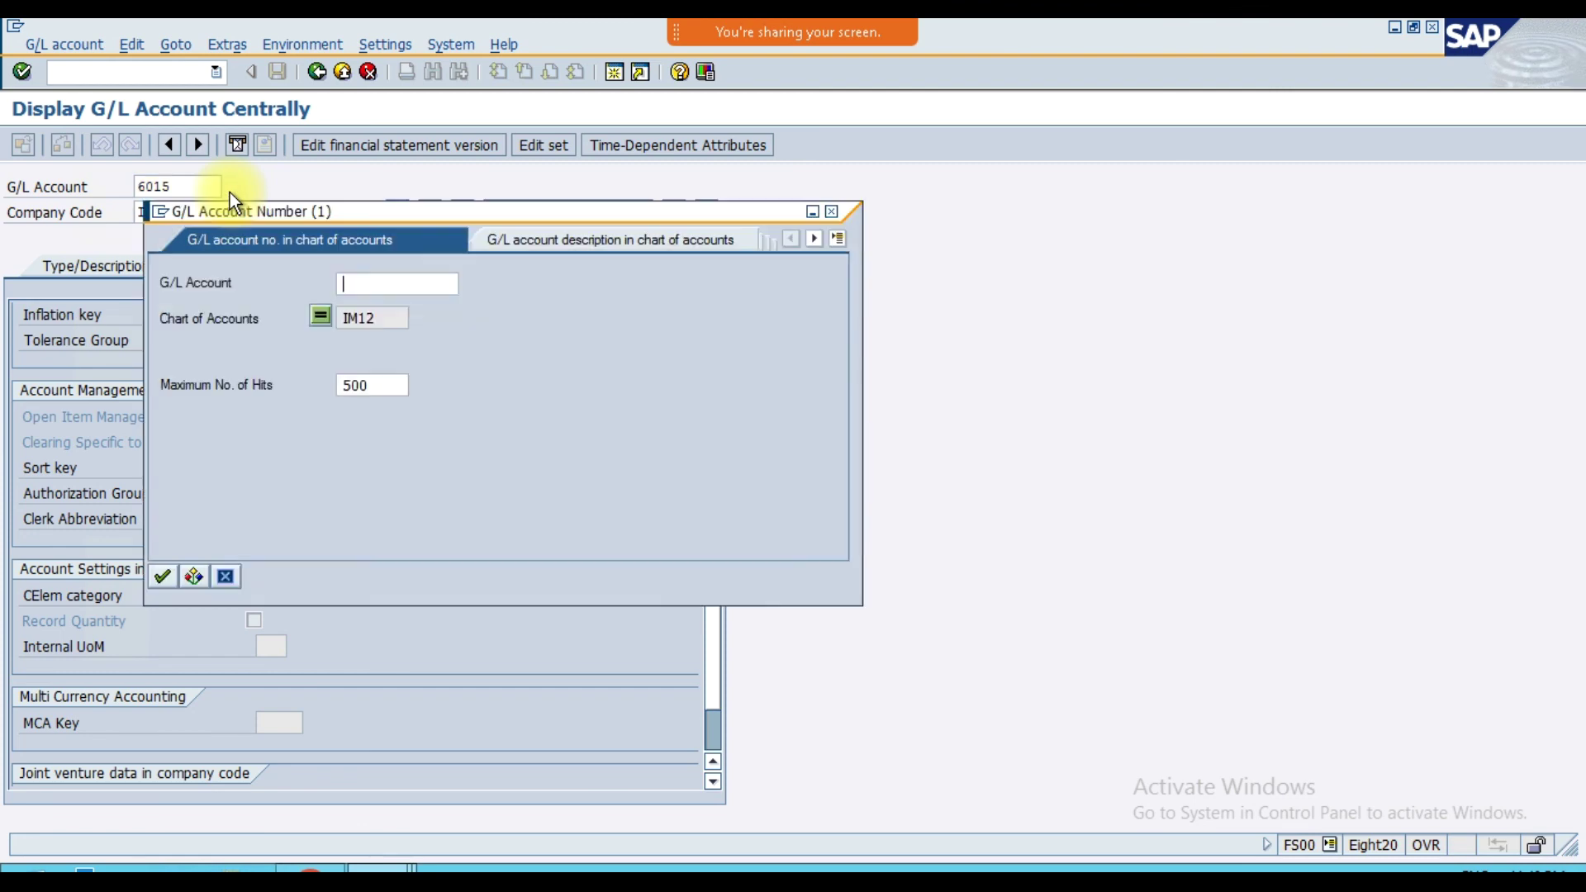
pyautogui.press('Return')
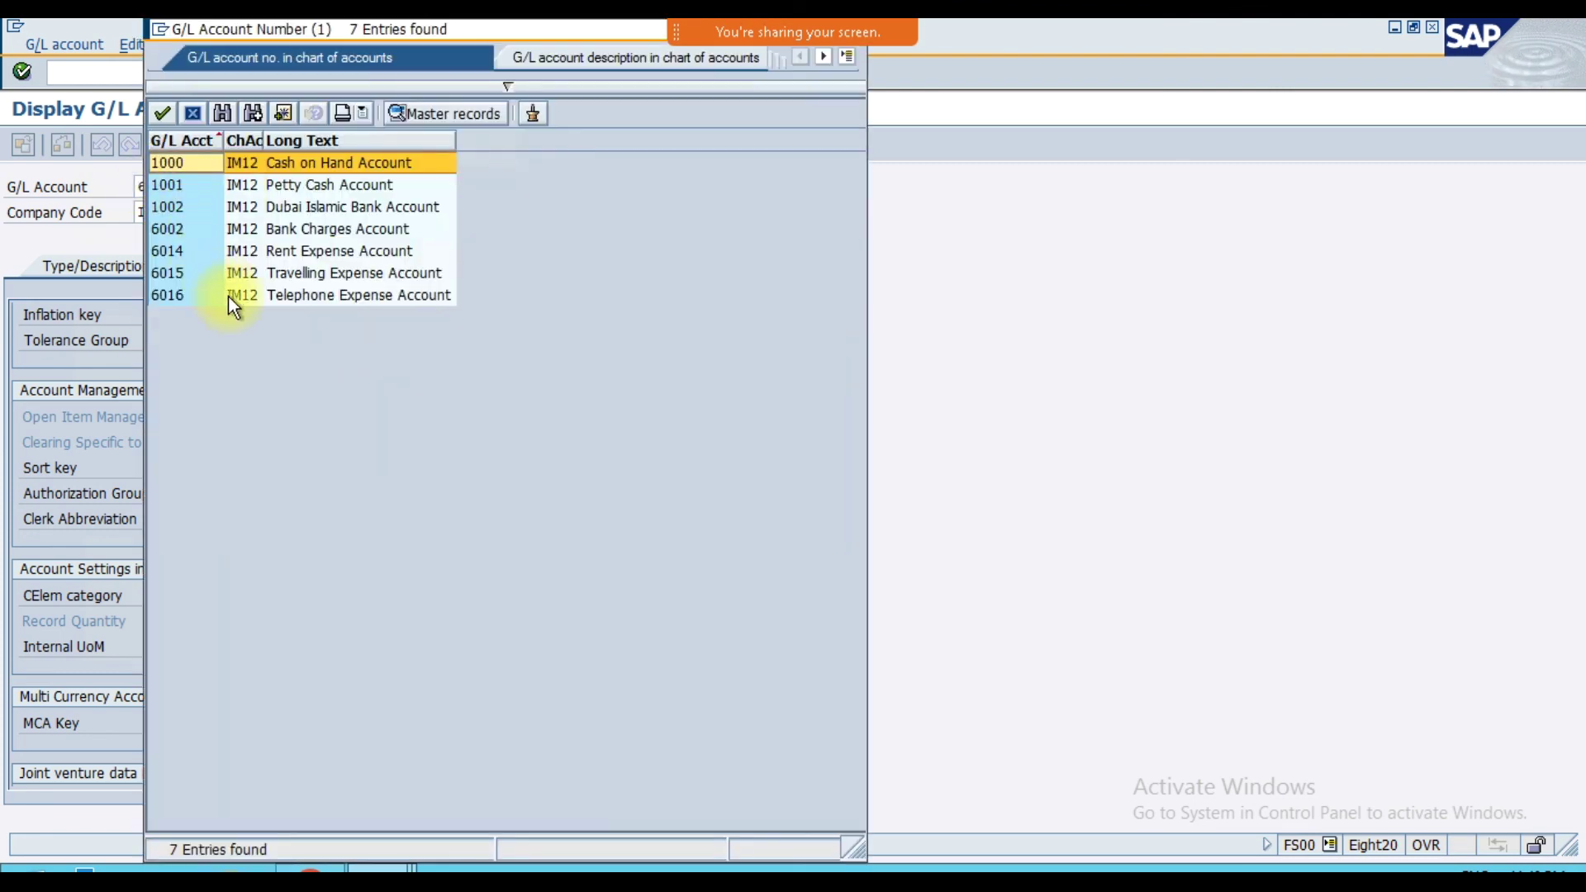
pyautogui.click(272, 298)
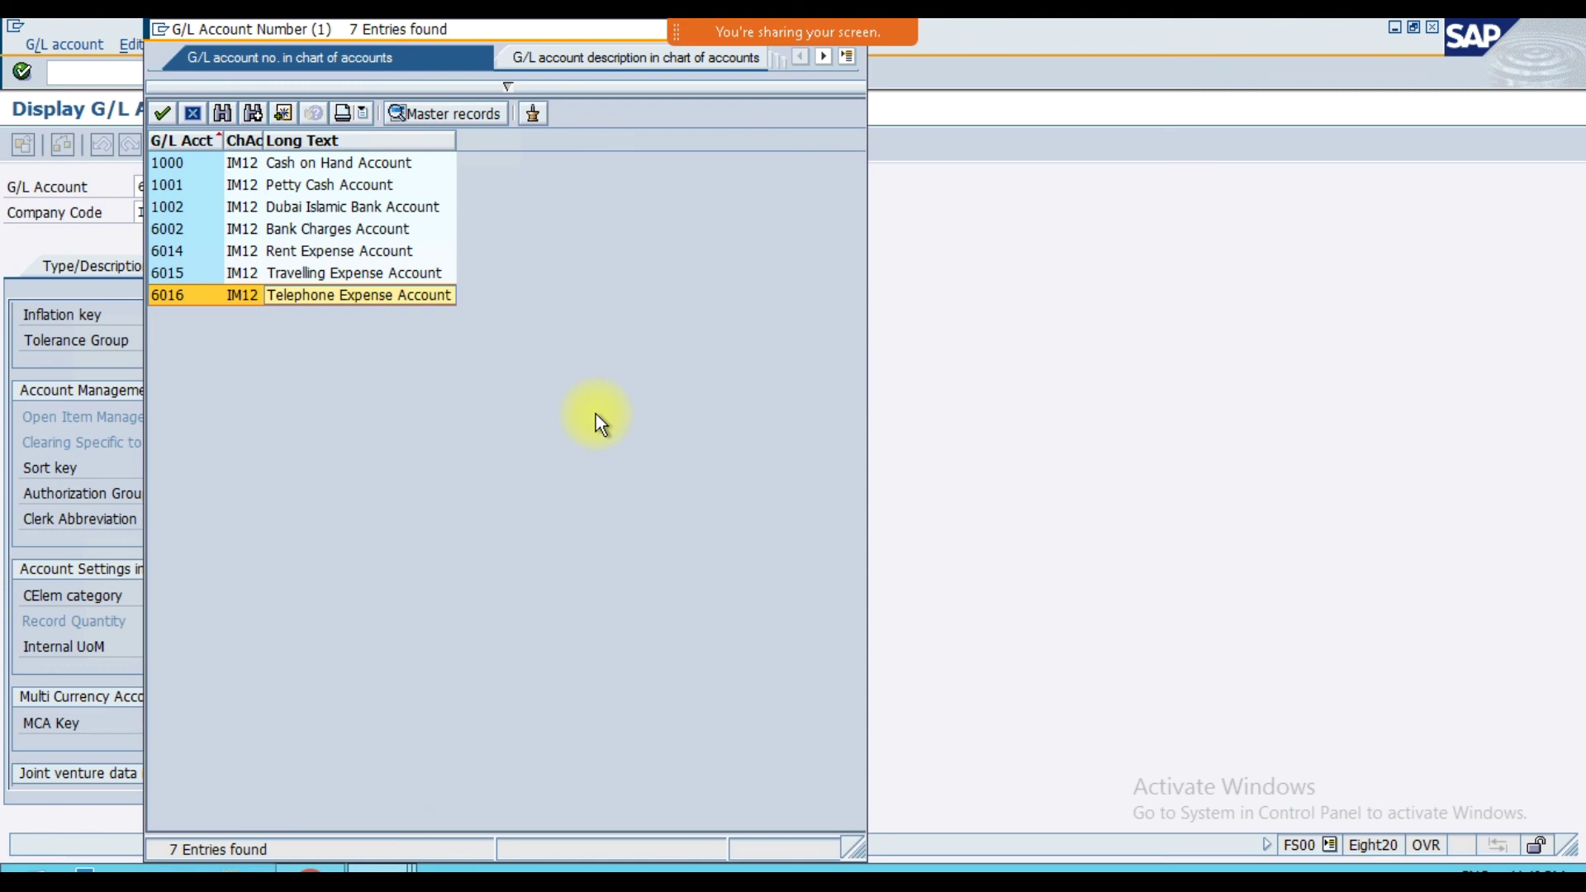
pyautogui.click(192, 113)
pyautogui.click(329, 870)
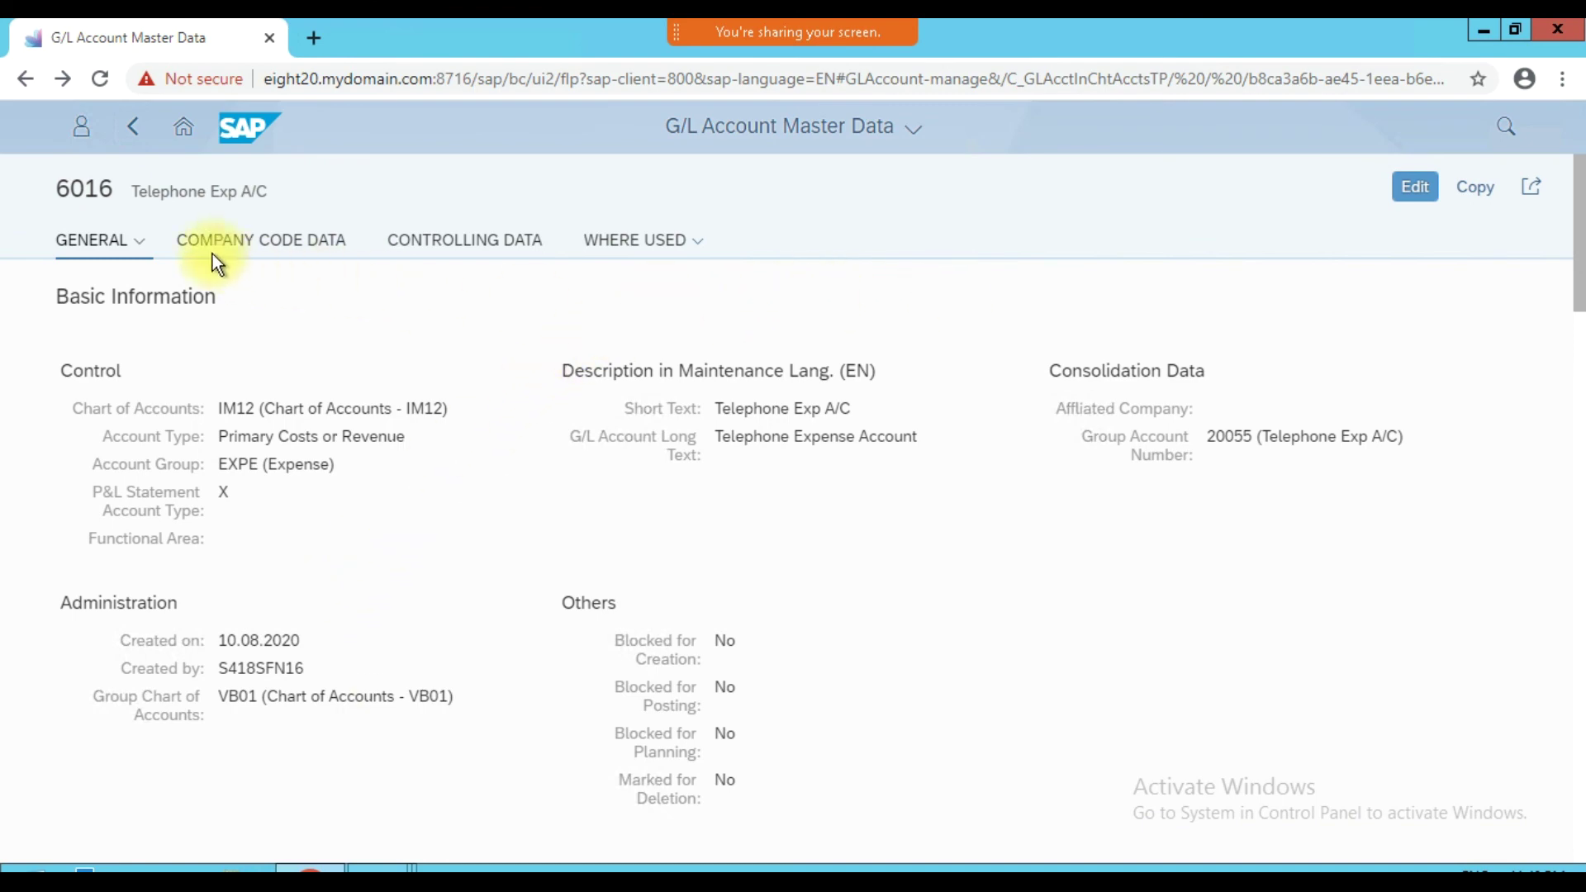
# - Go back to the G/L account list, review the secondary cost elements planned in the Excel sheet, and return to Fiori
pyautogui.click(135, 136)
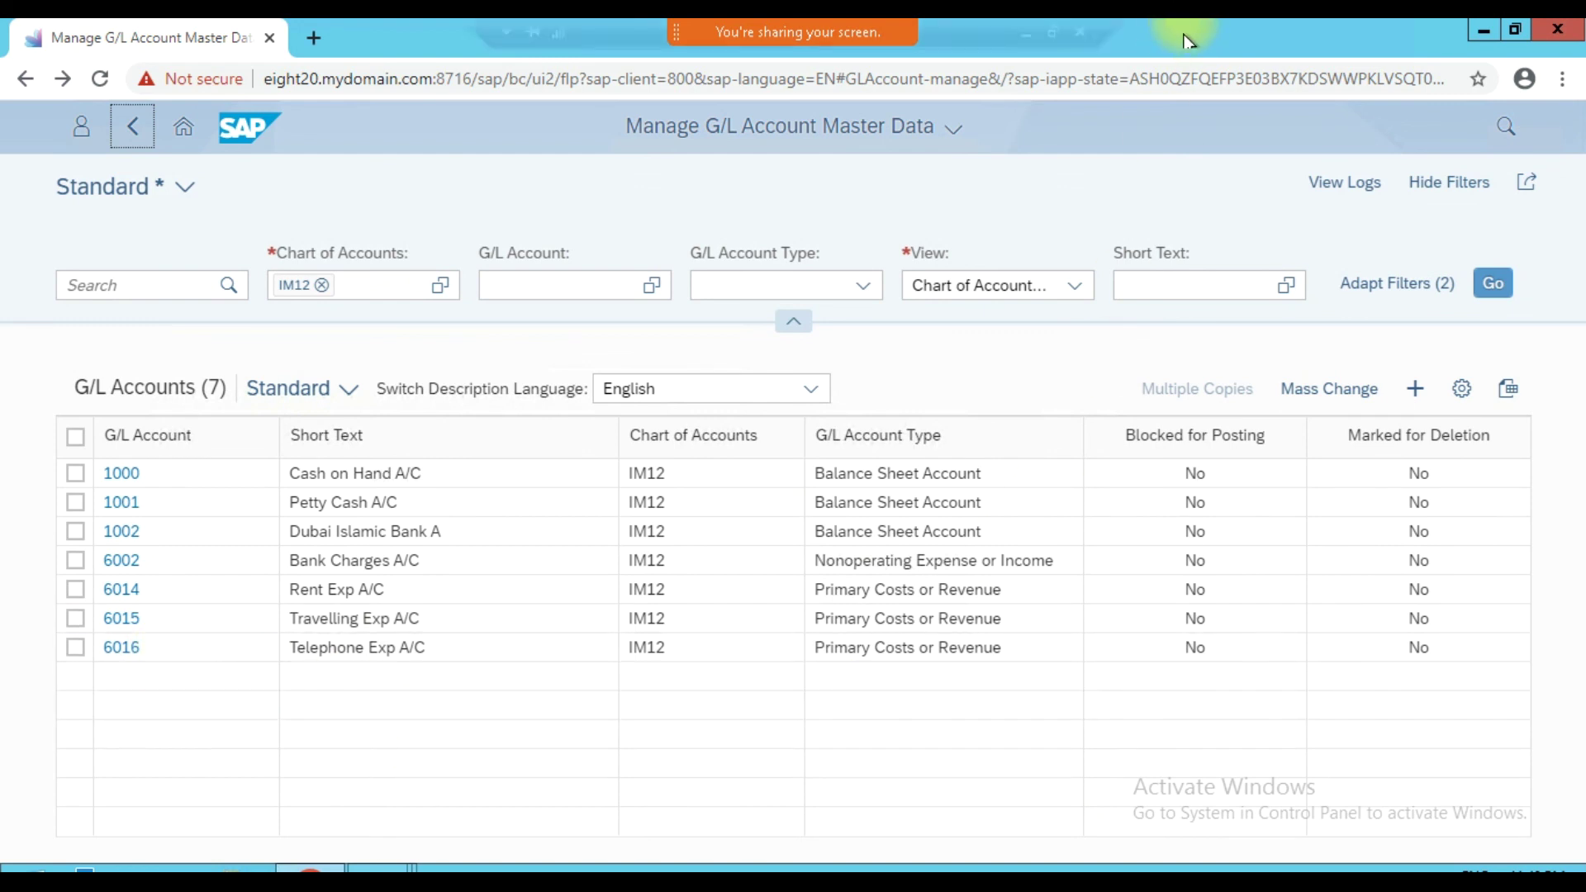
pyautogui.click(1037, 35)
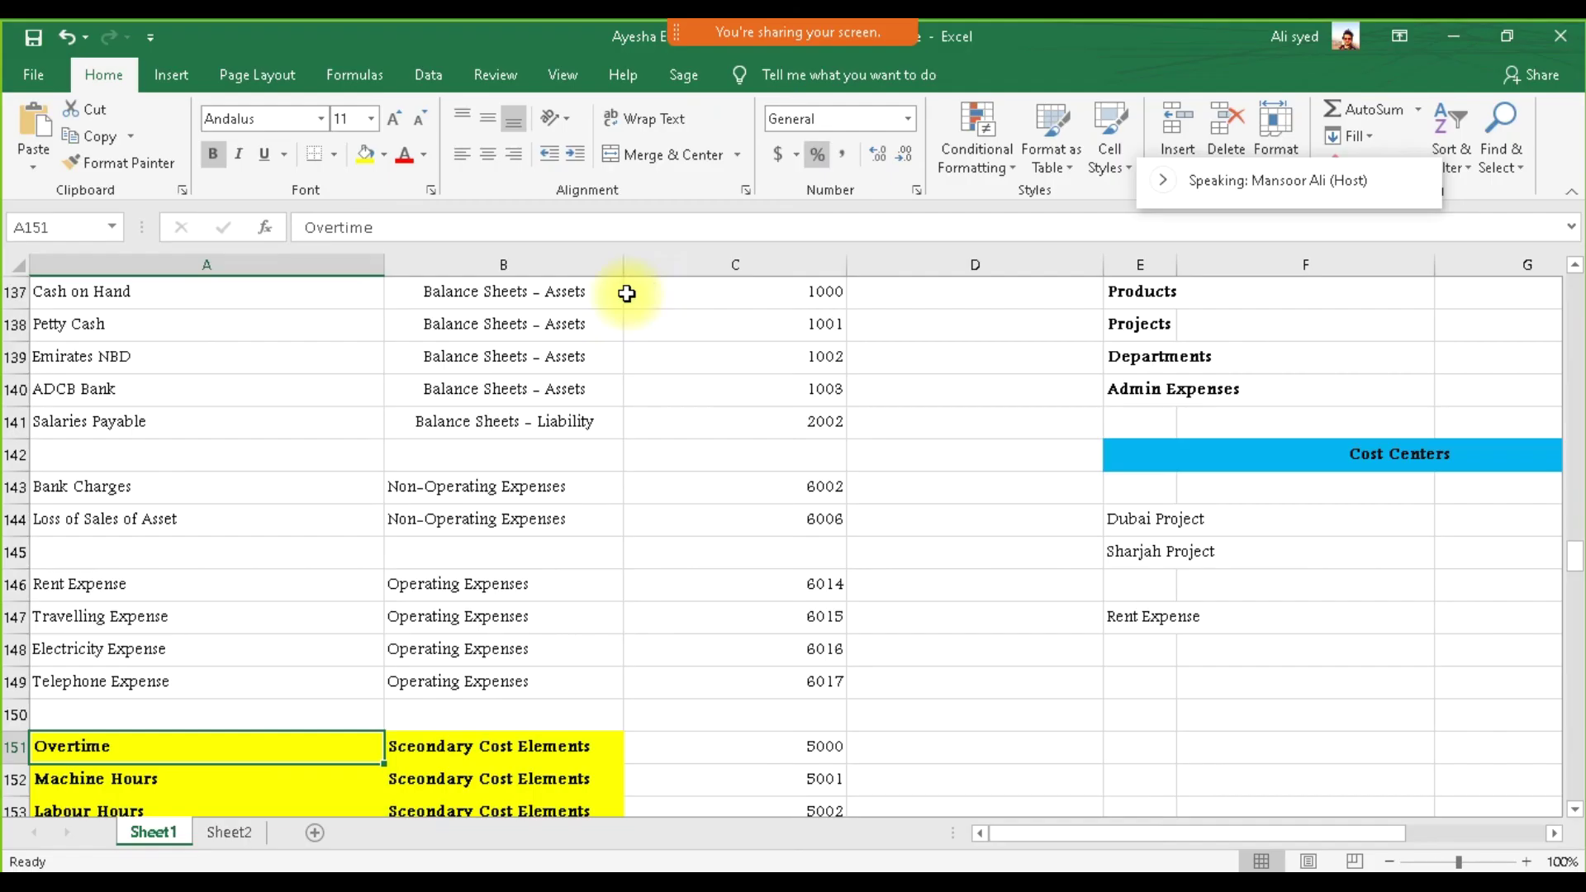
pyautogui.scroll(-2, 247, 750)
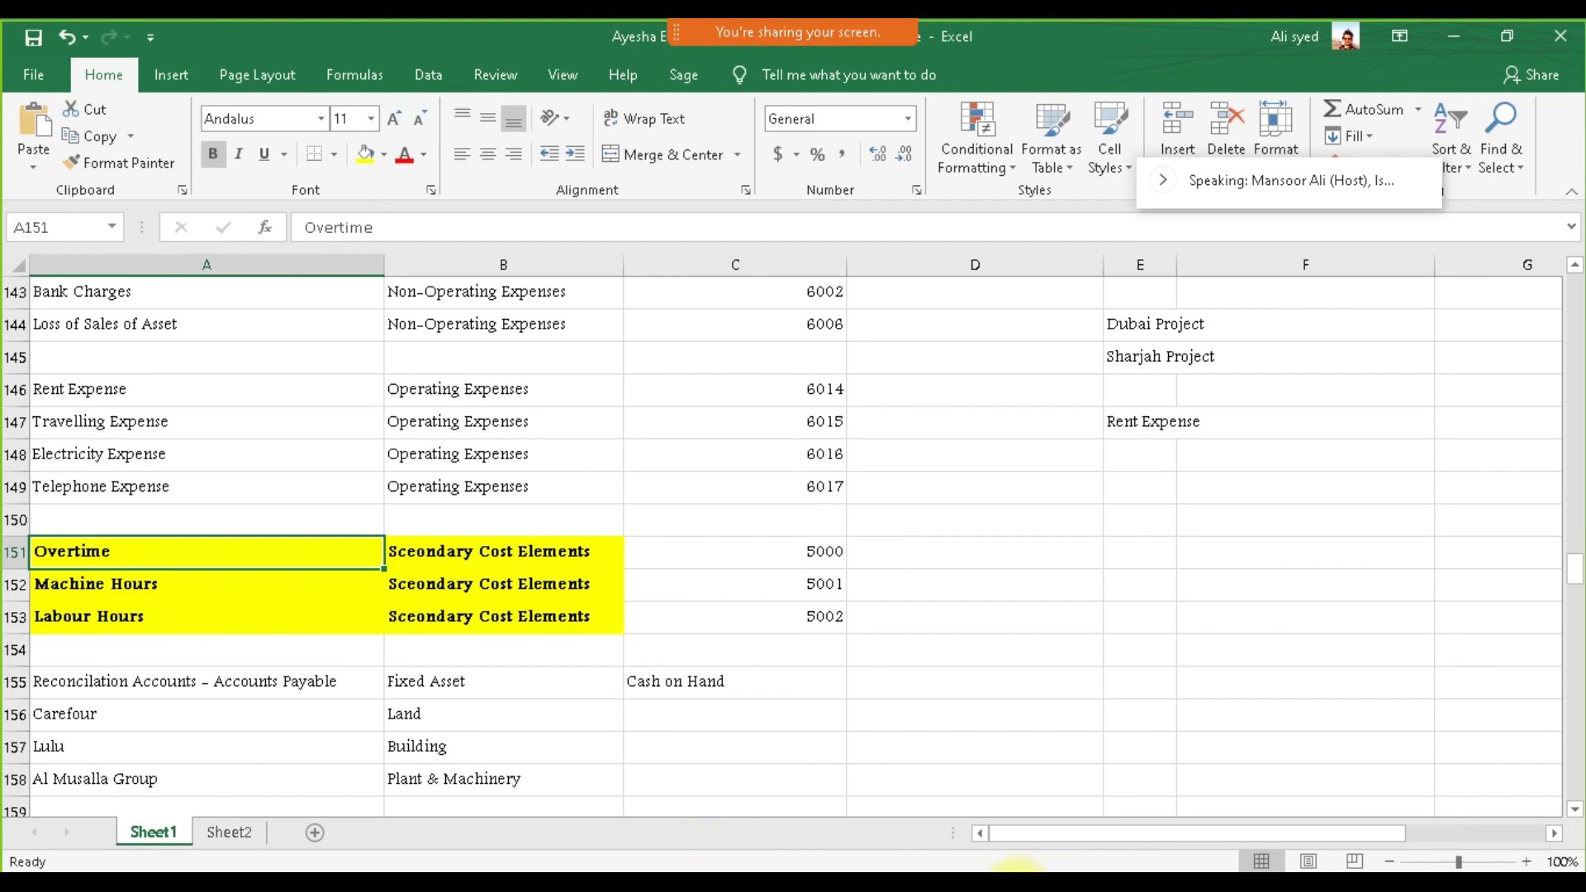
pyautogui.click(1016, 867)
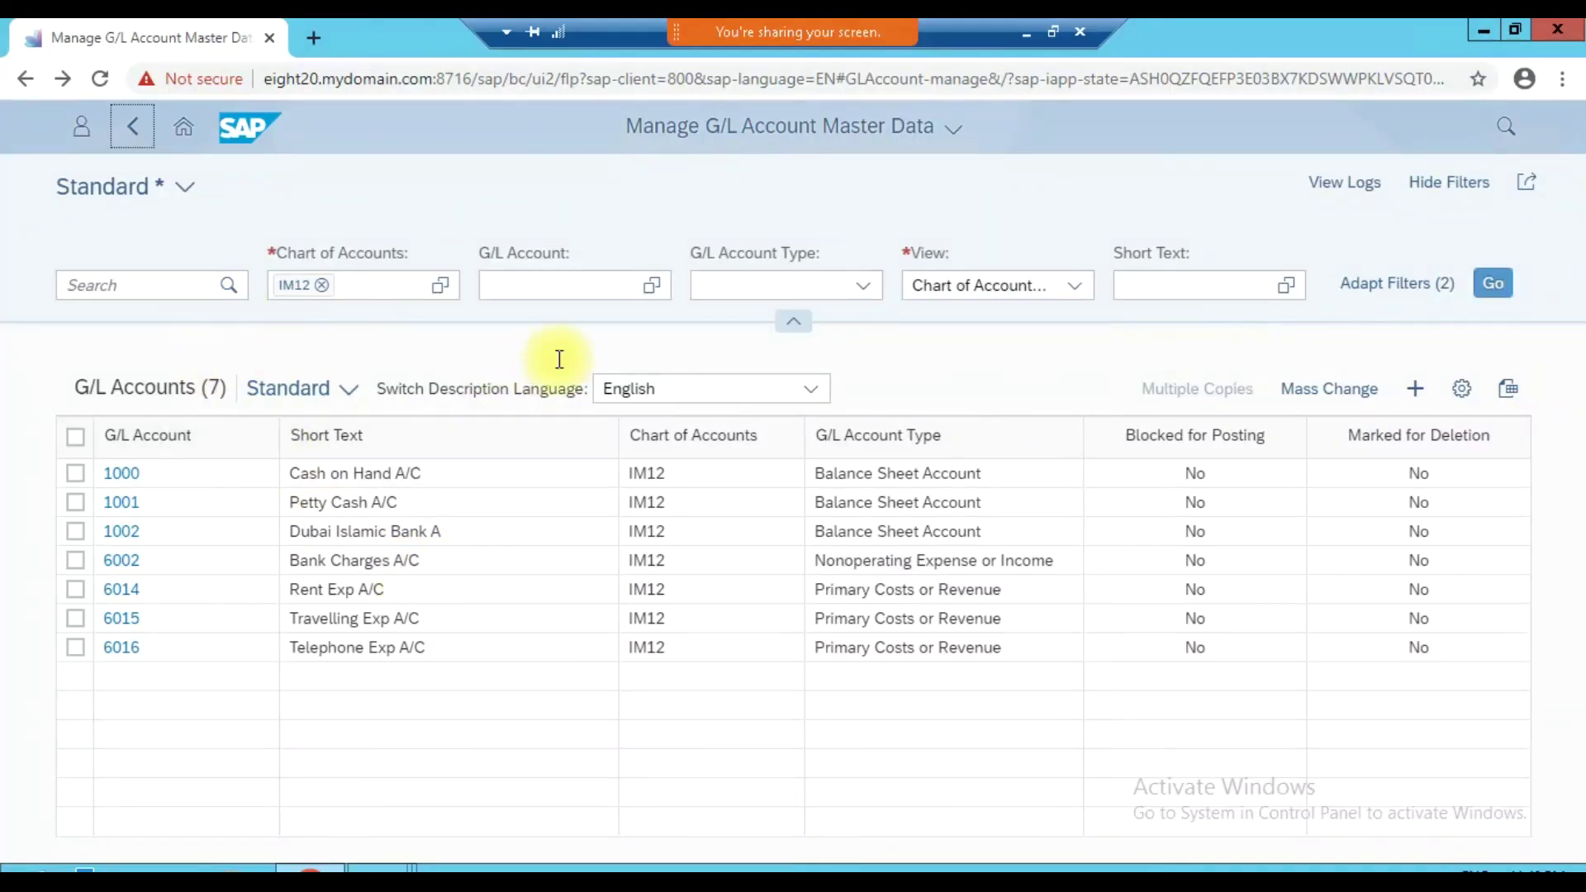
# - Start a new G/L account numbered 5000 in chart of accounts IM12
pyautogui.click(1424, 395)
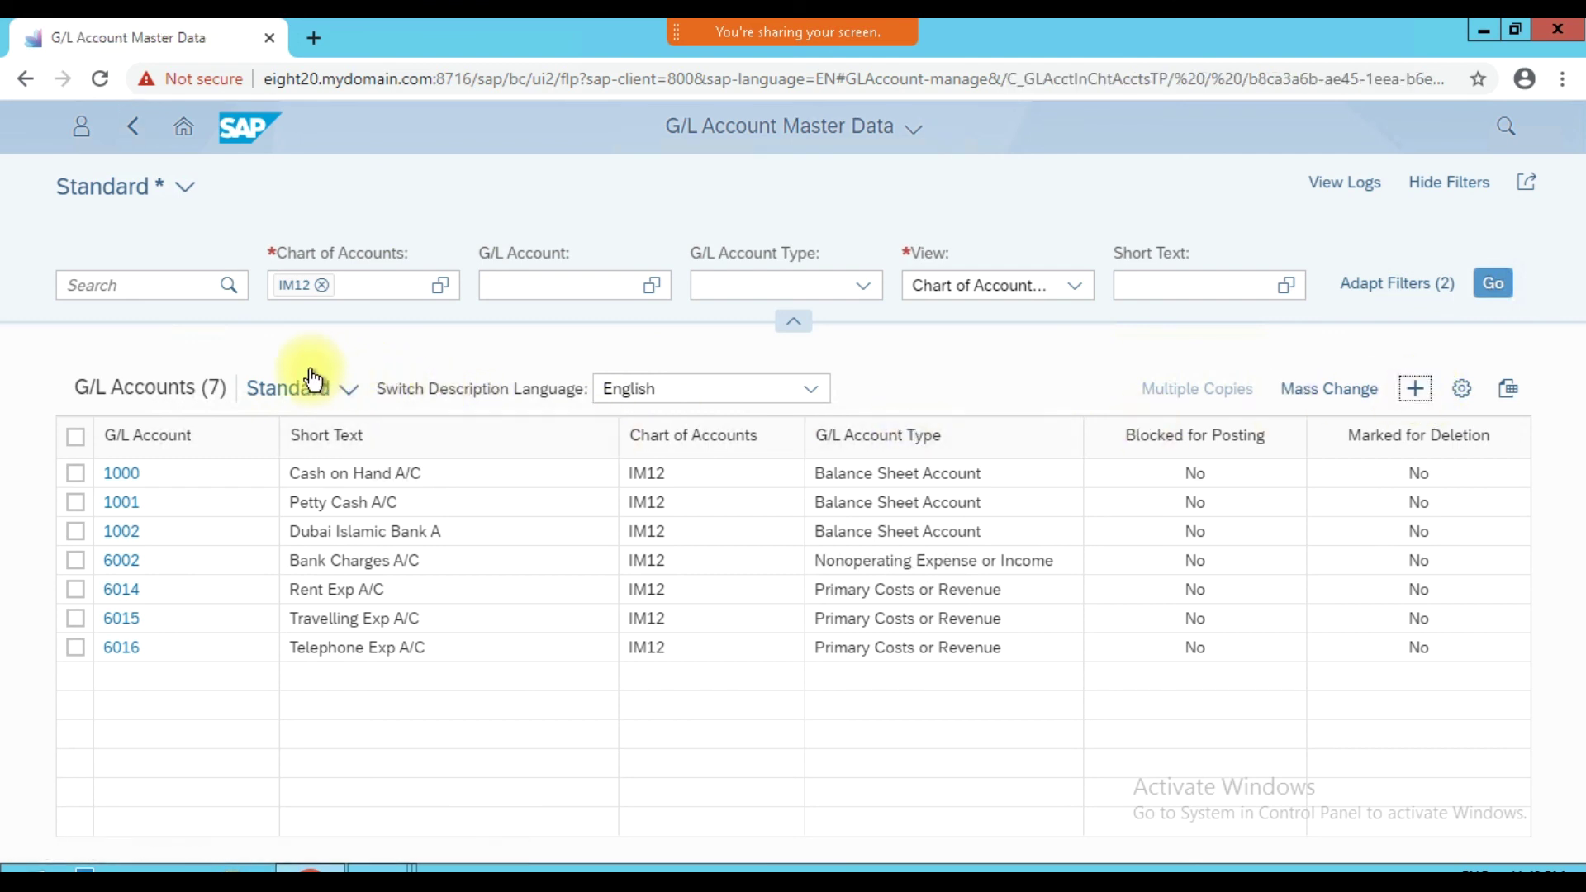
pyautogui.click(308, 327)
pyautogui.write('50')
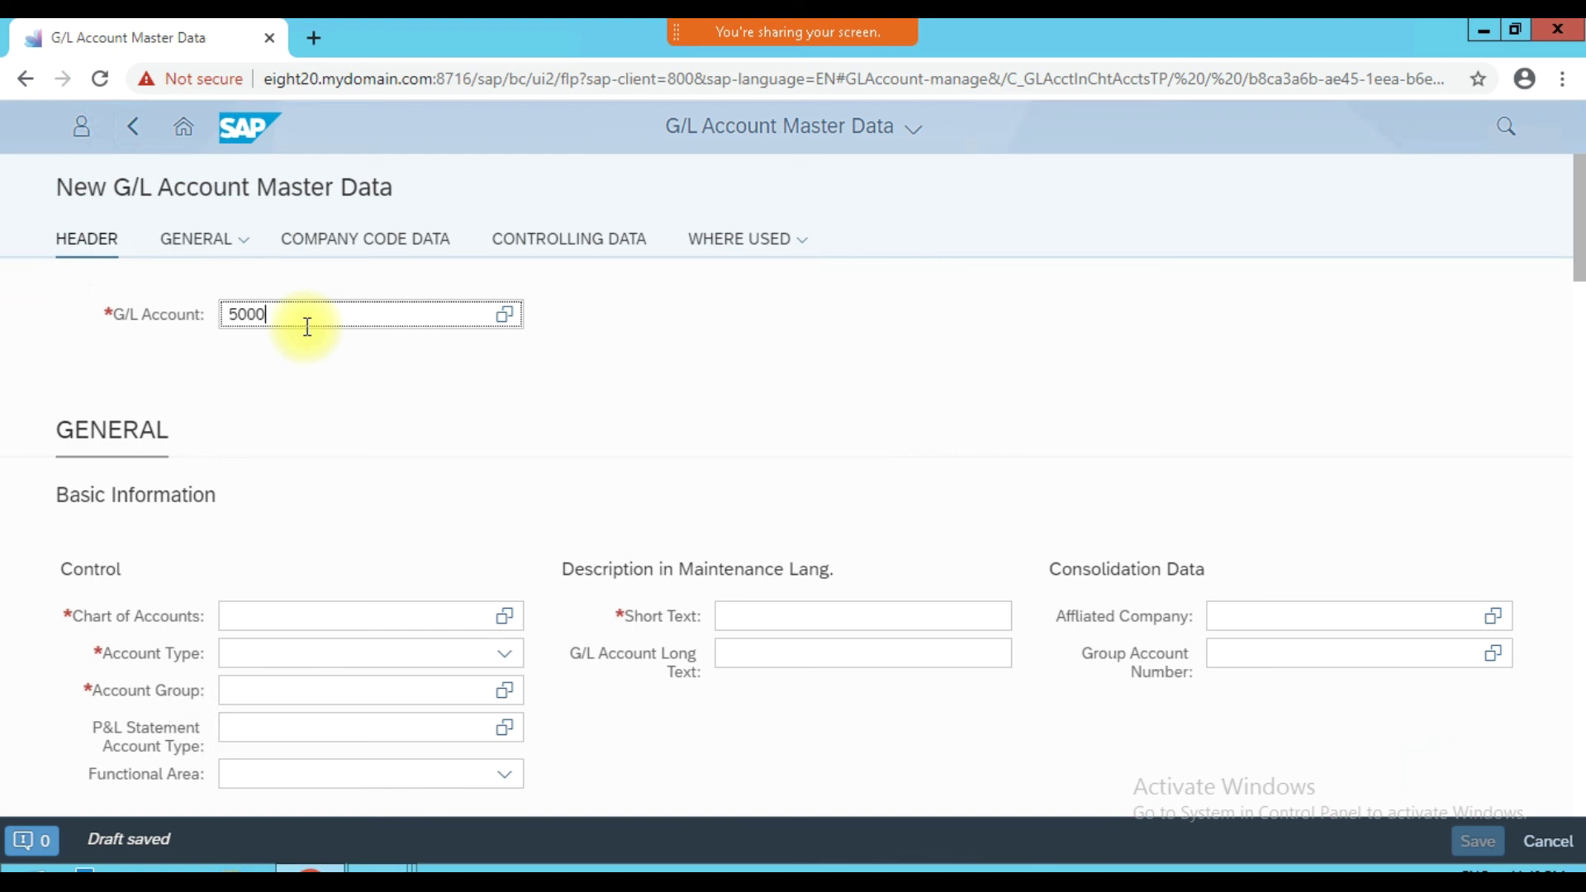
pyautogui.write('00')
pyautogui.click(146, 537)
pyautogui.click(230, 615)
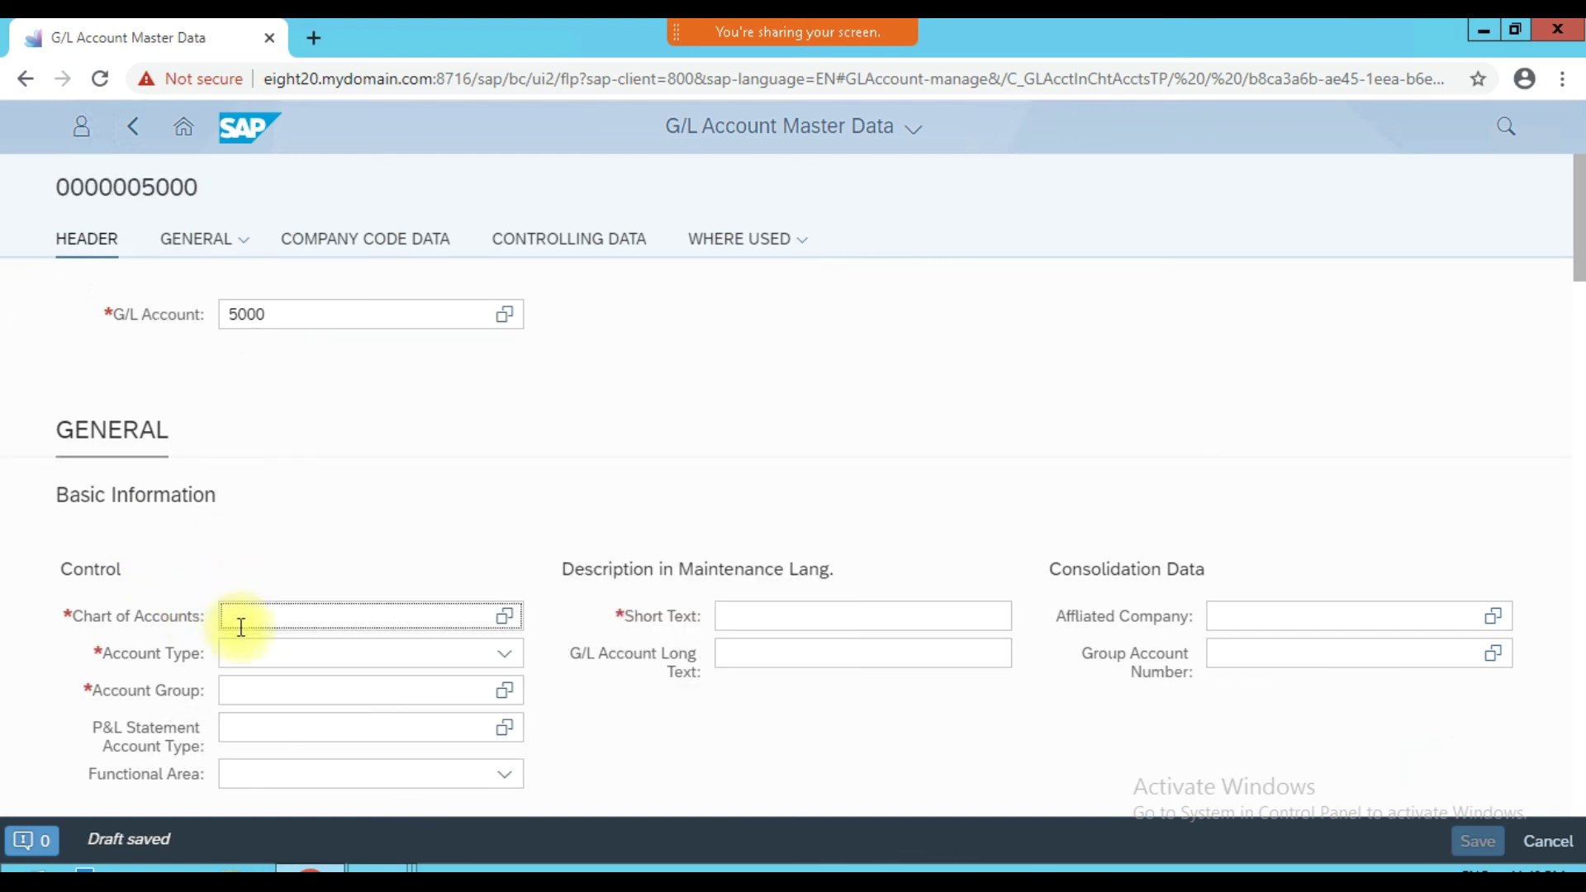
pyautogui.write('IM12')
pyautogui.press('Tab')
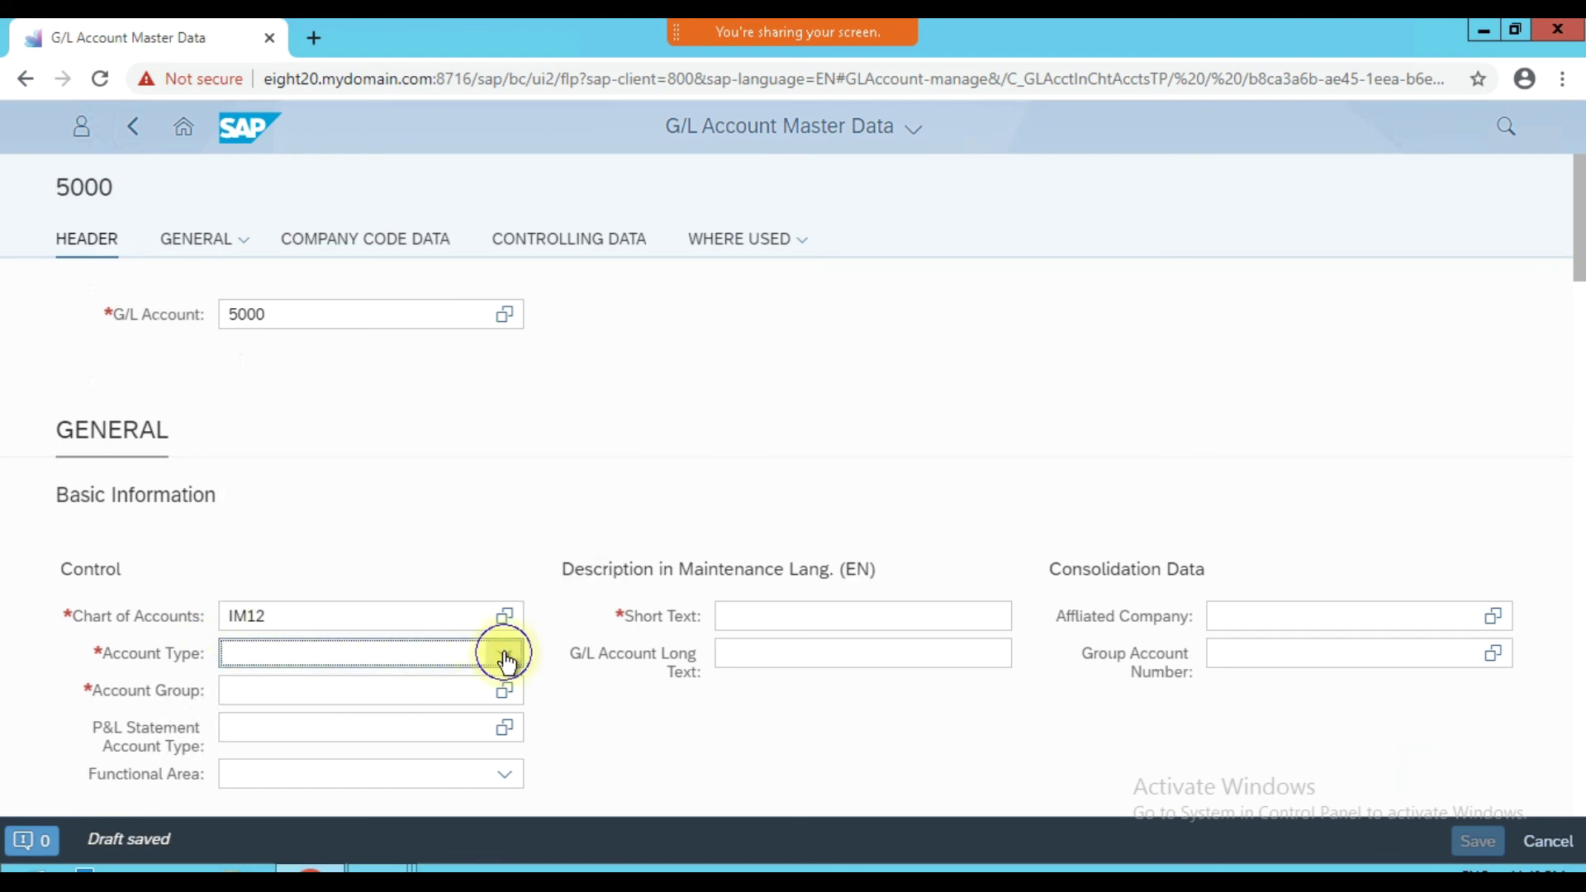
# - Set account 5000's account type to Secondary Costs and its account group to SCEM
pyautogui.click(504, 655)
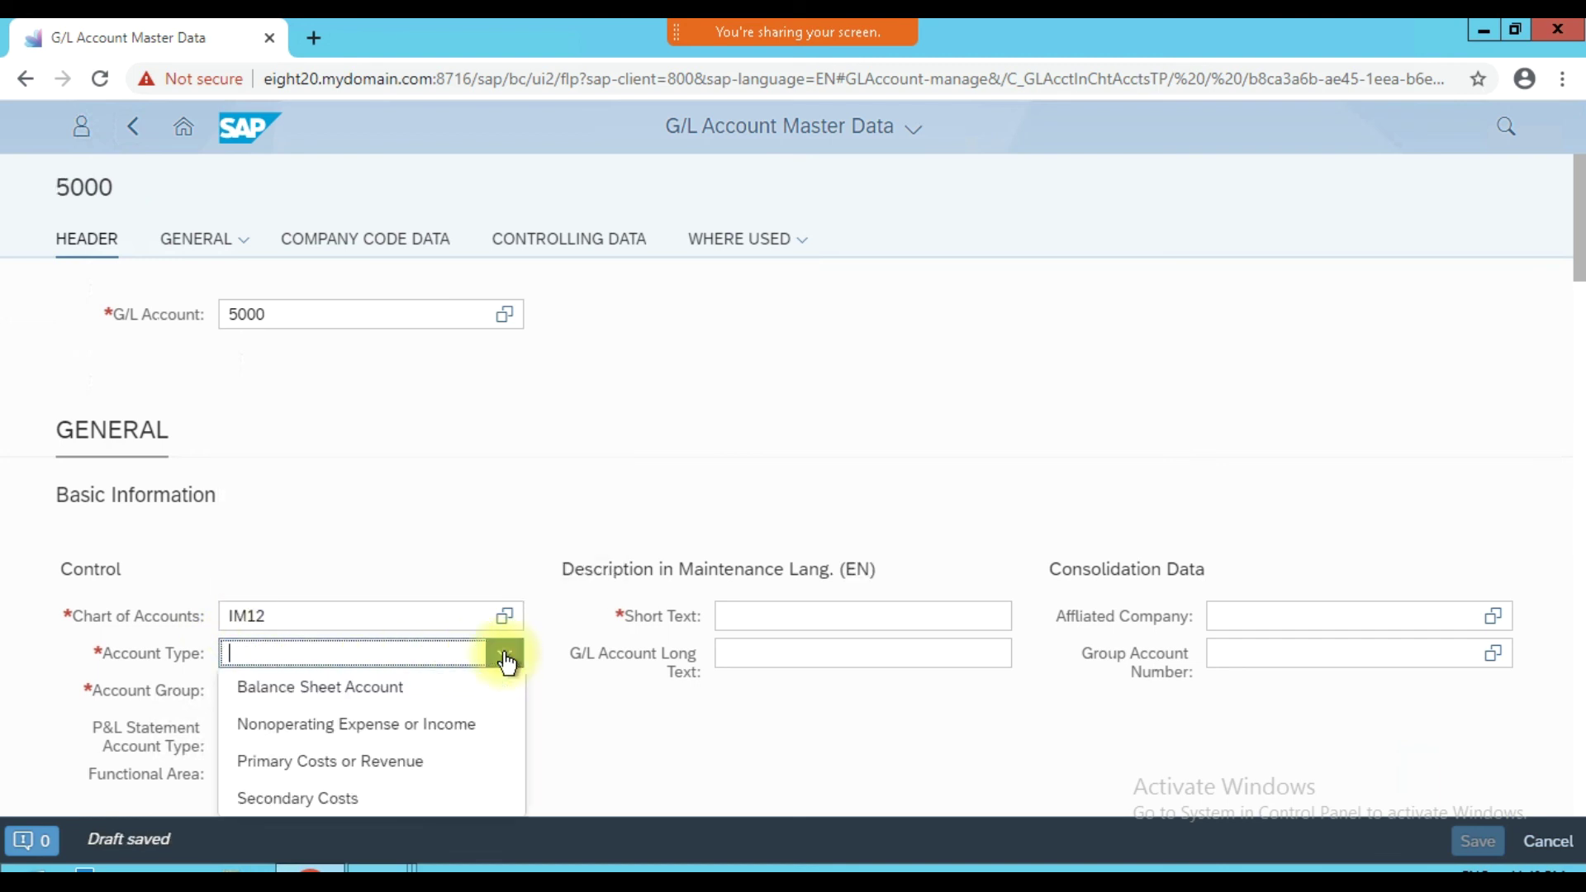
pyautogui.click(370, 799)
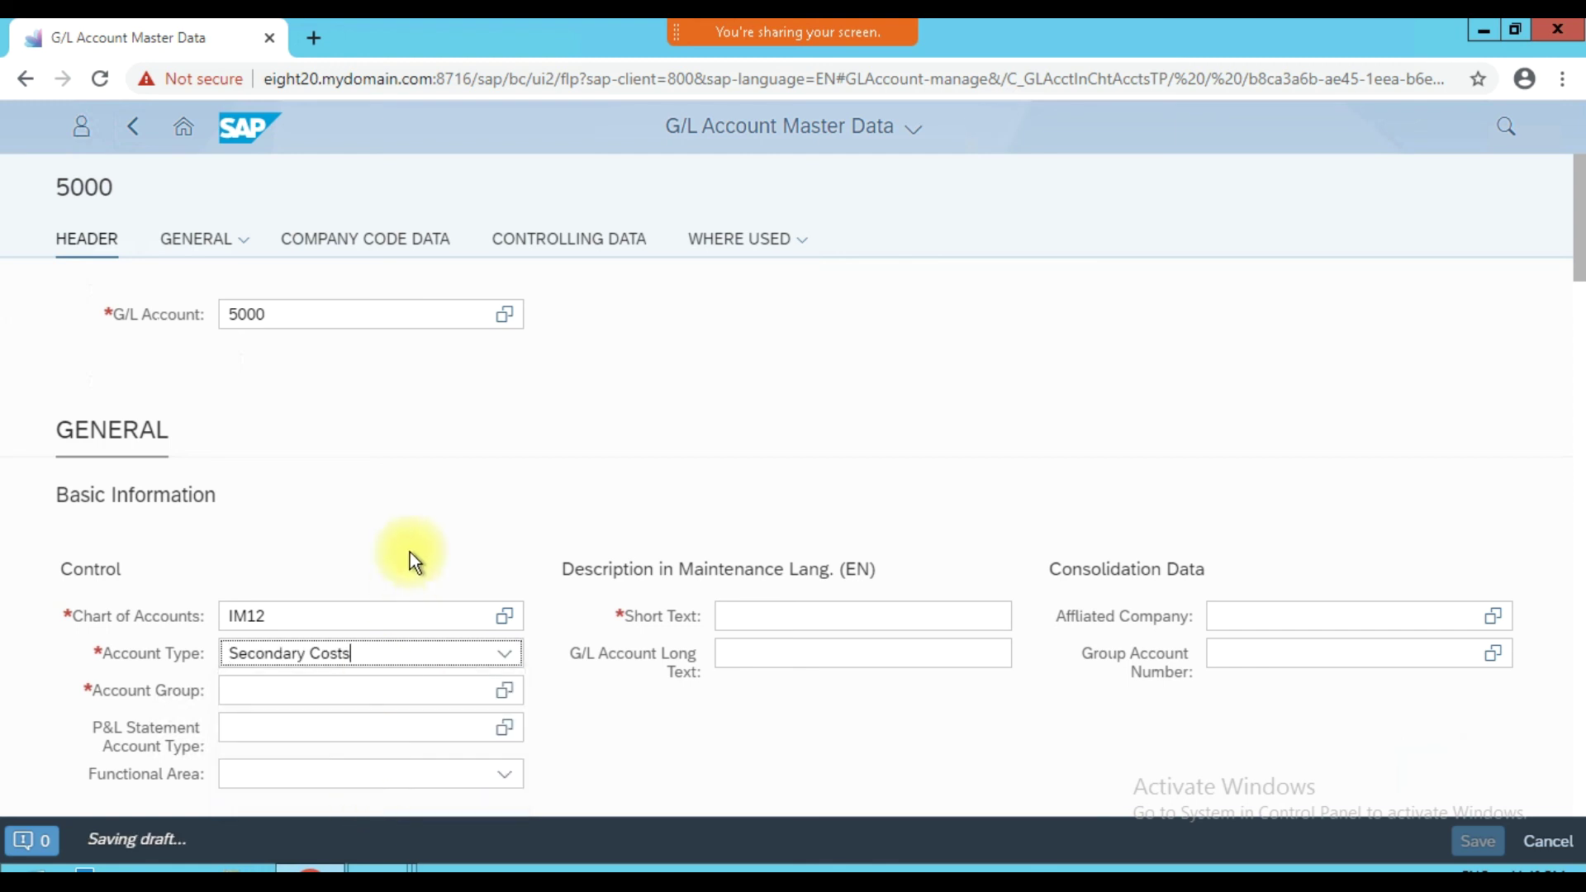
pyautogui.scroll(-2, 446, 529)
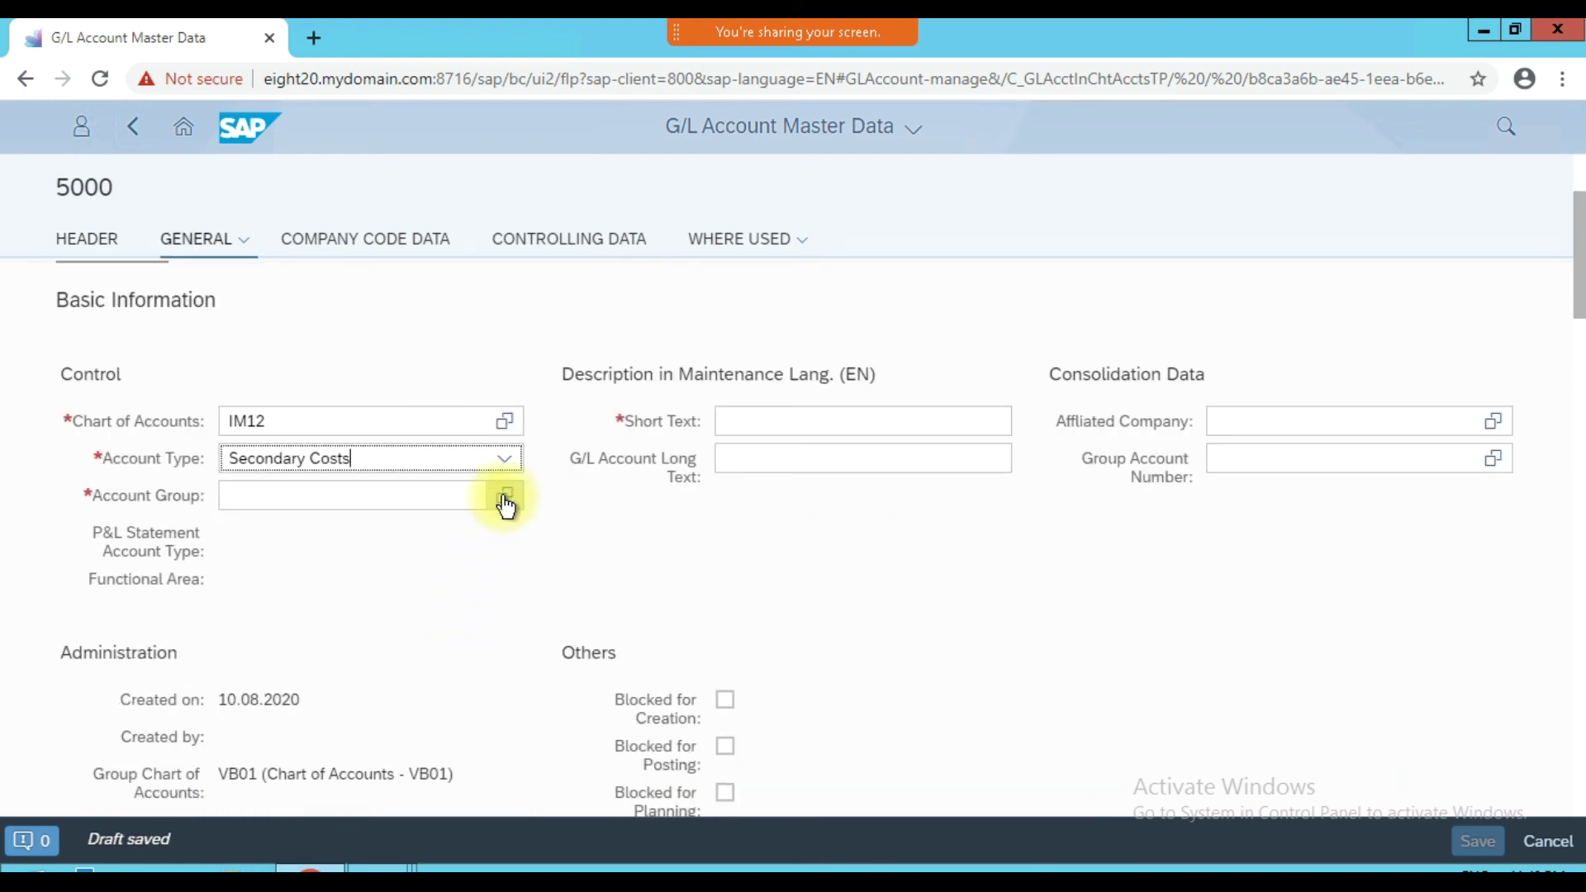
pyautogui.click(504, 495)
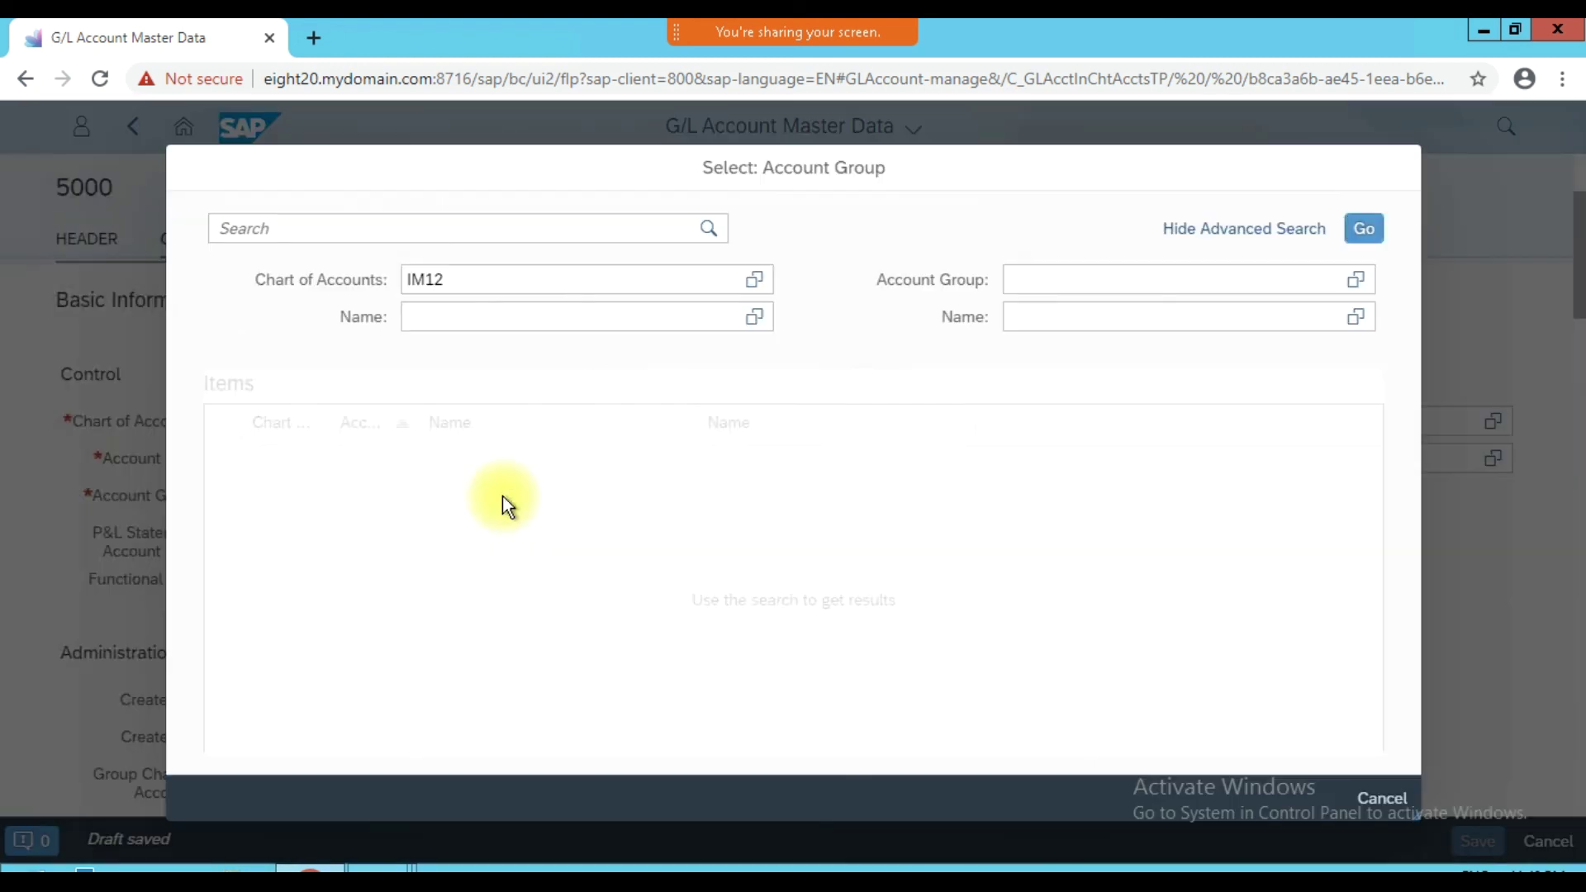
pyautogui.click(1364, 228)
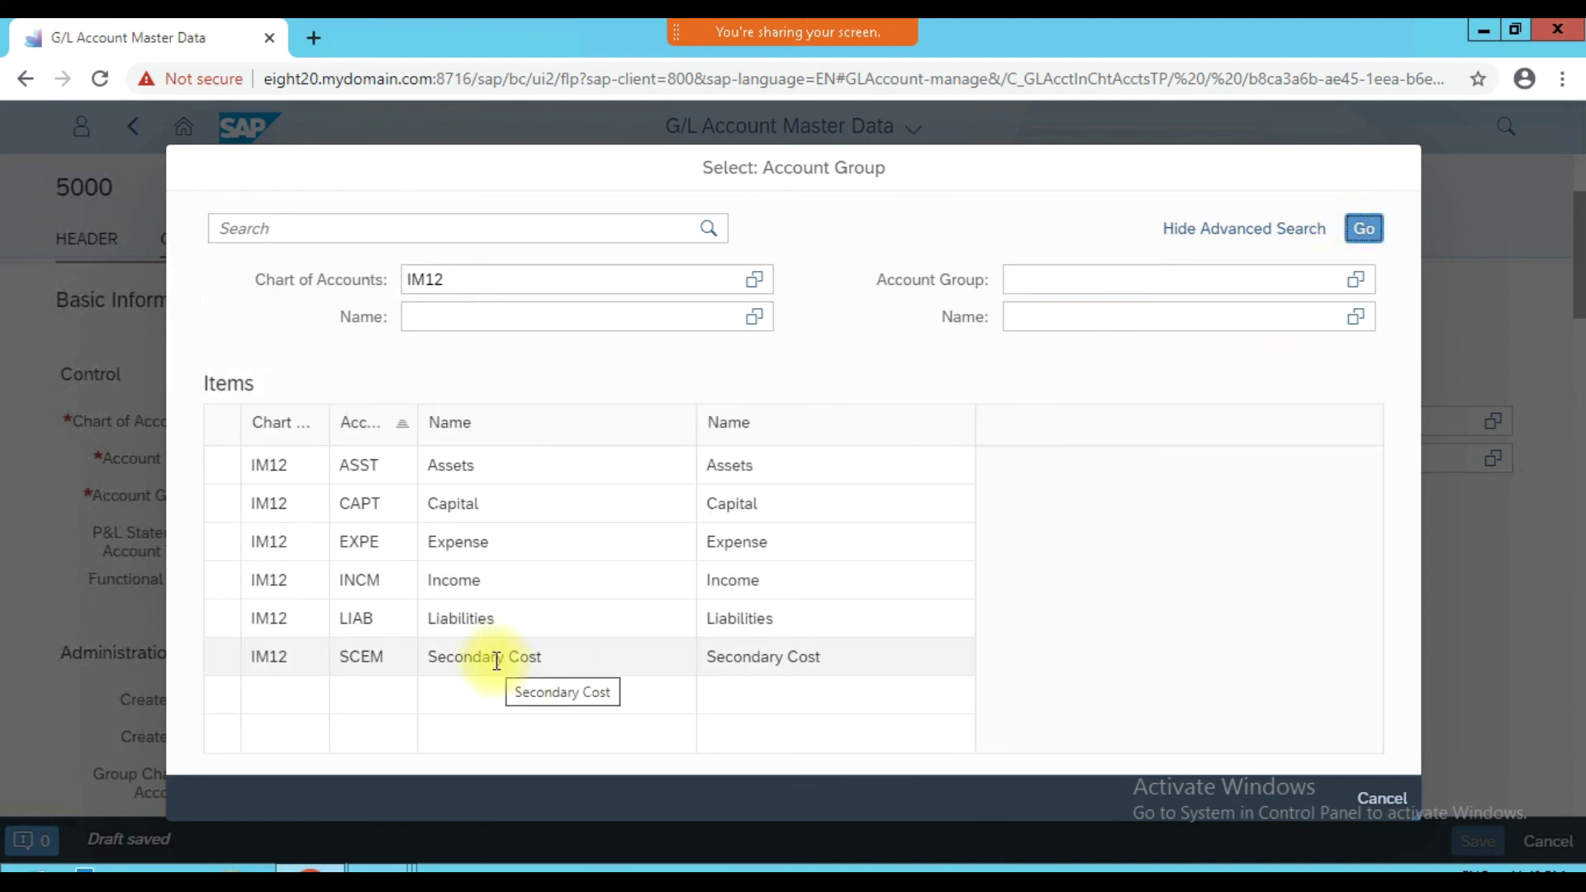
pyautogui.click(496, 657)
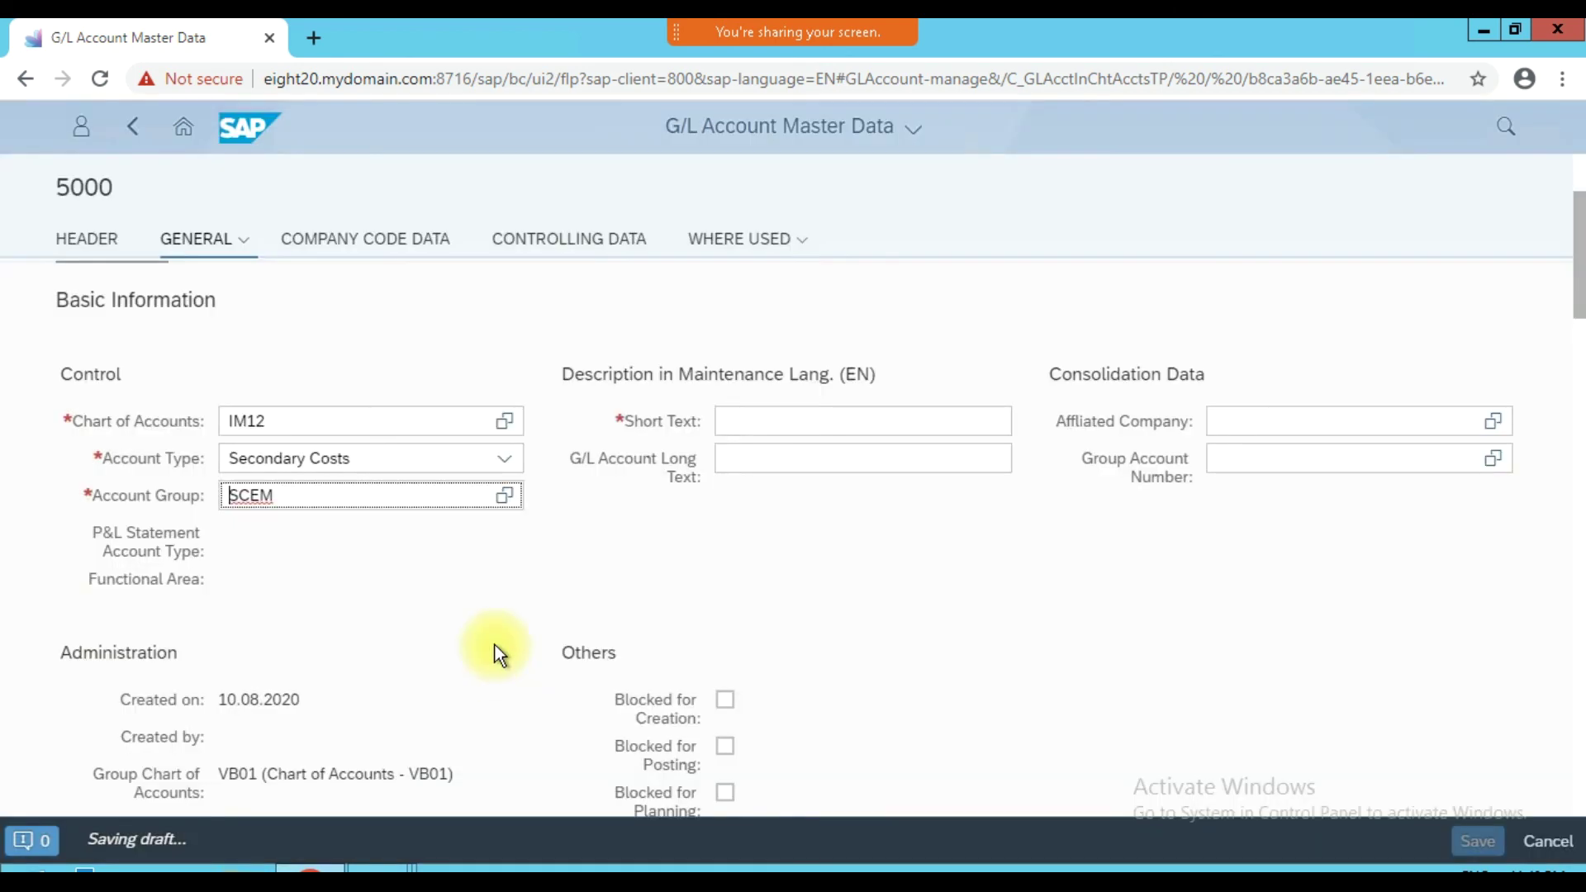
# - Enter the short text "Overtime A/C" and the long text "Overtime Account" for account 5000
pyautogui.click(887, 411)
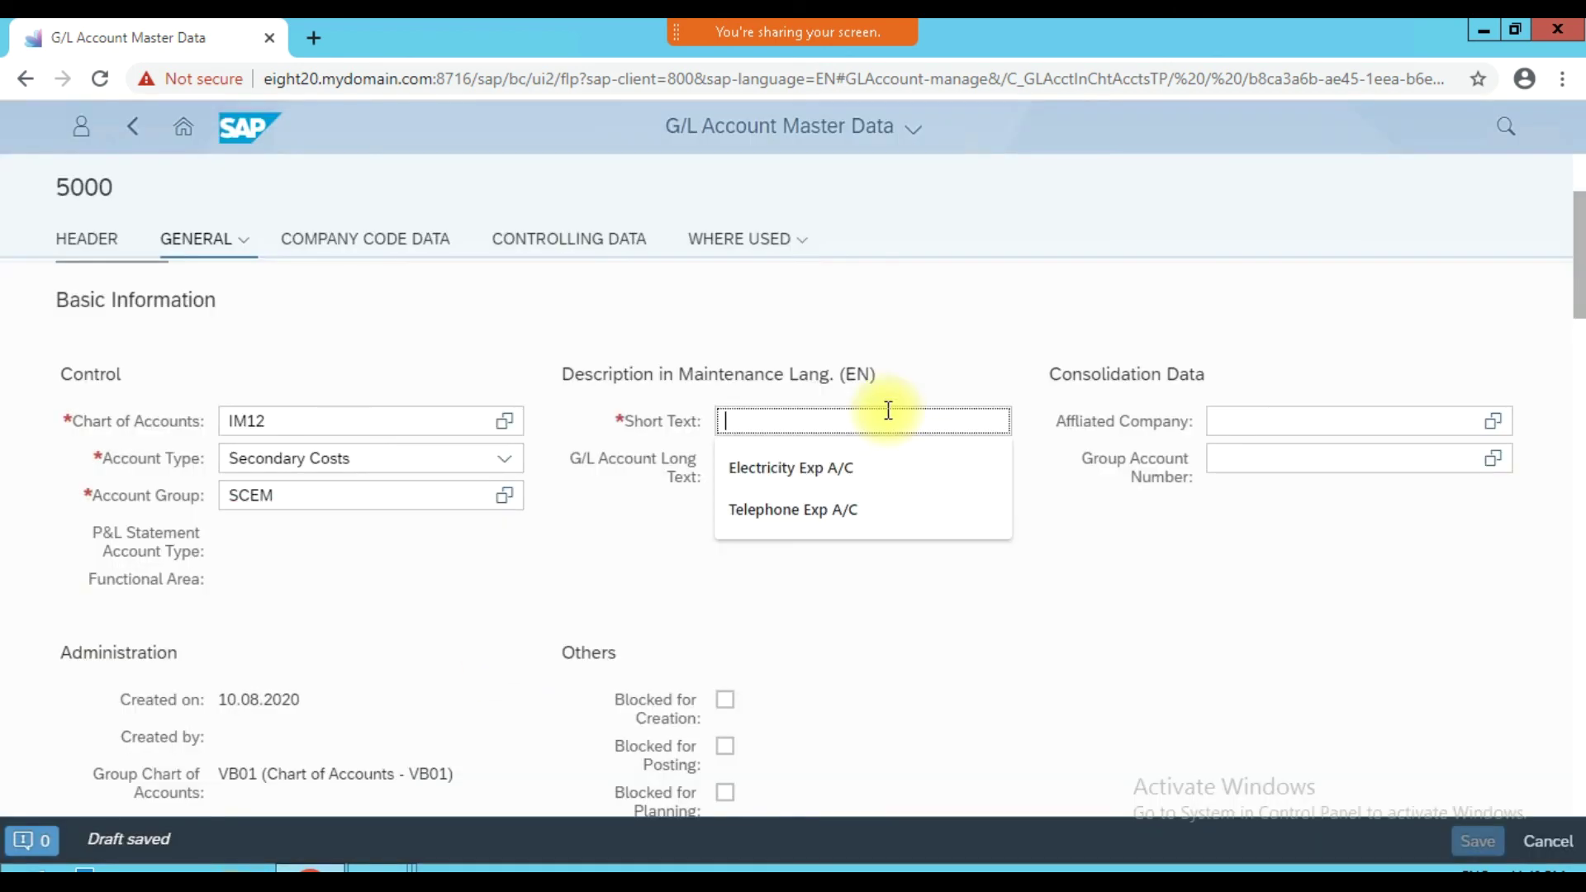
pyautogui.write('Overtime A/C')
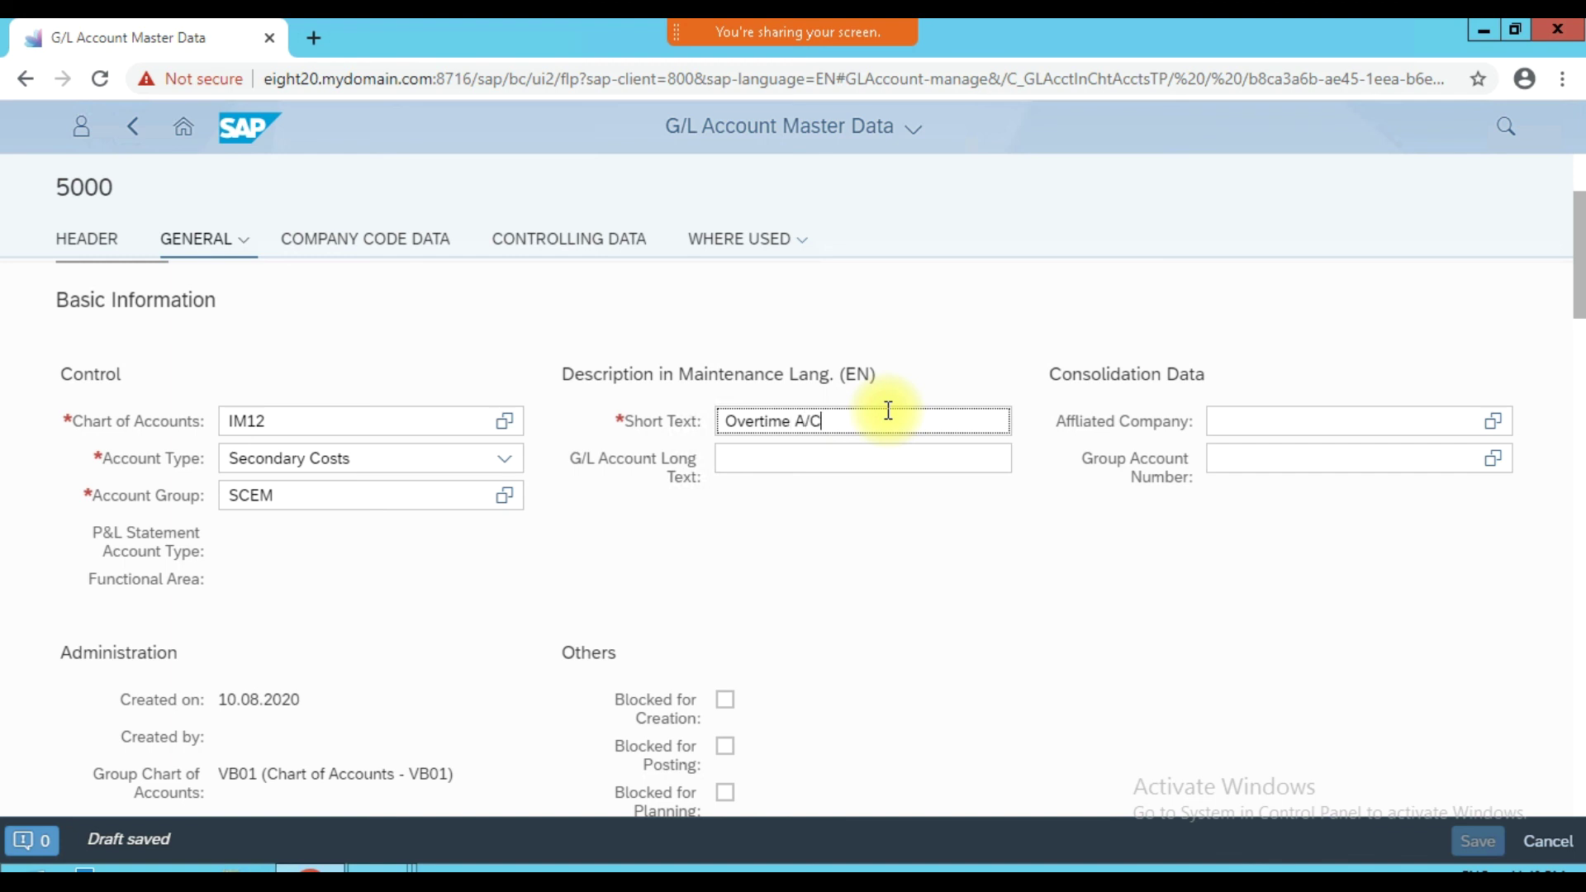
pyautogui.press('Tab')
pyautogui.write('O')
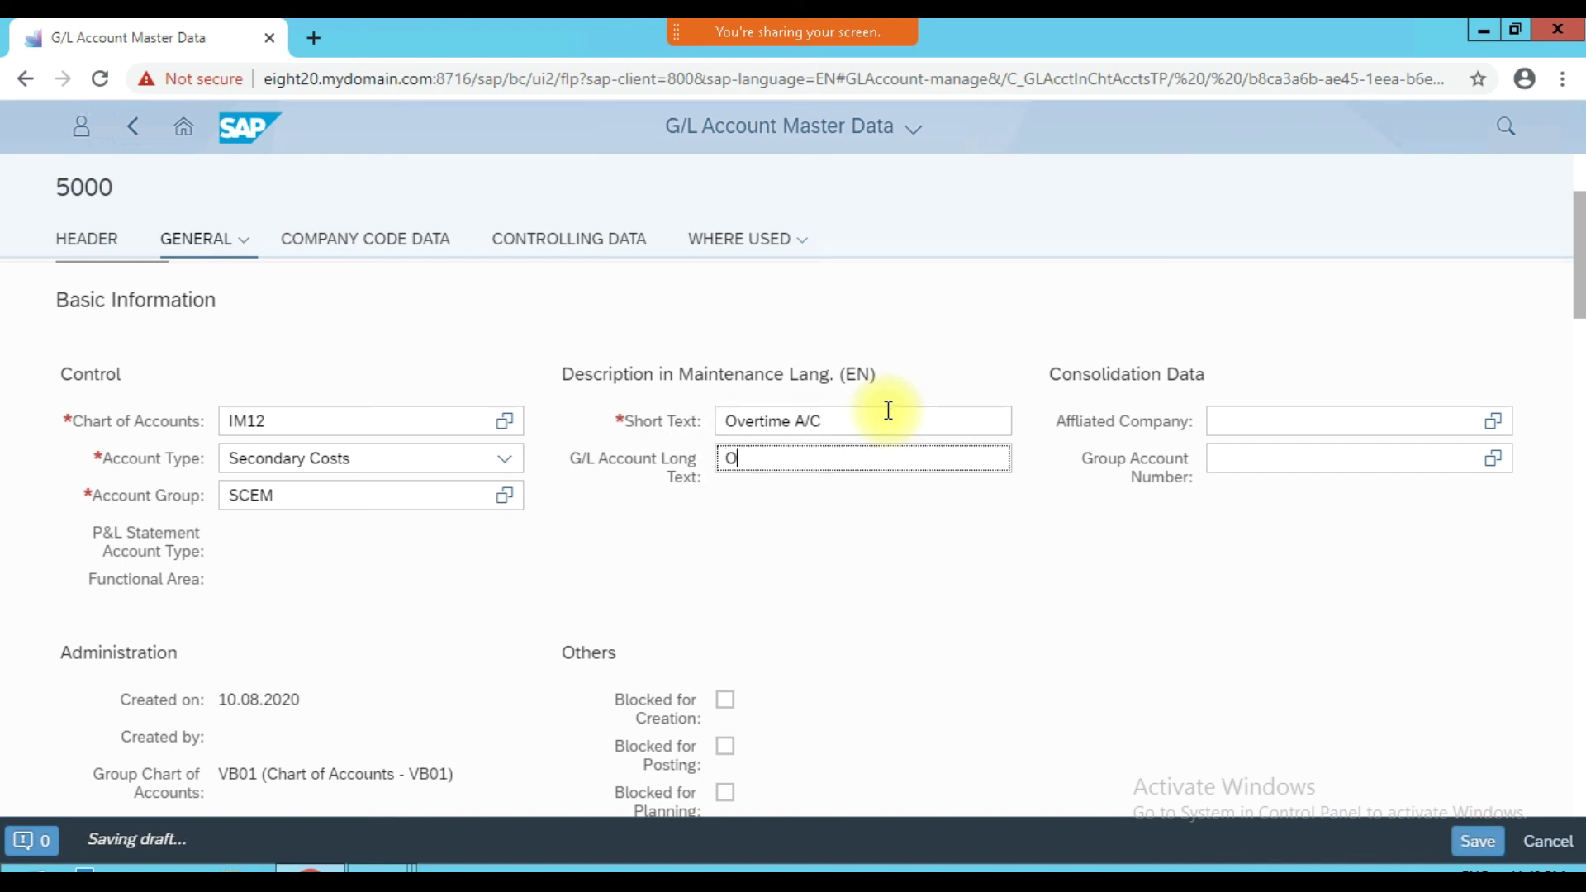
pyautogui.write('vertime Account')
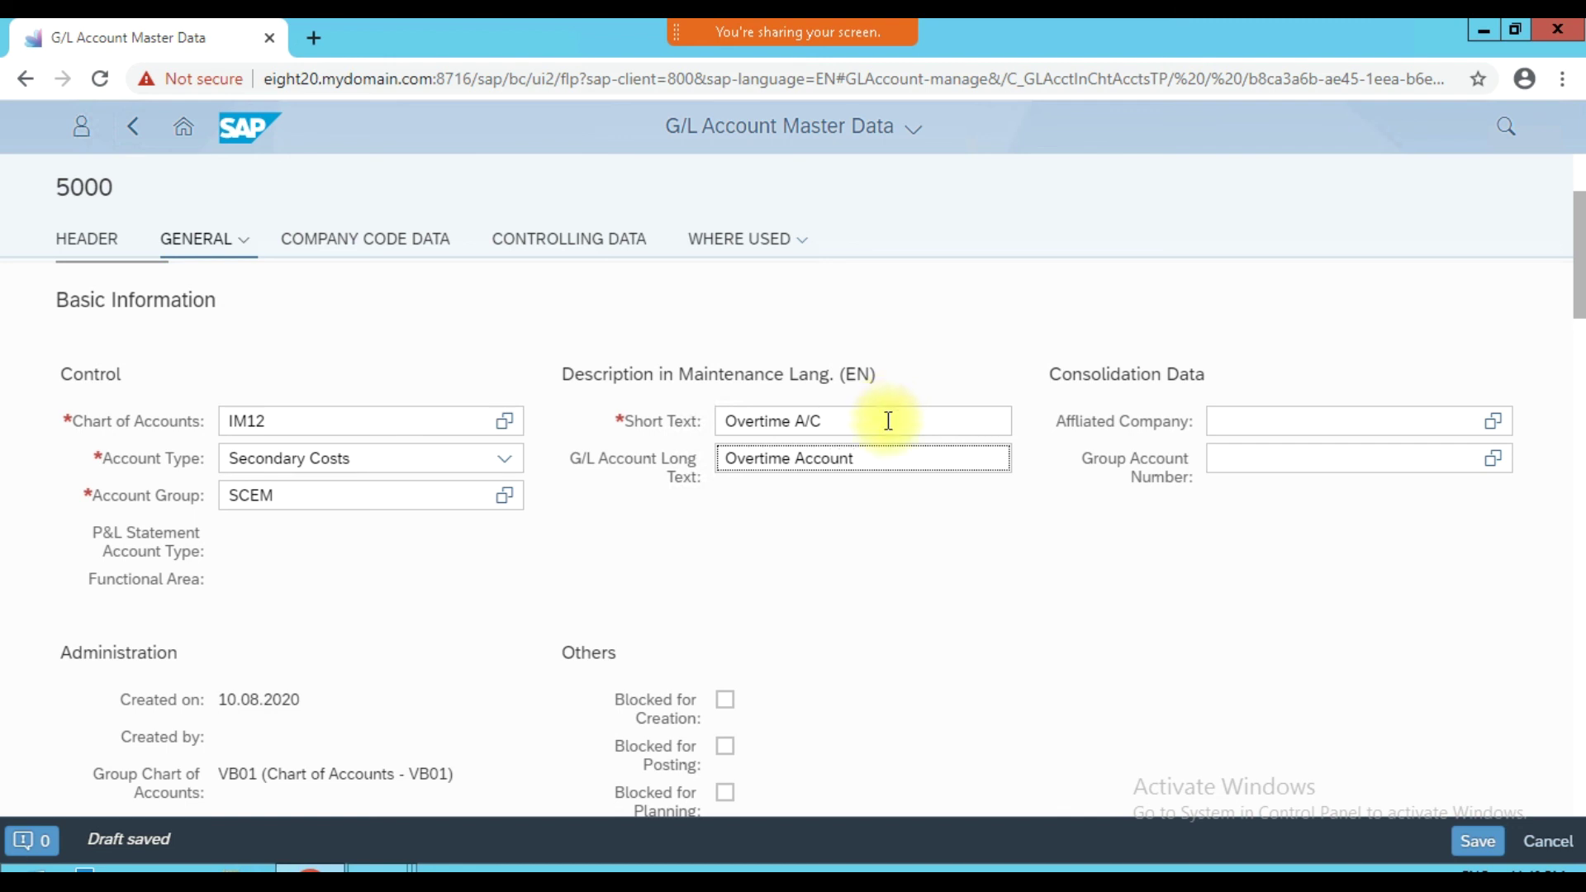
# - Look up the group account numbers of chart VB01 and assign 30001 Labour Hours to account 5000
pyautogui.click(1278, 468)
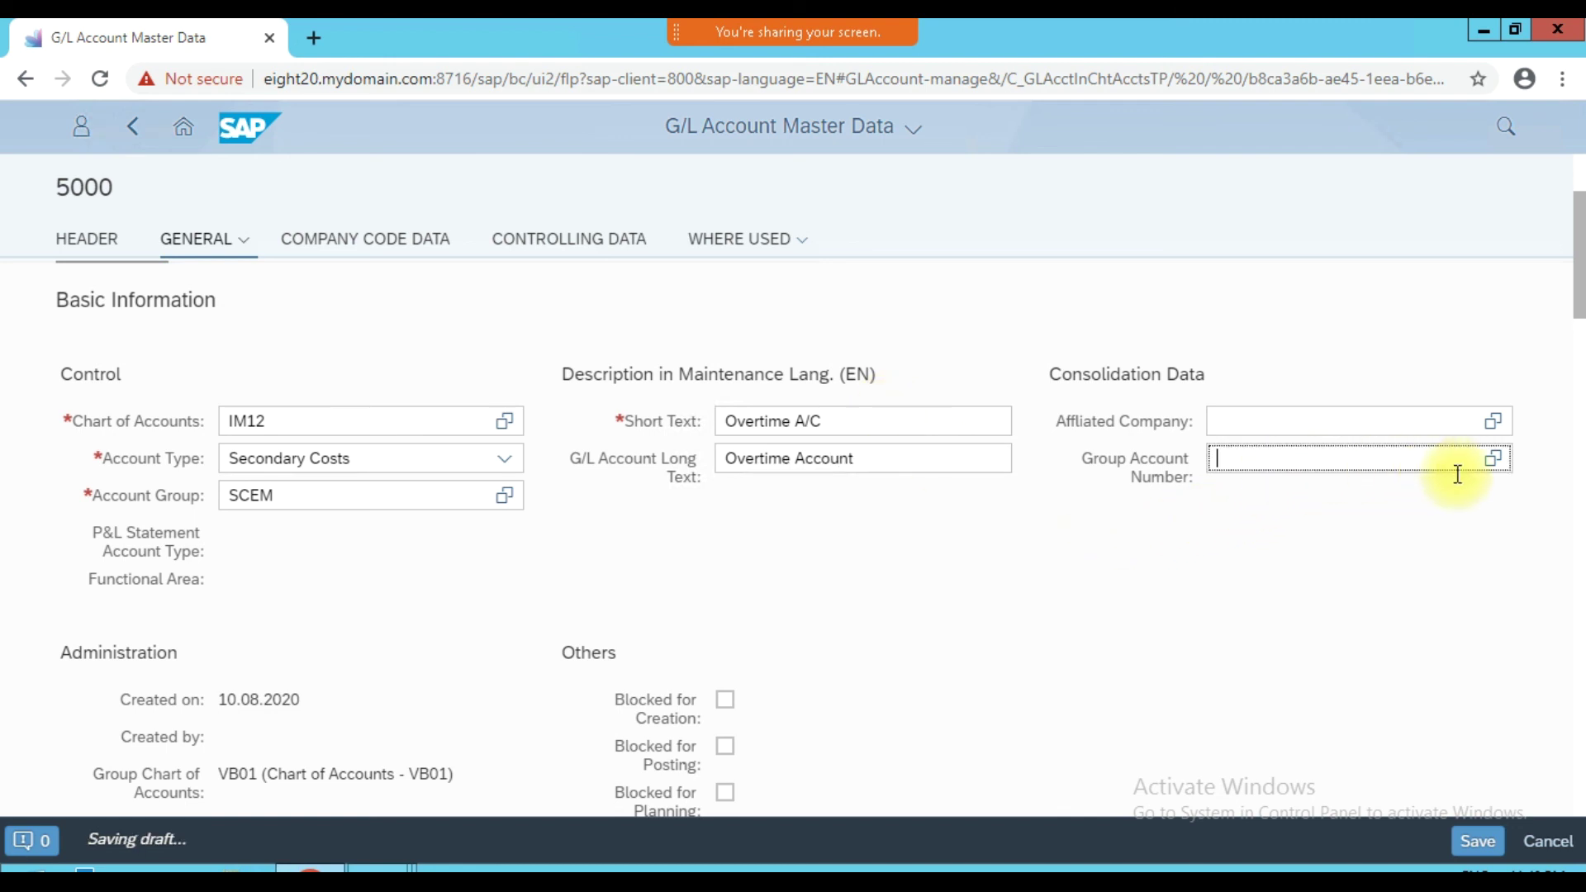
pyautogui.click(1493, 458)
pyautogui.click(1364, 229)
pyautogui.scroll(-5, 920, 528)
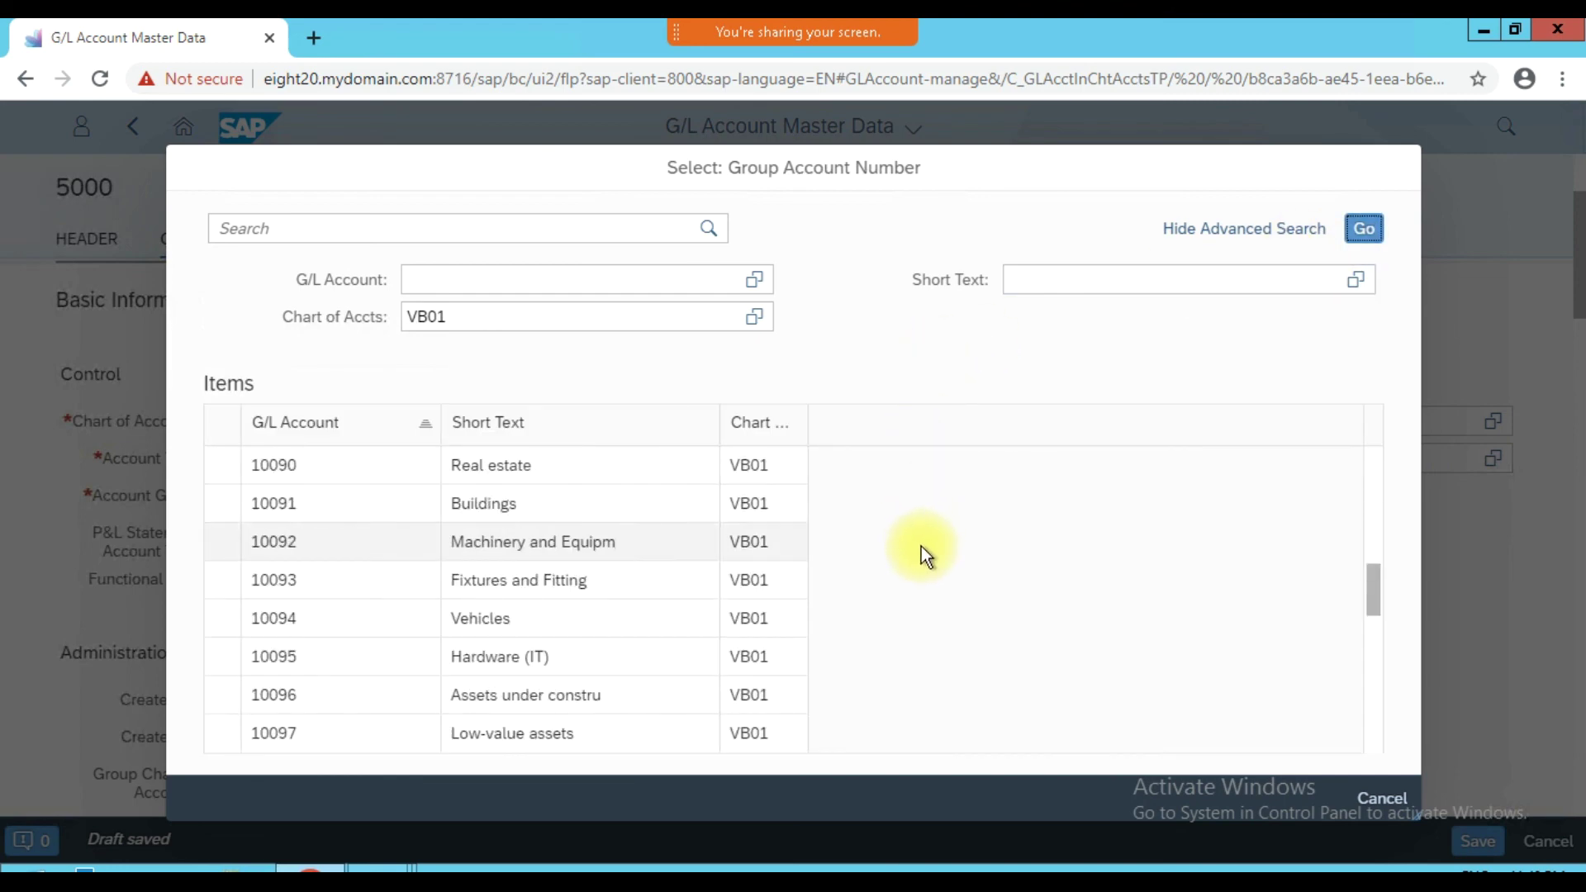
pyautogui.scroll(-3, 727, 598)
pyautogui.scroll(-1, 647, 623)
pyautogui.scroll(-3, 650, 627)
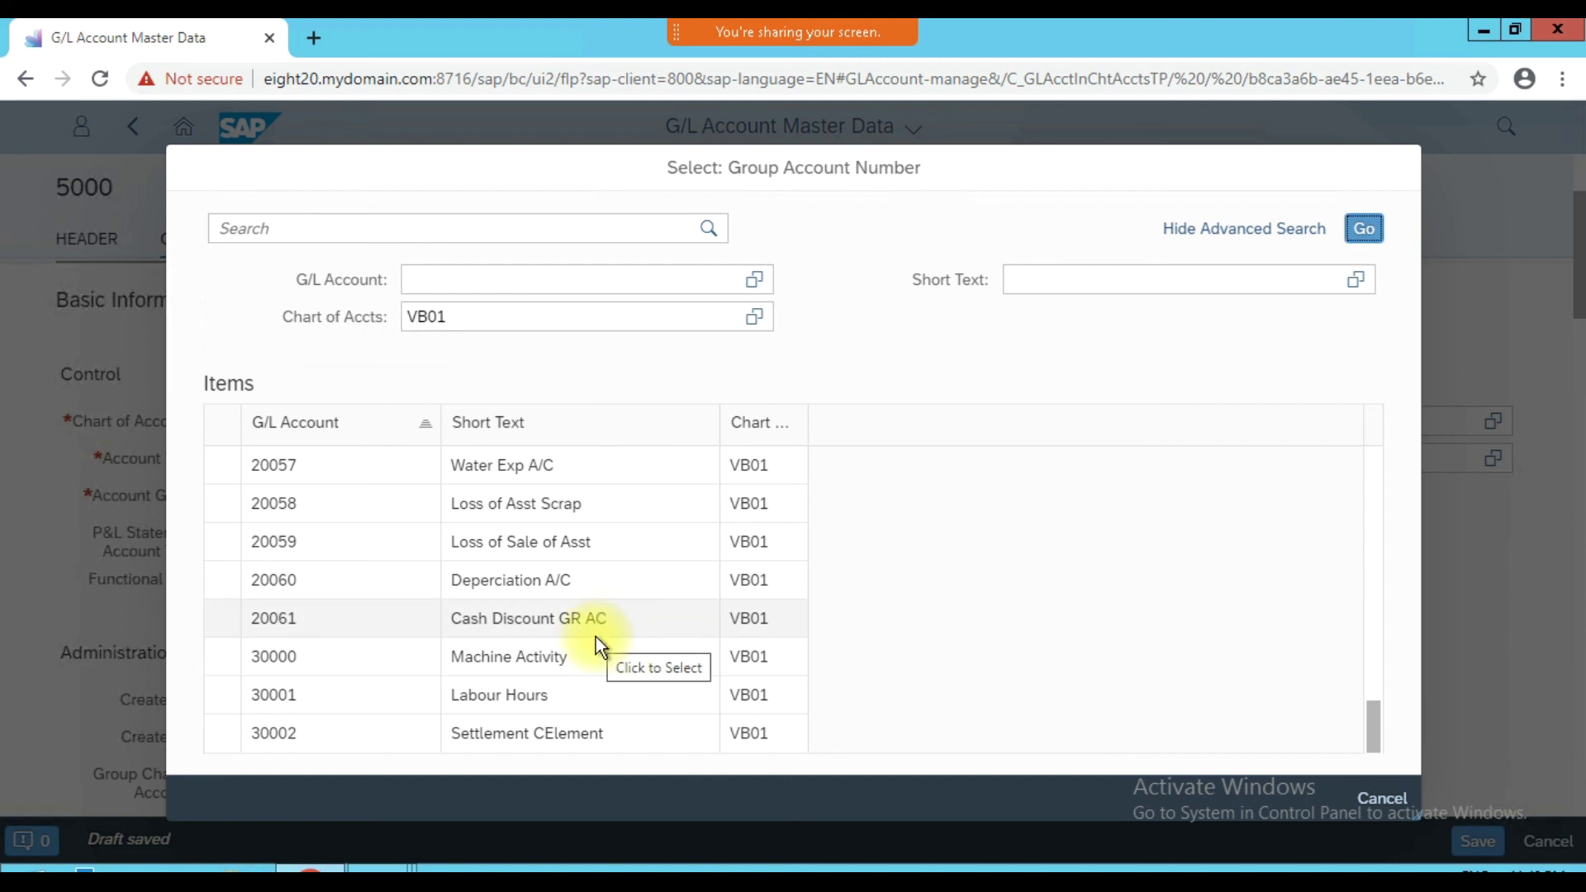
pyautogui.click(550, 695)
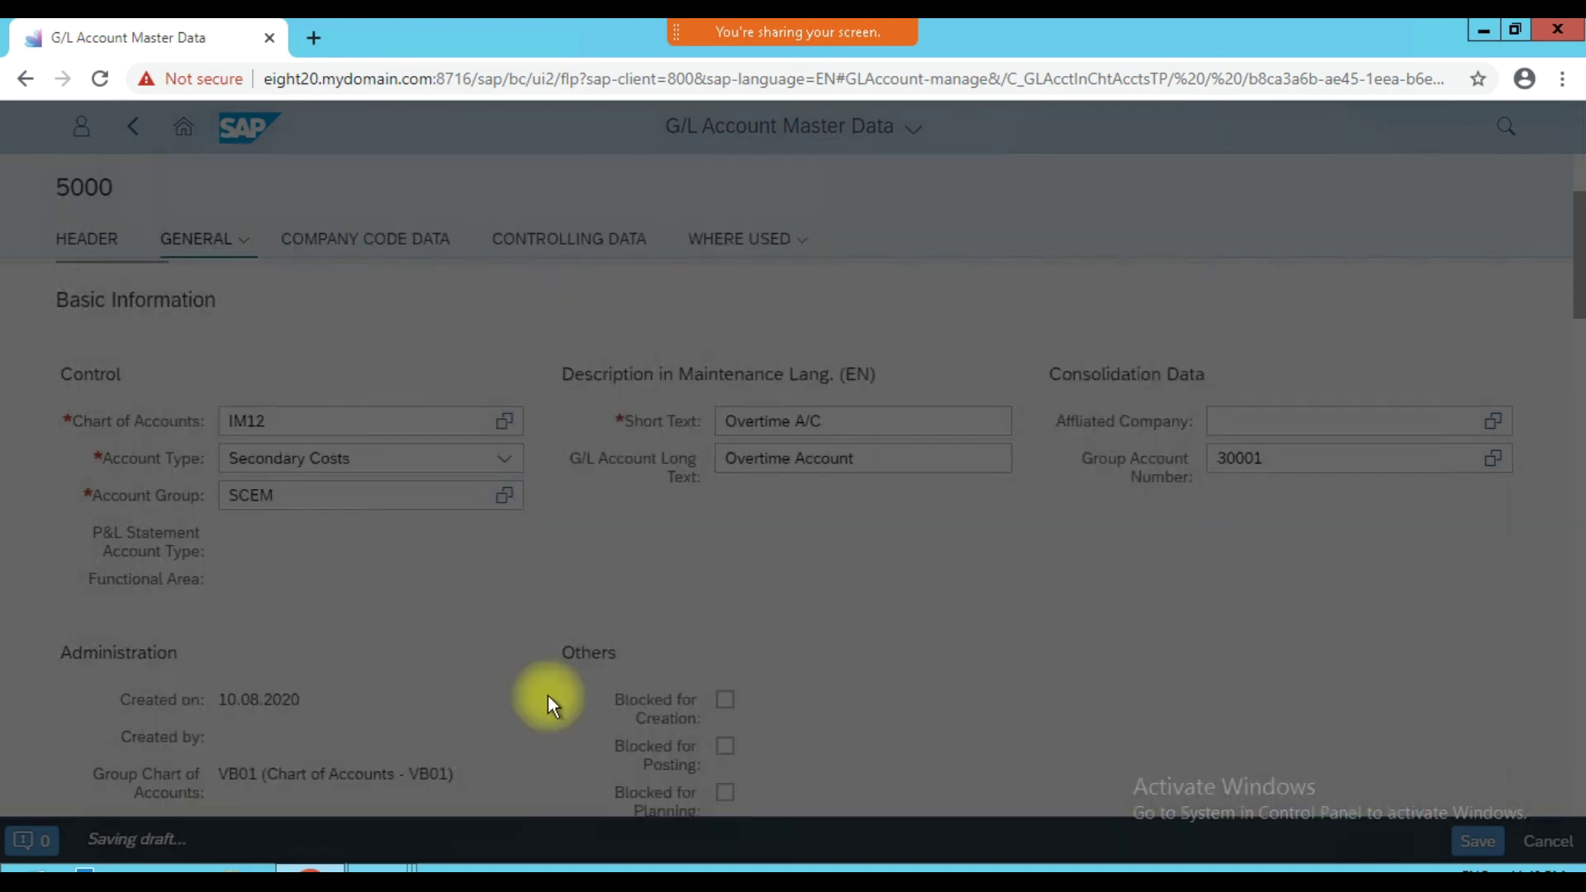
# - Add a company code assignment for IM12 to account 5000
pyautogui.scroll(-8, 408, 621)
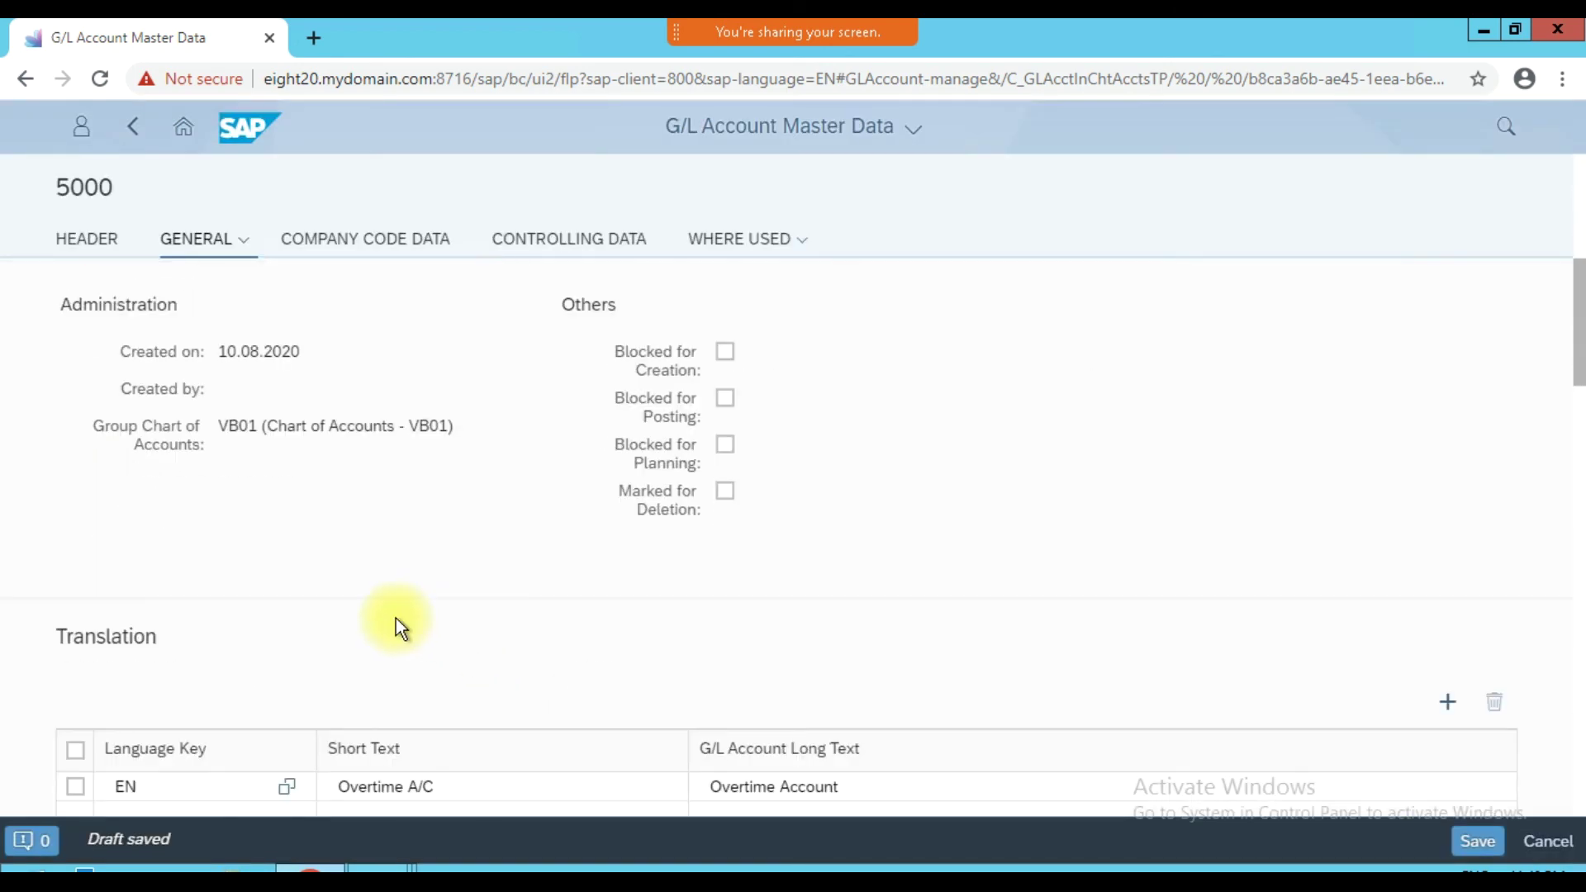
pyautogui.scroll(-5, 399, 621)
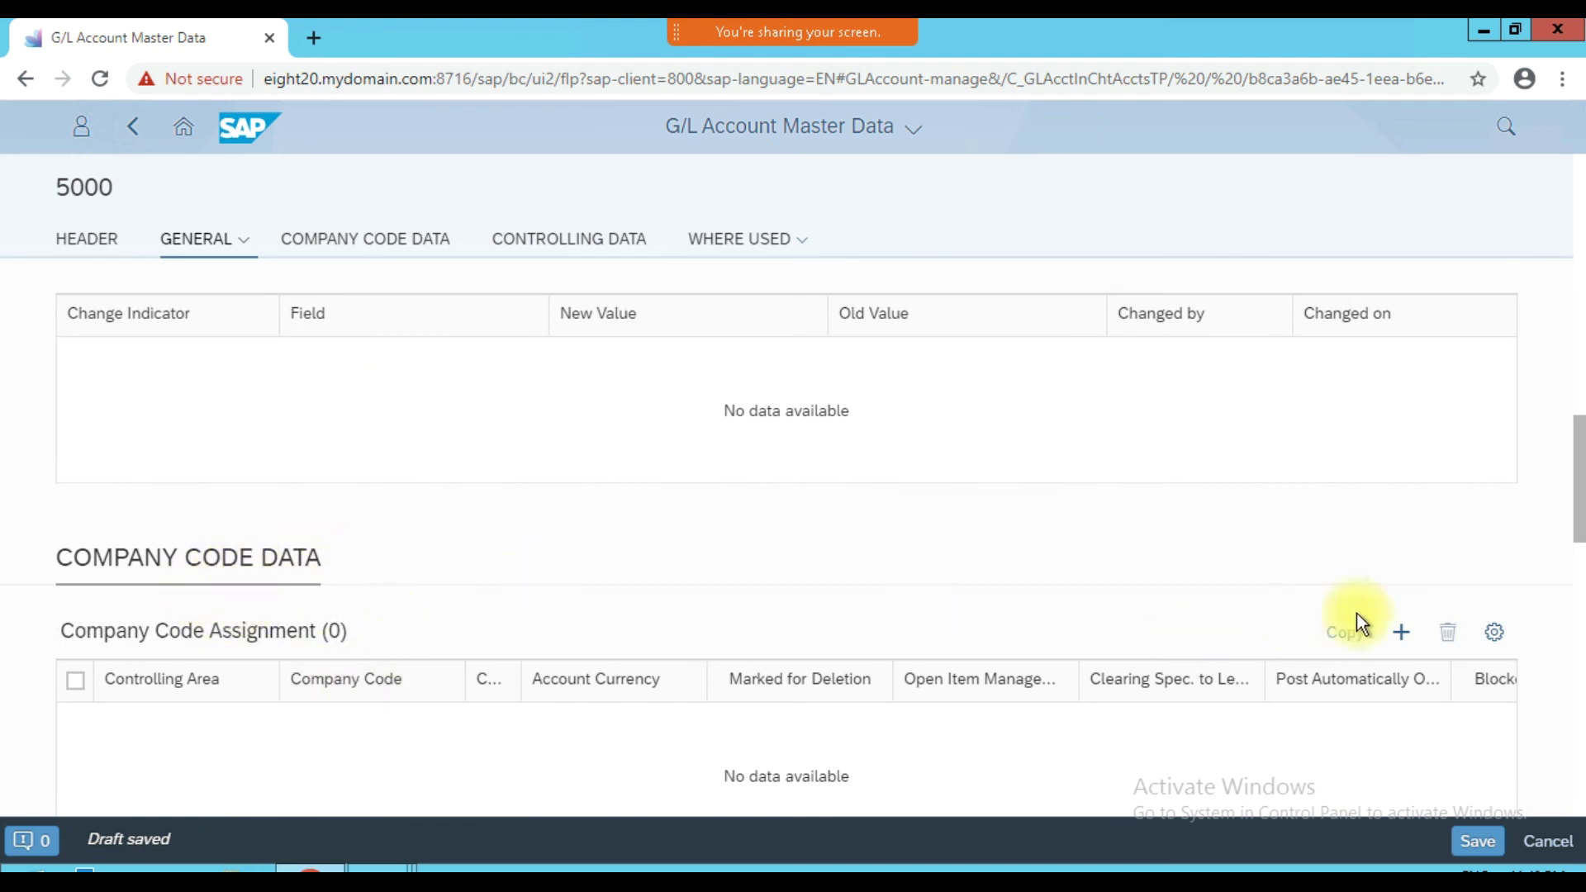
pyautogui.click(1403, 632)
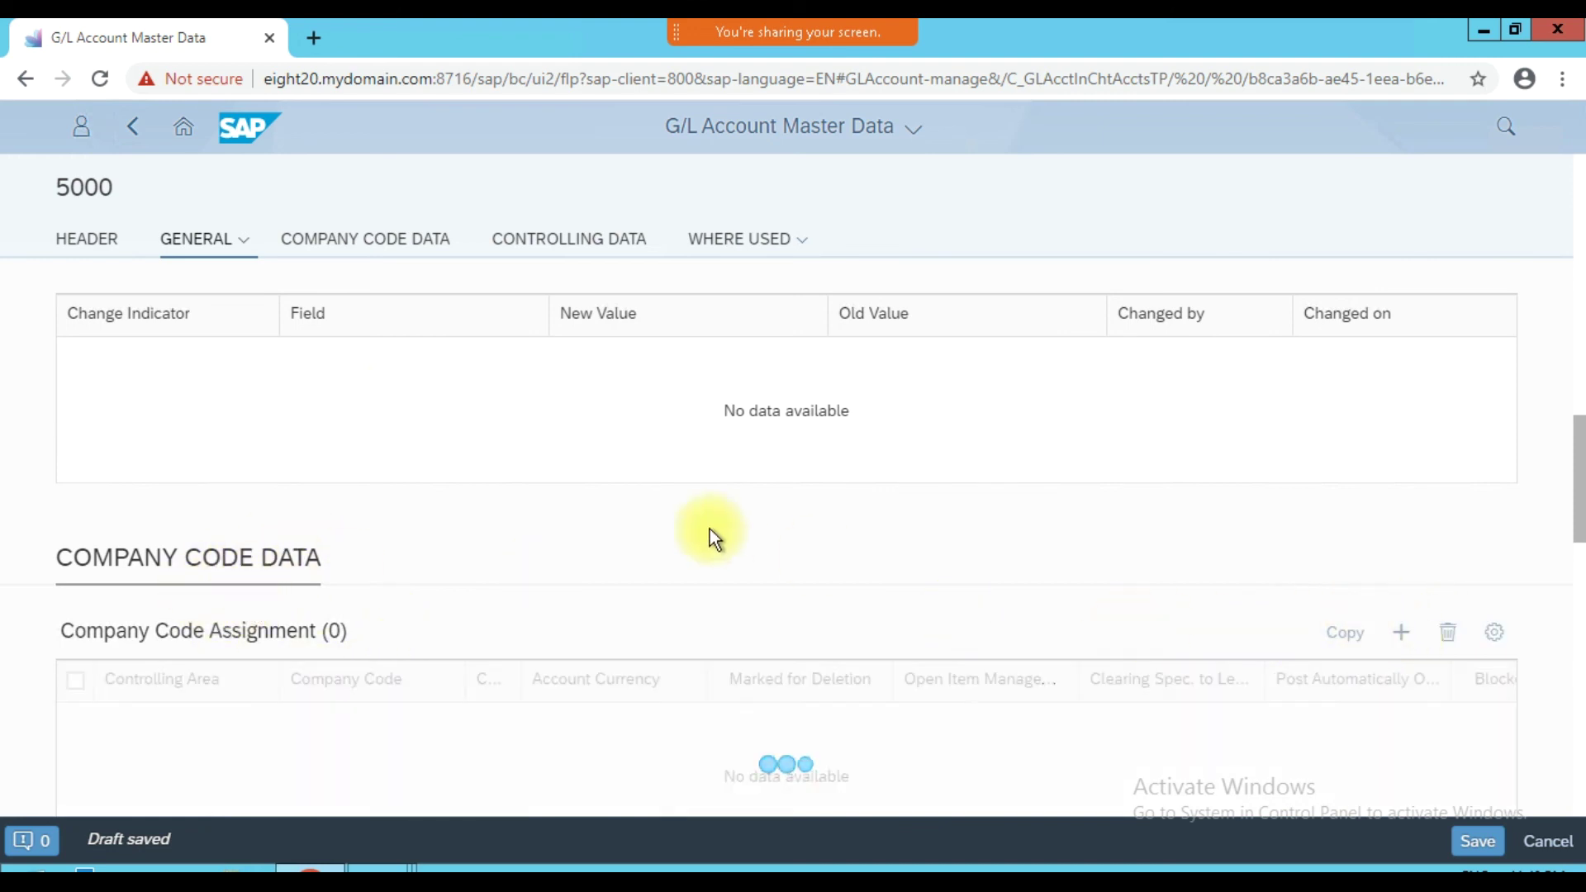
pyautogui.scroll(-1, 673, 531)
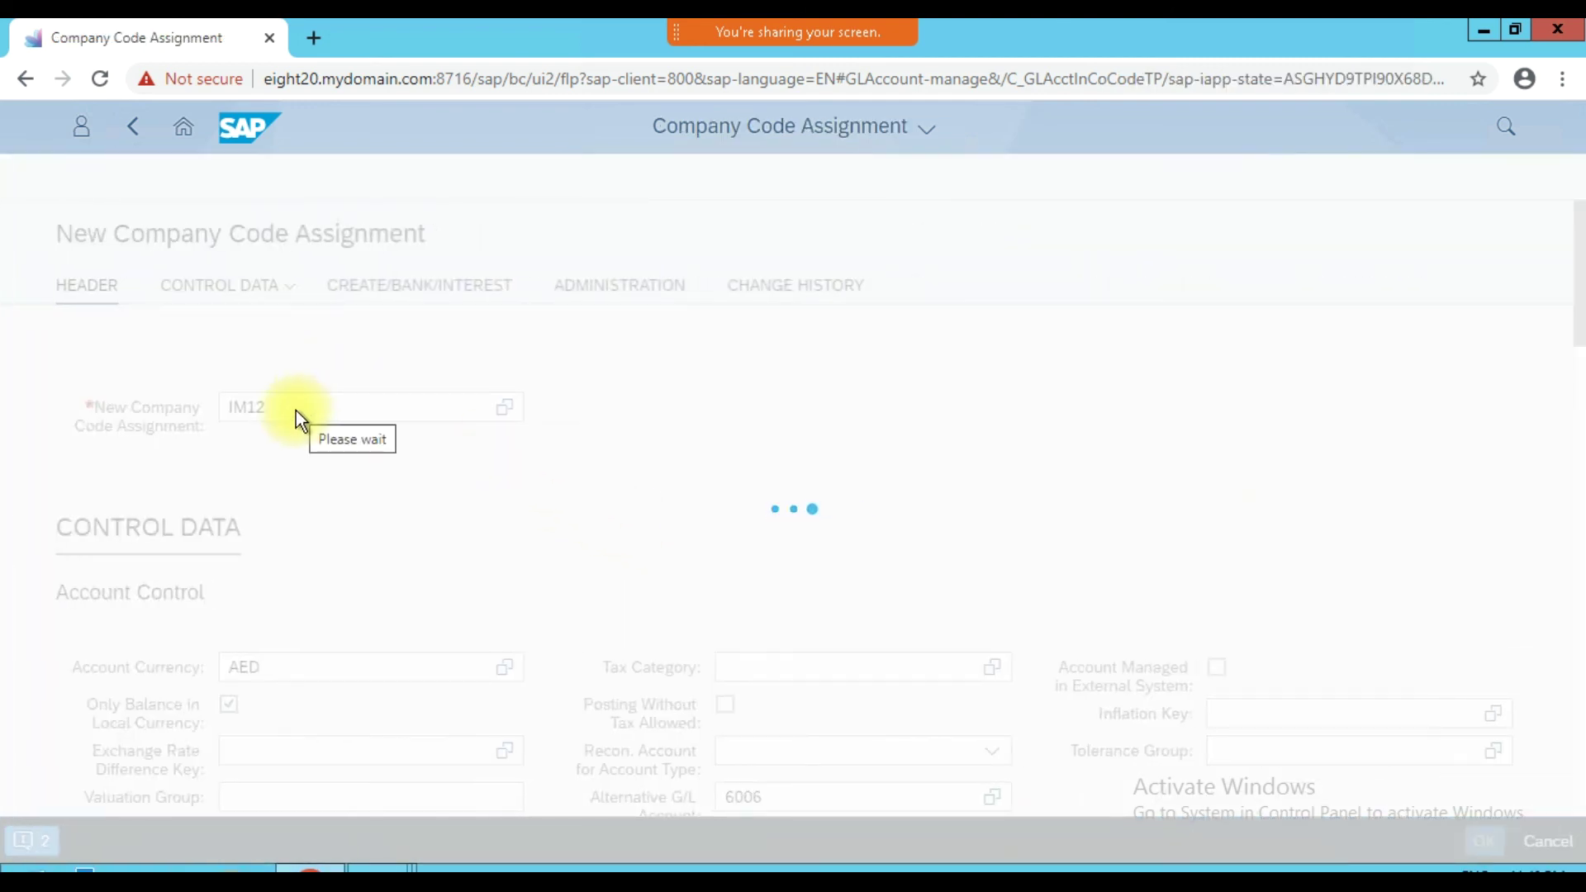
pyautogui.click(311, 365)
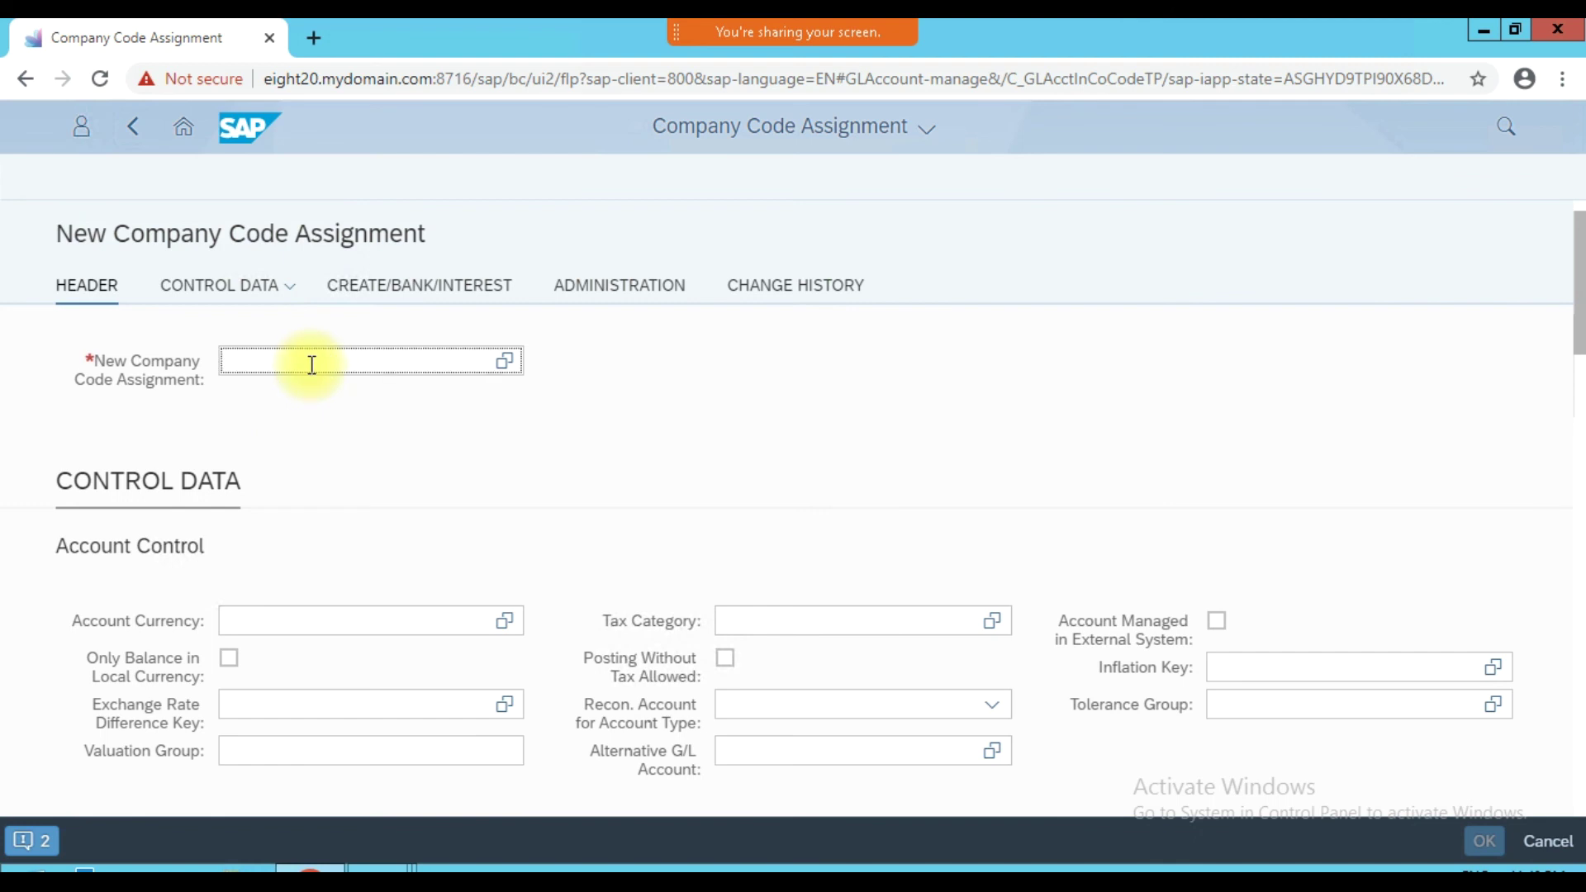
pyautogui.write('IM12')
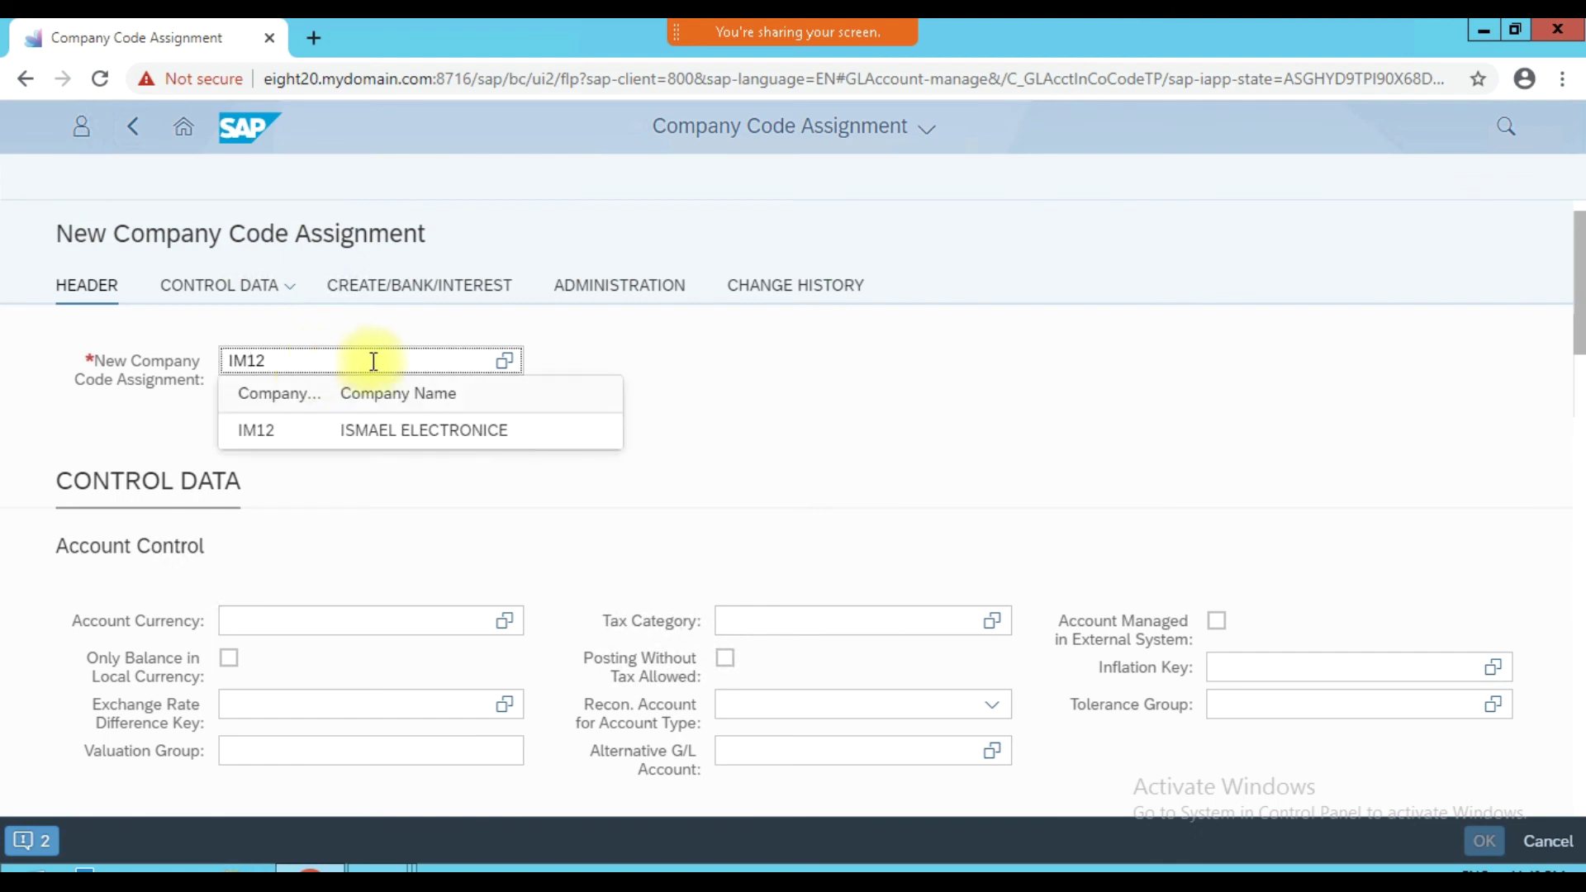
pyautogui.click(421, 438)
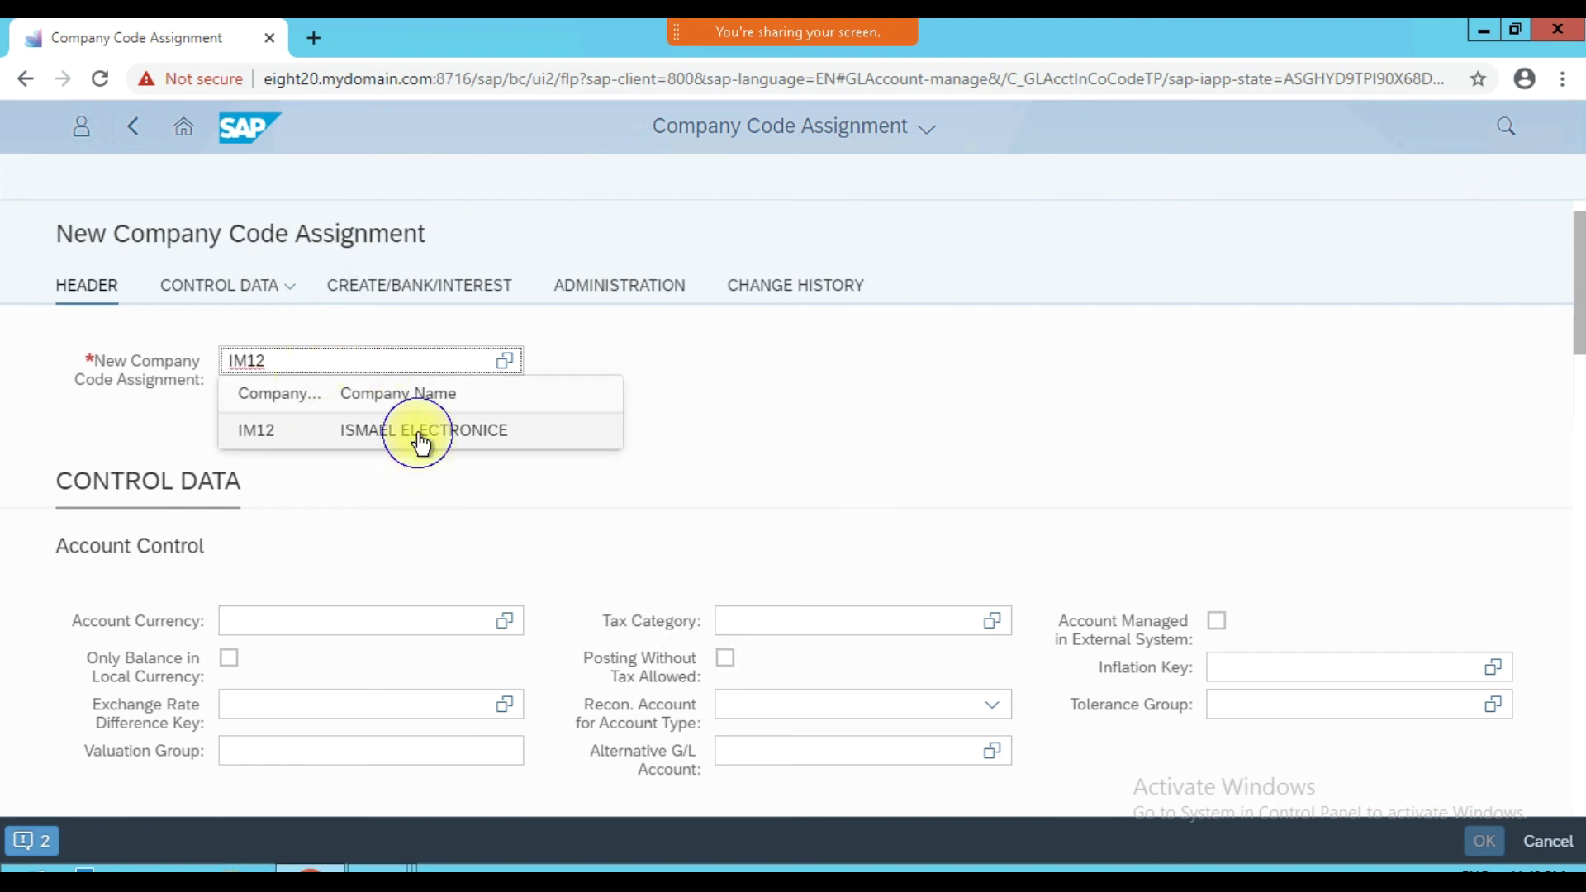
# - Set the account currency to AED and enable Only Balance in Local Currency for the IM12 assignment
pyautogui.click(334, 621)
pyautogui.write('AED')
pyautogui.click(229, 659)
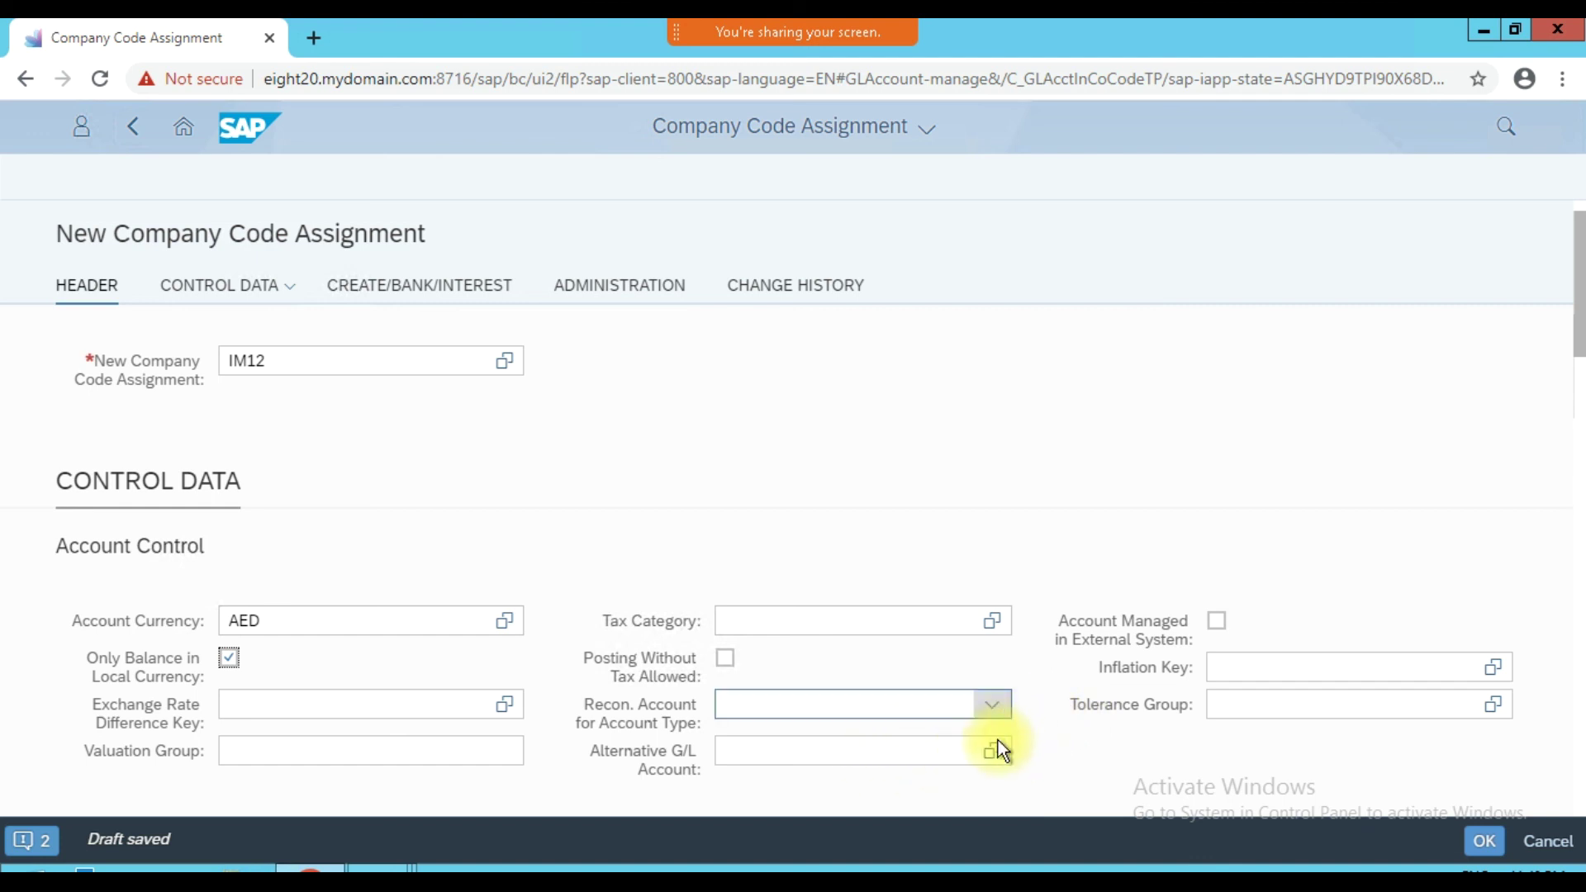
# - Look up the alternative G/L accounts of chart SU12 and choose account 5000
pyautogui.scroll(-2, 998, 694)
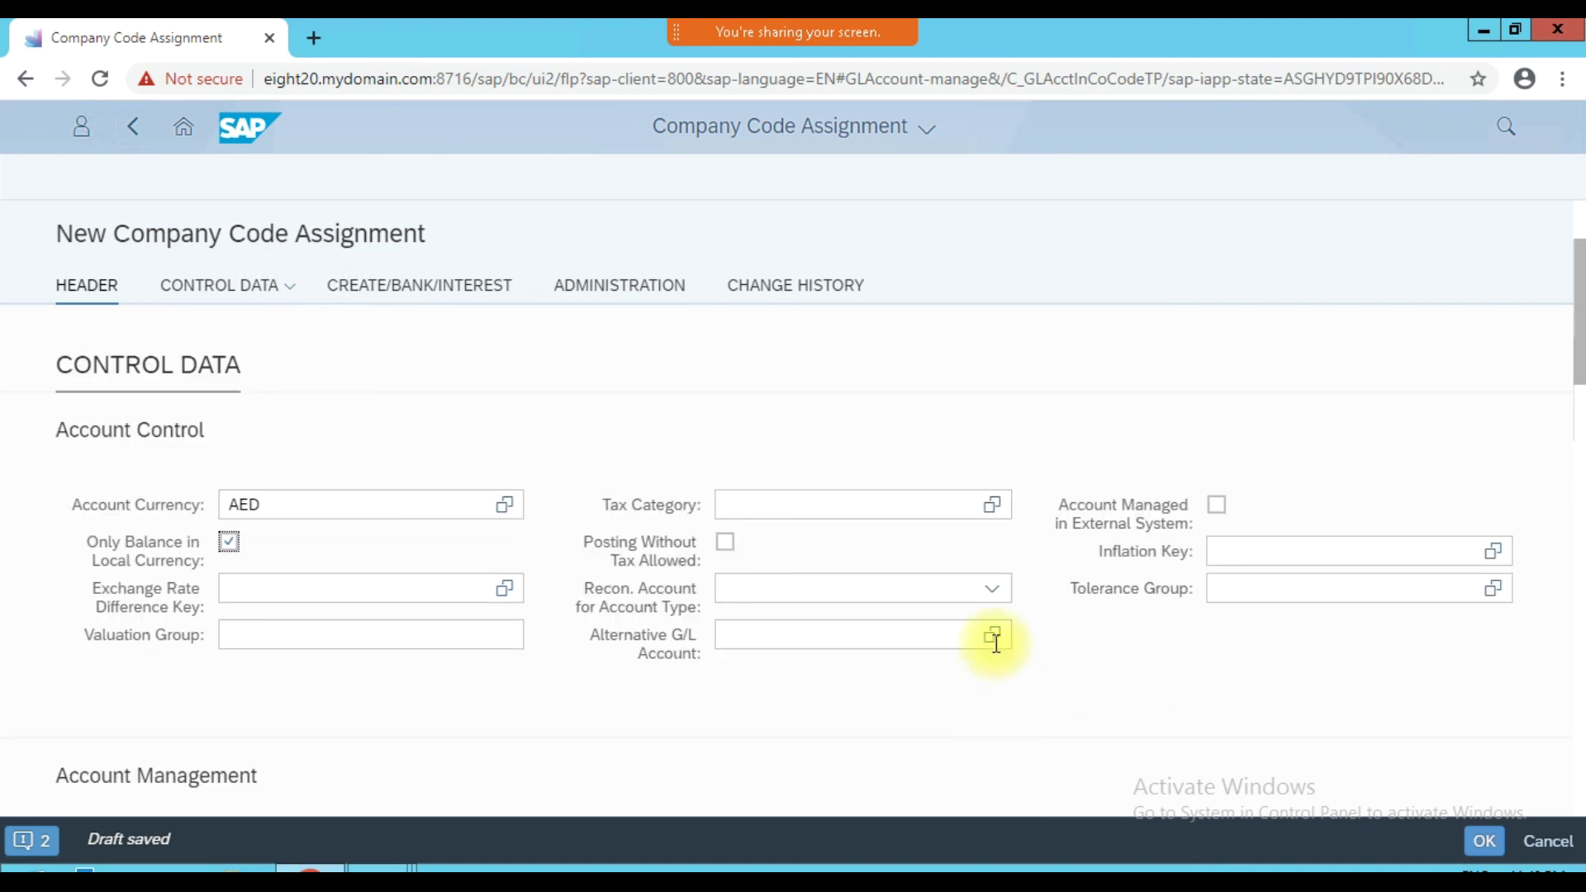
pyautogui.click(993, 637)
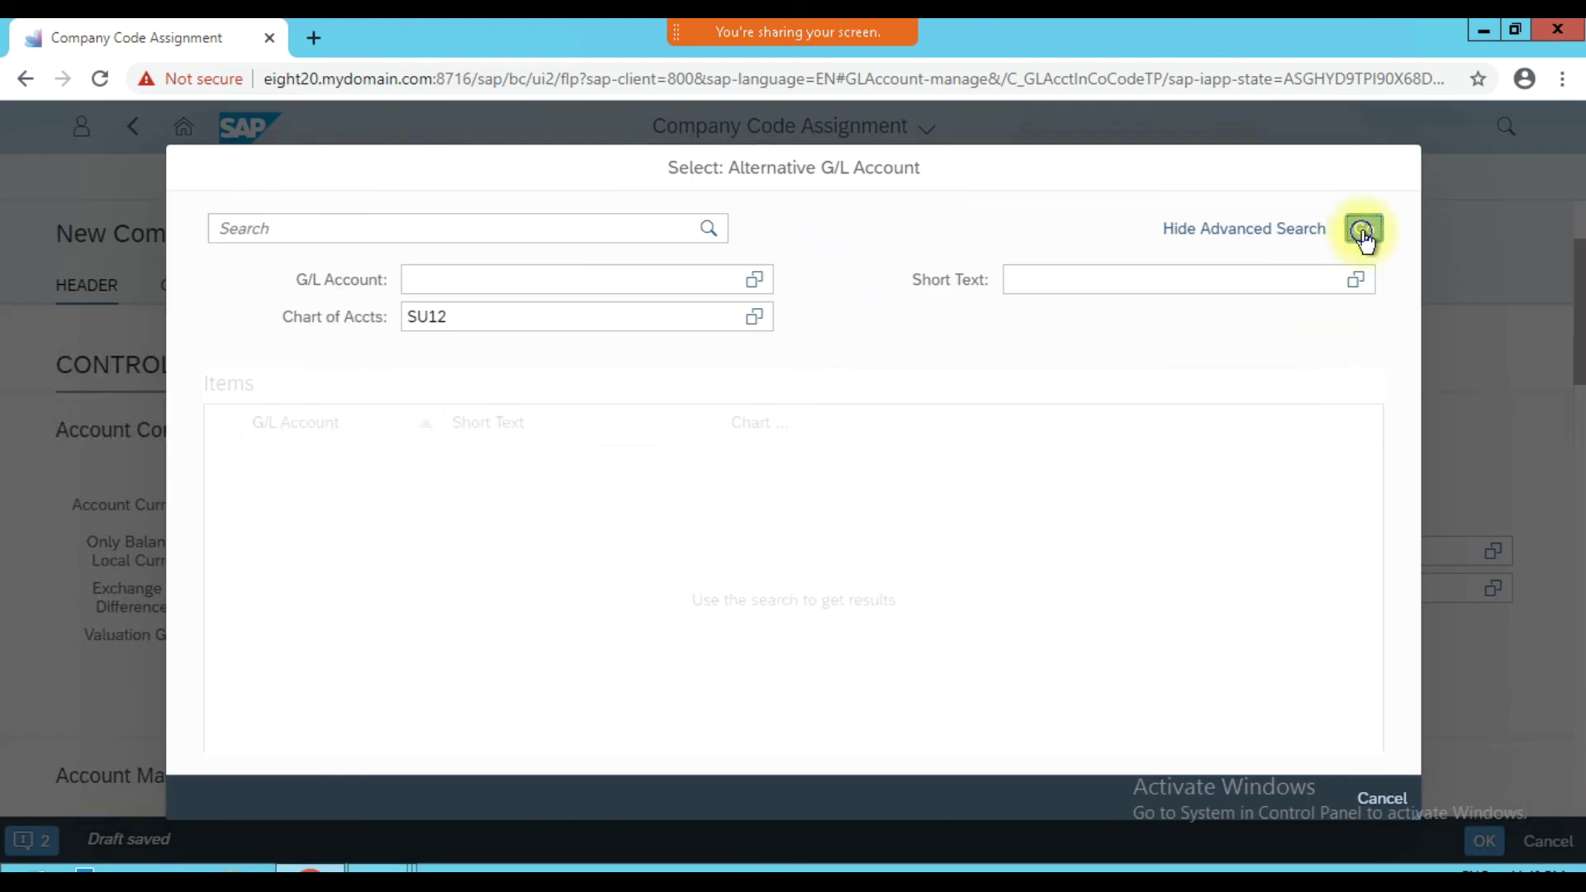
pyautogui.click(1363, 230)
pyautogui.scroll(-8, 542, 597)
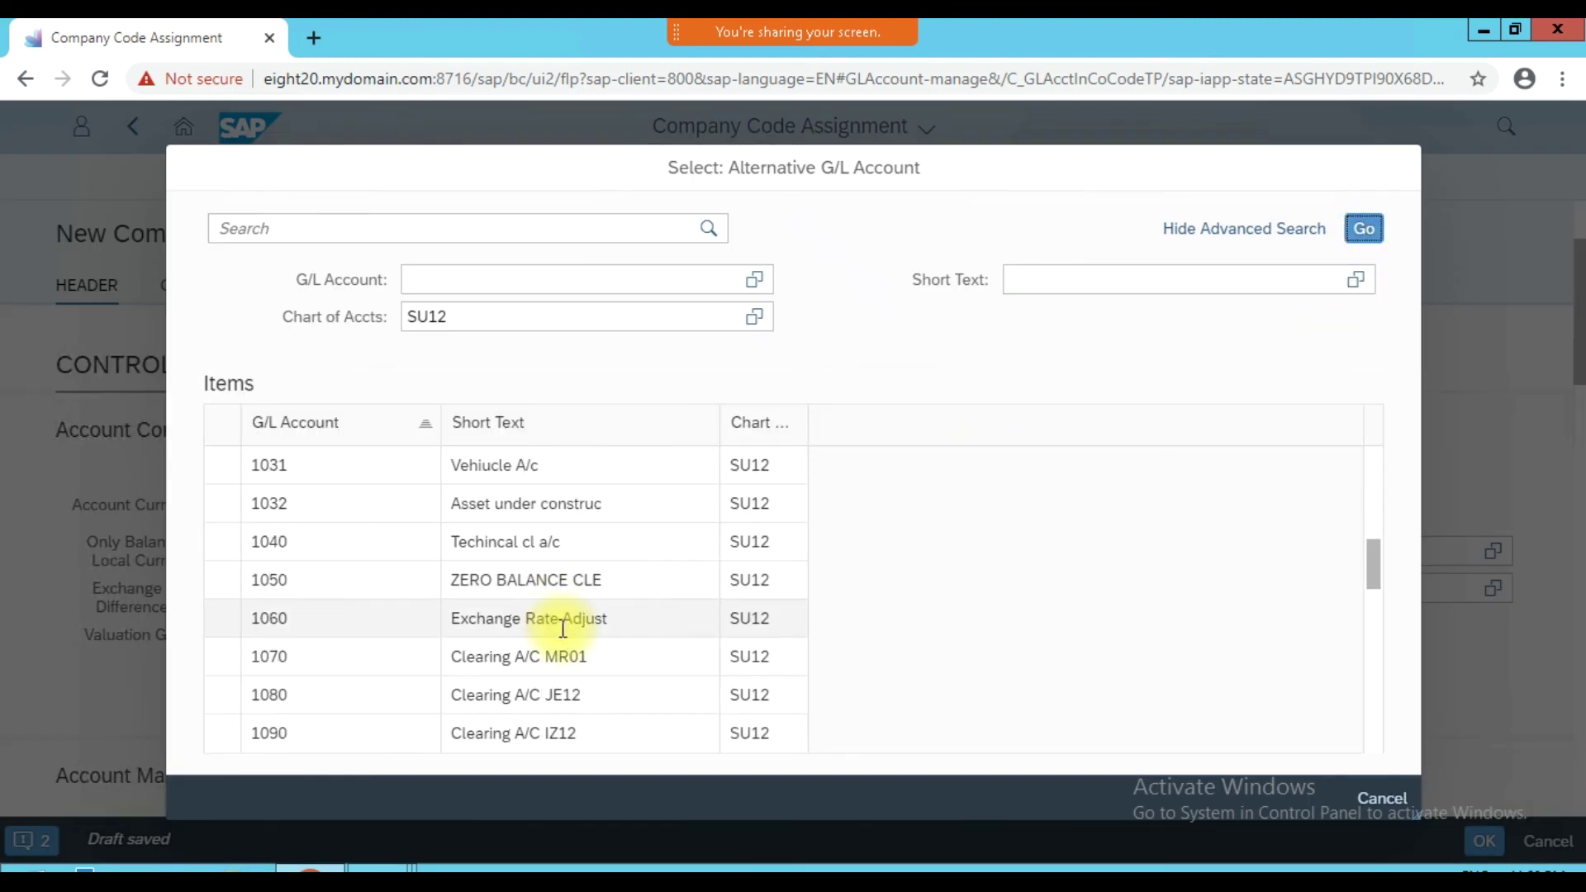
pyautogui.scroll(-2, 562, 629)
pyautogui.scroll(-3, 561, 631)
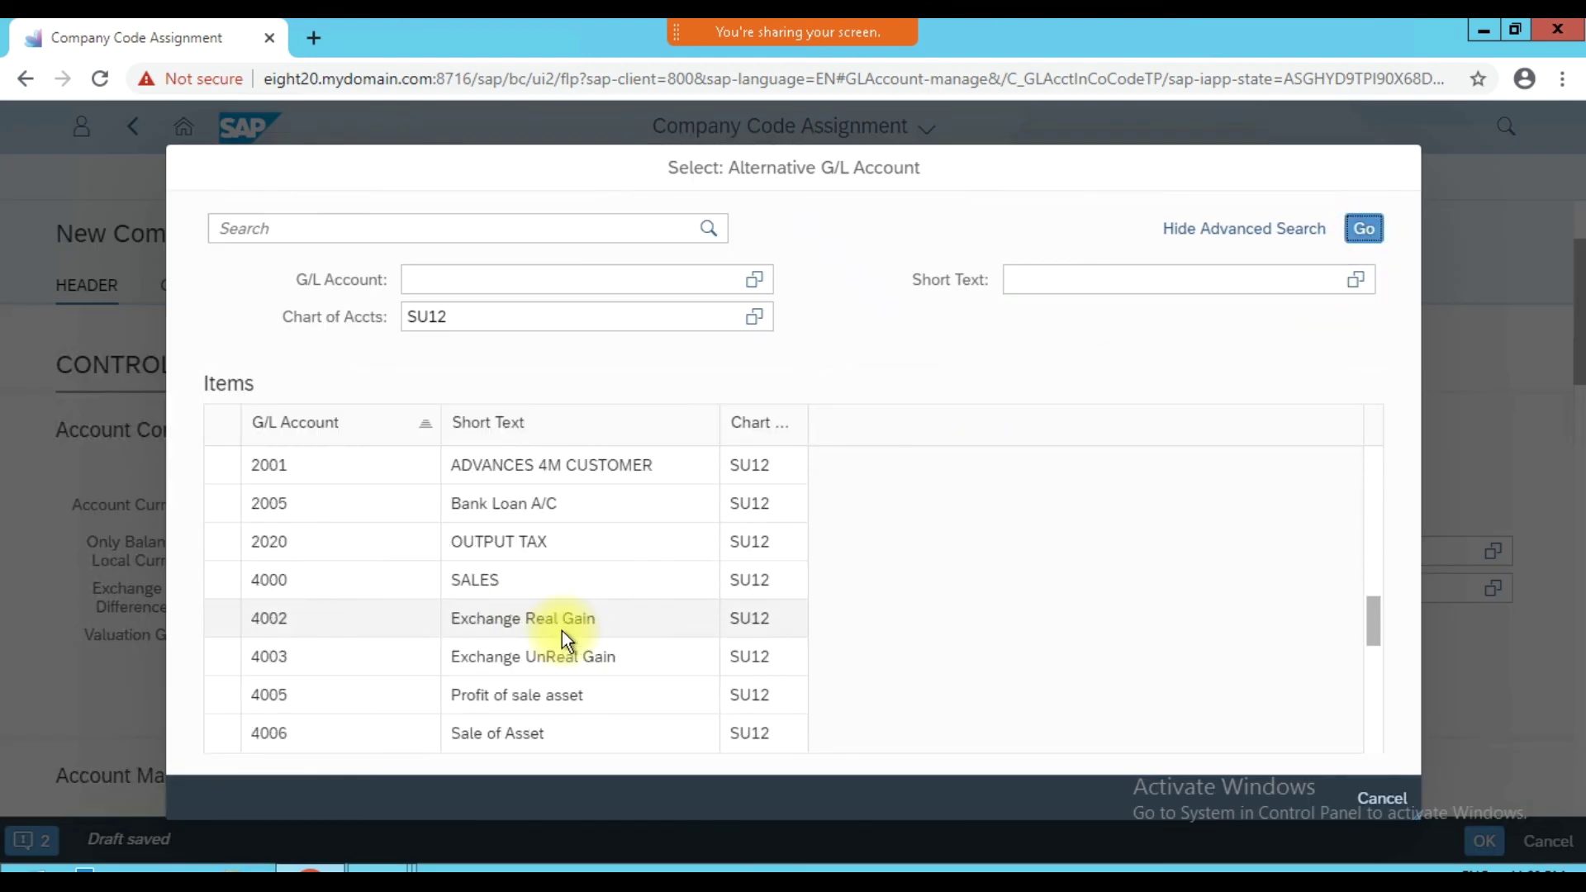
pyautogui.scroll(-3, 562, 631)
pyautogui.moveTo(524, 657); pyautogui.dragTo(647, 651)
# - Set the sort key to 001 (Posting date) in the account management data
pyautogui.scroll(-1, 527, 676)
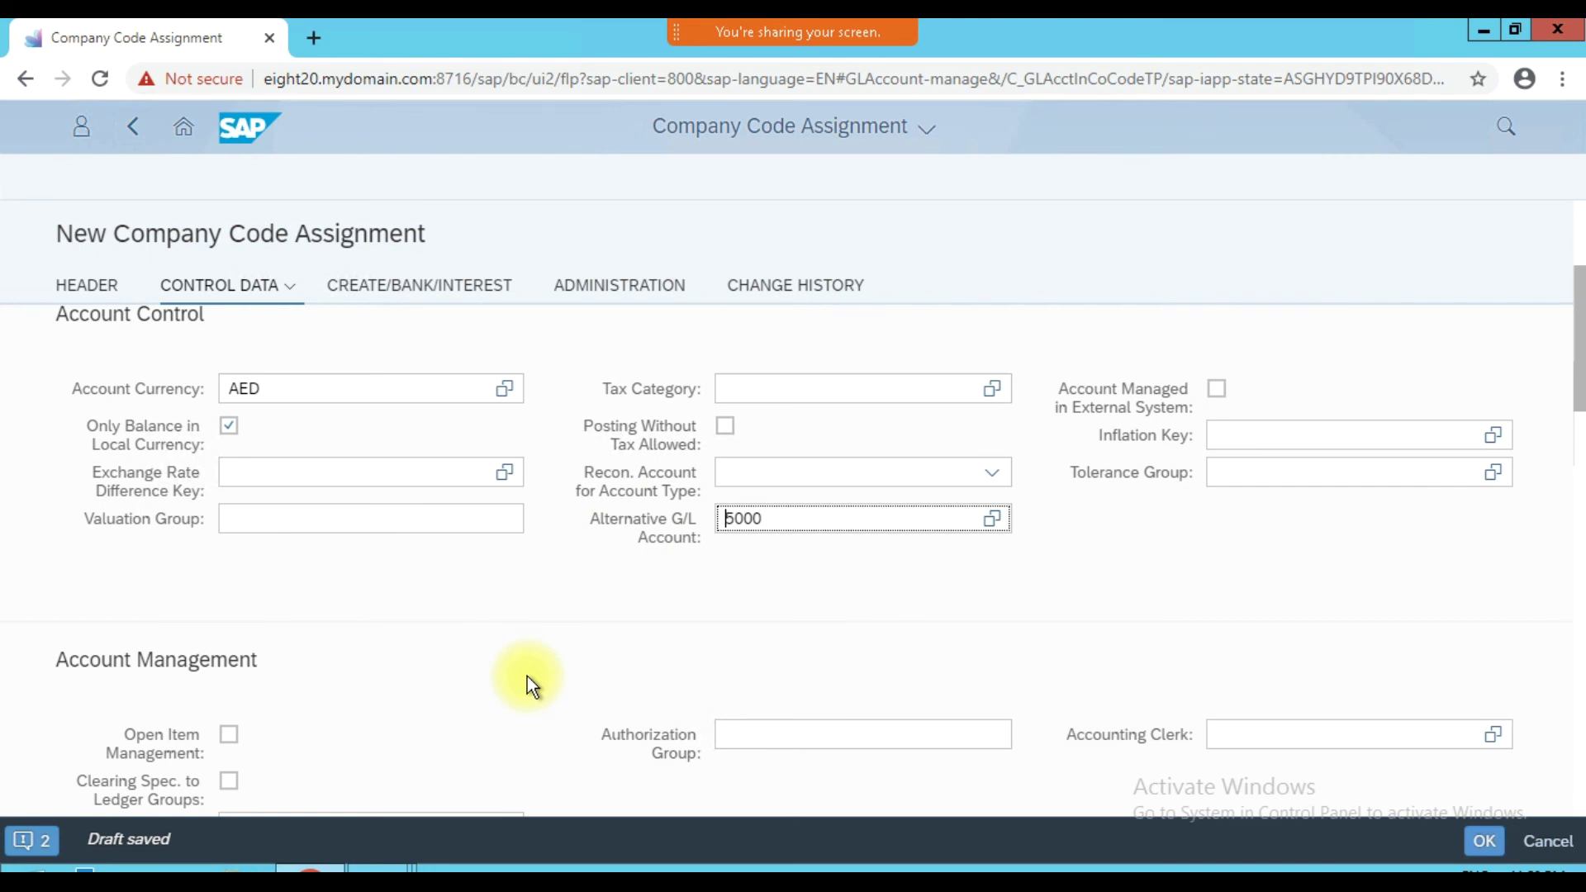
pyautogui.scroll(-1, 487, 674)
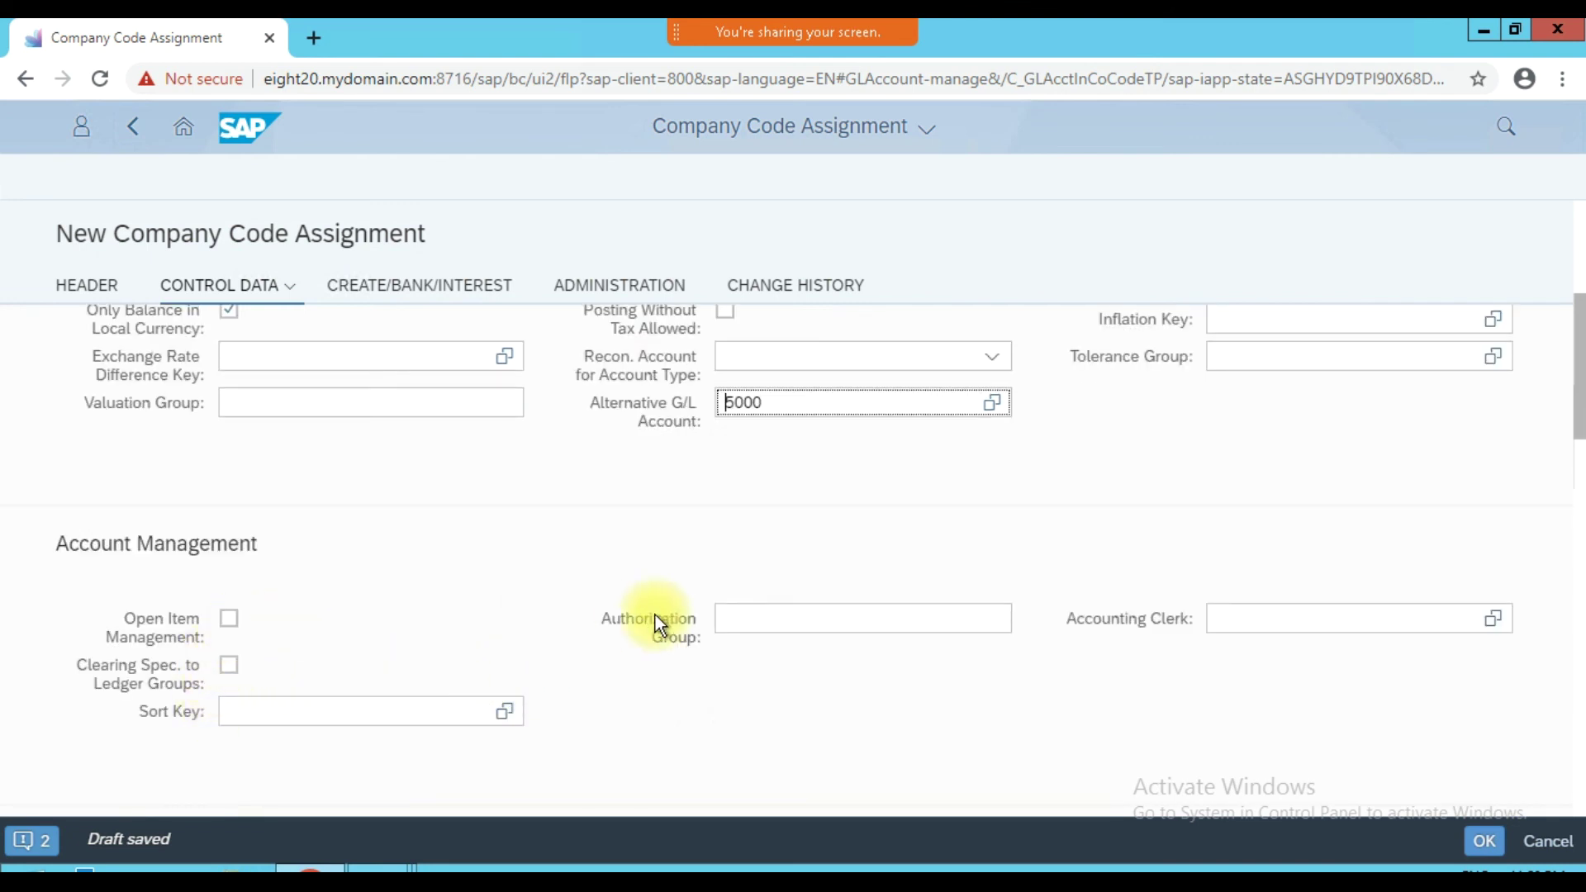
pyautogui.click(280, 710)
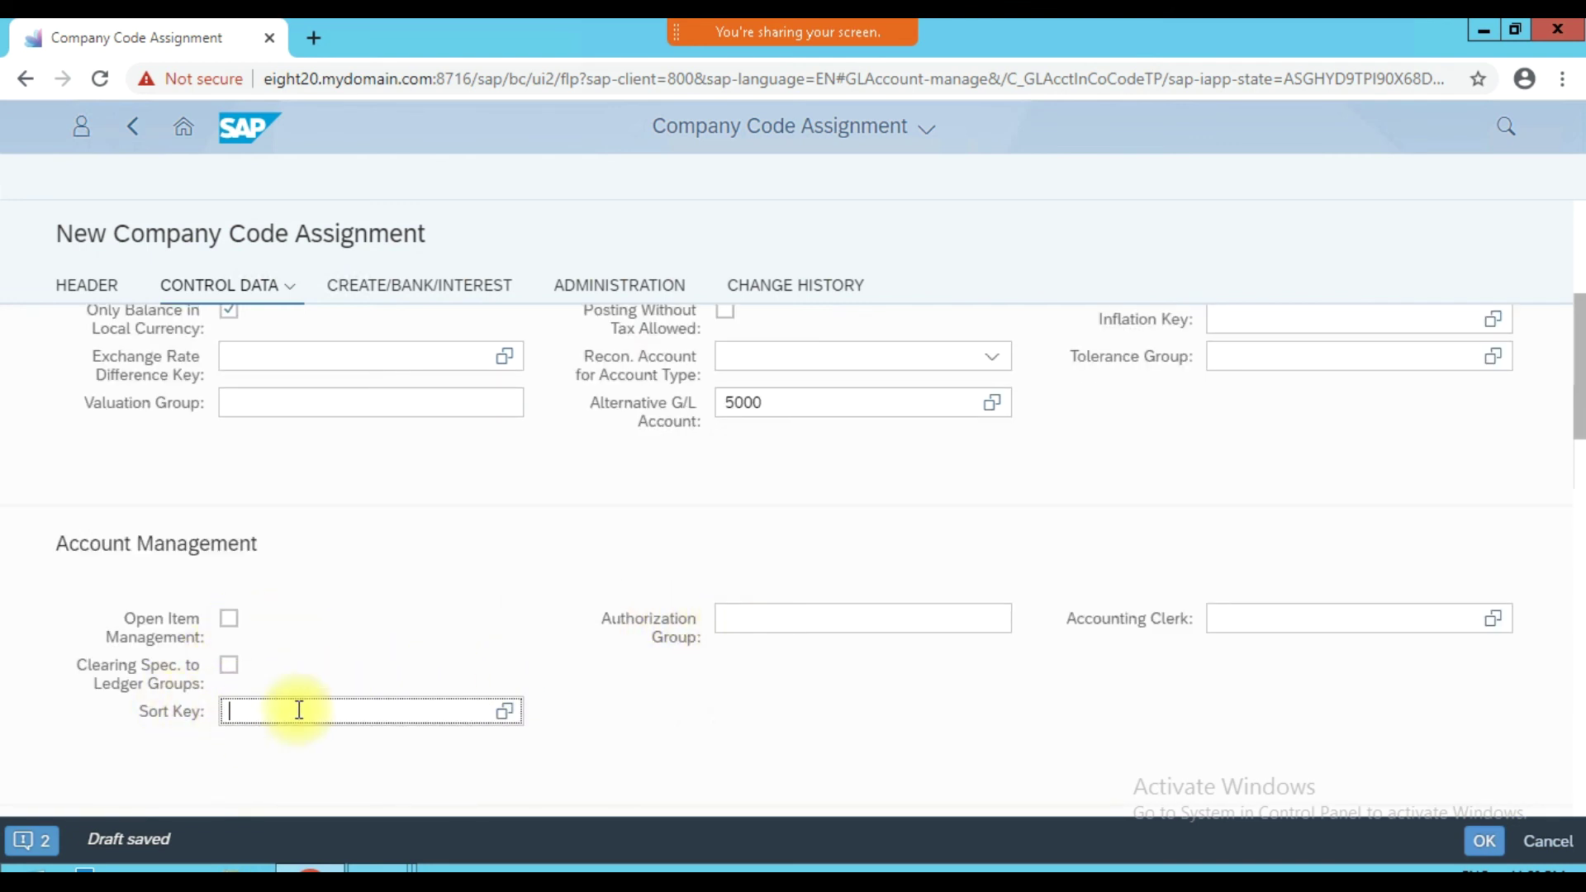
pyautogui.write('001')
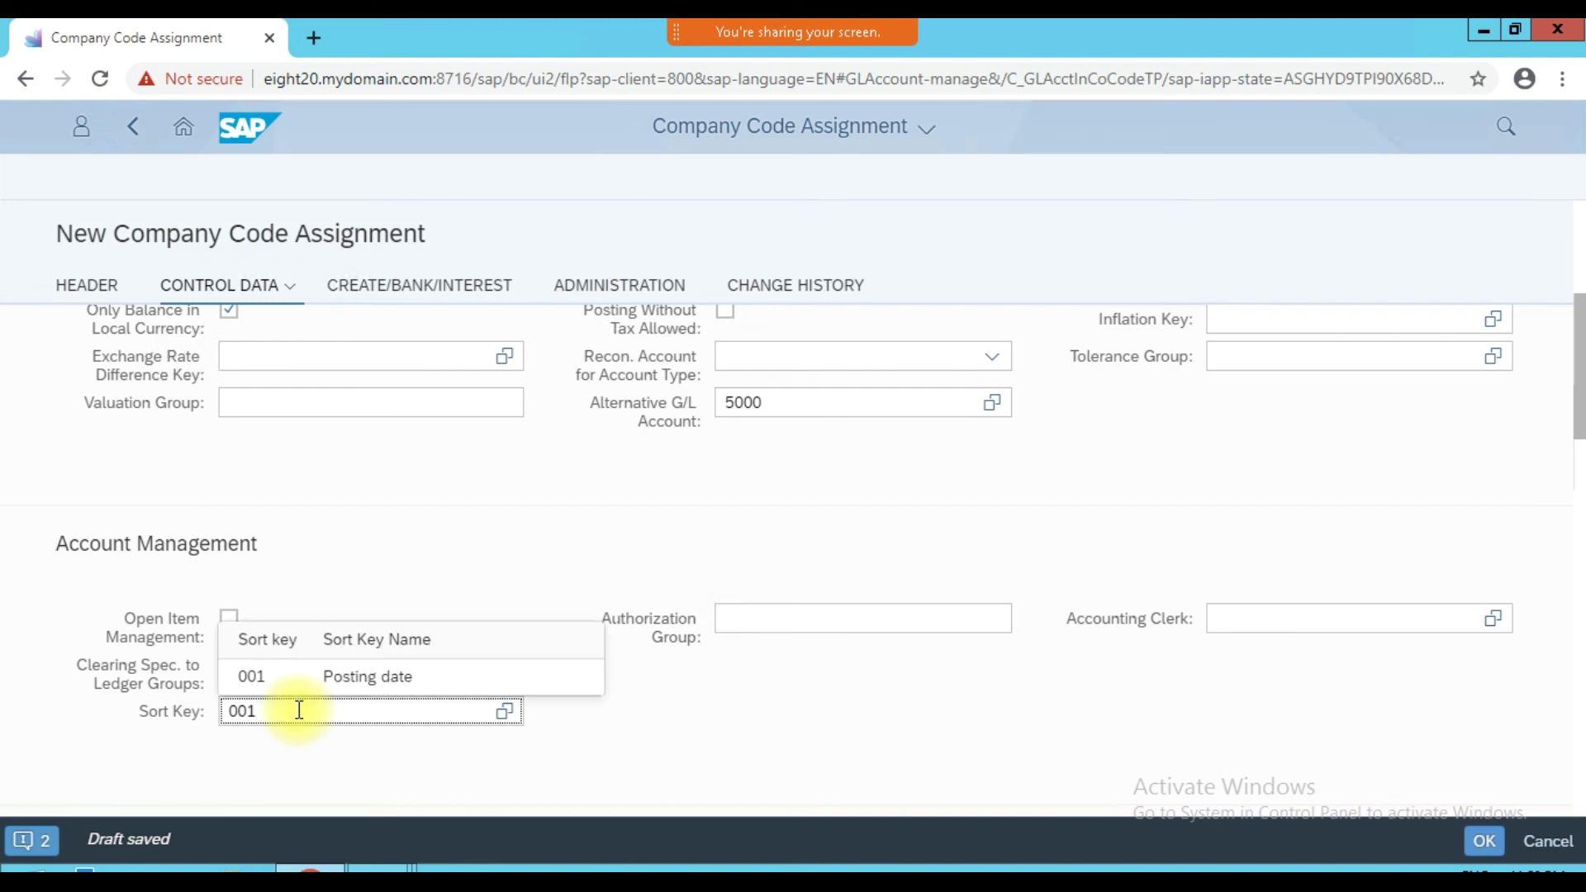
pyautogui.click(361, 679)
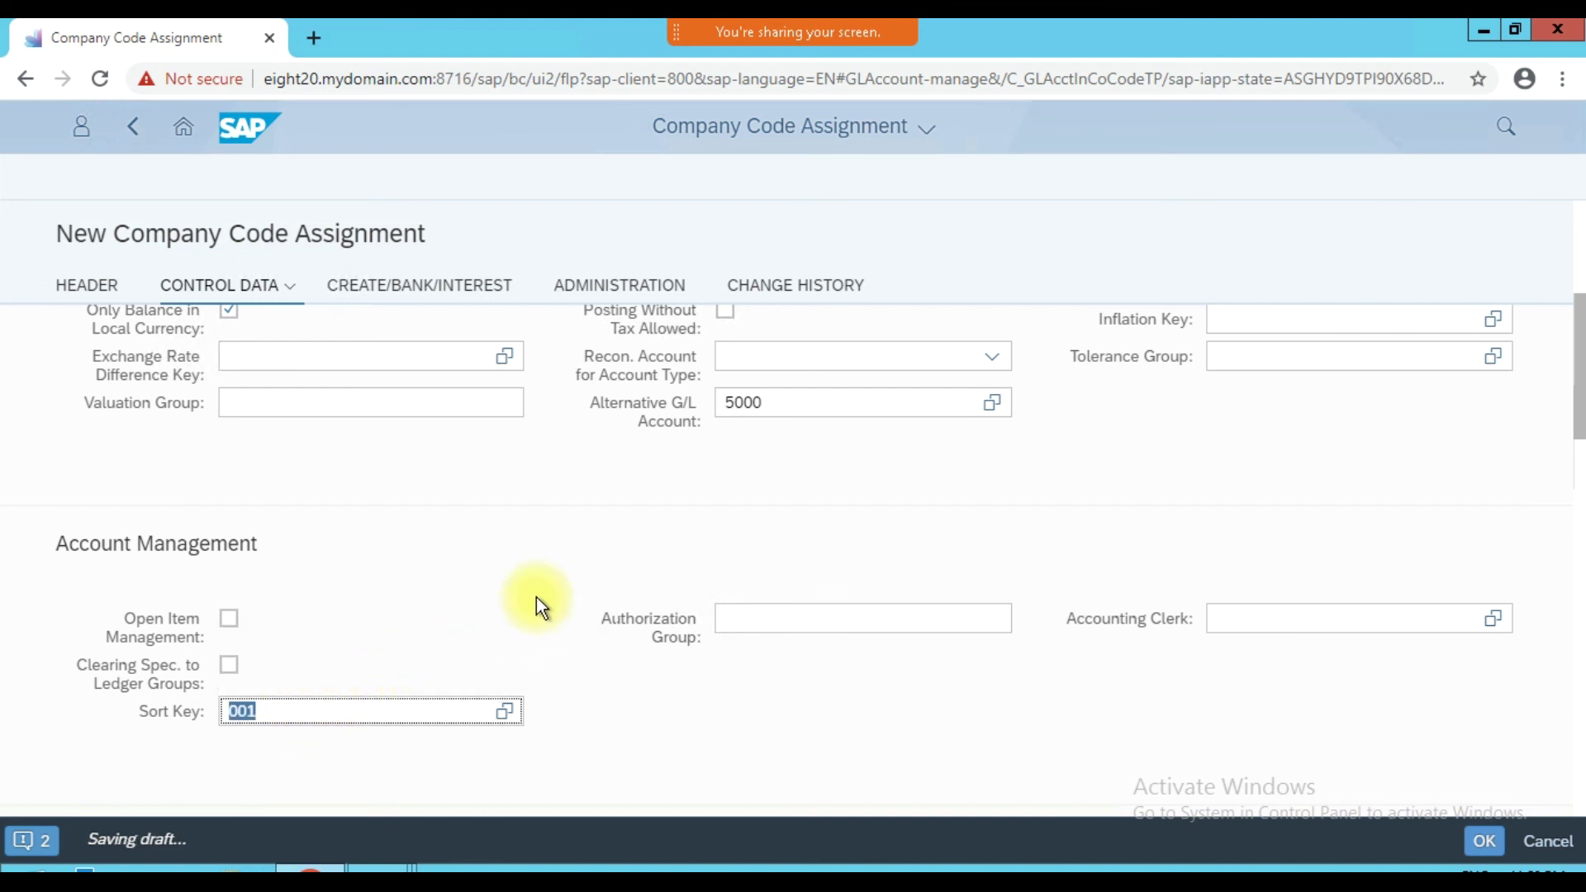
# - Assign field status group G001 of variant IM12 to the new company code assignment and confirm the assignment
pyautogui.scroll(-2, 913, 719)
pyautogui.scroll(-5, 958, 737)
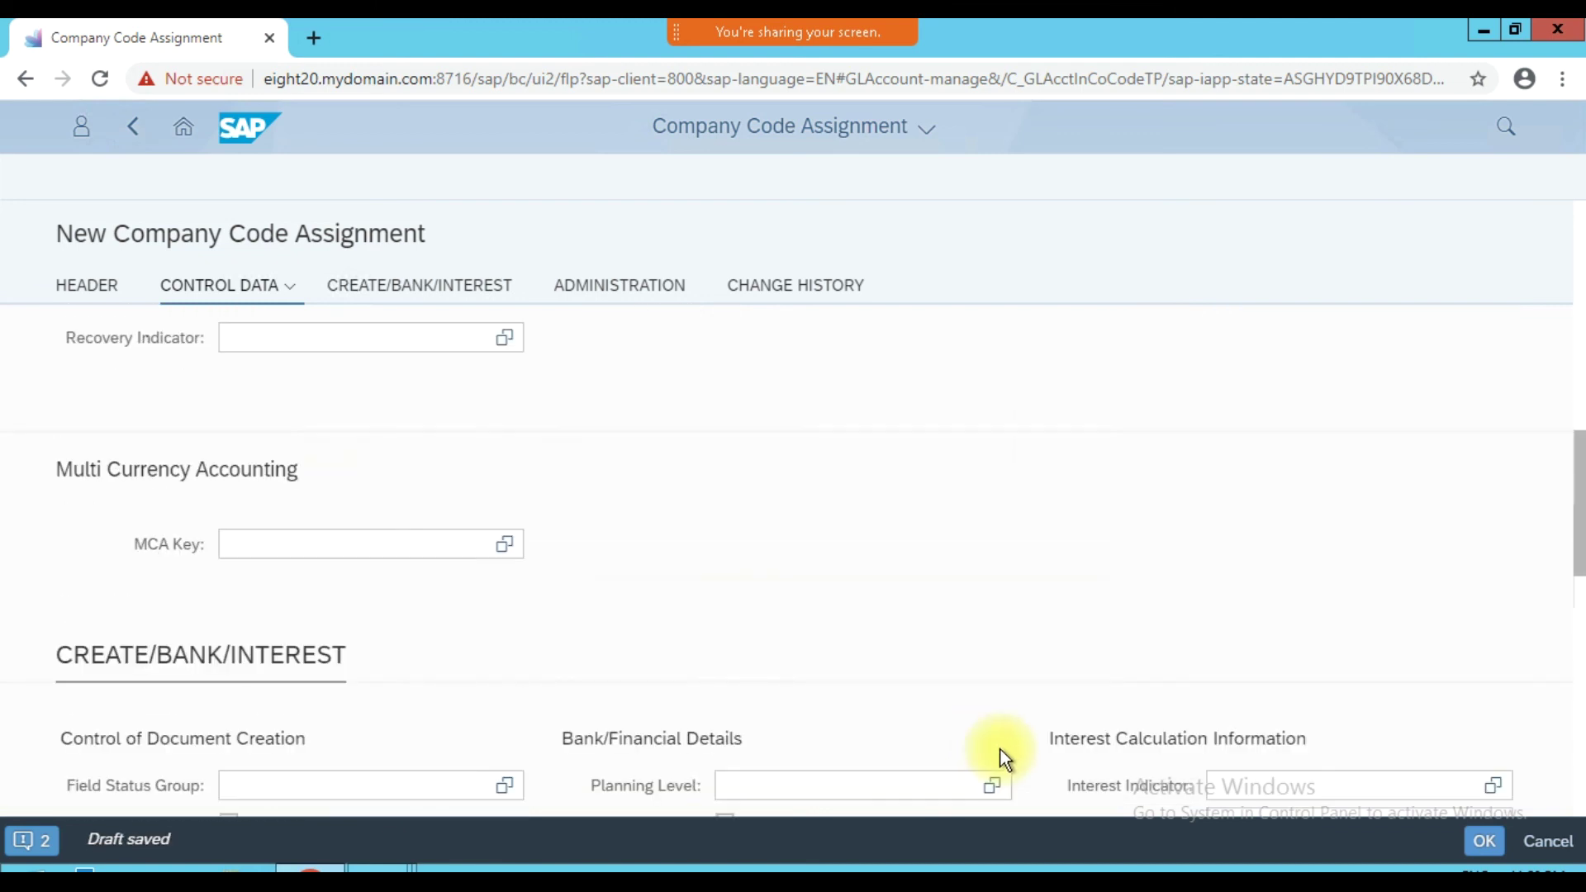
pyautogui.scroll(-1, 999, 753)
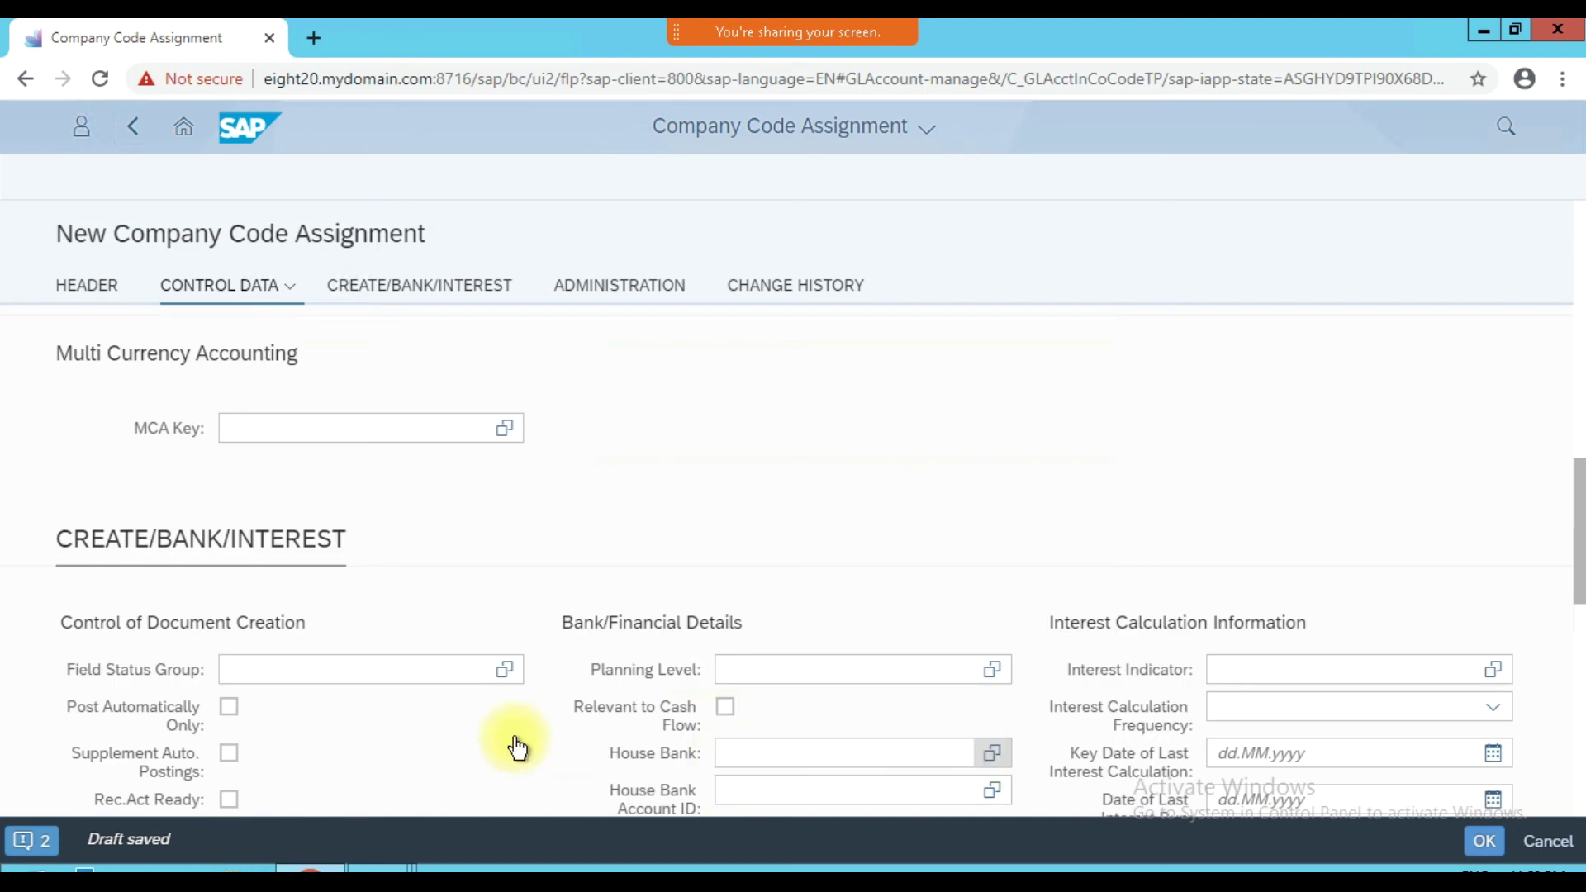
pyautogui.click(510, 673)
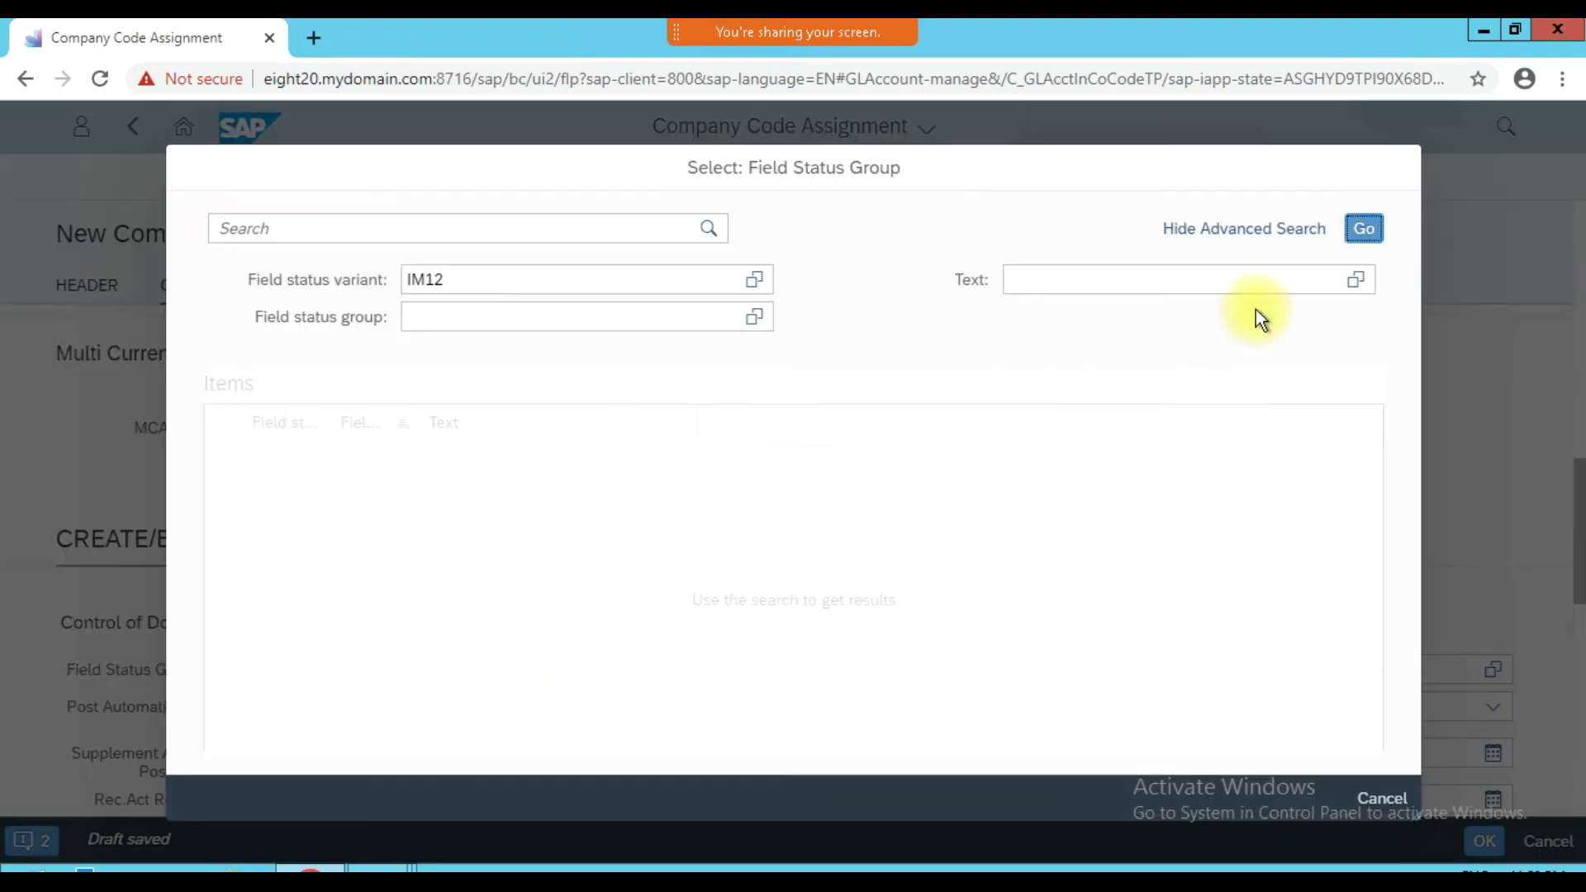
pyautogui.click(1361, 229)
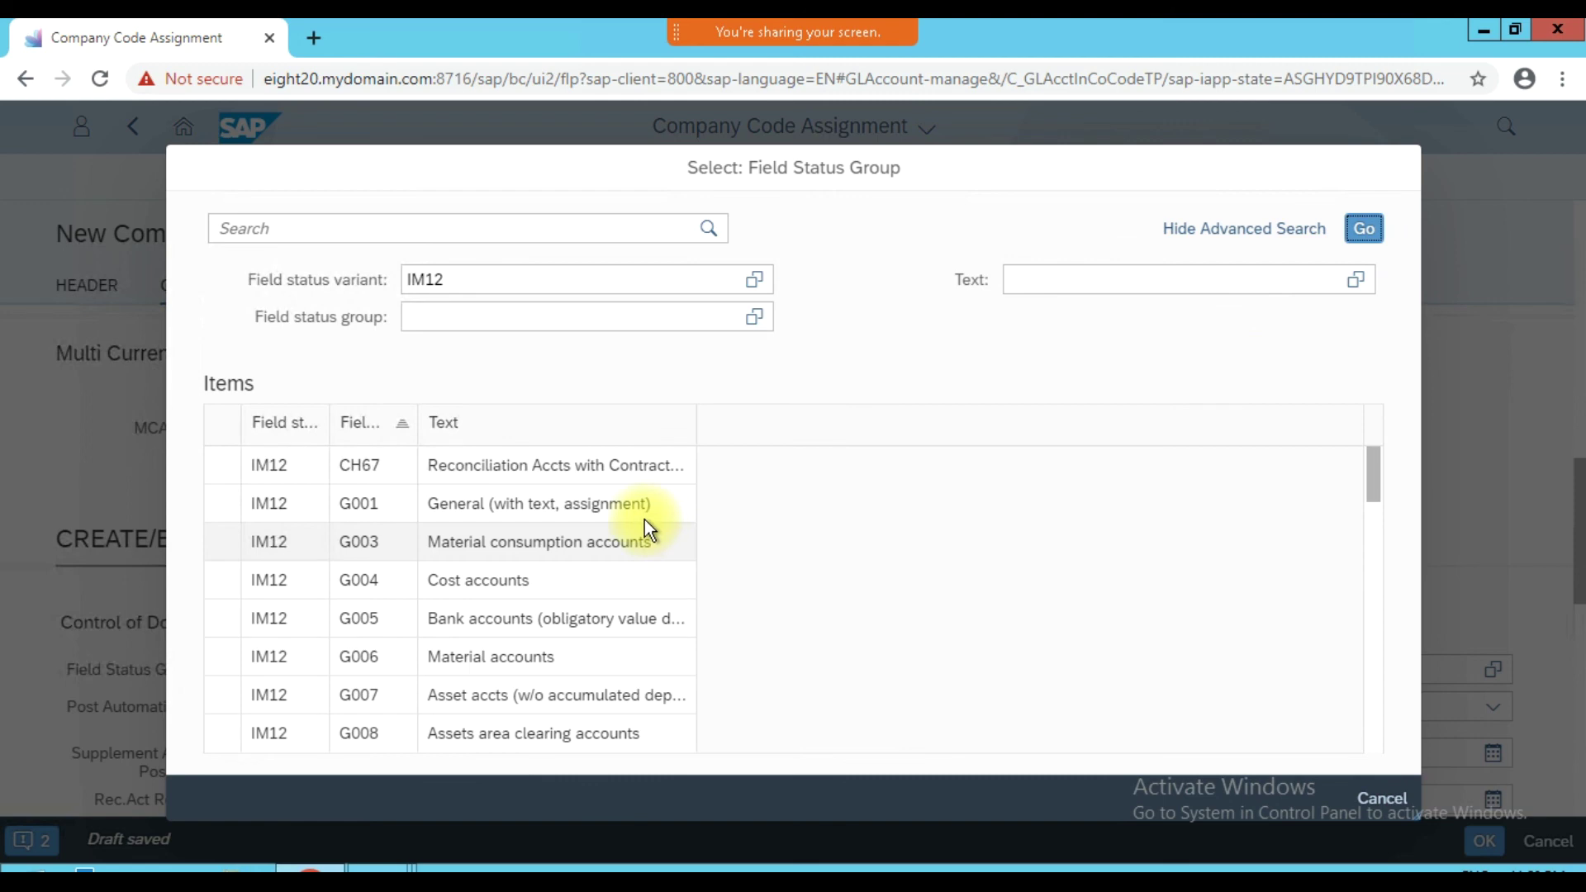
pyautogui.click(642, 519)
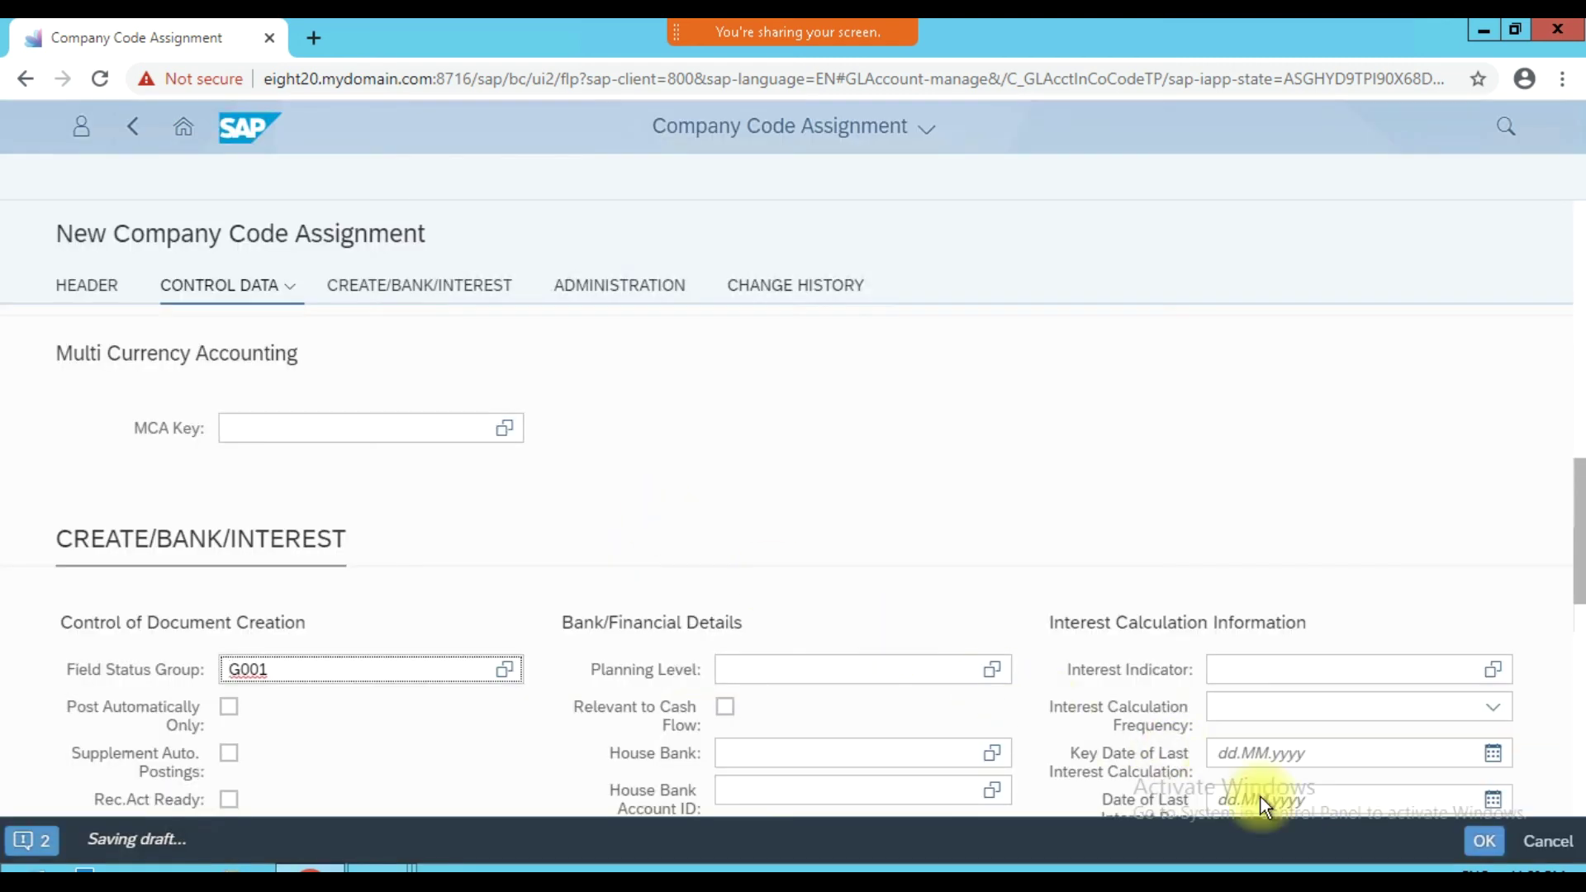
pyautogui.click(1485, 841)
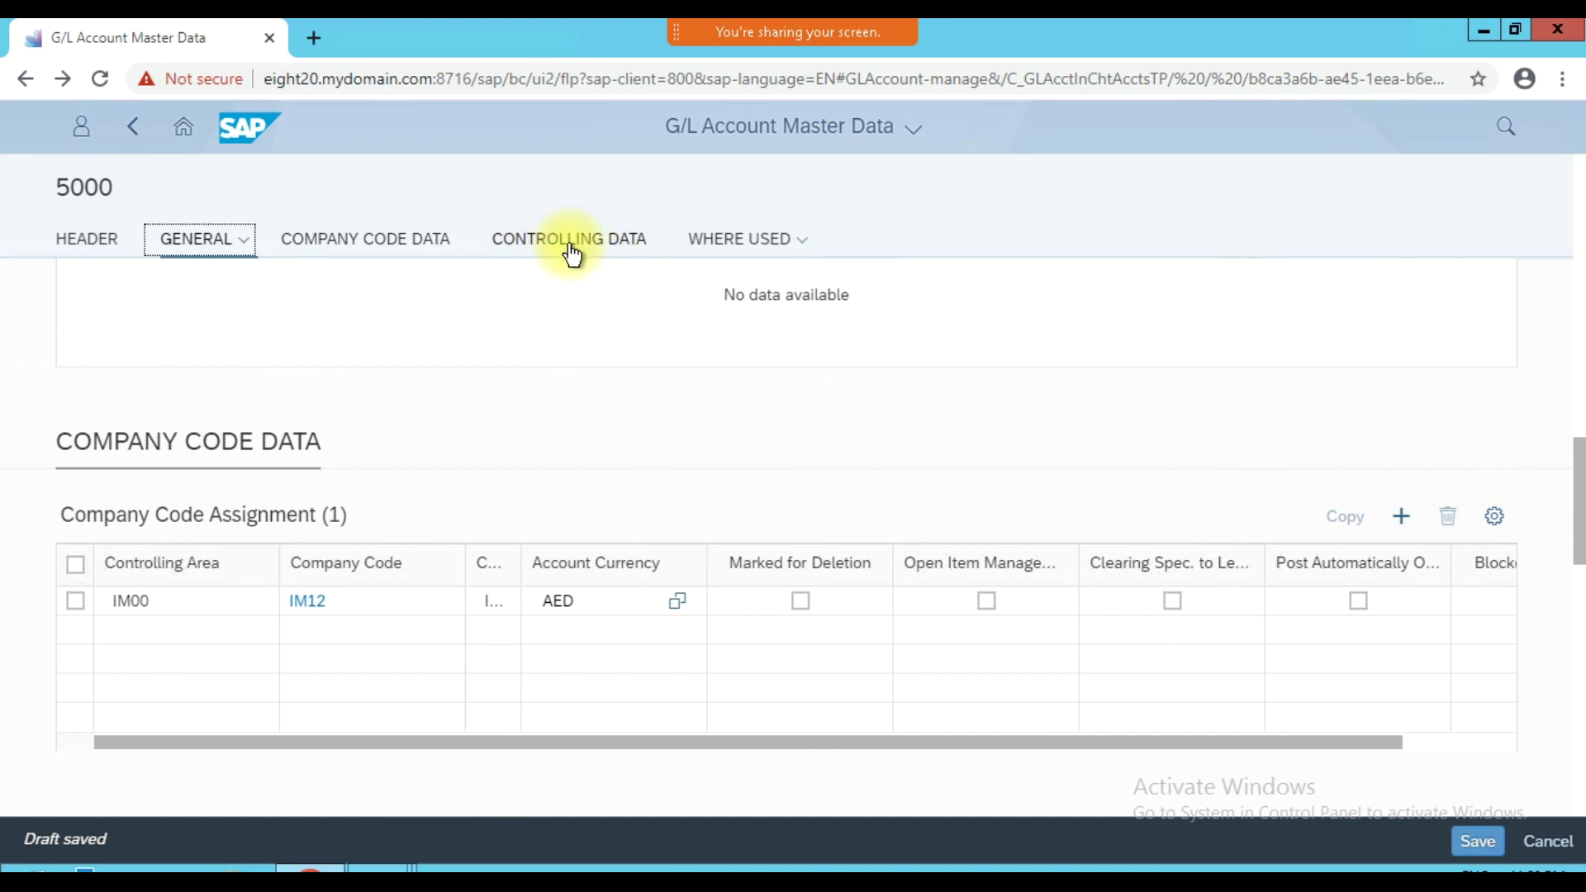
# - Set the cost element category for controlling area IM00 to 21 (Internal settlement) and save account 5000
pyautogui.scroll(-3, 606, 533)
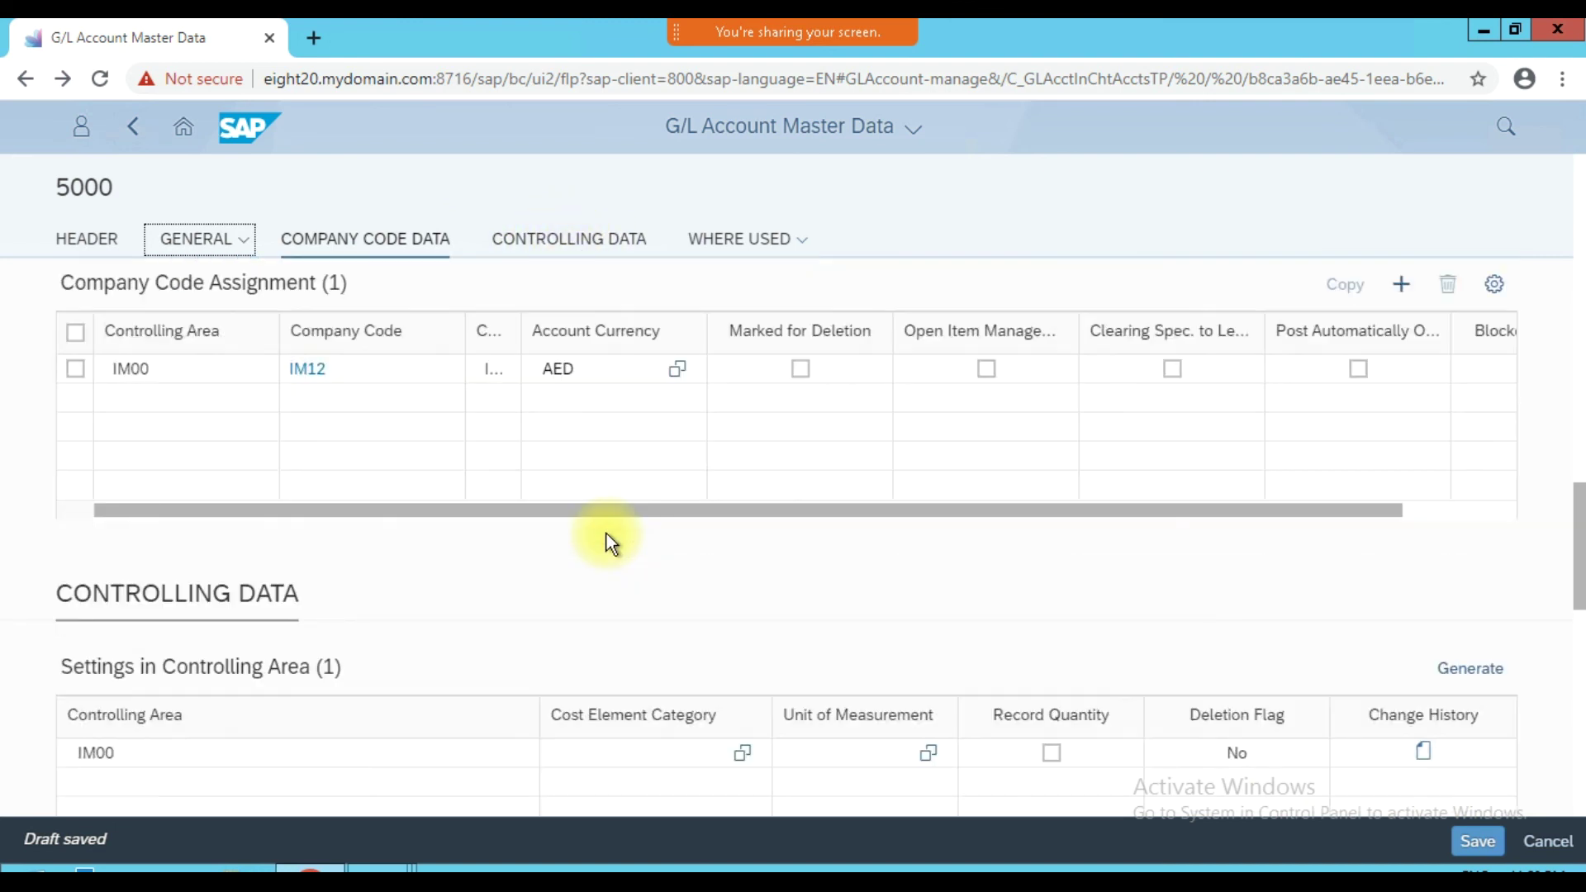
pyautogui.scroll(-3, 607, 533)
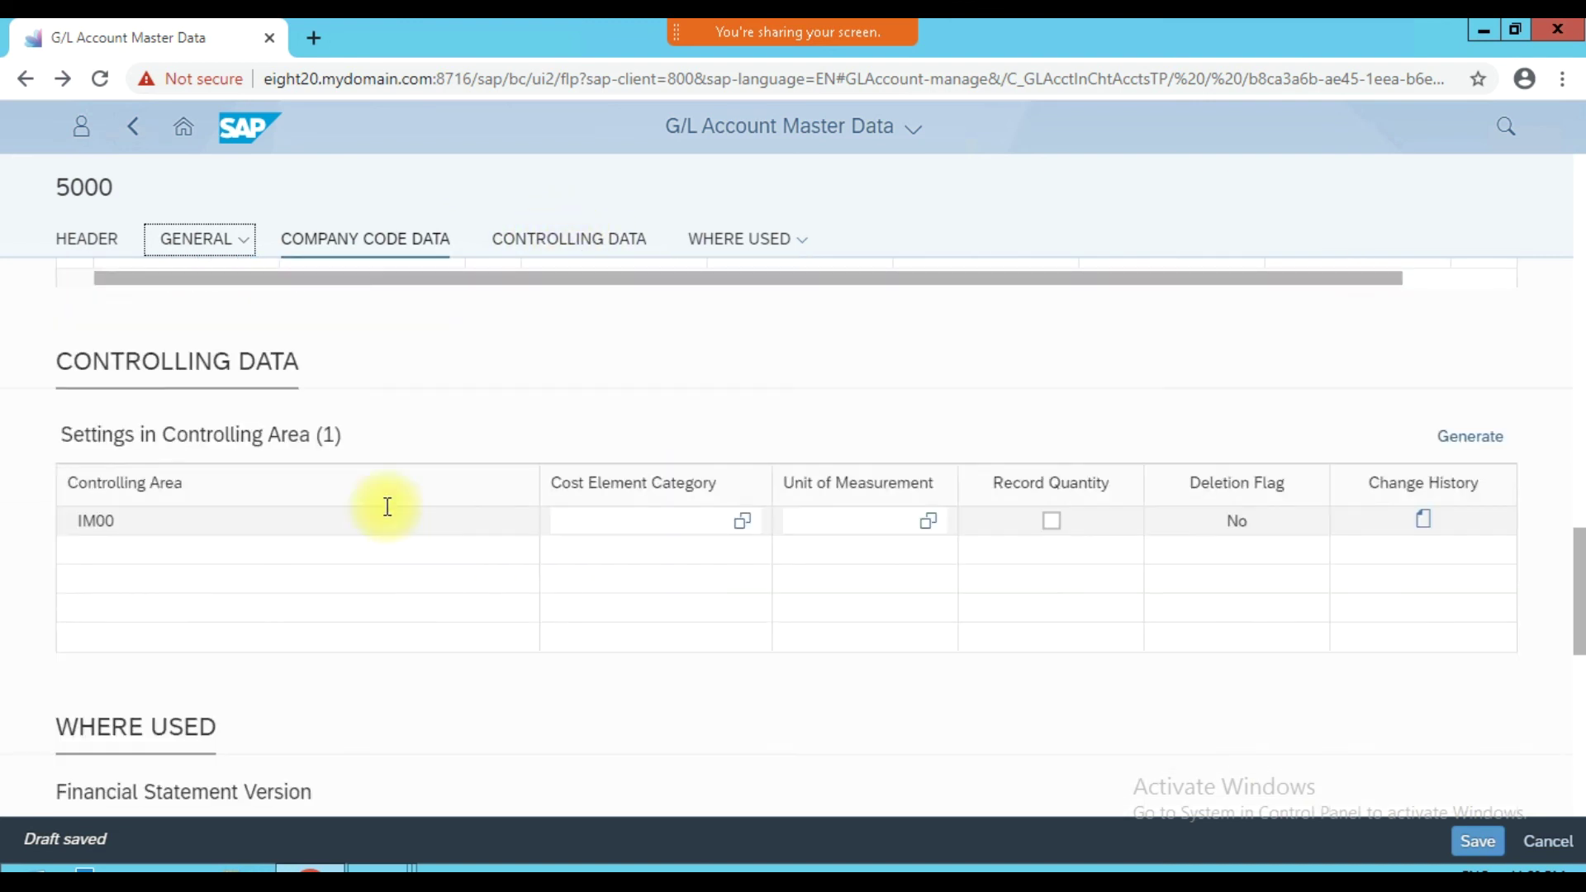
pyautogui.click(587, 513)
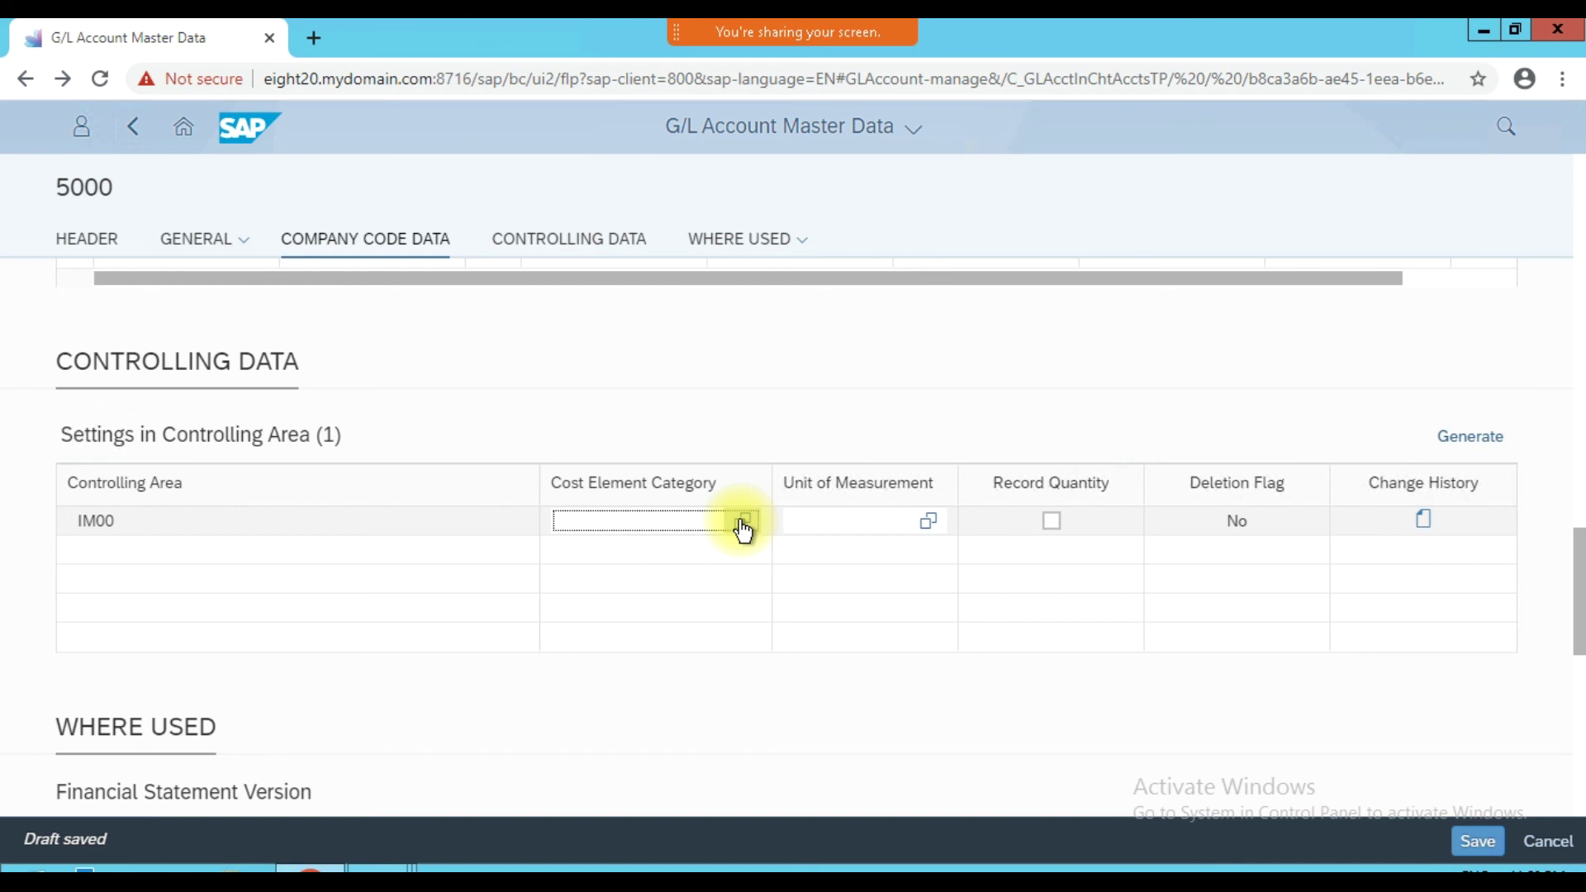
pyautogui.click(743, 521)
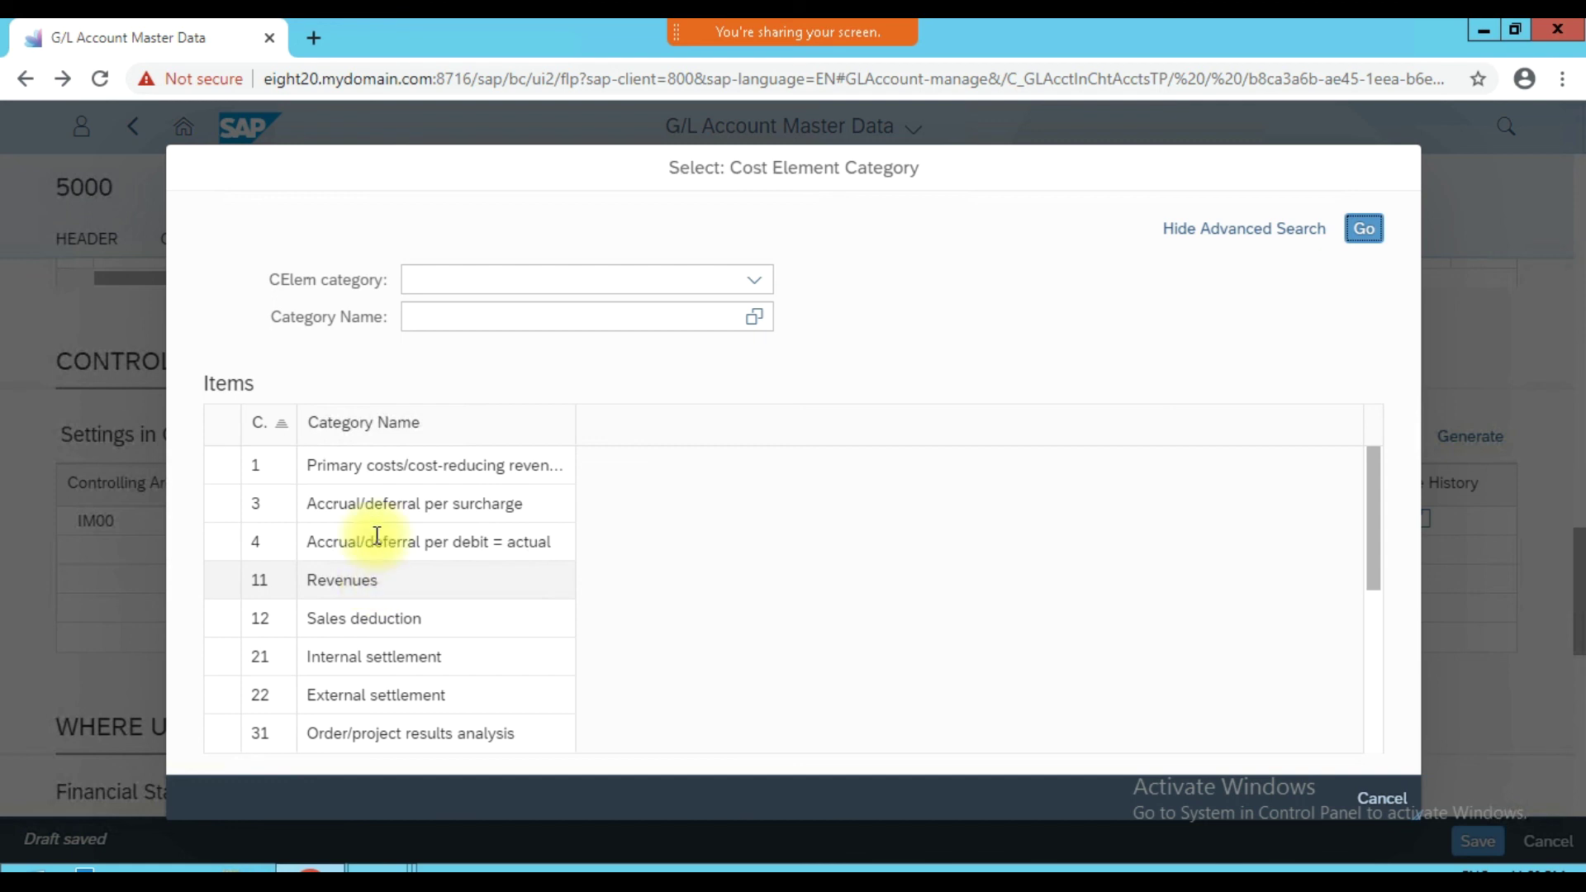
pyautogui.click(461, 661)
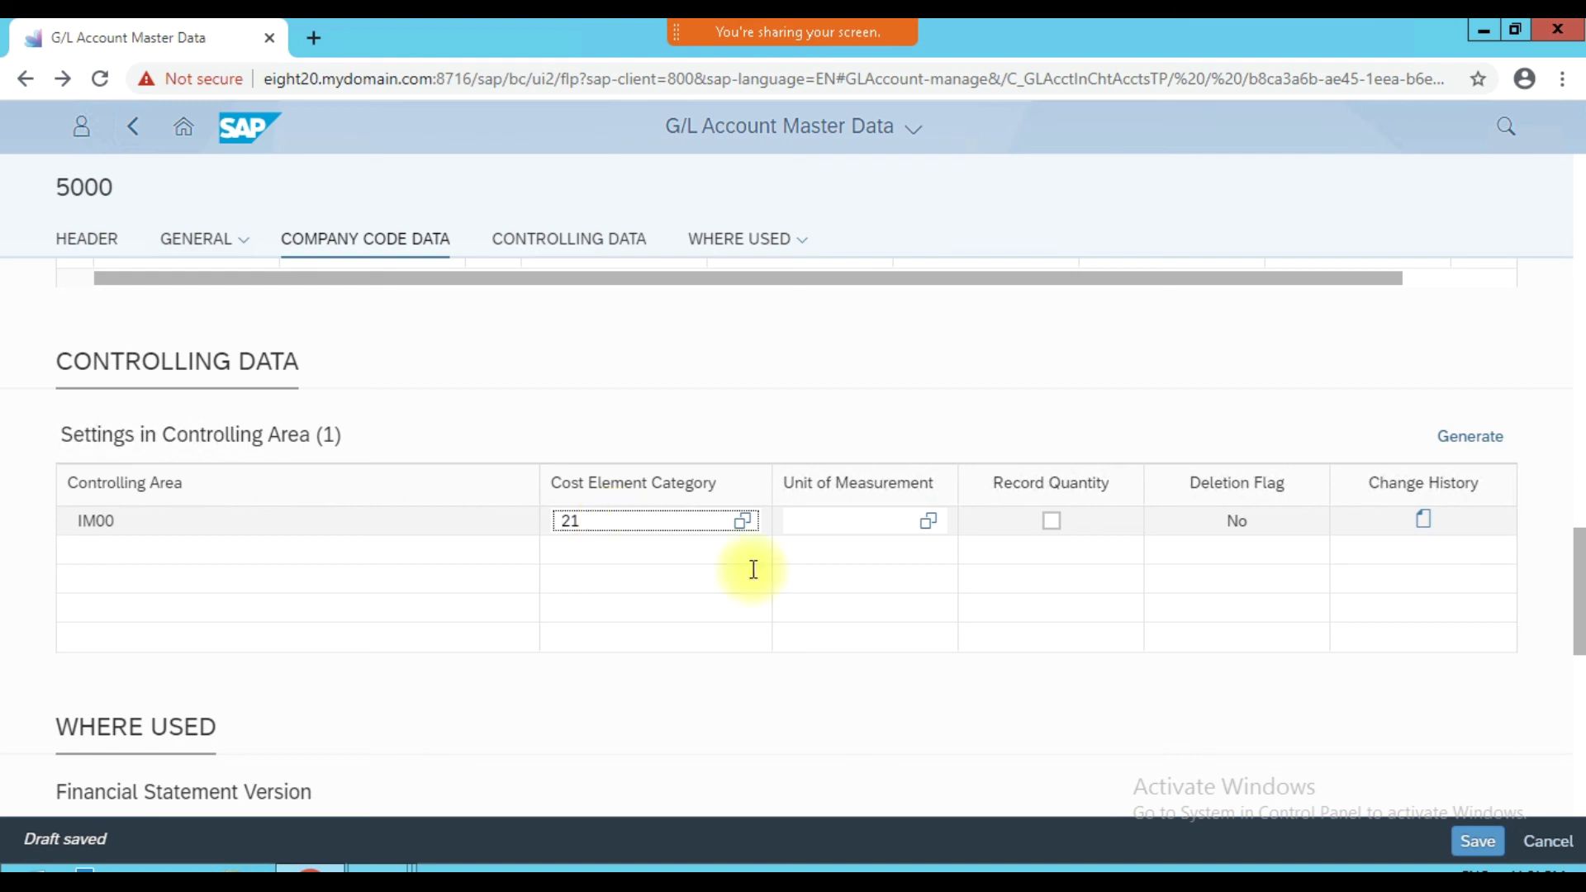
pyautogui.click(1463, 850)
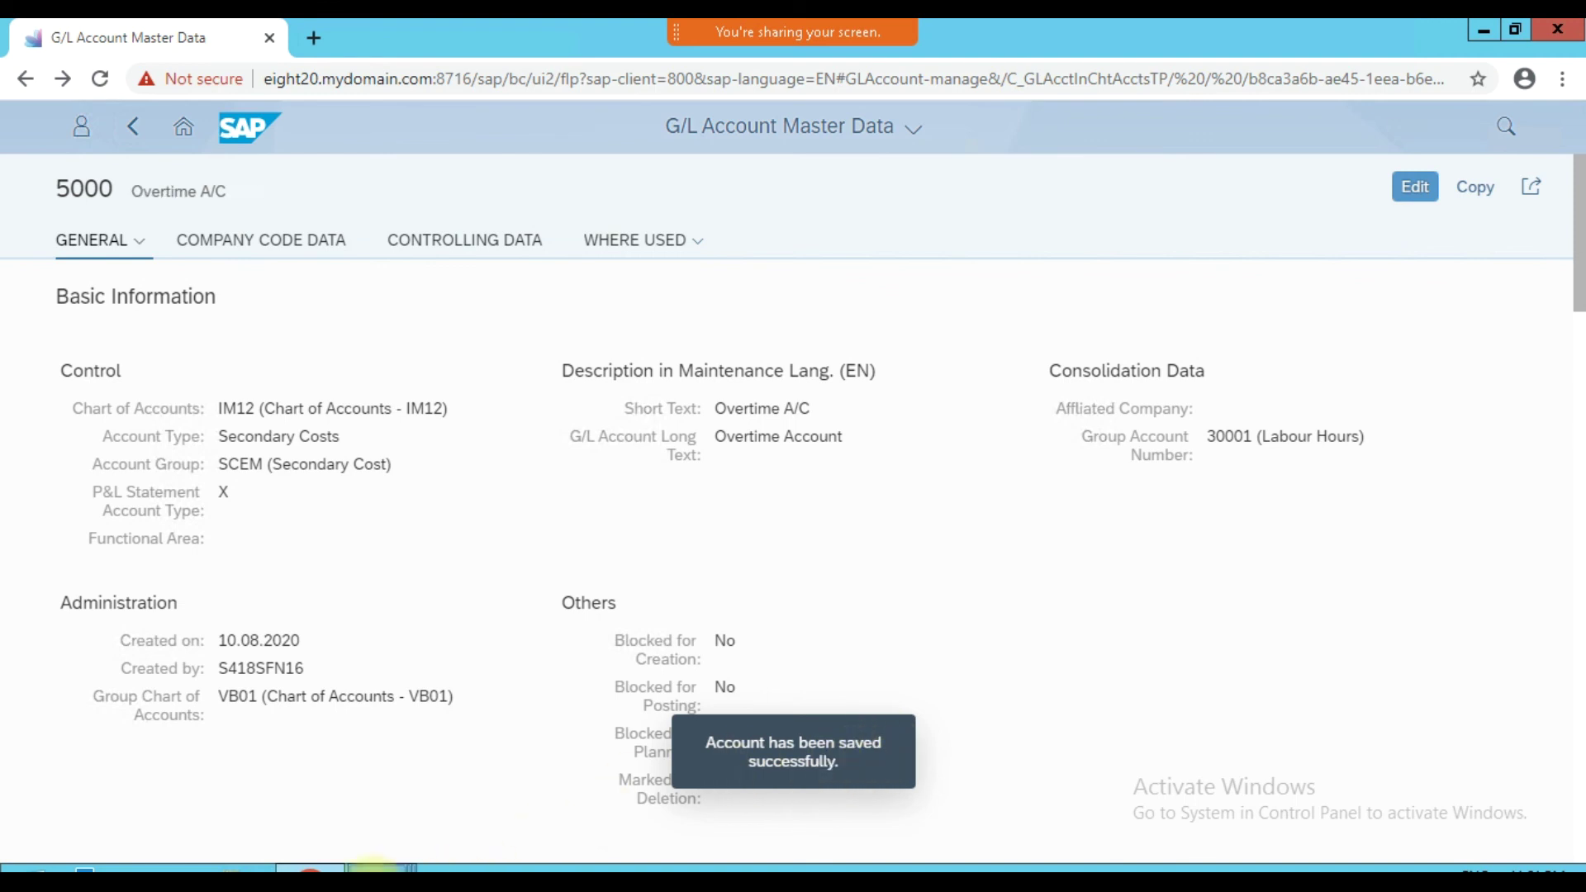
# - Switch to Display G/L Account Centrally in SAP GUI, list the IM12 chart's accounts and select 5000 (Overtime Account)
pyautogui.moveTo(407, 859)
pyautogui.click(437, 775)
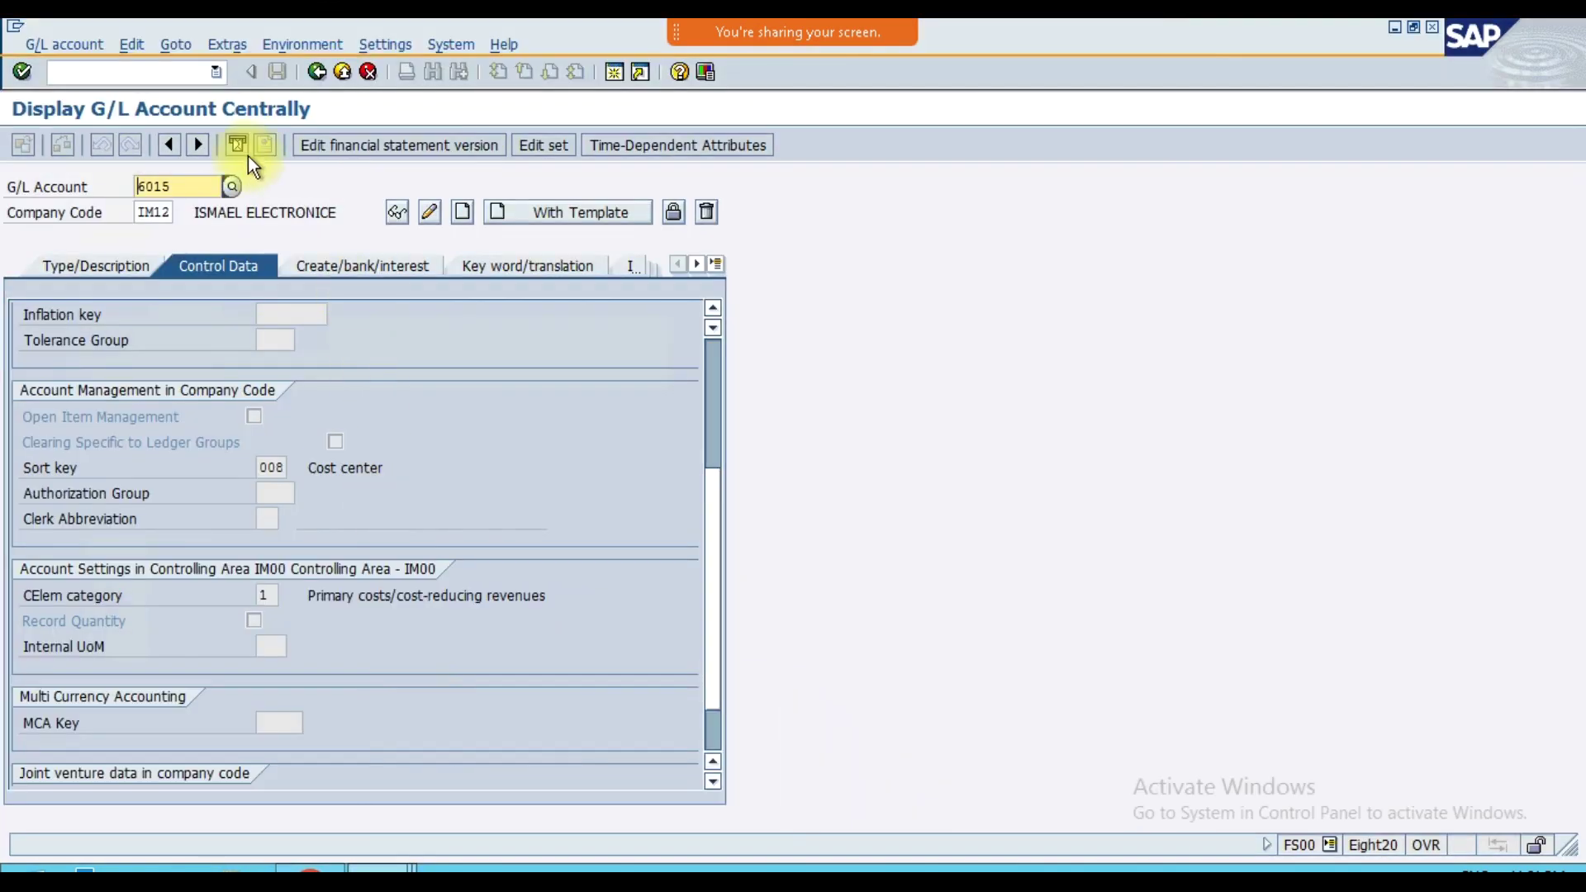
pyautogui.click(233, 190)
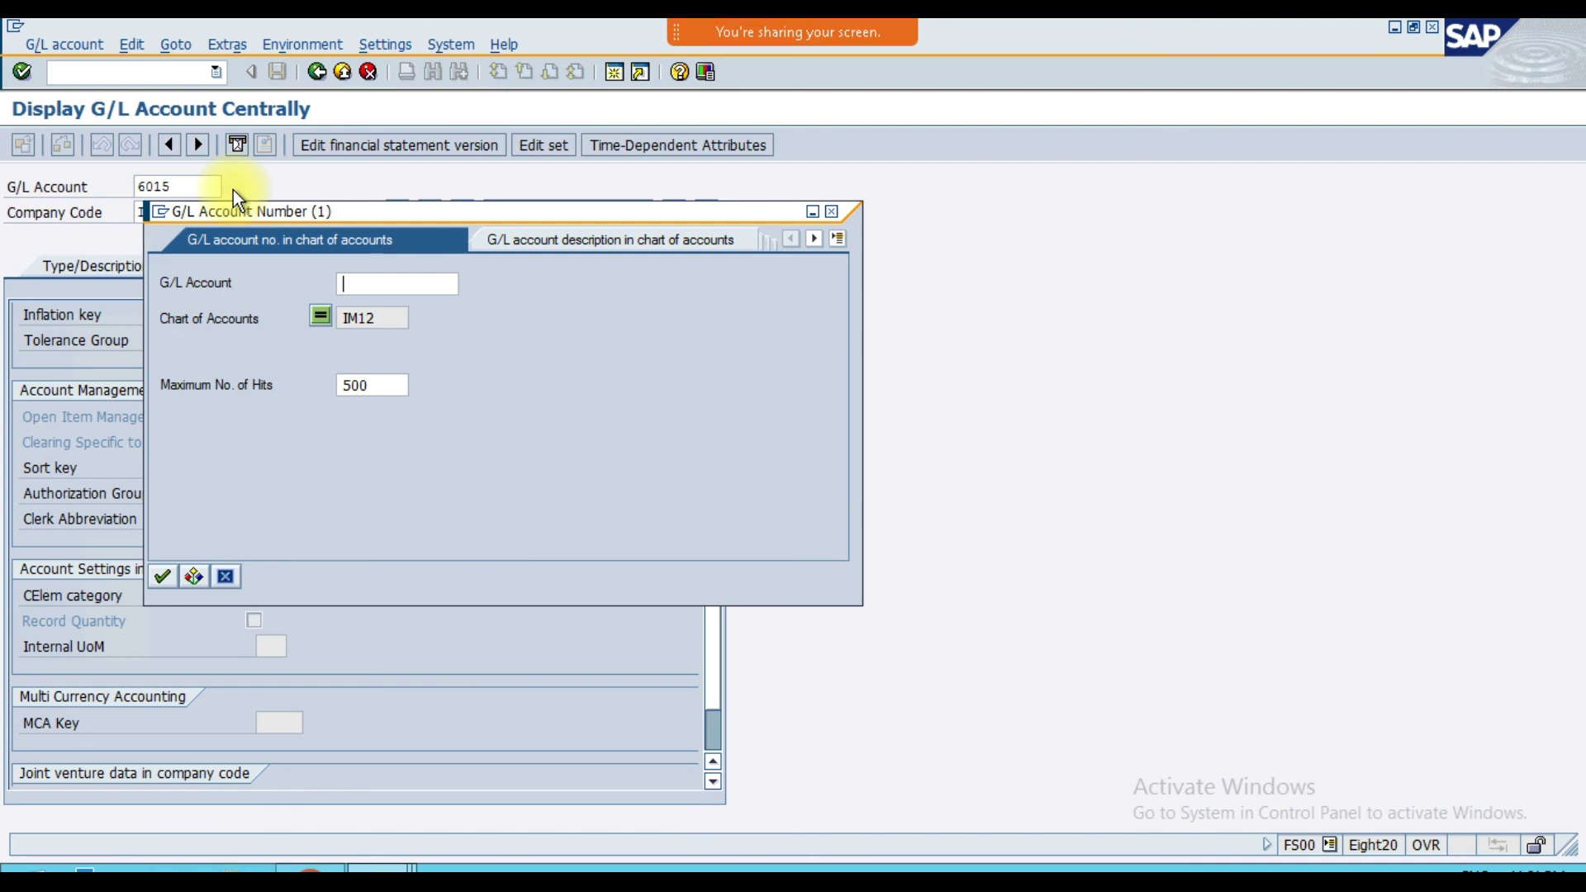
pyautogui.press('Return')
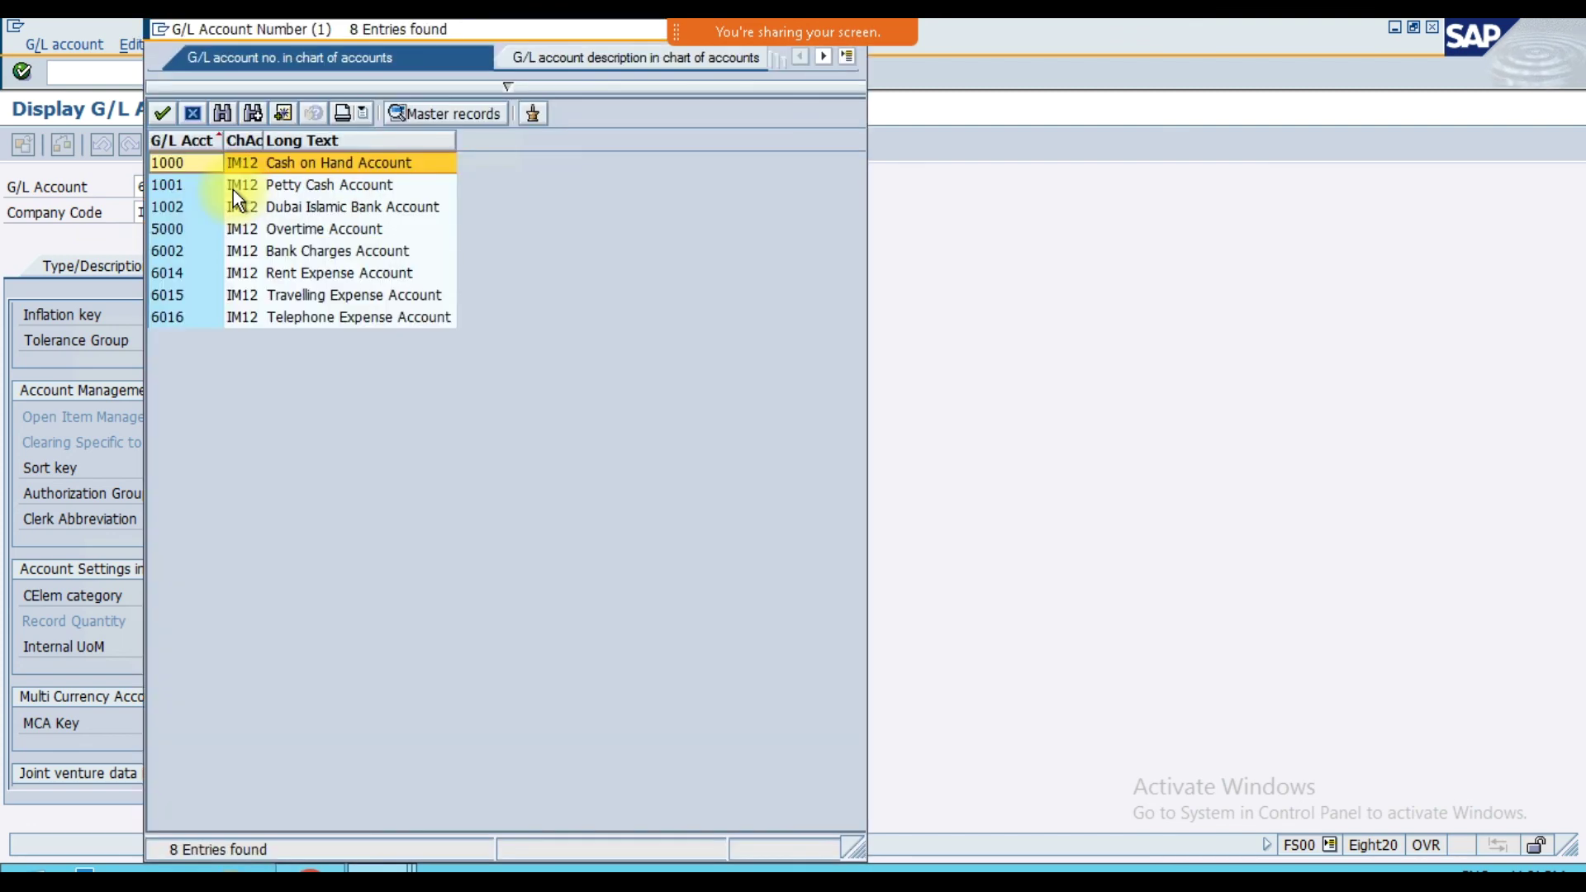
pyautogui.click(279, 225)
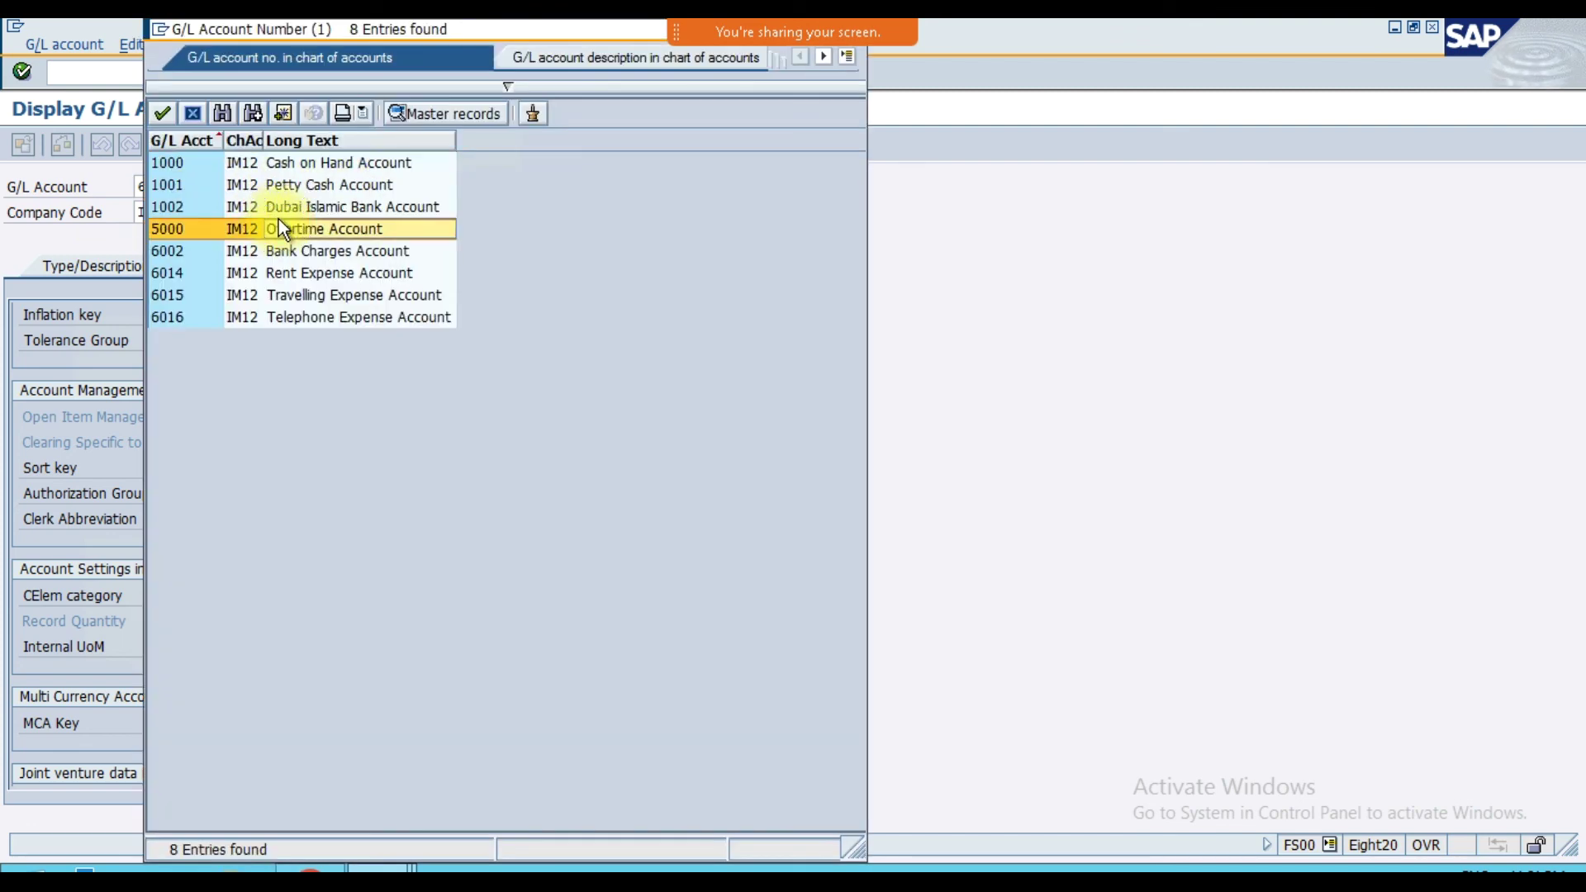